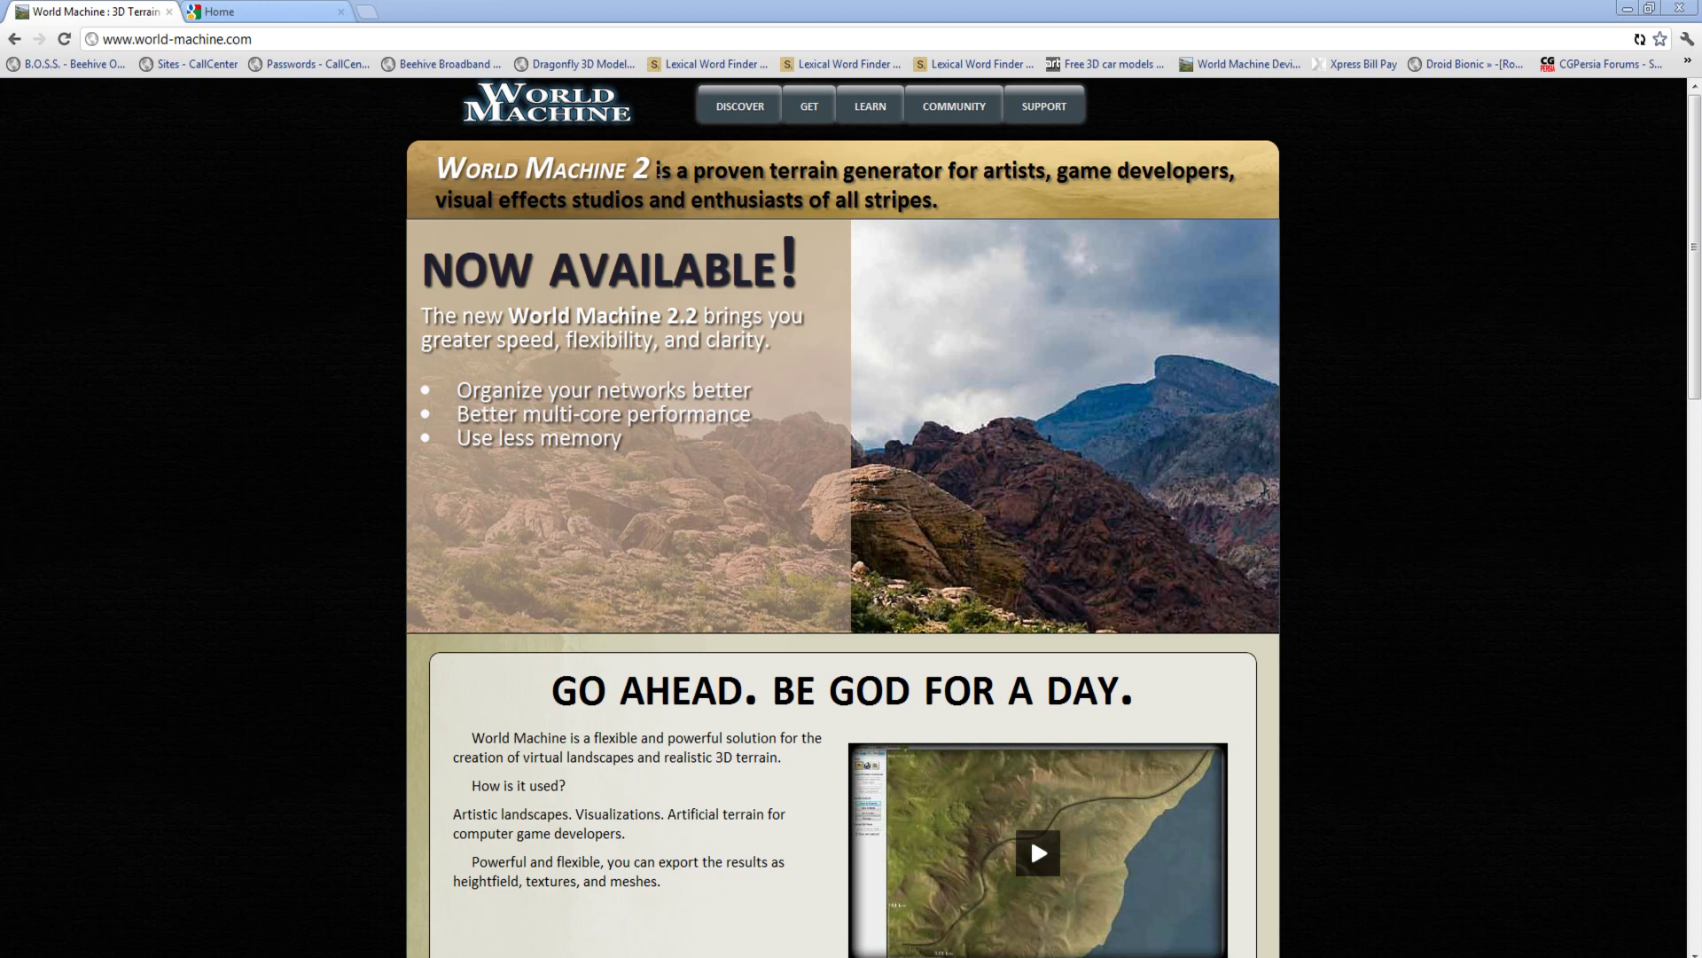
Examine the World Machine home page, from the product overview through the announcements to the footer links
scroll(1525, 576, "down", 5)
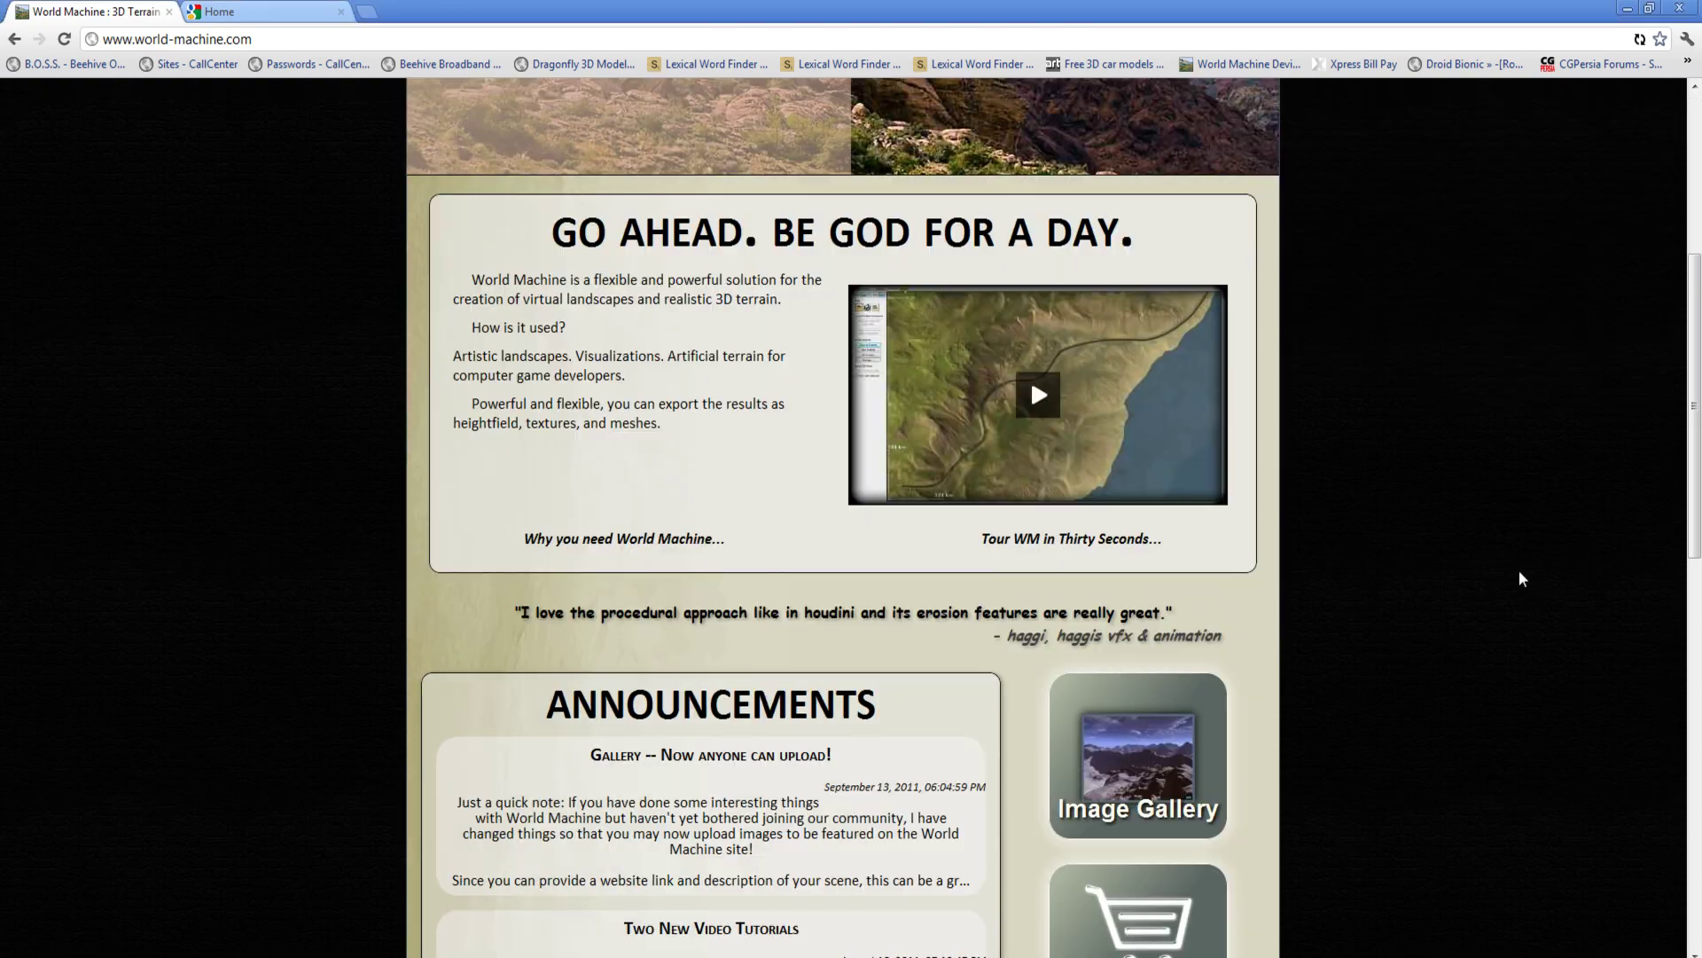
scroll(1512, 573, "up", 5)
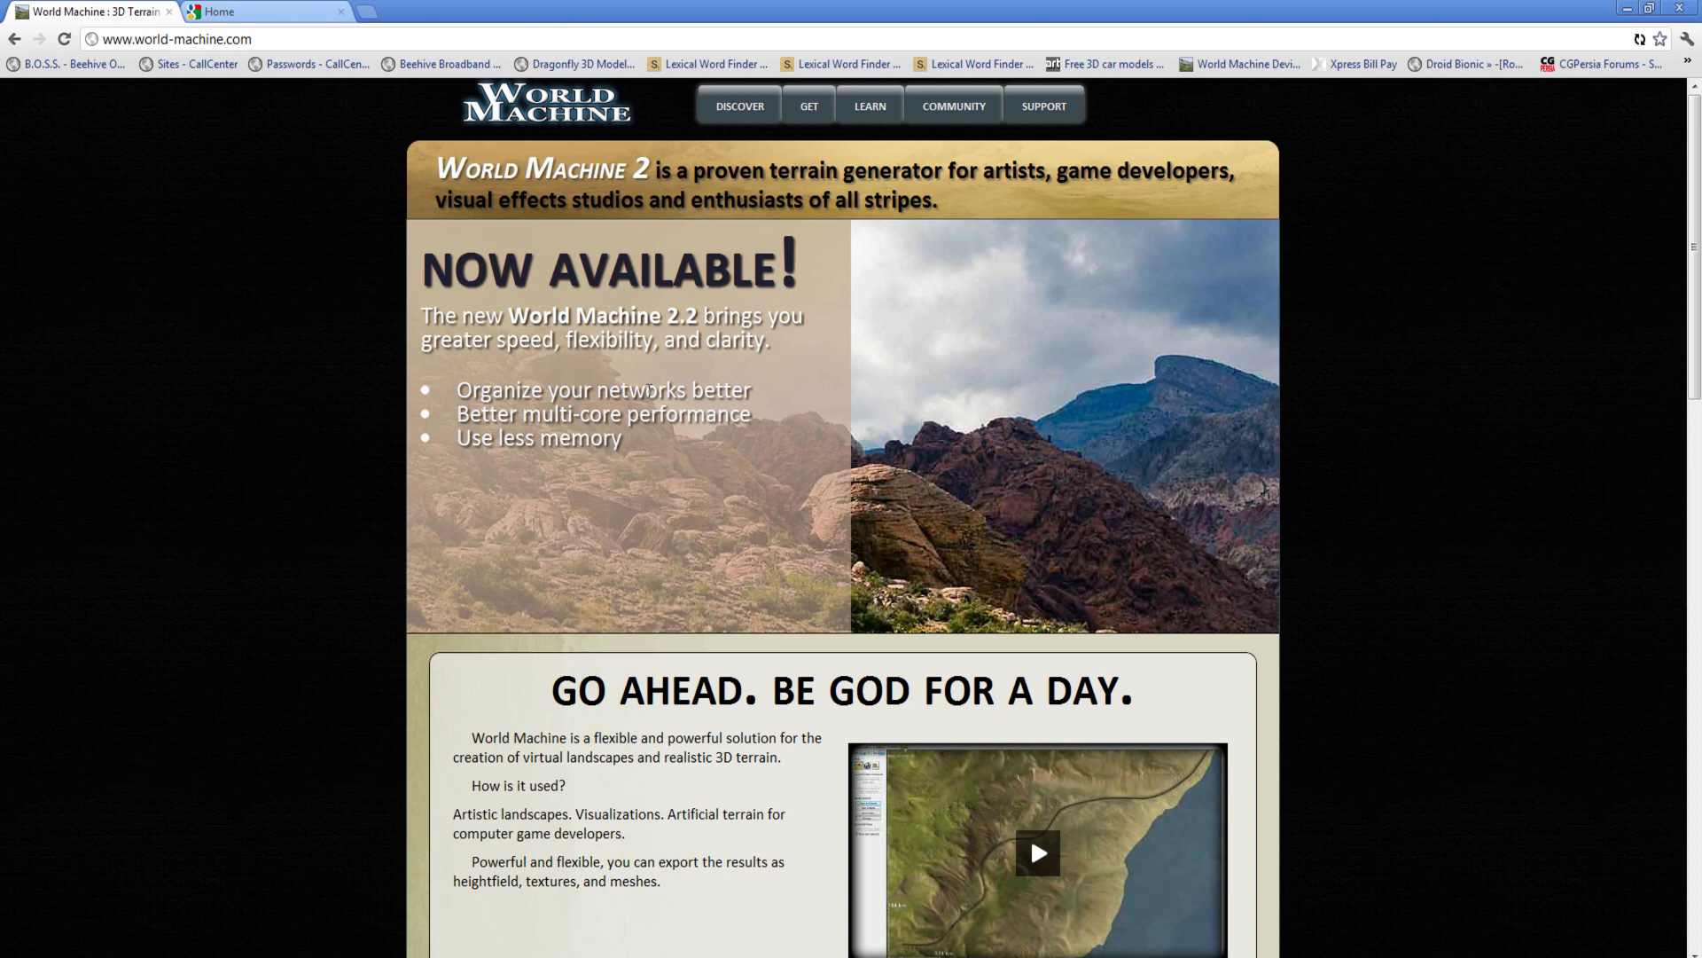
scroll(672, 429, "down", 5)
scroll(675, 438, "down", 5)
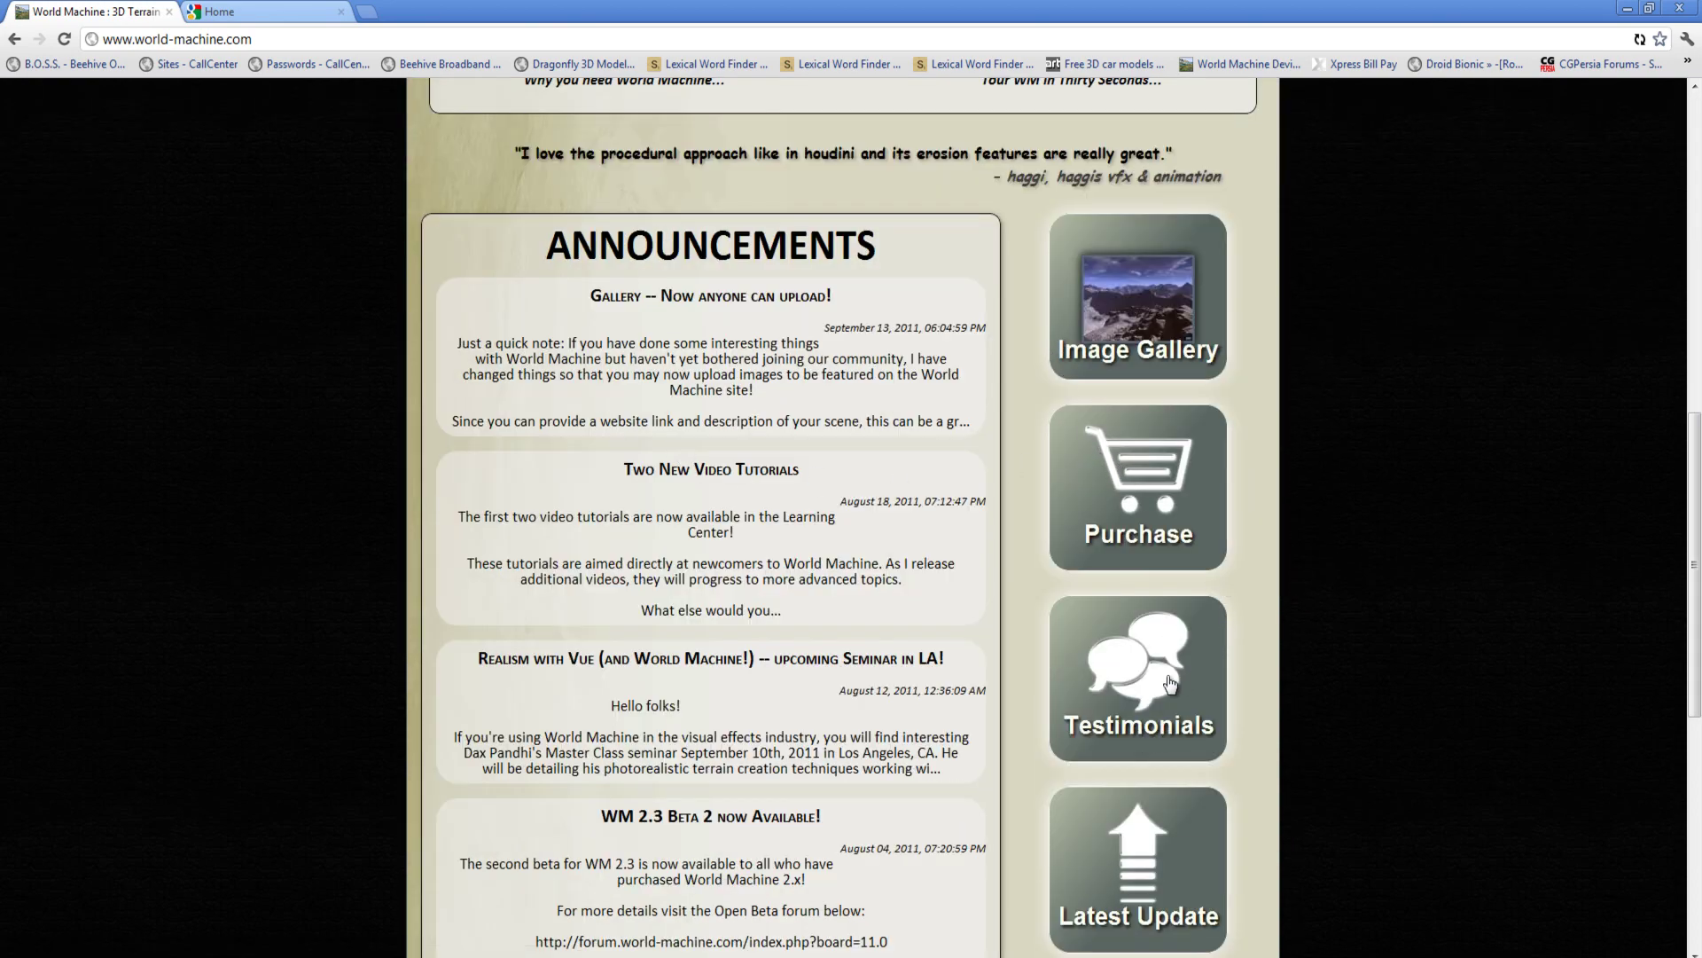
scroll(1179, 700, "down", 6)
scroll(1139, 461, "up", 12)
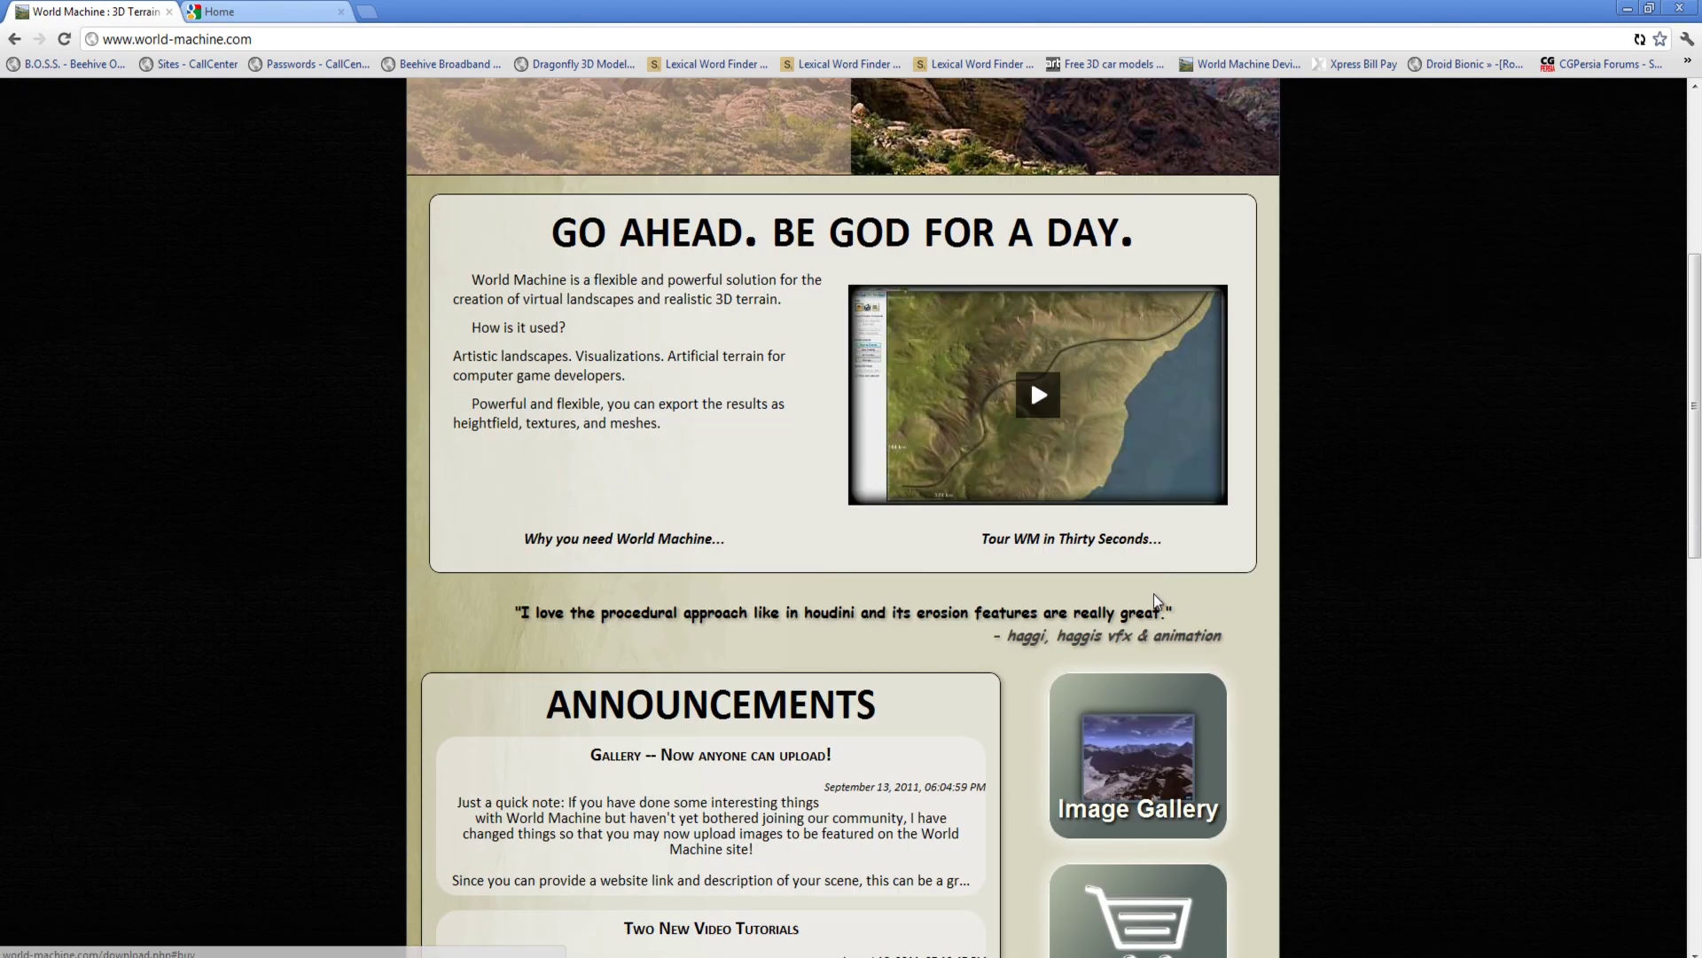
scroll(1156, 601, "down", 10)
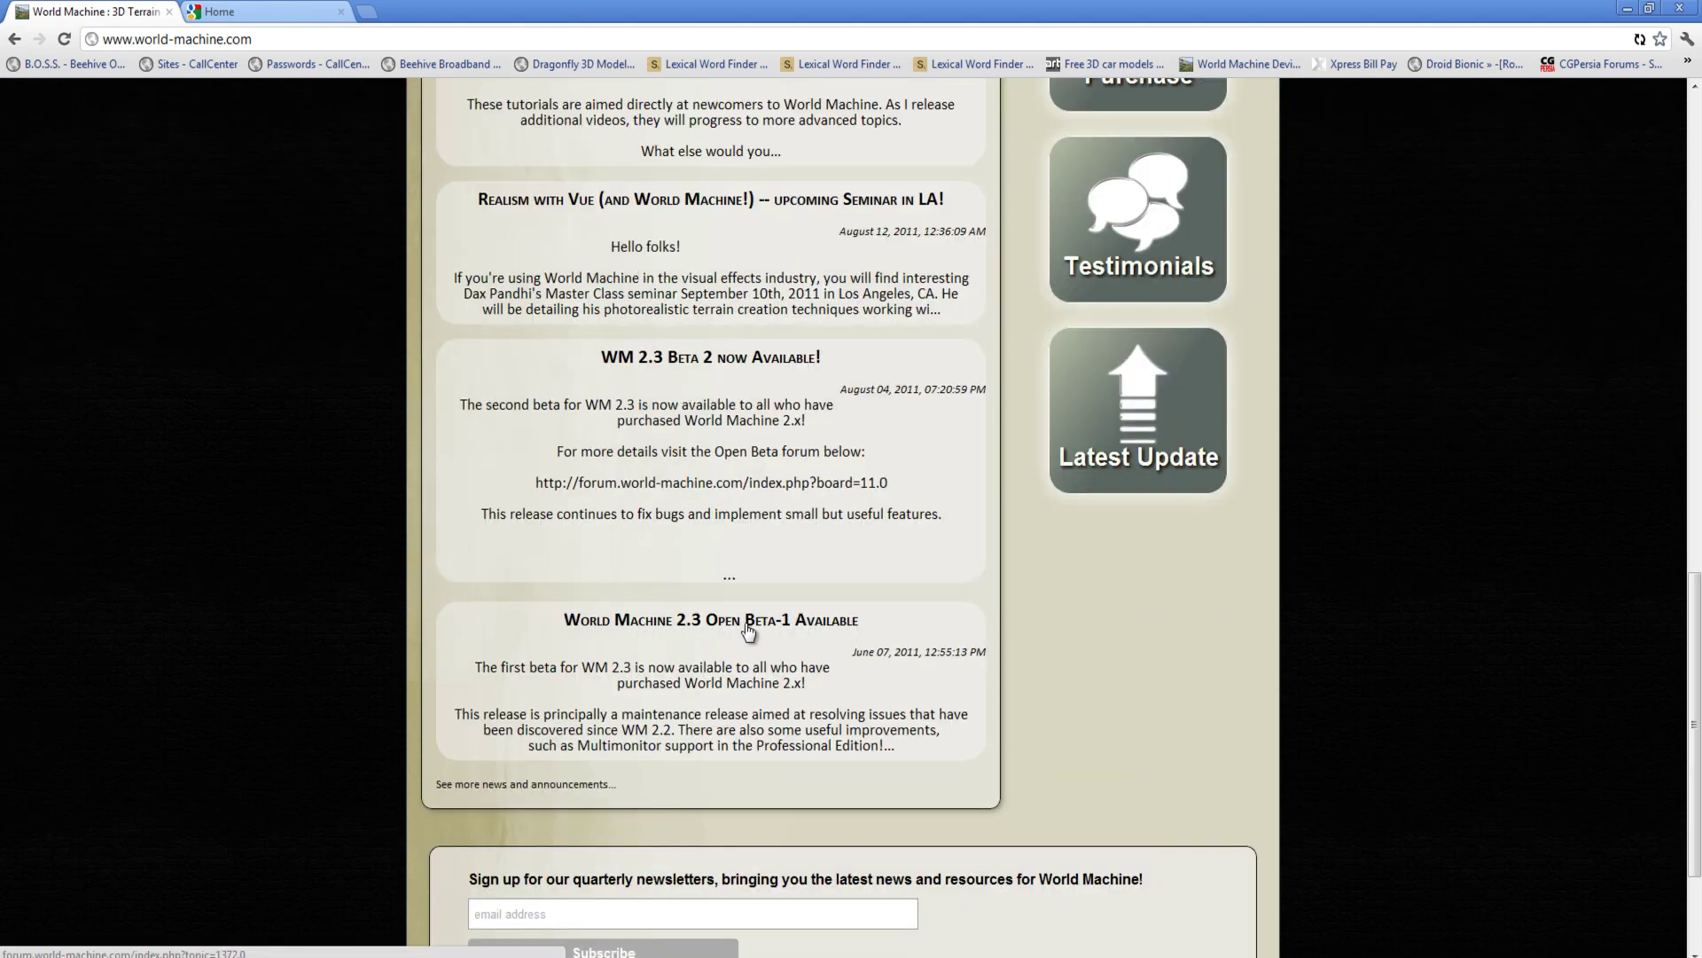
scroll(749, 628, "down", 3)
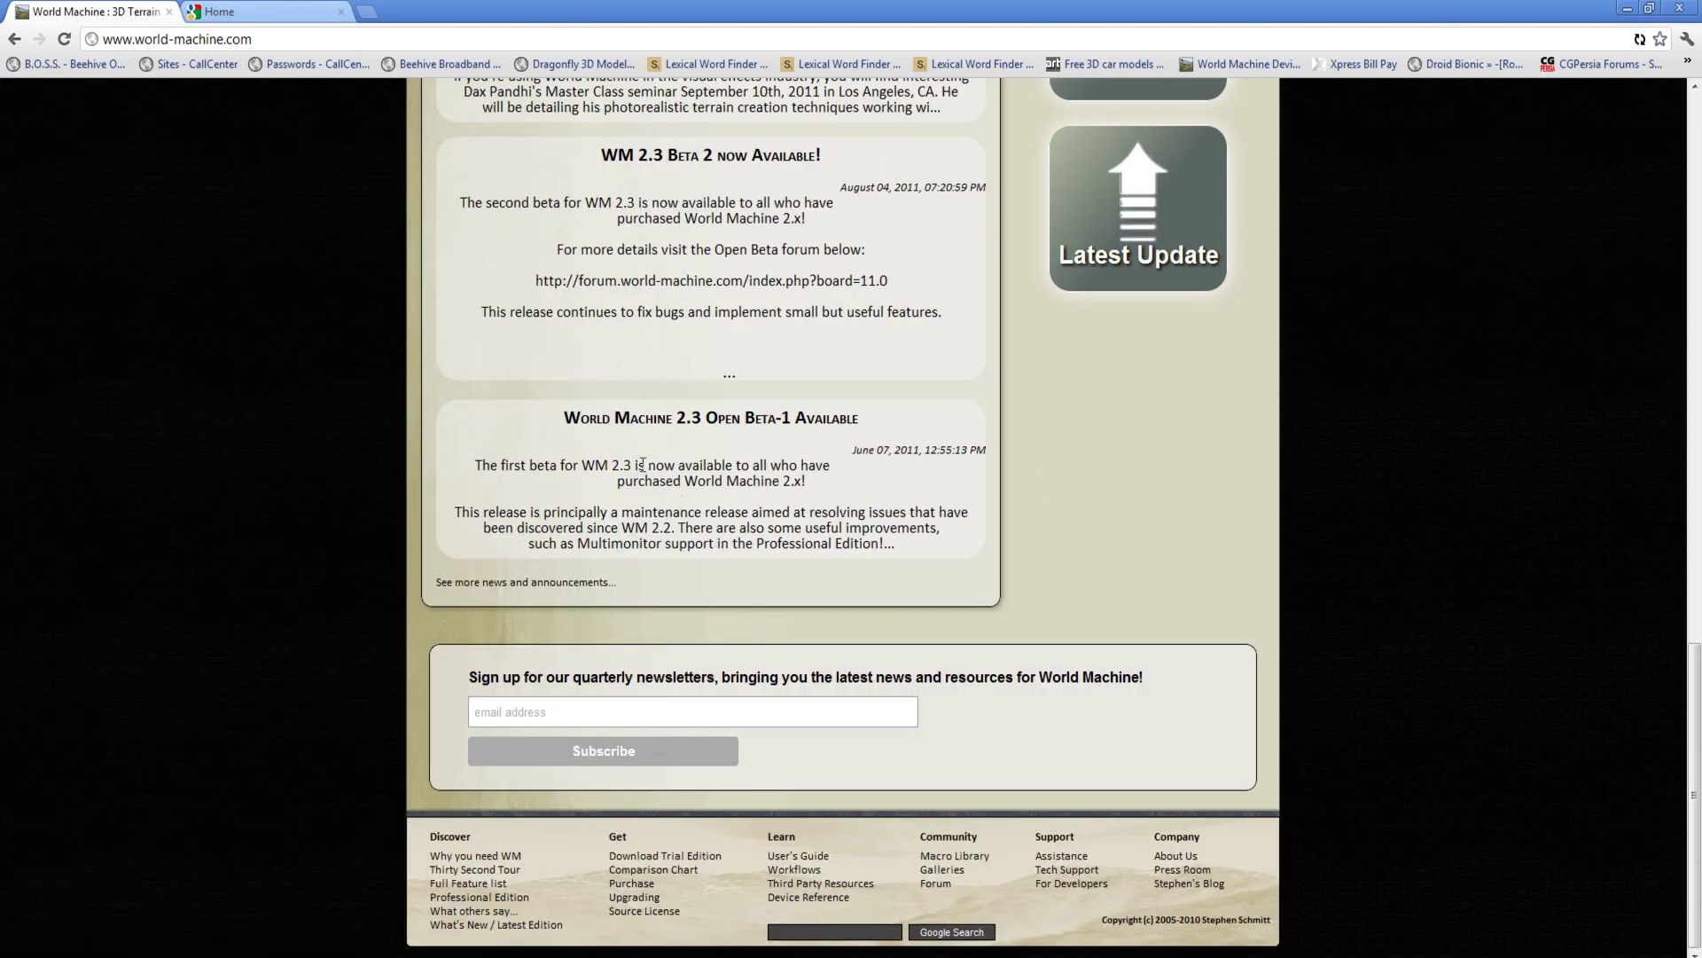
key("Home")
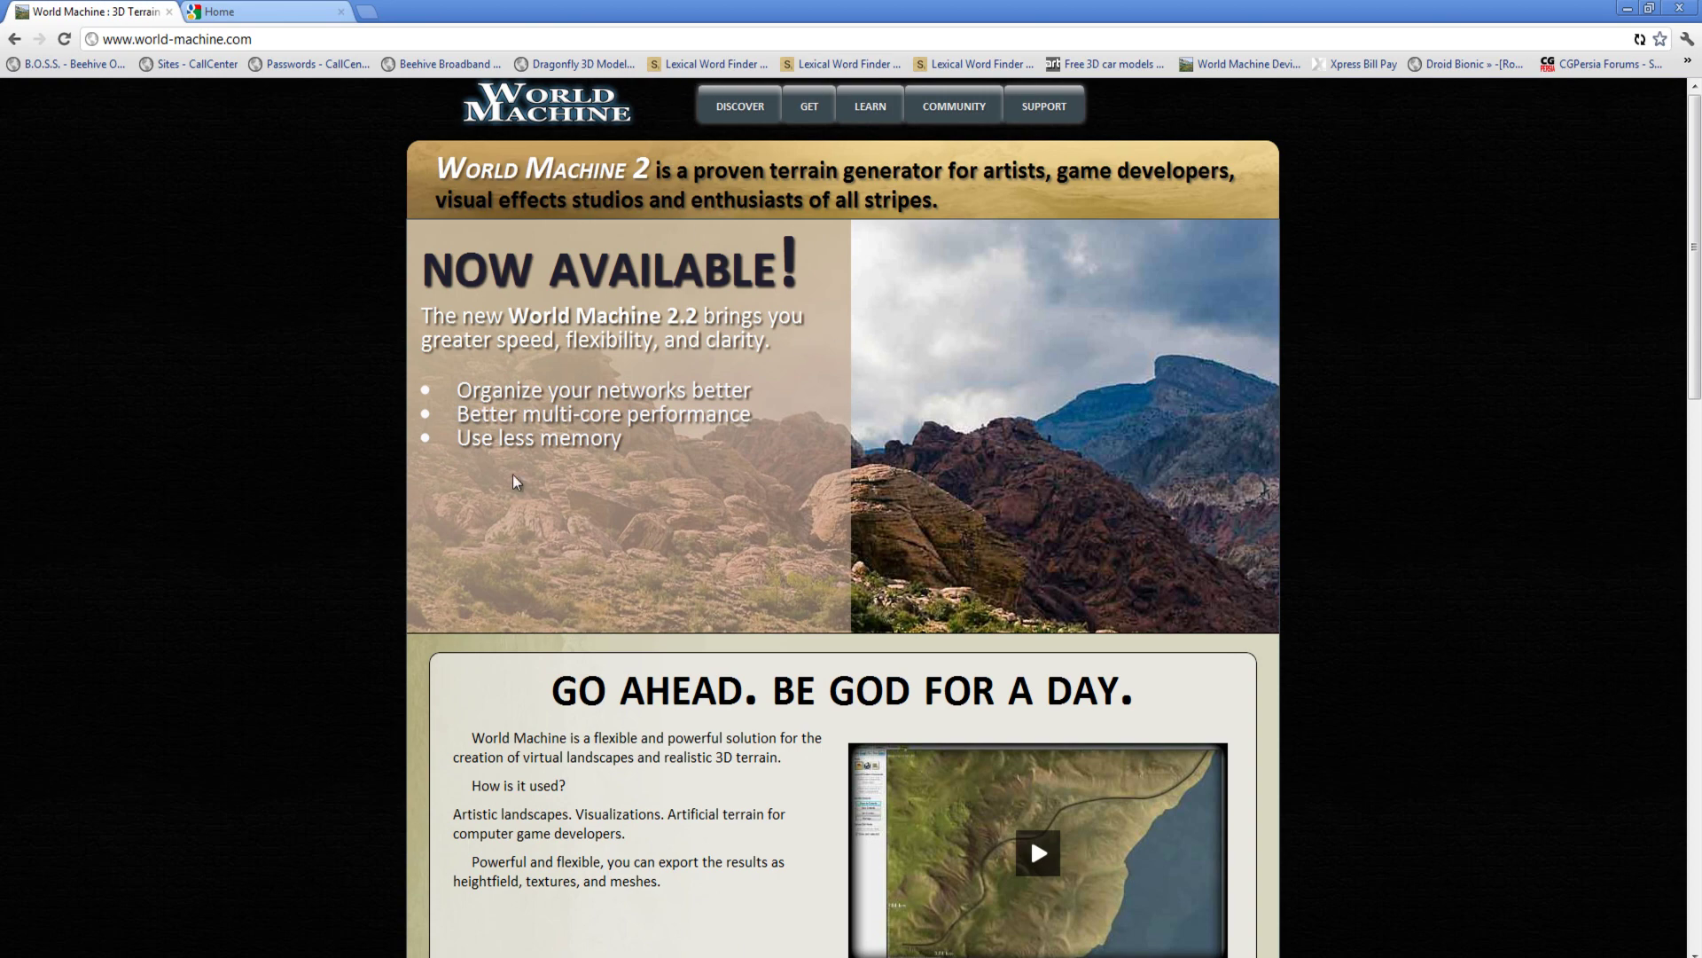
key("Page_Down")
key("Home")
View the GeoControl2 home page that is already open, and close the browser to switch to World Machine
left_click(286, 15)
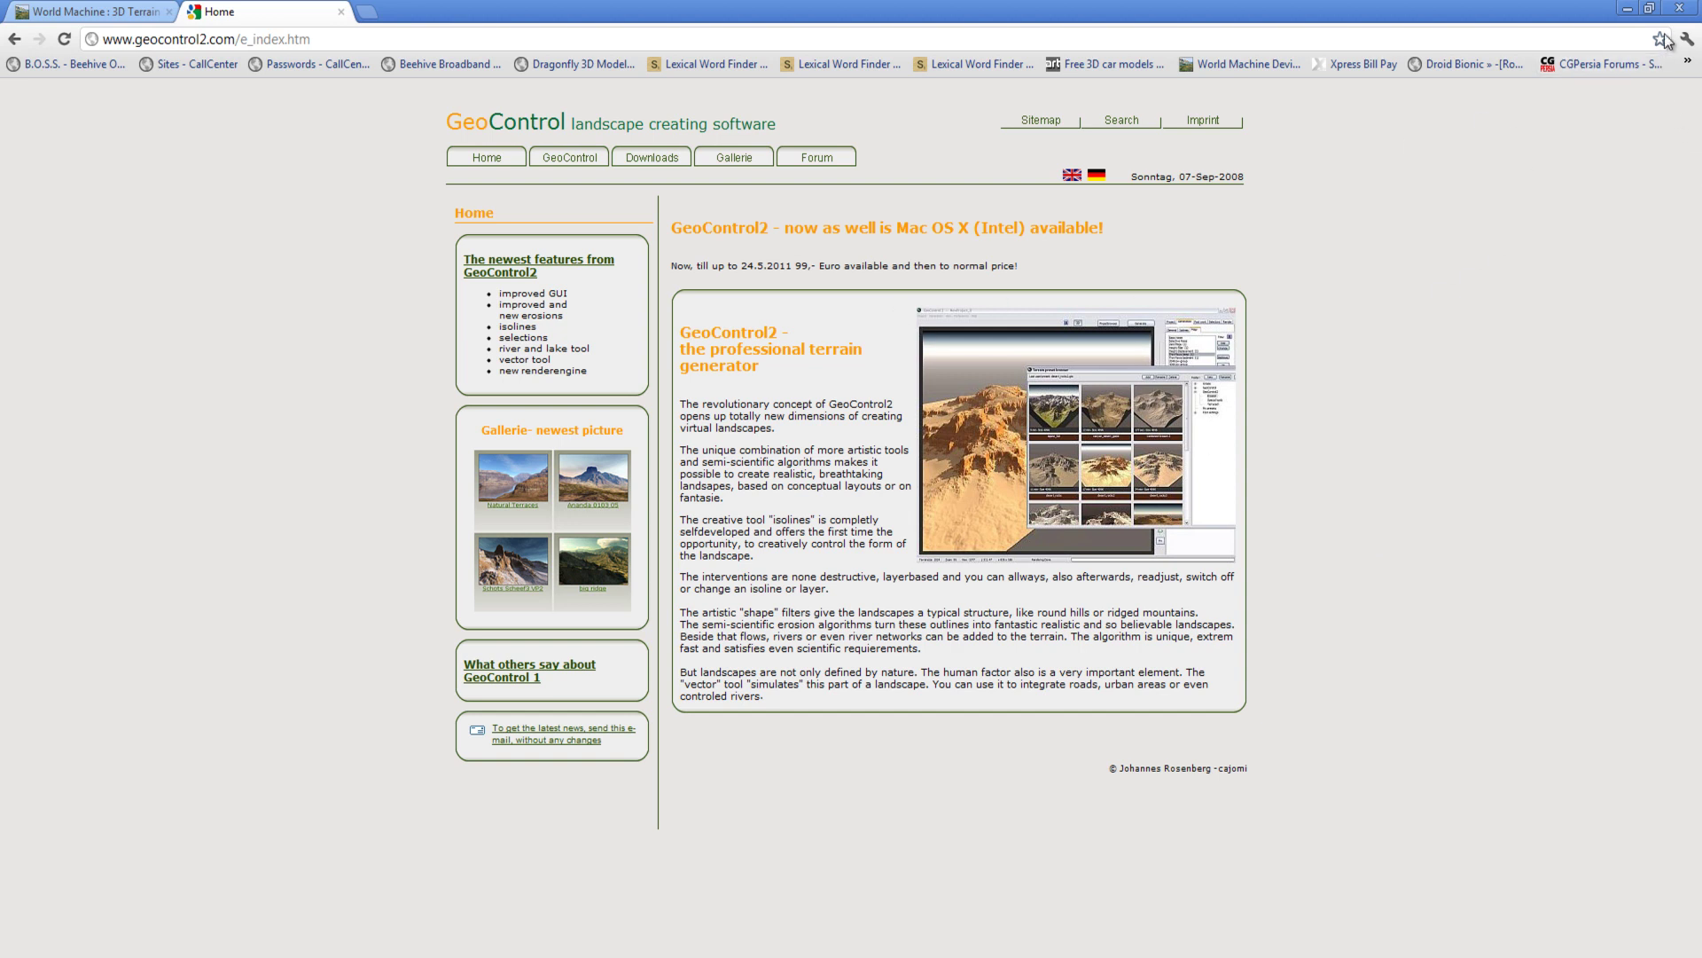
left_click(1678, 9)
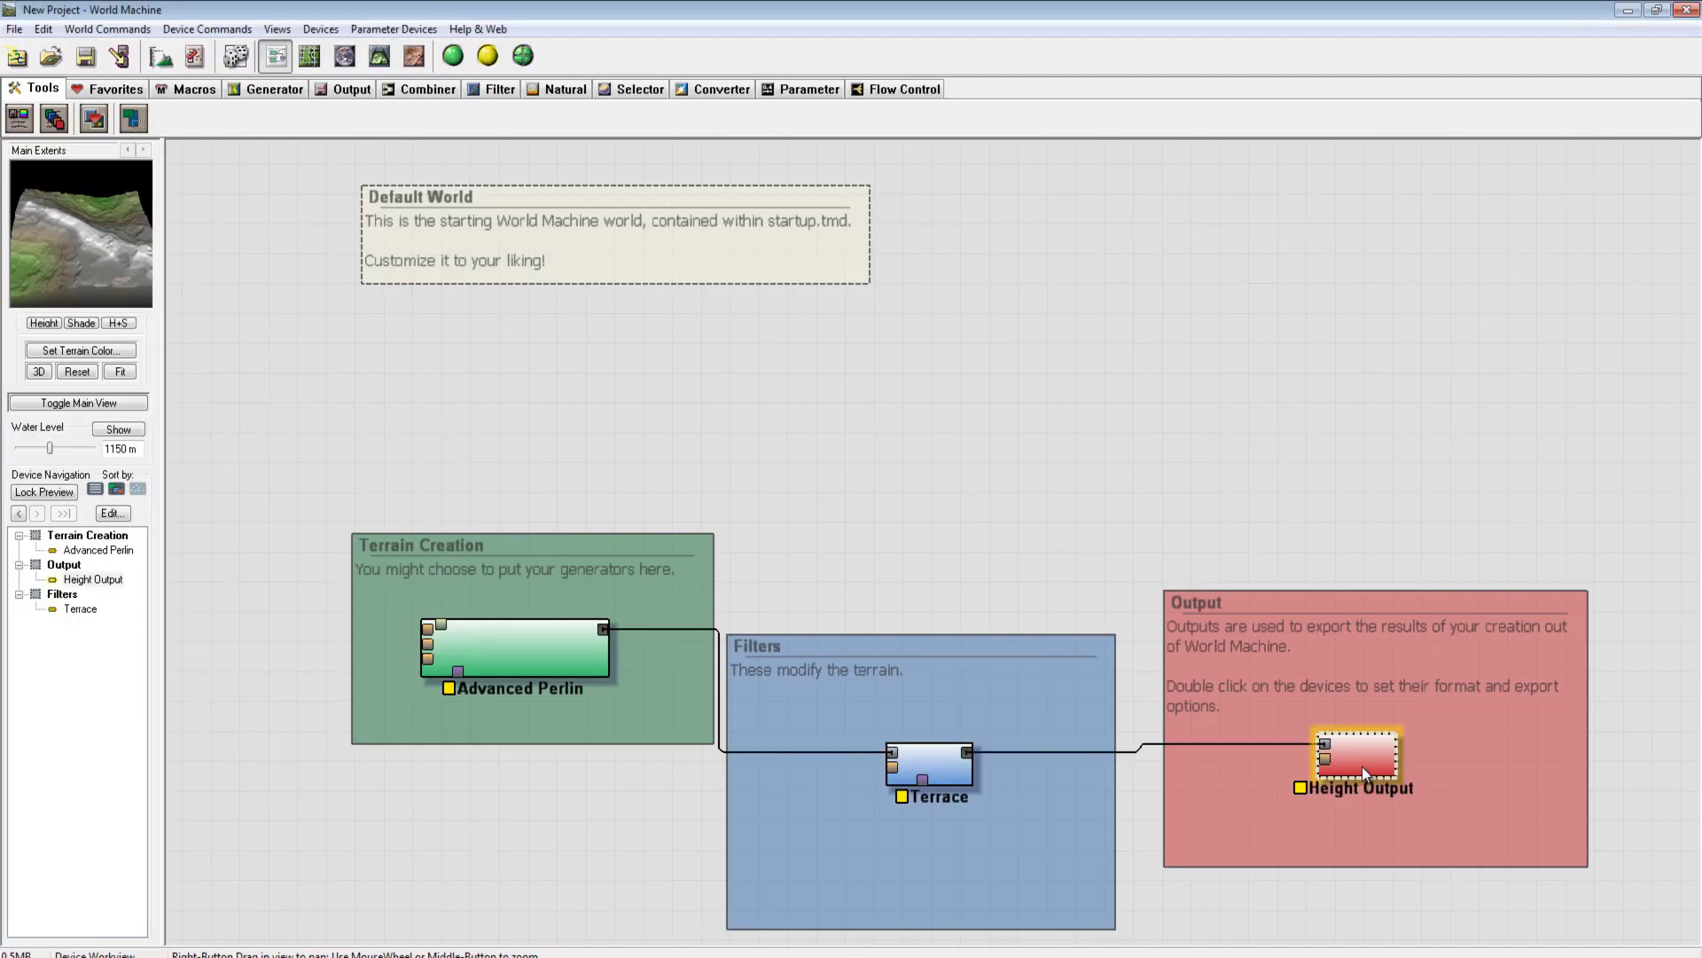
Delete the Height Output, Terrace and Advanced Perlin devices from the default world
key("Delete")
left_click(921, 535)
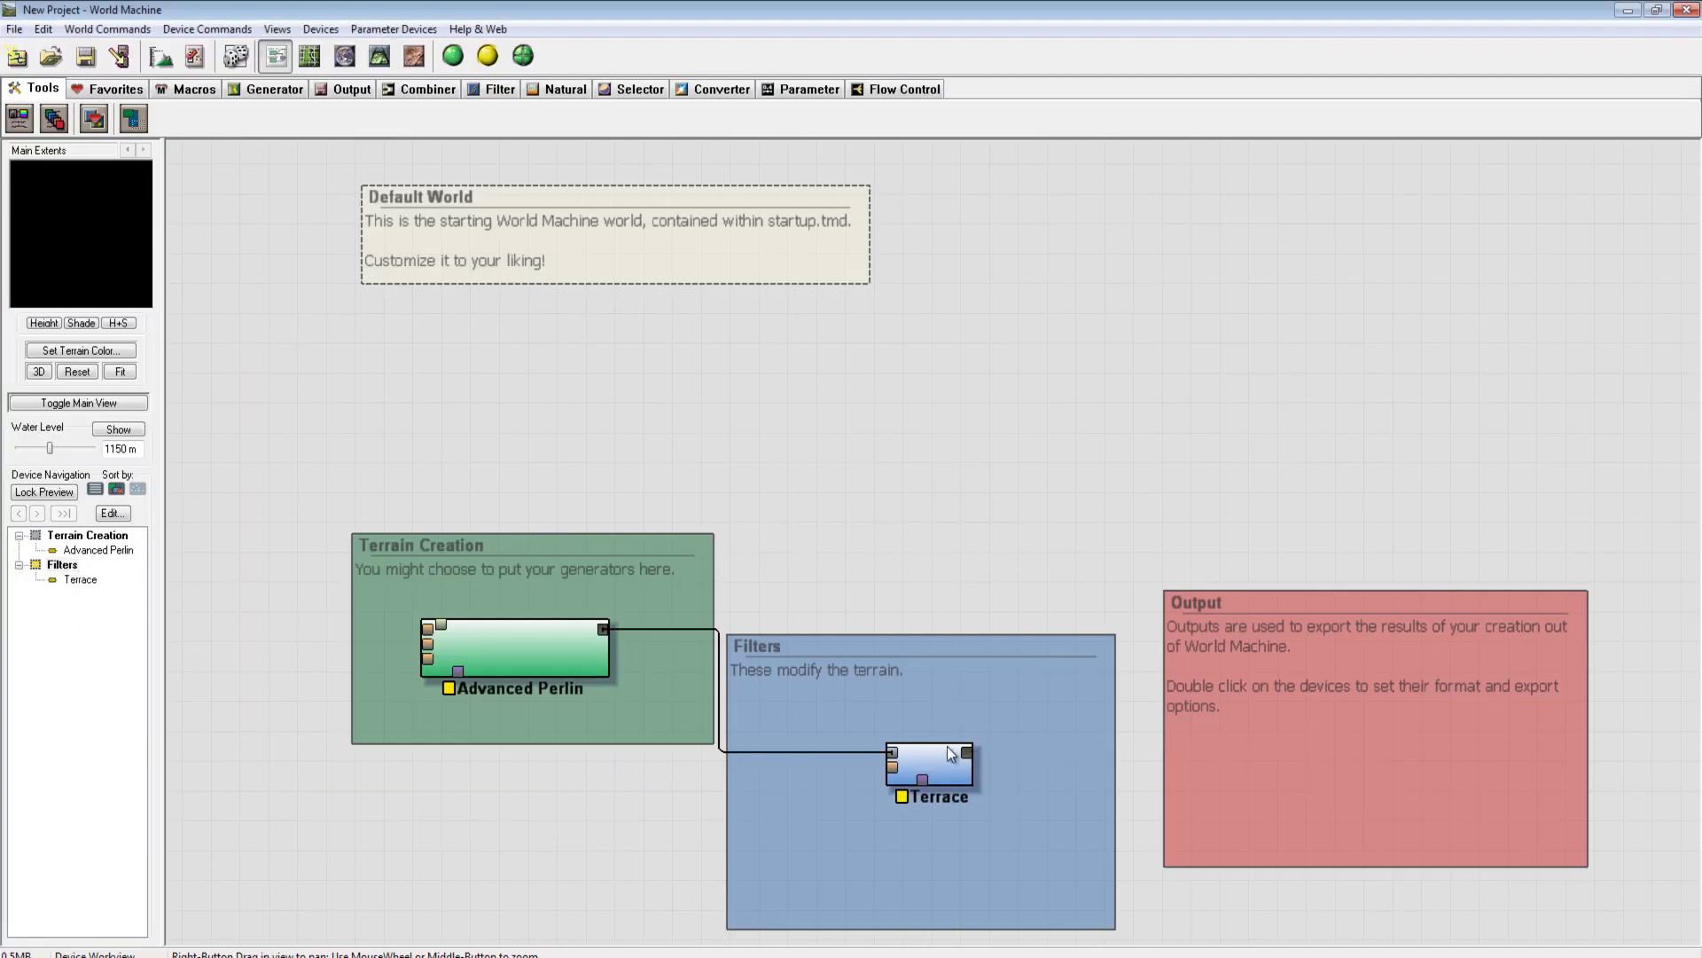
left_click(945, 761)
key("Delete")
left_click(904, 532)
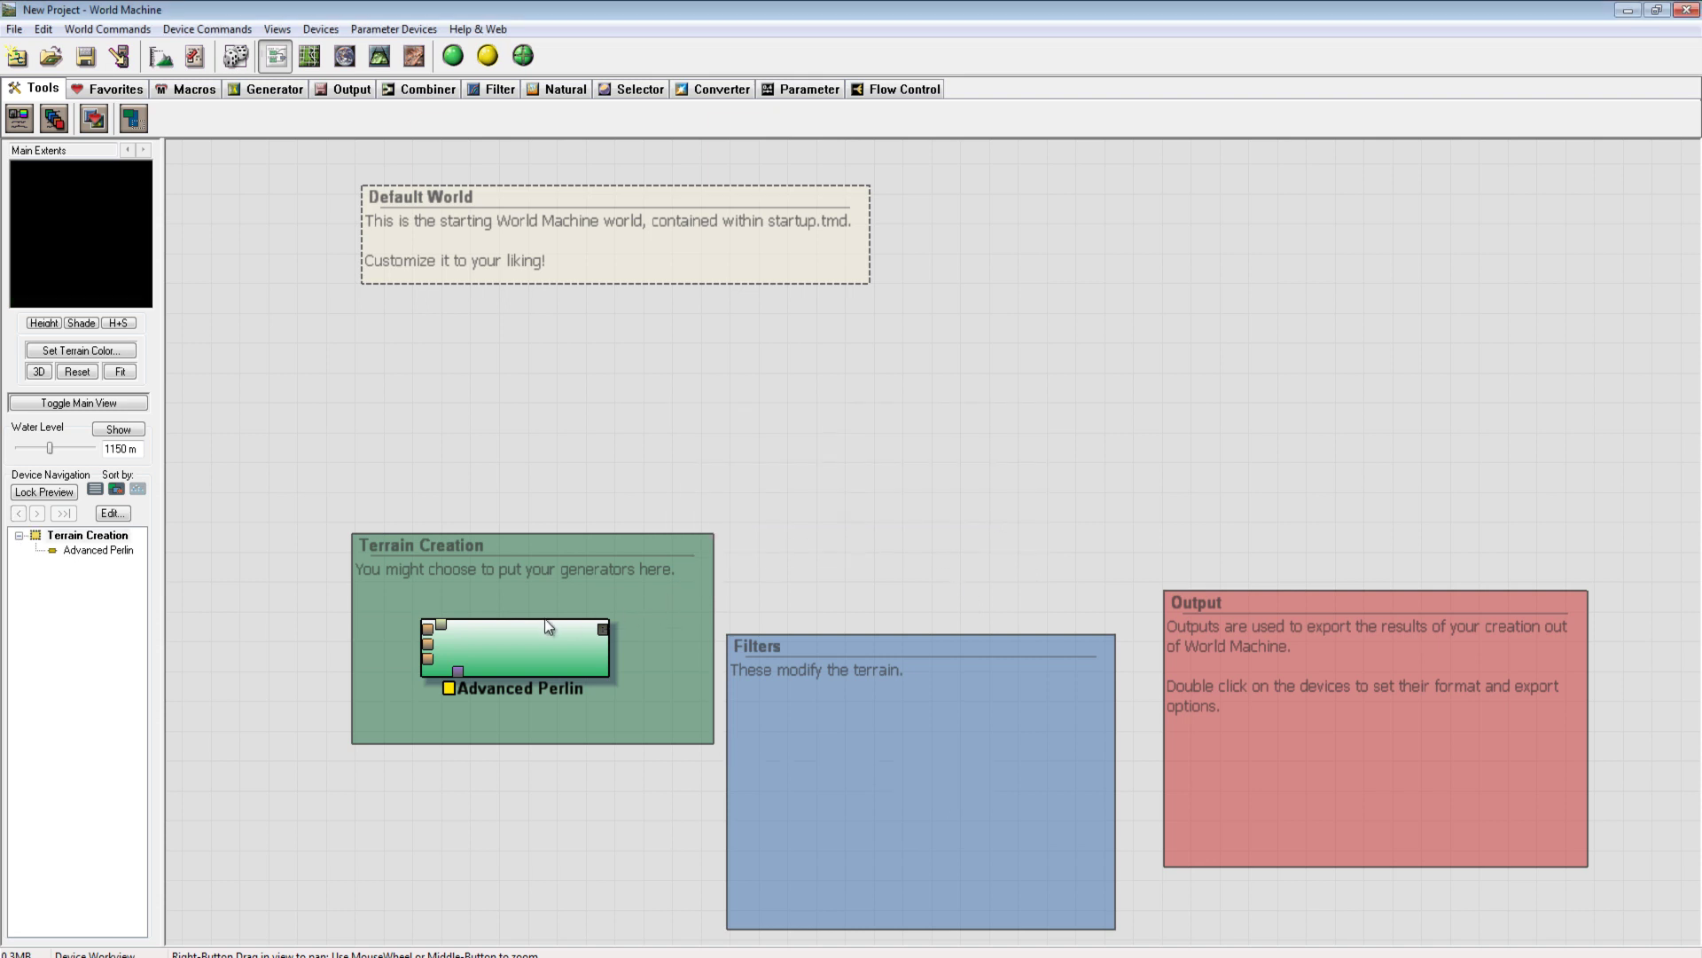
left_click(548, 629)
key("Delete")
left_click(878, 532)
Clear the workspace by deleting the Terrain Creation, Filters and Output groups and the Default World note
left_click(615, 577)
key("Delete")
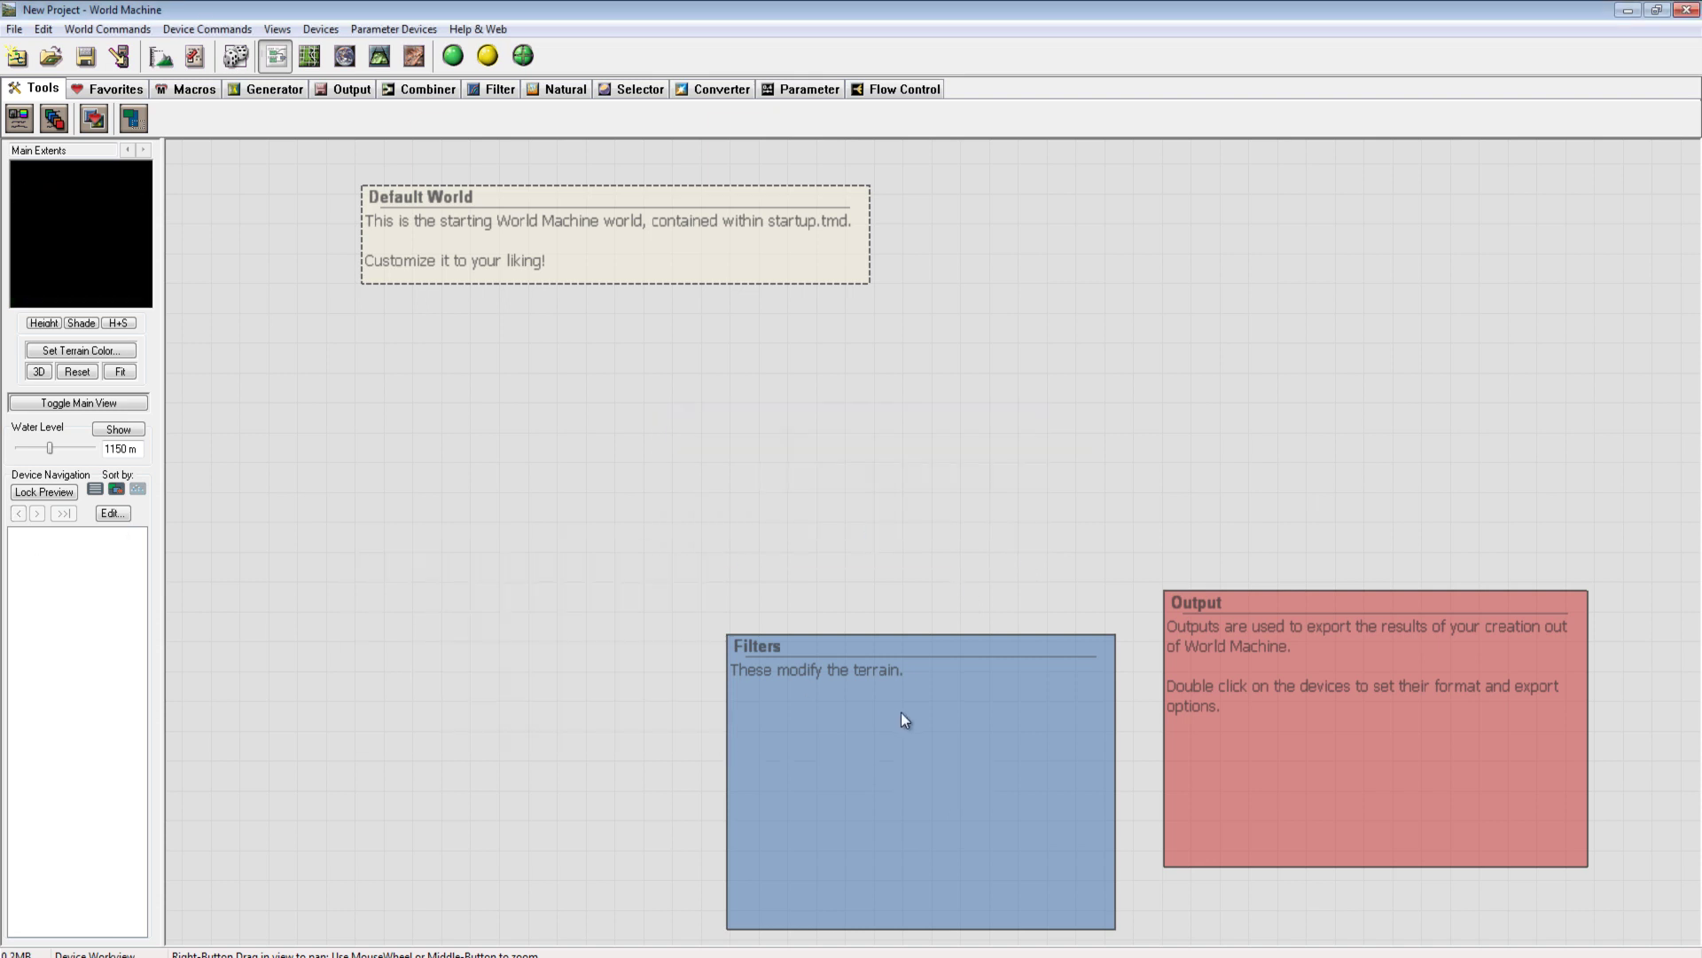
left_click(901, 711)
key("Delete")
left_click(1374, 700)
key("Delete")
left_click(731, 263)
key("Delete")
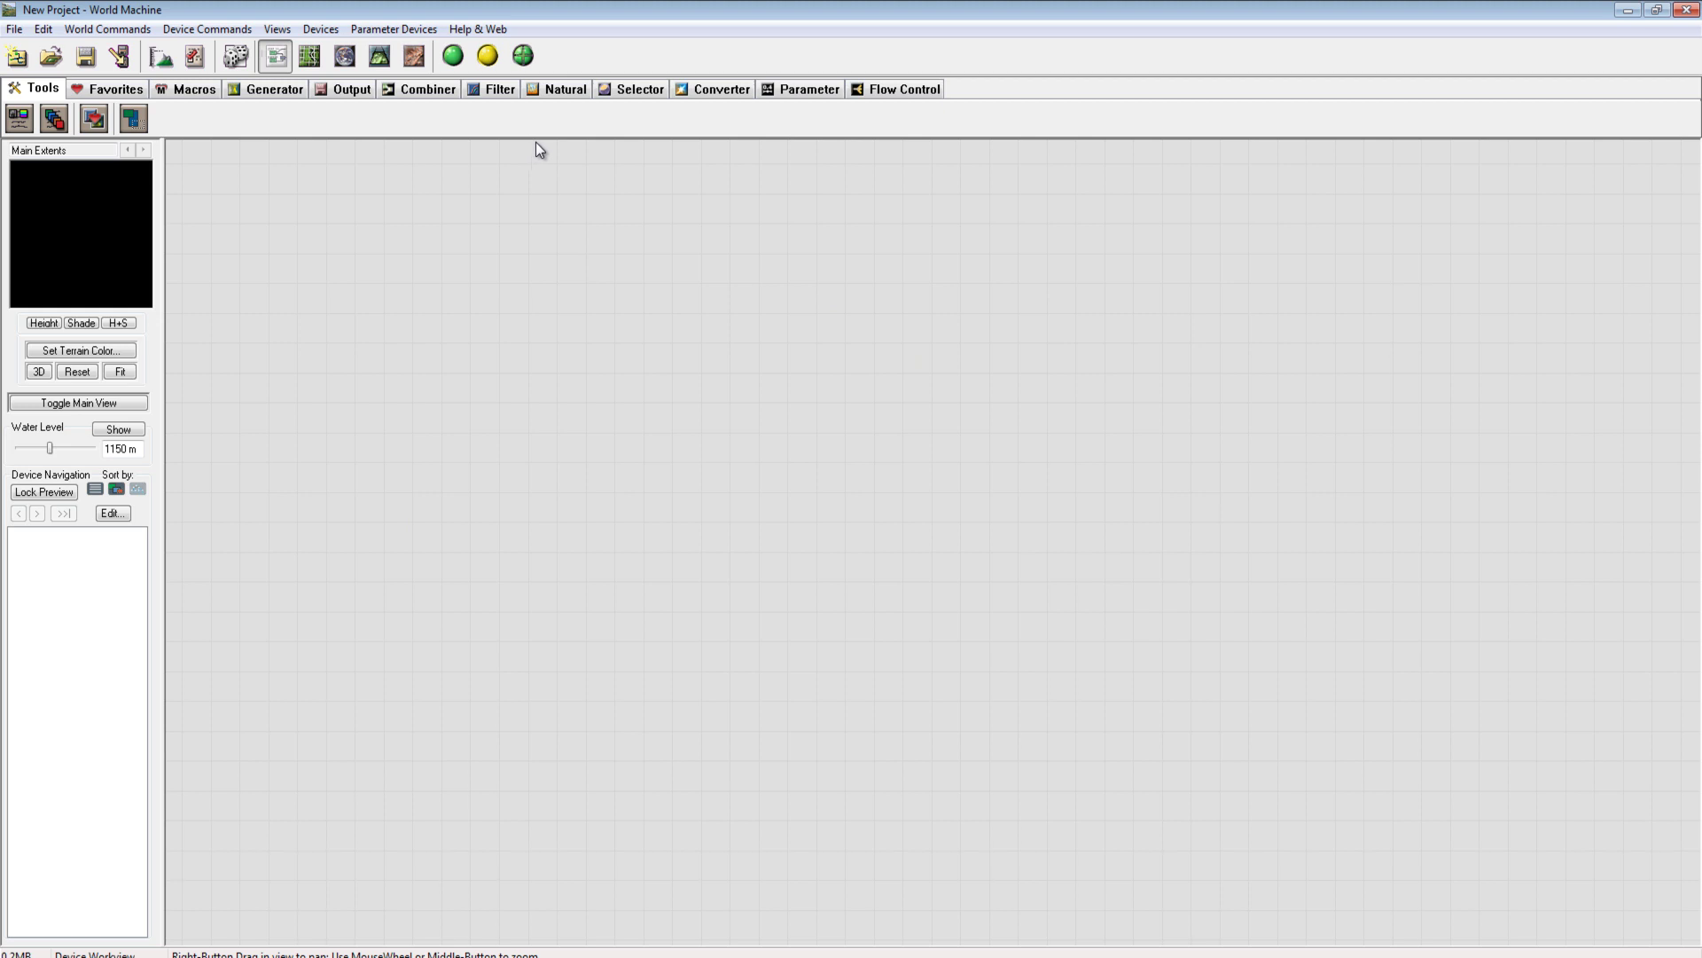
Add an Advanced Perlin generator to the empty workspace and rotate the 3D terrain preview to inspect it
left_click(566, 92)
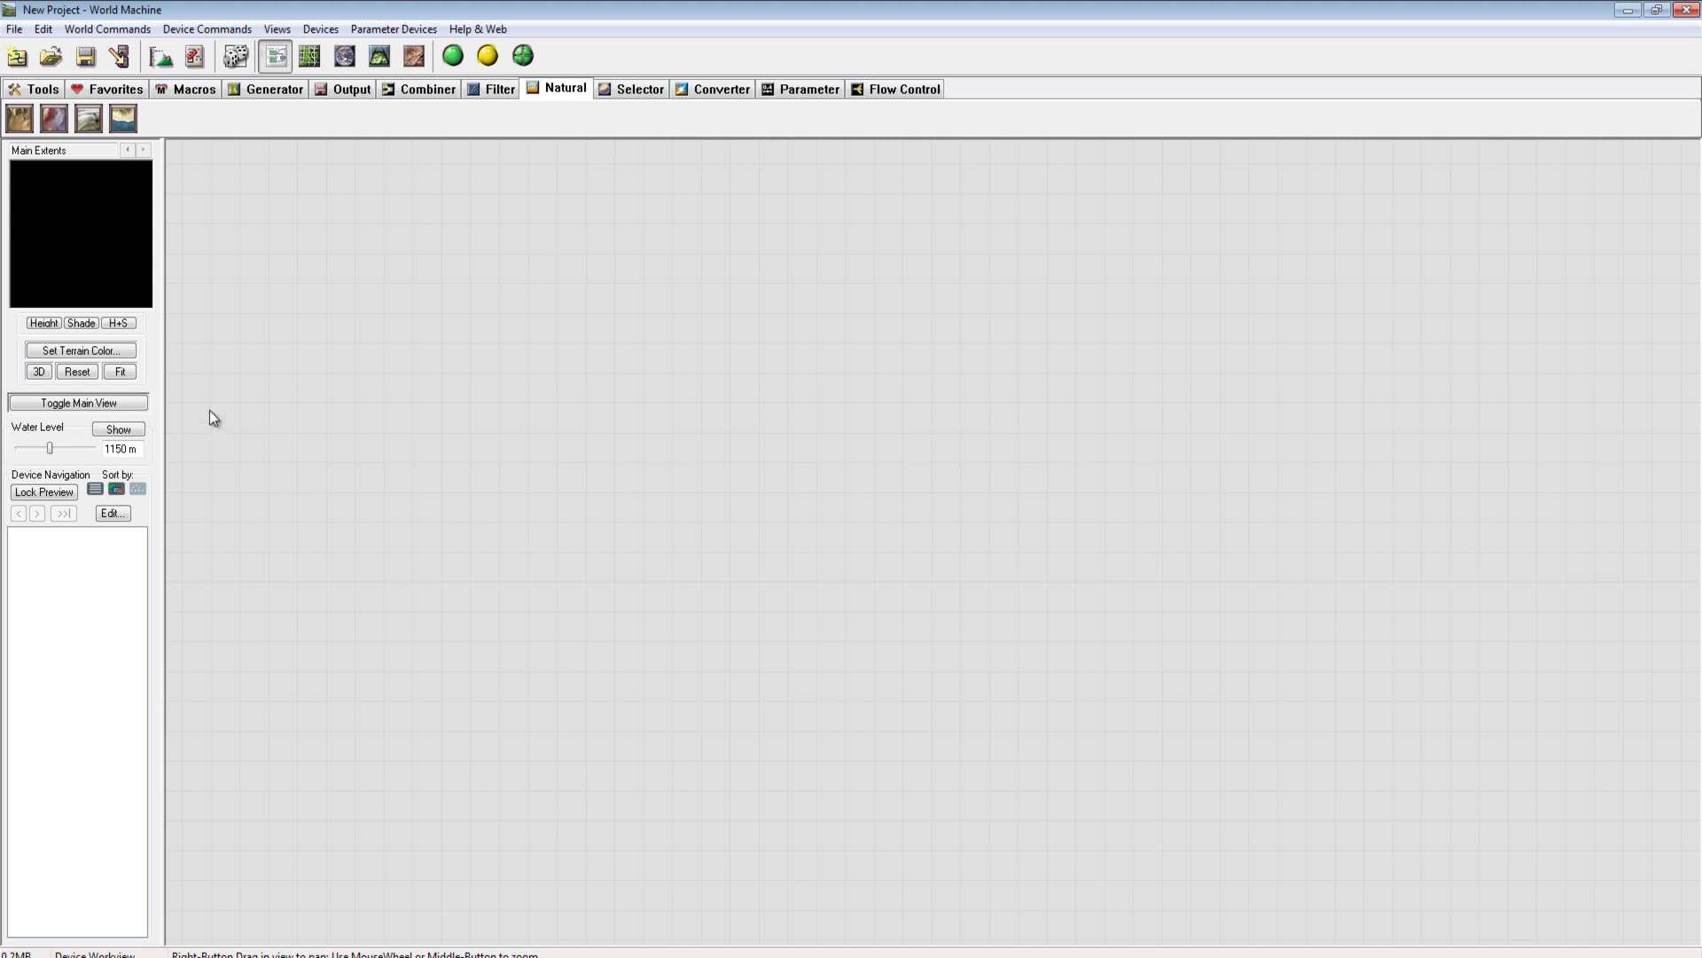
left_click(239, 92)
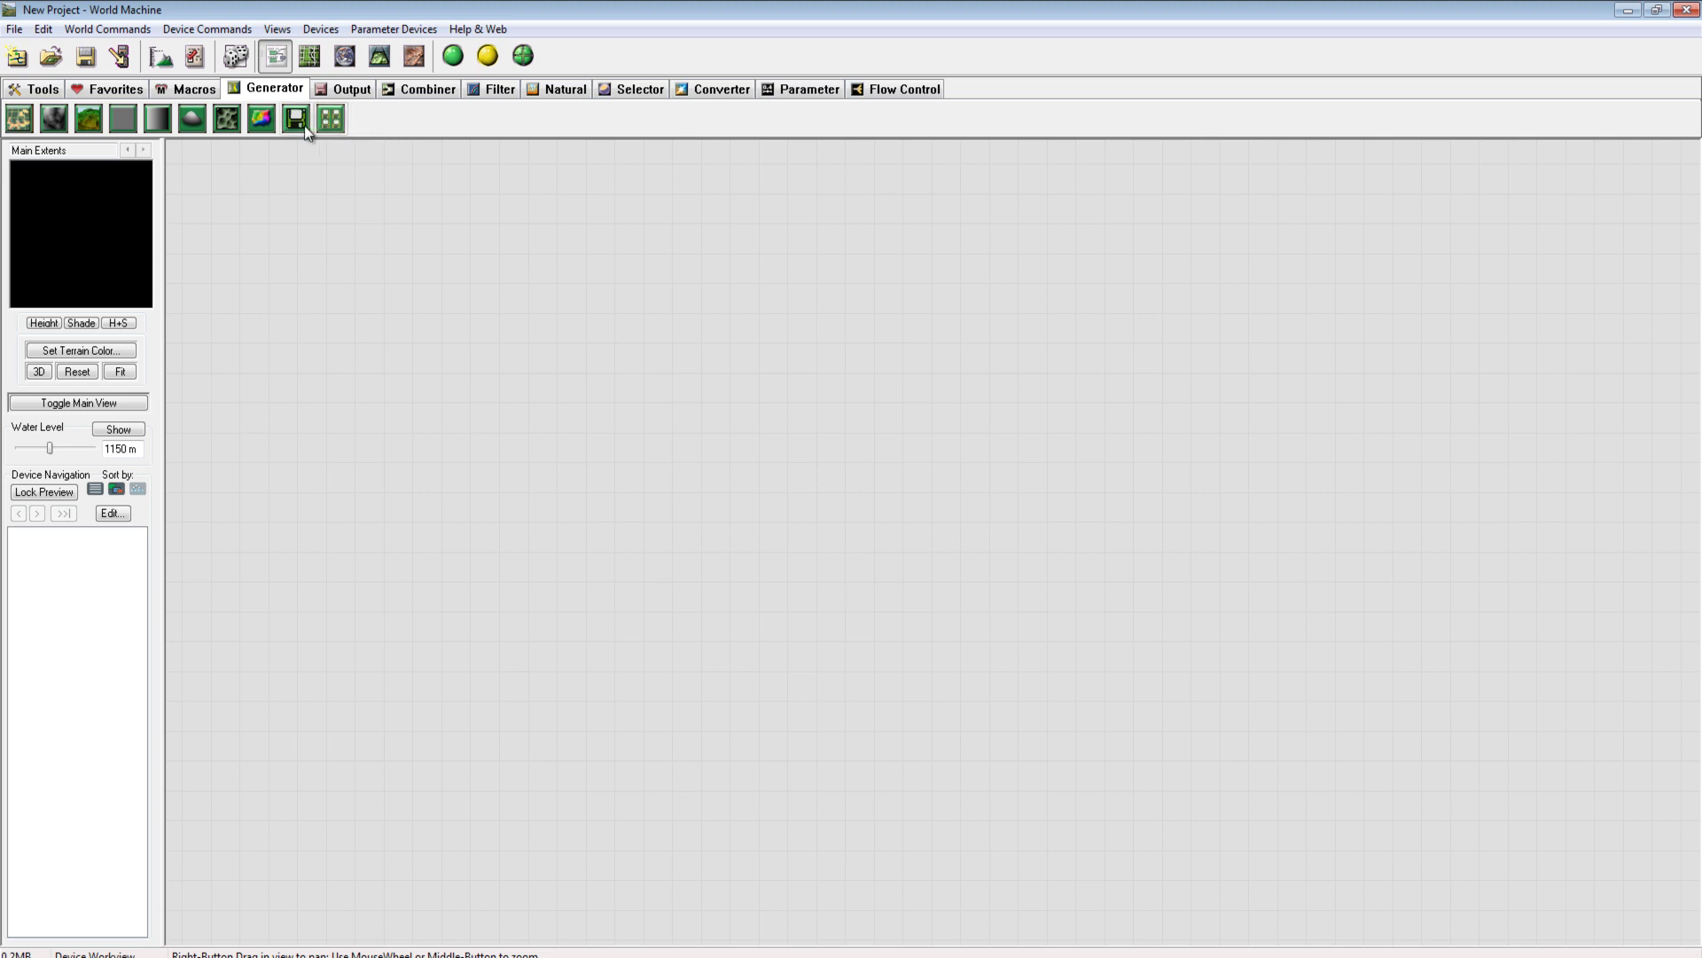
left_click(85, 123)
left_click(386, 471)
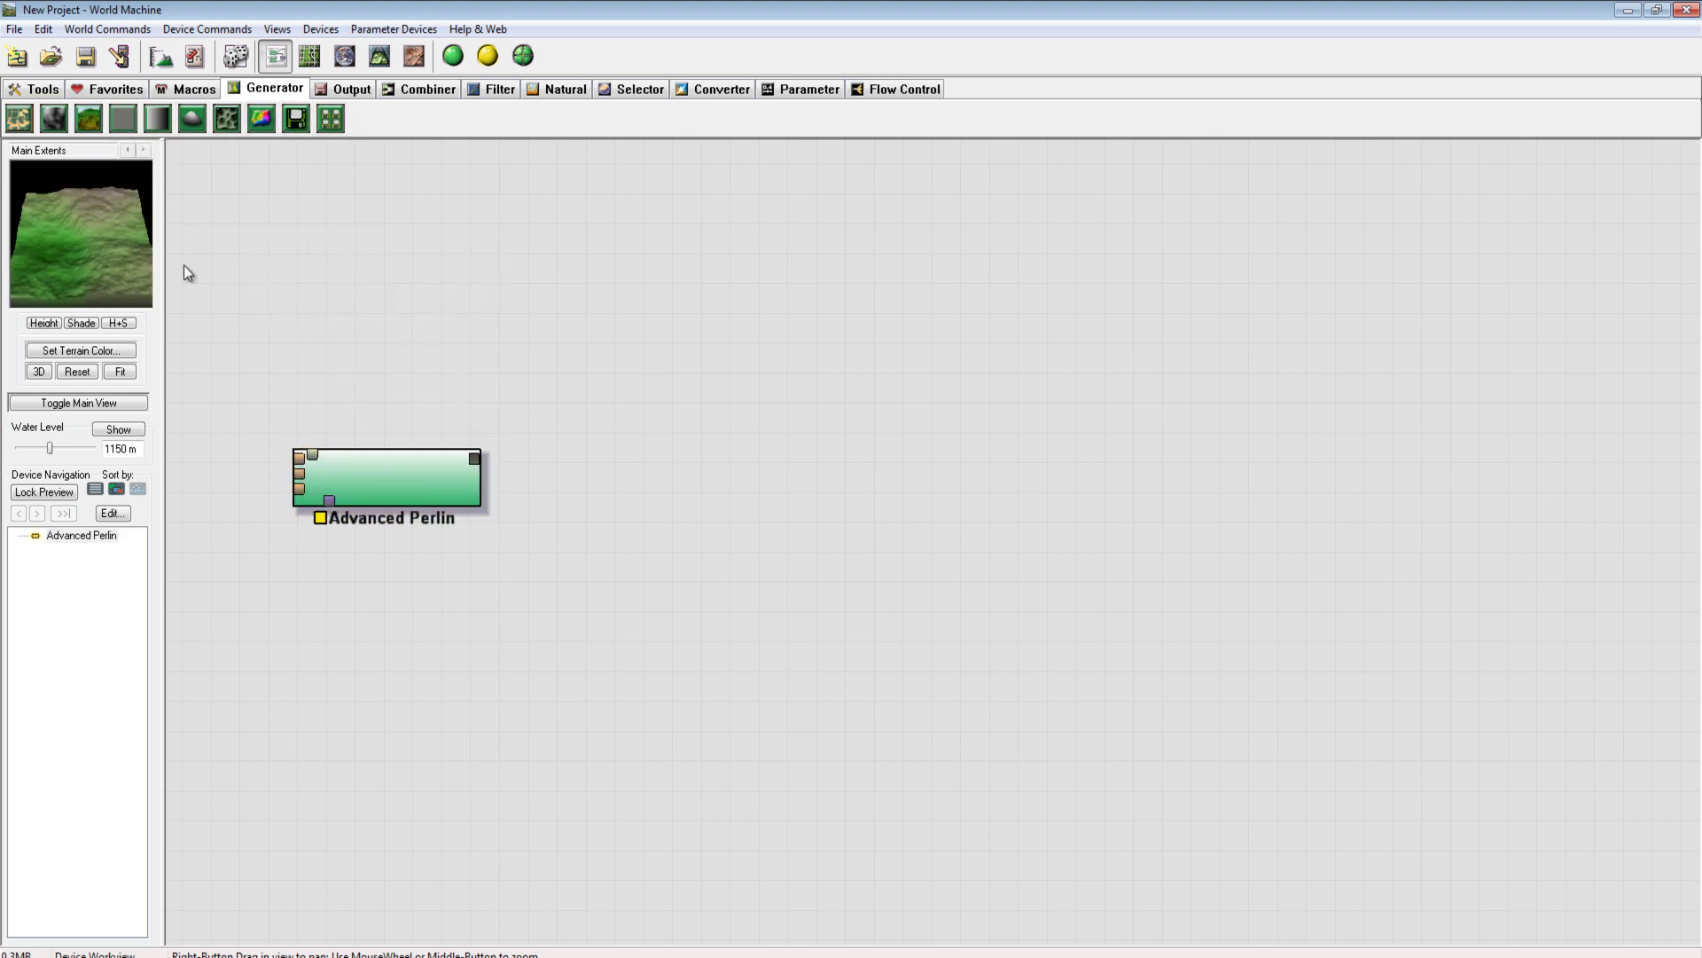
left_click_drag(133, 253, 98, 258)
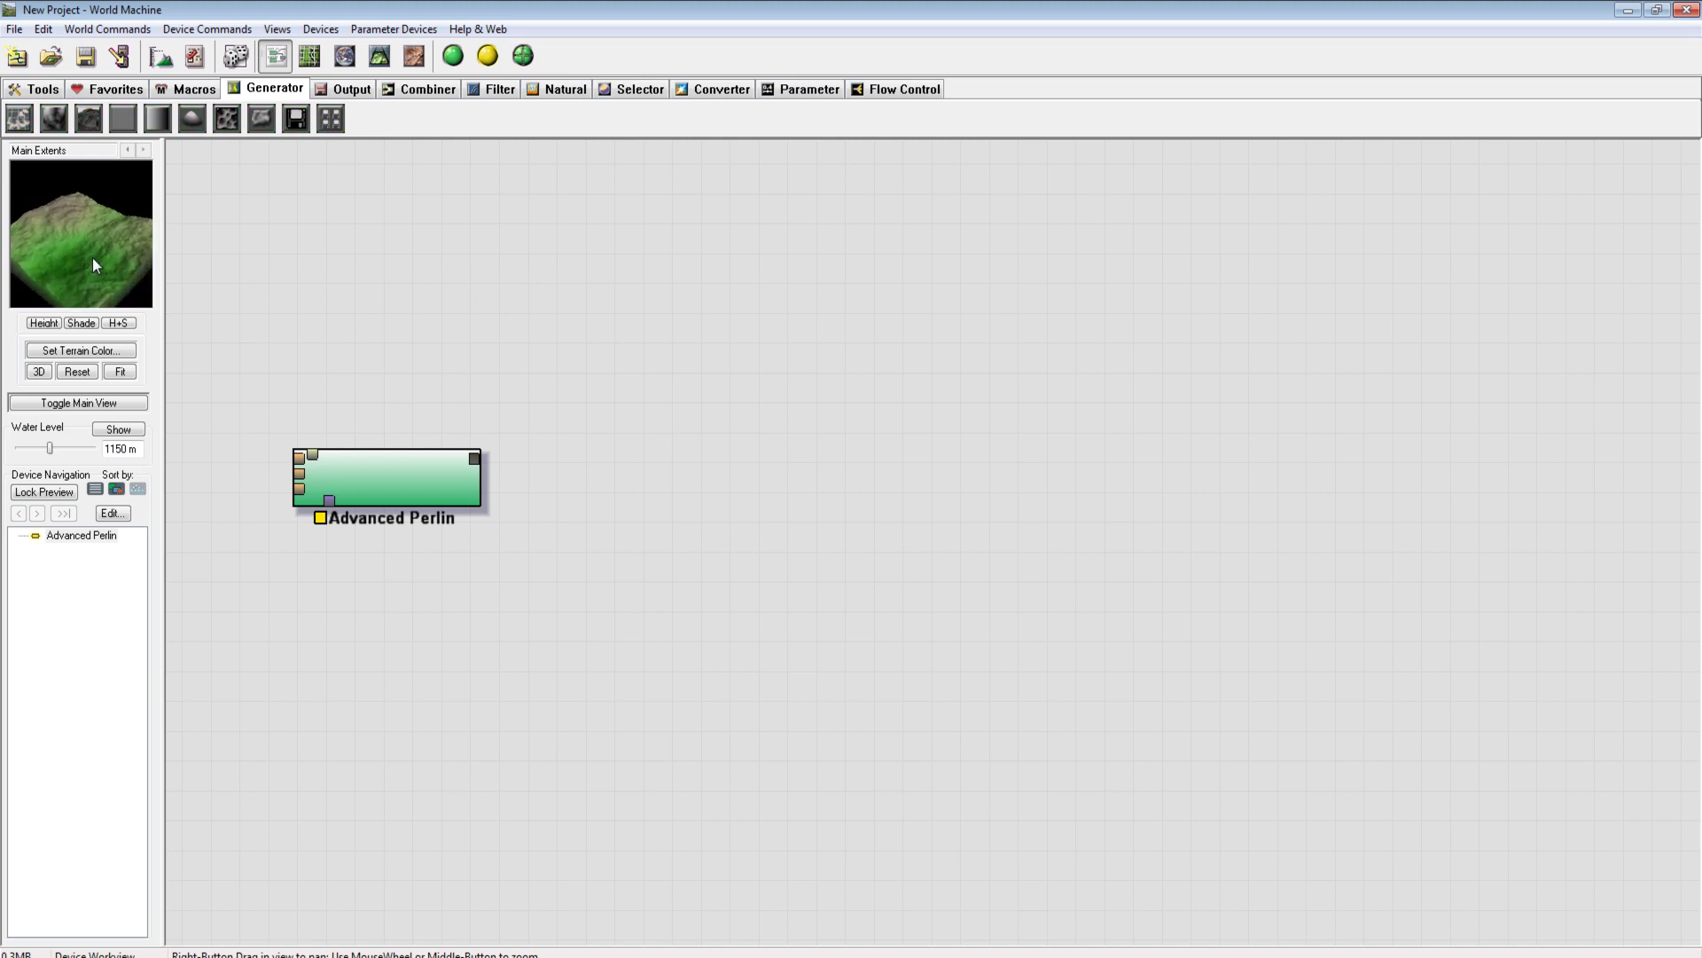
Reposition the Advanced Perlin device slightly further left in the workspace and select it
left_click(433, 489)
left_click_drag(434, 490, 343, 417)
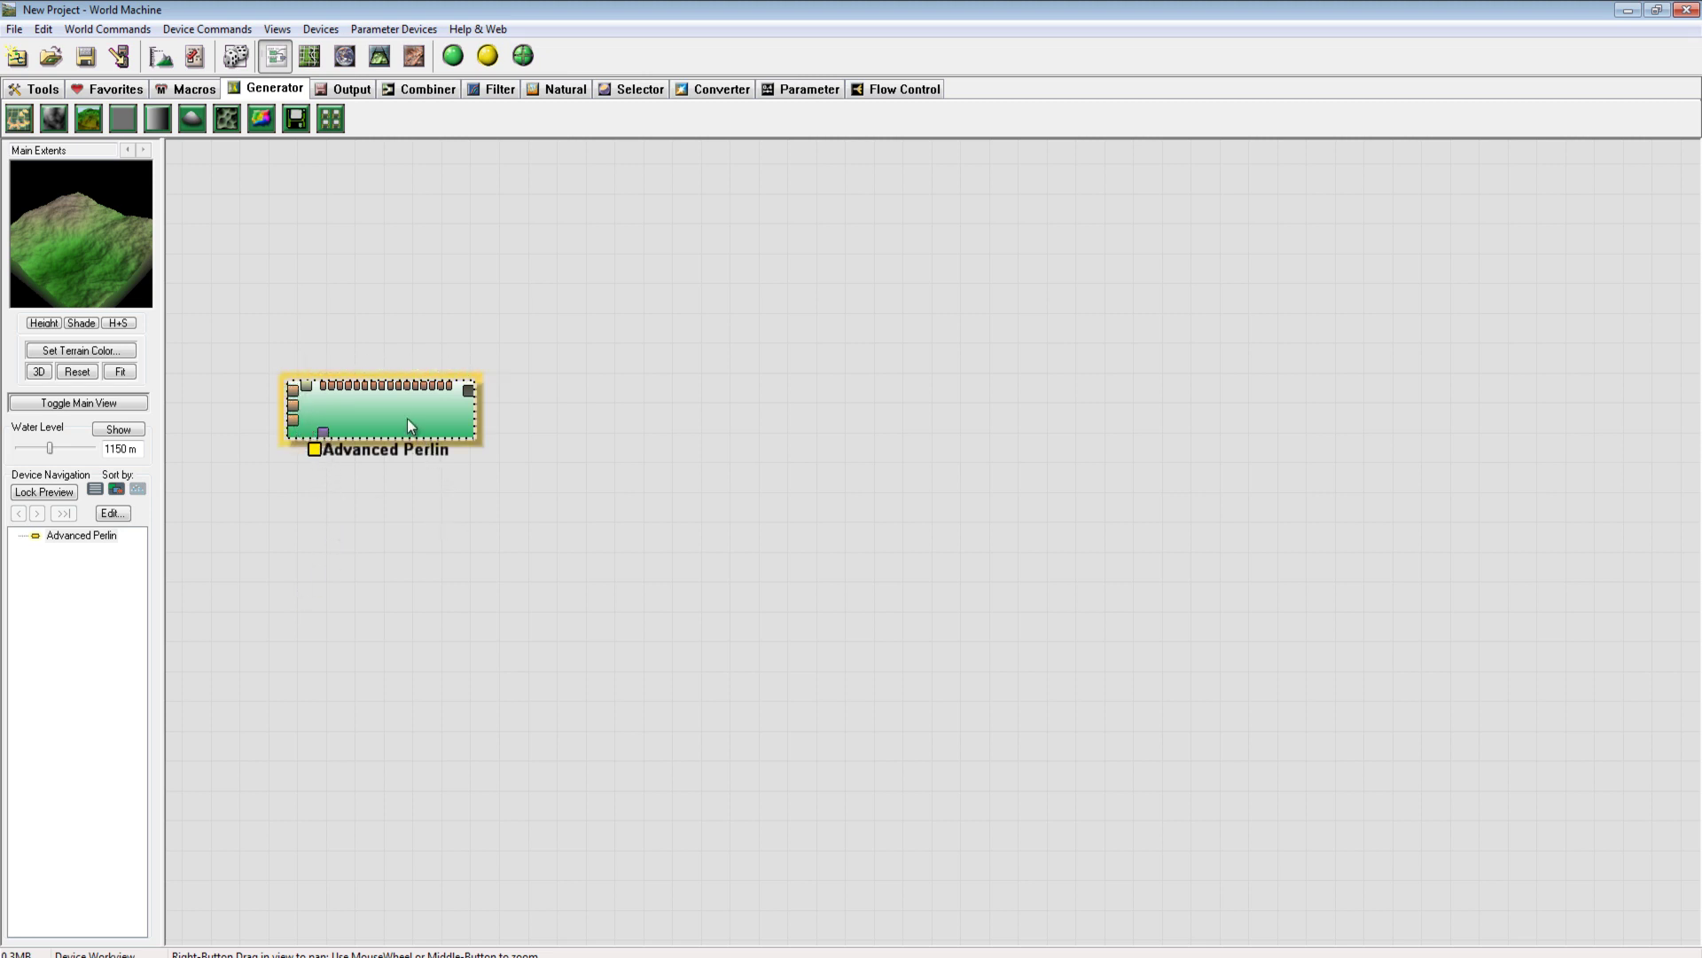
left_click_drag(407, 419, 344, 438)
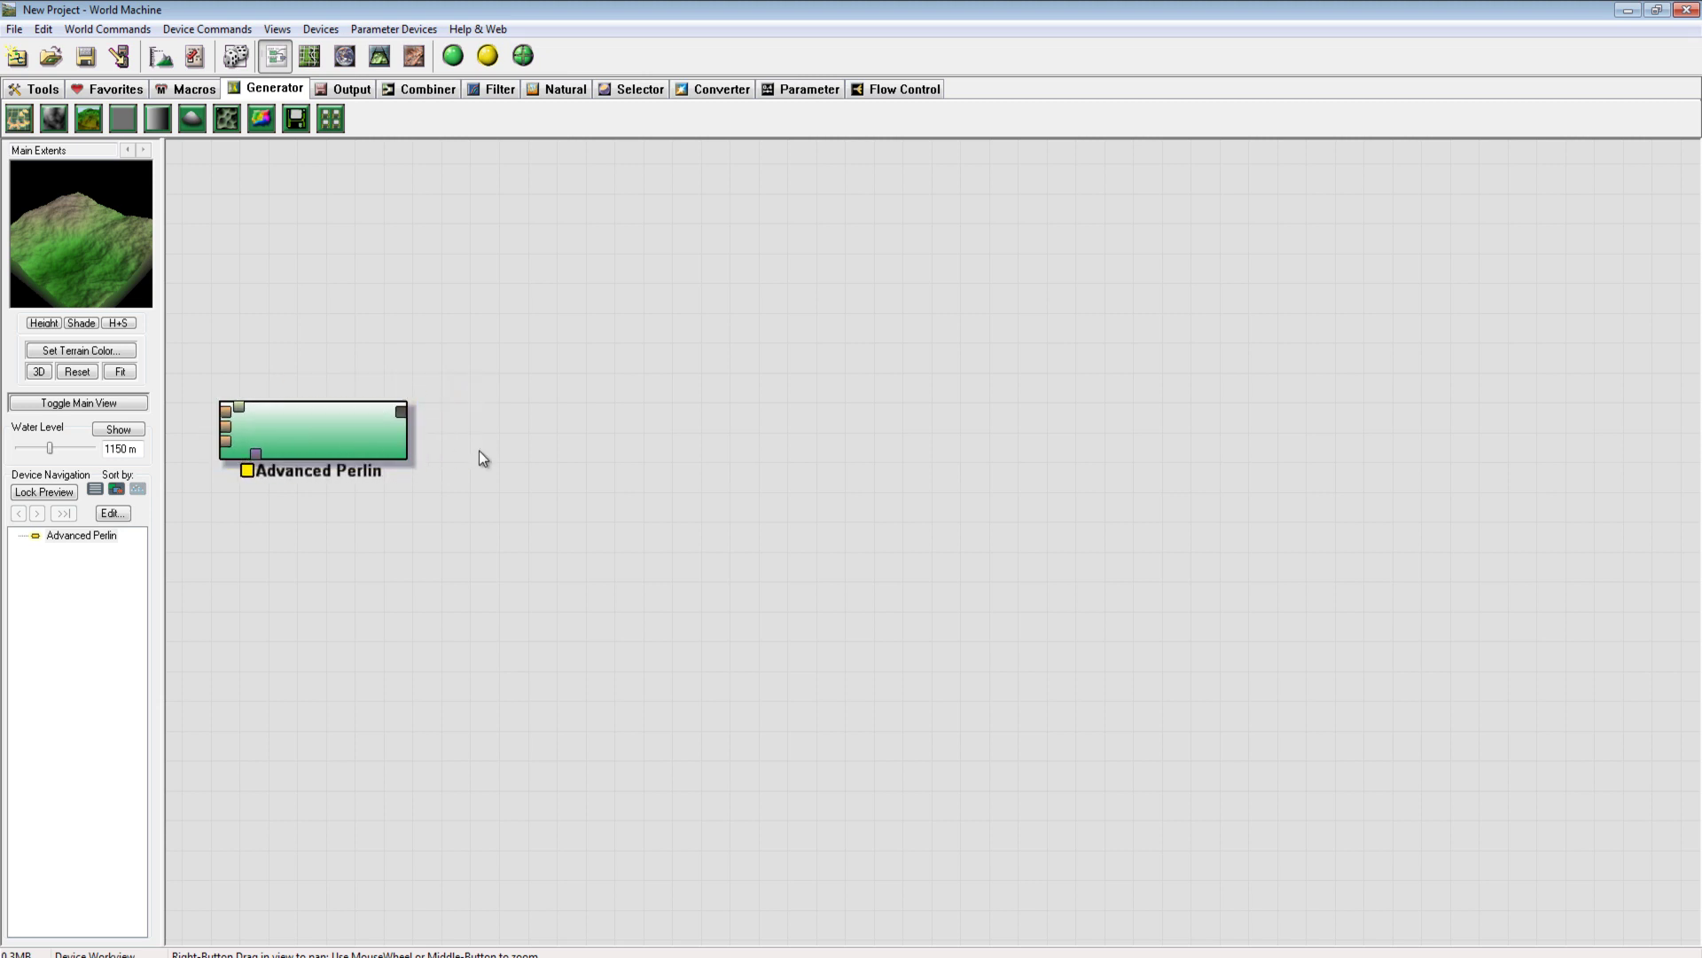
left_click(399, 436)
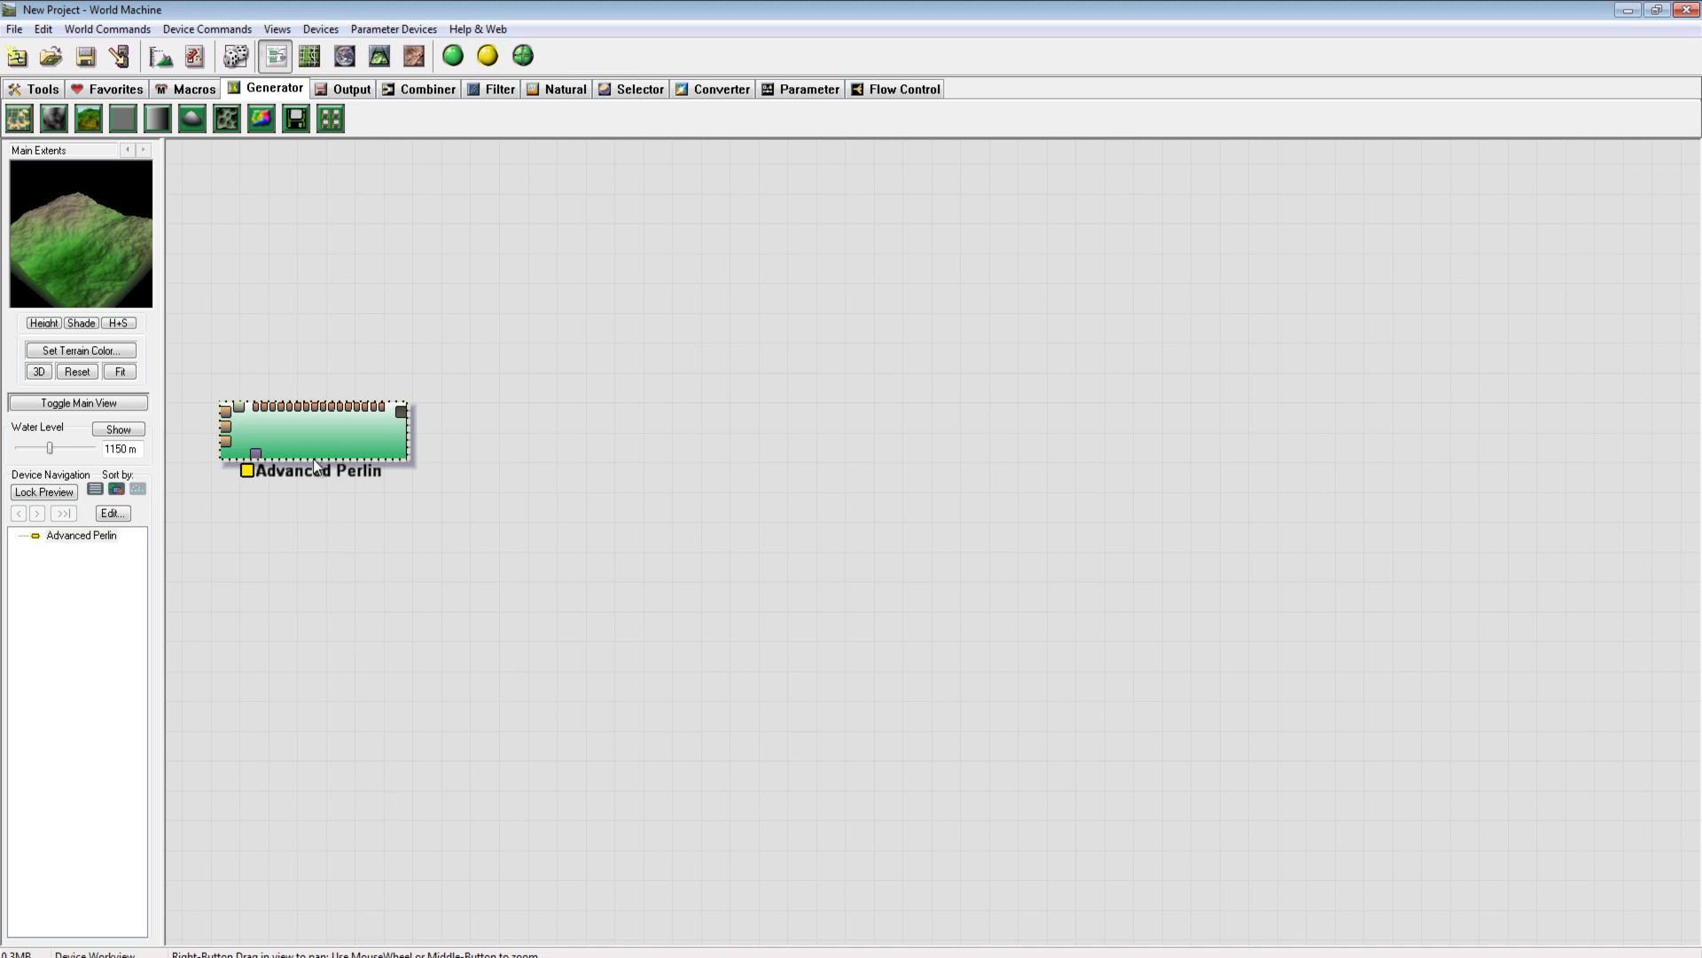
left_click_drag(322, 450, 344, 482)
left_click_drag(869, 403, 536, 882)
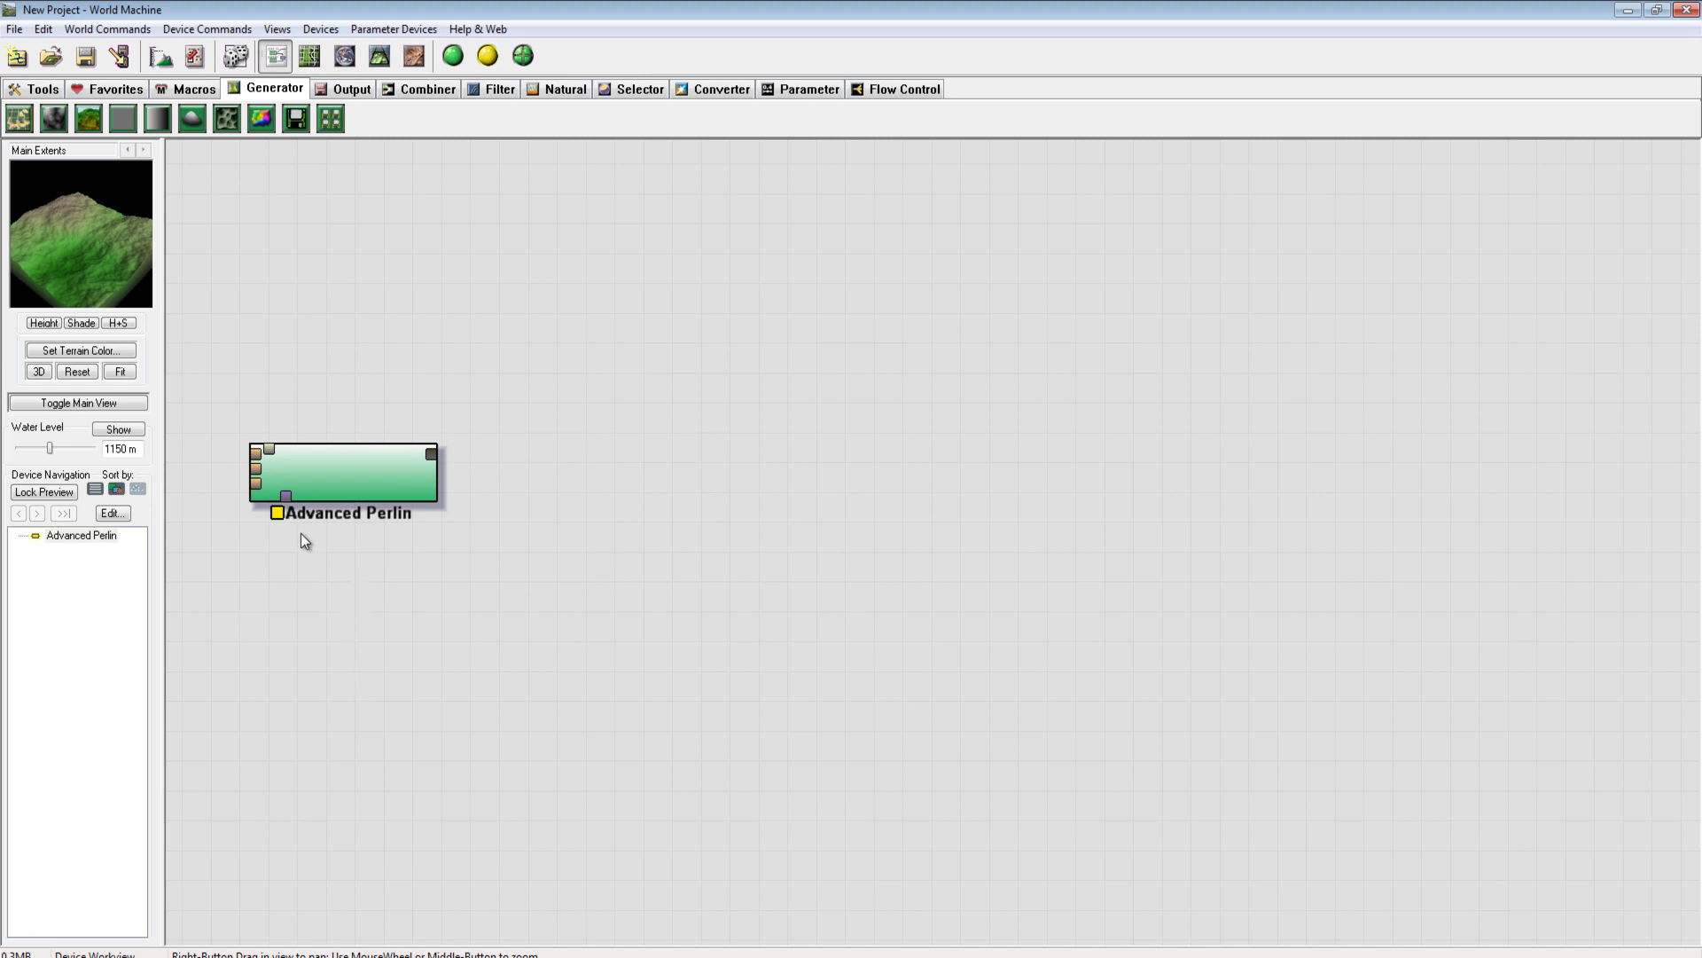
left_click(325, 475)
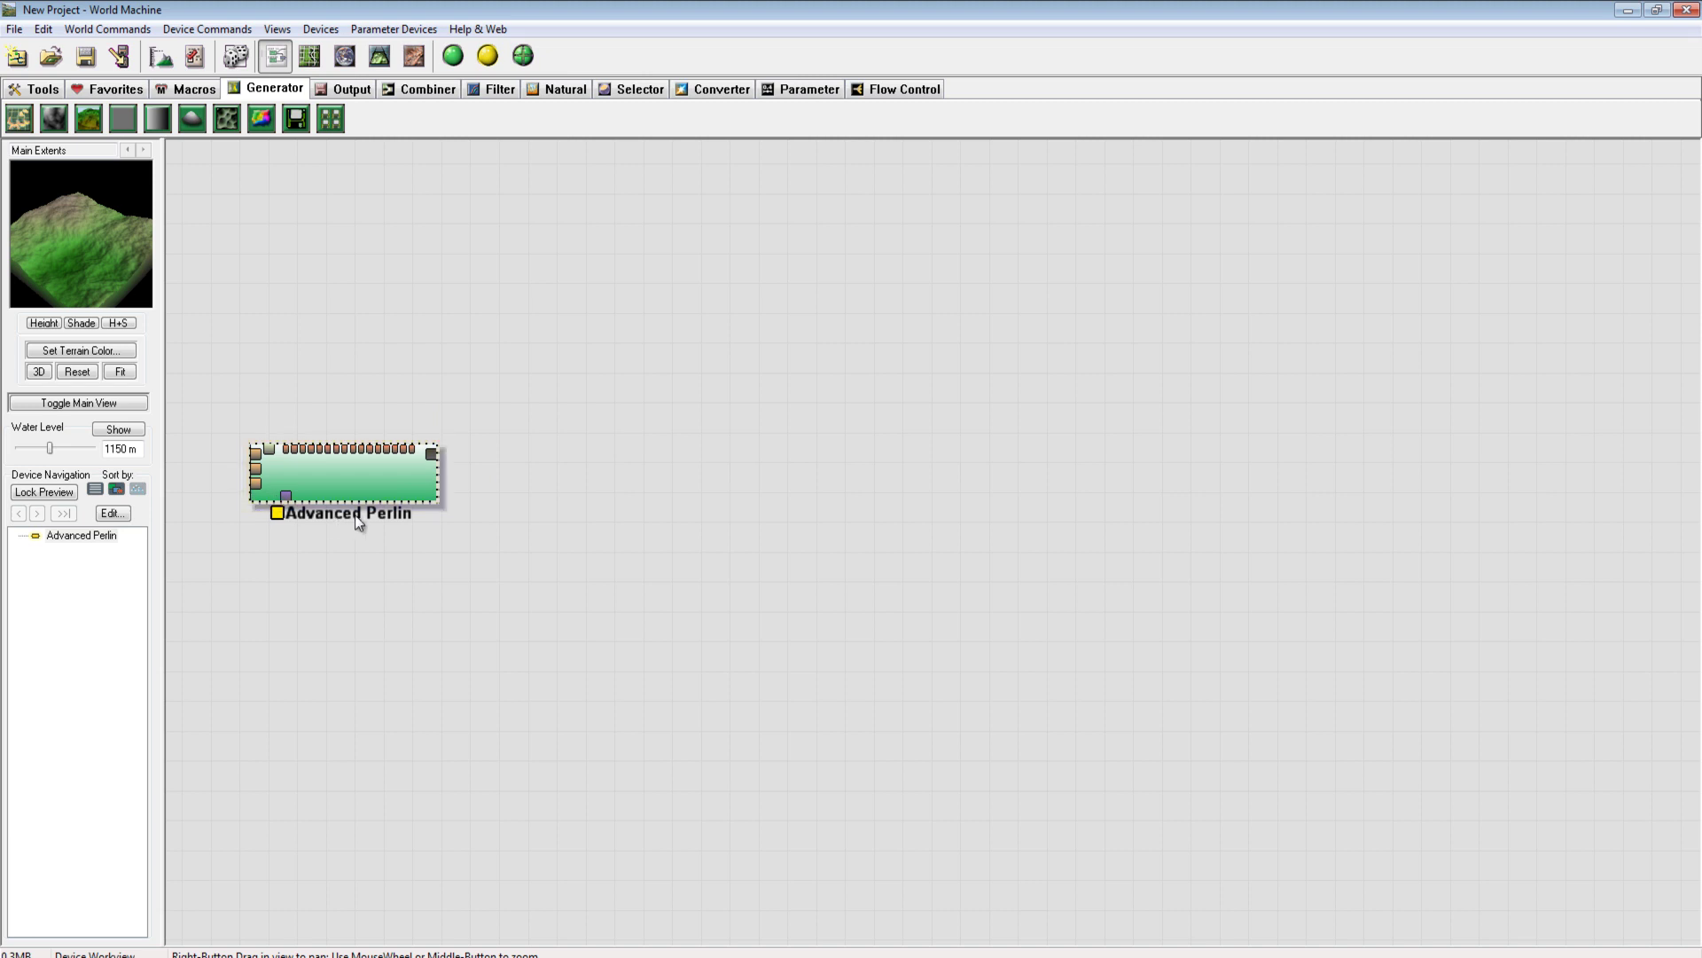
Open the Advanced Perlin generator's settings and move the dialog closer to the device
double_click(403, 479)
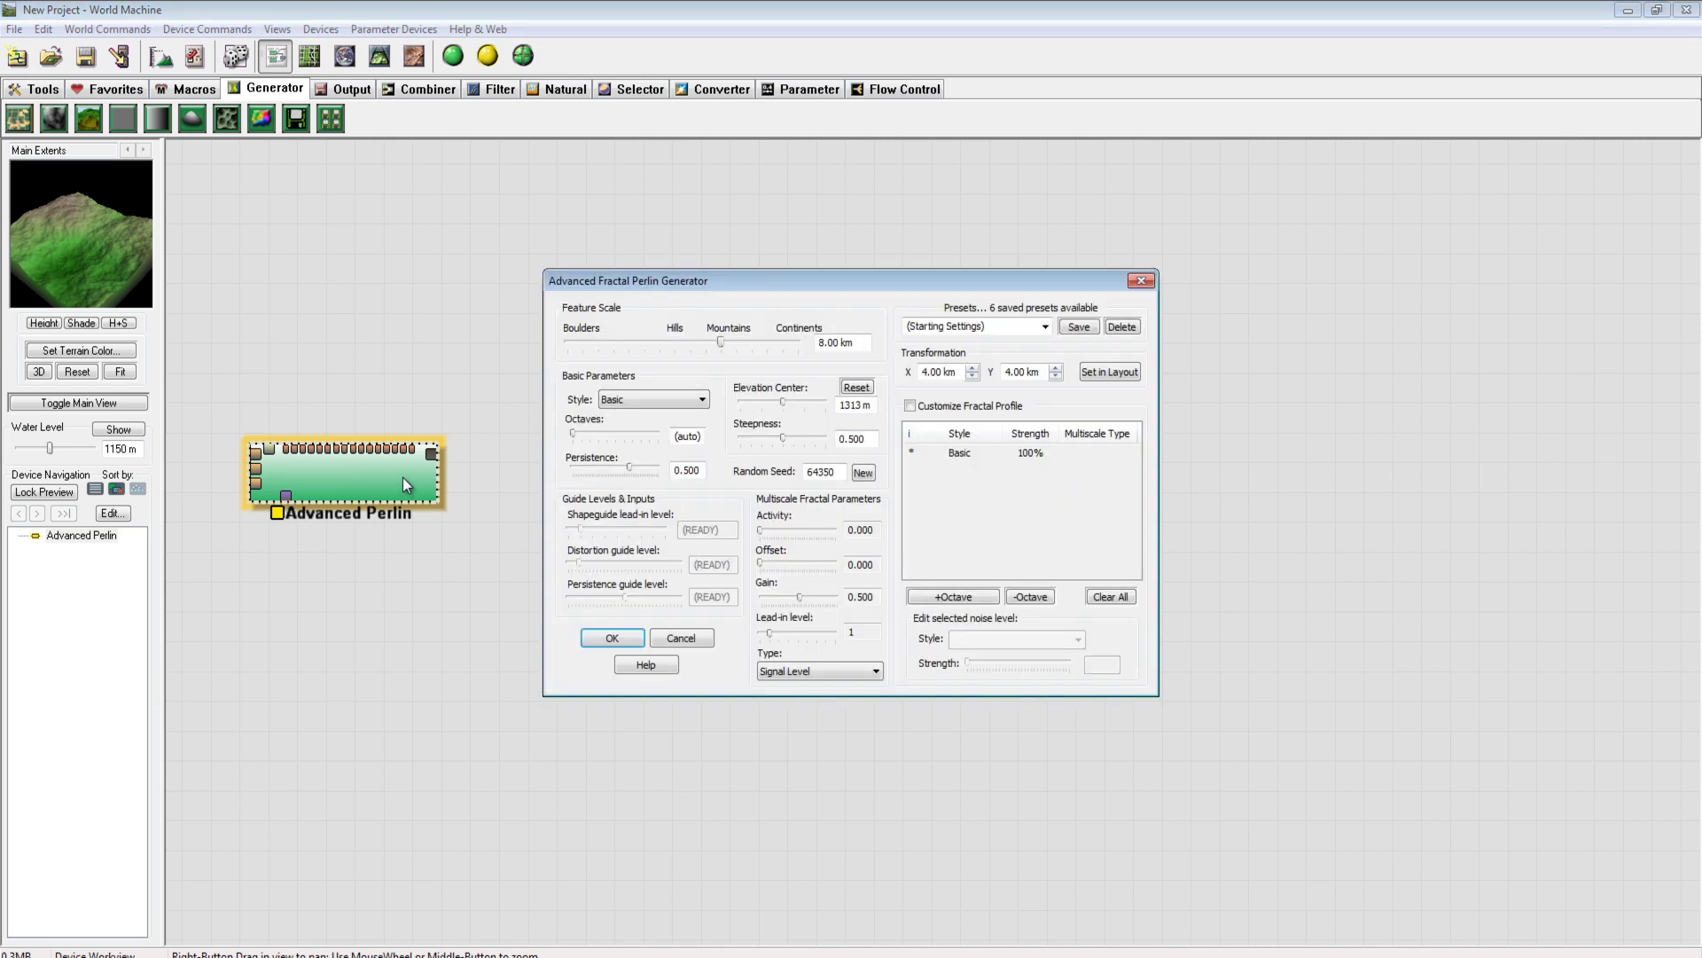
left_click_drag(589, 279, 537, 256)
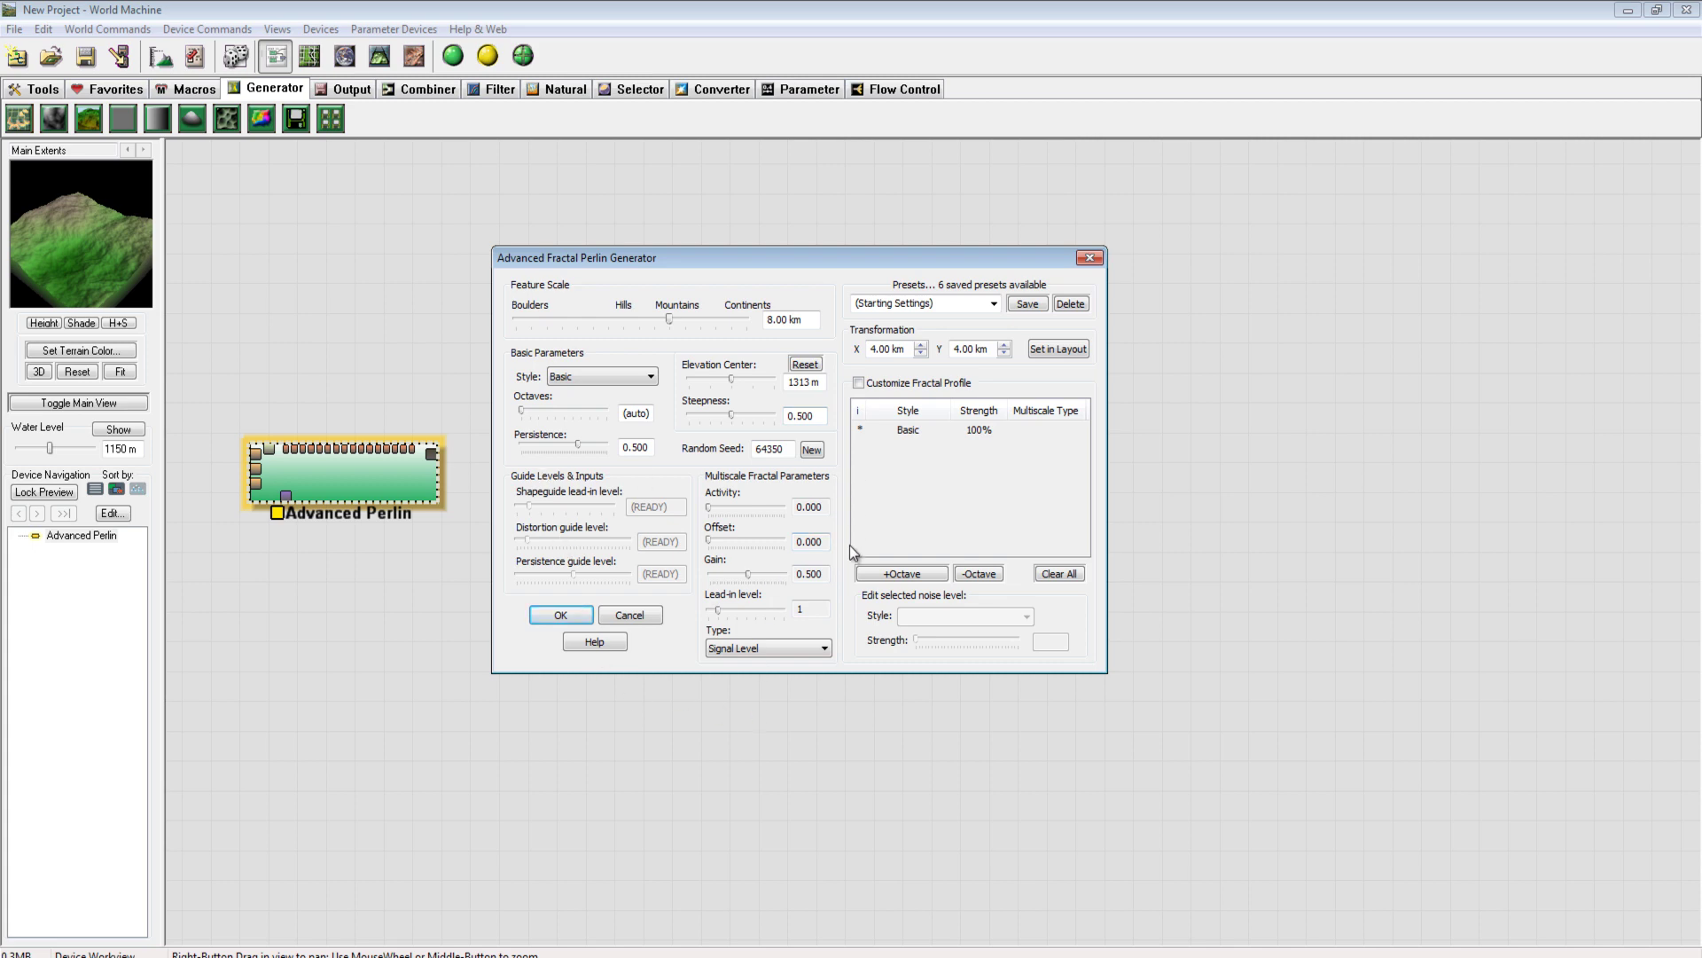
left_click_drag(641, 257, 579, 259)
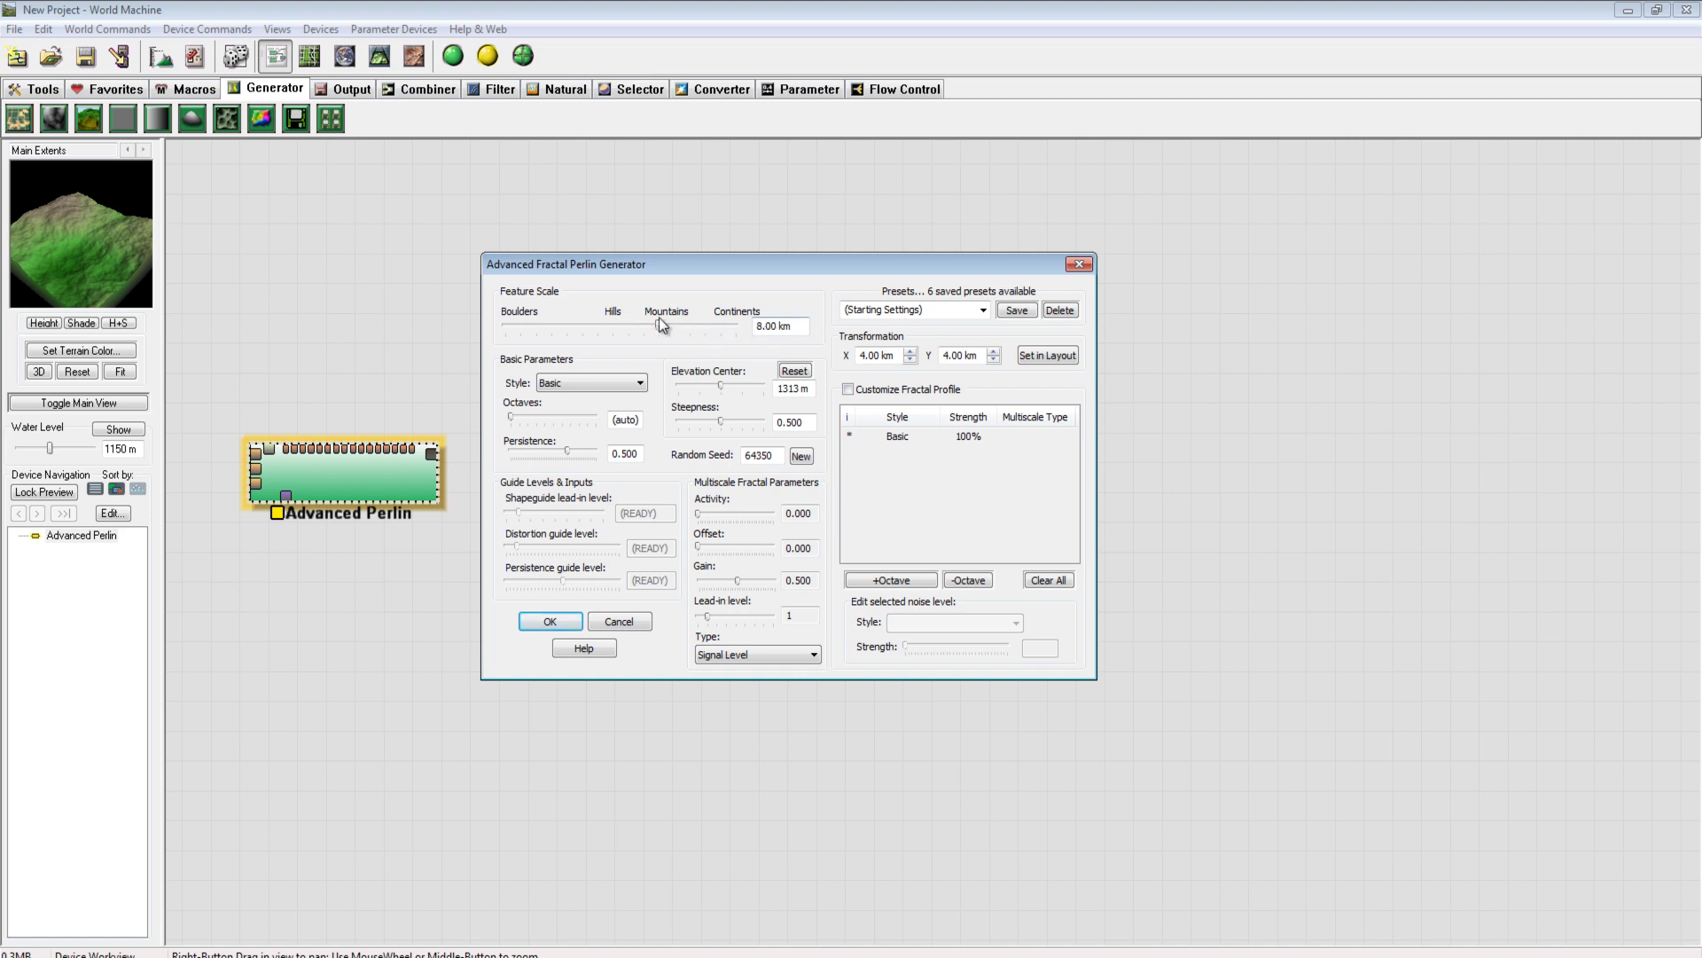
Lower the Advanced Perlin generator's feature scale to 6 km
mouse_move(658, 327)
left_mouse_down()
mouse_move(688, 322)
mouse_move(640, 327)
mouse_move(658, 329)
left_mouse_up()
left_click_drag(658, 326, 654, 327)
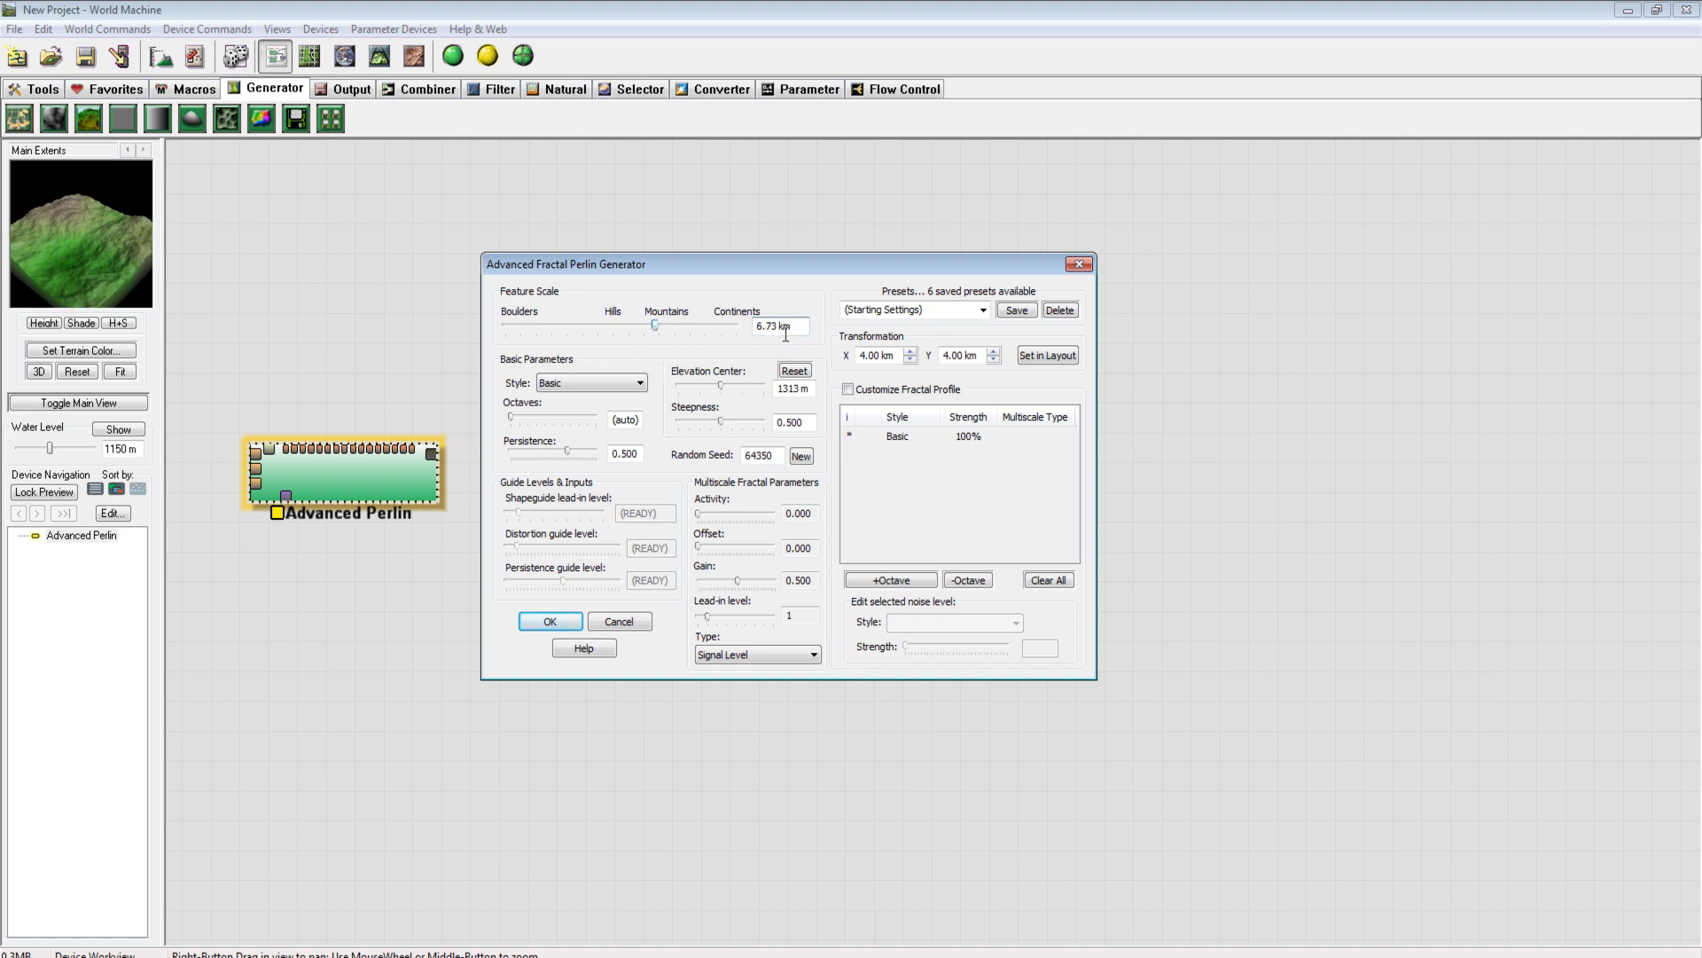
key("BackSpace")
key("BackSpace")
key("BackSpace")
key("BackSpace")
key("BackSpace")
key("BackSpace")
key("BackSpace")
type("6km")
Try the feature scale at about 6.17 km, 1 km and 256 km, and return it to 8 km
left_click(609, 383)
left_click(652, 372)
left_click(657, 328)
left_click_drag(656, 326, 654, 326)
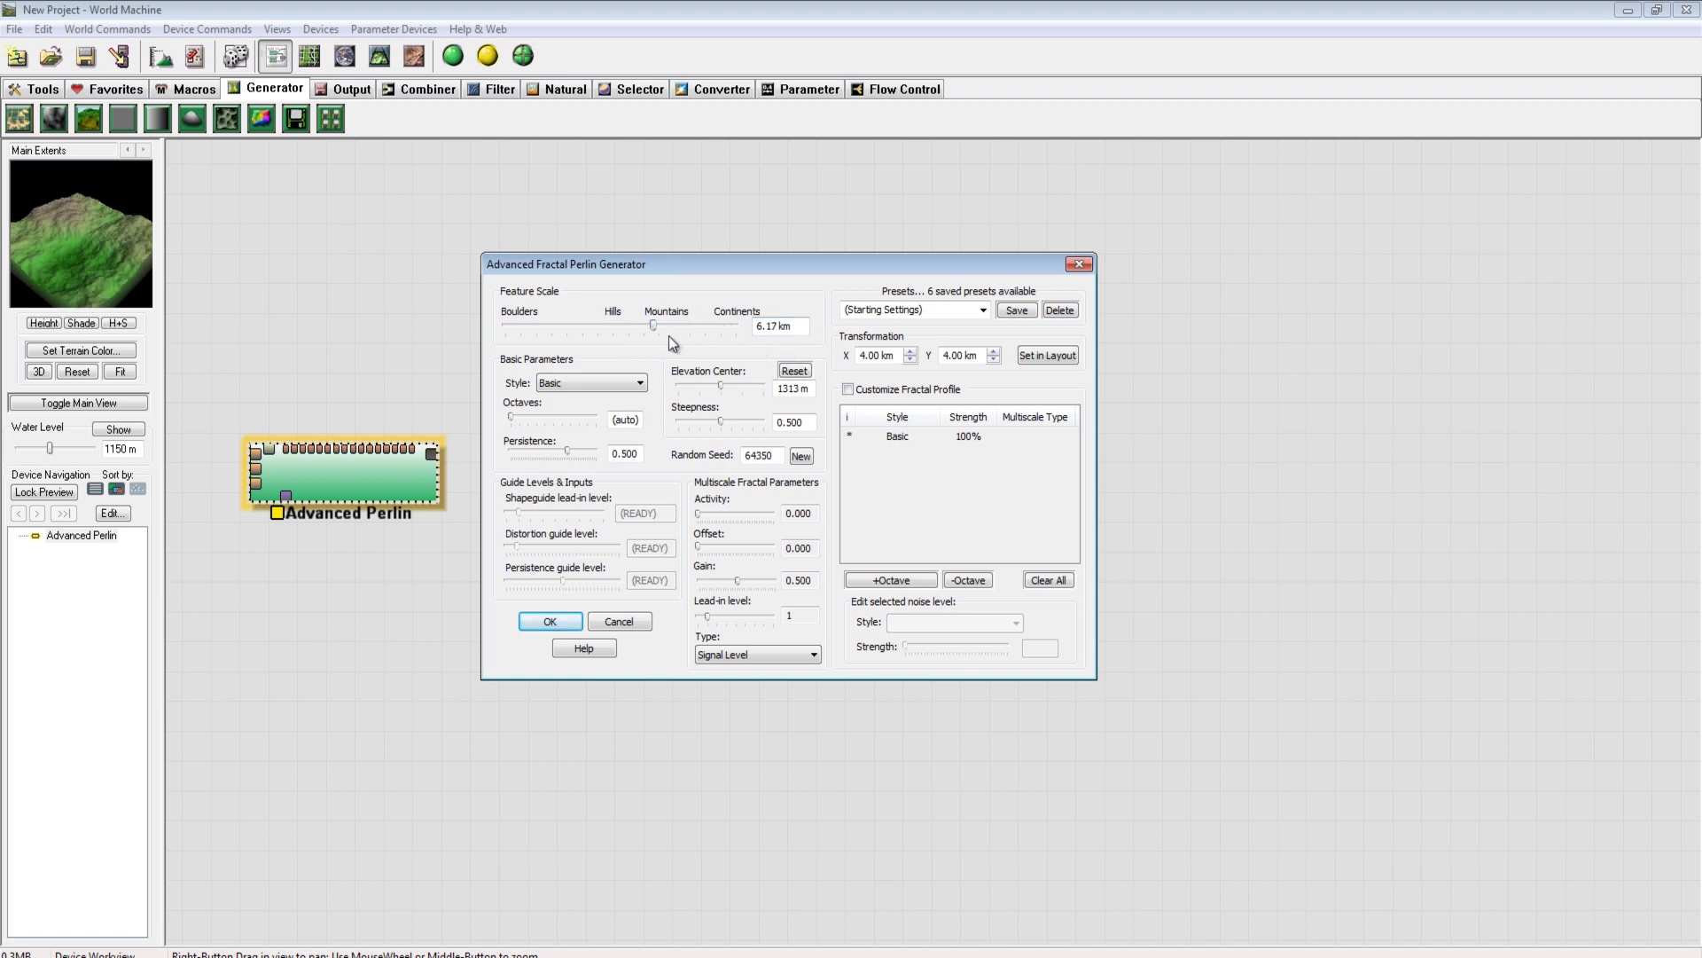
left_click_drag(656, 328, 615, 326)
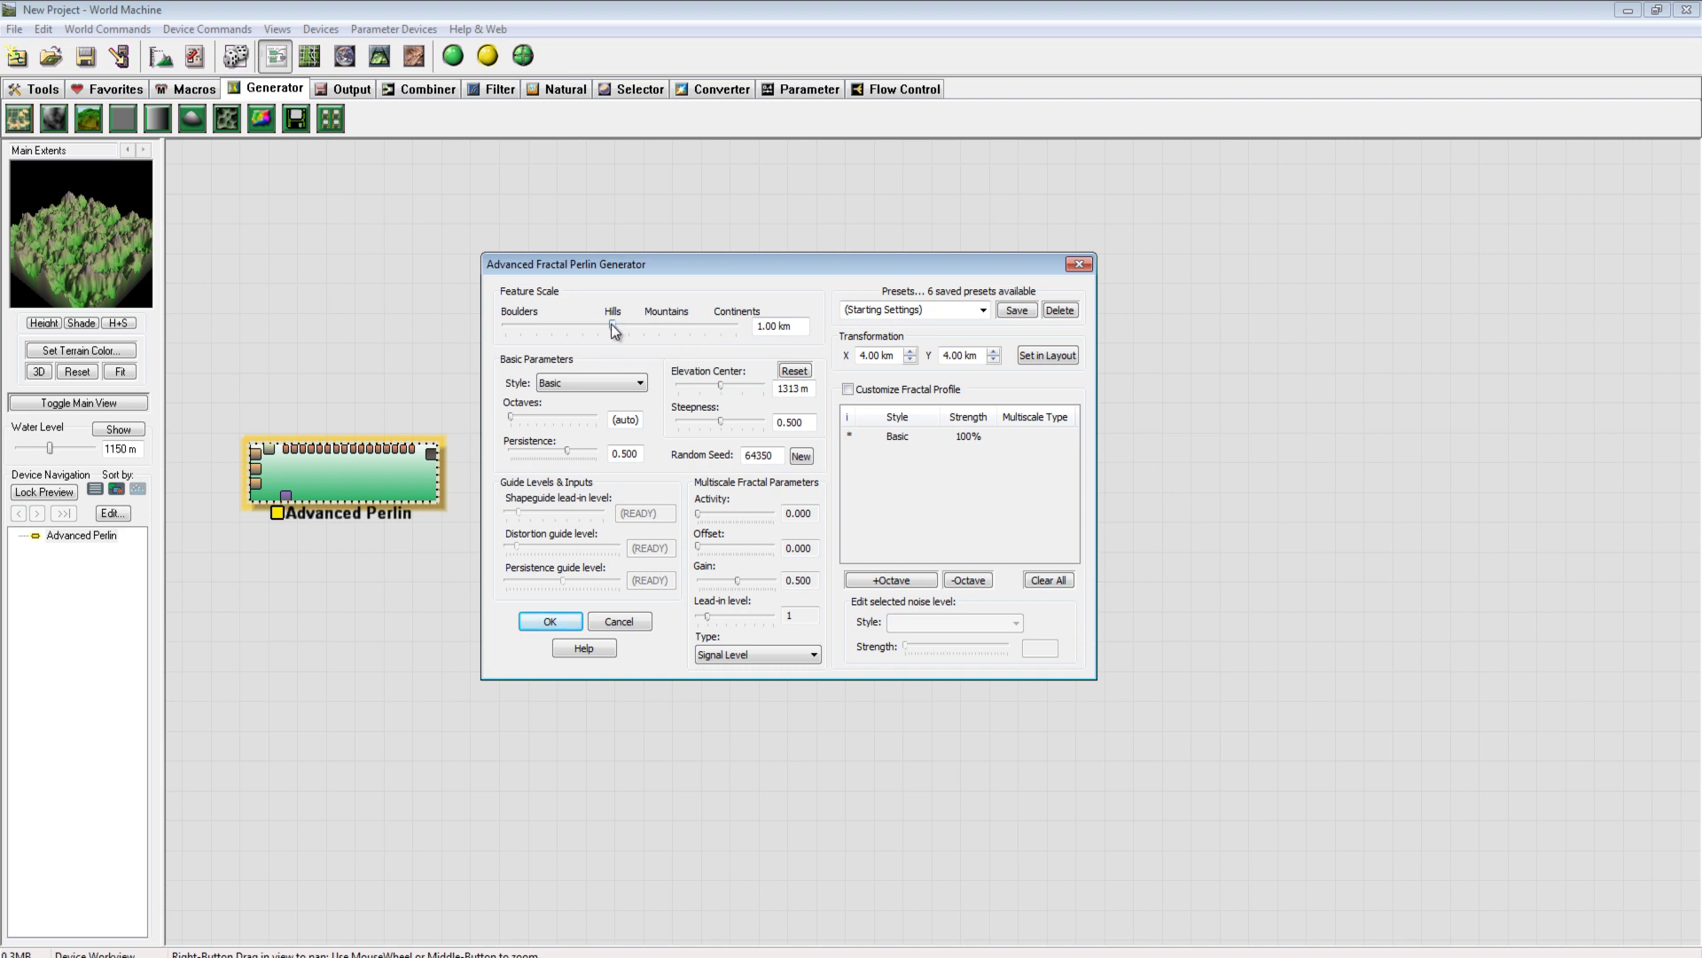
left_click_drag(615, 329, 759, 334)
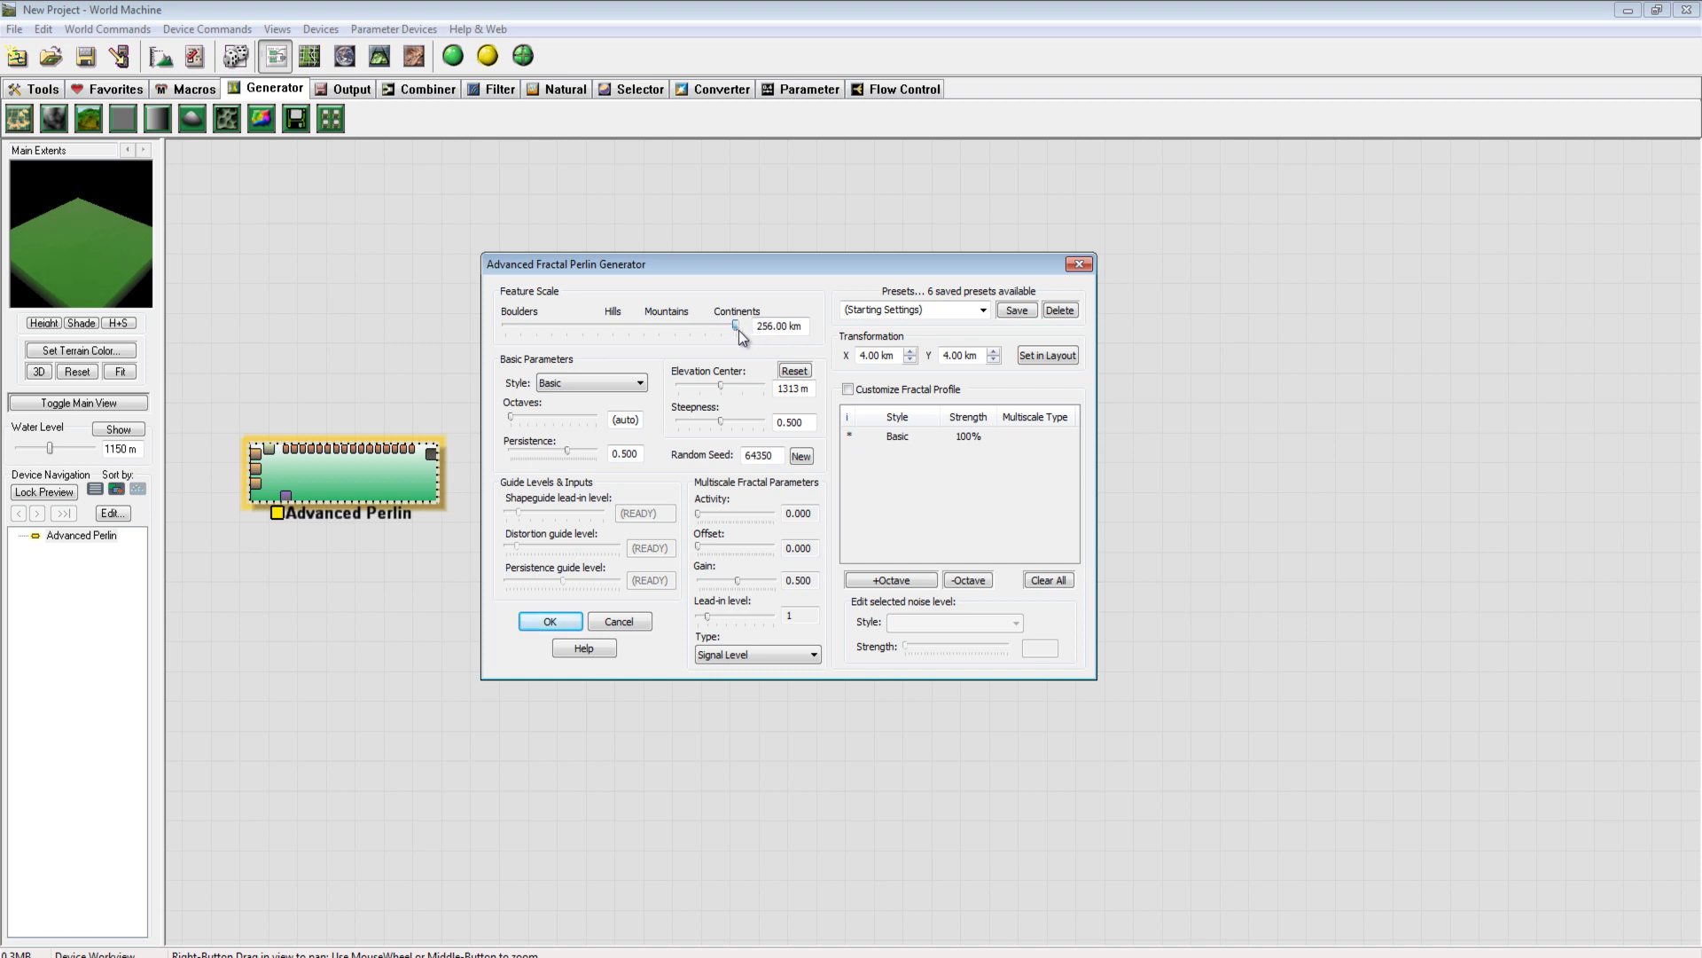
mouse_move(736, 328)
left_mouse_down()
mouse_move(700, 327)
mouse_move(743, 330)
left_mouse_up()
left_click_drag(736, 326, 662, 328)
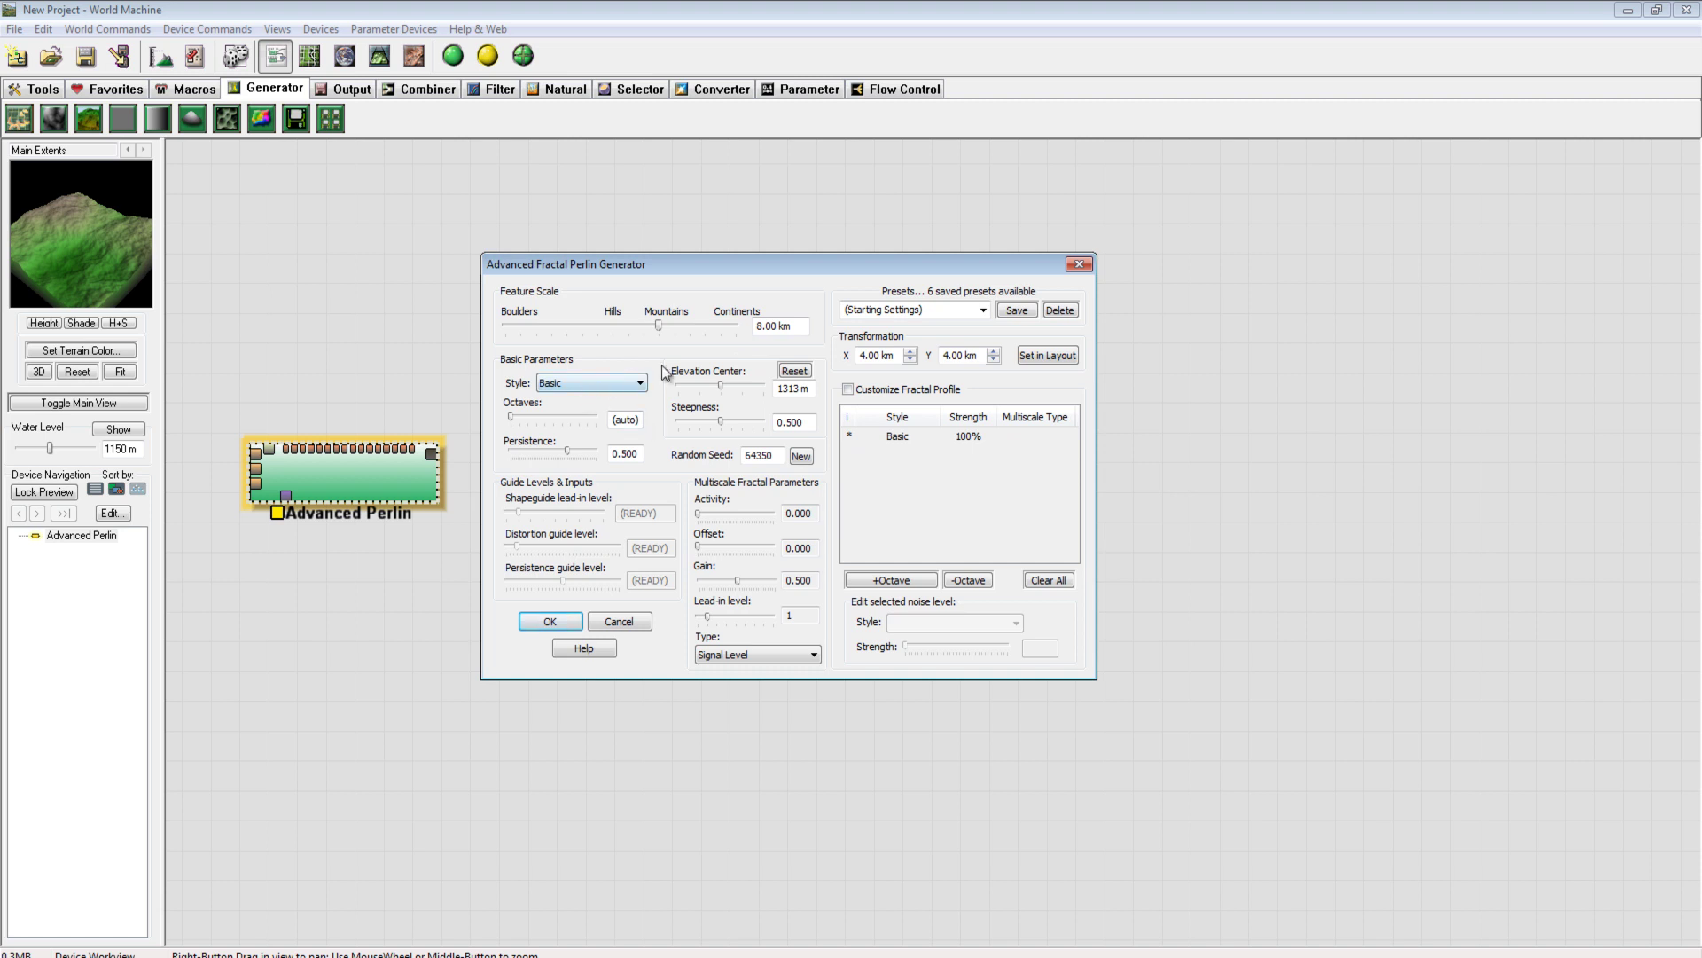
Try the Ridged style for the Perlin noise and change the style to Billowy
left_click(598, 382)
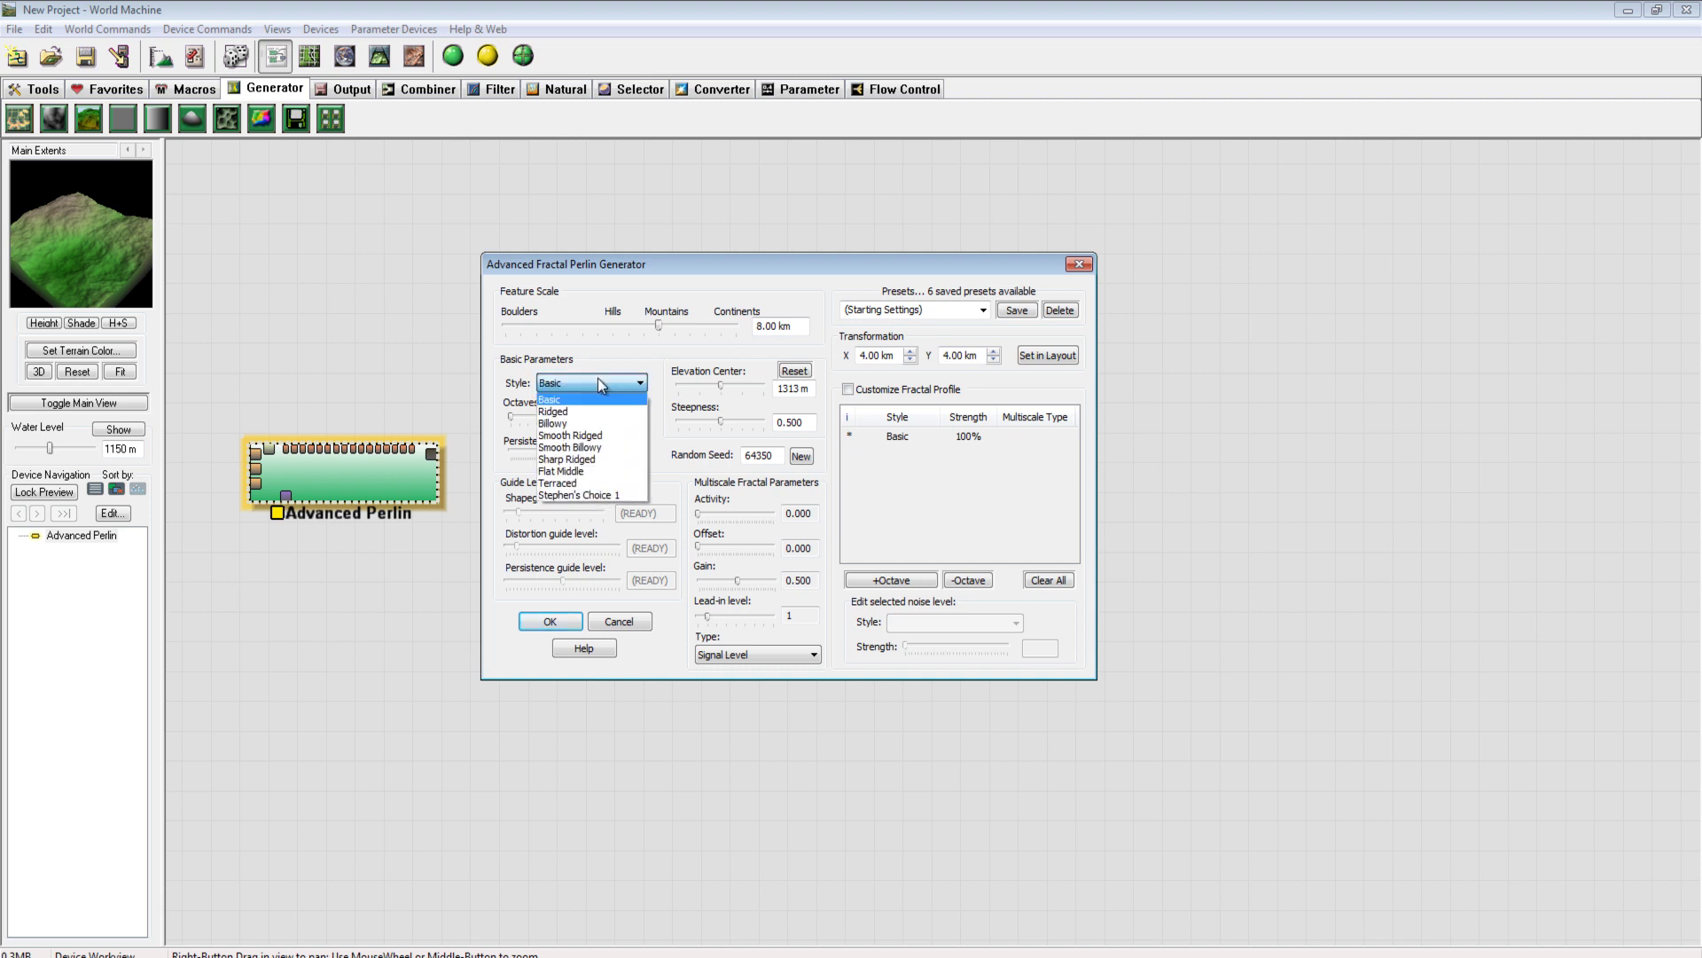
left_click(597, 382)
left_click(558, 387)
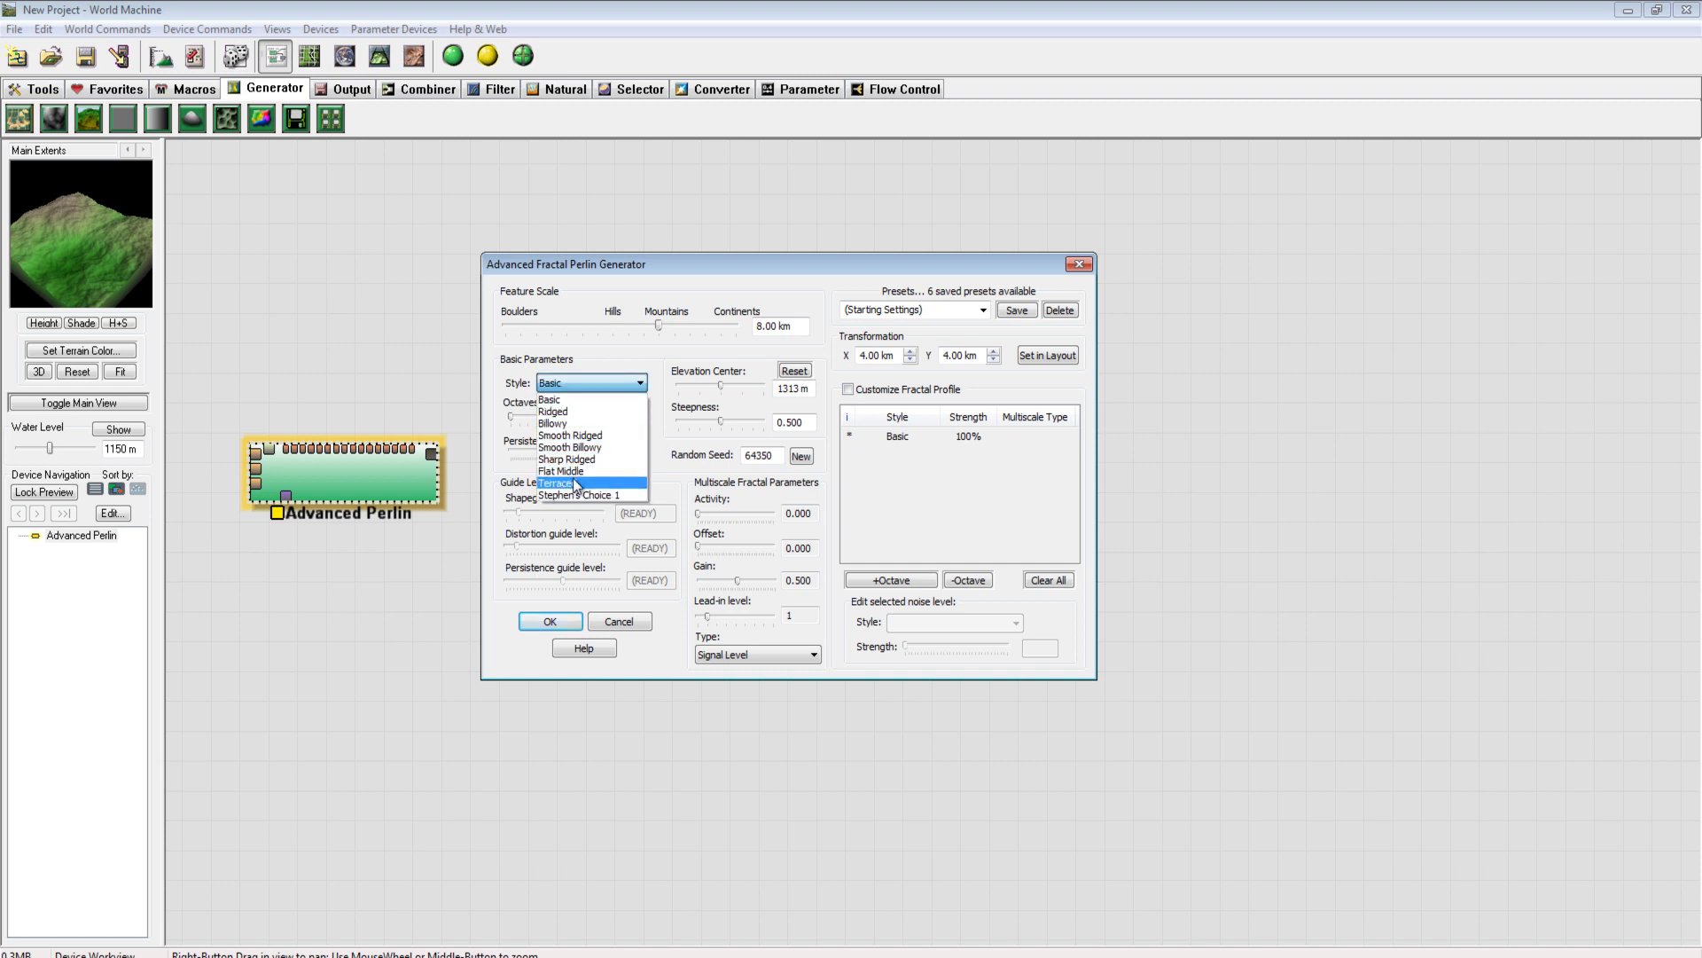
left_click(564, 412)
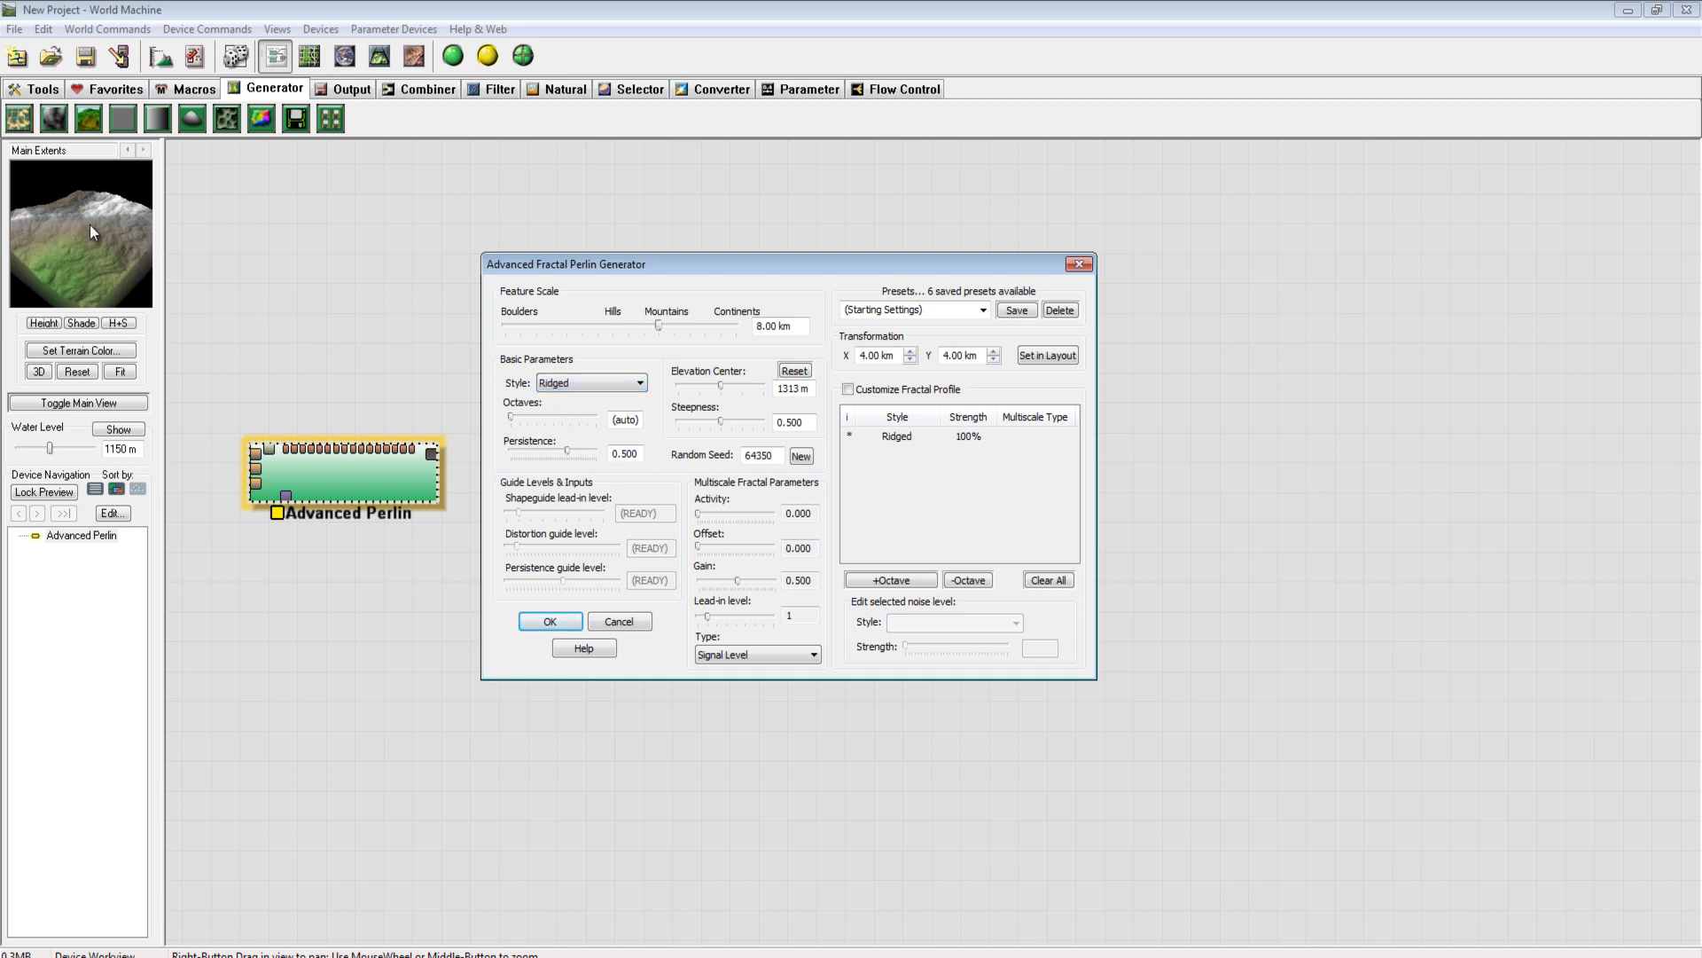
left_click(586, 382)
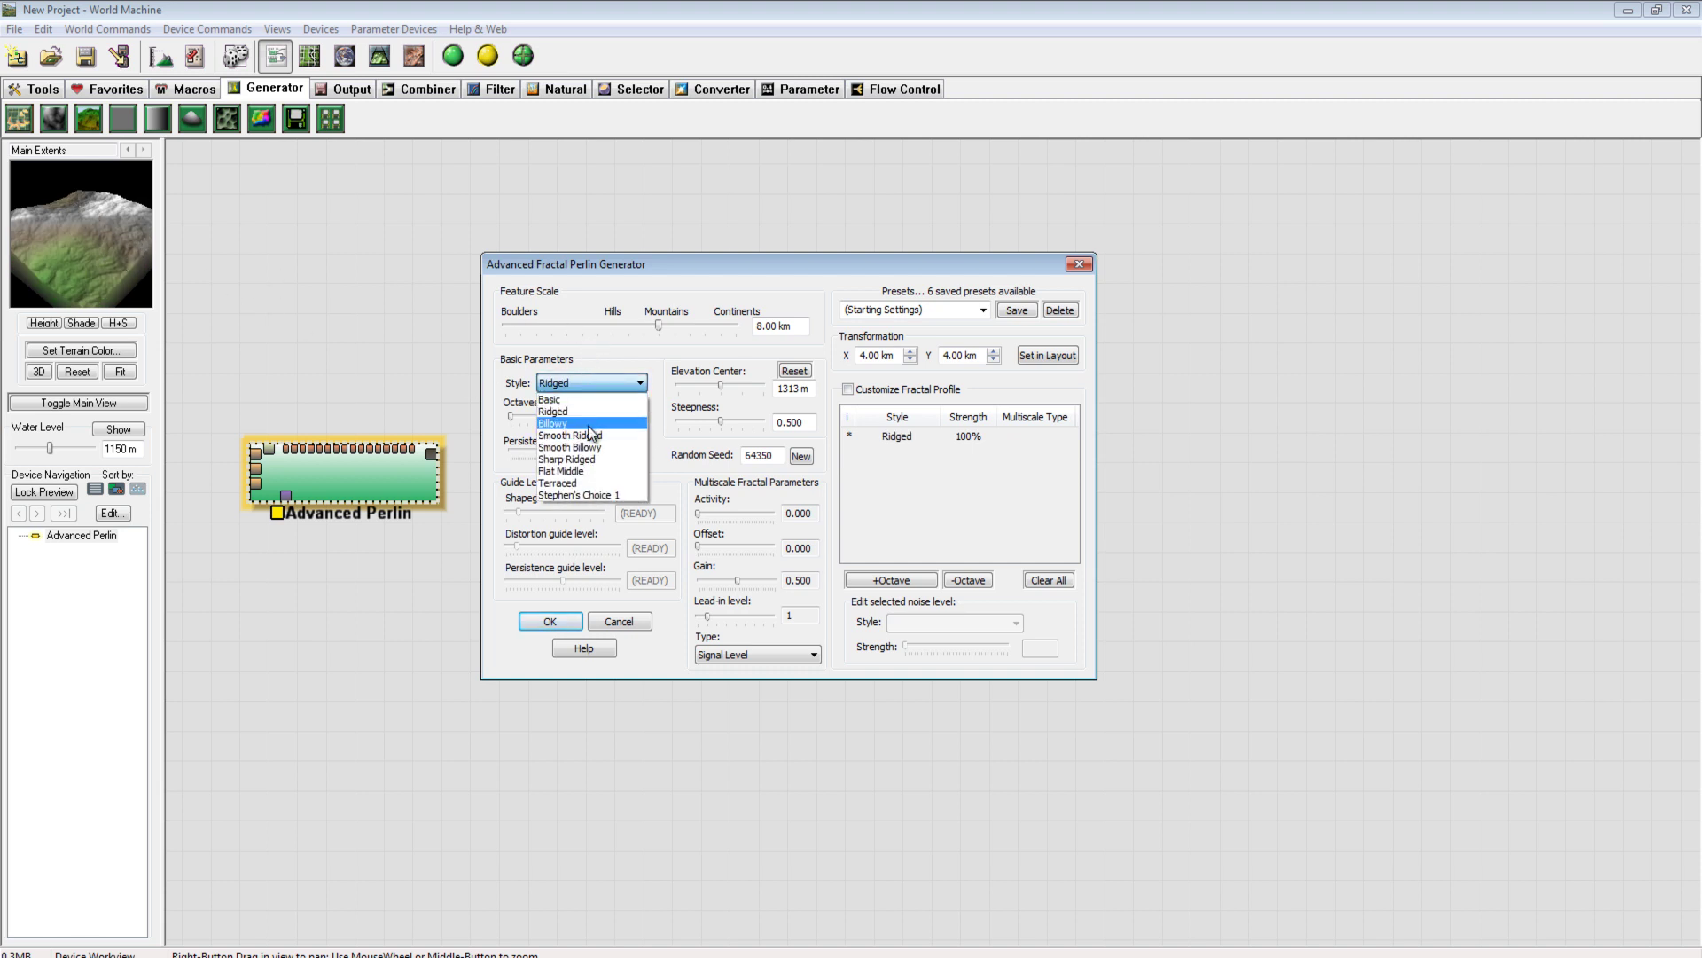
left_click(583, 427)
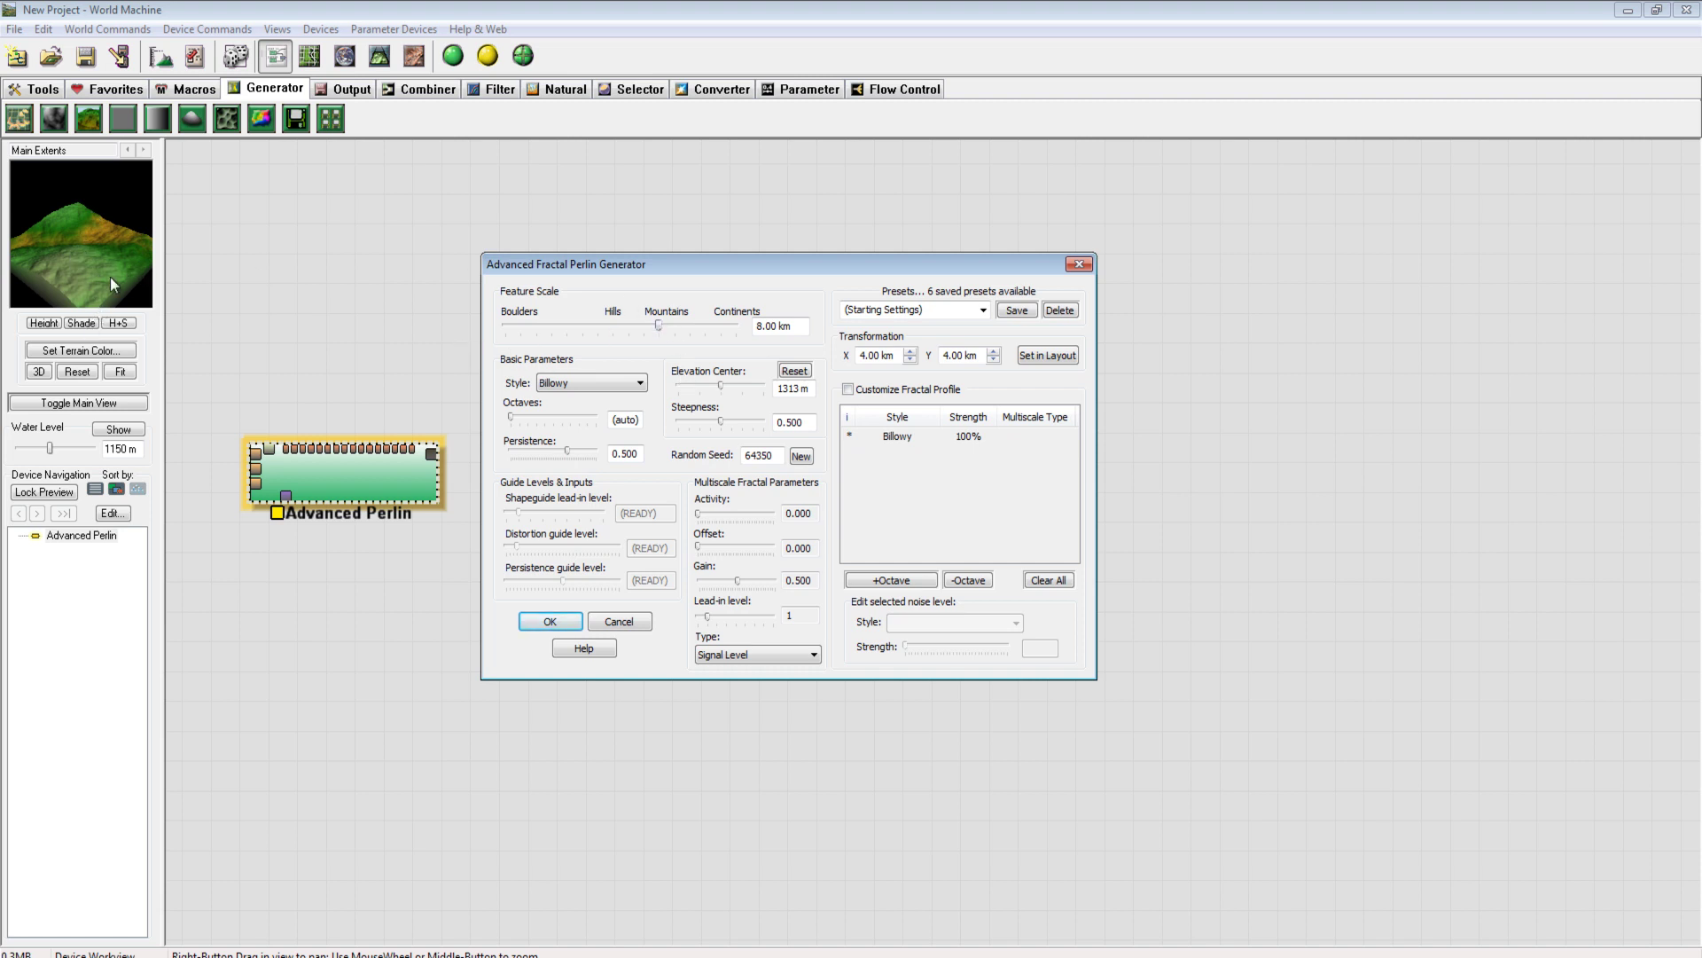
Try the Smooth Ridged, Smooth Billowy, Sharp Ridged and Flat Middle styles for the Perlin noise
left_click(553, 383)
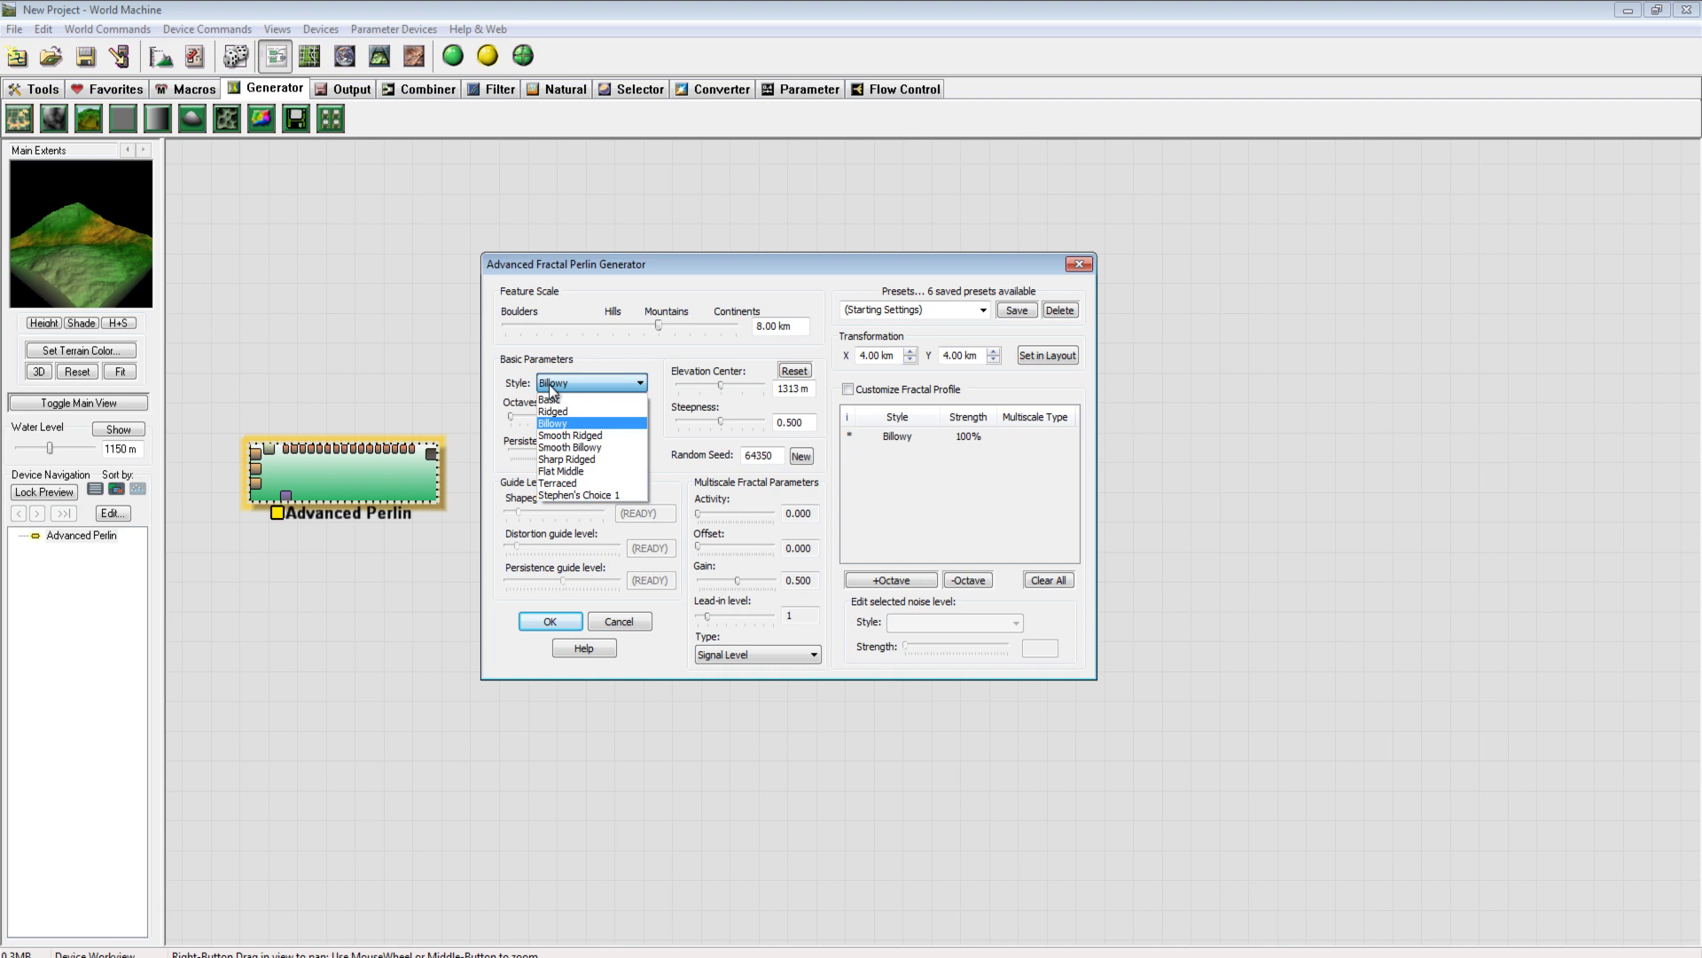
left_click(625, 438)
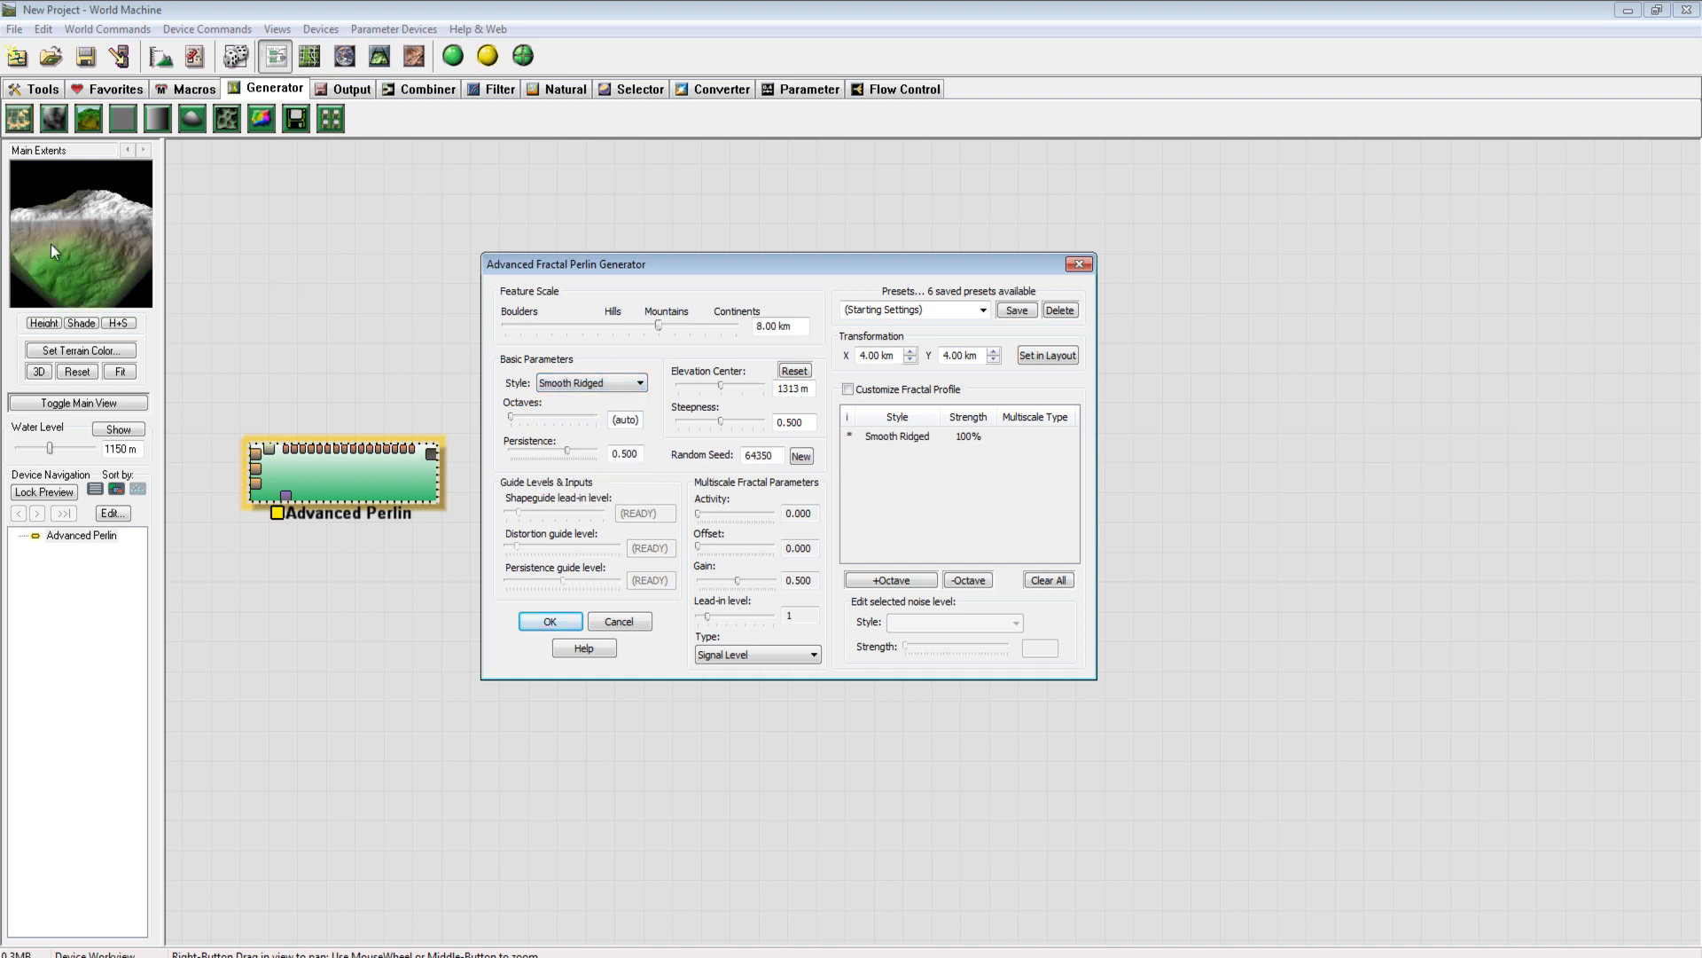
left_click(582, 387)
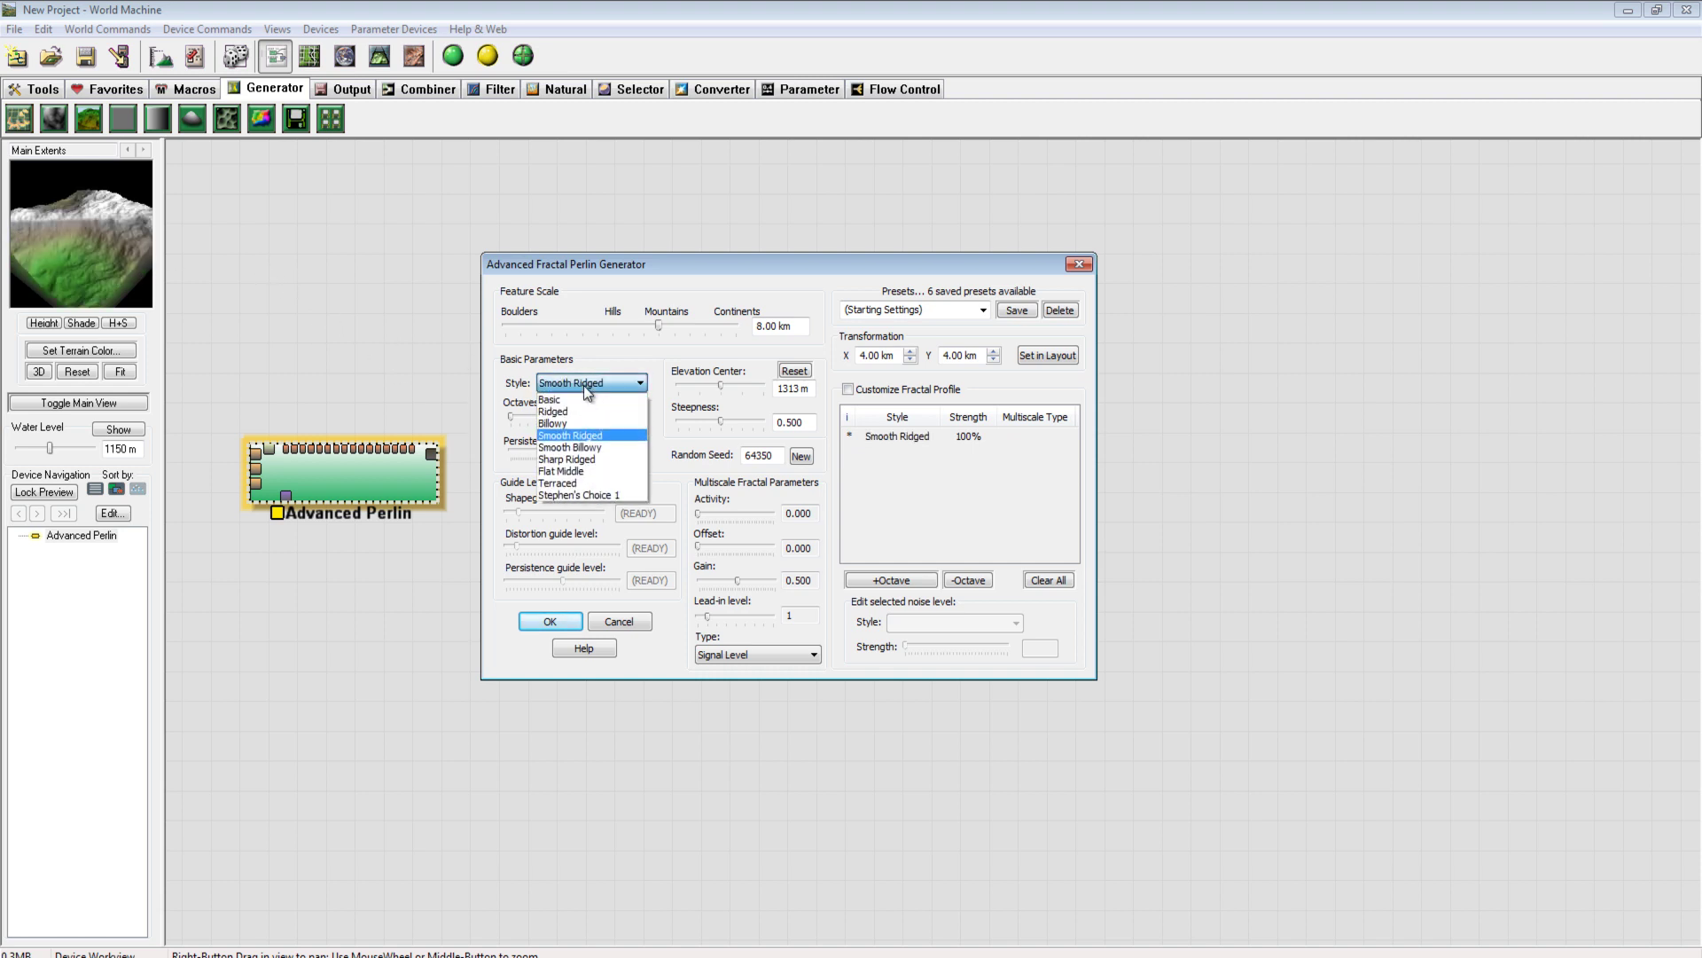
left_click(615, 448)
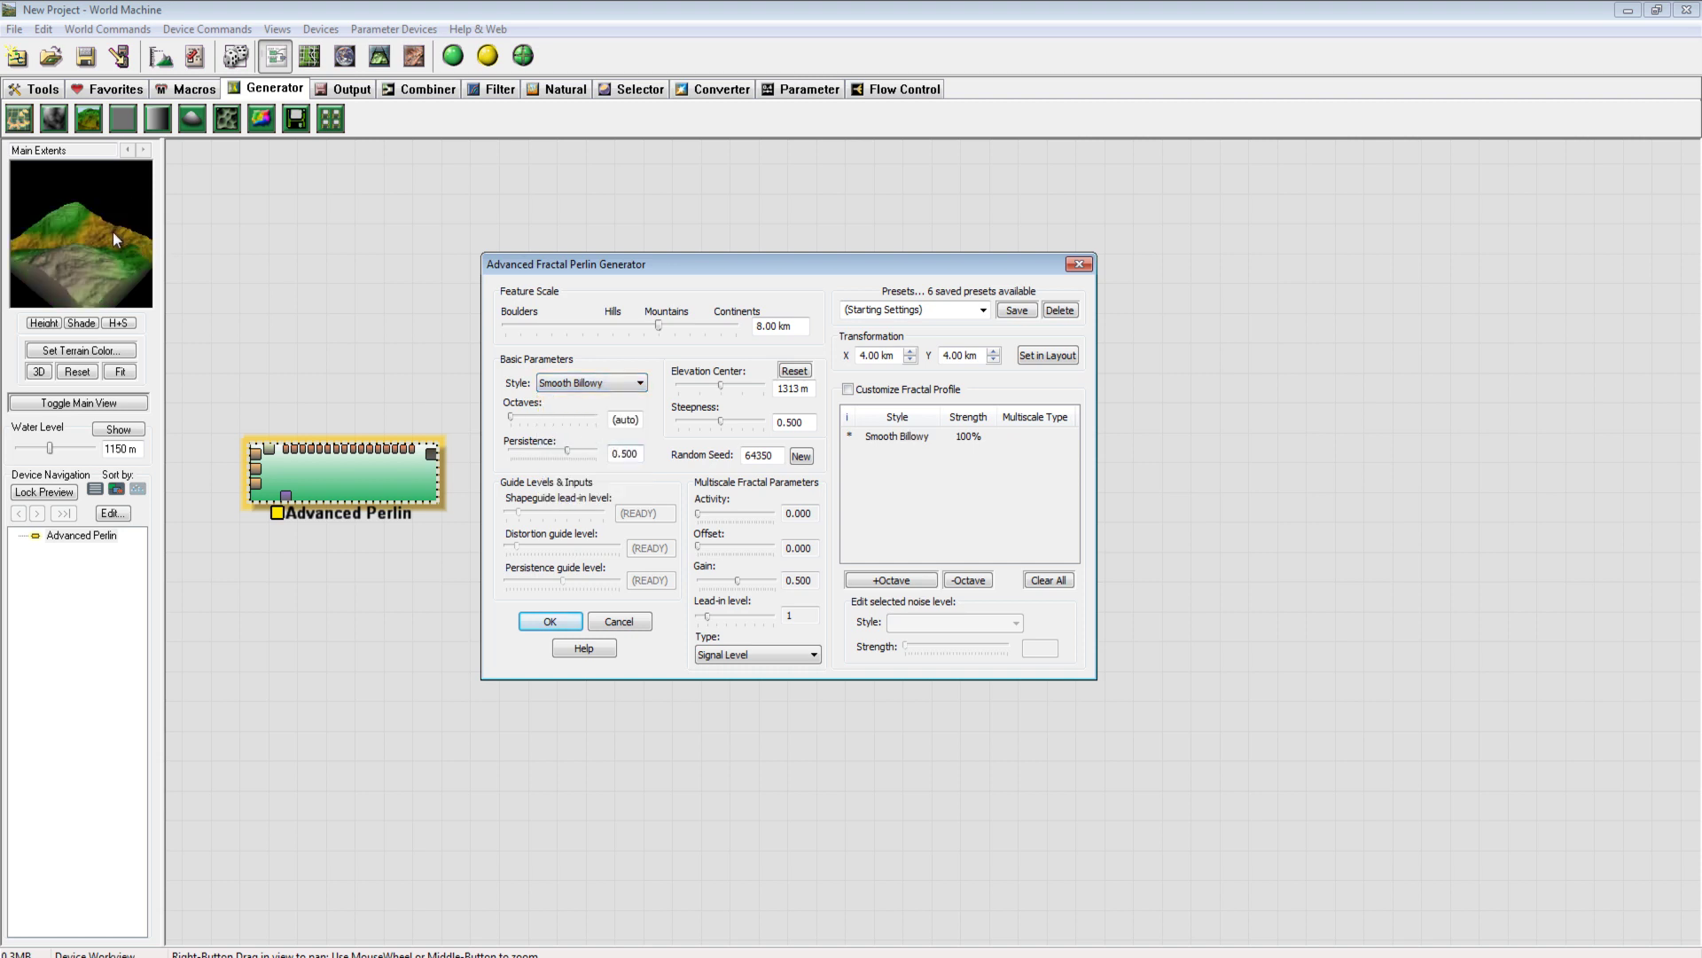
left_click(586, 382)
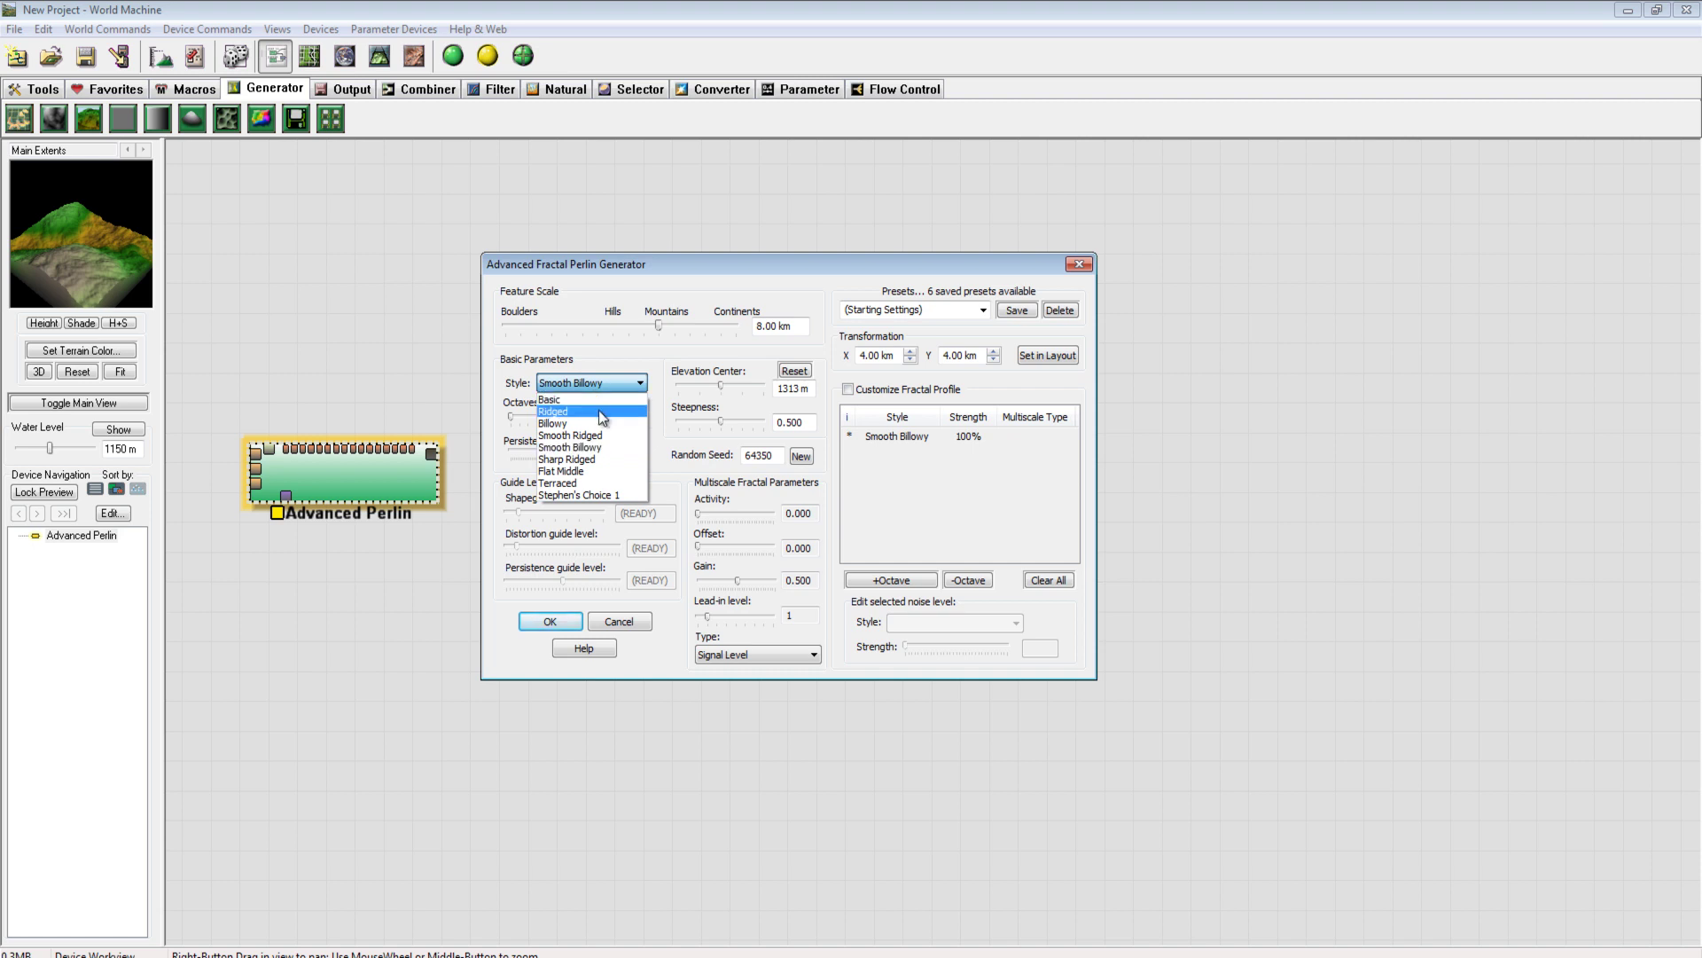
left_click(615, 458)
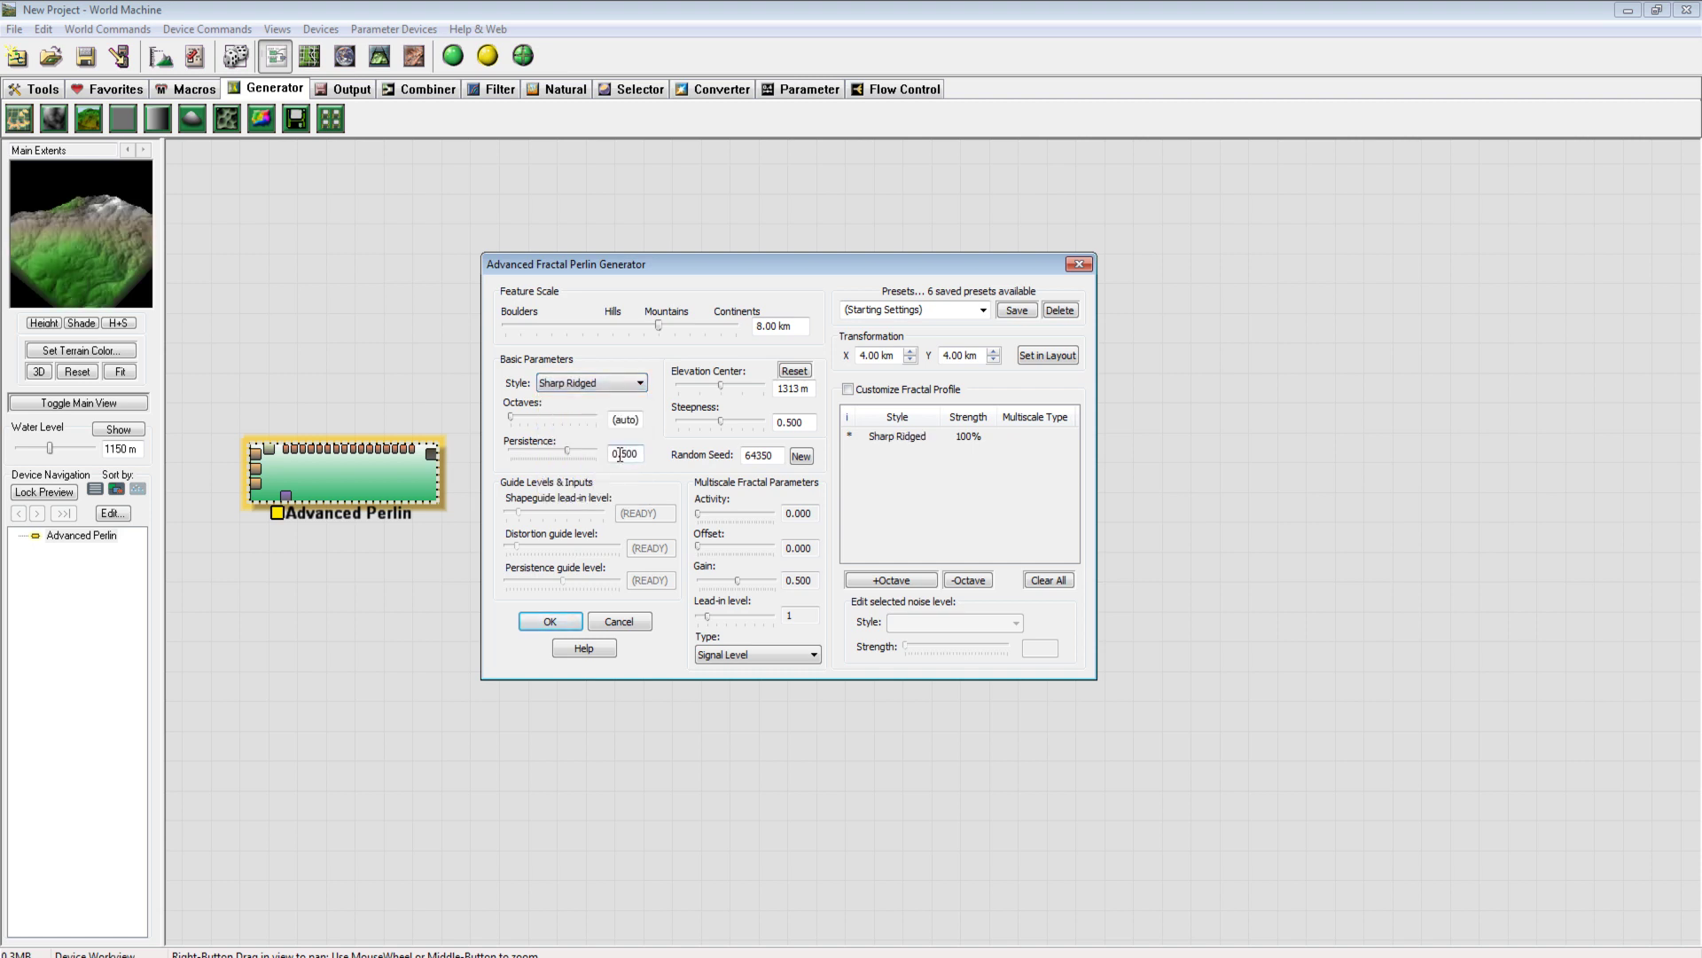
left_click(611, 387)
left_click(610, 471)
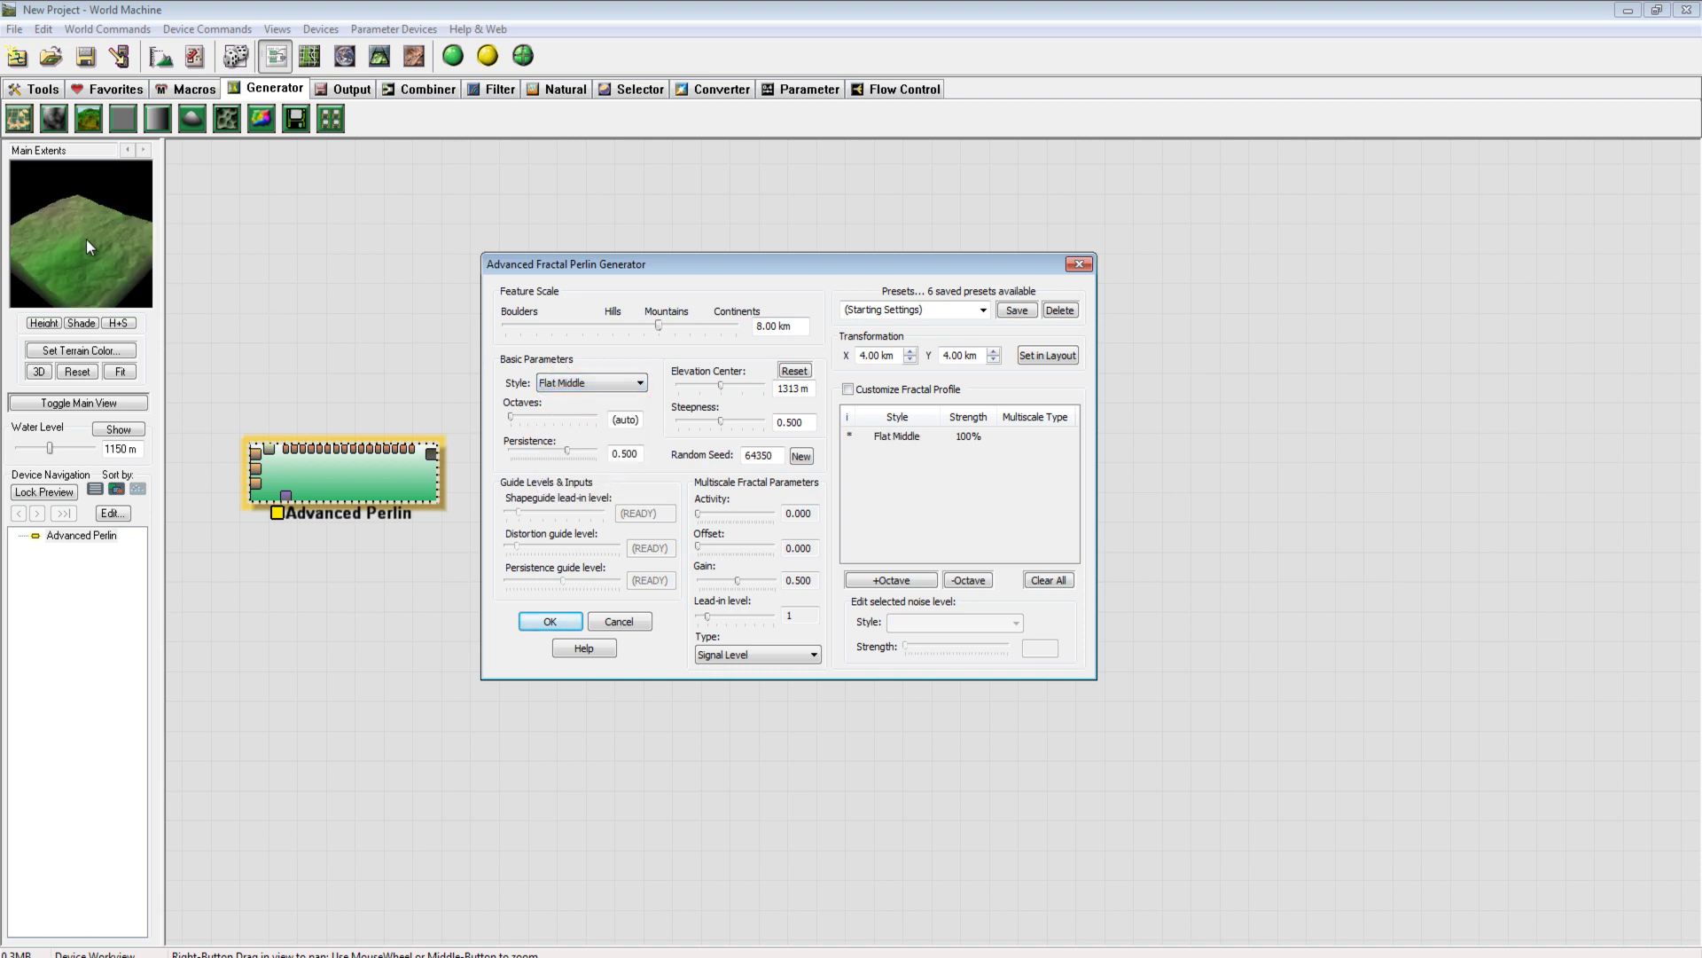
Try the Terraced and Stephen's Choice 1 styles and set the Perlin noise style to Ridged
left_click(587, 386)
left_click(587, 484)
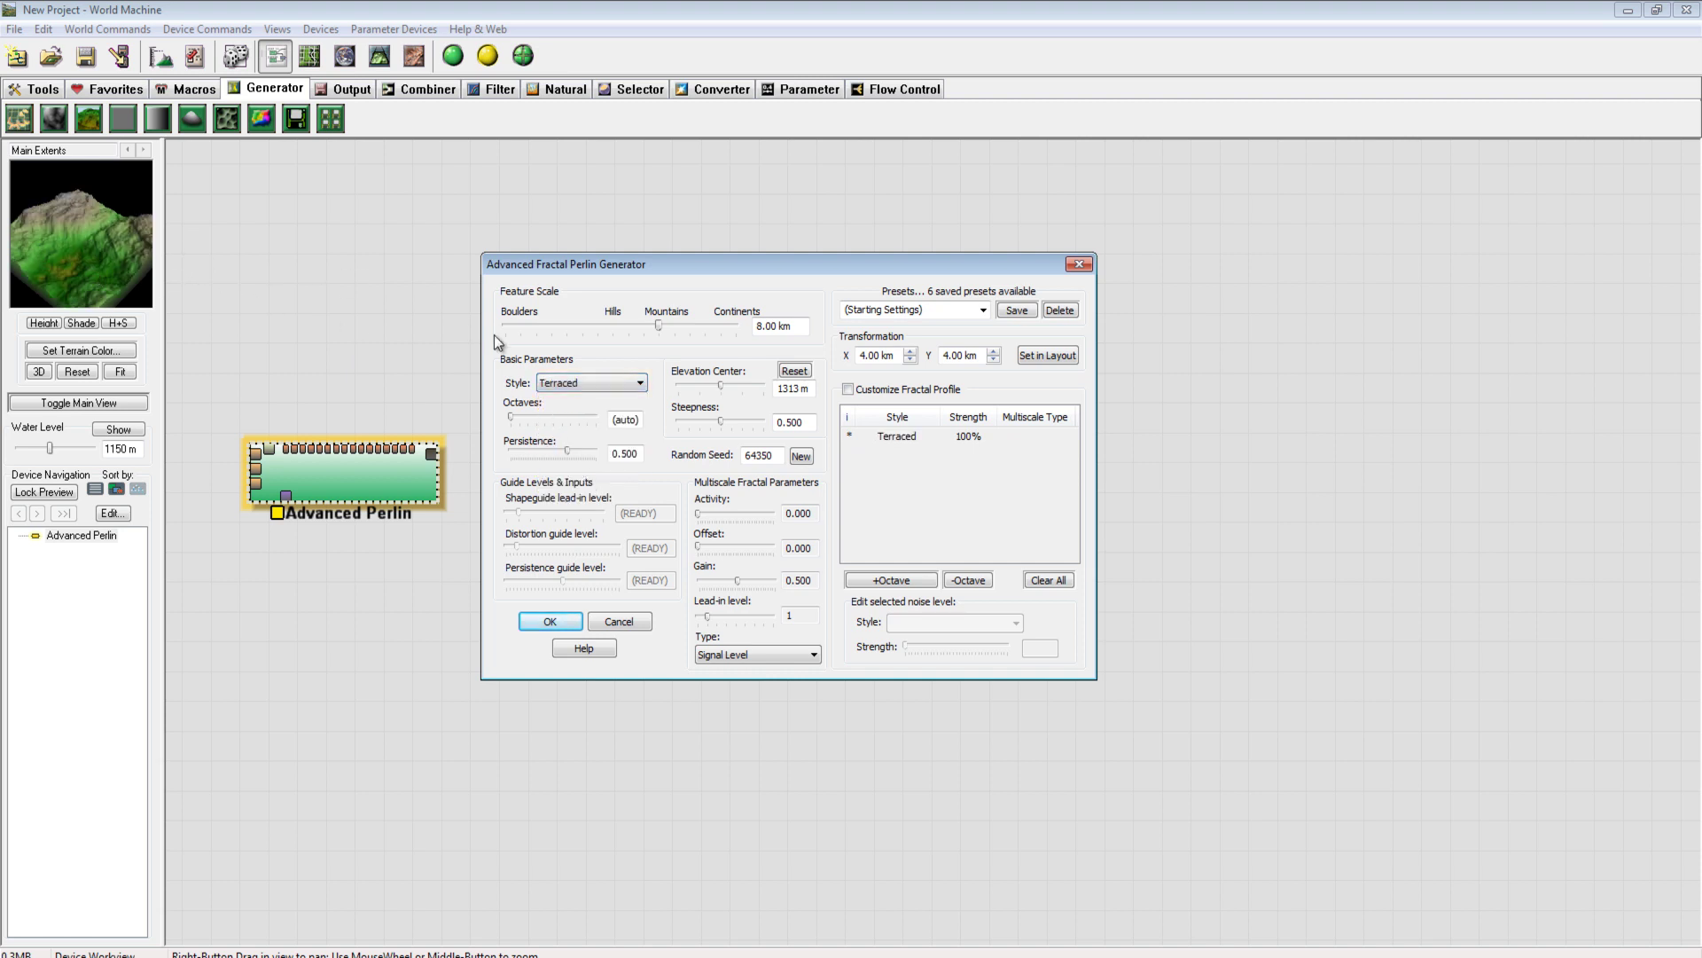
left_click(633, 386)
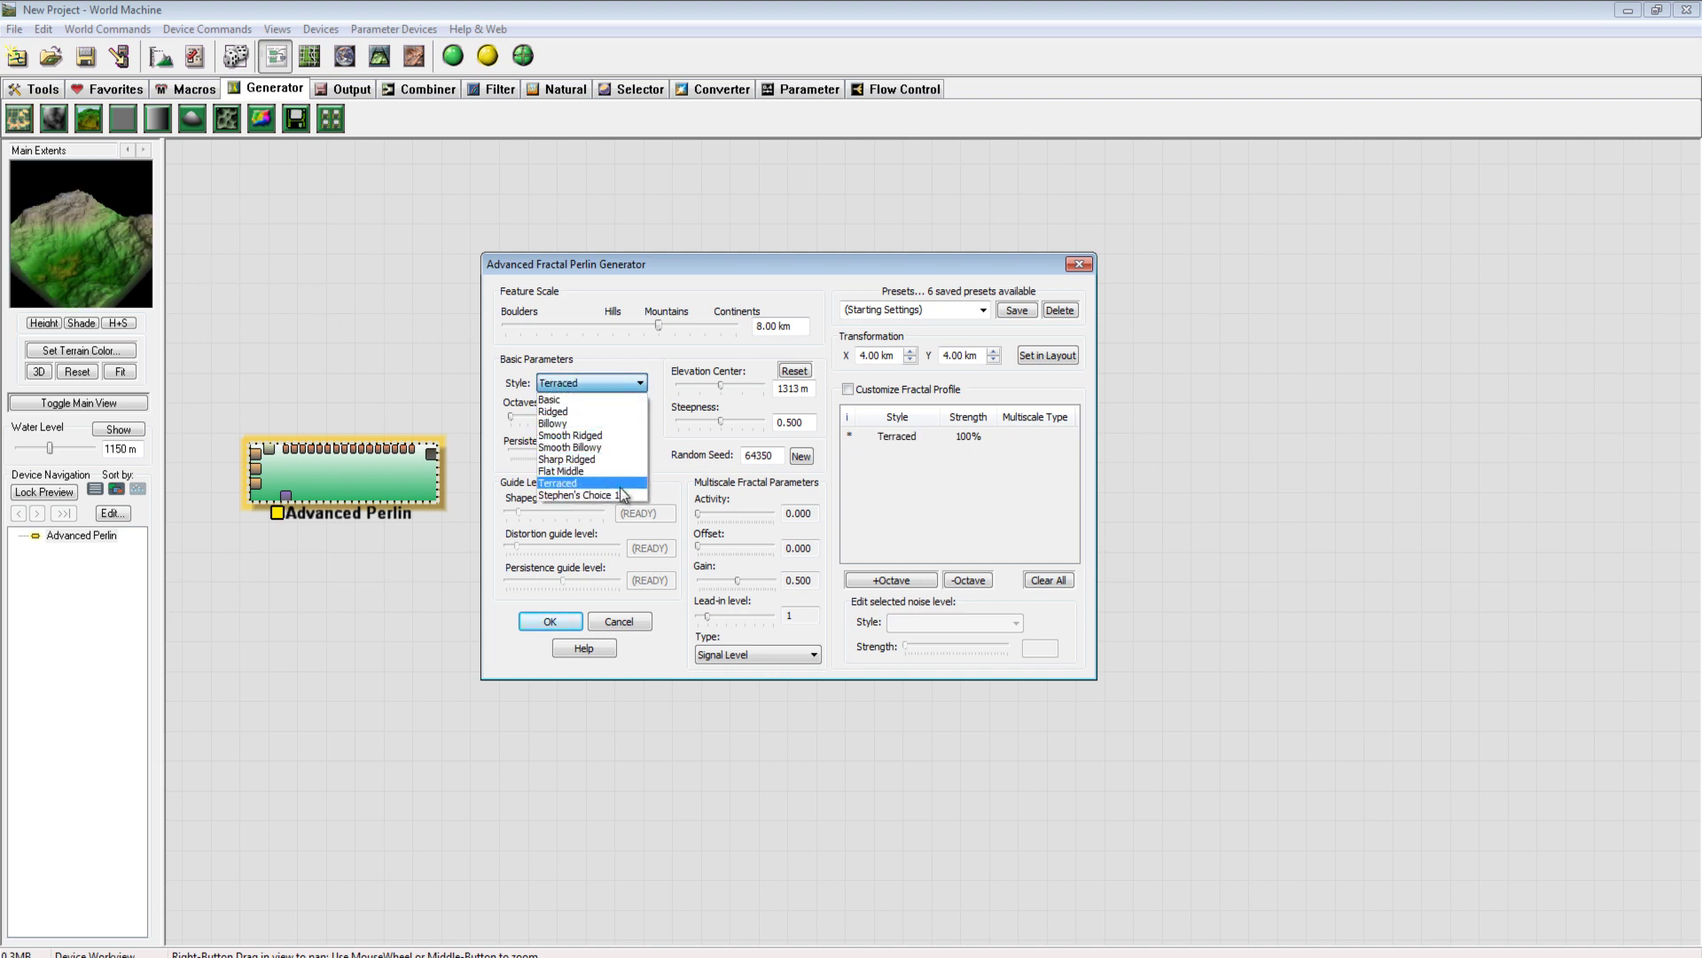
left_click(624, 493)
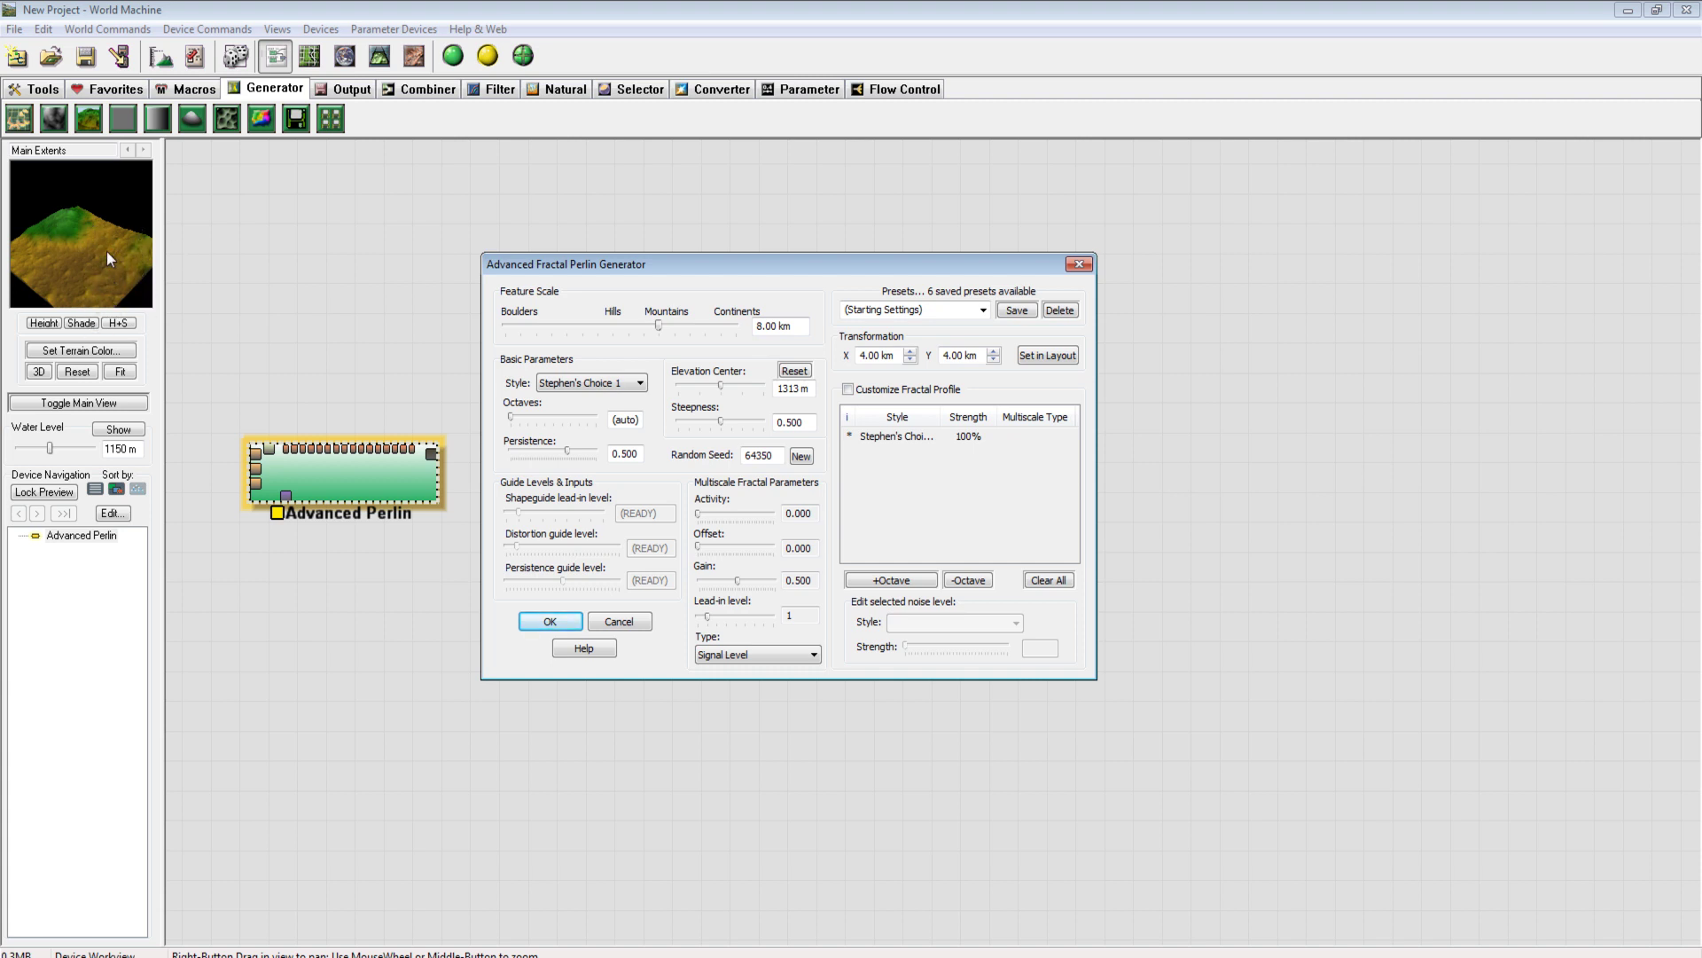
left_click(558, 385)
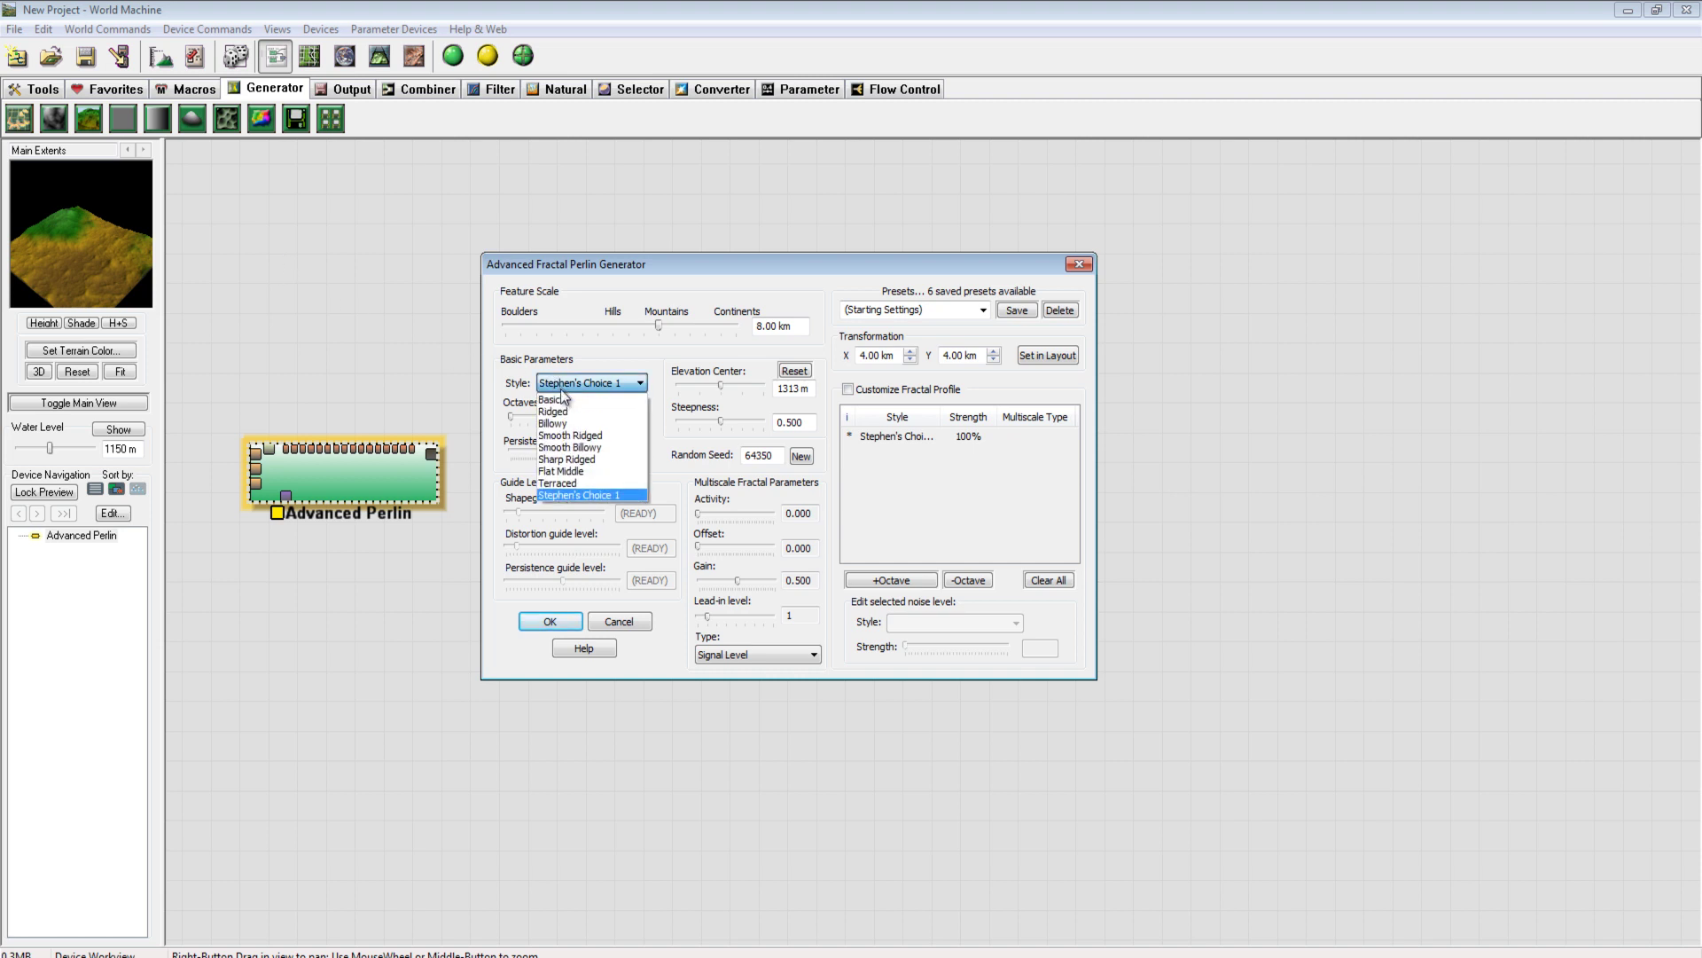
left_click(610, 413)
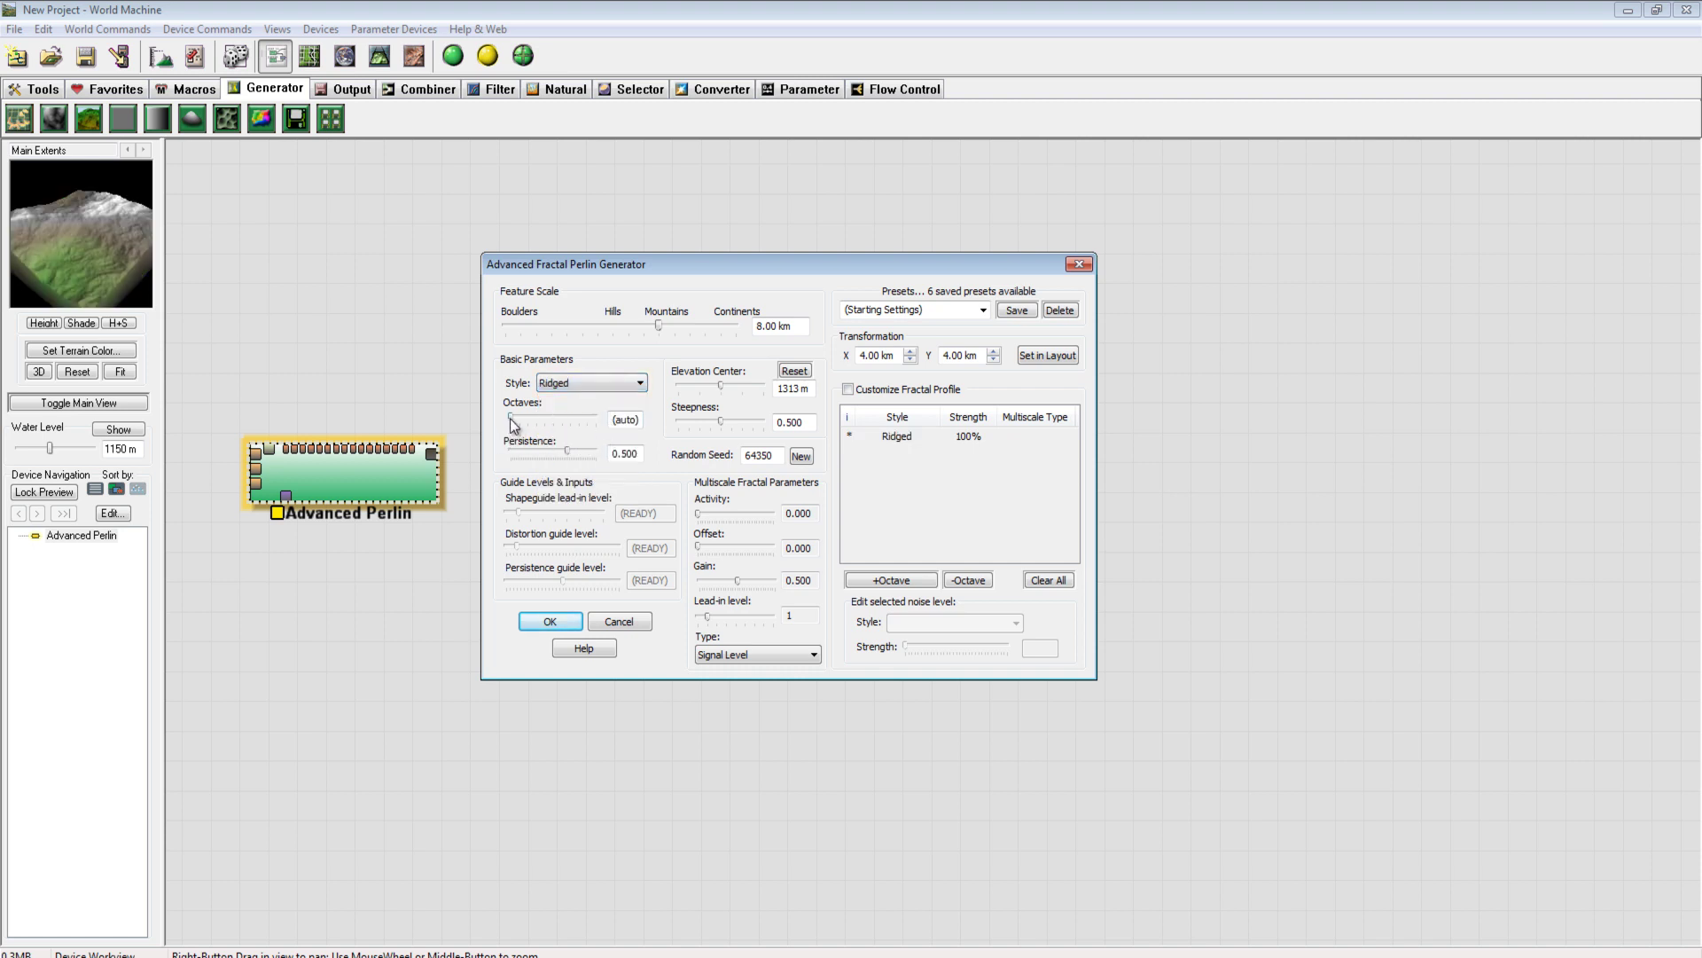
Try a fixed octave count before returning octaves to automatic, and try the persistence at 0 and 0.75
left_click_drag(510, 418, 528, 418)
mouse_move(527, 416)
left_mouse_down()
mouse_move(511, 422)
mouse_move(695, 430)
mouse_move(504, 413)
left_mouse_up()
left_click_drag(566, 450, 485, 450)
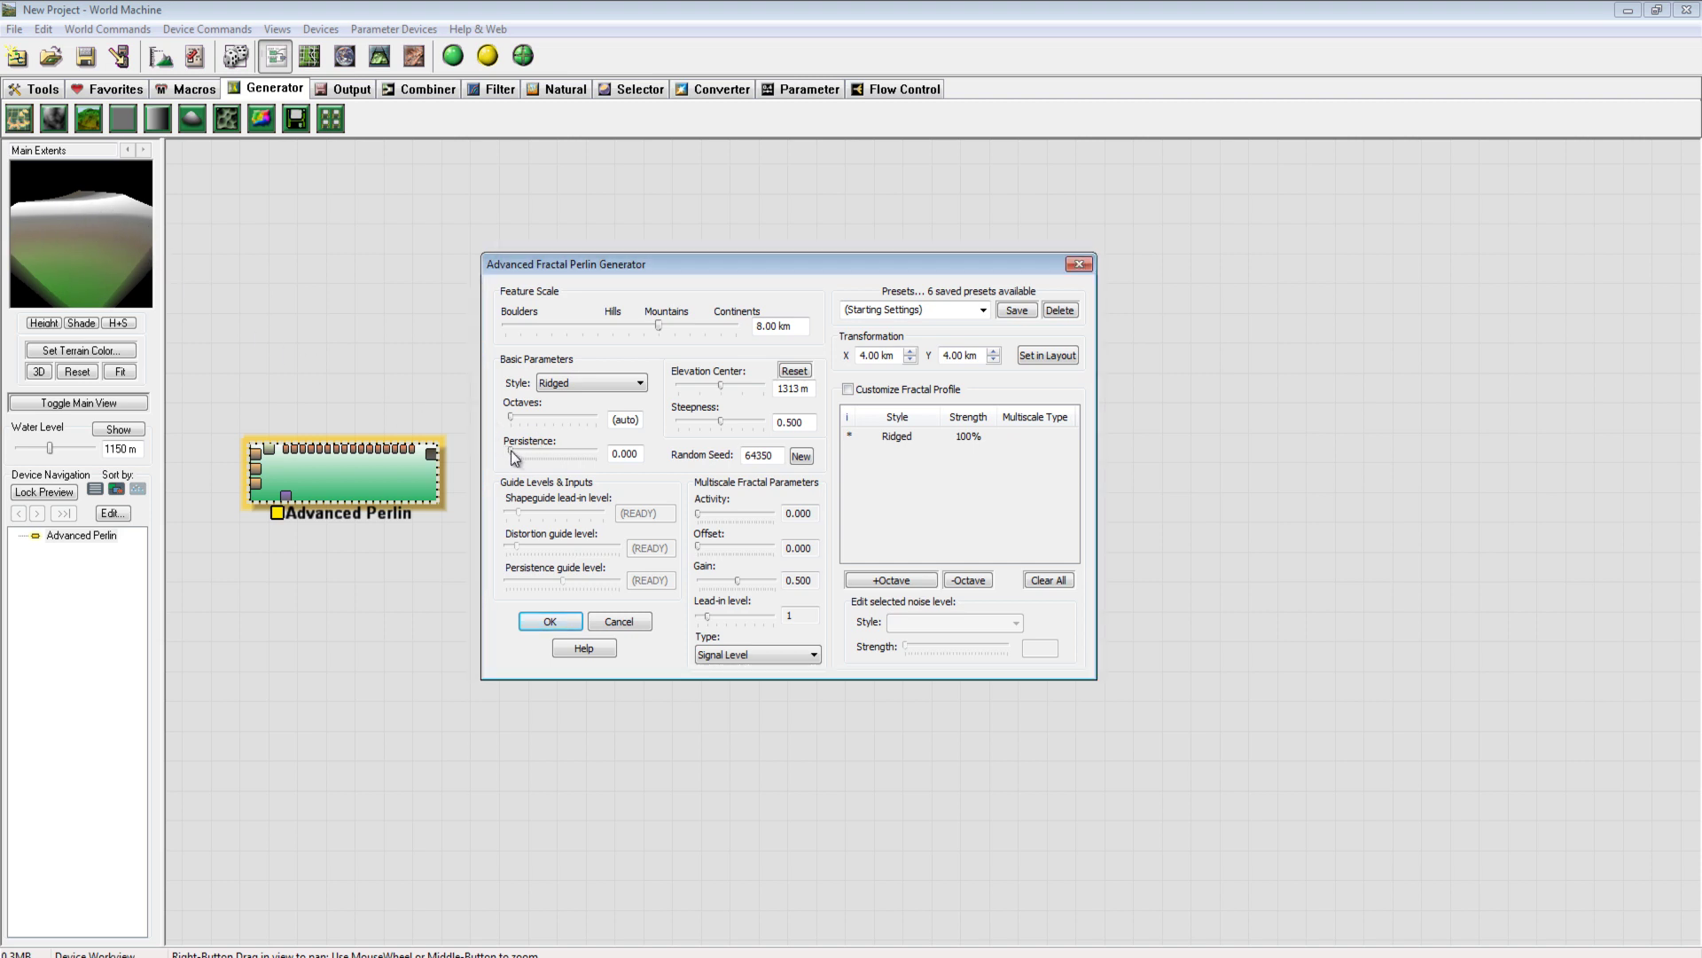
left_click_drag(518, 456, 595, 453)
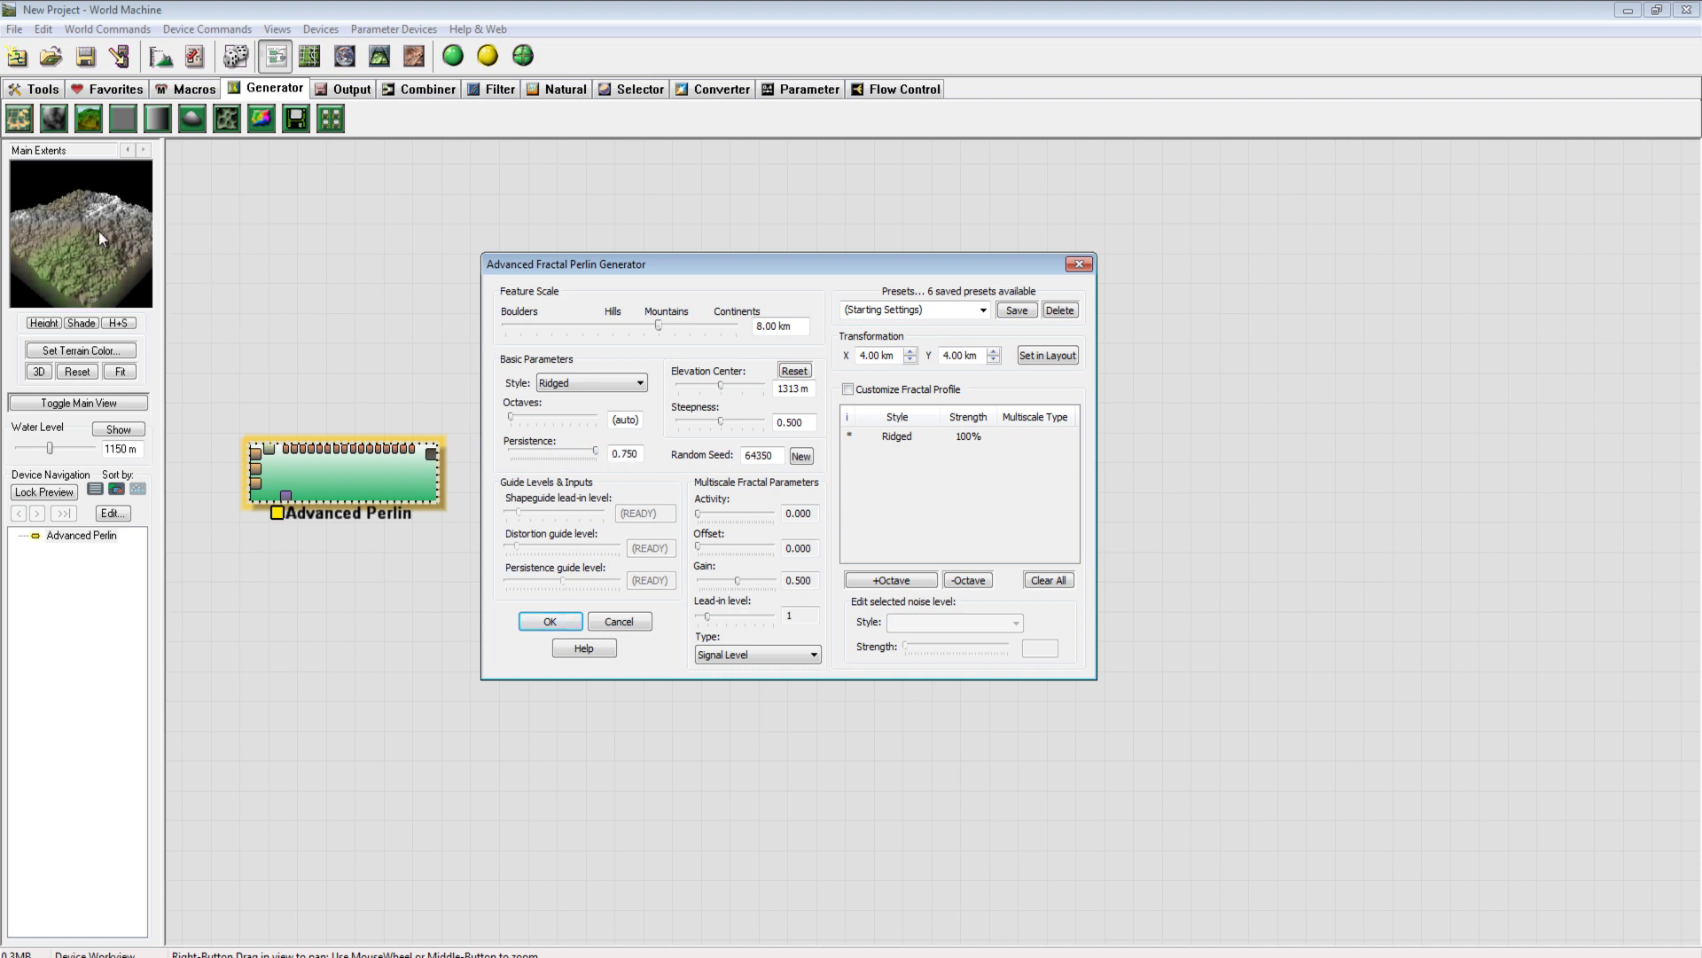
Lower the persistence to about 0.53 and further to about 0.45
left_click(621, 454)
type("5")
mouse_move(511, 416)
left_mouse_down()
mouse_move(530, 425)
mouse_move(502, 423)
left_mouse_up()
double_click(628, 453)
left_click(599, 453)
mouse_move(596, 452)
left_mouse_down()
mouse_move(538, 454)
mouse_move(571, 451)
left_mouse_up()
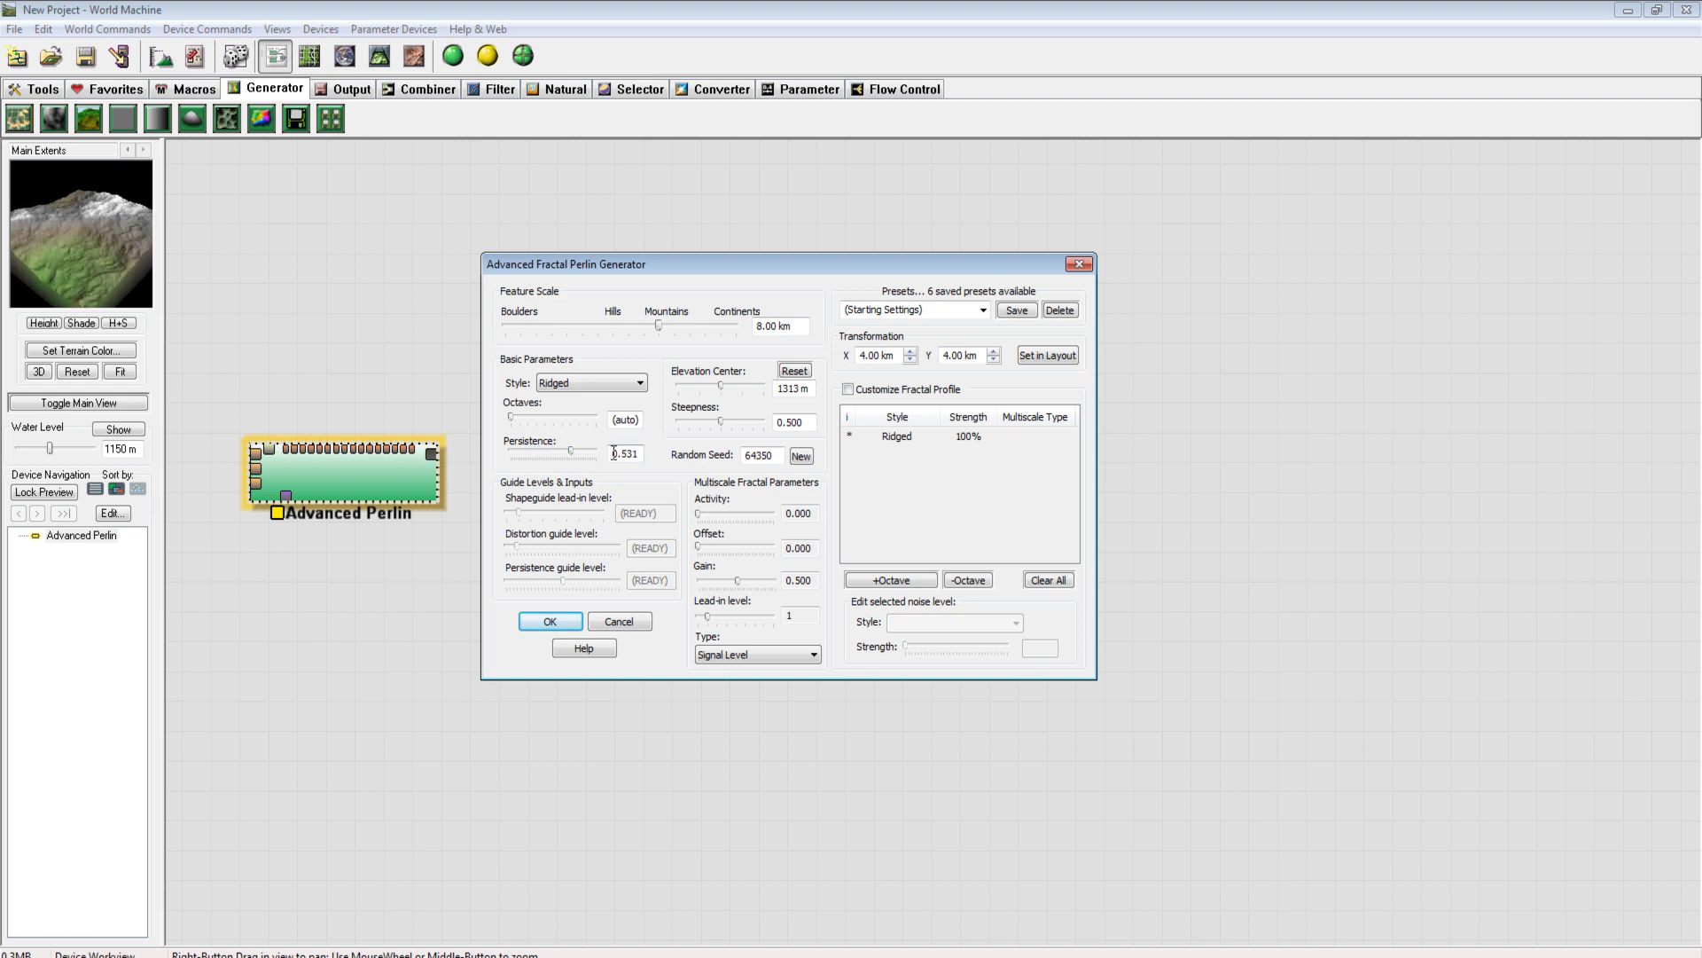
double_click(631, 452)
type(".5")
left_click(570, 452)
left_click_drag(567, 452, 562, 450)
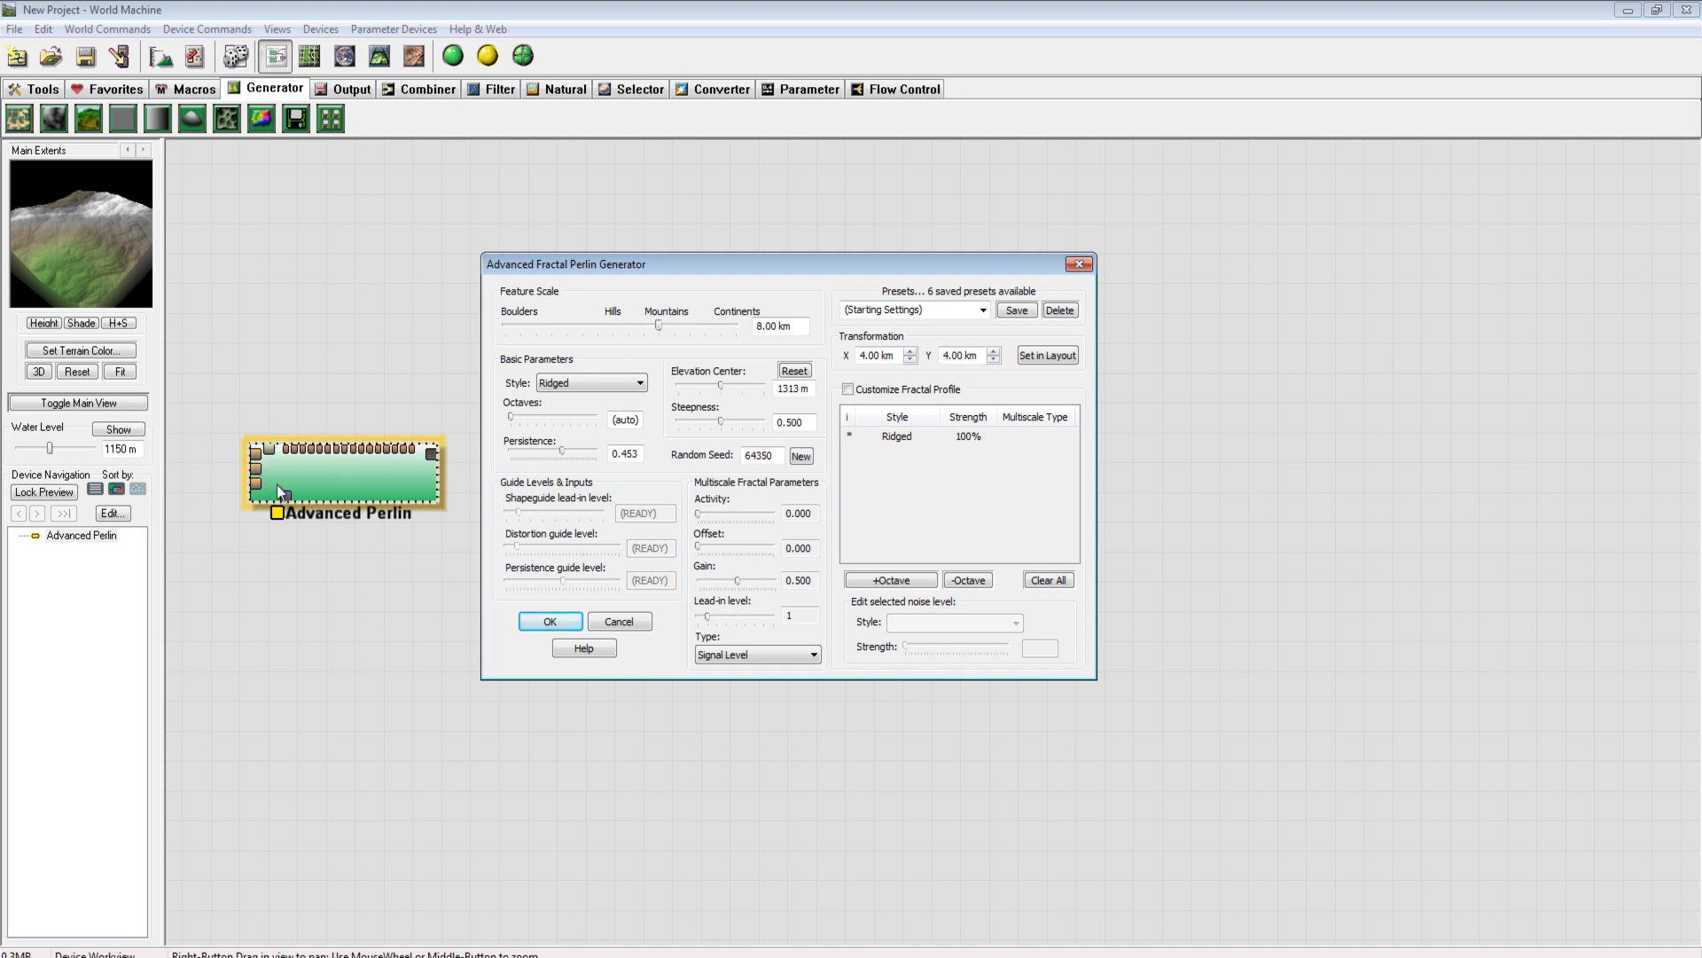
Lower the elevation center to 328 m, return it to 1313 m, and lower it to 328 m again
left_click(260, 461)
mouse_move(720, 385)
left_mouse_down()
mouse_move(753, 383)
mouse_move(682, 387)
mouse_move(721, 405)
left_mouse_up()
left_click_drag(722, 384, 689, 385)
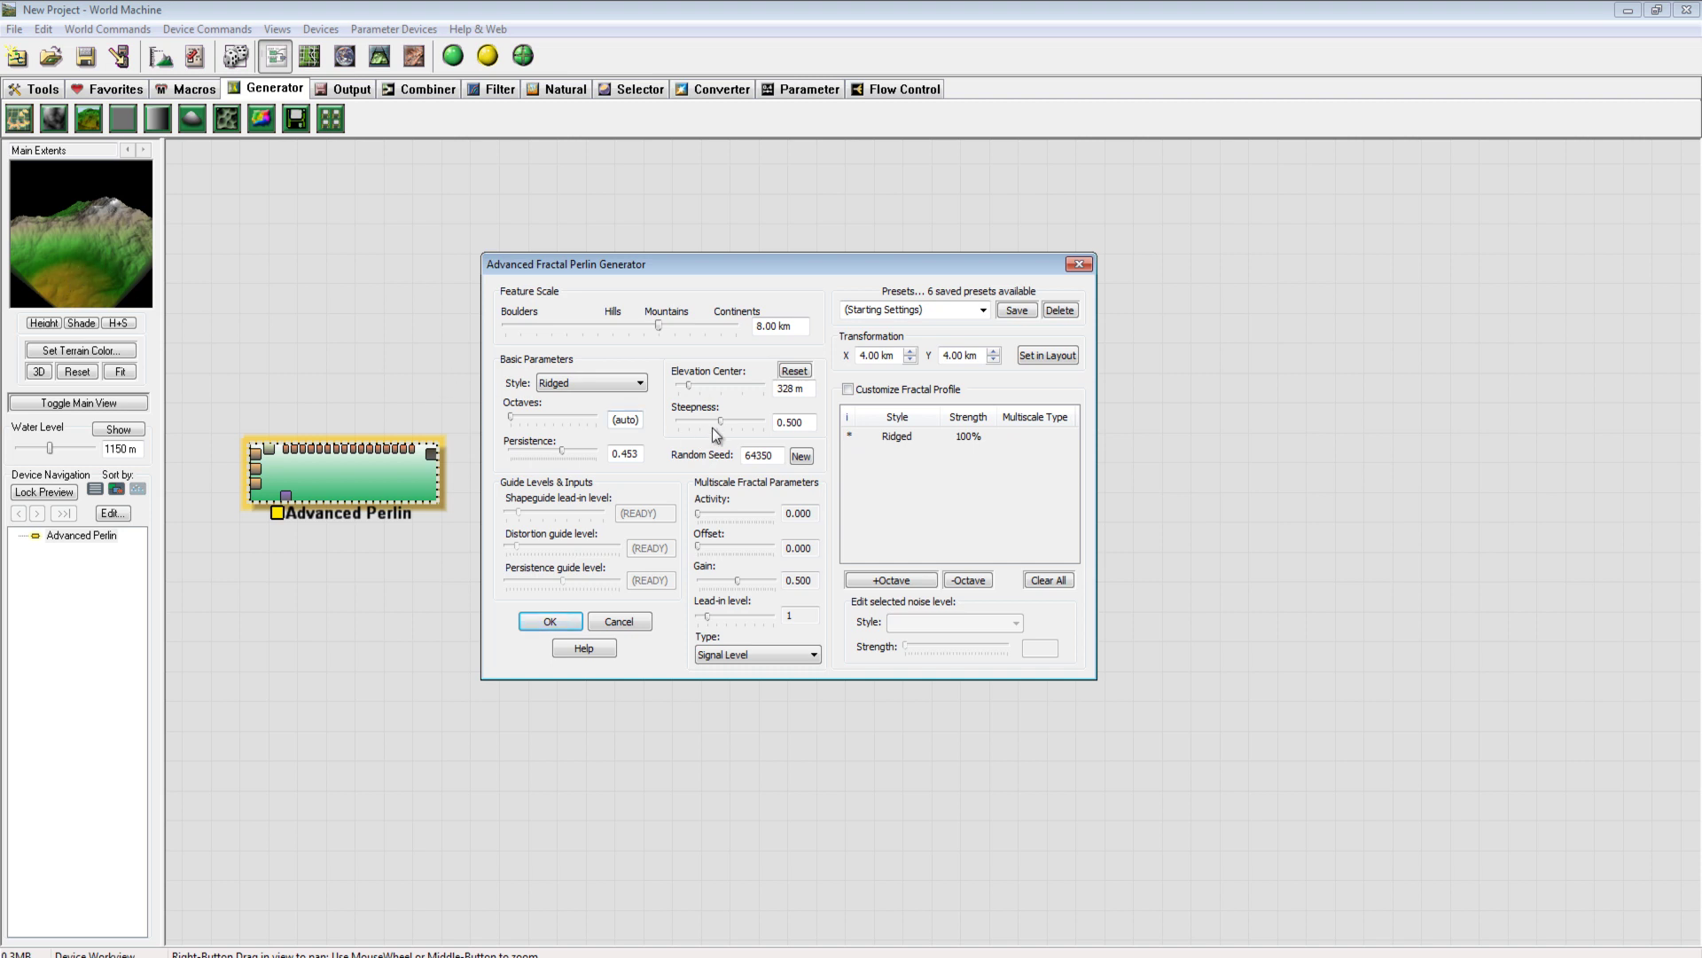
mouse_move(722, 423)
left_mouse_down()
mouse_move(742, 422)
mouse_move(720, 423)
mouse_move(705, 387)
mouse_move(721, 391)
left_mouse_up()
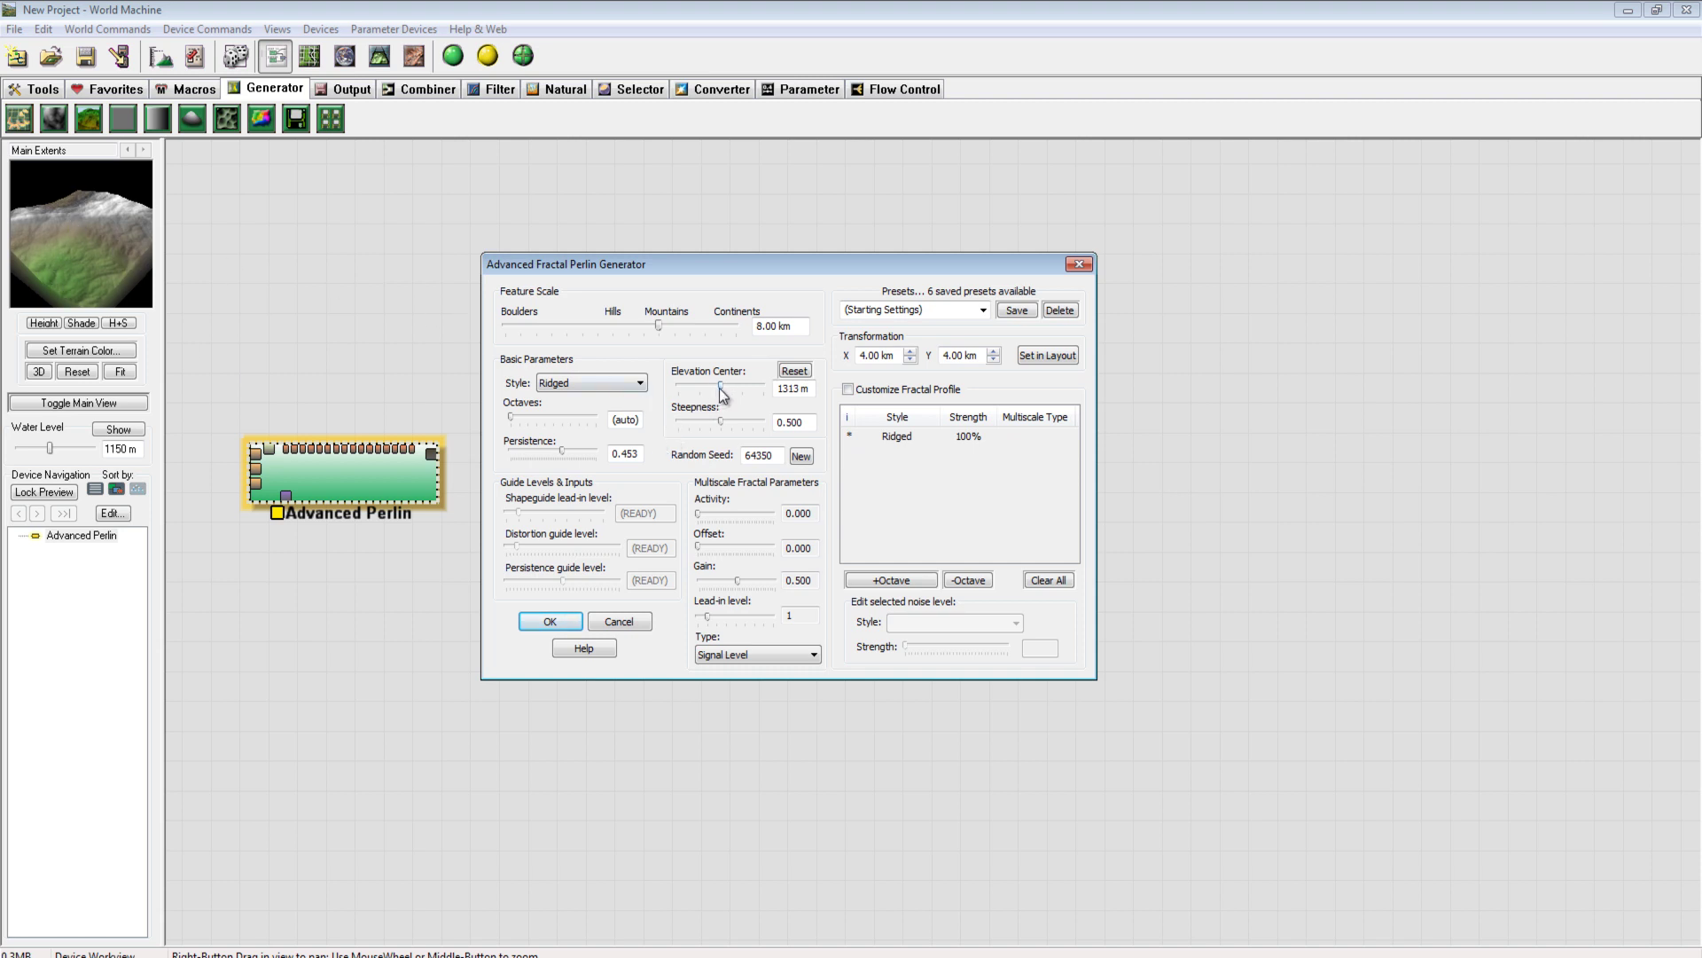
mouse_move(720, 390)
left_mouse_down()
mouse_move(668, 392)
mouse_move(688, 384)
left_mouse_up()
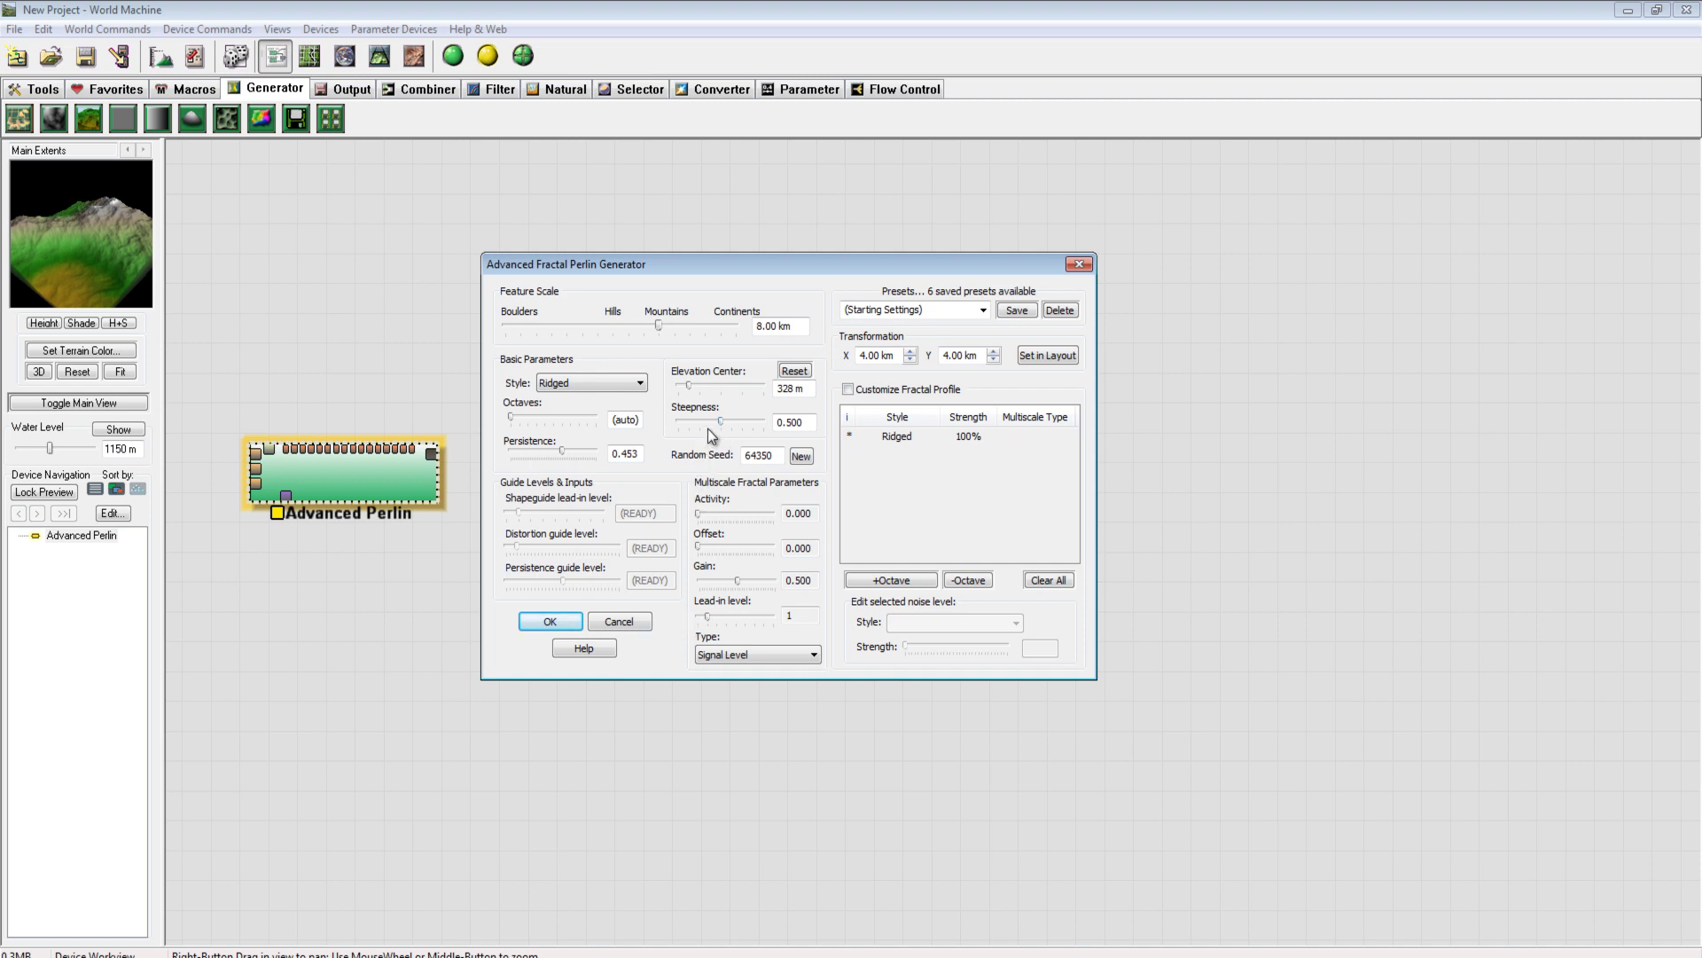
Try a steepness of 0.219, set it to 0.375, and adjust the elevation center to 410 m
left_click_drag(718, 424, 695, 461)
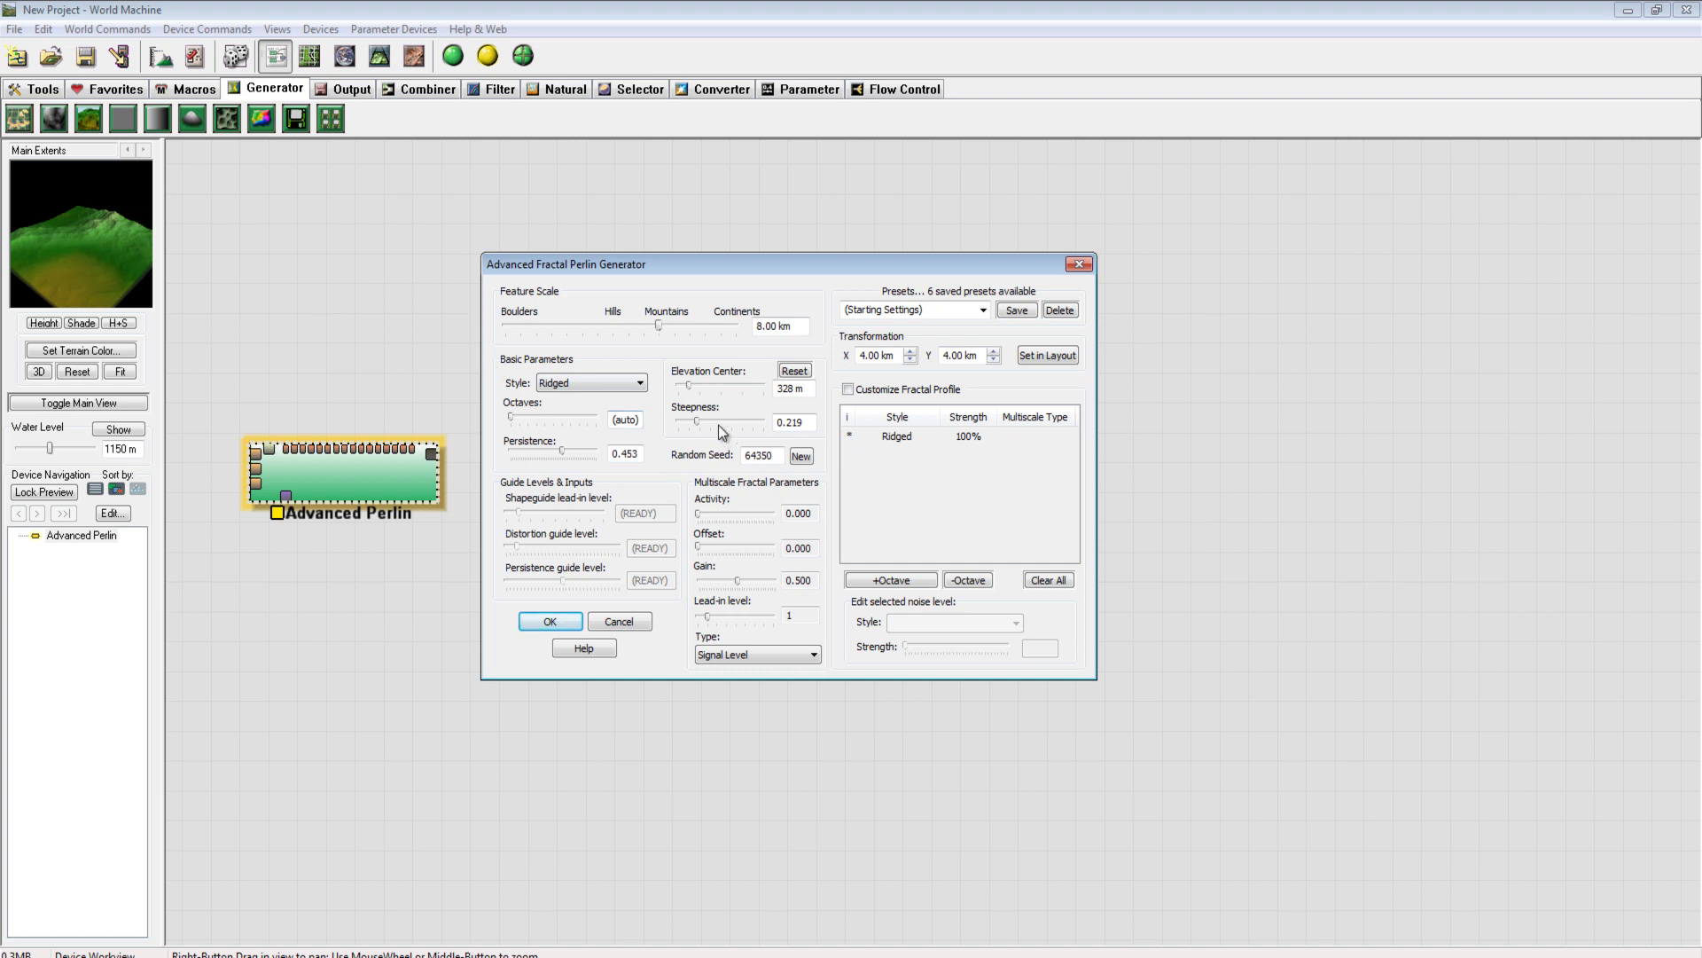
left_click_drag(699, 426, 714, 424)
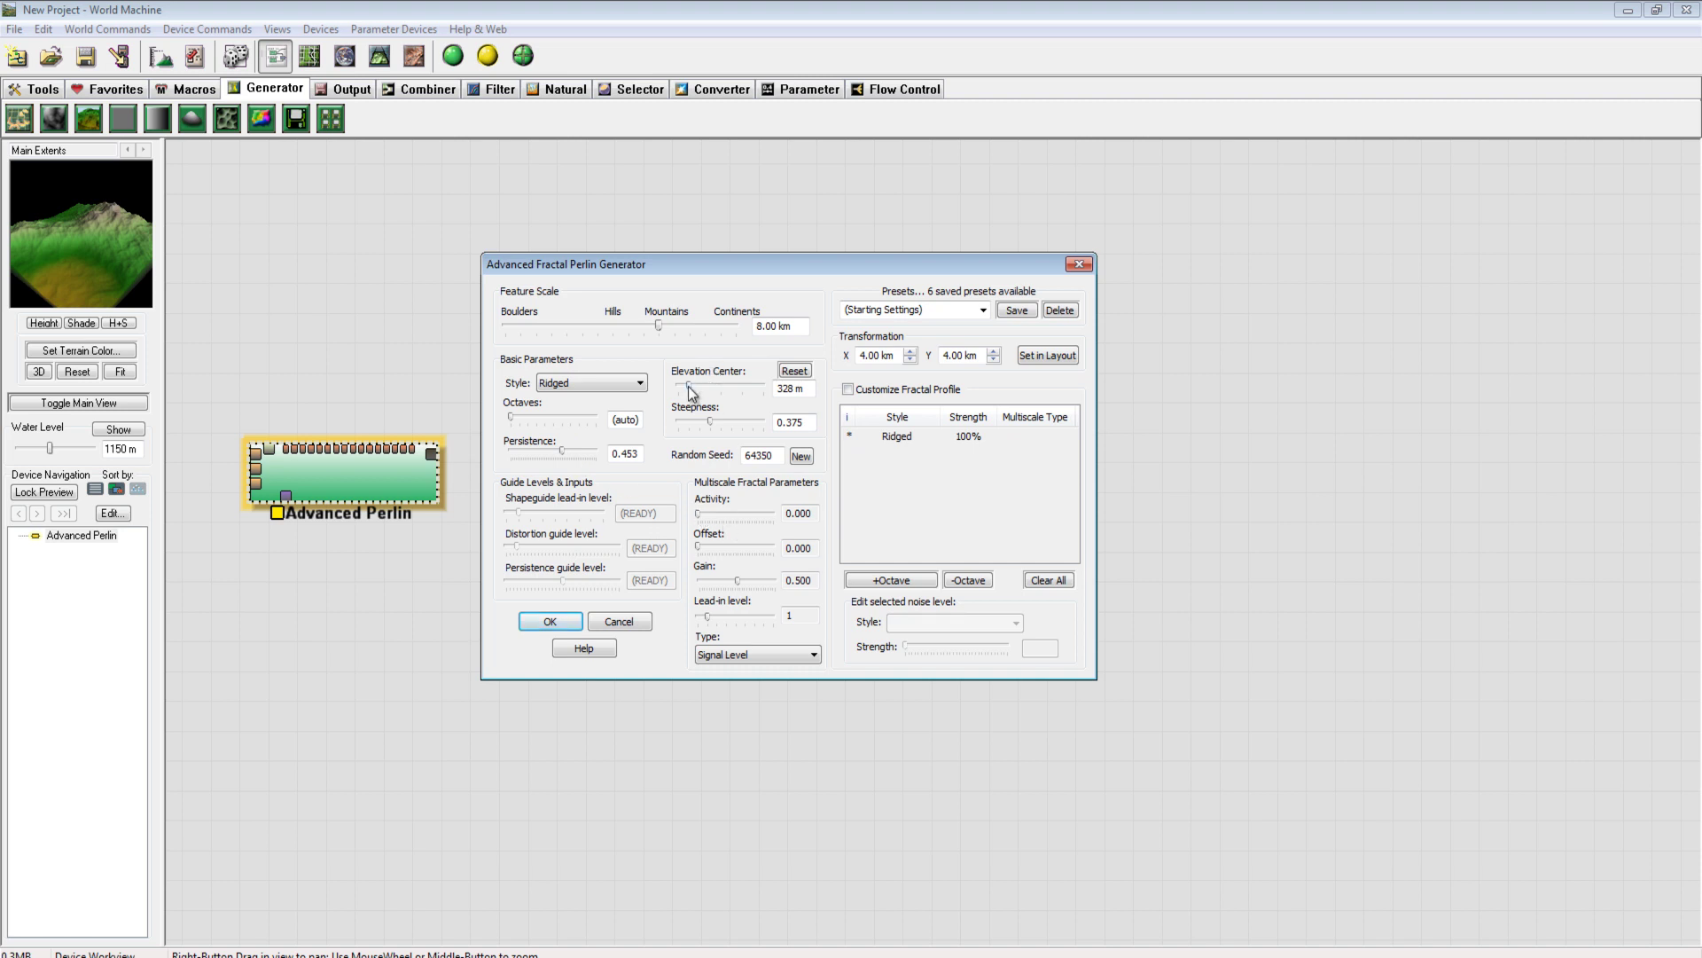
left_click_drag(689, 387, 693, 386)
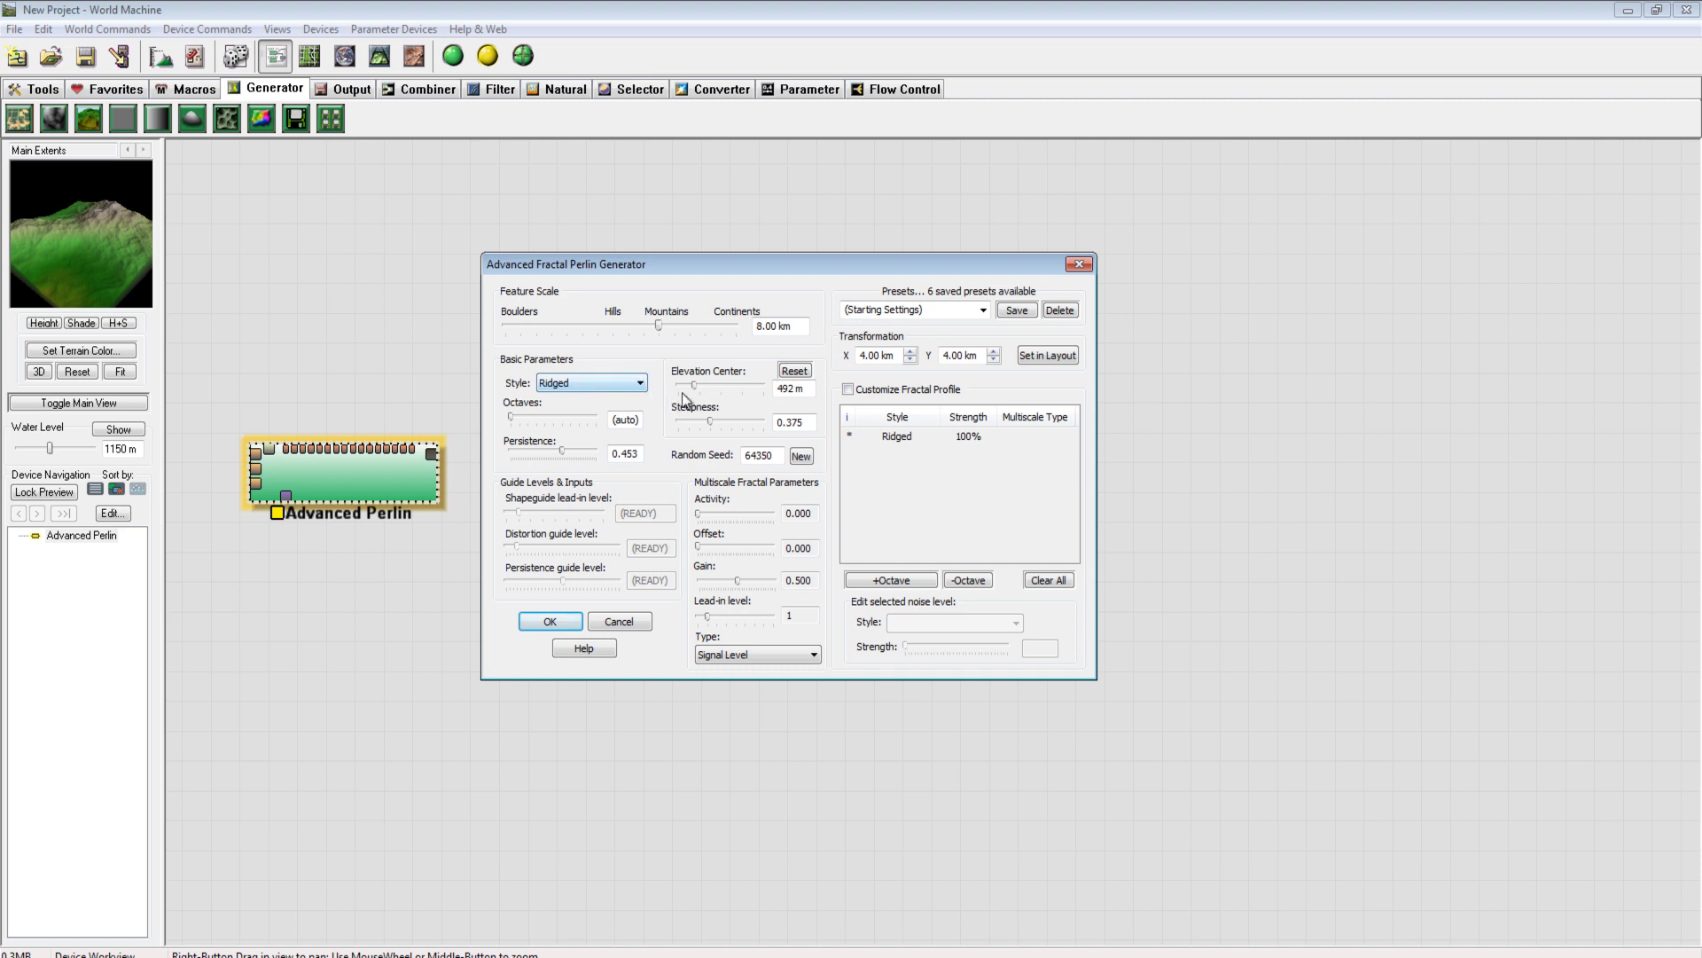
left_click_drag(693, 387, 689, 386)
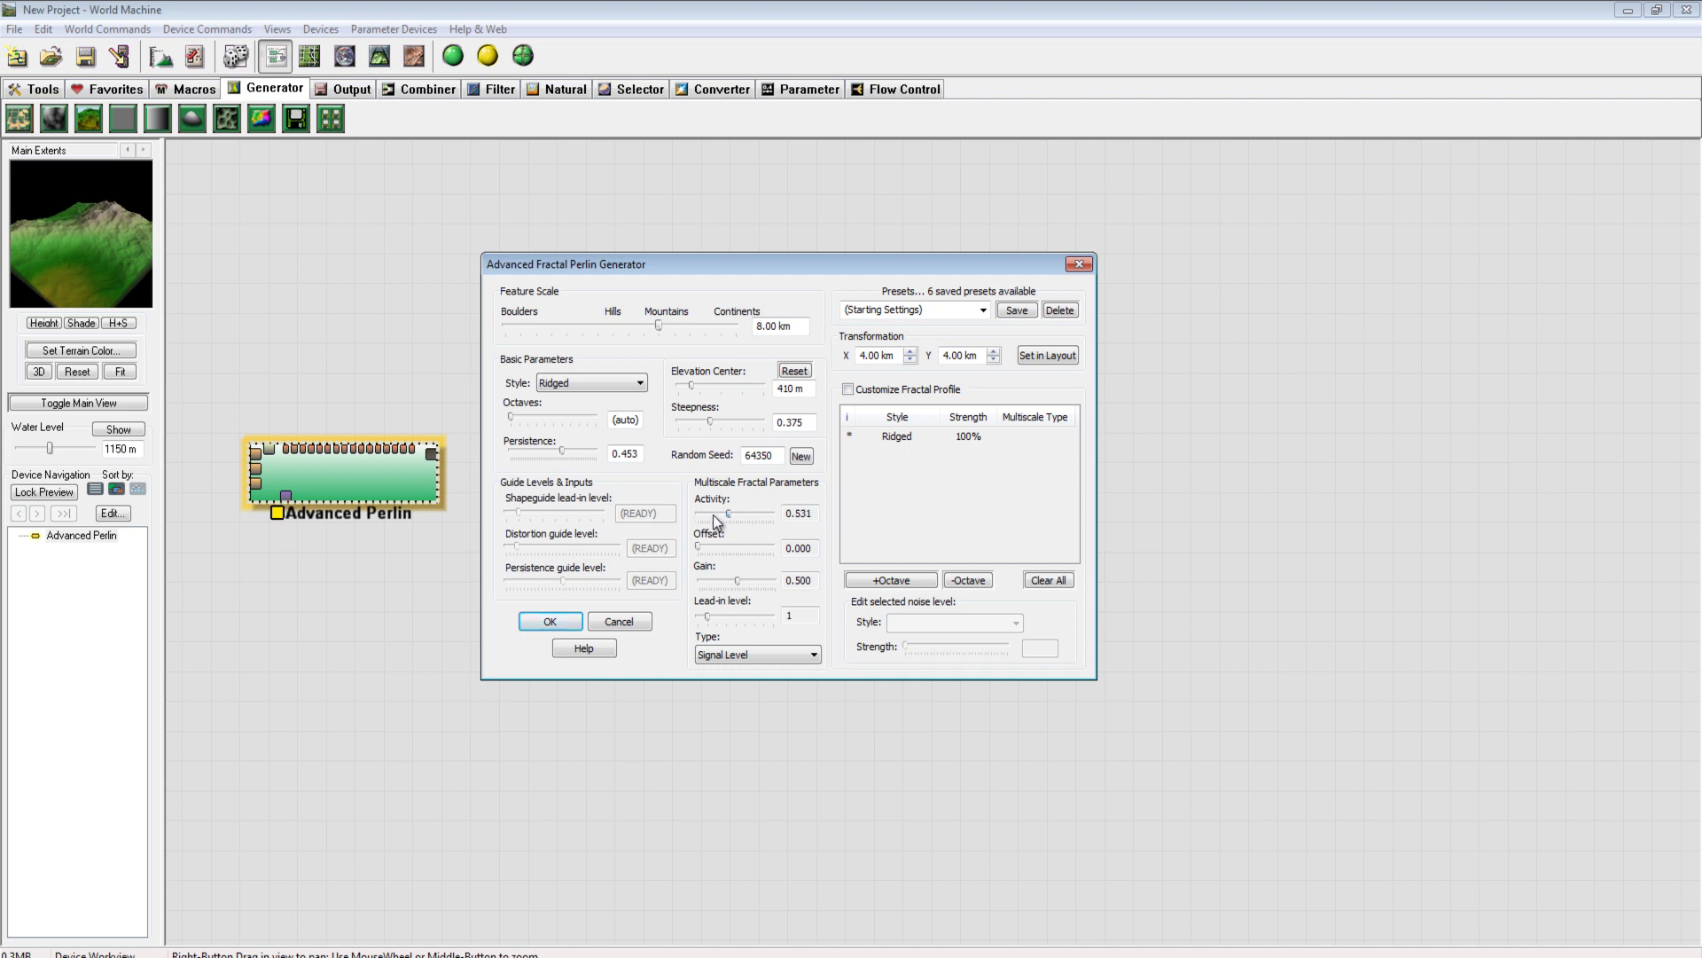
Try different multiscale fractal activity, offset, gain and lead-in levels to compare their effect on the terrain
mouse_move(698, 514)
left_mouse_down()
mouse_move(833, 529)
mouse_move(685, 521)
left_mouse_up()
left_click_drag(695, 514, 774, 514)
left_click(709, 521)
left_click_drag(759, 514, 866, 523)
left_click_drag(714, 514, 849, 550)
left_click_drag(737, 516, 672, 582)
left_click(695, 616)
left_click_drag(698, 581, 732, 546)
Set the multiscale fractal activity to 1.000, offset to 0.406, gain to 0.750 and lead-in level to 3
left_click_drag(706, 513, 798, 514)
left_click_drag(755, 513, 784, 518)
mouse_move(716, 545)
left_mouse_down()
mouse_move(773, 546)
mouse_move(672, 546)
mouse_move(722, 547)
left_mouse_up()
mouse_move(744, 583)
left_mouse_down()
mouse_move(777, 583)
mouse_move(727, 583)
mouse_move(788, 586)
mouse_move(758, 583)
left_mouse_up()
mouse_move(717, 615)
left_mouse_down()
mouse_move(754, 614)
mouse_move(664, 620)
mouse_move(723, 615)
left_mouse_up()
Try the Elevation, Bi-Signal Level, Bi-Elevation and Classical multiscale fractal types
left_click(763, 656)
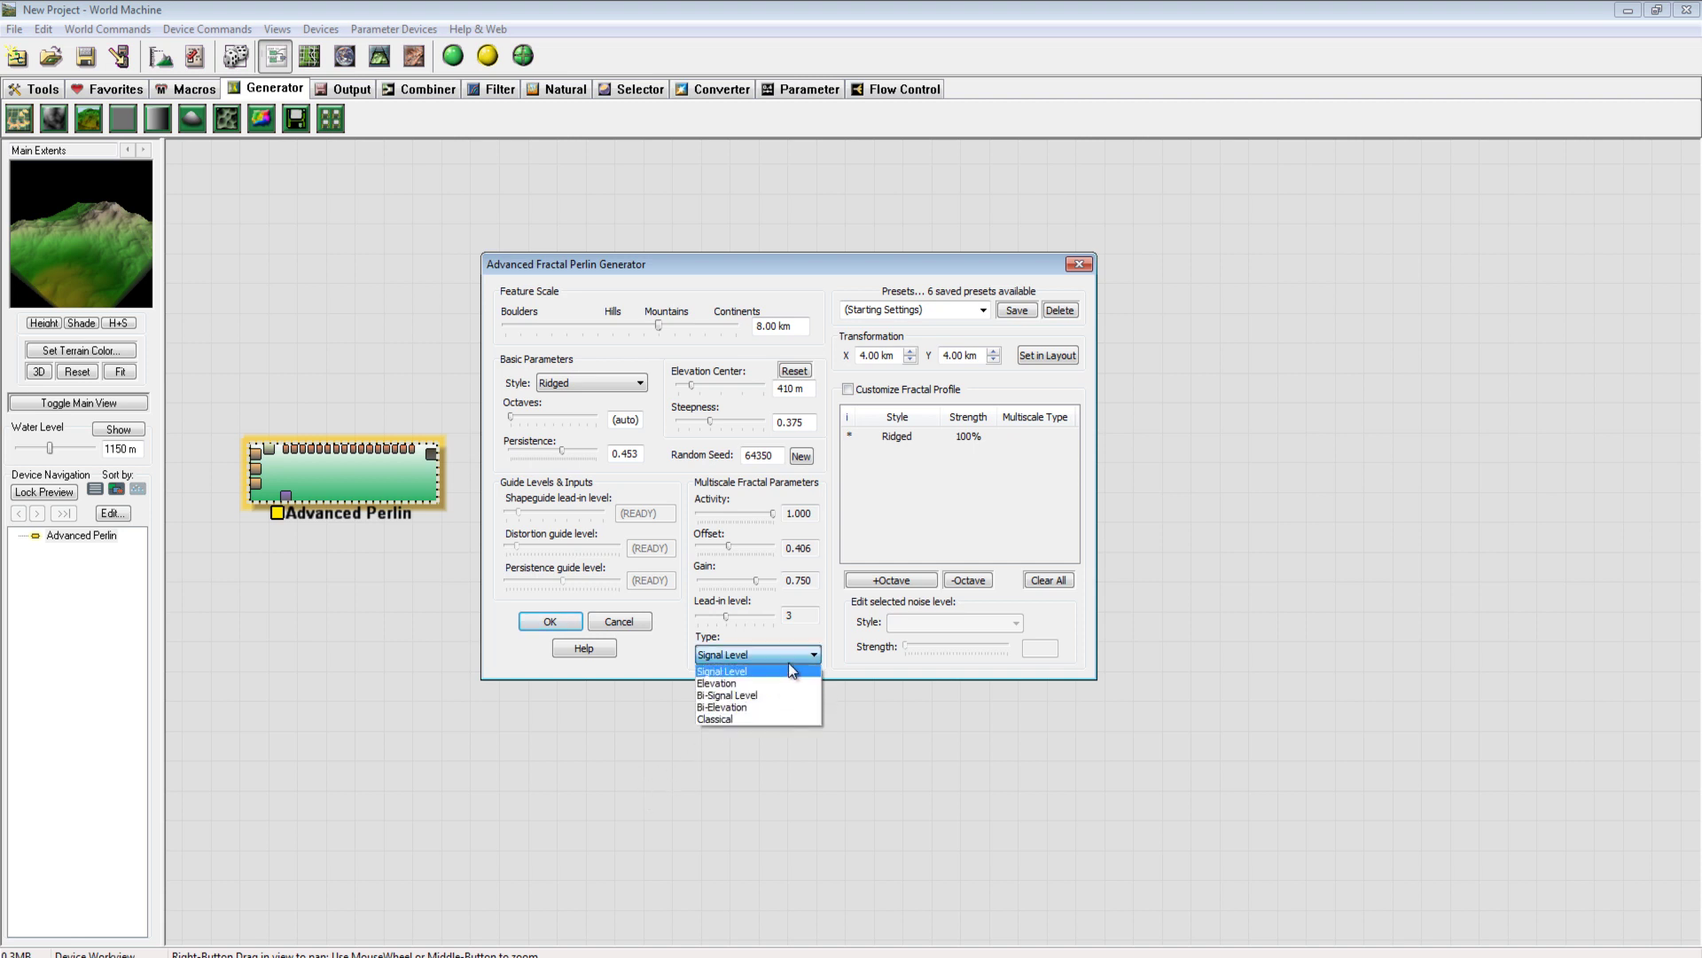
left_click(786, 684)
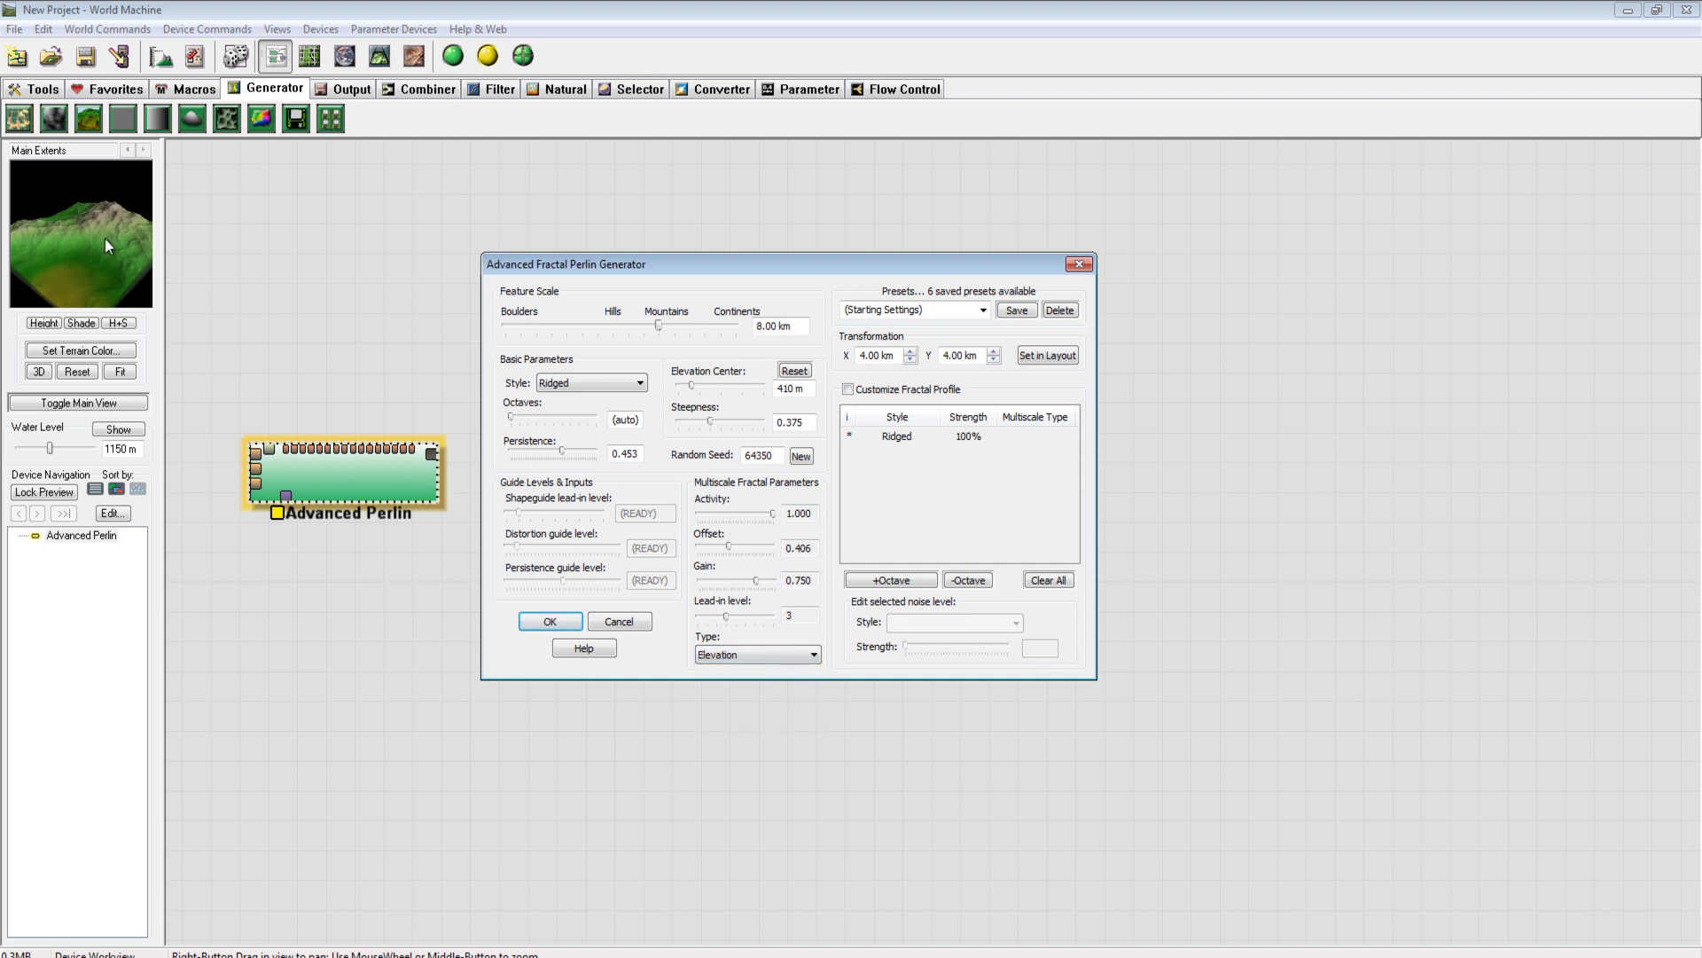
left_click(745, 658)
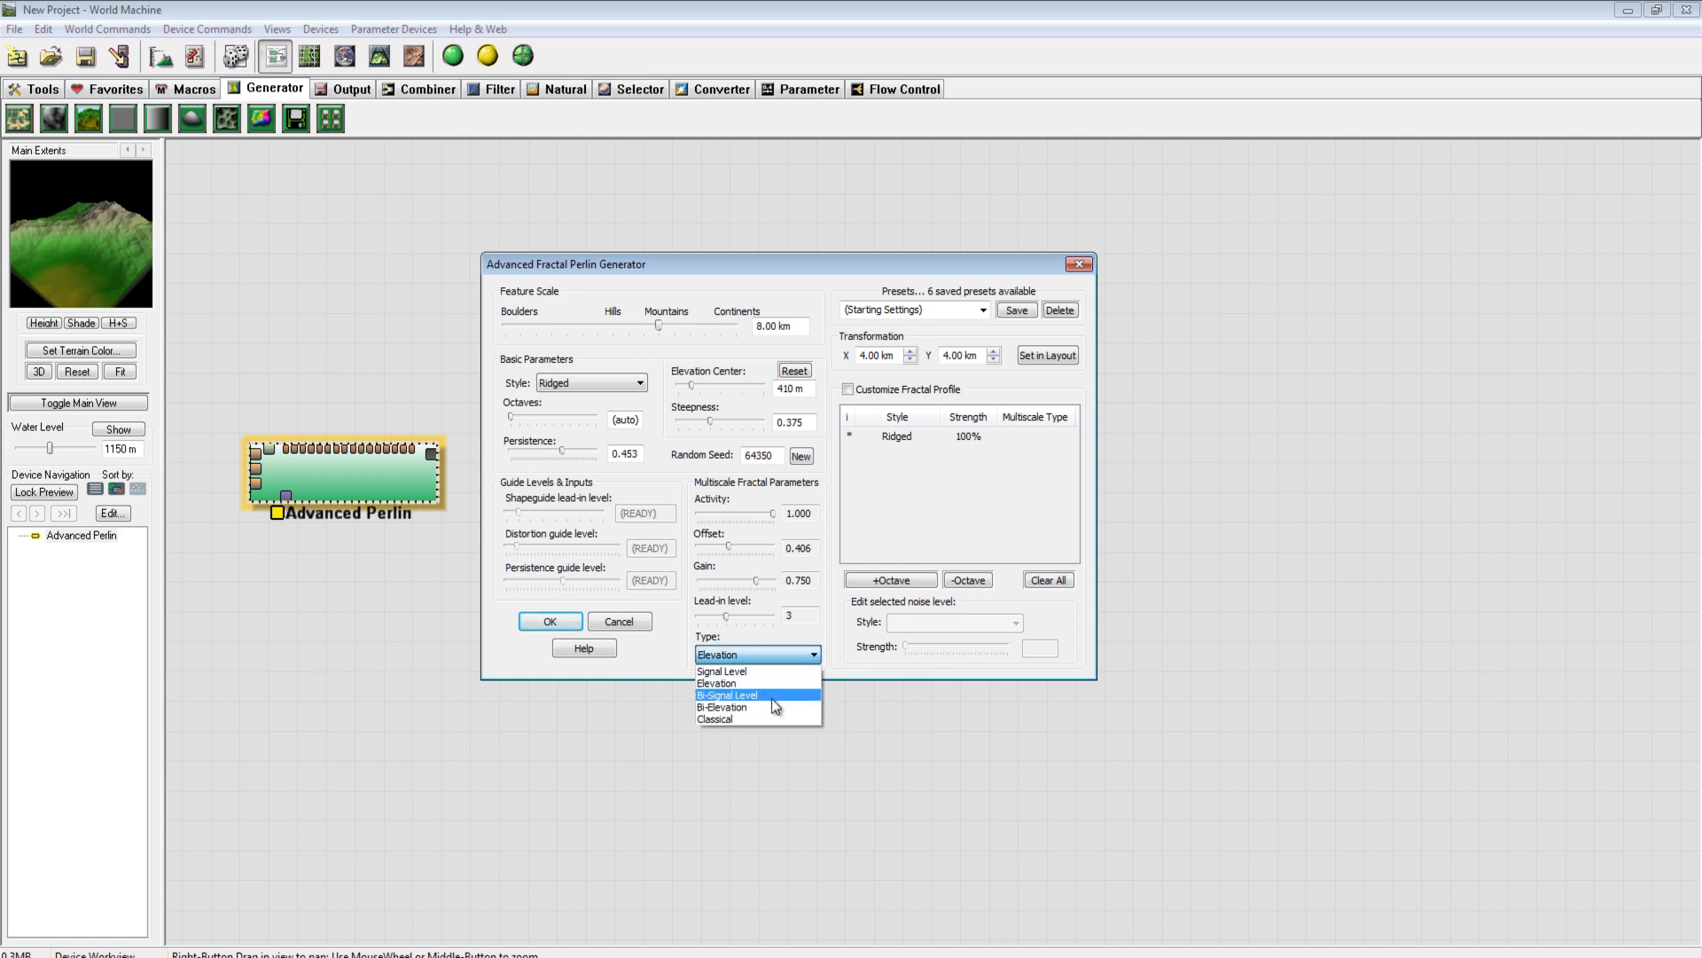
left_click(771, 697)
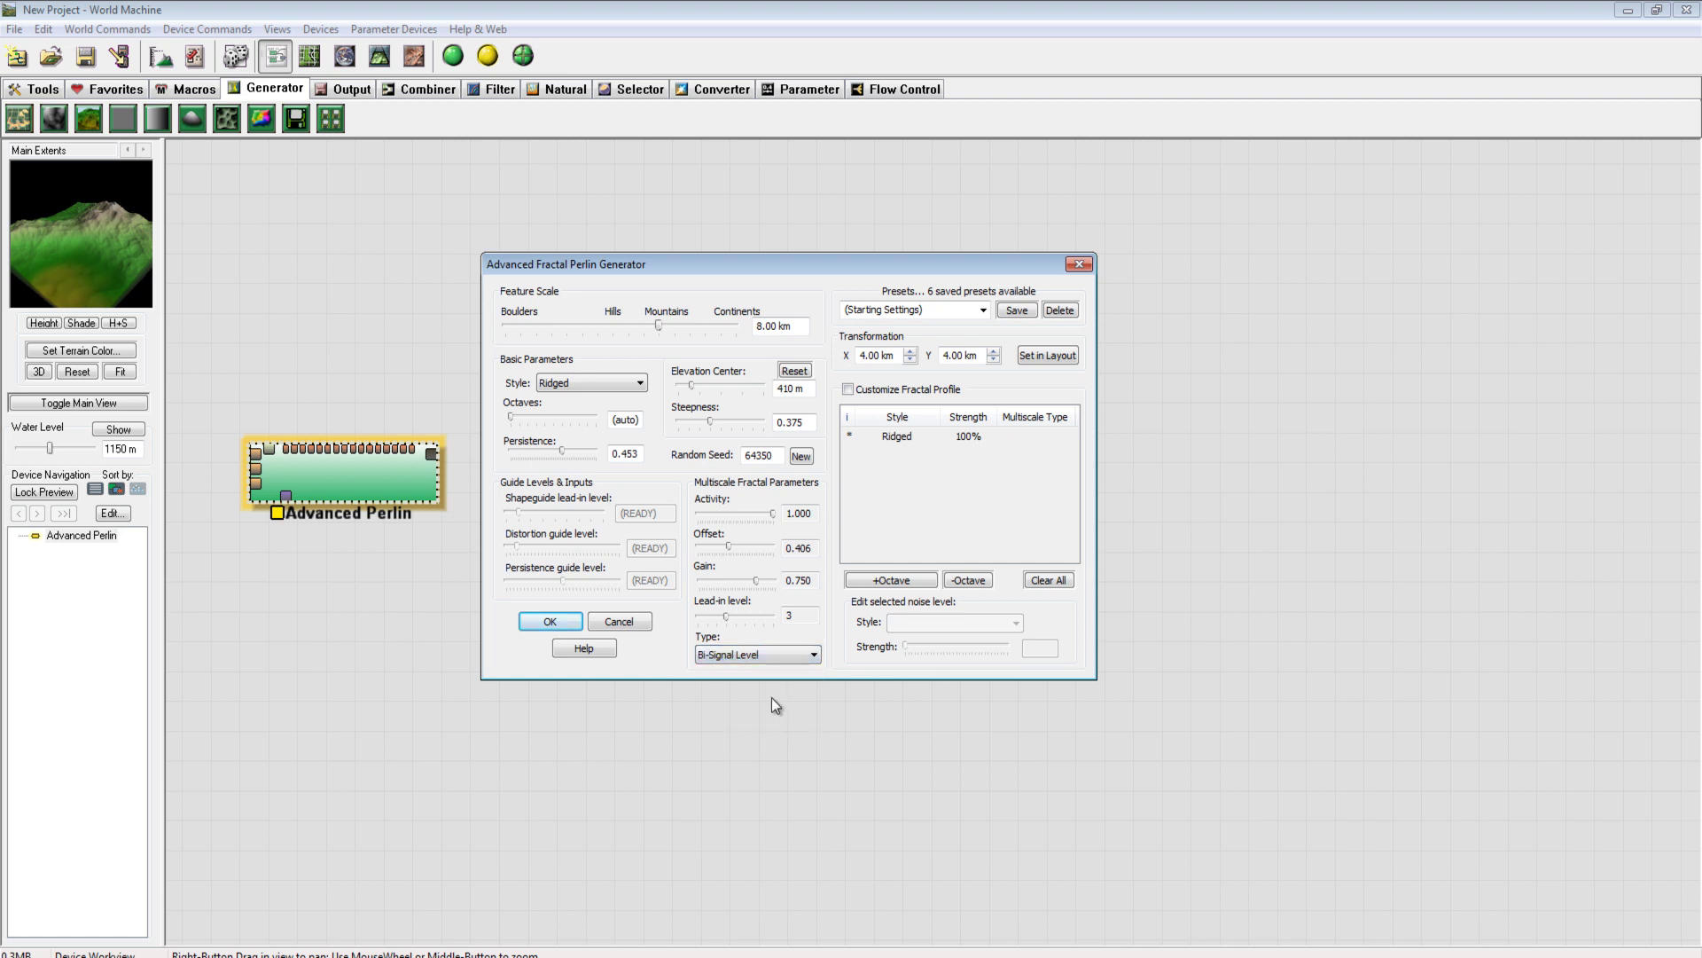
left_click(752, 654)
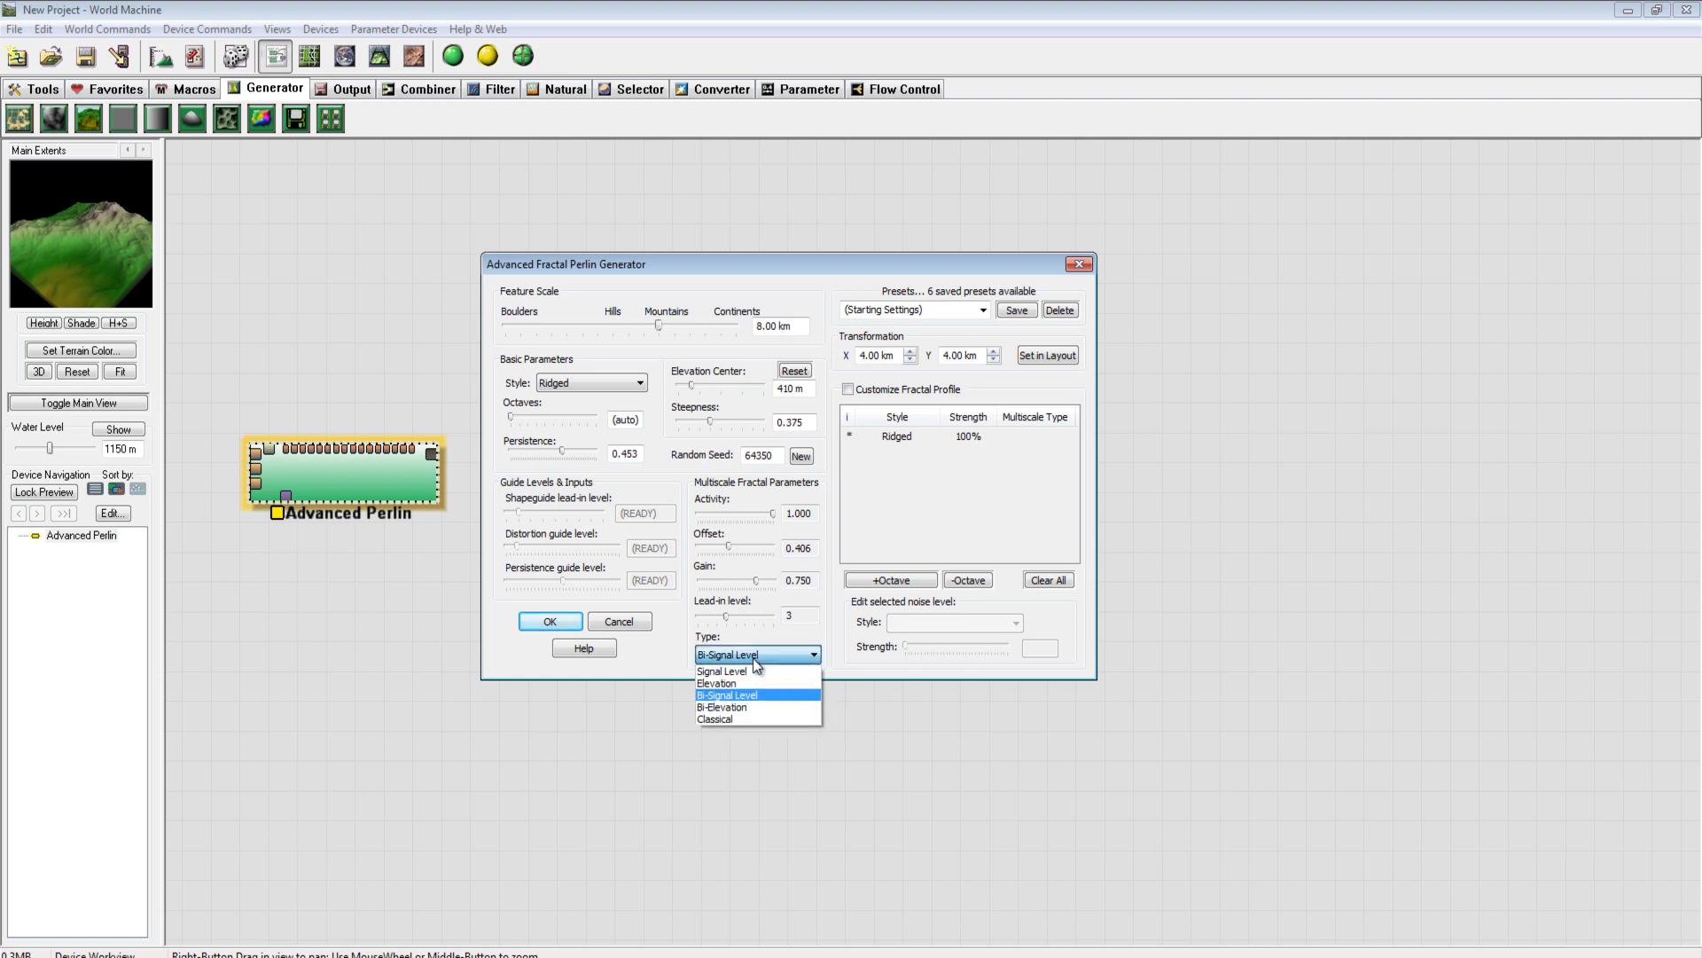
left_click(798, 706)
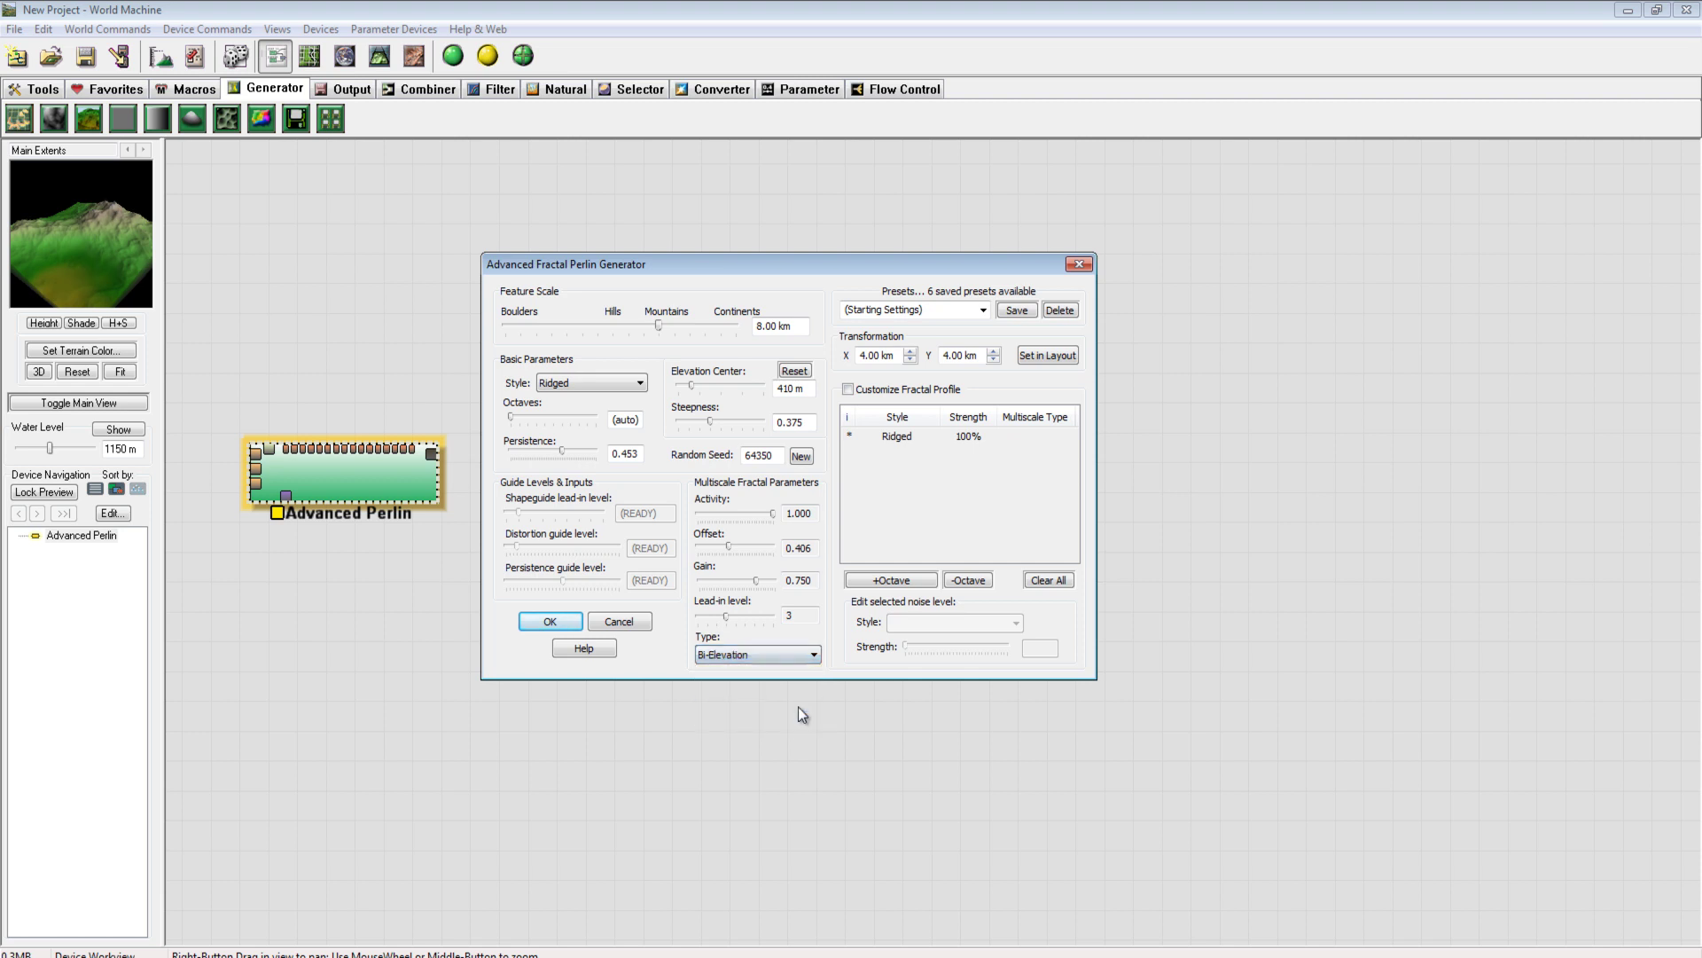
left_click(808, 655)
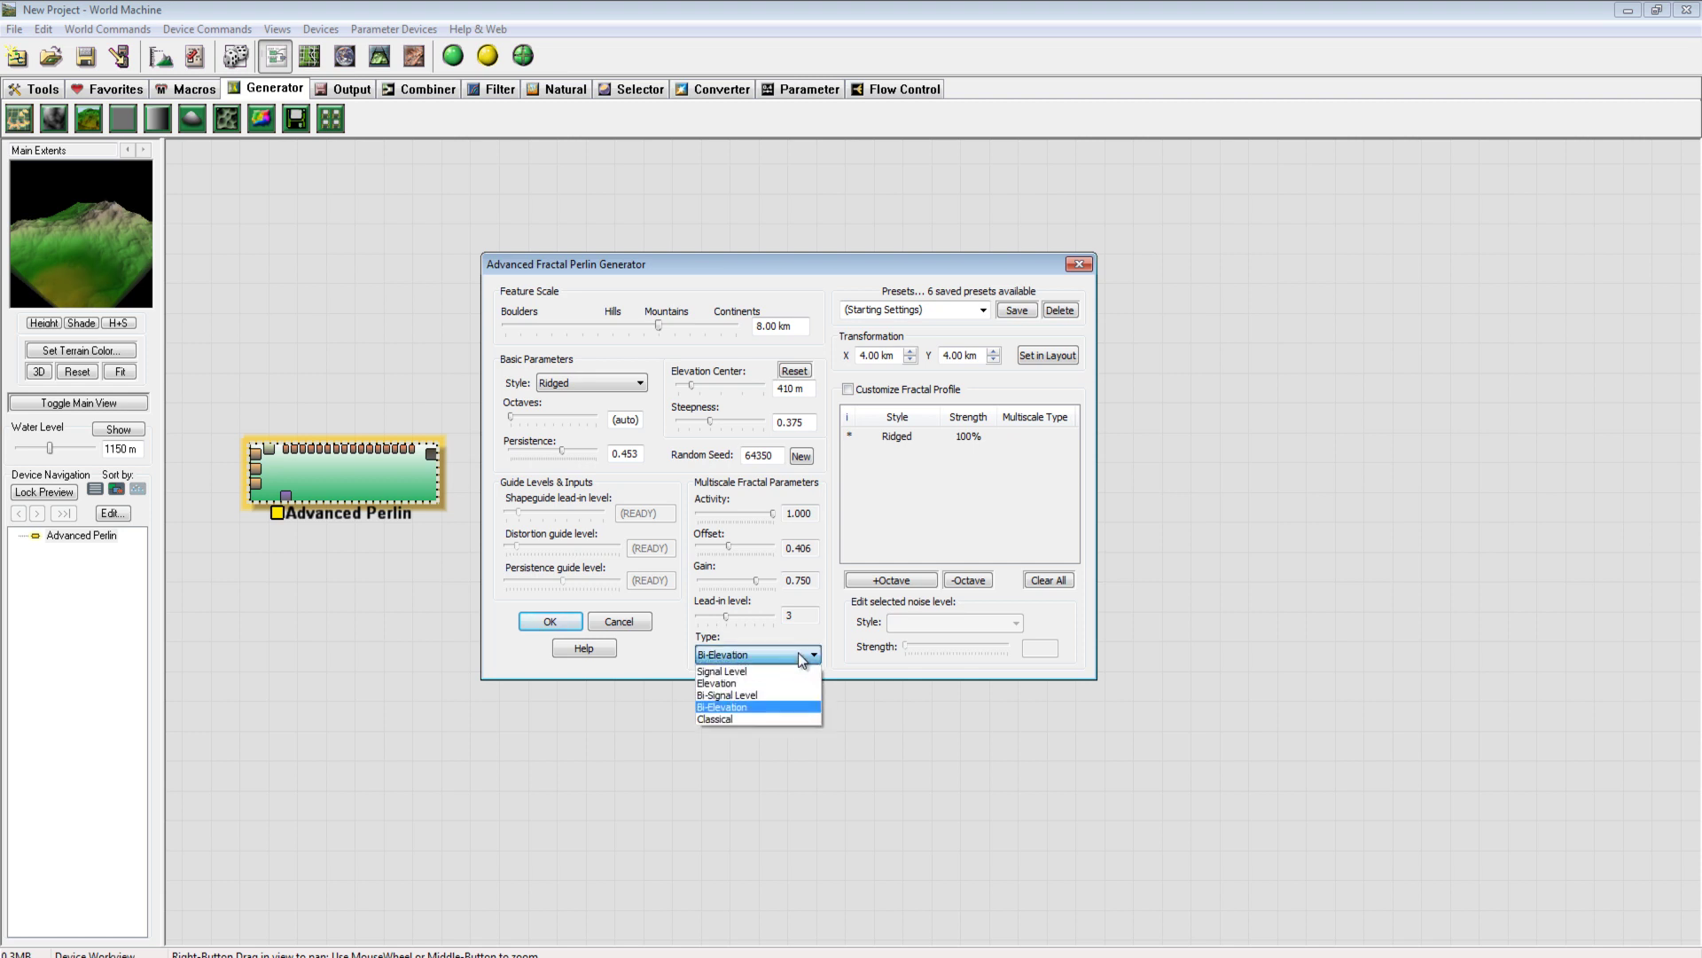
left_click(763, 720)
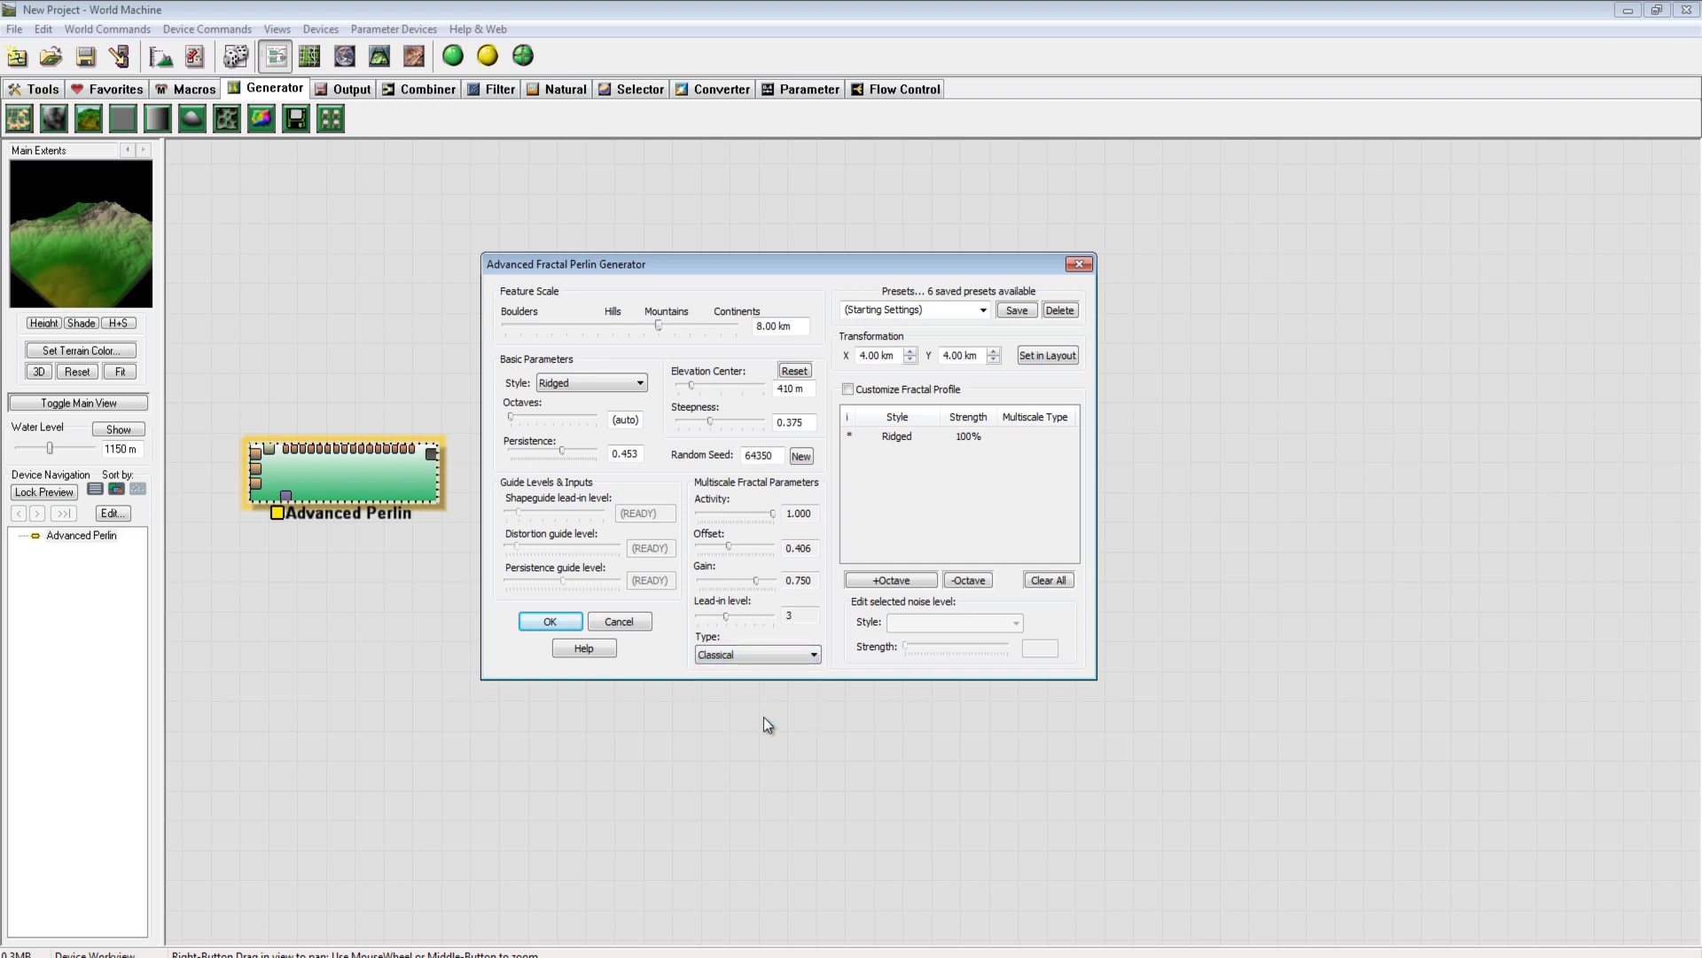
Compare the Bi-Signal Level and Bi-Elevation multiscale fractal types and set the type to Bi-Signal Level
left_click(763, 656)
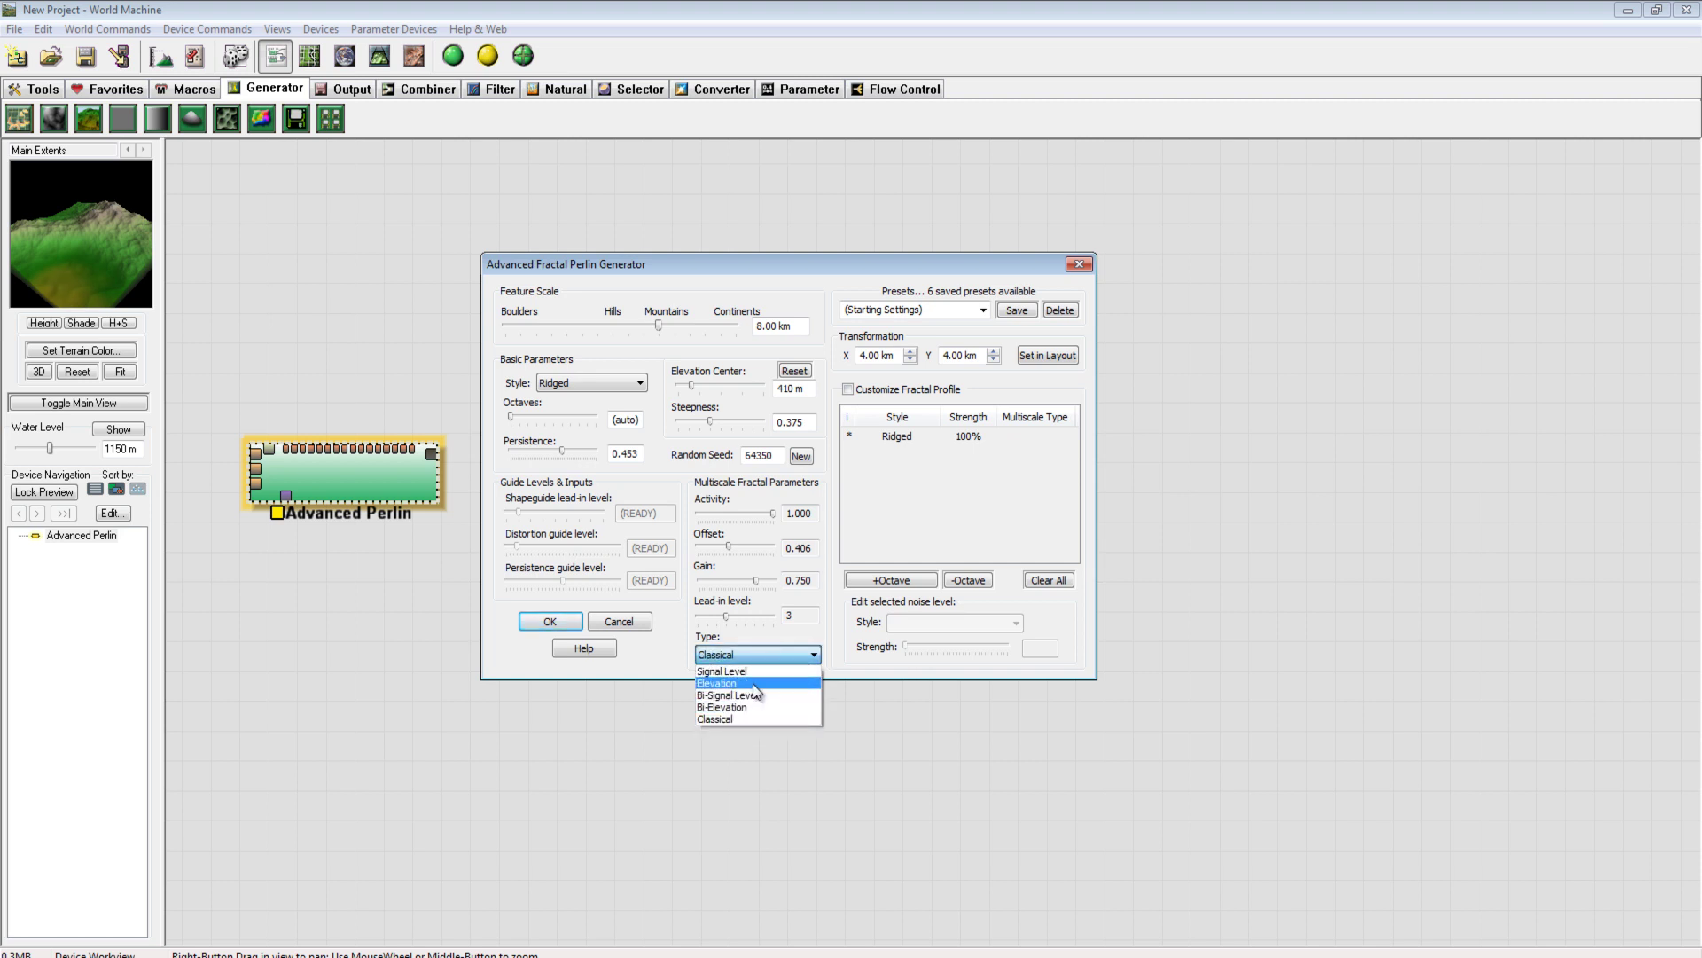
left_click(778, 695)
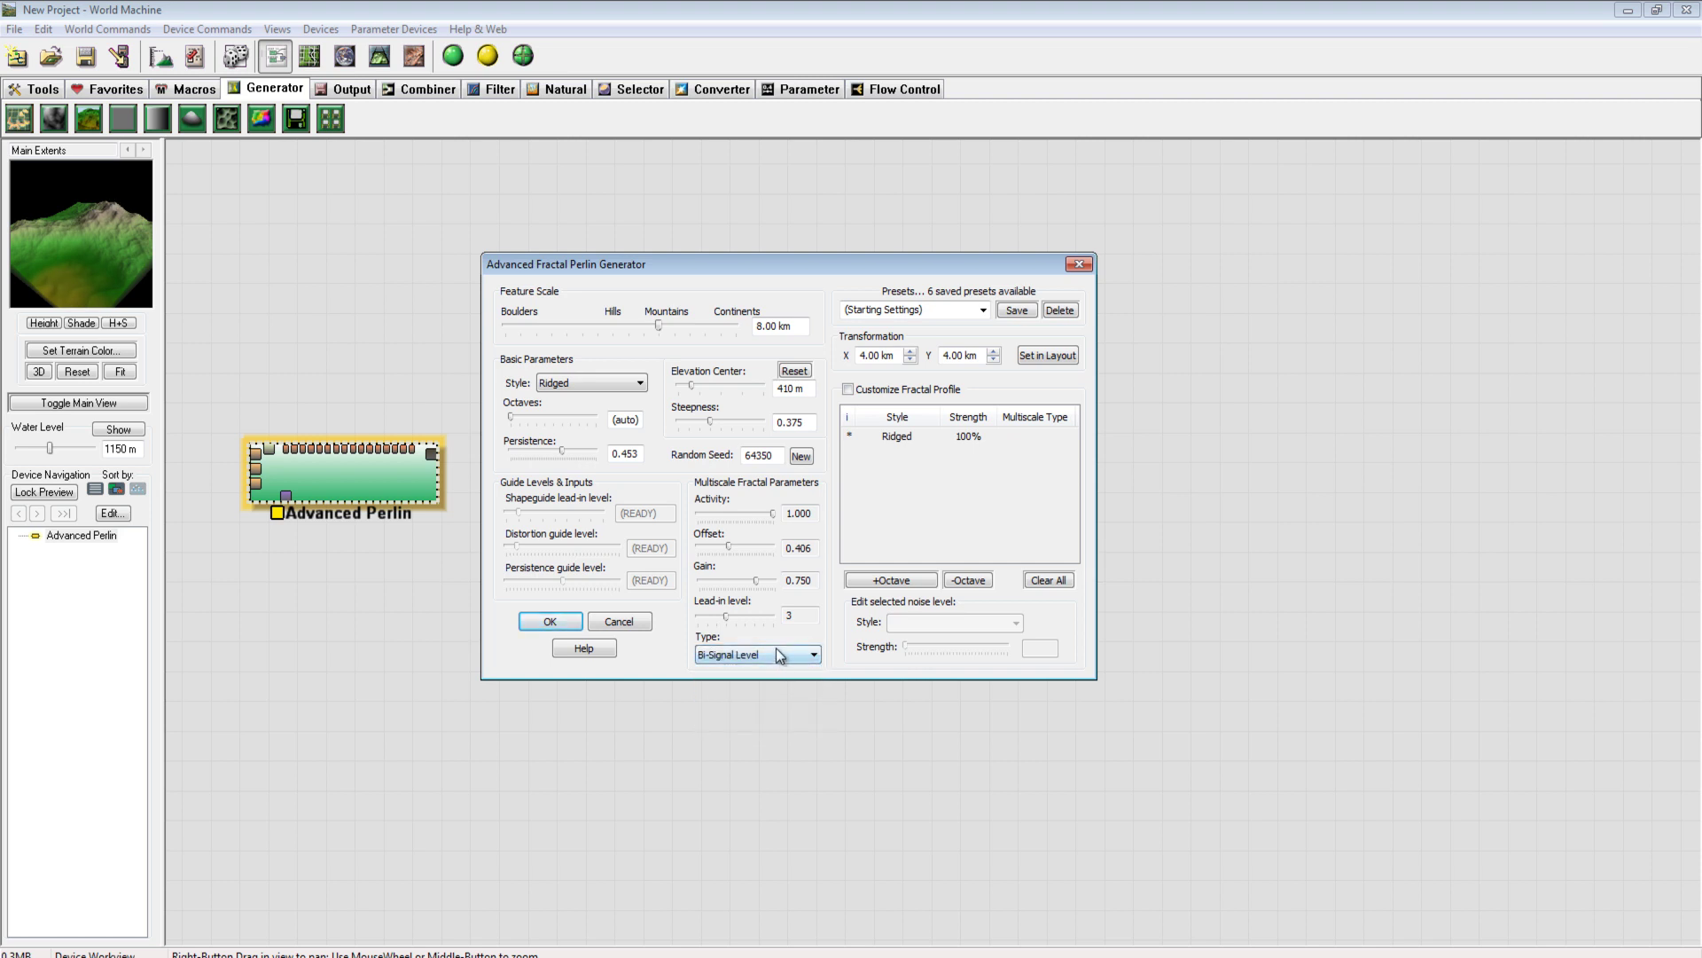
left_click(777, 656)
left_click(764, 710)
left_click(773, 654)
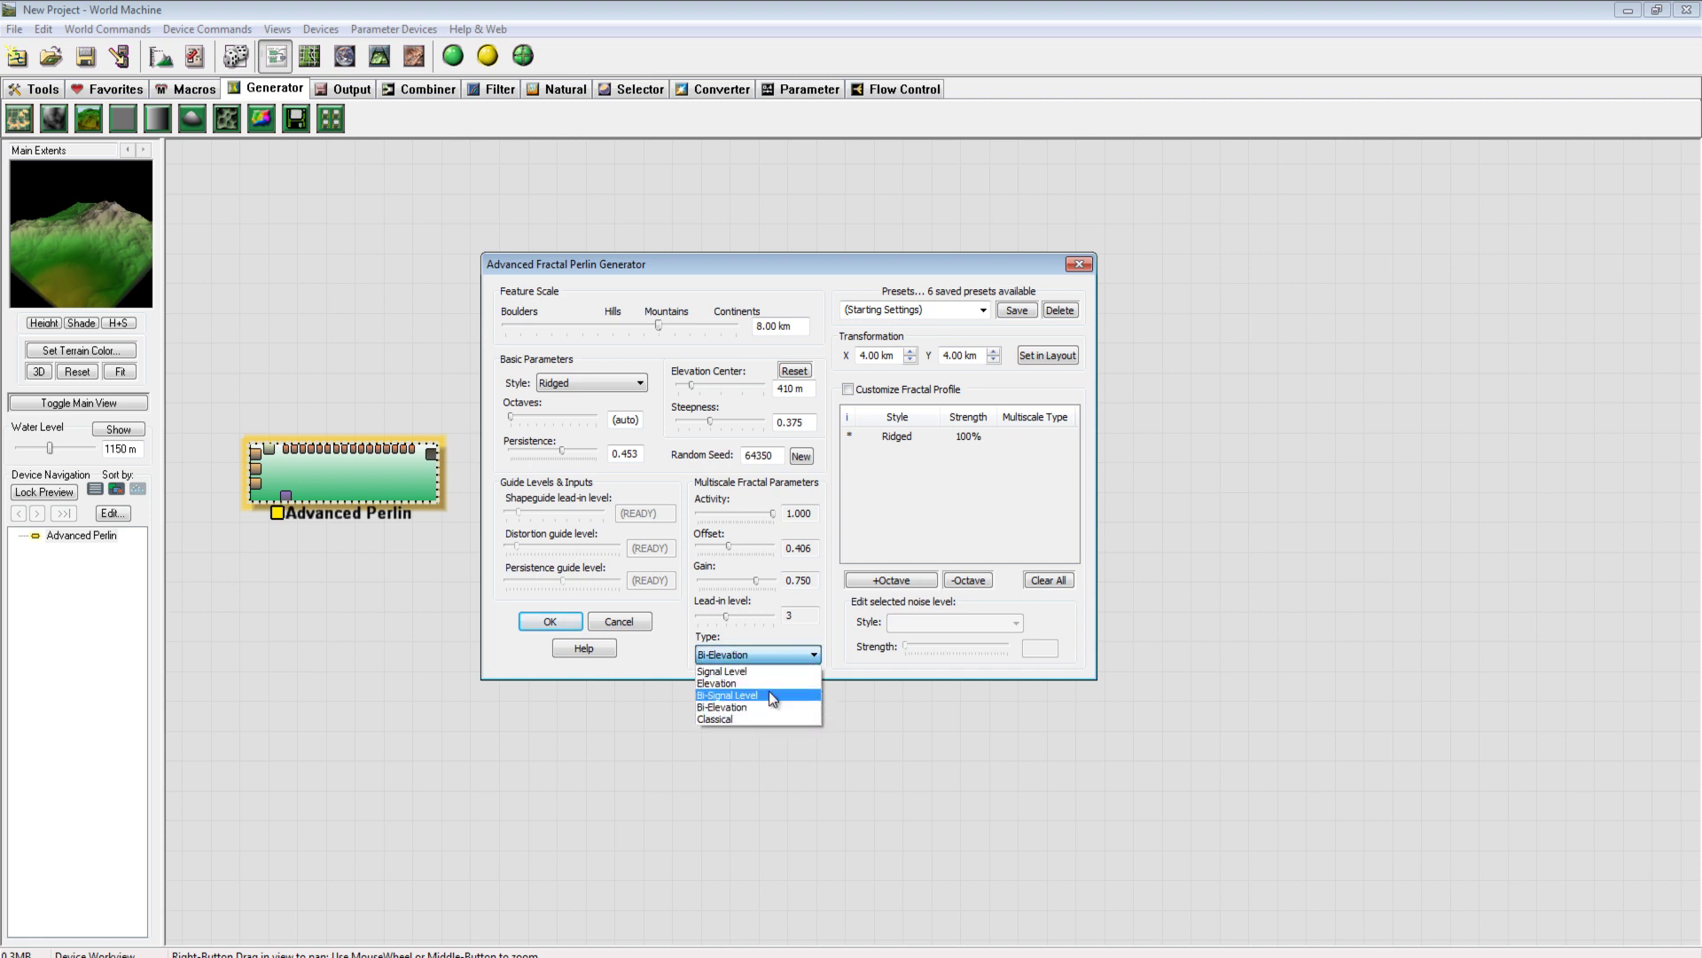
left_click(768, 695)
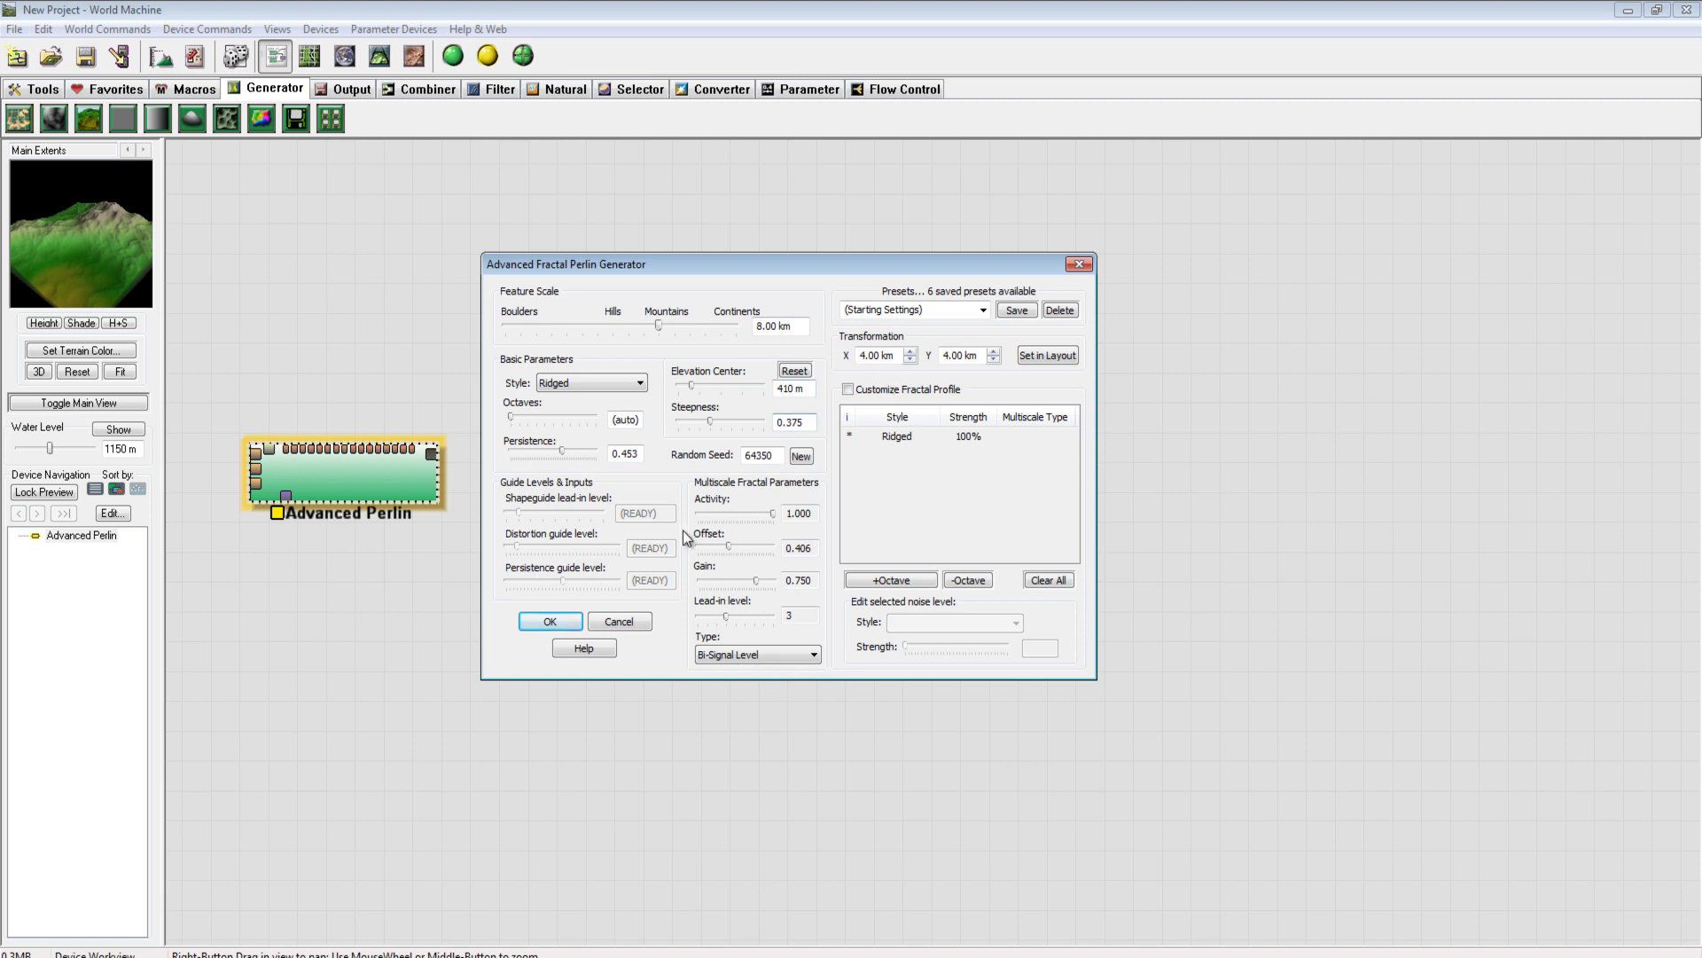
Try adding an octave to the fractal profile, remove it again and accept the Advanced Perlin settings
left_click(984, 310)
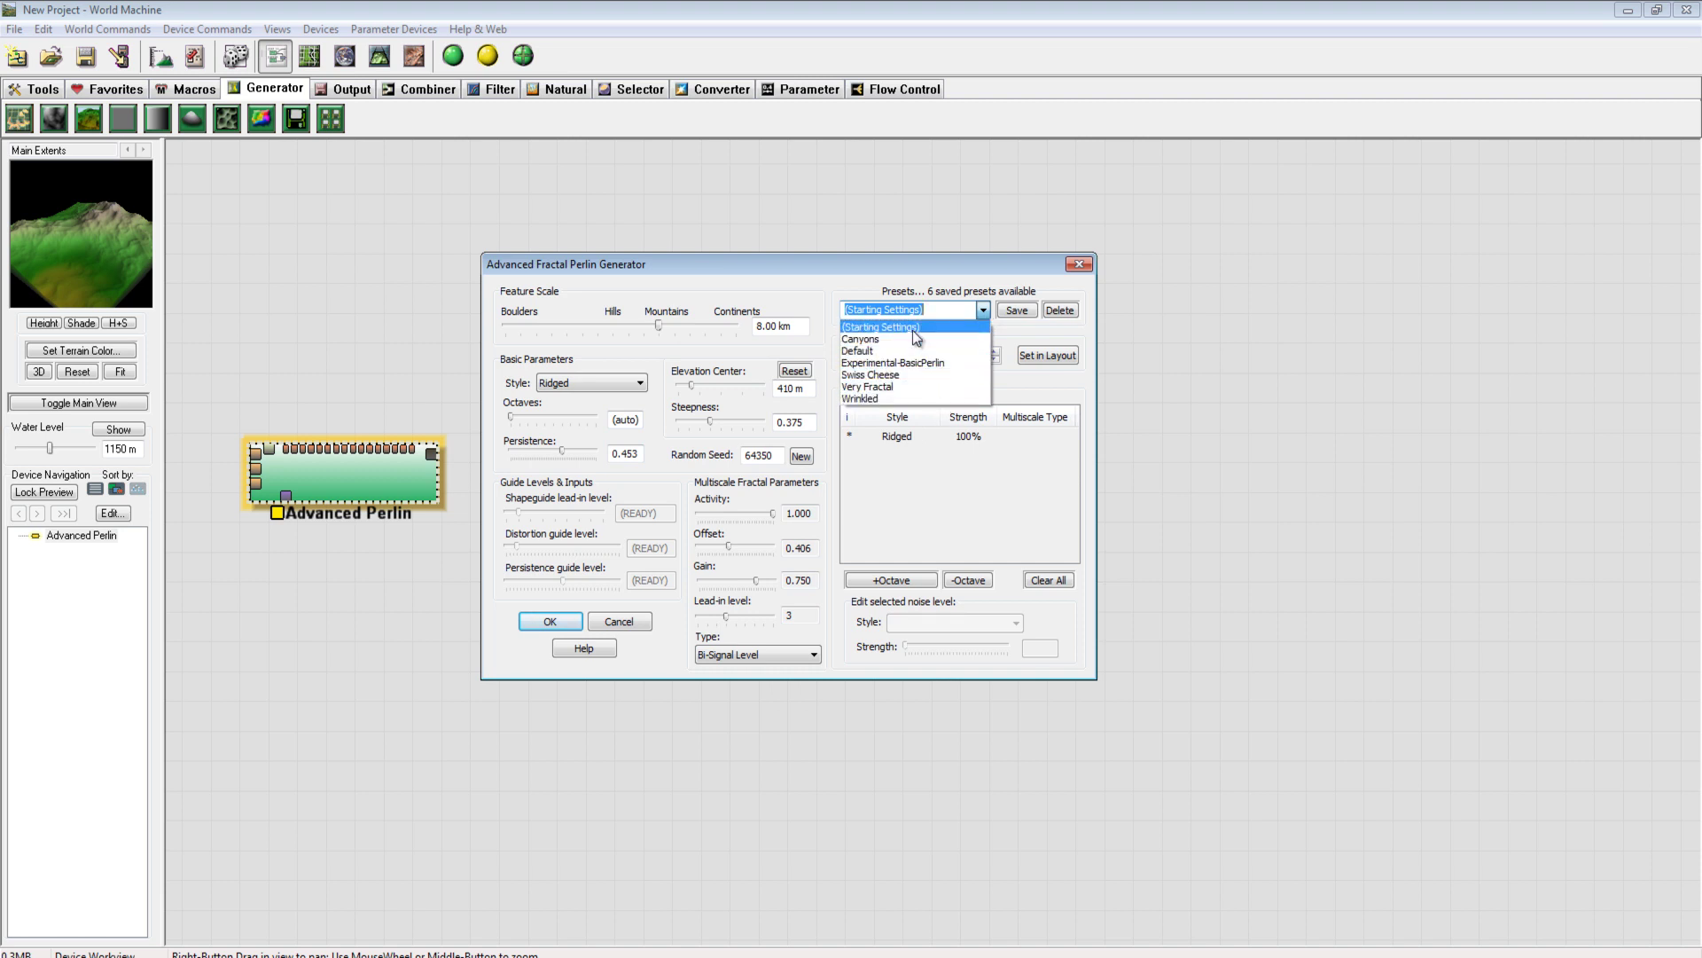
left_click(830, 268)
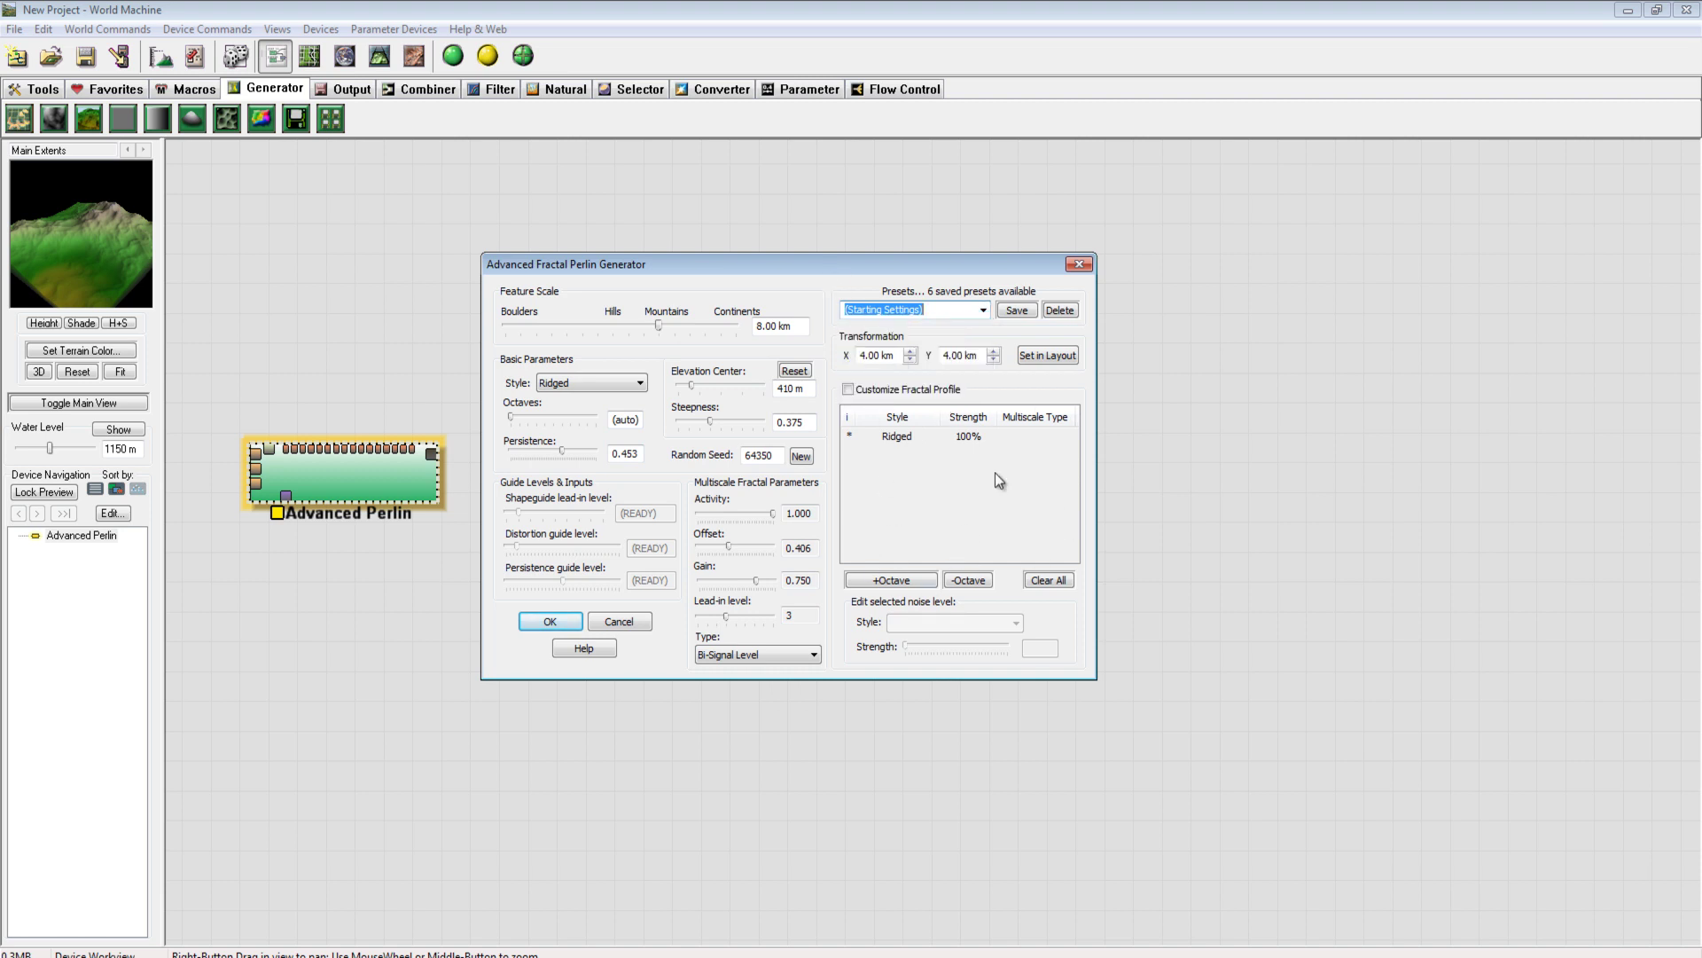
left_click(901, 582)
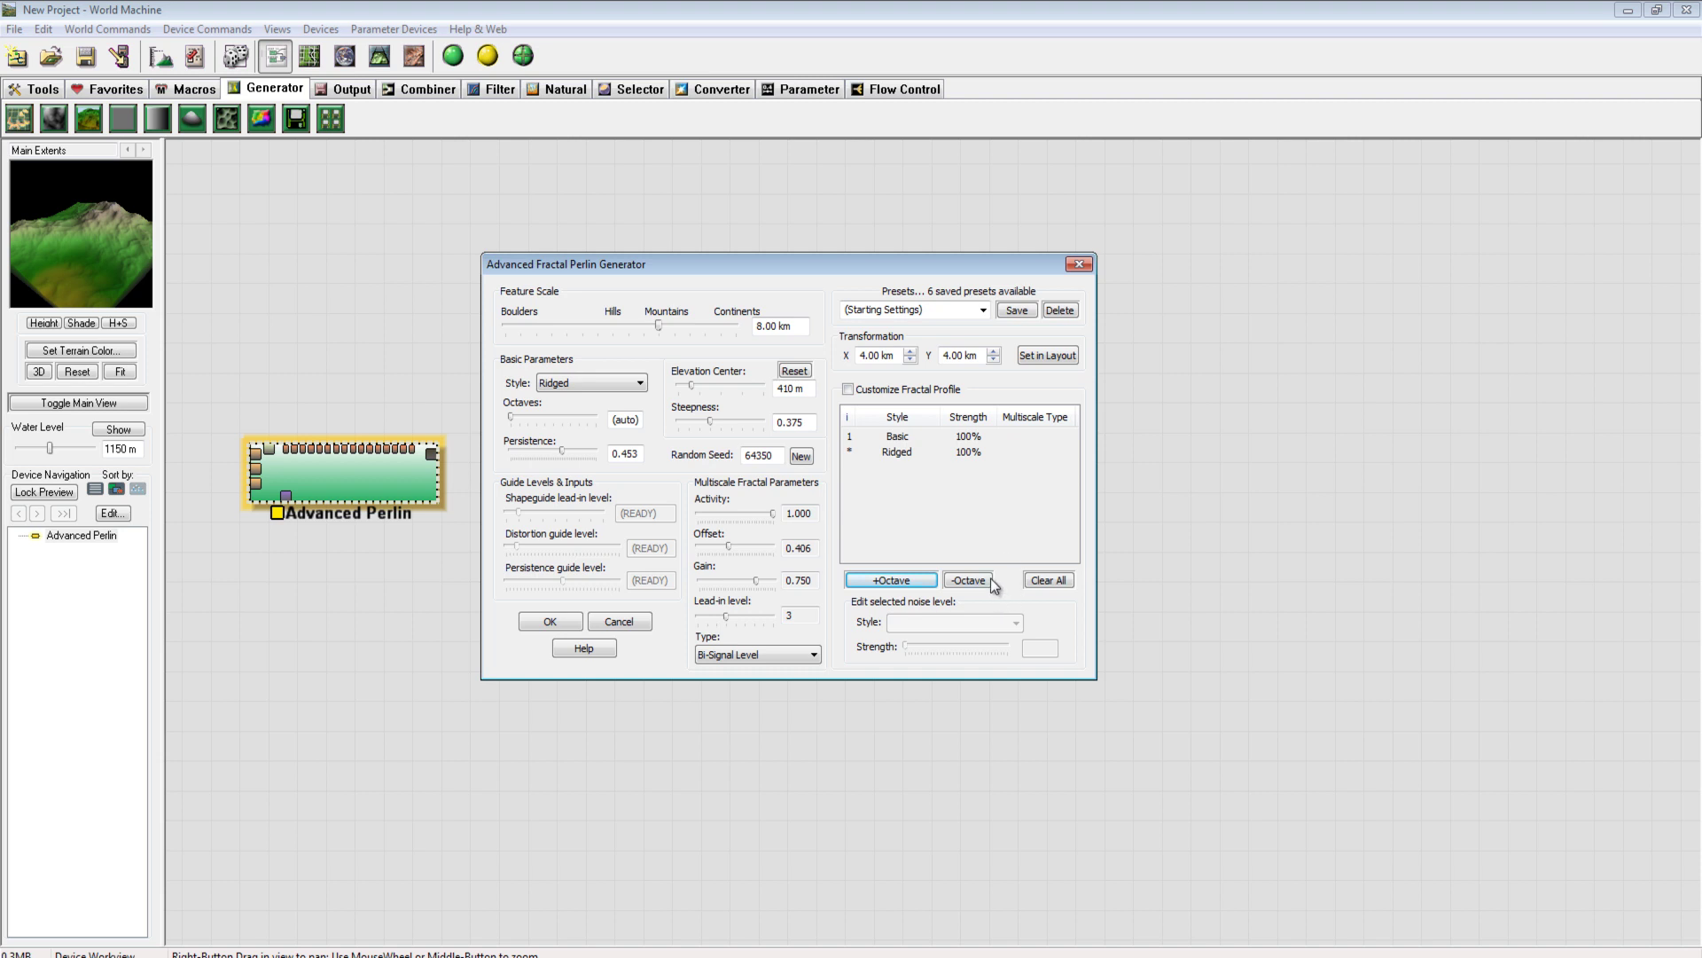
left_click(968, 580)
left_click(550, 621)
Reposition the Advanced Perlin device in the workview and rotate the terrain preview to inspect its shape
left_click_drag(414, 481, 530, 495)
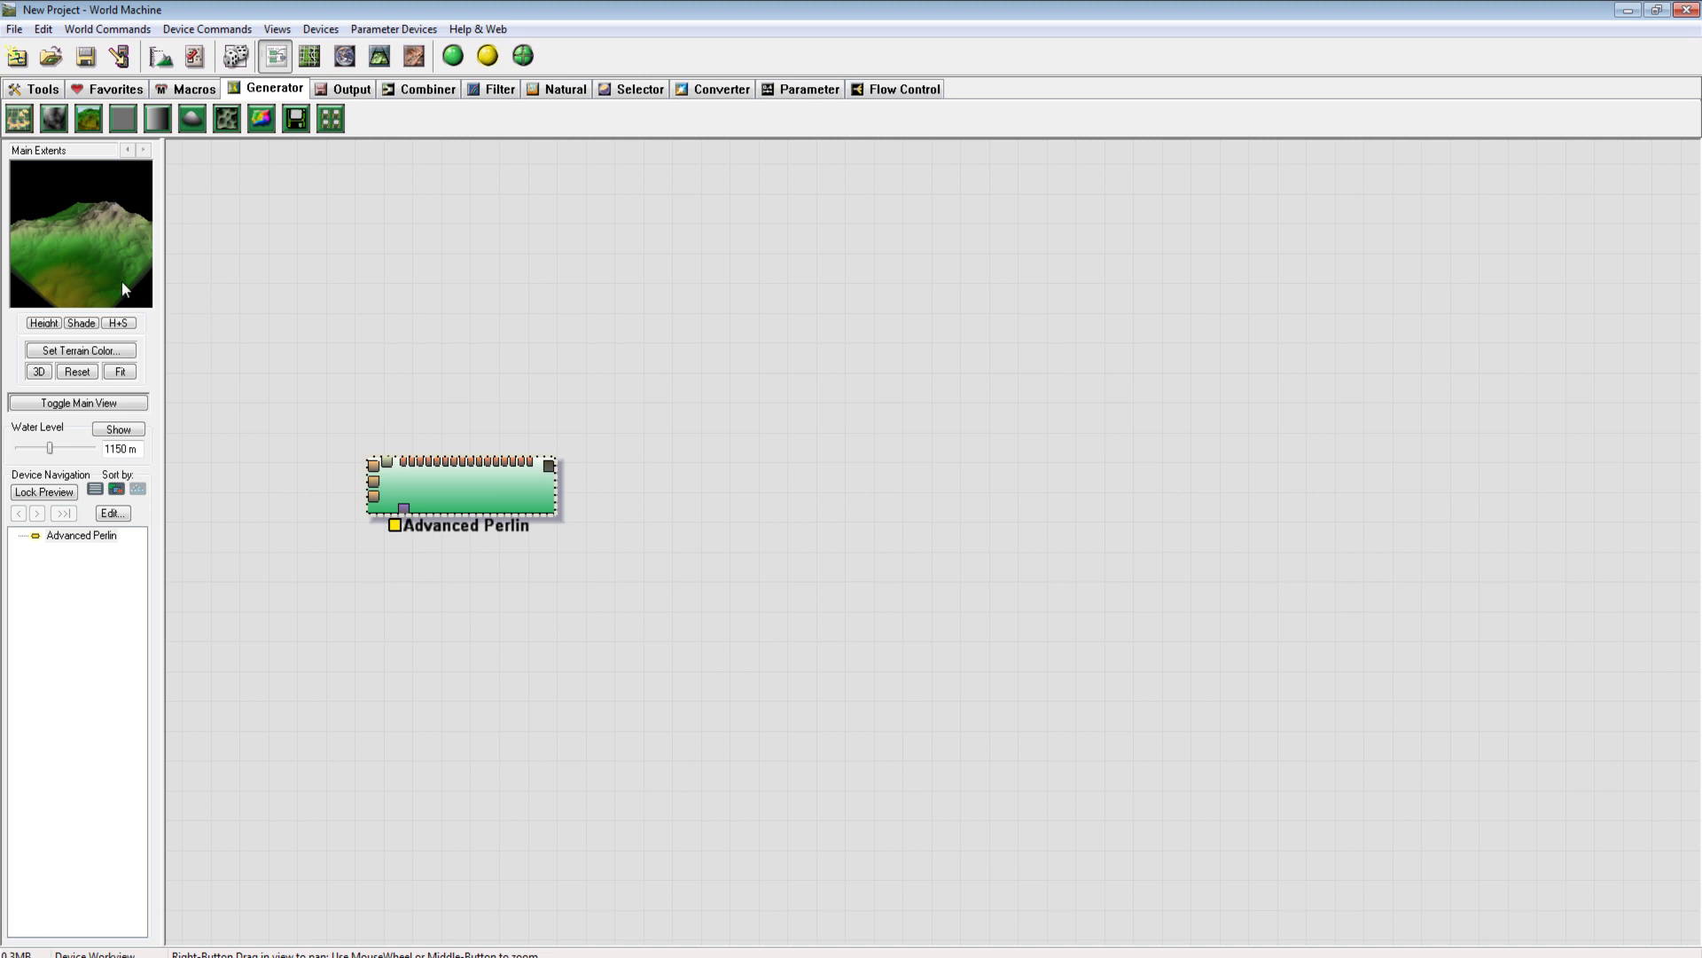
left_click_drag(70, 240, 97, 275)
left_click_drag(485, 484, 348, 433)
left_click(692, 430)
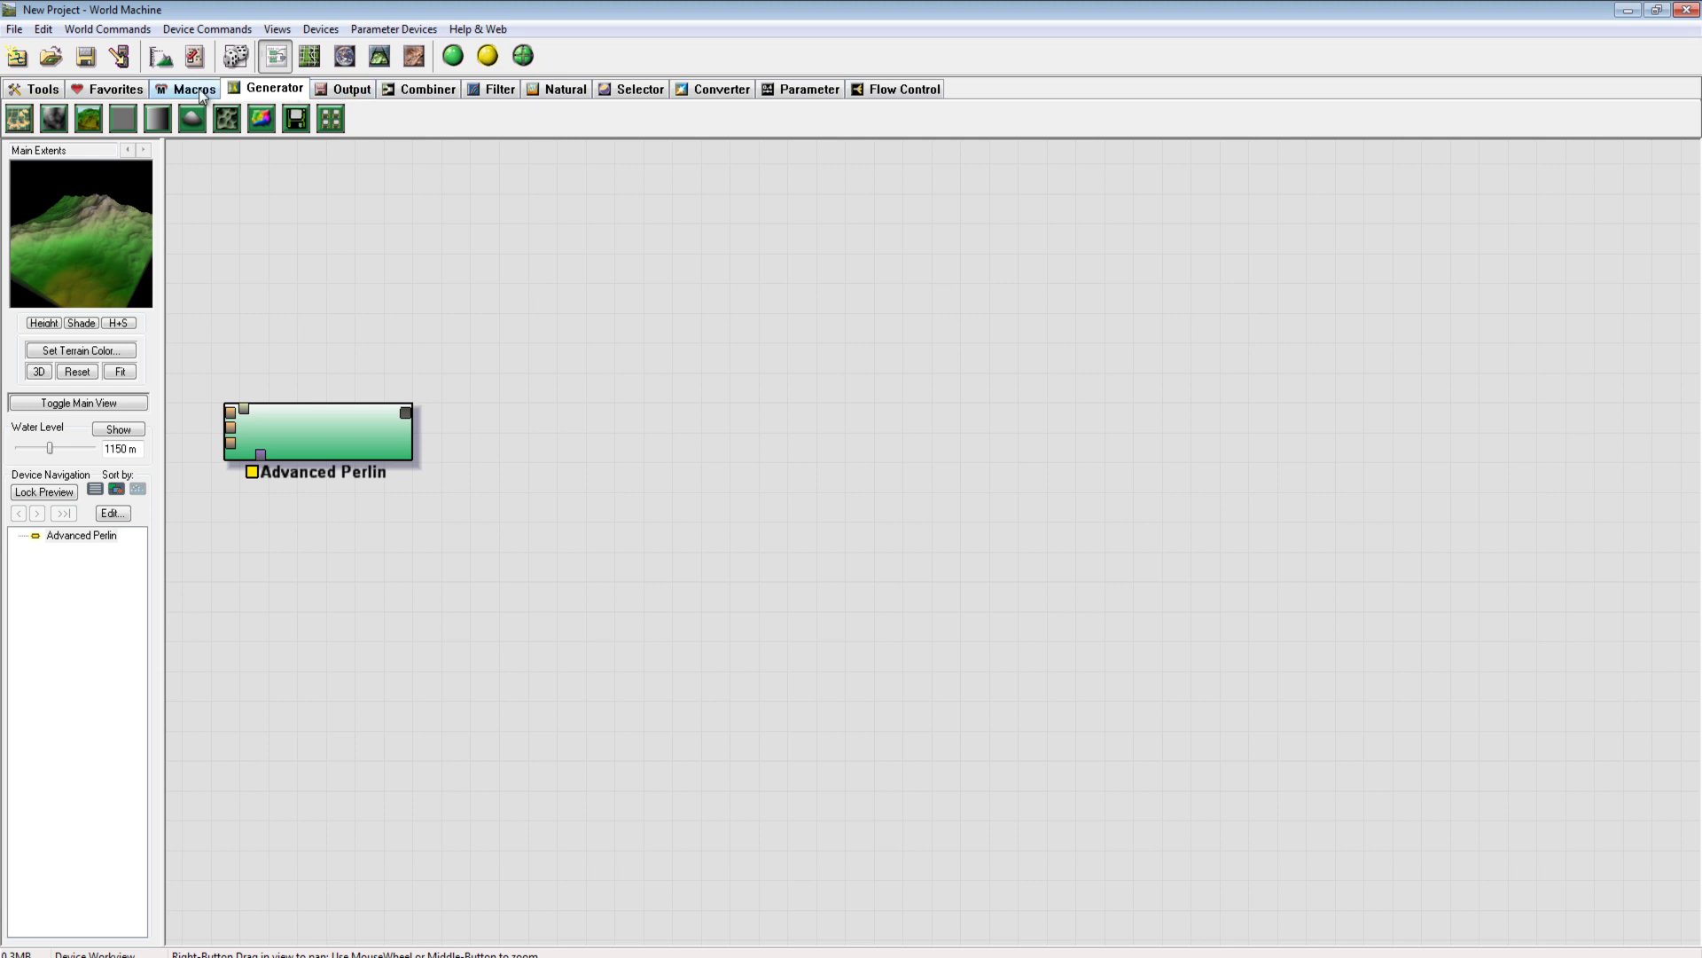
Place one Erosion device beside the Advanced Perlin device and stop placing further copies
left_click(559, 90)
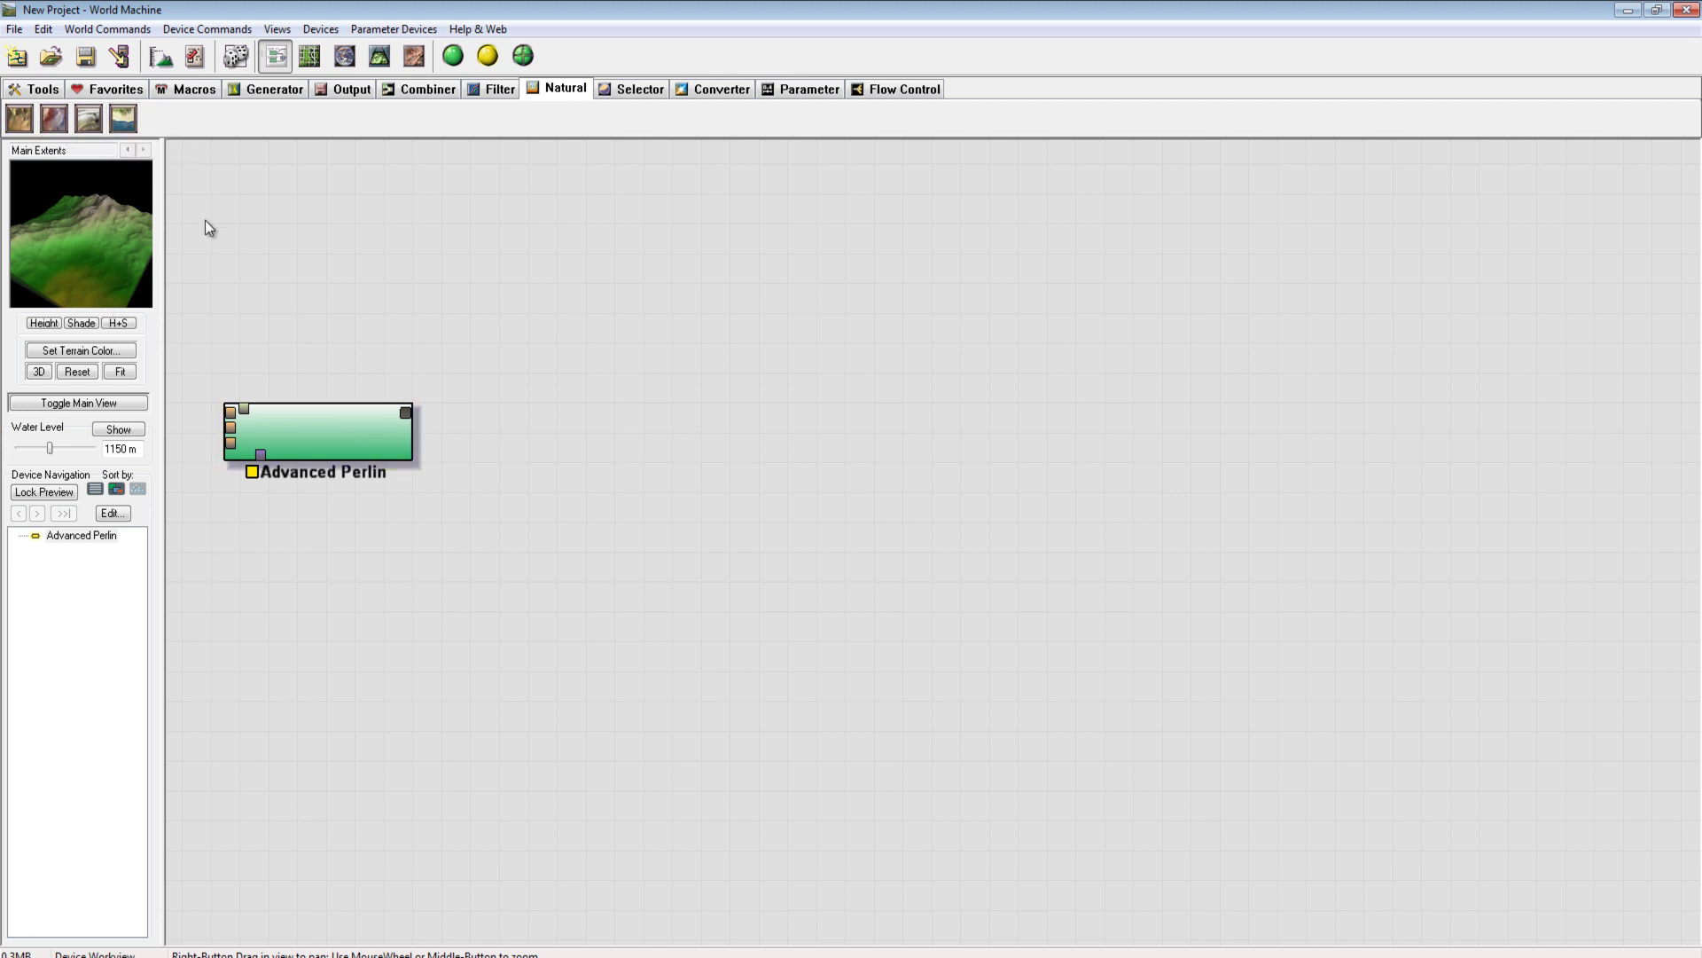
left_click(18, 119)
left_click(606, 434)
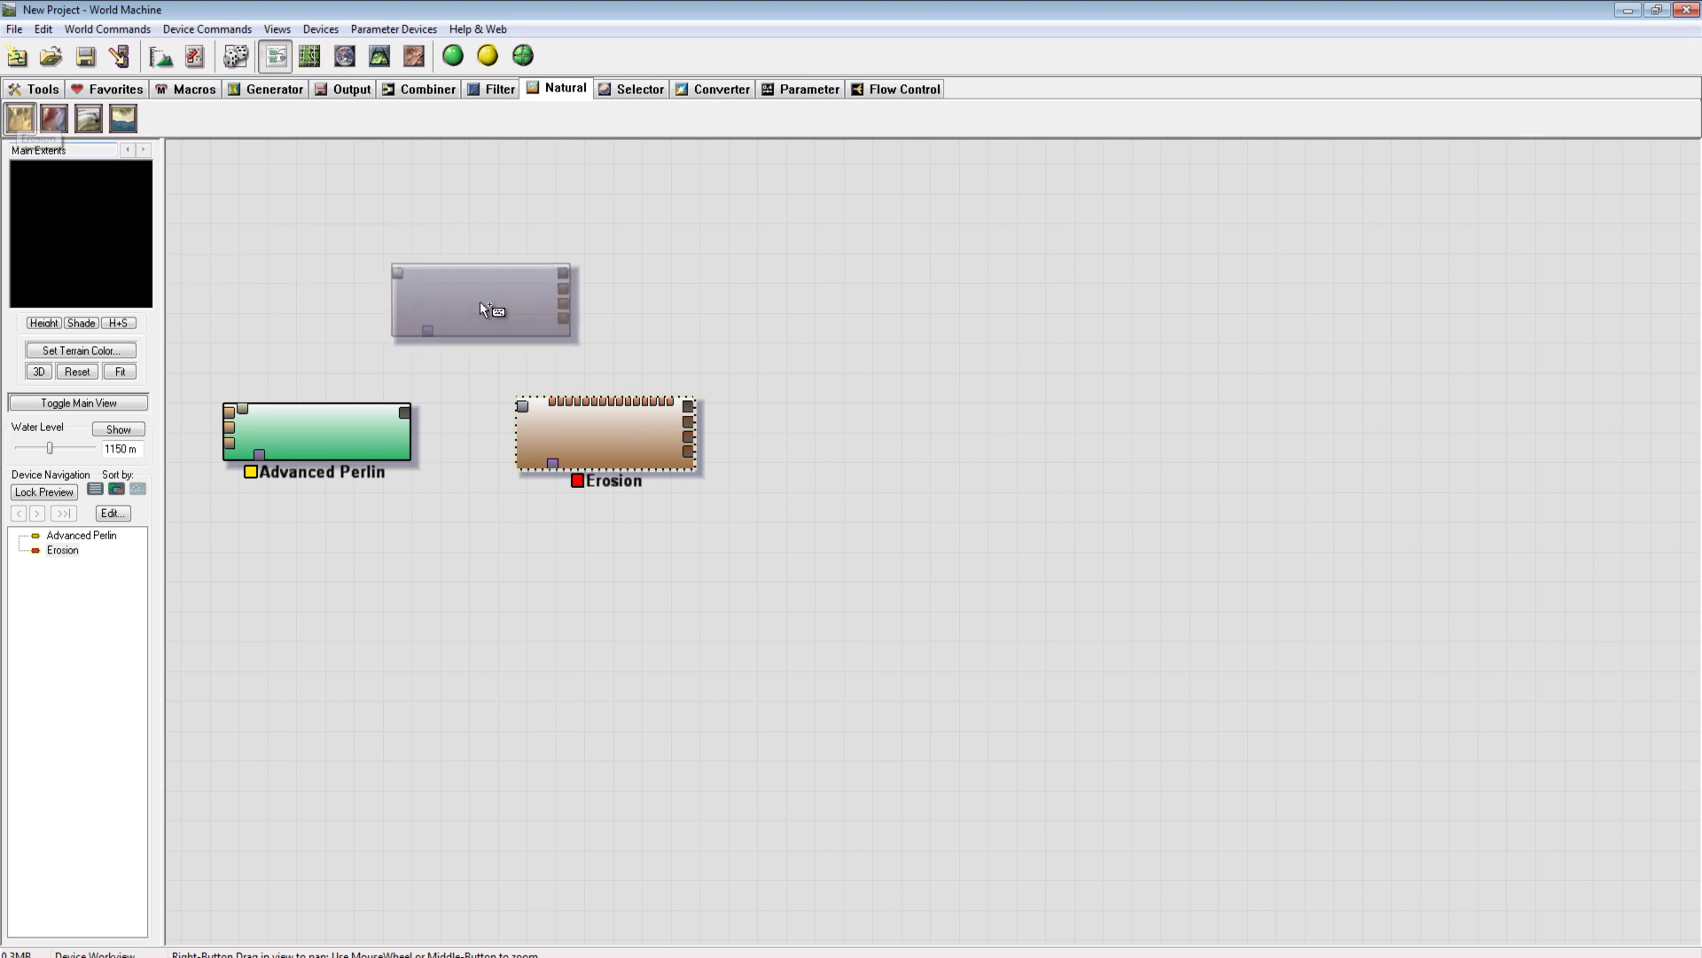
right_click(560, 312)
Place three extra Erosion devices in the workview and end the repeated placement
left_click(20, 118)
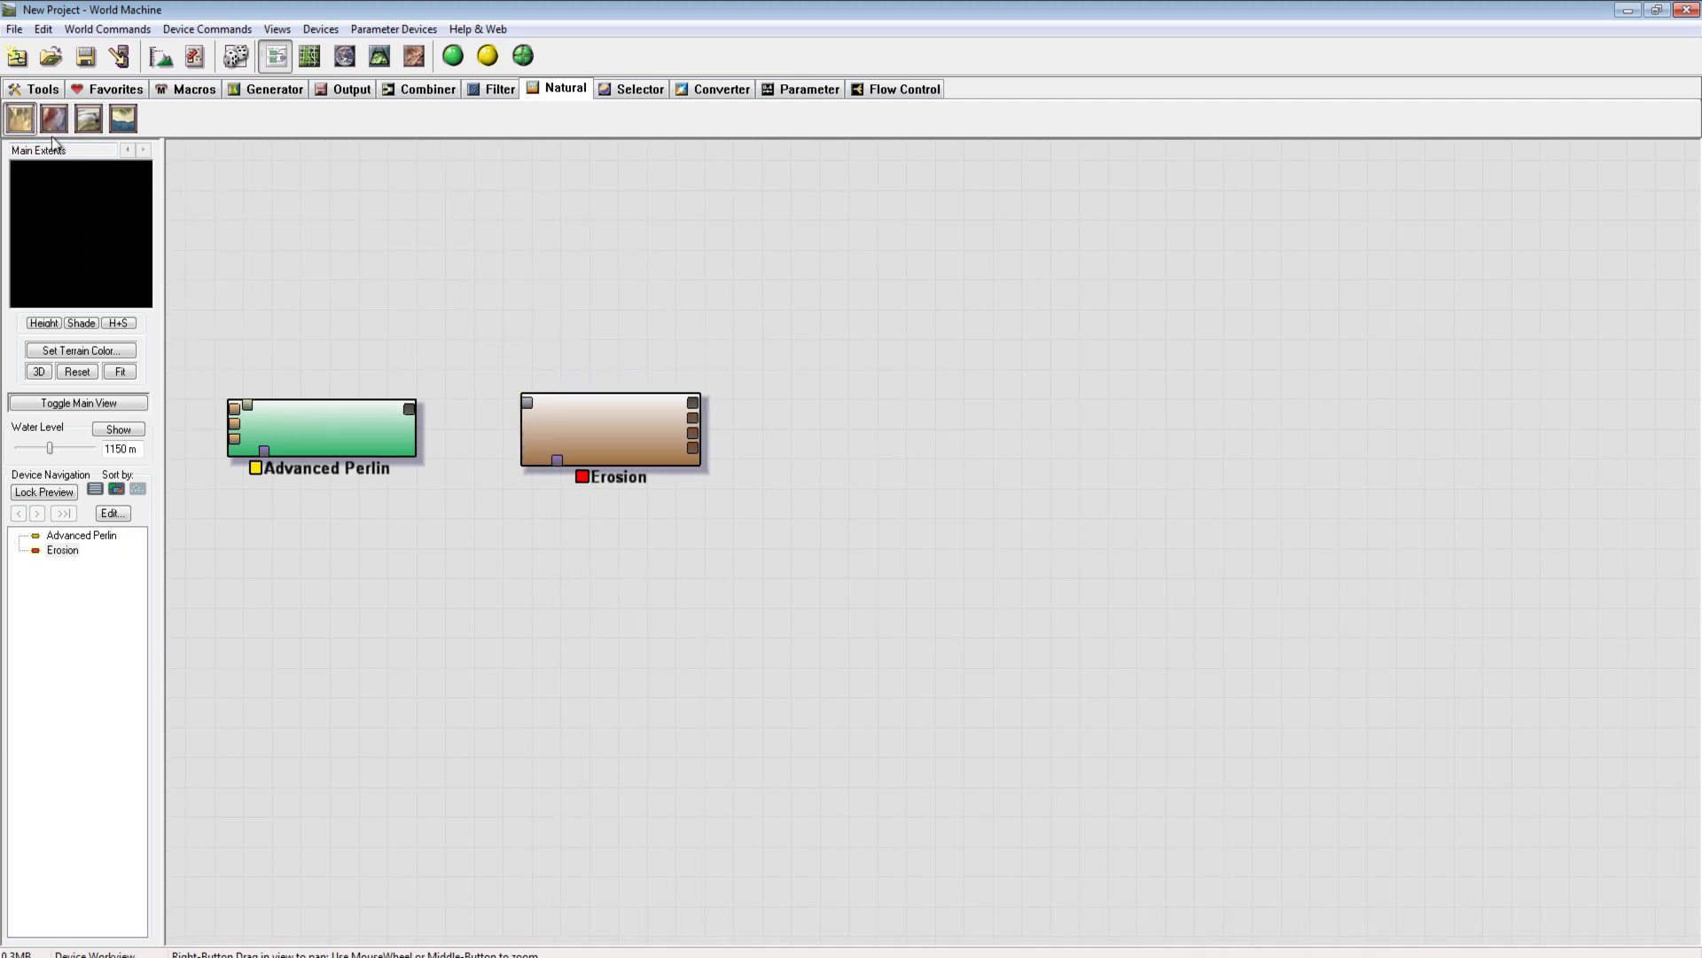
left_click(1126, 428)
left_click(961, 635)
left_click(718, 700)
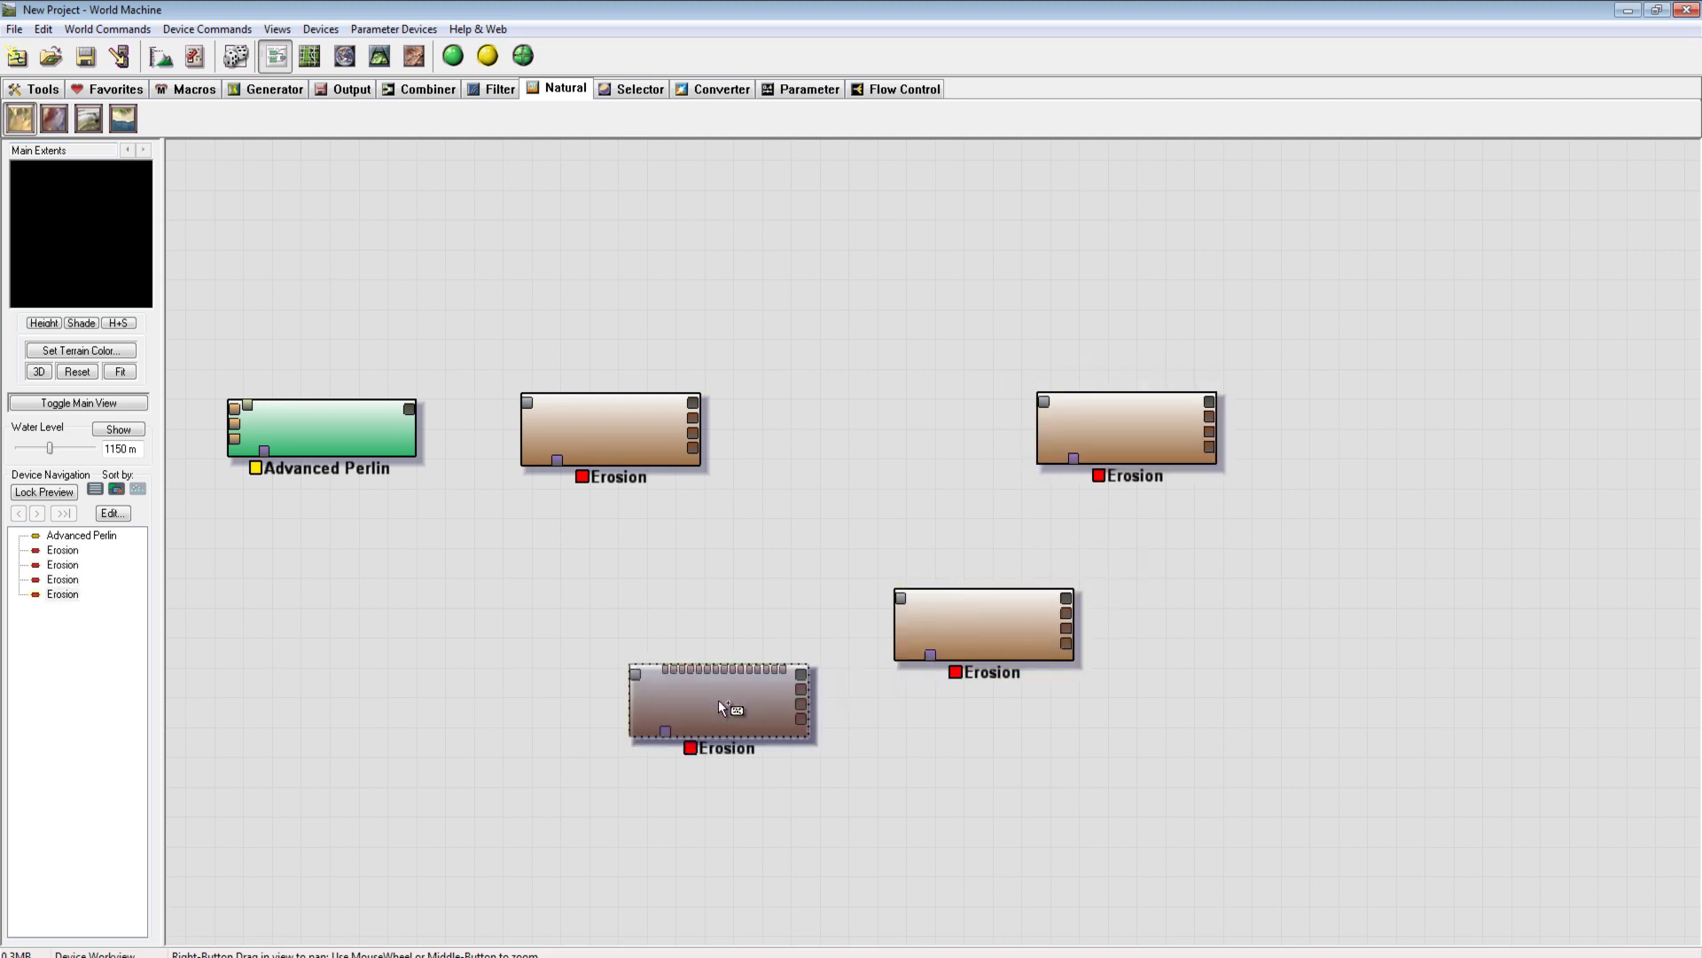
right_click(758, 681)
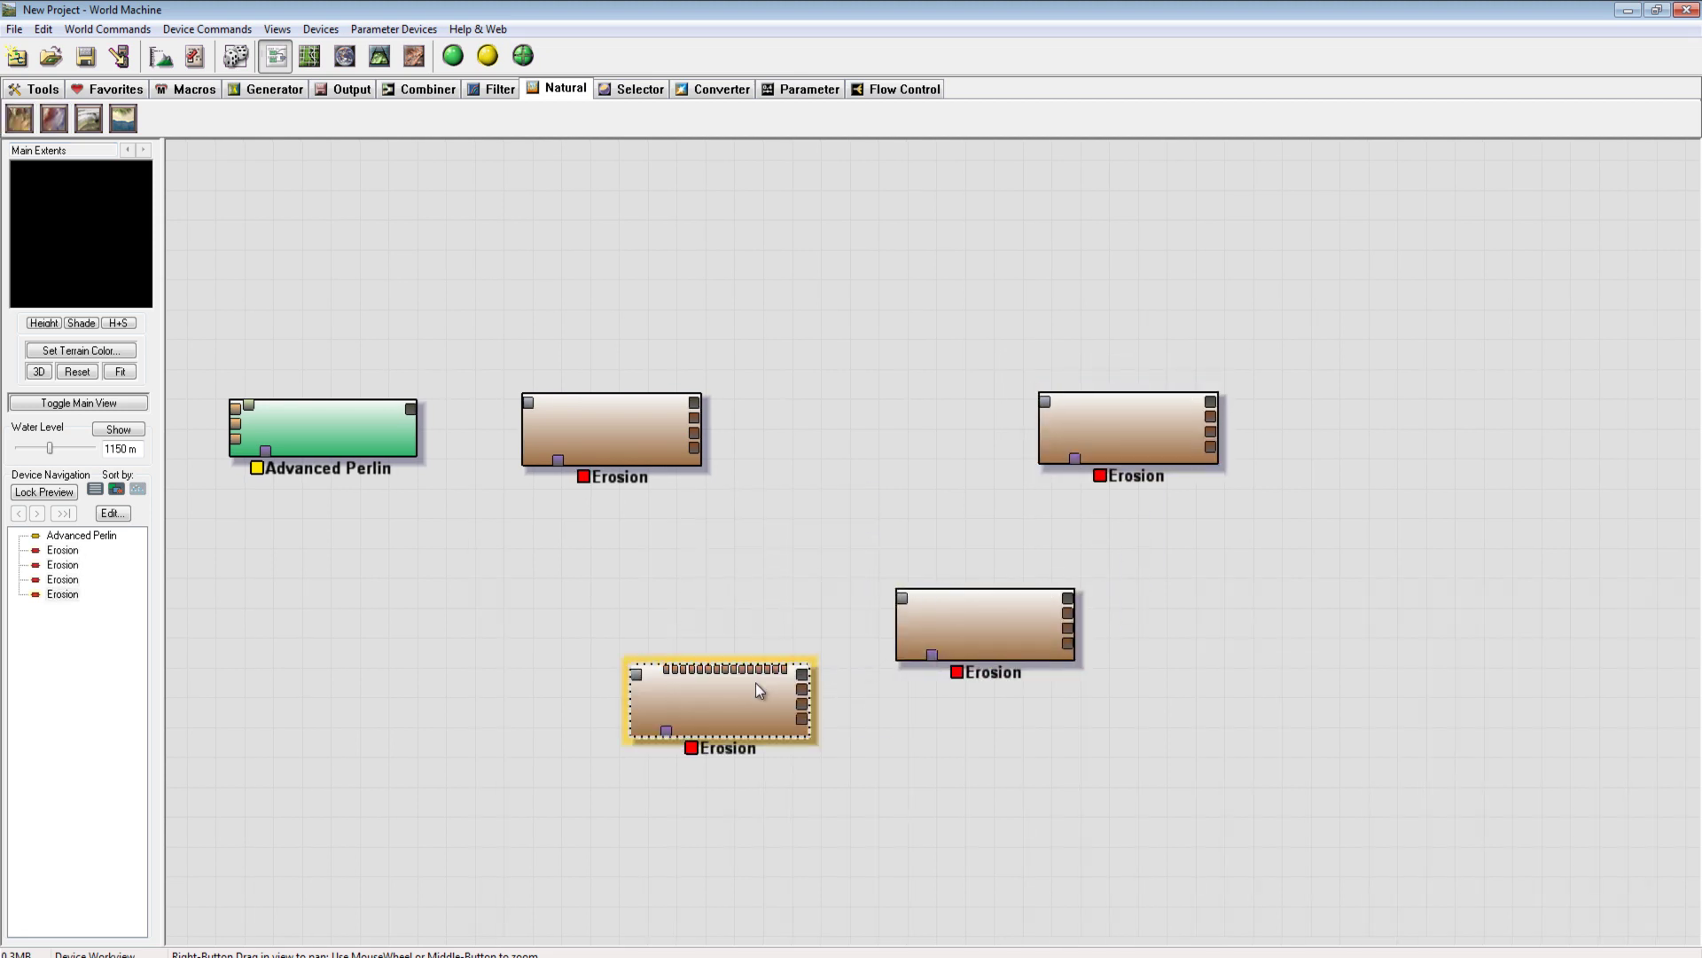
Delete the three extra Erosion devices, leaving only the one beside the Advanced Perlin device
key("Delete")
left_click(927, 539)
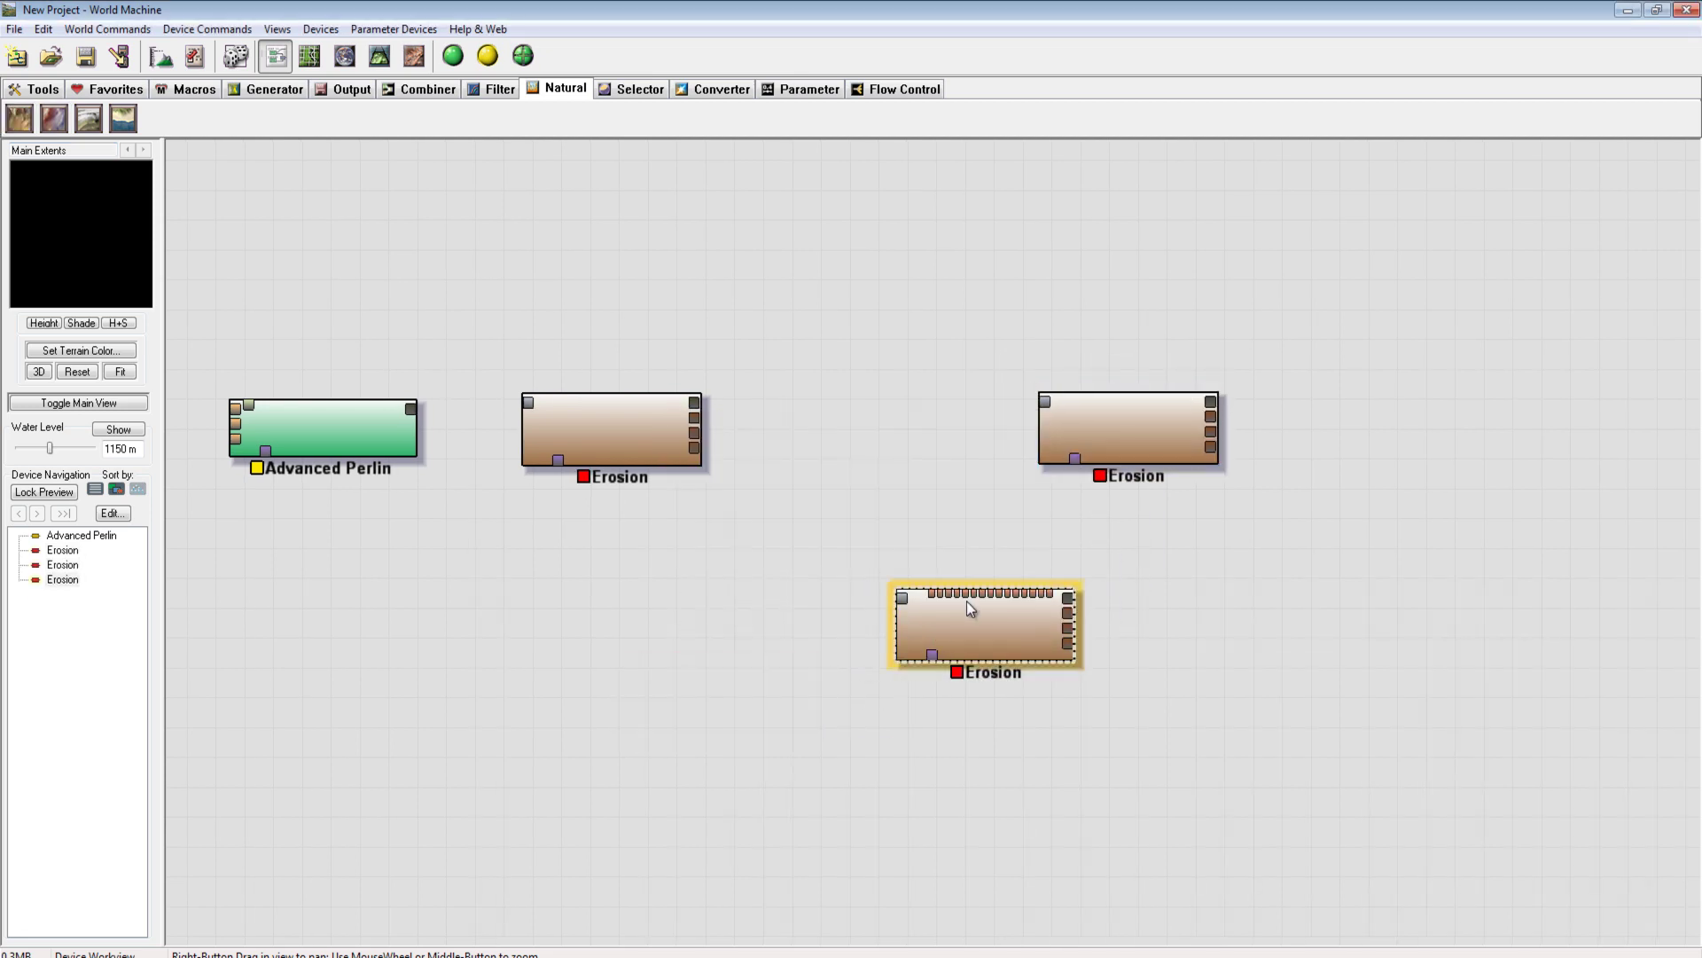
key("Delete")
left_click(933, 534)
left_click(1115, 423)
key("Delete")
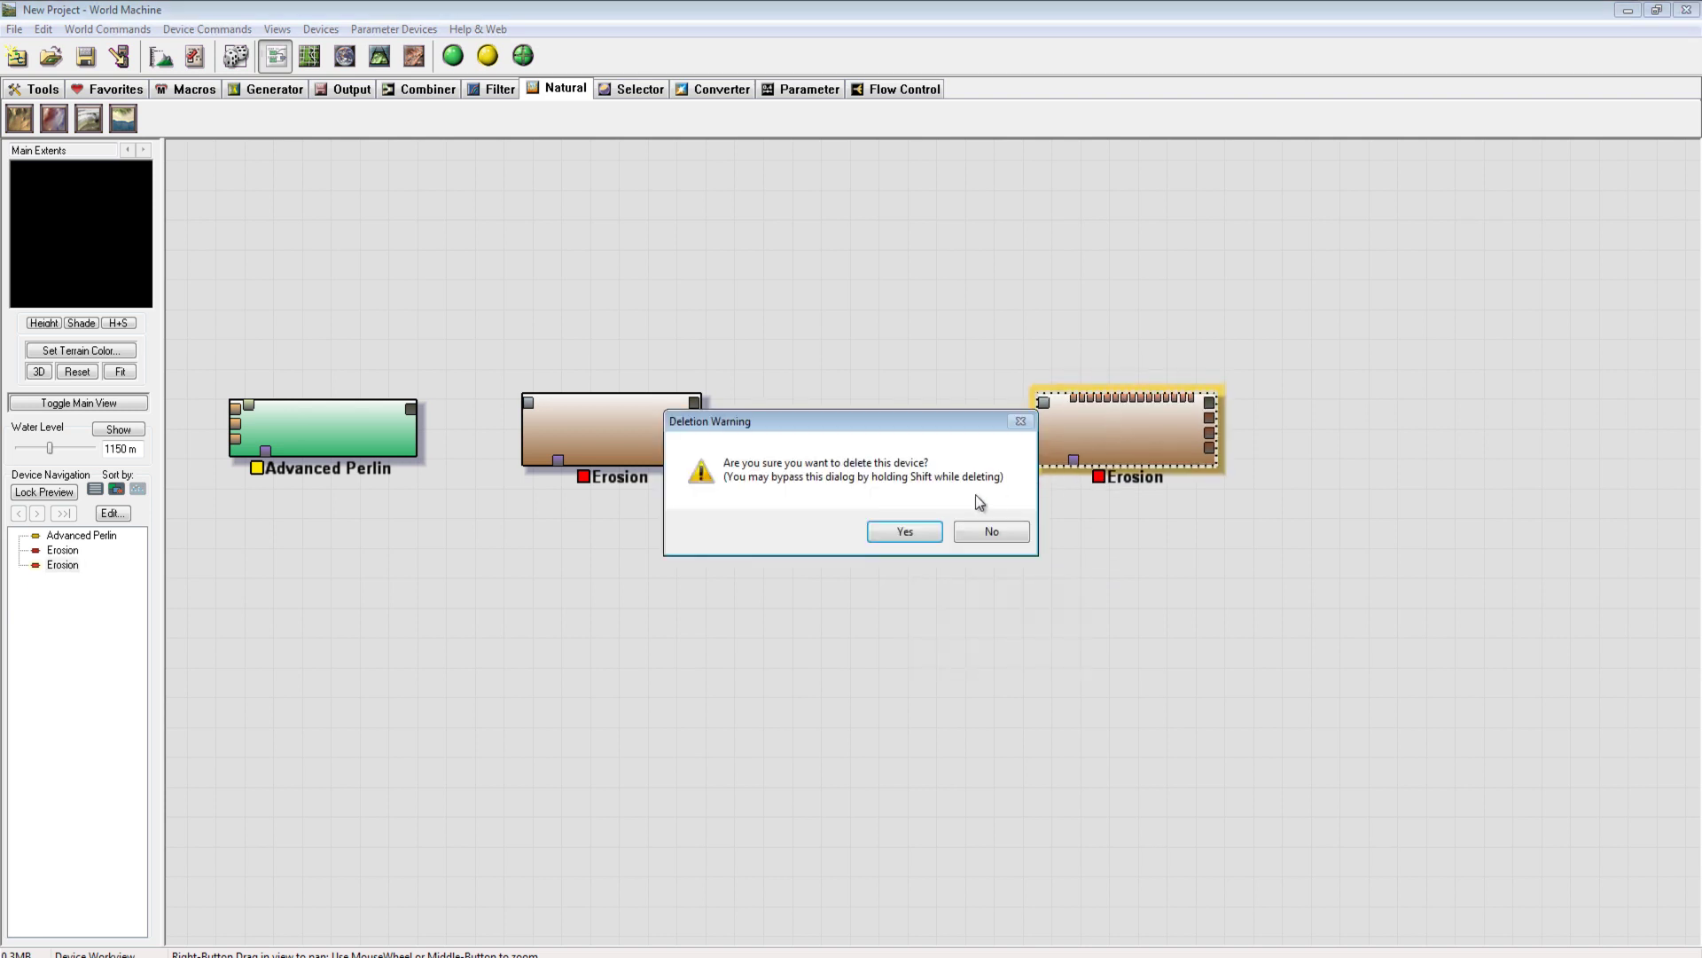
left_click(927, 538)
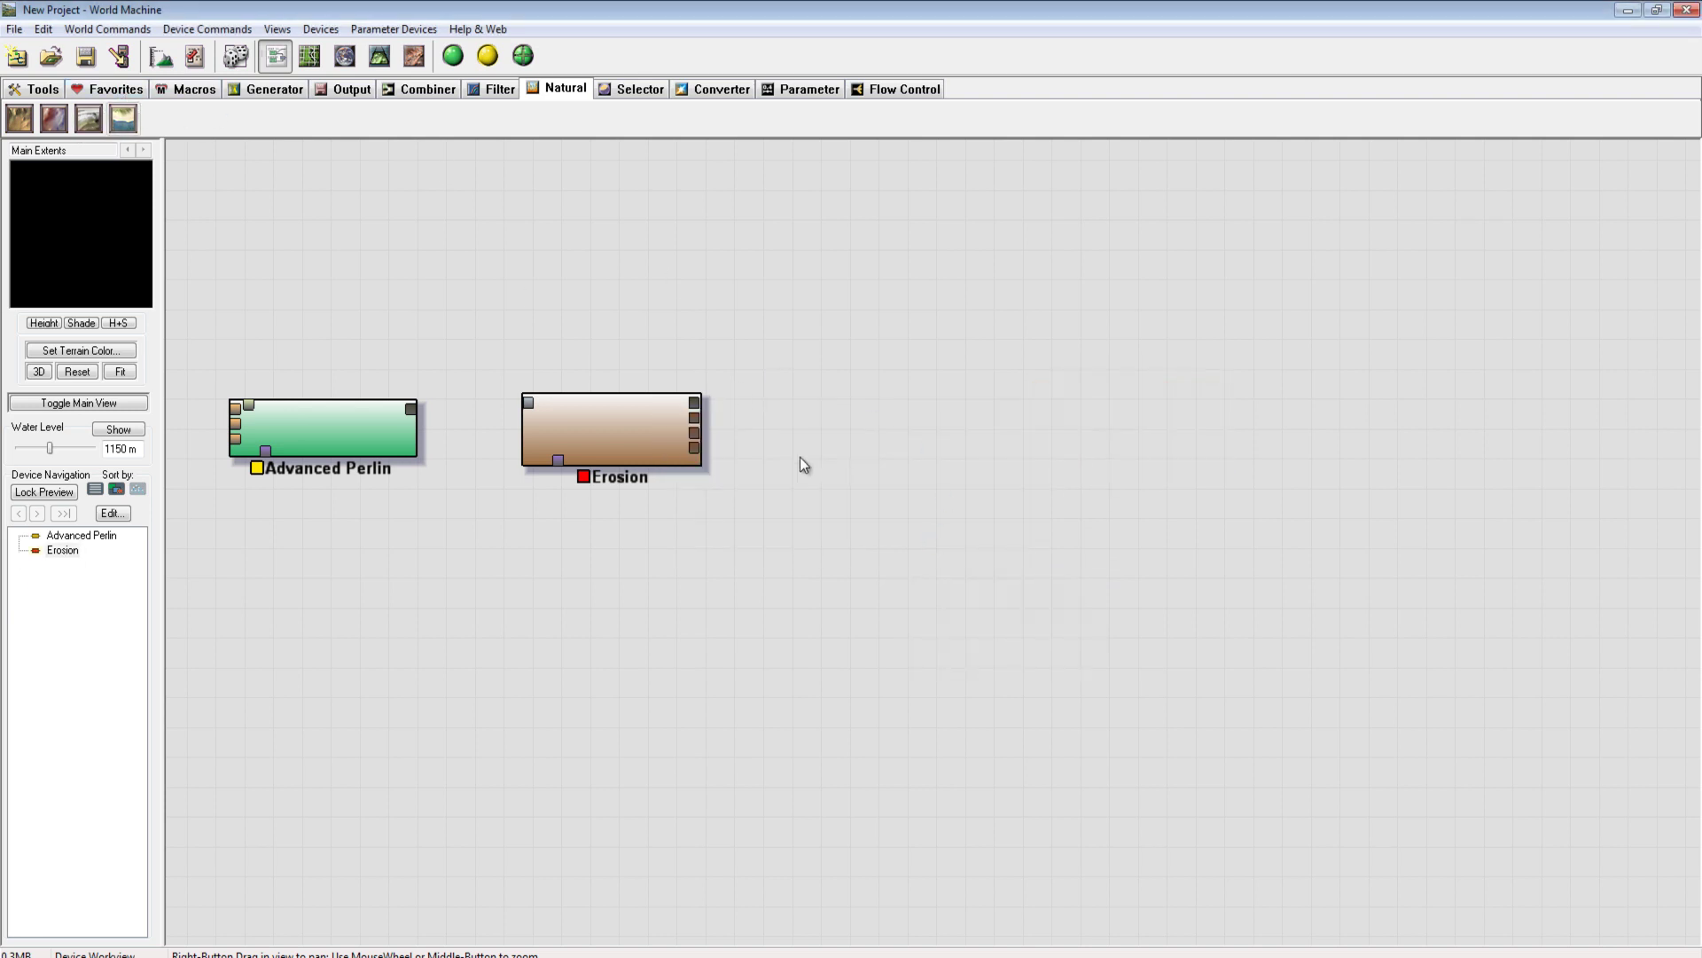
Connect the Advanced Perlin primary output to the Erosion device's input and arrange both devices with space between them
right_click_drag(905, 602, 909, 601)
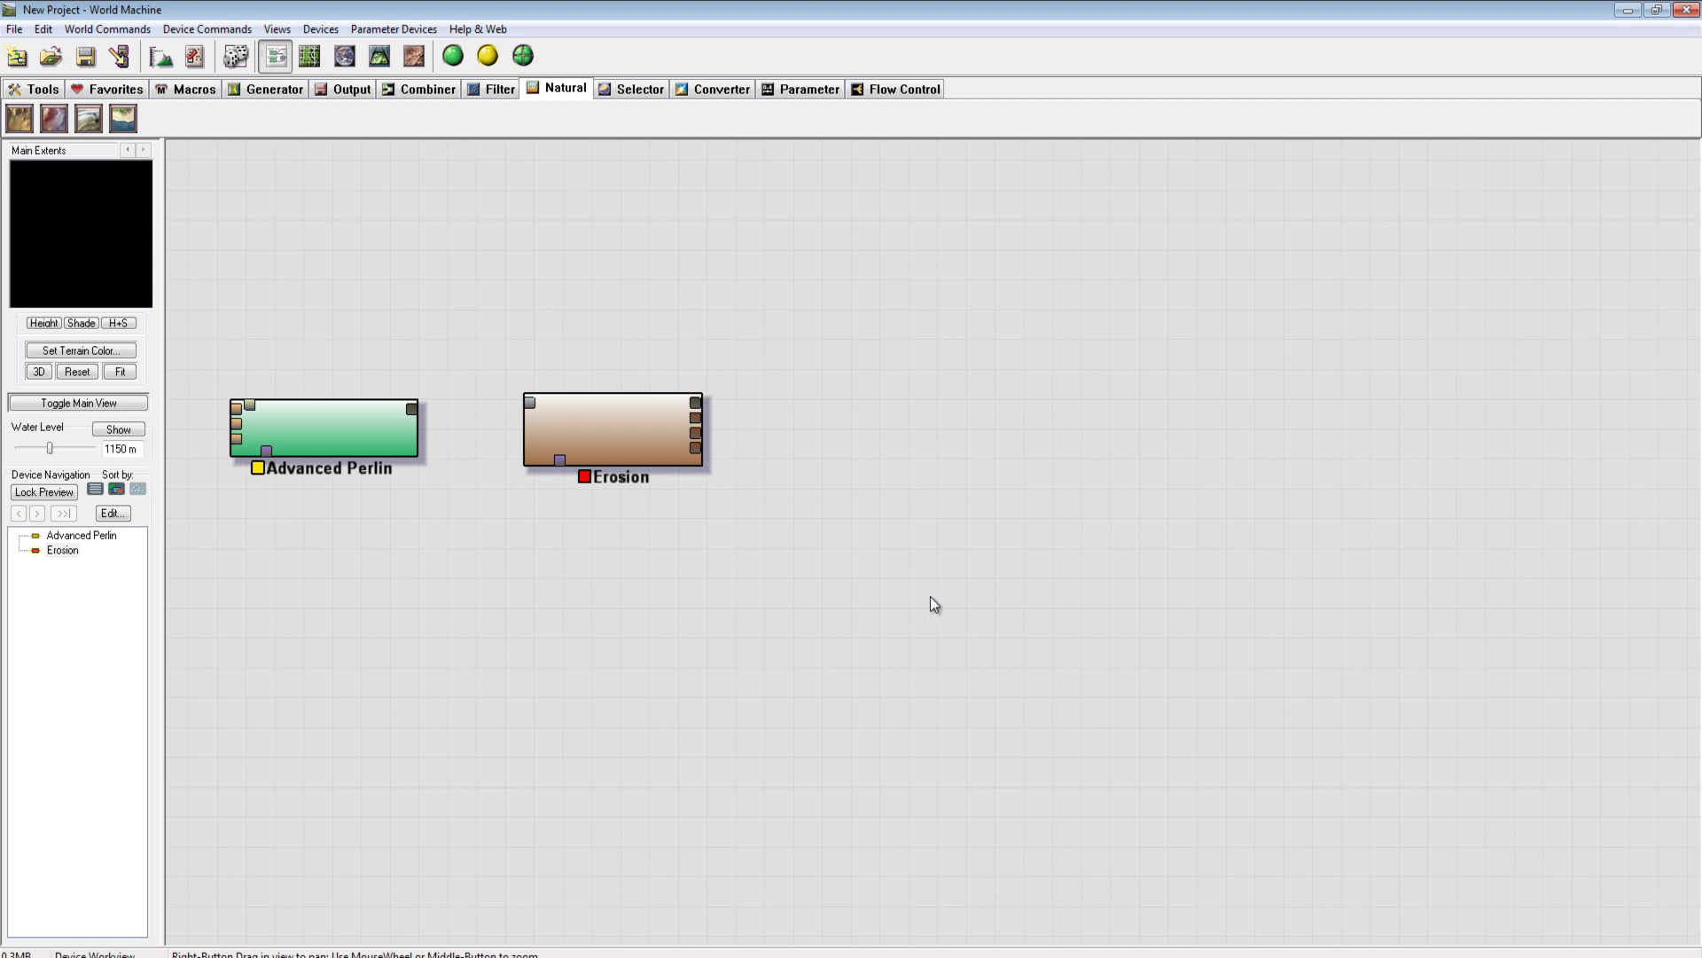
right_click_drag(785, 564, 737, 635)
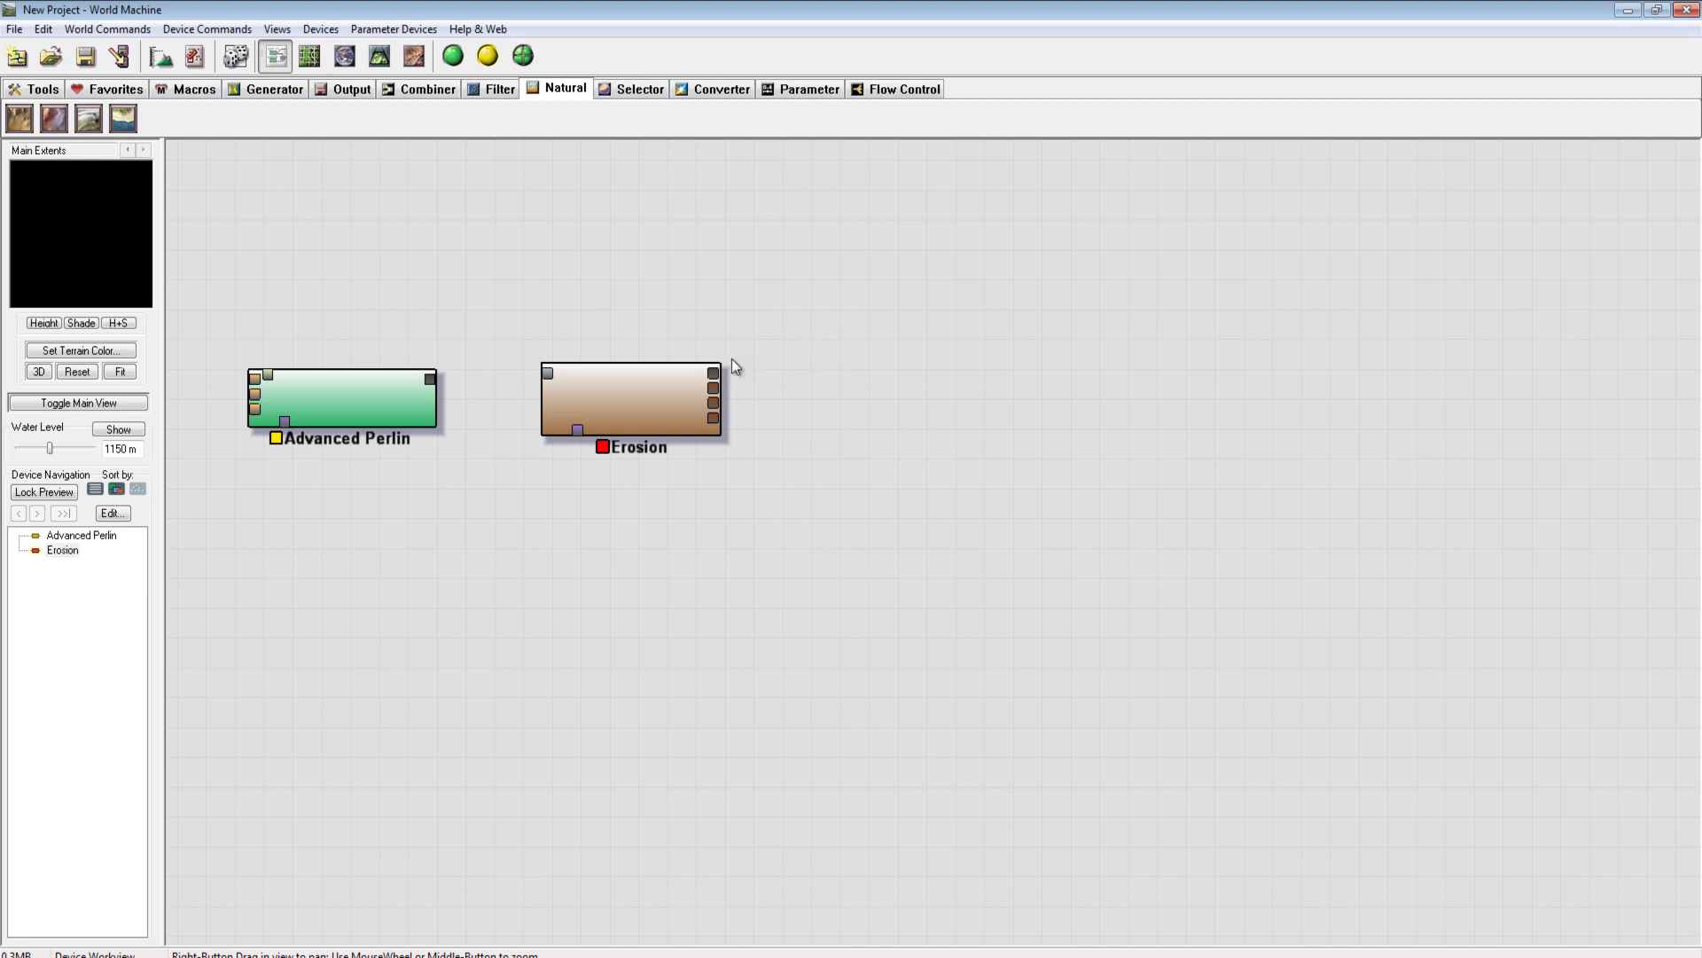
left_click(664, 417)
mouse_move(588, 403)
left_mouse_down()
mouse_move(656, 396)
mouse_move(600, 428)
mouse_move(630, 399)
mouse_move(589, 397)
left_mouse_up()
left_click(298, 397)
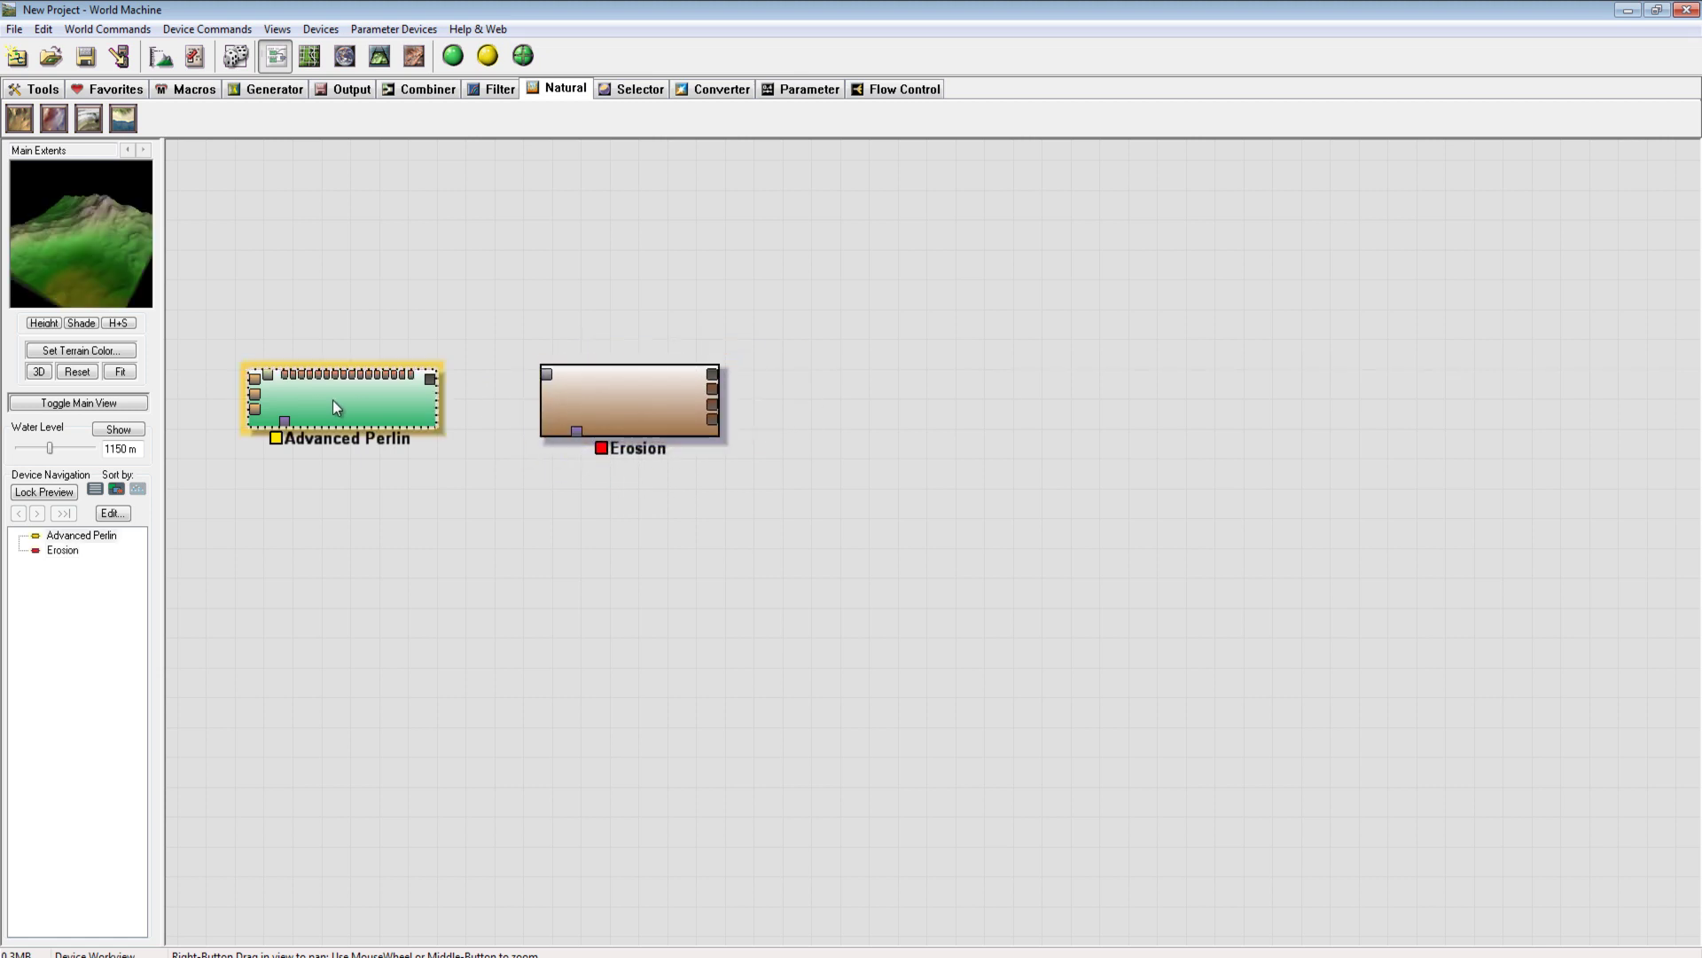
mouse_move(333, 401)
left_mouse_down()
mouse_move(344, 419)
mouse_move(327, 406)
left_mouse_up()
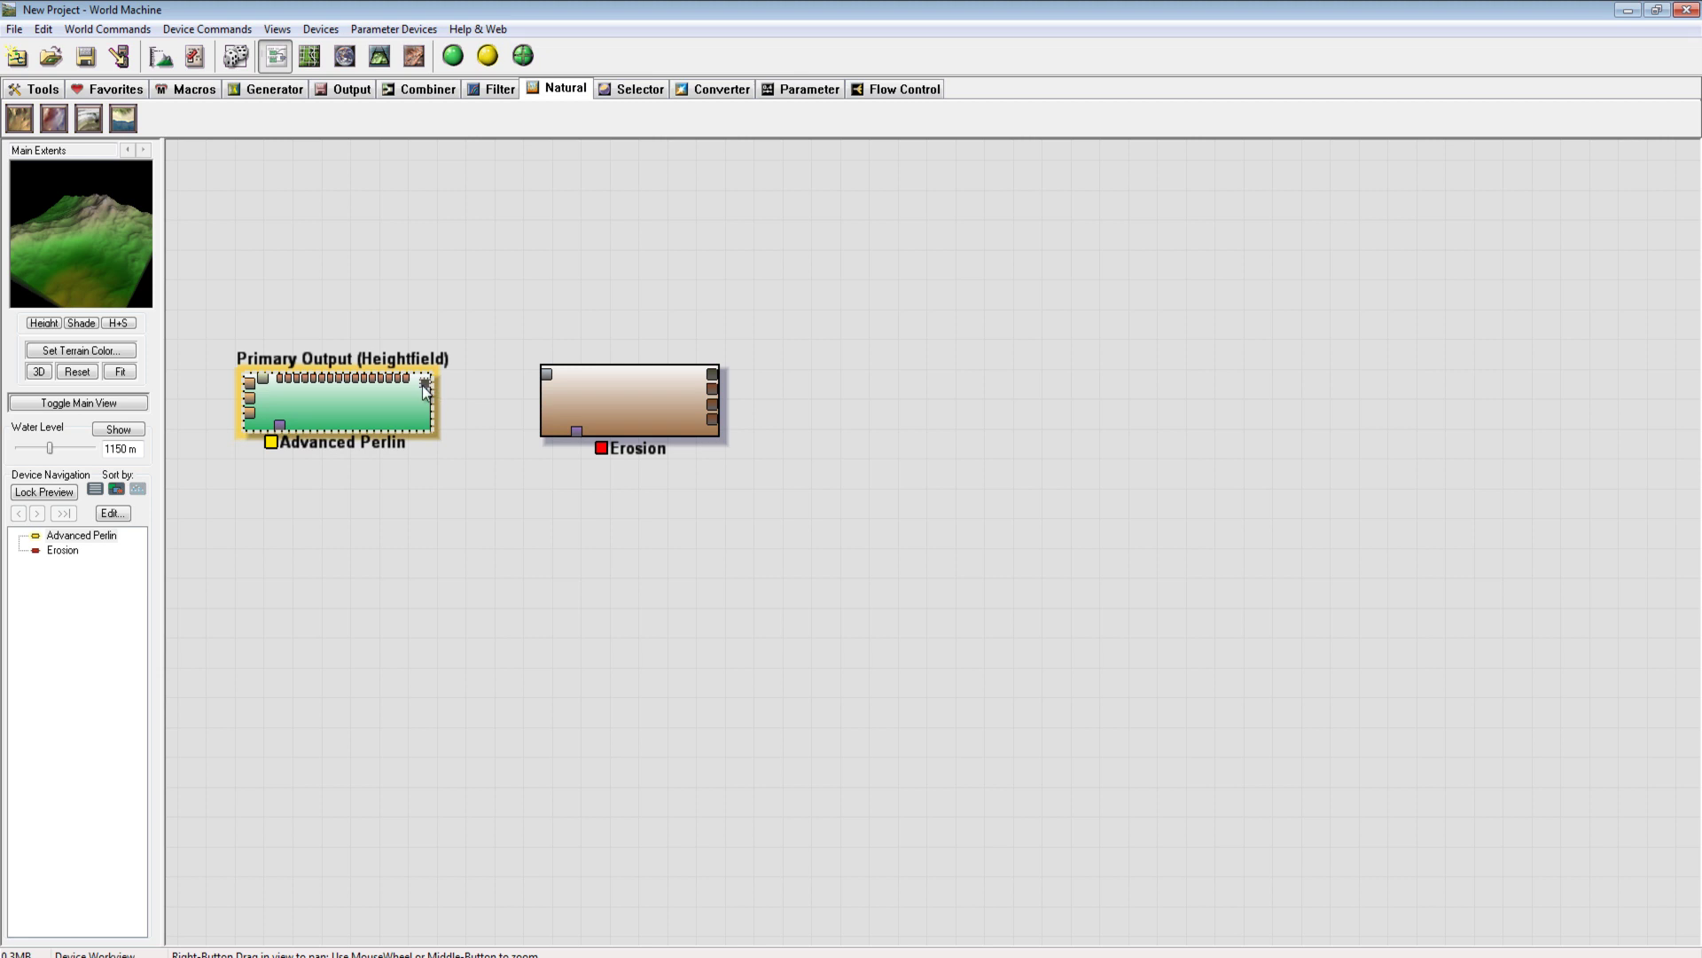
left_click_drag(426, 390, 403, 386)
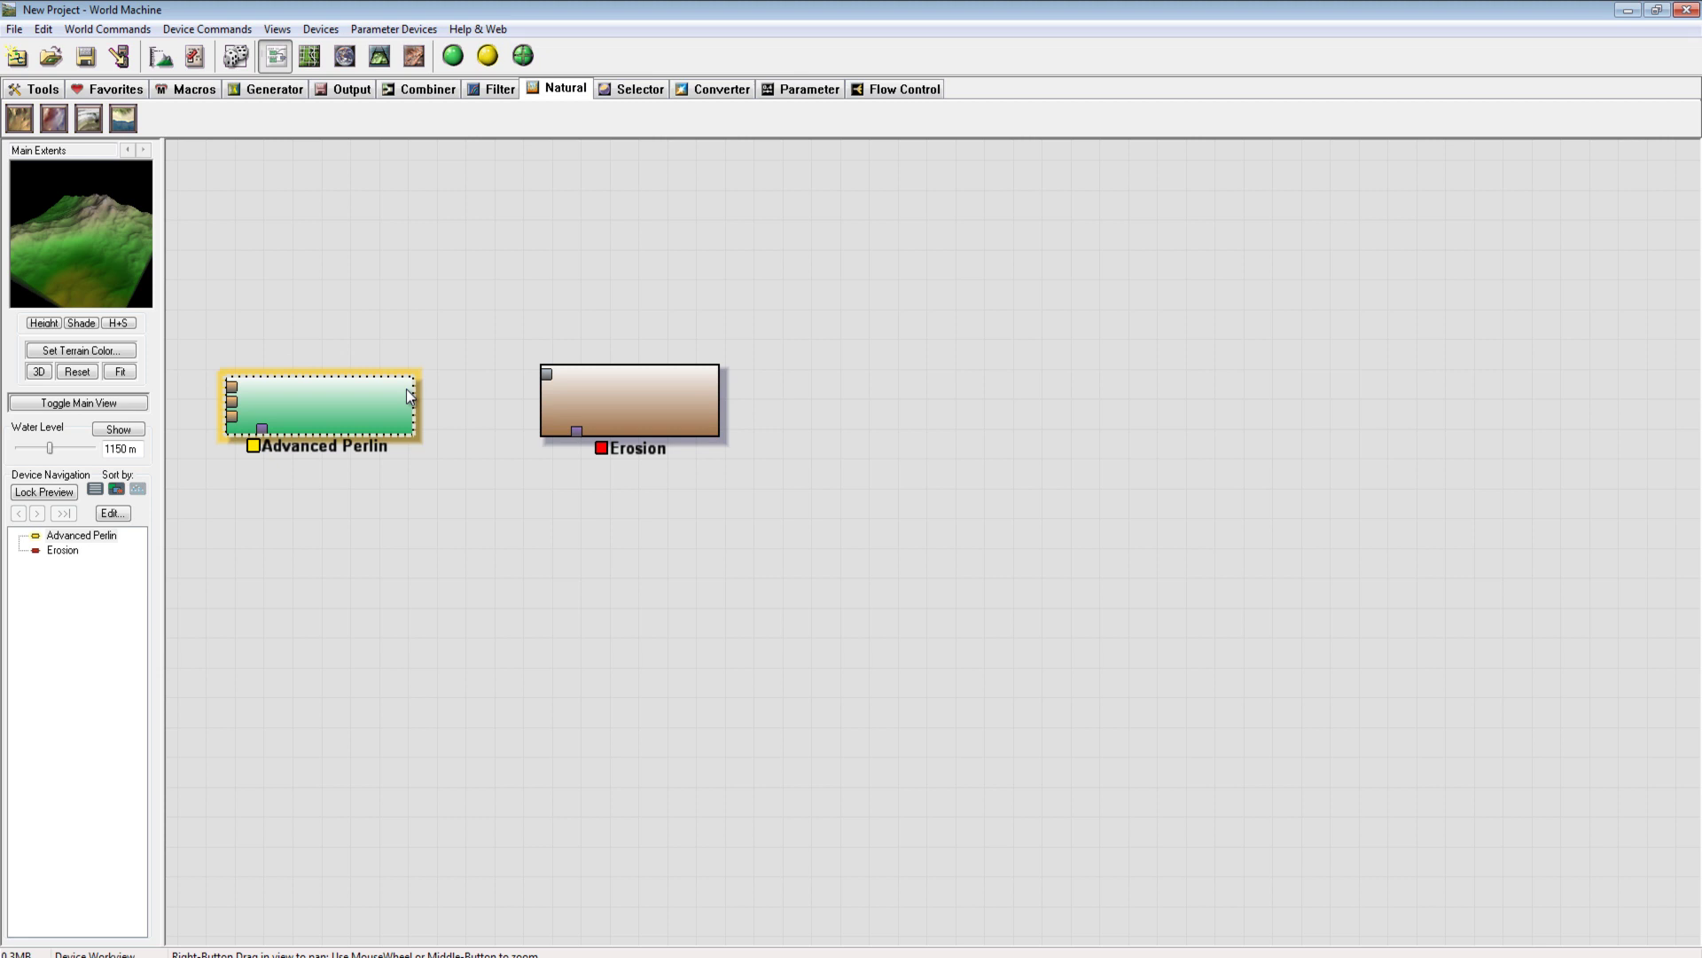
left_click_drag(410, 394, 779, 385)
left_click_drag(340, 404, 429, 384)
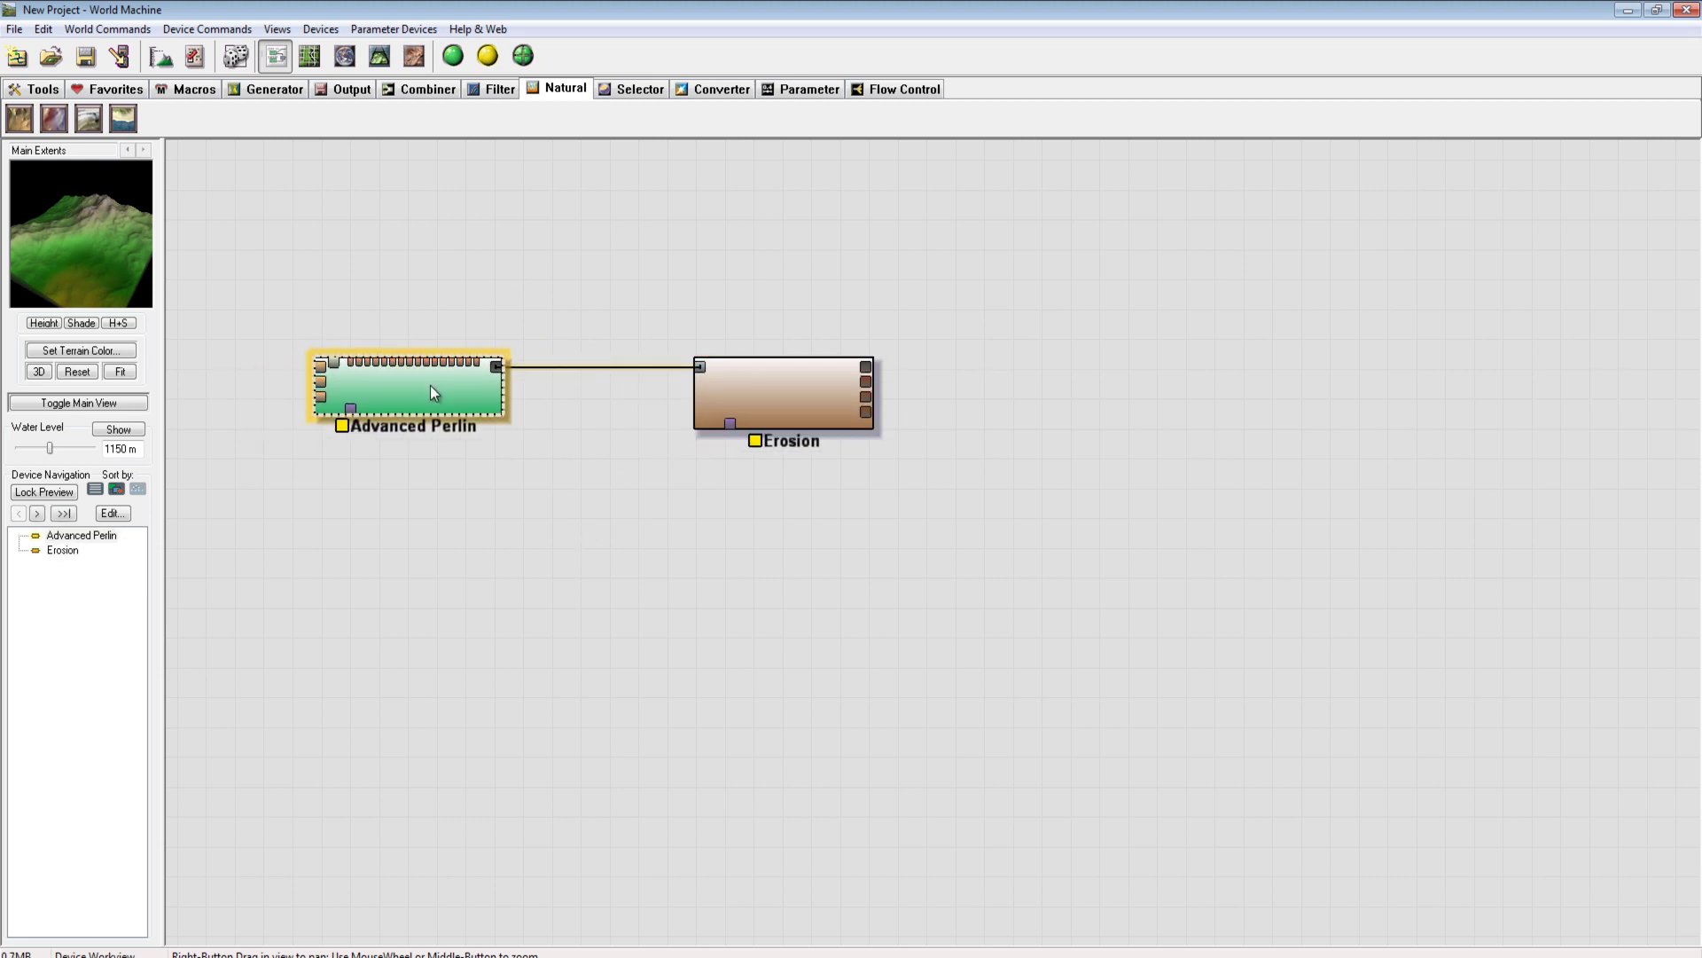
Select the Advanced Perlin and Erosion devices alternately to compare their terrain previews
left_click(608, 633)
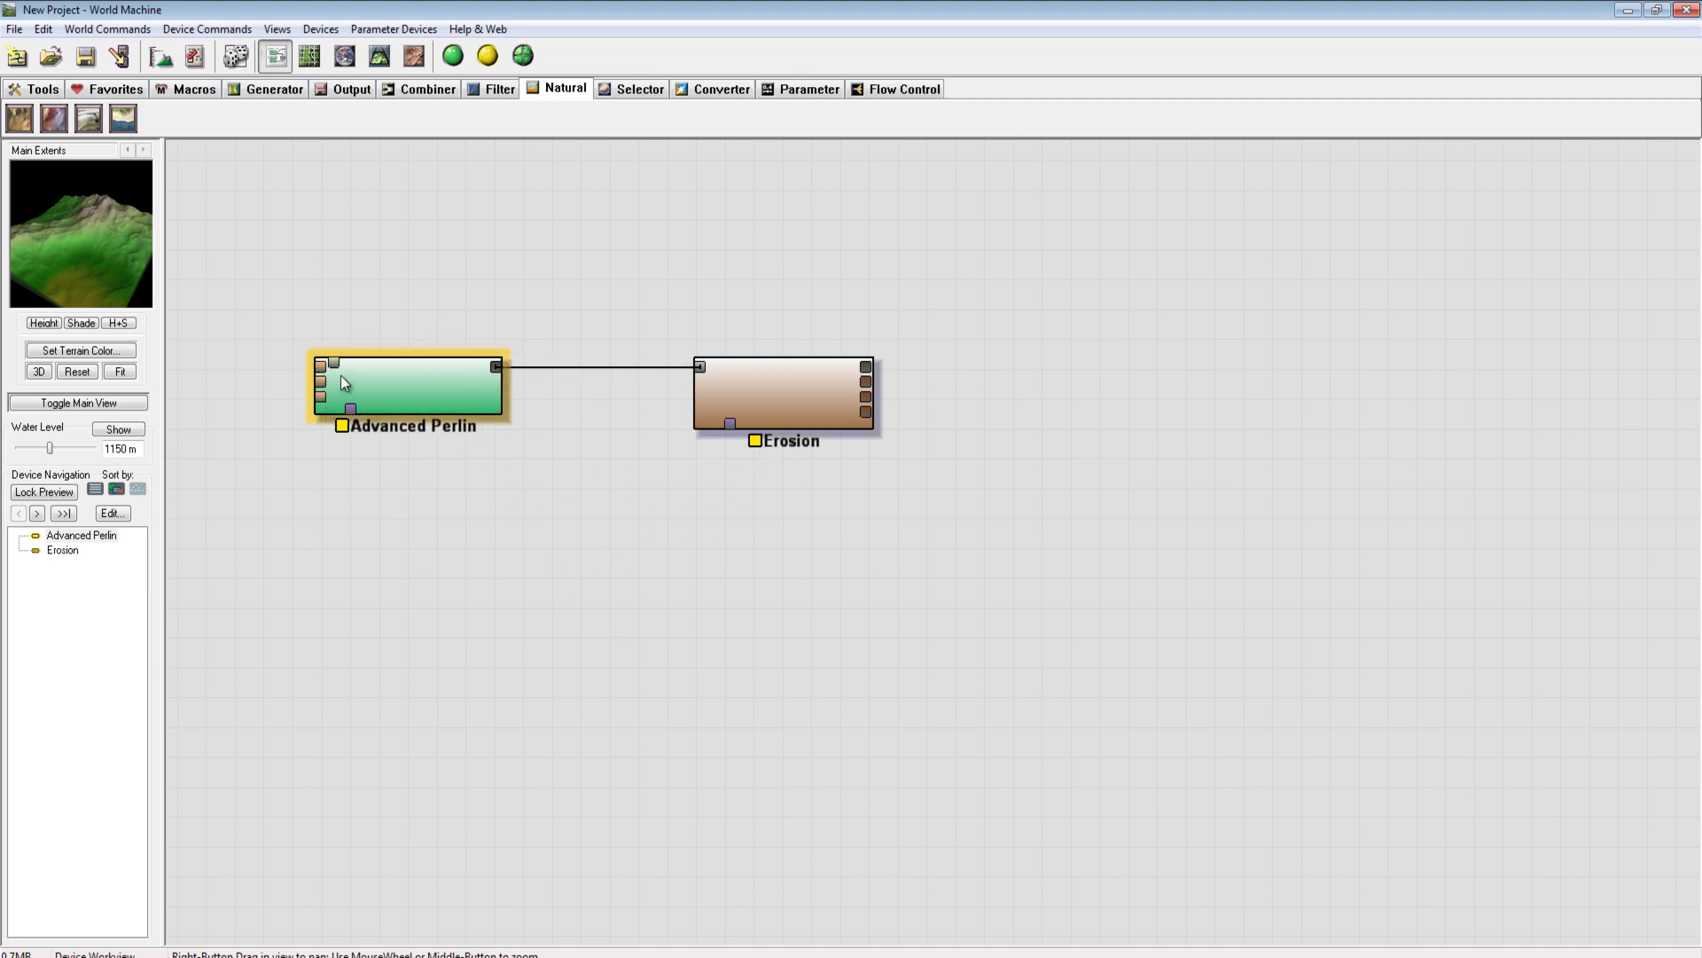
left_click(474, 383)
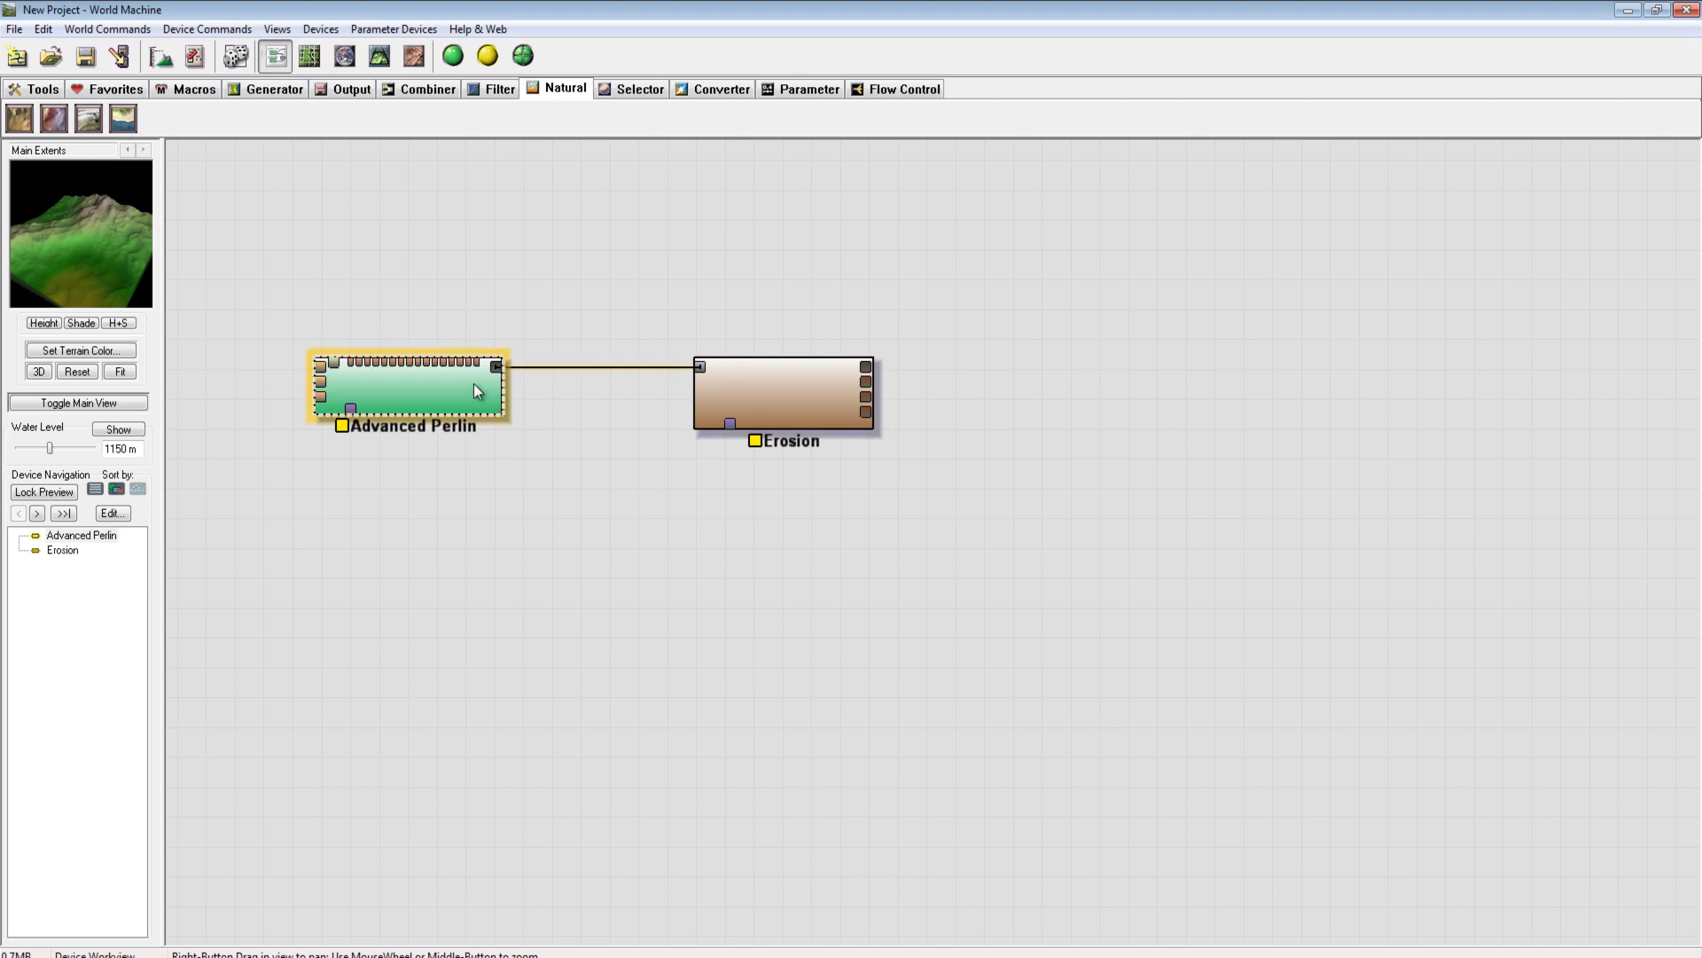
left_click(778, 387)
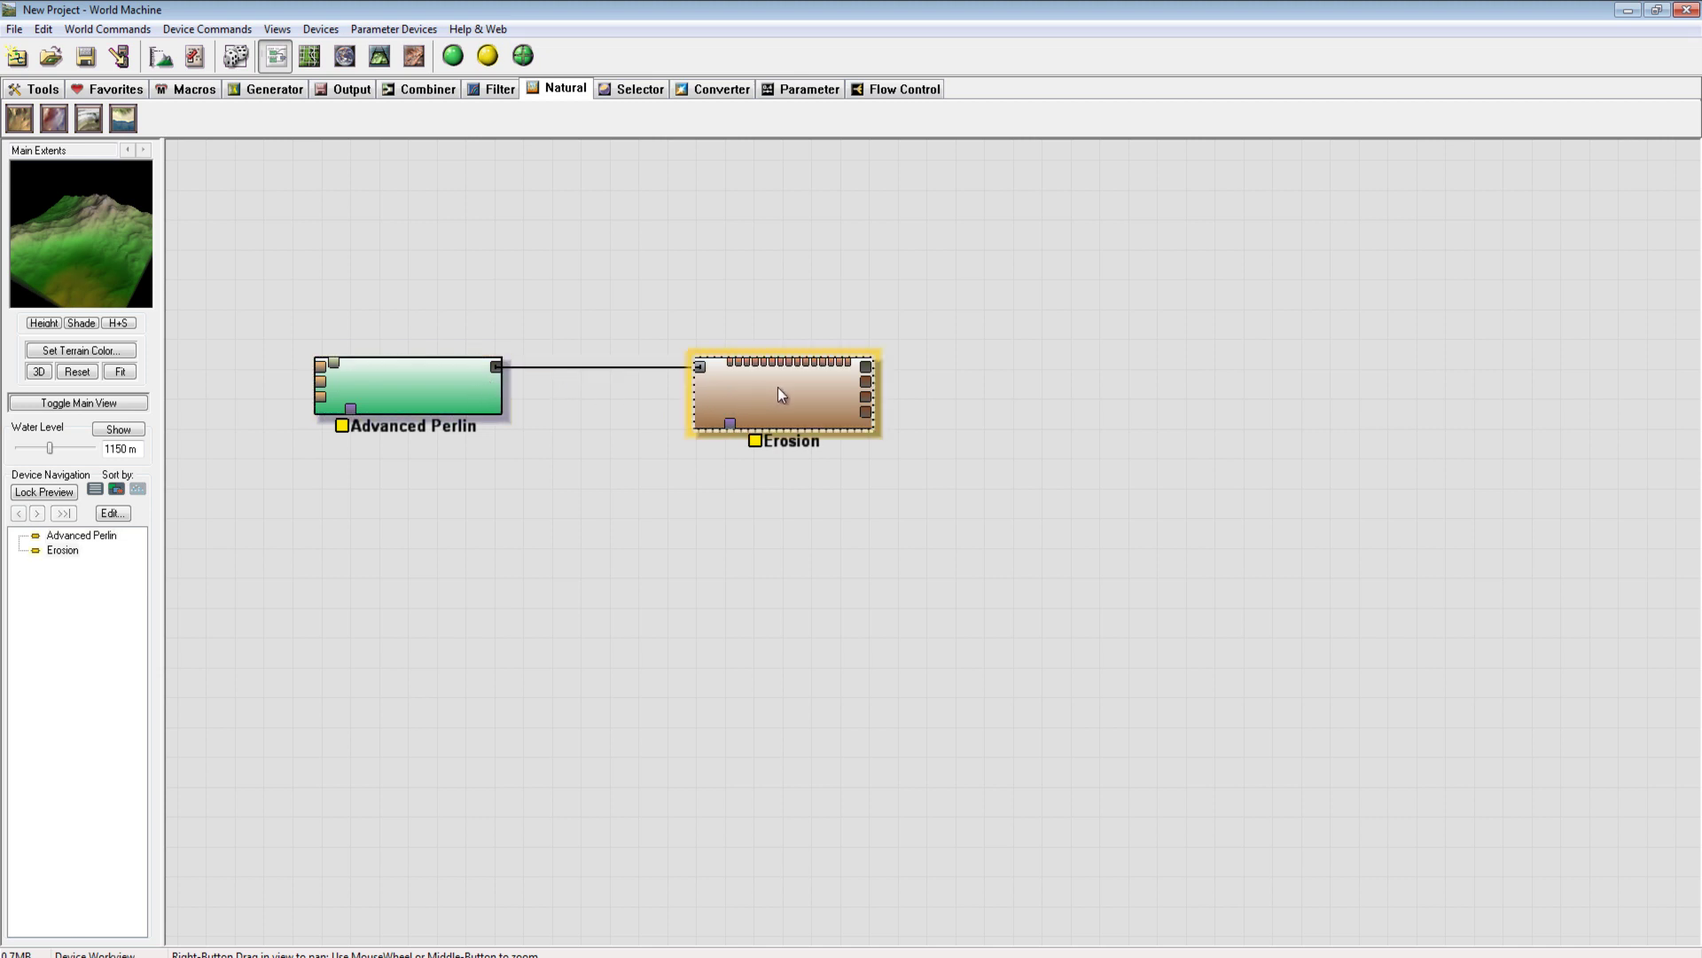
left_click(364, 397)
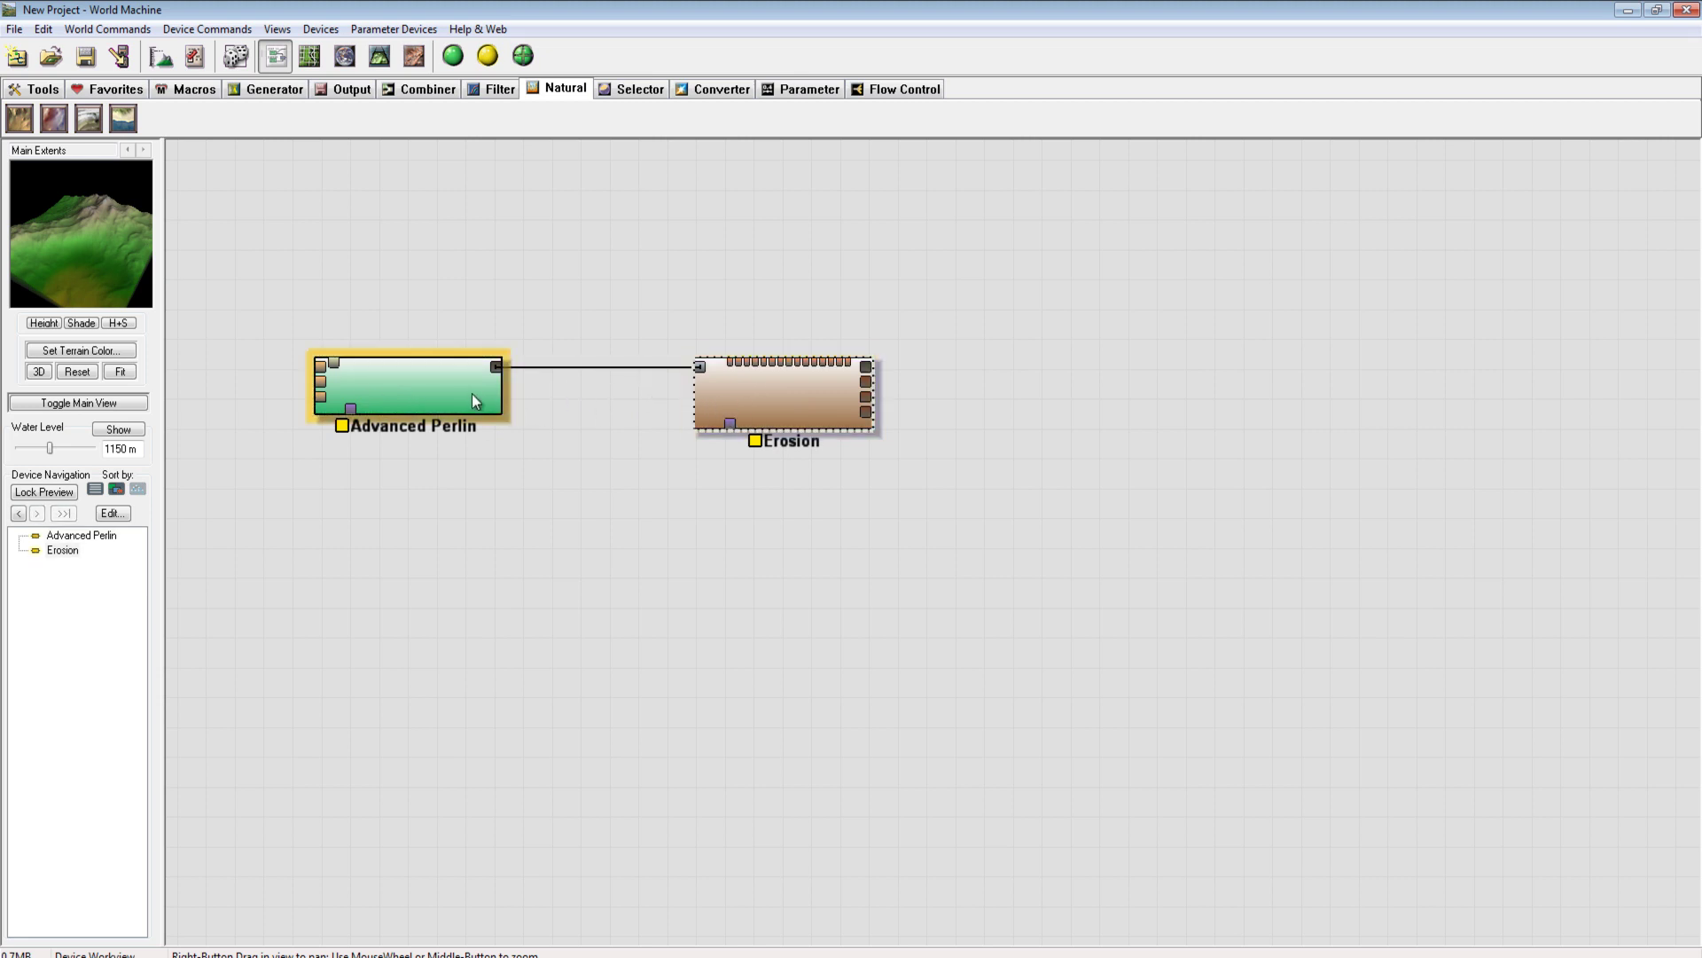
left_click(773, 405)
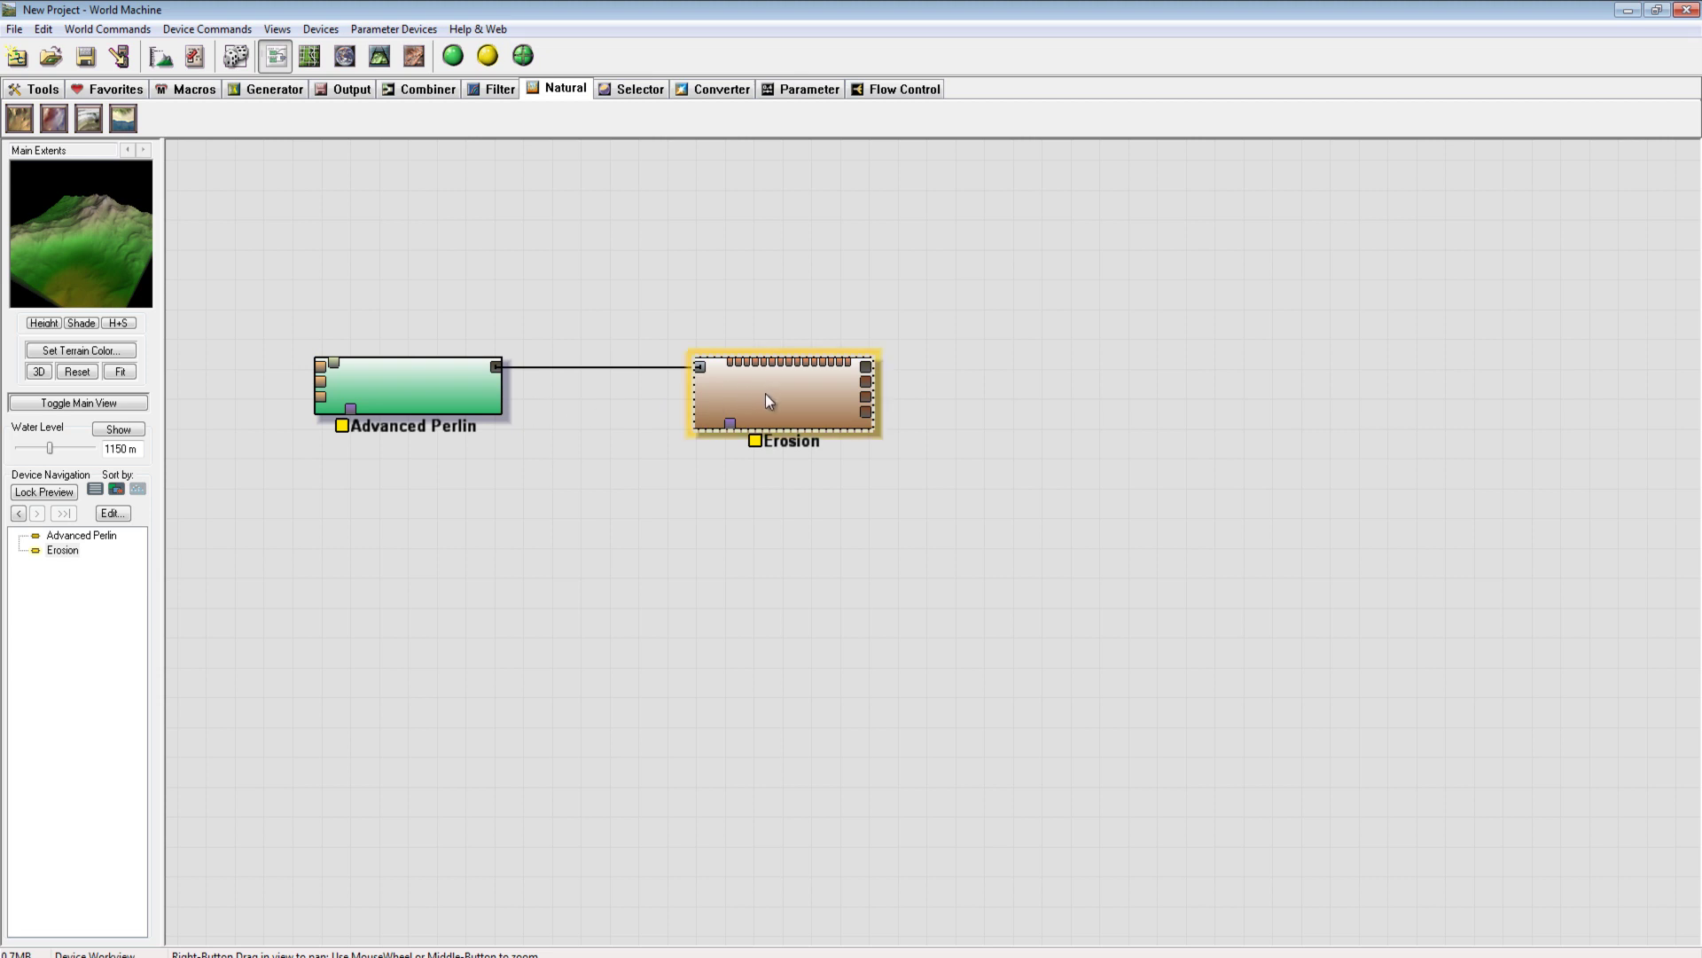
left_click(458, 391)
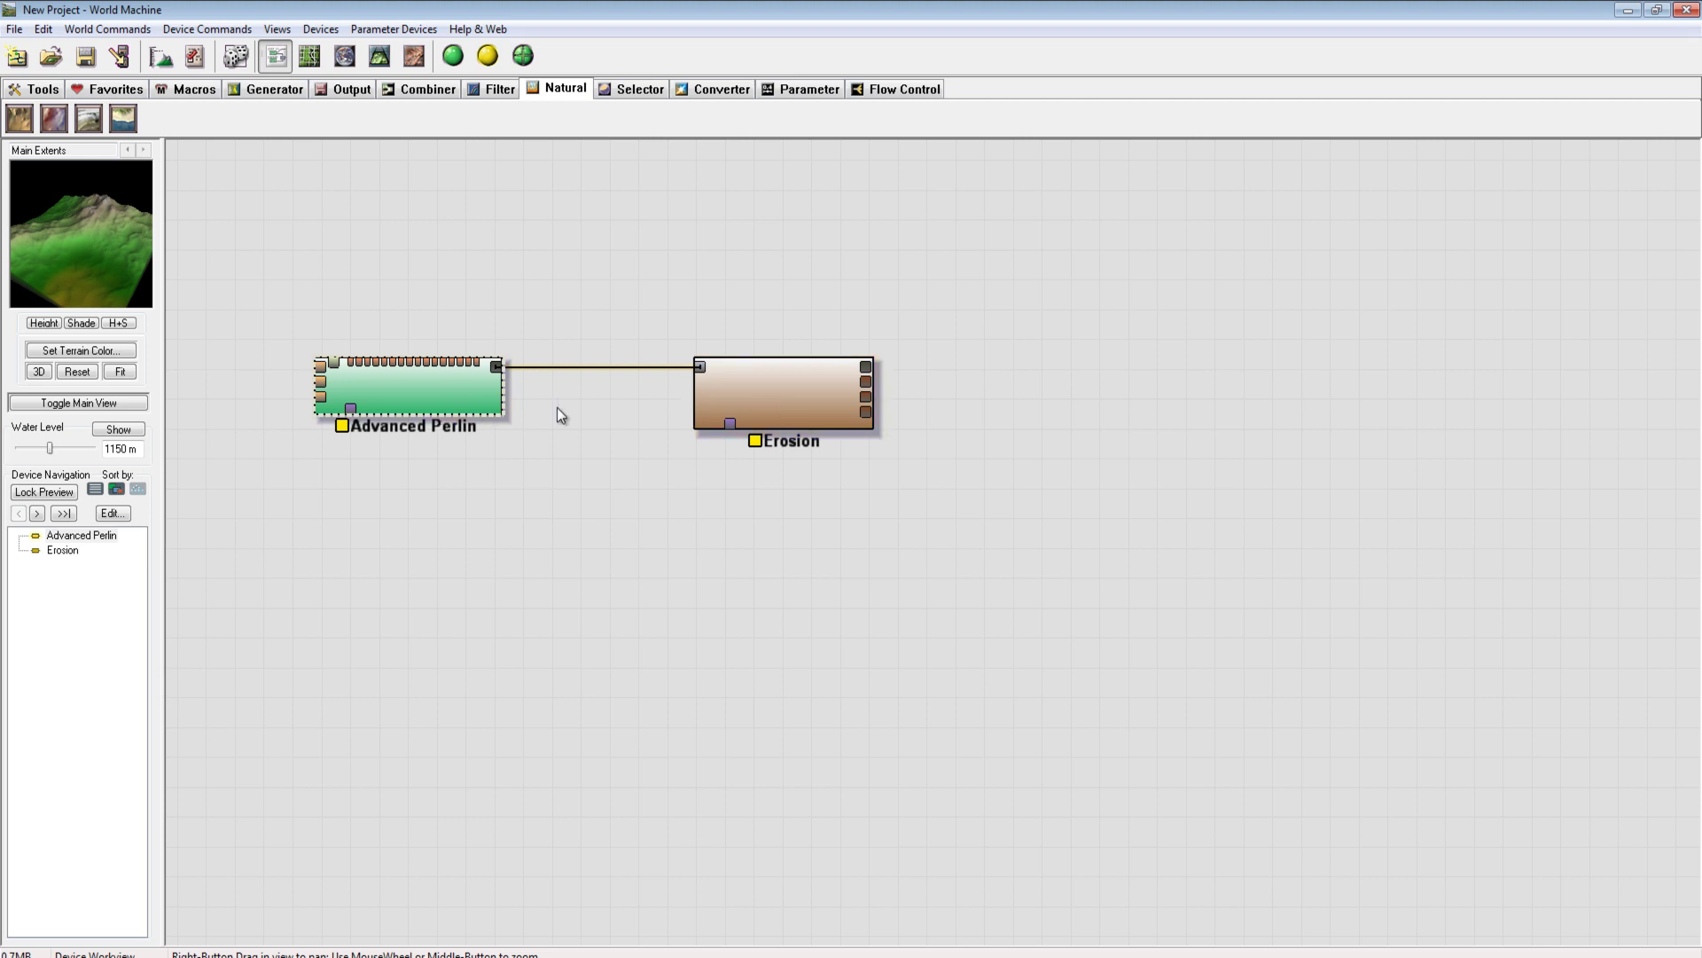
Open the Erosion device's settings, lower the filter strength to 0.000 and keep the filtering type at No Filter
double_click(767, 405)
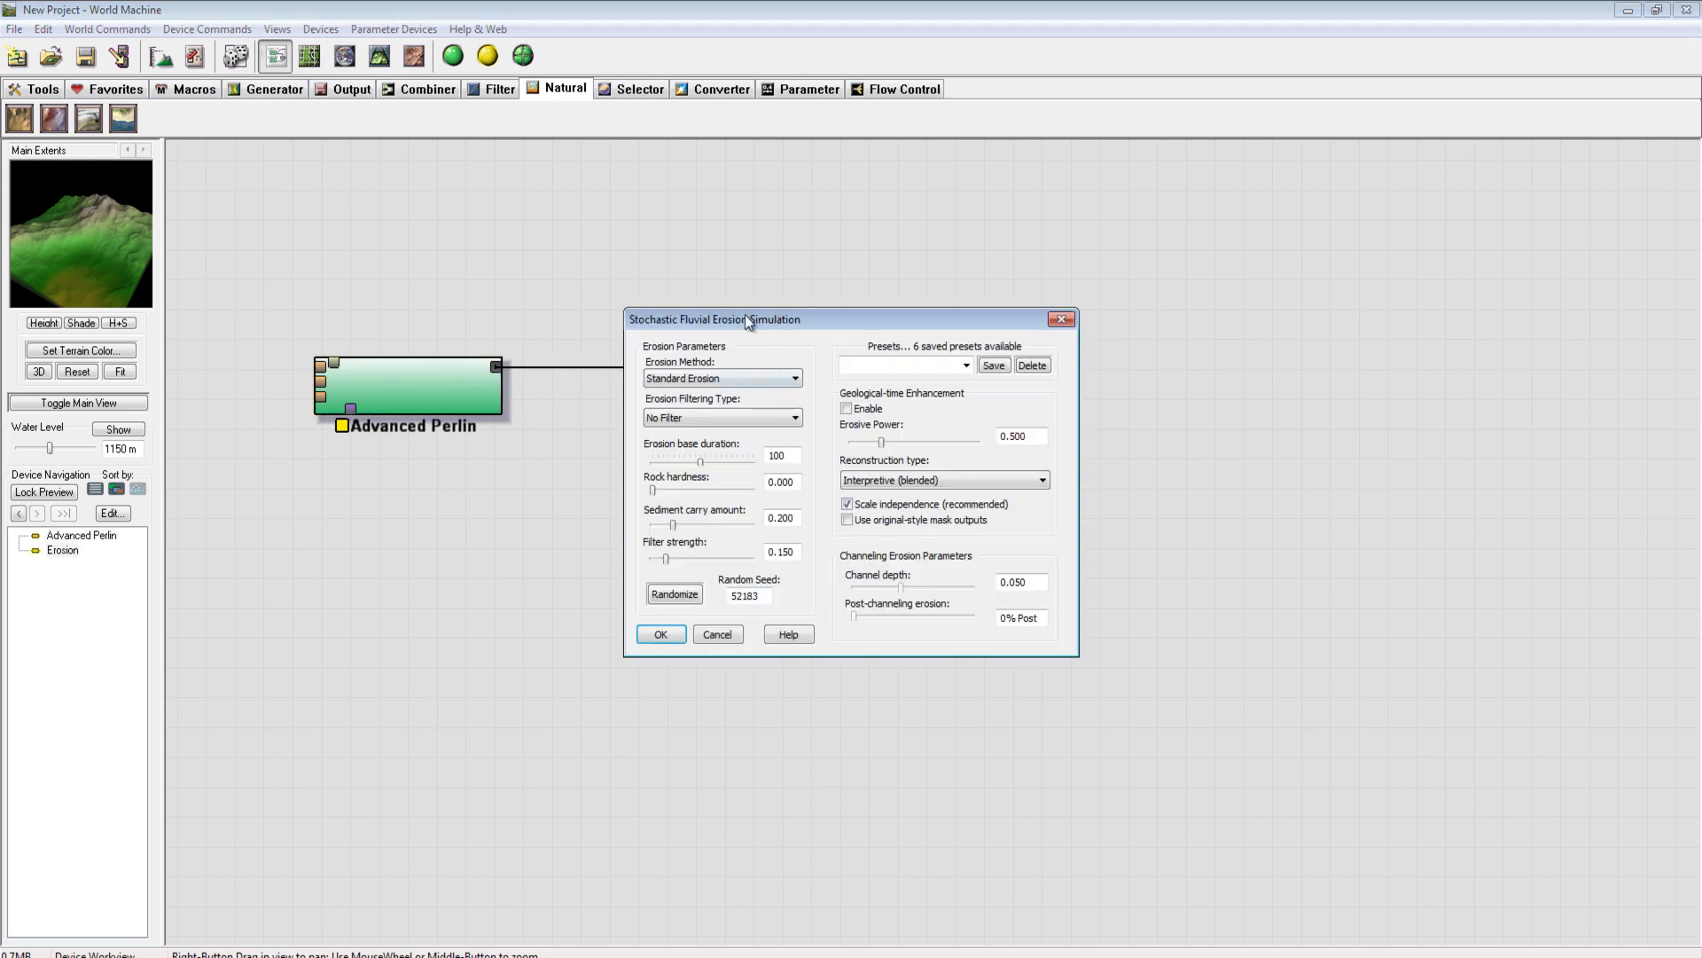
left_click_drag(745, 314, 798, 287)
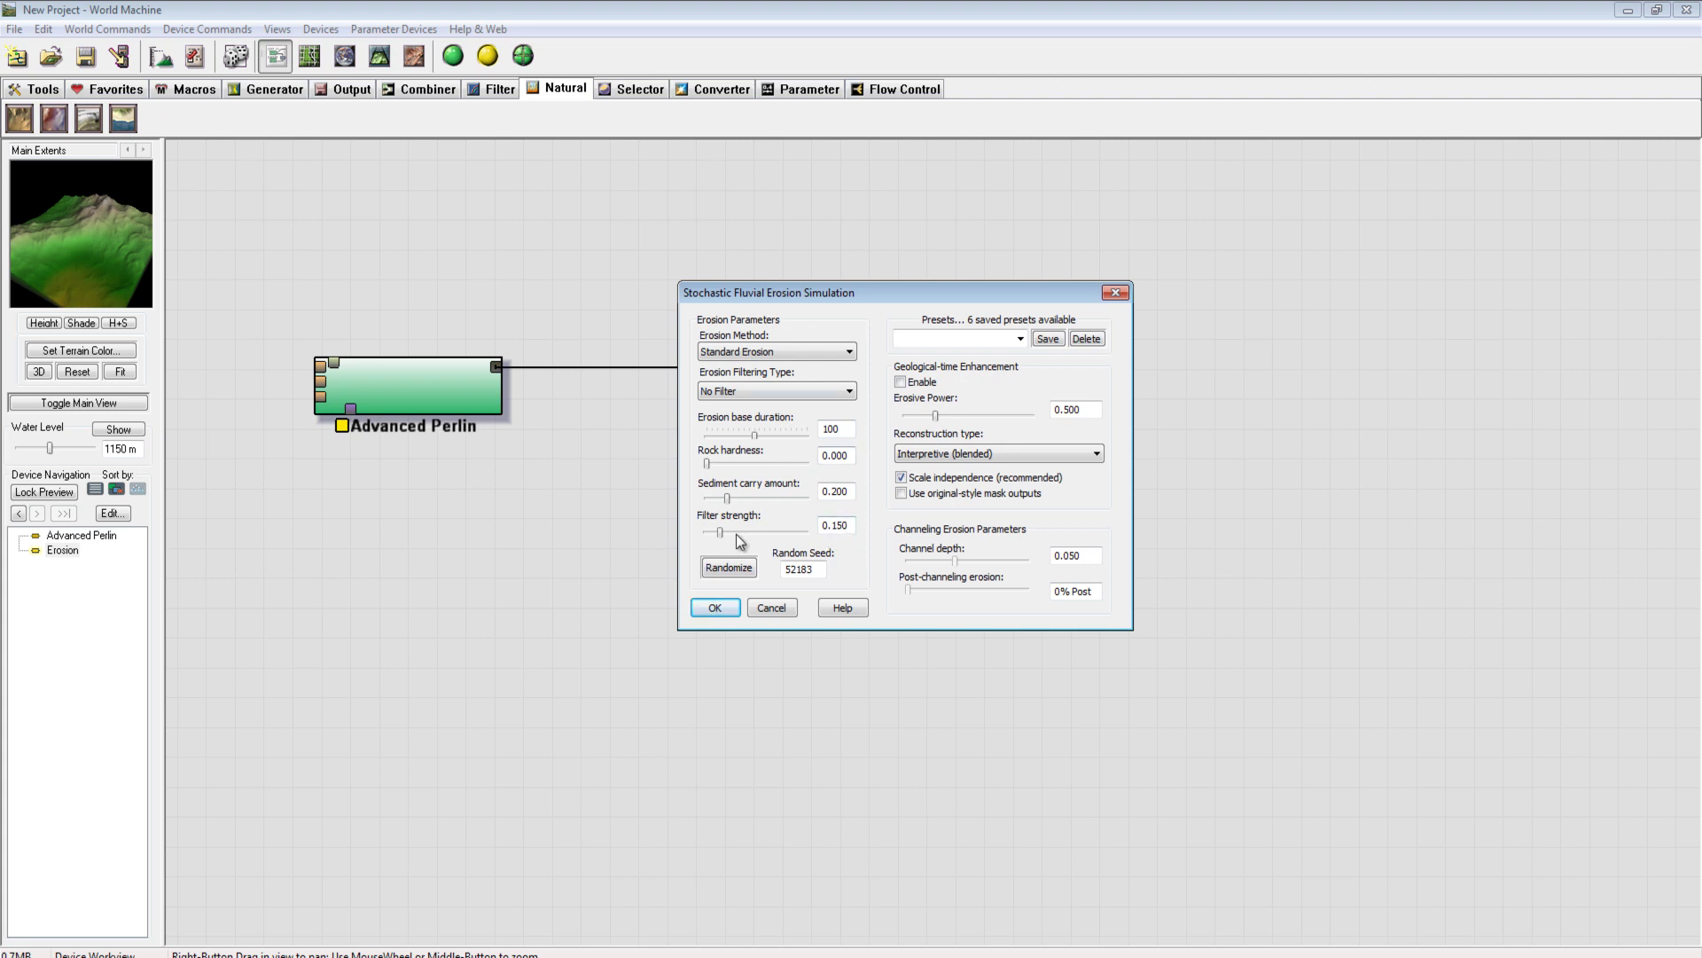
mouse_move(723, 535)
left_mouse_down()
mouse_move(749, 535)
mouse_move(706, 536)
left_mouse_up()
left_click(800, 390)
left_click(771, 394)
left_click(859, 291)
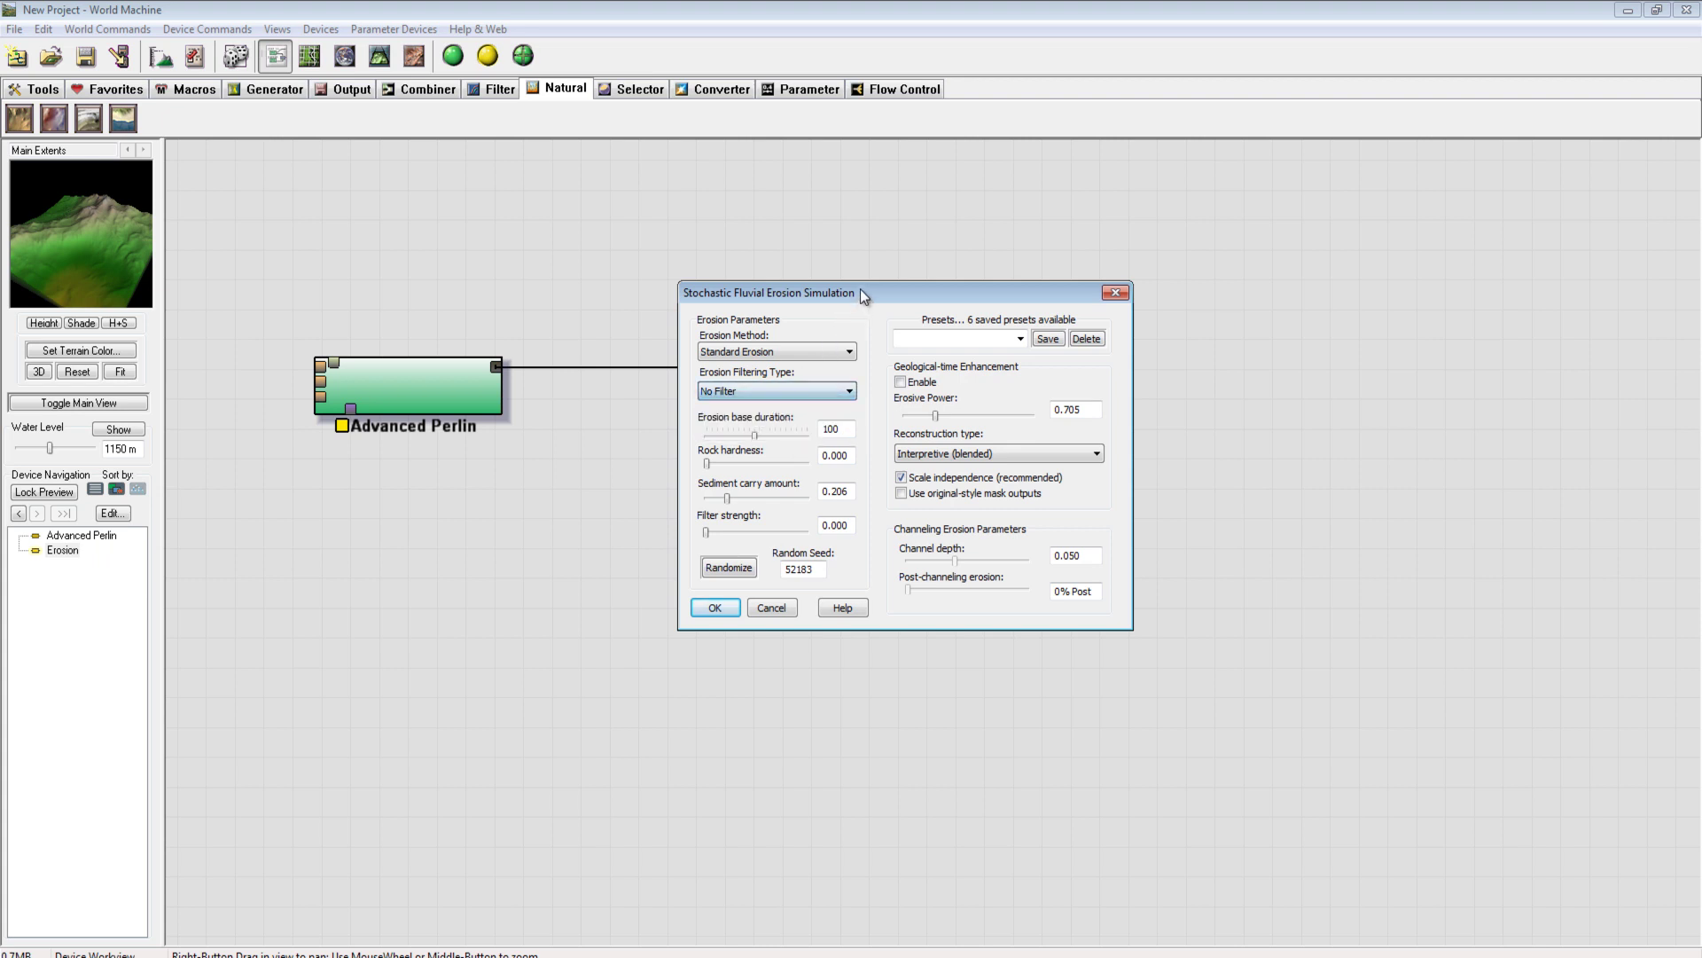
Try the Channeled Erosion method, switch back to Standard Erosion and accept the erosion settings
left_click(765, 349)
left_click(787, 380)
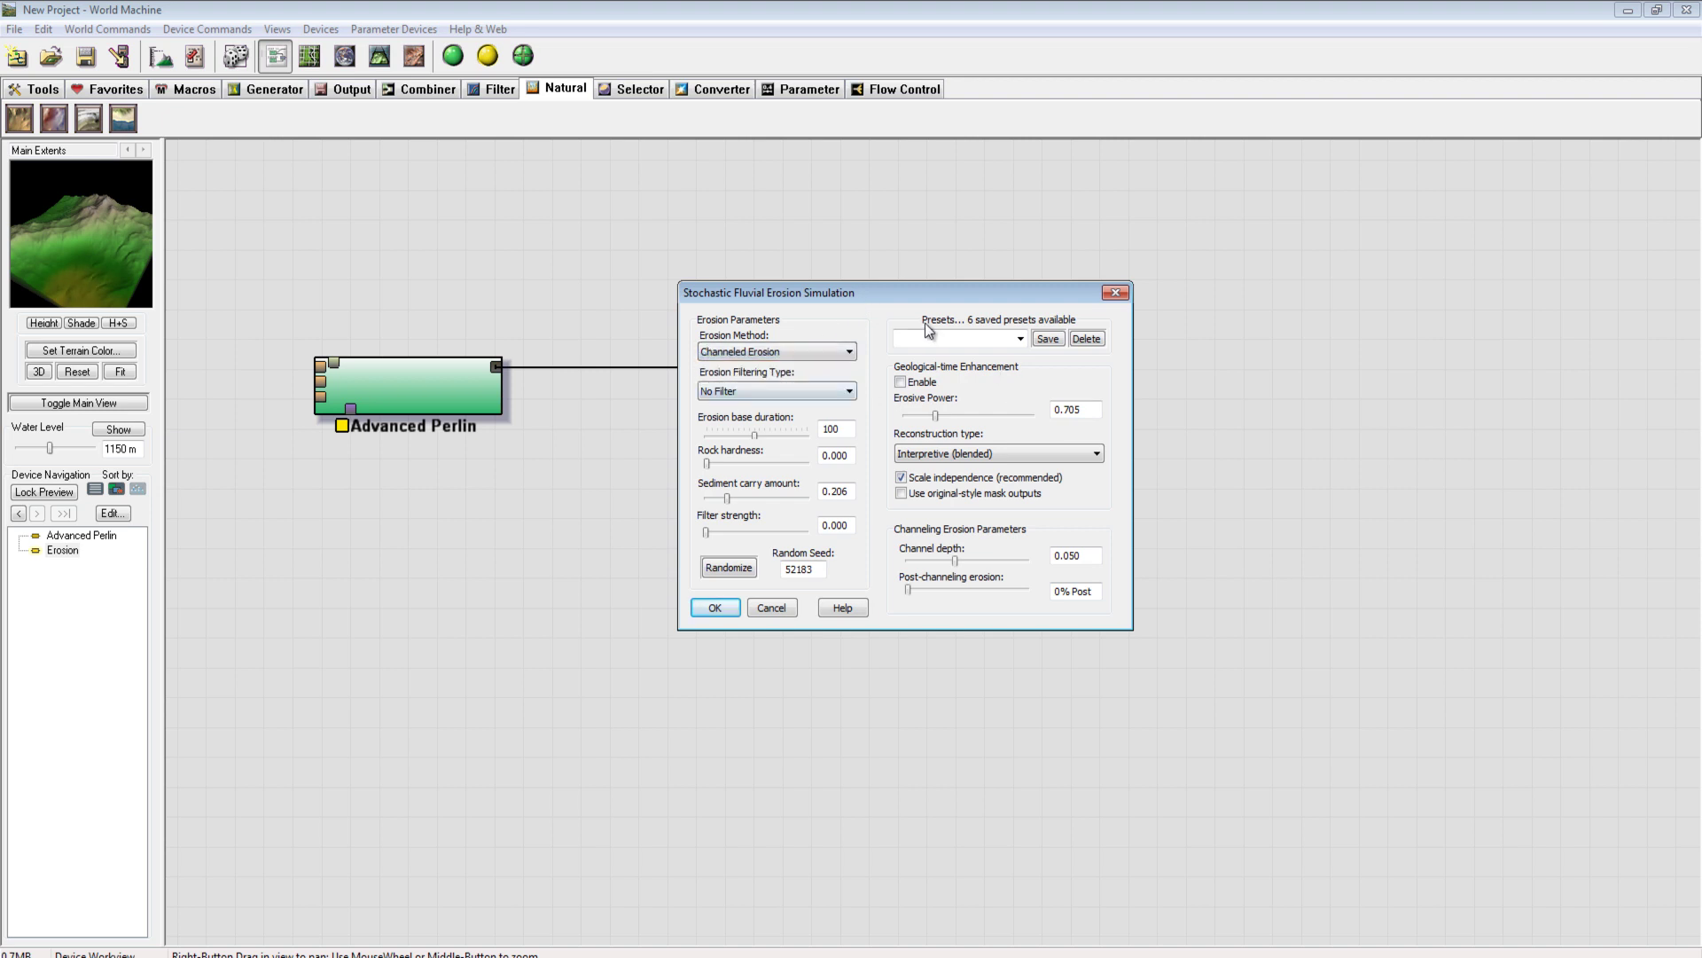
left_click(802, 352)
left_click(800, 367)
mouse_move(858, 301)
left_mouse_down()
mouse_move(831, 344)
mouse_move(919, 327)
mouse_move(828, 309)
left_mouse_up()
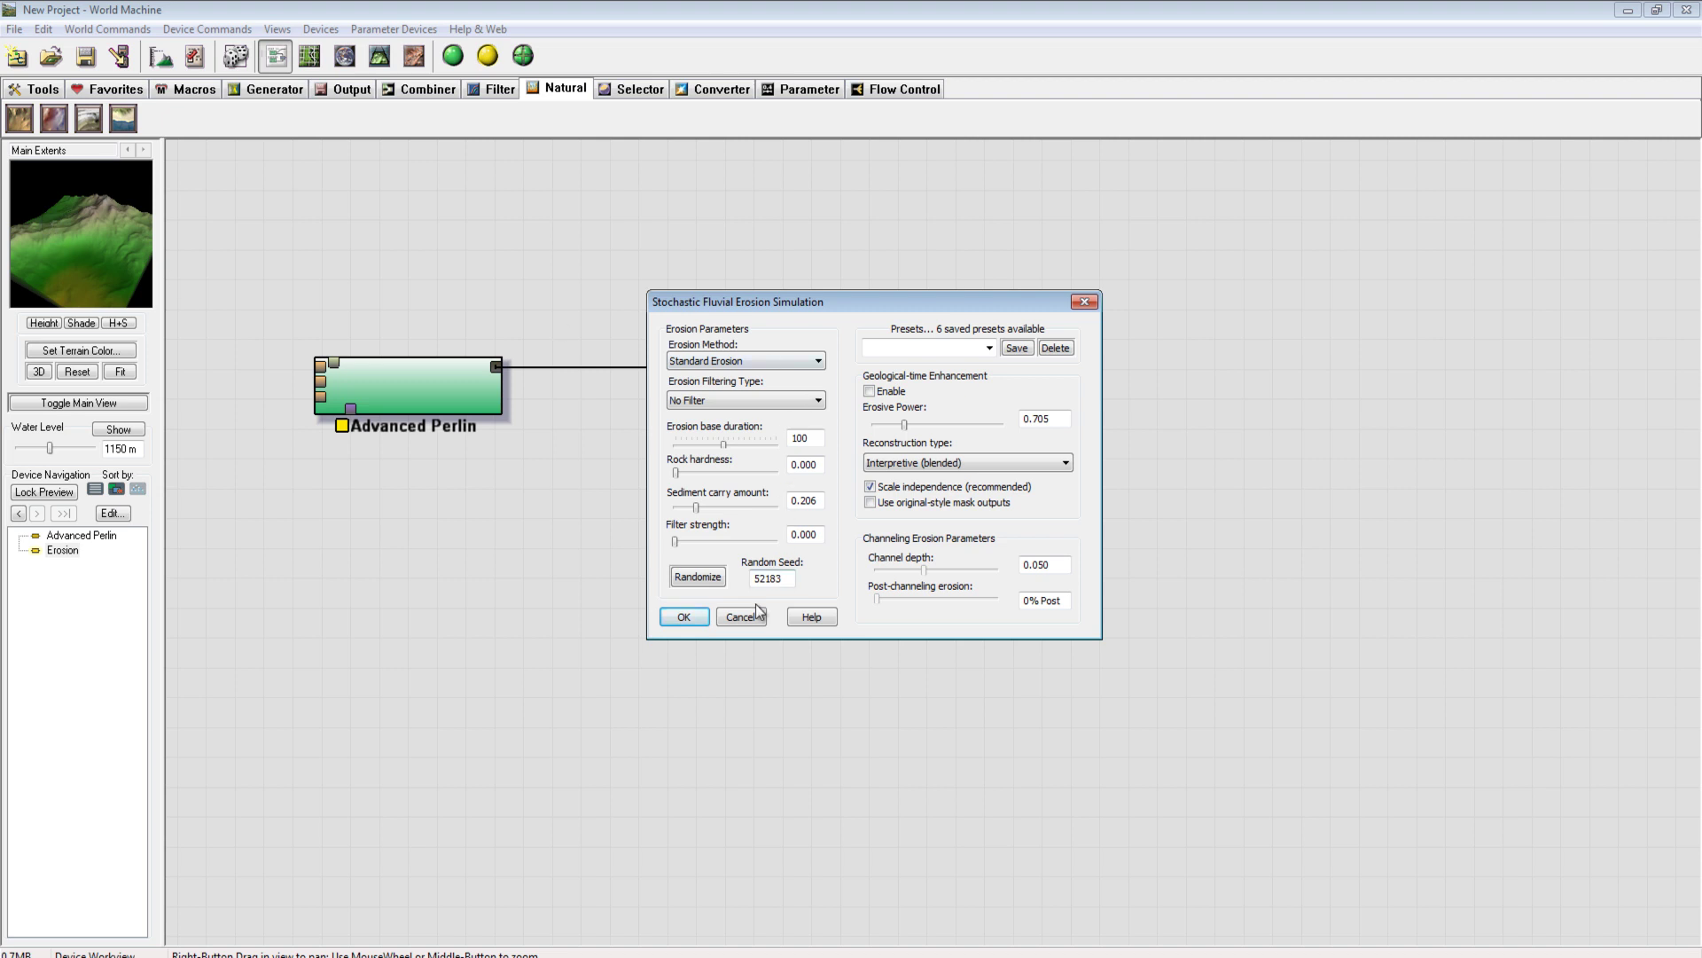
left_click(683, 617)
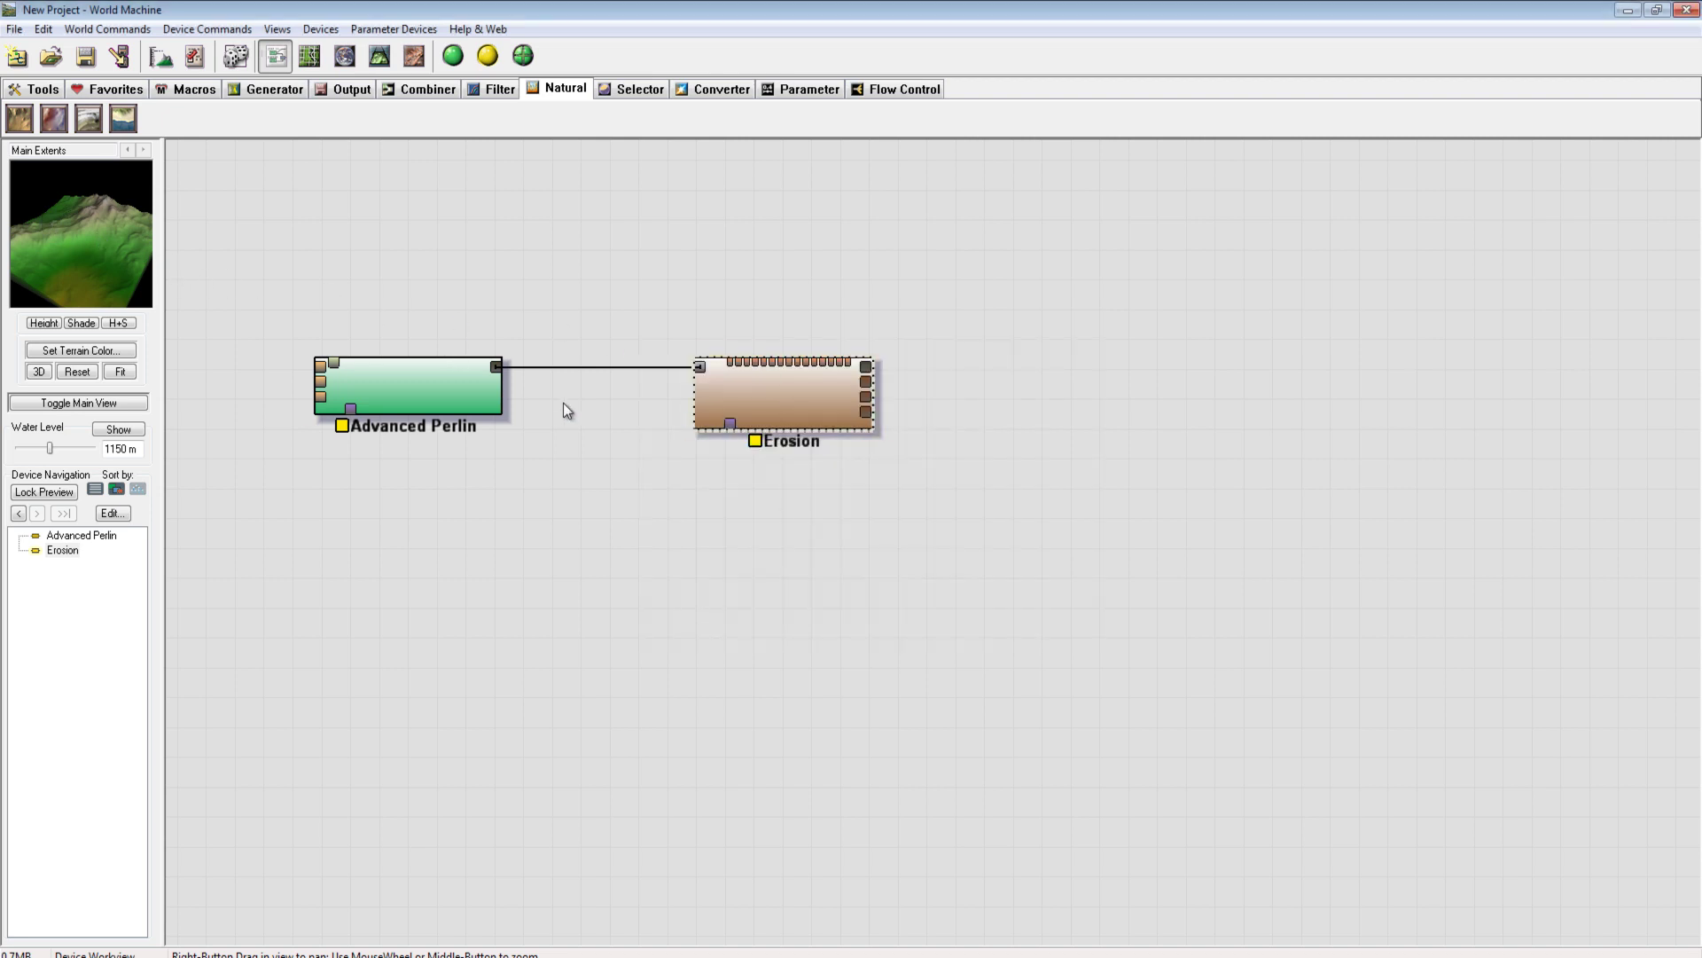
Compare the terrain previews of both devices and reopen the Erosion device's settings
left_click(454, 392)
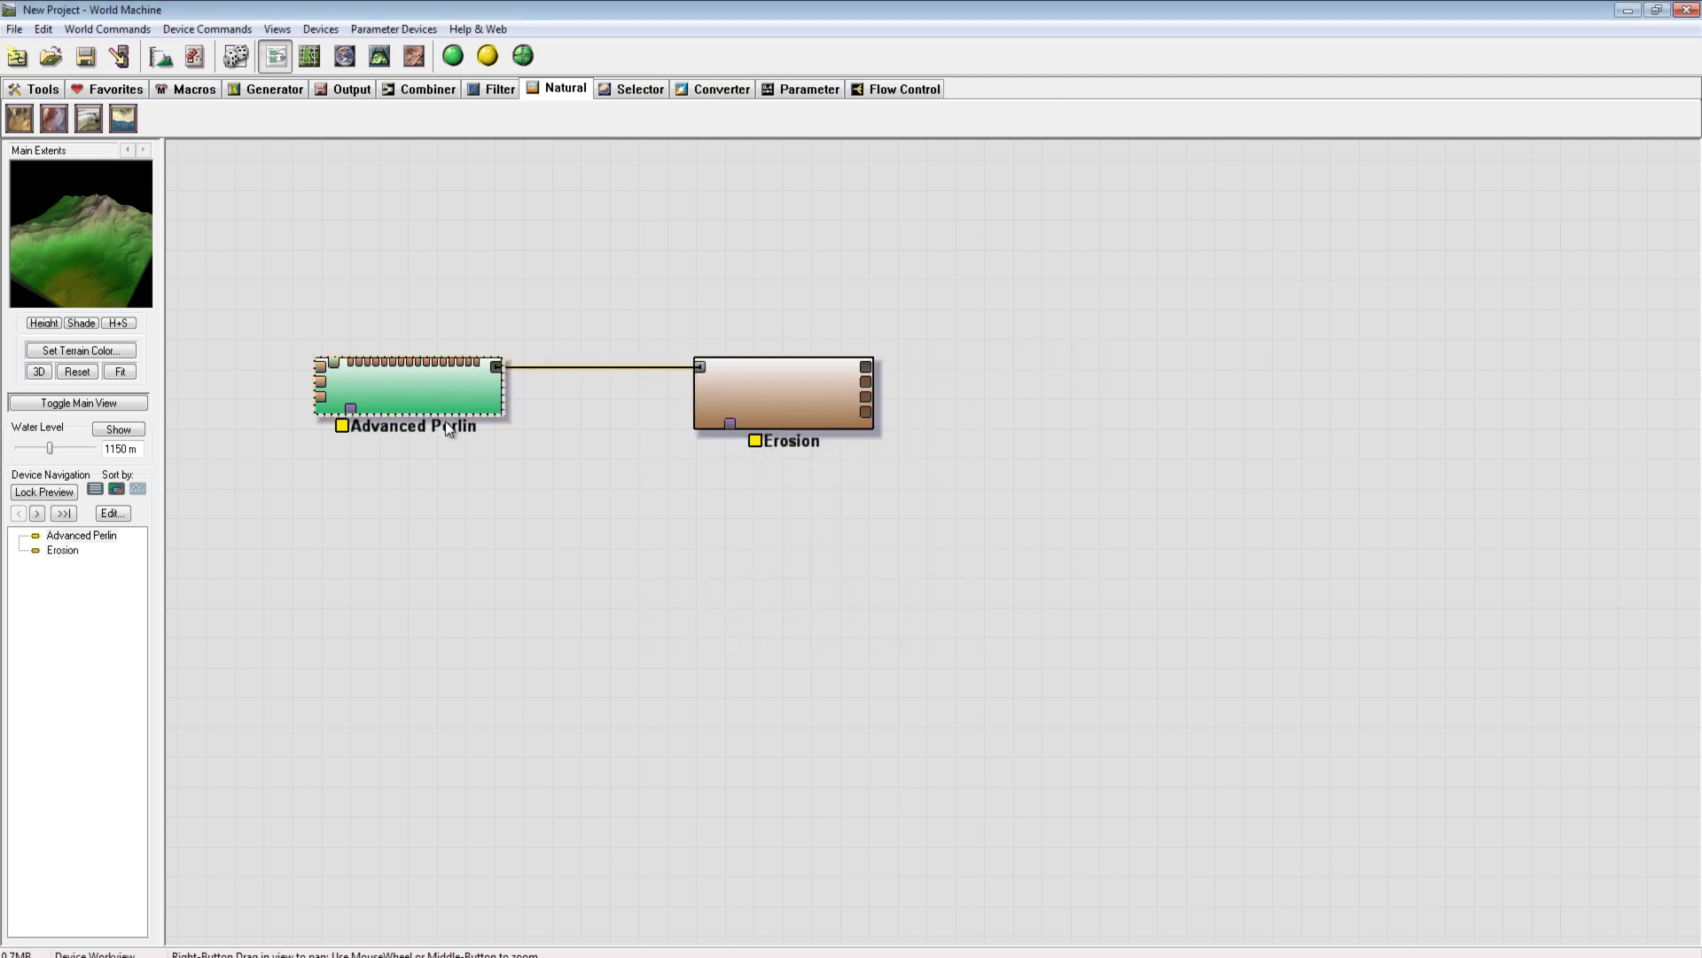
left_click(763, 399)
double_click(805, 413)
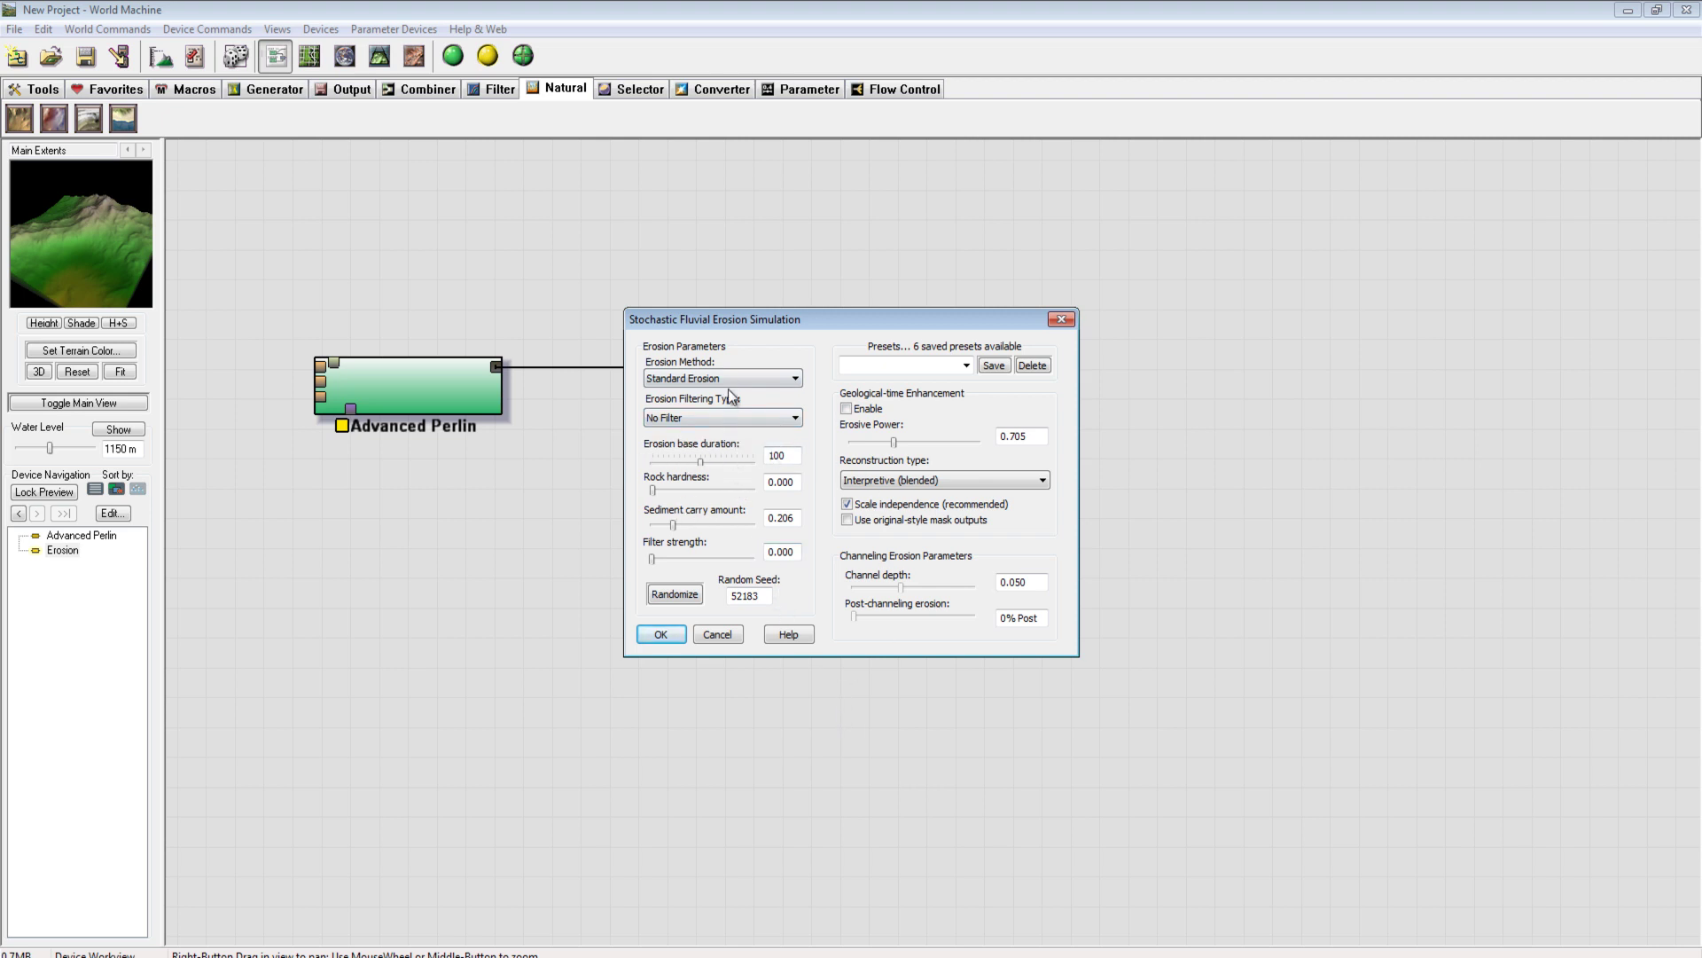
left_click_drag(735, 327, 759, 289)
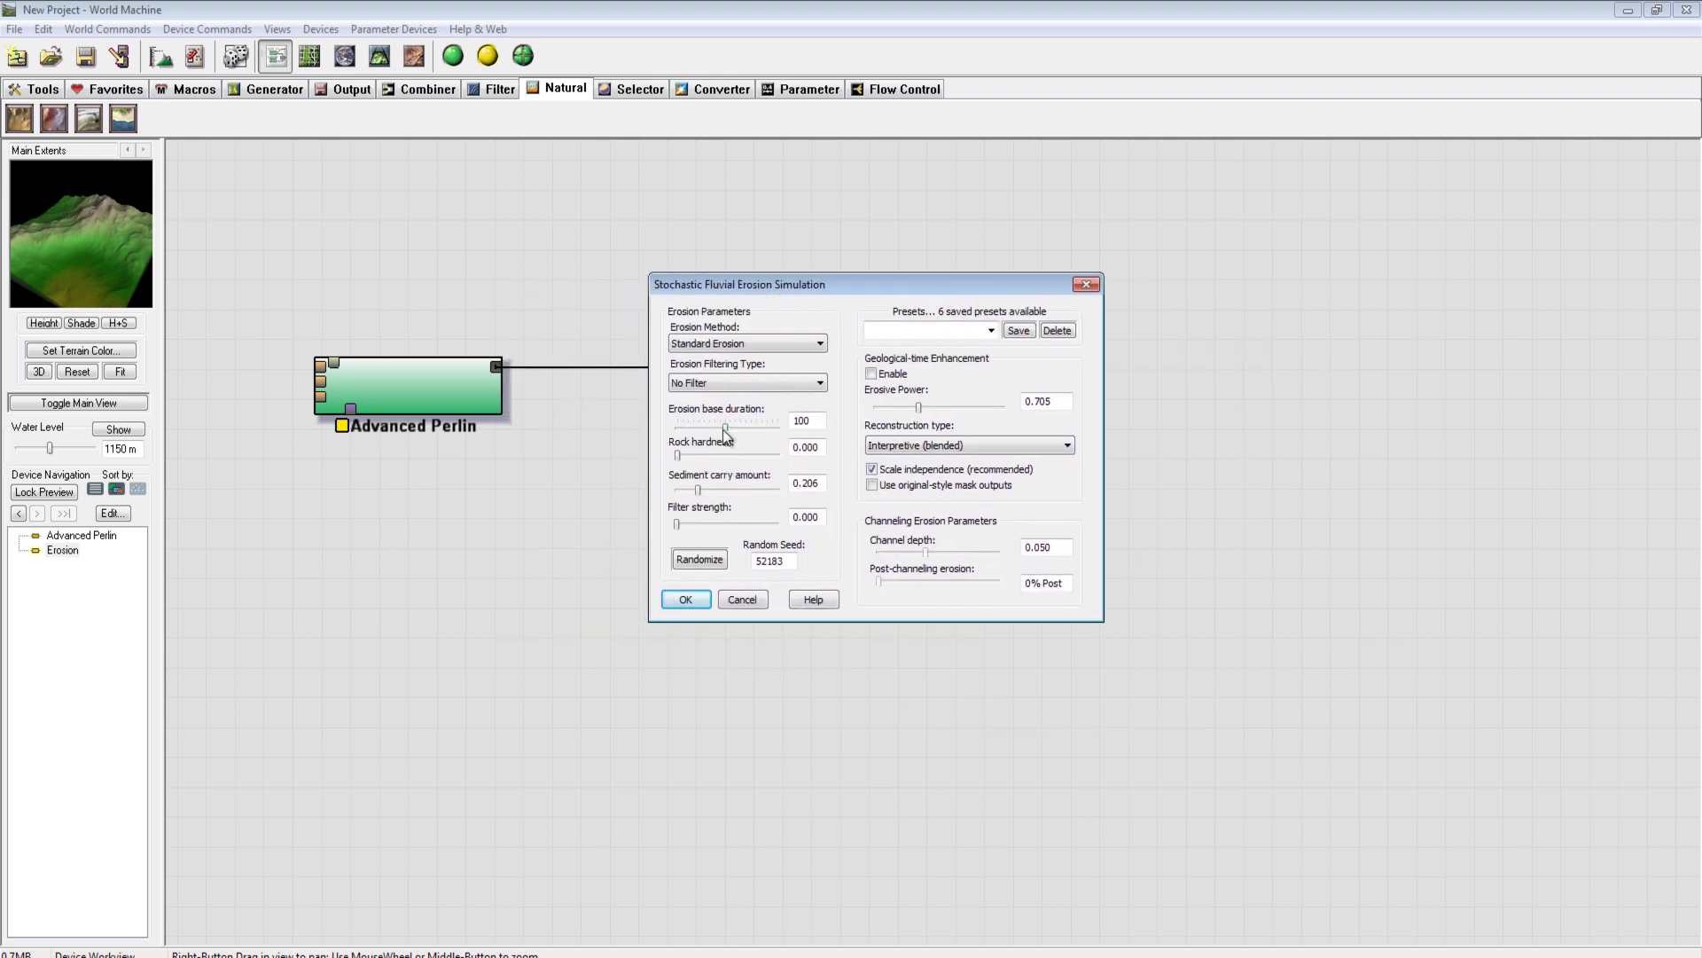
Try different erosion base duration and rock hardness levels to see their effect on the terrain
left_click_drag(722, 428, 819, 430)
left_click_drag(678, 428, 829, 452)
left_click_drag(696, 448, 888, 450)
mouse_move(743, 451)
left_mouse_down()
mouse_move(629, 449)
mouse_move(744, 454)
left_mouse_up()
Try low and high sediment carry amounts together with different erosion base durations
left_click_drag(699, 487, 808, 489)
left_click_drag(677, 490, 749, 490)
left_click_drag(747, 490, 651, 488)
left_click_drag(768, 427, 651, 429)
left_click_drag(816, 422, 766, 431)
left_click_drag(678, 491, 860, 490)
left_click_drag(778, 490, 661, 492)
Raise the erosion base duration and set the sediment carry amount to 0.254
left_click_drag(677, 428, 726, 429)
left_click_drag(781, 495, 816, 492)
left_click_drag(762, 429, 799, 429)
left_click_drag(779, 492, 726, 489)
left_click_drag(725, 487, 676, 487)
mouse_move(676, 491)
left_mouse_down()
mouse_move(732, 492)
mouse_move(681, 494)
left_mouse_up()
mouse_move(688, 488)
left_mouse_down()
mouse_move(661, 501)
mouse_move(725, 504)
mouse_move(706, 506)
left_mouse_up()
Try the Simple Filter erosion filtering type with the filter strength raised to 1.000
left_click_drag(677, 525, 749, 530)
left_click(722, 387)
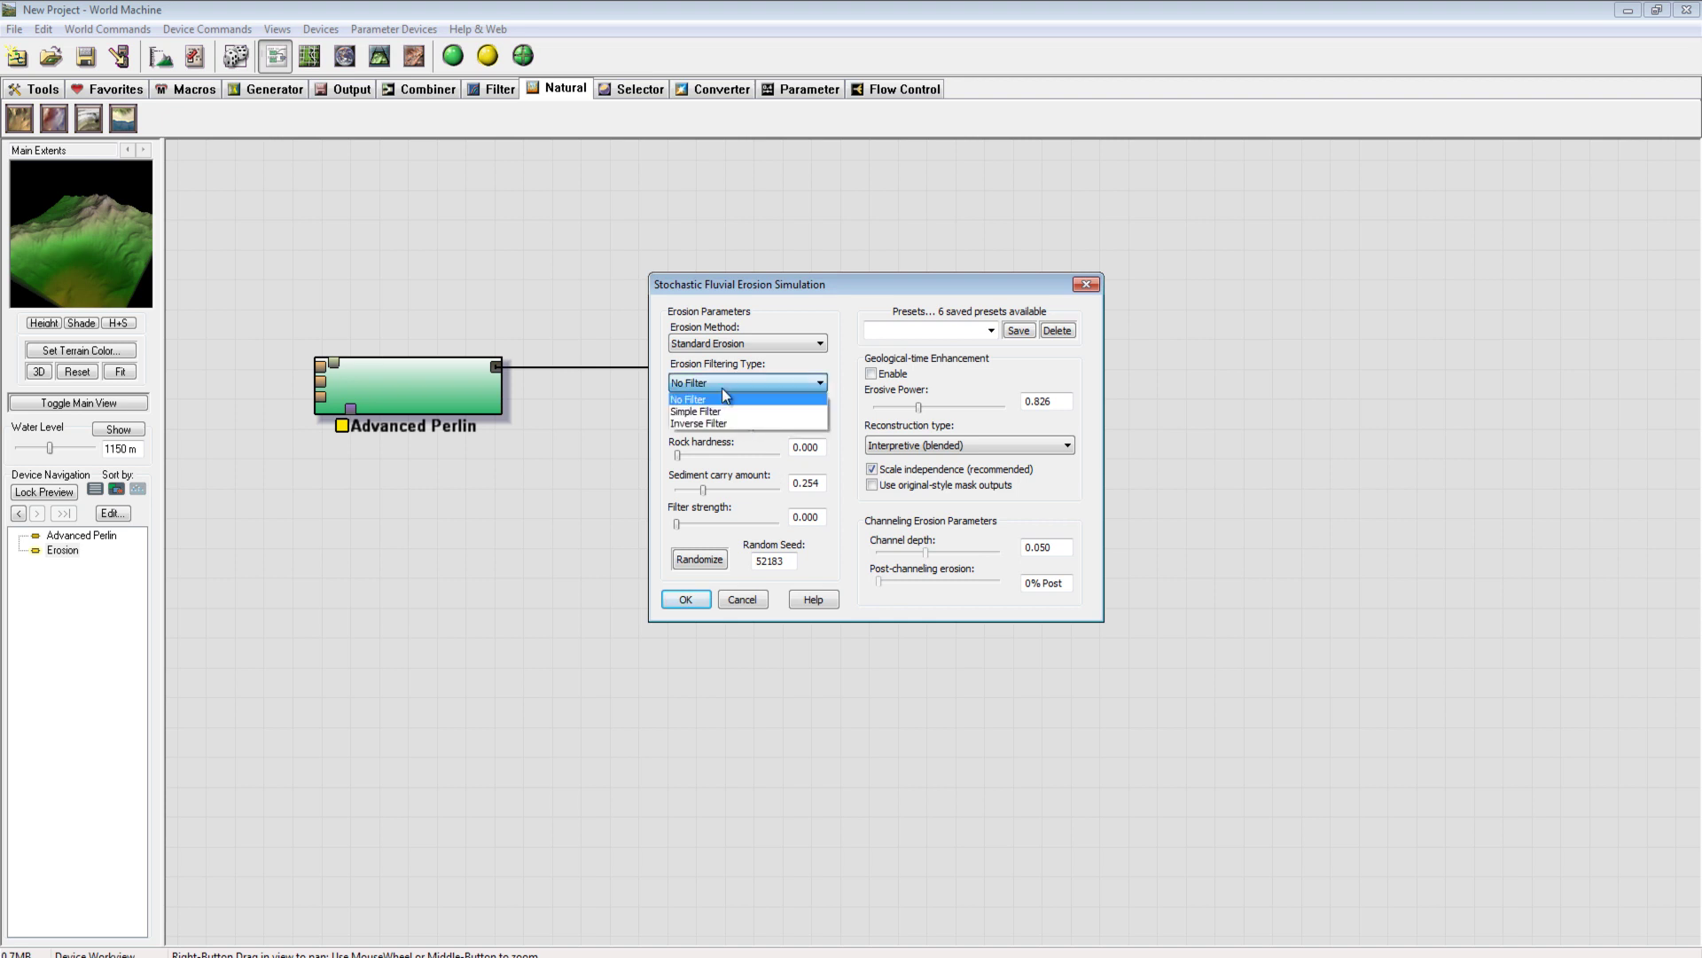
left_click(721, 386)
left_click(721, 387)
left_click(721, 411)
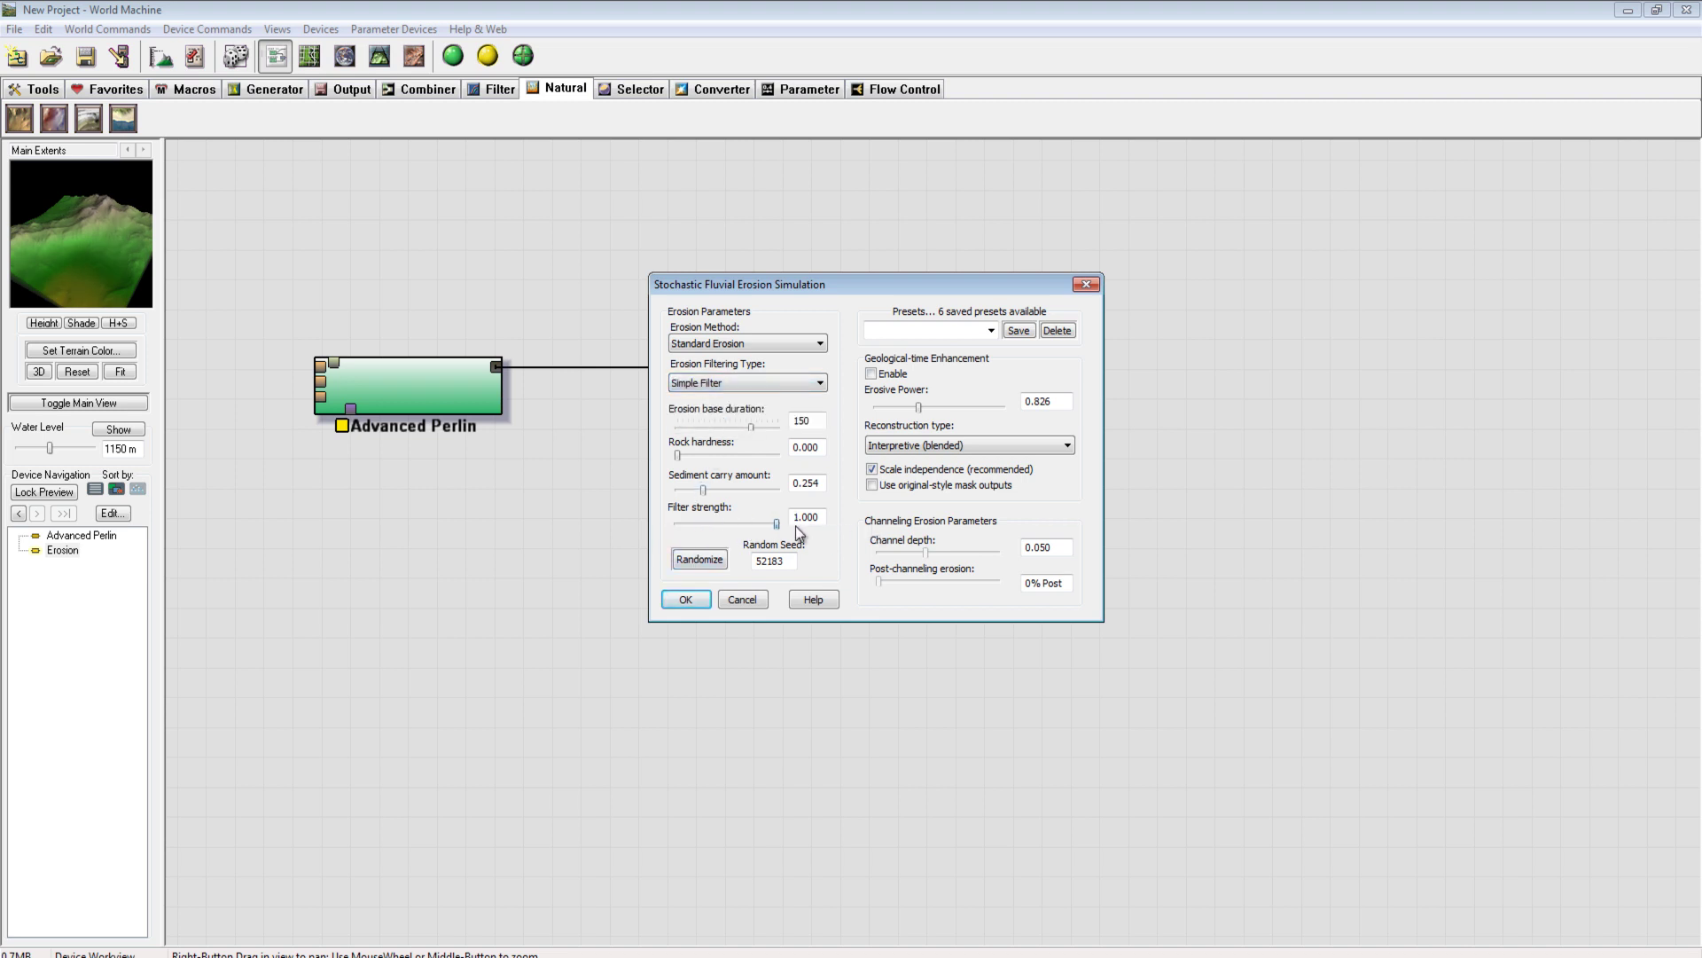
left_click_drag(681, 523, 779, 523)
left_click_drag(676, 523, 822, 523)
Try the Inverse Filter at filter strengths 0.730, 1.000, 0.873, 0.460 and 0.206, and return the filtering type to No Filter
left_click(755, 388)
left_click(745, 417)
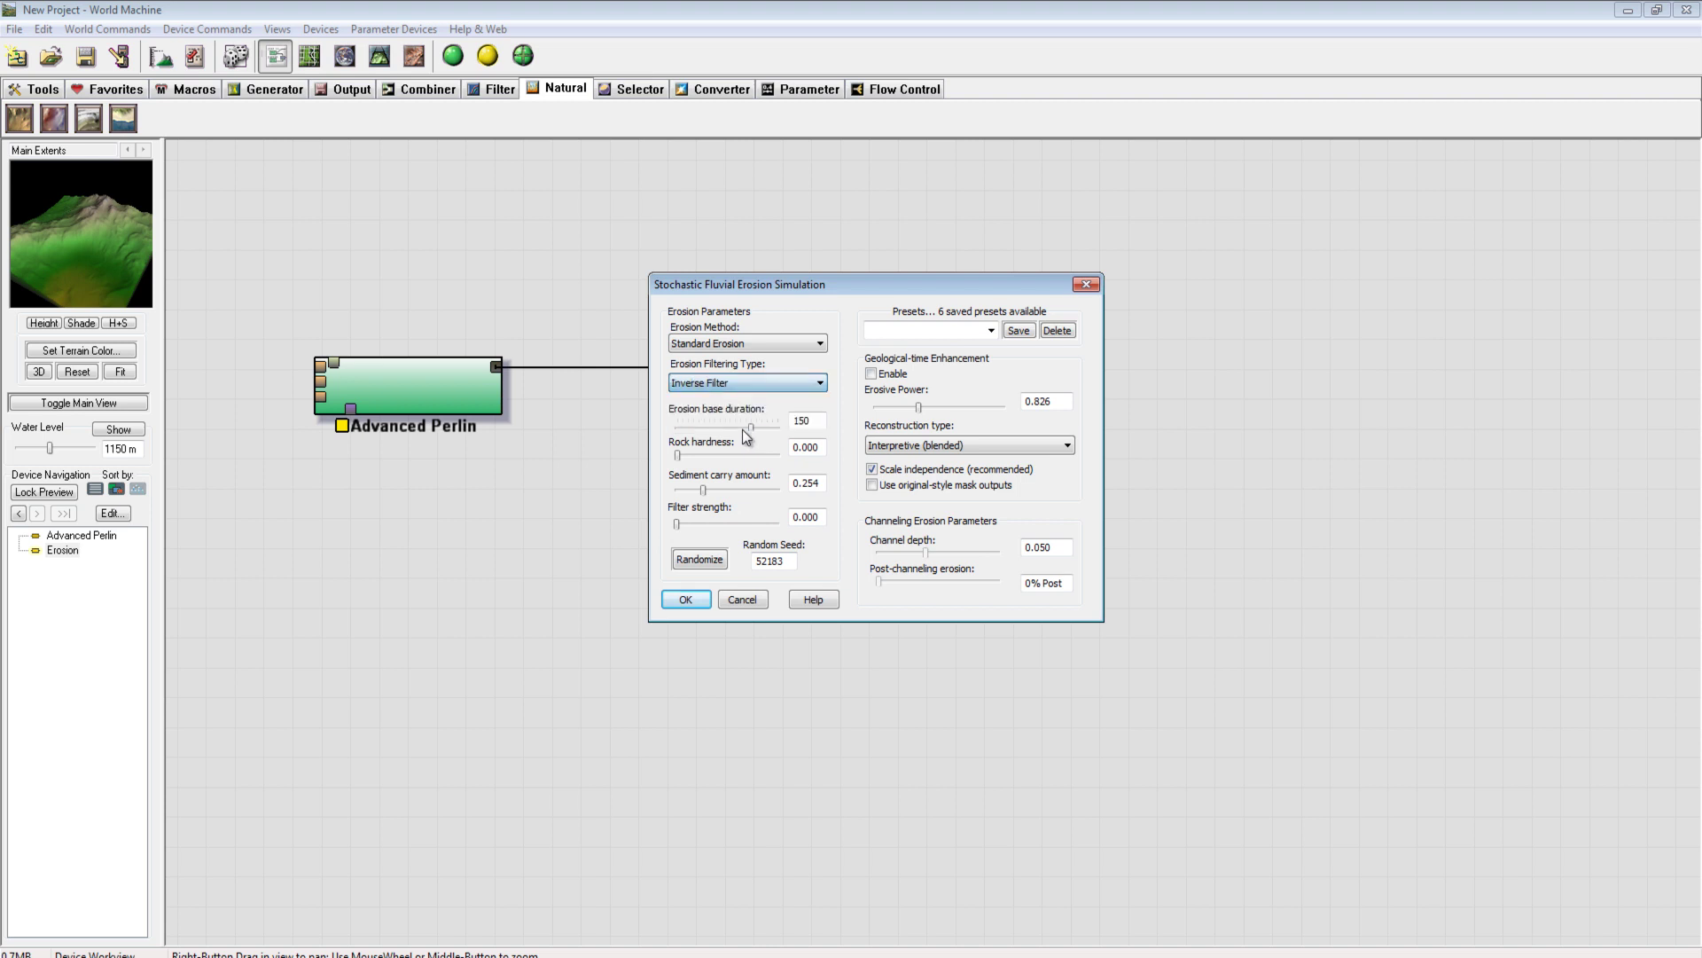
left_click_drag(687, 524, 750, 521)
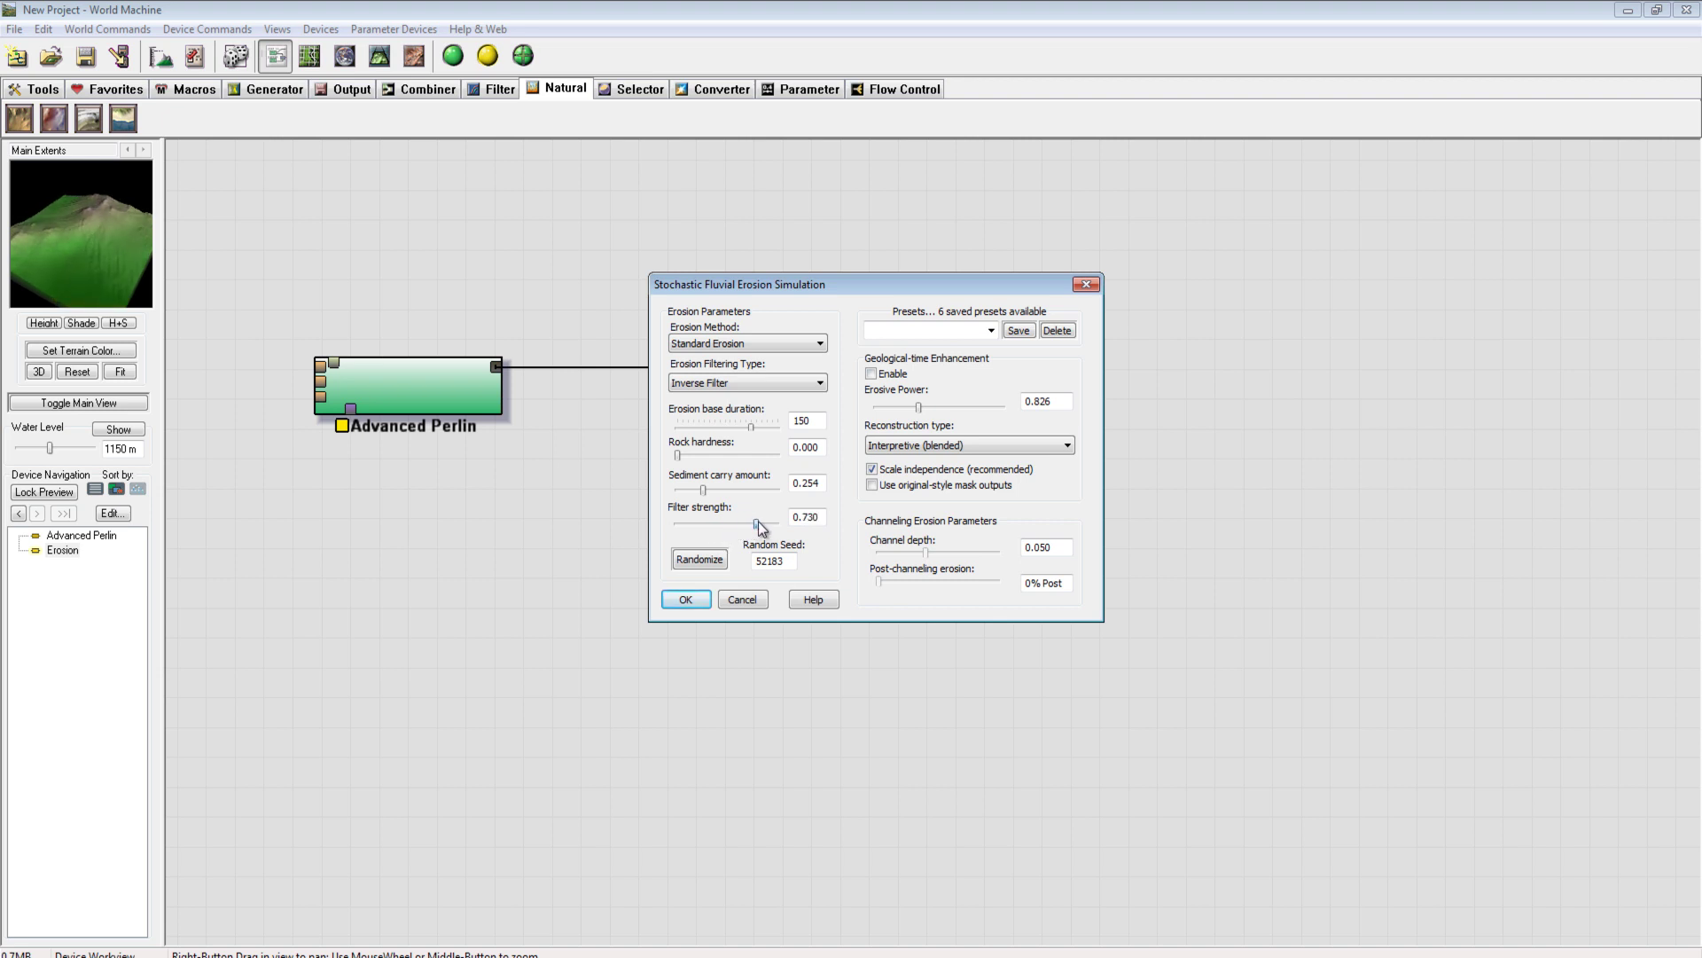
left_click_drag(773, 523, 827, 519)
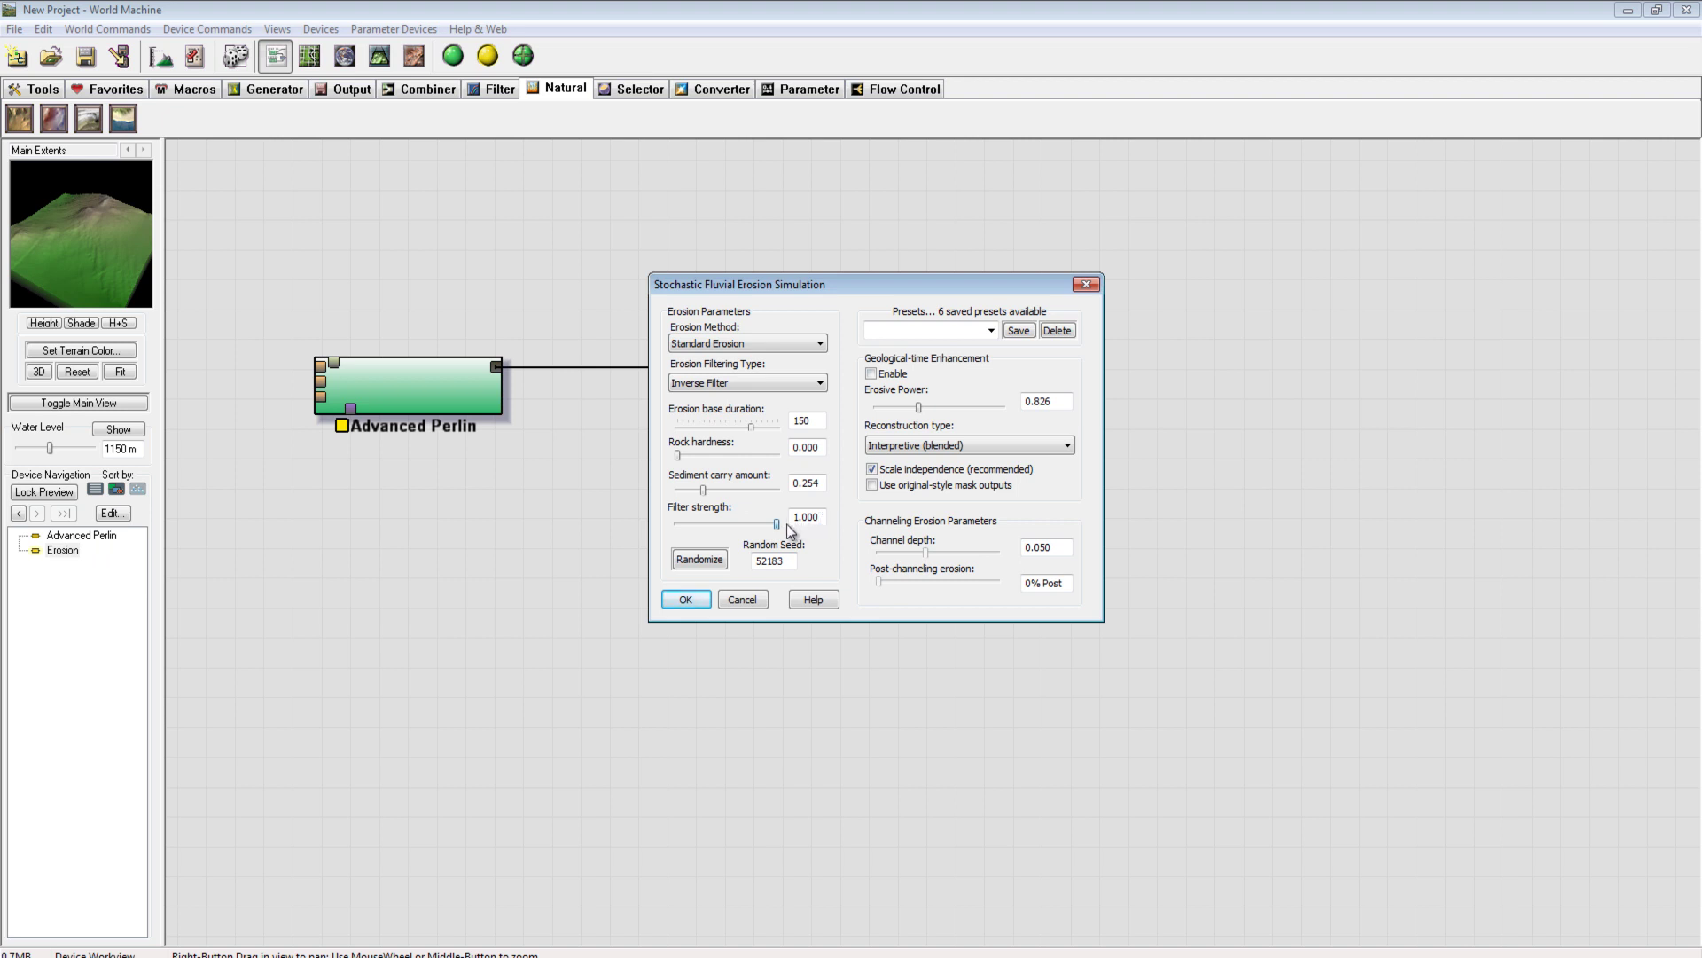
left_click_drag(775, 525, 764, 525)
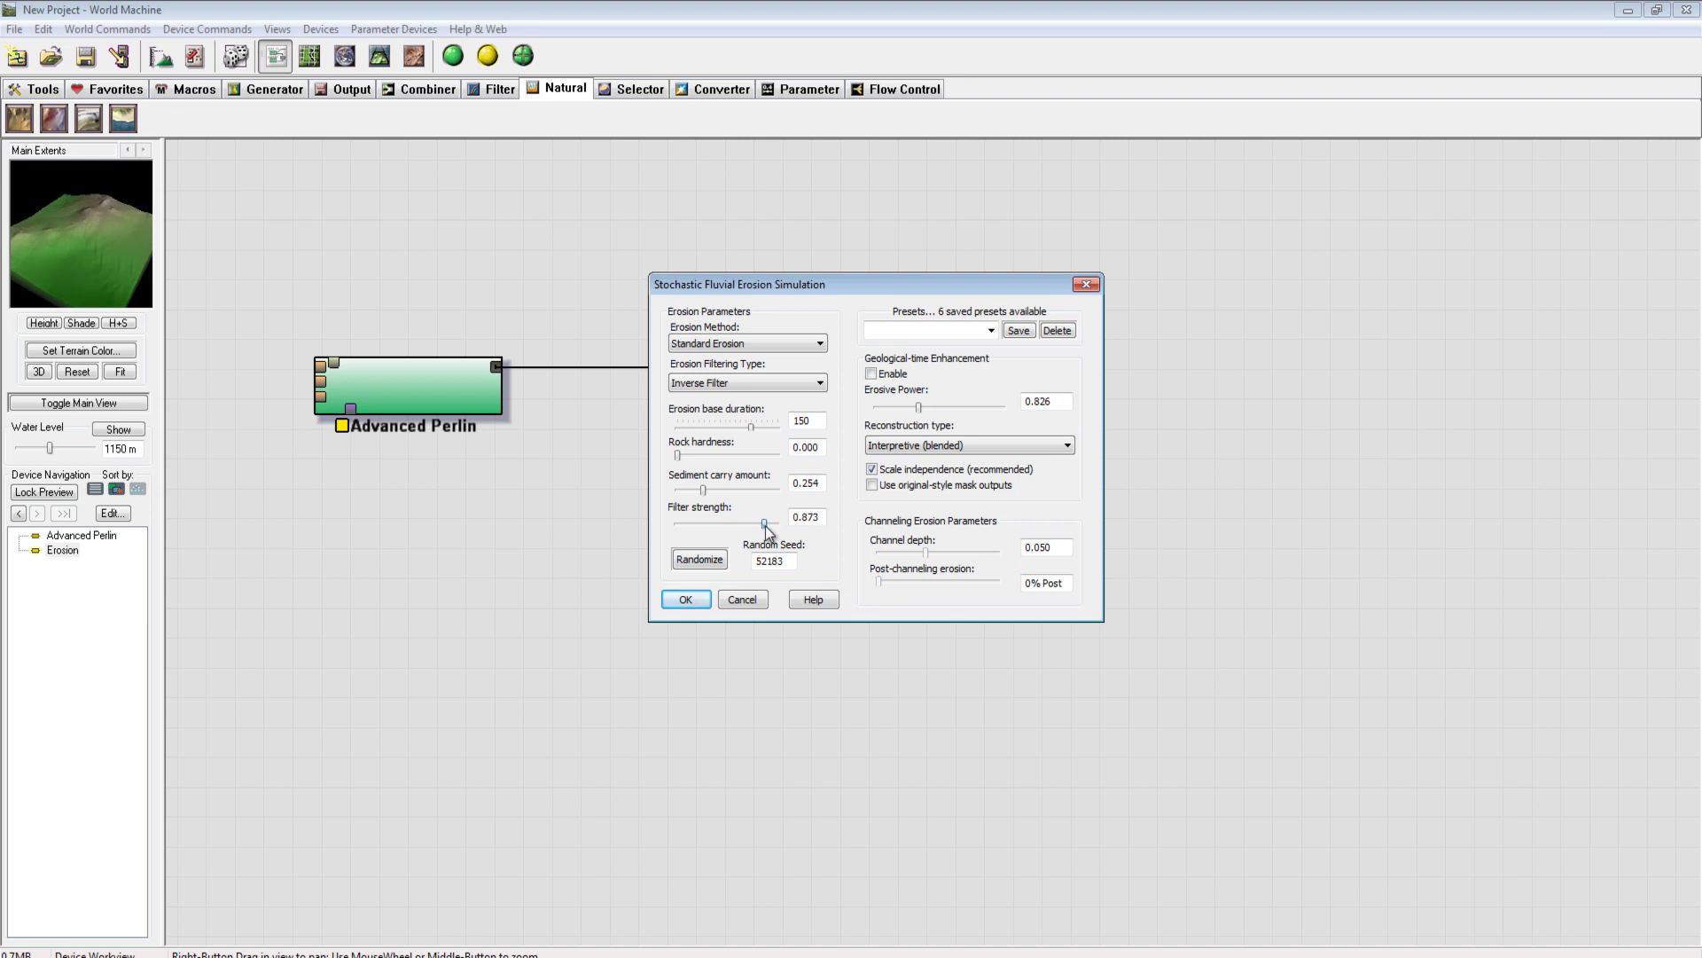
left_click_drag(768, 525, 723, 525)
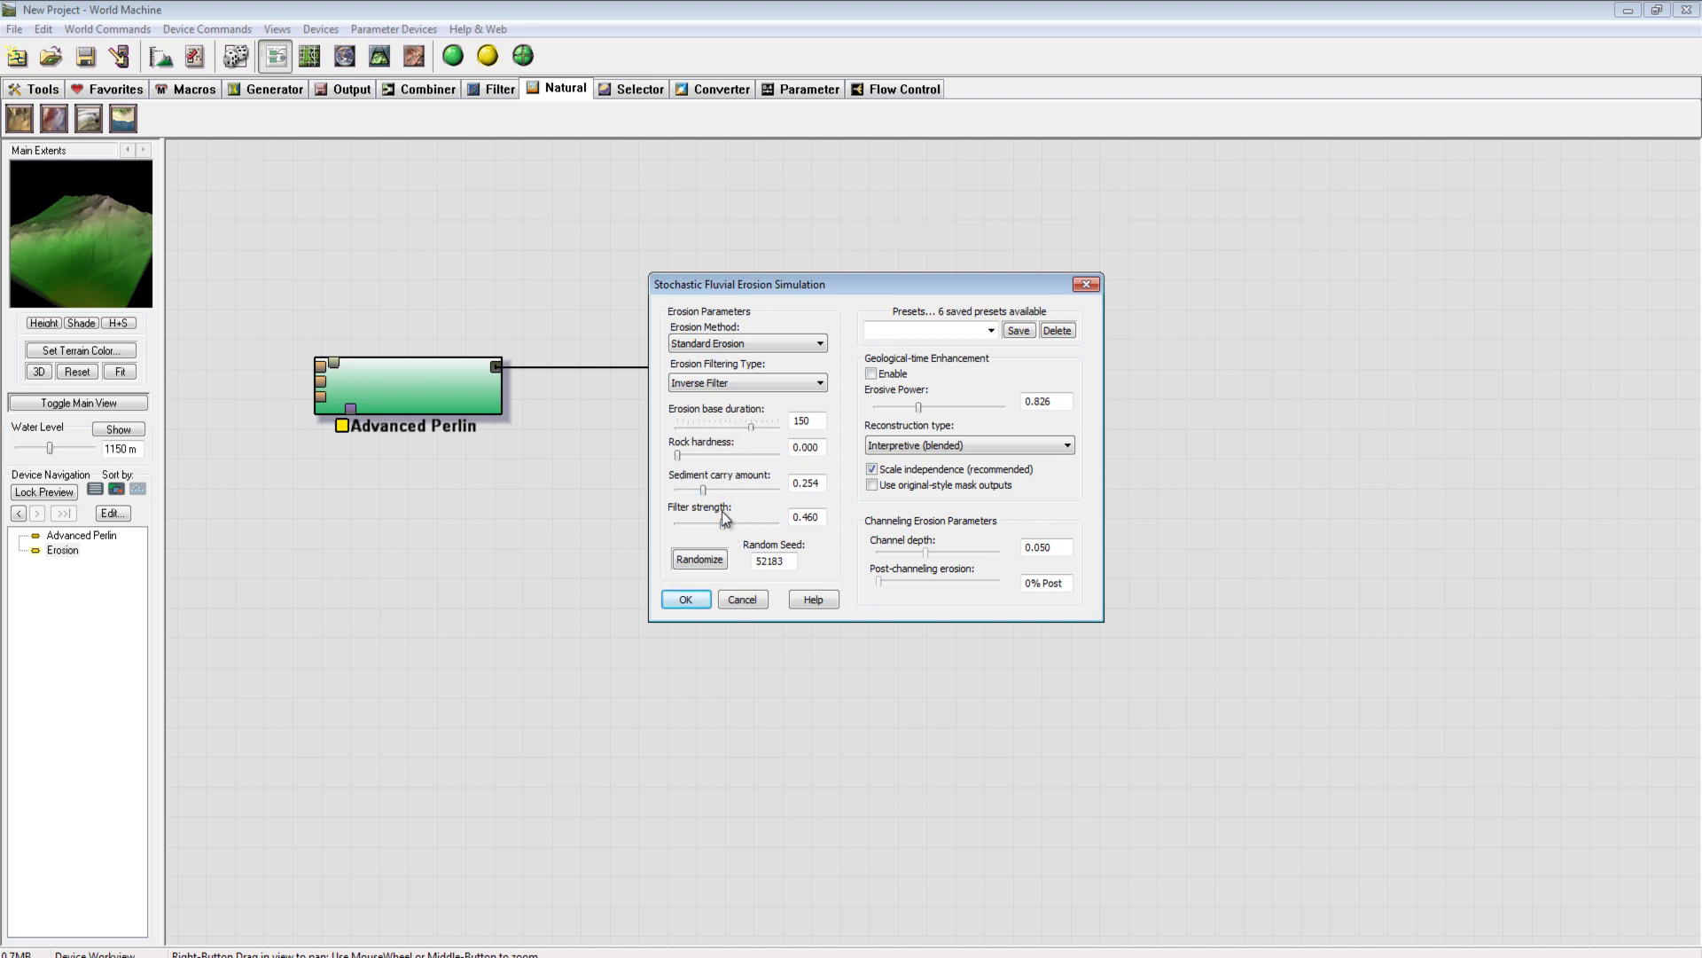
left_click_drag(726, 526, 675, 526)
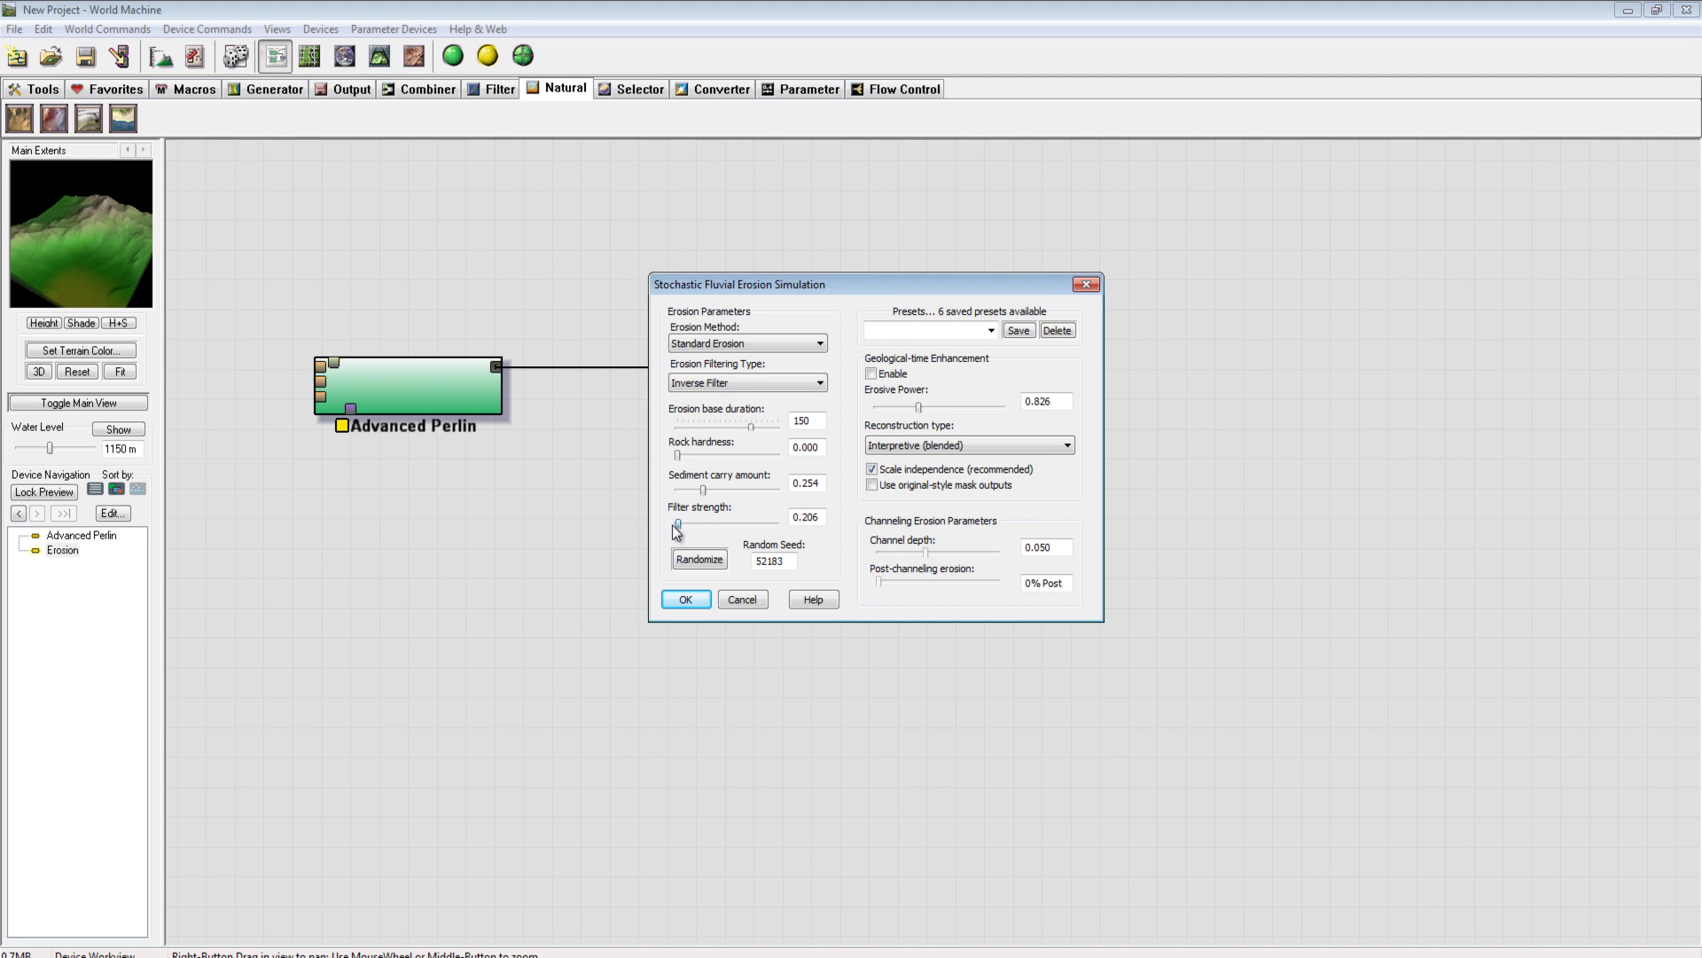
left_click(770, 389)
left_click(765, 398)
Try several rock hardness levels for the erosion and settle on 0.508
left_click_drag(751, 293, 798, 272)
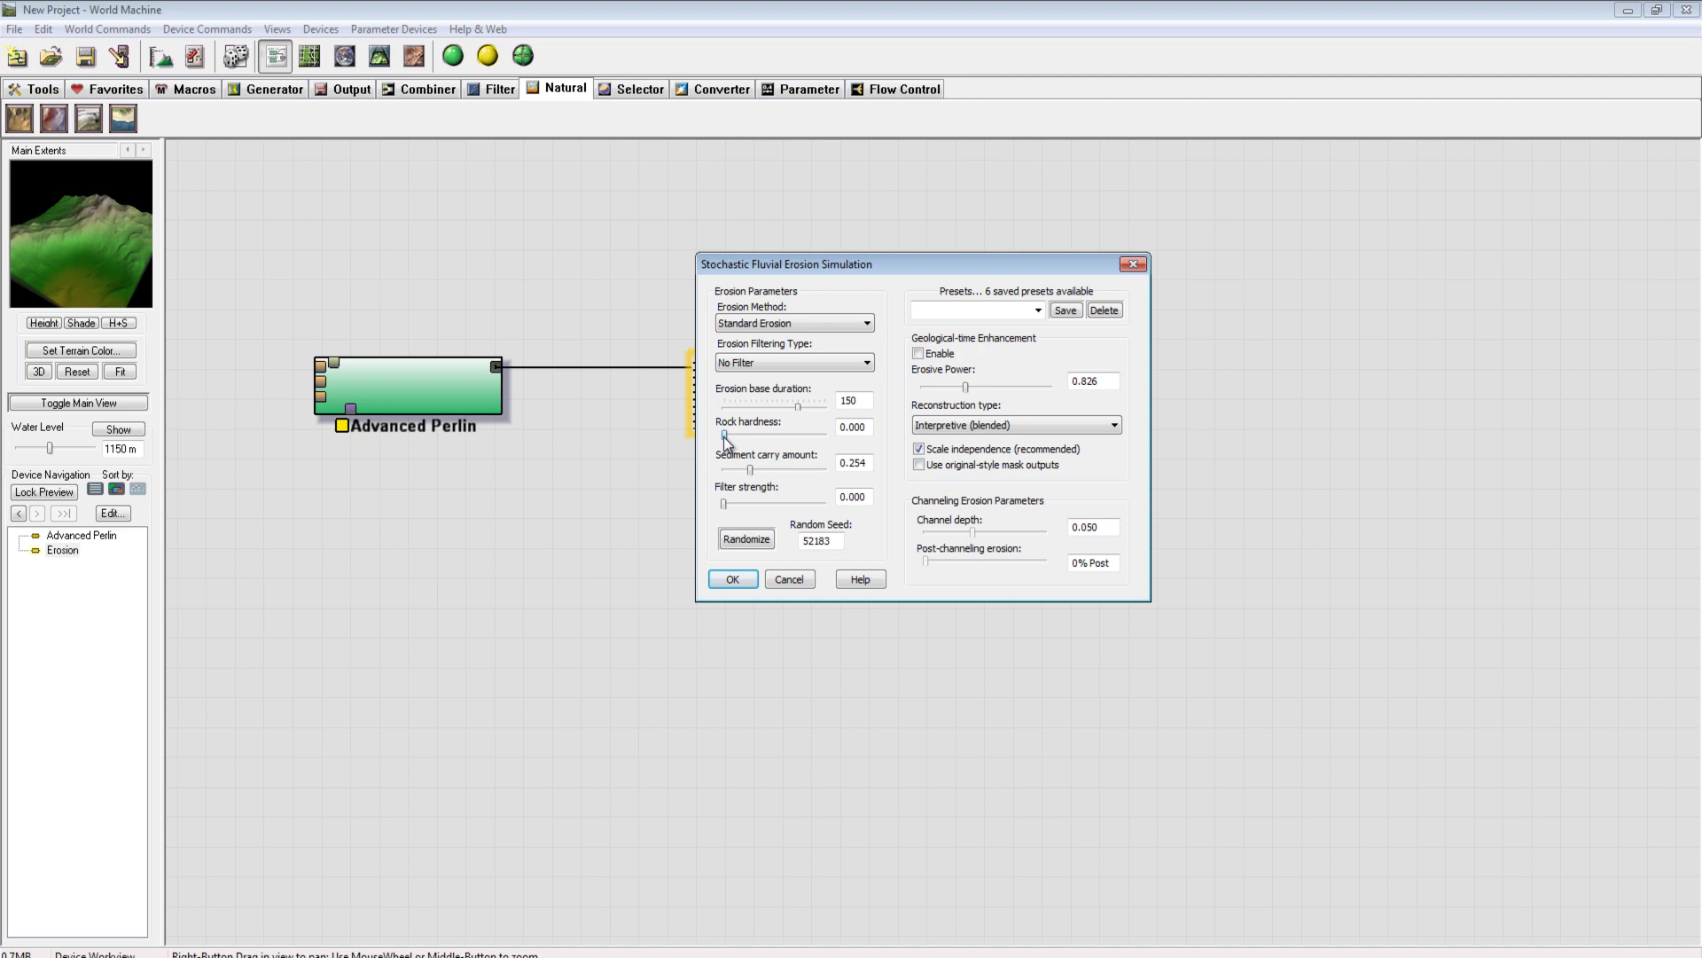
left_click_drag(724, 436, 773, 446)
left_click_drag(785, 439, 833, 448)
mouse_move(815, 443)
left_mouse_down()
mouse_move(715, 442)
mouse_move(818, 449)
left_mouse_up()
left_click_drag(793, 444, 776, 446)
Randomize the erosion's random seed repeatedly to preview different erosion patterns
left_click(844, 540)
left_click(748, 541)
left_click(748, 540)
left_click(748, 541)
left_click(749, 541)
left_click(749, 541)
left_click(750, 541)
left_click(750, 541)
left_click(750, 541)
left_click(750, 541)
left_click(750, 541)
left_click(751, 540)
left_click(752, 541)
left_click(752, 541)
left_click(753, 540)
left_click(753, 541)
left_click(754, 540)
left_click(753, 540)
left_click(754, 541)
left_click(754, 541)
left_click(754, 541)
left_click(753, 540)
left_click(754, 541)
left_click(754, 541)
left_click(754, 541)
left_click(752, 540)
left_click(751, 541)
left_click(750, 541)
left_click(750, 541)
left_click(750, 541)
left_click(750, 541)
left_click(750, 540)
left_click(751, 541)
left_click(750, 541)
left_click(752, 540)
left_click(752, 540)
left_click(753, 540)
left_click(753, 540)
left_click(752, 540)
Try geological-time enhancement at erosive power 0.999, lower the power to 0.730 and disable the enhancement
left_click(936, 358)
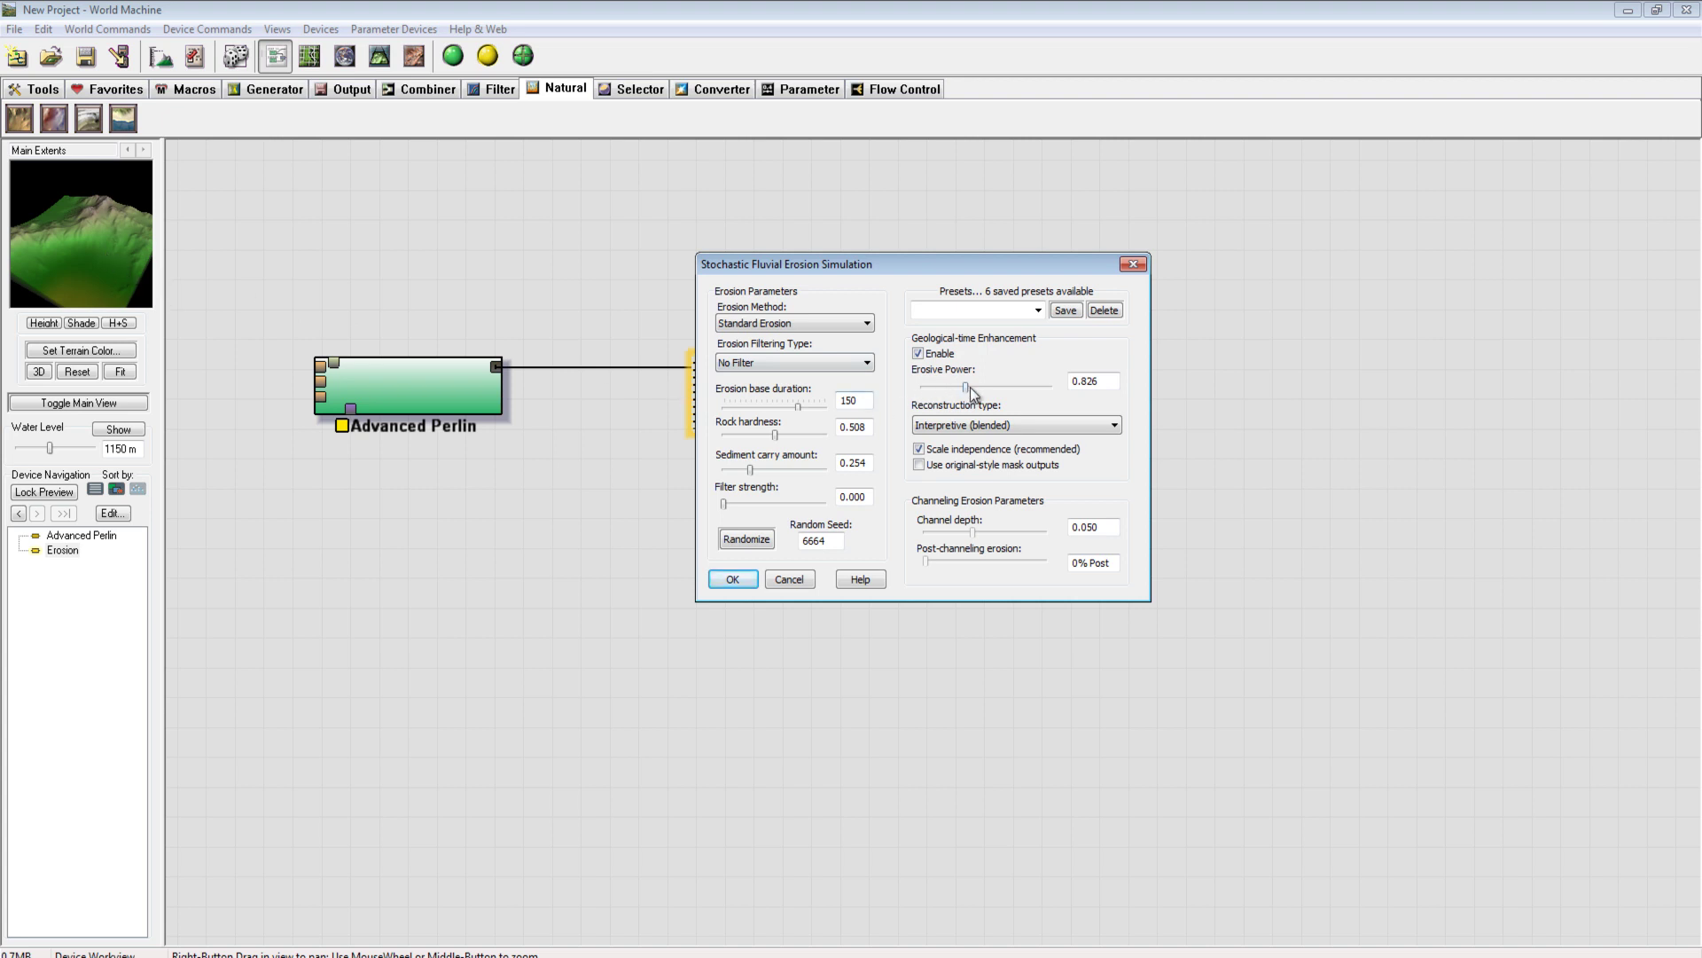
left_click_drag(973, 389, 1088, 390)
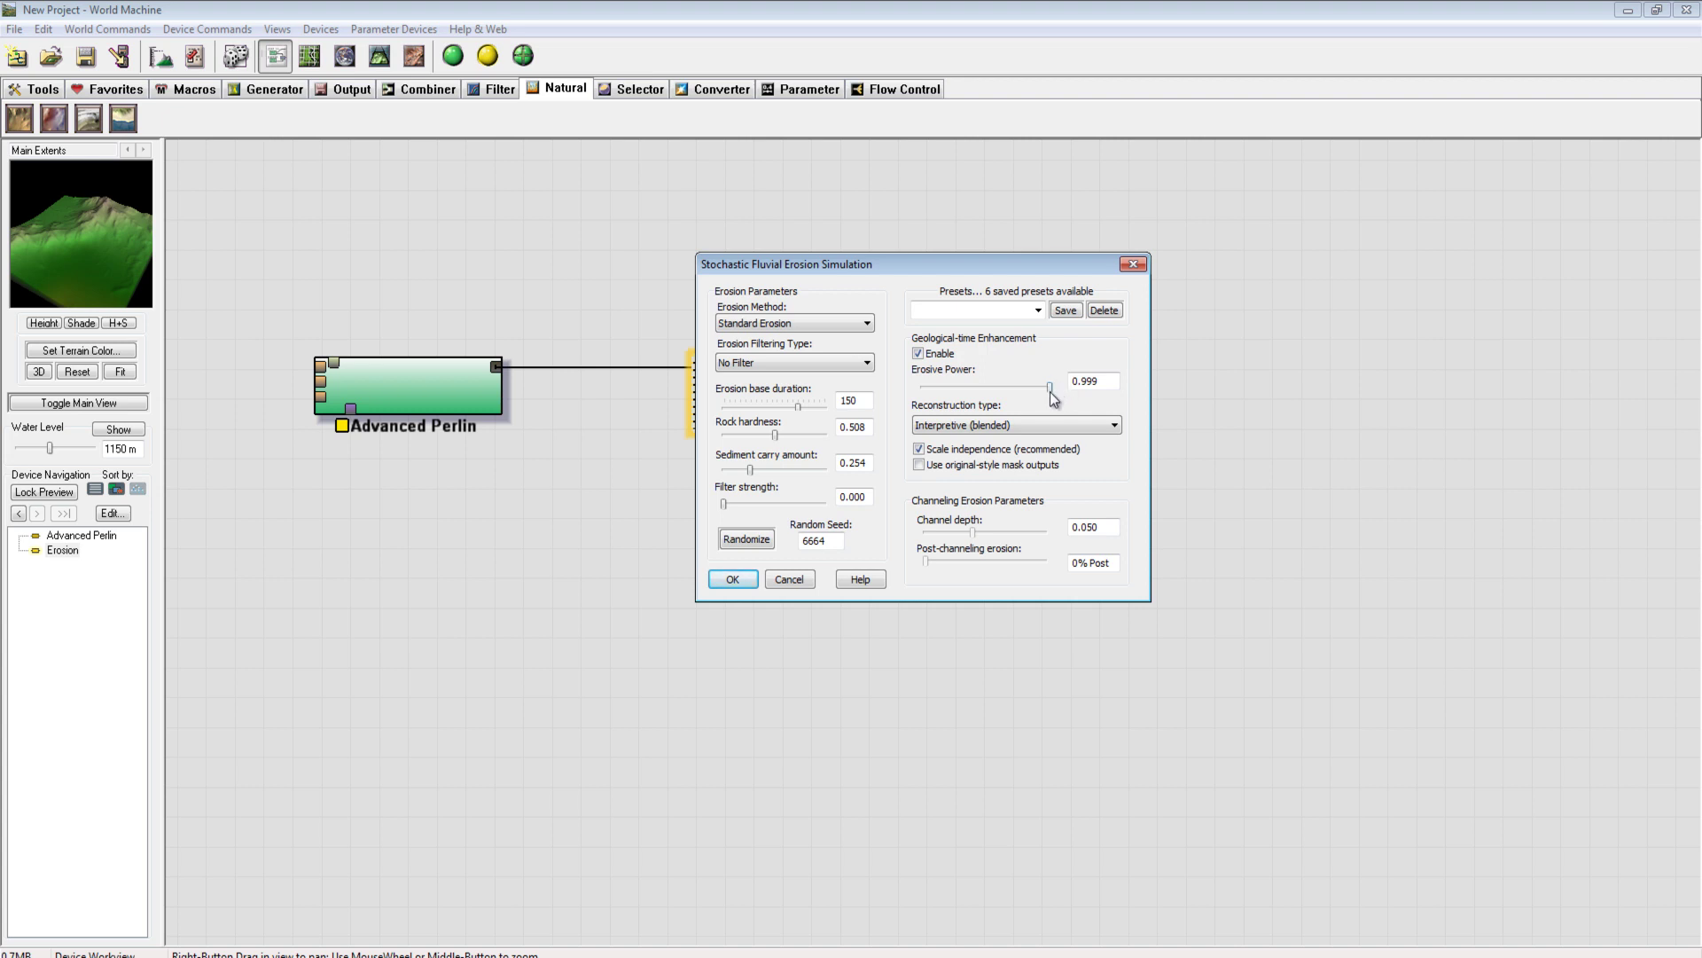
left_click_drag(1051, 388, 954, 381)
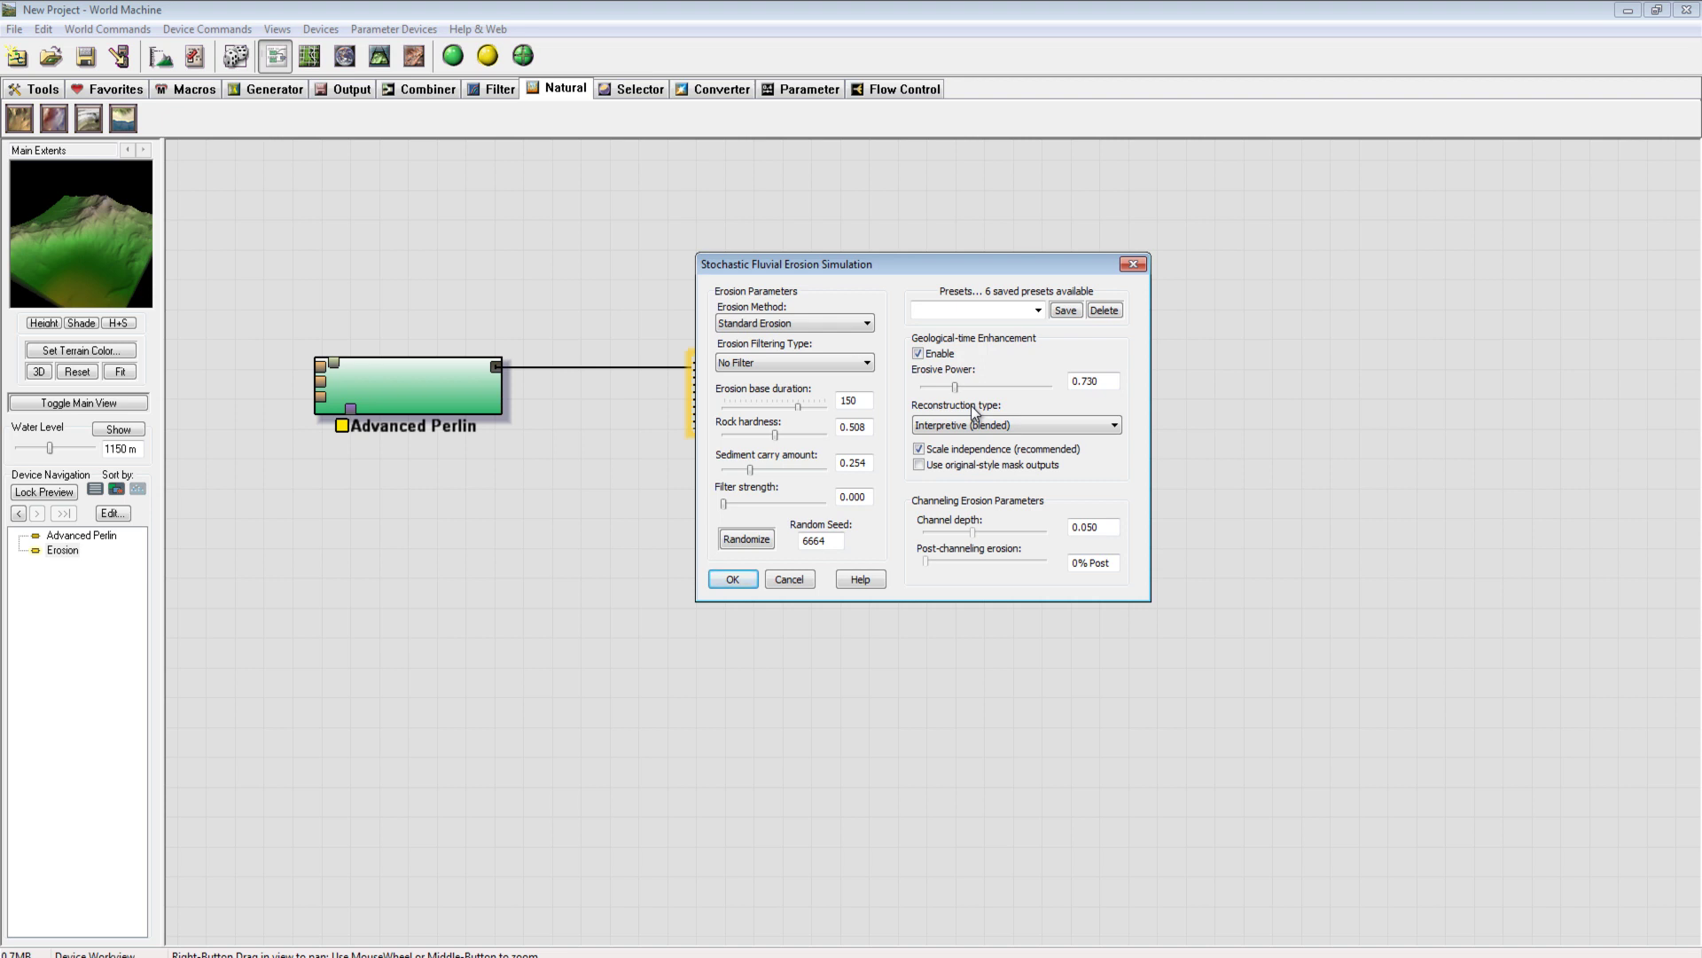
left_click(918, 353)
Compare the Additive (sharp) and Interpretive (blended) reconstruction types and select Additive (sharp)
left_click(1044, 430)
left_click(1041, 424)
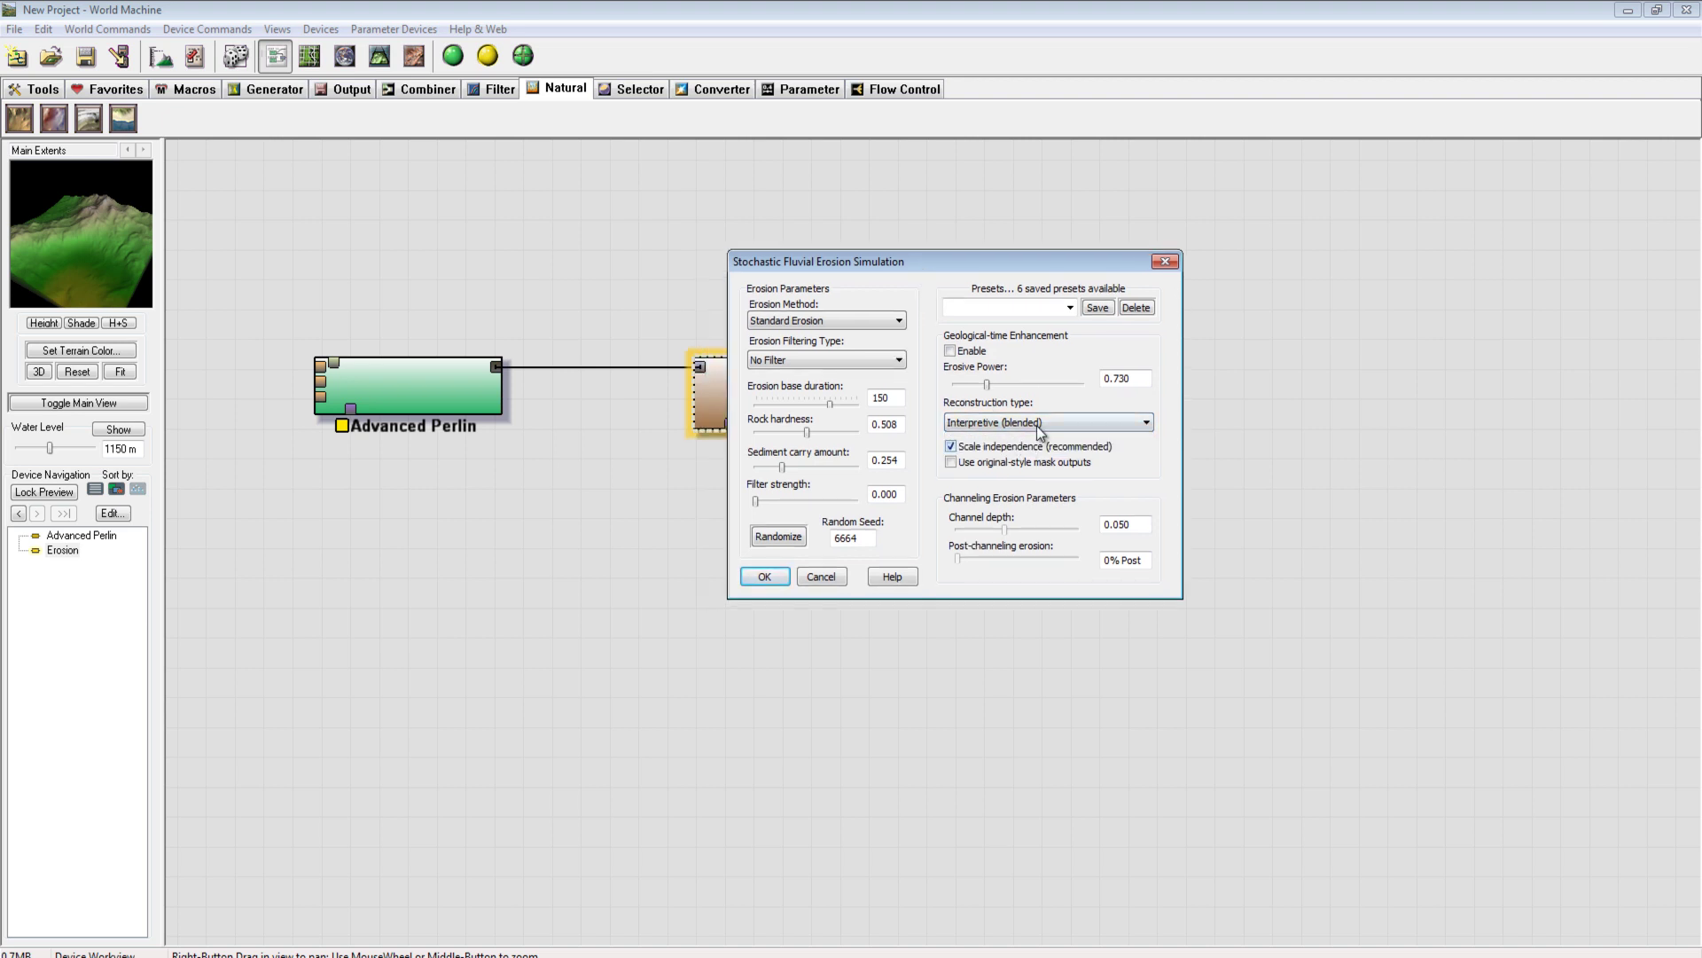
left_click(1040, 431)
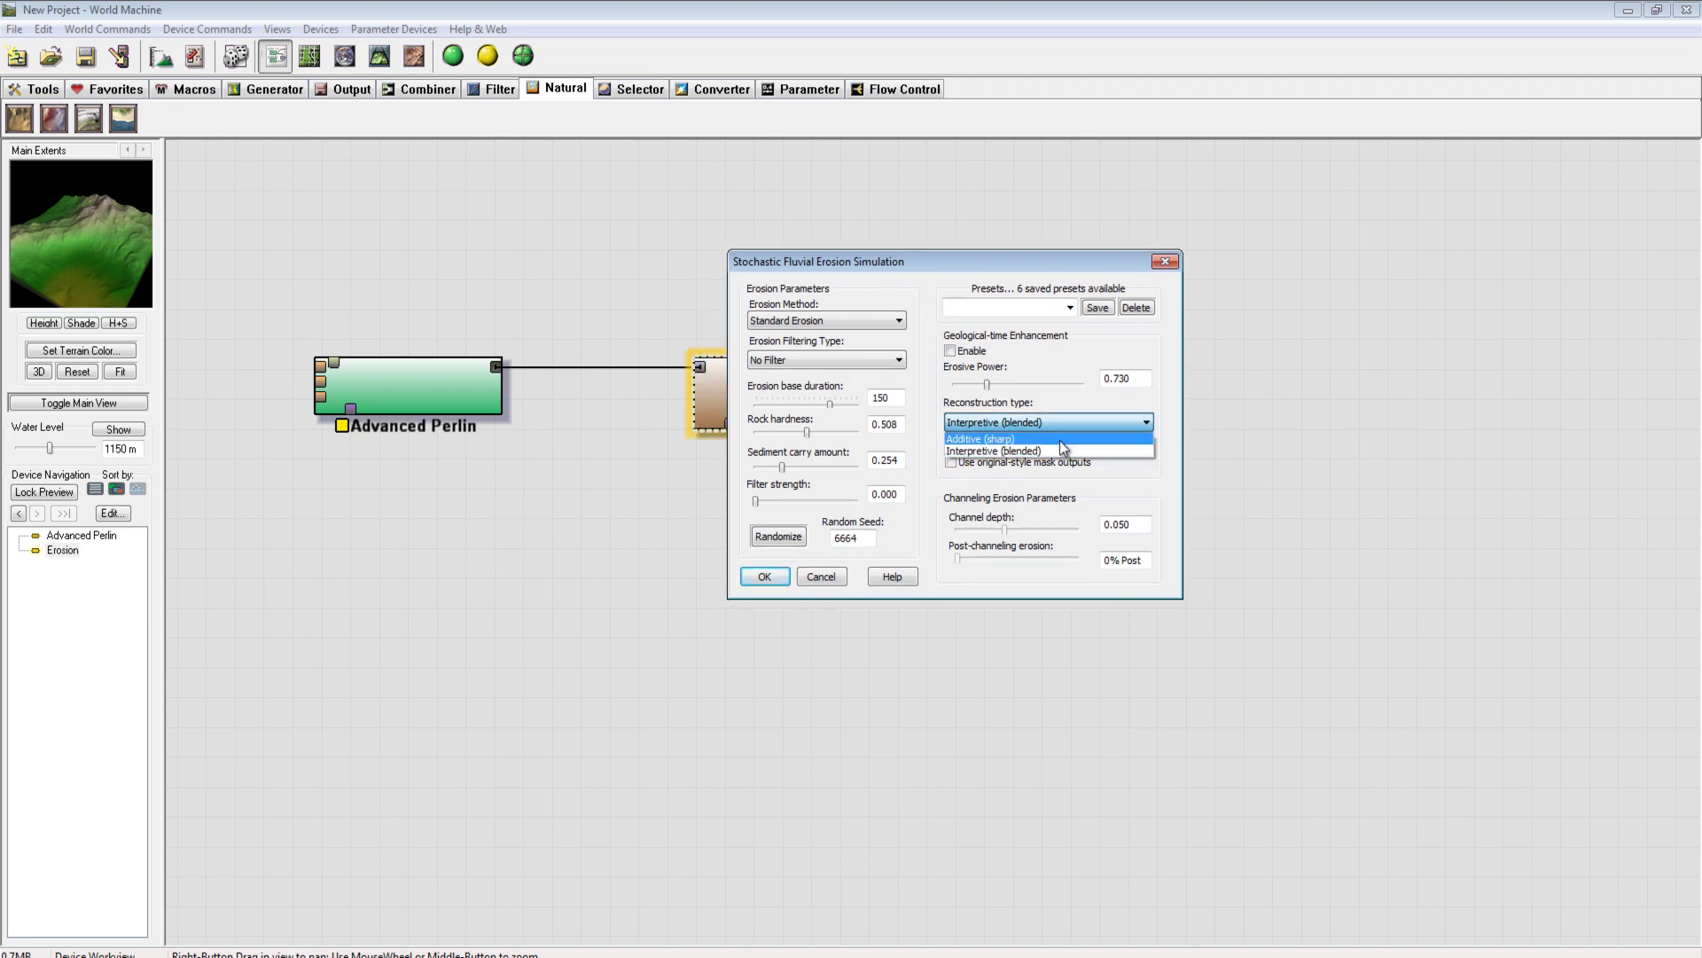
left_click(1060, 439)
left_click(1066, 428)
left_click(1068, 450)
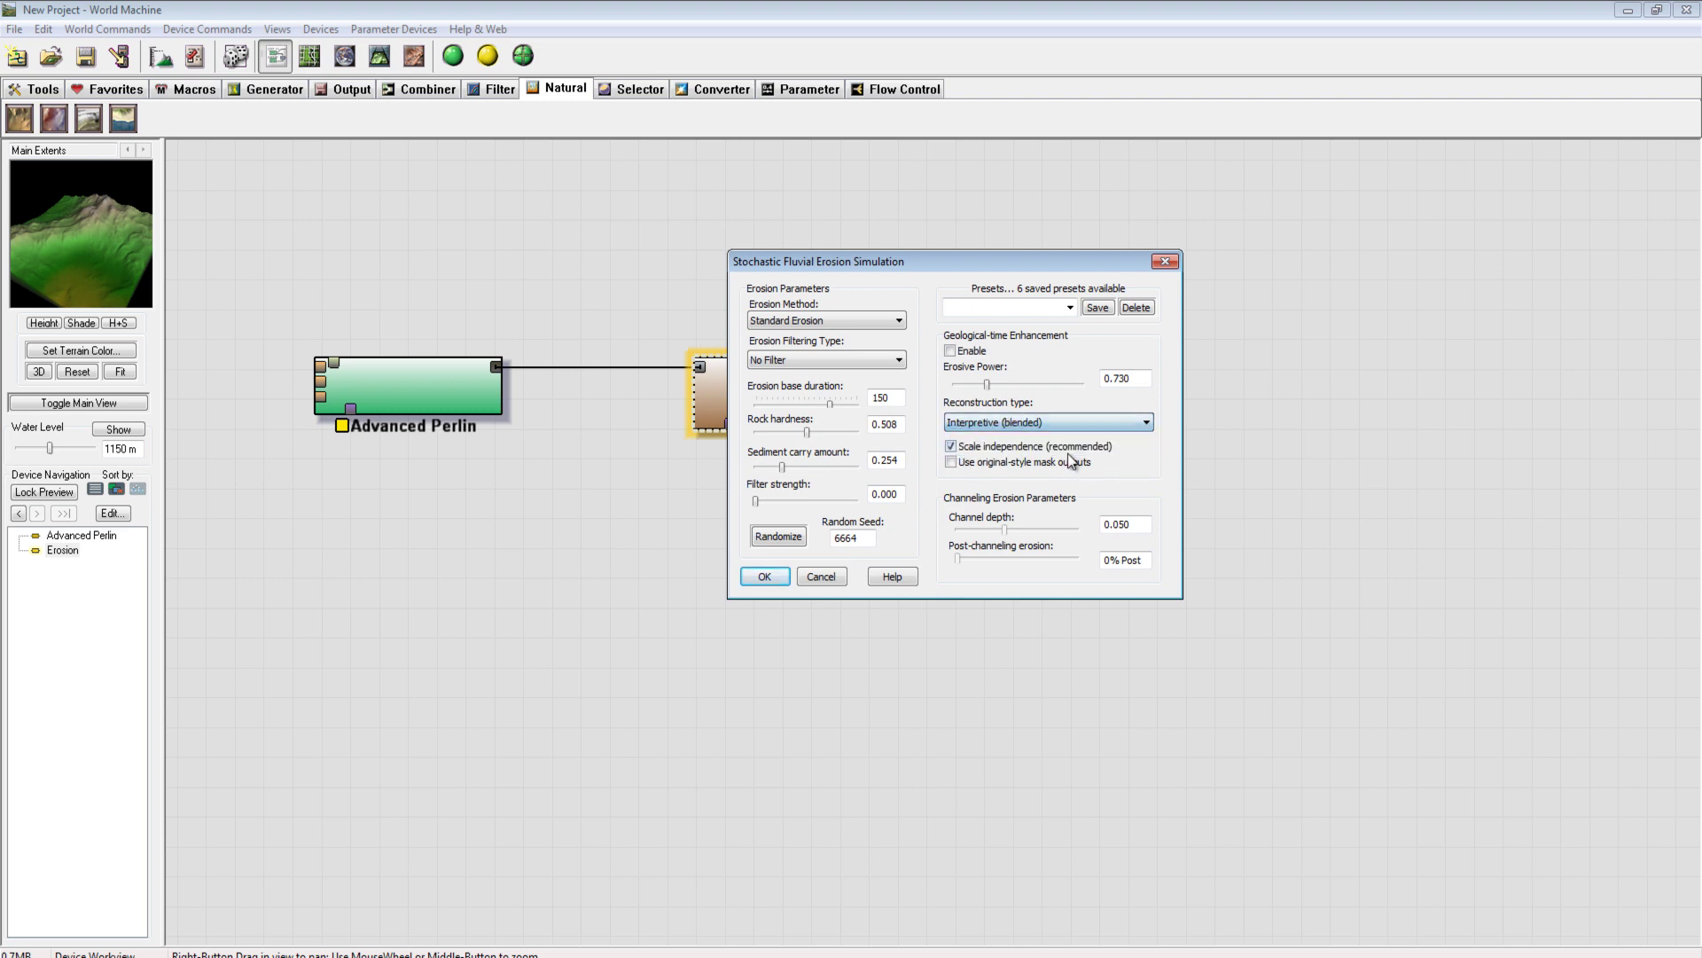
left_click(1080, 430)
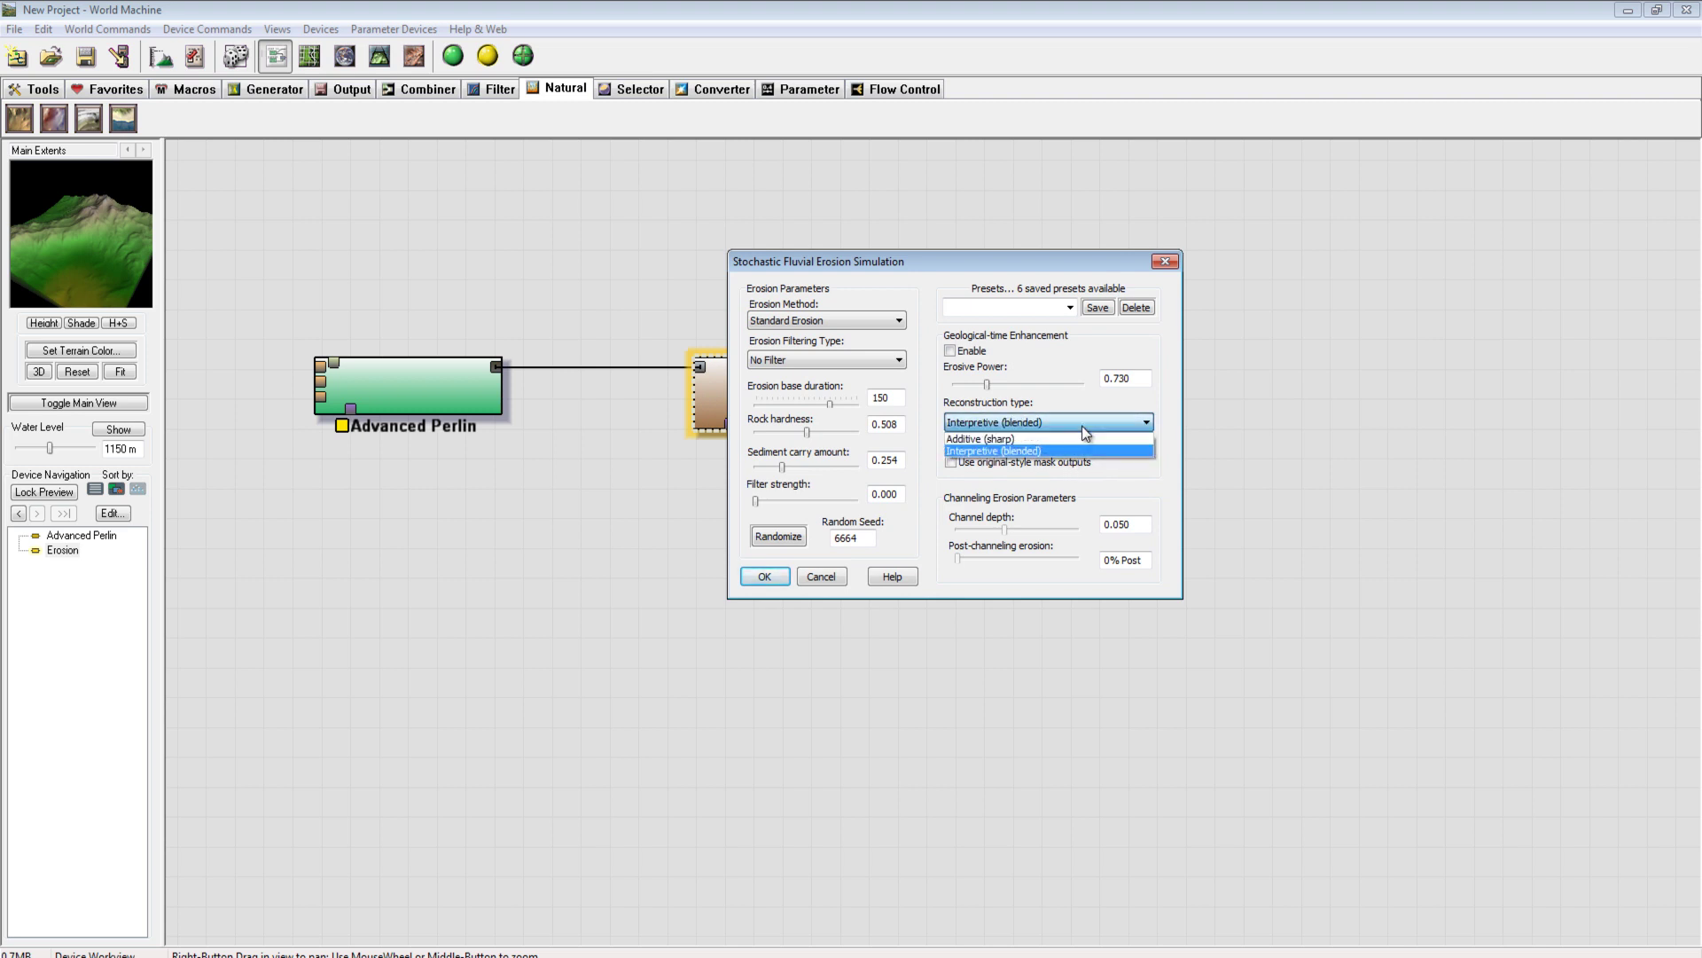
left_click(1082, 425)
left_click(1082, 425)
left_click(1082, 440)
left_click(1083, 426)
left_click(1069, 452)
left_click(1078, 422)
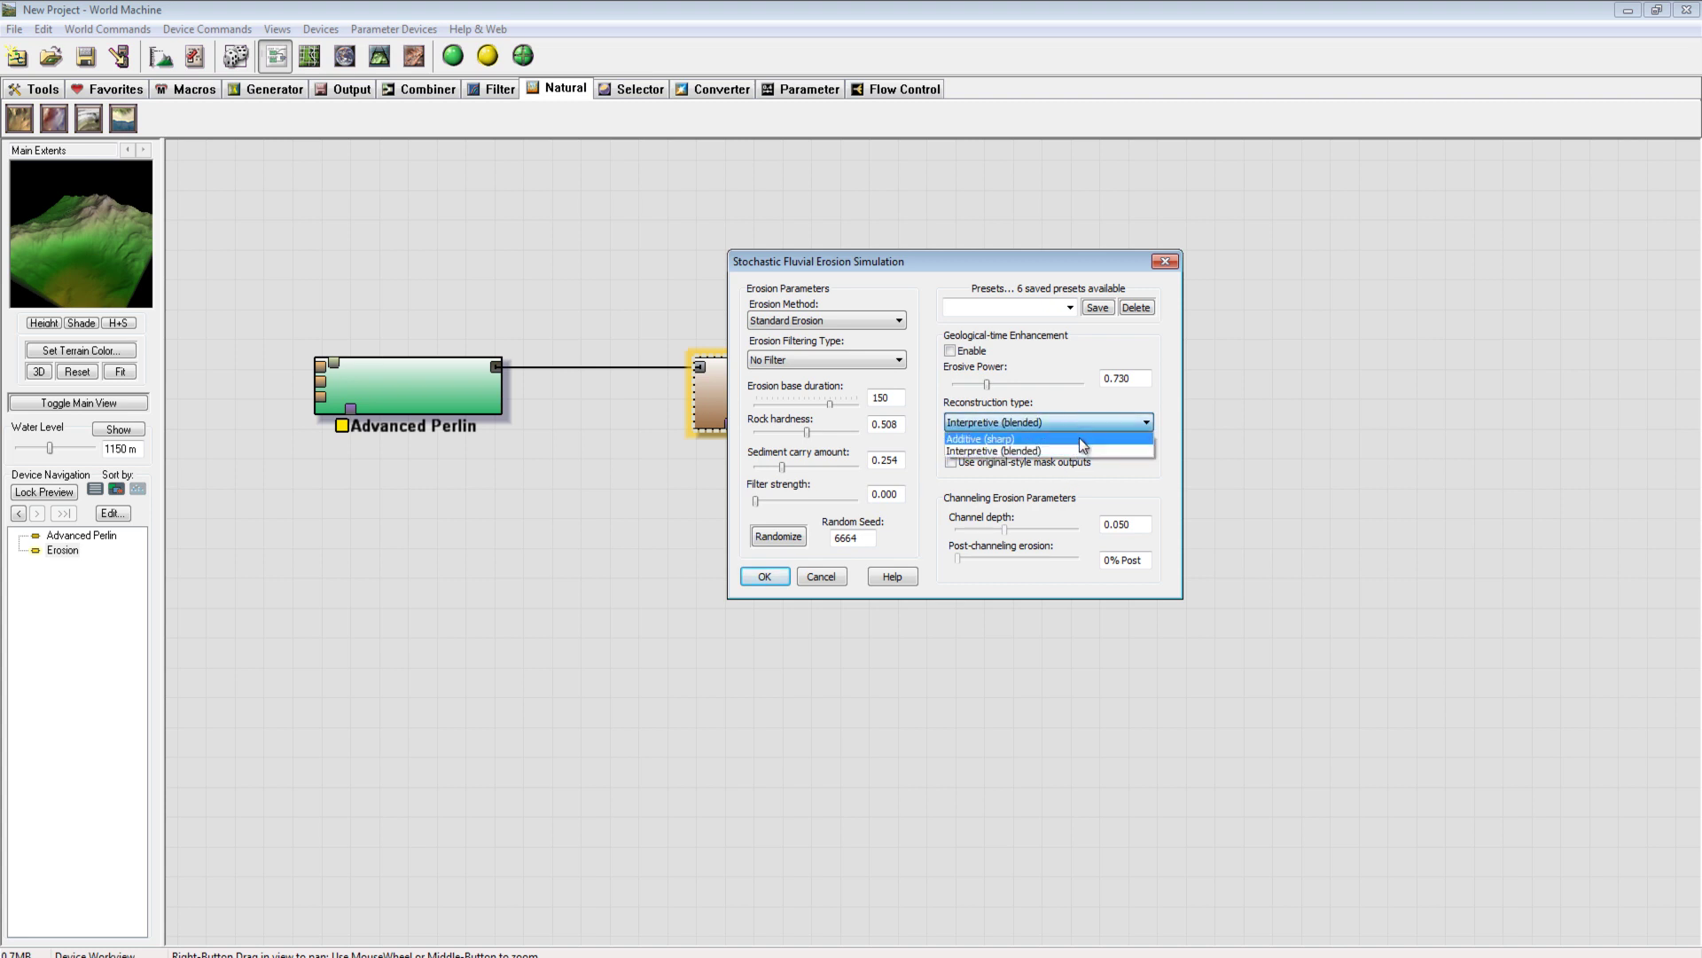
left_click(1078, 438)
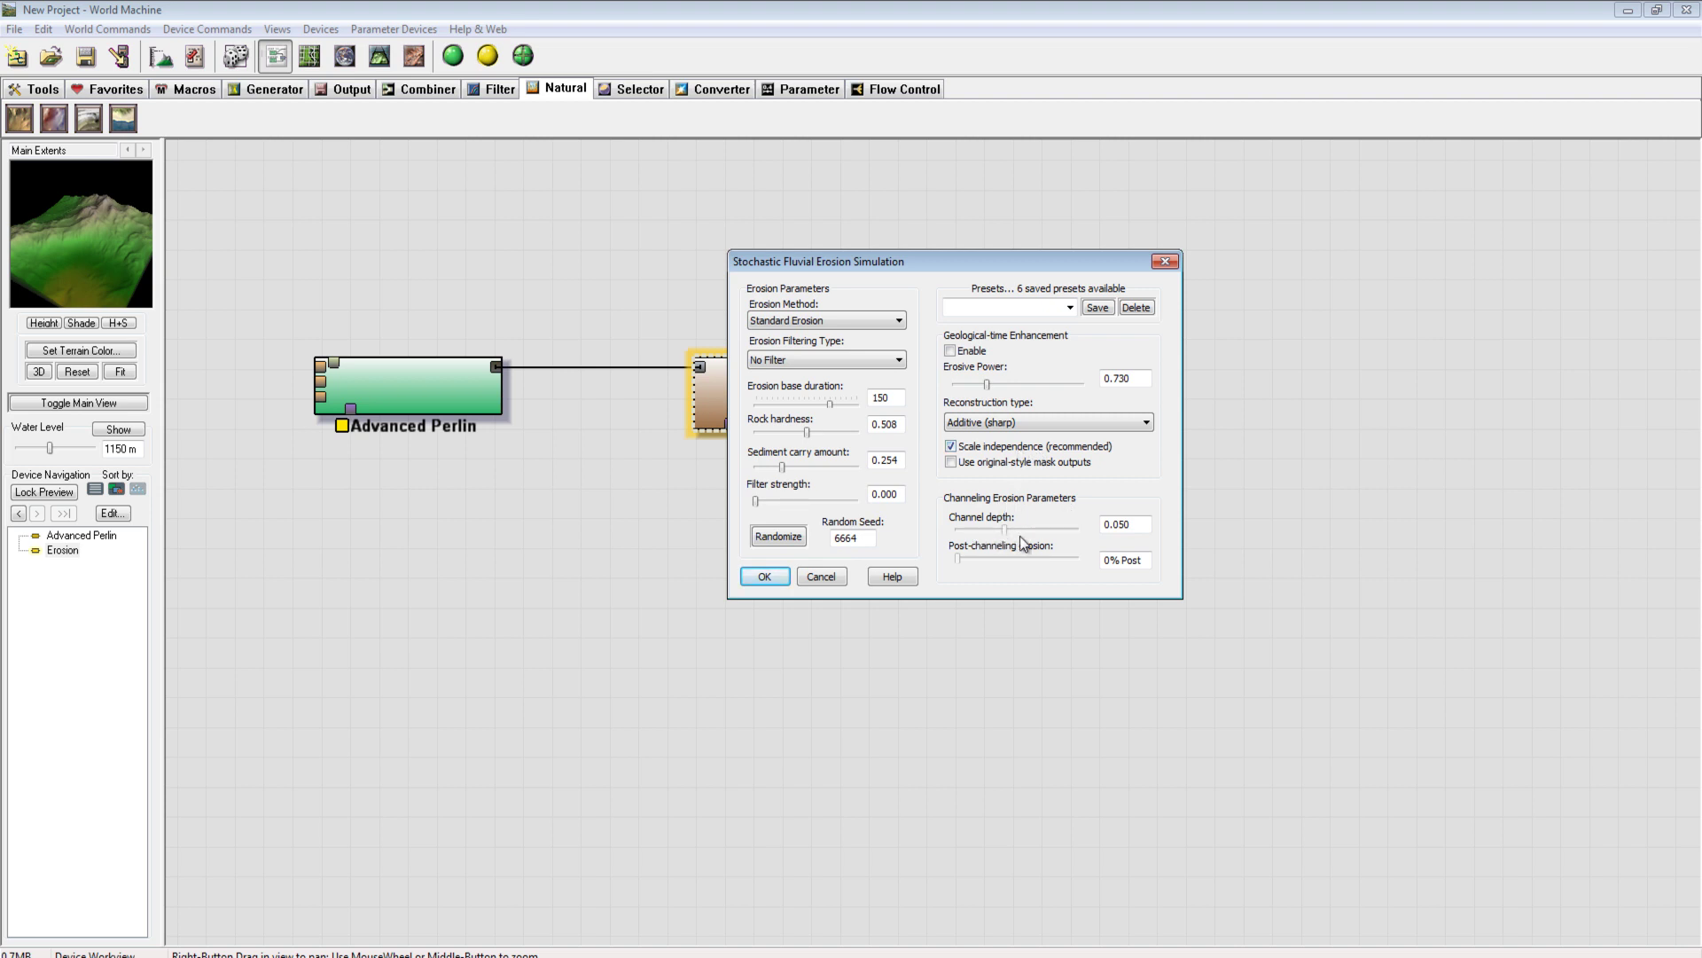
Switch the erosion method to Channeled Erosion with channel depth 0.032 and try different post-channeling erosion amounts, ending at 34%
left_click(879, 322)
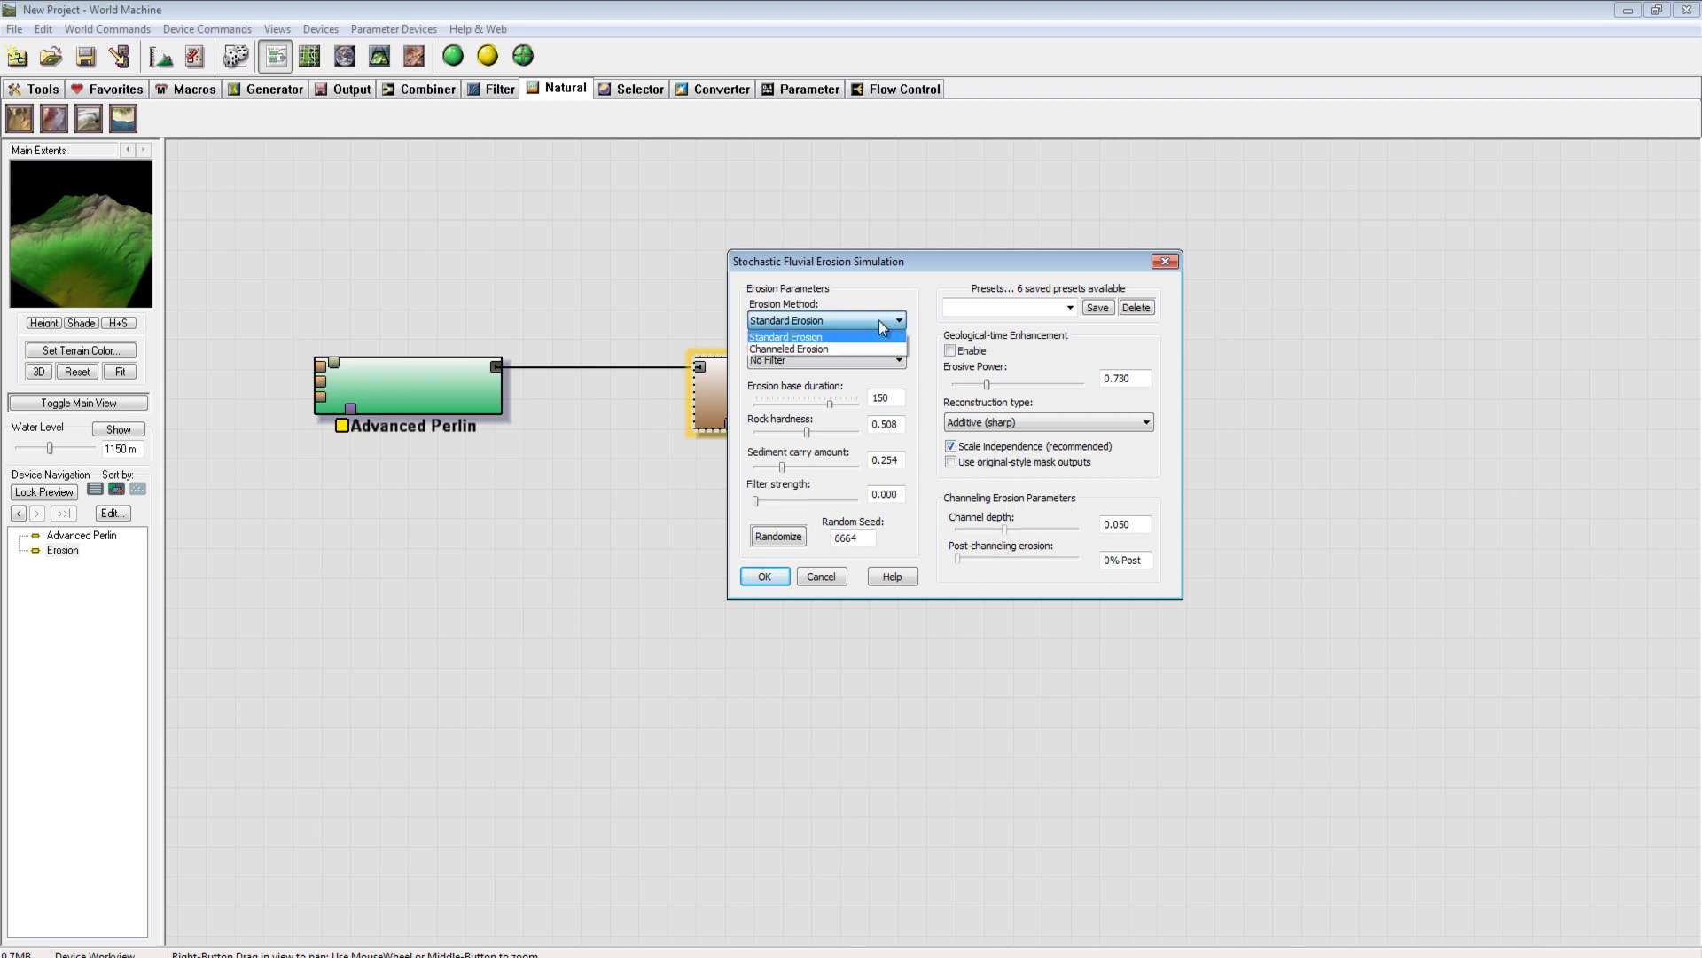
left_click(906, 263)
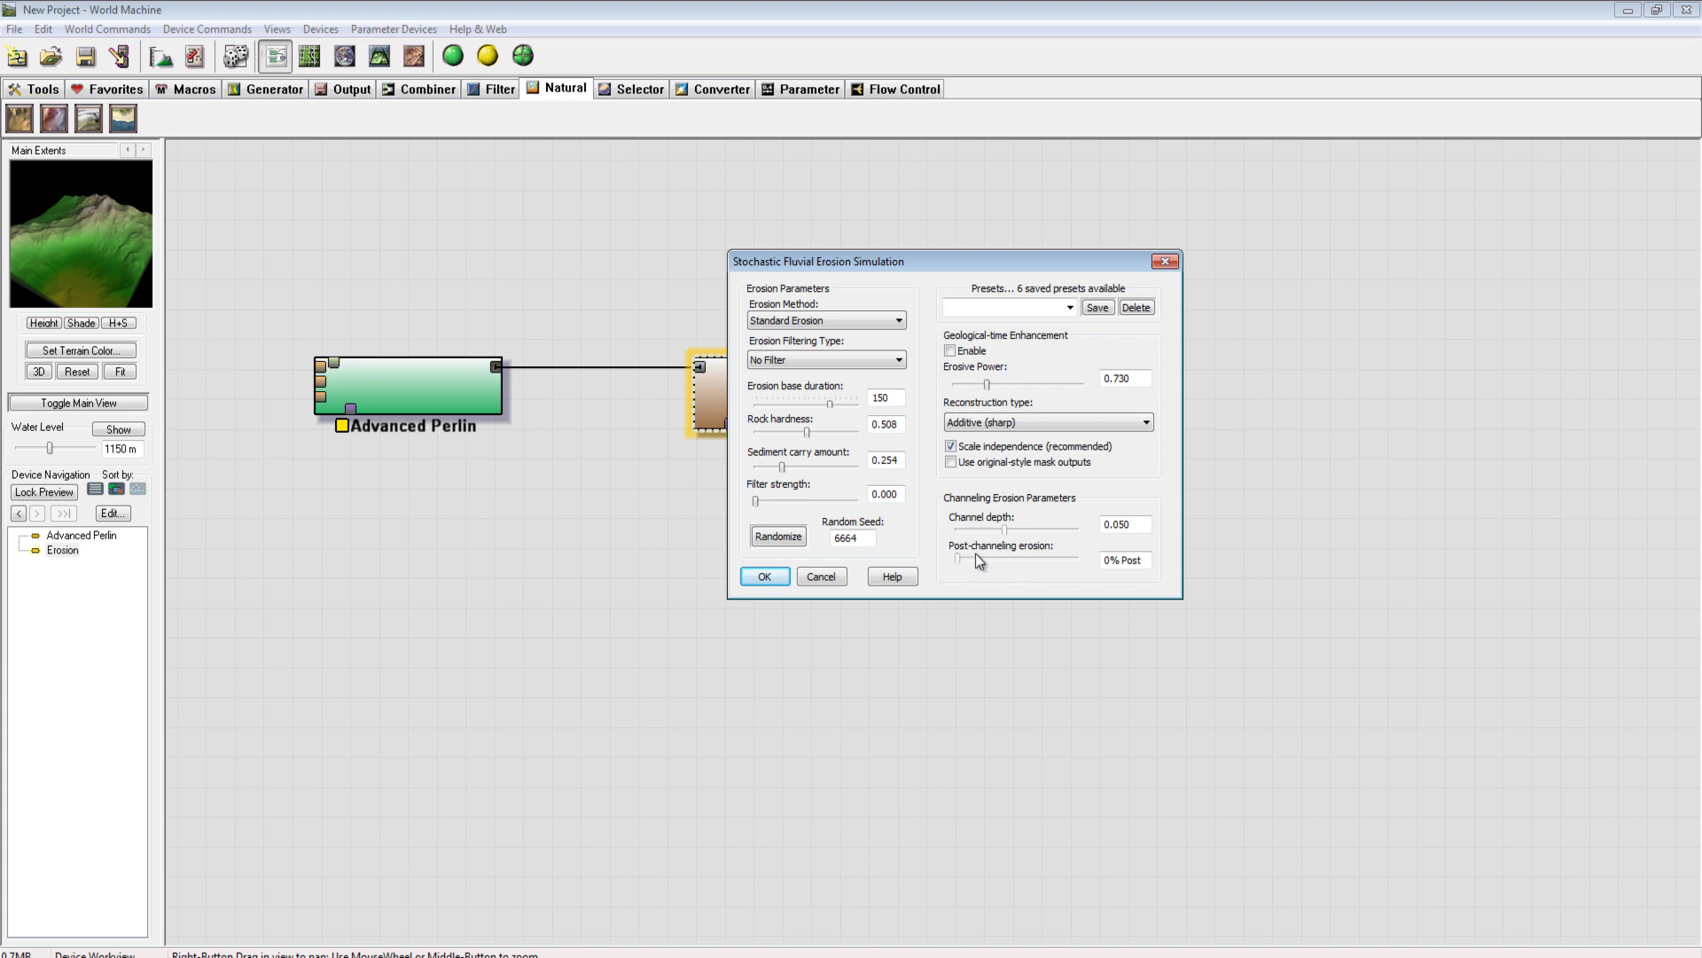
left_click(837, 320)
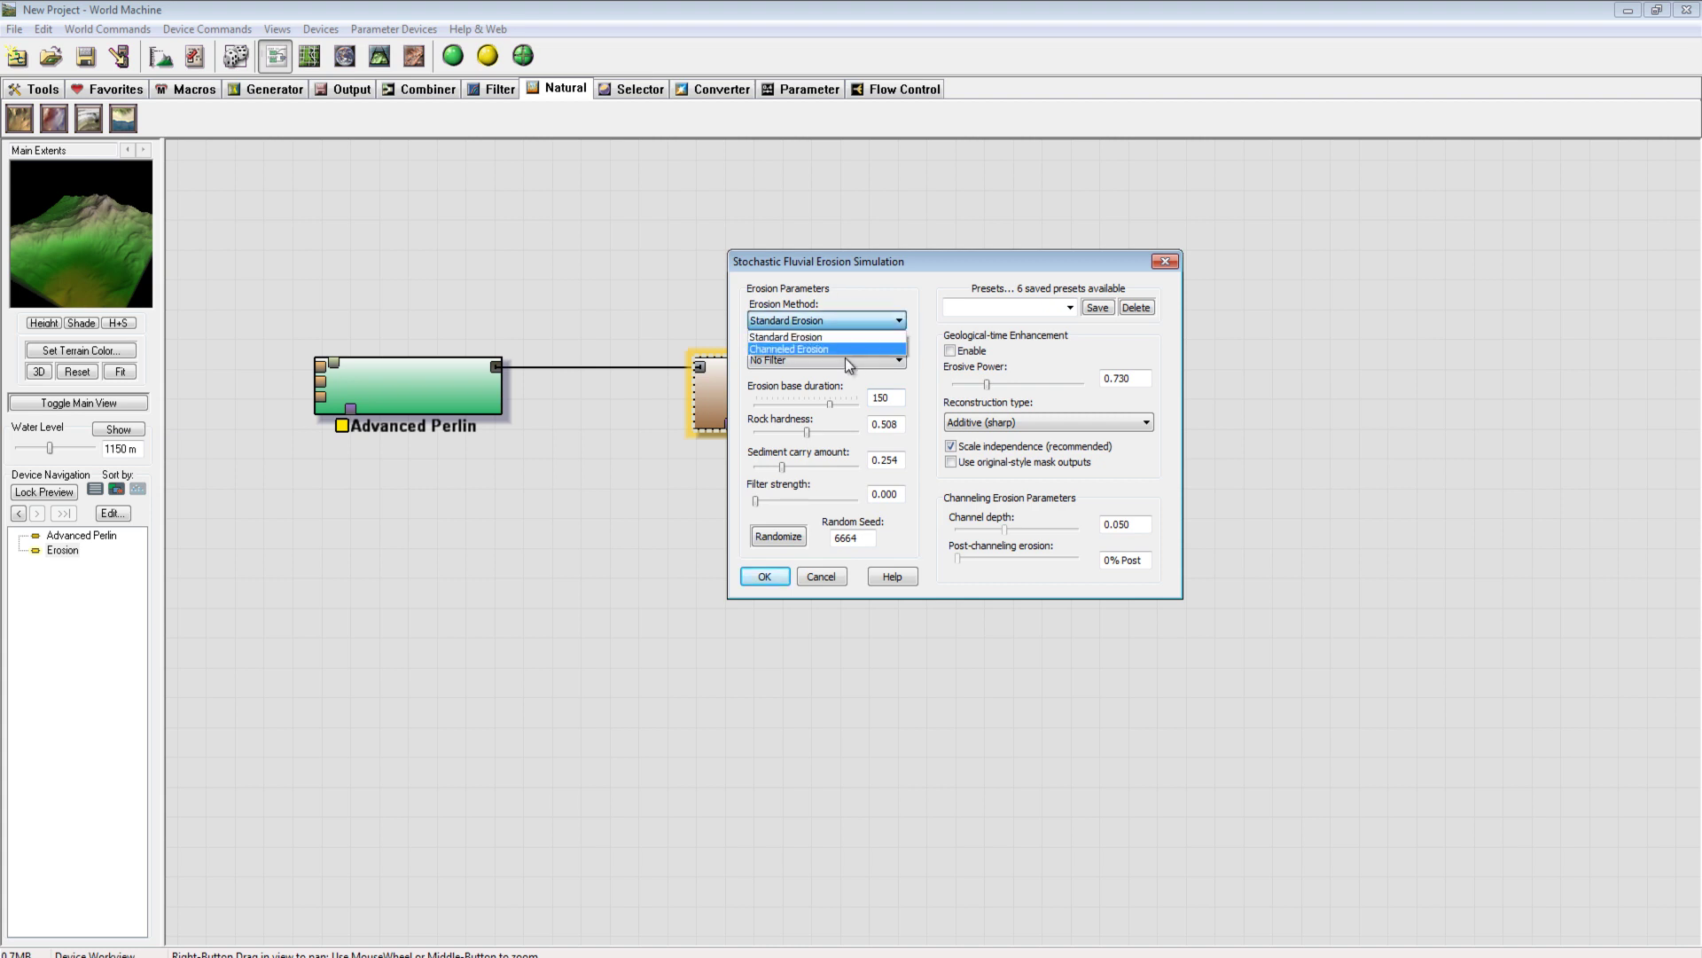
left_click(844, 349)
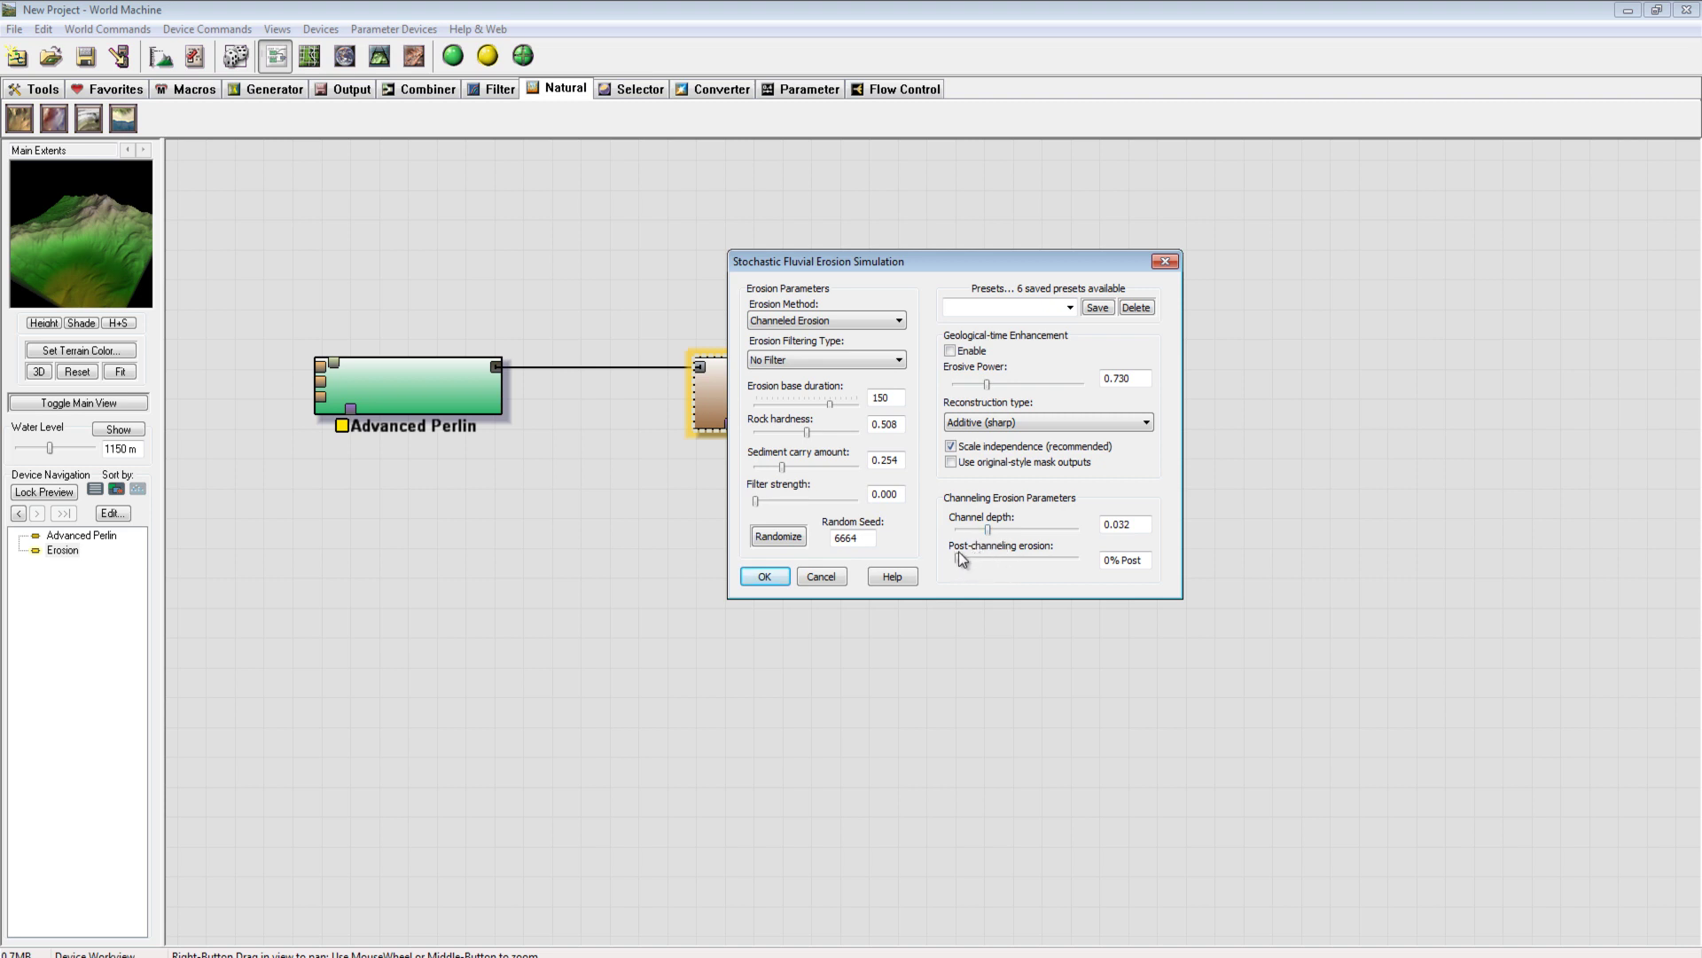
left_click_drag(959, 557, 1023, 557)
left_click_drag(1012, 558, 1098, 558)
left_click_drag(1077, 556, 1047, 562)
Set the erosion method back to Standard Erosion and apply the Erosion device's settings
left_click(880, 321)
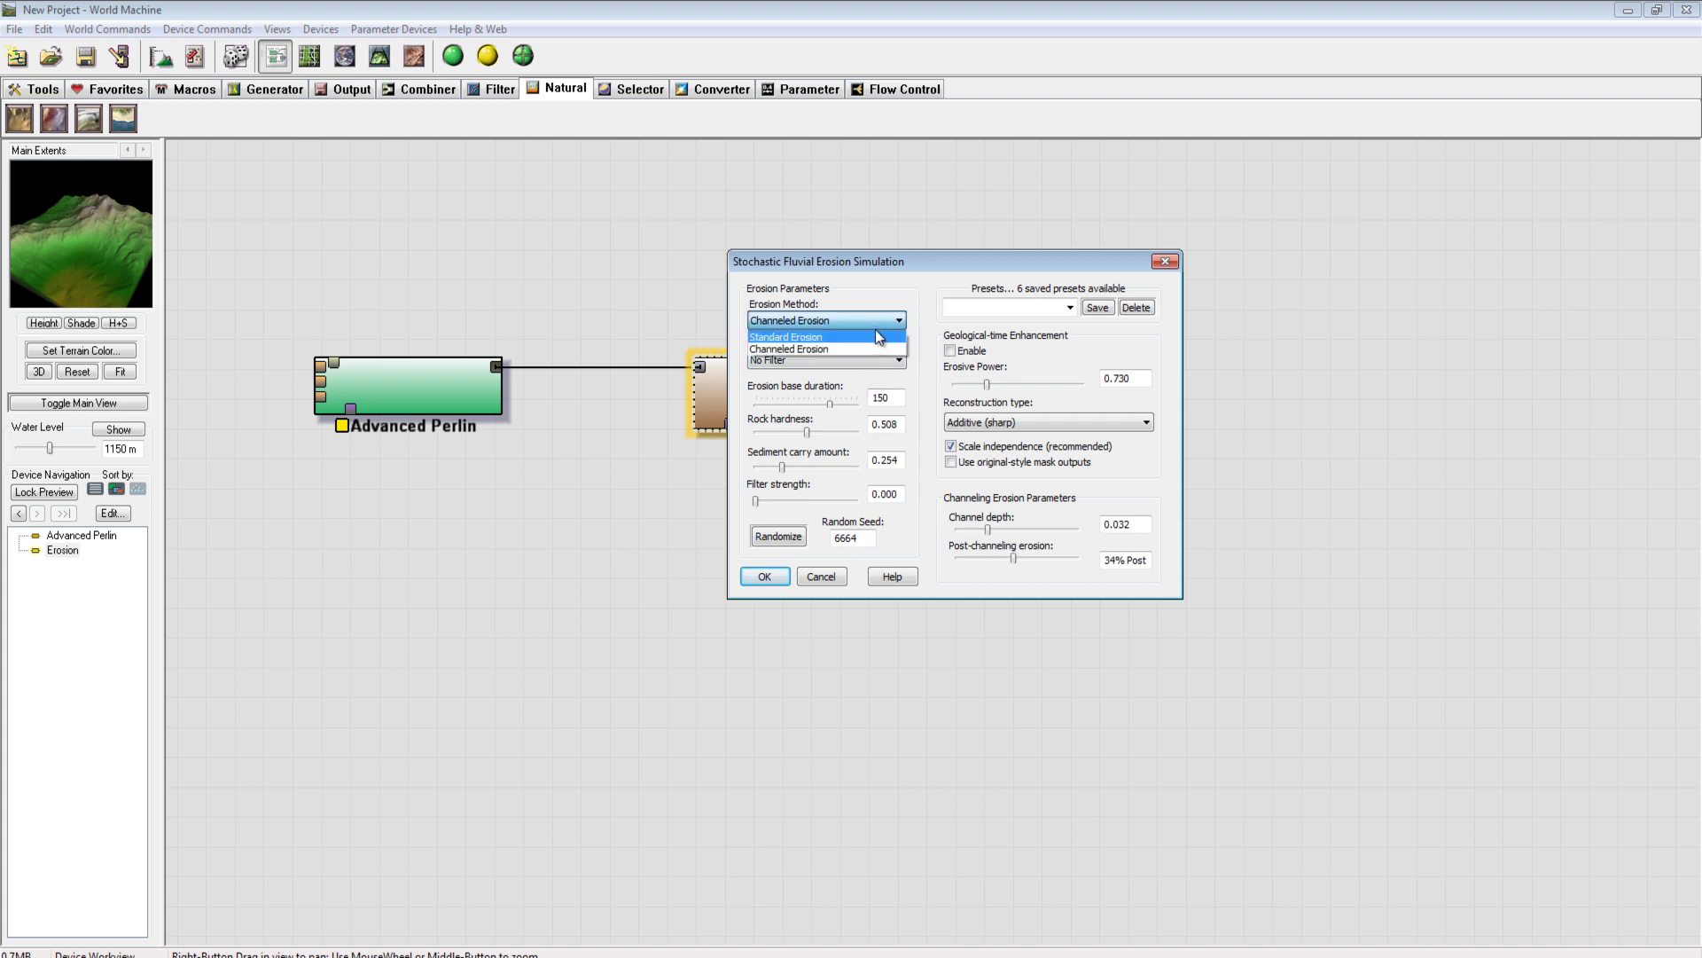
left_click(878, 337)
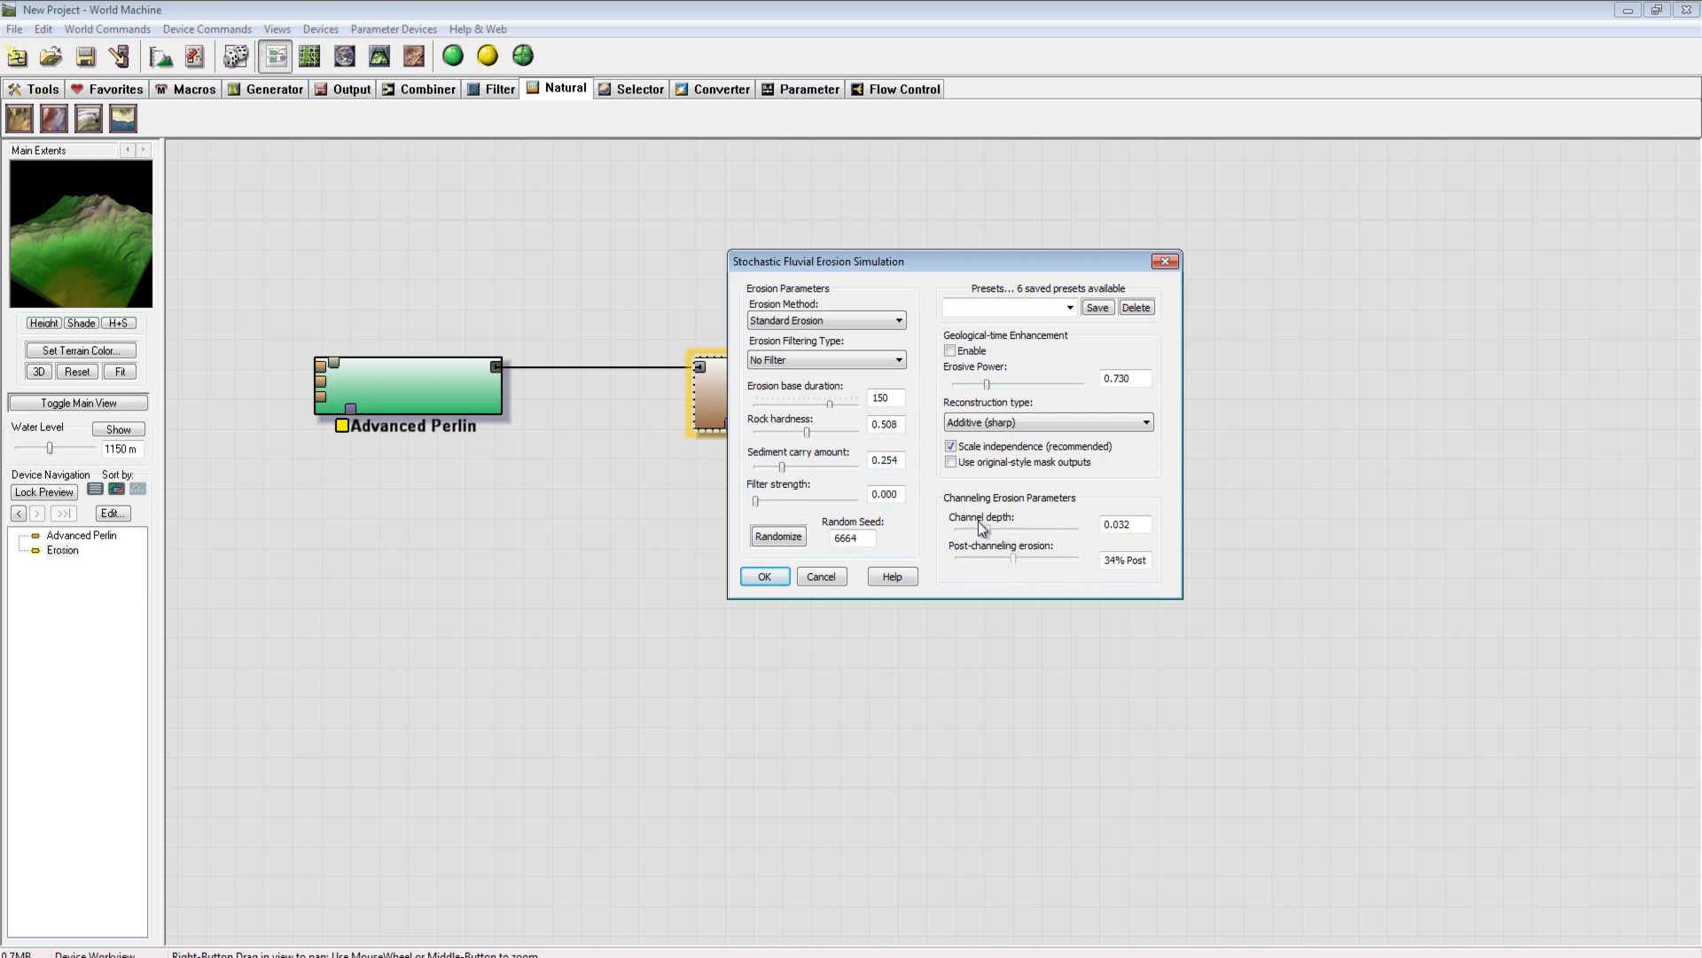
left_click(761, 577)
Disconnect the Erosion device from the Advanced Perlin generator and select the generator
mouse_move(87, 256)
left_mouse_down()
mouse_move(156, 222)
mouse_move(44, 273)
mouse_move(89, 226)
mouse_move(78, 252)
mouse_move(117, 241)
mouse_move(39, 252)
mouse_move(122, 243)
mouse_move(67, 257)
left_mouse_up()
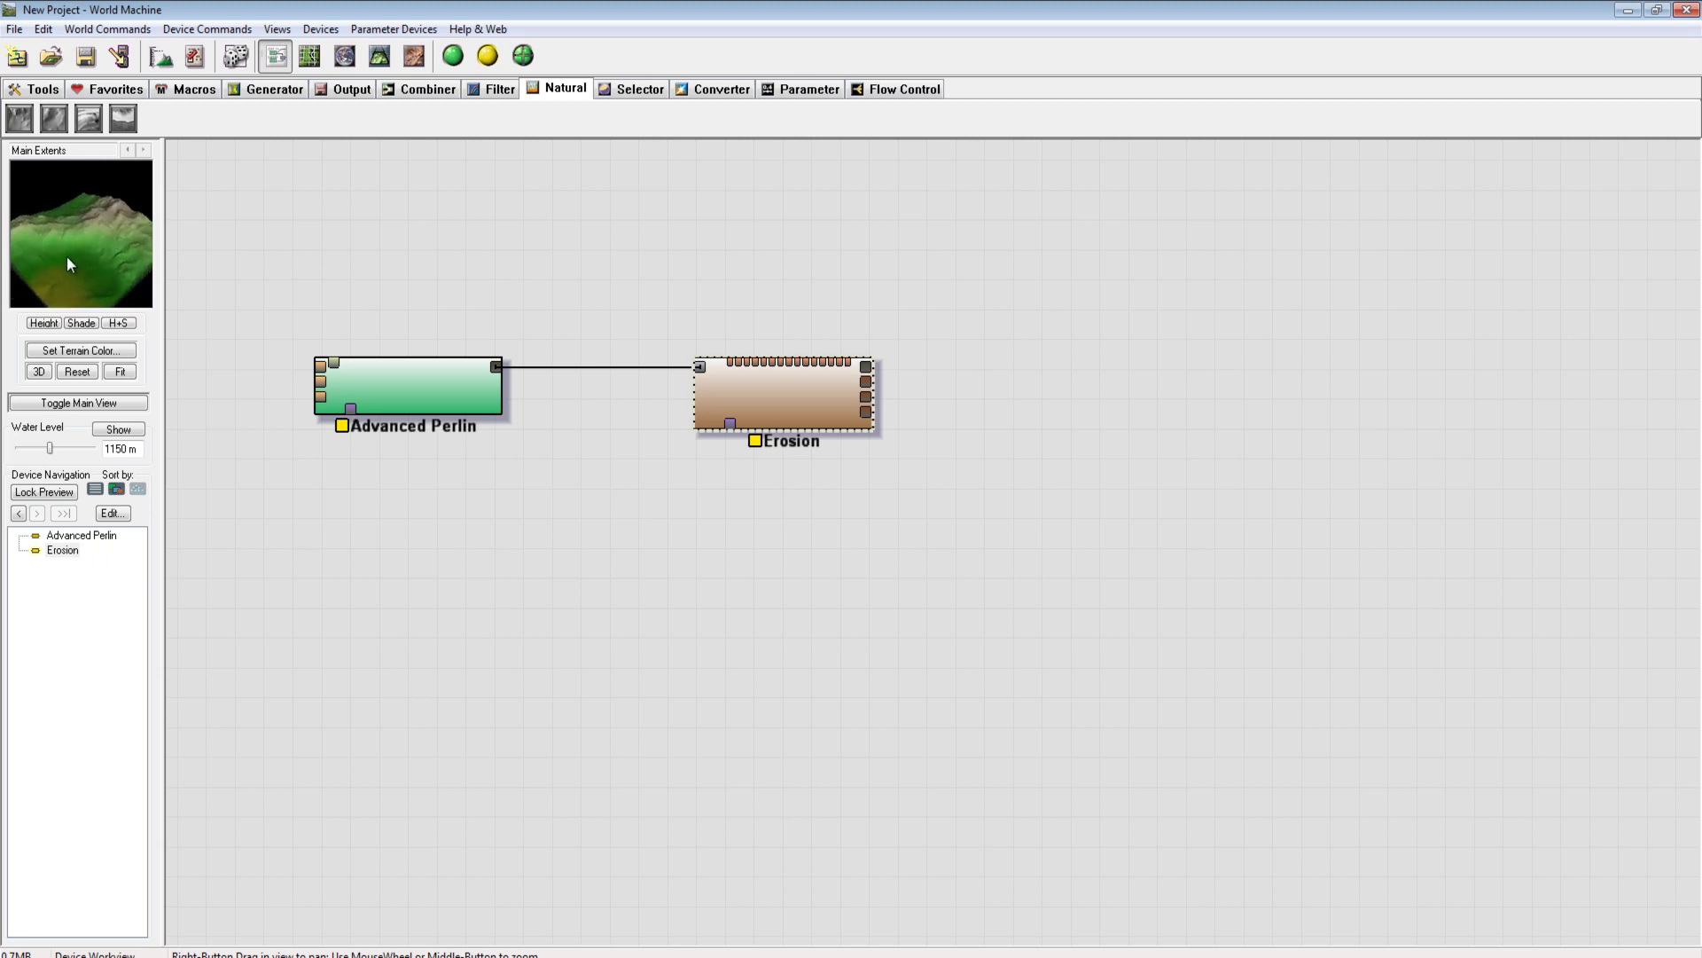
left_click(496, 368)
left_click_drag(700, 366, 617, 264)
left_click(400, 390)
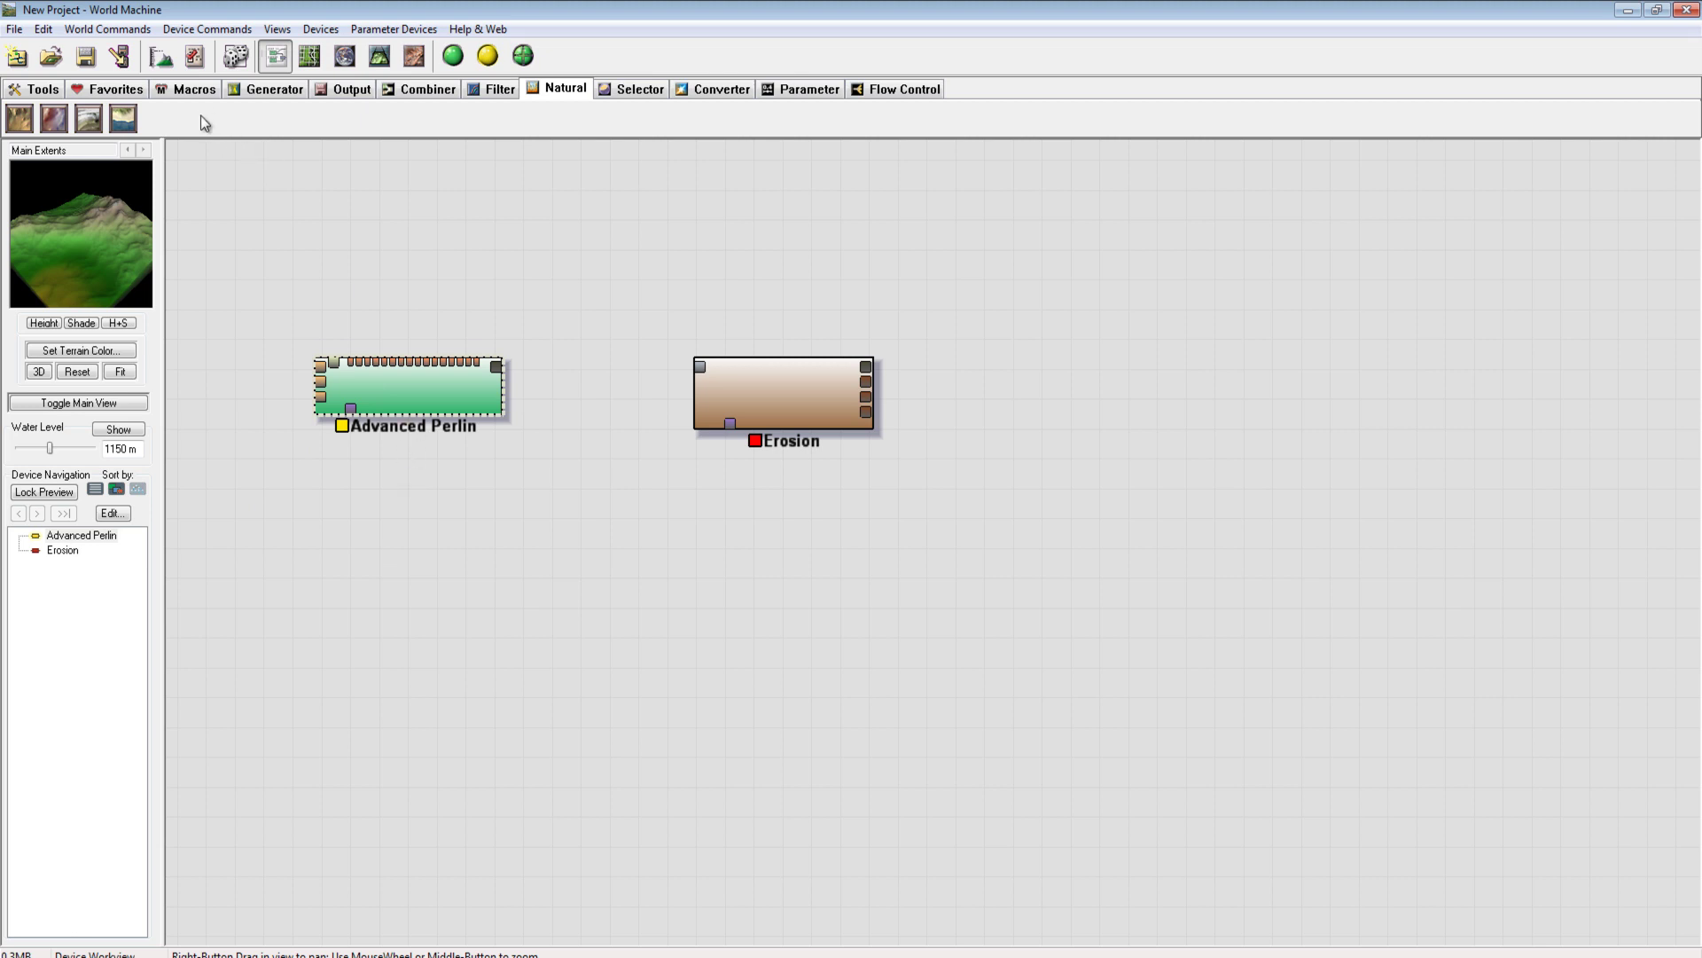
Open the project settings and toggle the +1 option of the normal build resolution
left_click(168, 60)
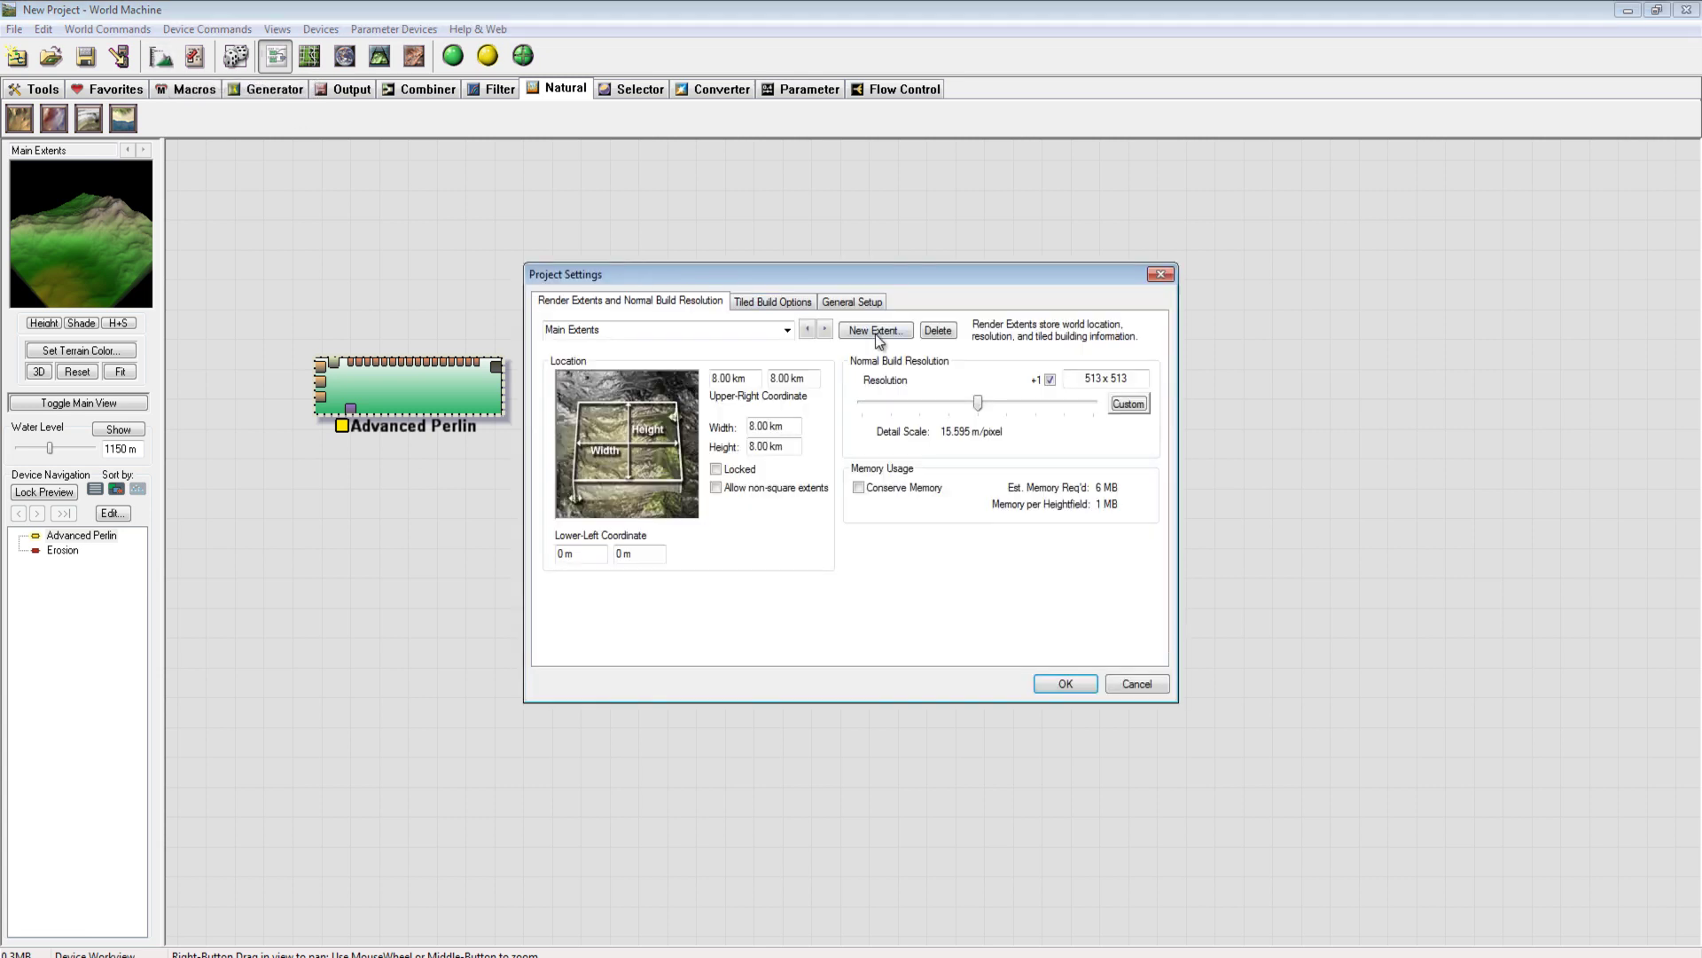
left_click_drag(998, 274, 1052, 212)
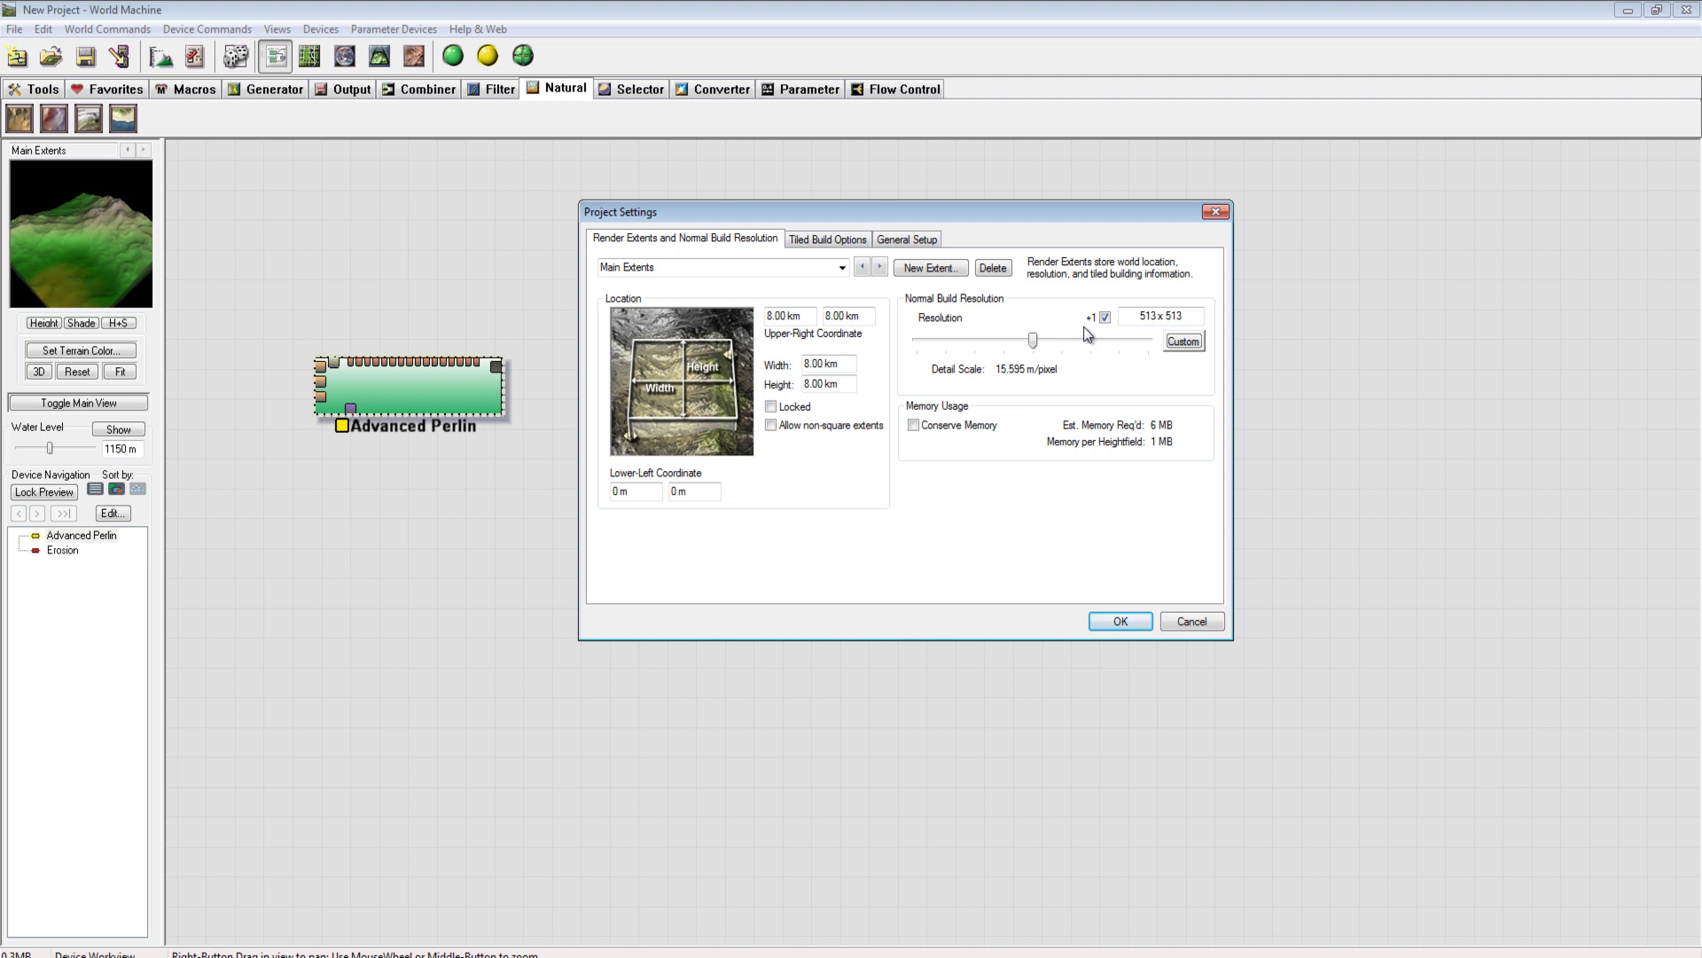
left_click(1104, 318)
left_click(1105, 320)
left_click(1104, 318)
Raise the normal build resolution, toggle the Conserve Memory option and apply the project settings
left_click(1066, 338)
mouse_move(1192, 316)
left_mouse_down()
mouse_move(1096, 318)
mouse_move(1071, 349)
mouse_move(1178, 348)
left_mouse_up()
left_click_drag(1150, 341, 1130, 339)
left_click_drag(1121, 343, 1081, 343)
left_click_drag(1089, 340, 1098, 345)
left_click(913, 425)
left_click(922, 428)
mouse_move(1090, 343)
left_mouse_down()
mouse_move(1068, 346)
mouse_move(1095, 349)
left_mouse_up()
left_click(1122, 619)
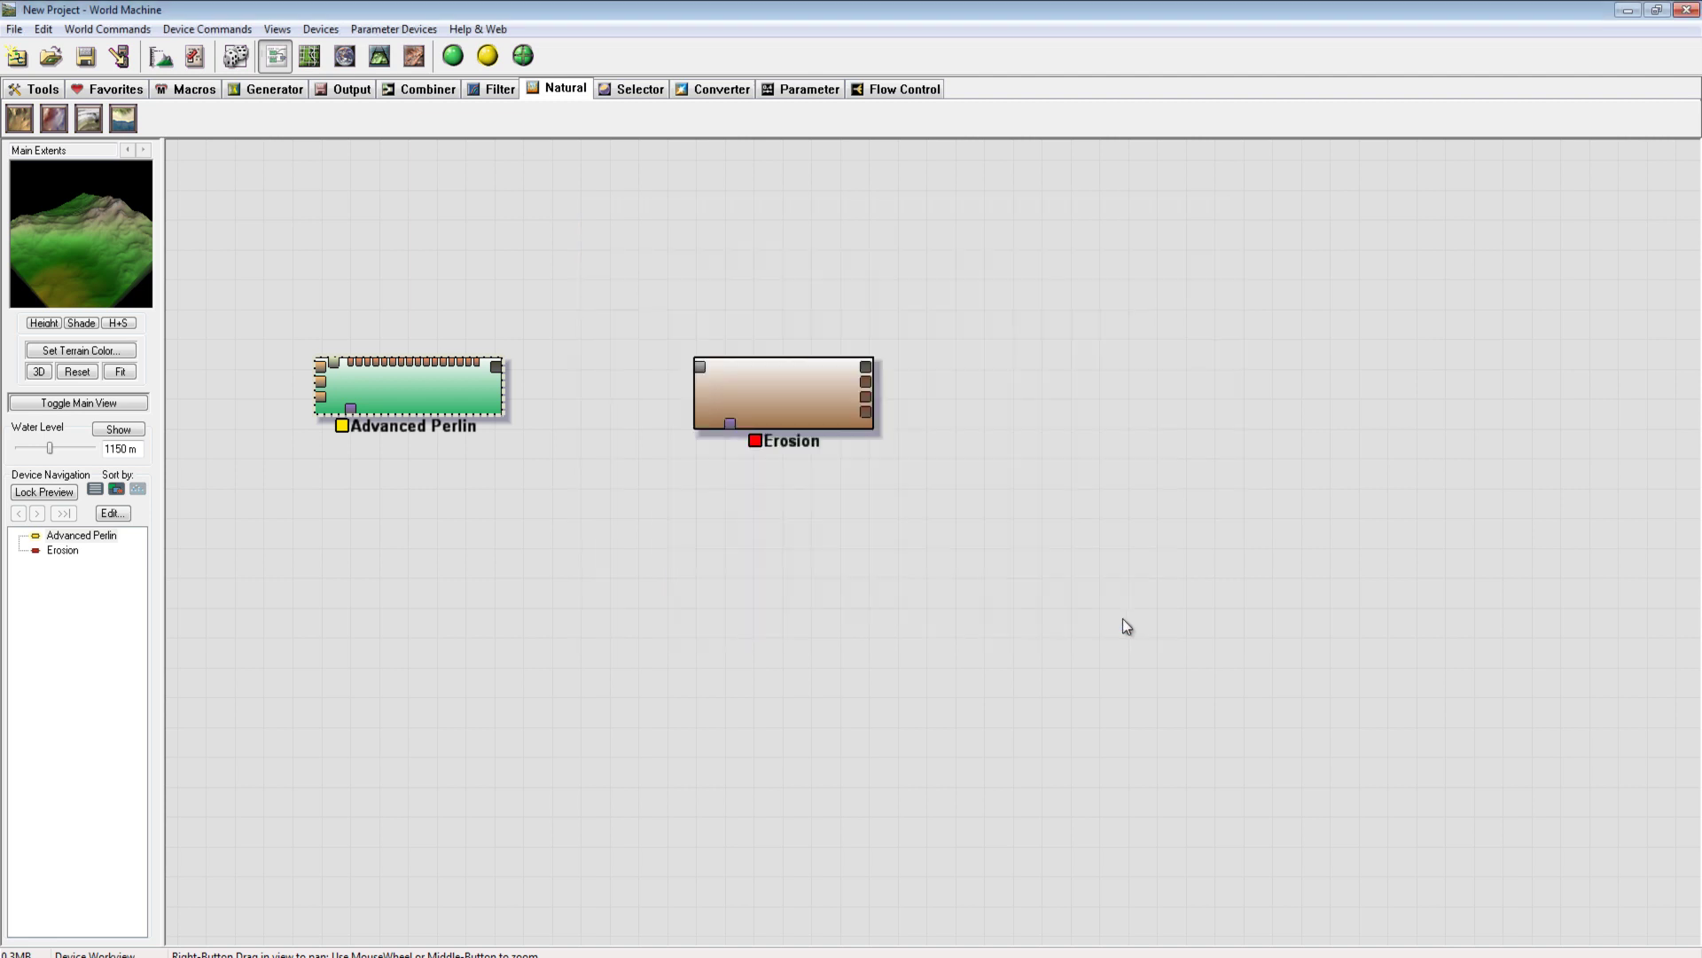
Build the Advanced Perlin terrain at full resolution and inspect its mountains up close in the 3D view
left_click(435, 391)
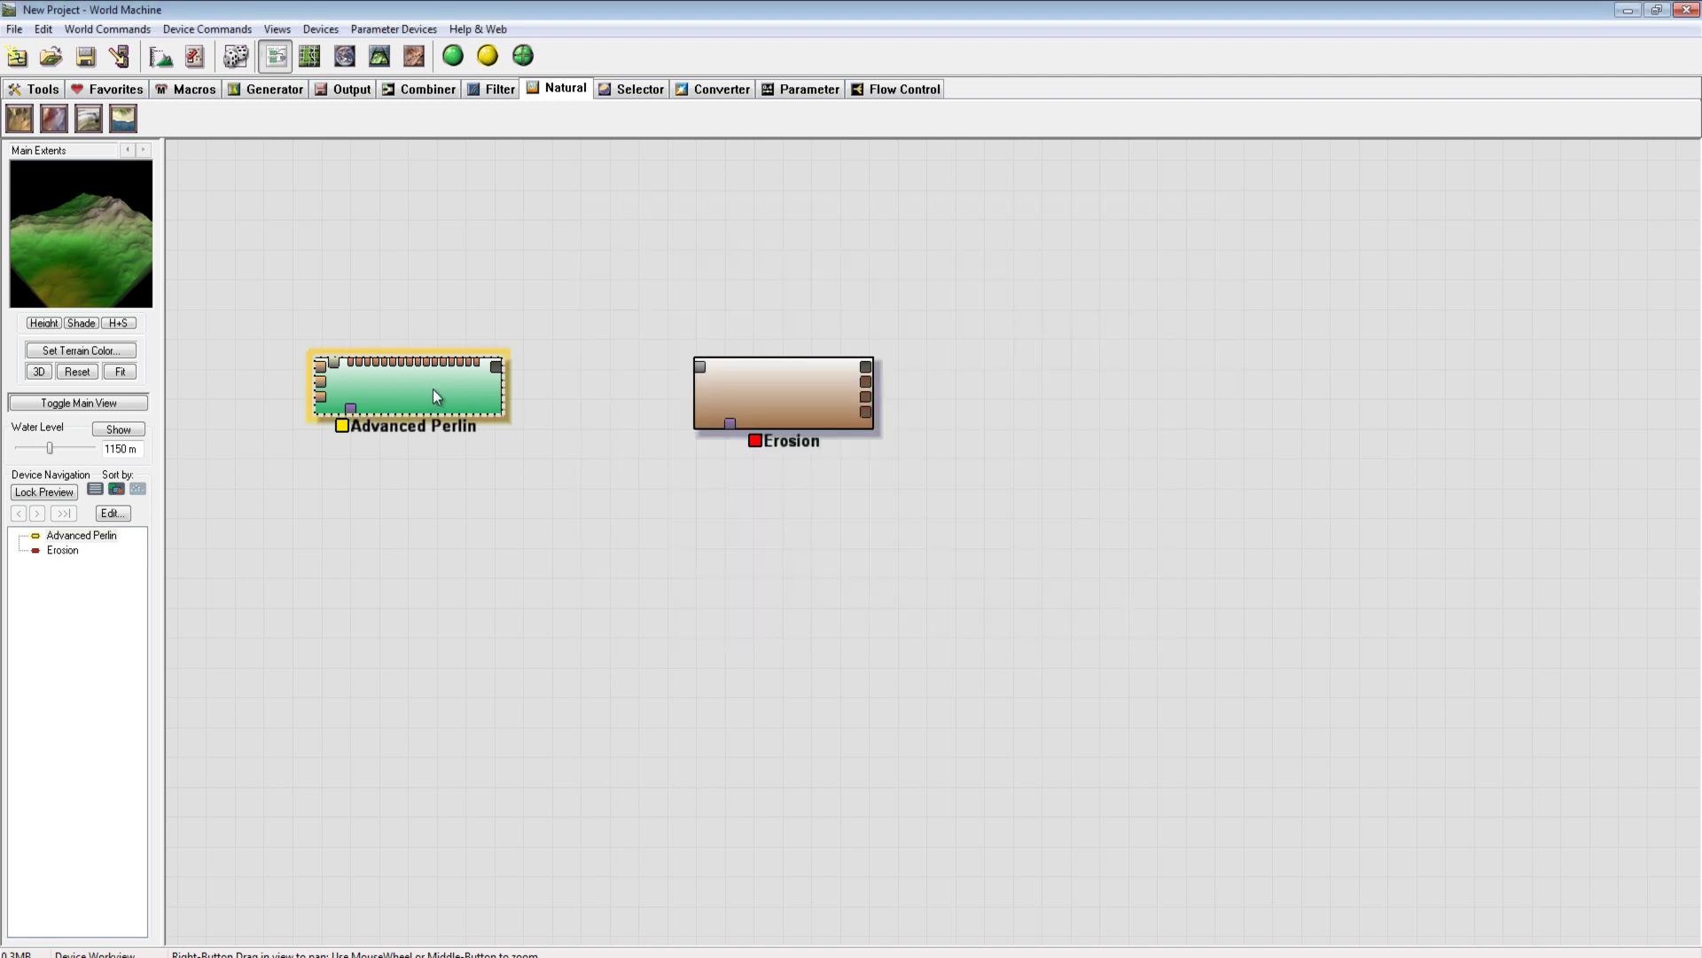
left_click(455, 62)
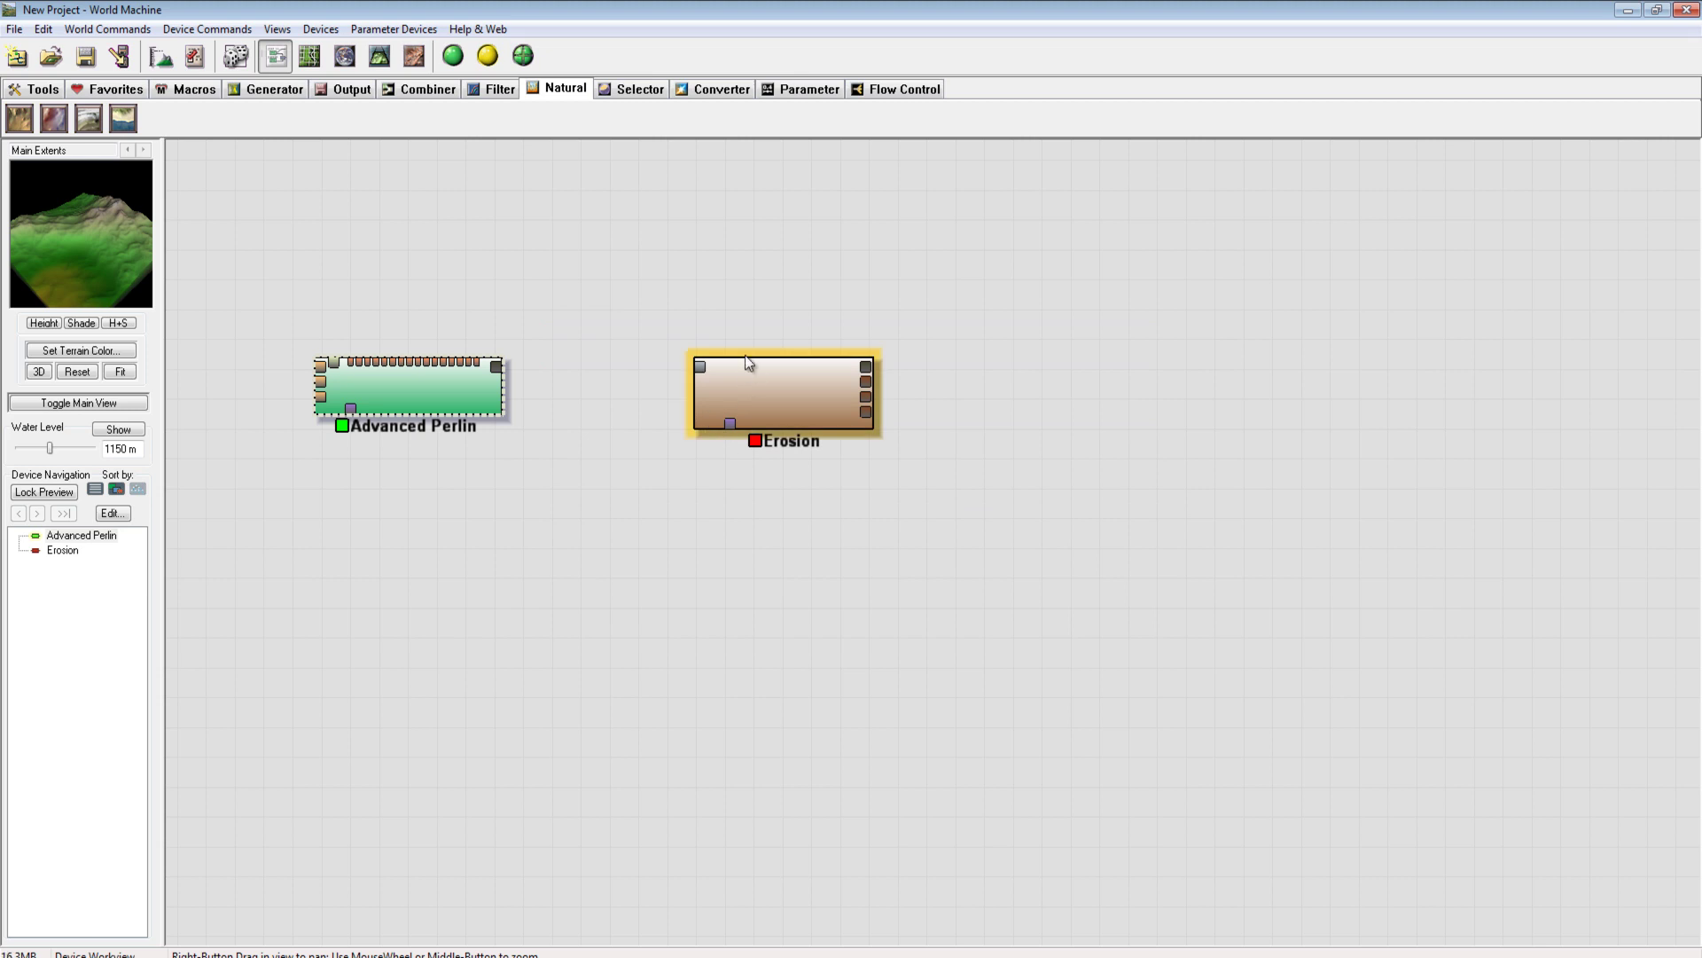
left_click(376, 59)
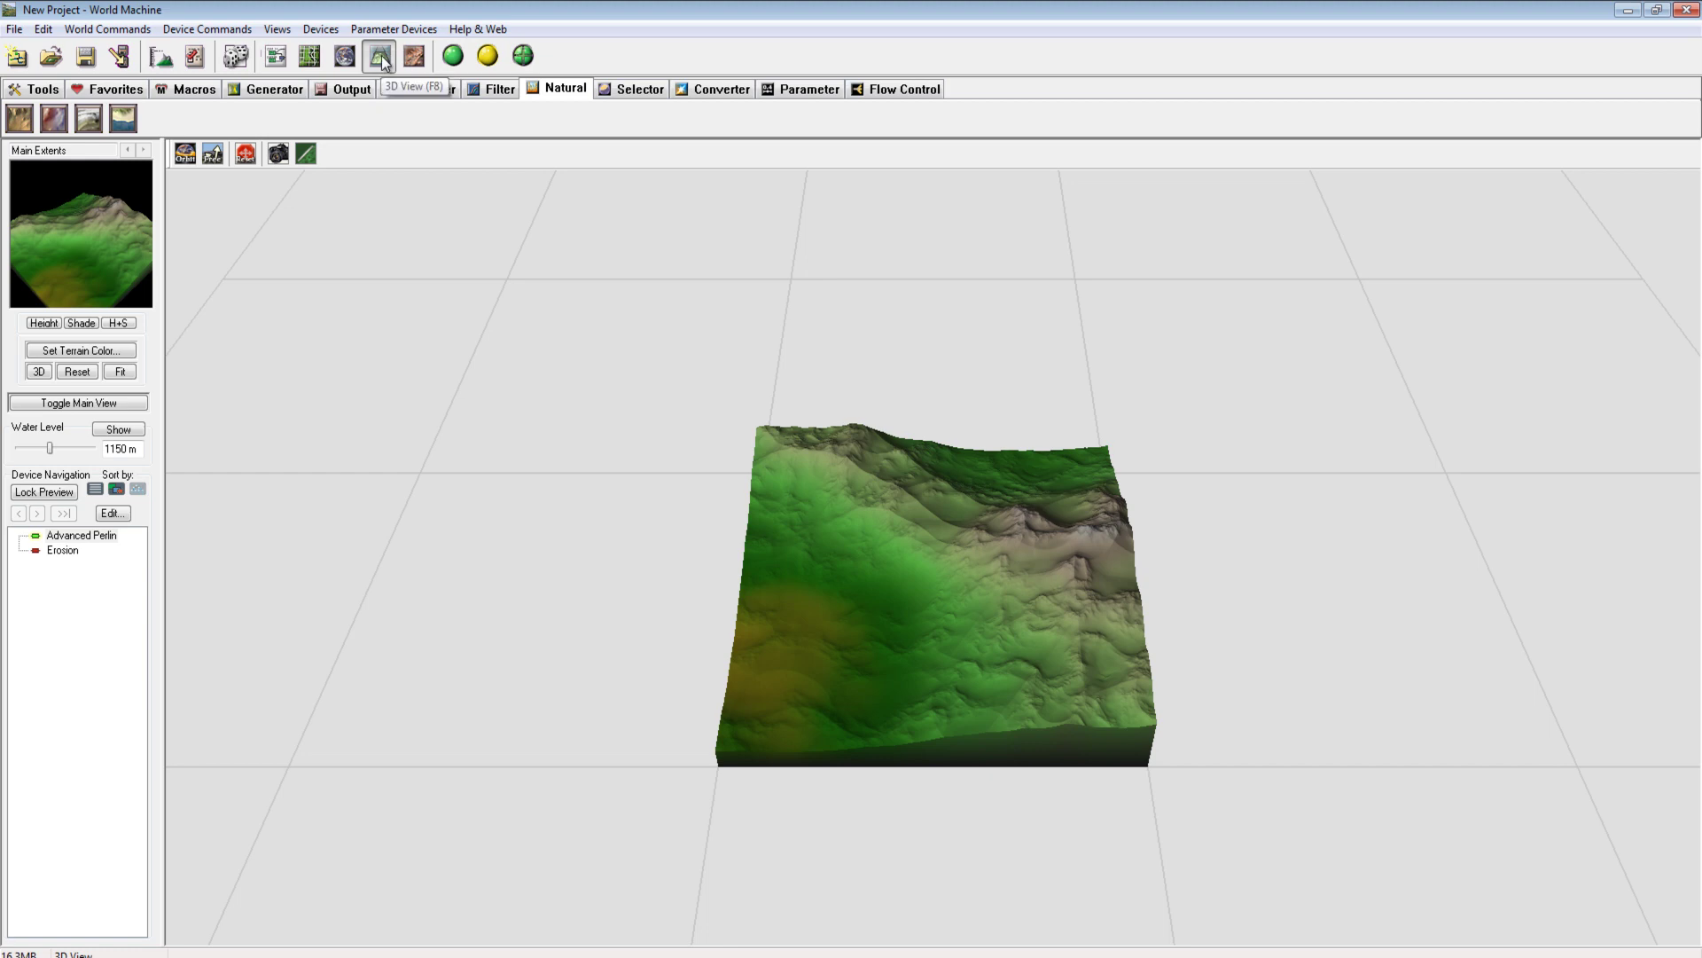
scroll(923, 676, "up", 5)
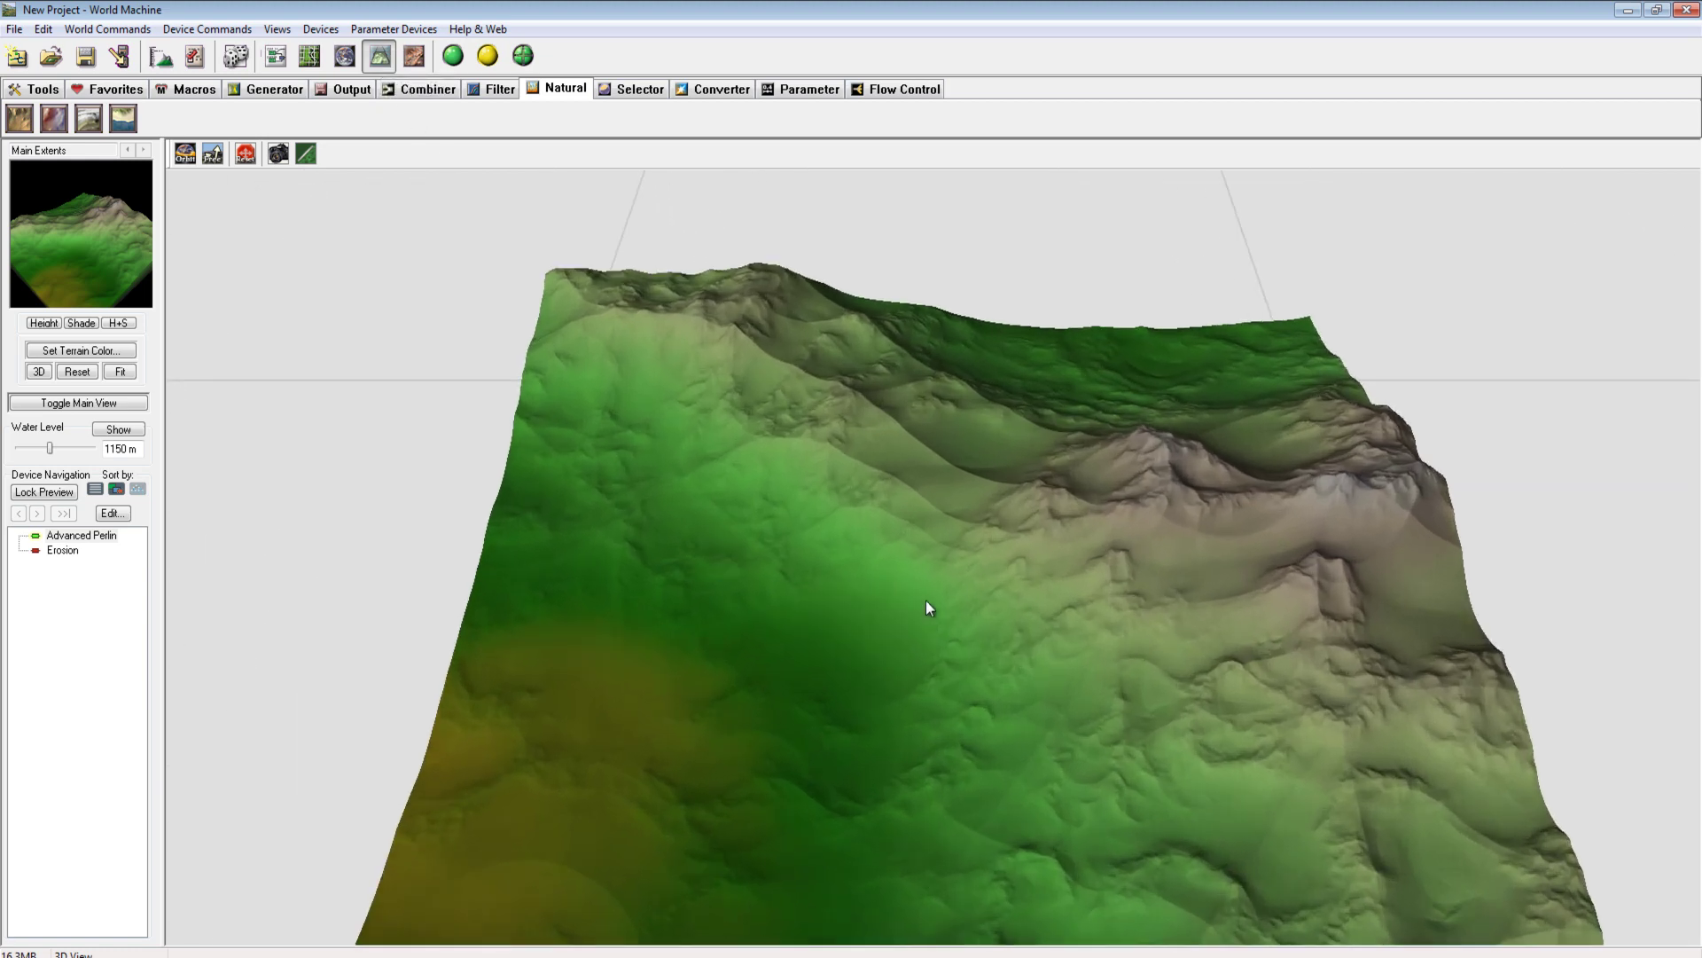
left_click_drag(928, 607, 1047, 545)
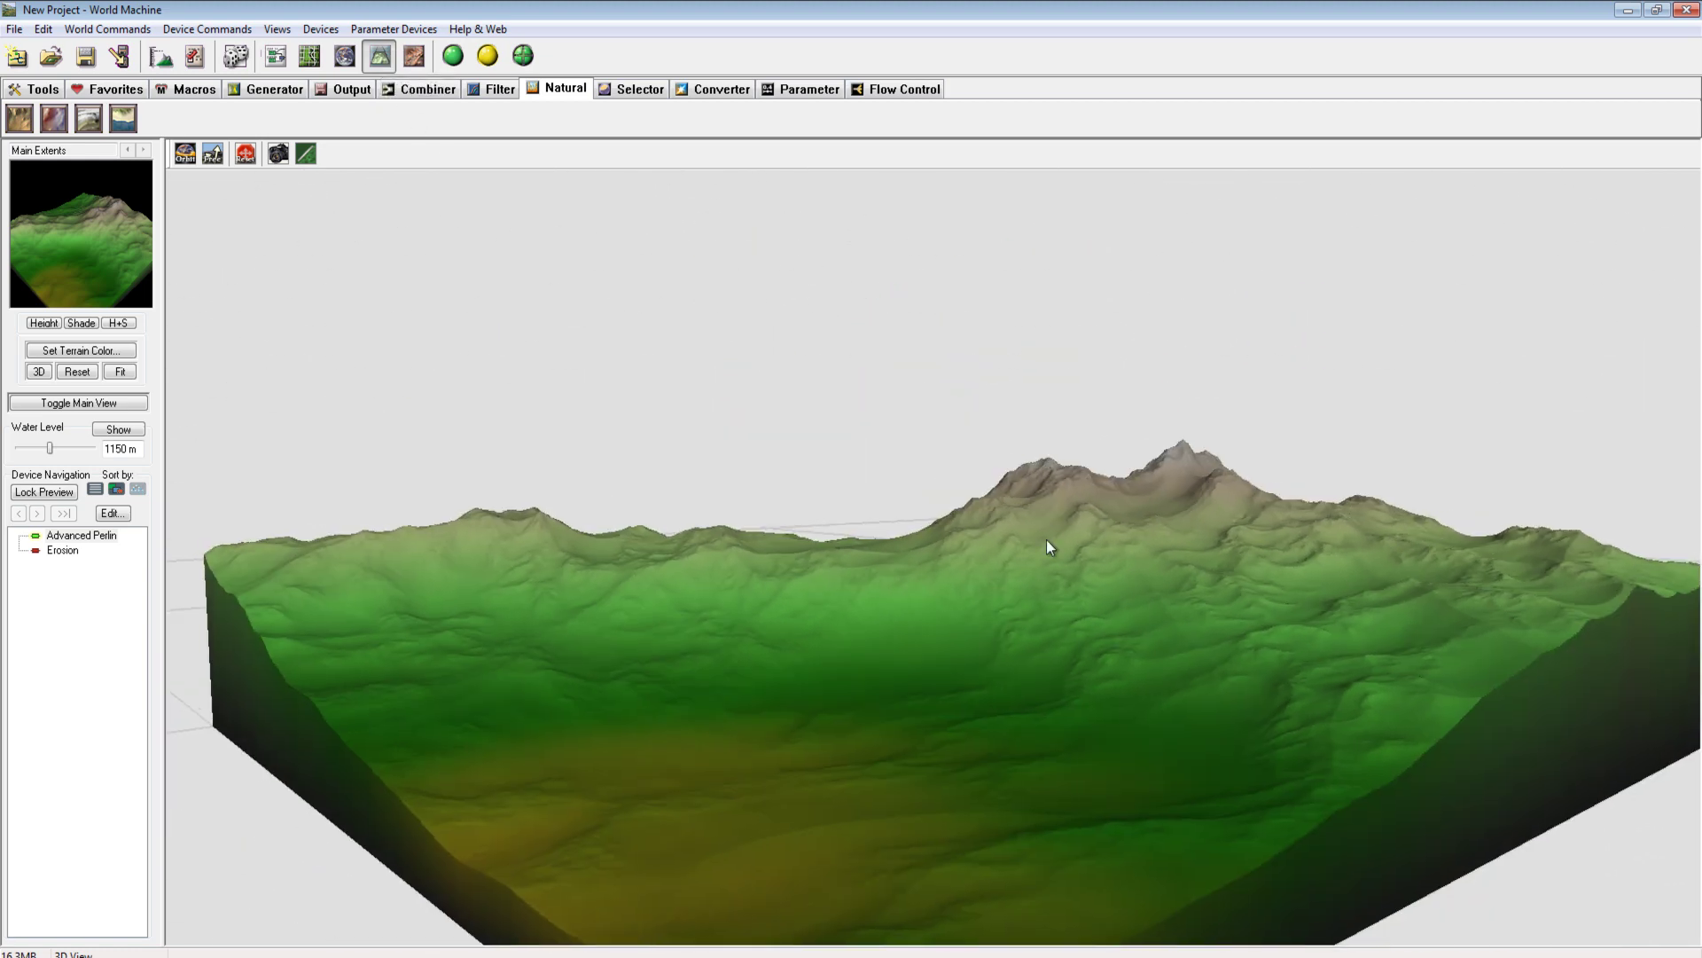
scroll(1055, 547, "up", 4)
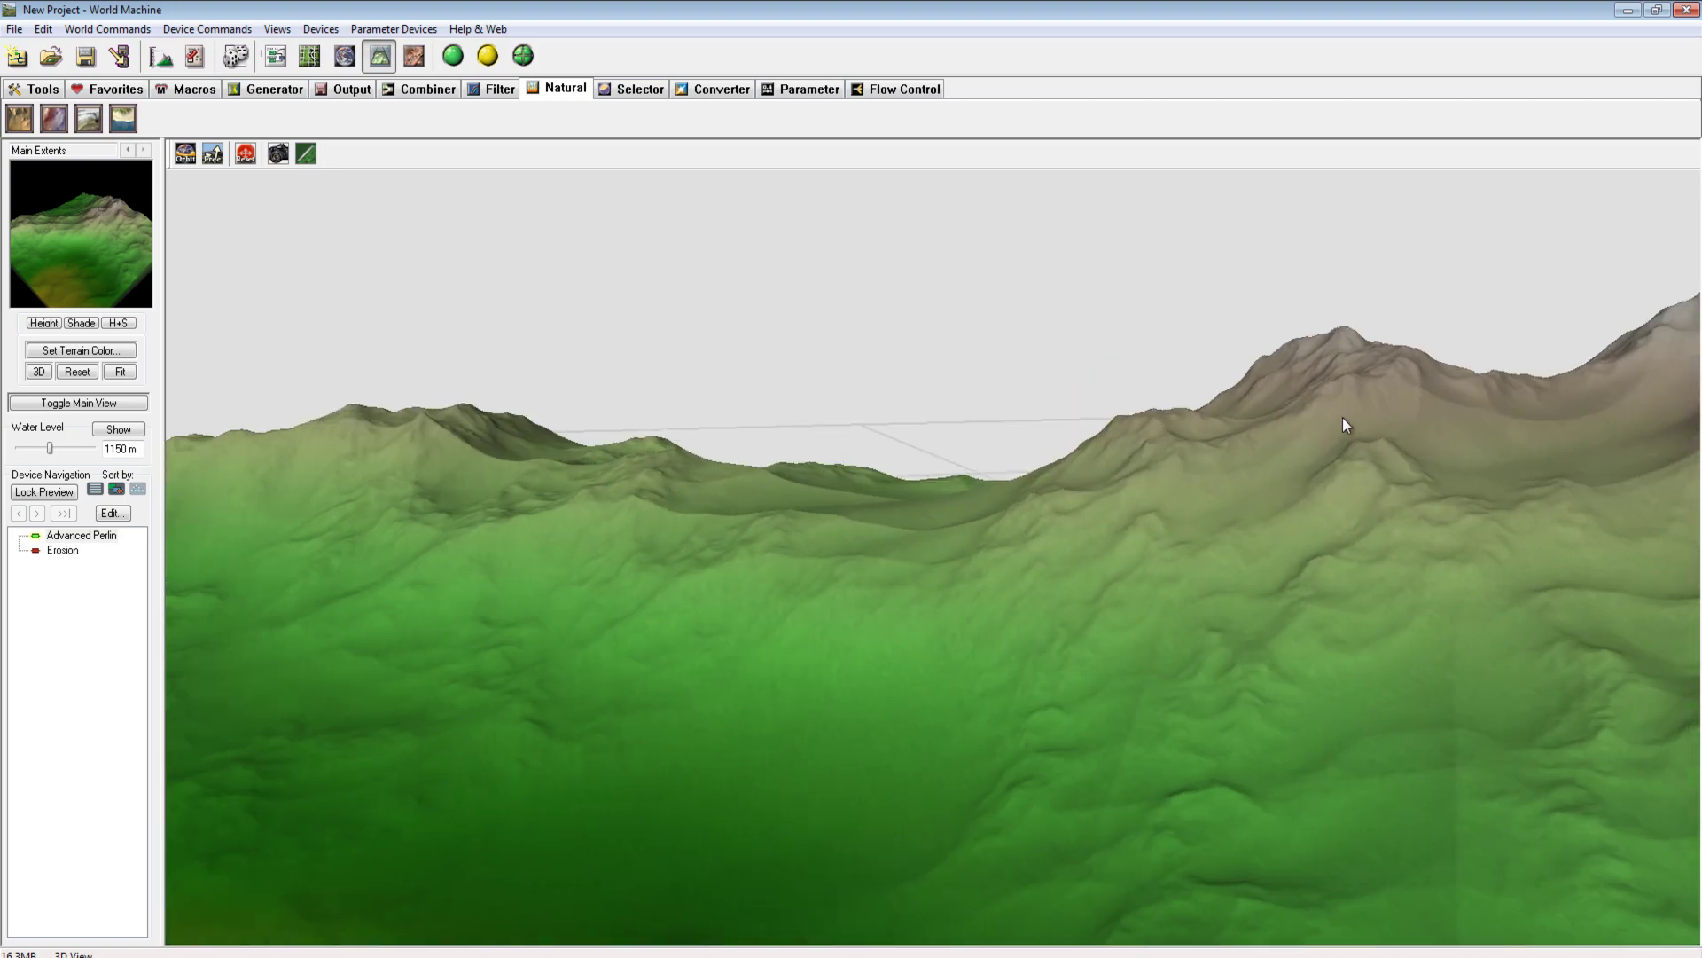
Examine the built terrain's ridges, valleys and slopes from several angles in the 3D view
left_click_drag(1343, 416, 1158, 715)
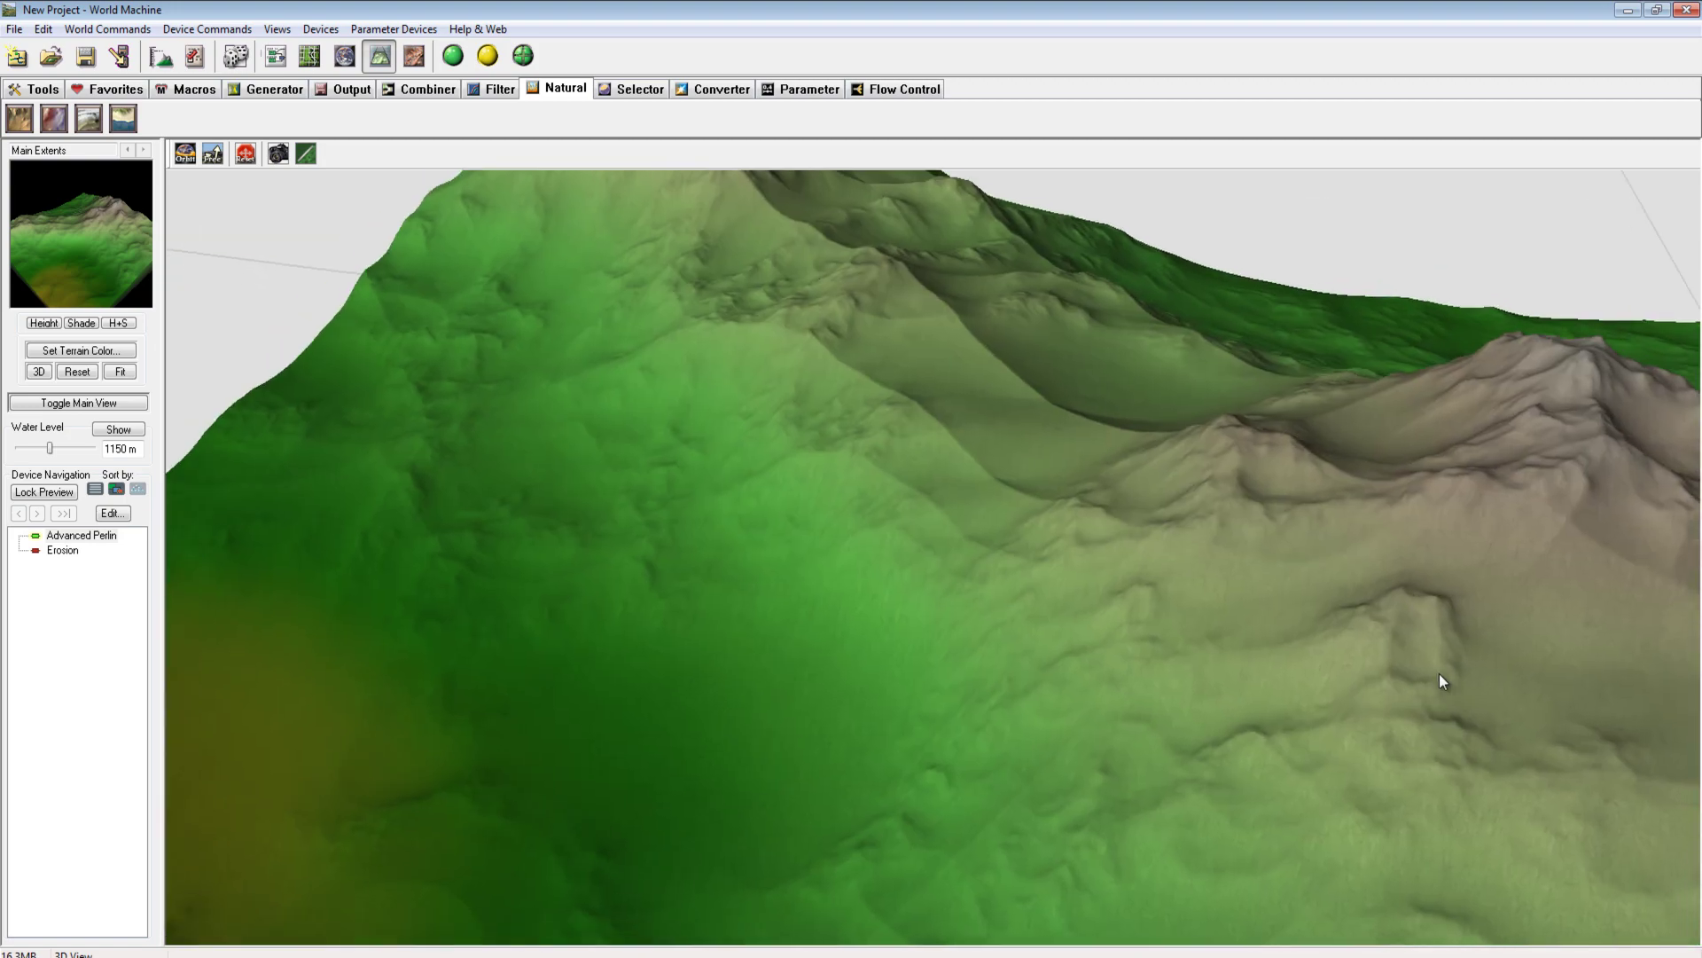
left_click_drag(1439, 678, 1485, 581)
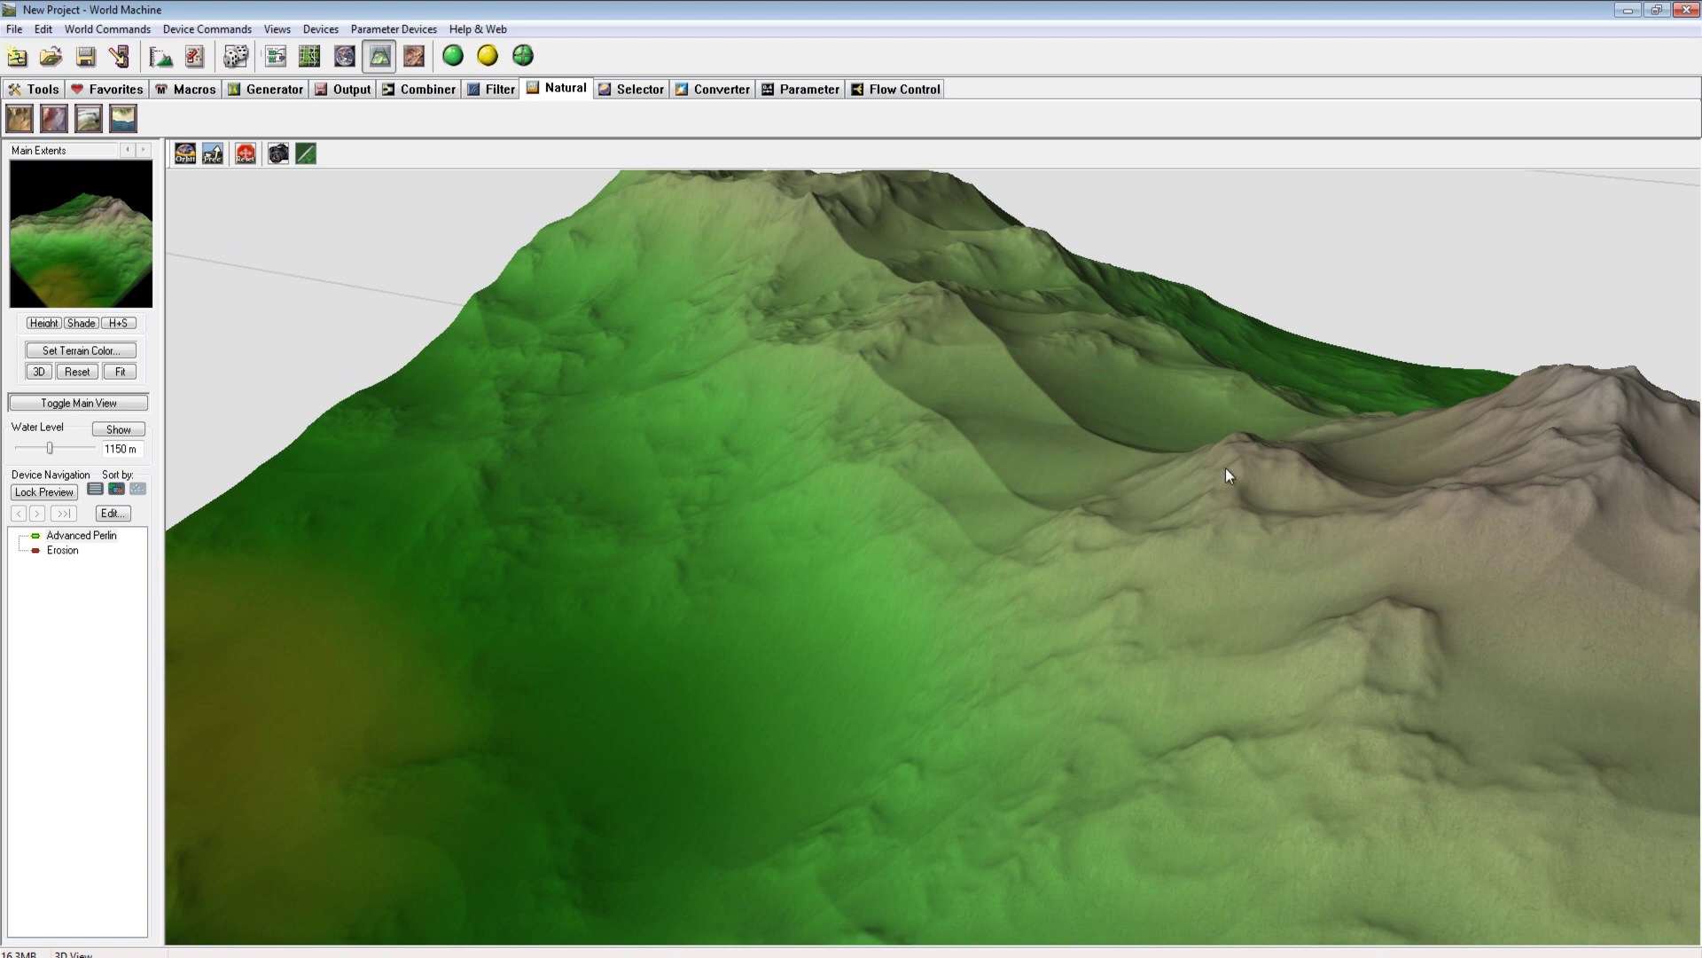
left_click_drag(1226, 469, 1181, 506)
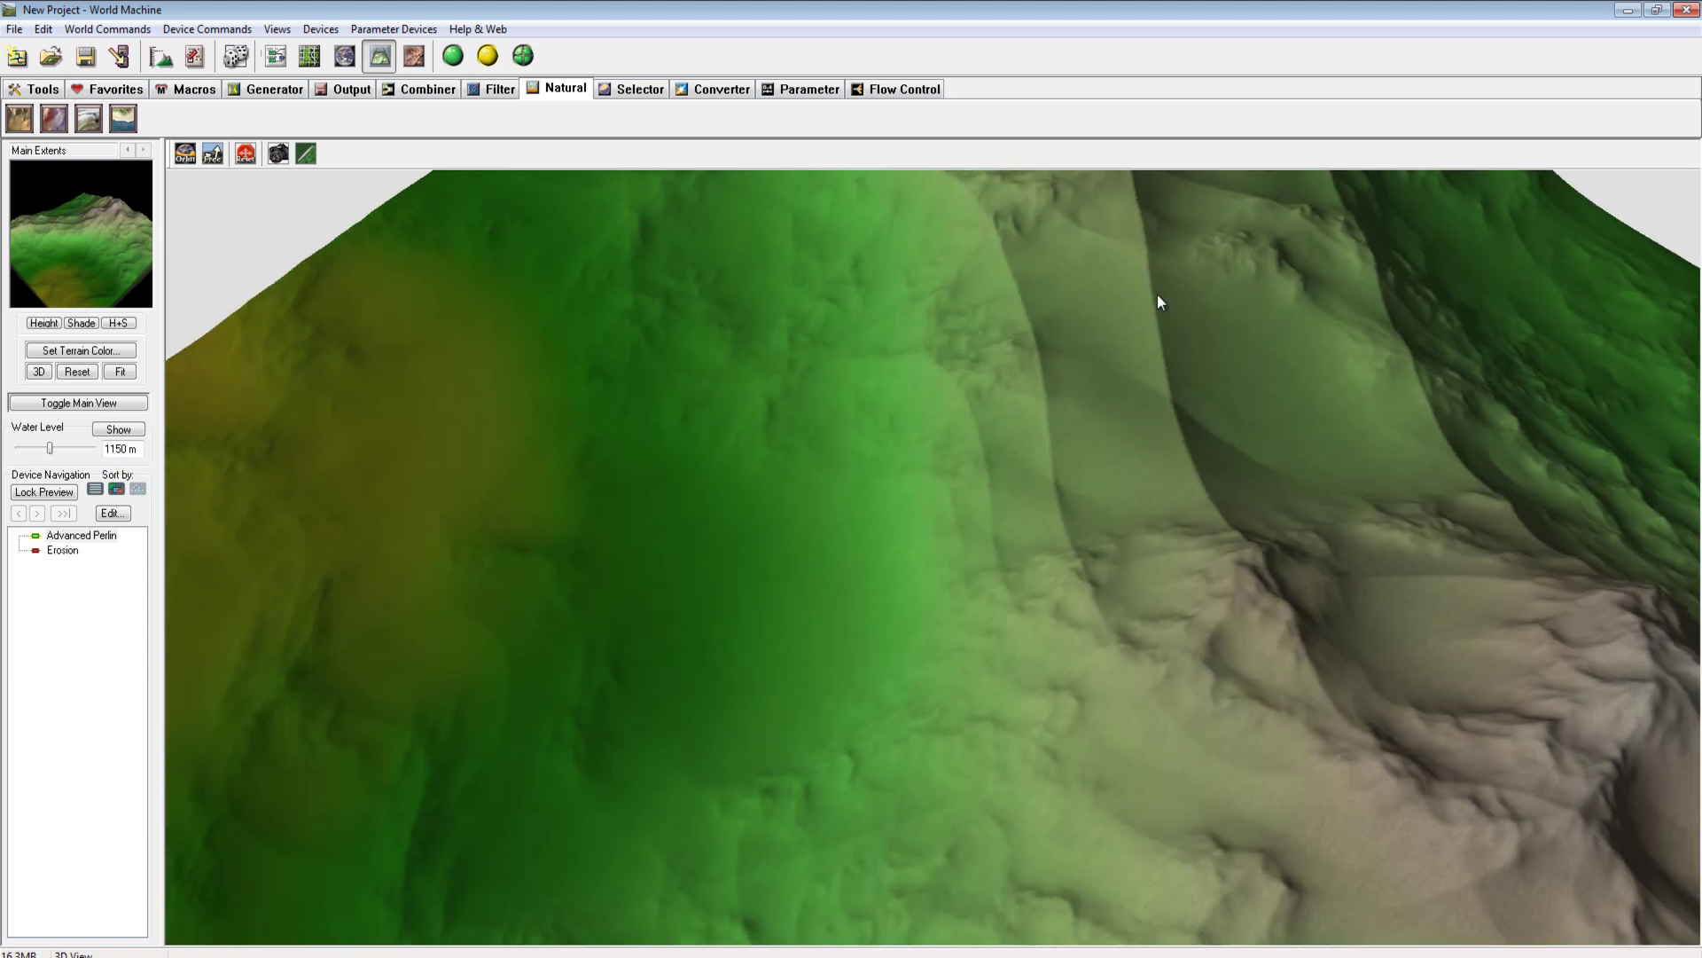
left_click_drag(1226, 383, 1446, 276)
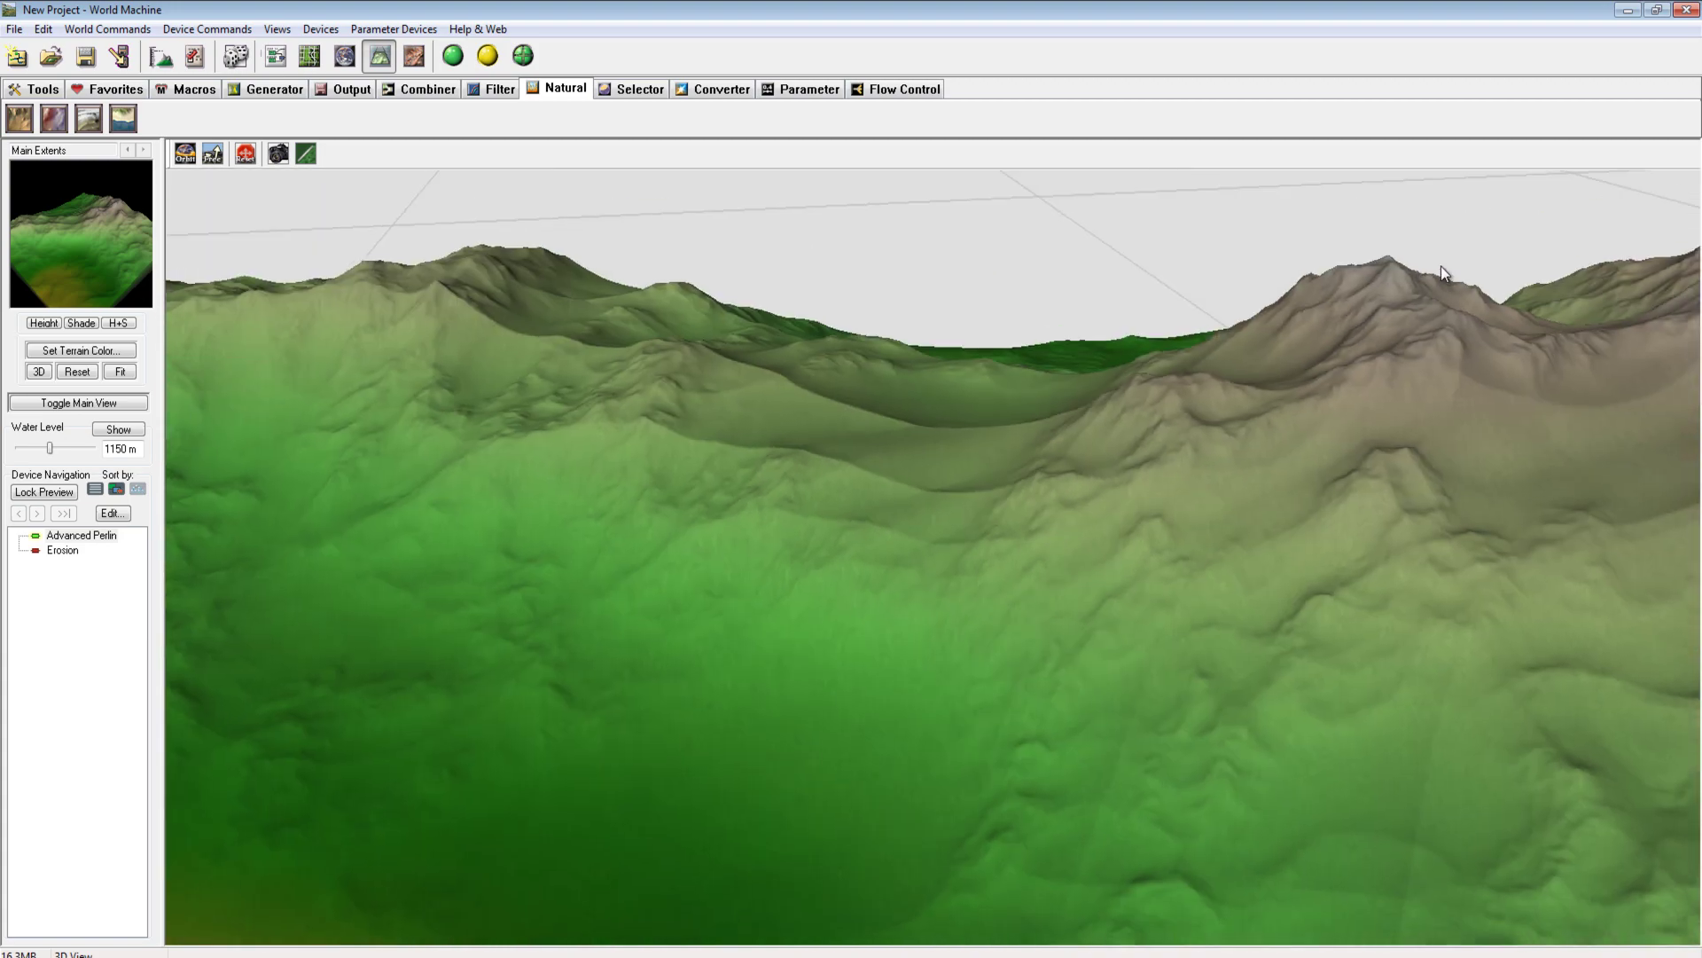
left_click_drag(949, 443, 1059, 341)
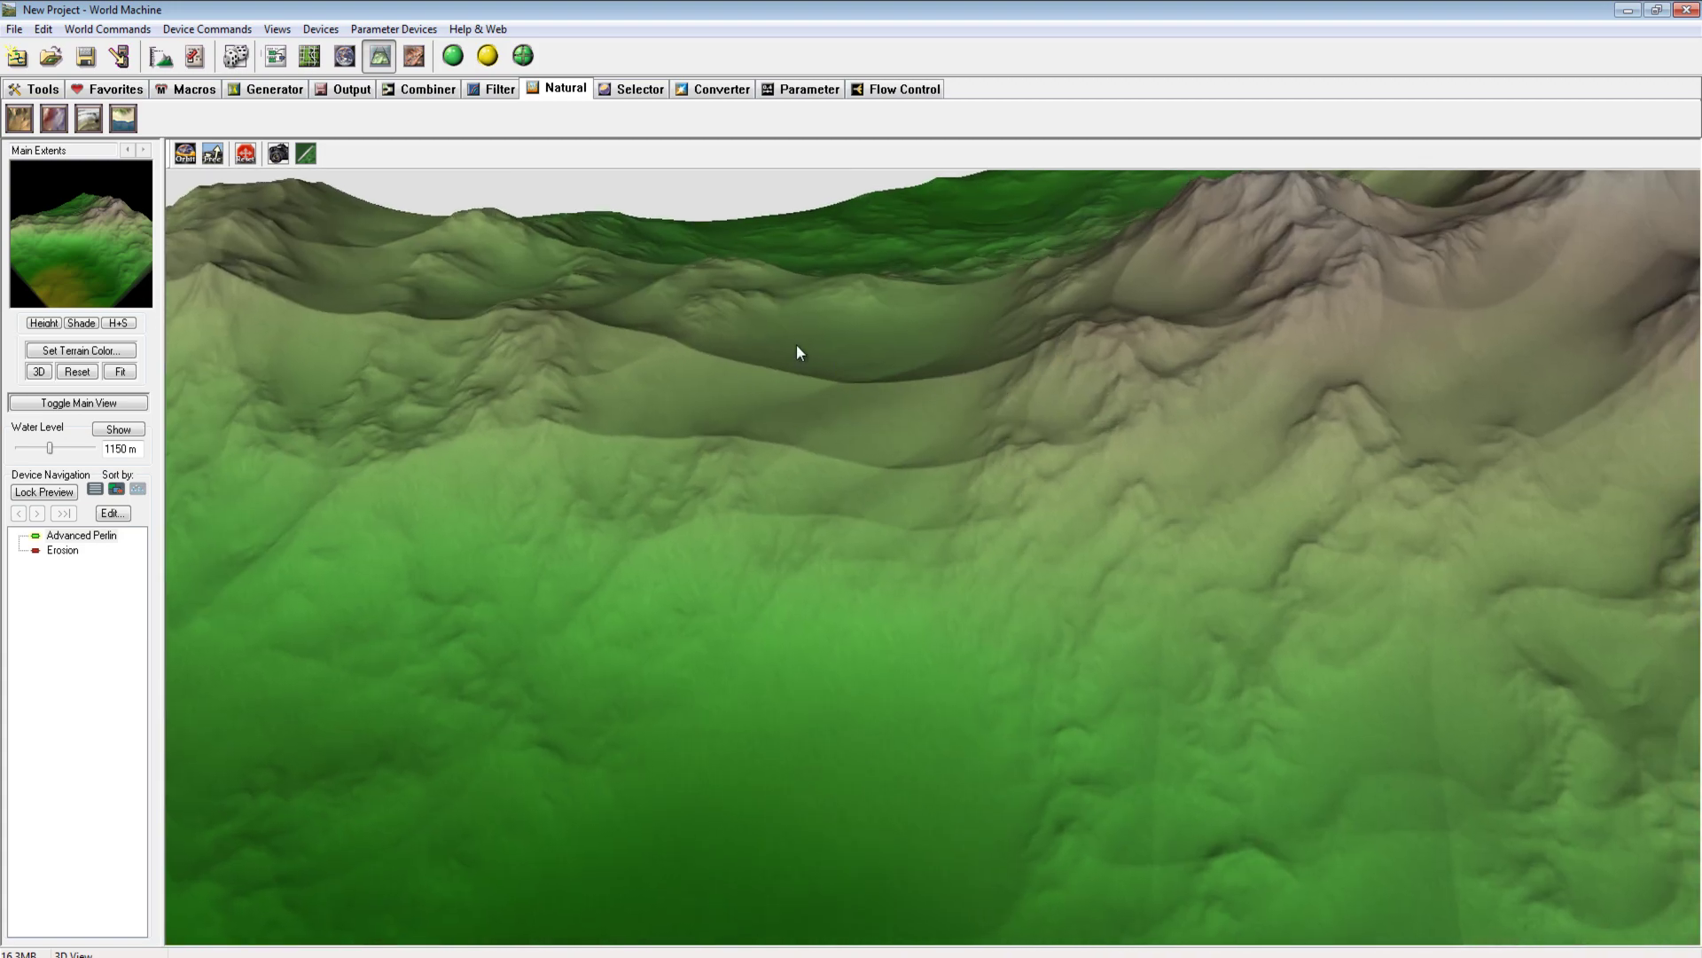
left_click_drag(1039, 408, 874, 217)
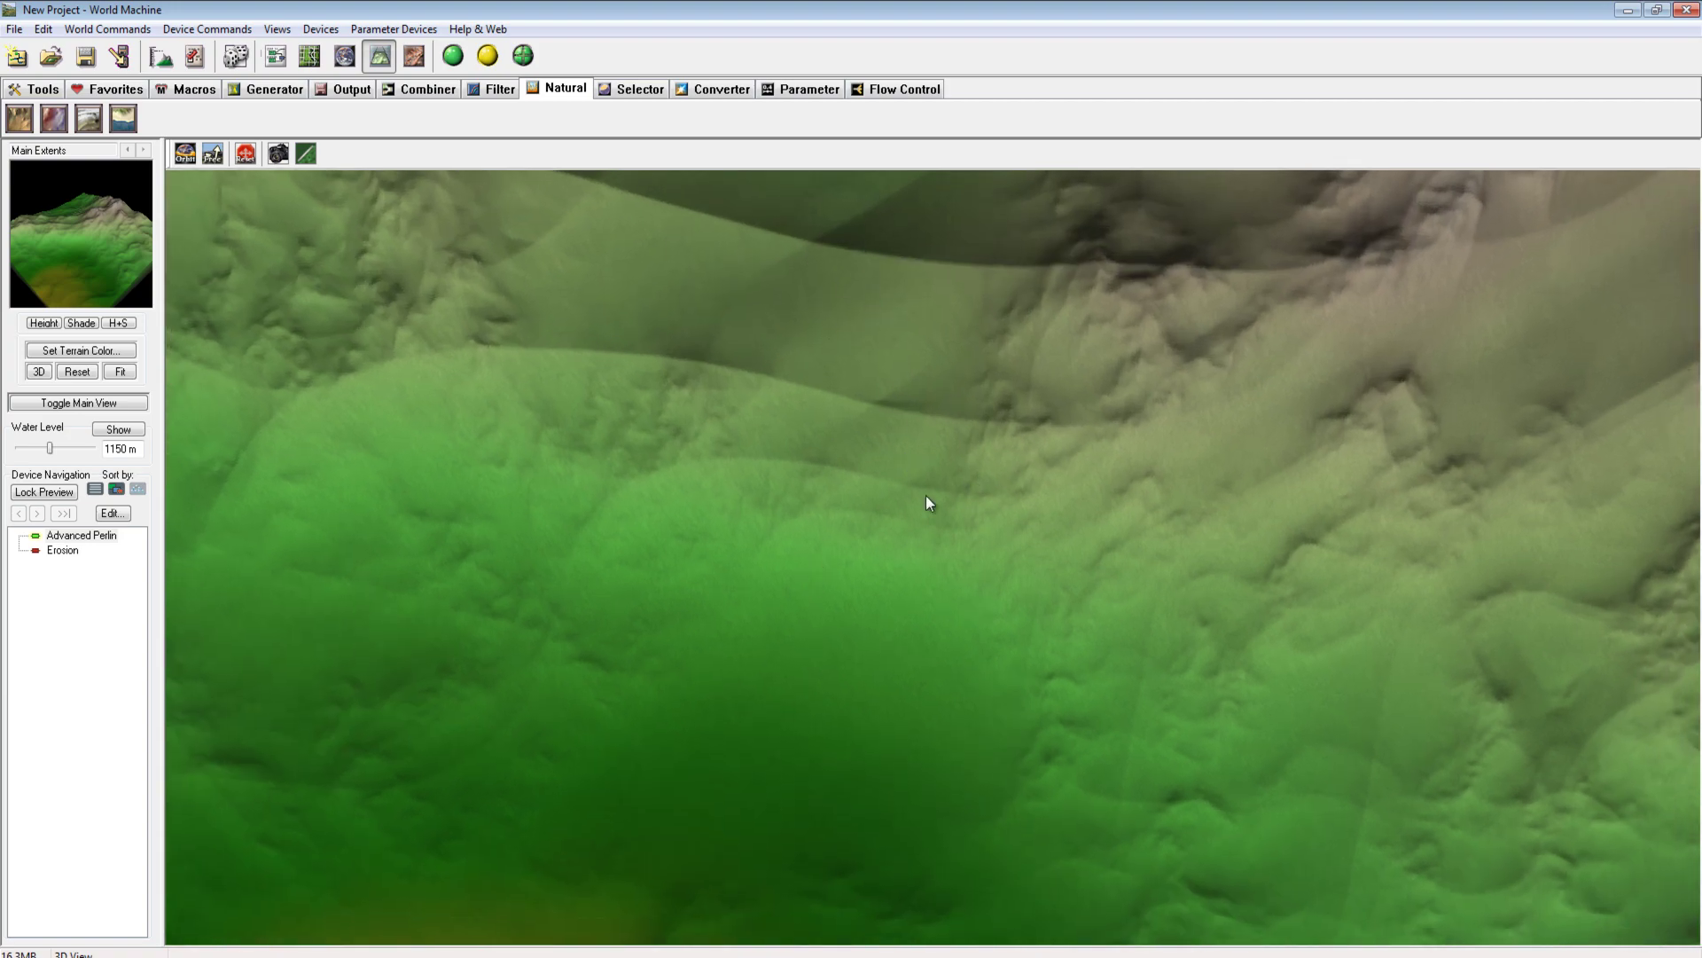
left_click_drag(929, 503, 1362, 330)
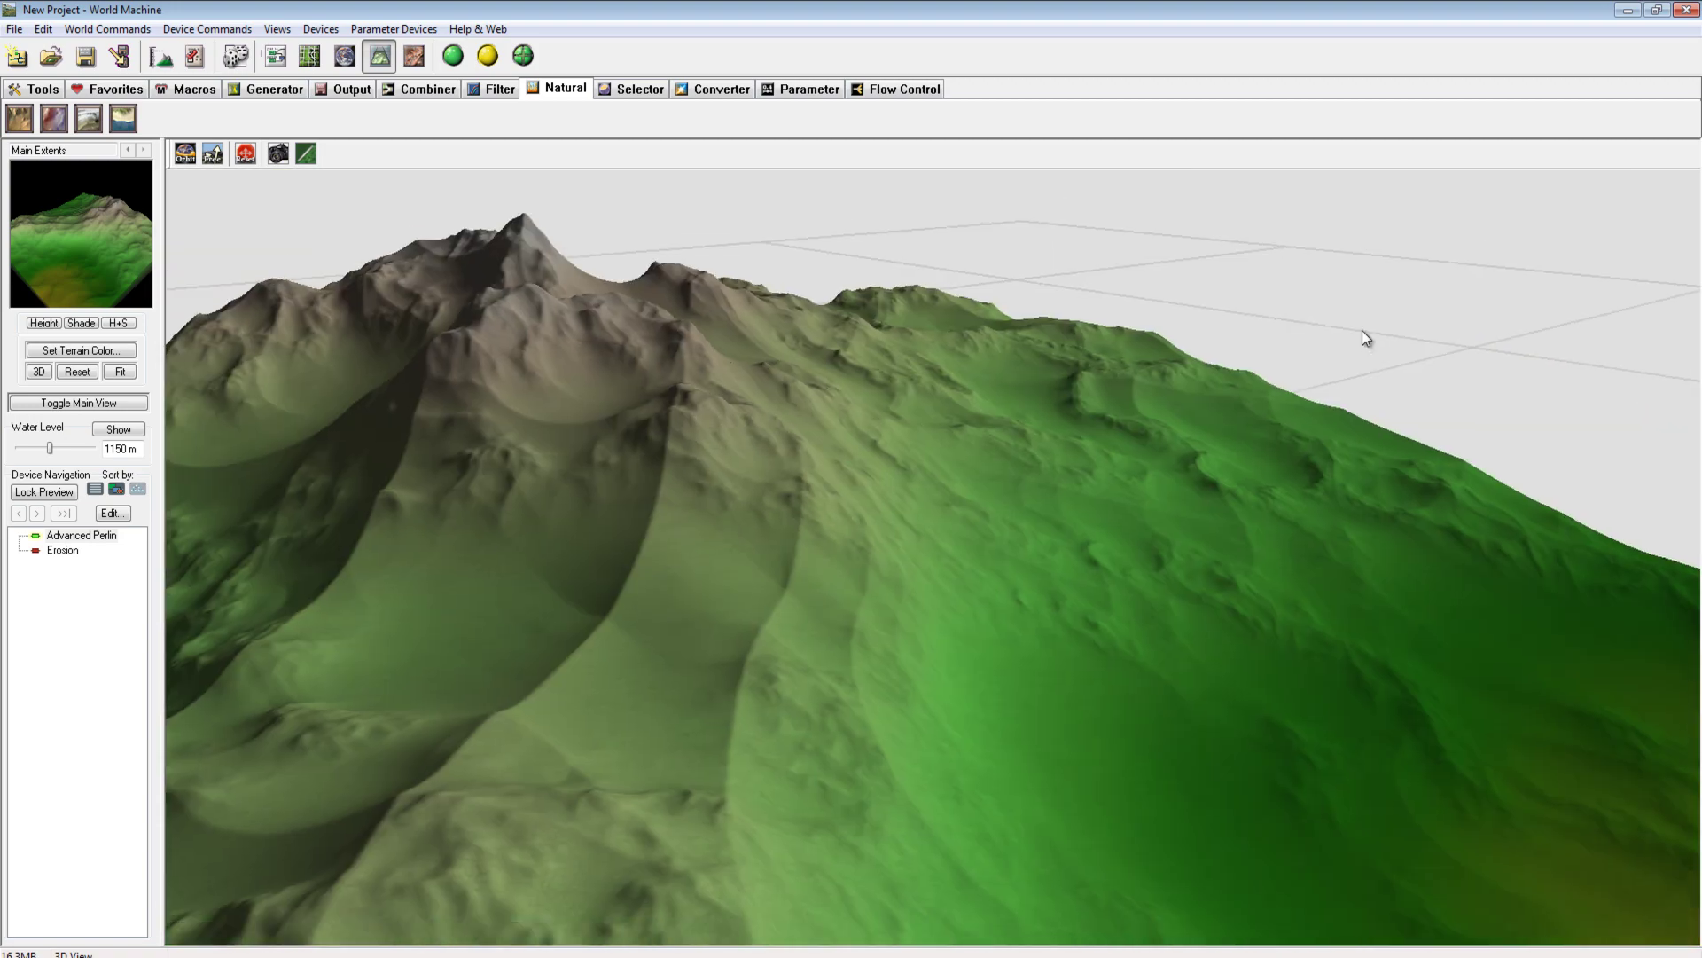
left_click_drag(1064, 493, 727, 601)
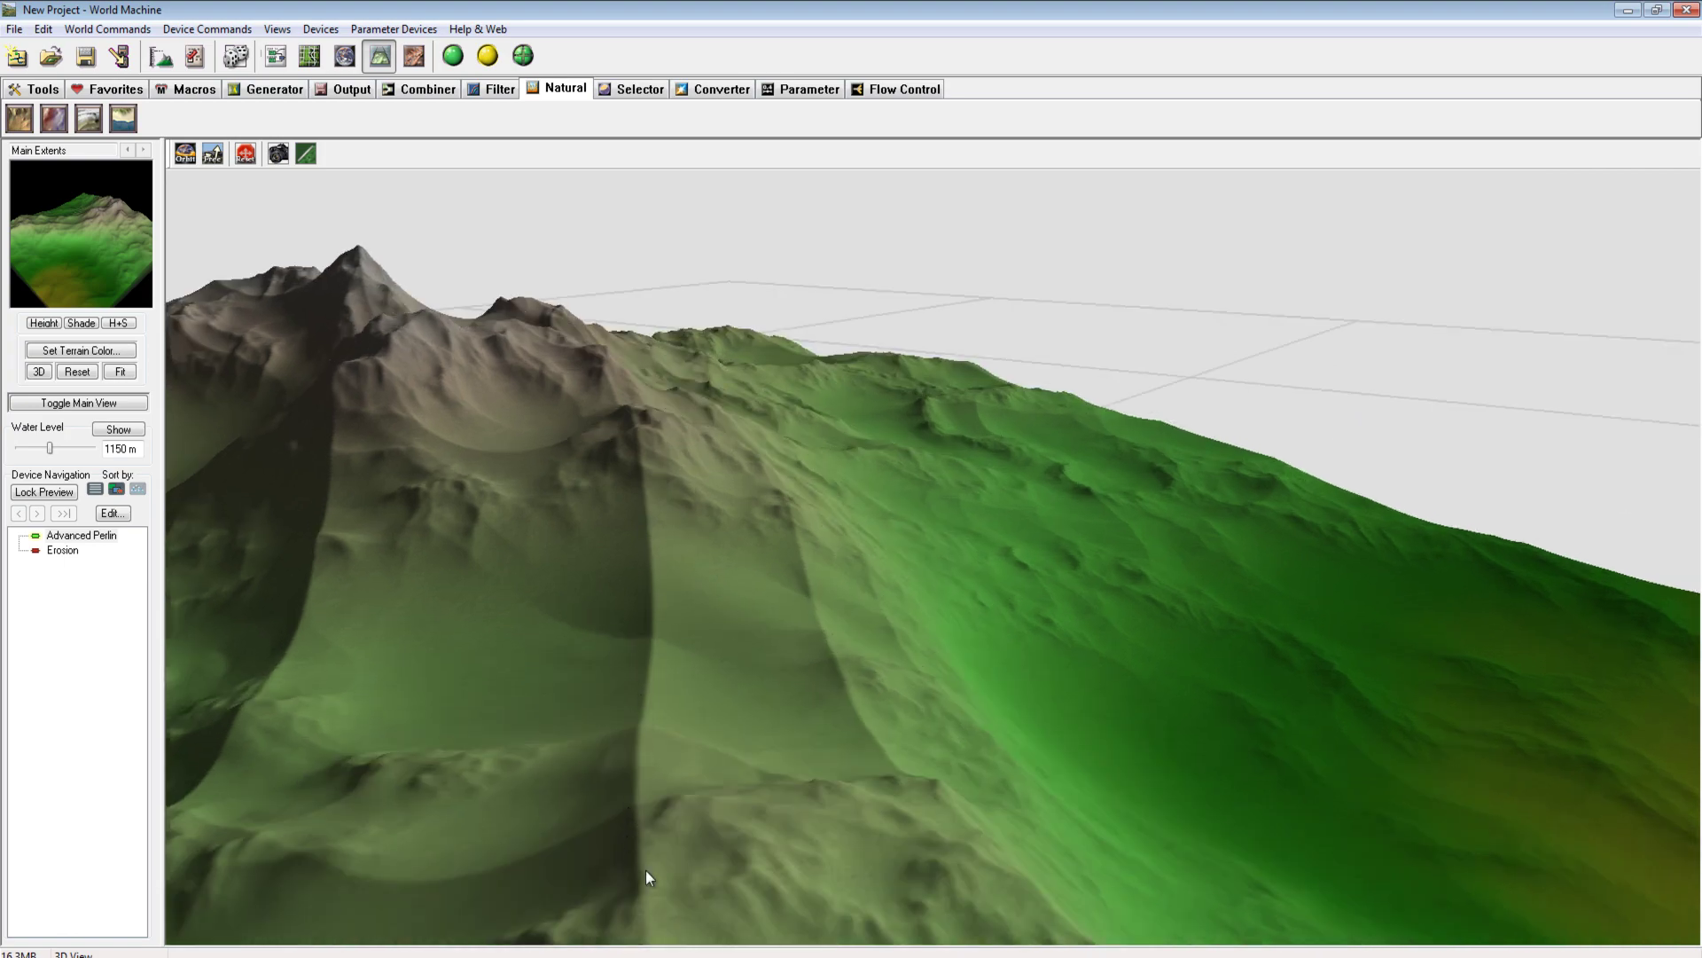
left_click_drag(813, 630, 639, 497)
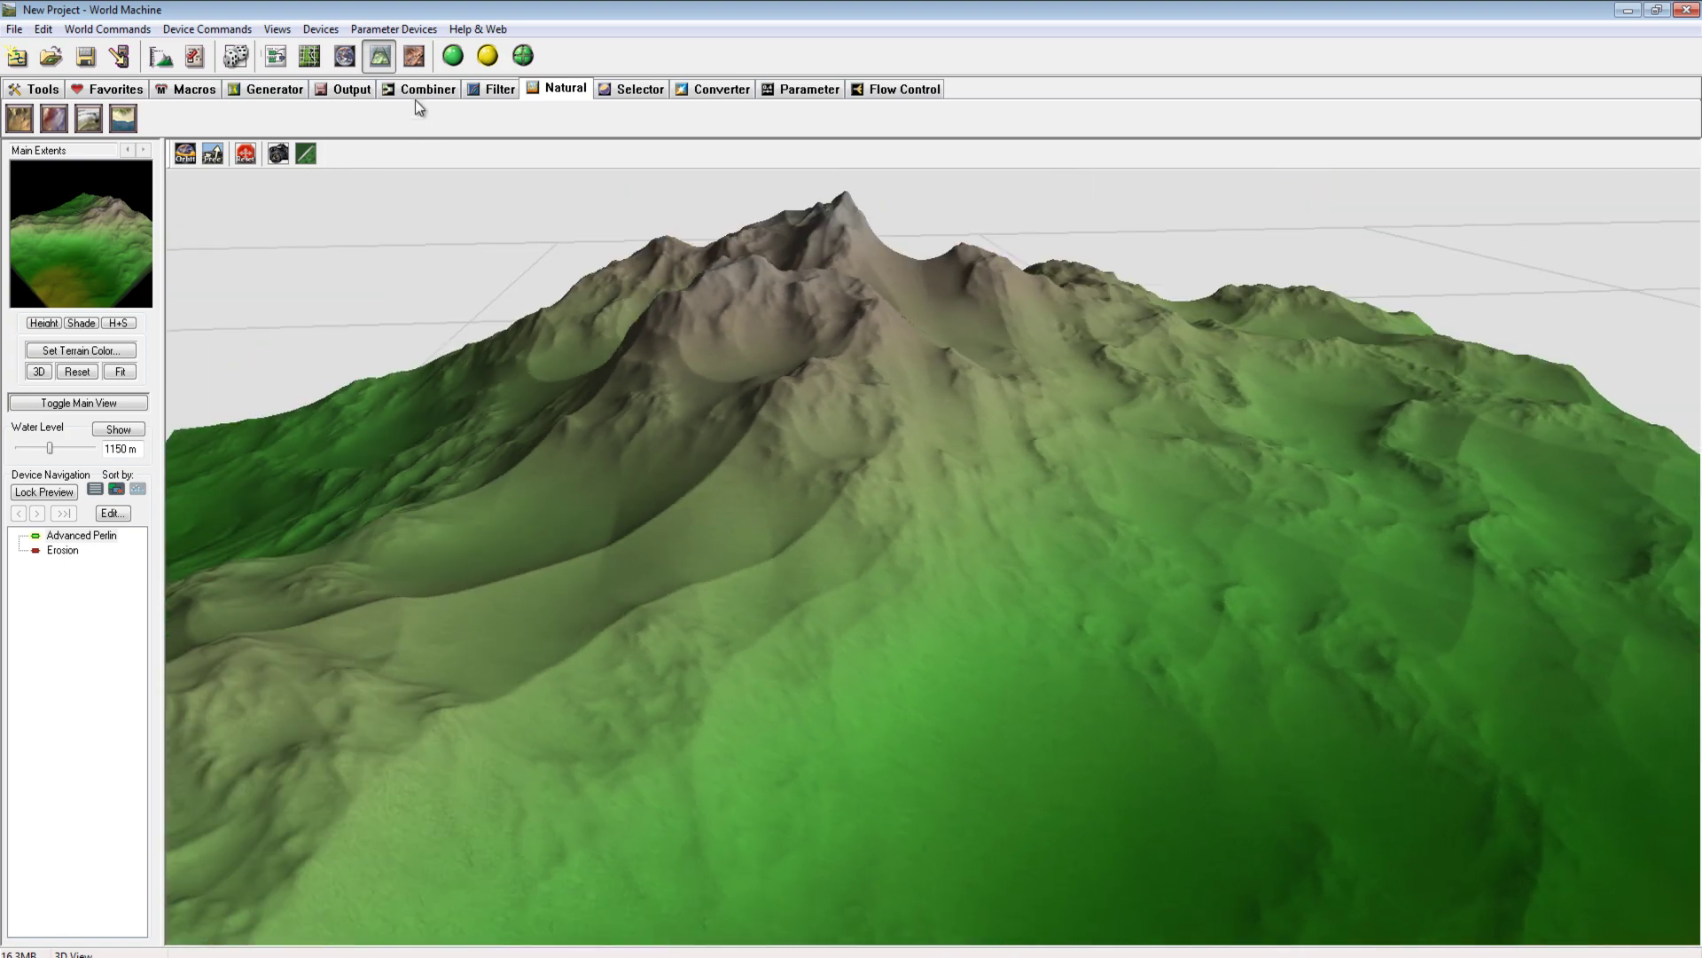
Set the Advanced Perlin generator's Activity, Offset and Gain to 0, apply the settings and check the preview
left_click(277, 59)
double_click(430, 398)
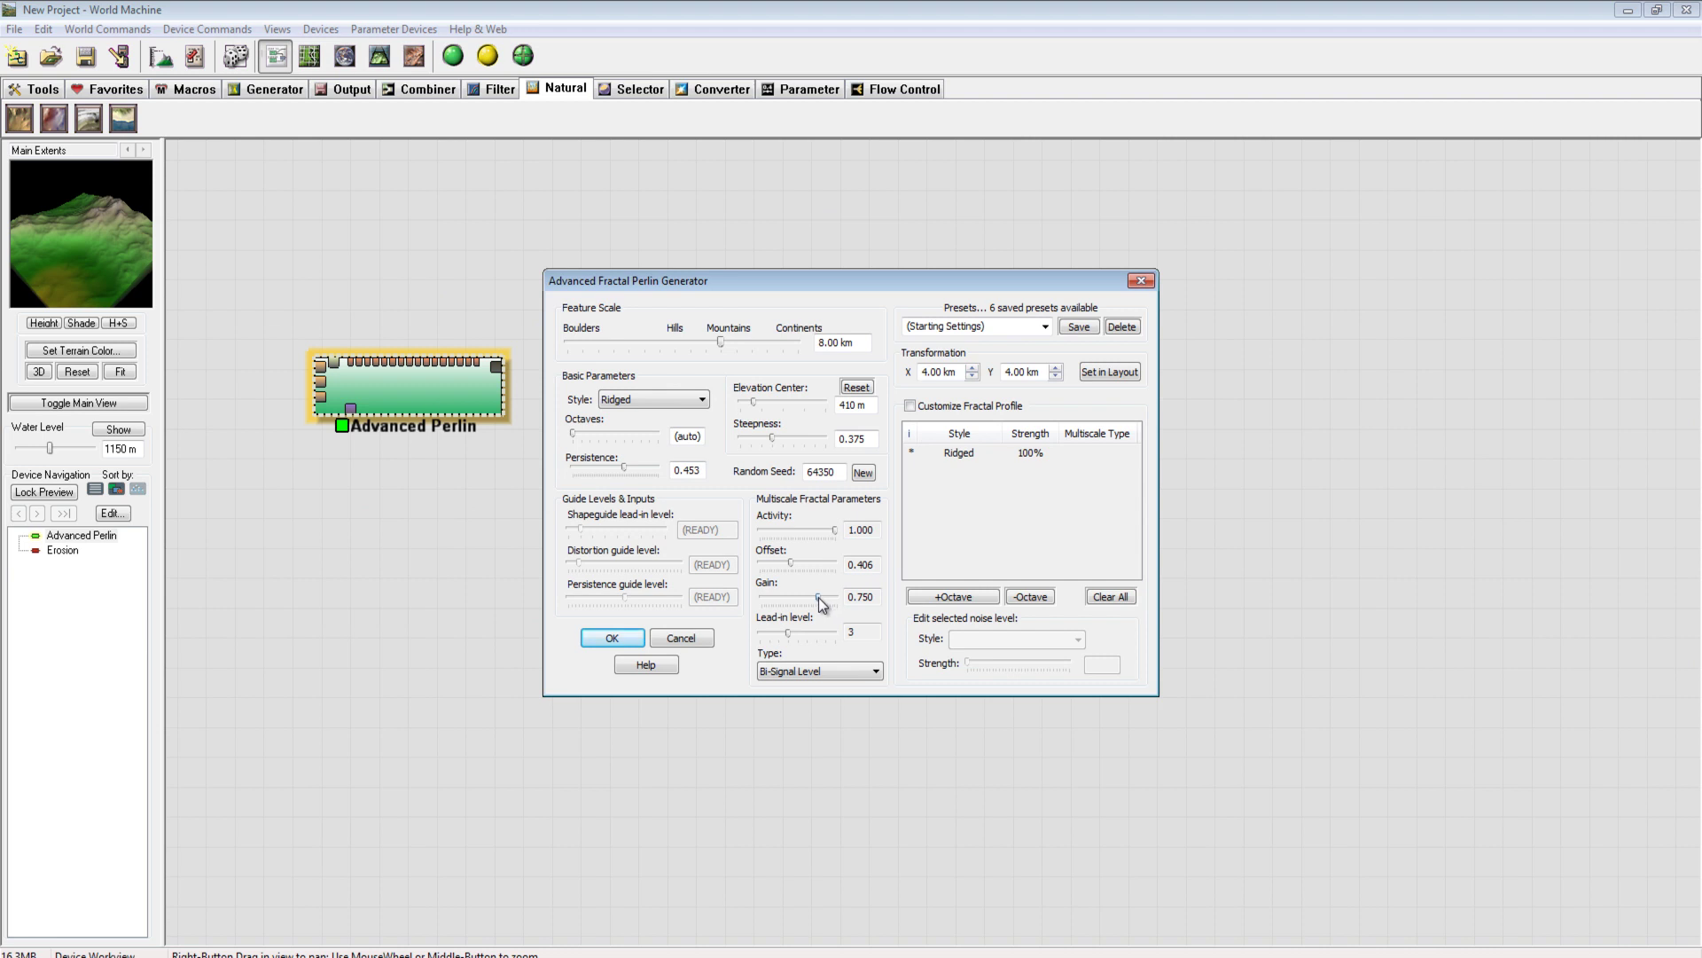
left_click_drag(811, 595, 886, 598)
left_click_drag(836, 530, 750, 565)
left_click_drag(836, 597, 707, 604)
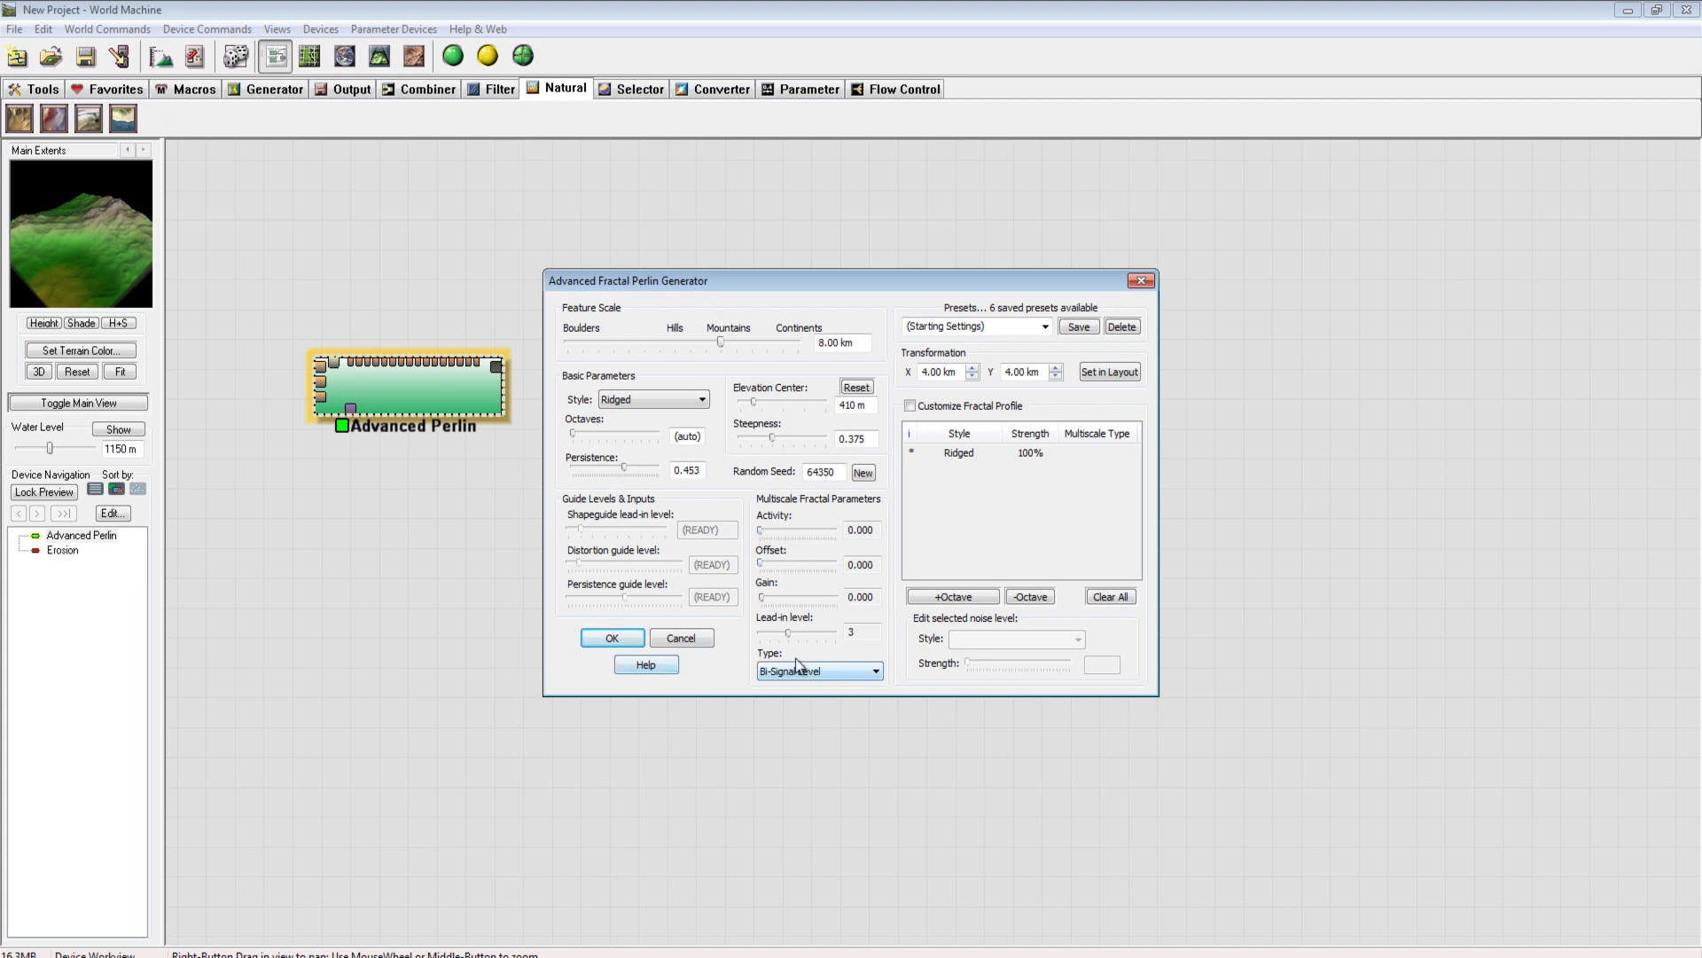
left_click(611, 638)
mouse_move(87, 241)
left_mouse_down()
mouse_move(131, 255)
mouse_move(114, 222)
mouse_move(48, 259)
mouse_move(59, 226)
mouse_move(88, 241)
mouse_move(73, 289)
mouse_move(44, 255)
mouse_move(71, 227)
mouse_move(20, 264)
mouse_move(46, 220)
mouse_move(73, 240)
left_mouse_up()
Reopen the Advanced Perlin settings and lower the X transformation to -2 km
double_click(427, 371)
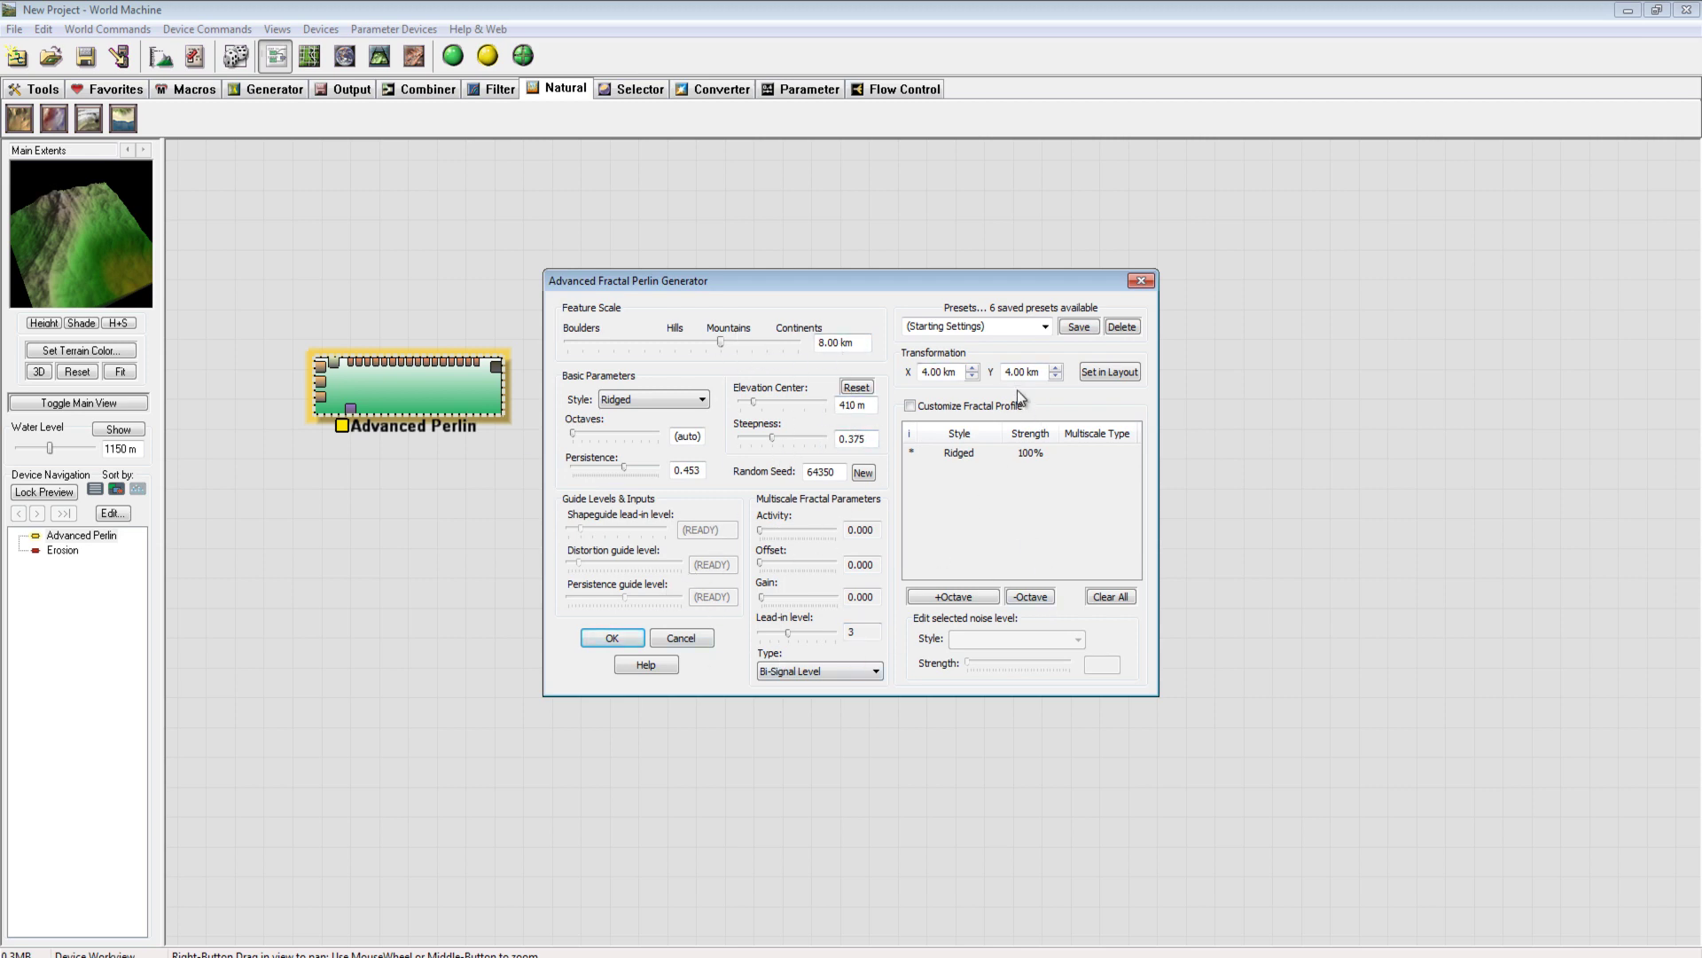
left_click(971, 376)
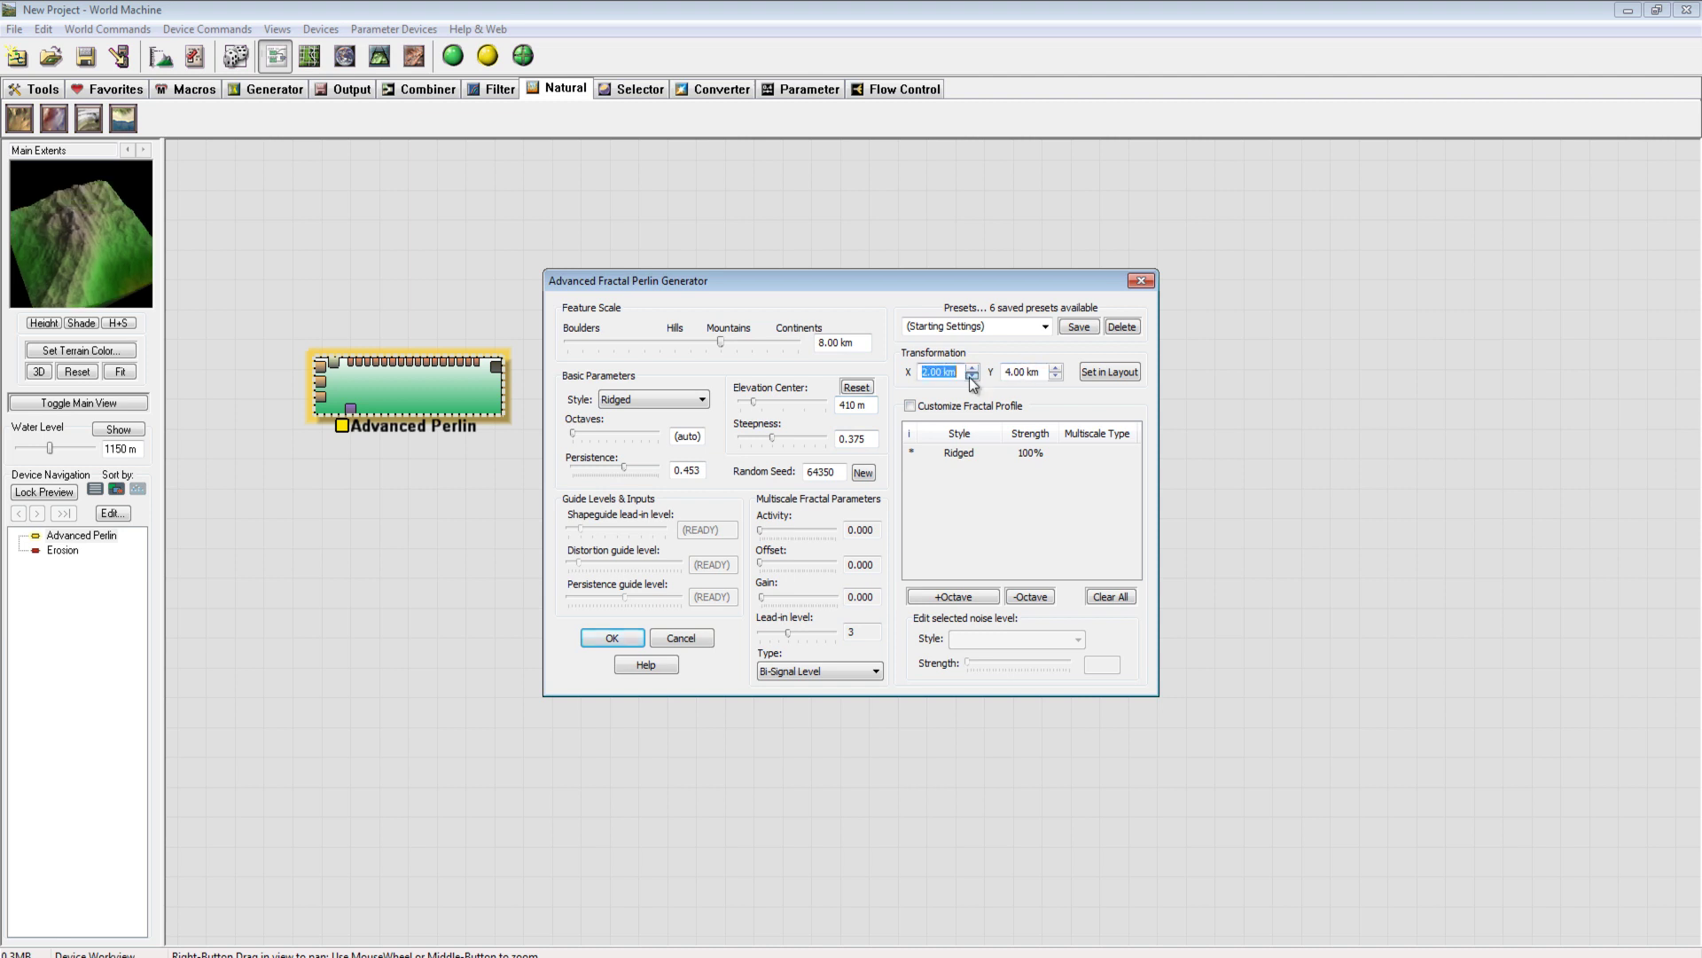
left_click(972, 376)
left_click(972, 376)
left_click(972, 376)
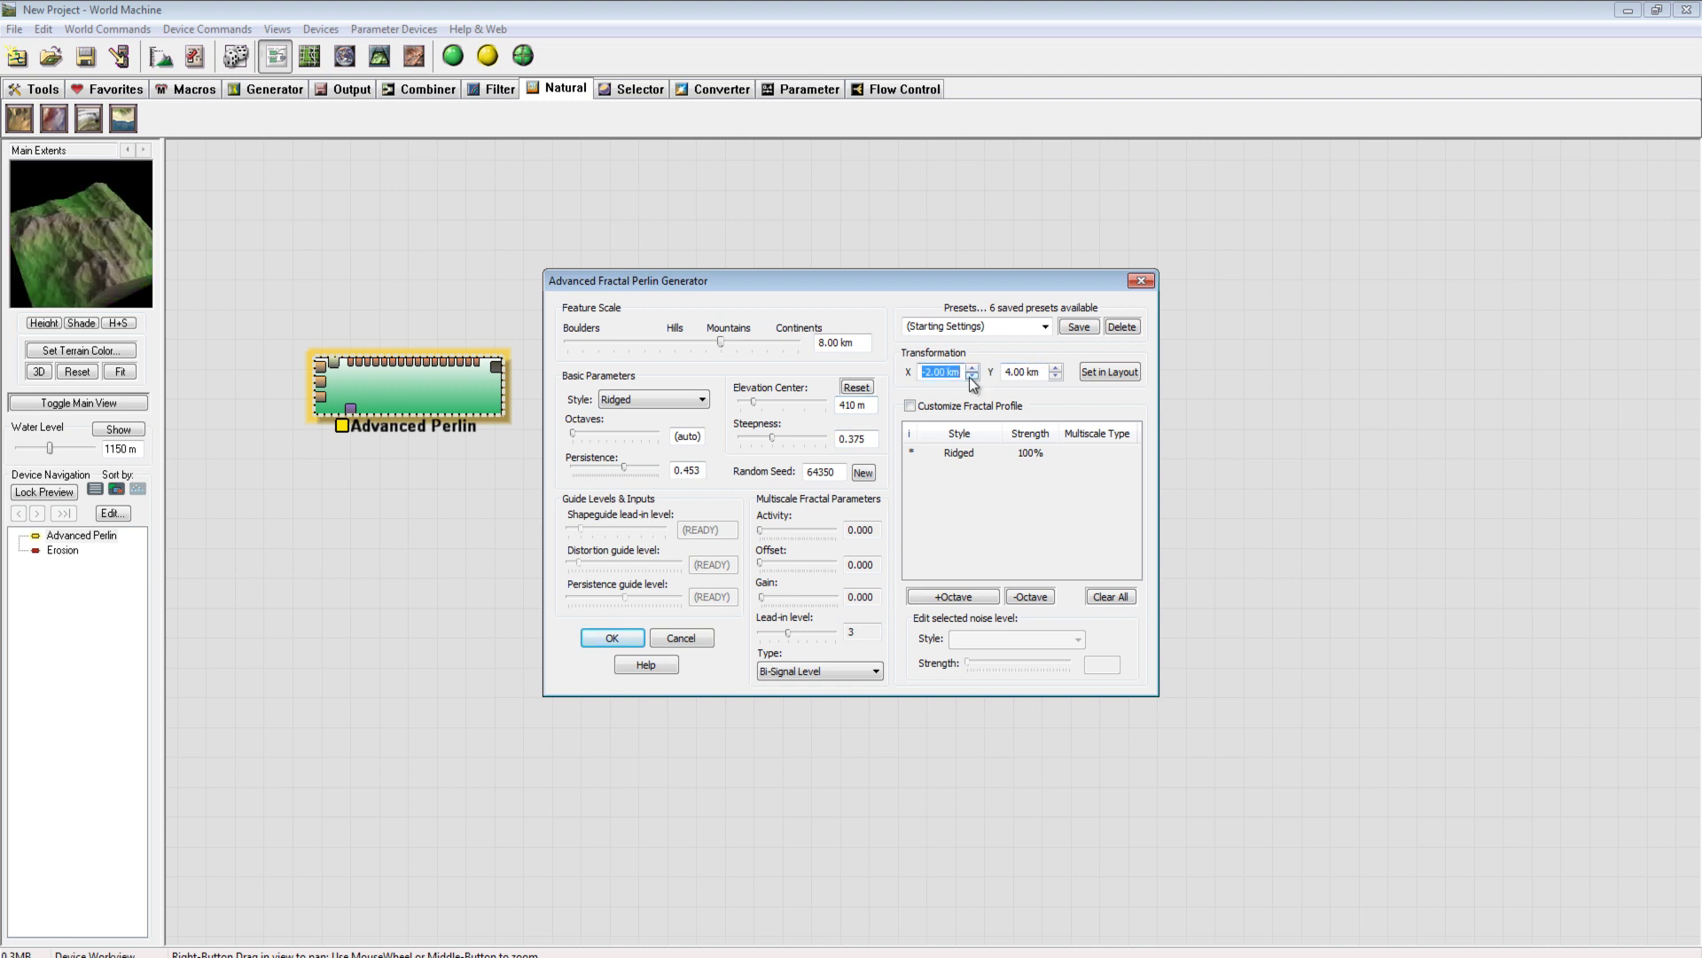
Set the generator's Y transformation to 3 km and its X transformation to -1 km, and apply the settings
left_click(1055, 369)
left_click(1055, 368)
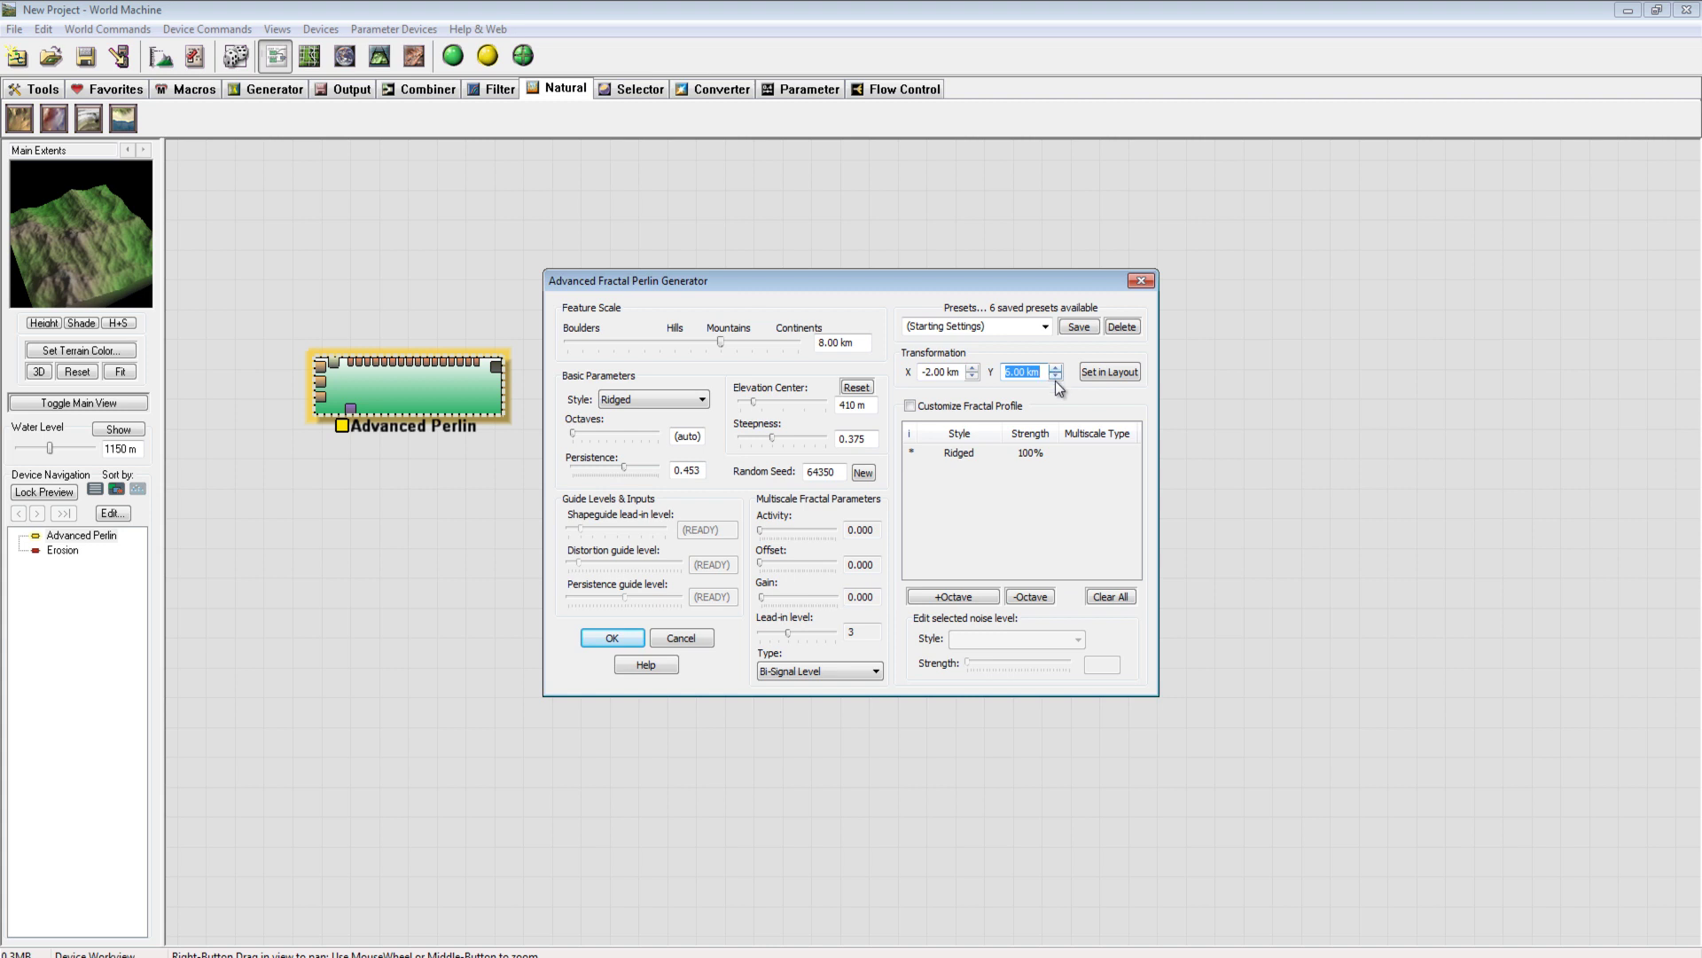
left_click(1055, 375)
left_click(1055, 375)
left_click(1055, 375)
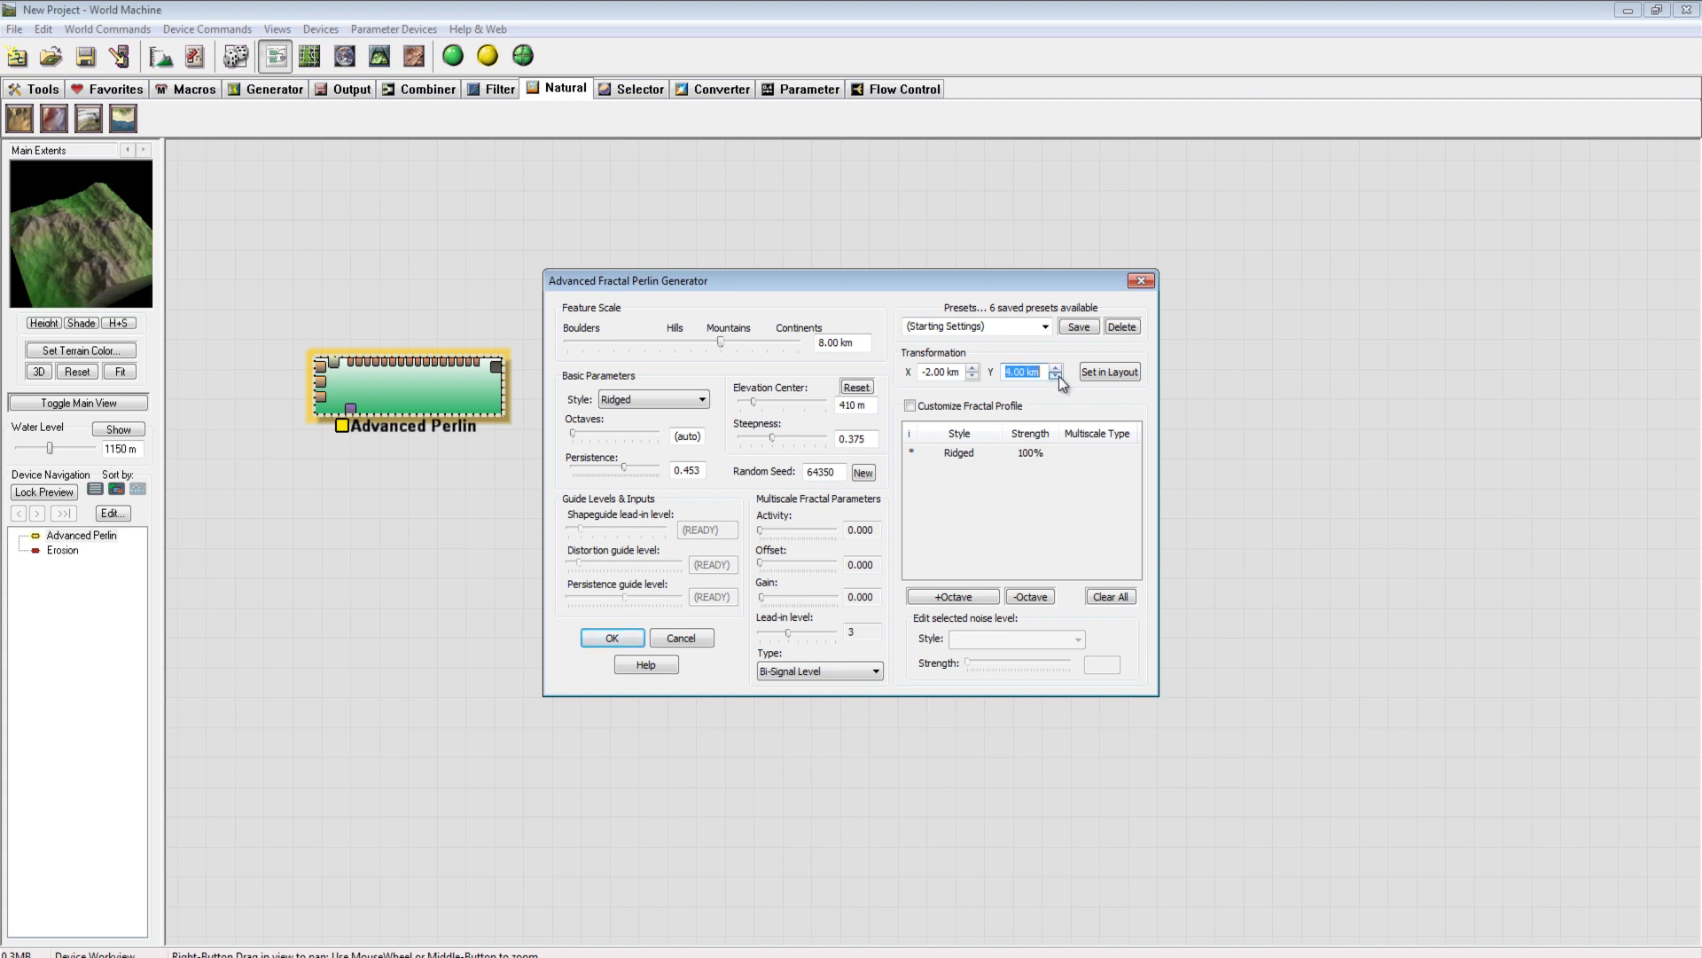
left_click(971, 376)
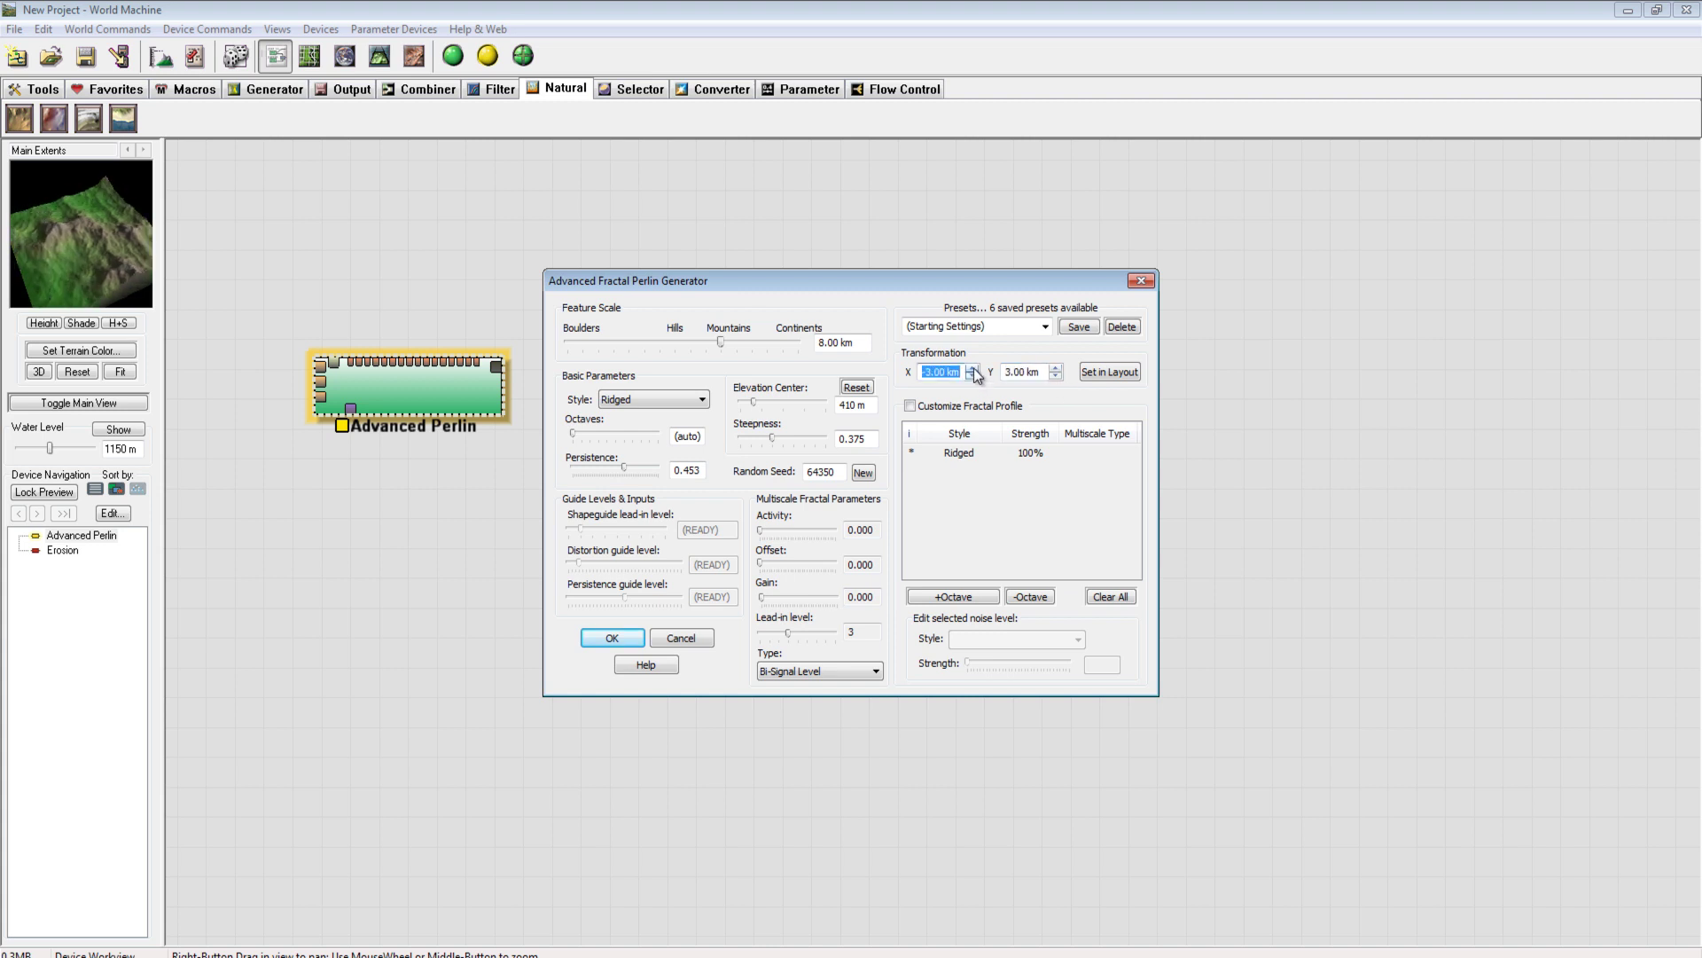
left_click(973, 368)
left_click(973, 368)
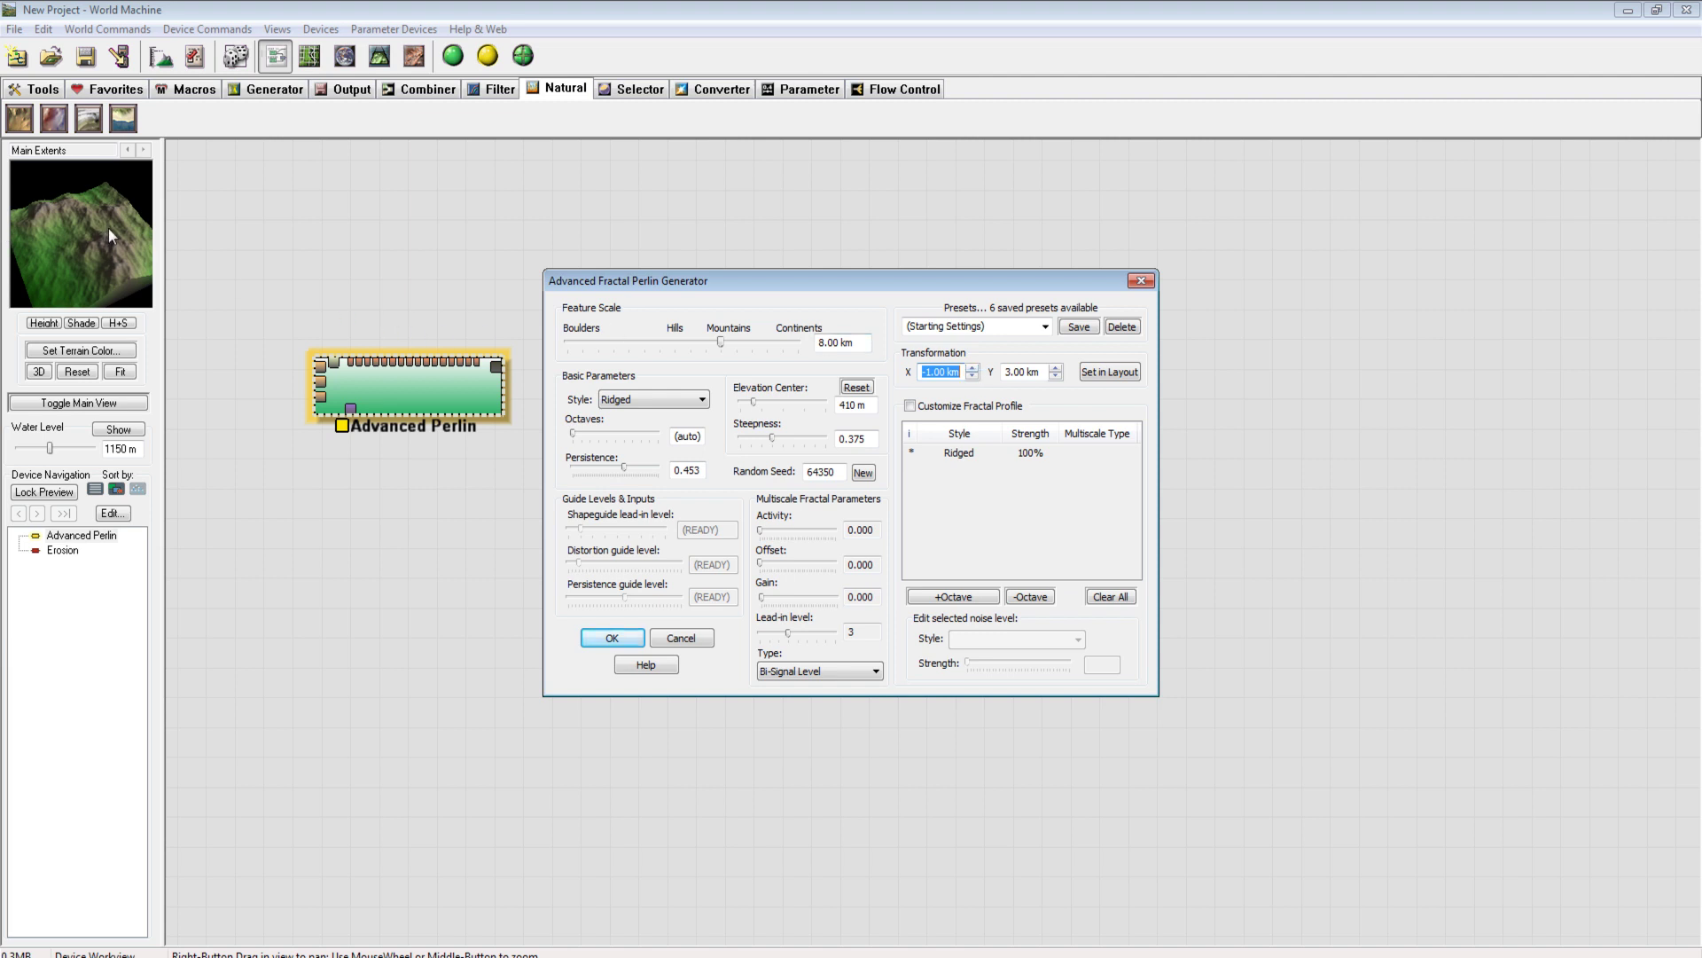
left_click(613, 637)
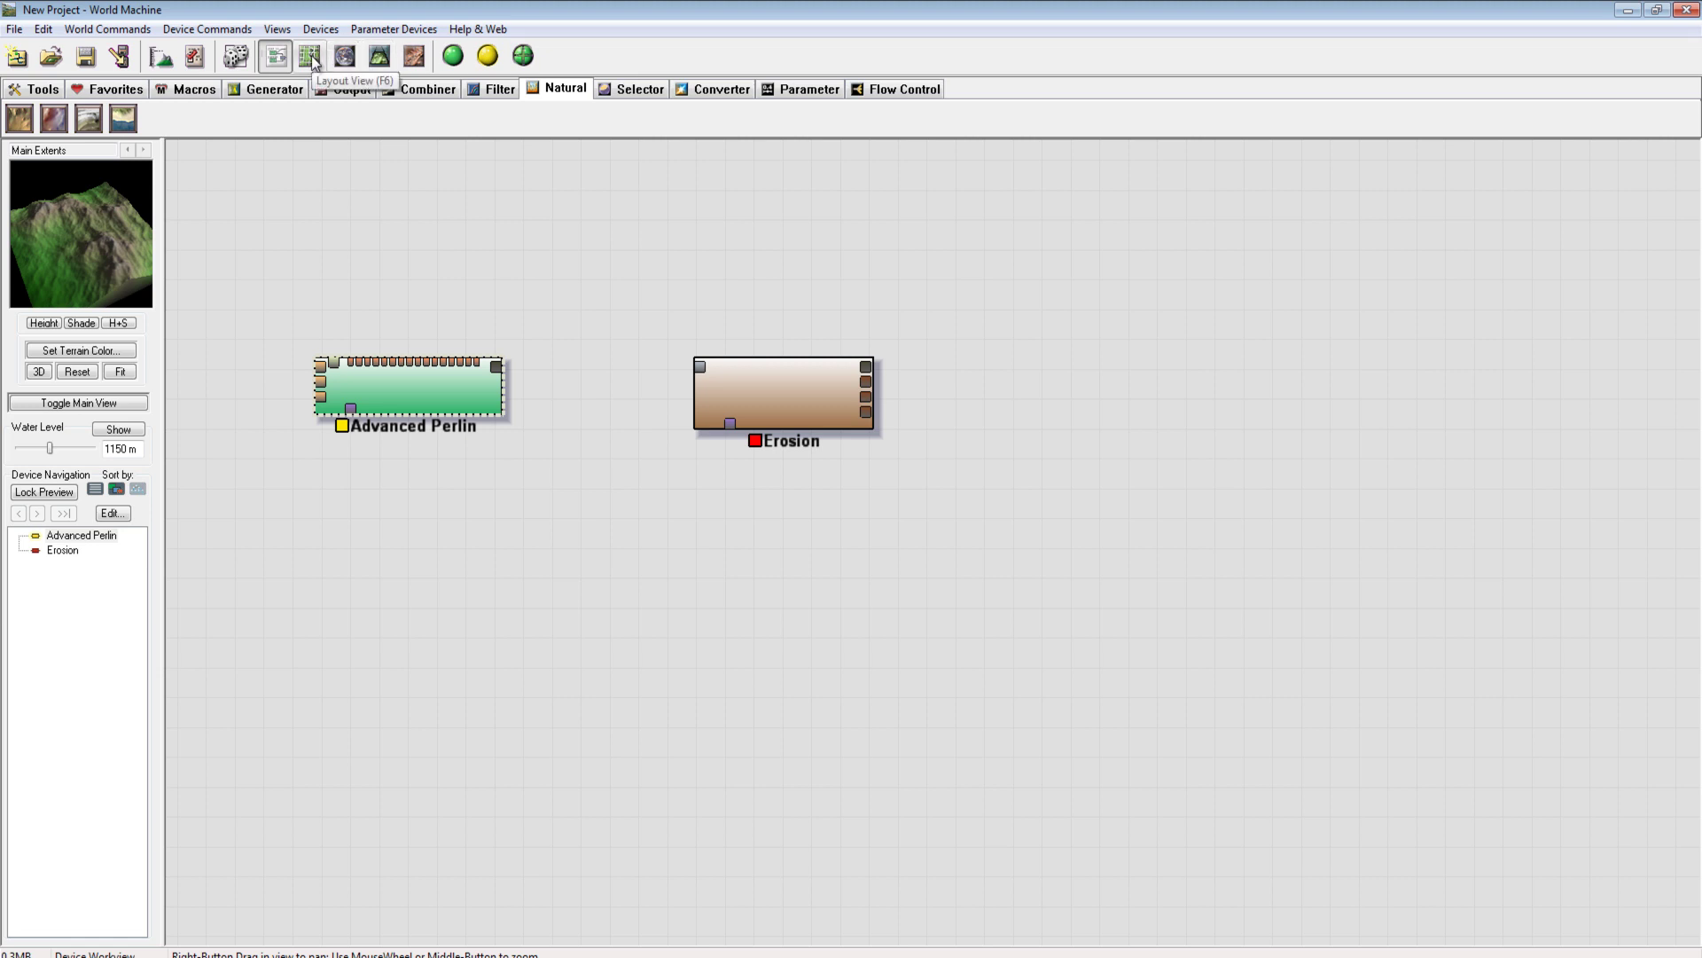
Open the Explorer view and examine the landscape around the render extents from near and from far away
left_click(345, 56)
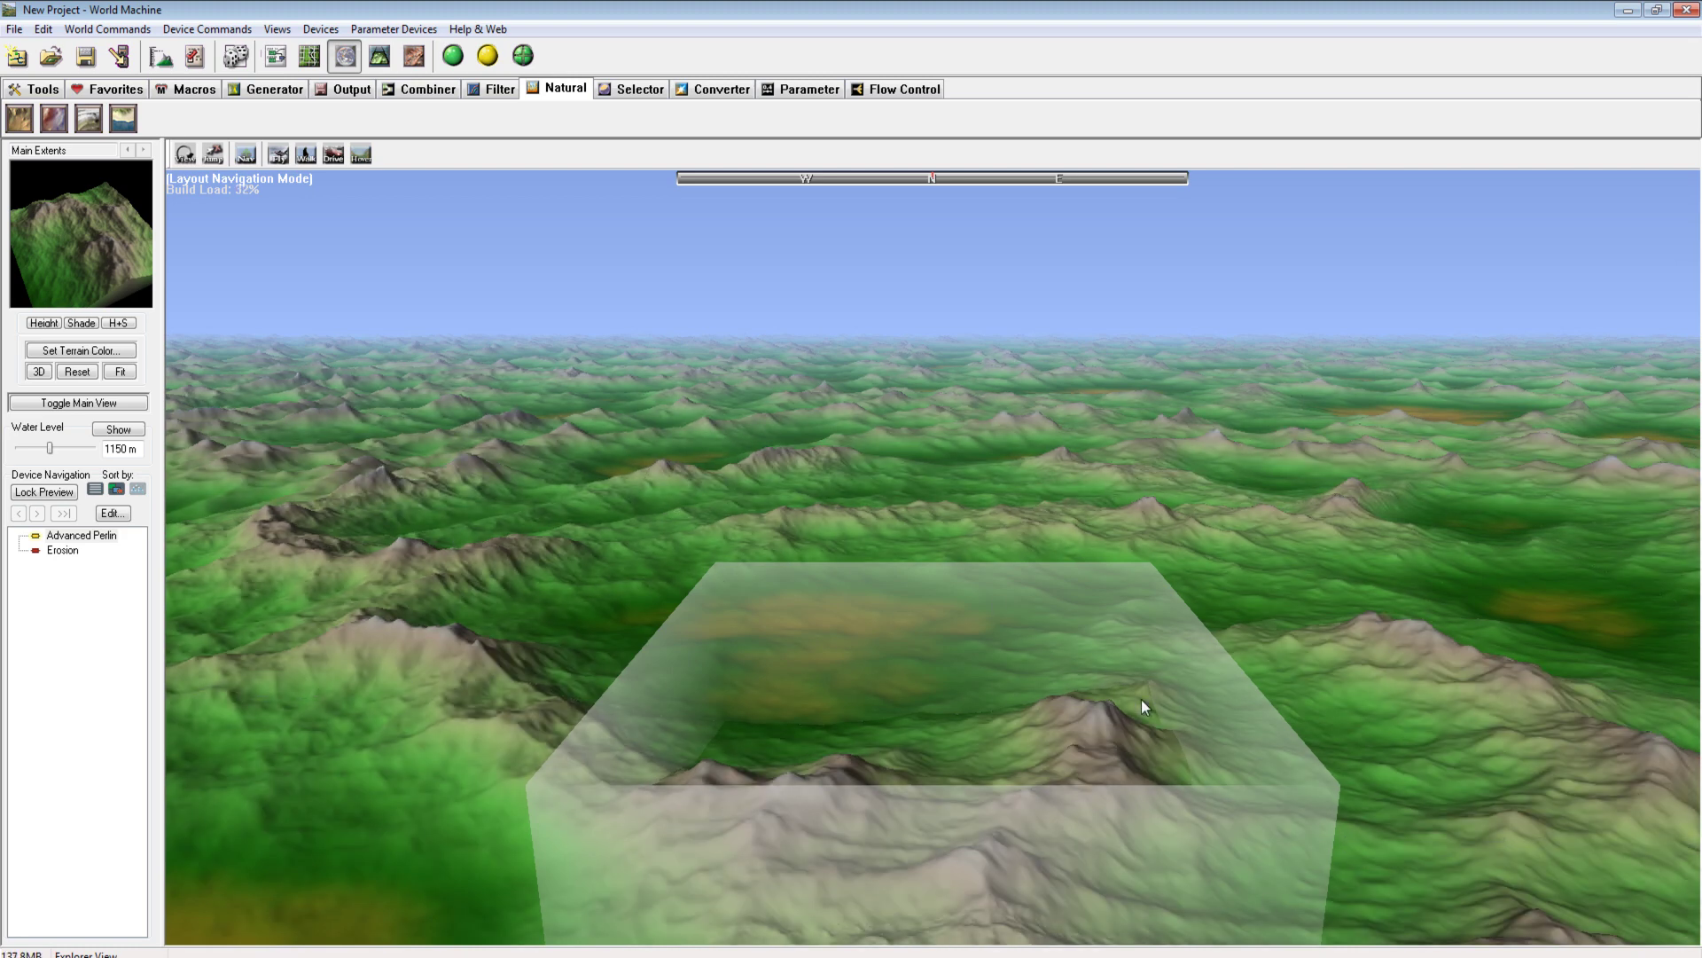
left_click_drag(955, 707, 956, 645)
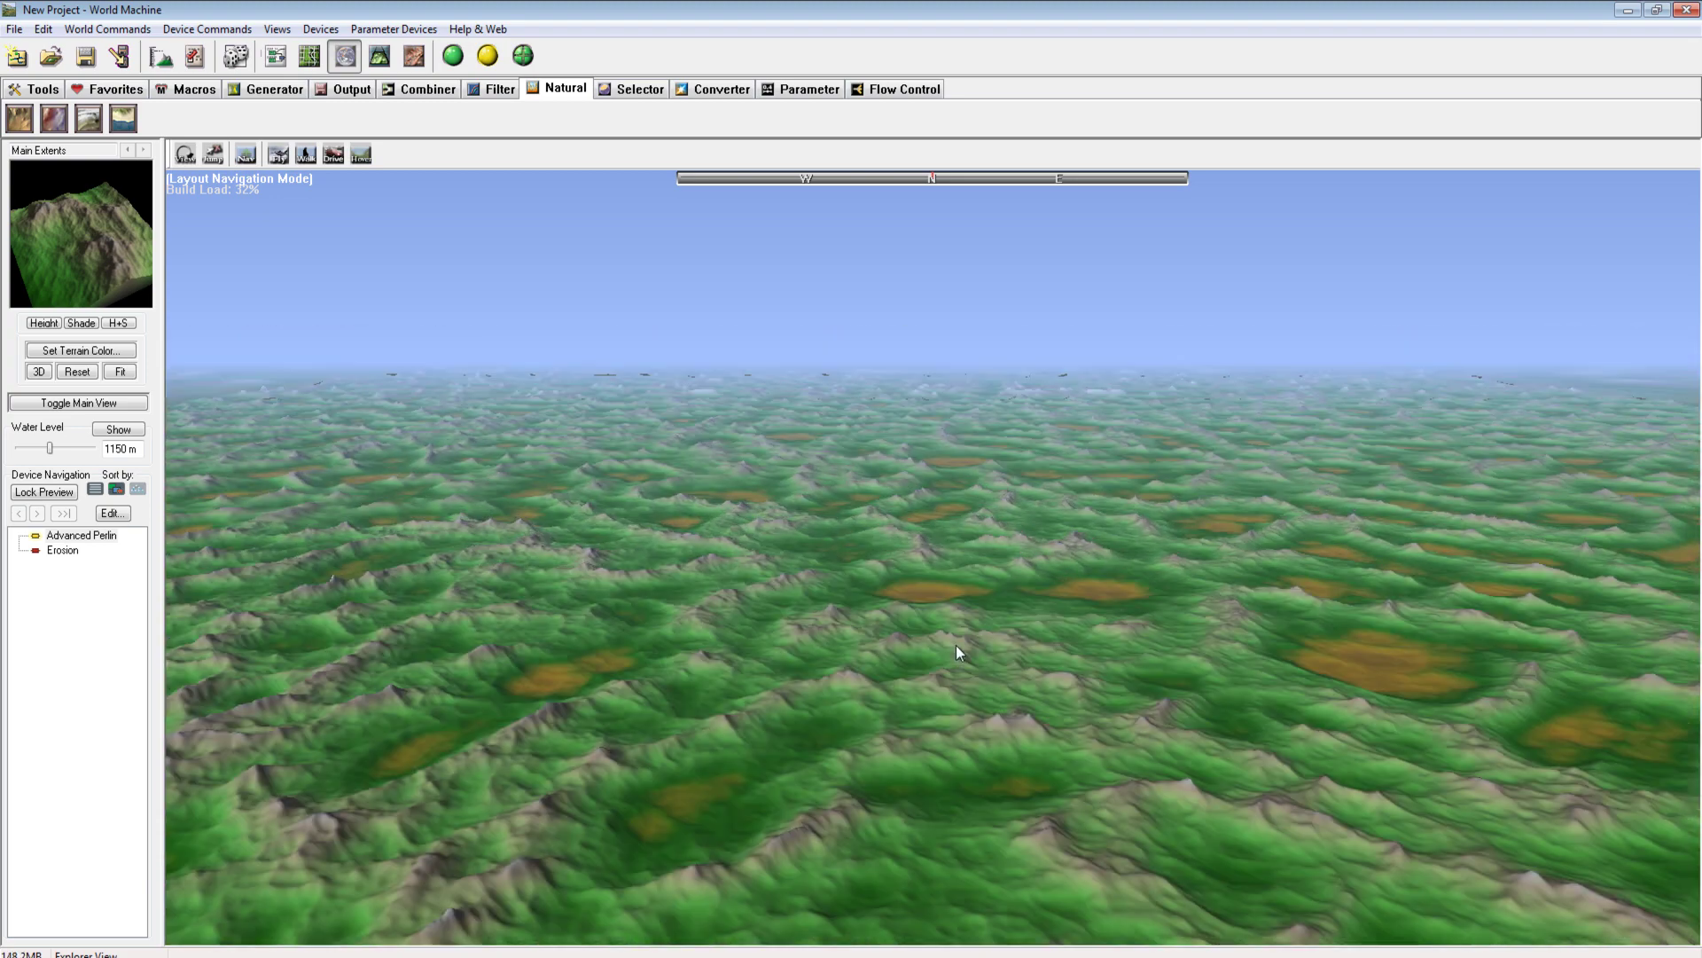
left_click_drag(954, 713, 950, 828)
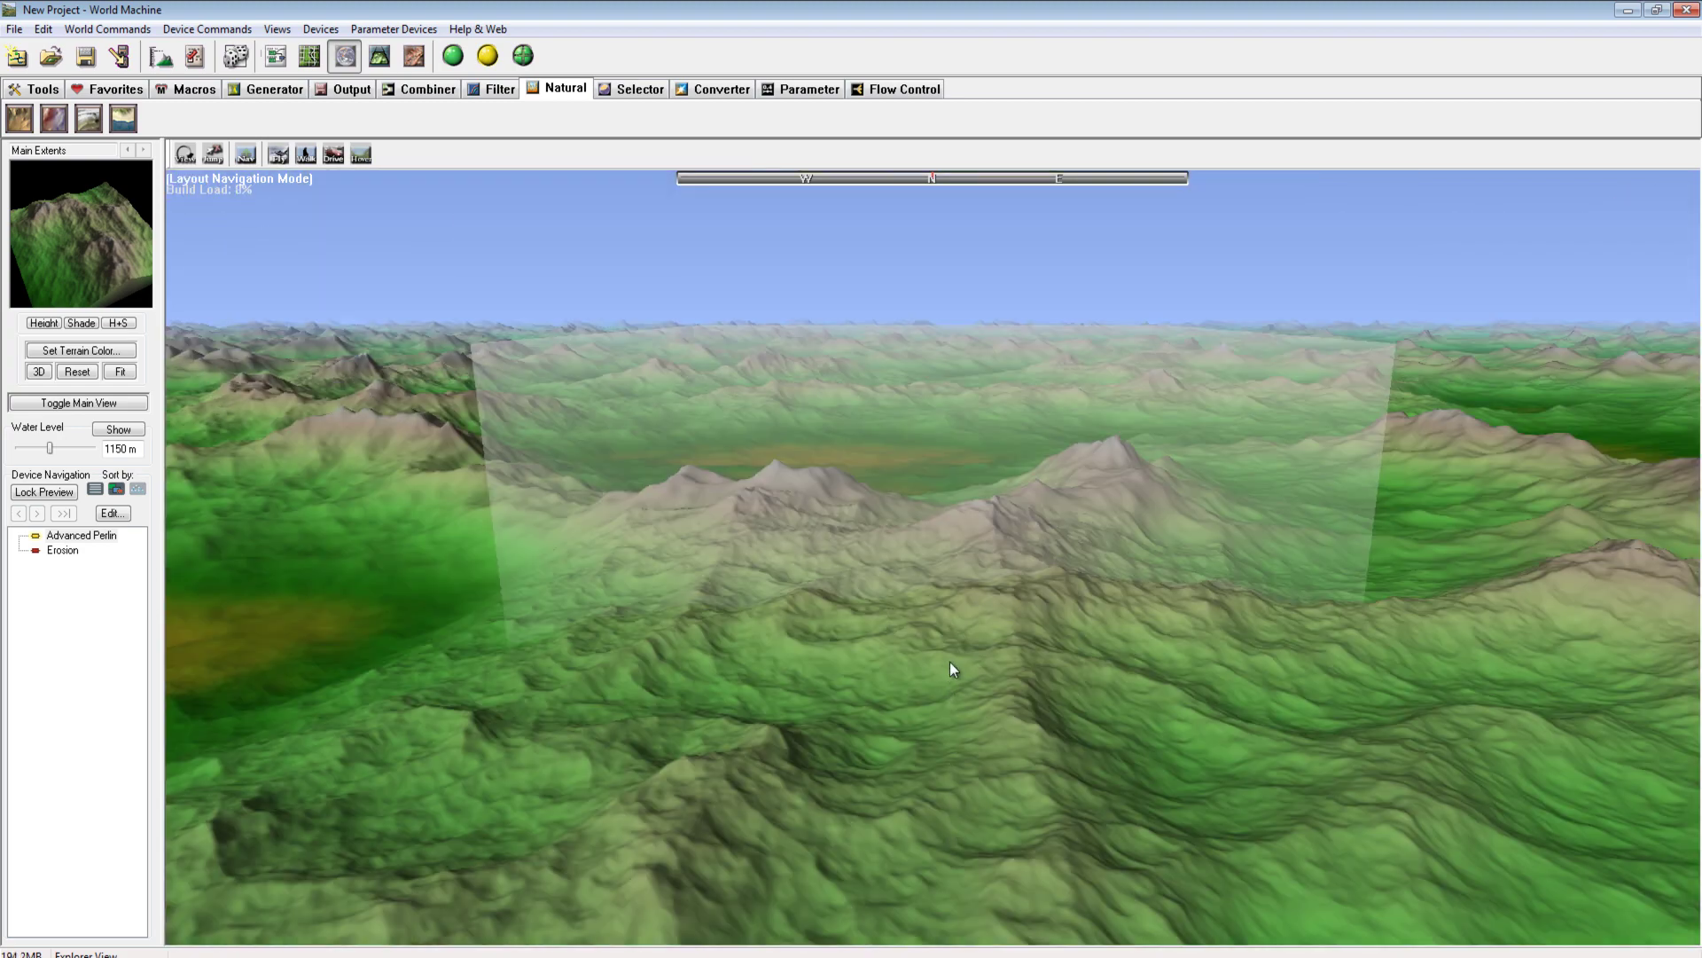
left_click_drag(951, 663, 931, 337)
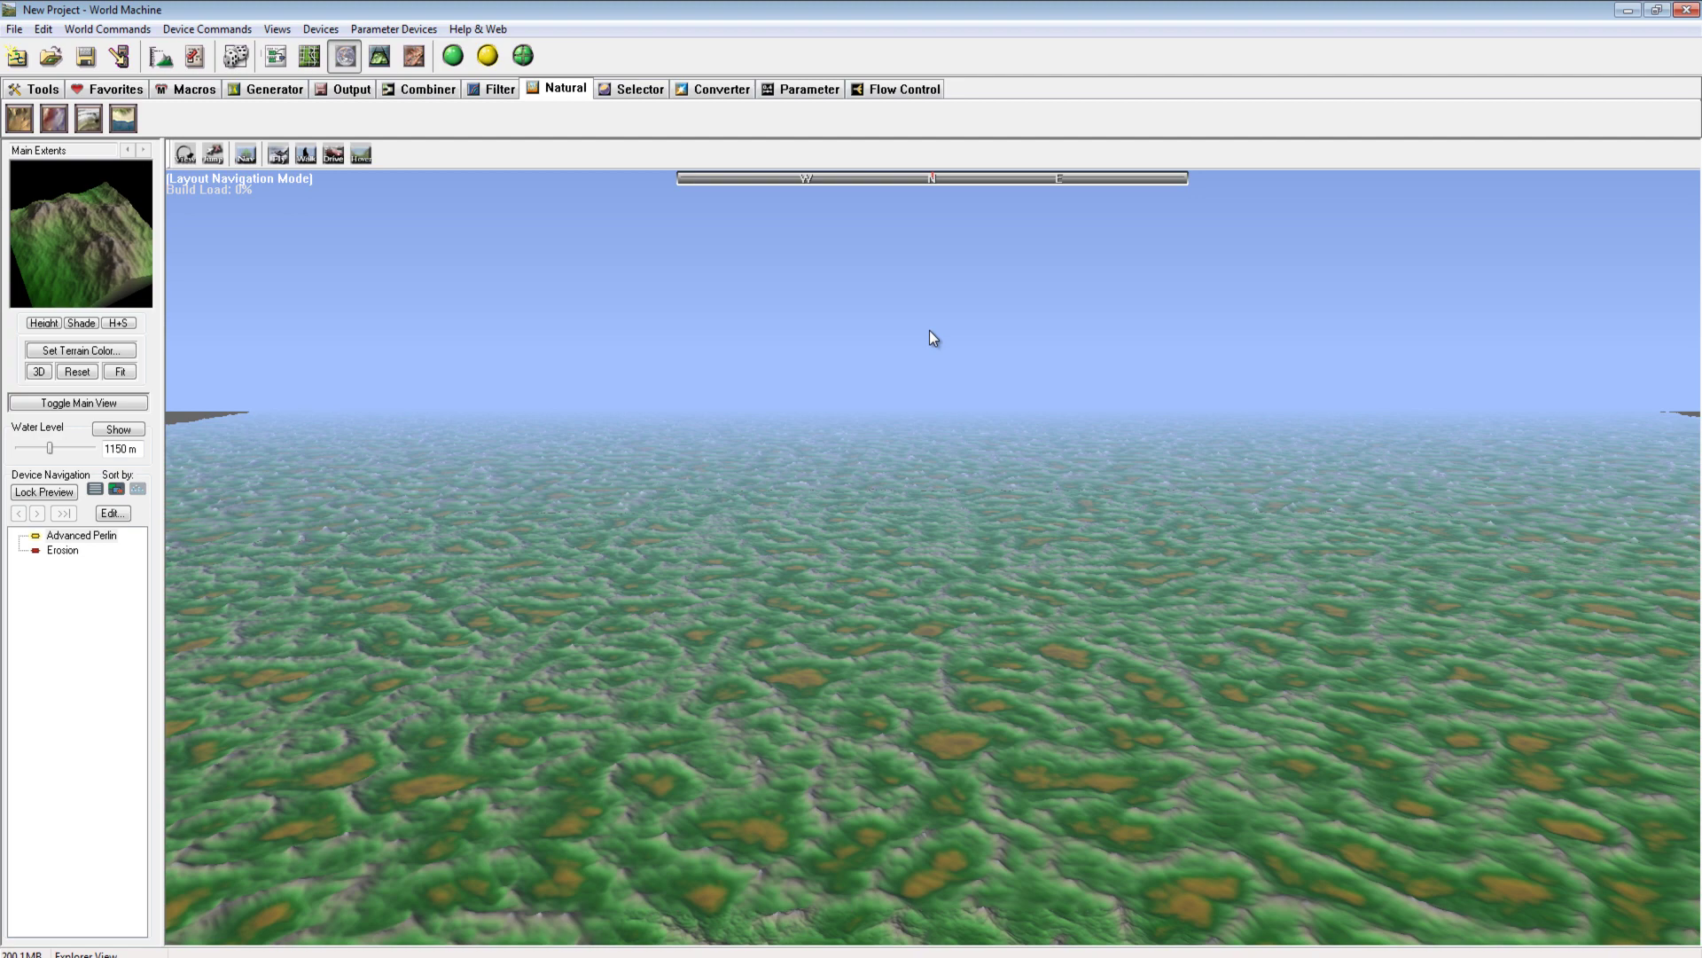
left_click_drag(929, 332, 895, 687)
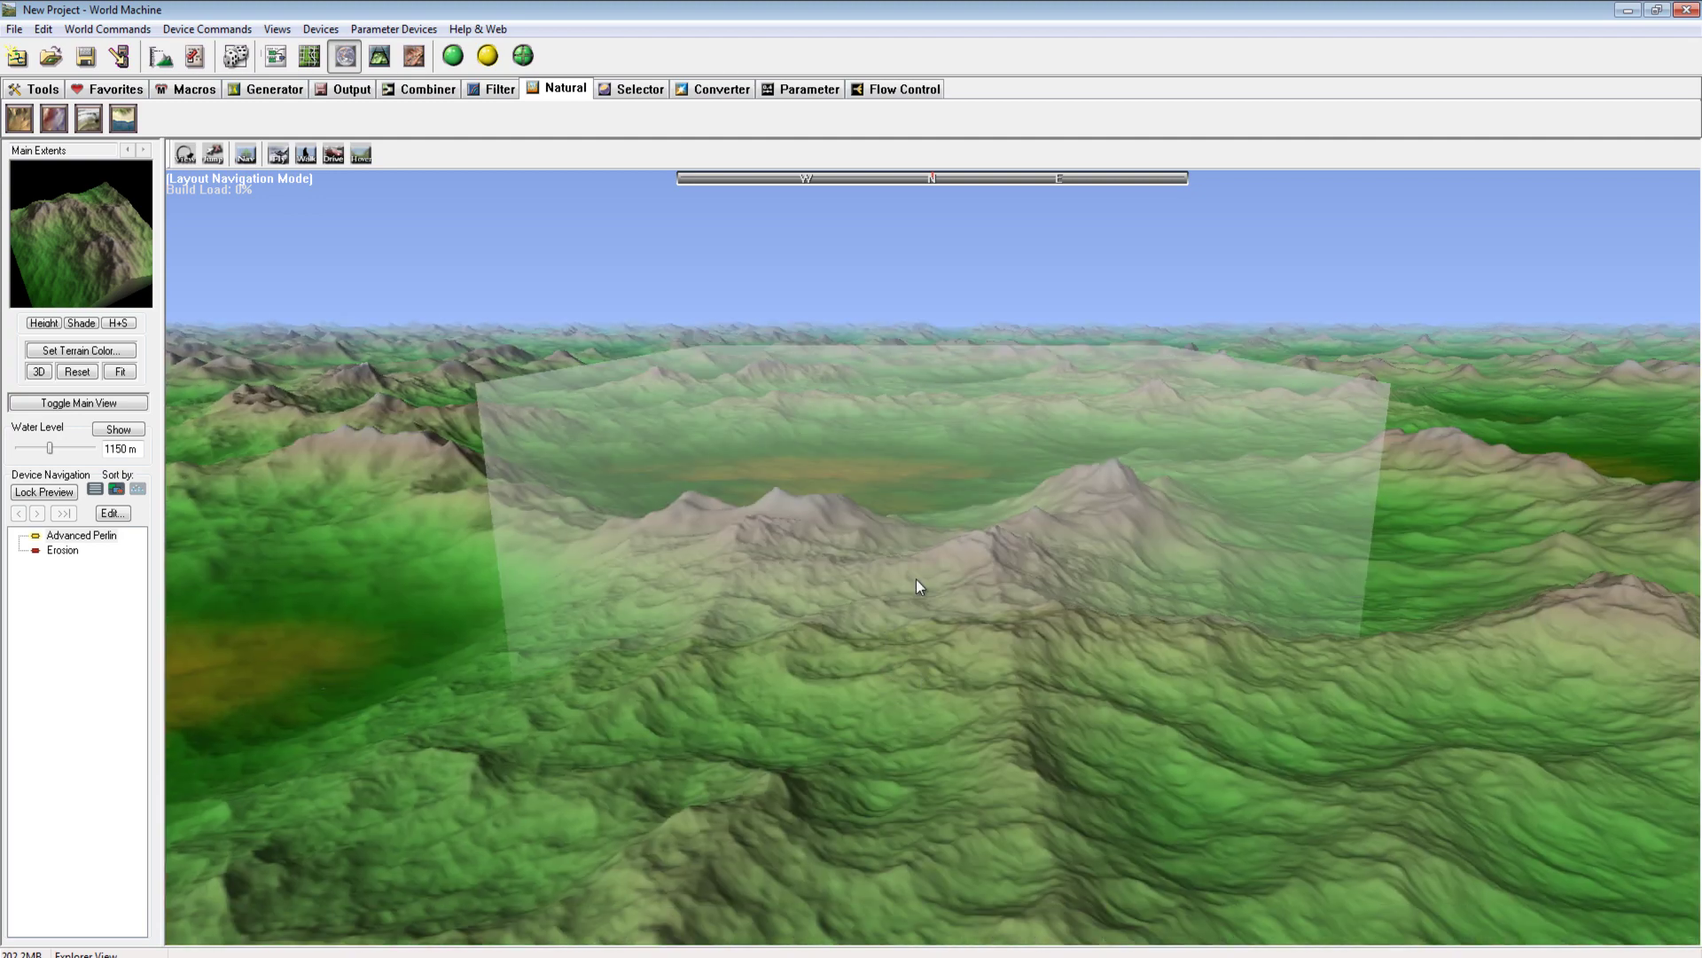
Open the Layout view and examine how far the terrain stretches beyond the render extents
left_click(310, 56)
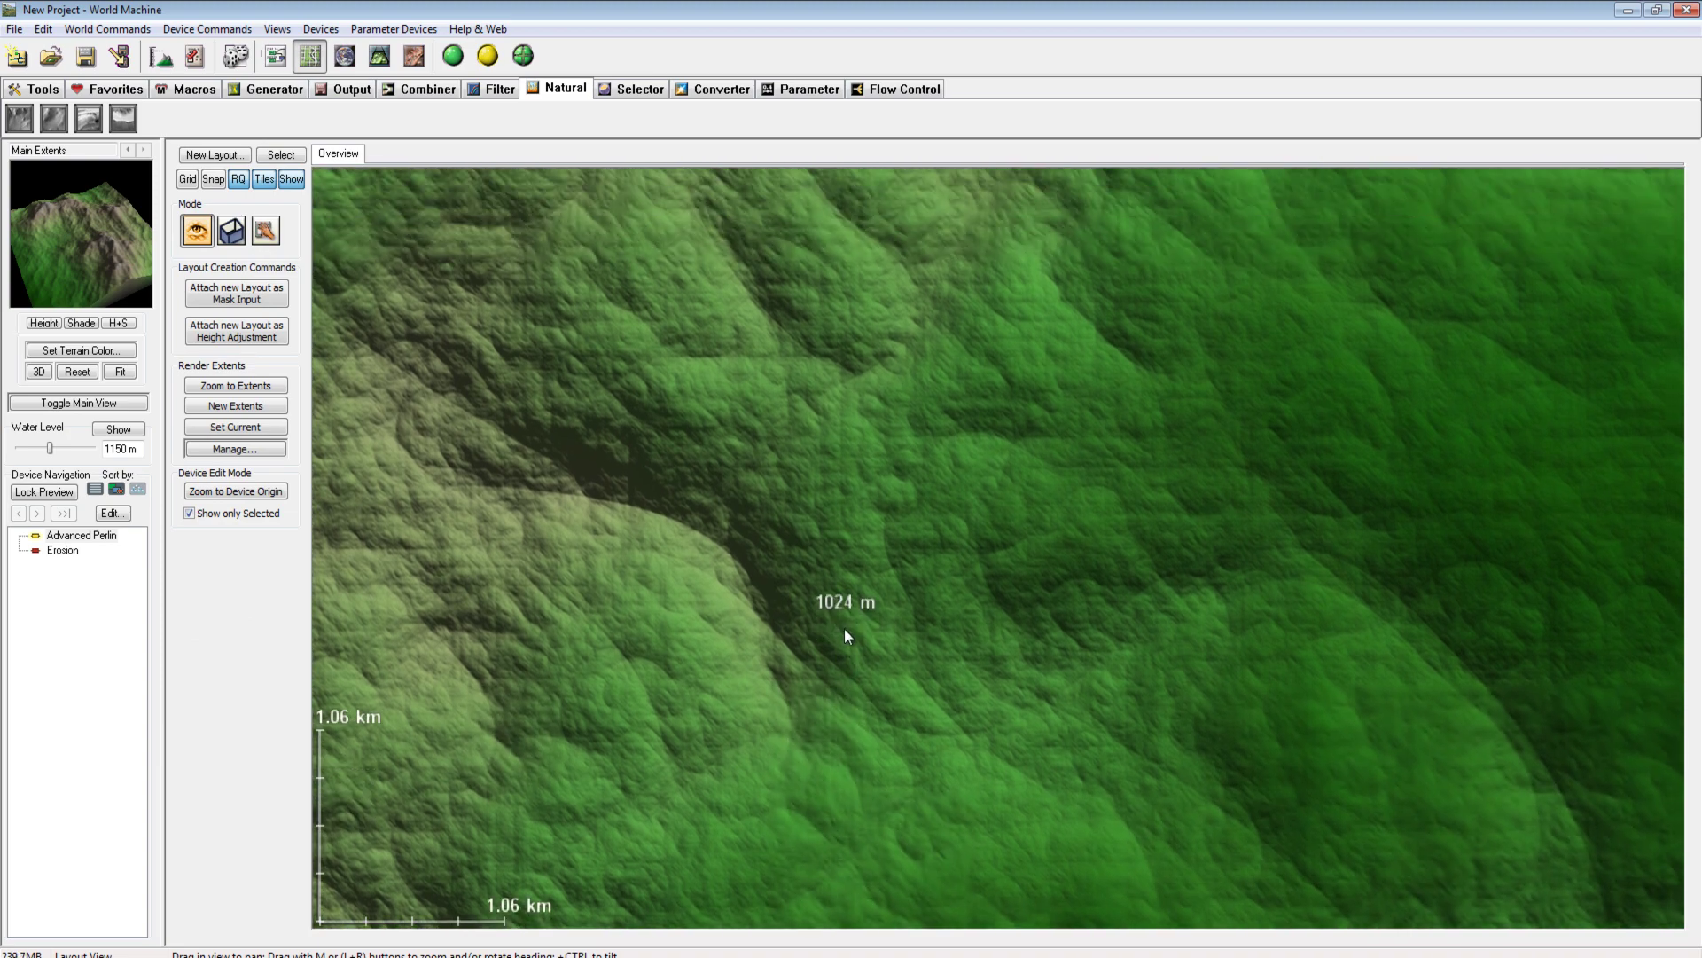
scroll(854, 578, "down", 5)
scroll(853, 577, "down", 8)
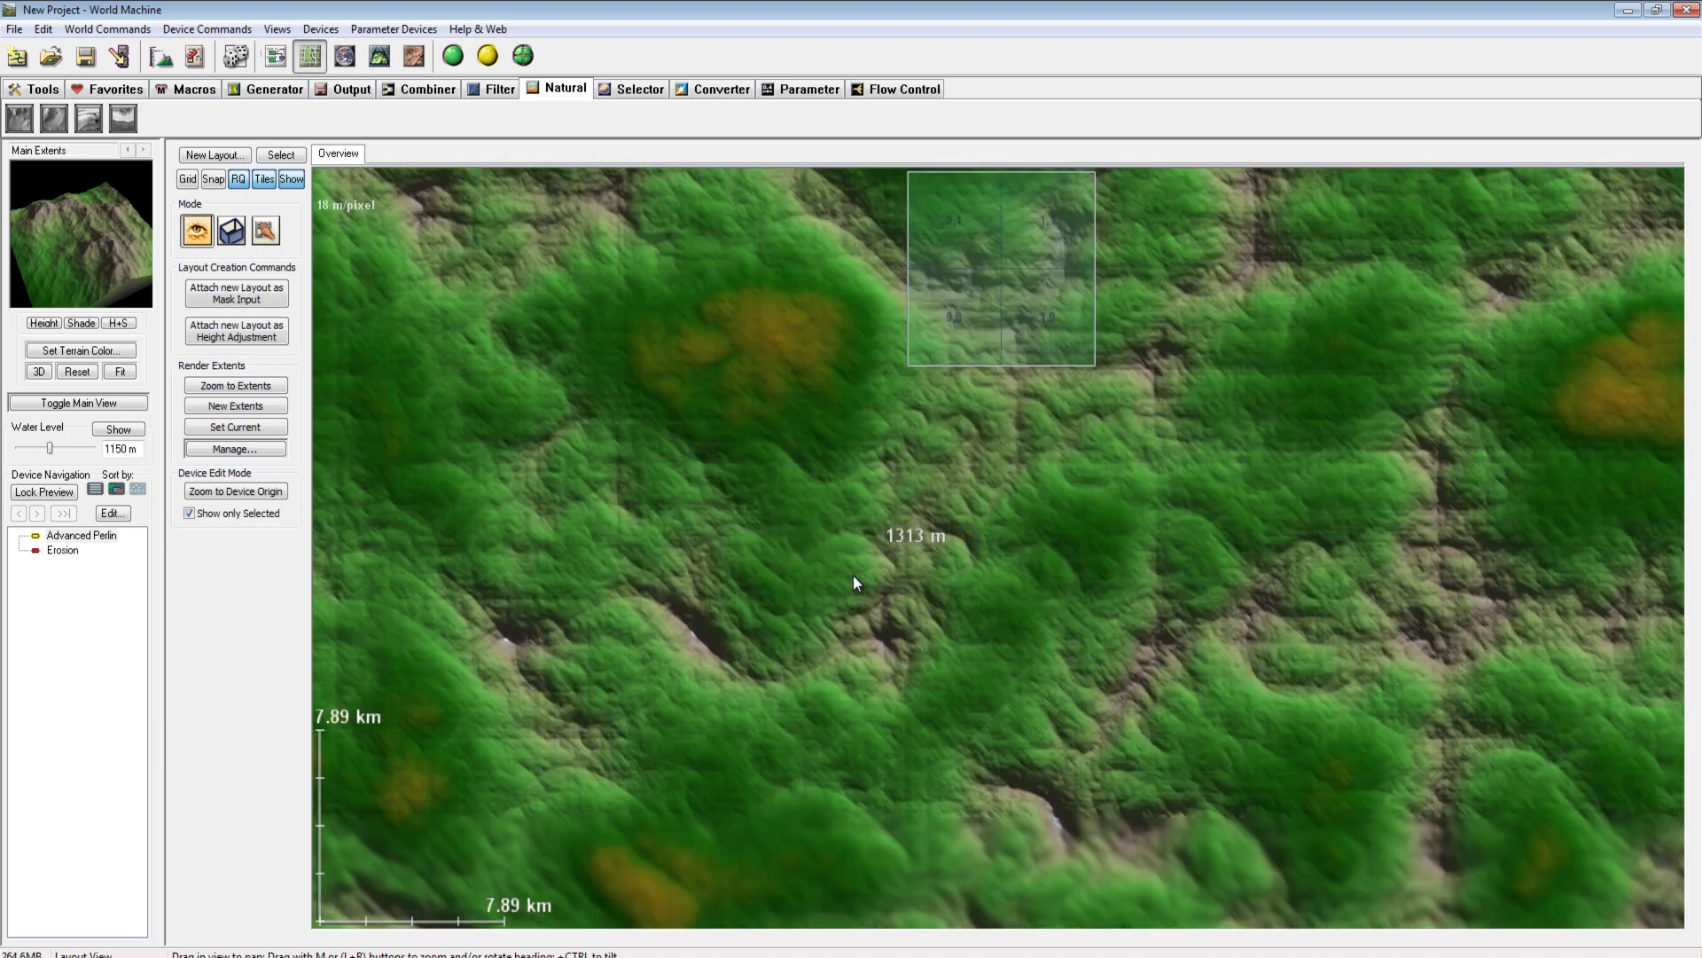
scroll(853, 576, "down", 6)
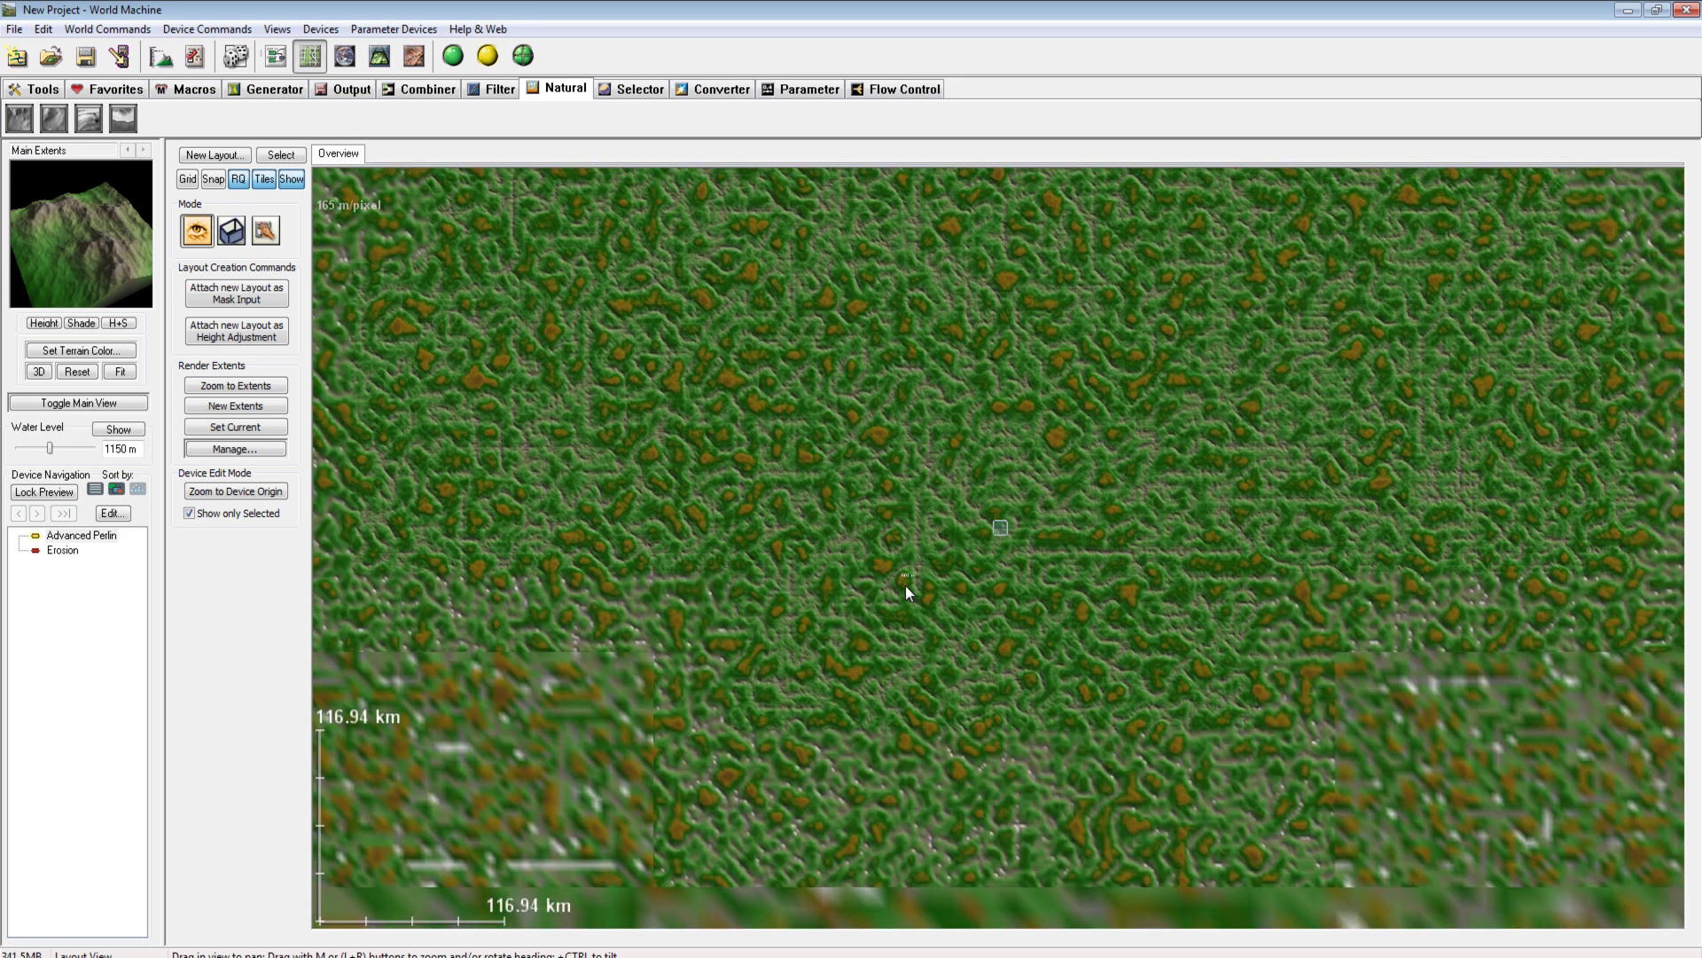
scroll(906, 586, "down", 2)
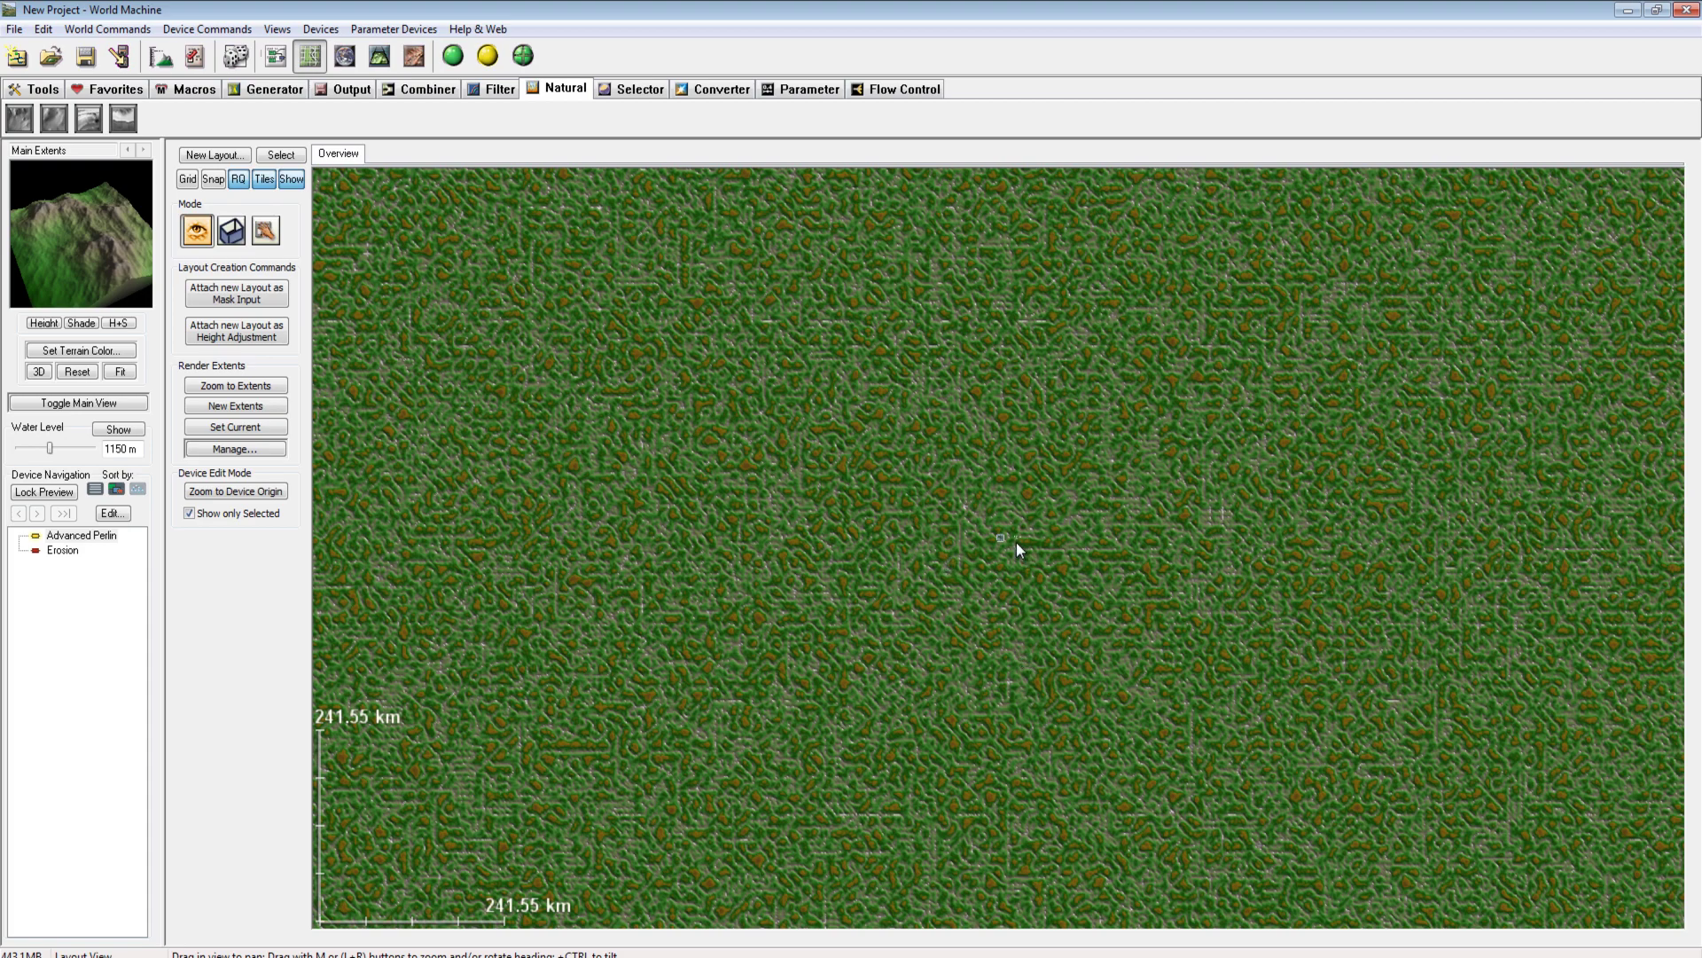
Compare the close-up ground detail with the wide terrain surrounding the render extents in the Layout view
scroll(1017, 544, "up", 10)
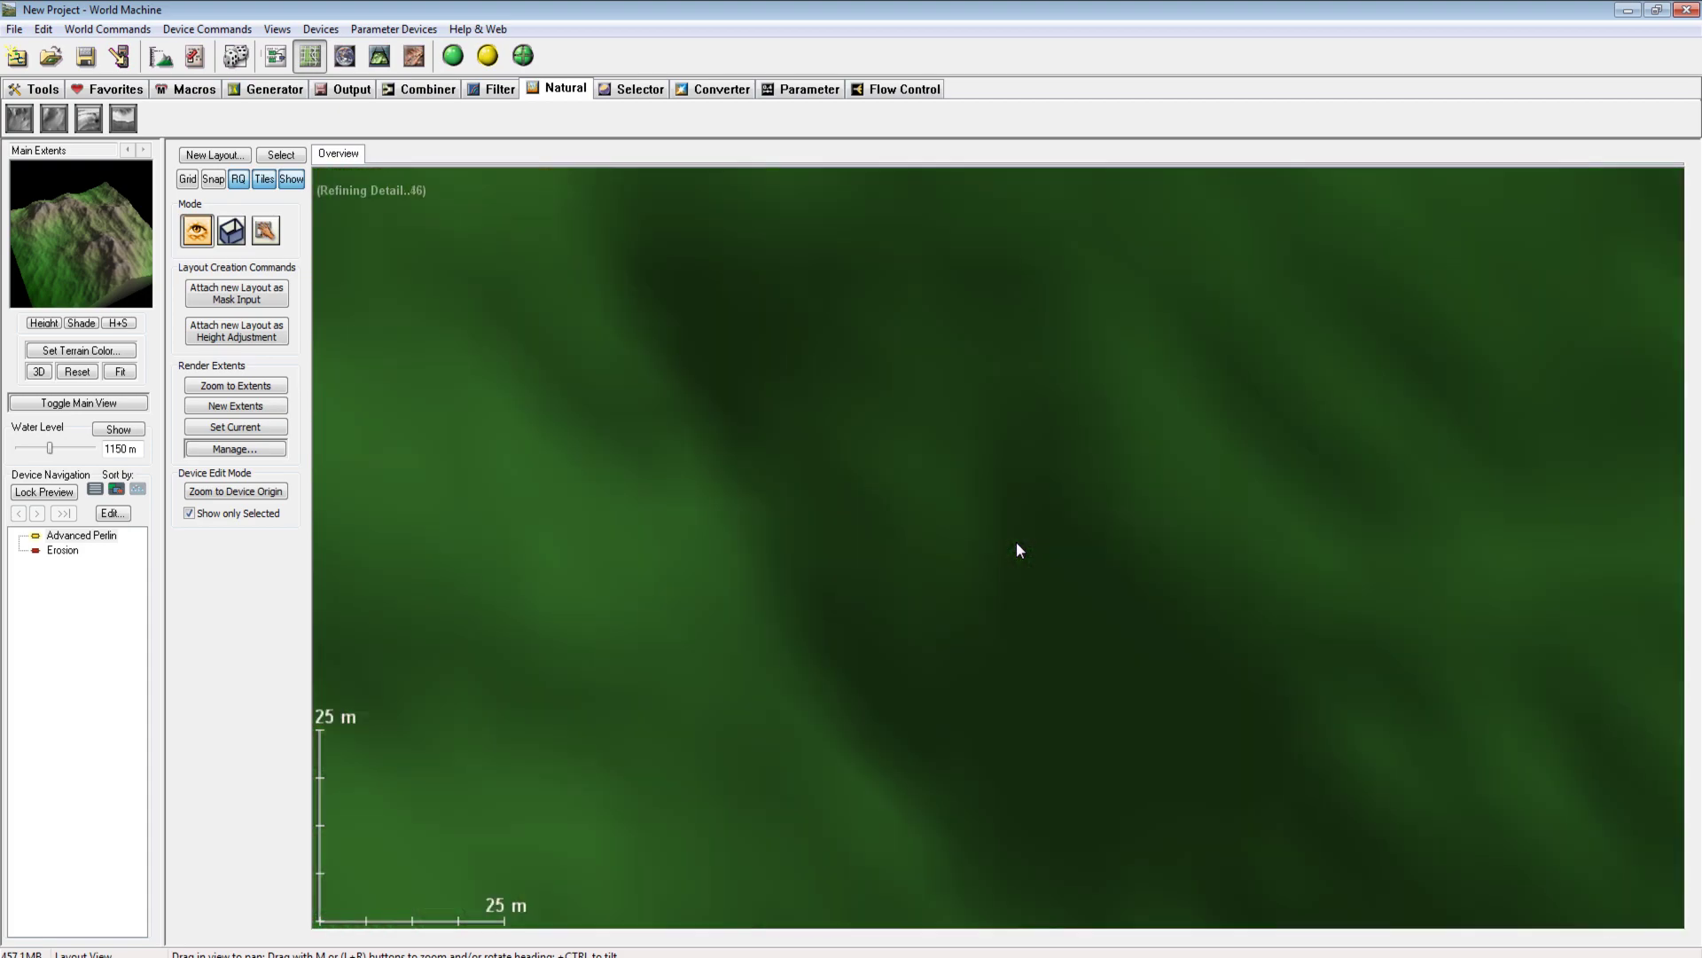
scroll(1016, 543, "down", 3)
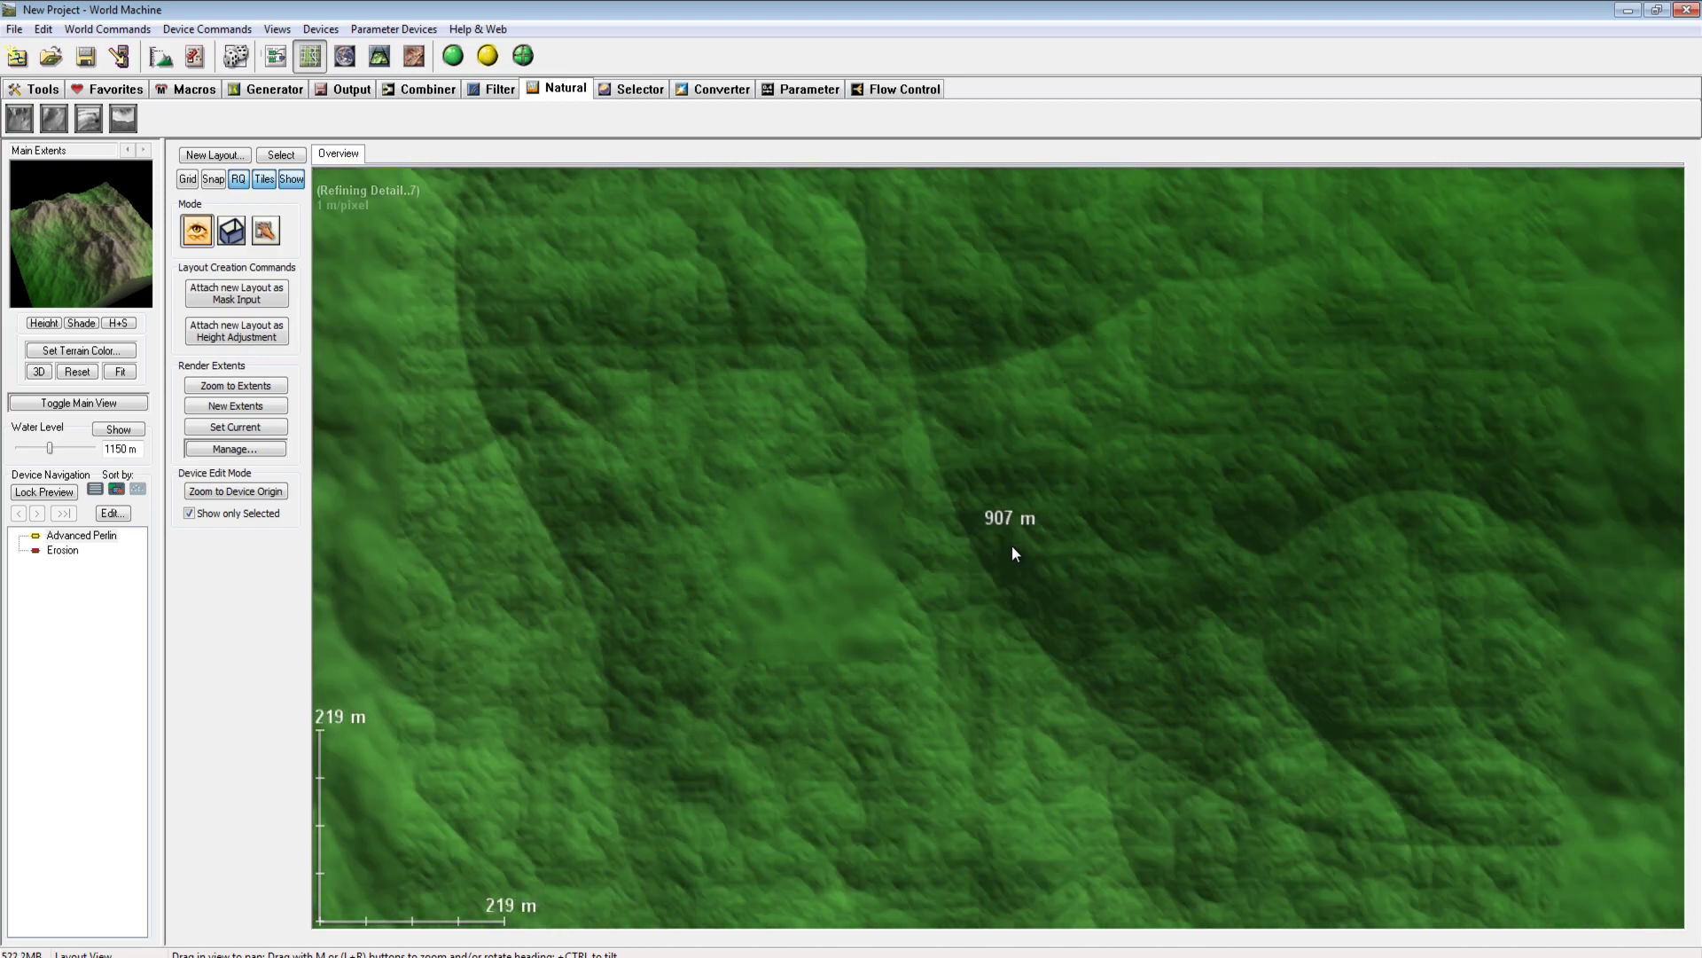
scroll(1013, 545, "down", 5)
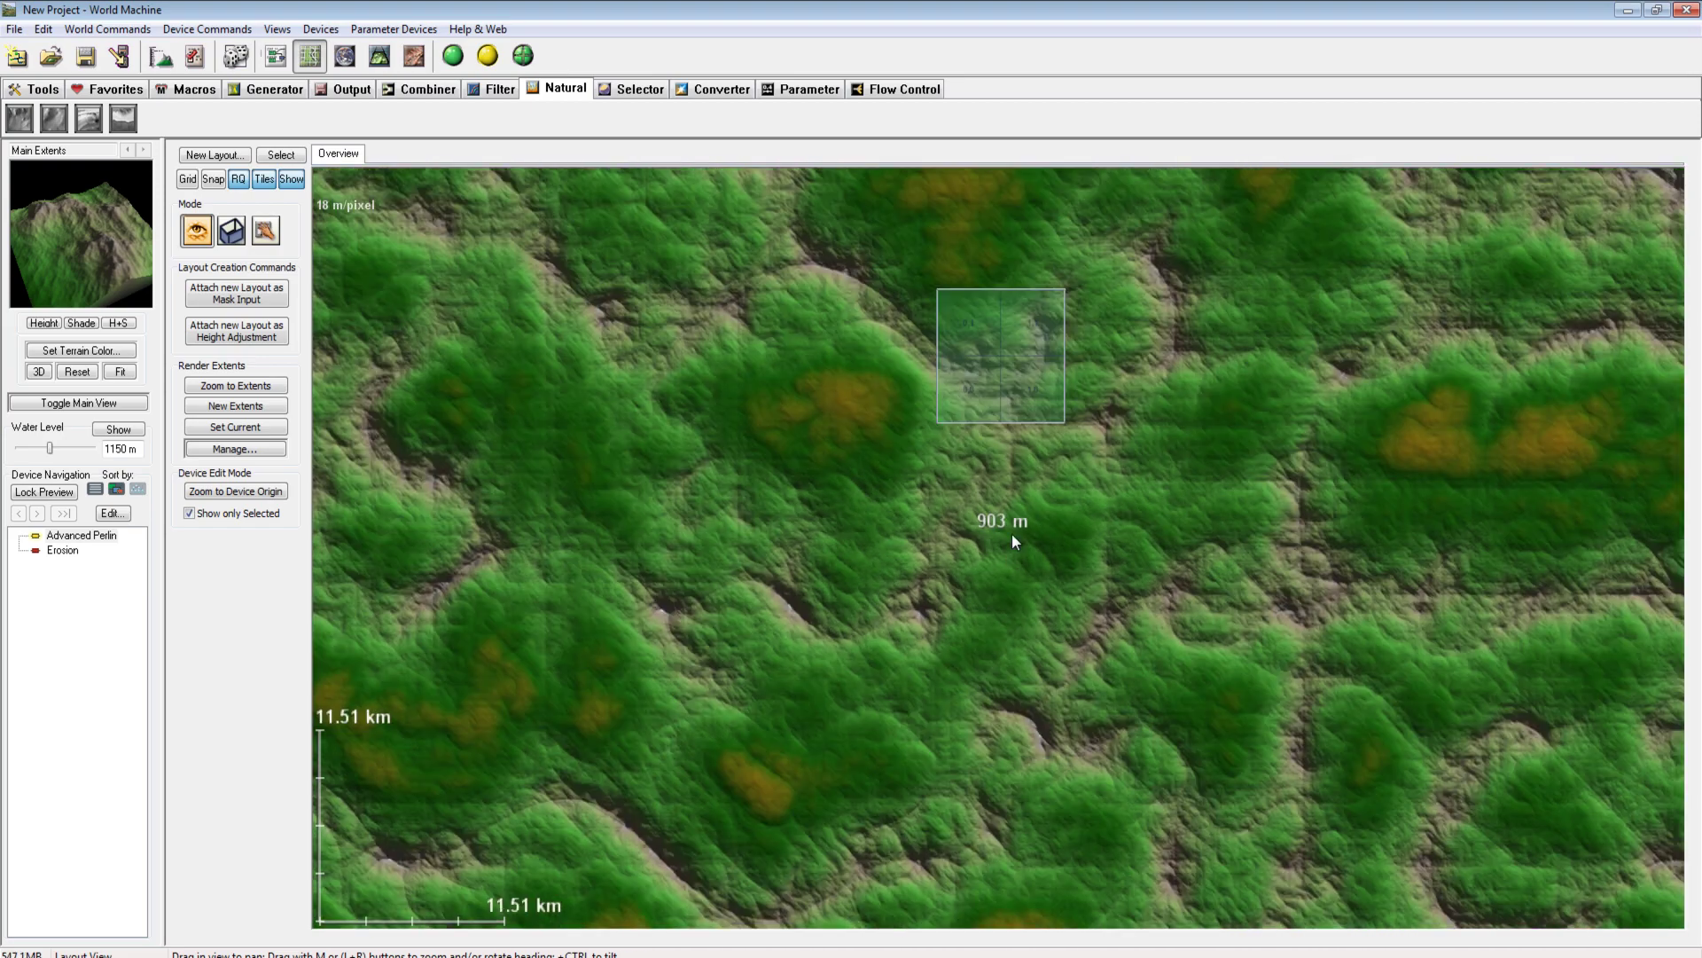
scroll(1014, 536, "down", 2)
scroll(1015, 528, "up", 4)
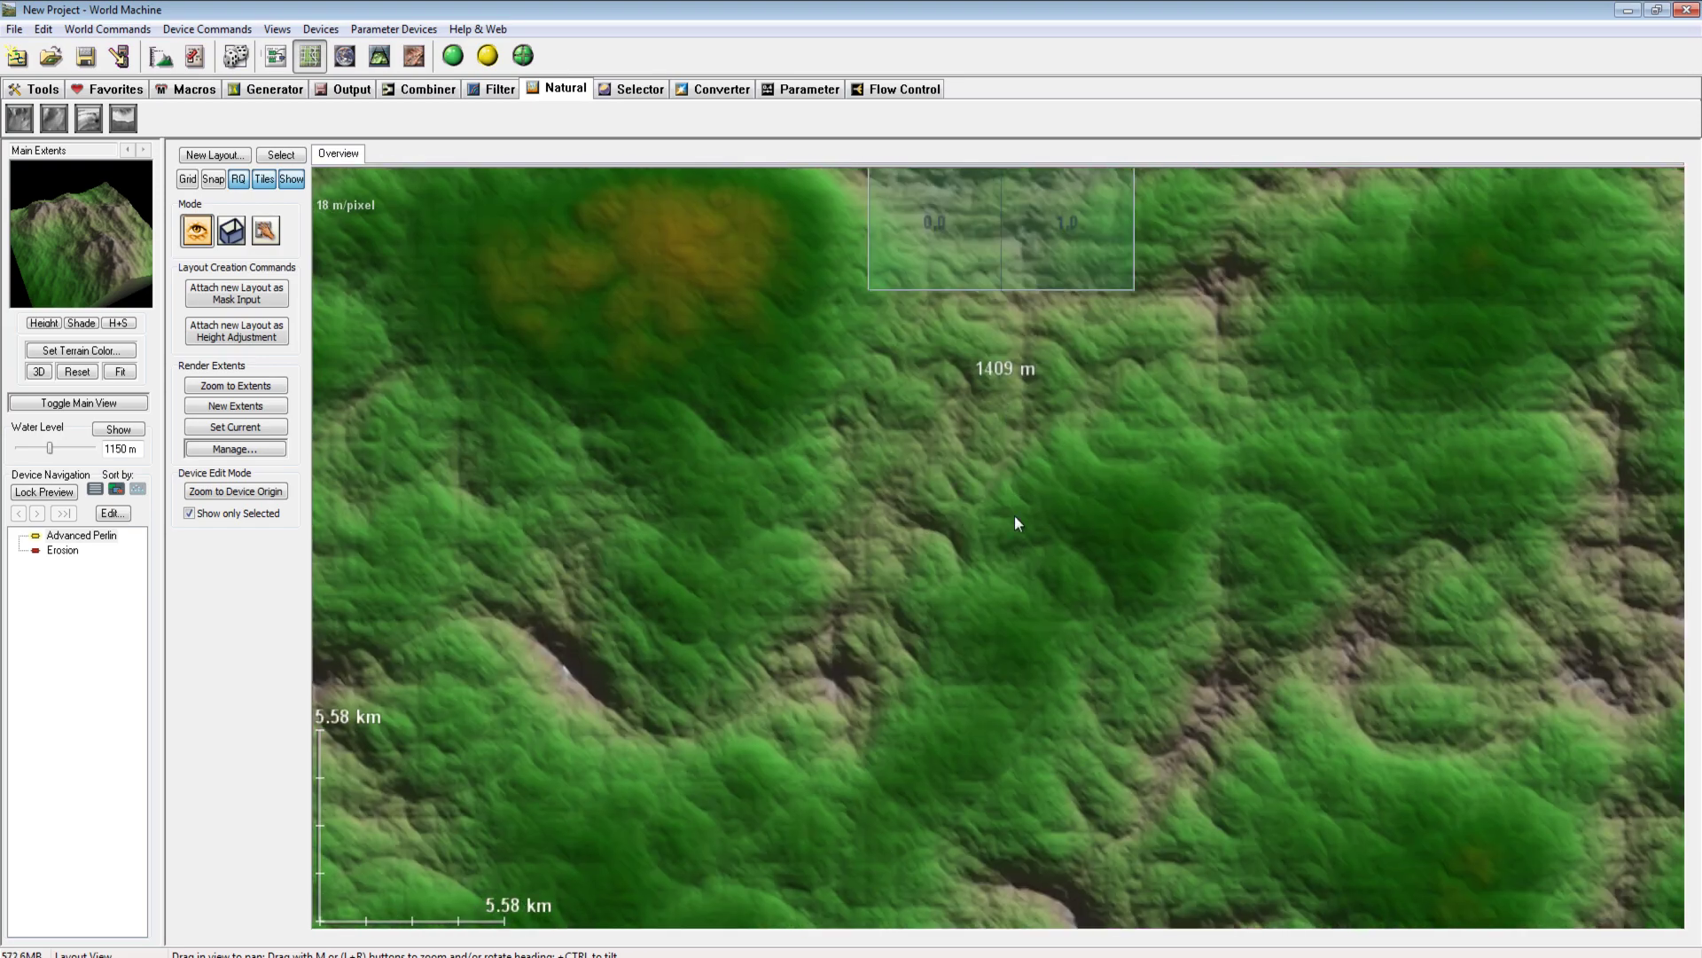
left_click_drag(1014, 514, 1028, 683)
scroll(1015, 450, "down", 4)
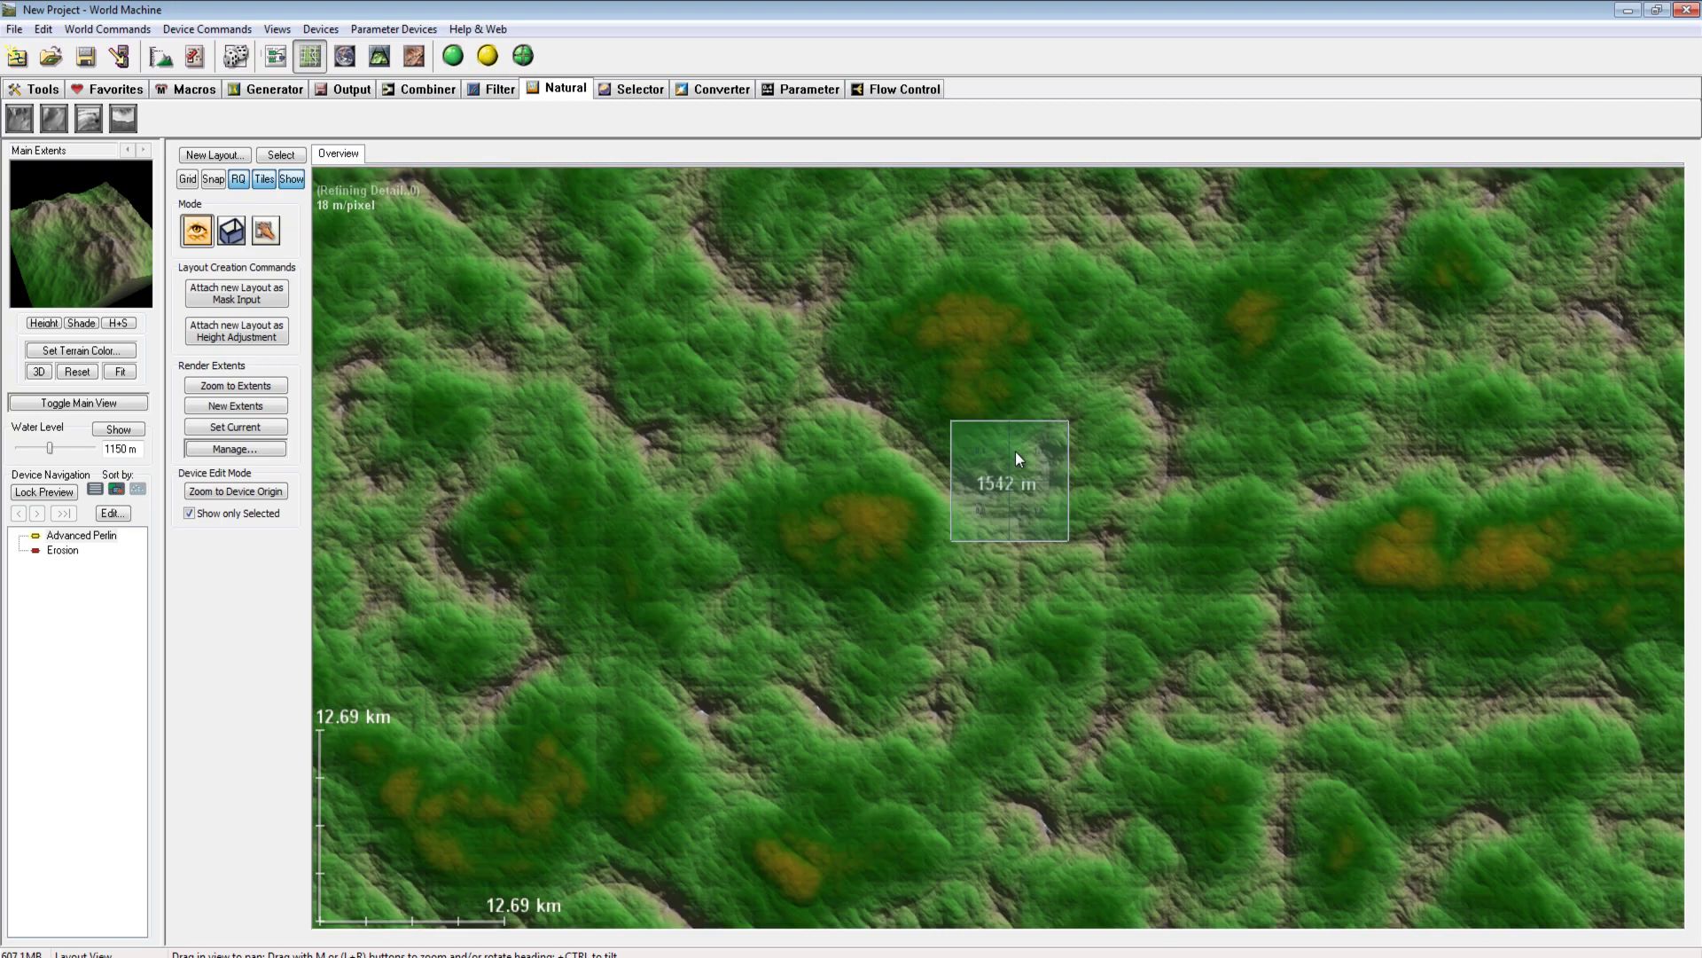
scroll(1017, 456, "down", 5)
scroll(1015, 456, "down", 3)
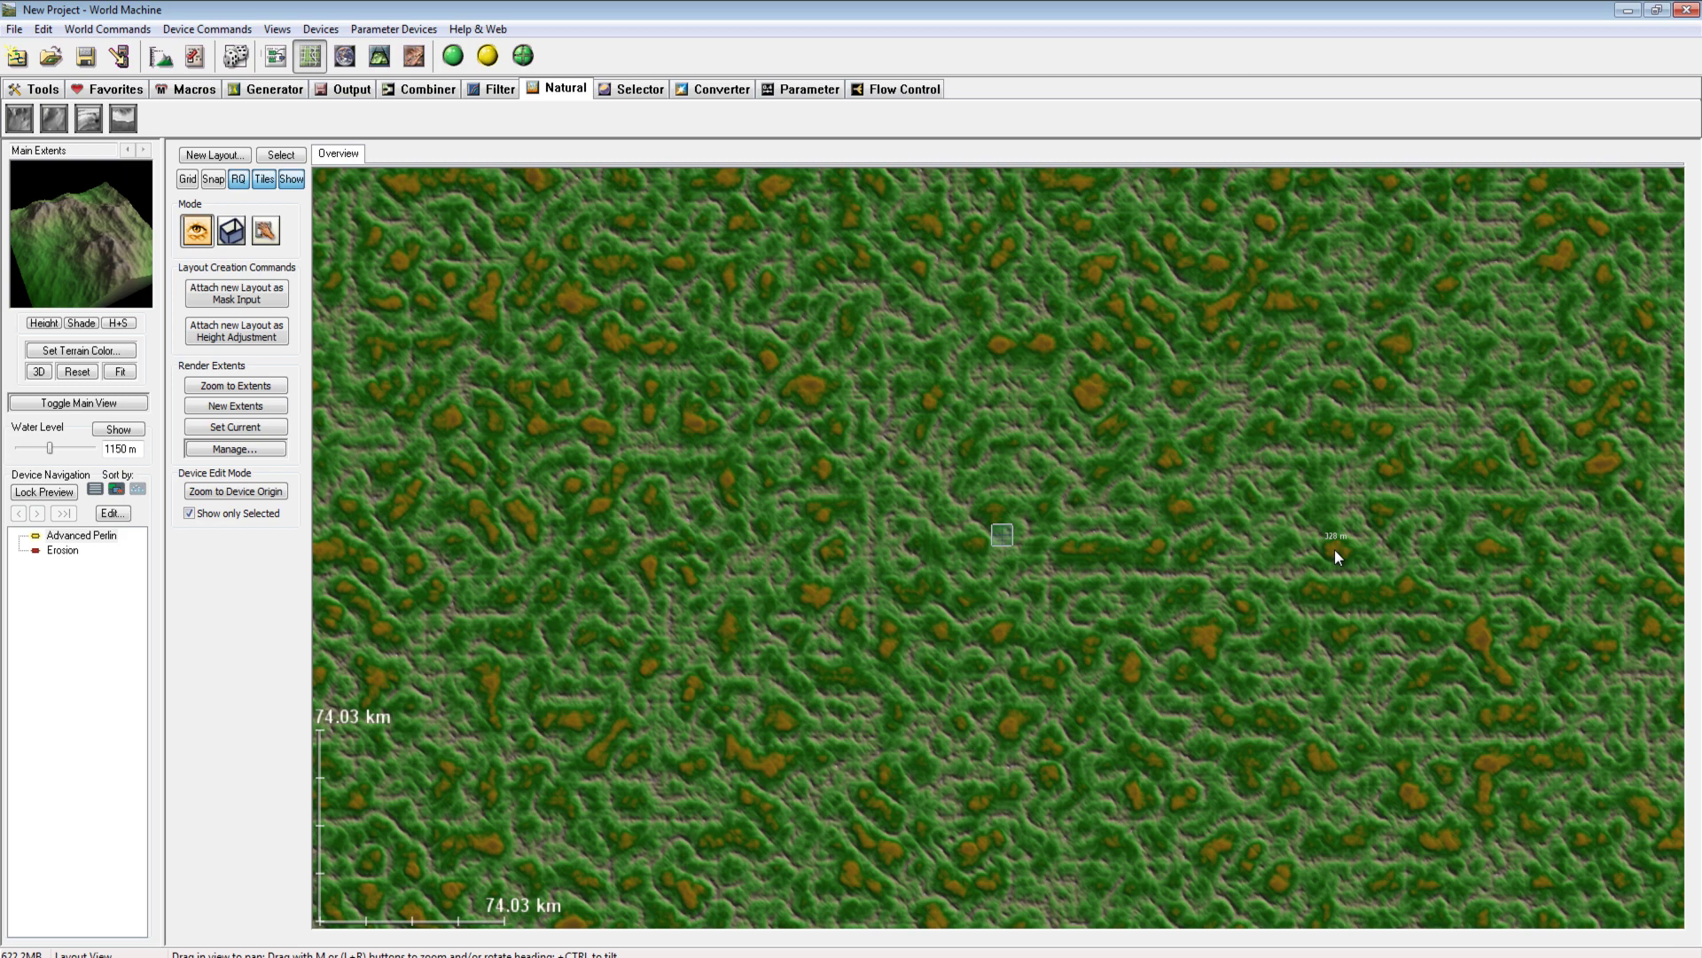
left_click_drag(1012, 540, 974, 524)
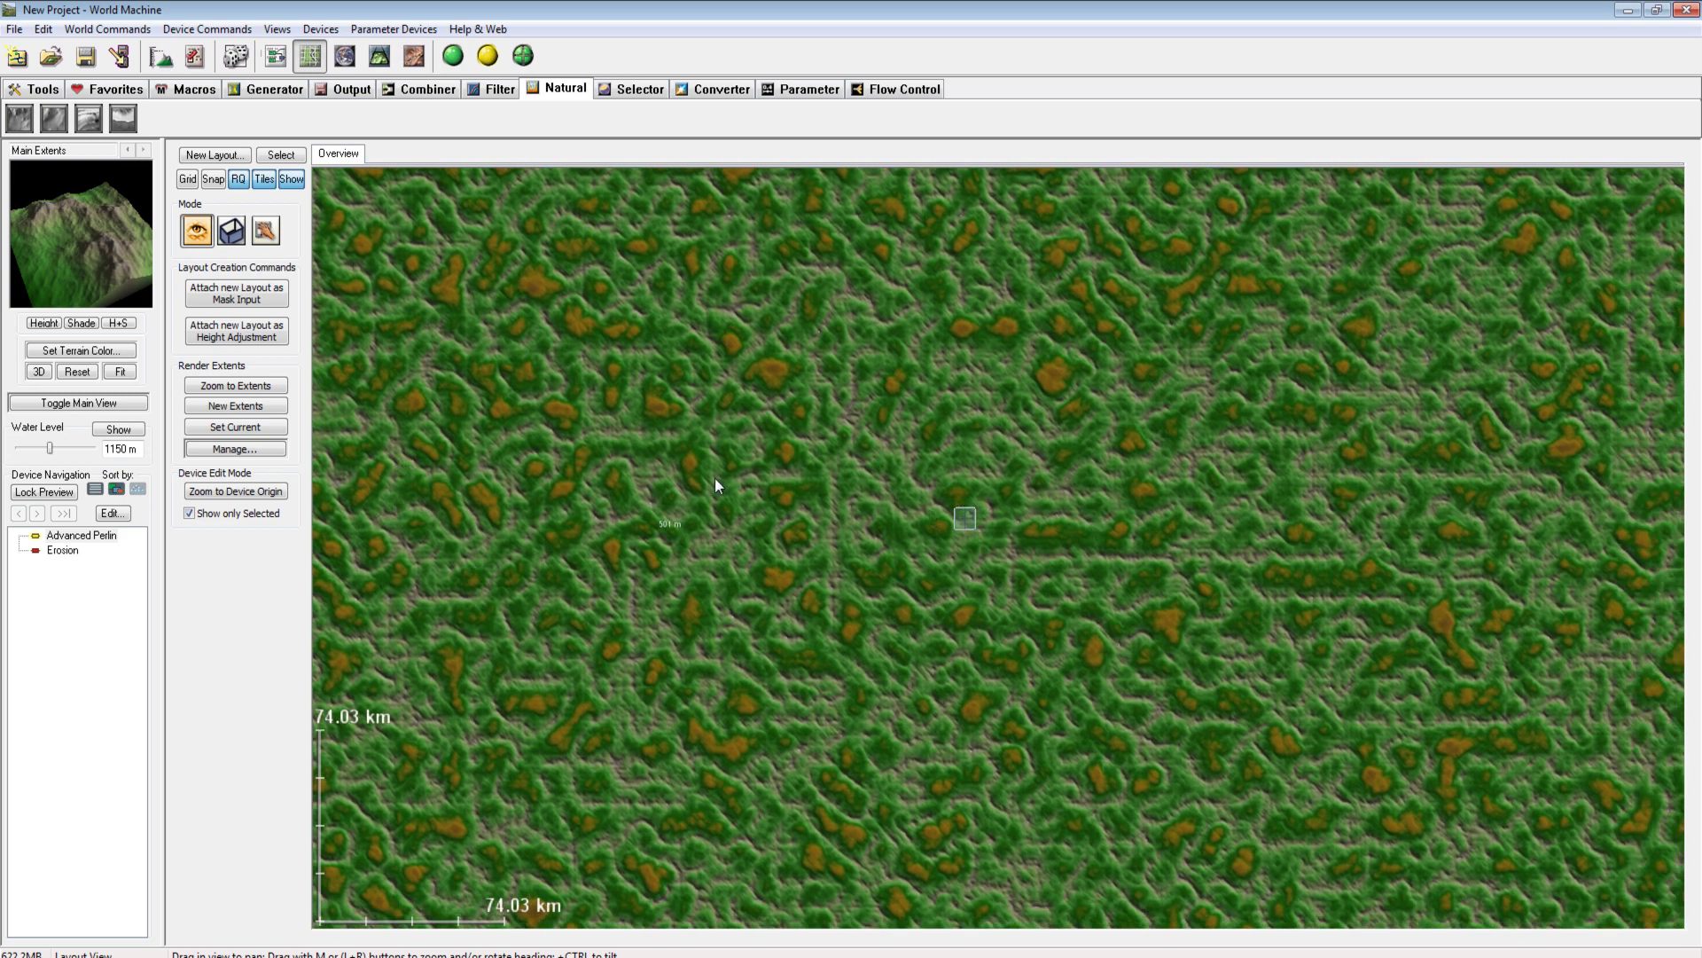
Frame the render extents in the Layout view and look over the terrain in the 2D view
left_click(268, 388)
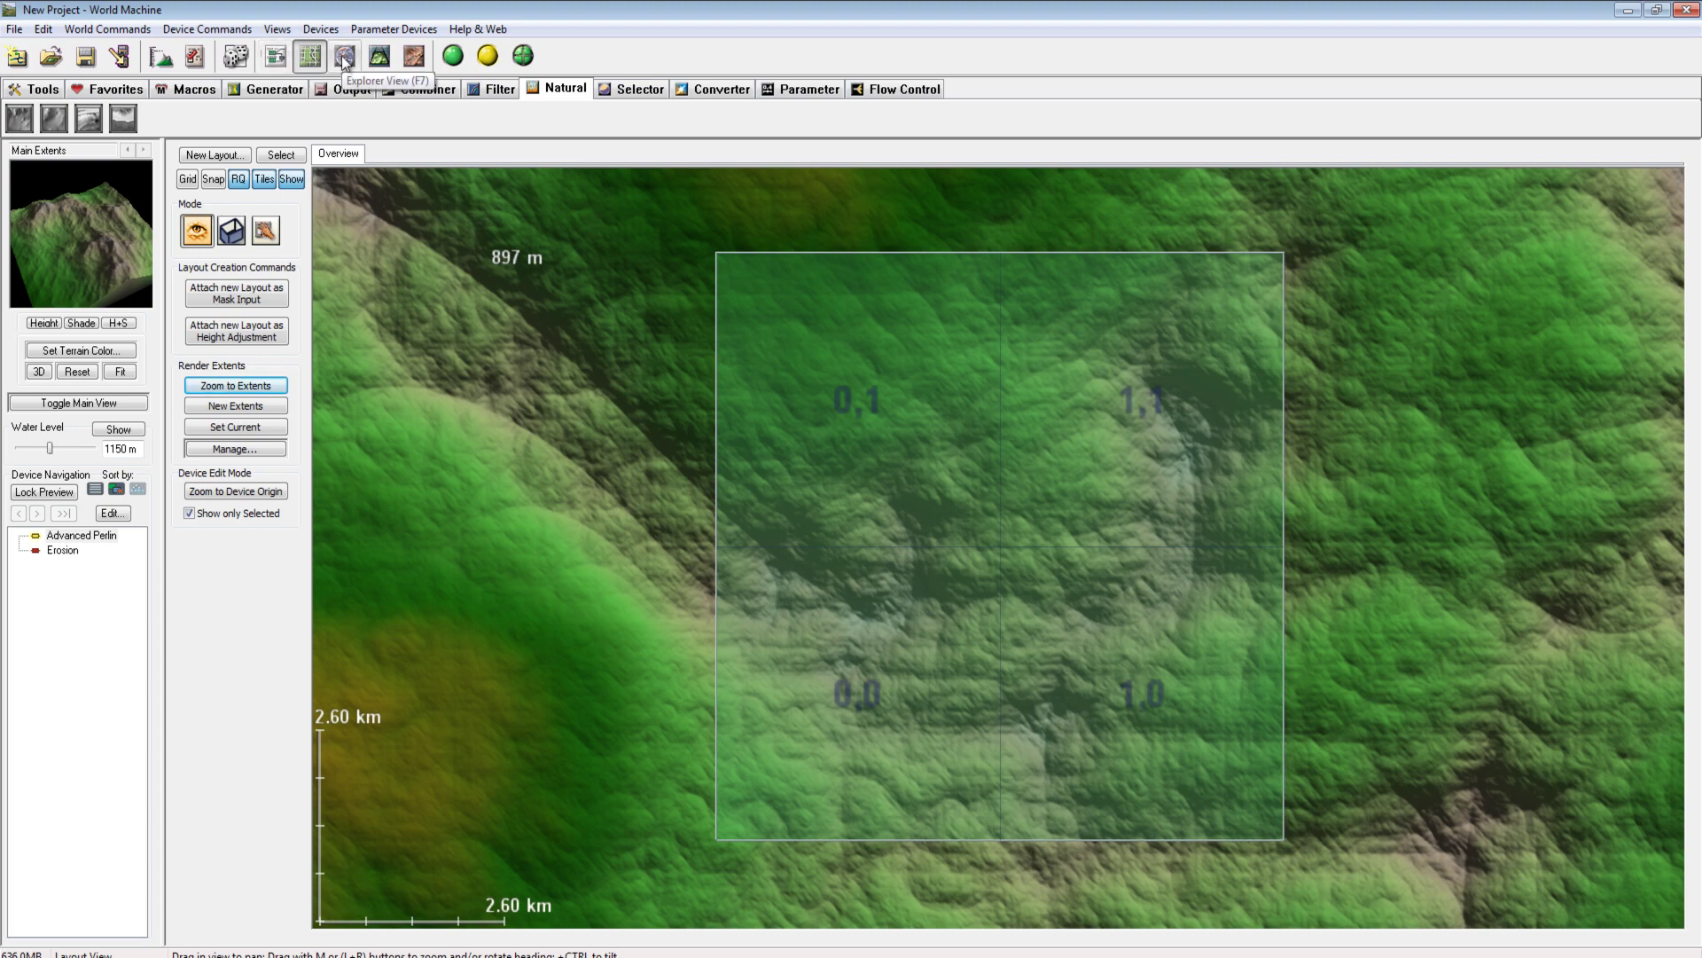
left_click(414, 57)
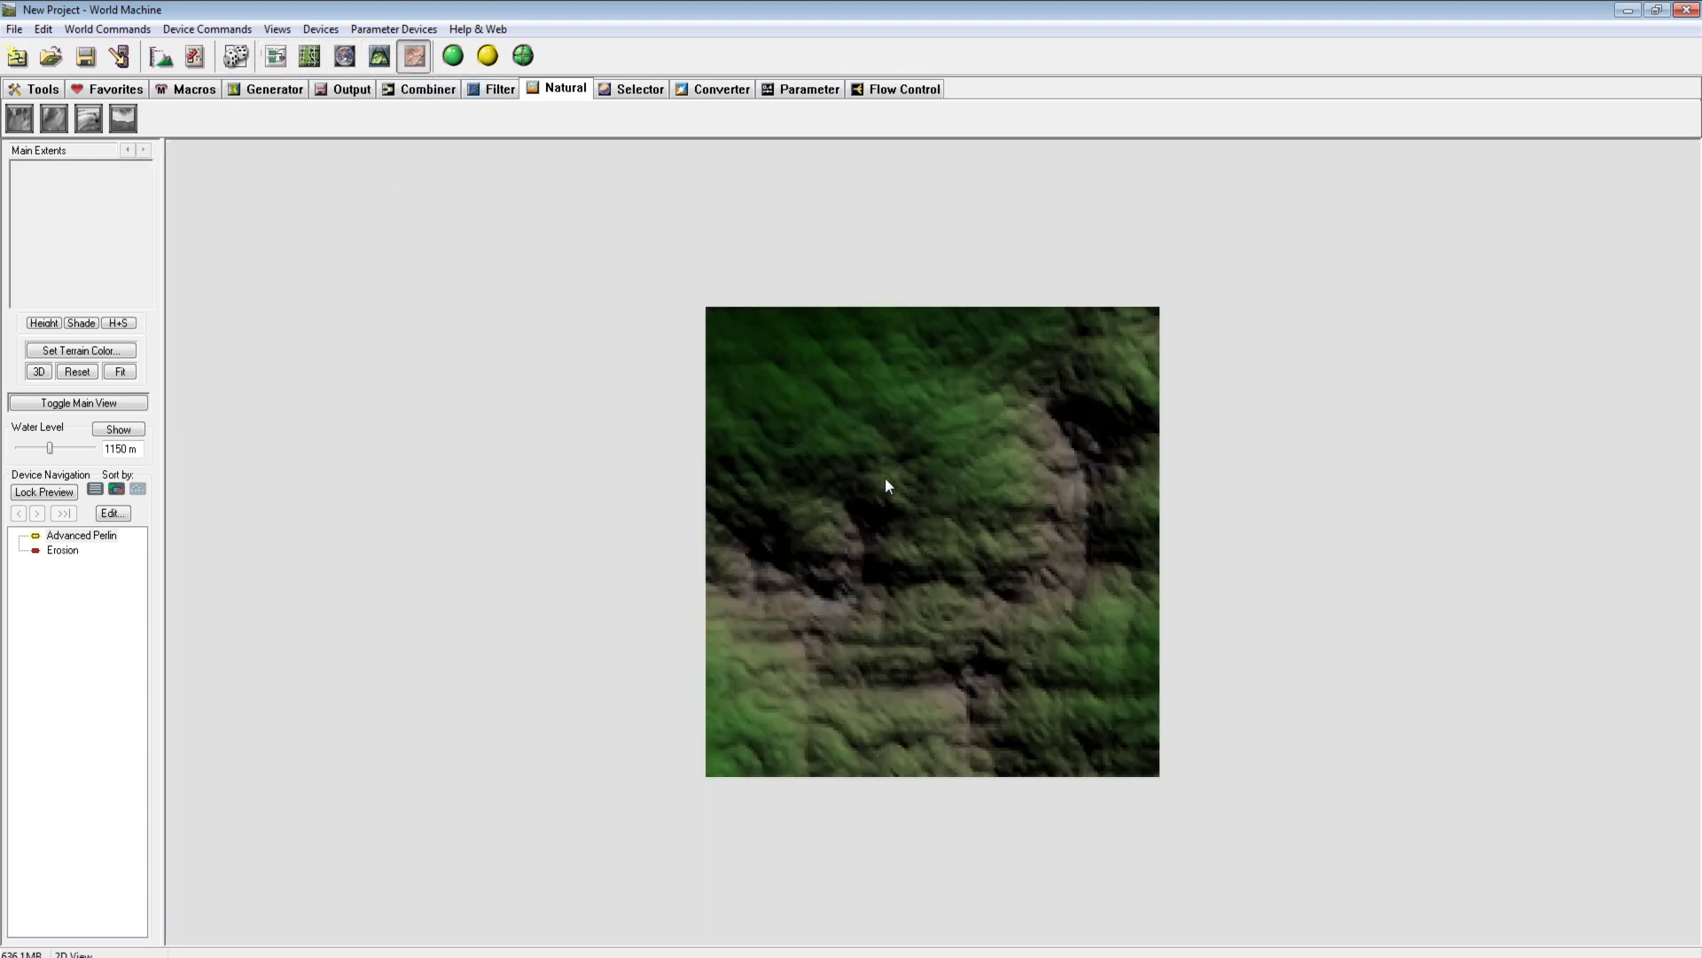
scroll(1038, 558, "up", 1)
scroll(1033, 564, "down", 2)
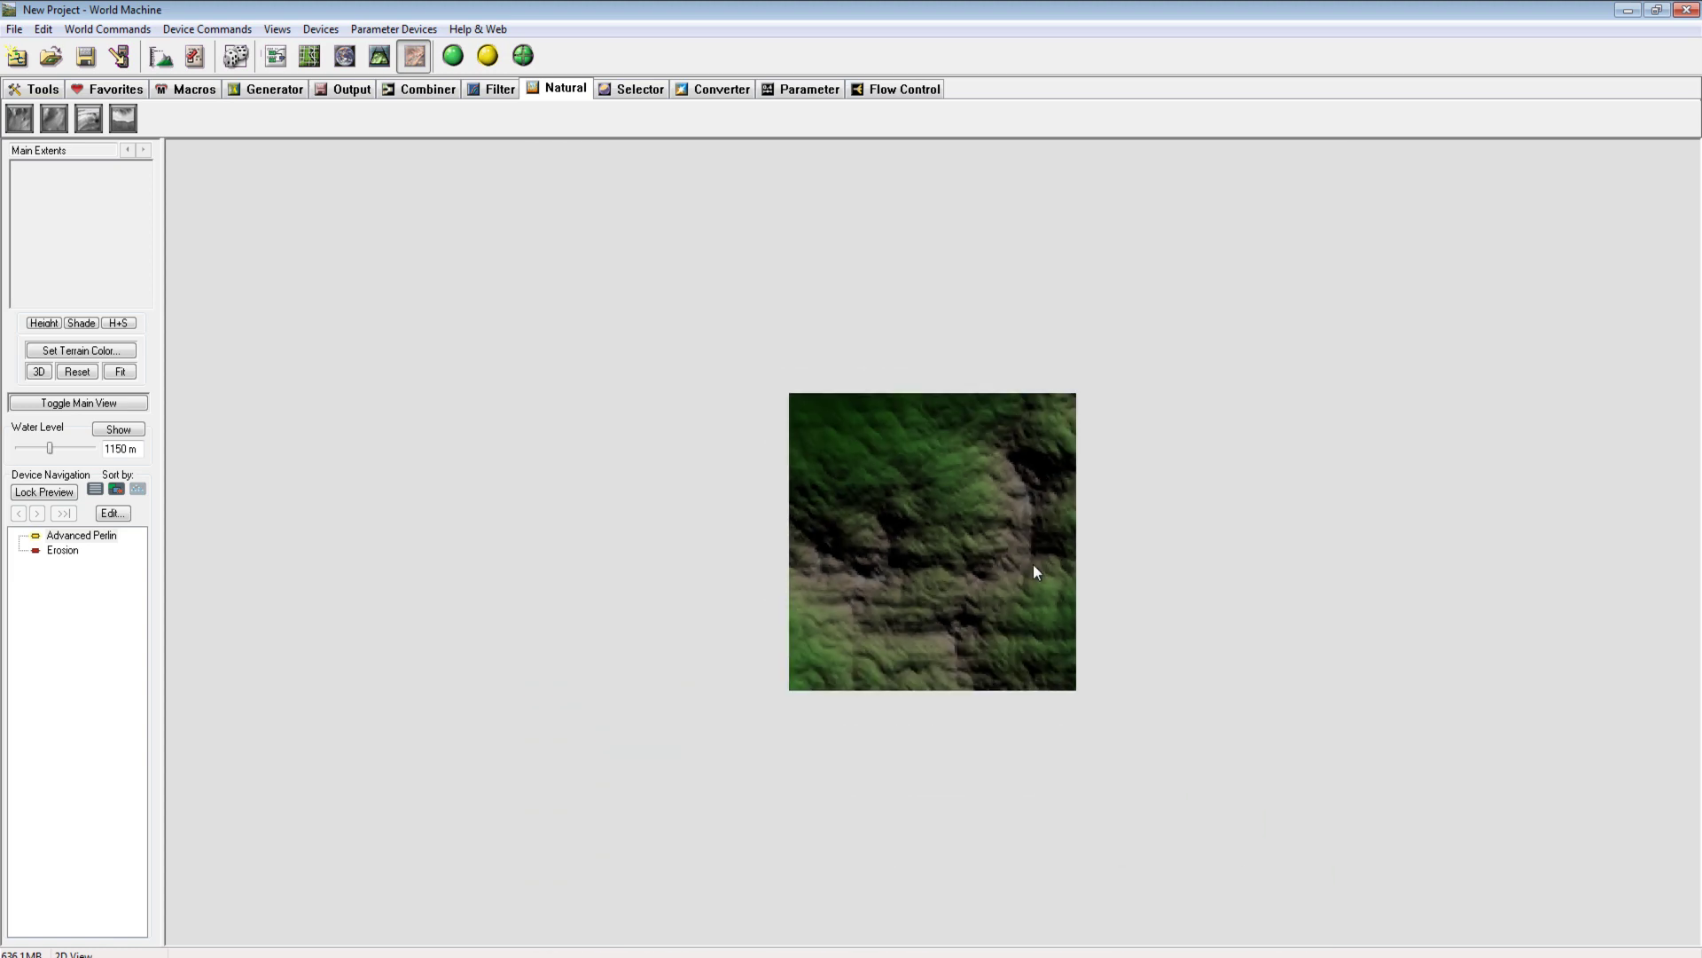
scroll(1033, 564, "up", 1)
Build the Advanced Perlin terrain without erosion and inspect its mountains in the 3D view from close up and from another side
left_click(275, 57)
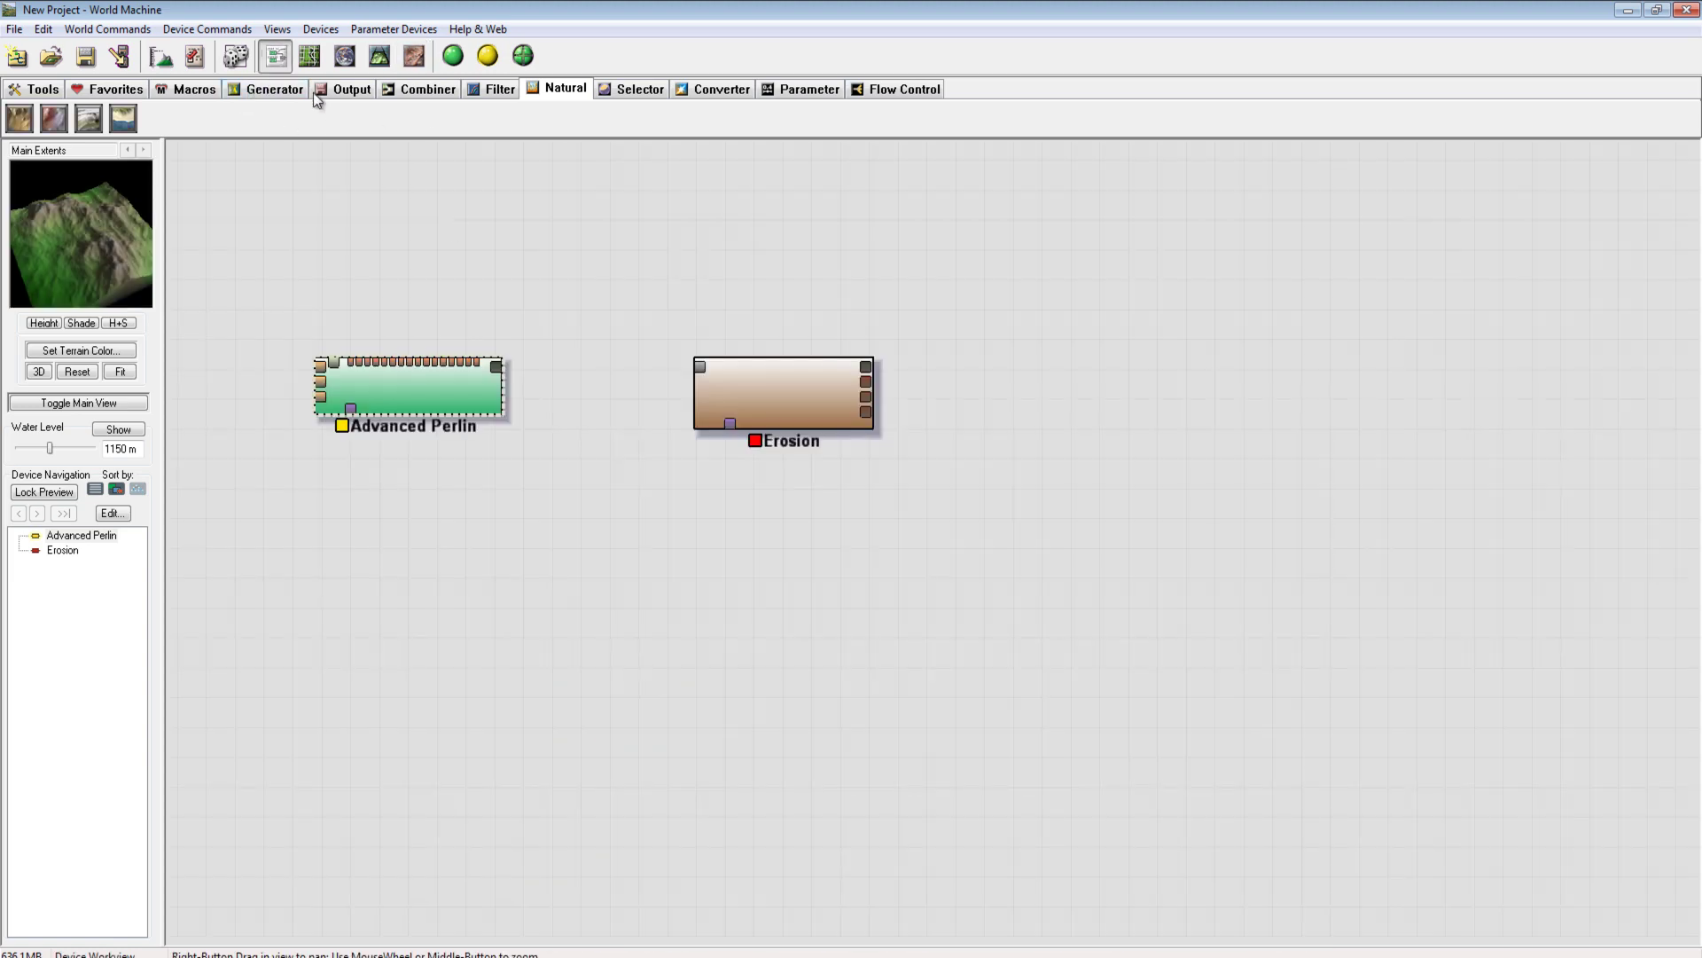
left_click(367, 386)
mouse_move(367, 386)
left_mouse_down()
mouse_move(399, 380)
mouse_move(354, 406)
left_mouse_up()
mouse_move(140, 252)
left_mouse_down()
mouse_move(67, 222)
mouse_move(88, 251)
mouse_move(135, 237)
mouse_move(119, 249)
mouse_move(151, 266)
left_mouse_up()
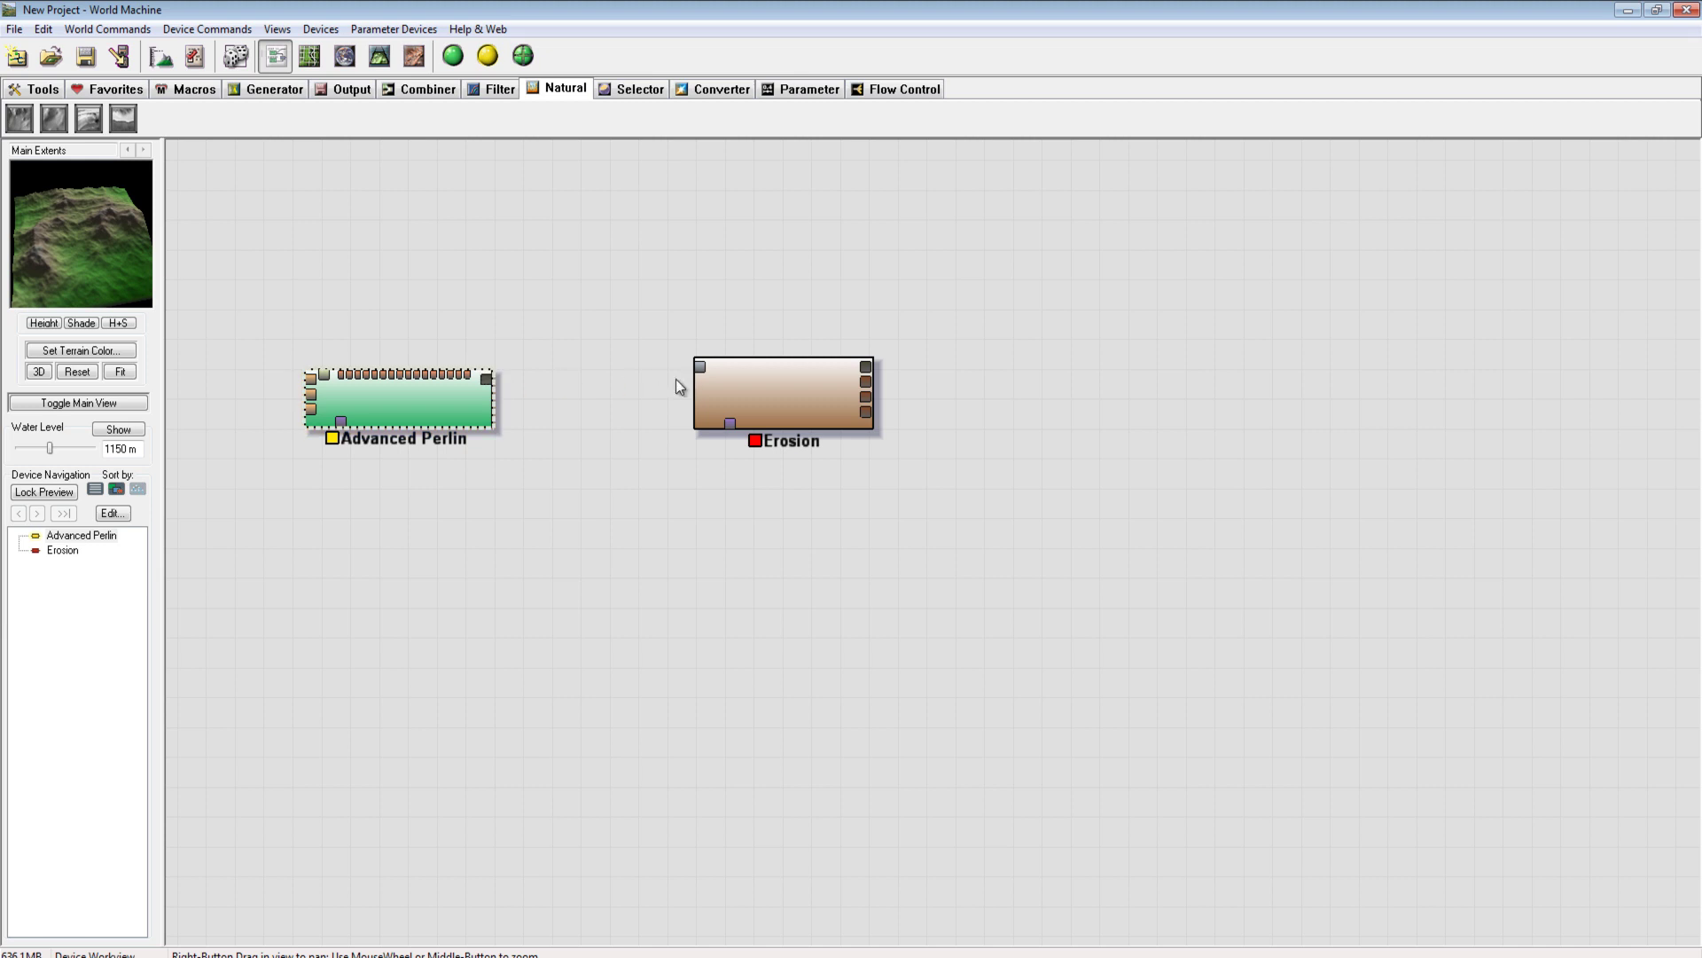
left_click(465, 57)
left_click(384, 57)
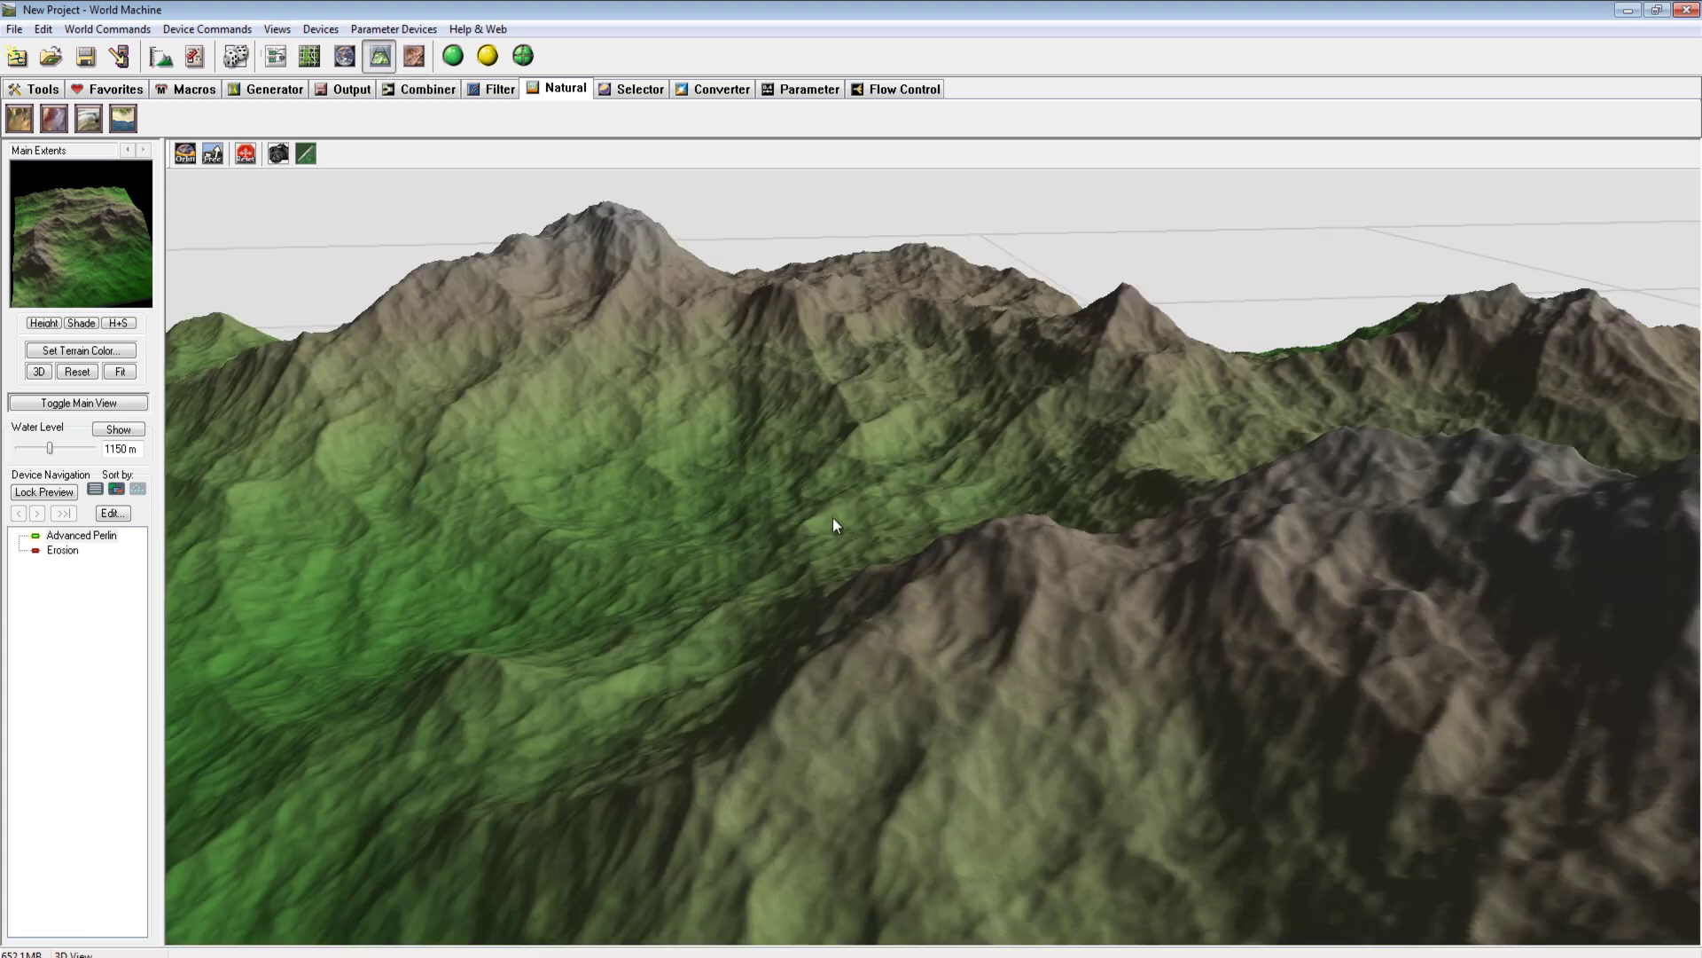
scroll(833, 520, "down", 10)
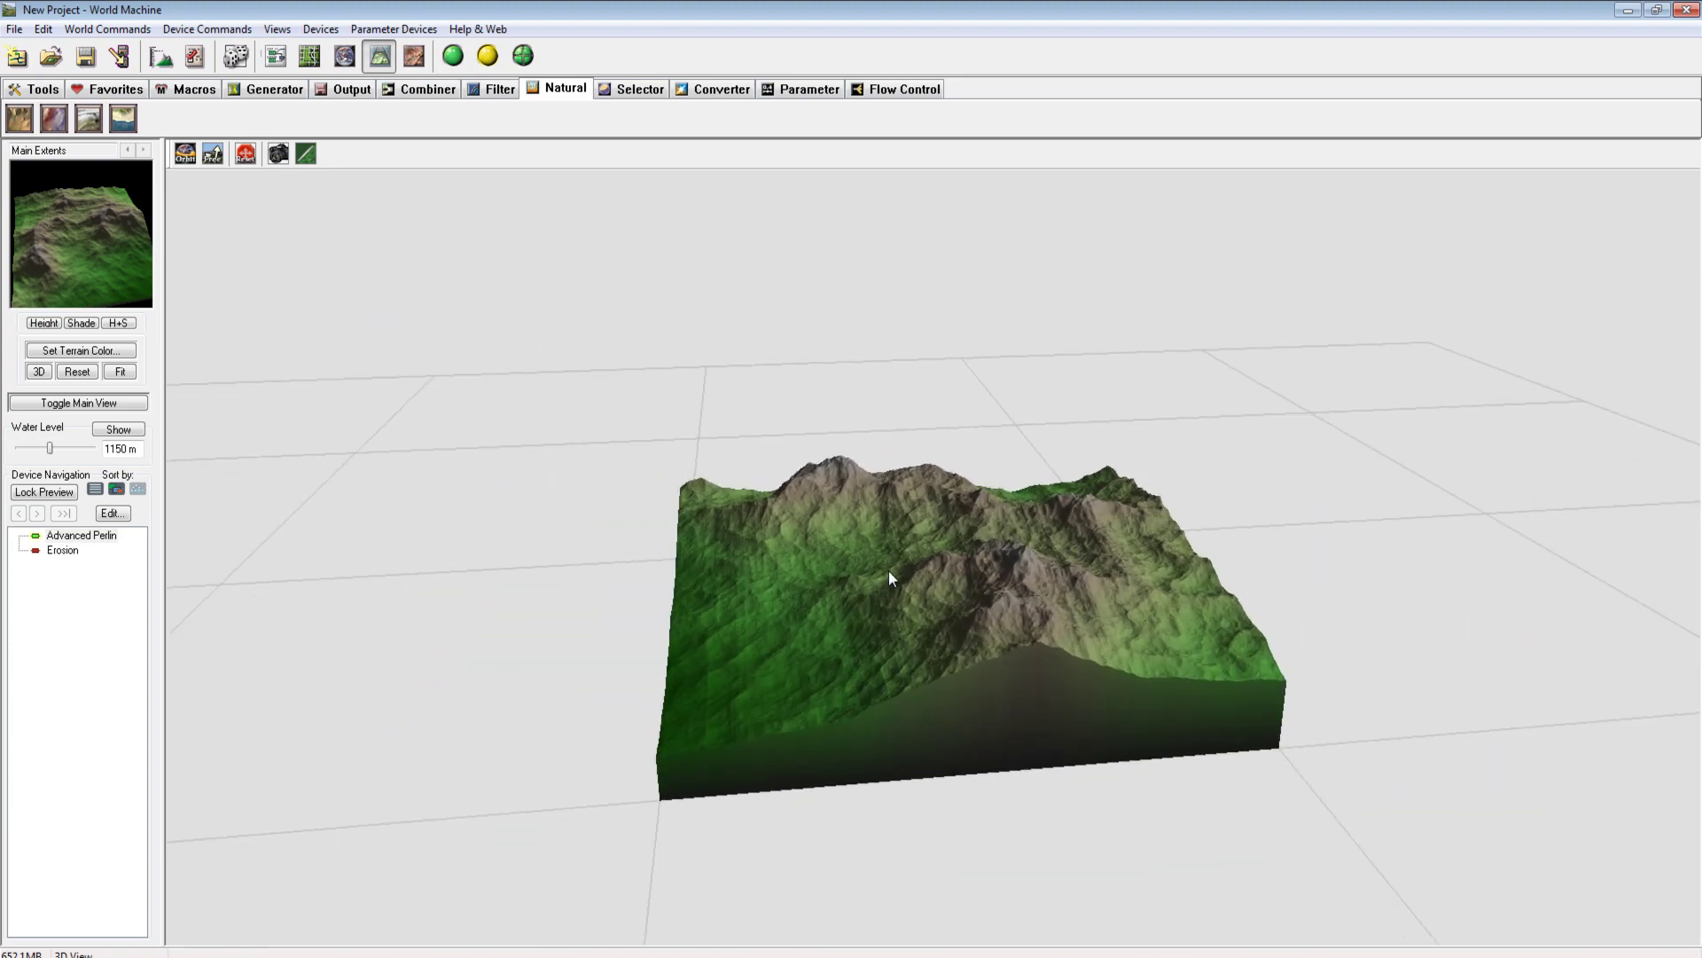
left_click_drag(890, 577, 1222, 637)
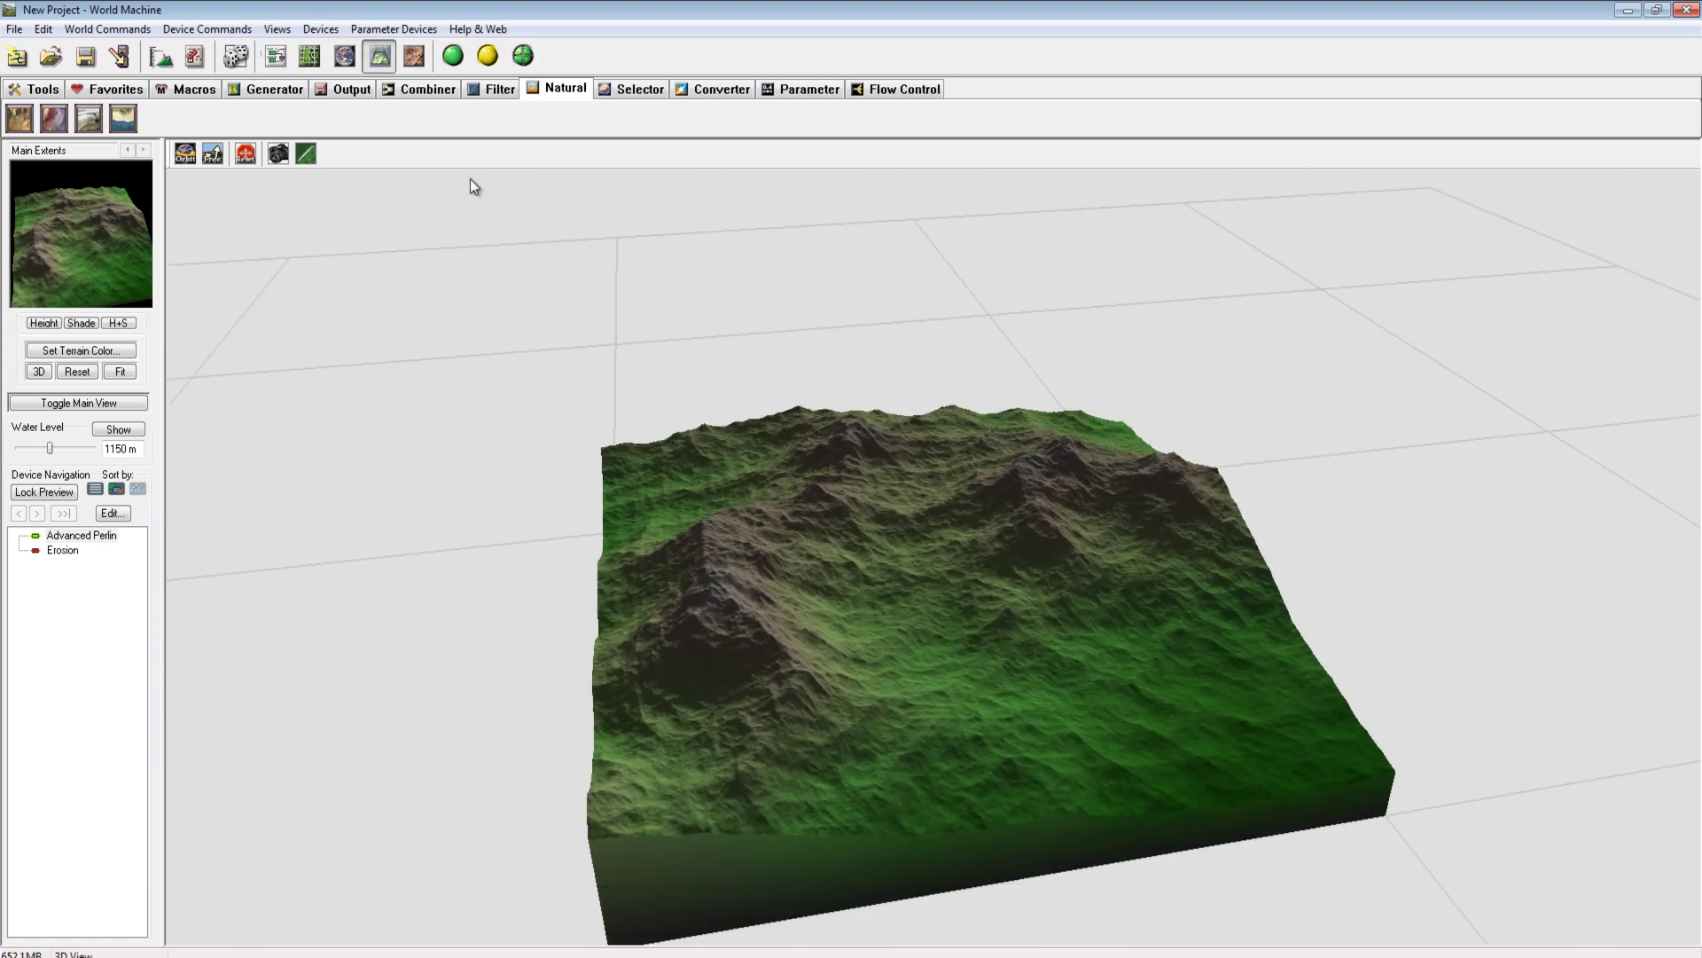
Connect the Advanced Perlin output to the Erosion device's primary input and build the world
left_click(286, 59)
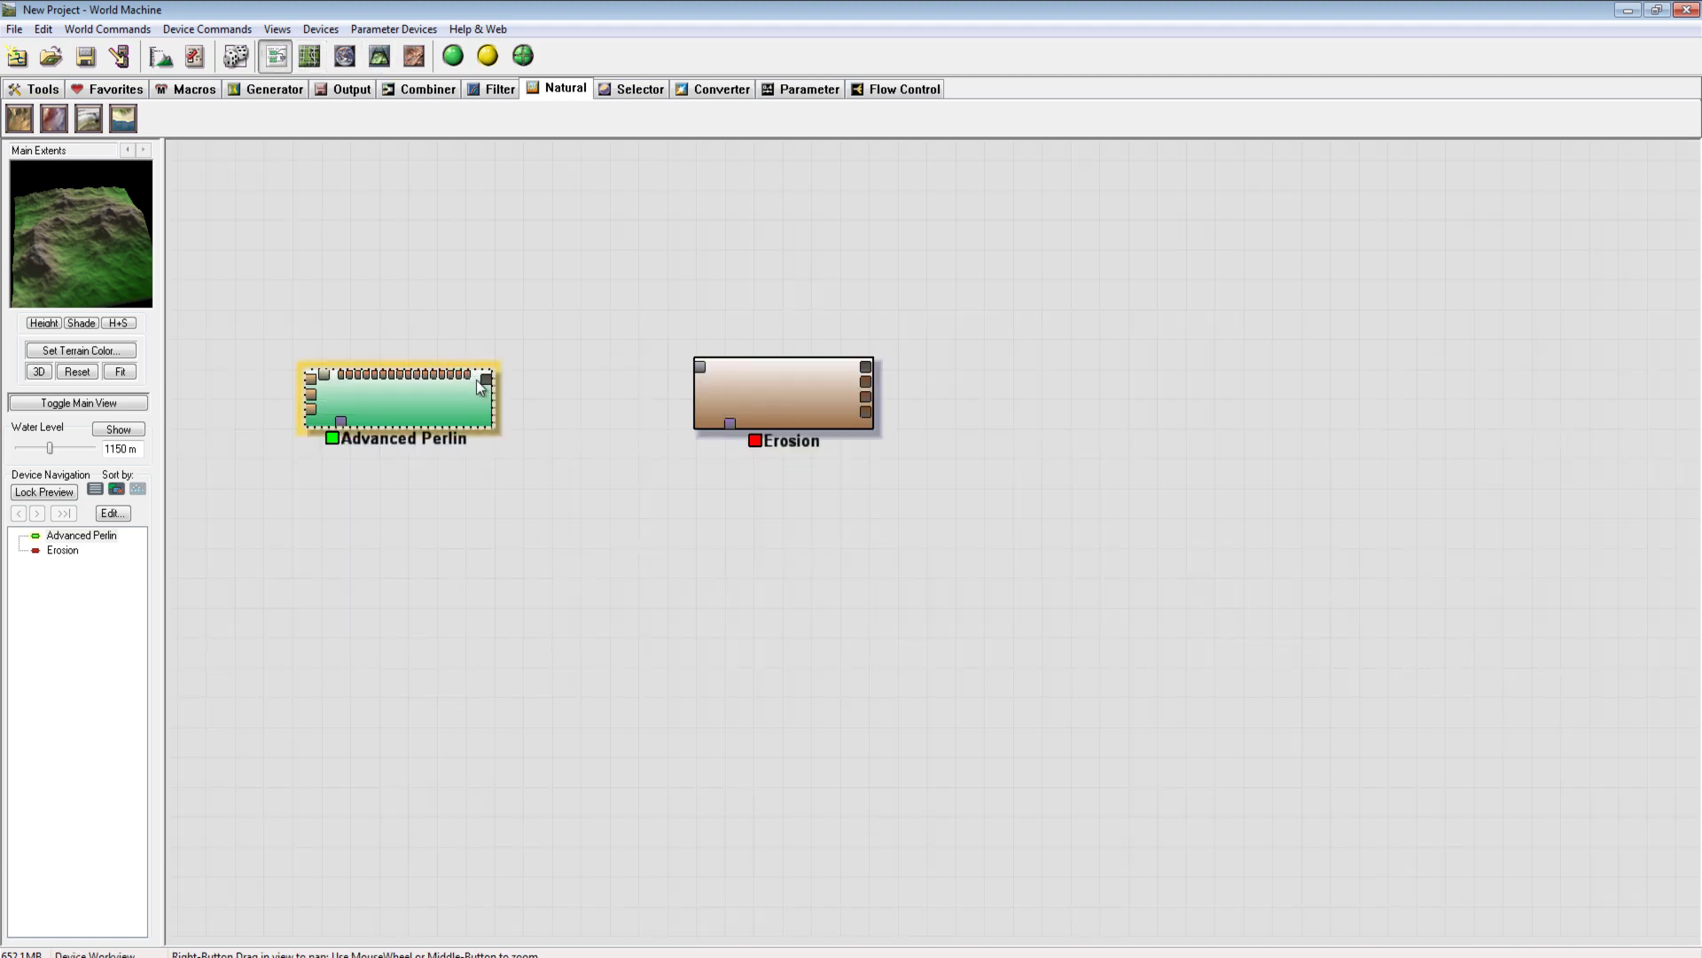
left_click_drag(491, 379, 695, 367)
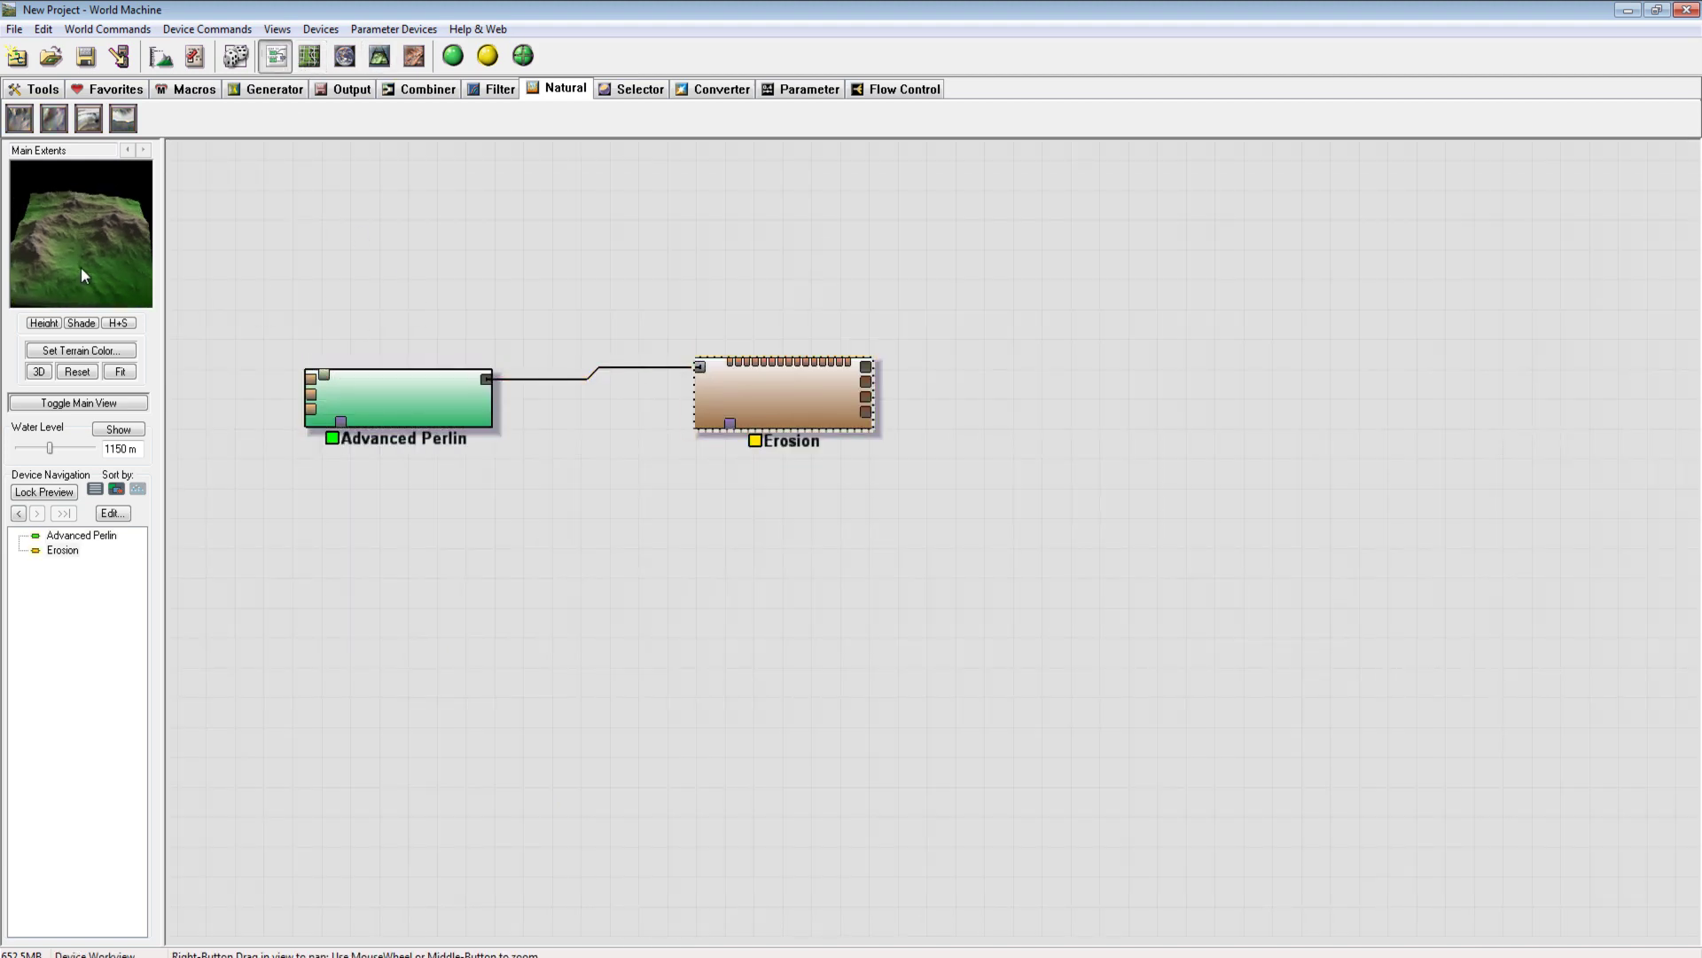
left_click(453, 55)
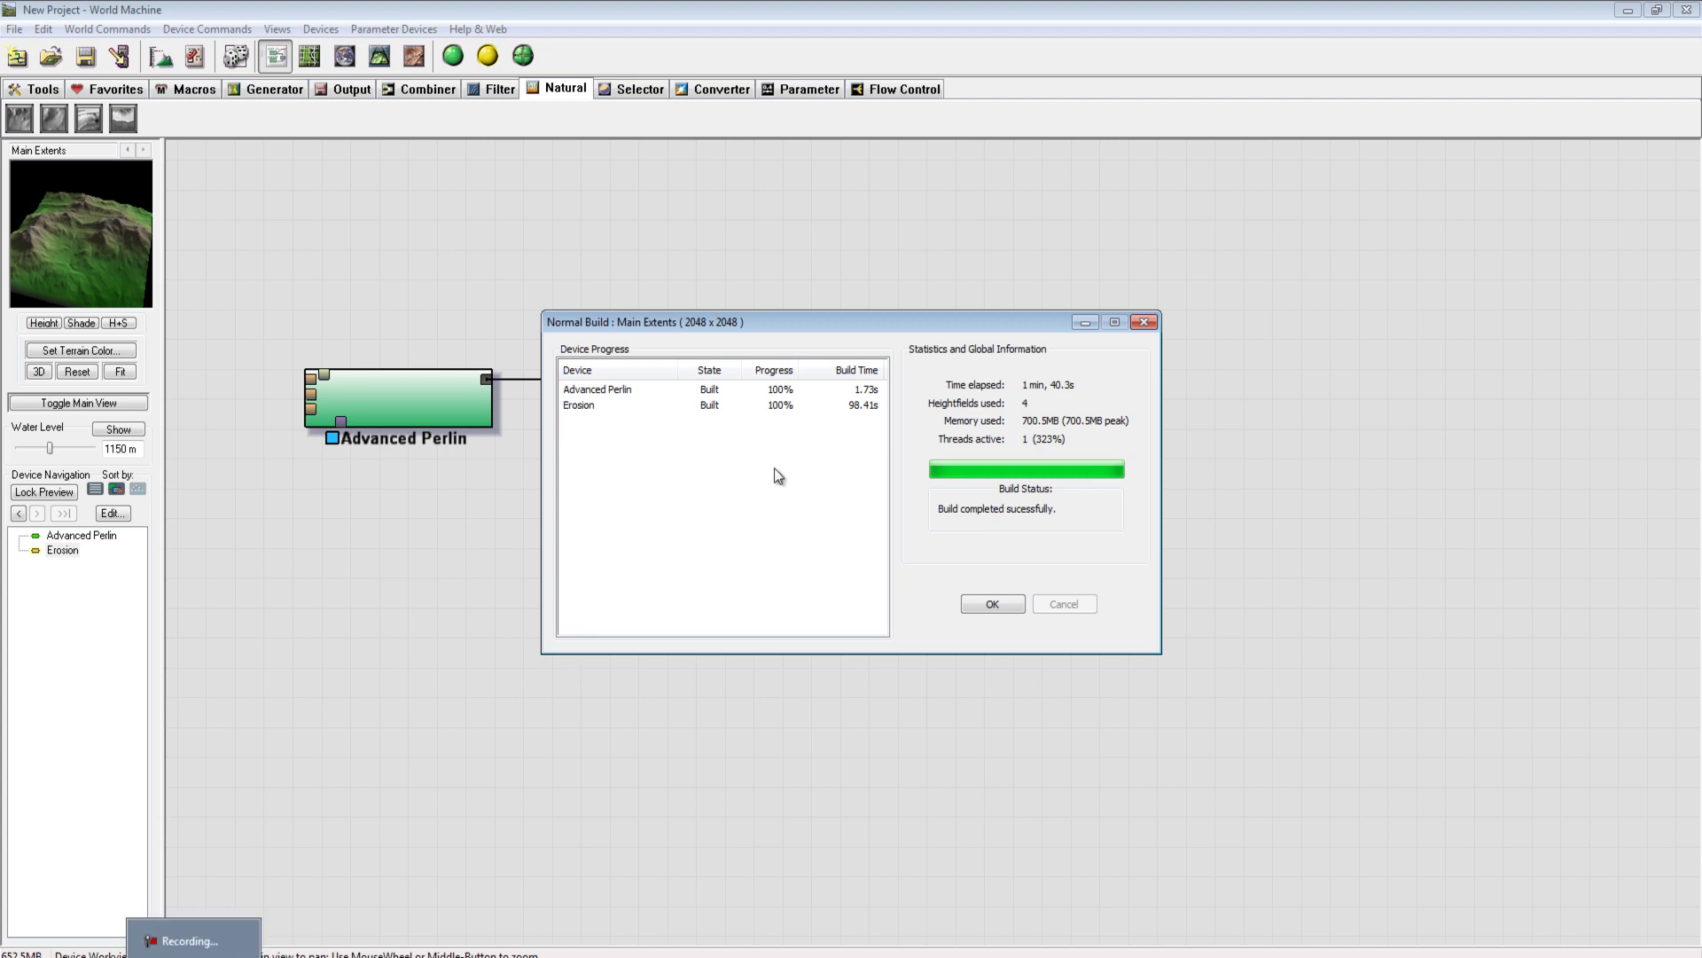
left_click(1013, 605)
Examine the eroded slopes and flow channels of the built terrain in the 3D view
left_click(380, 56)
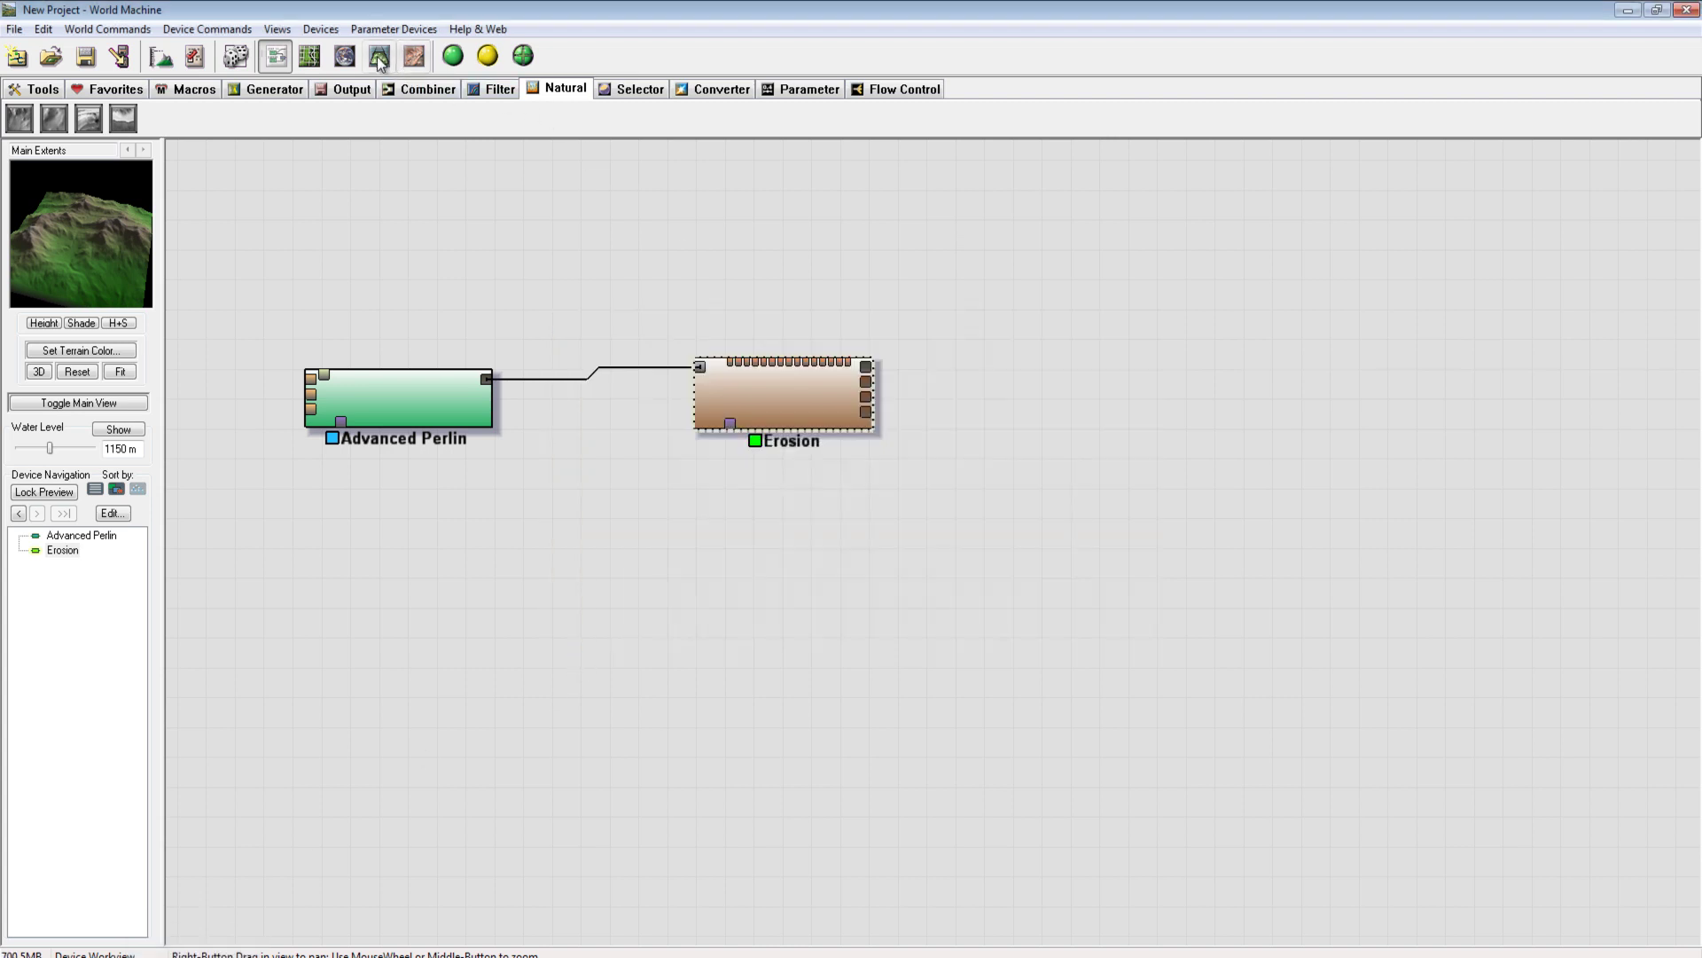
scroll(938, 736, "up", 6)
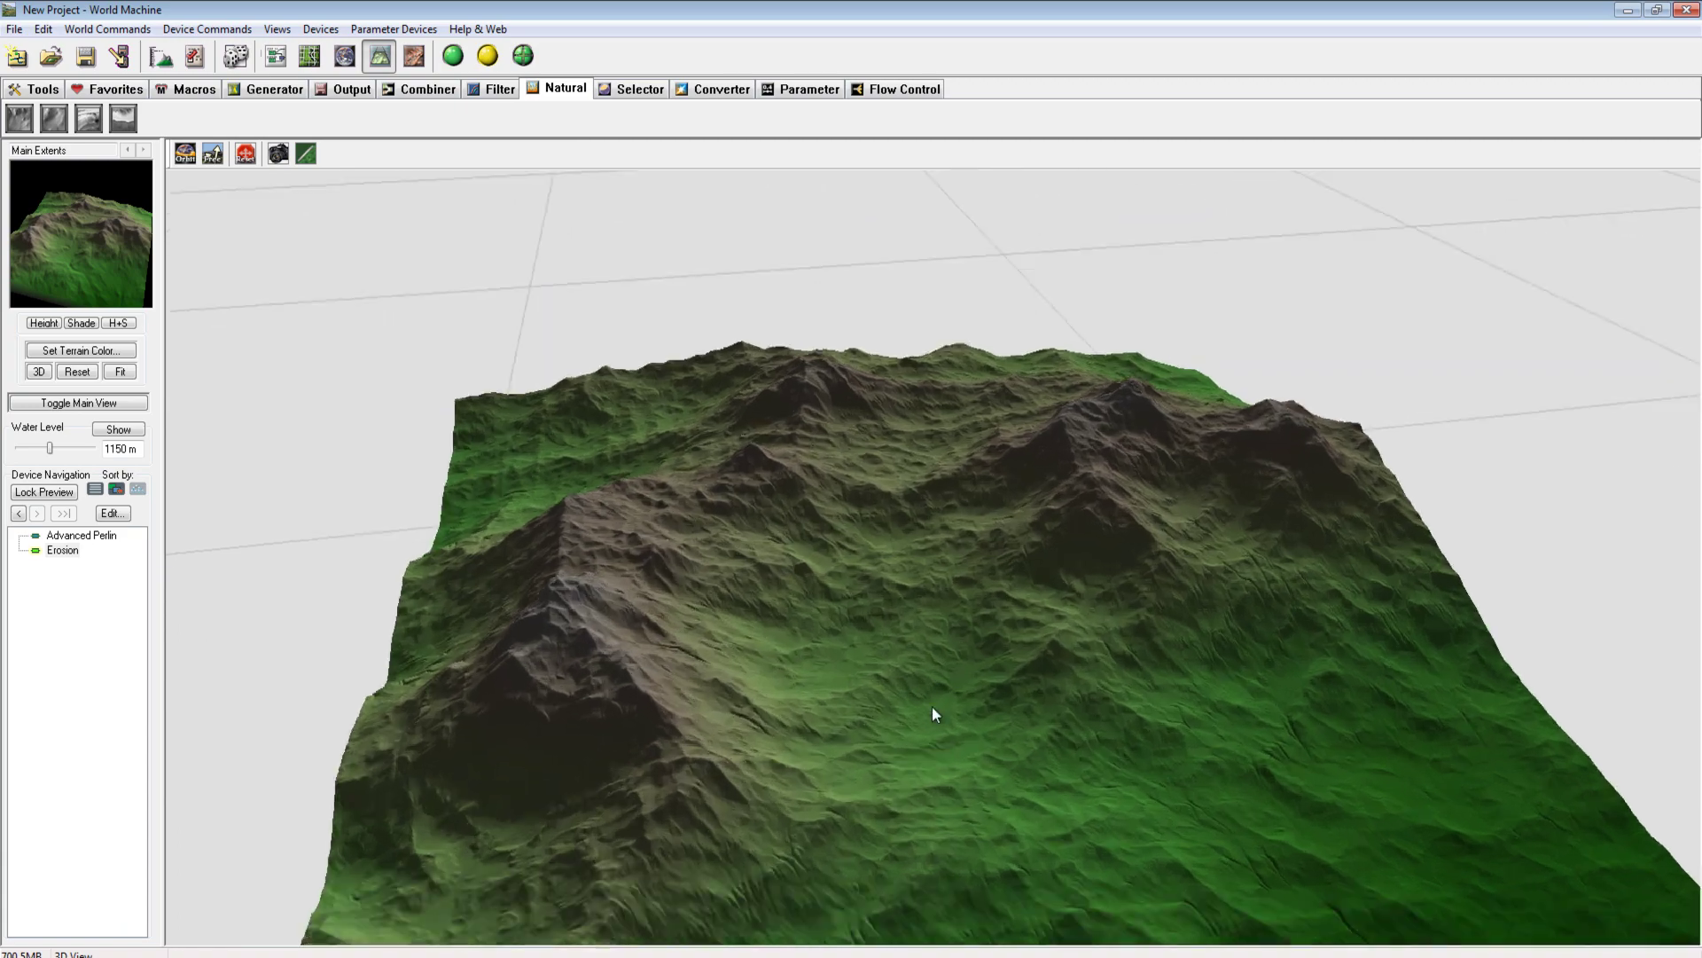
left_click_drag(1139, 698, 940, 735)
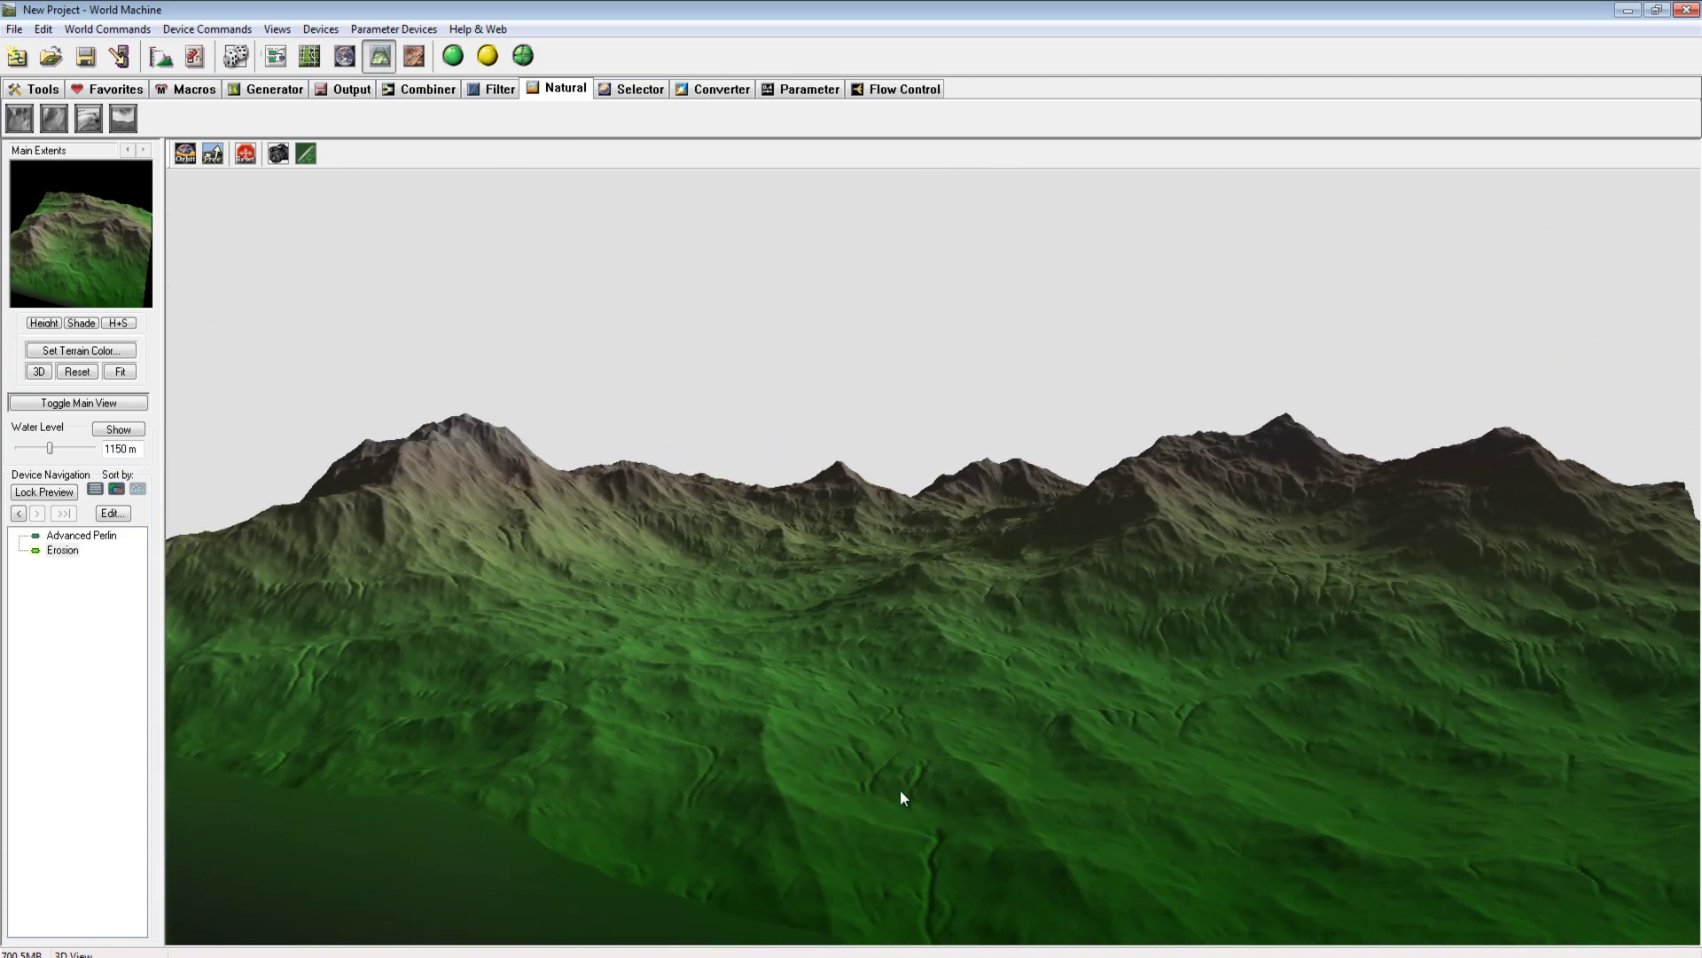
left_click_drag(901, 792, 1064, 778)
left_click_drag(783, 805, 894, 671)
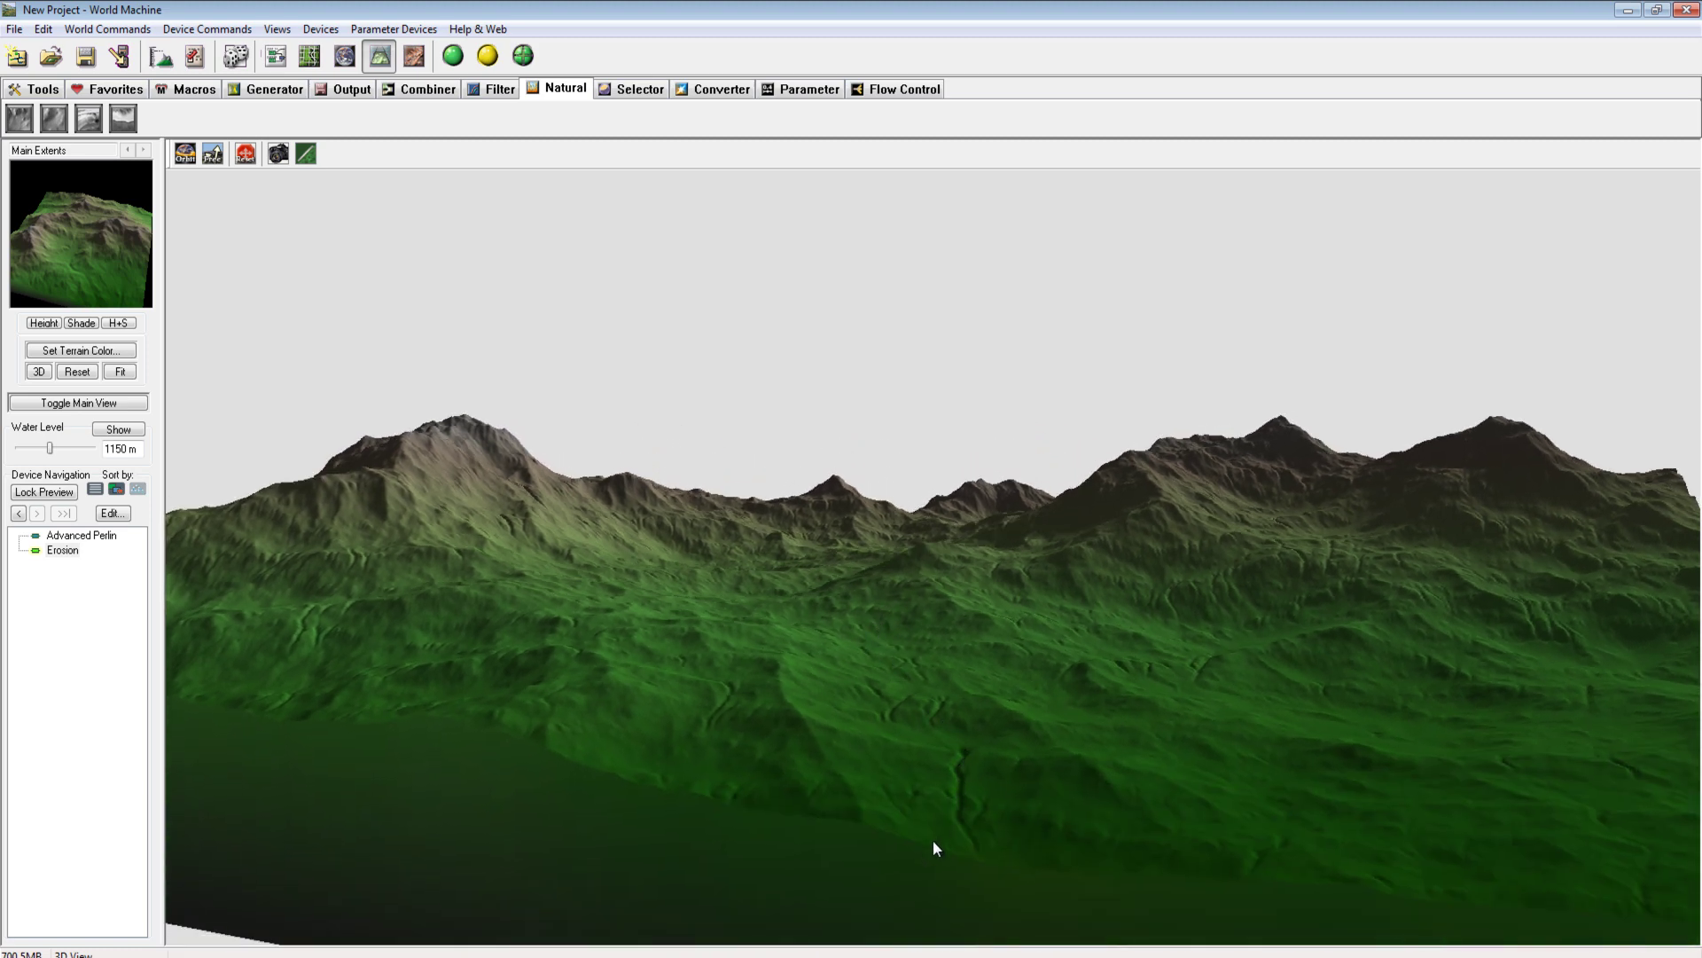
left_click_drag(965, 769, 1133, 725)
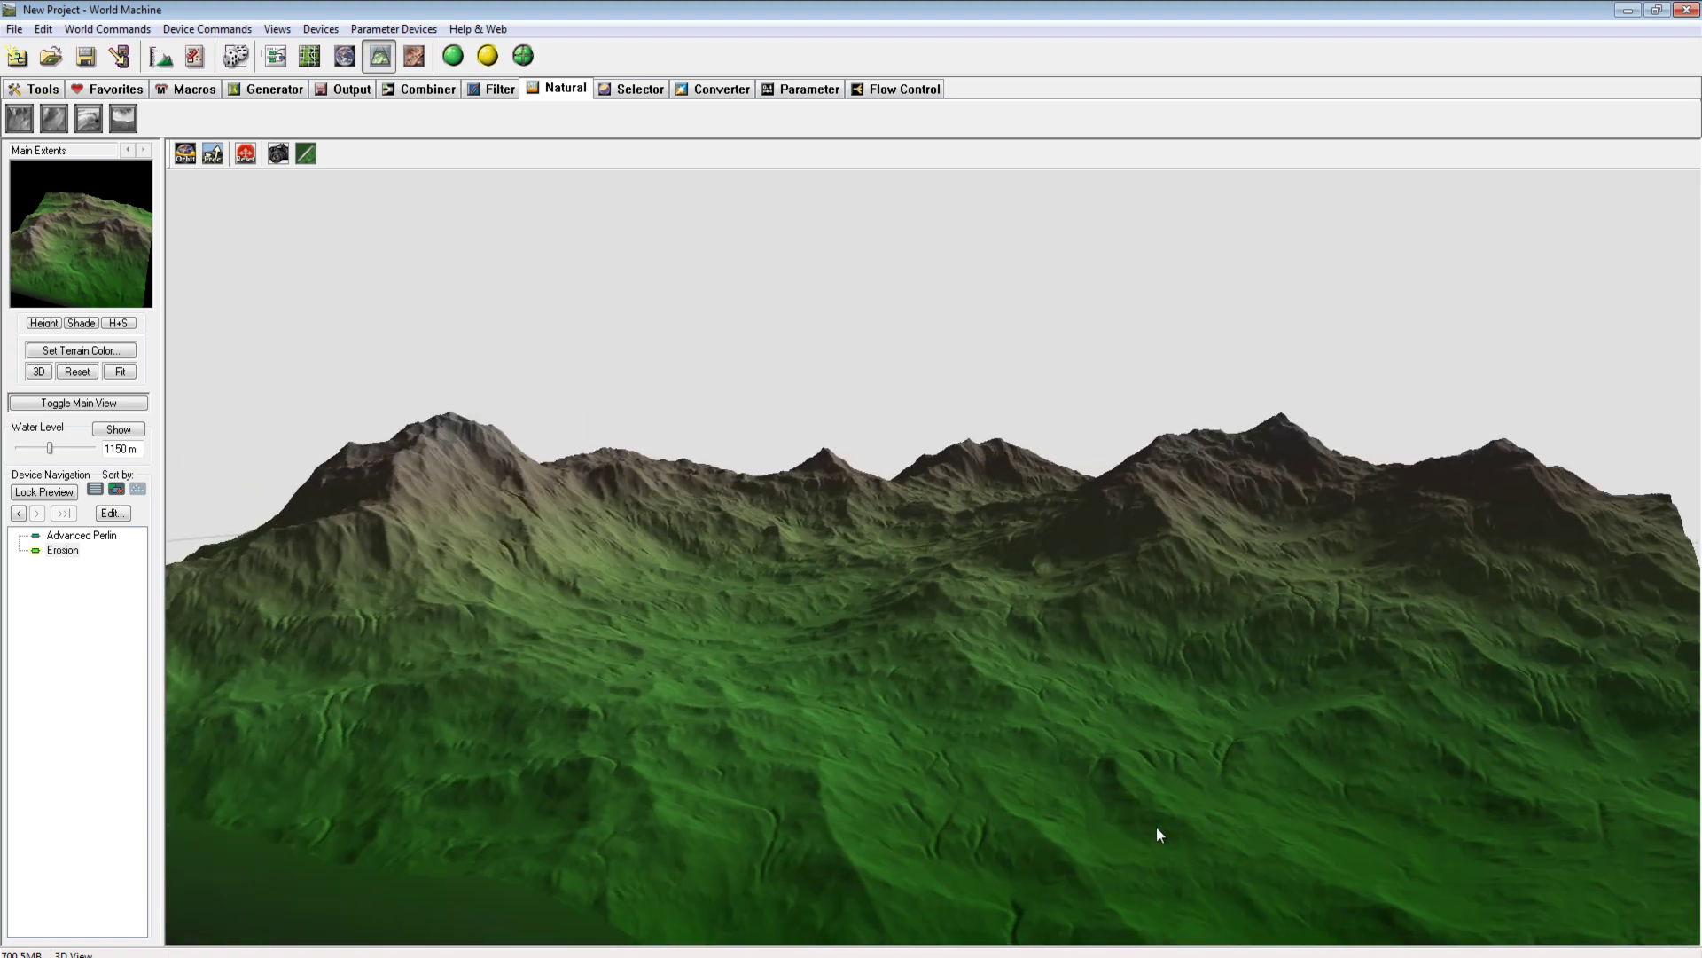
Shorten the Erosion device's base duration, raise its sediment carry amount and adjust its rock hardness, and rebuild the world
left_click(274, 56)
double_click(793, 422)
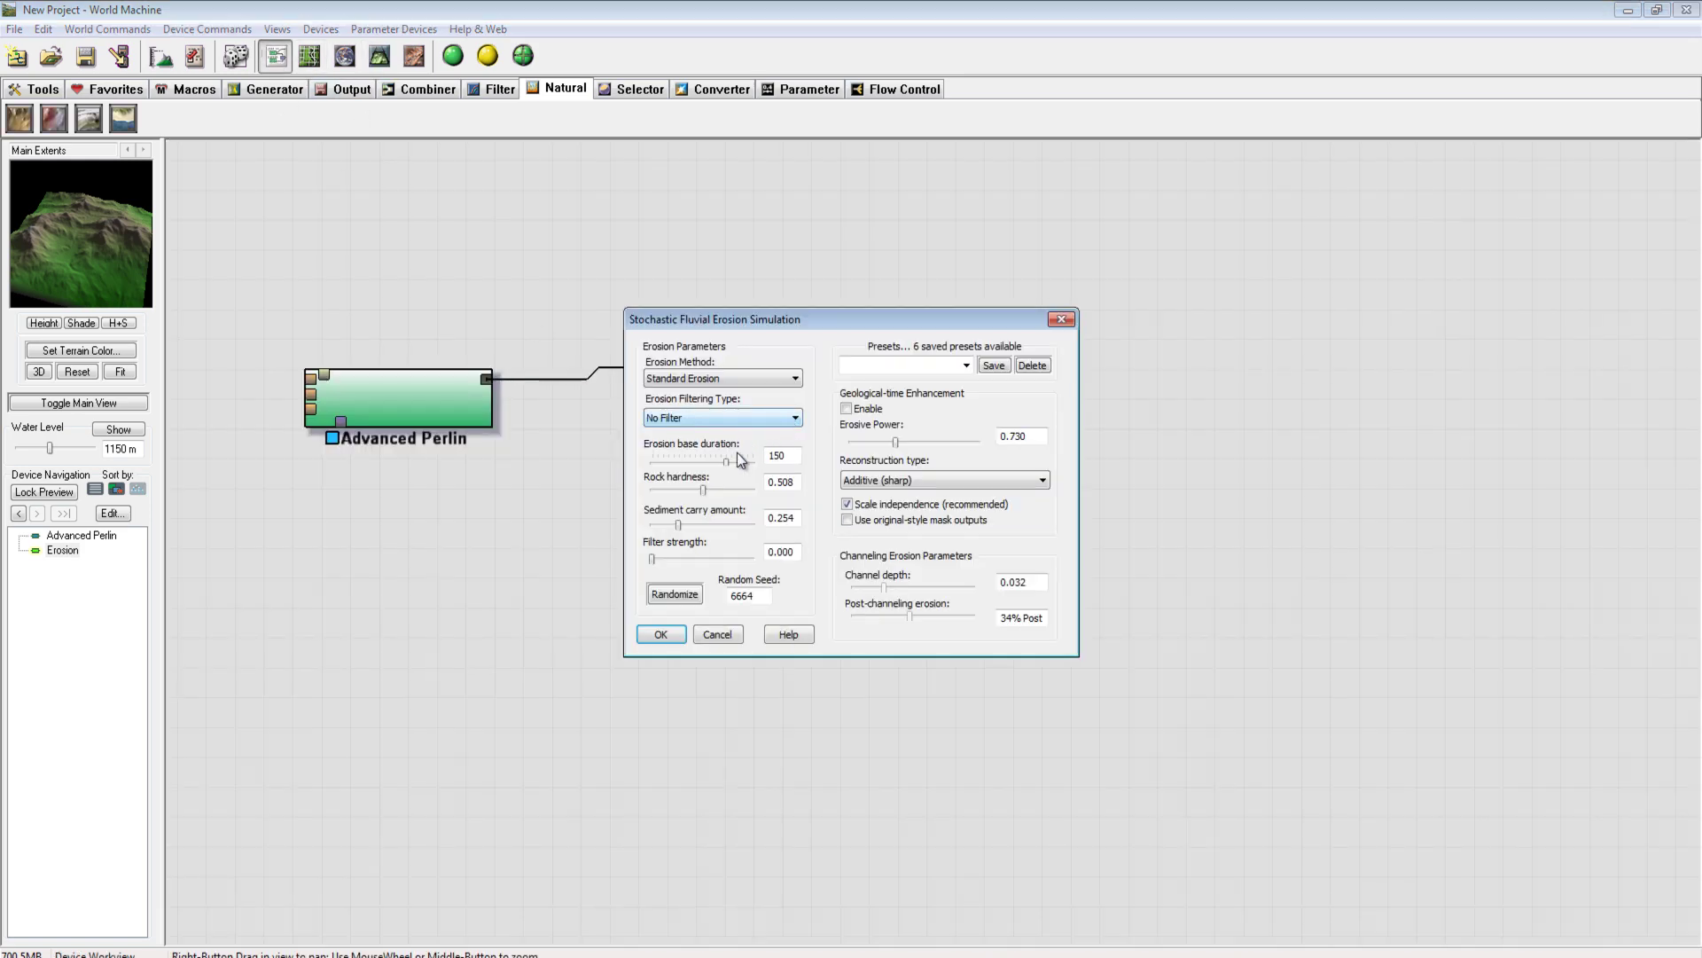
left_click_drag(727, 461, 698, 464)
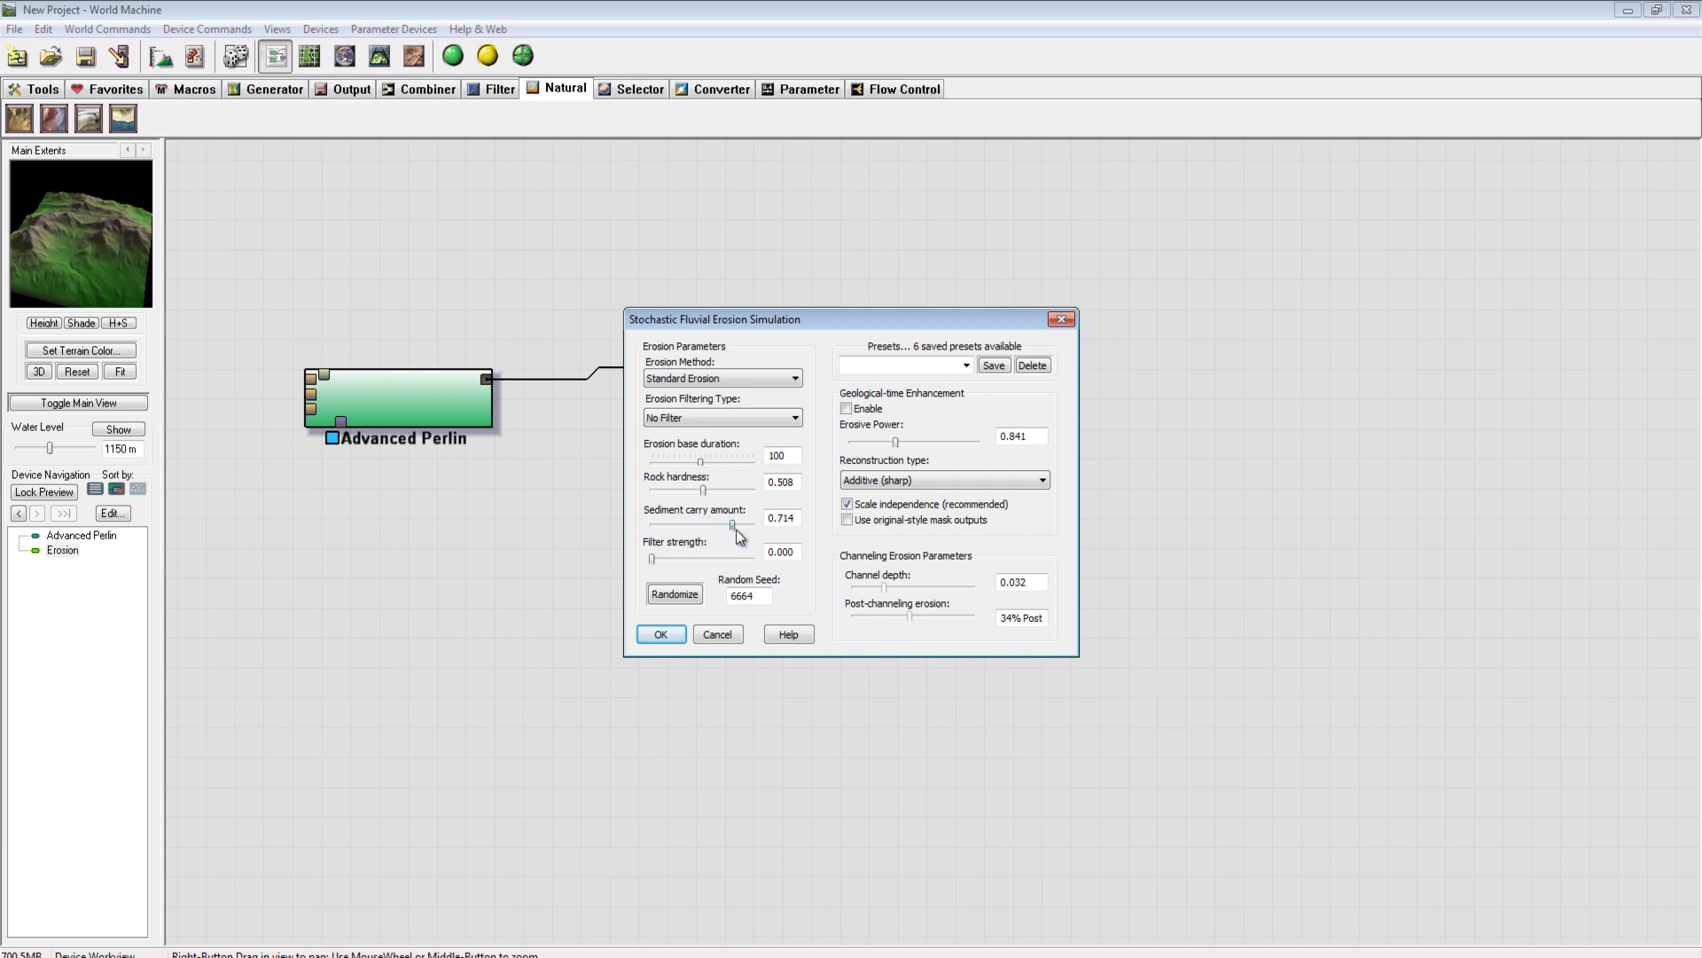
left_click_drag(725, 529, 752, 528)
mouse_move(748, 492)
left_mouse_down()
mouse_move(767, 492)
mouse_move(727, 487)
left_mouse_up()
left_click_drag(700, 463, 711, 467)
left_click(661, 634)
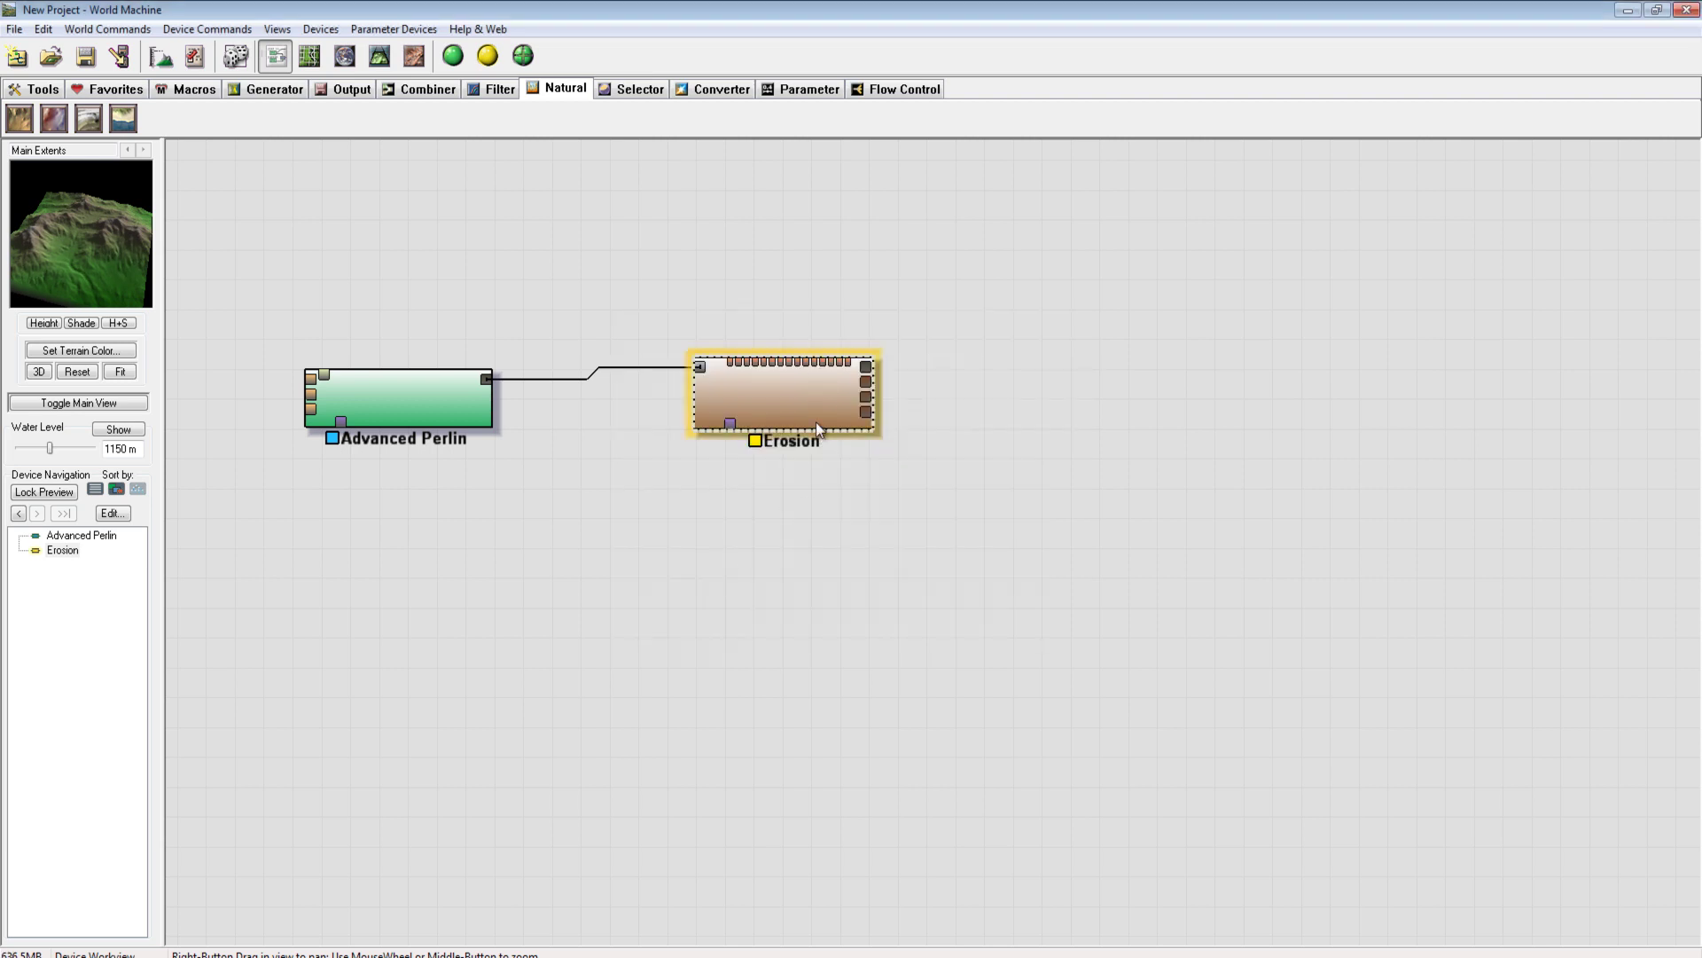
left_click(452, 56)
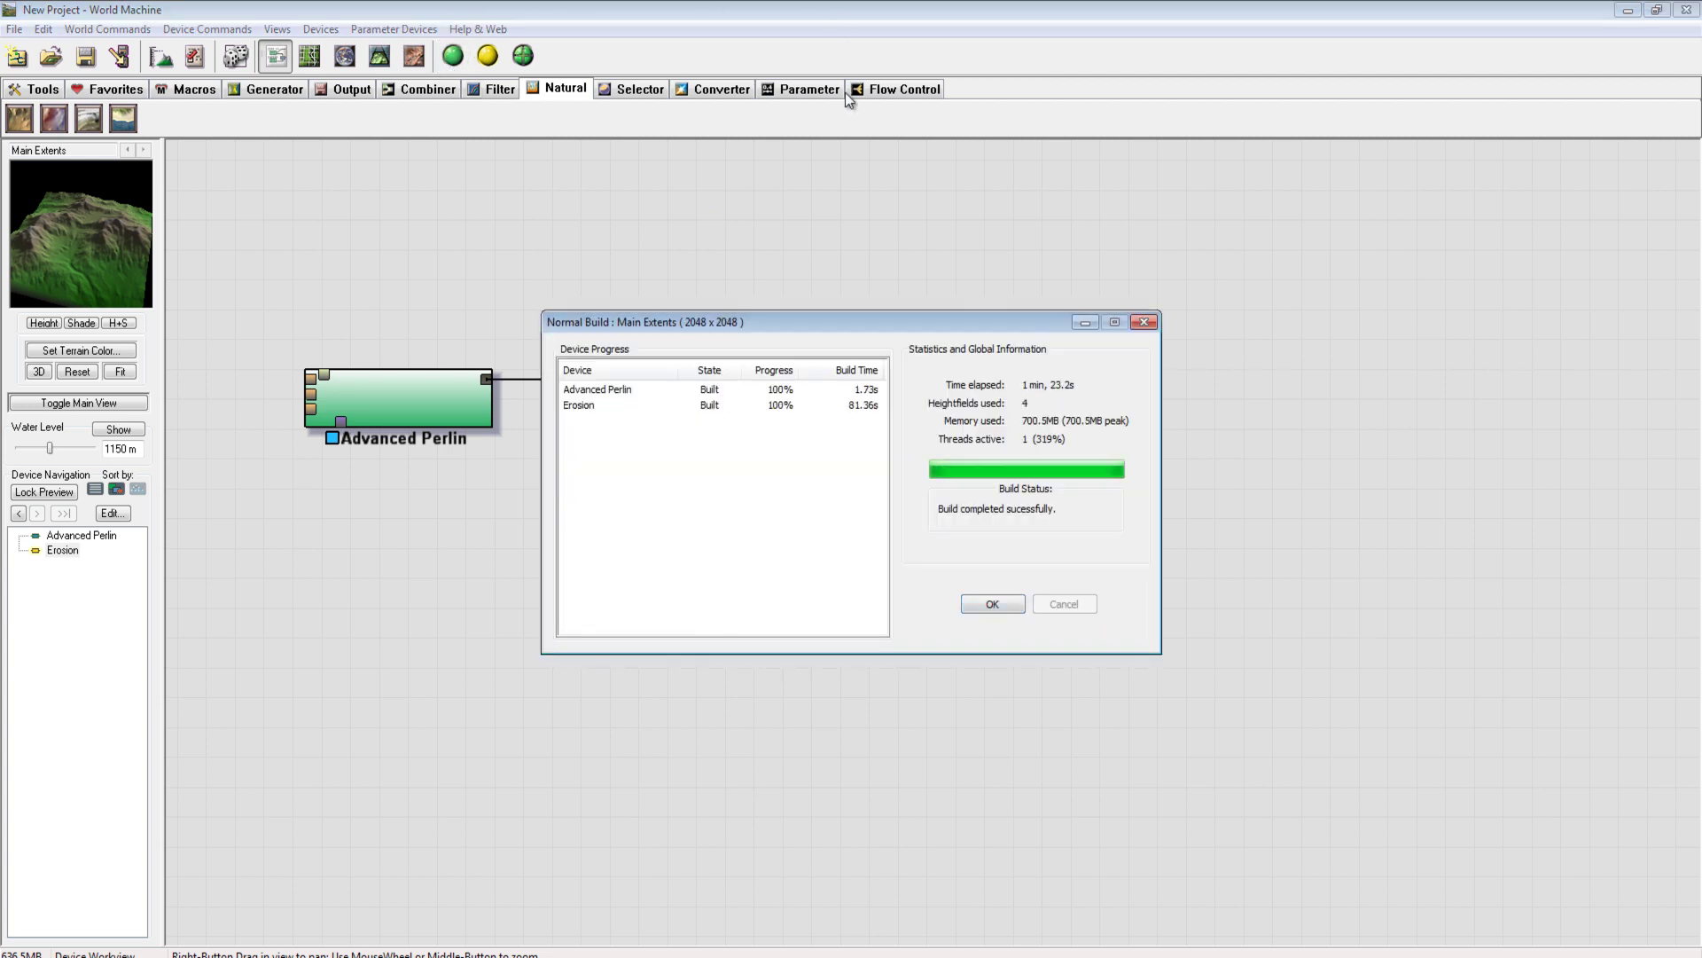
left_click(988, 602)
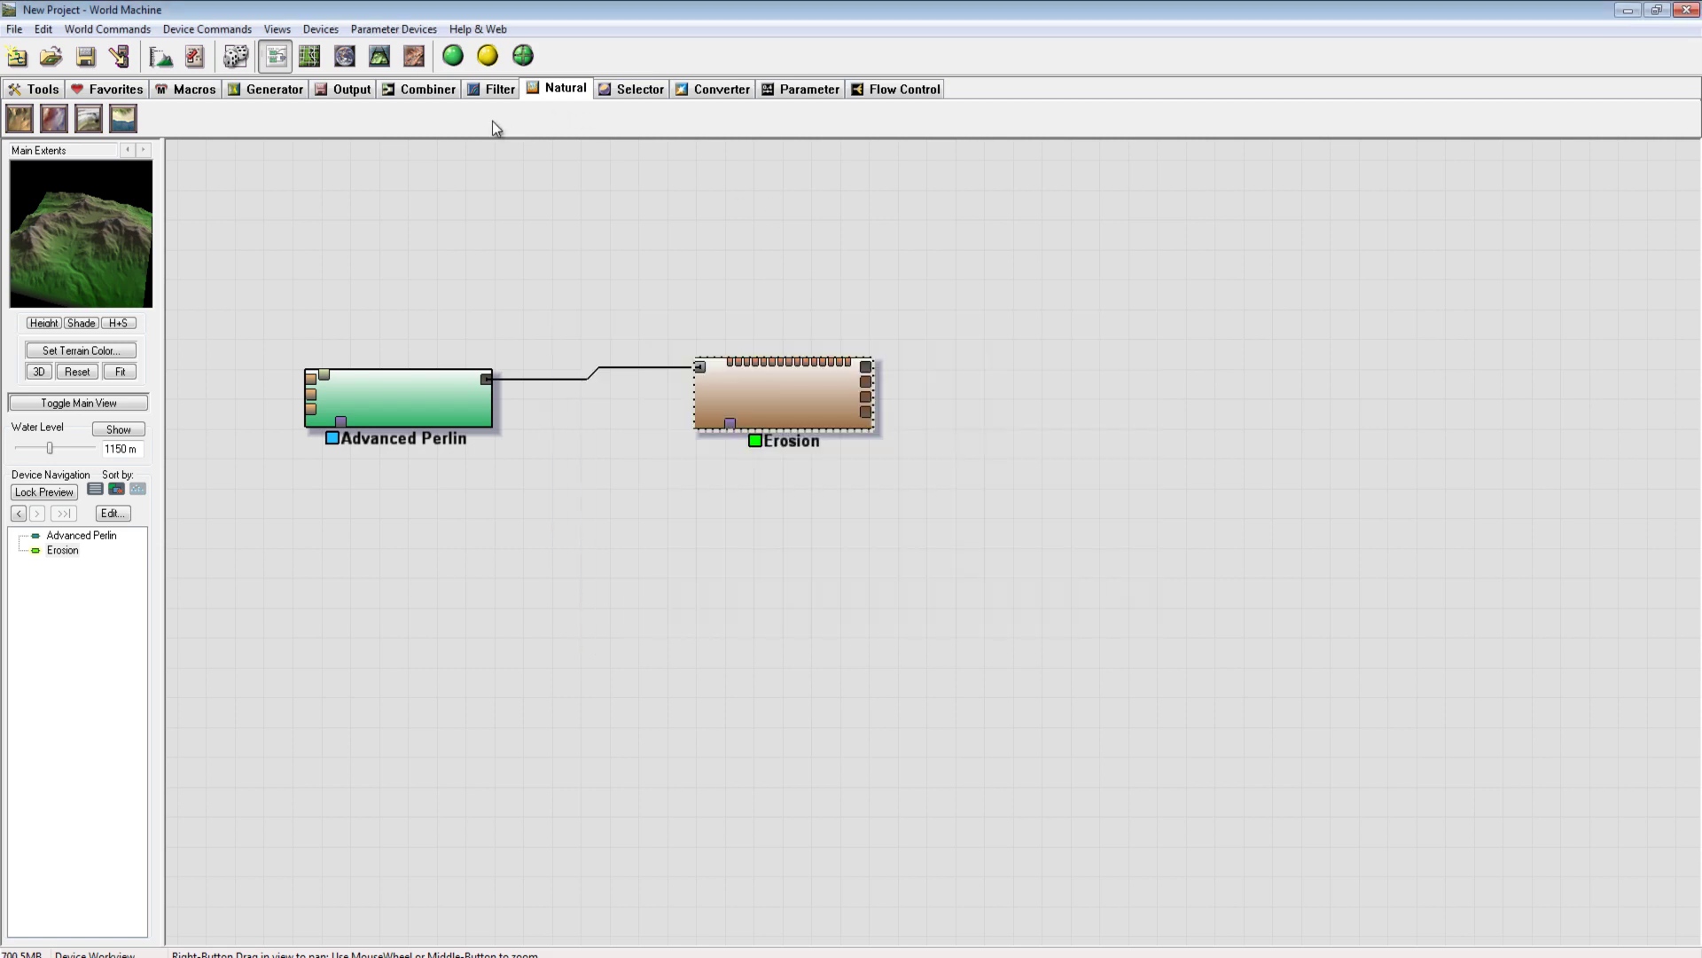
Inspect the rebuilt terrain in the 3D view, checking the erosion on peaks, valleys and lower slopes from several angles
left_click(380, 56)
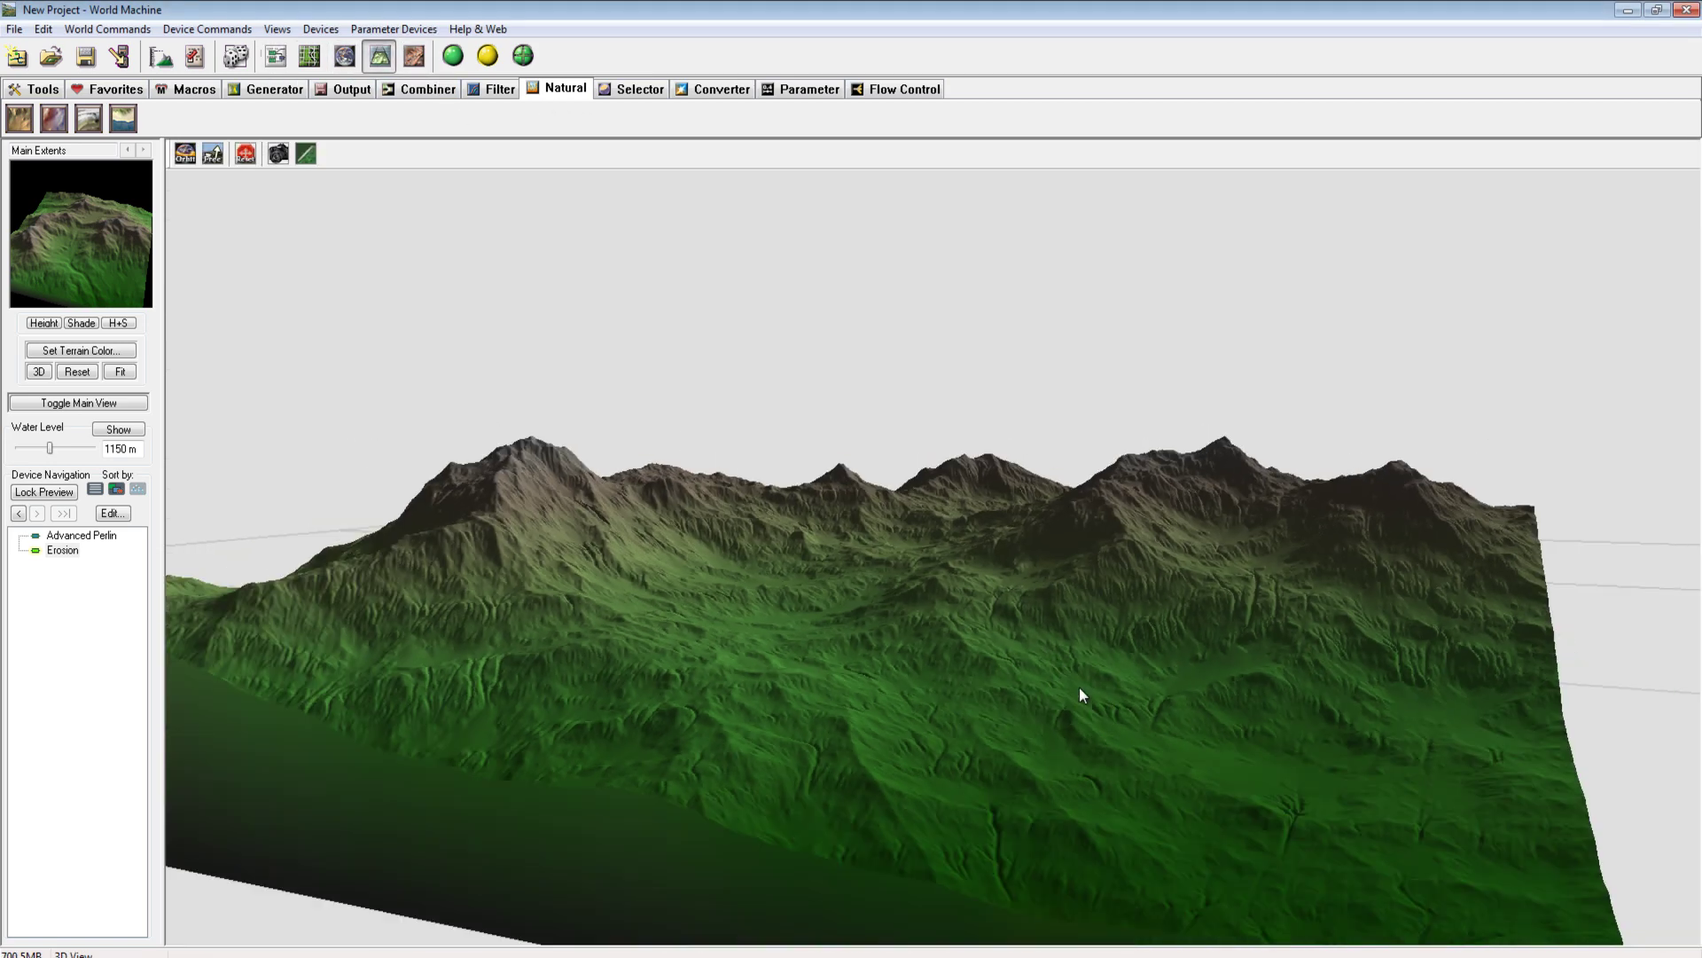
left_click_drag(1080, 694, 794, 671)
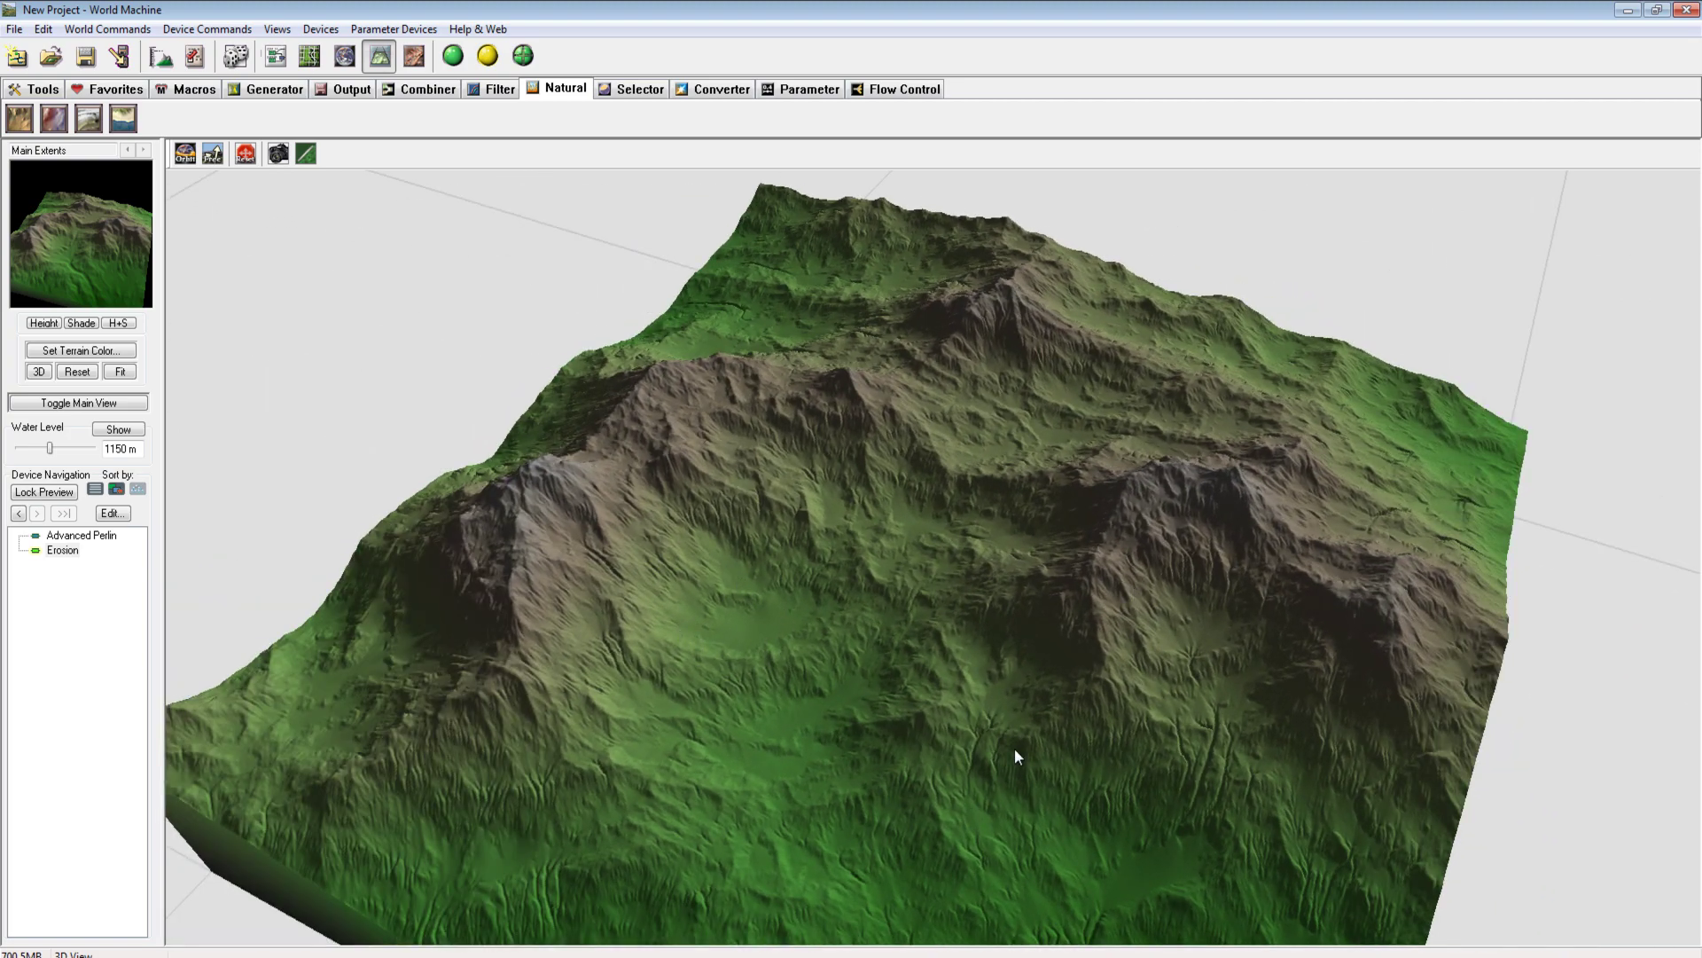
scroll(1014, 747, "up", 5)
scroll(1002, 714, "down", 6)
mouse_move(1032, 734)
left_mouse_down()
mouse_move(1056, 608)
mouse_move(1040, 585)
mouse_move(966, 589)
mouse_move(939, 649)
mouse_move(1040, 667)
mouse_move(1054, 756)
left_mouse_up()
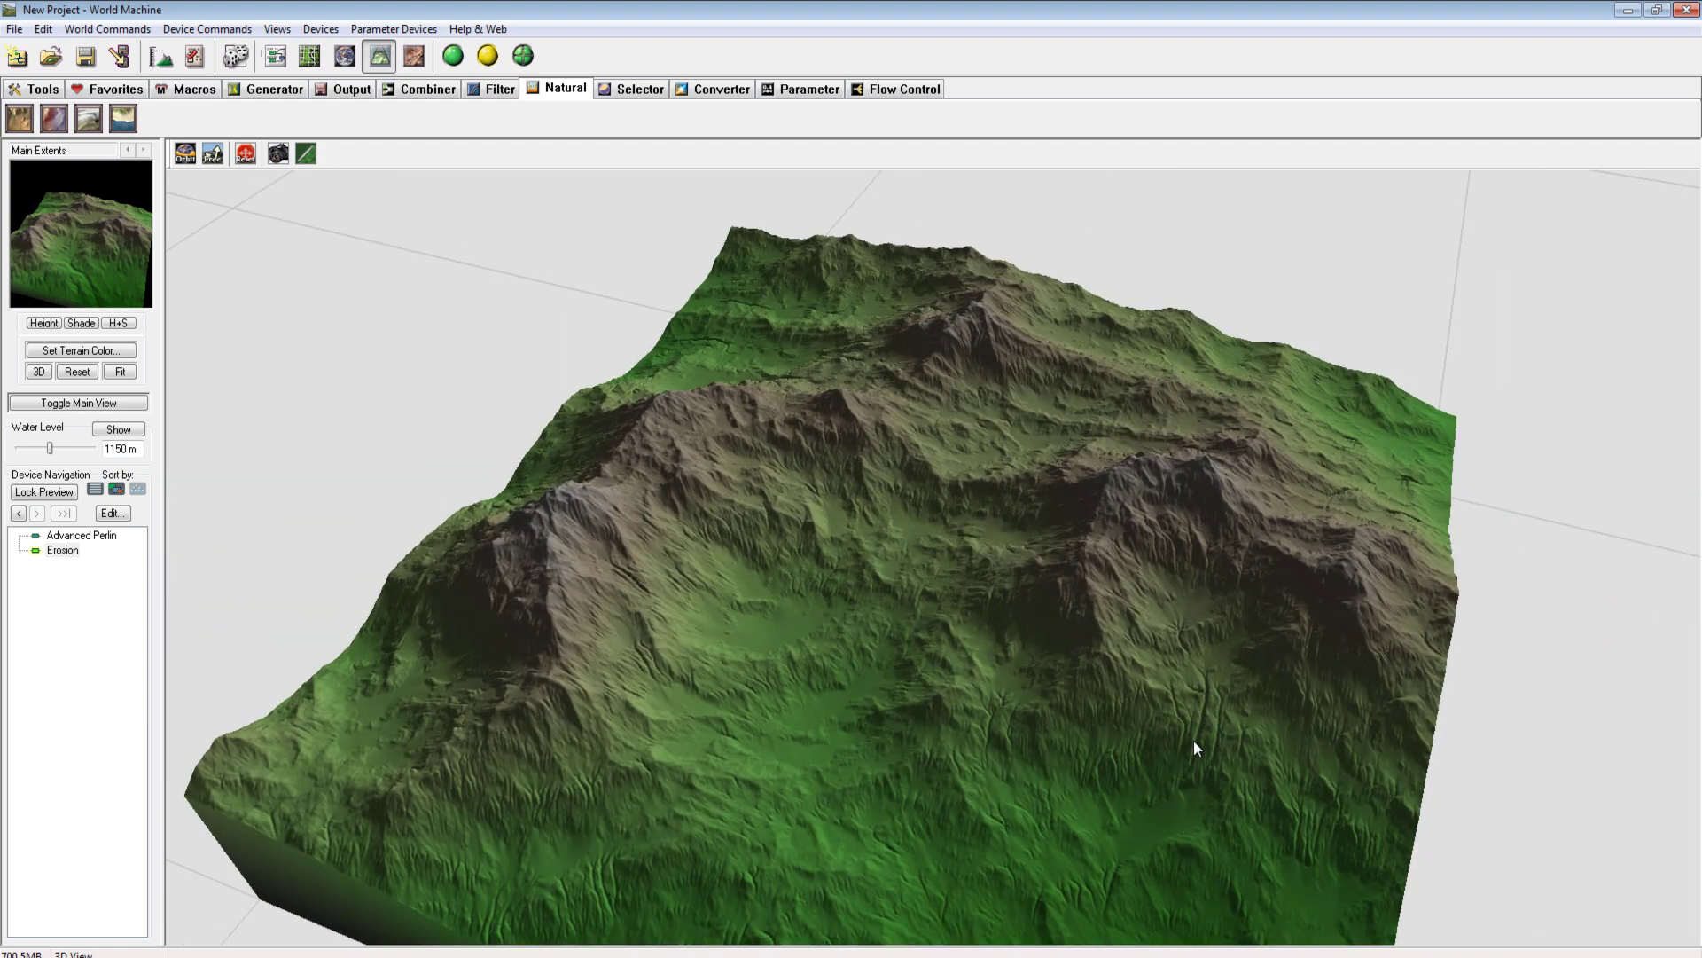
left_click_drag(992, 728, 895, 581)
scroll(895, 582, "up", 5)
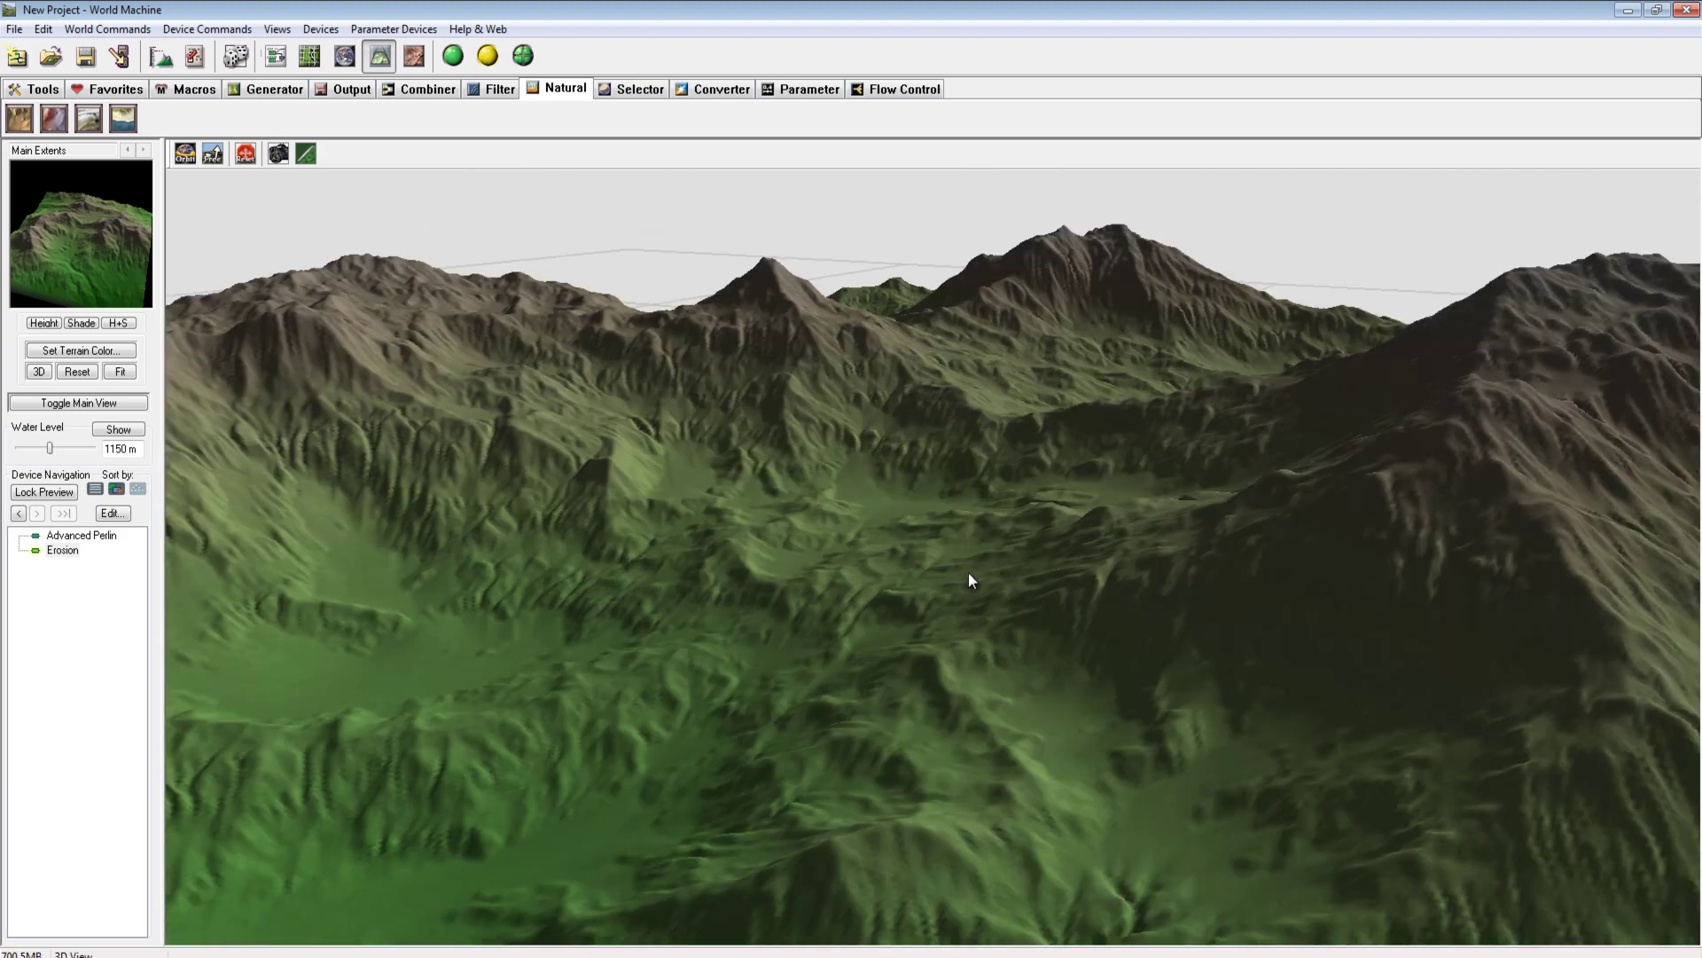
scroll(969, 576, "down", 5)
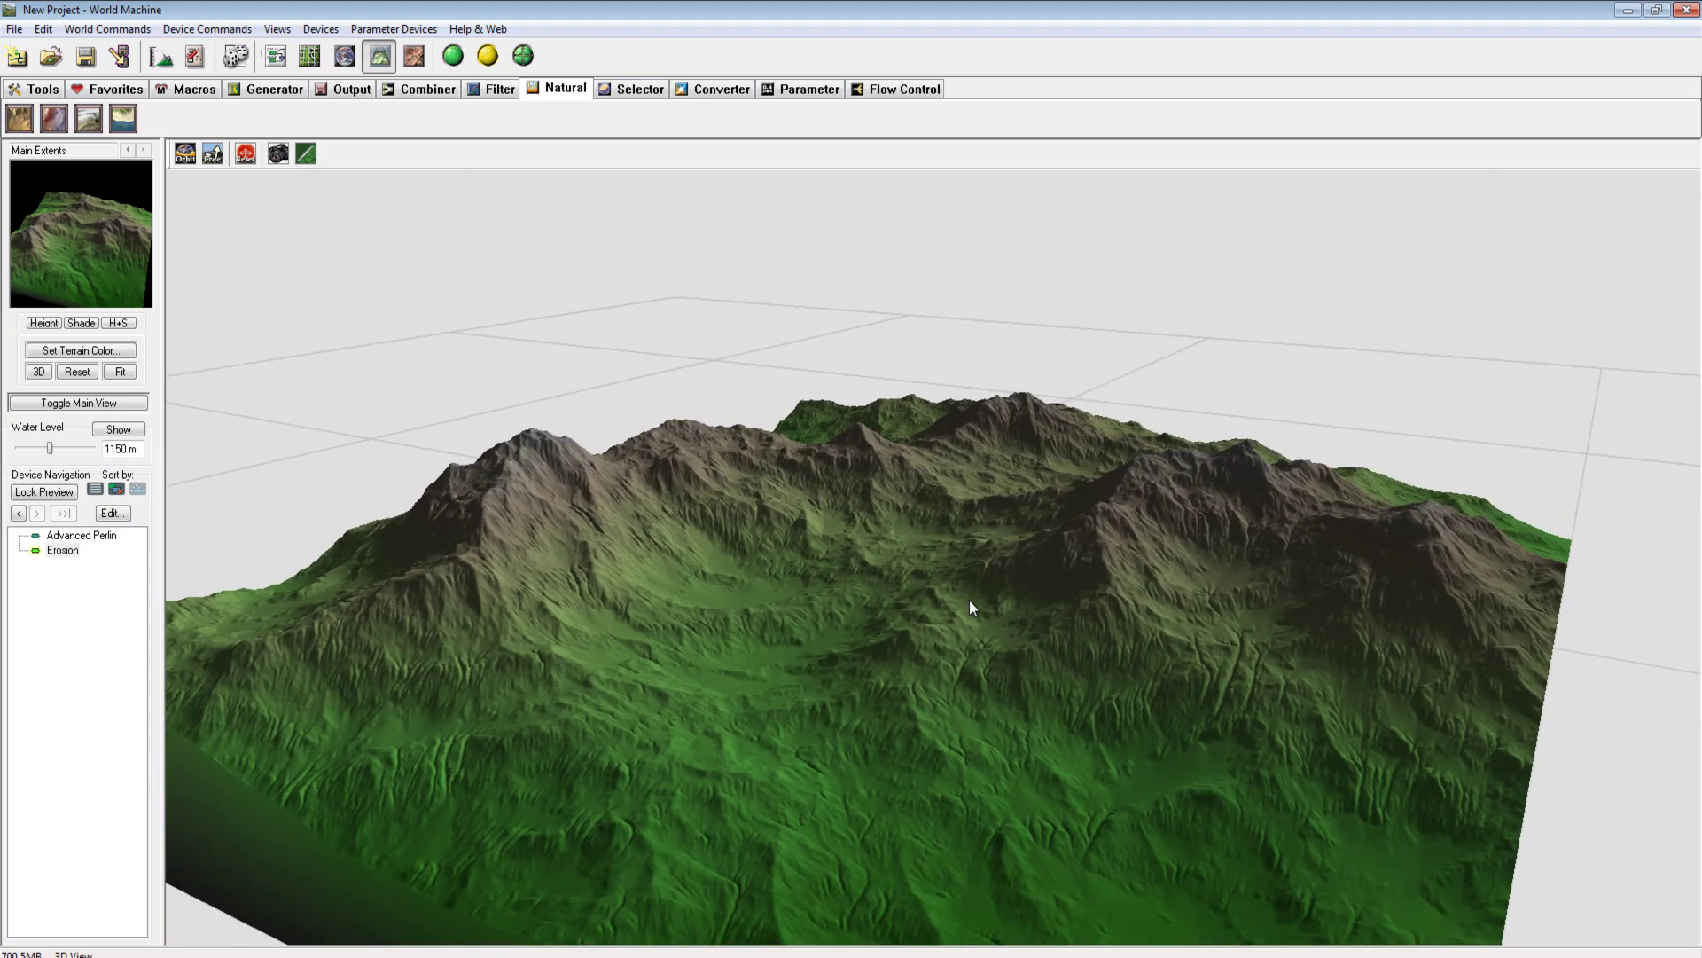
left_click_drag(970, 600, 974, 520)
scroll(938, 684, "down", 5)
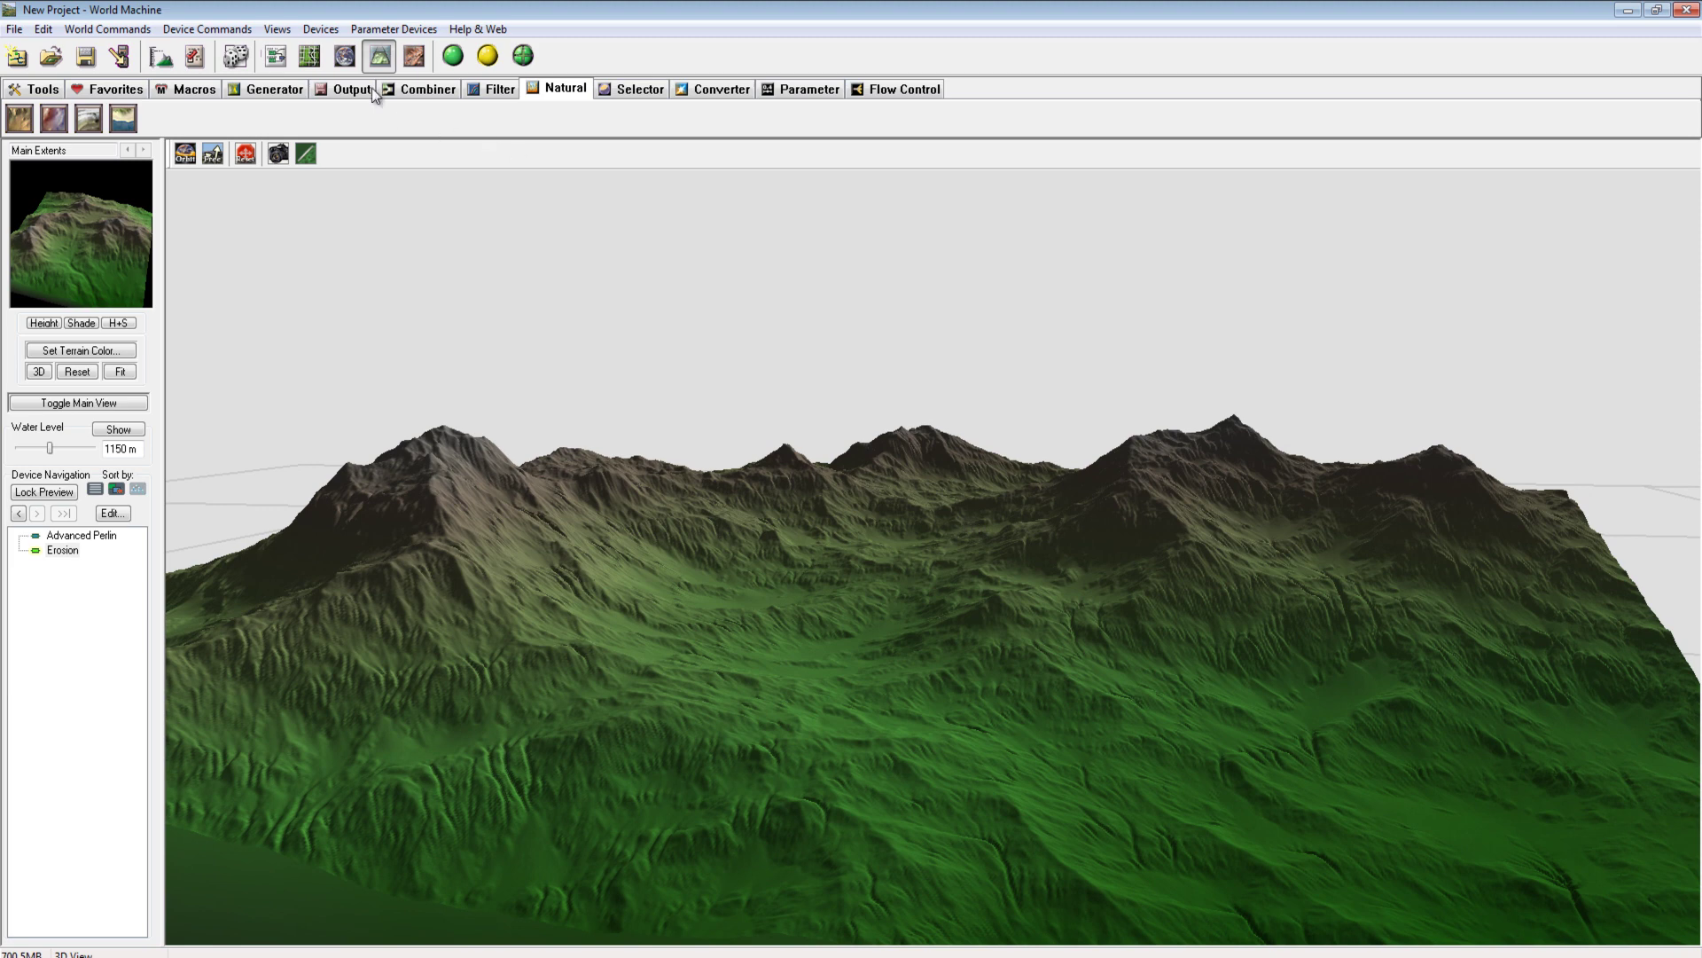
Add a Height Output device beyond the Erosion device and connect Erosion's primary heightfield output to it
left_click(276, 56)
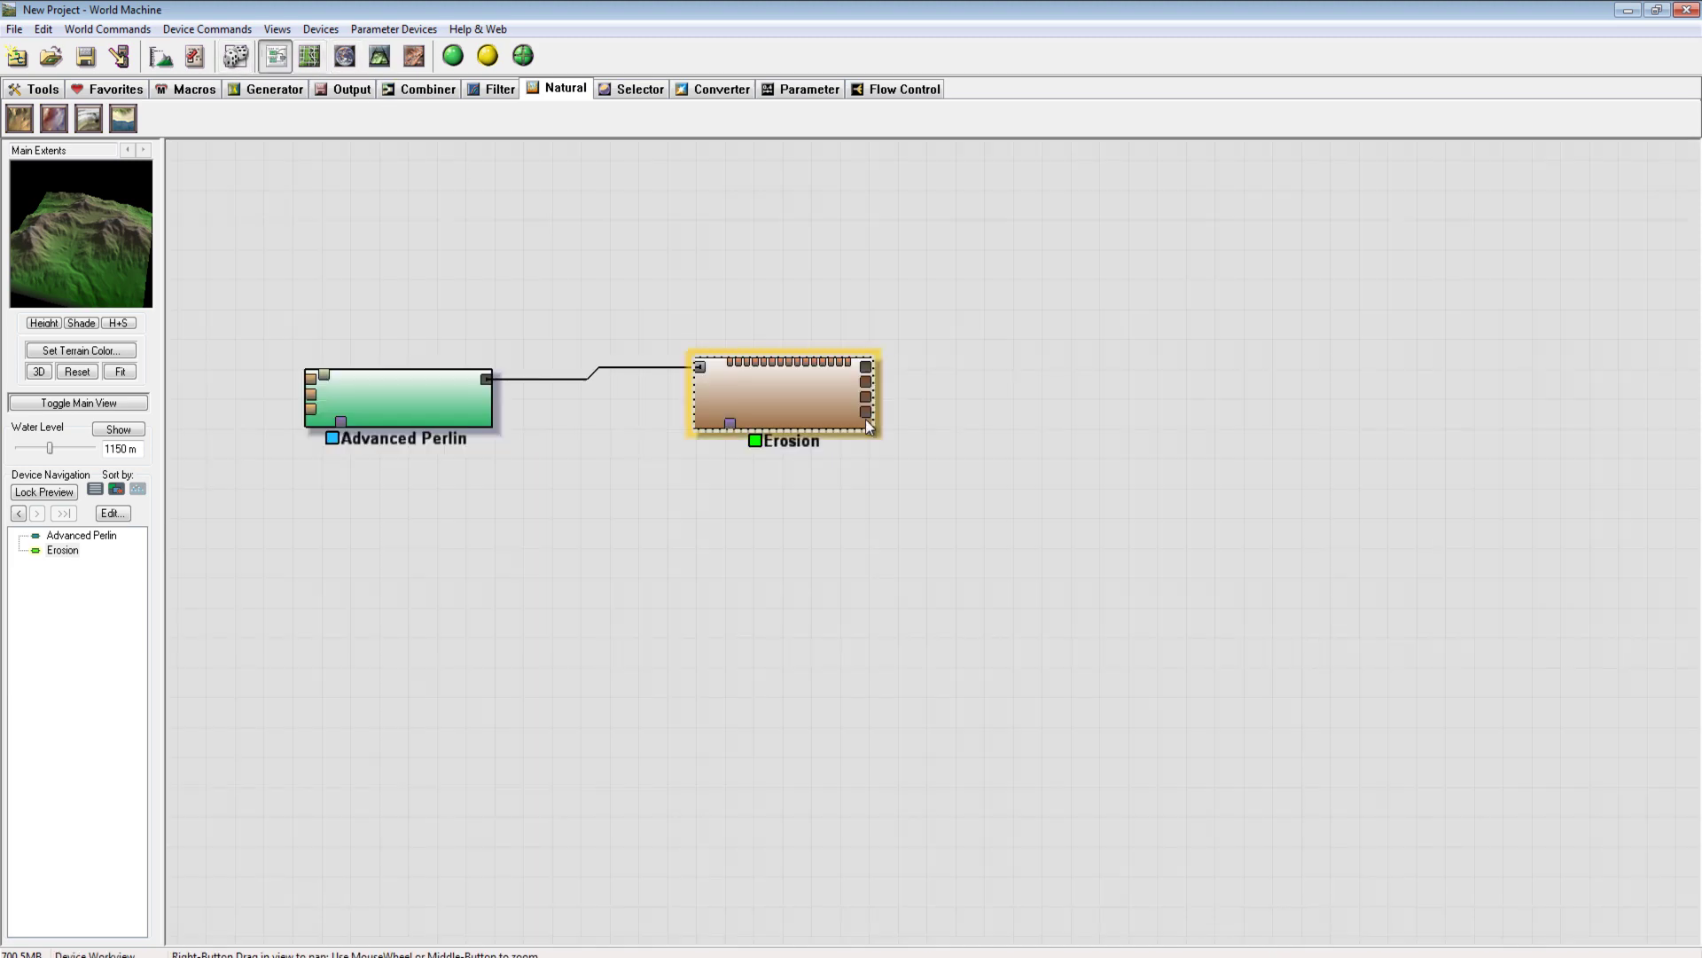
left_click_drag(805, 408, 795, 476)
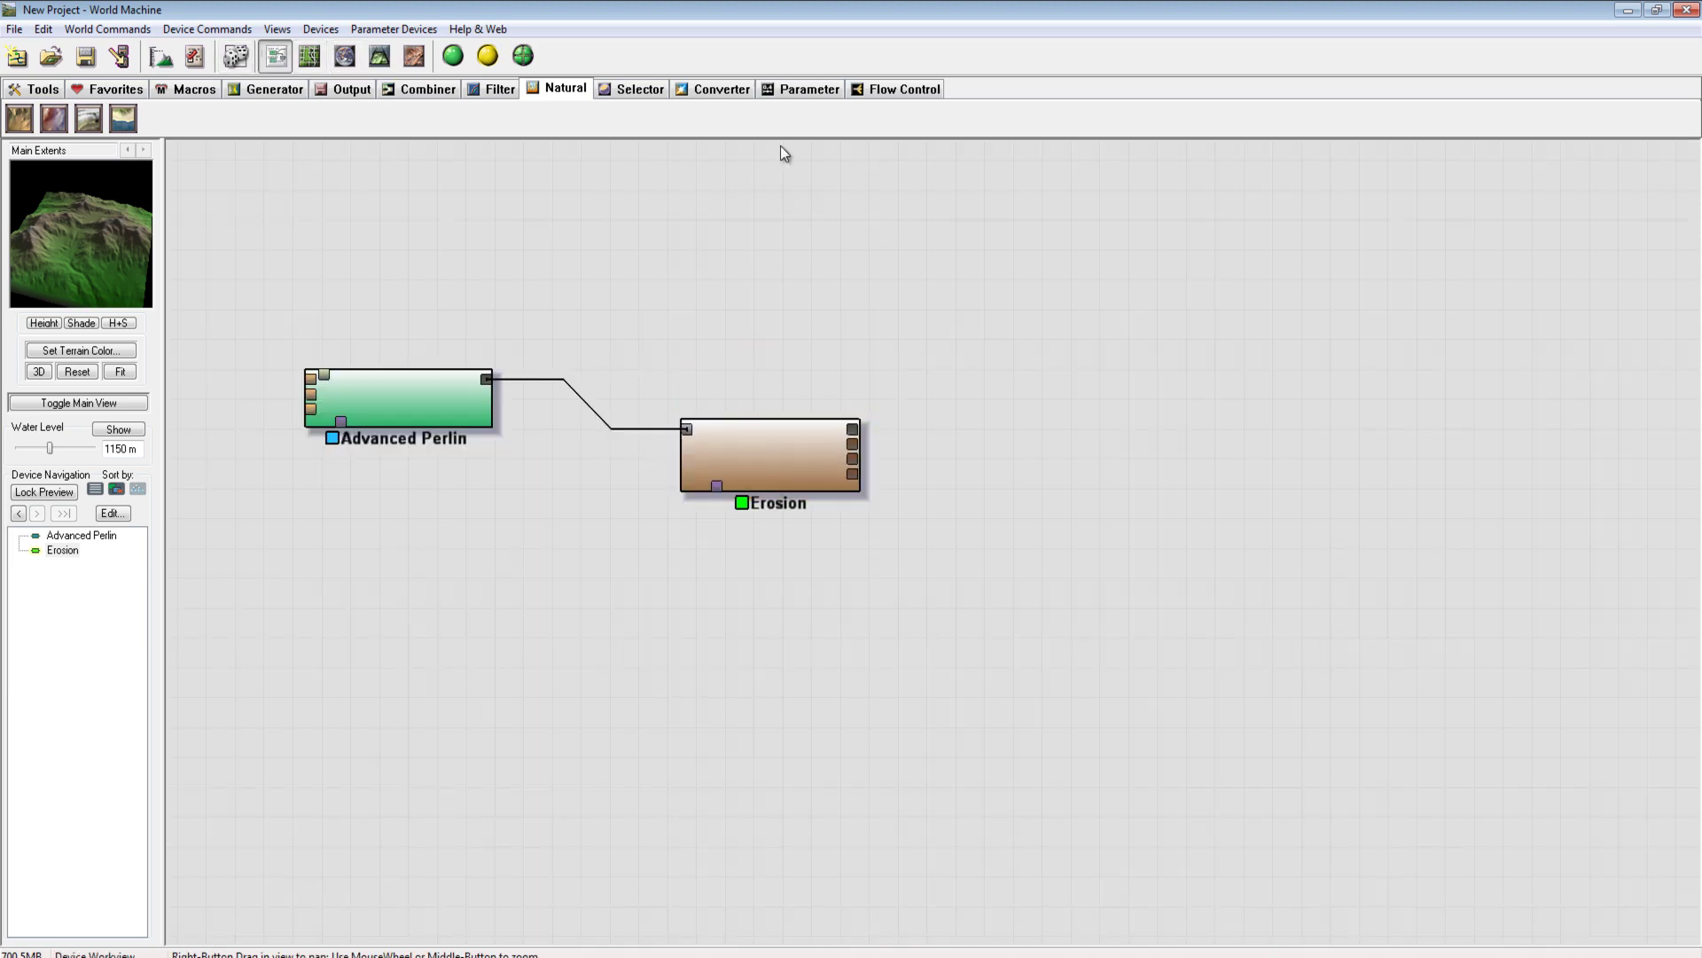
left_click(360, 90)
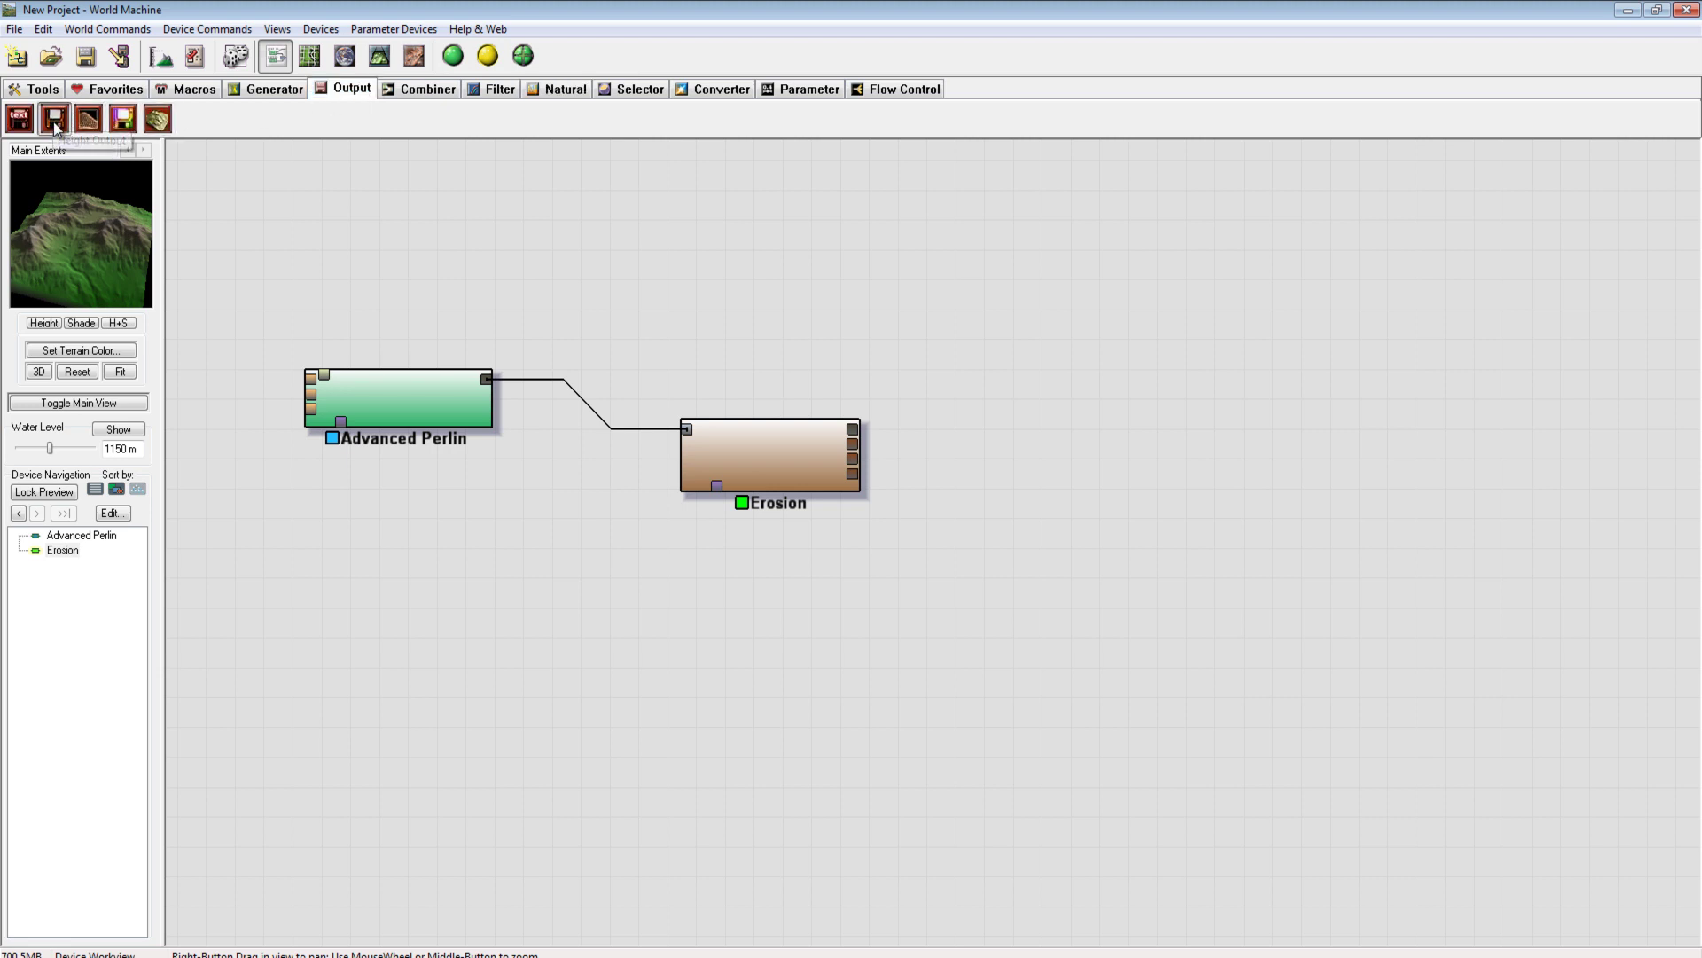
left_click(55, 122)
left_click(1150, 450)
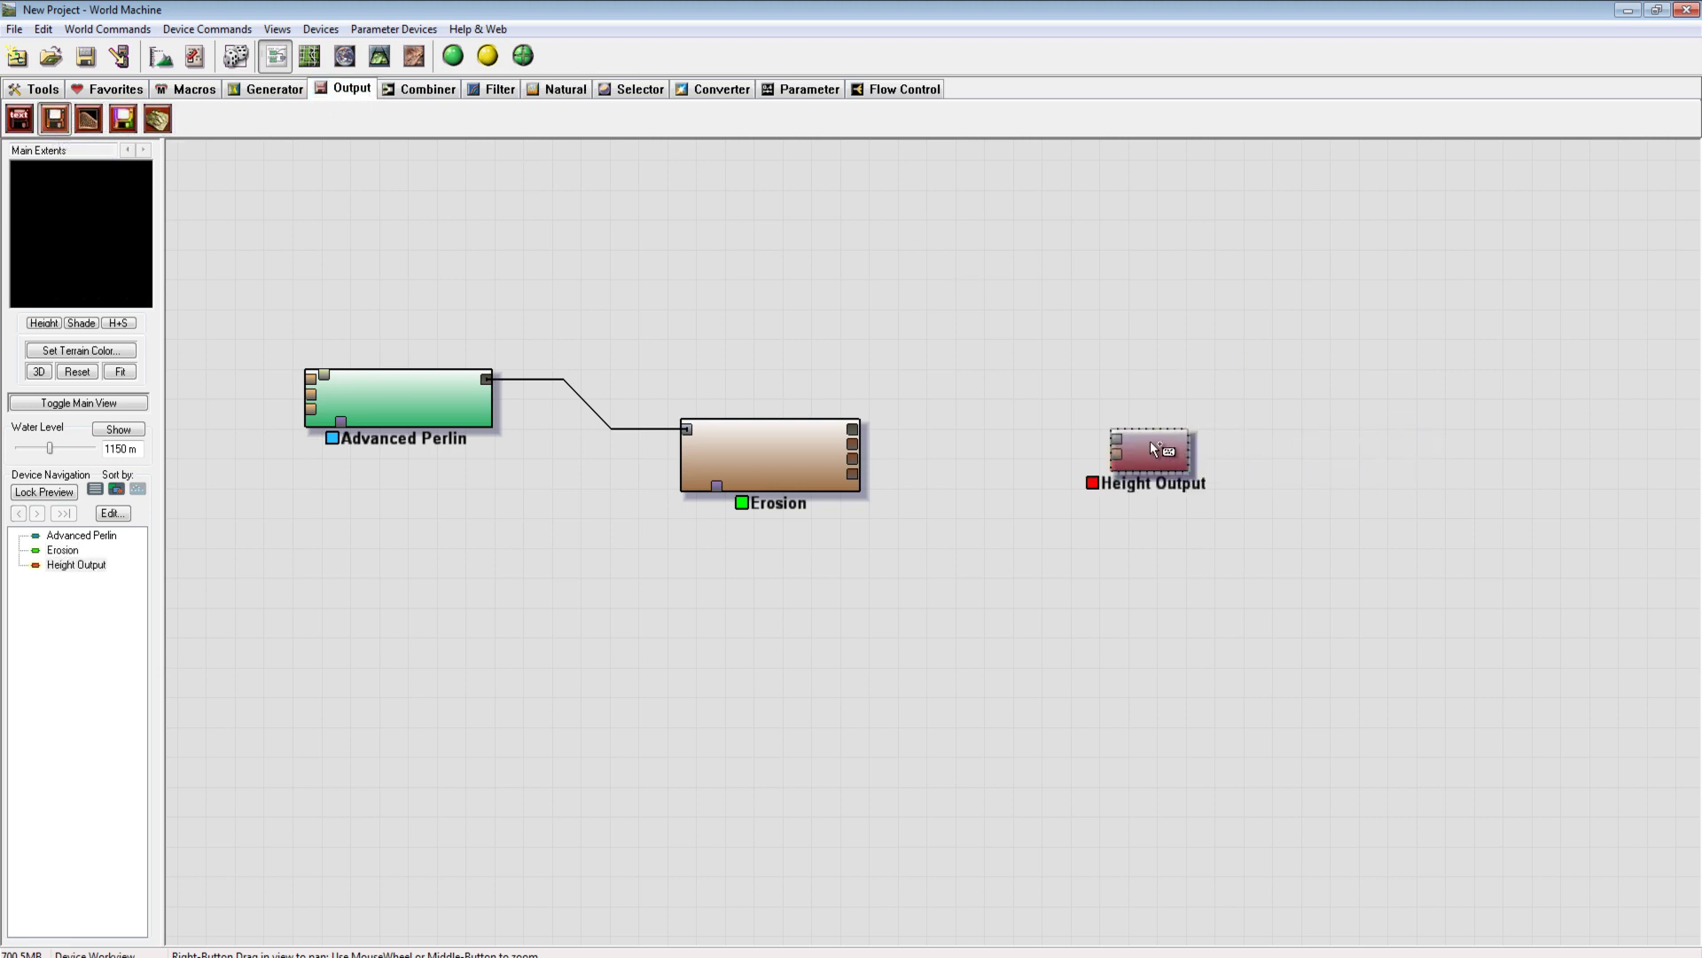
left_click(857, 434)
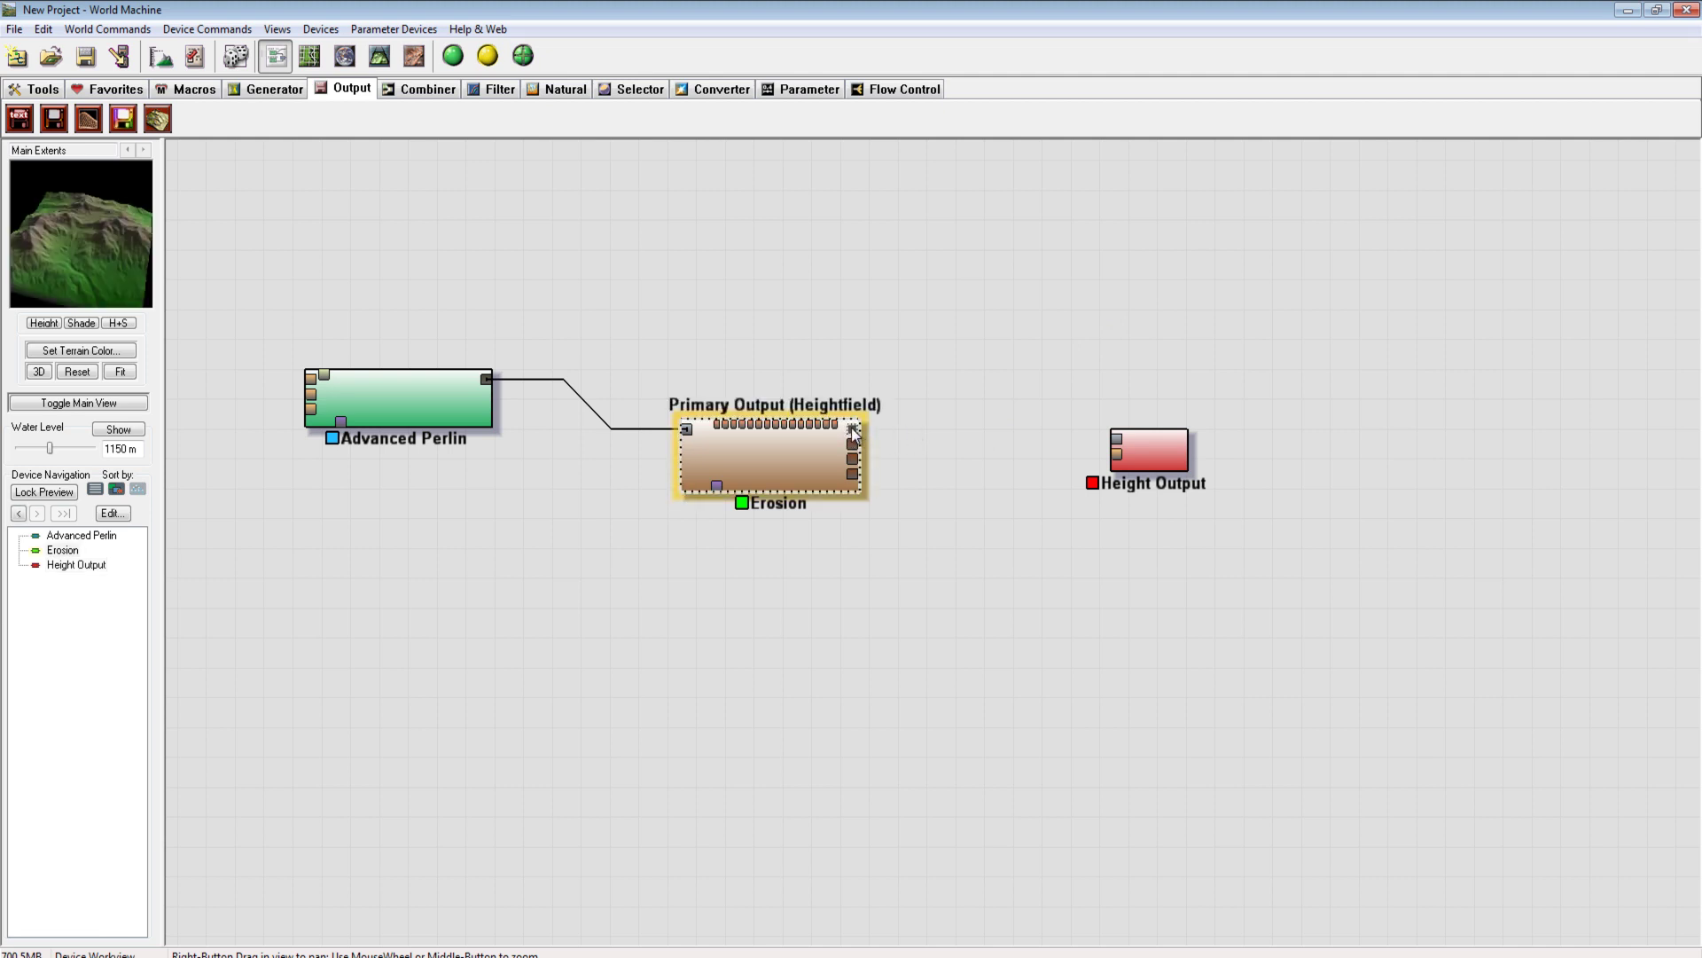
left_click_drag(854, 432, 1146, 415)
Set the Height Output device's file format to high-precision TIFF (16bit)
double_click(1165, 416)
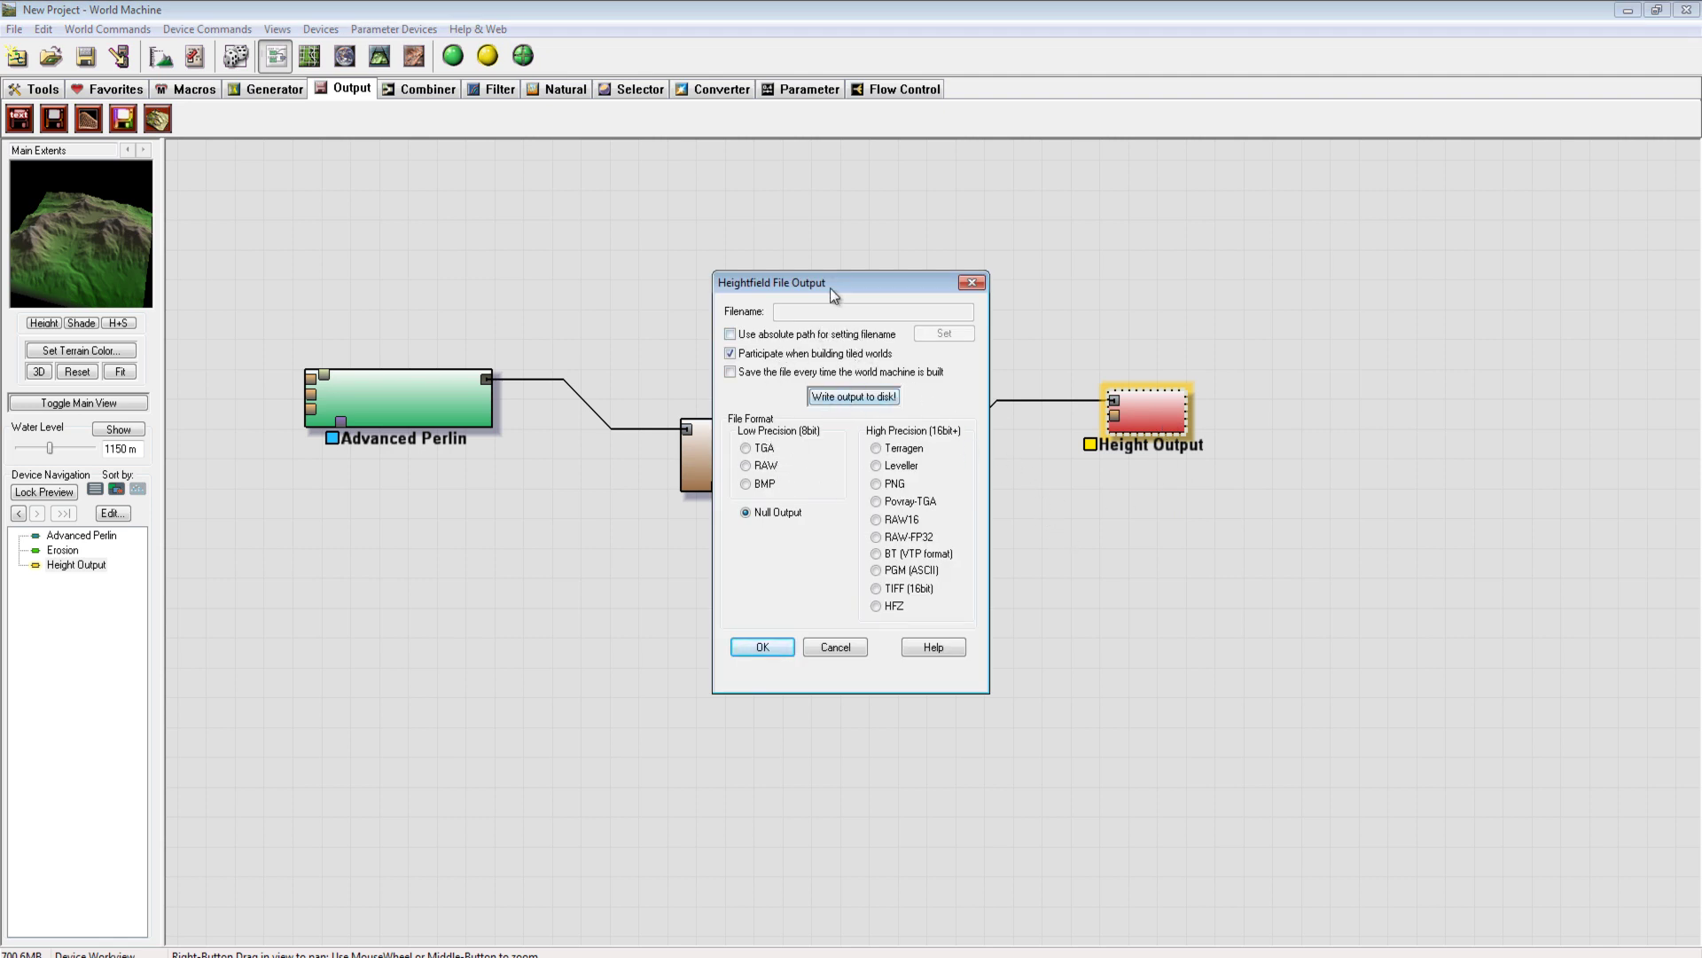
left_click_drag(830, 287, 812, 264)
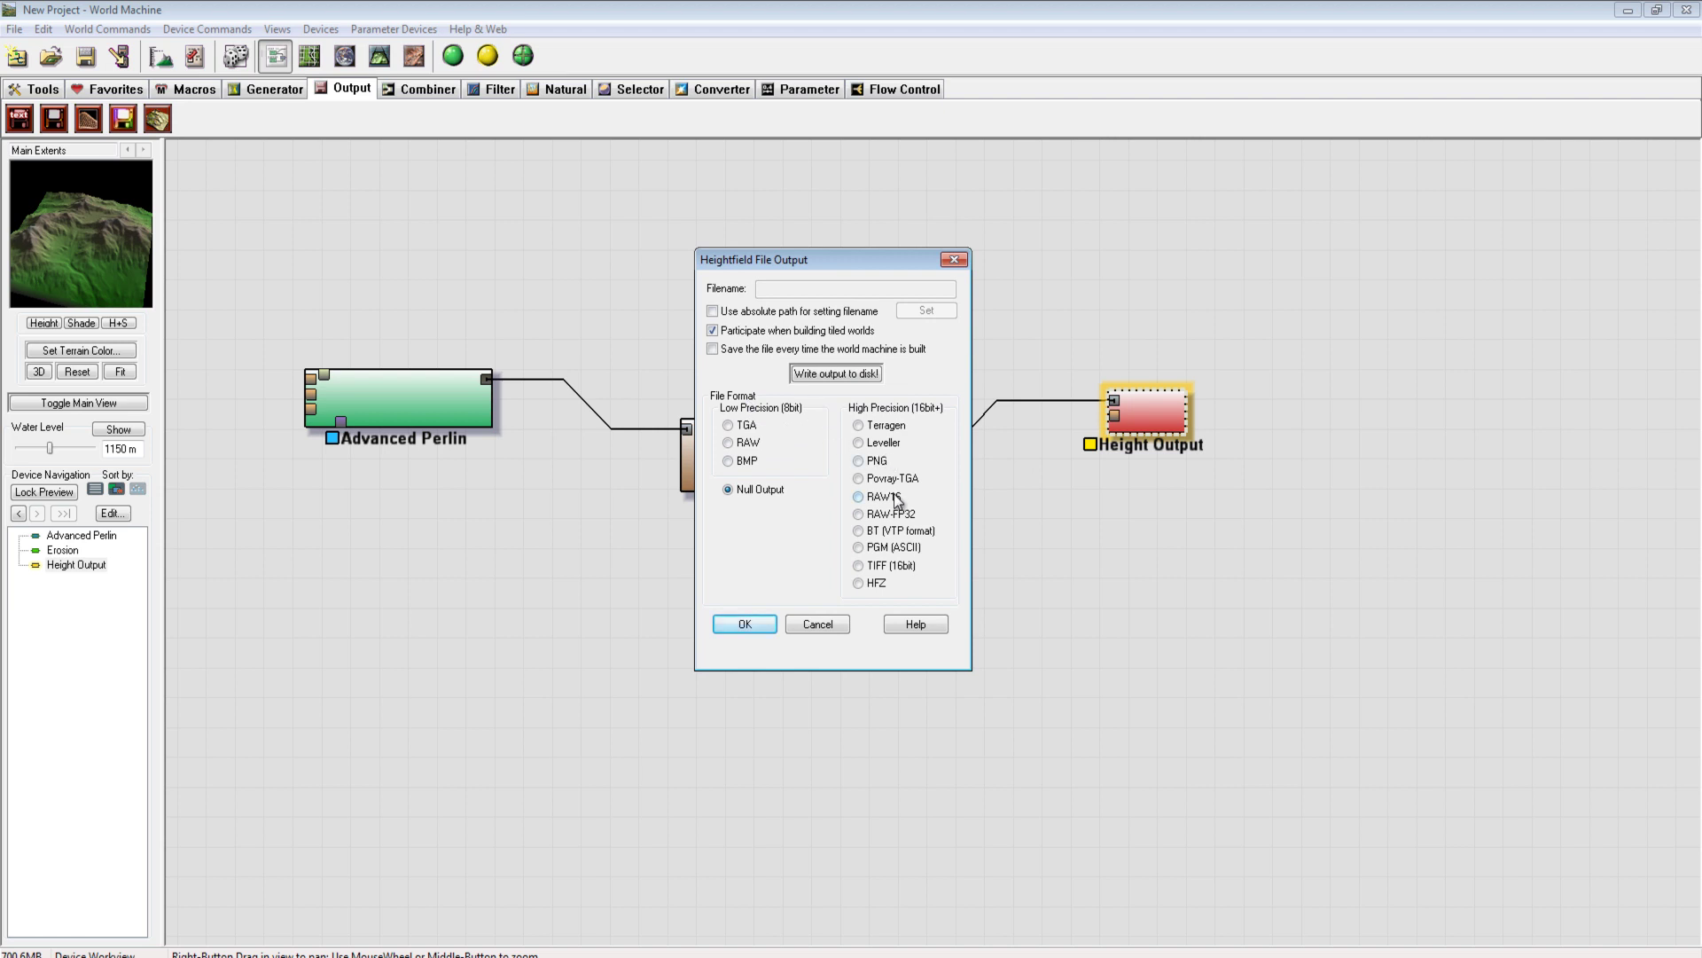
left_click(880, 566)
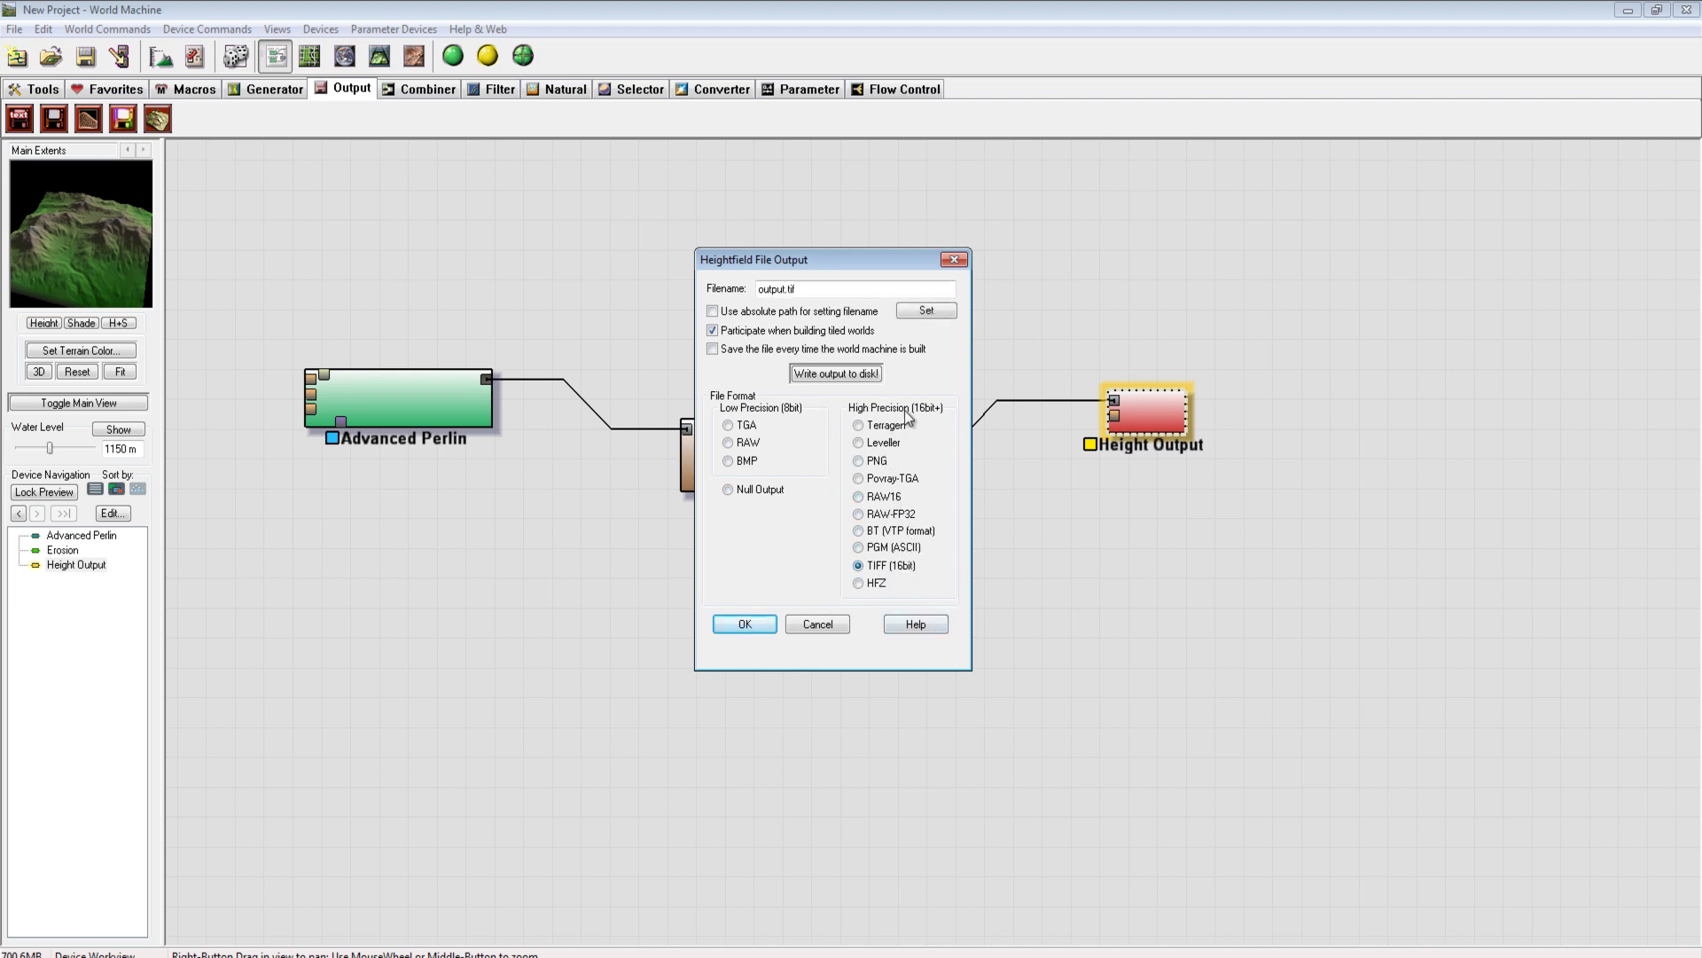
left_click_drag(843, 246, 836, 225)
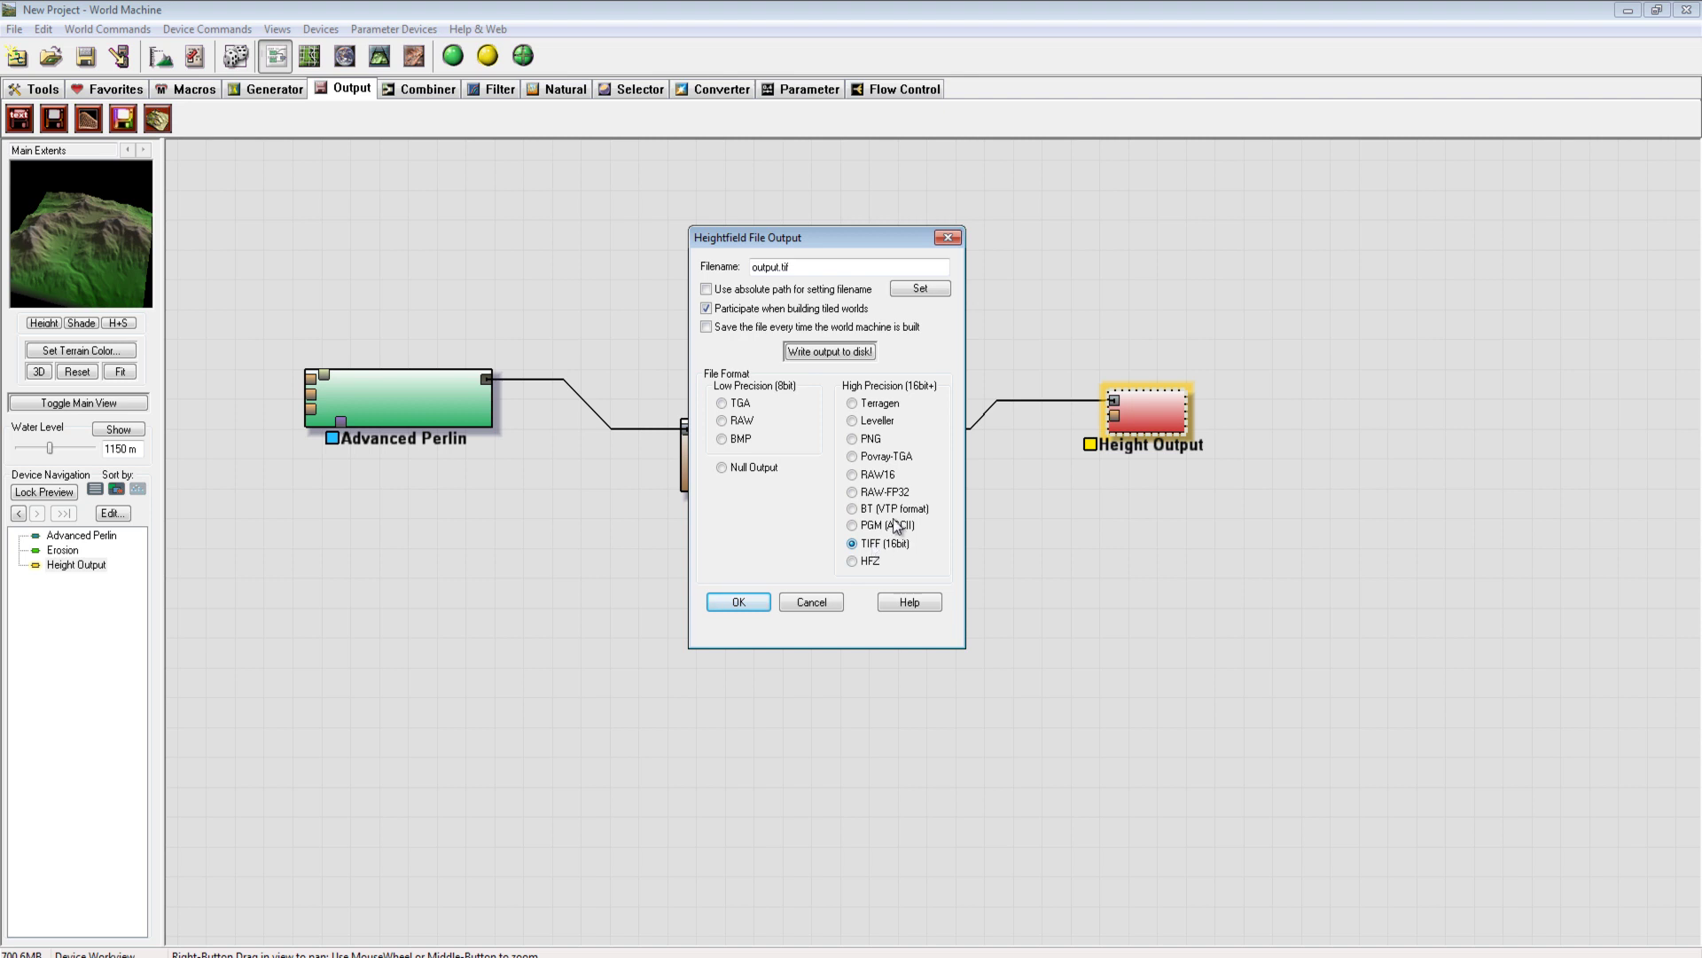
Set the Height Output file to wr5.tif on the Desktop and accept the output settings
left_click(922, 296)
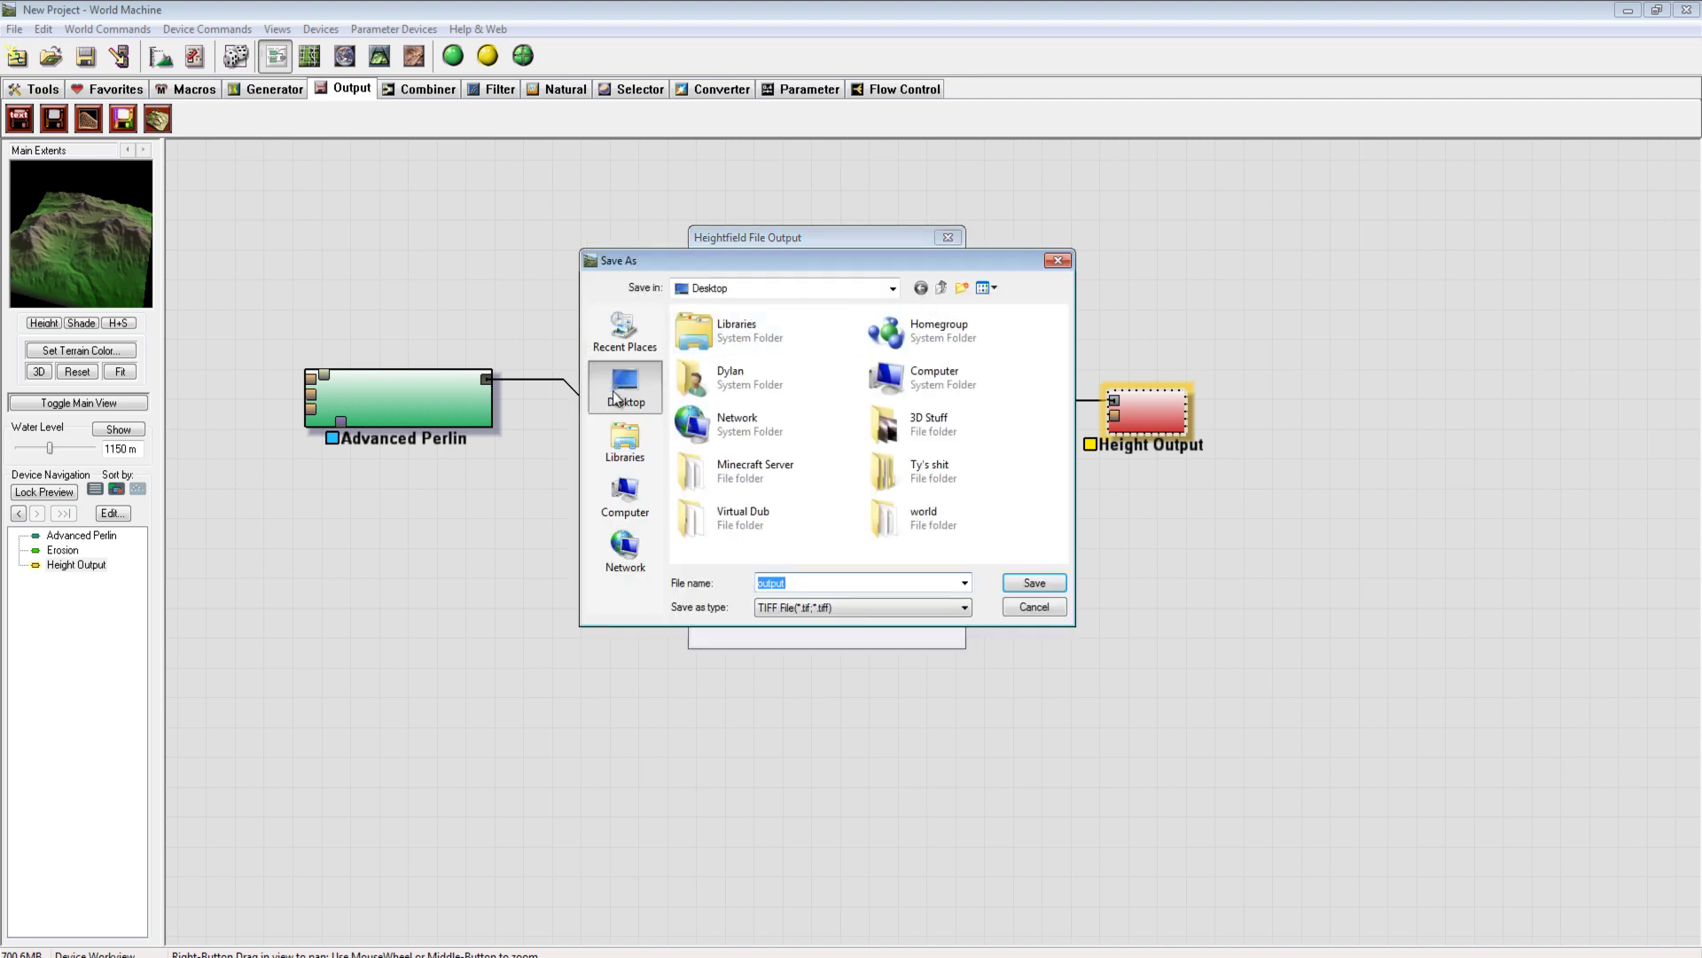
type("wr5e4yt546y")
key("BackSpace")
key("BackSpace")
key("BackSpace")
key("BackSpace")
key("BackSpace")
key("BackSpace")
key("BackSpace")
left_click(1017, 583)
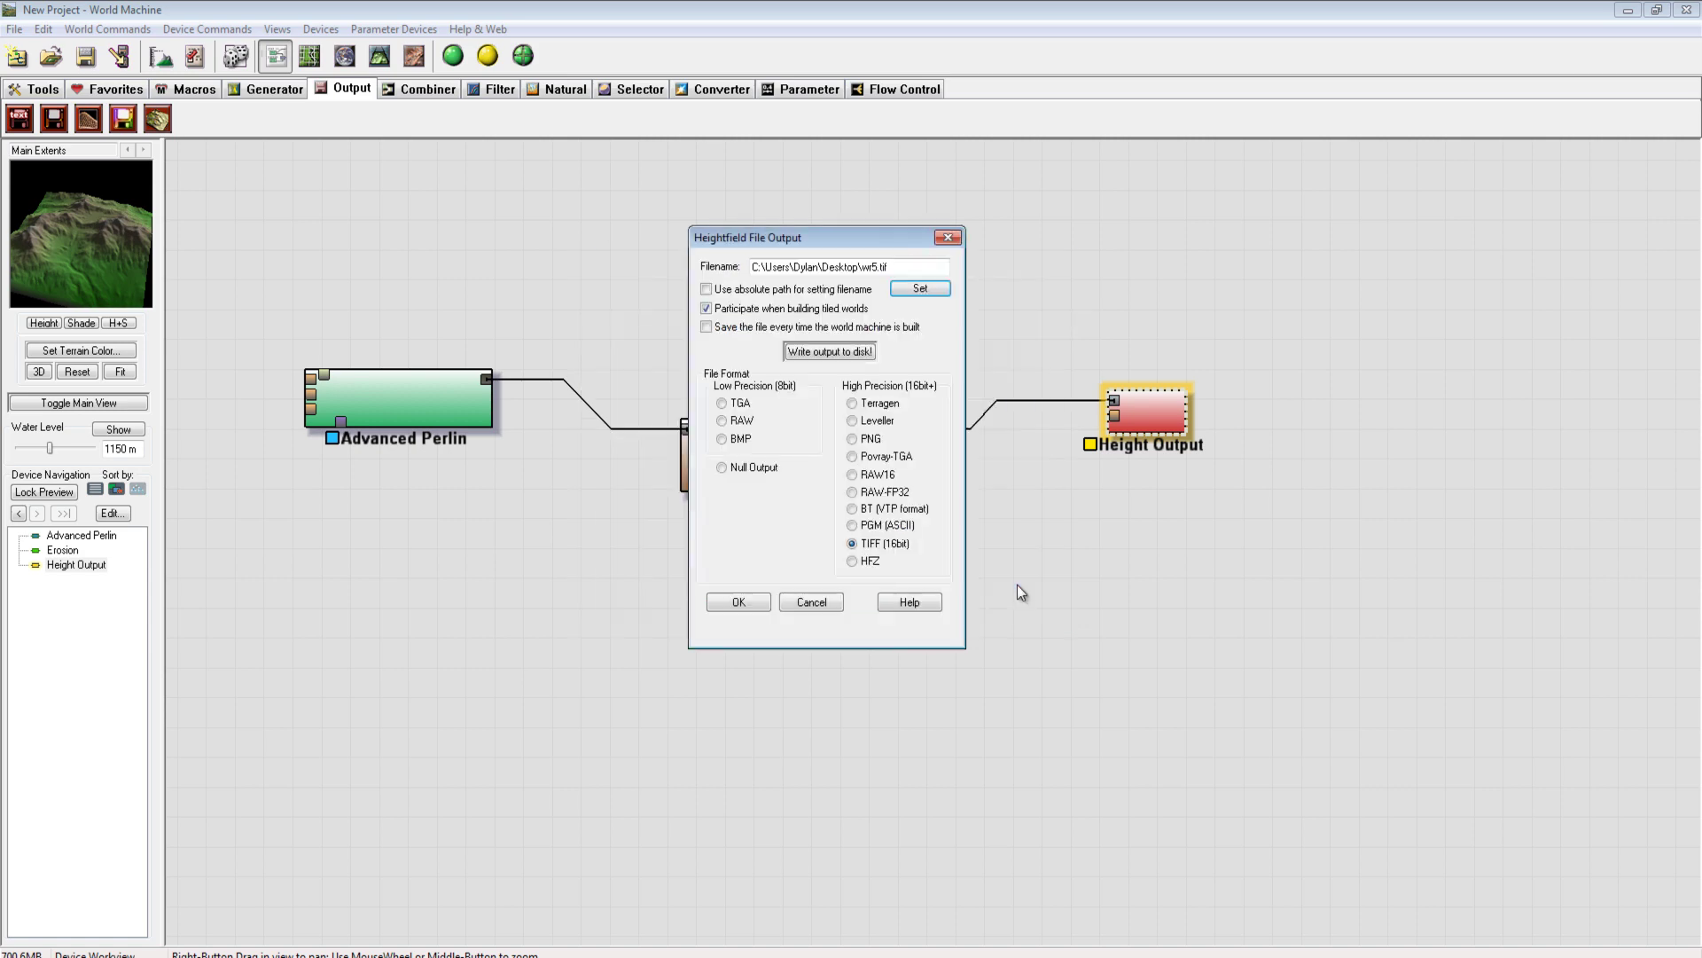
left_click(736, 603)
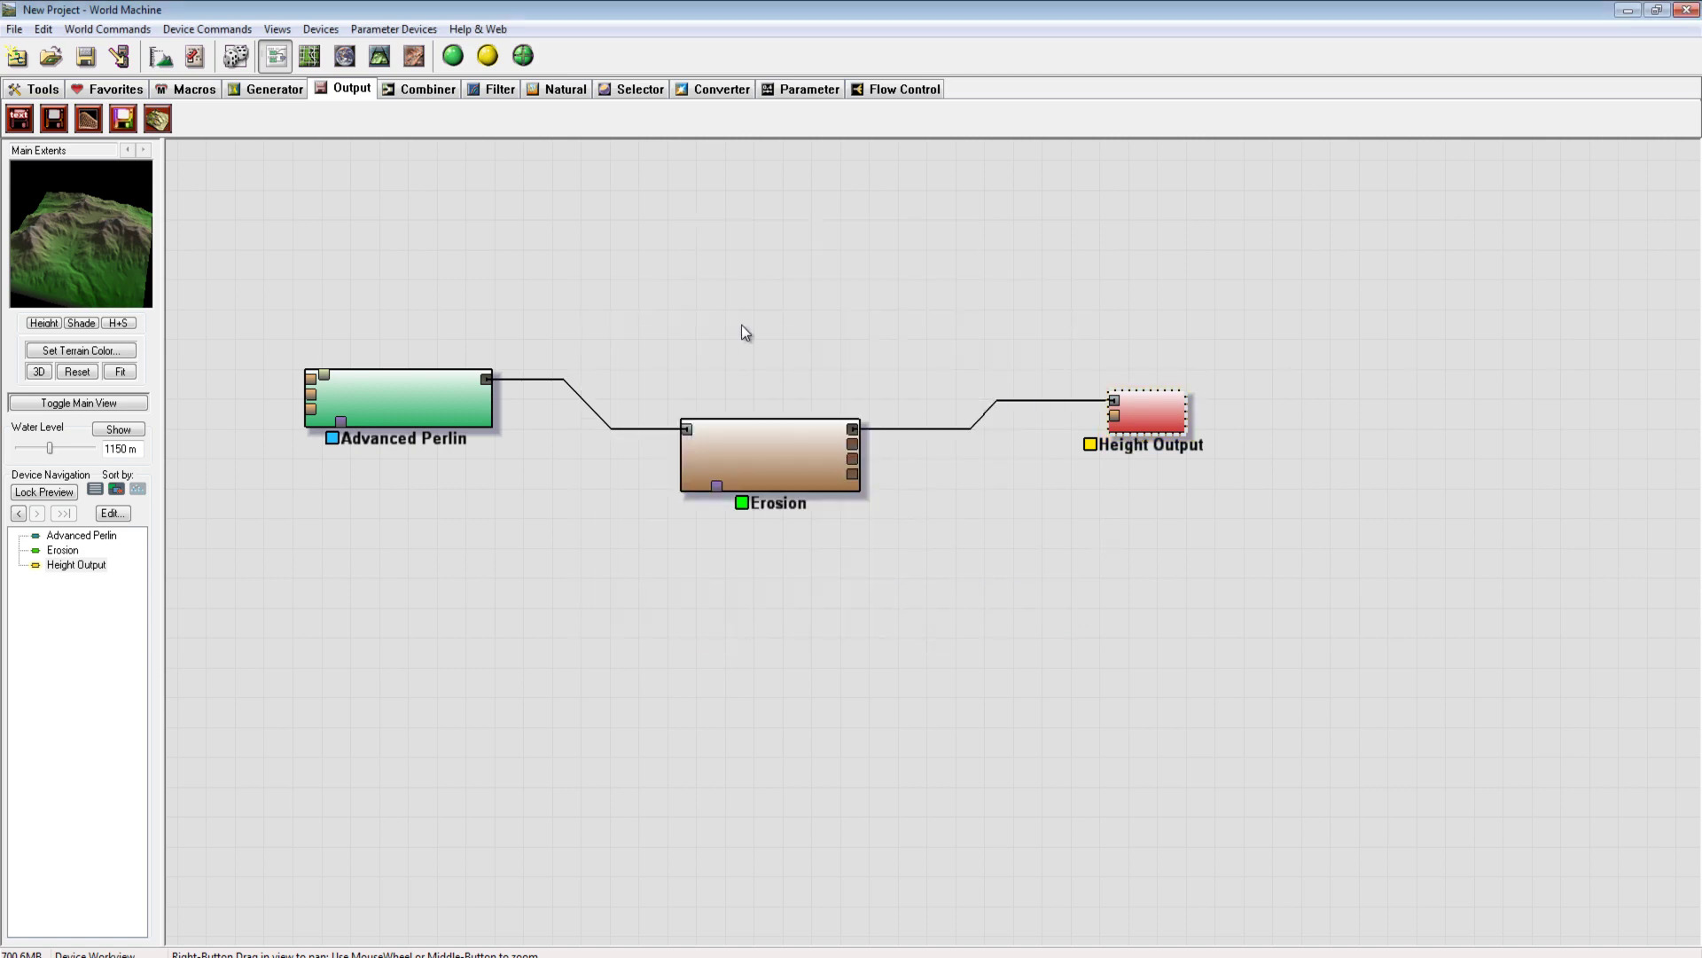
Raise the project's normal build resolution to 4096 x 4096 and build the world
left_click(157, 60)
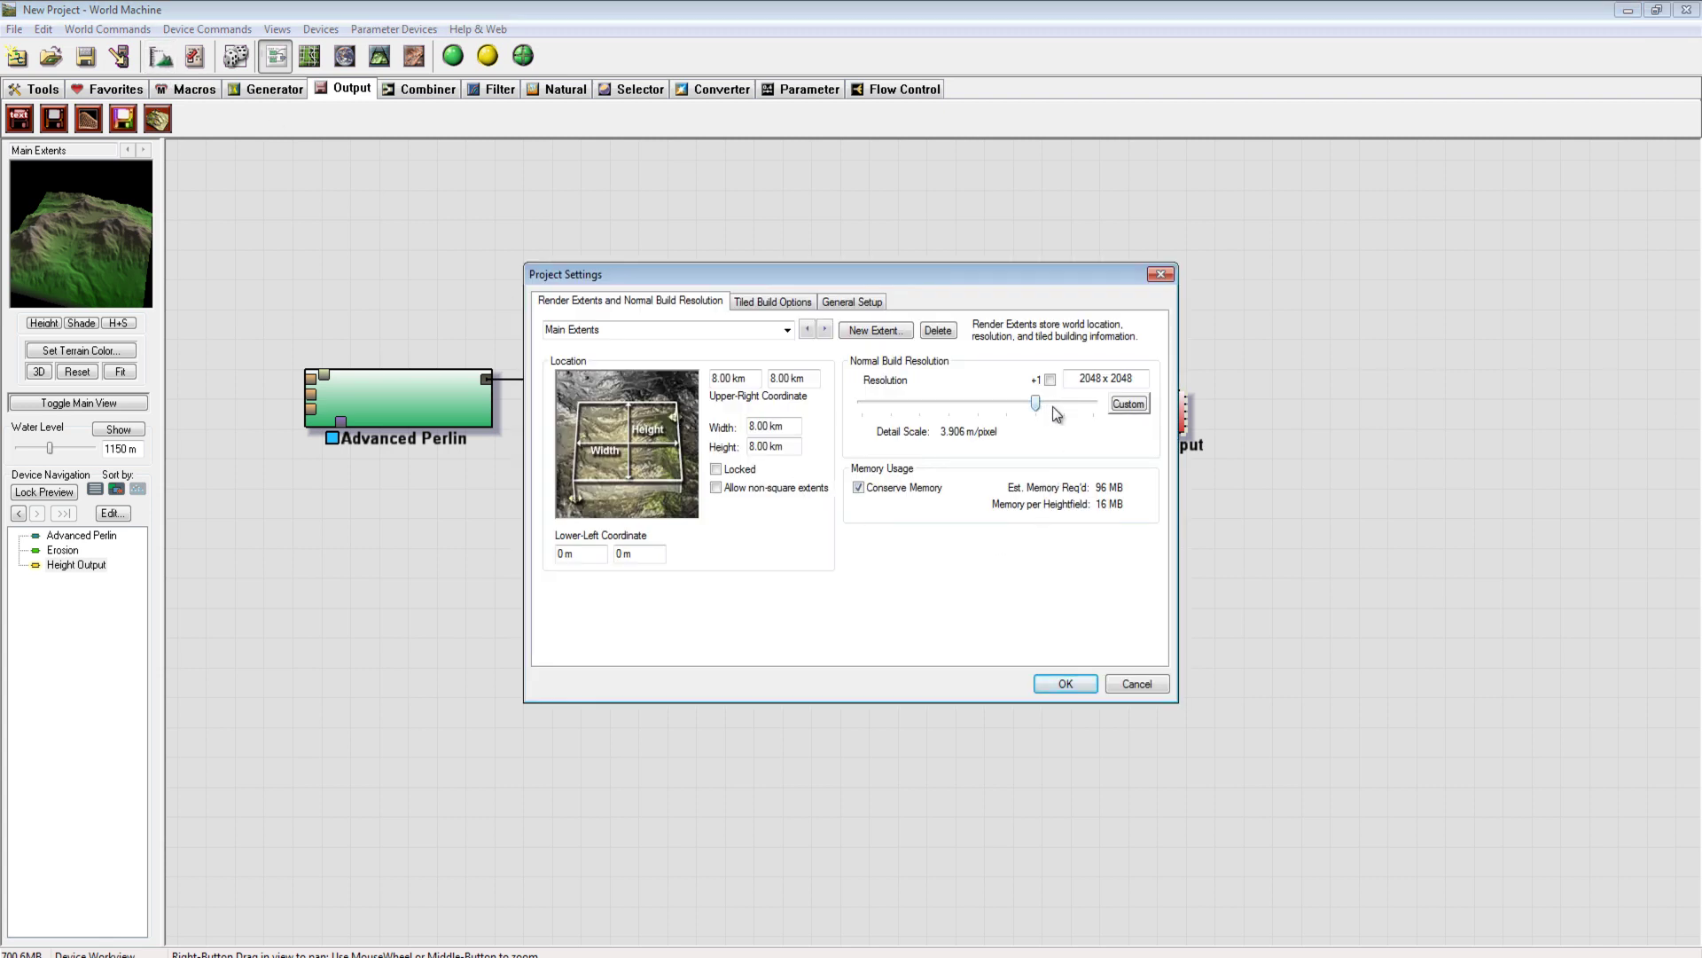
left_click(1052, 406)
left_click(1065, 685)
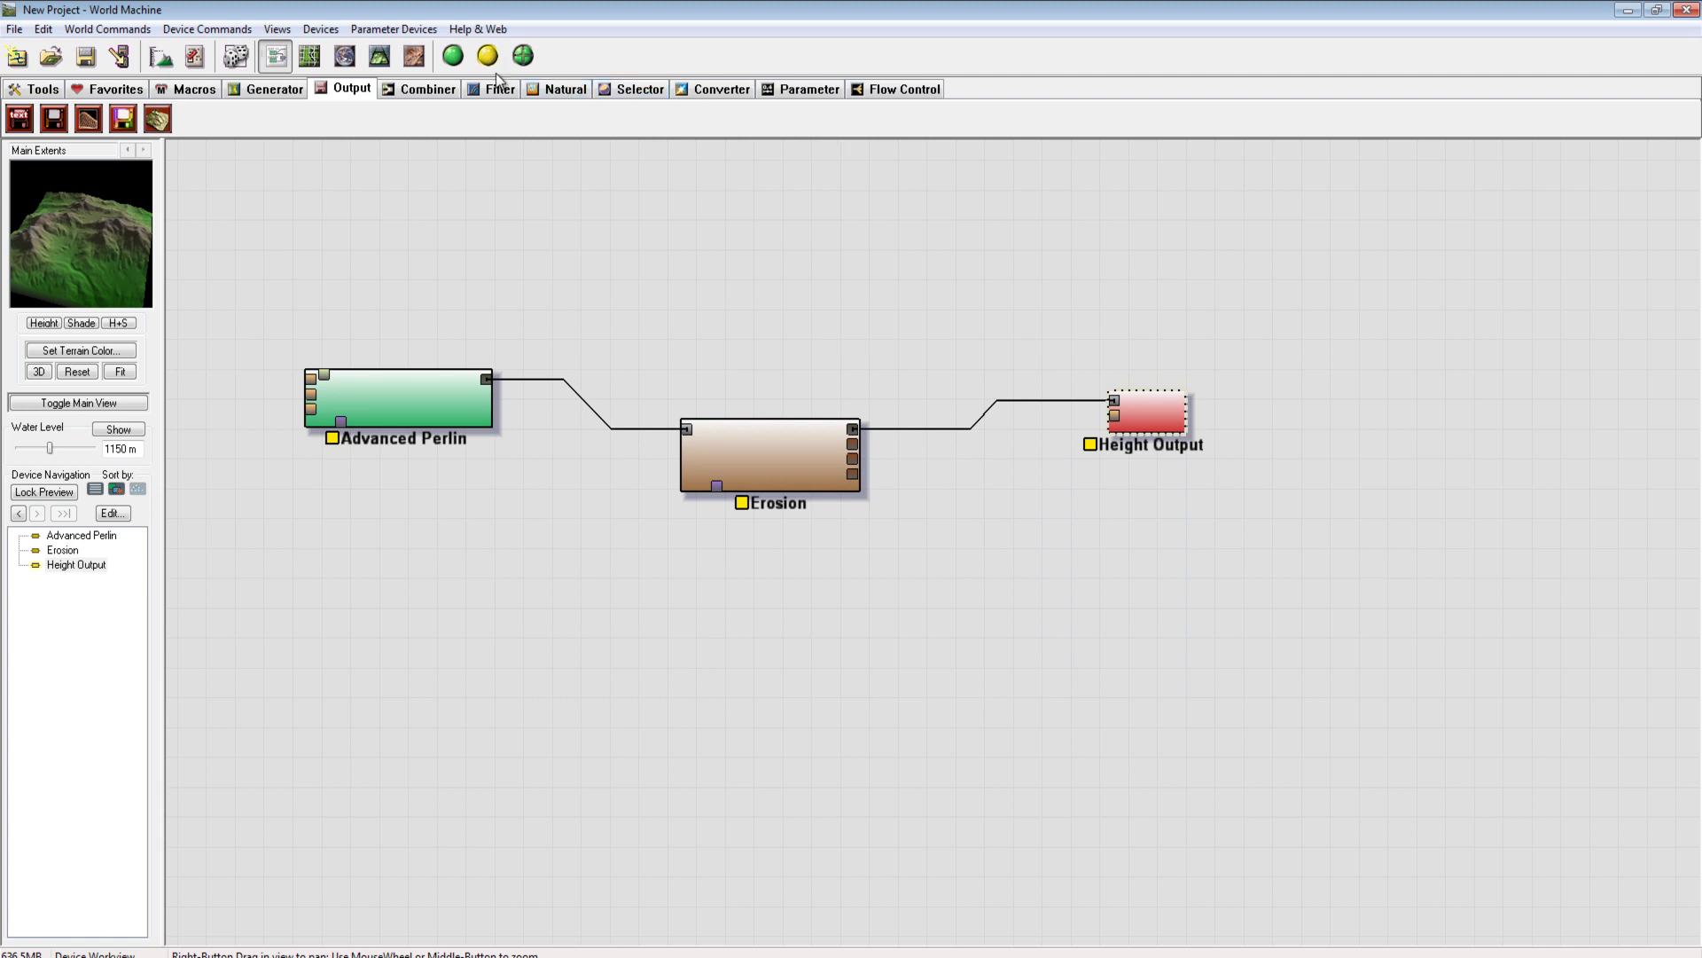
mouse_move(1181, 429)
left_mouse_down()
mouse_move(1151, 423)
mouse_move(1194, 408)
left_mouse_up()
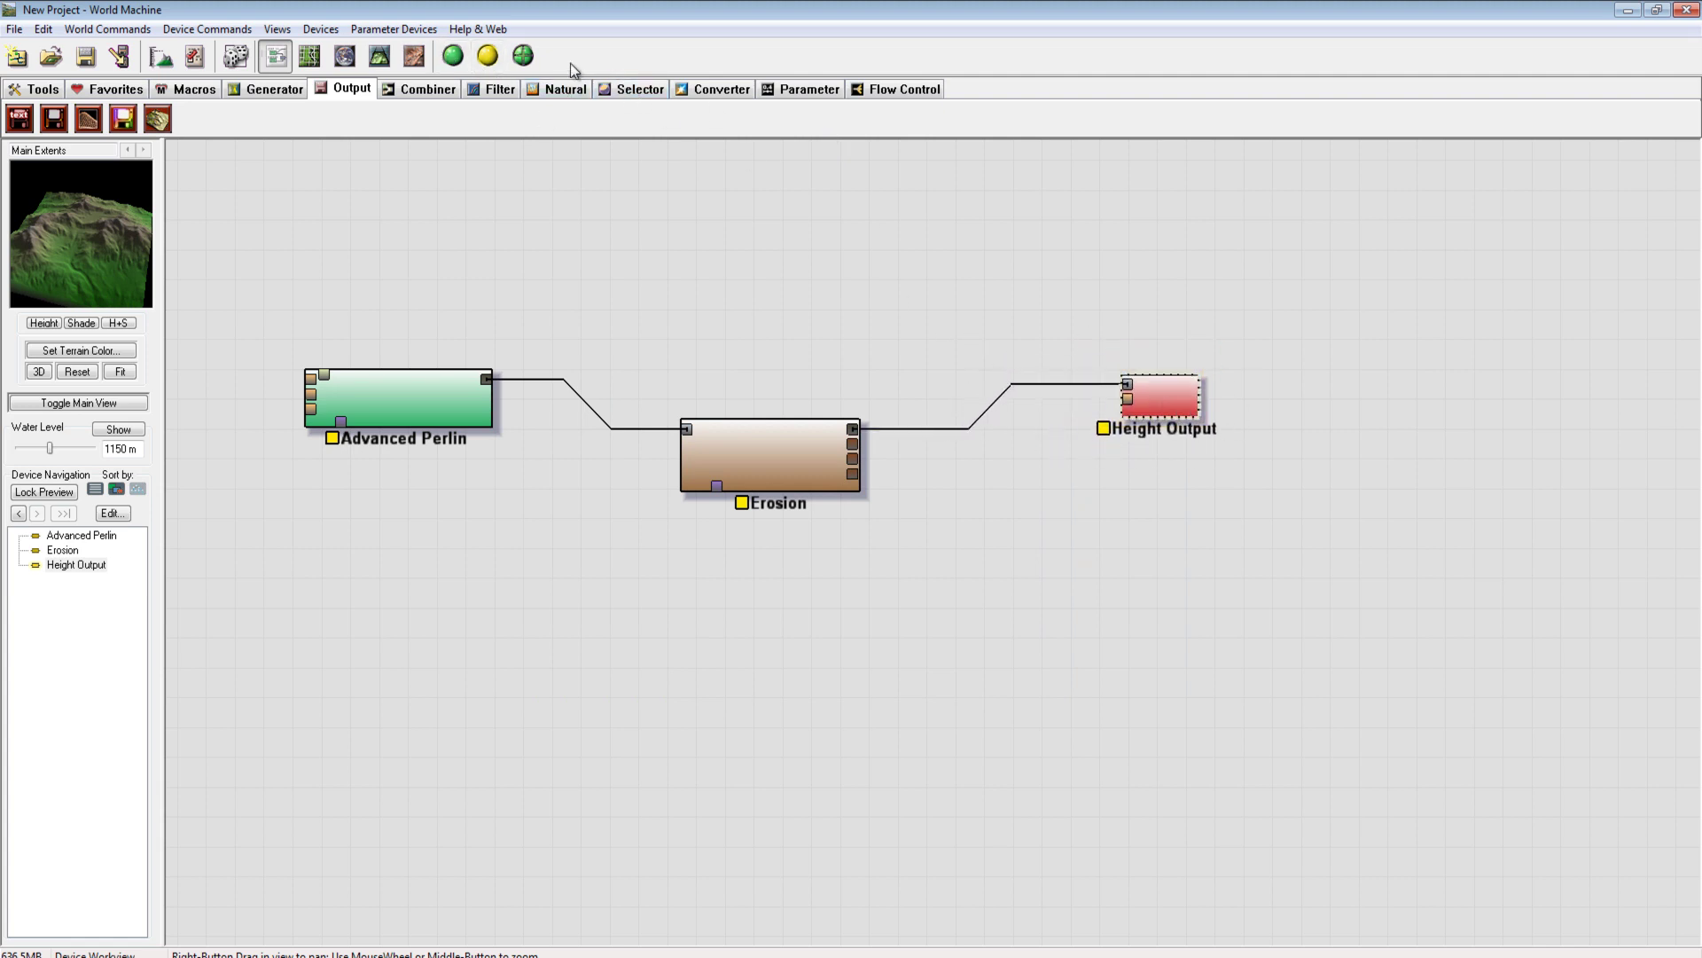
left_click(453, 57)
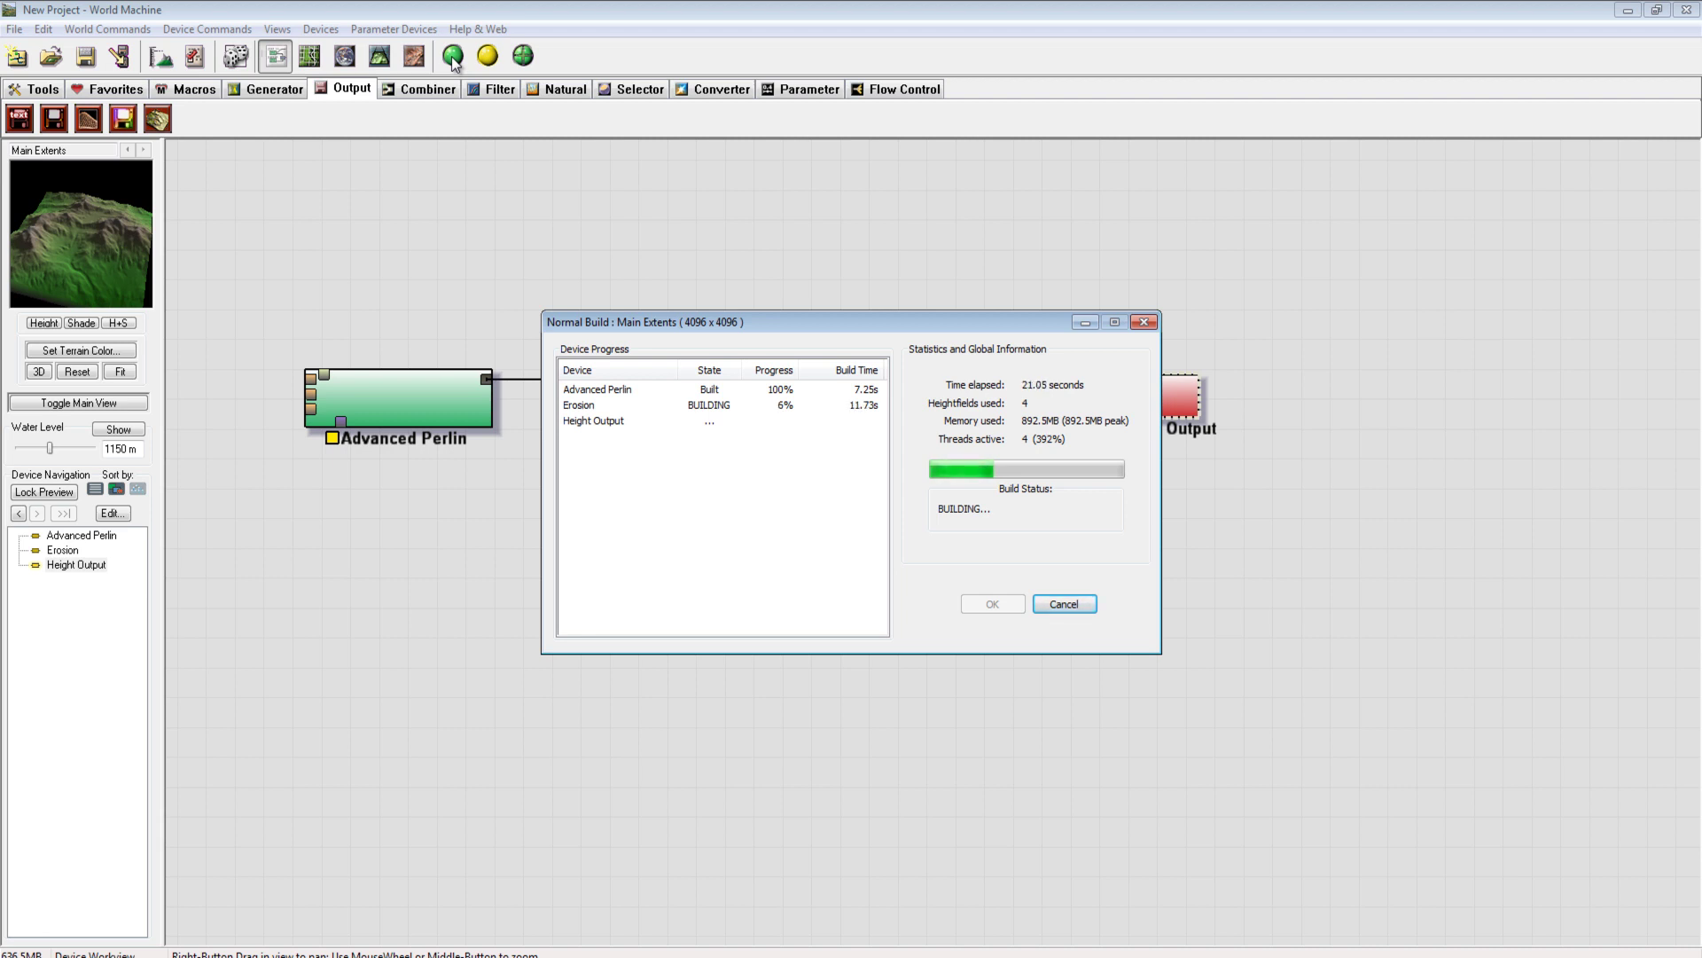
key("Escape")
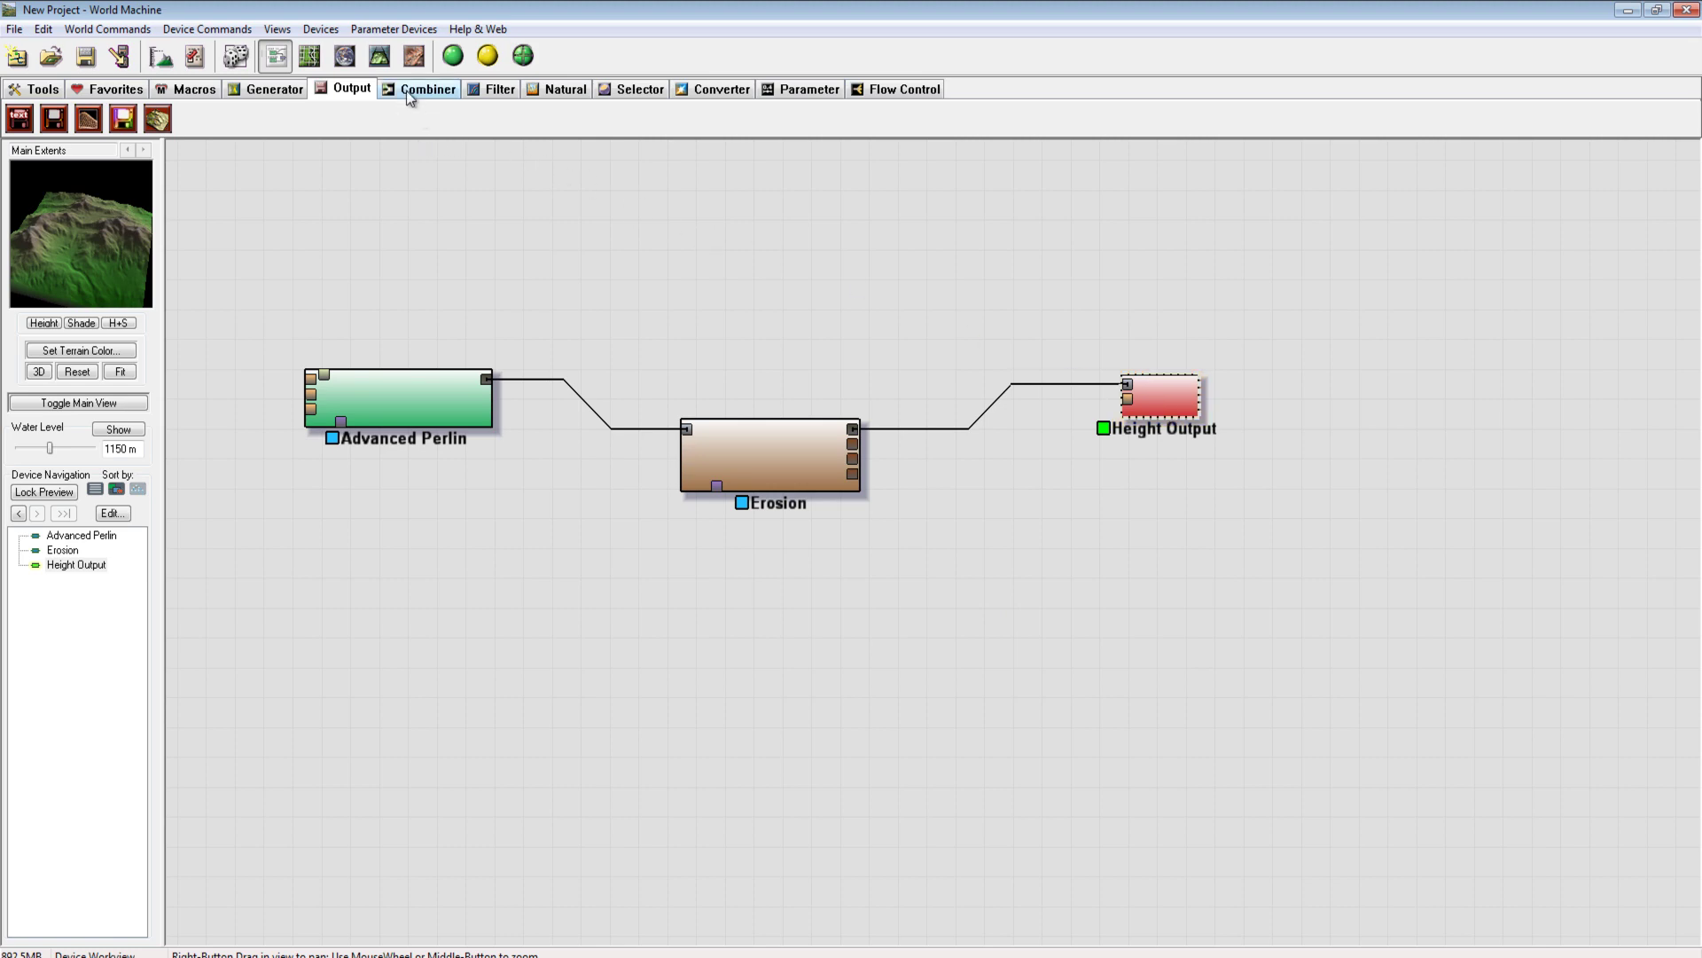
Inspect the rebuilt terrain in the 3D view and compare its standard display with the full-detail render
left_click(379, 57)
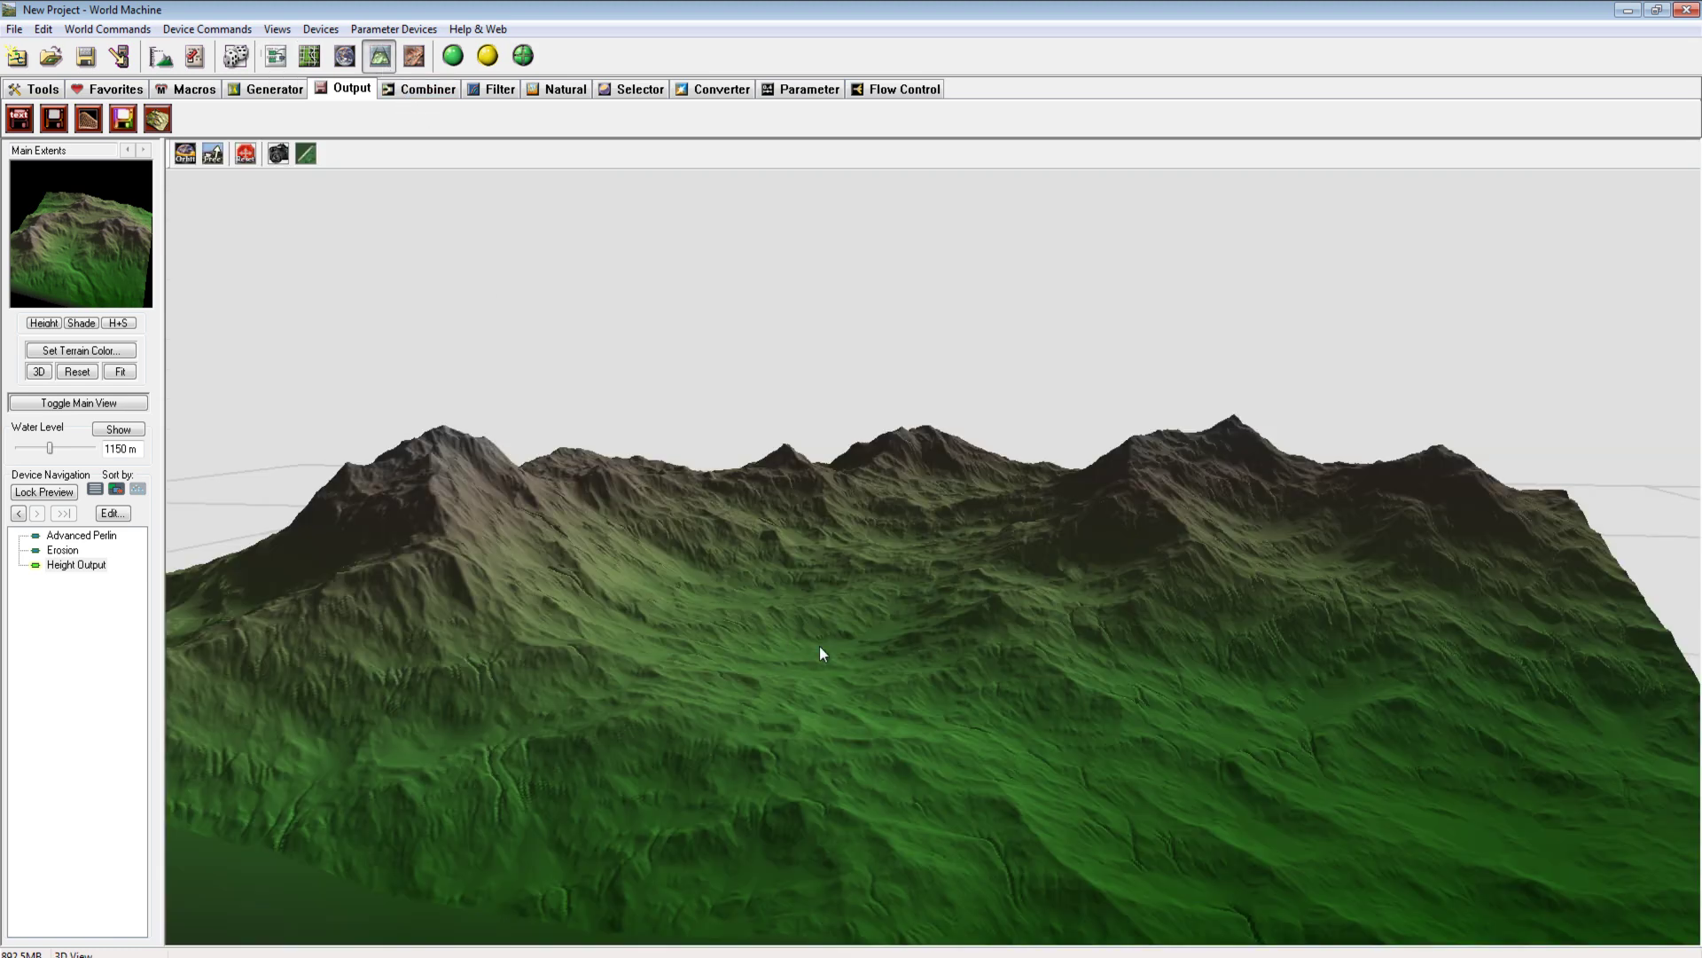
scroll(843, 668, "down", 5)
scroll(849, 647, "up", 5)
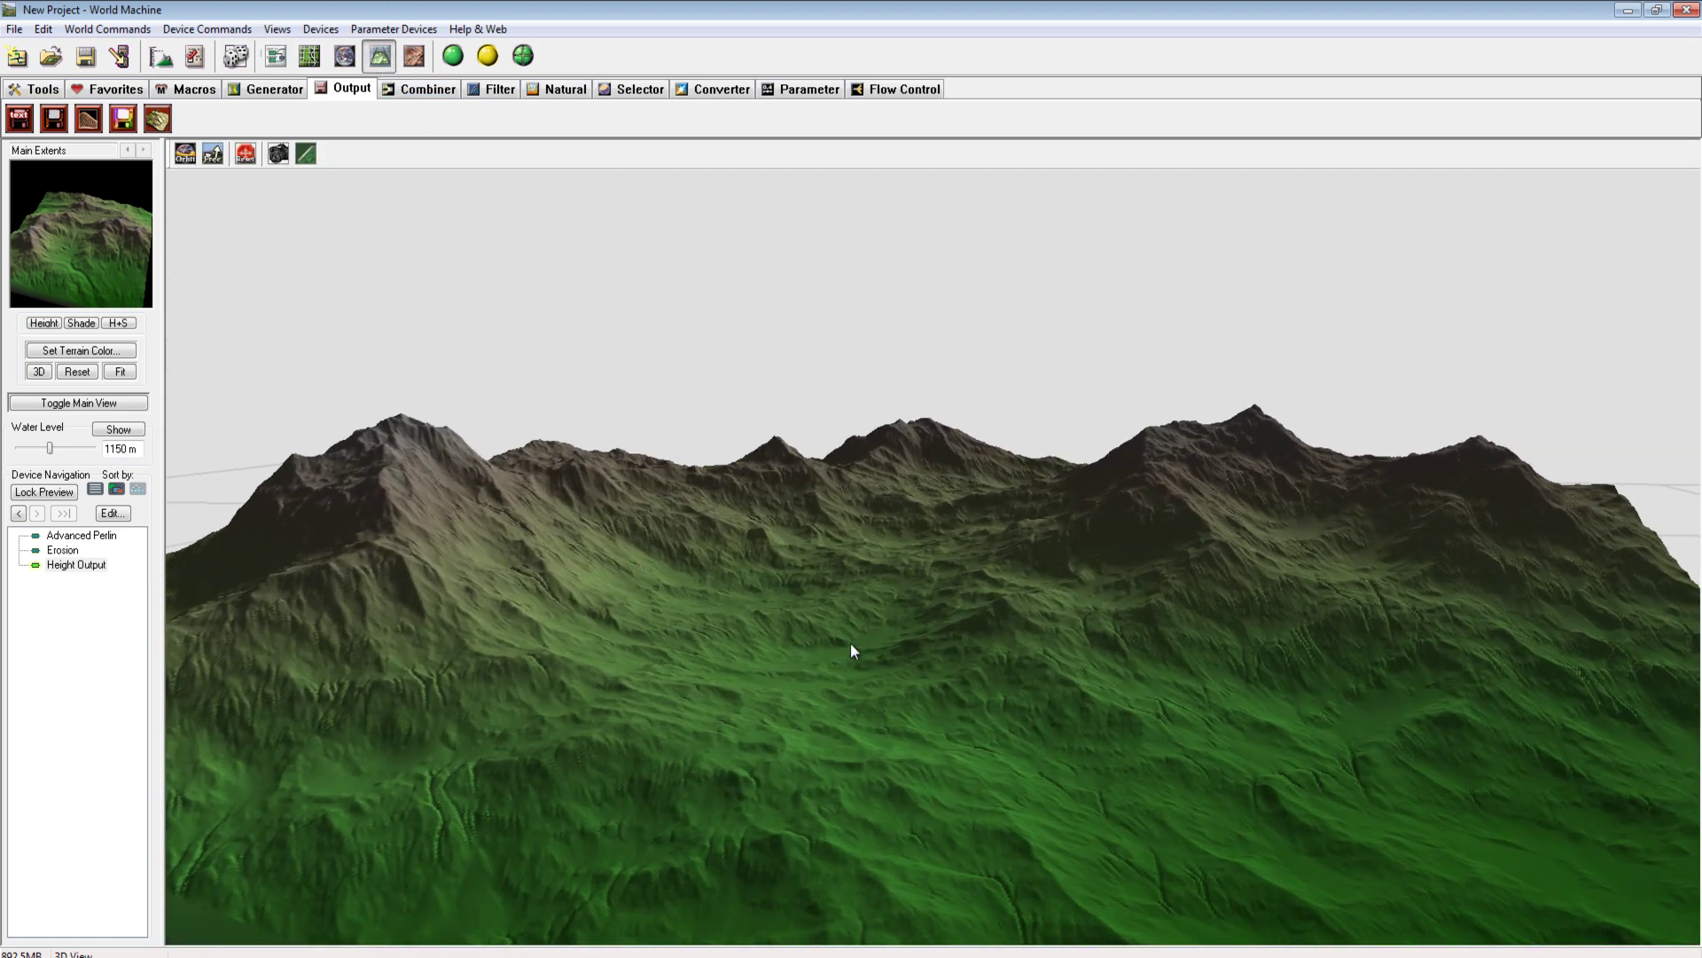
left_click_drag(853, 651, 981, 584)
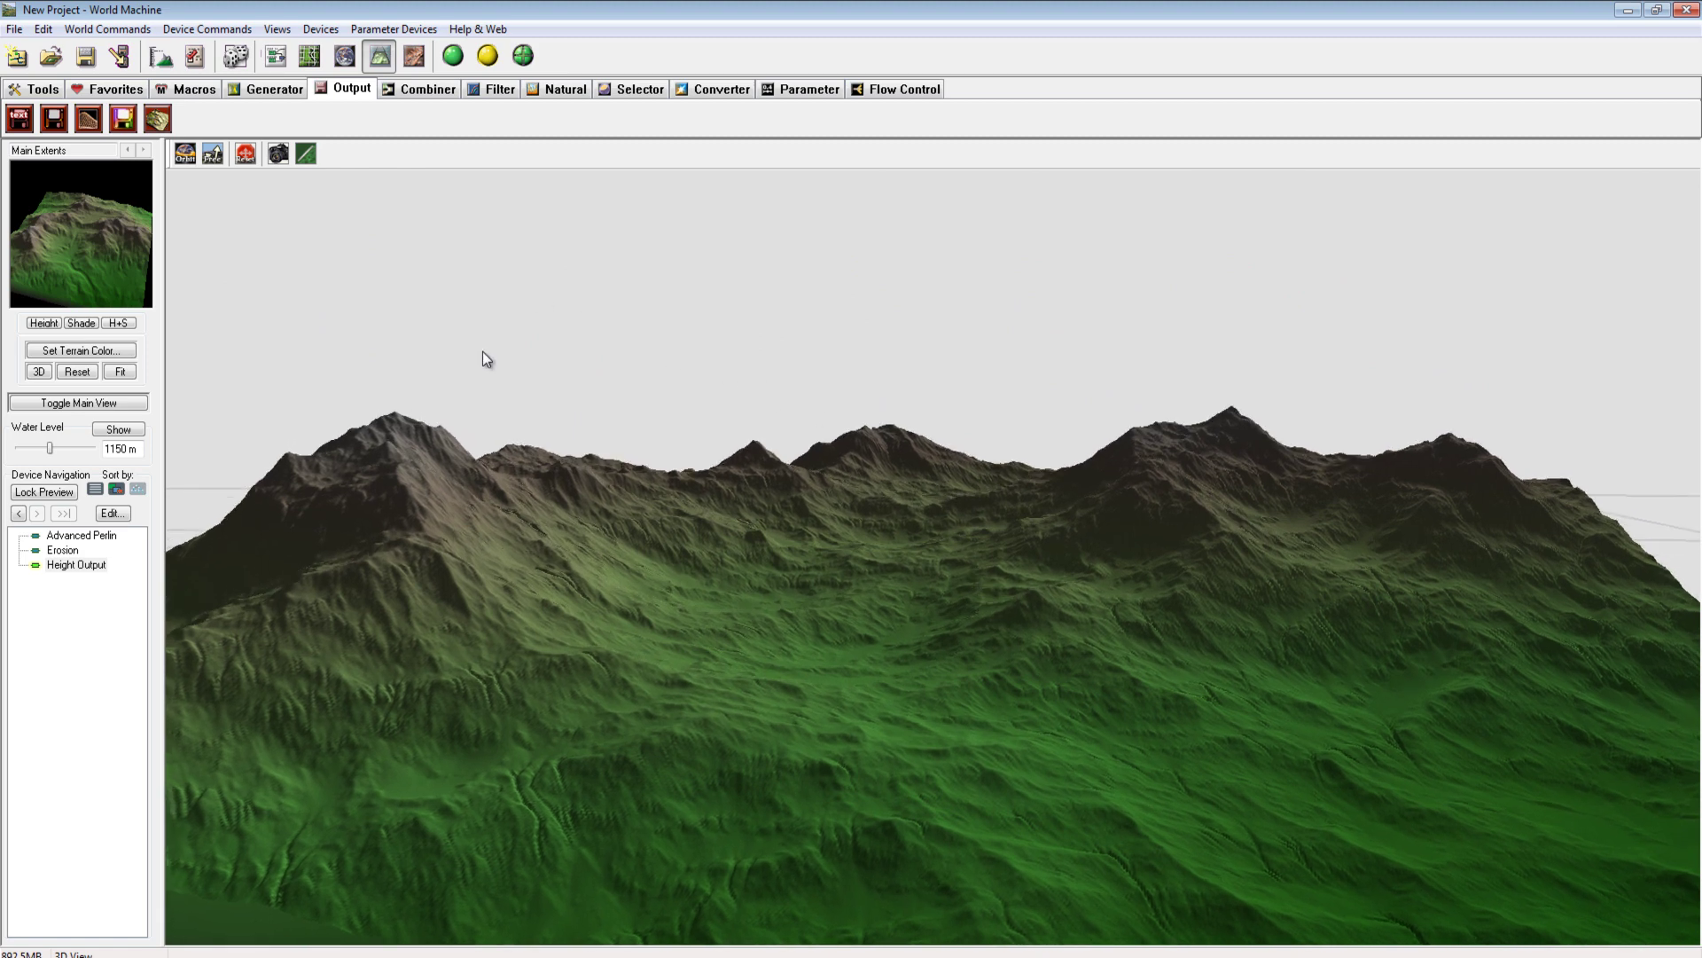
left_click(280, 154)
left_click(278, 154)
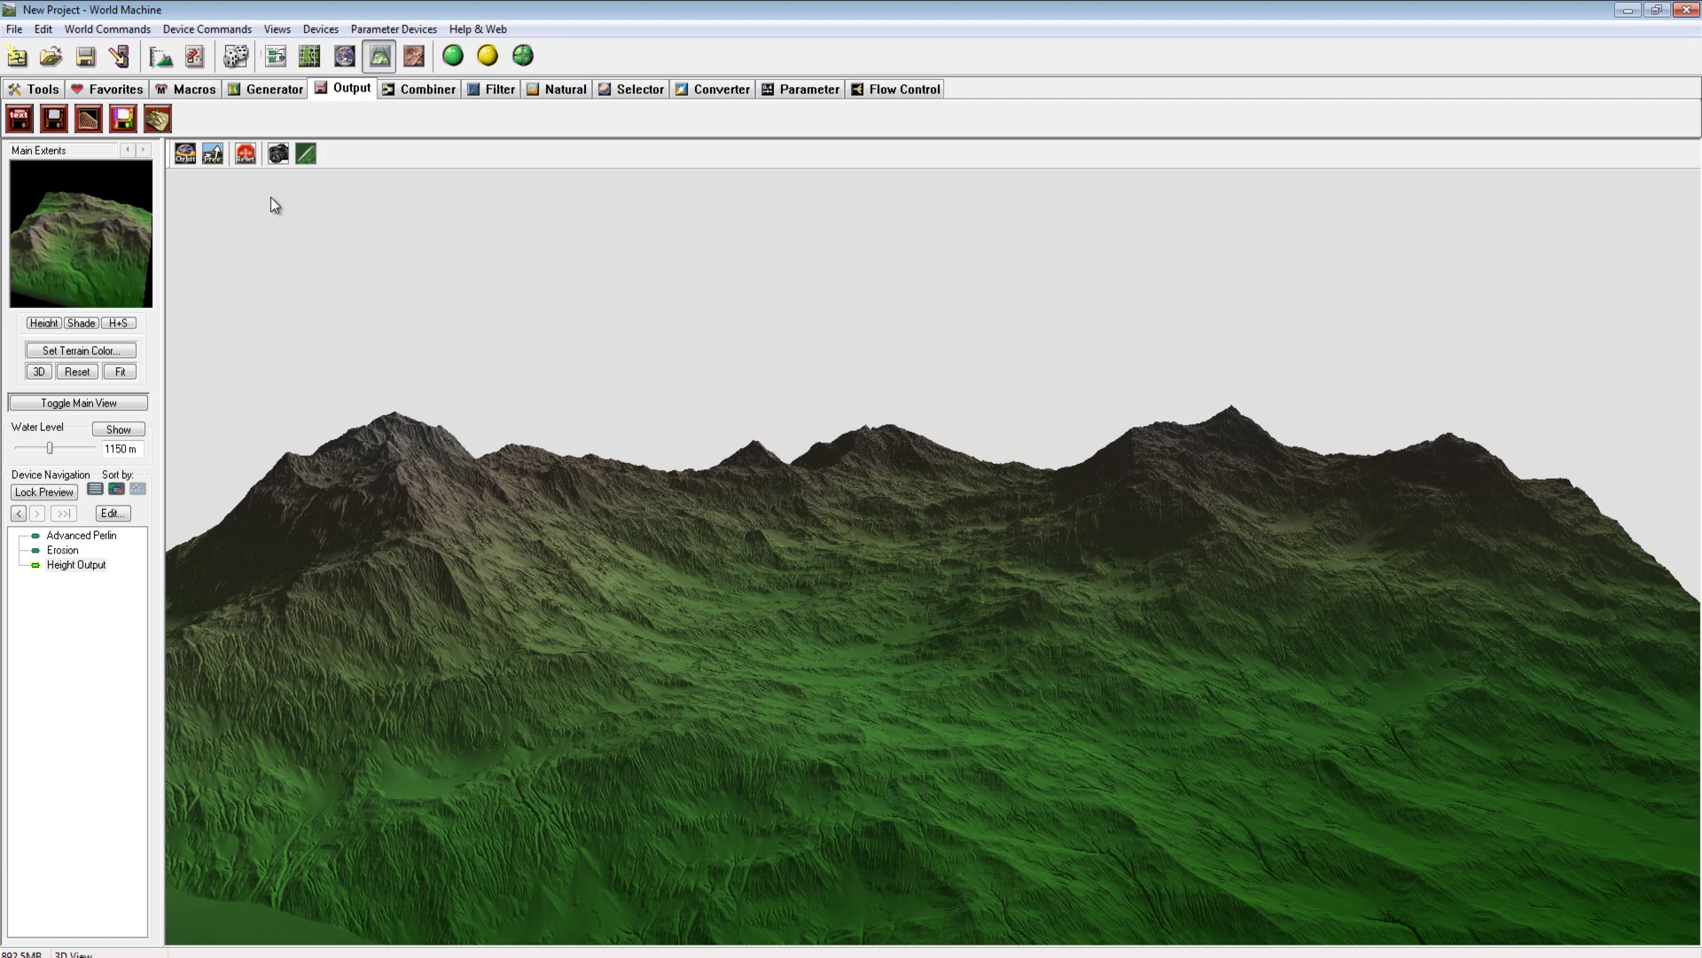
left_click(279, 160)
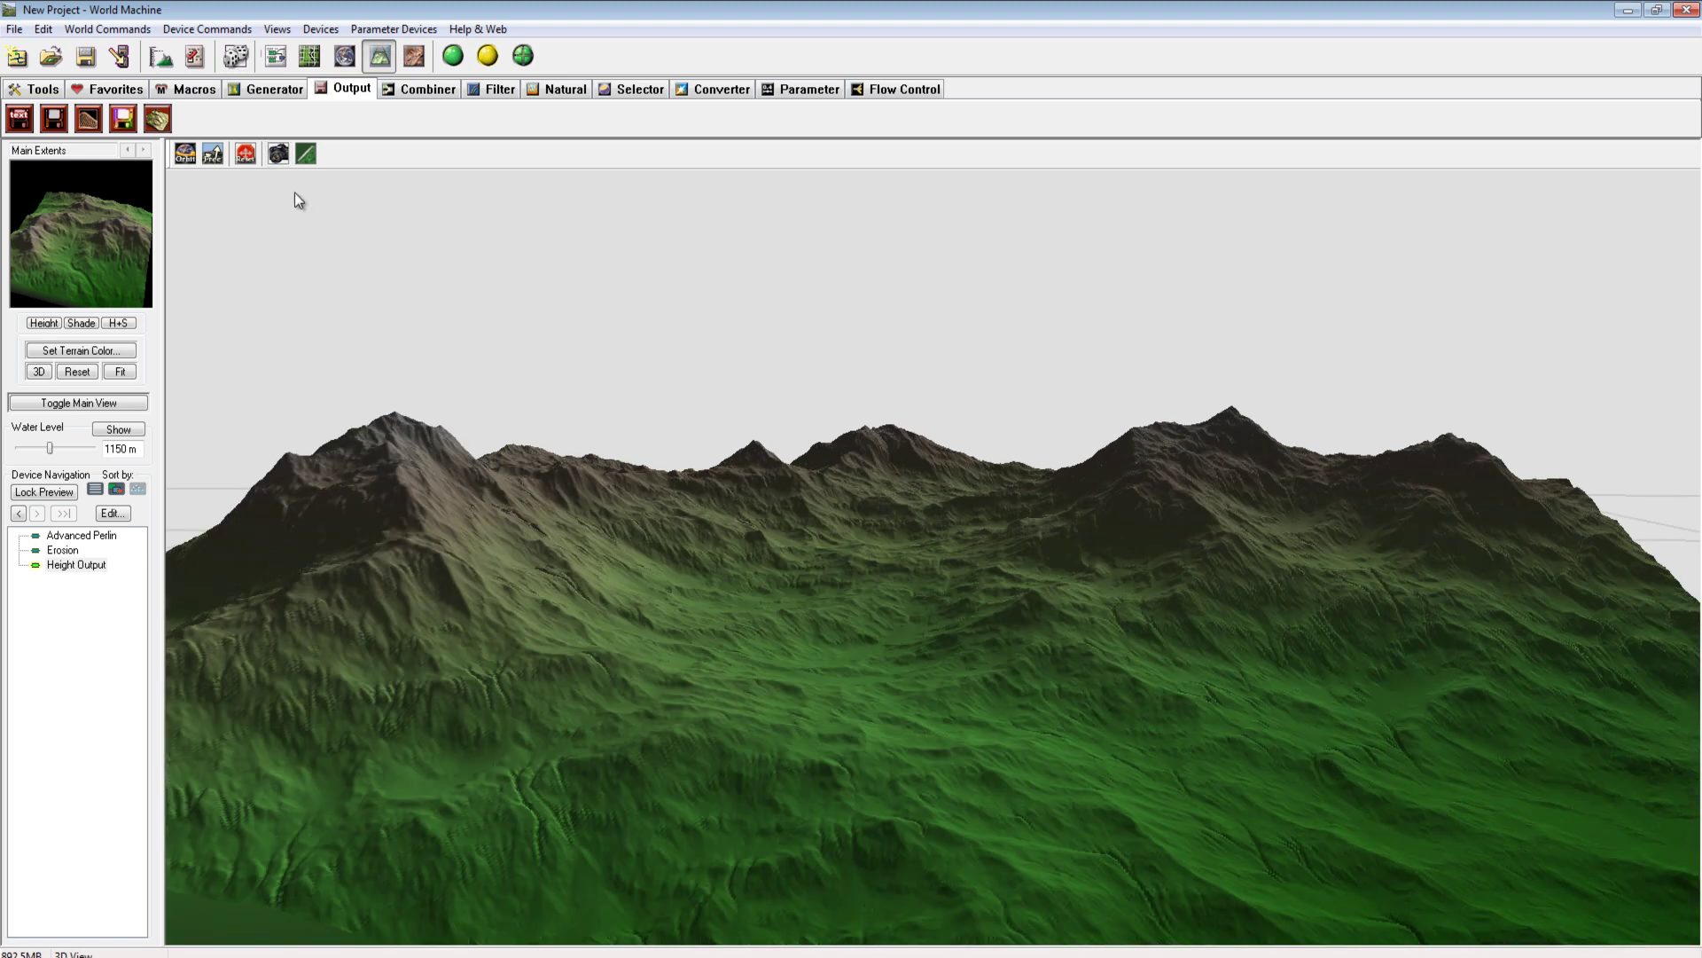
left_click(284, 157)
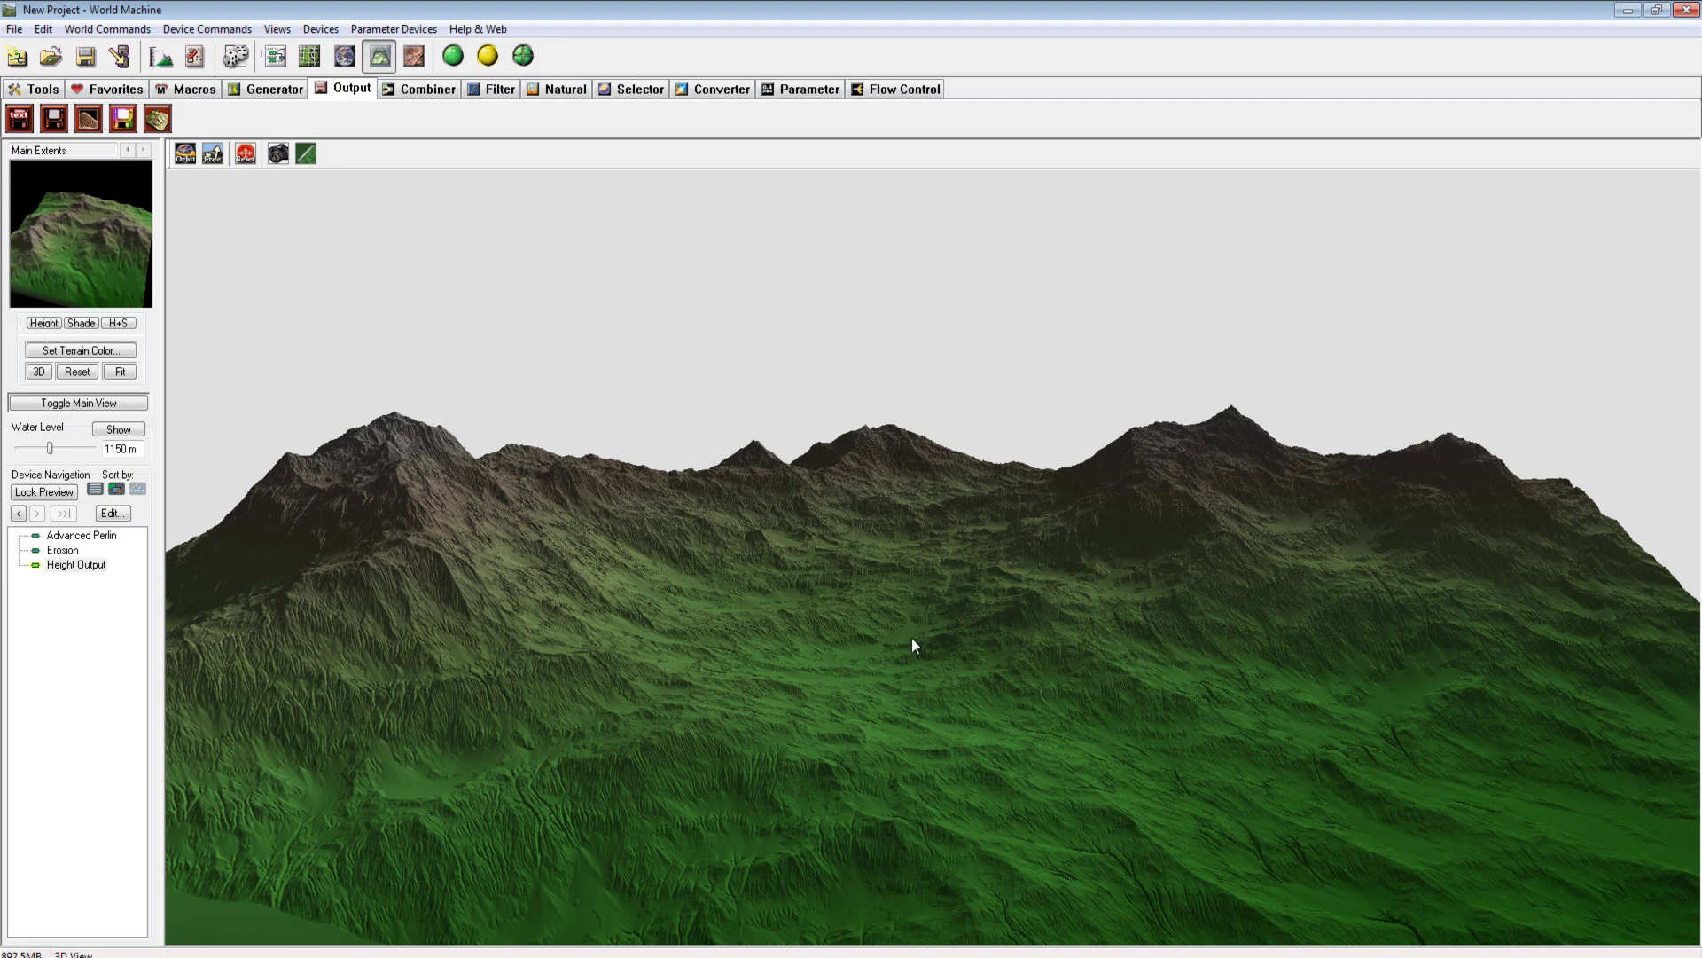
left_click_drag(892, 631, 517, 646)
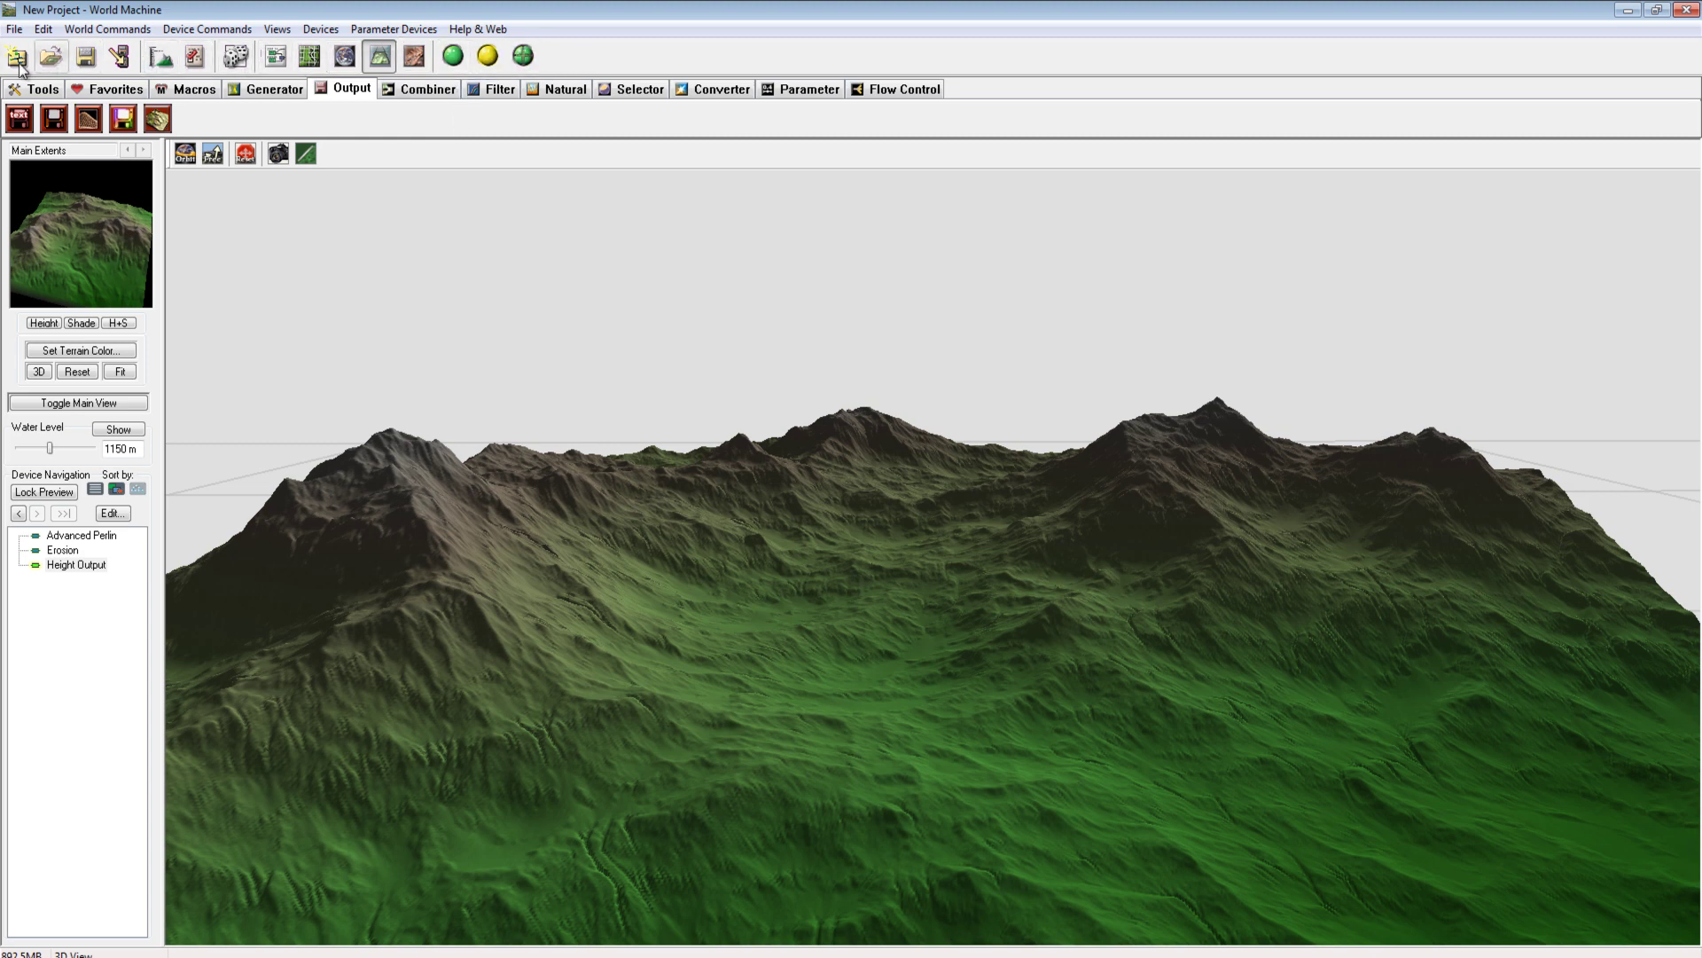
Write the Height Output device's heightfield to disk as wr5.tif from the device view
left_click(276, 58)
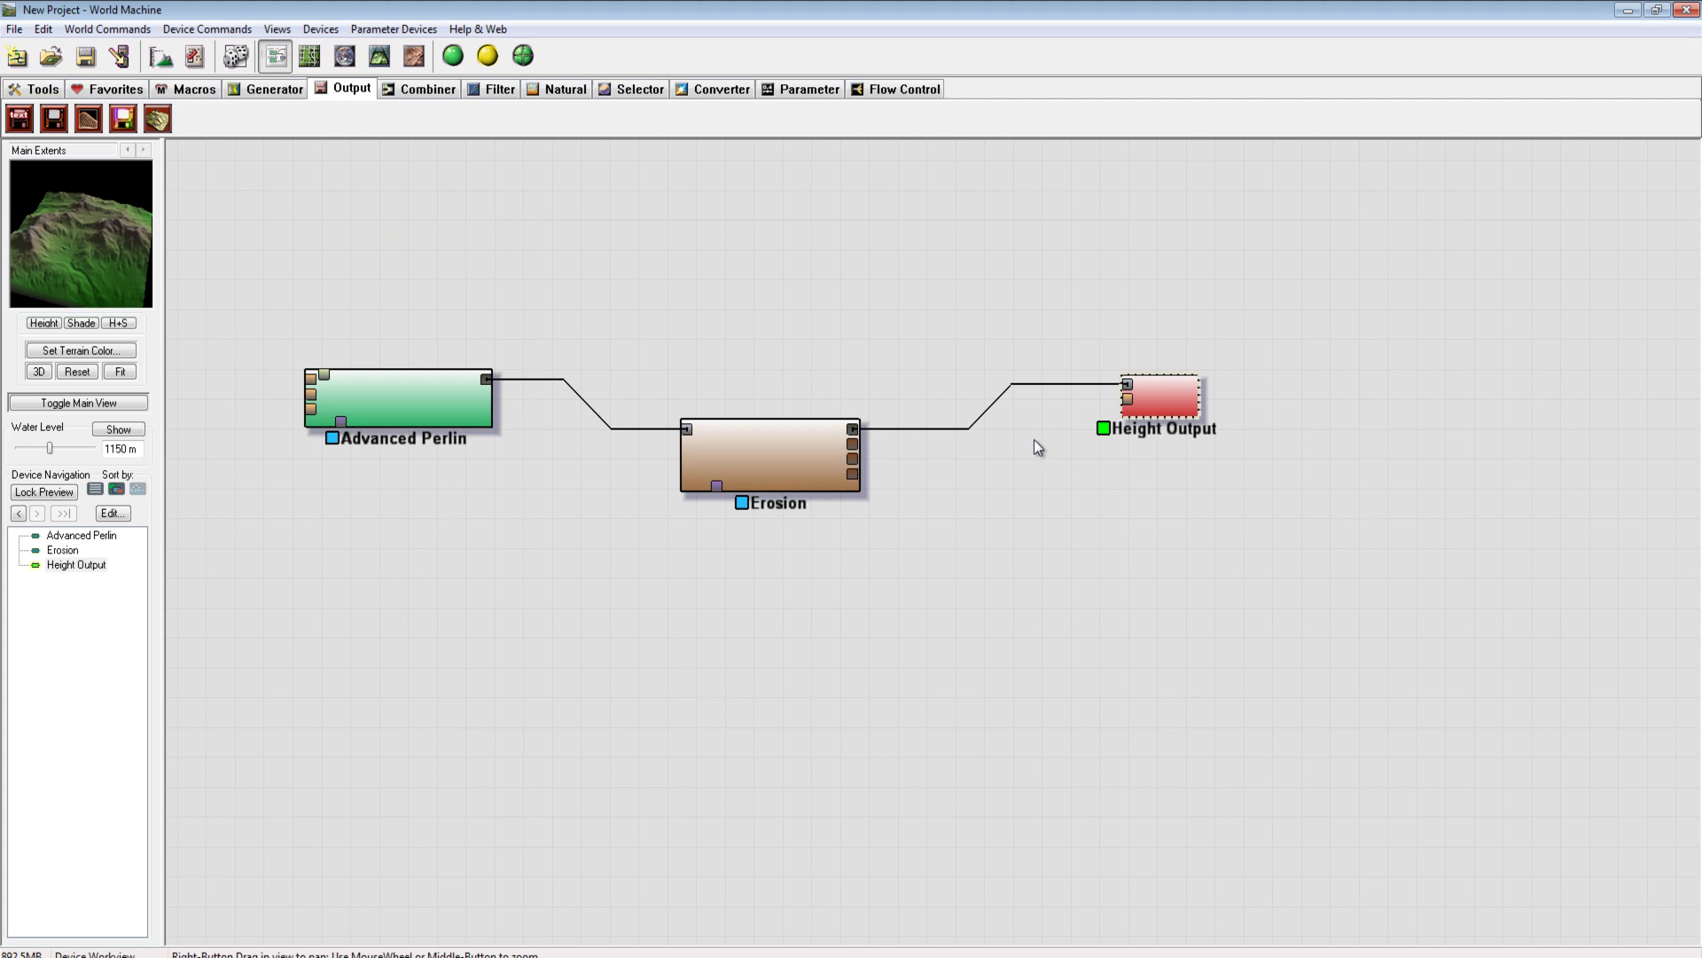
double_click(1156, 397)
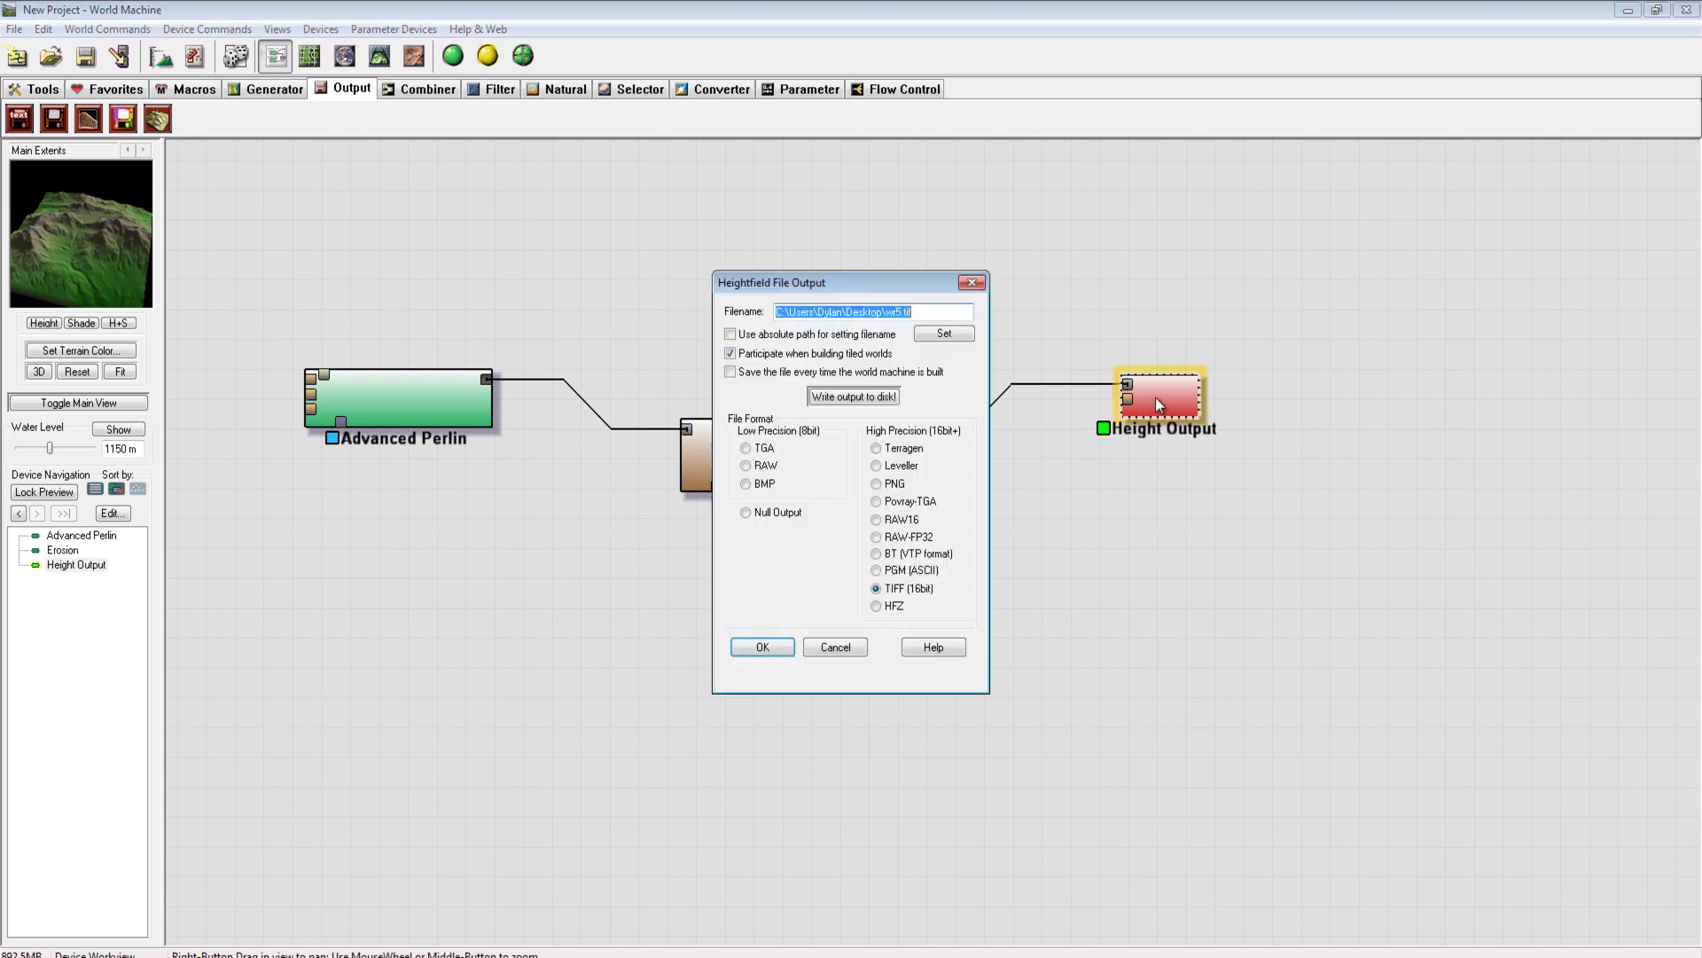
left_click(889, 397)
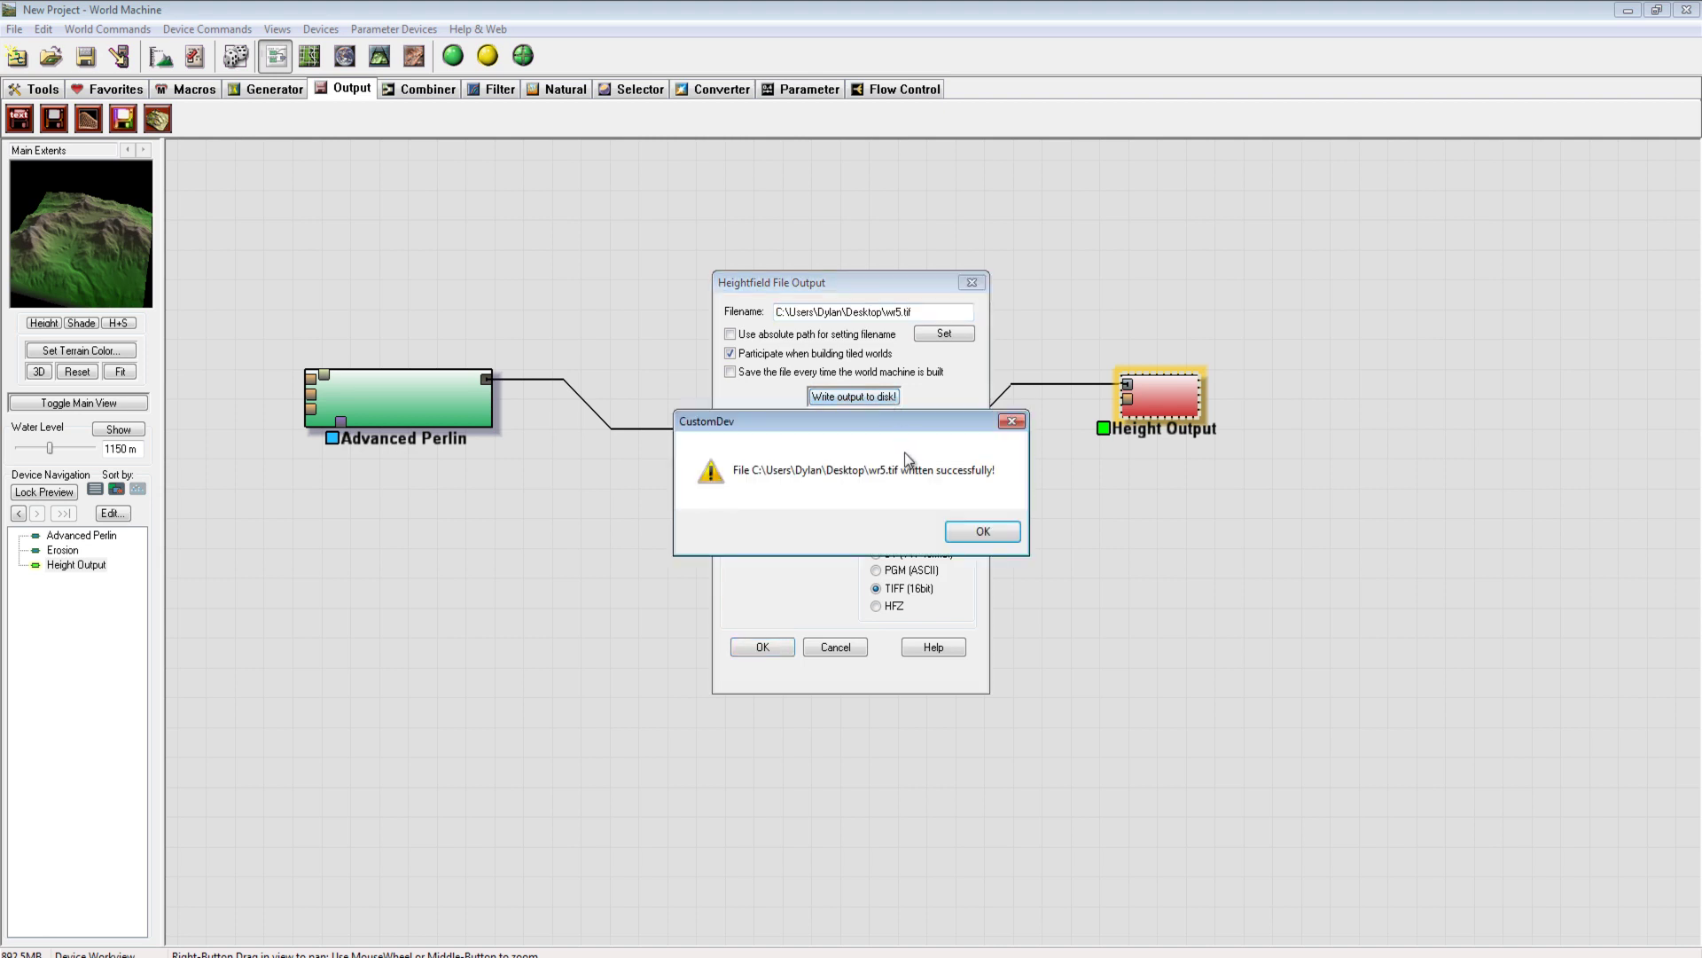
left_click(984, 534)
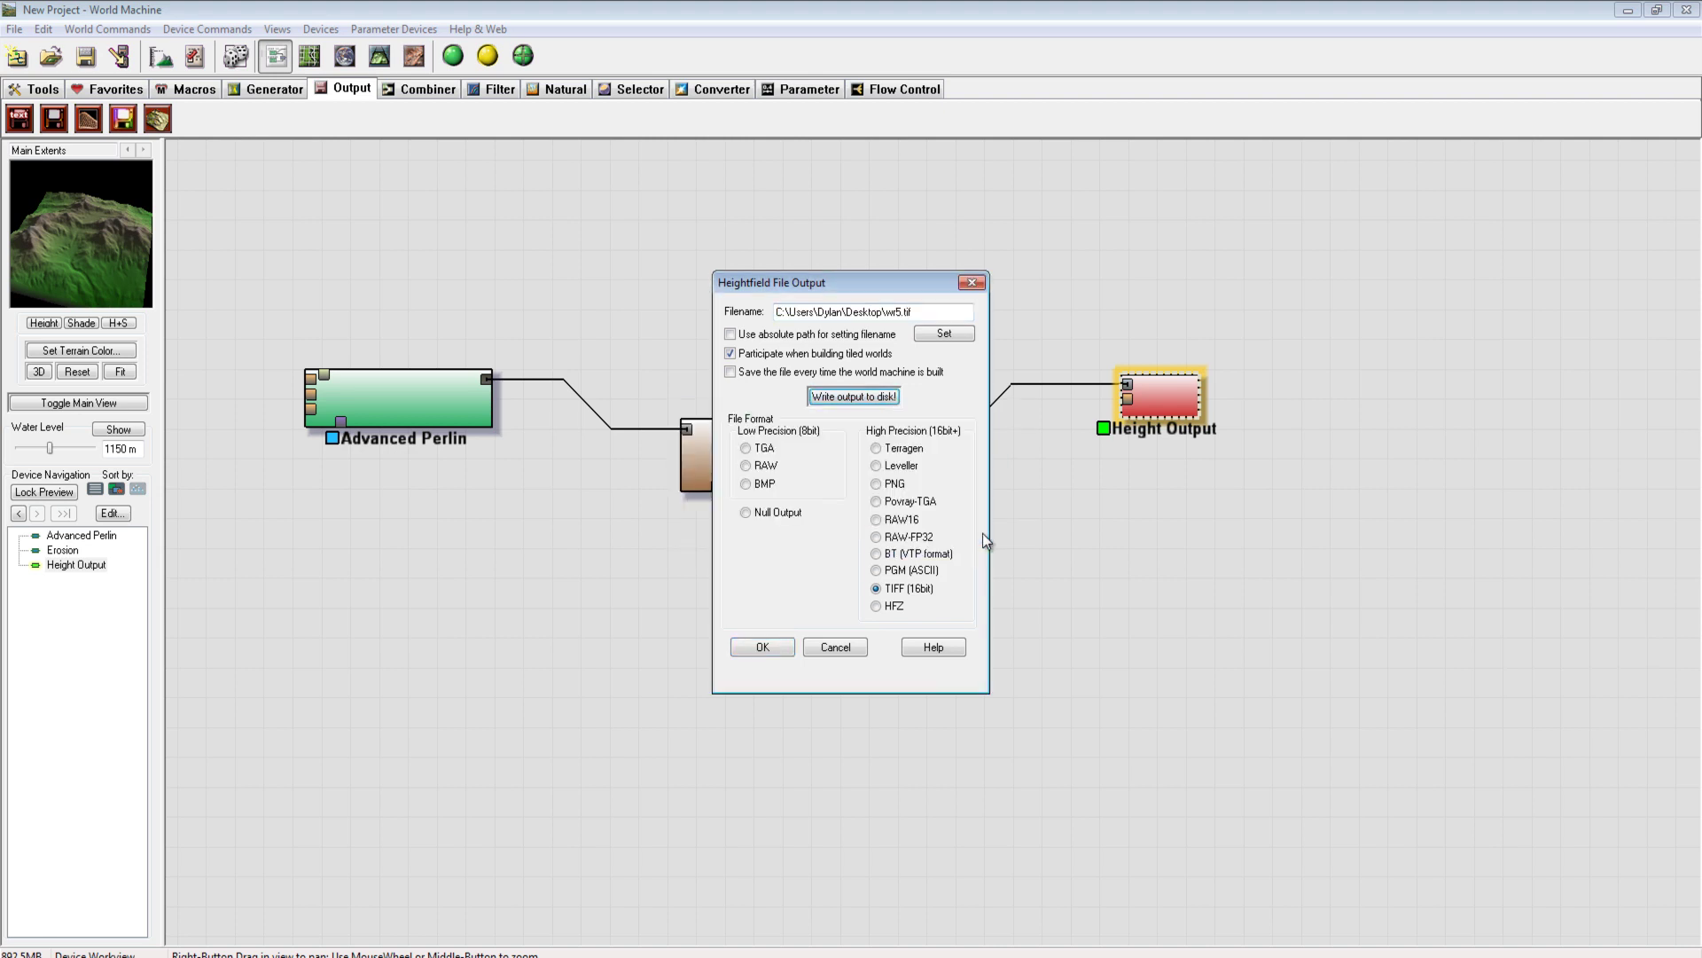
left_click(760, 646)
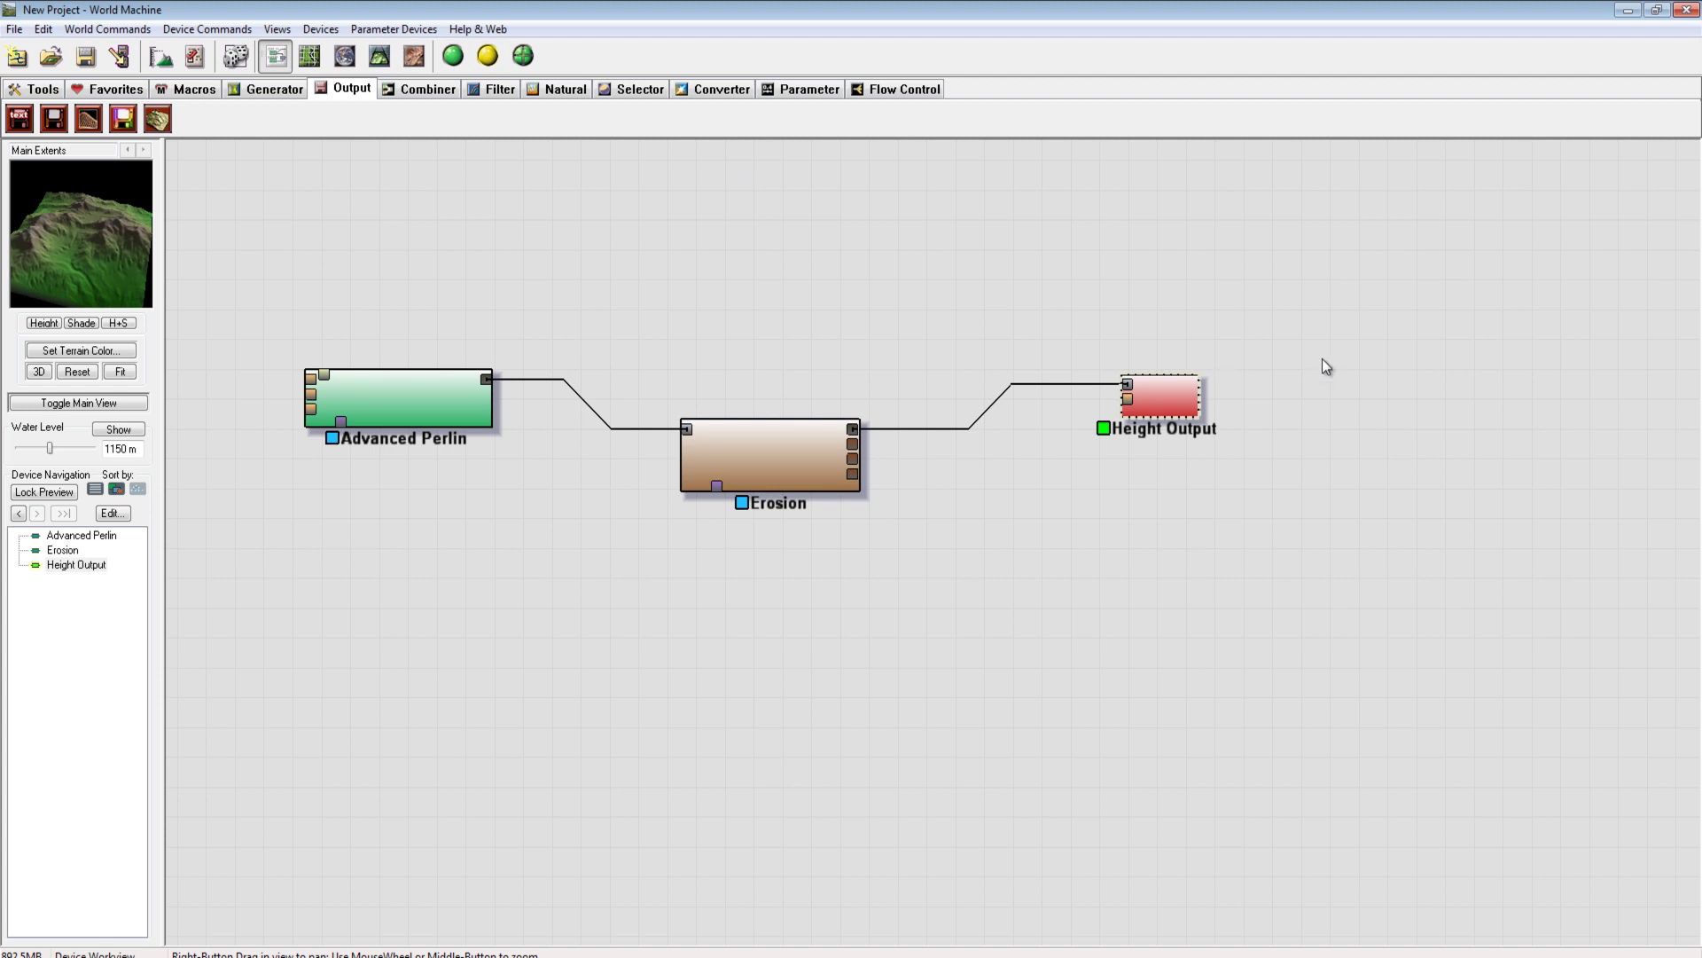
left_click(1182, 404)
double_click(1149, 396)
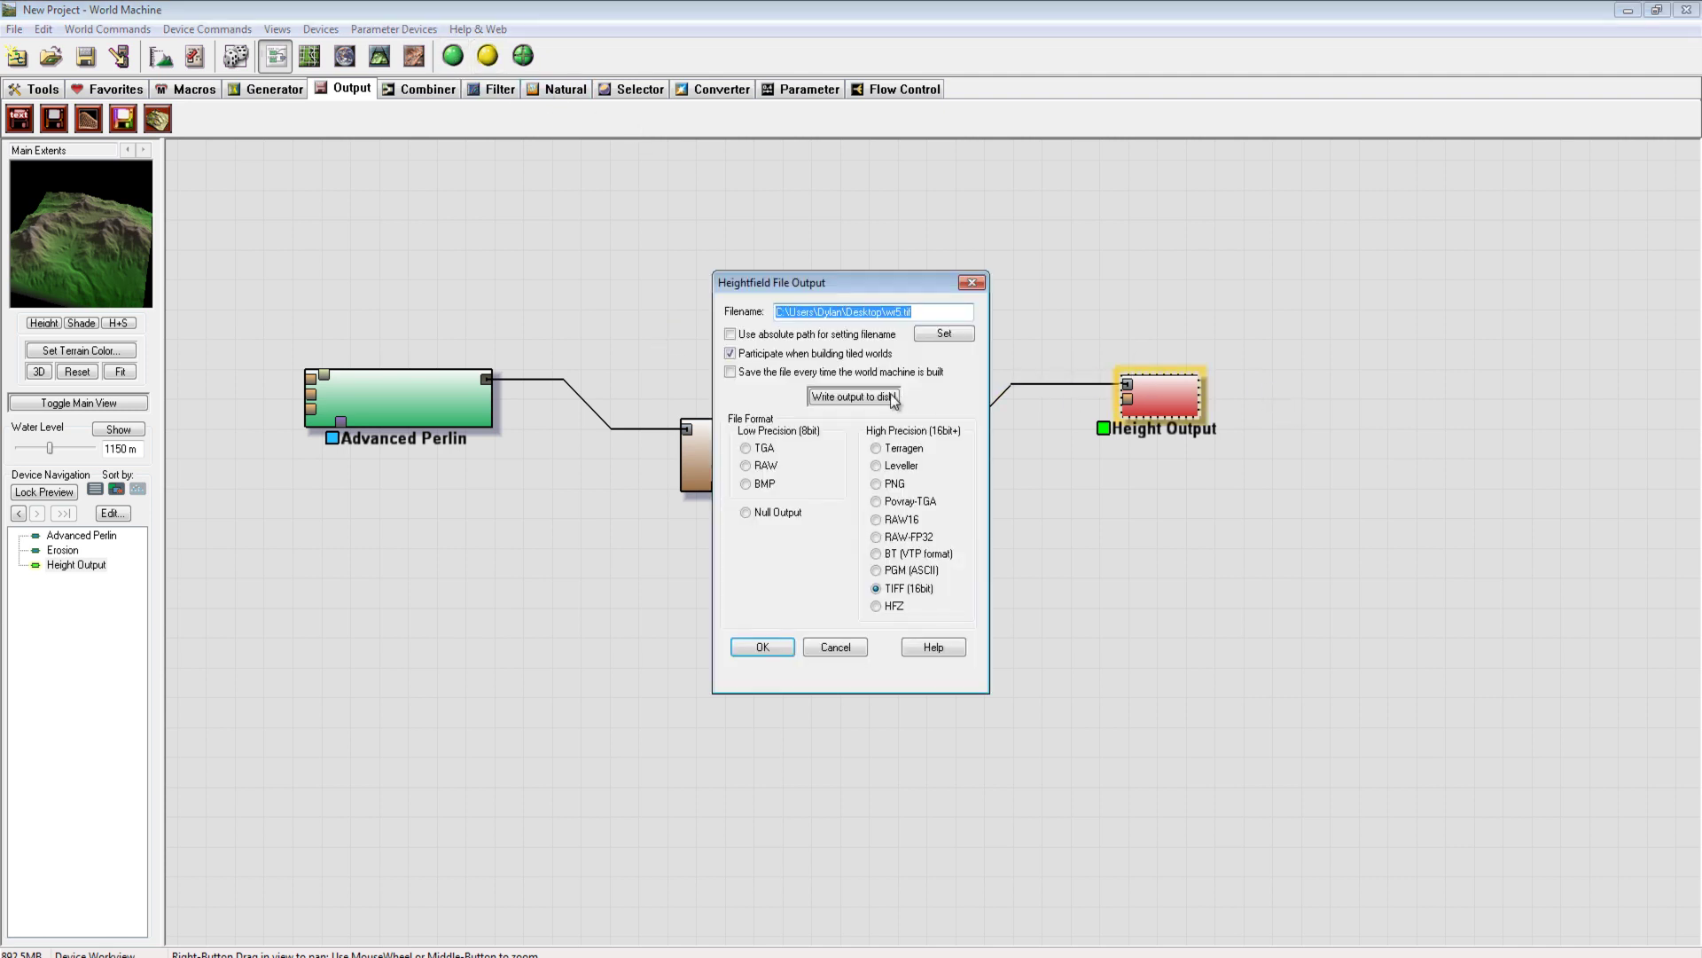
key("Escape")
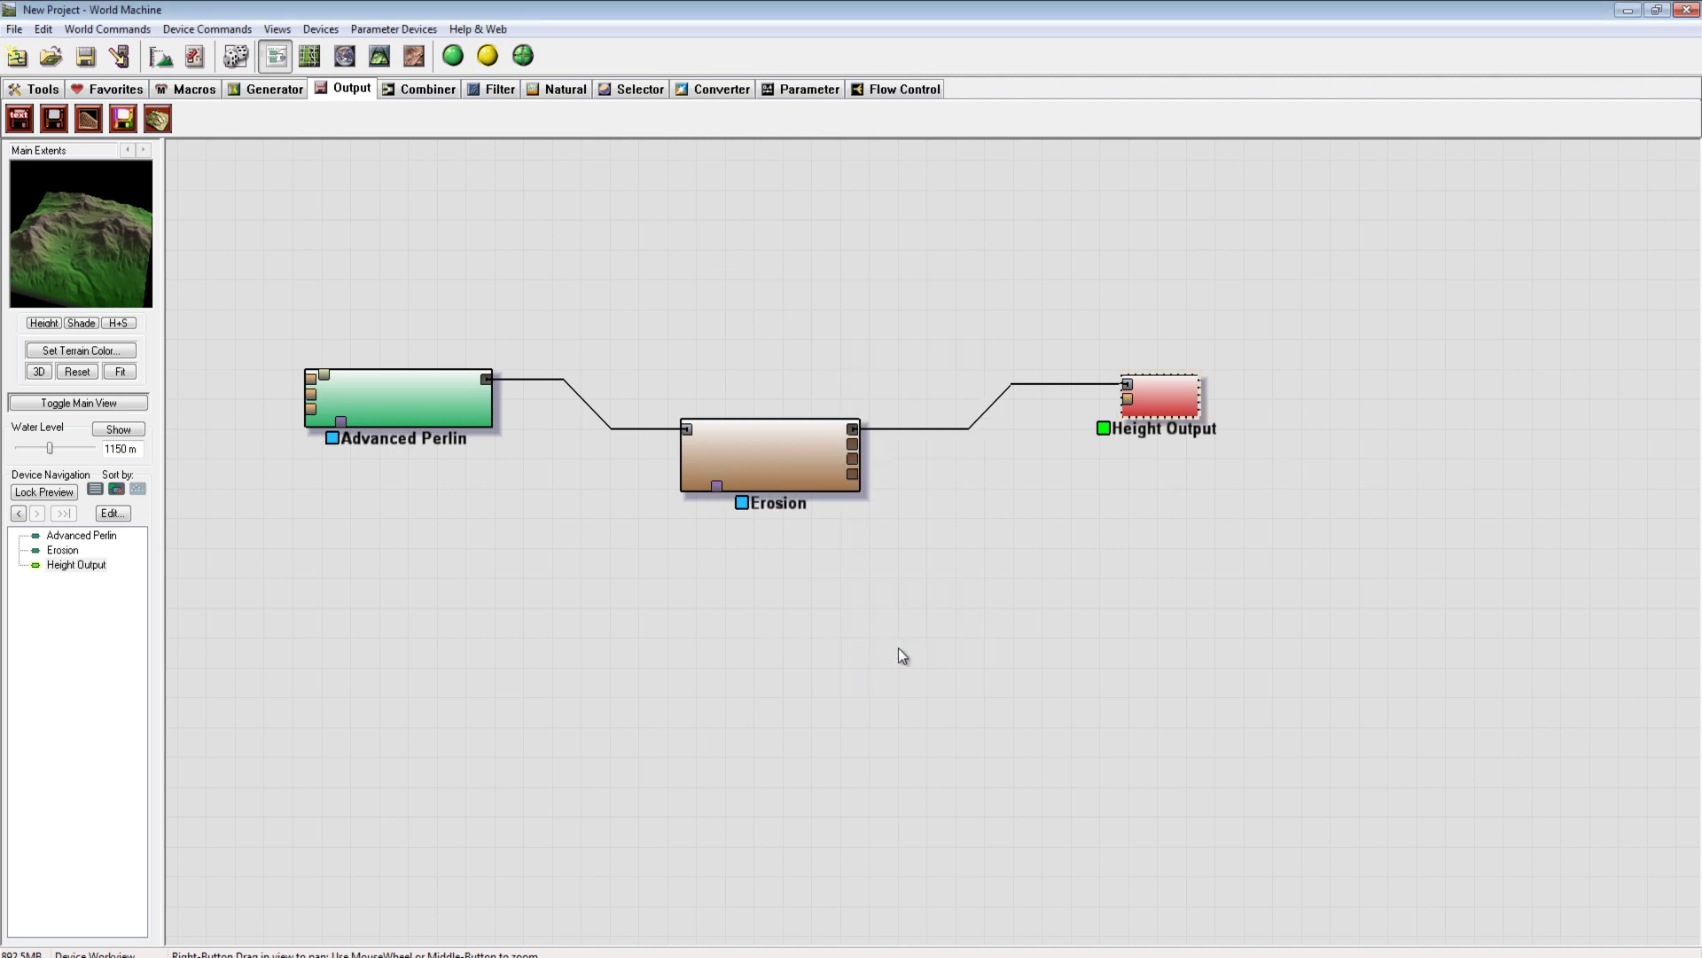
left_click(14, 28)
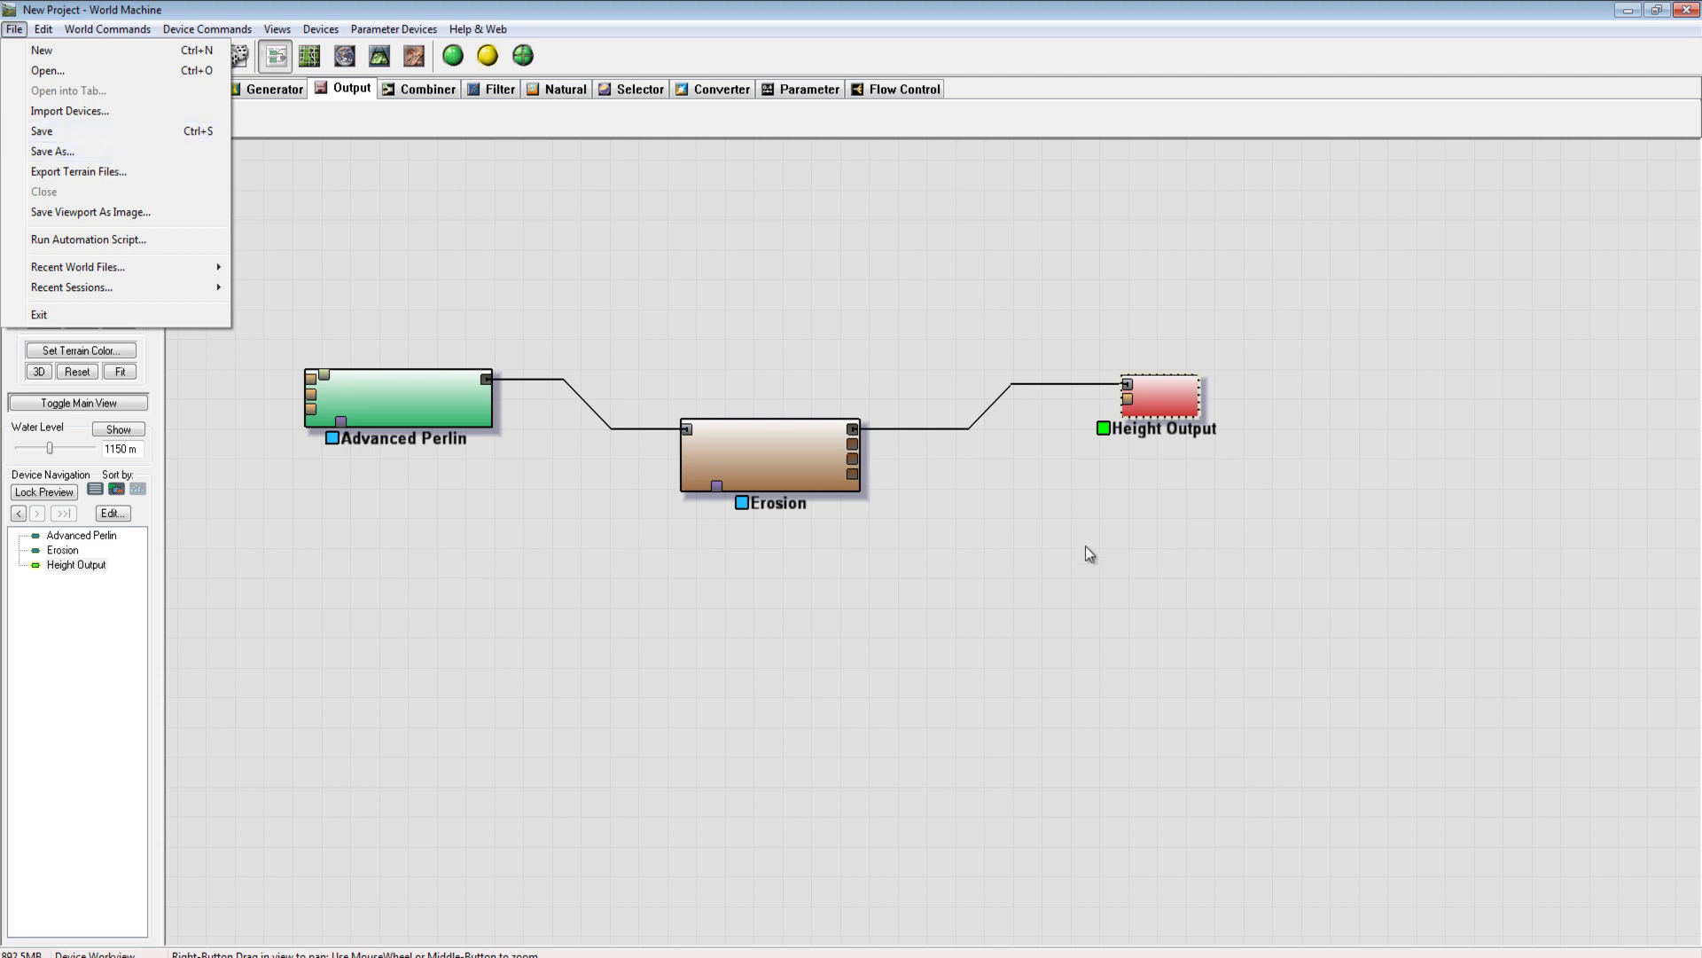
left_click(1015, 567)
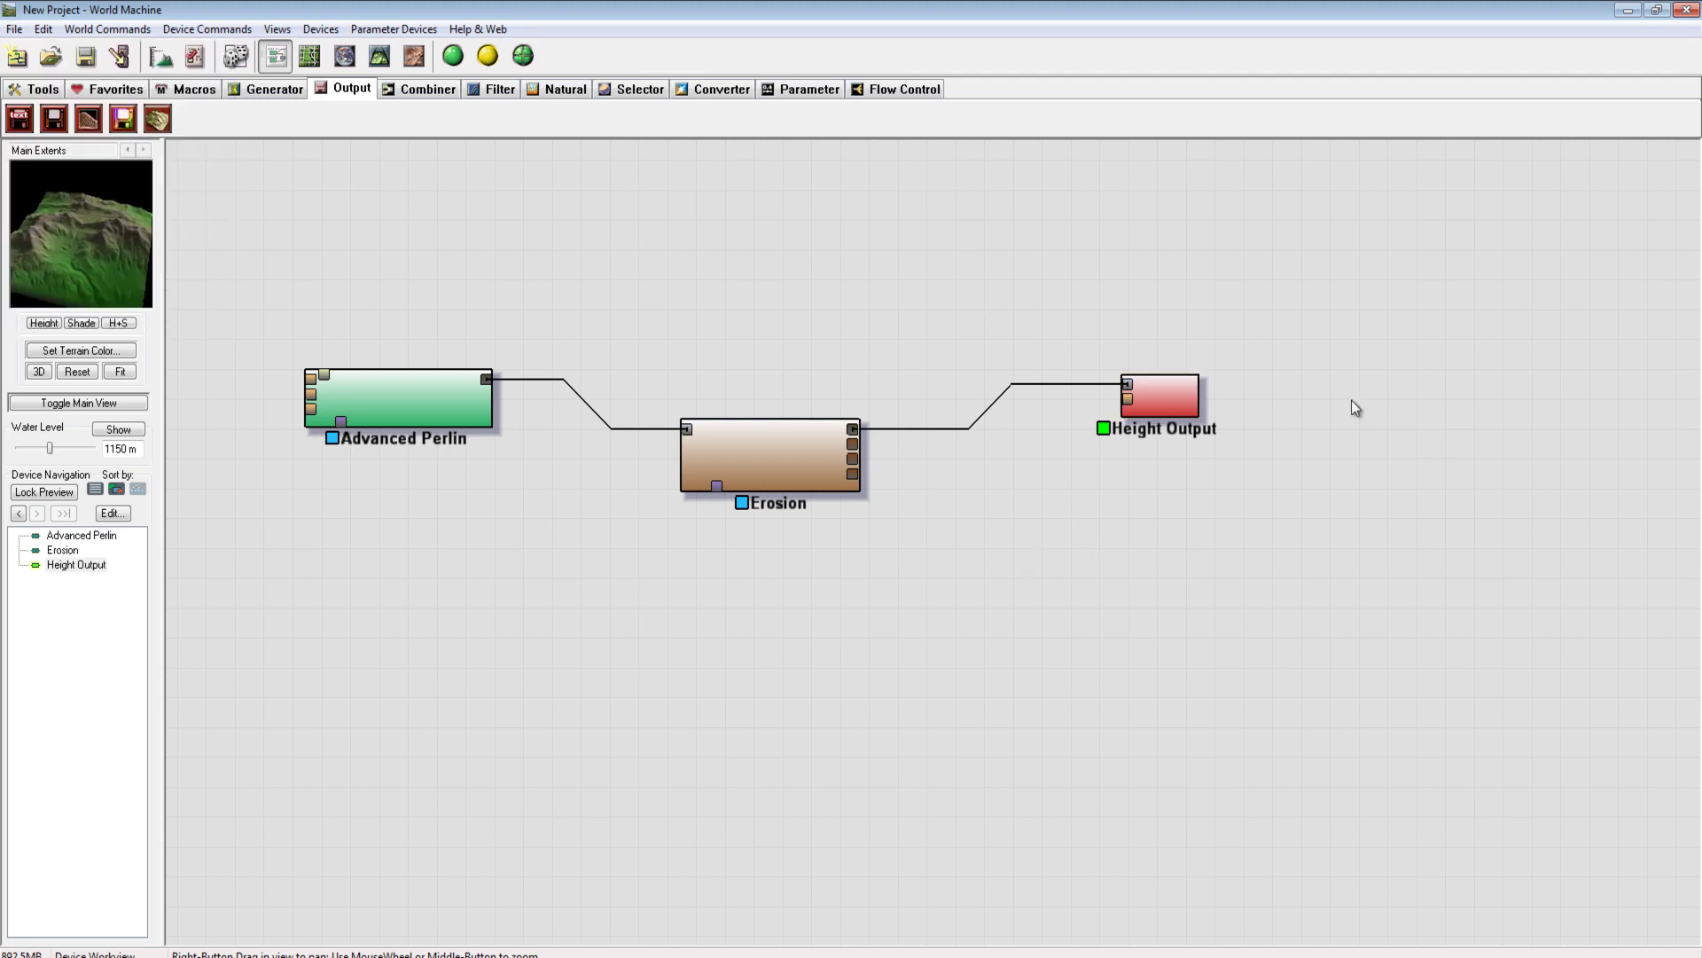
Close World Machine without saving the changes to New Project
left_click(1682, 12)
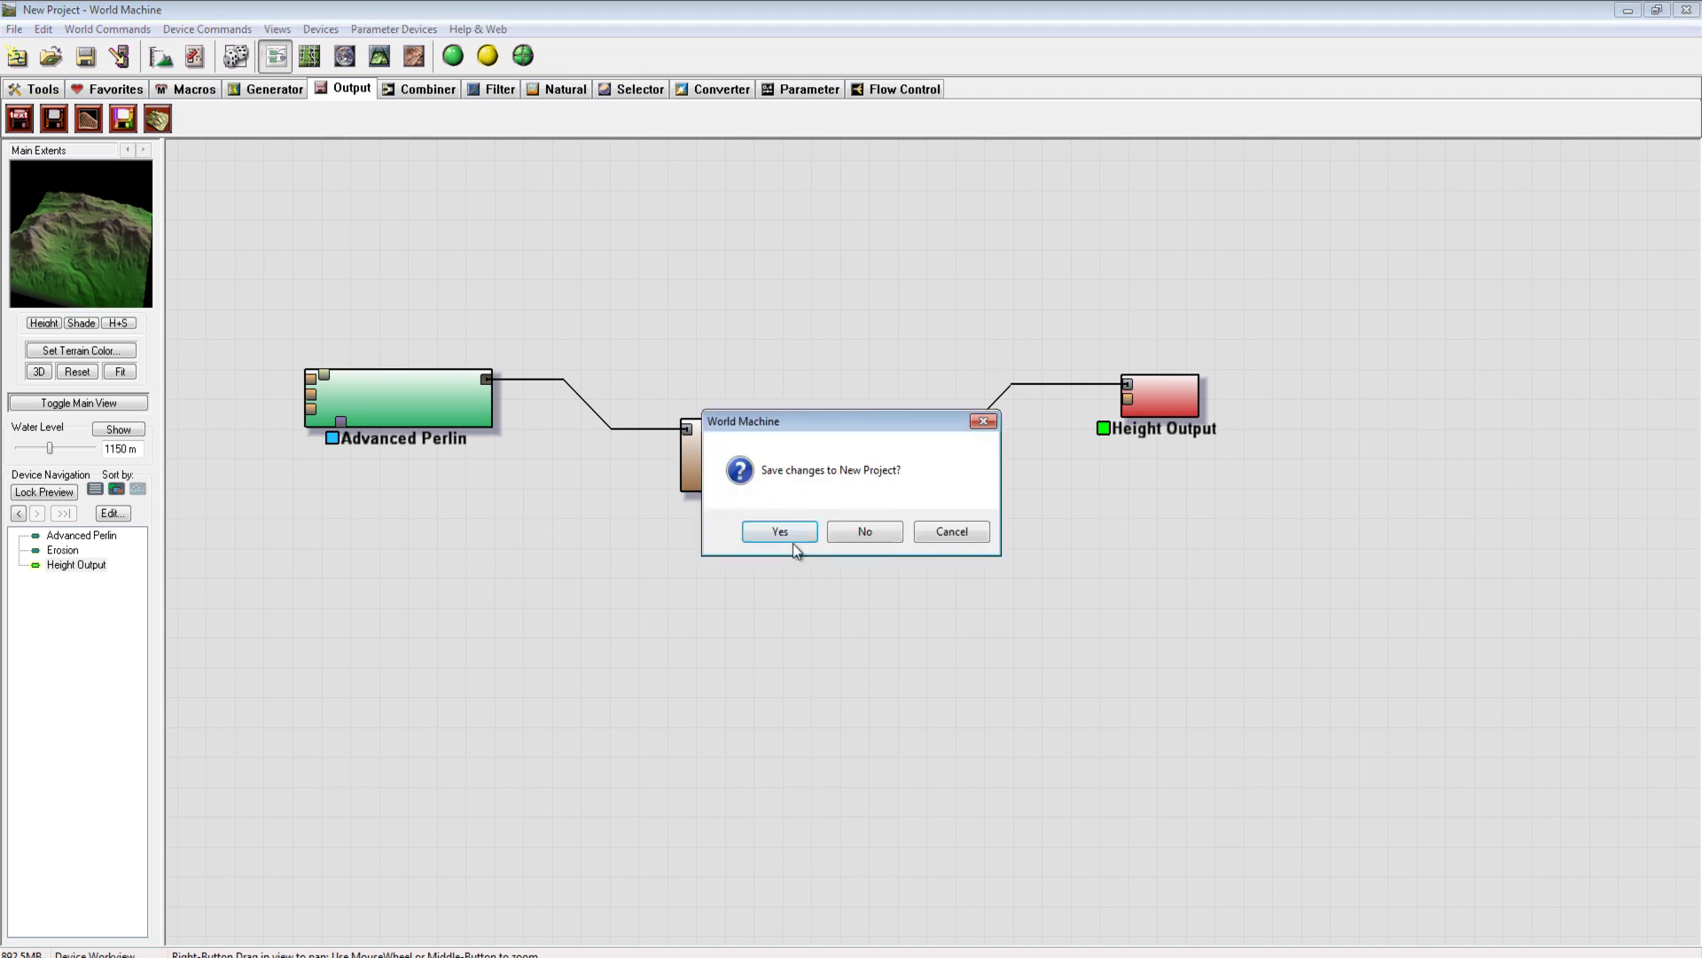
left_click(871, 535)
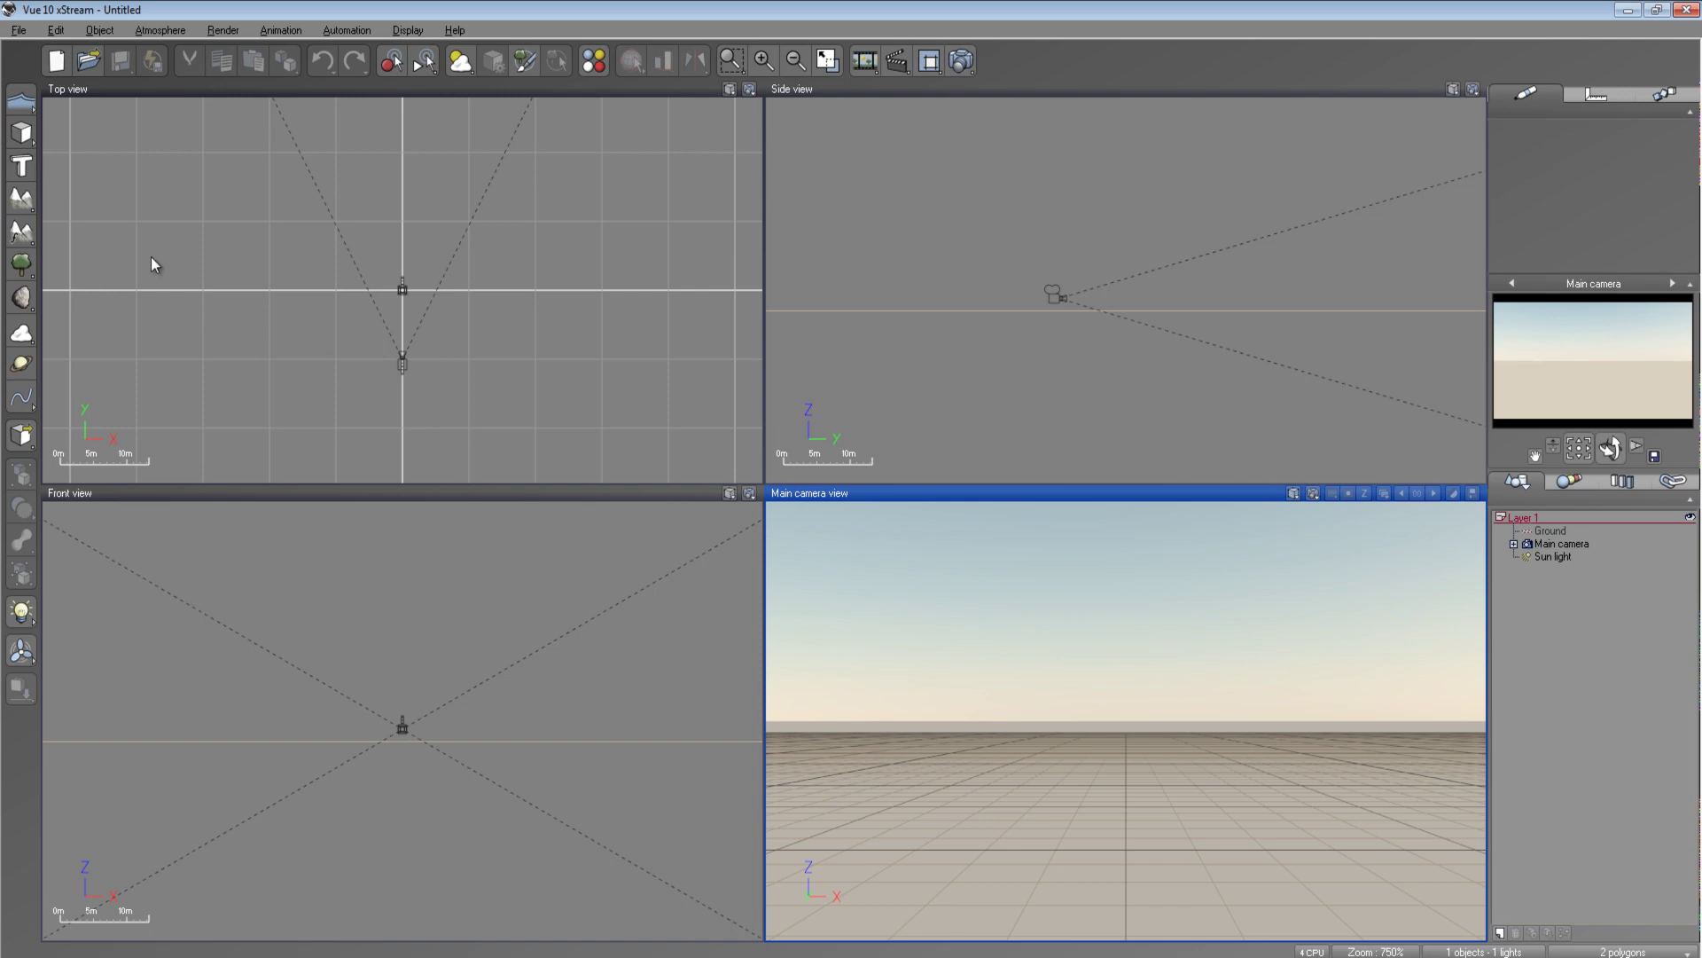
In Vue 10 xStream, add a procedural terrain, open it in the Terrain Editor and close the Brush Editor
left_click(20, 232)
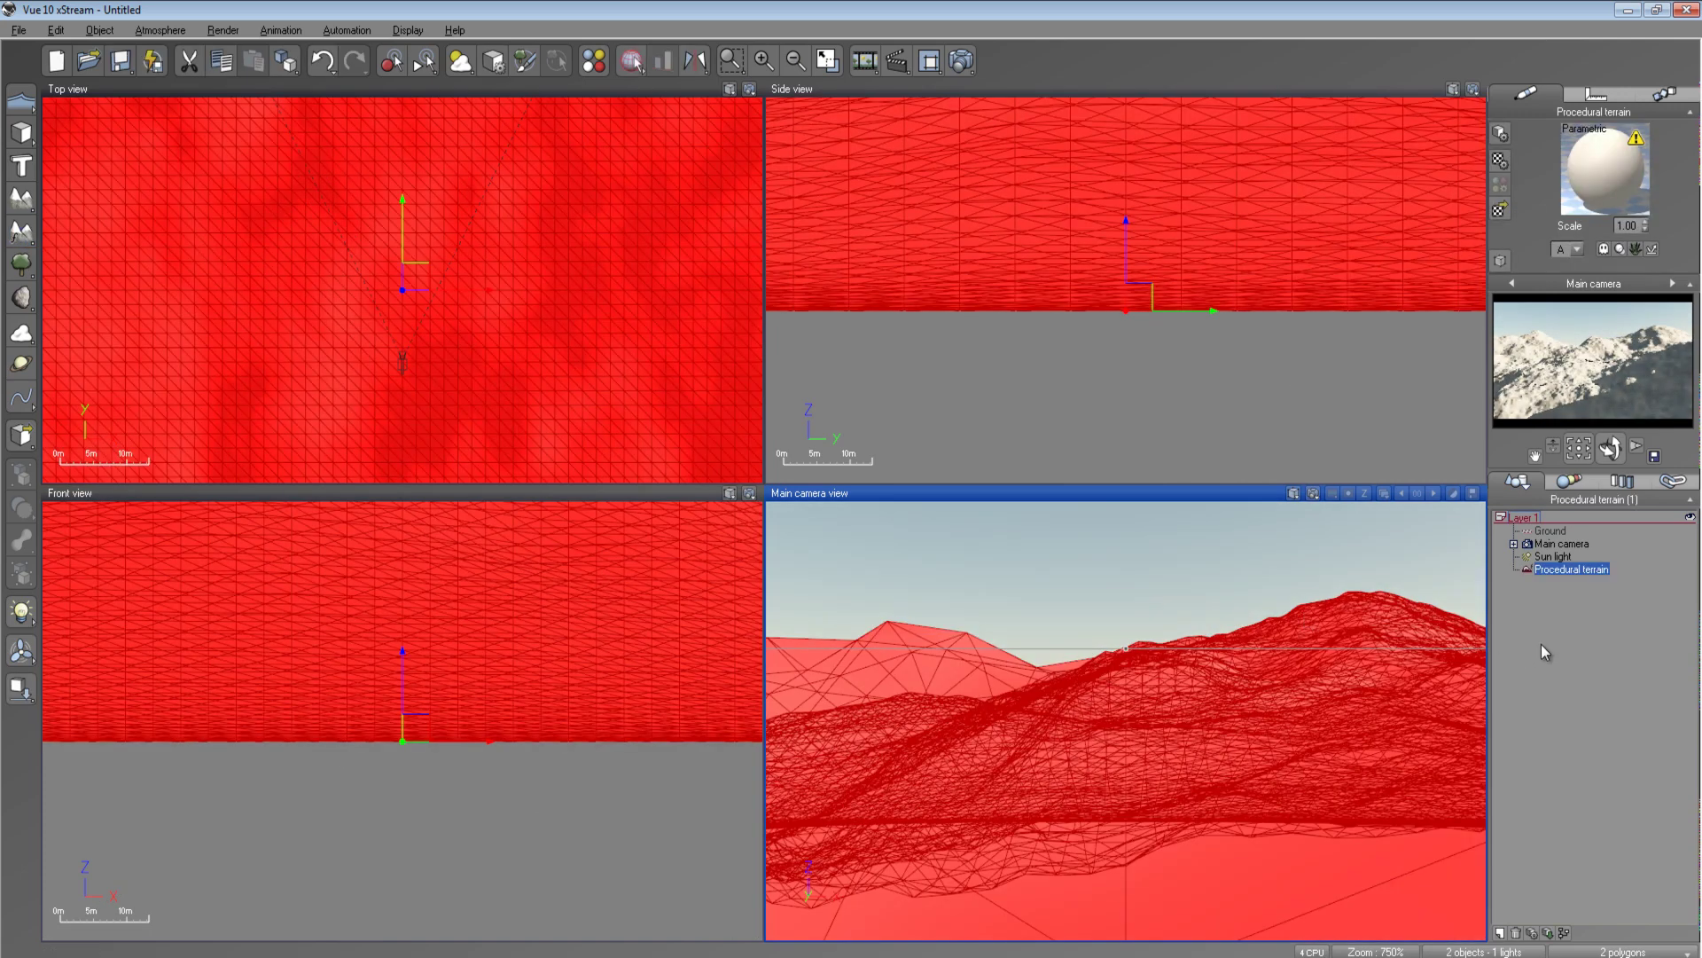
double_click(1583, 575)
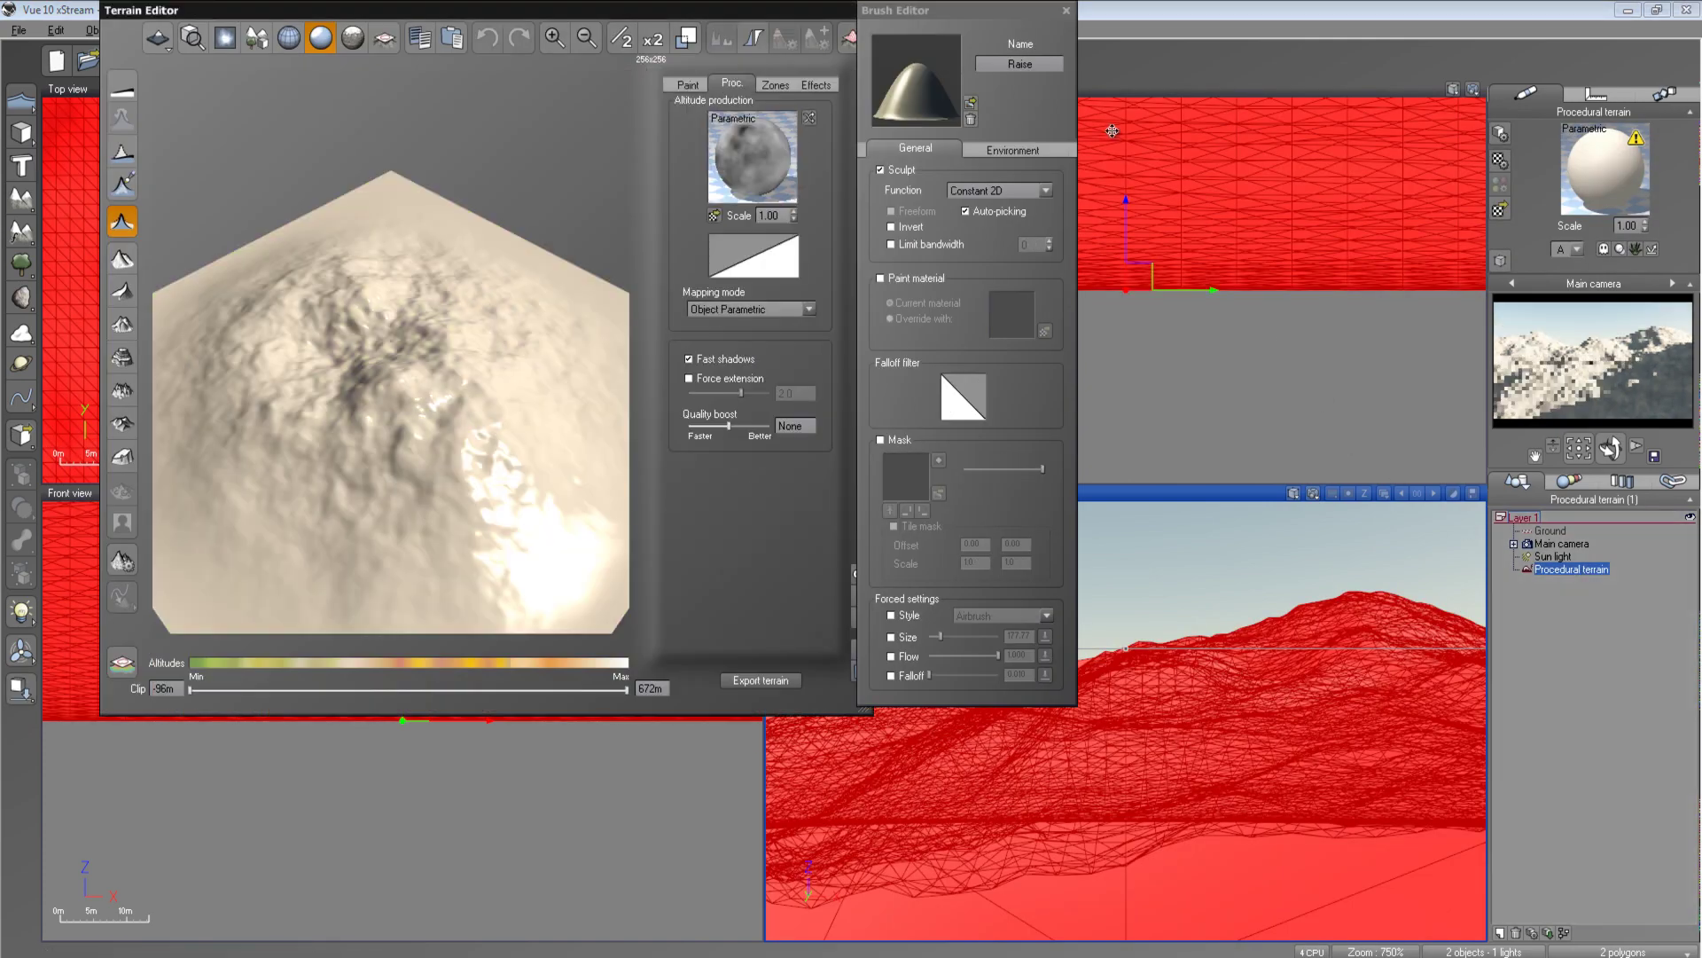
mouse_move(1033, 12)
left_mouse_down()
mouse_move(941, 127)
mouse_move(976, 135)
mouse_move(851, 226)
mouse_move(849, 142)
mouse_move(892, 128)
mouse_move(789, 94)
mouse_move(863, 78)
mouse_move(1242, 219)
mouse_move(1050, 16)
mouse_move(965, 87)
left_mouse_up()
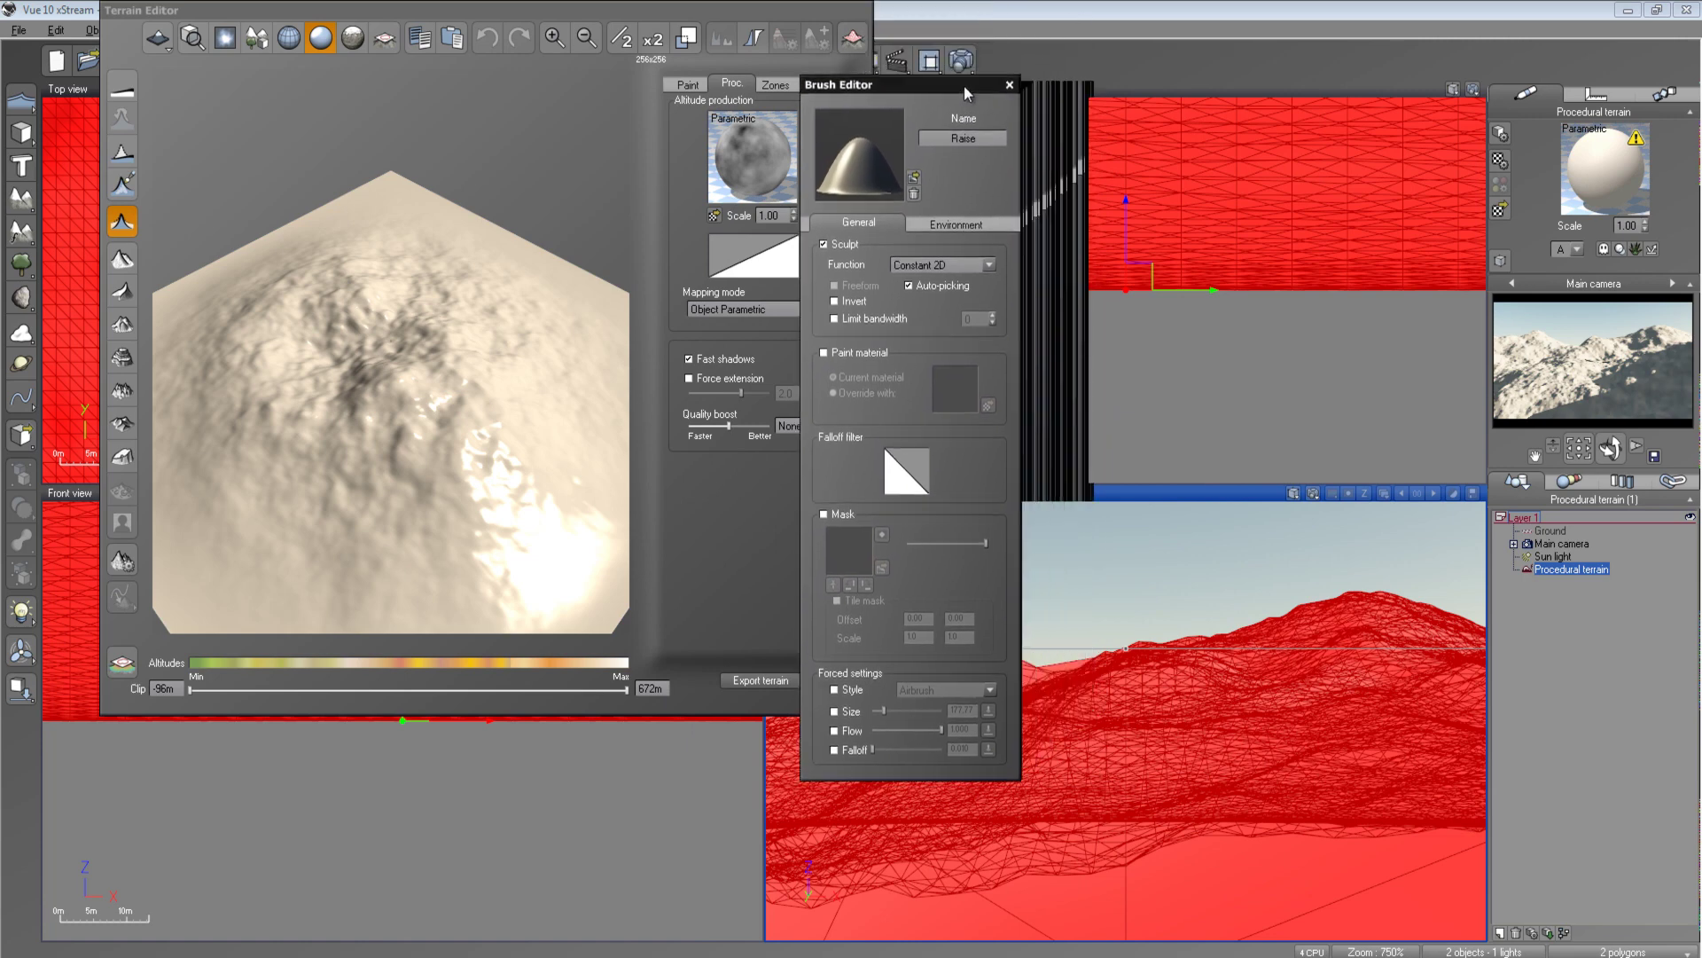
left_click(1009, 84)
Open the terrain's altitude production function for editing and delete all the default nodes between Position and Altitude
right_click(716, 149)
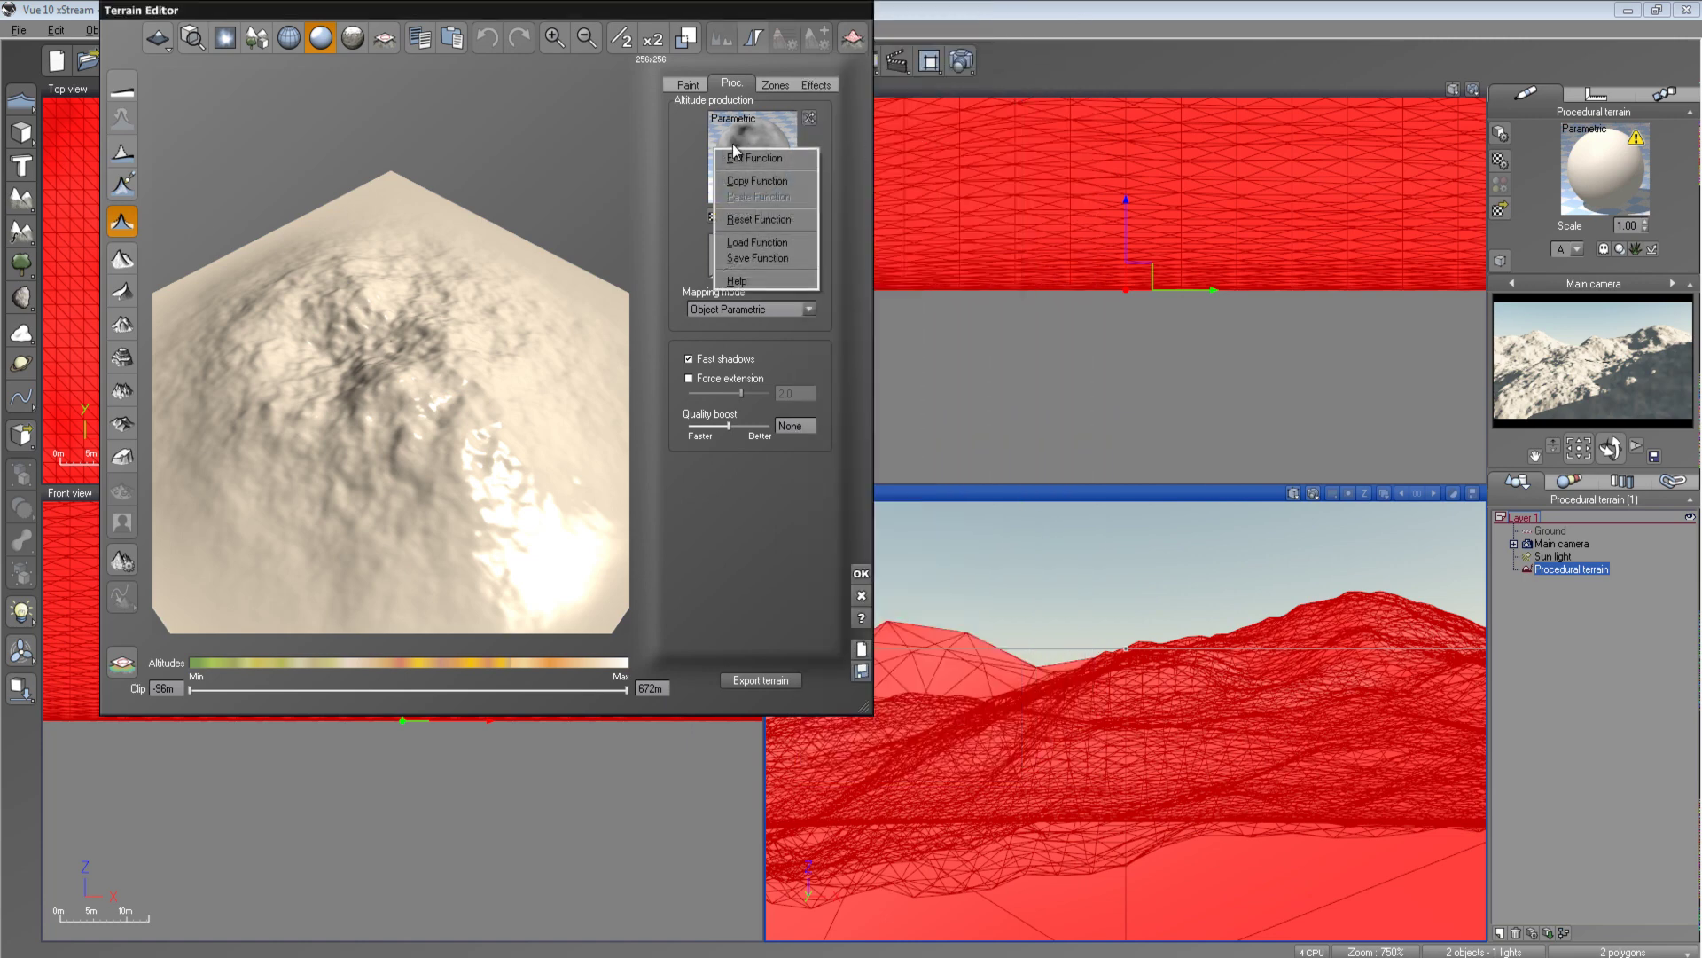
right_click(744, 135)
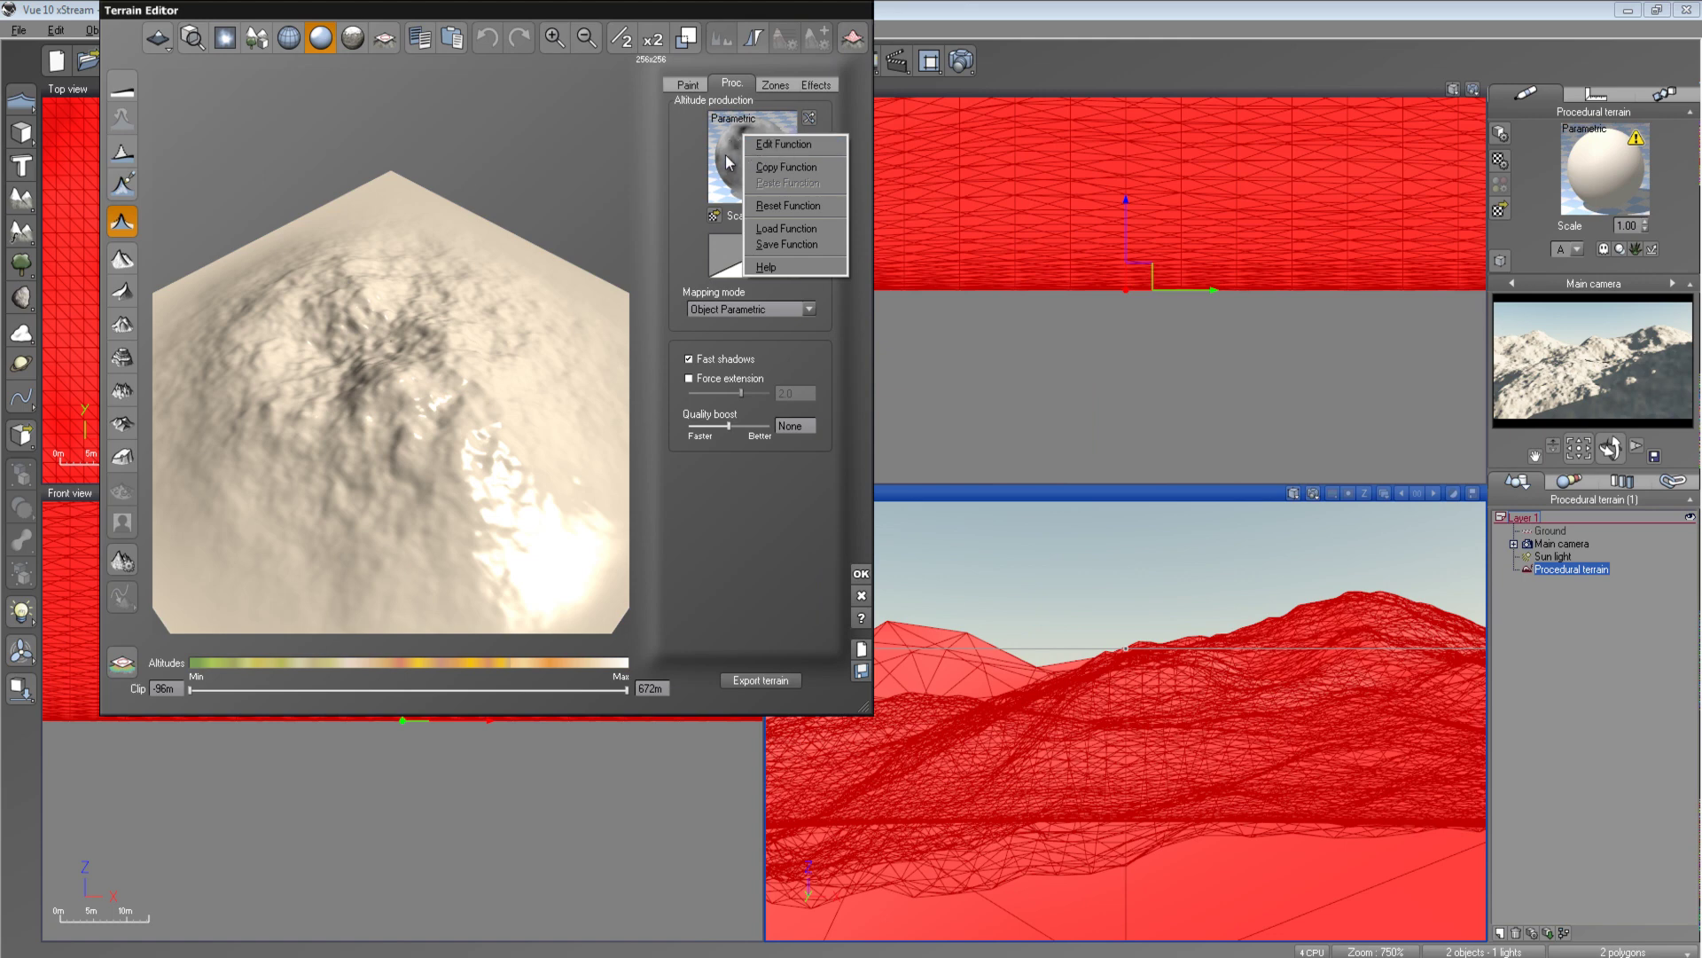
left_click(772, 146)
left_click_drag(1342, 474, 1071, 337)
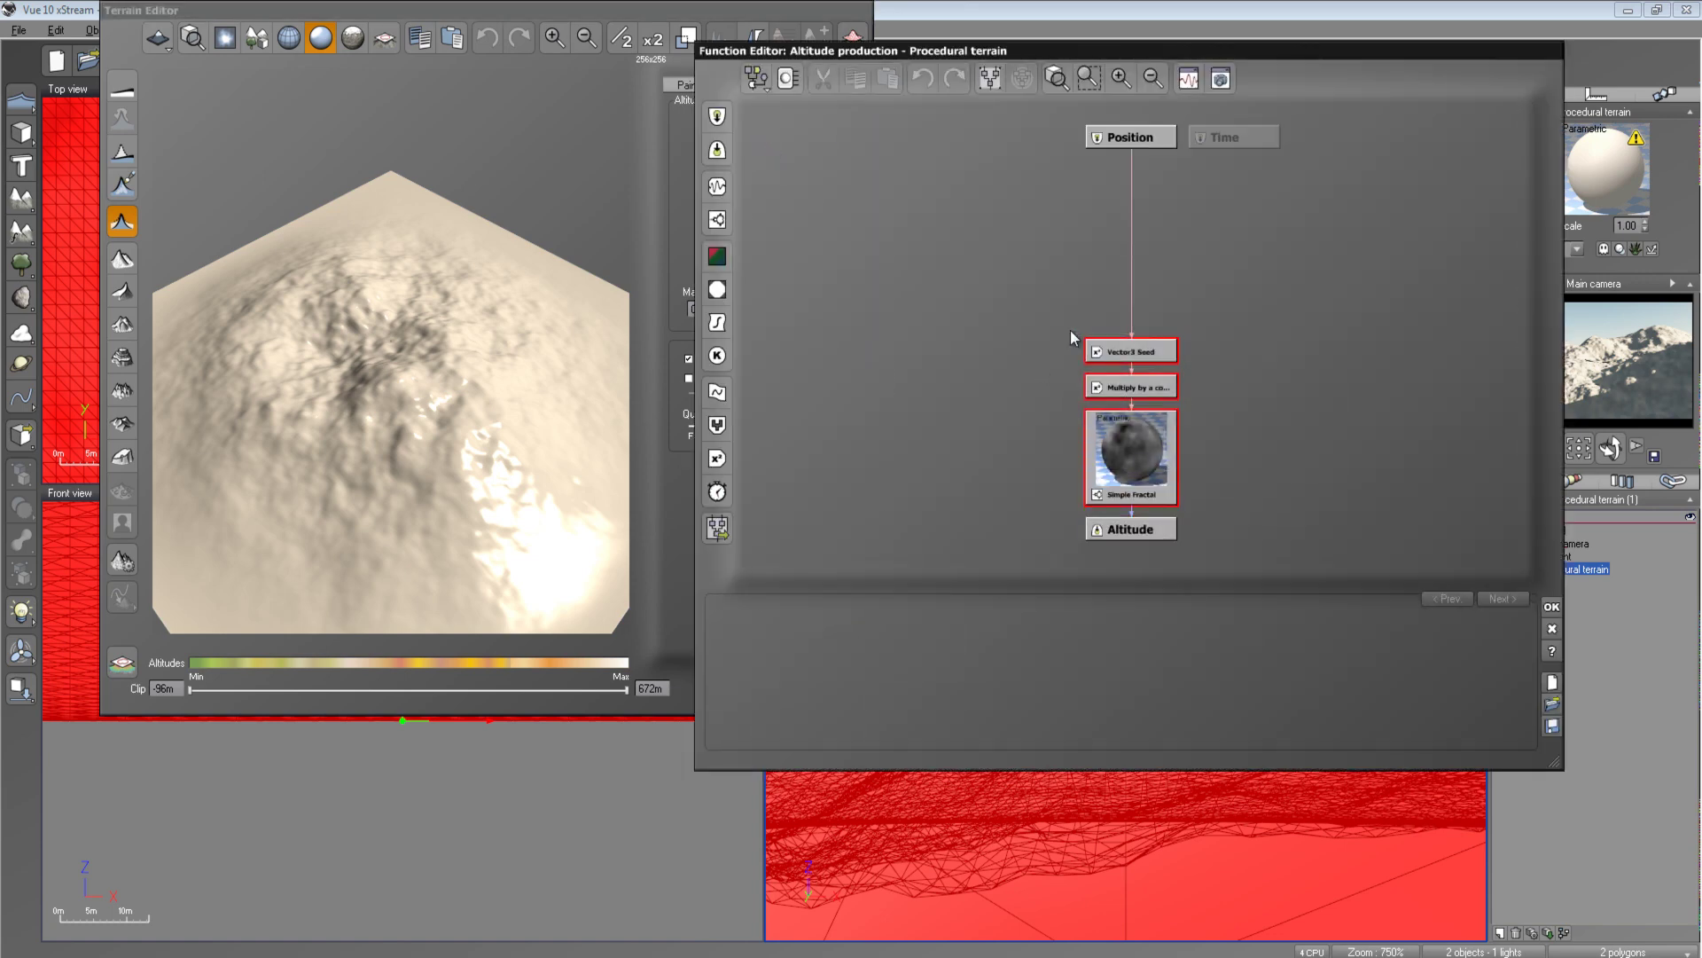
key("Delete")
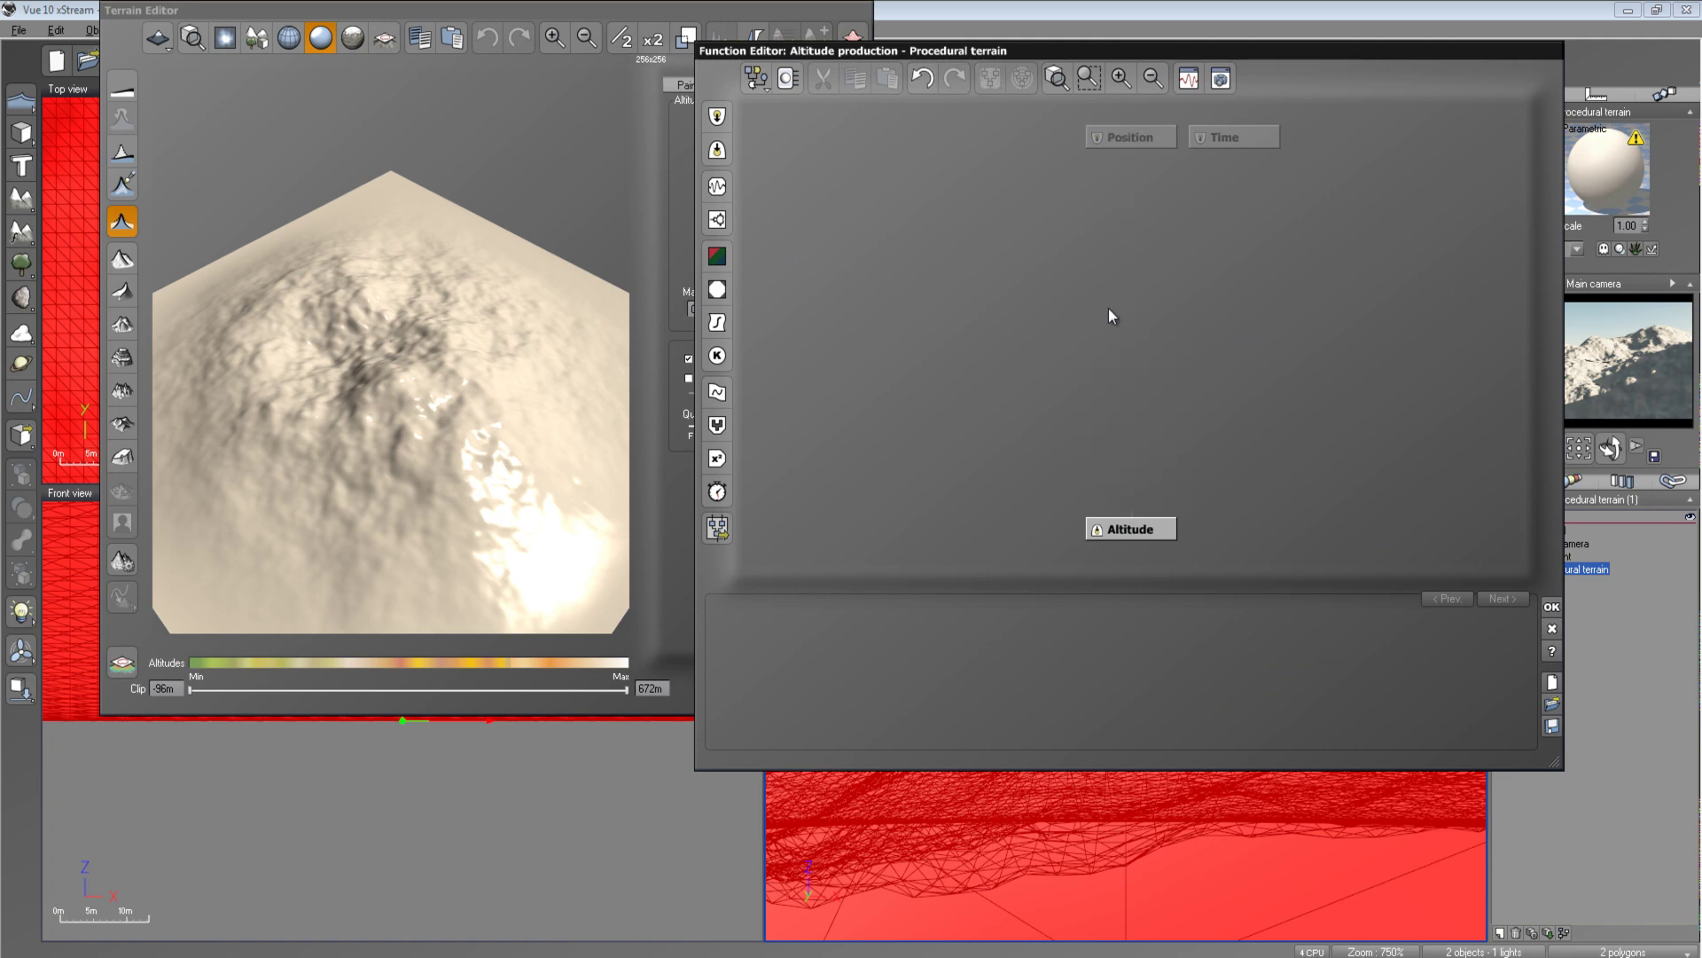
Add a Projected Texture Map node to the altitude function and connect its output to the Altitude node
left_click(716, 289)
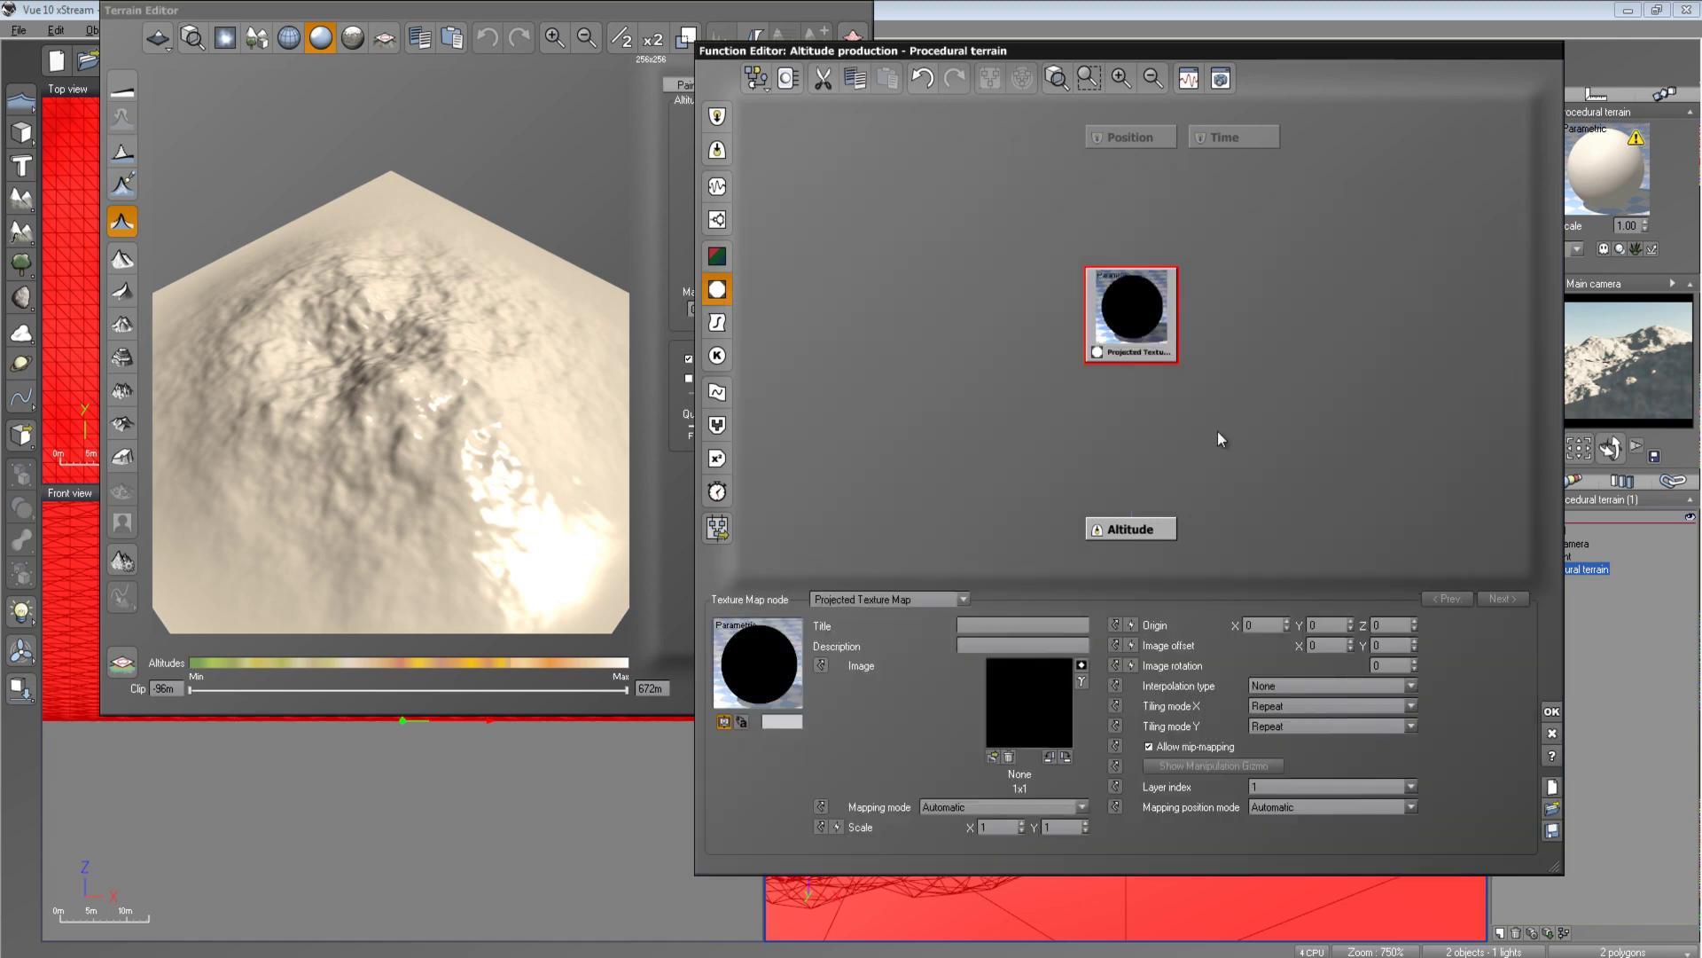
left_click_drag(1131, 513, 1126, 354)
left_click(1162, 381)
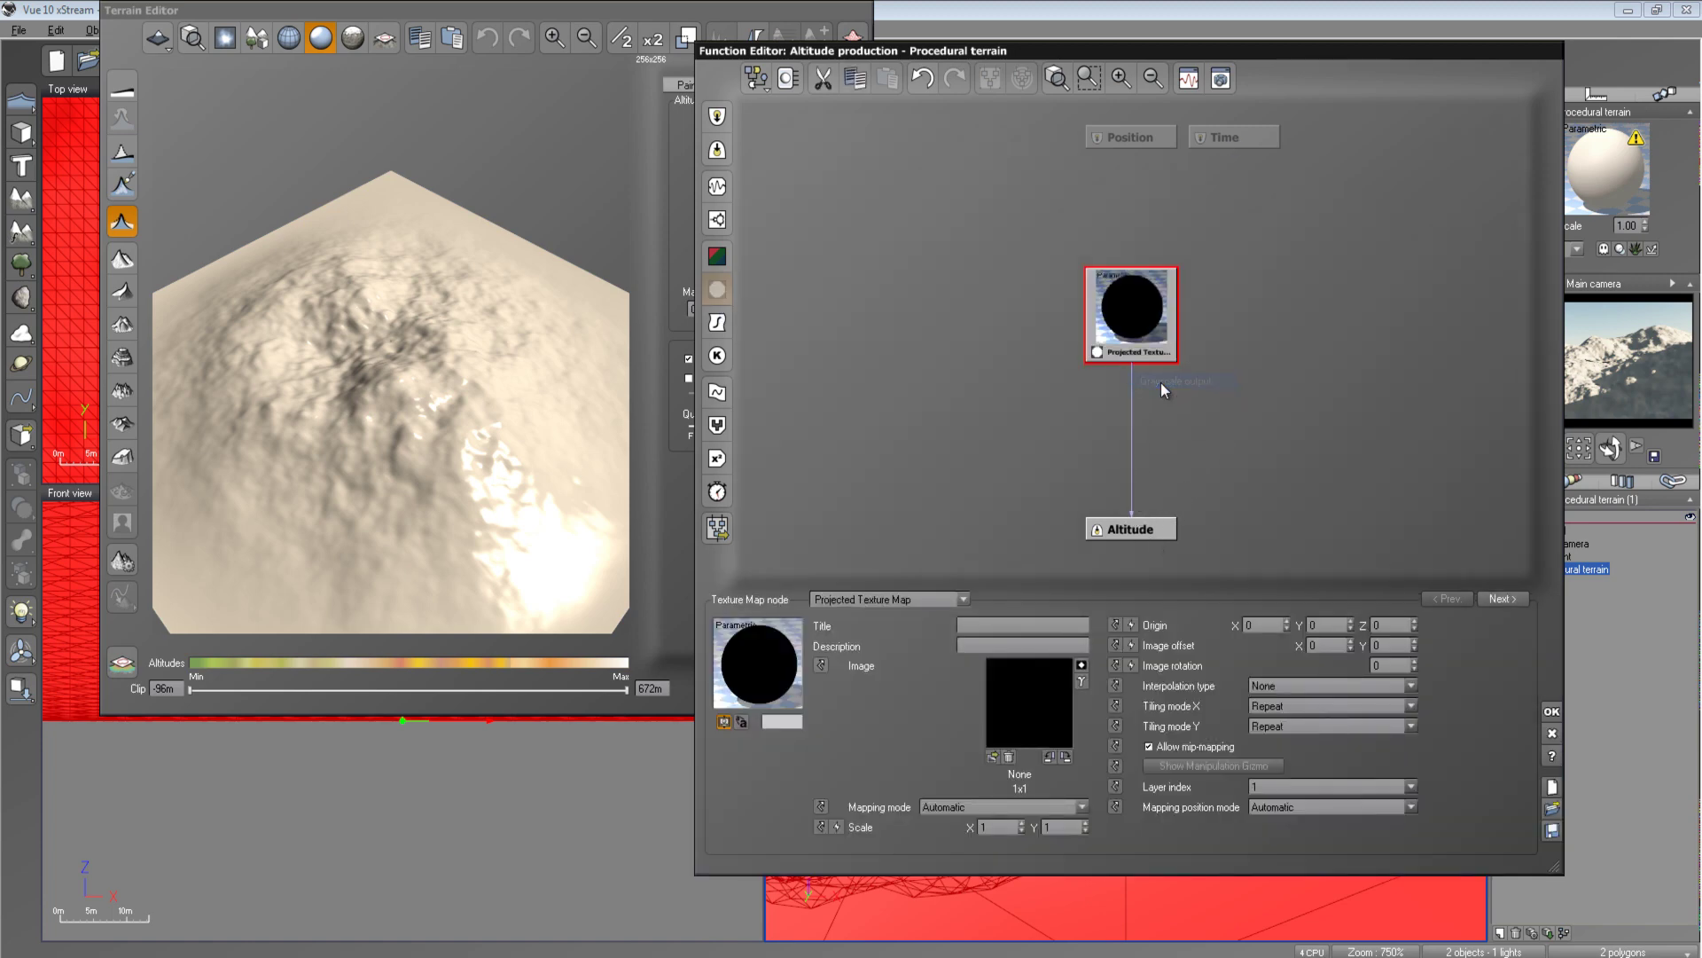
Load wr5.tif from the Desktop as the image of the Projected Texture Map node
left_click(992, 757)
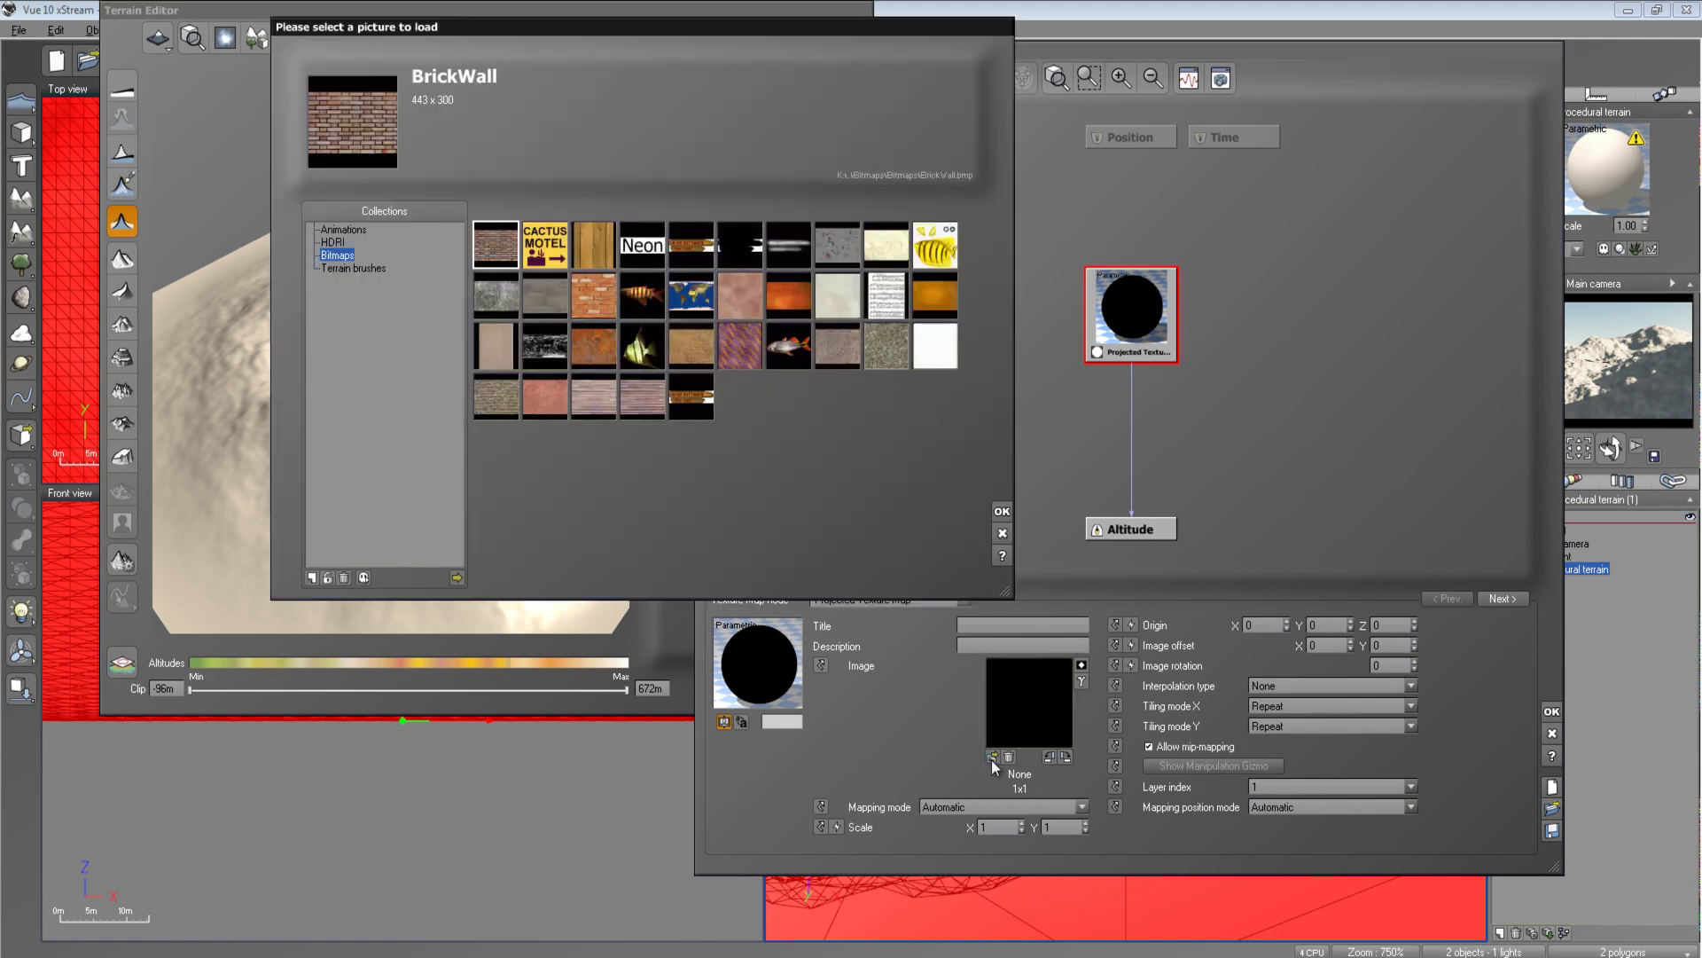
left_click(460, 580)
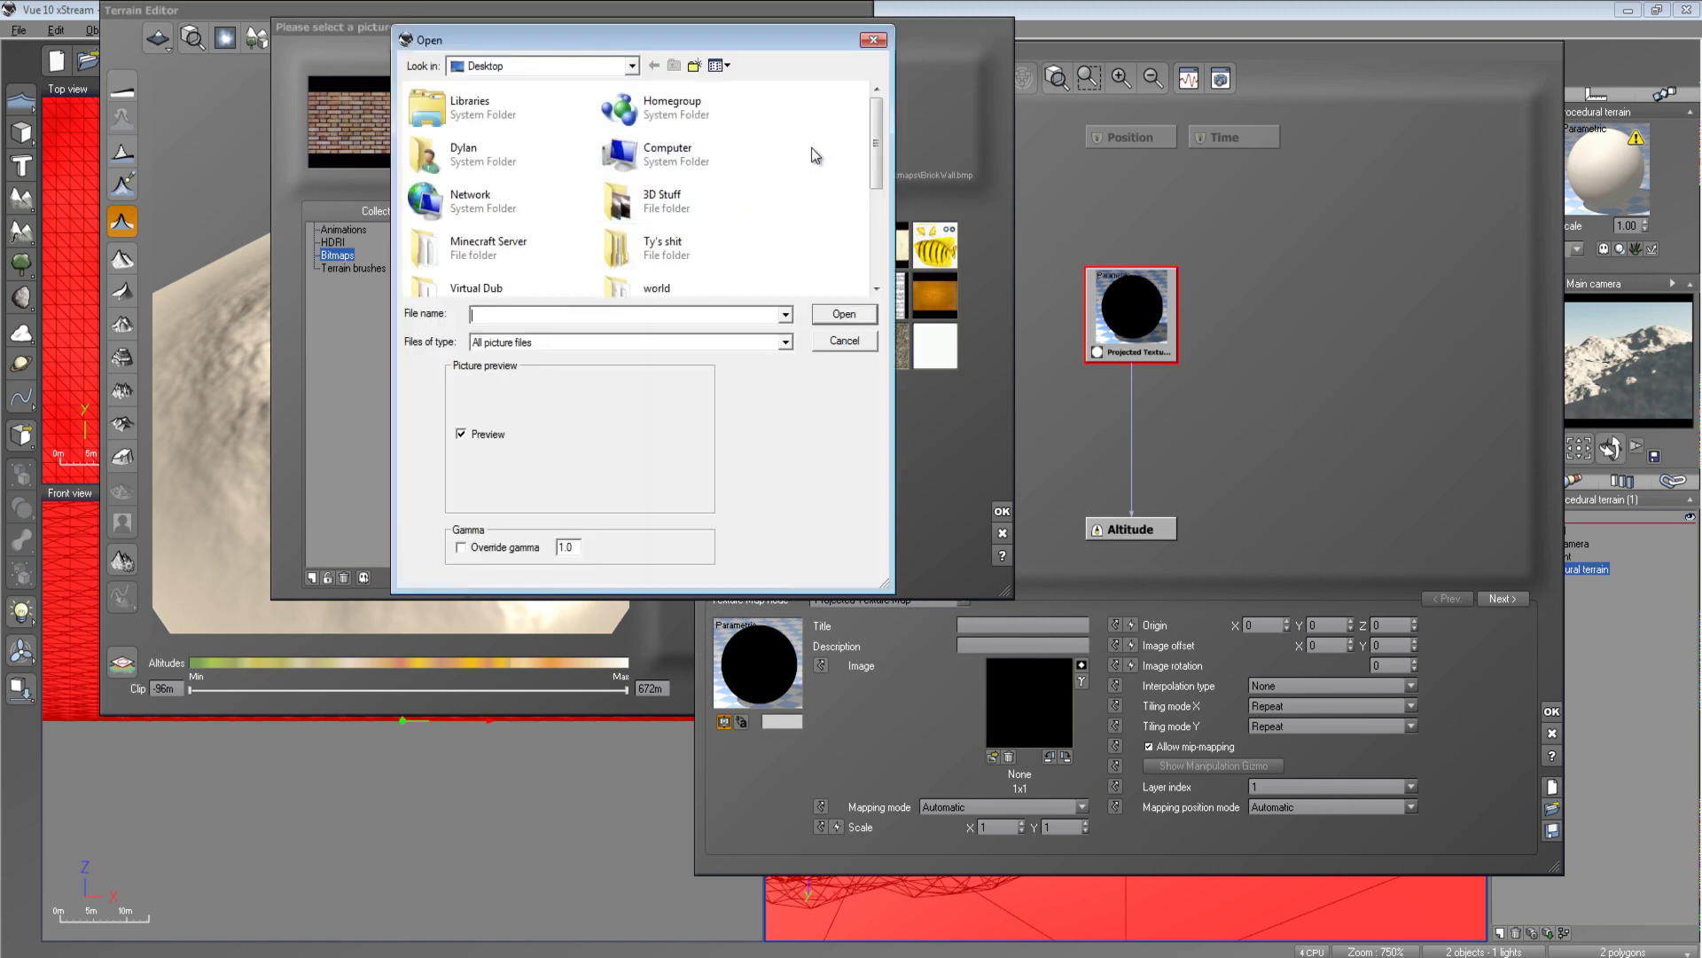
left_click_drag(876, 142, 877, 235)
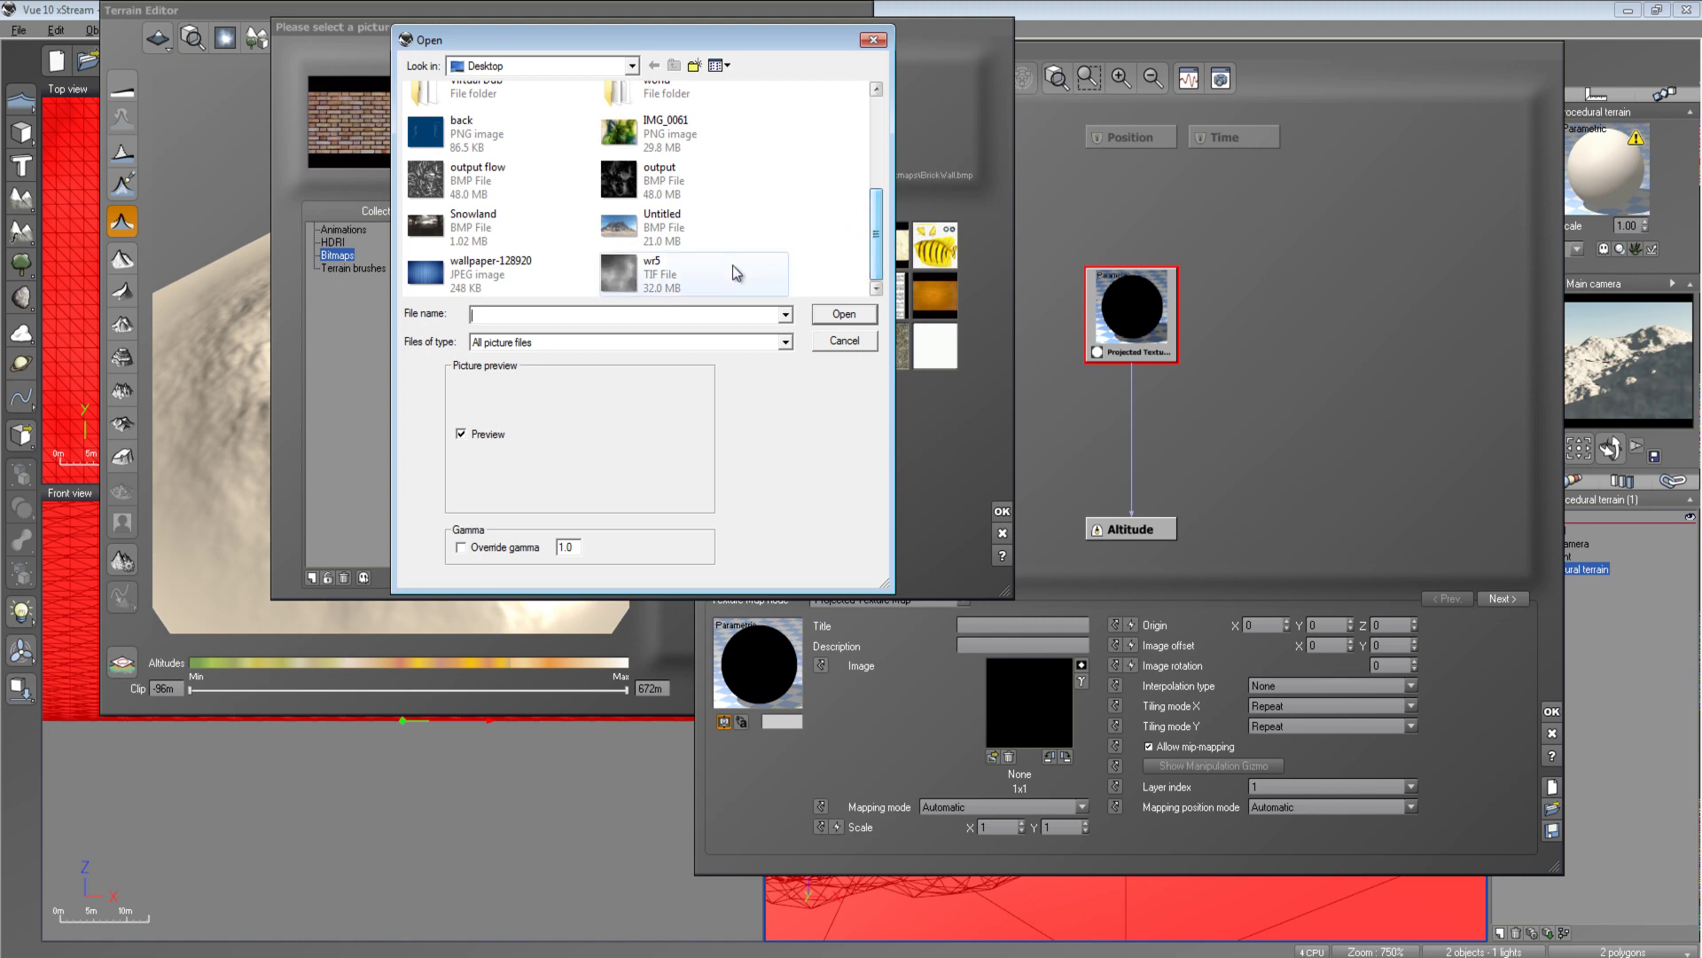
left_click(623, 275)
left_click(827, 321)
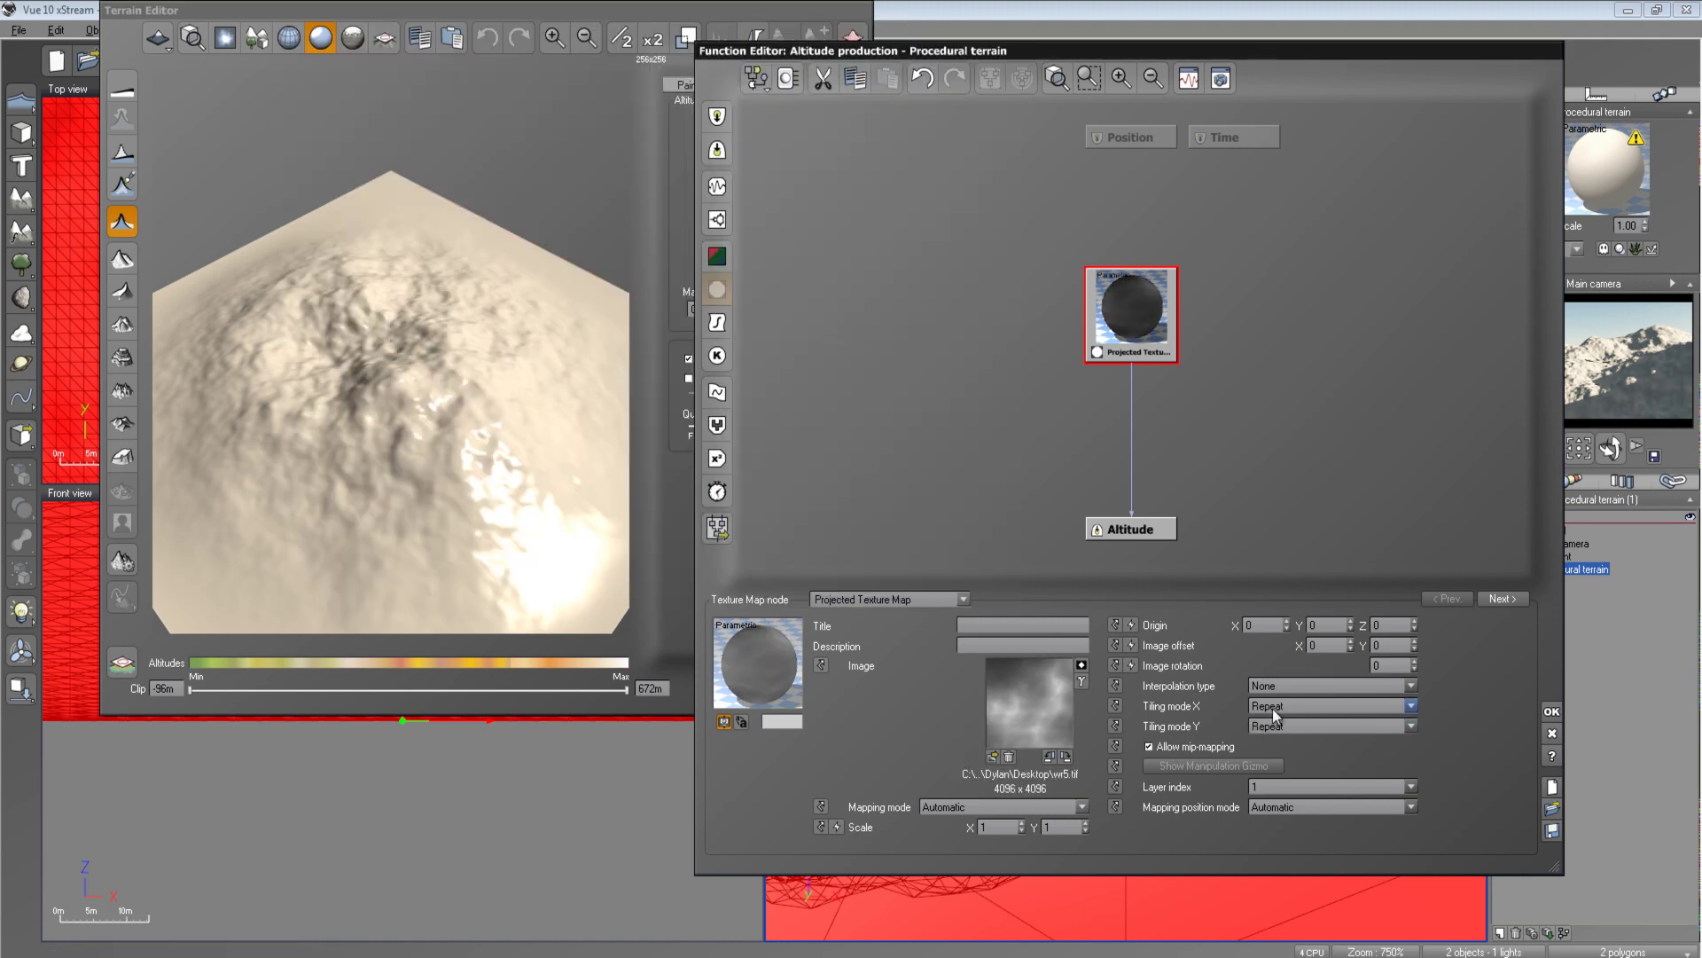
Set the texture map node's interpolation type to Bicubic and accept the altitude function
left_click(1290, 685)
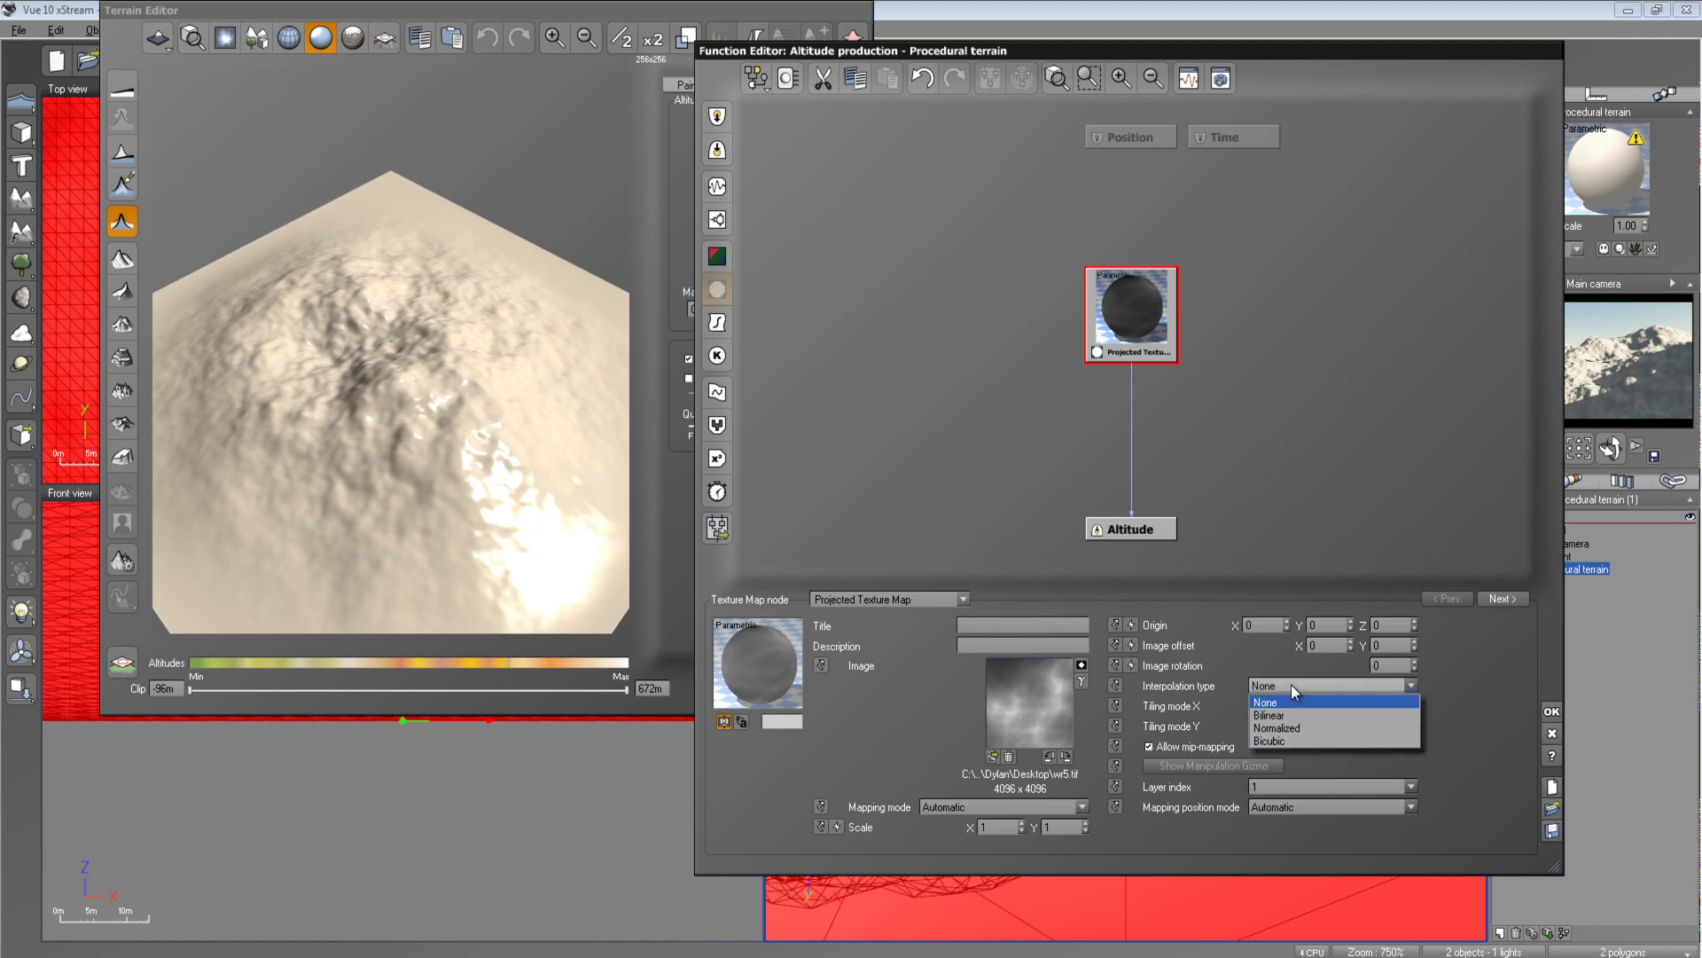
left_click(1271, 741)
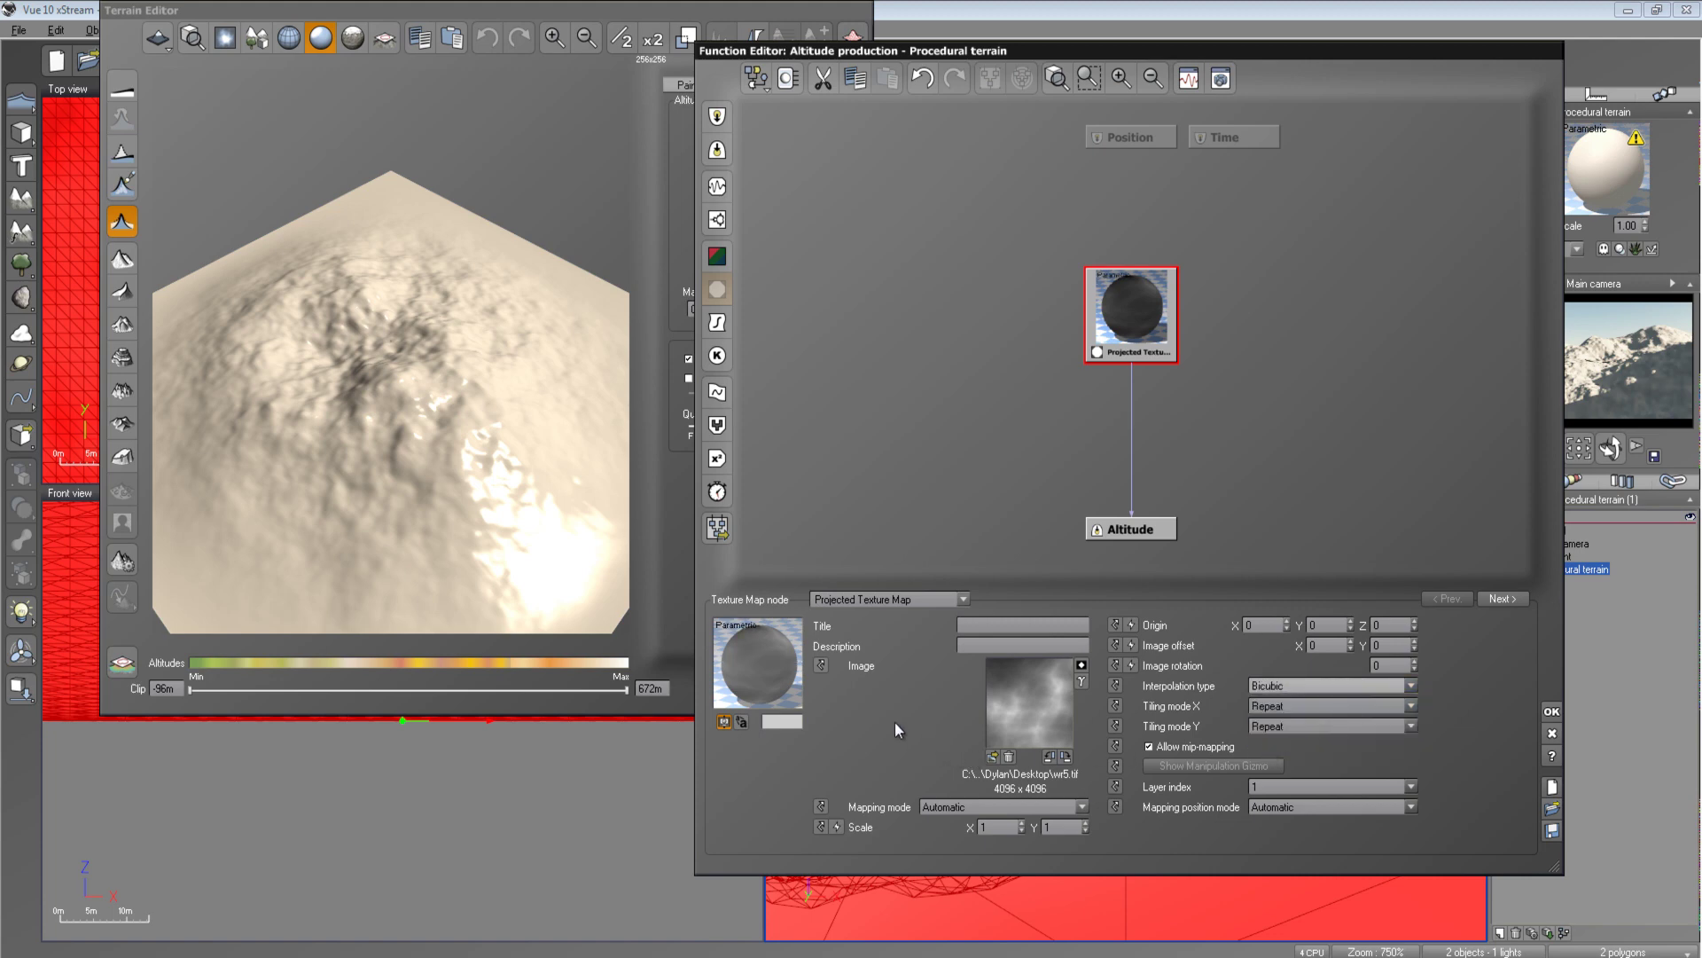
left_click(1334, 688)
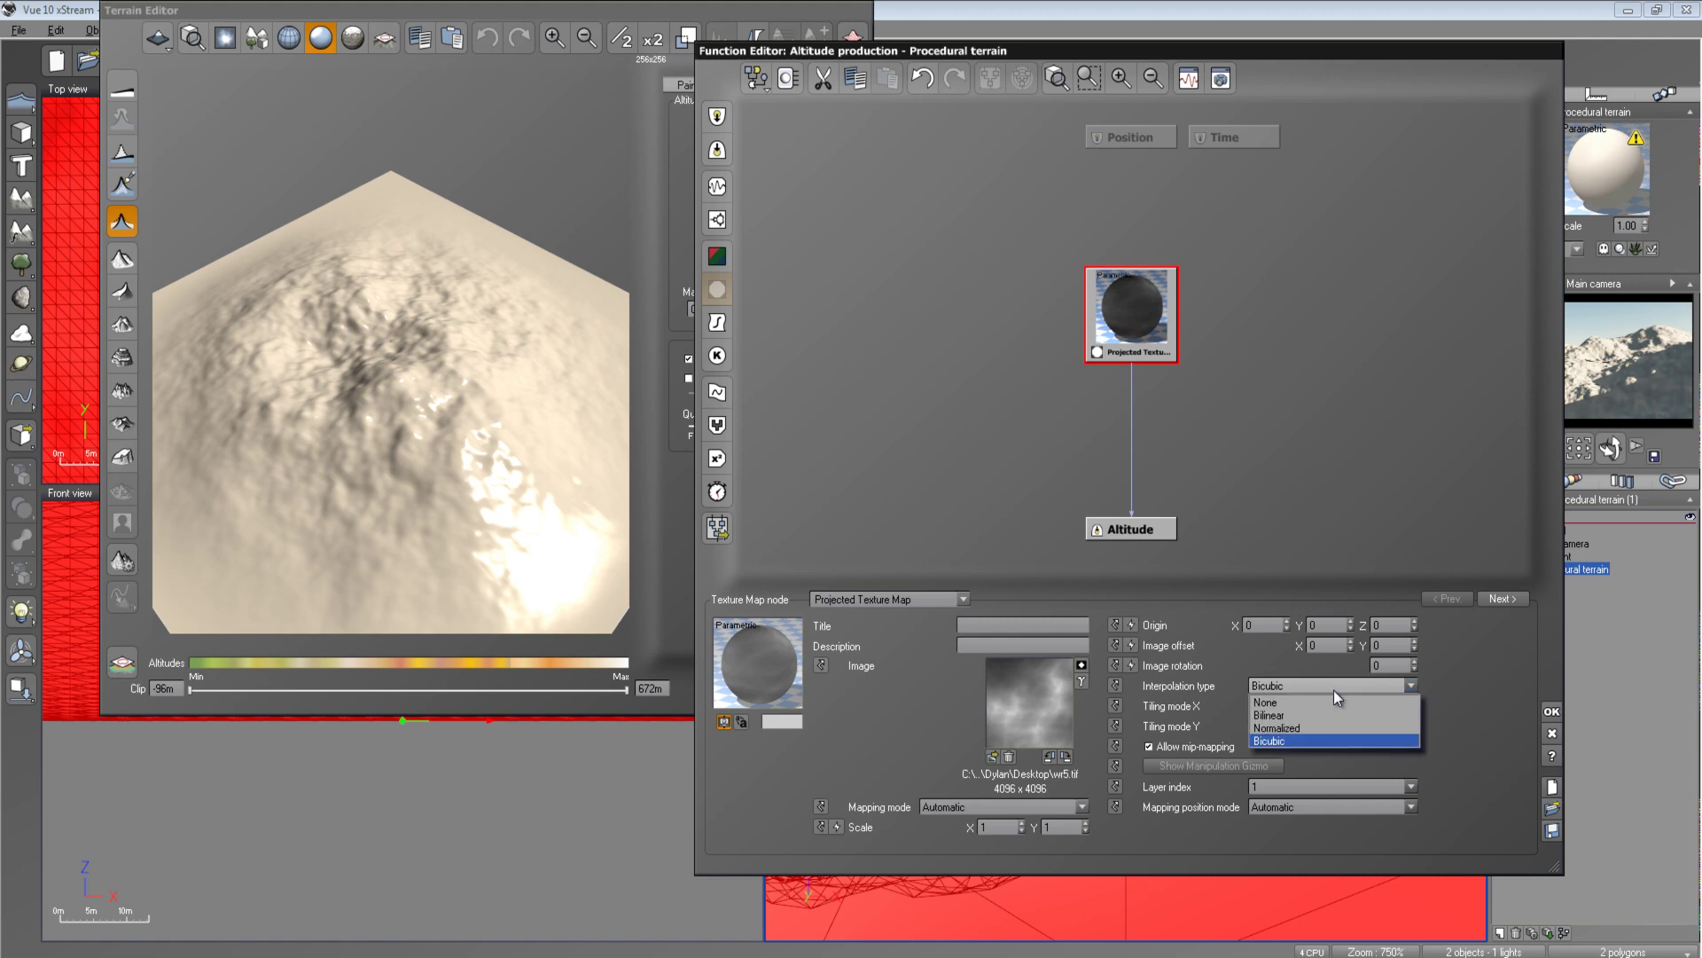
left_click(1328, 741)
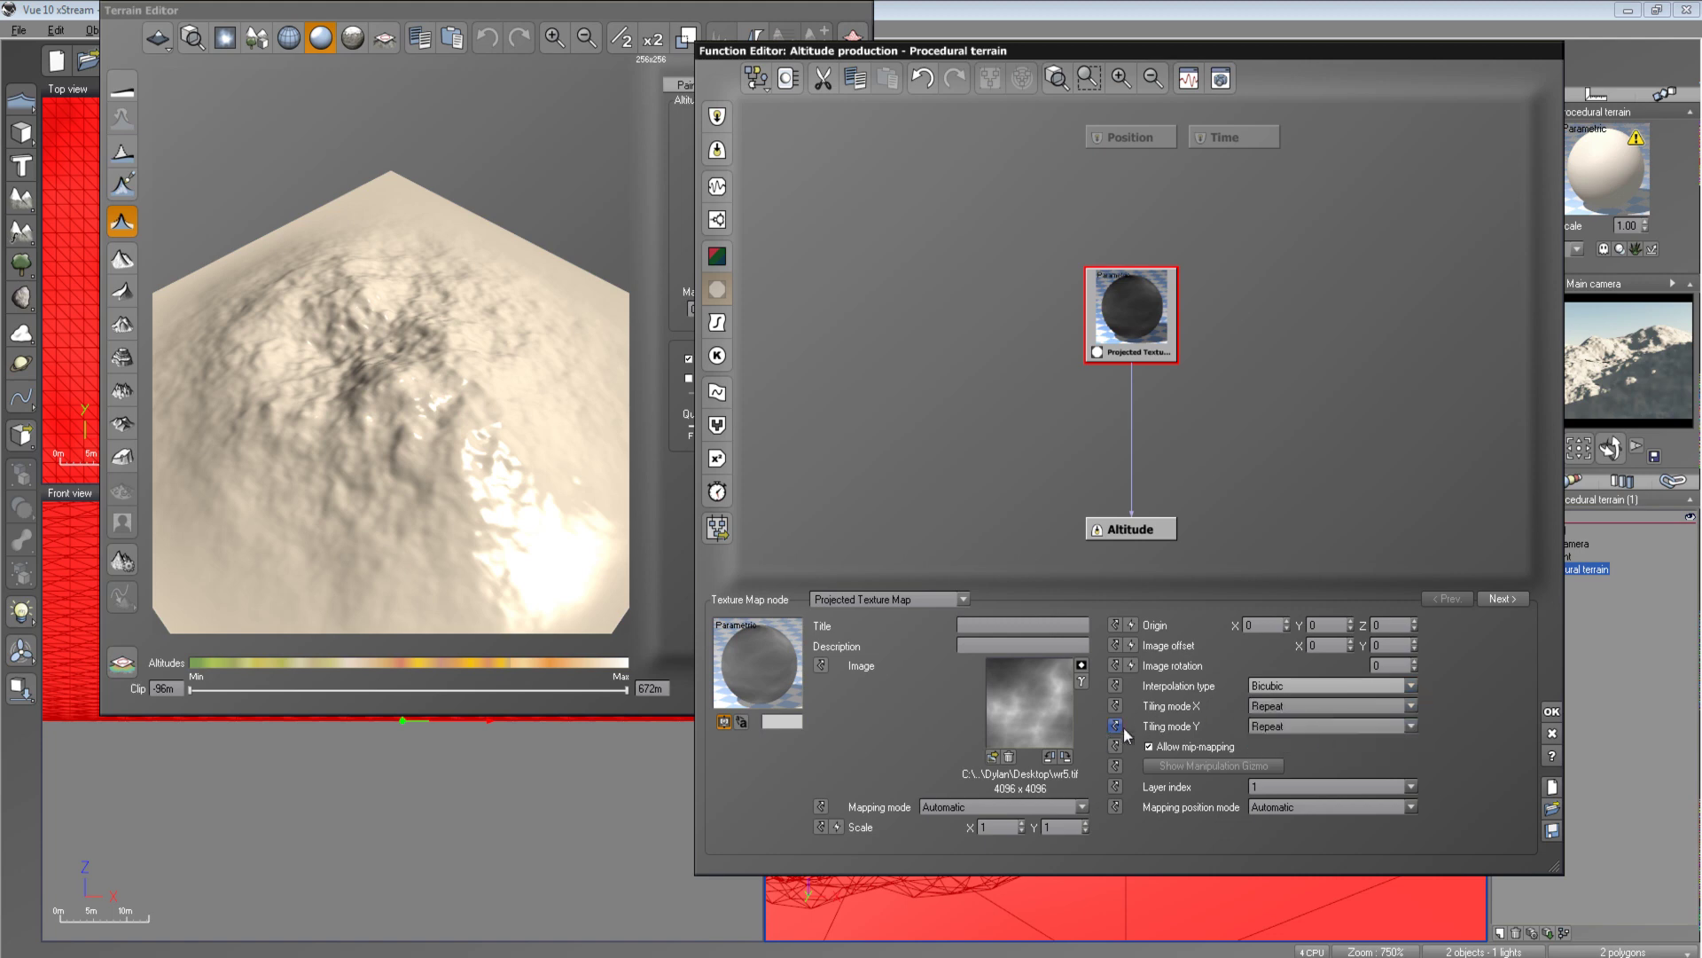
left_click(1273, 688)
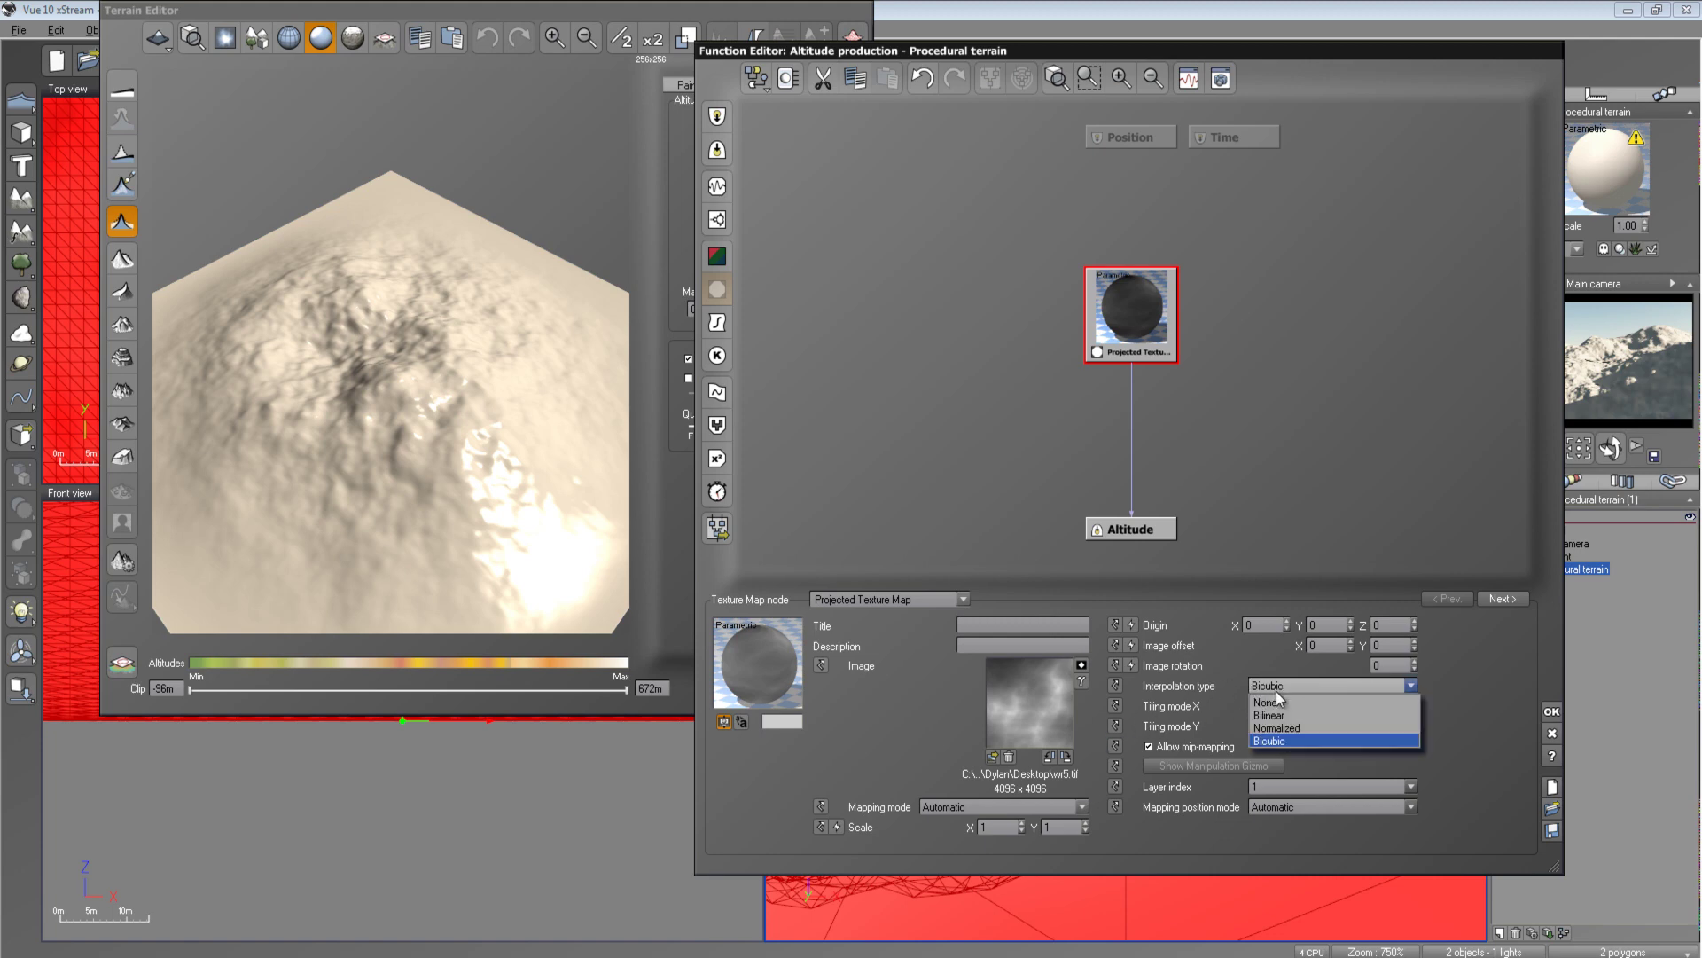
left_click(1294, 740)
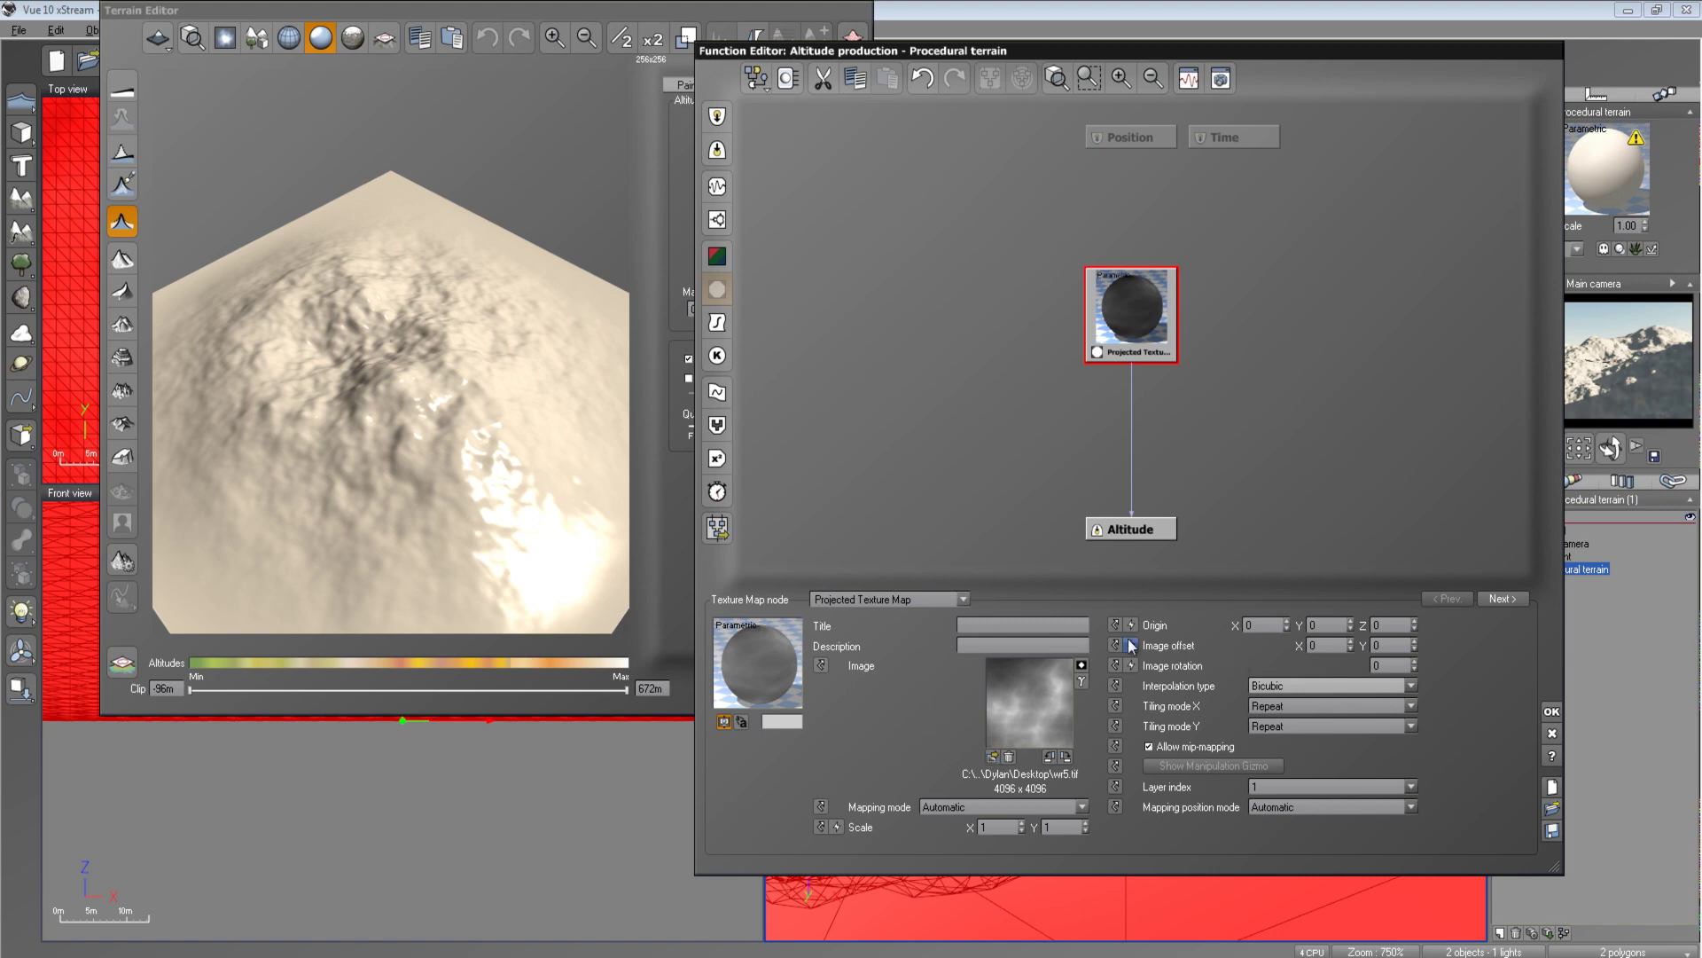
left_click(1550, 712)
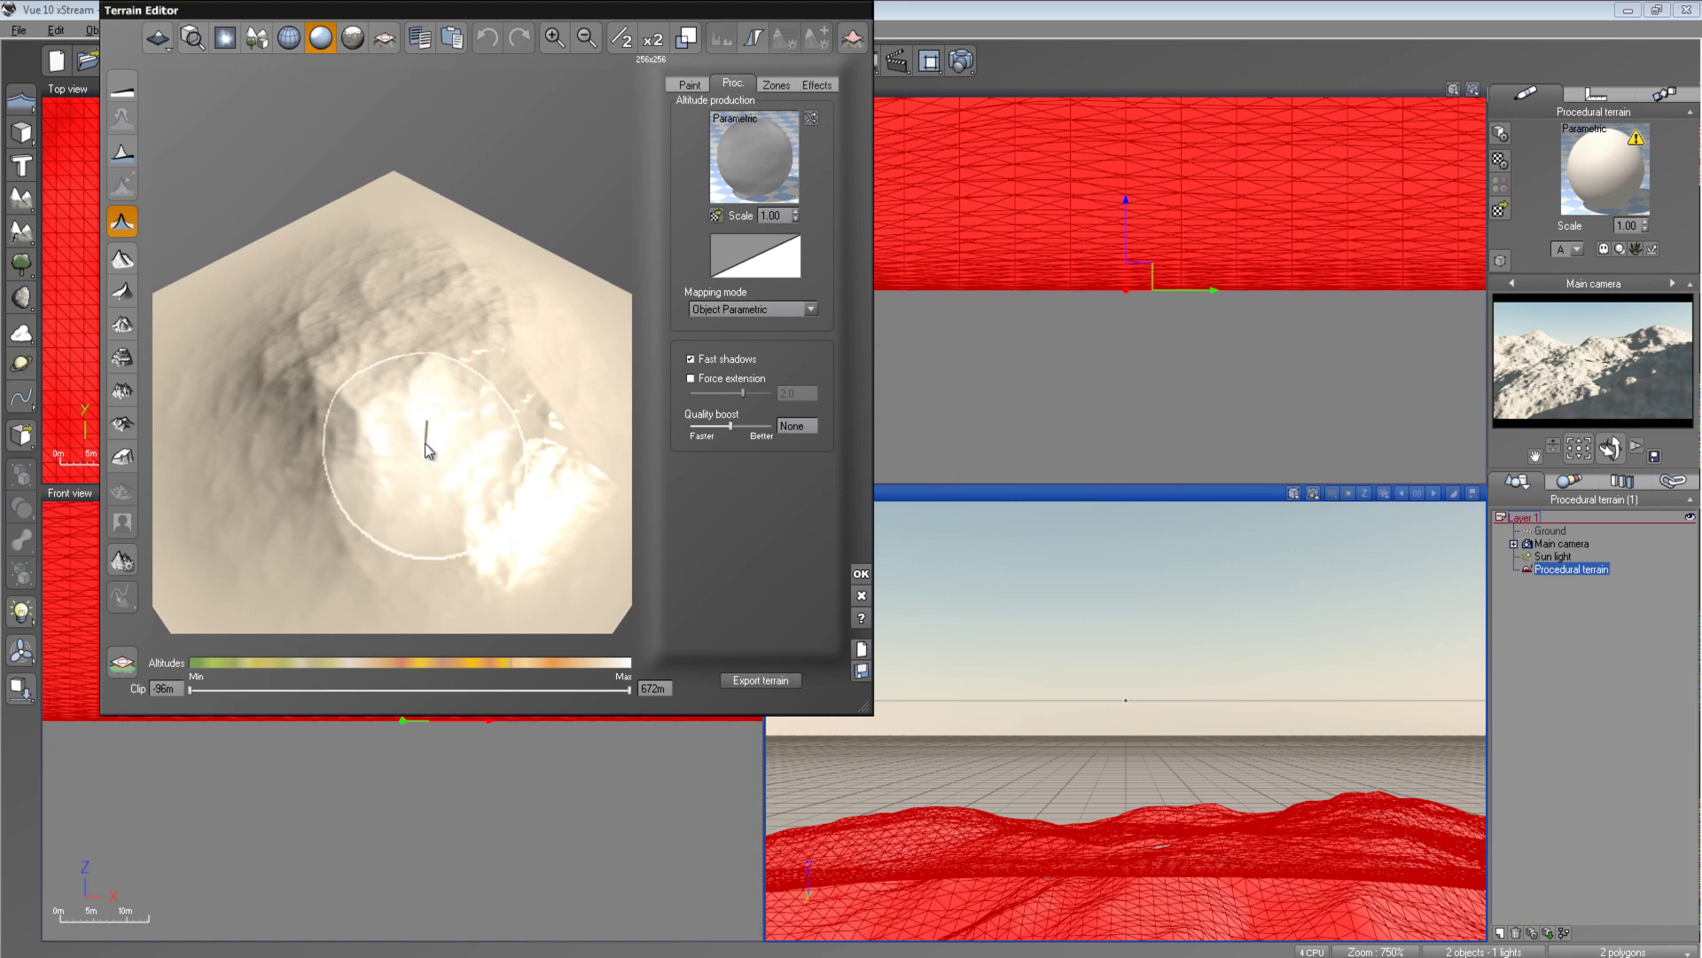
Turn off the active shaping effect that tapers the terrain toward its edges and inspect the heightfield
mouse_move(426, 442)
right_mouse_down()
mouse_move(284, 385)
mouse_move(301, 410)
mouse_move(296, 380)
mouse_move(338, 376)
mouse_move(225, 246)
mouse_move(391, 372)
mouse_move(358, 365)
mouse_move(446, 374)
mouse_move(651, 344)
mouse_move(517, 383)
mouse_move(302, 370)
mouse_move(440, 371)
mouse_move(582, 208)
mouse_move(493, 492)
mouse_move(383, 364)
mouse_move(461, 337)
mouse_move(381, 436)
mouse_move(435, 306)
mouse_move(459, 278)
mouse_move(505, 284)
right_mouse_up()
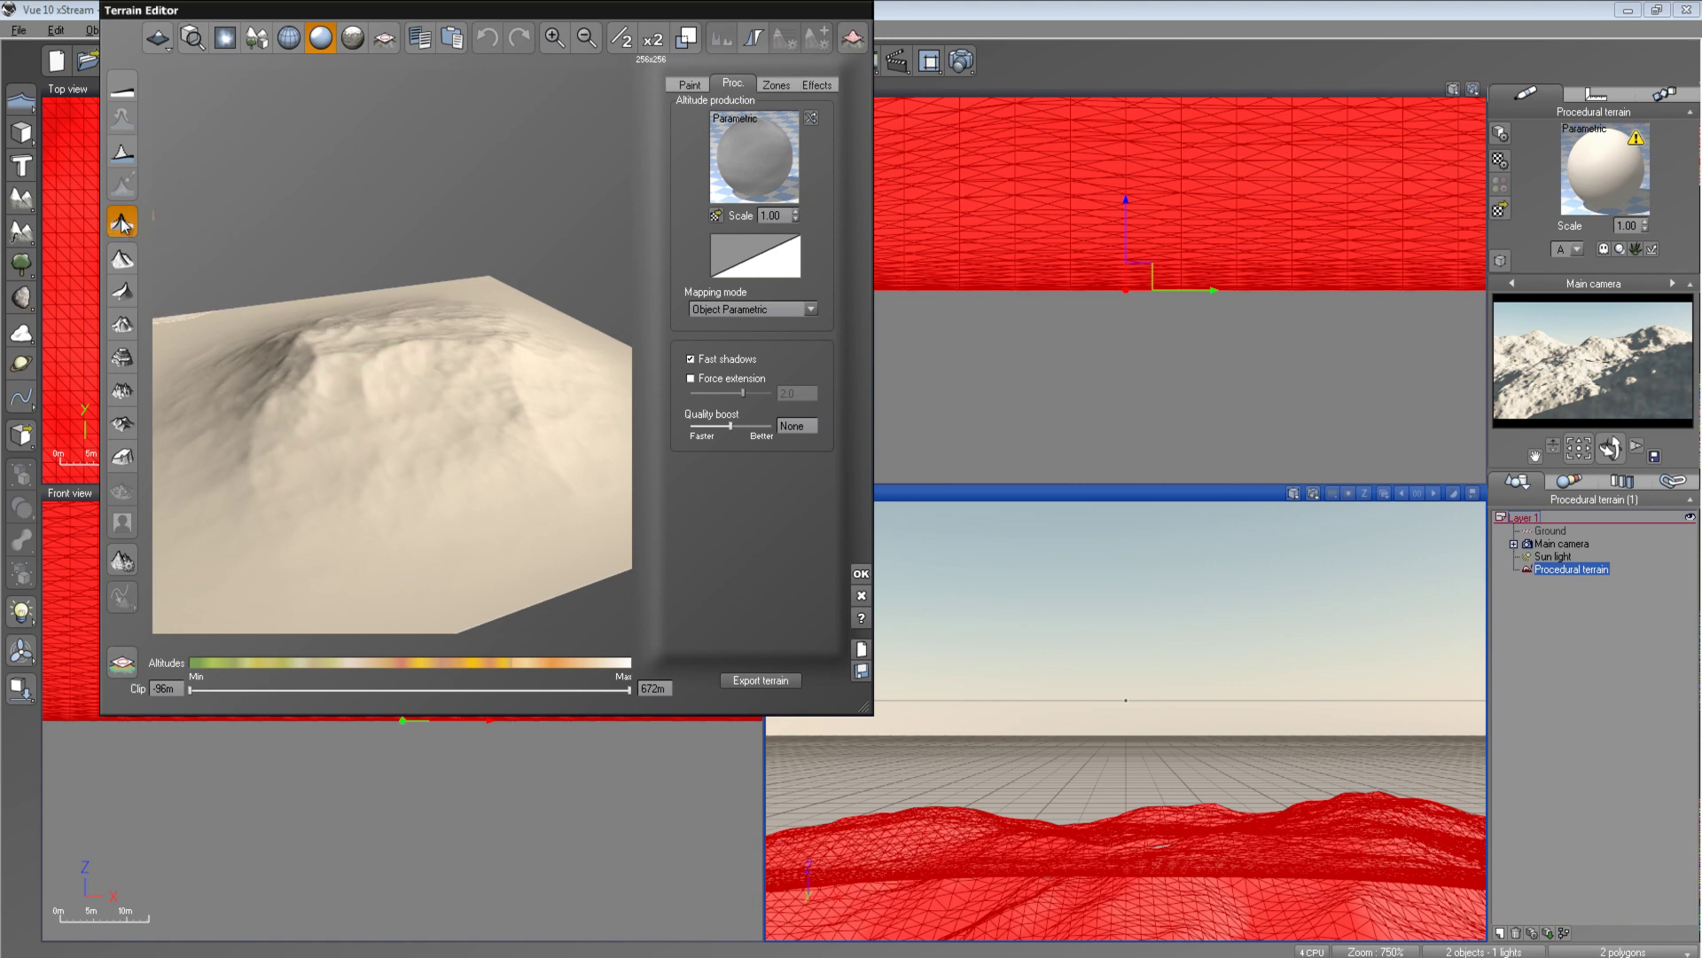
left_click(391, 396)
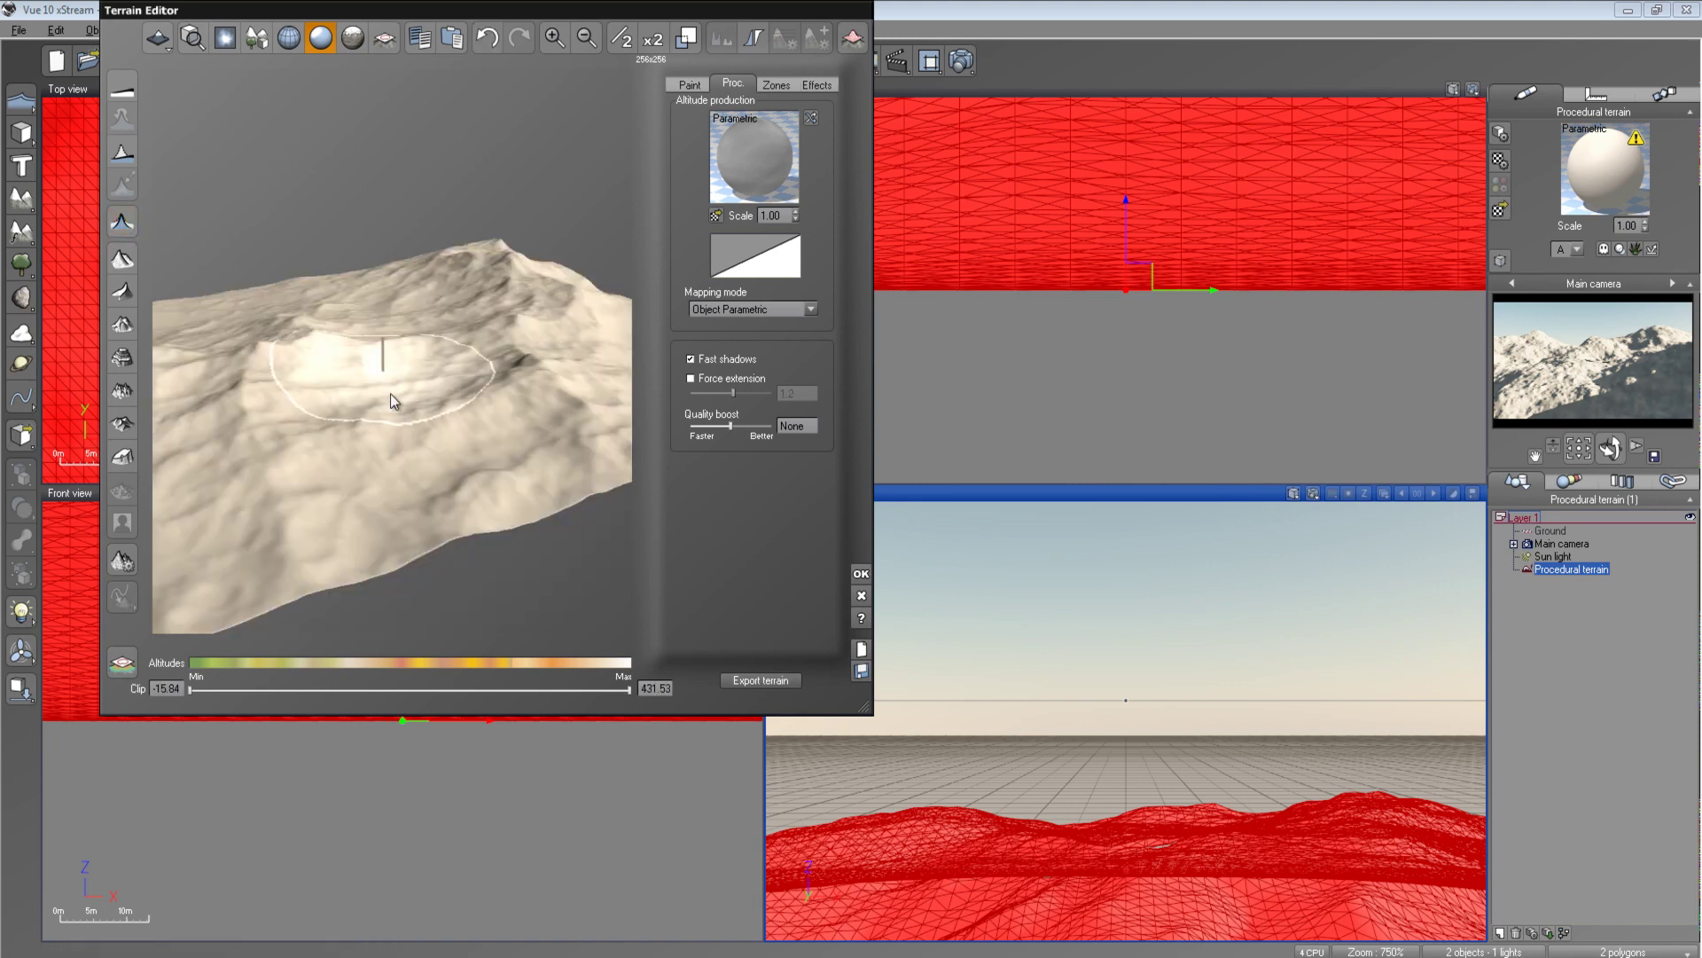
mouse_move(391, 400)
right_mouse_down()
mouse_move(392, 378)
mouse_move(235, 398)
mouse_move(491, 385)
mouse_move(501, 324)
mouse_move(535, 327)
mouse_move(270, 397)
mouse_move(340, 411)
mouse_move(383, 375)
mouse_move(270, 402)
mouse_move(375, 399)
mouse_move(385, 466)
mouse_move(323, 561)
mouse_move(249, 412)
mouse_move(481, 376)
mouse_move(428, 404)
mouse_move(443, 427)
mouse_move(380, 493)
mouse_move(302, 374)
mouse_move(446, 392)
mouse_move(306, 470)
mouse_move(273, 384)
mouse_move(422, 371)
mouse_move(431, 404)
mouse_move(341, 537)
mouse_move(364, 577)
mouse_move(491, 555)
mouse_move(584, 468)
mouse_move(427, 434)
mouse_move(444, 413)
mouse_move(370, 366)
mouse_move(444, 381)
mouse_move(365, 411)
mouse_move(190, 418)
mouse_move(374, 402)
mouse_move(242, 459)
mouse_move(479, 418)
mouse_move(239, 265)
mouse_move(501, 266)
mouse_move(469, 324)
mouse_move(386, 333)
mouse_move(170, 200)
right_mouse_up()
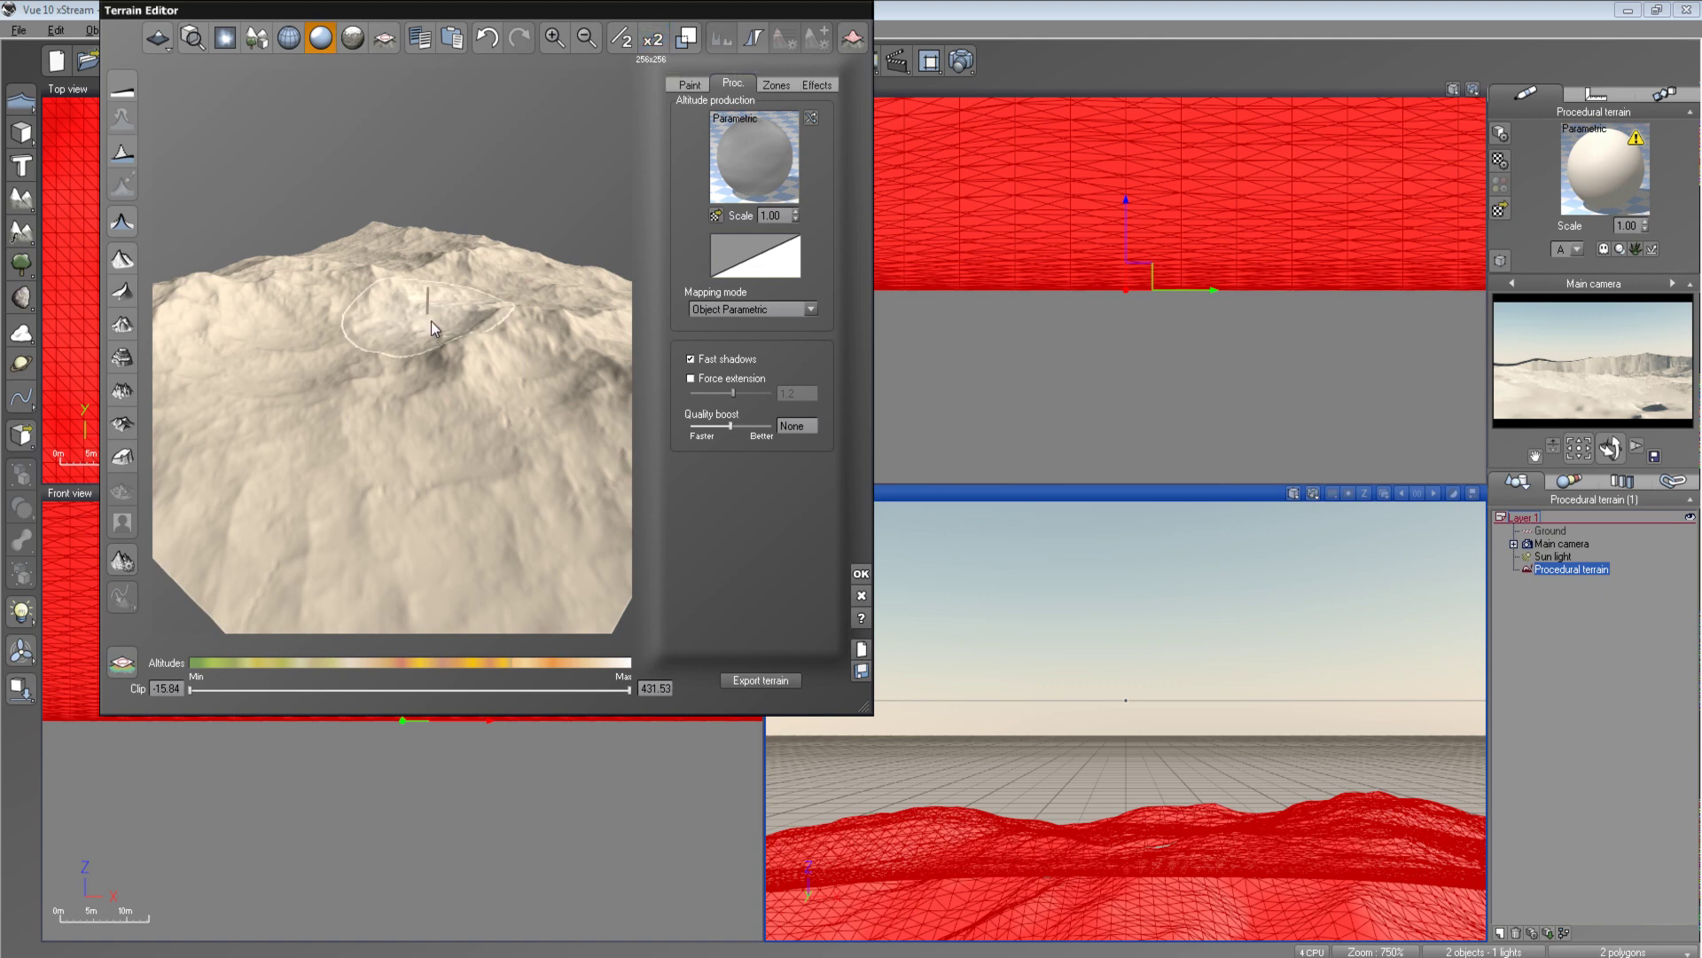
Reopen the altitude function and try out a Simple Fractal node beside the texture map, deleting it again
right_click(721, 163)
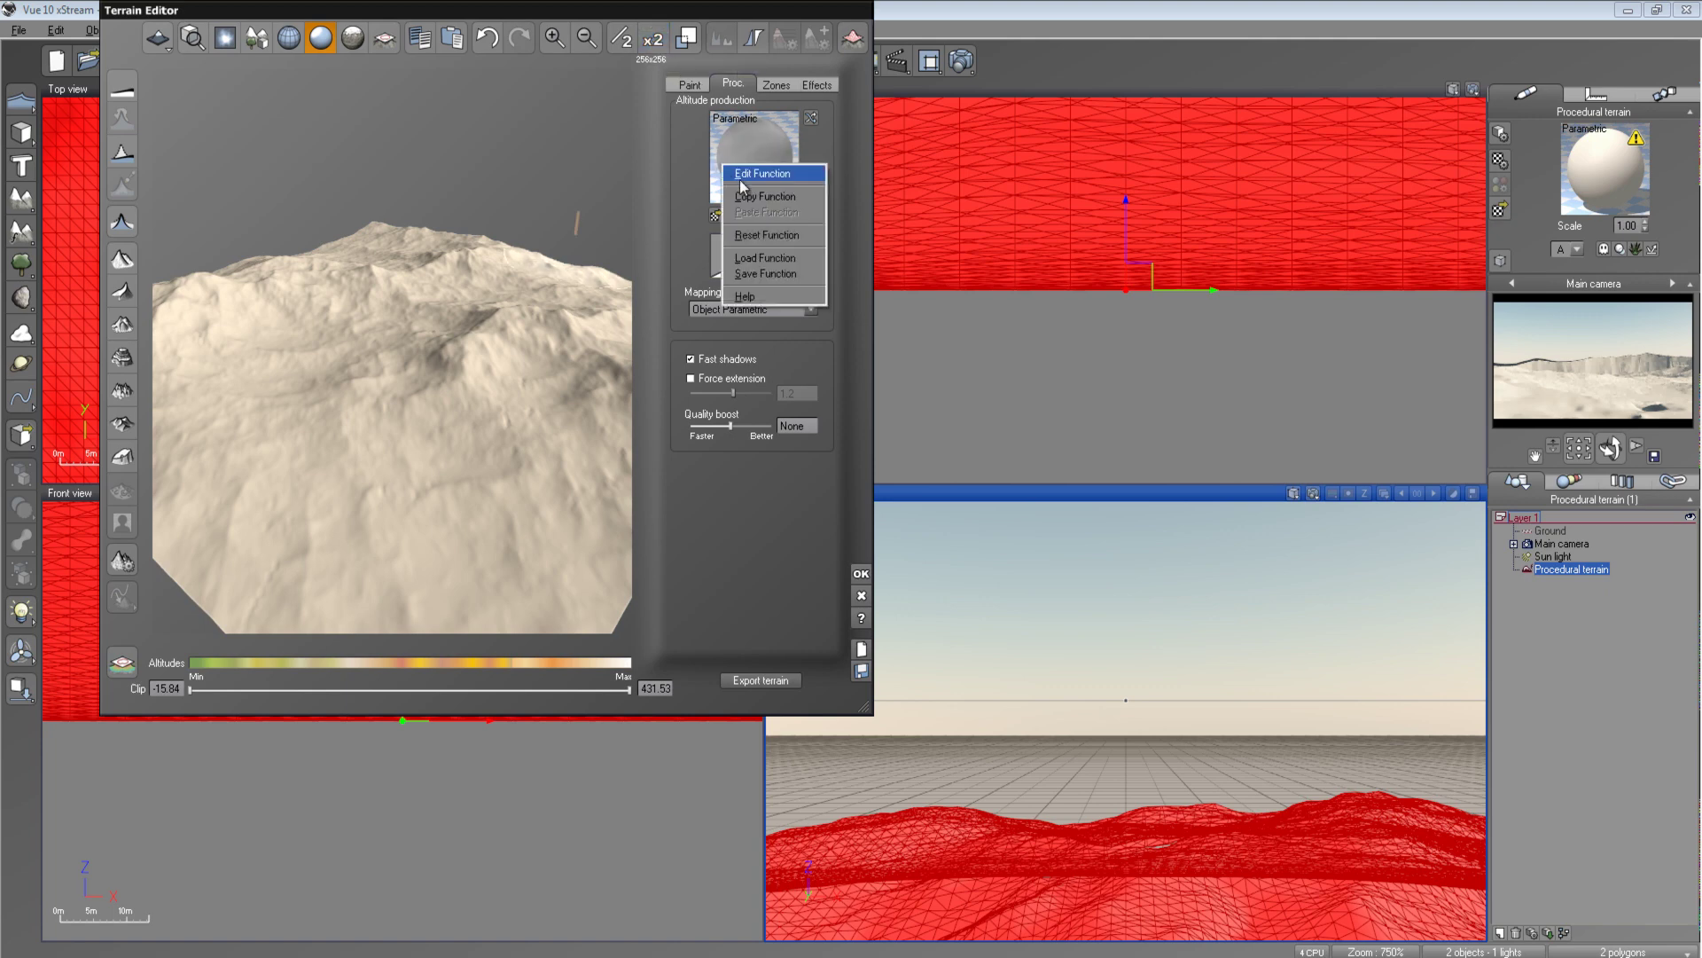
left_click(741, 179)
left_click(1288, 291)
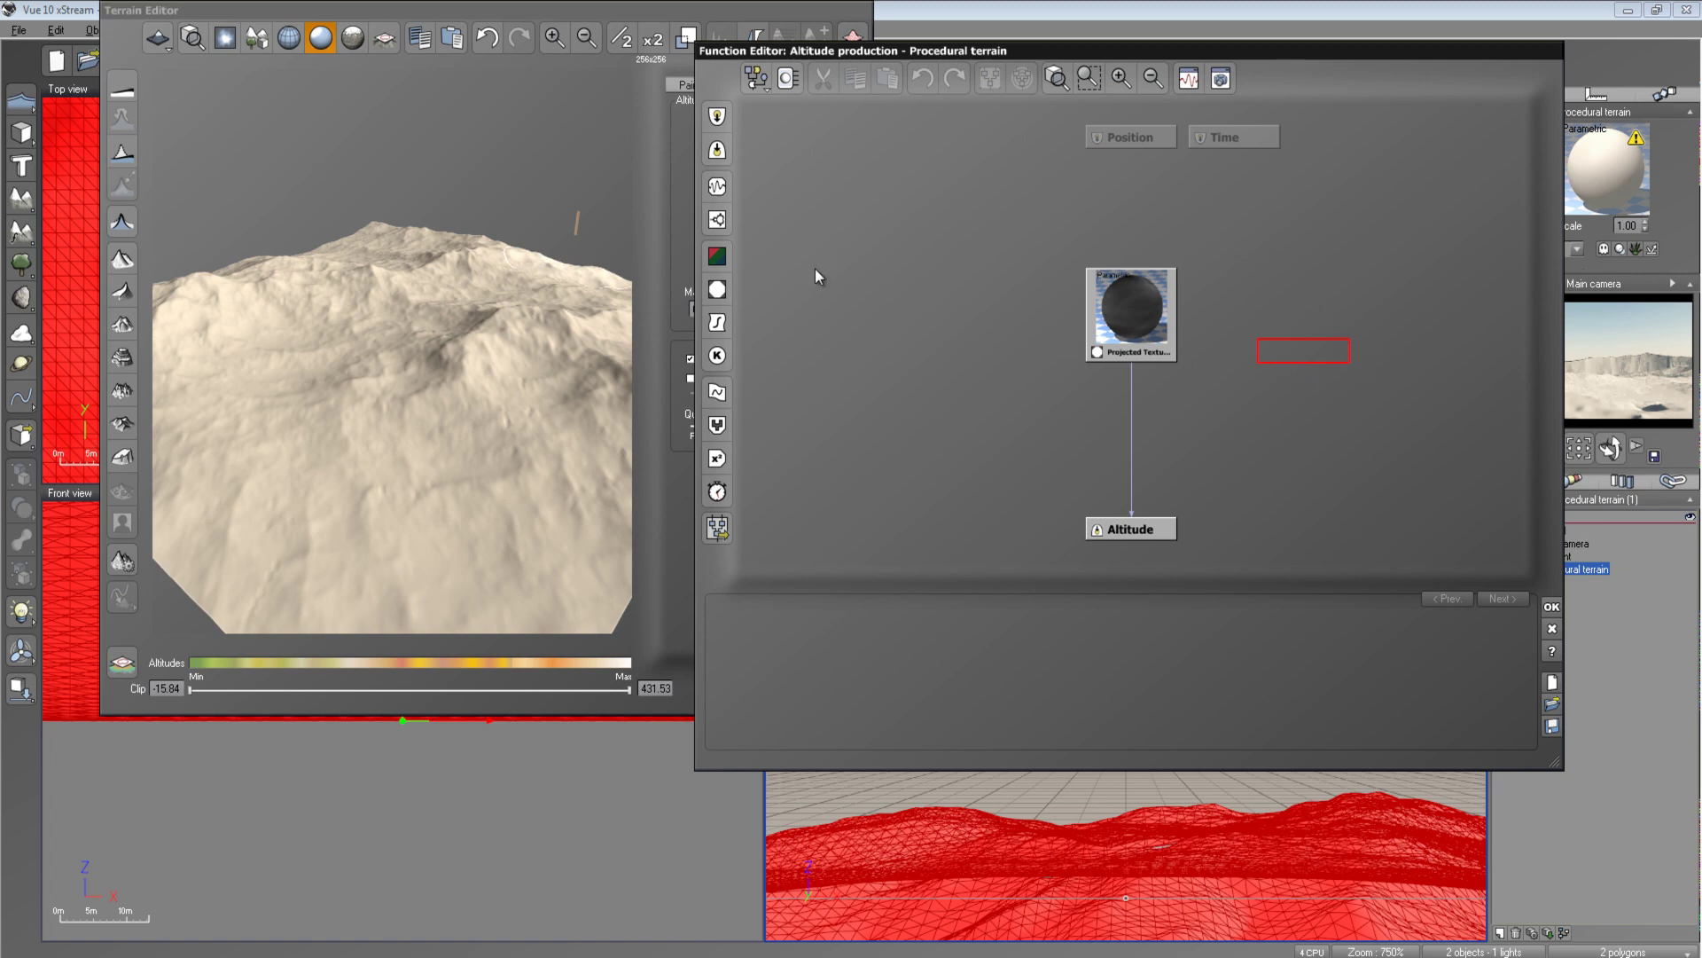
left_click(717, 219)
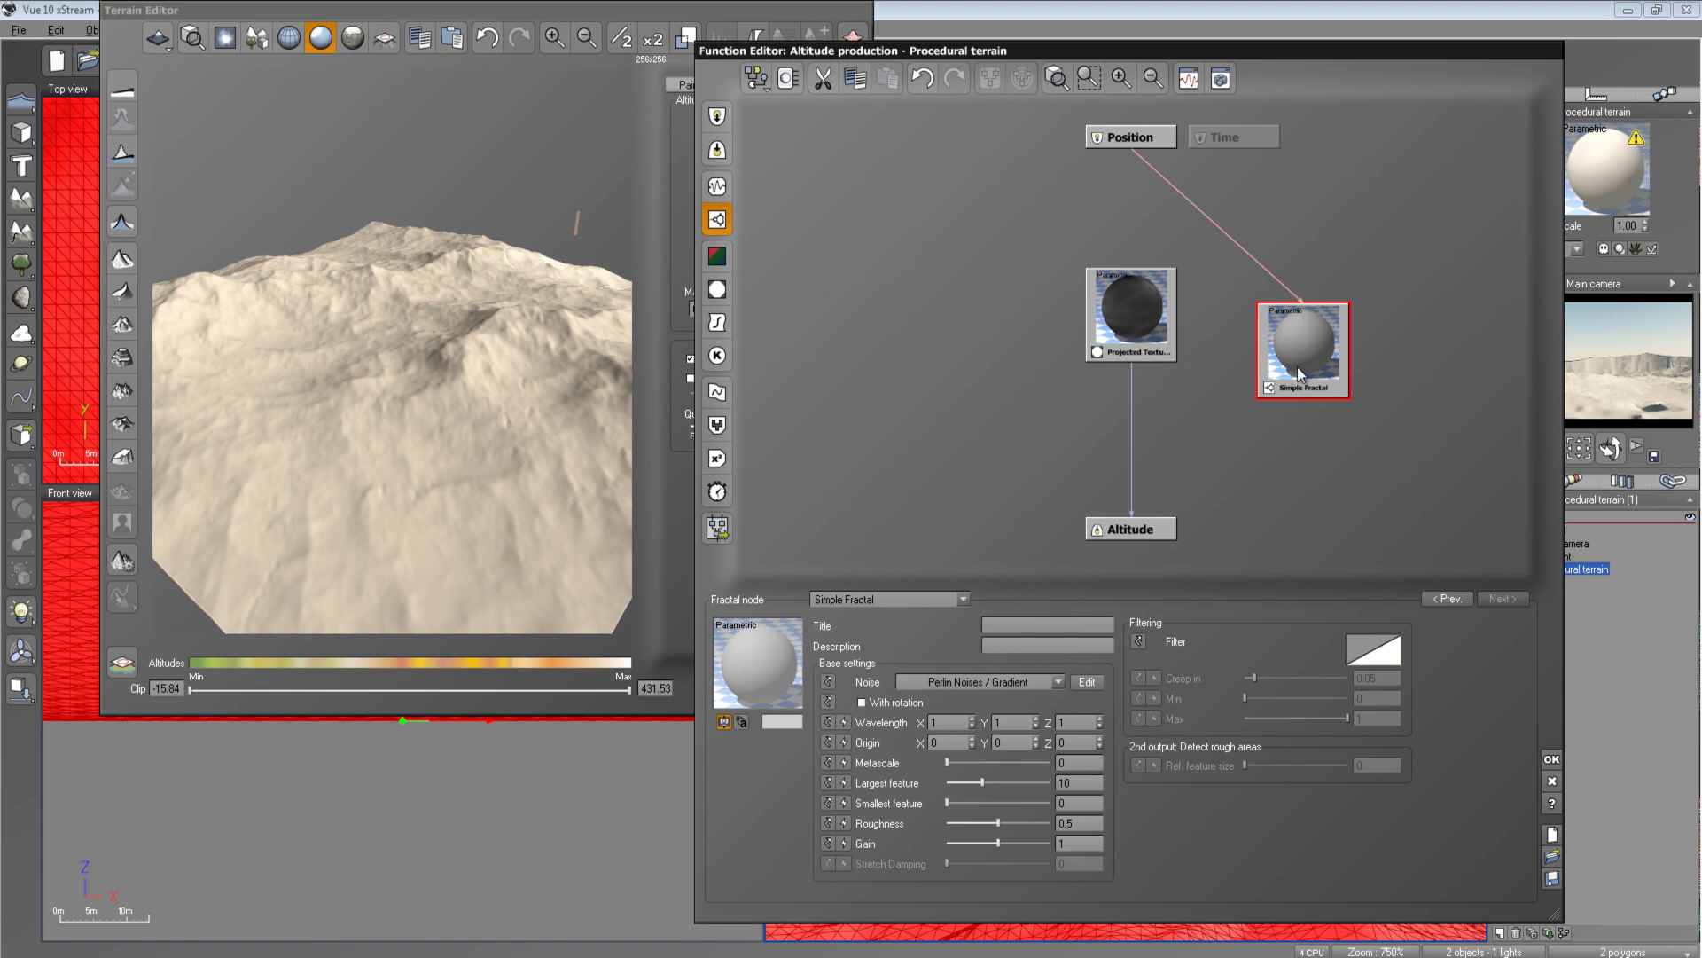
left_click_drag(1298, 368, 1340, 275)
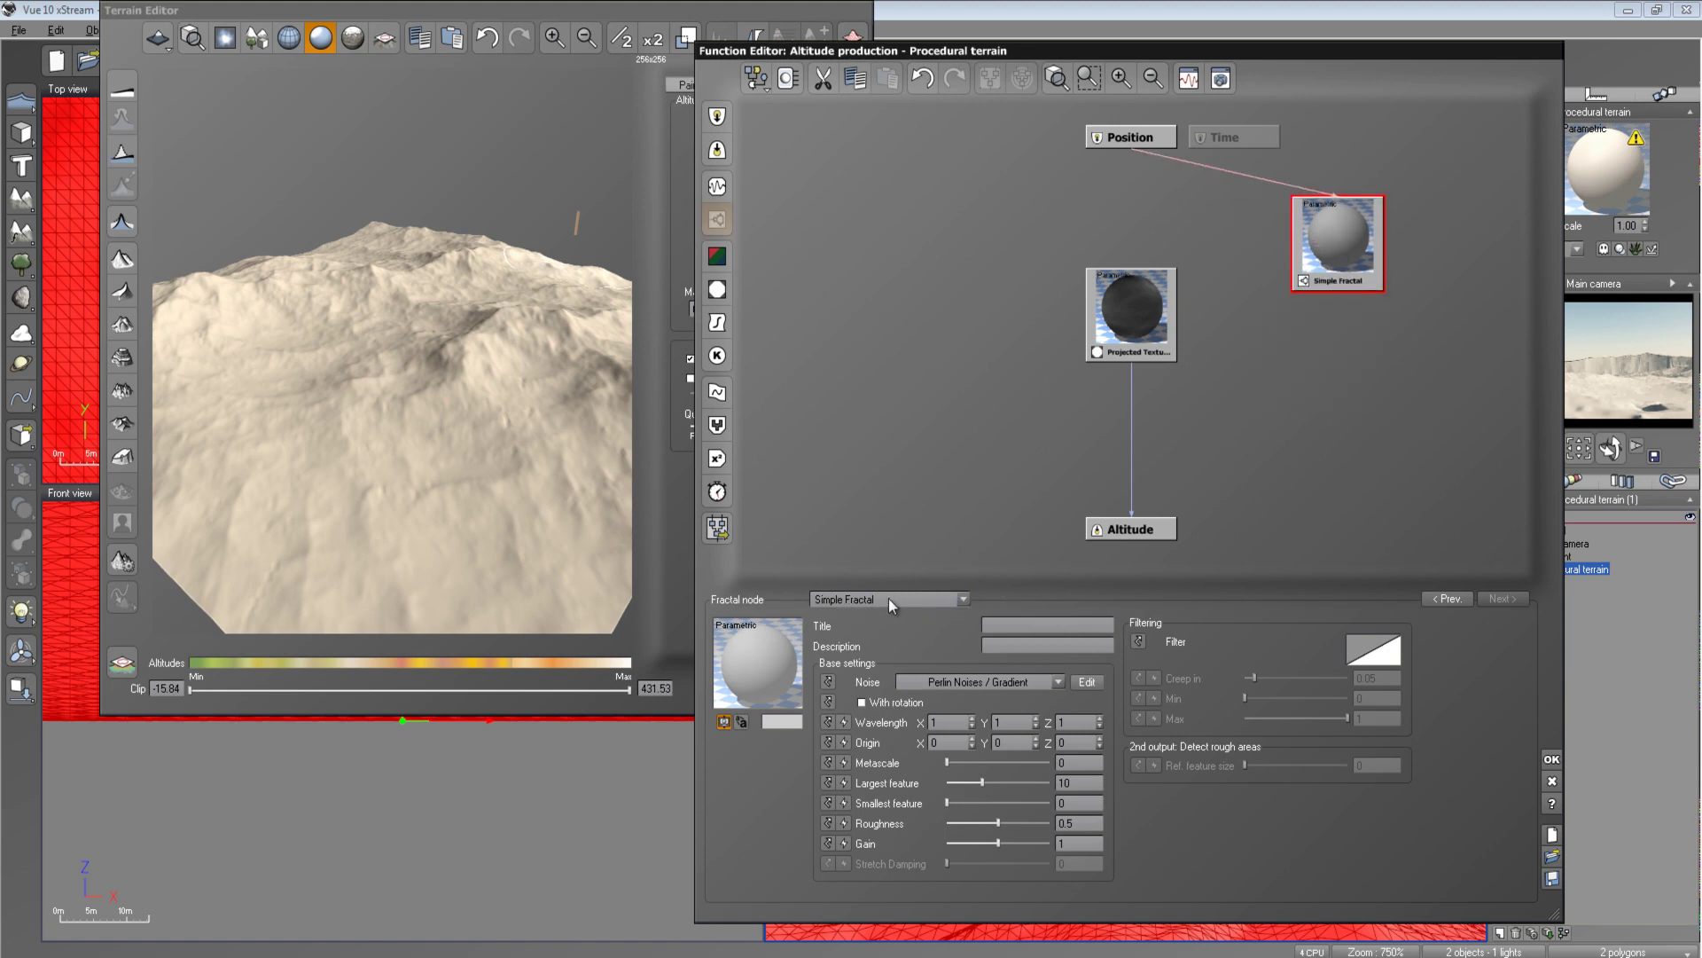
left_click(945, 597)
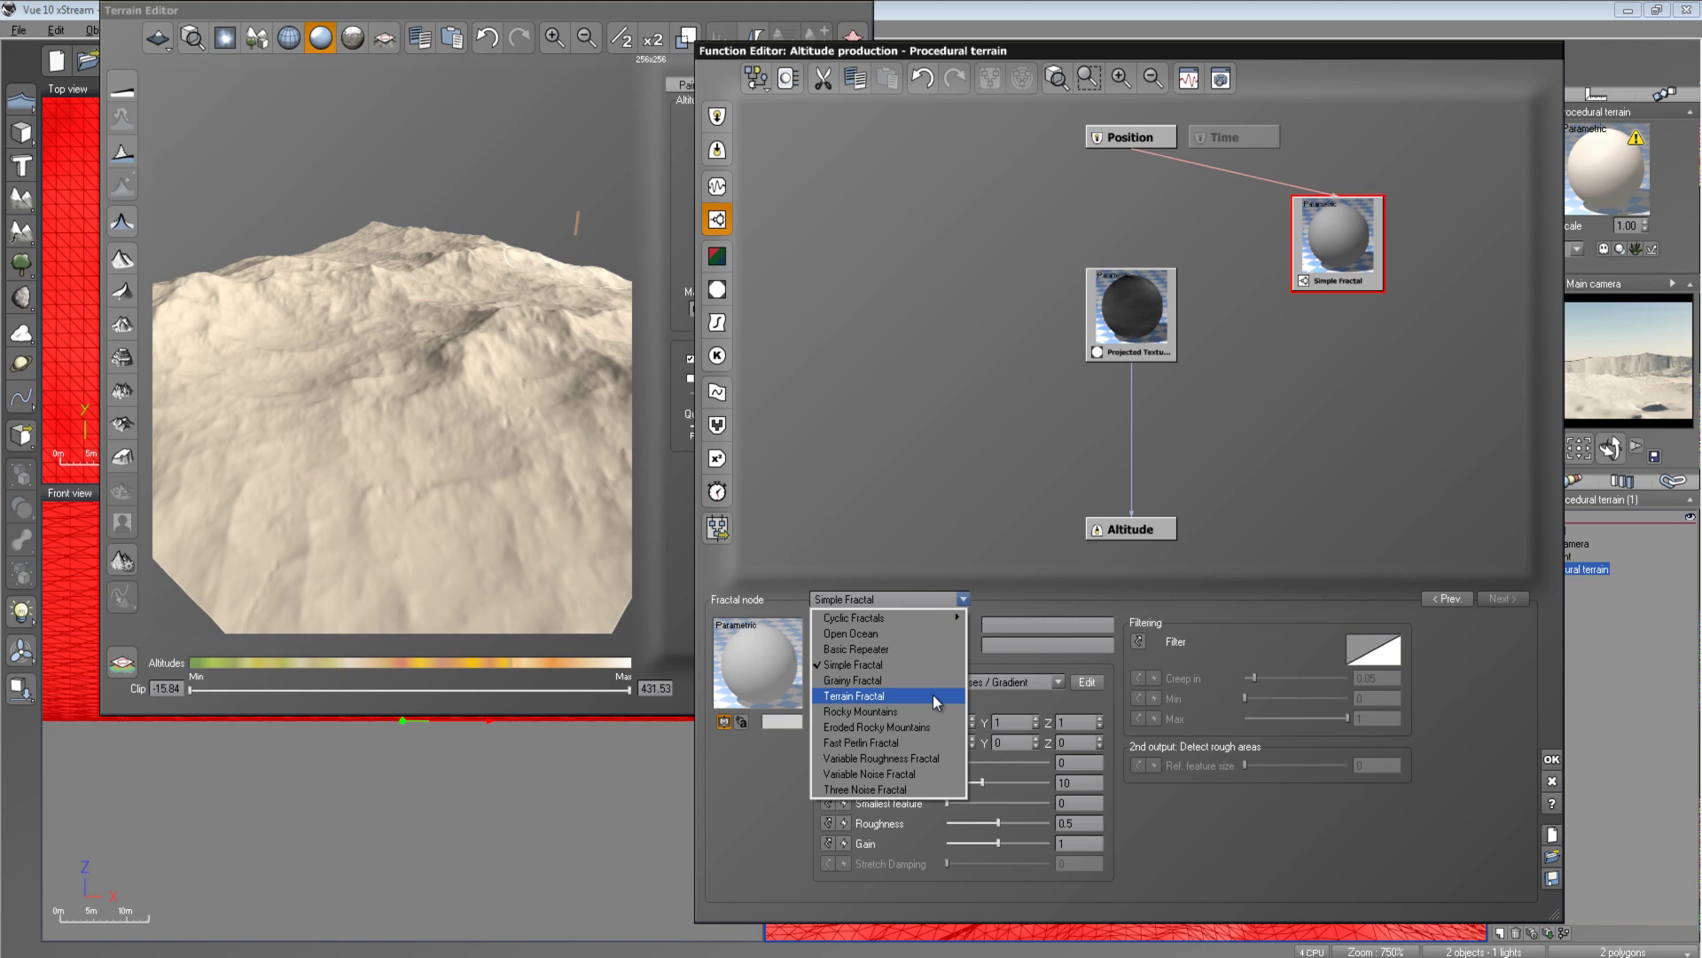
left_click(1225, 820)
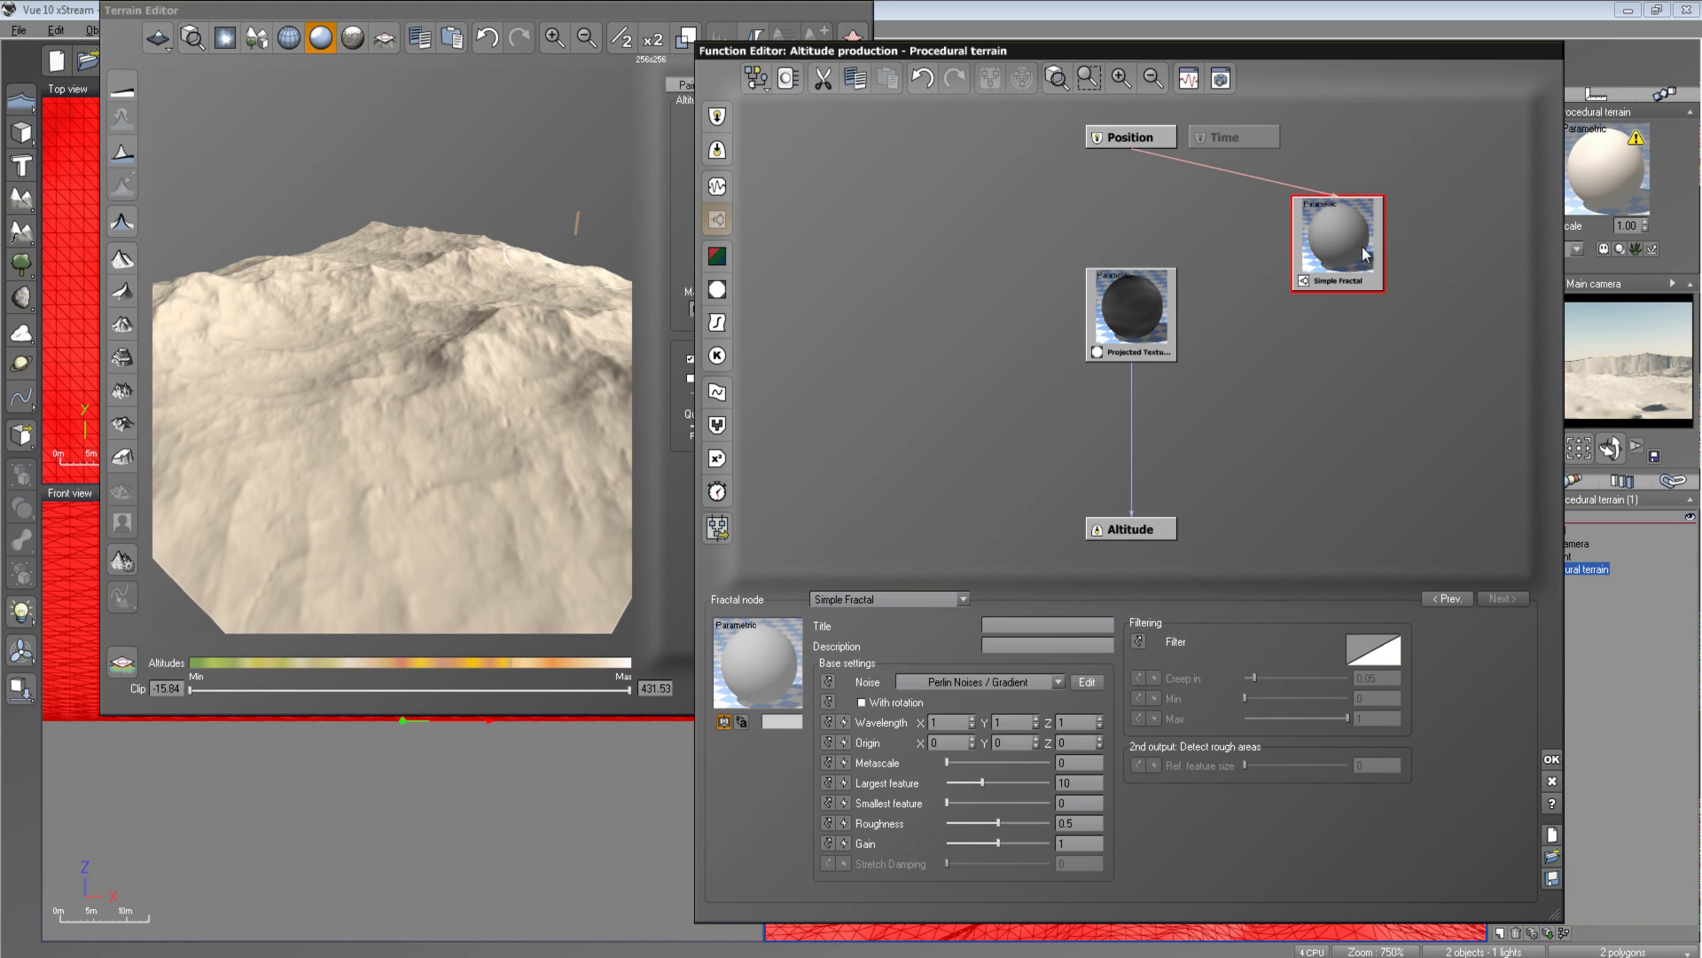
key("Delete")
Accept the altitude function with its texture map node and increase the terrain resolution to 4096x4096
left_click(1110, 348)
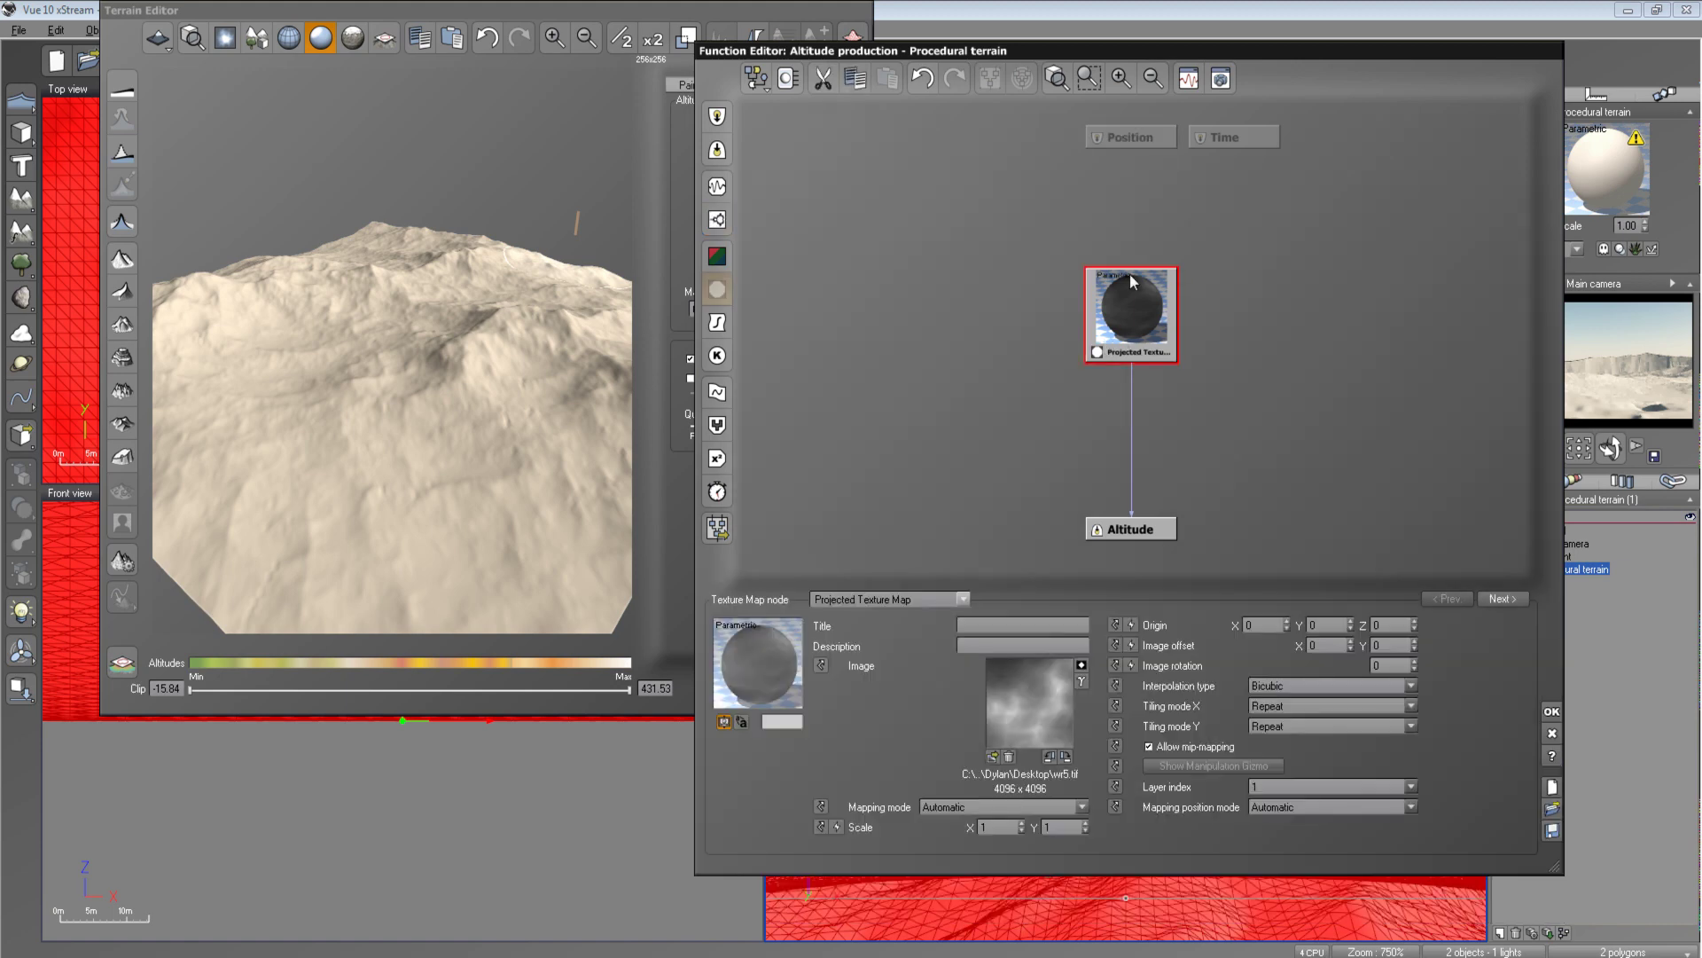
left_click(1552, 712)
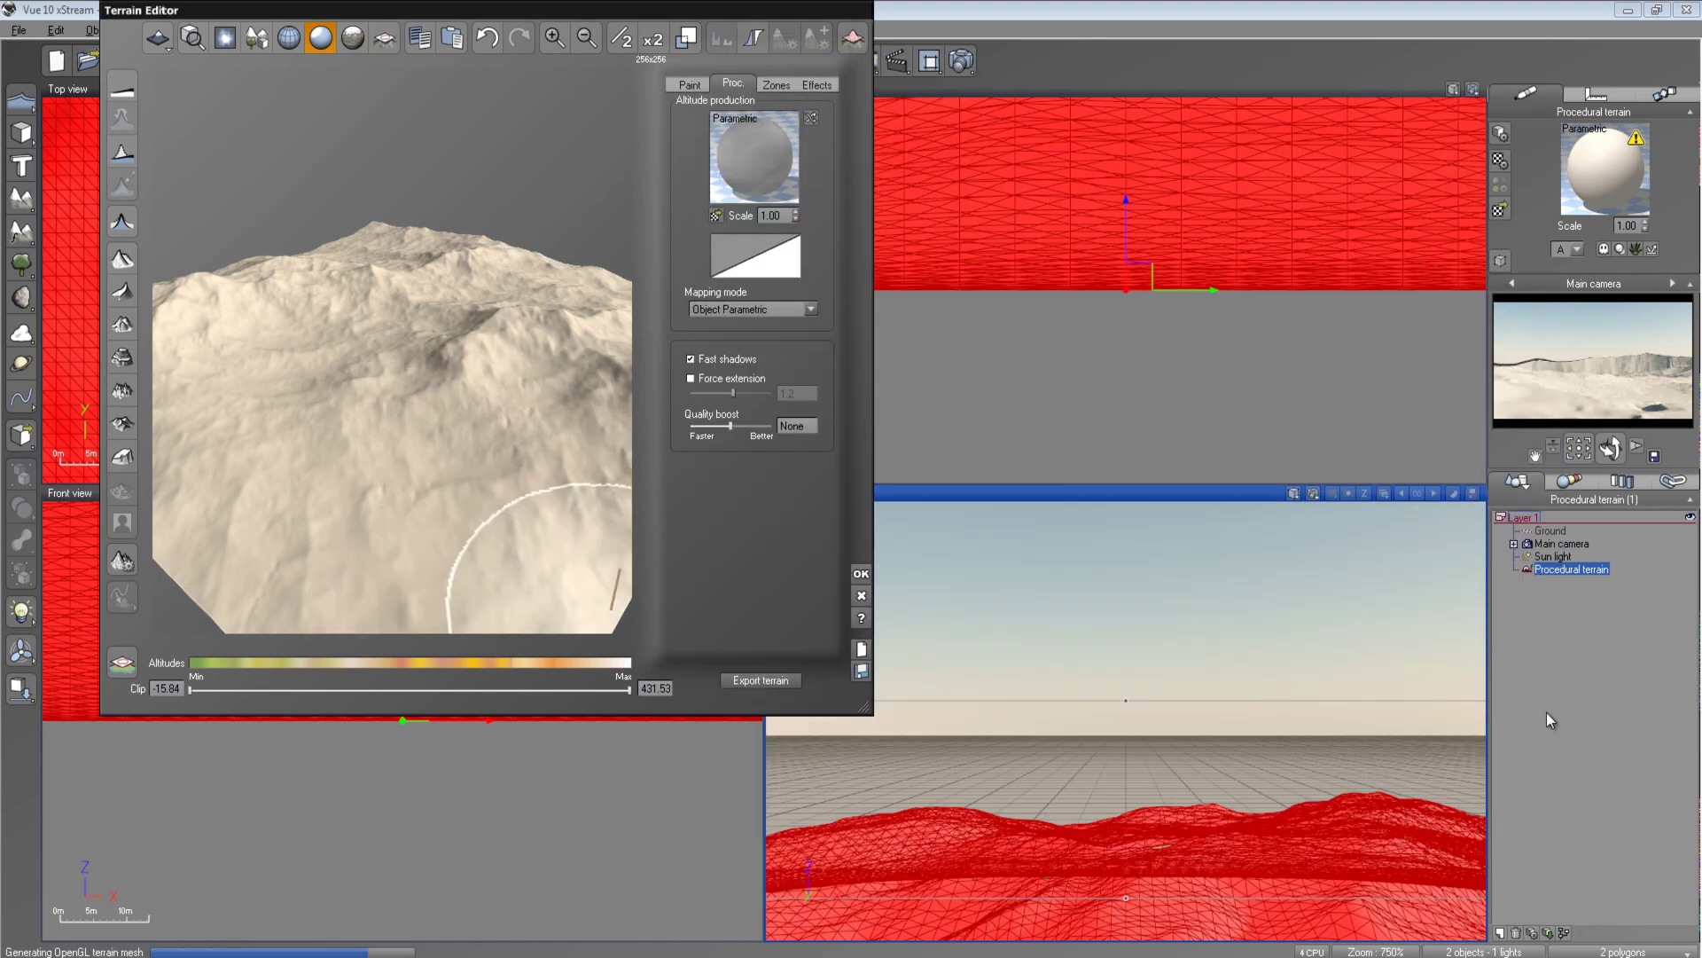
left_click(659, 41)
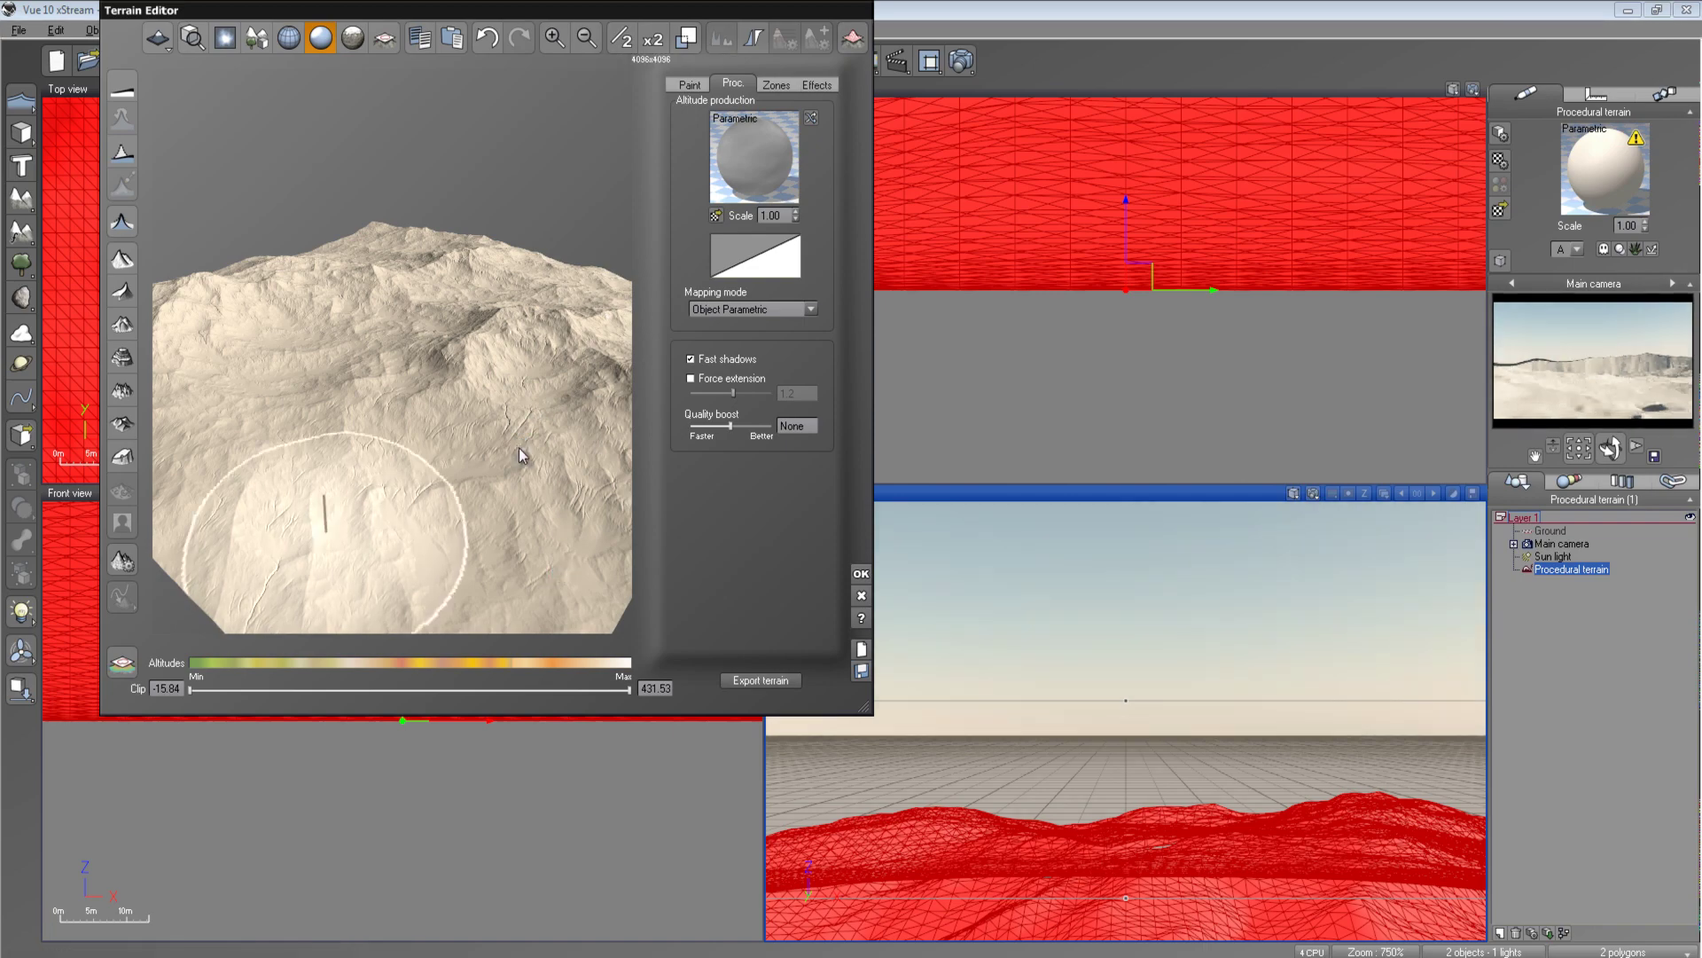
Inspect the sculpted relief in the Terrain Editor preview and accept the terrain edits
mouse_move(519, 448)
left_mouse_down()
mouse_move(463, 333)
mouse_move(343, 472)
mouse_move(455, 376)
mouse_move(374, 550)
mouse_move(464, 370)
mouse_move(550, 461)
left_mouse_up()
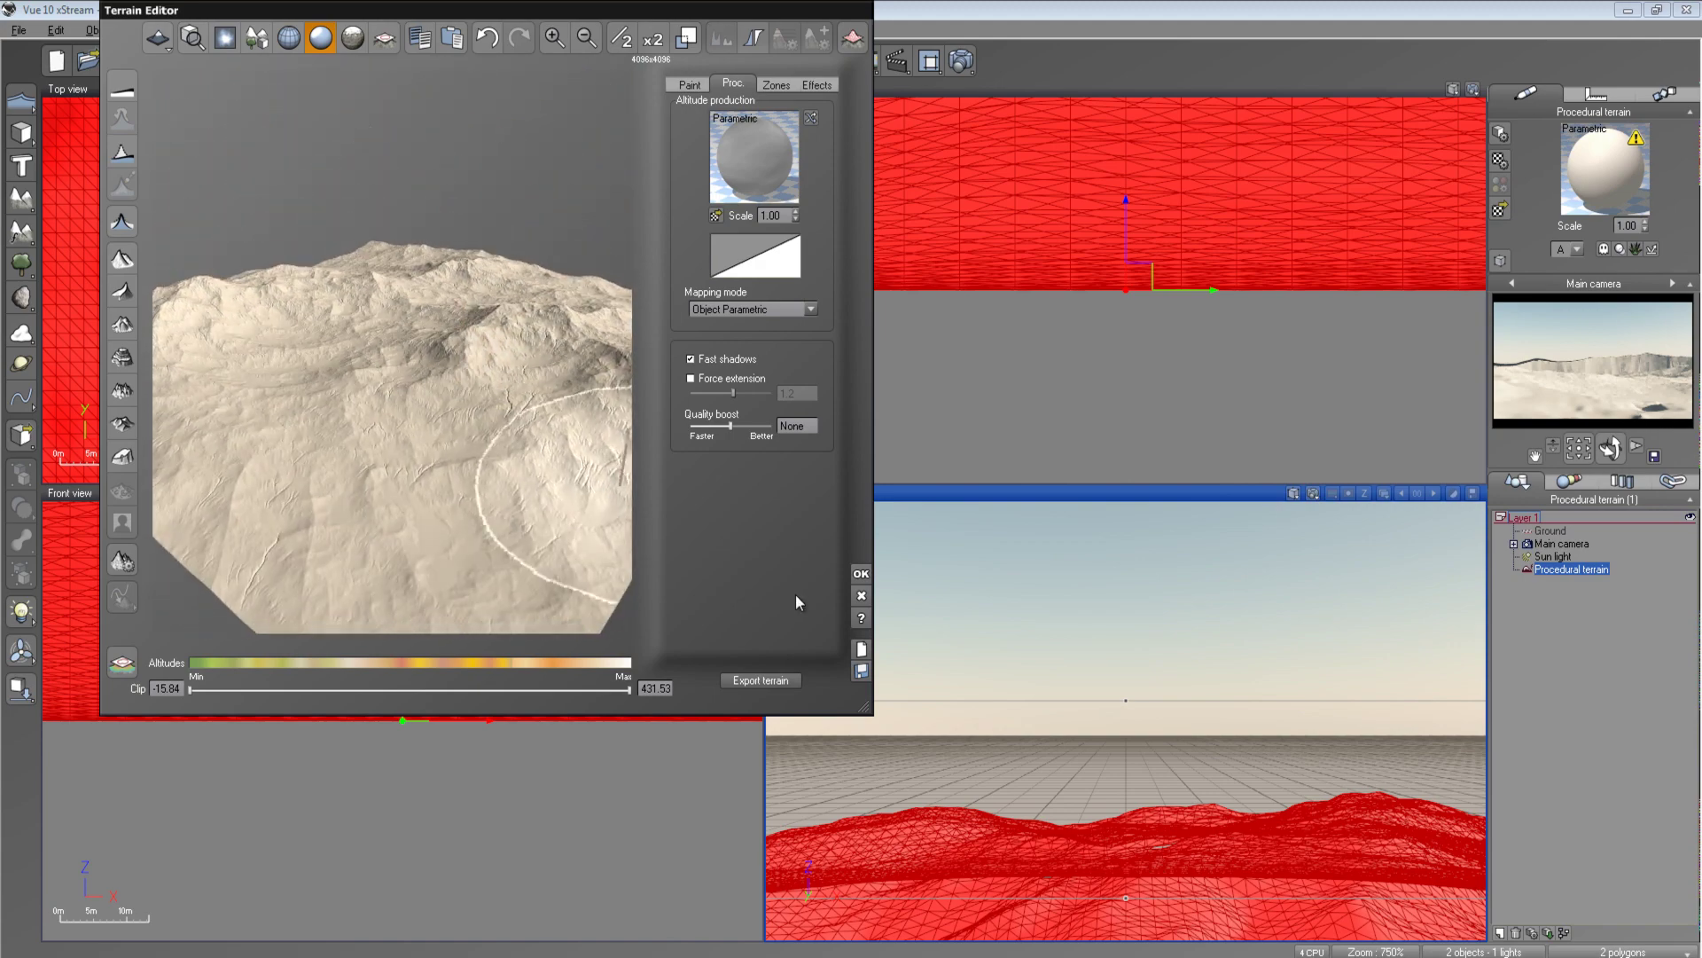
left_click(860, 575)
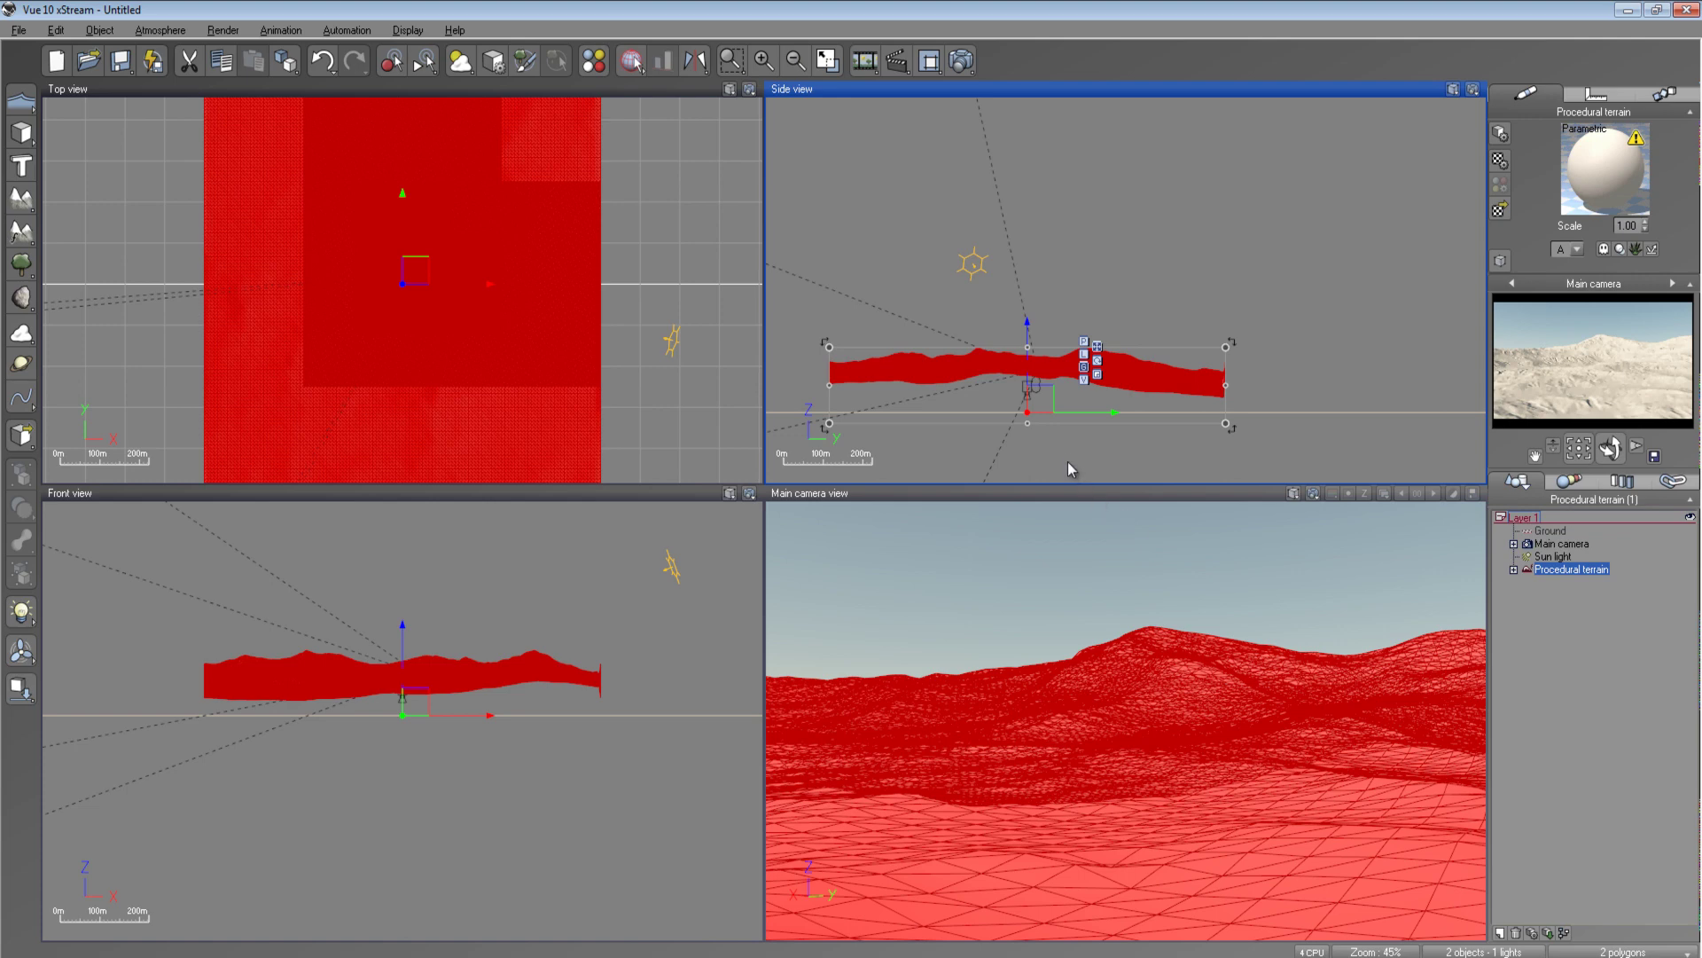
Scale up the procedural terrain in the top view until it spans several kilometres
right_click_drag(1068, 471, 1118, 433)
scroll(516, 445, "down", 10)
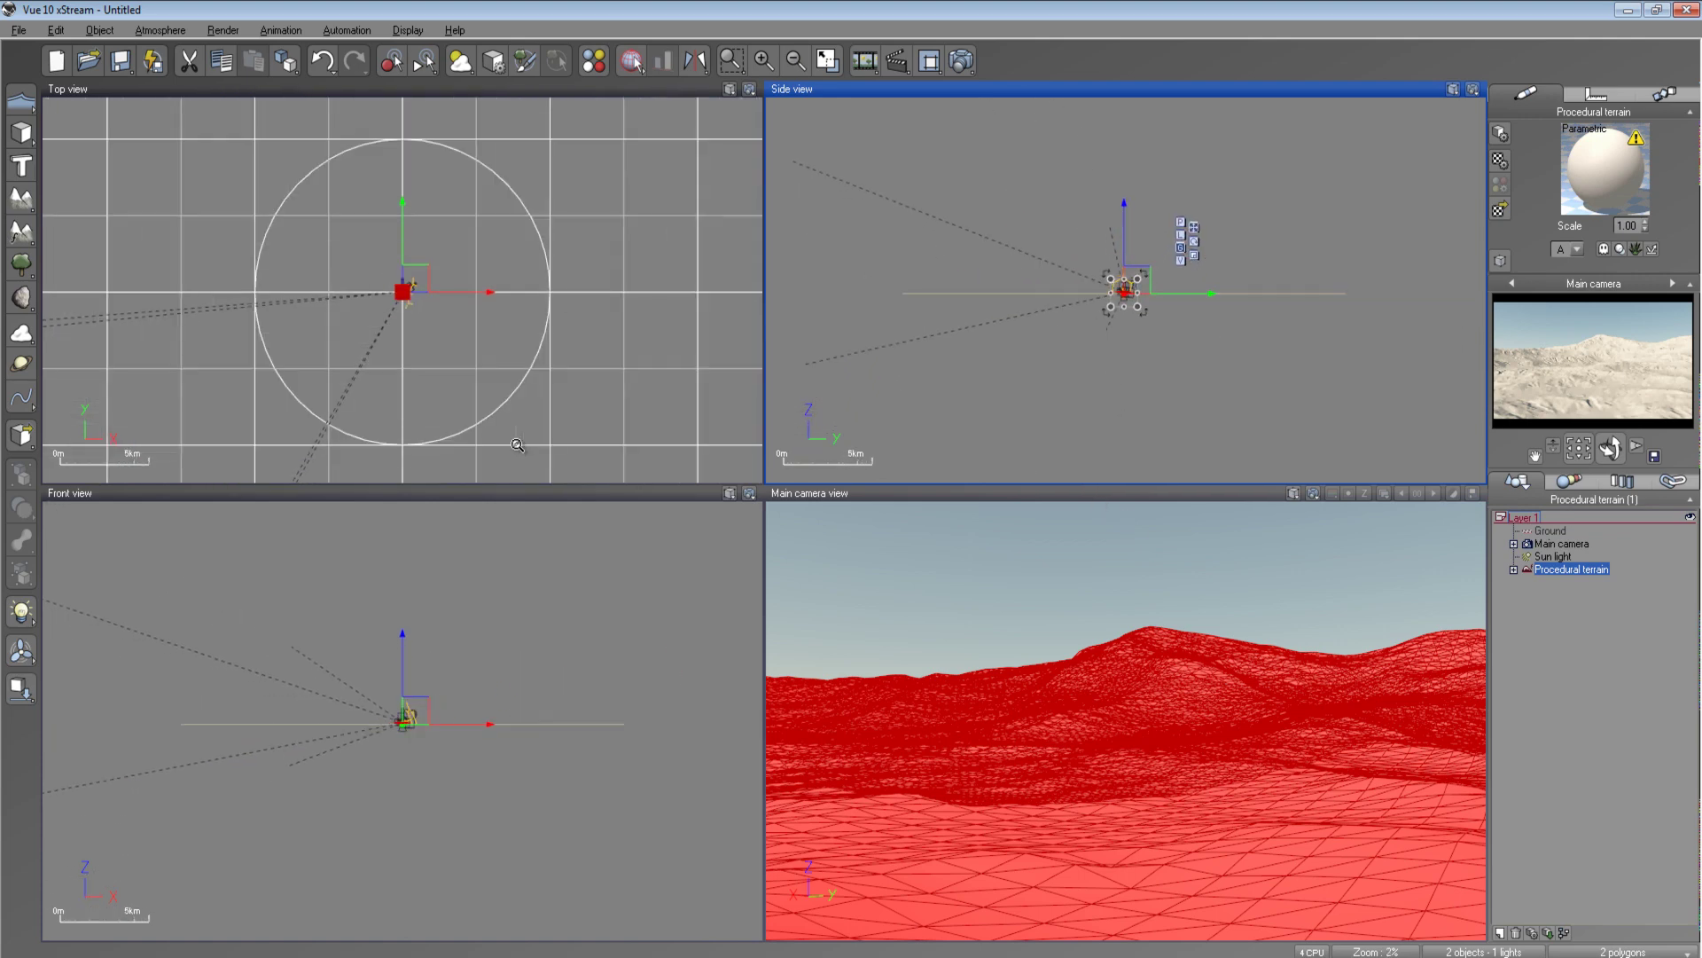
scroll(254, 292, "up", 3)
scroll(282, 321, "down", 1)
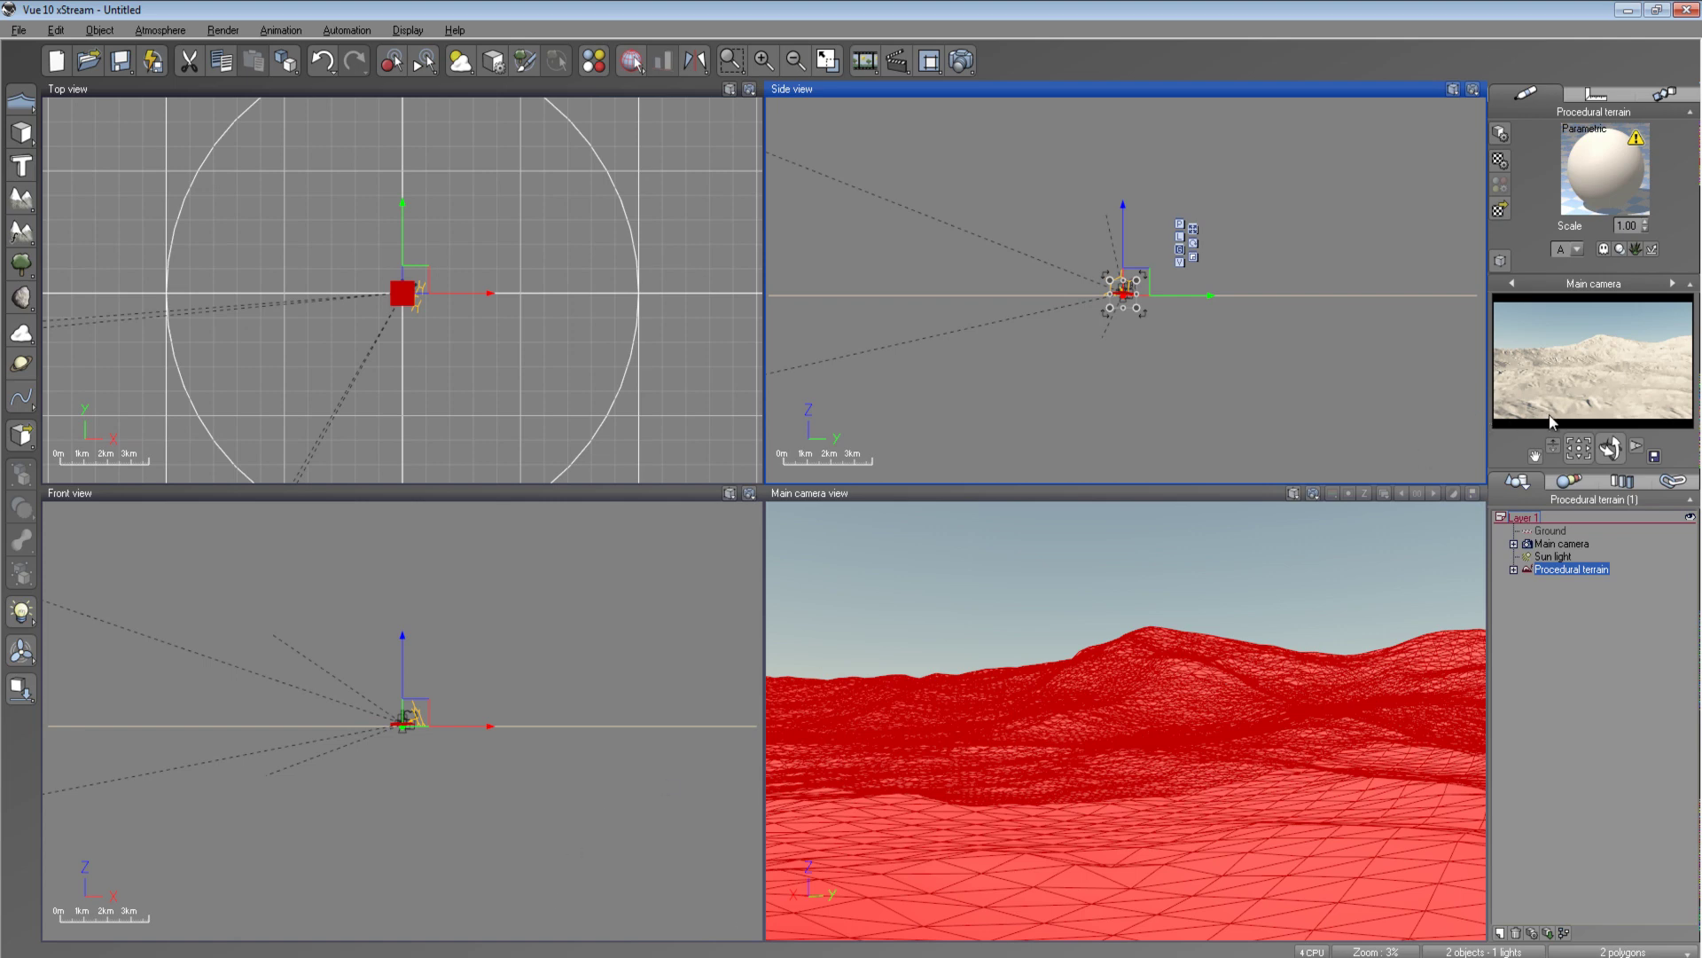
left_click(418, 317)
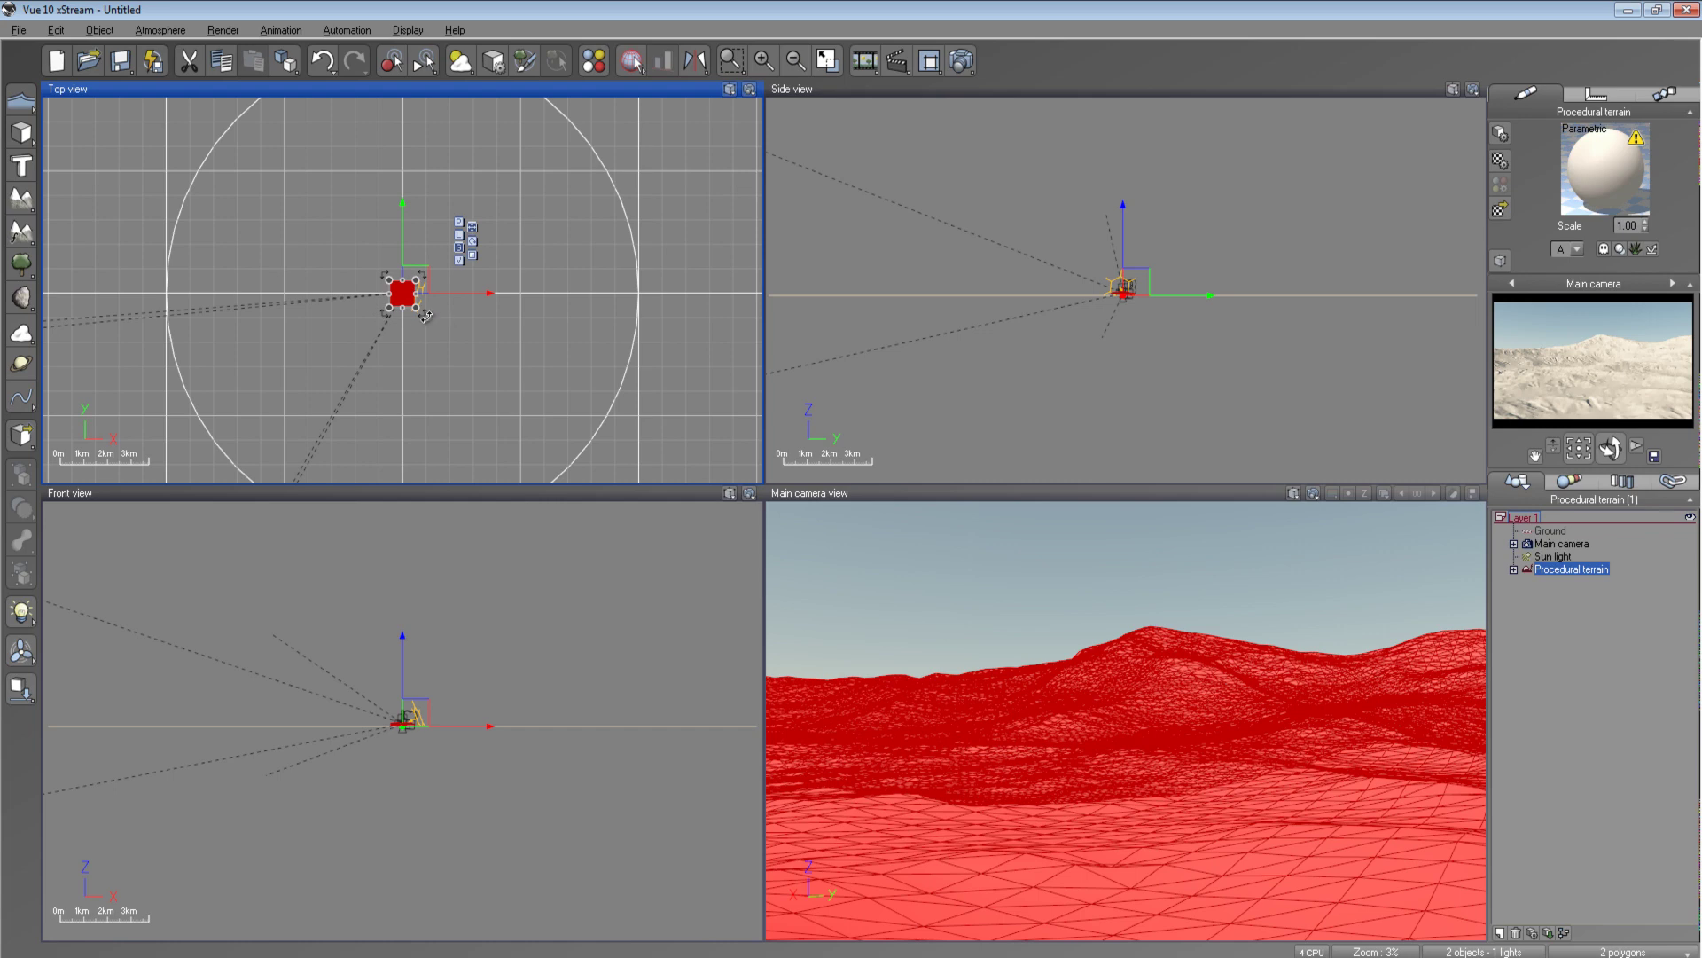
left_click_drag(416, 307, 502, 387)
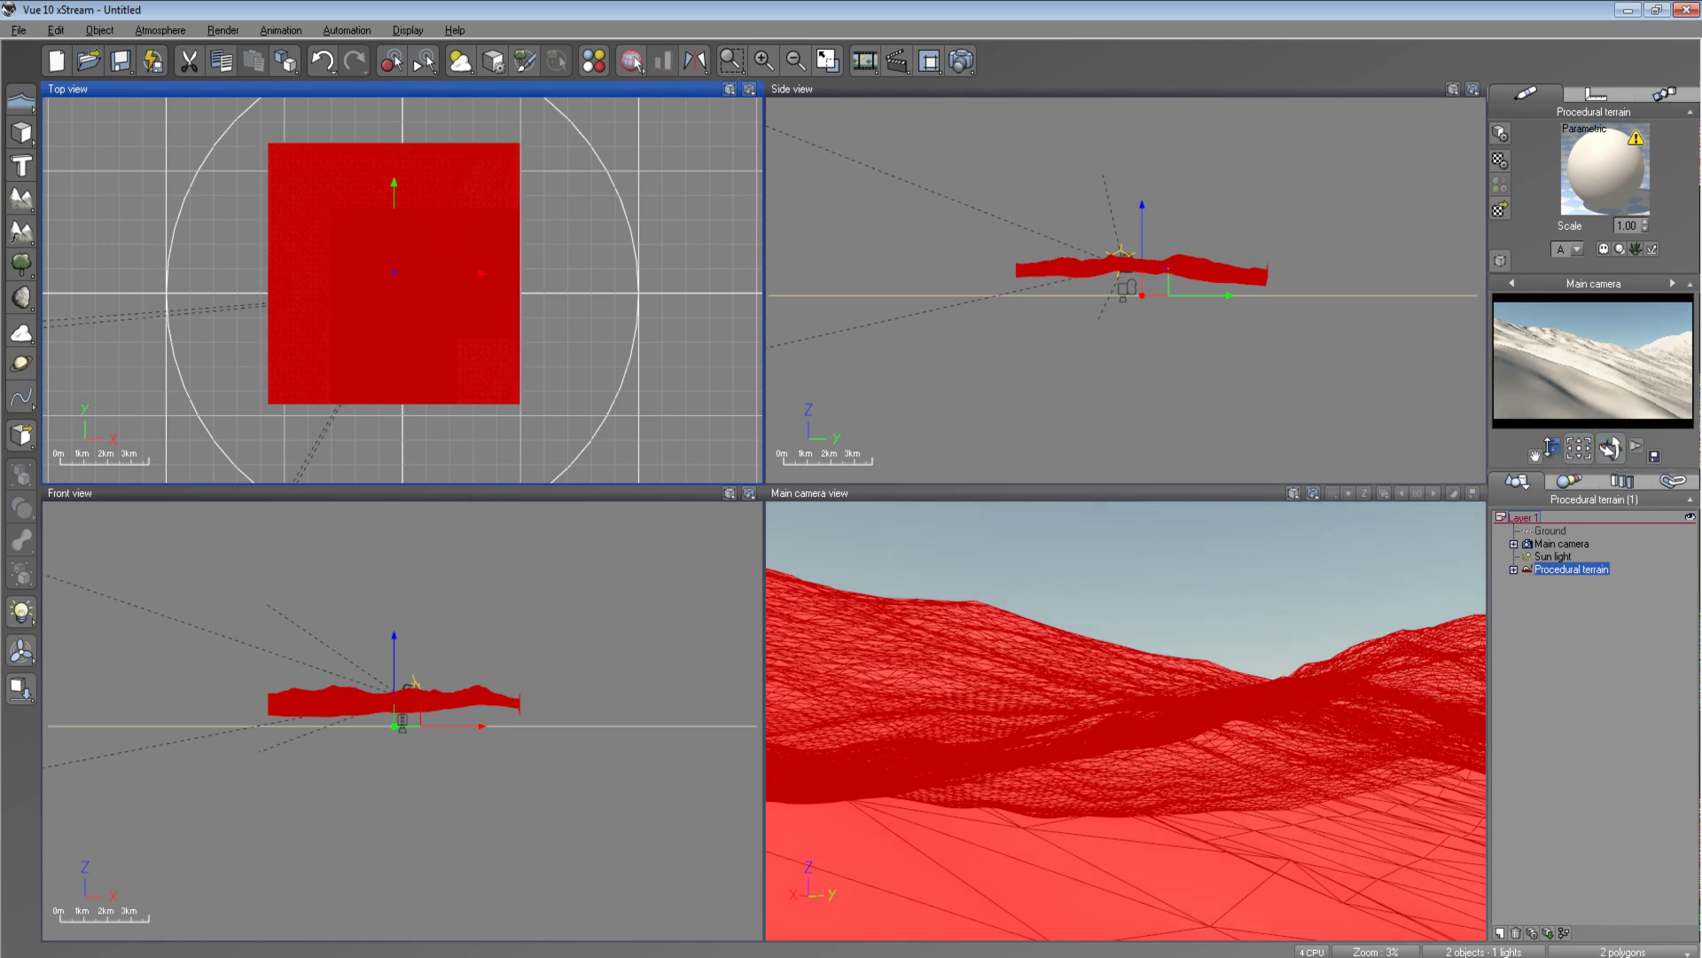
Move and turn the main camera over the enlarged terrain to examine its hills, slopes and vertical outer edges
left_click_drag(1531, 456, 768, 701)
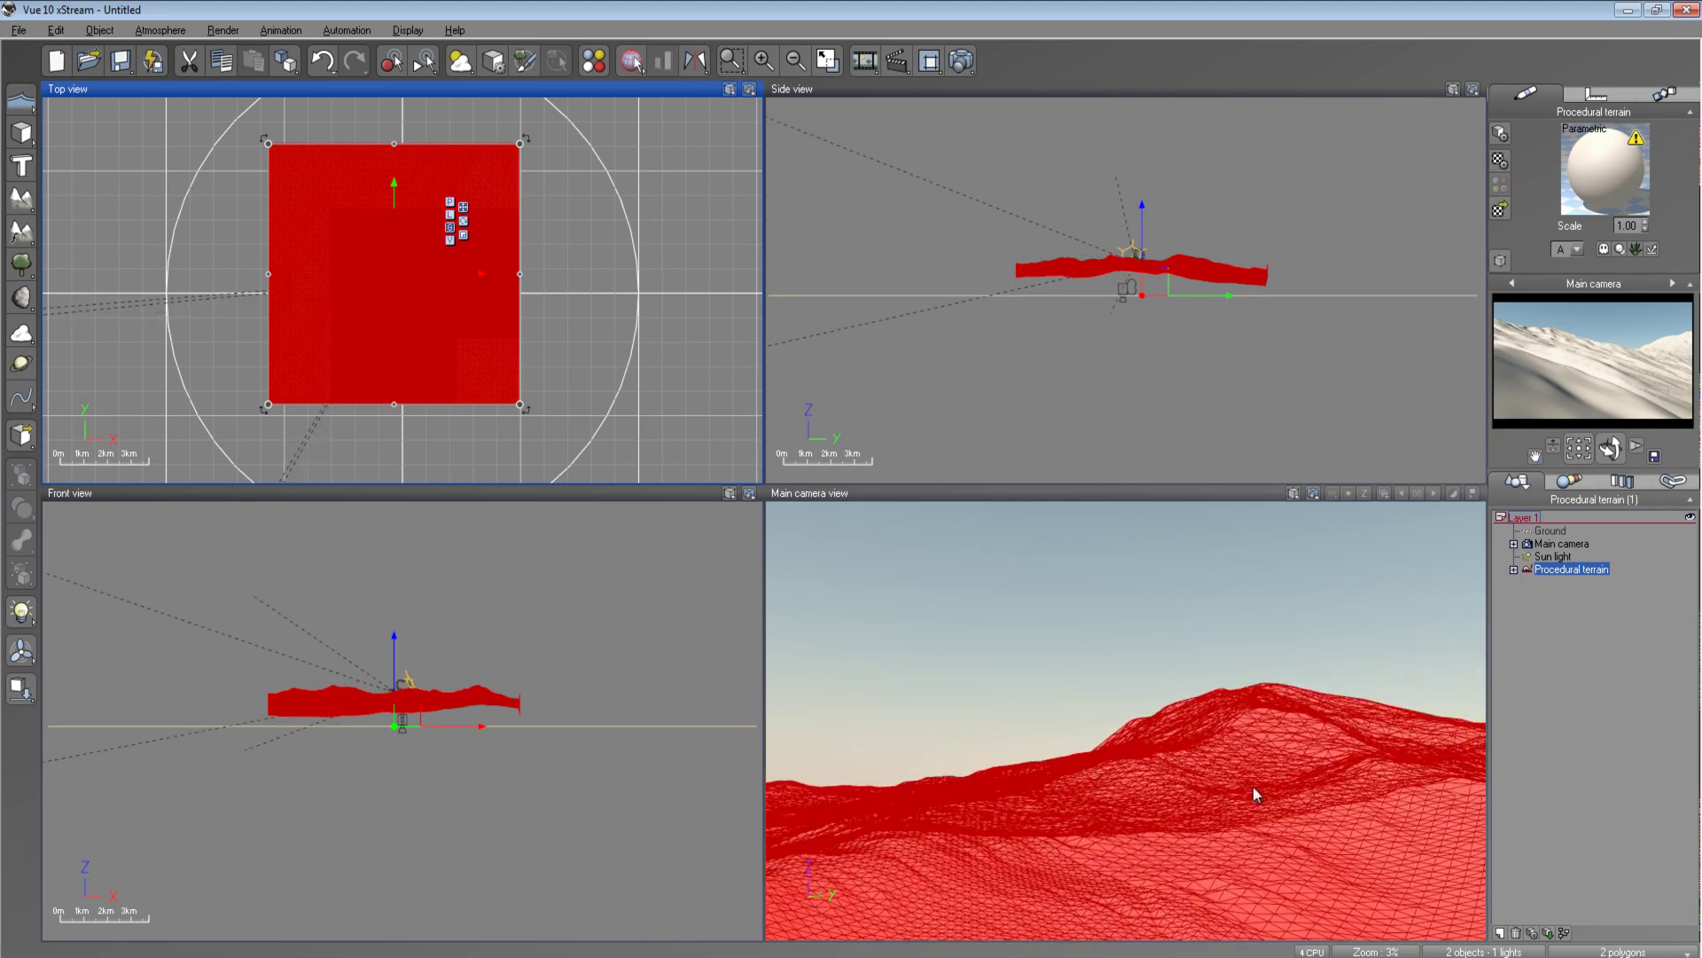
right_click_drag(1261, 680, 1066, 658)
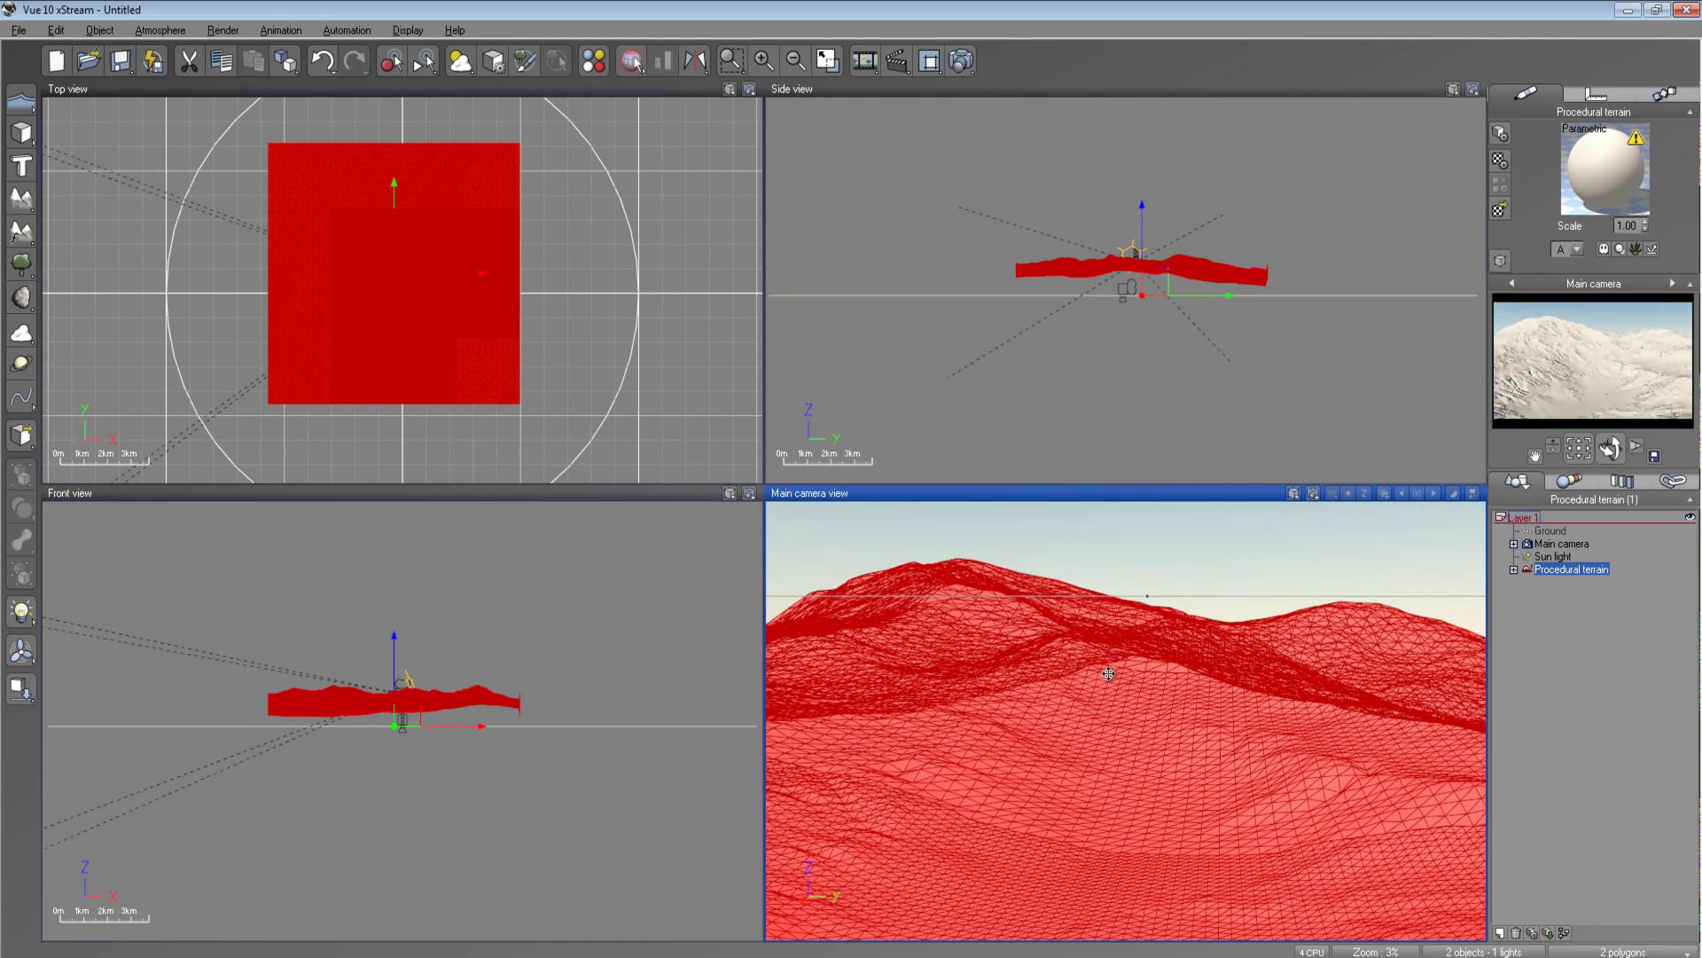
right_click_drag(1091, 660, 1226, 618)
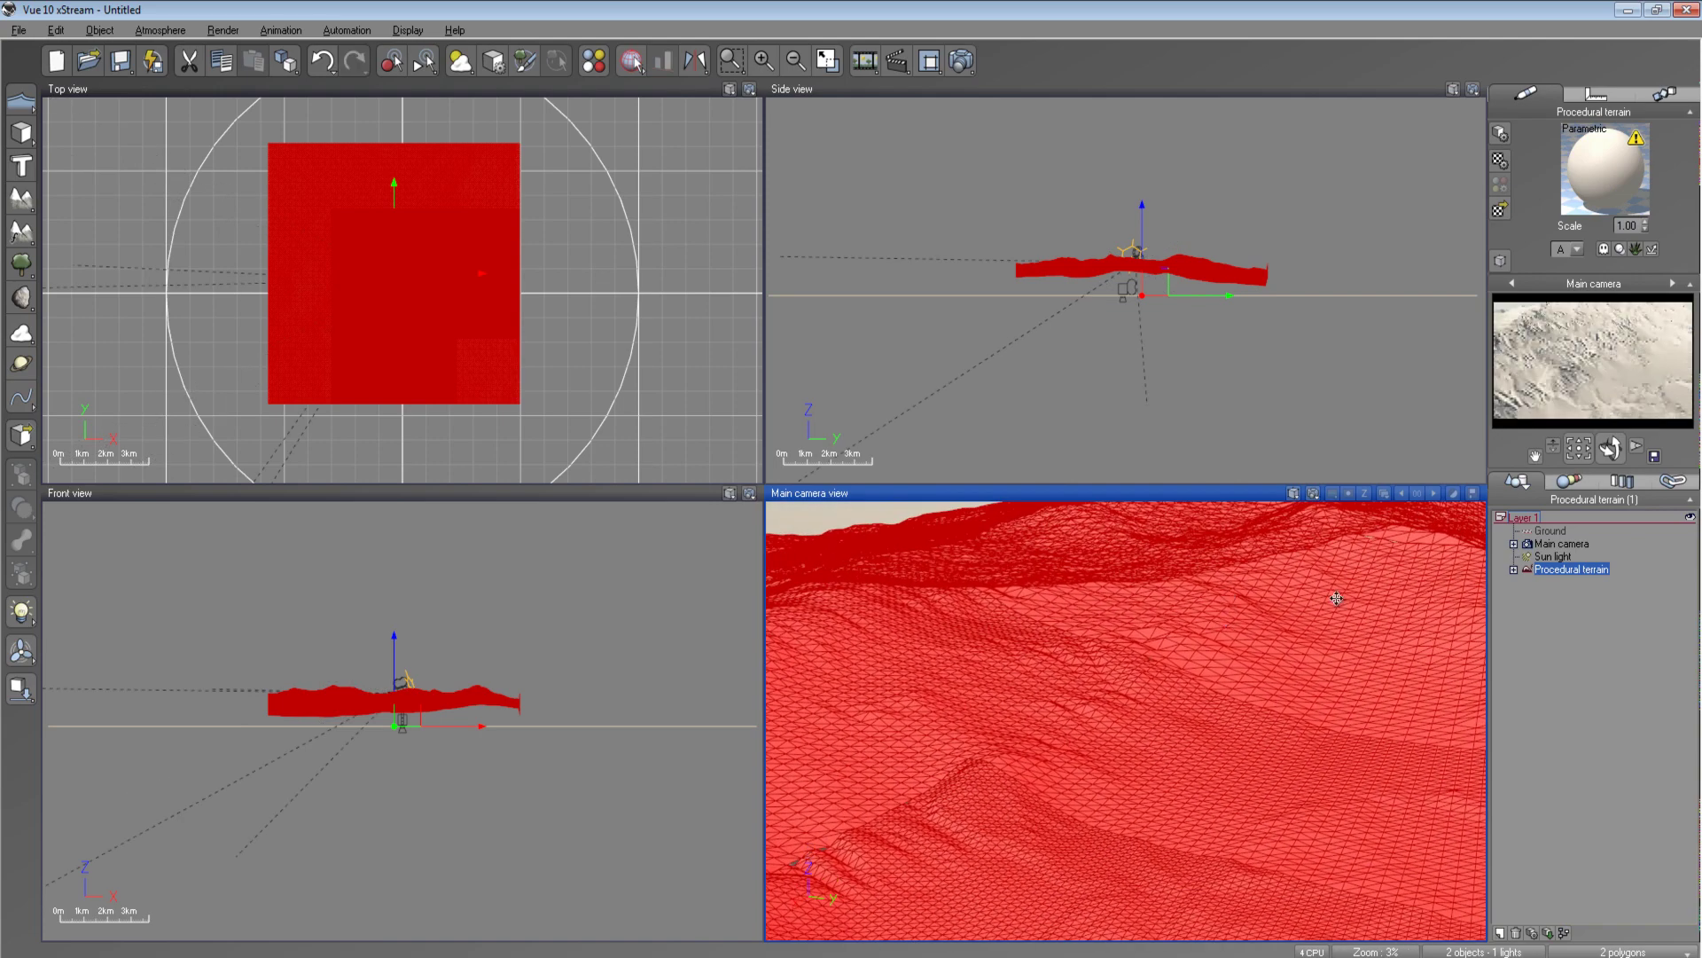
right_click_drag(1325, 598, 1222, 657)
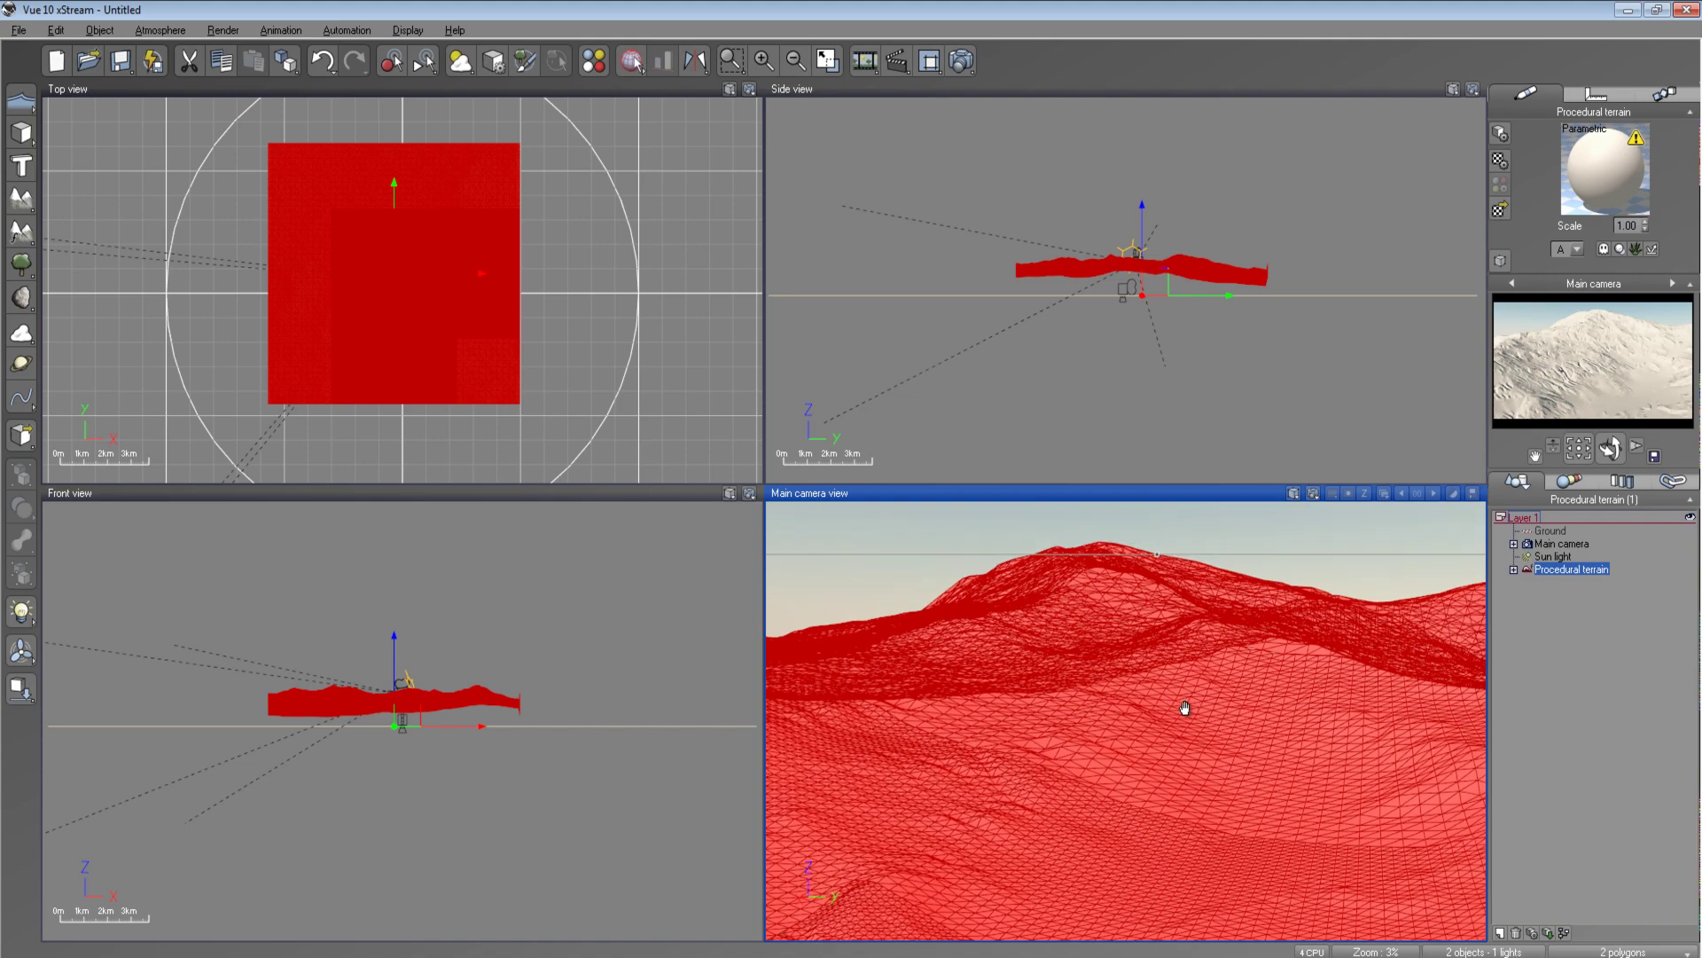
right_click_drag(1181, 703, 1099, 688)
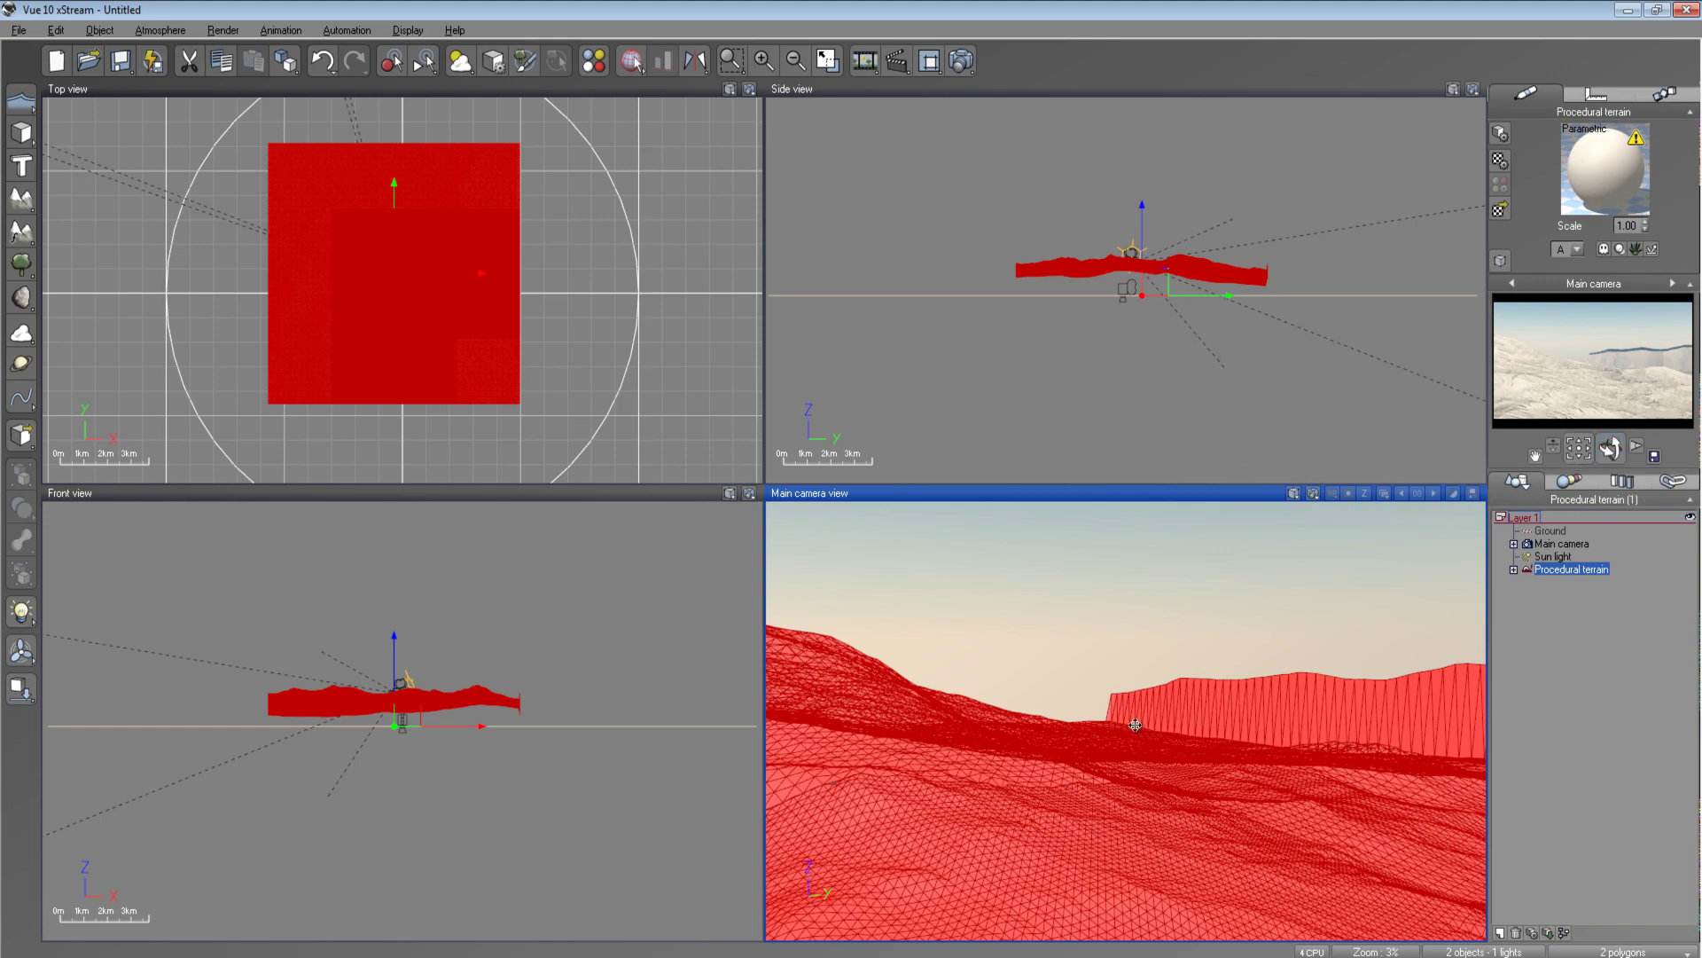
right_click_drag(1134, 725, 914, 701)
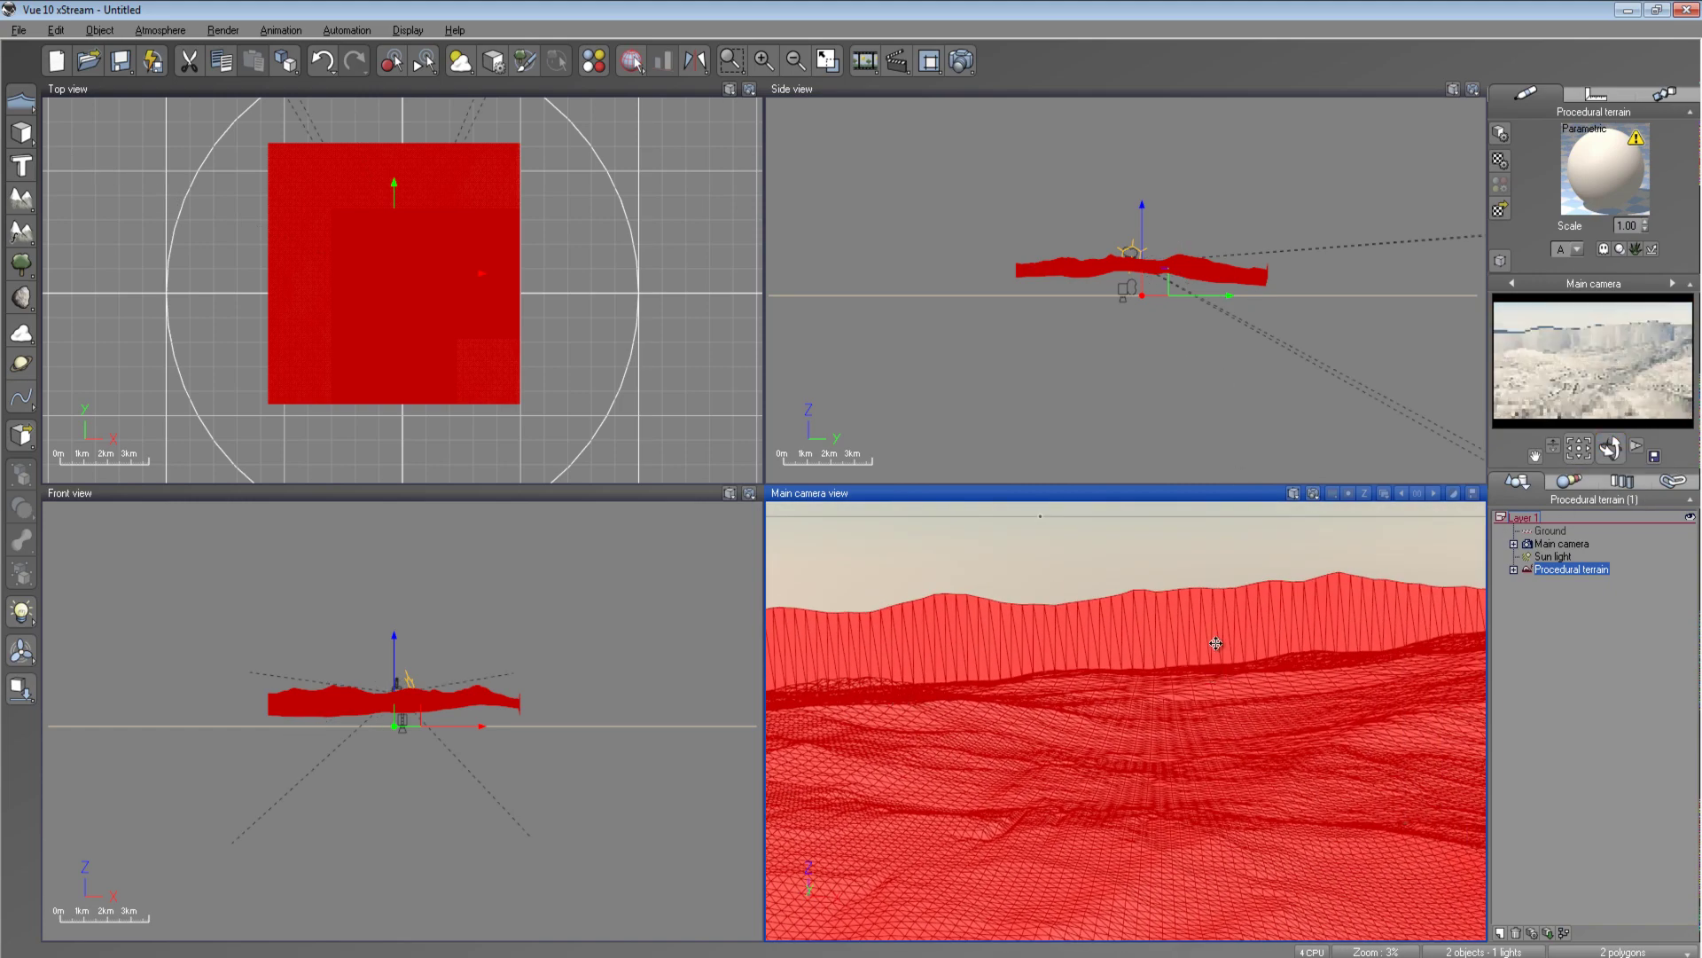
right_click_drag(1182, 642, 1258, 657)
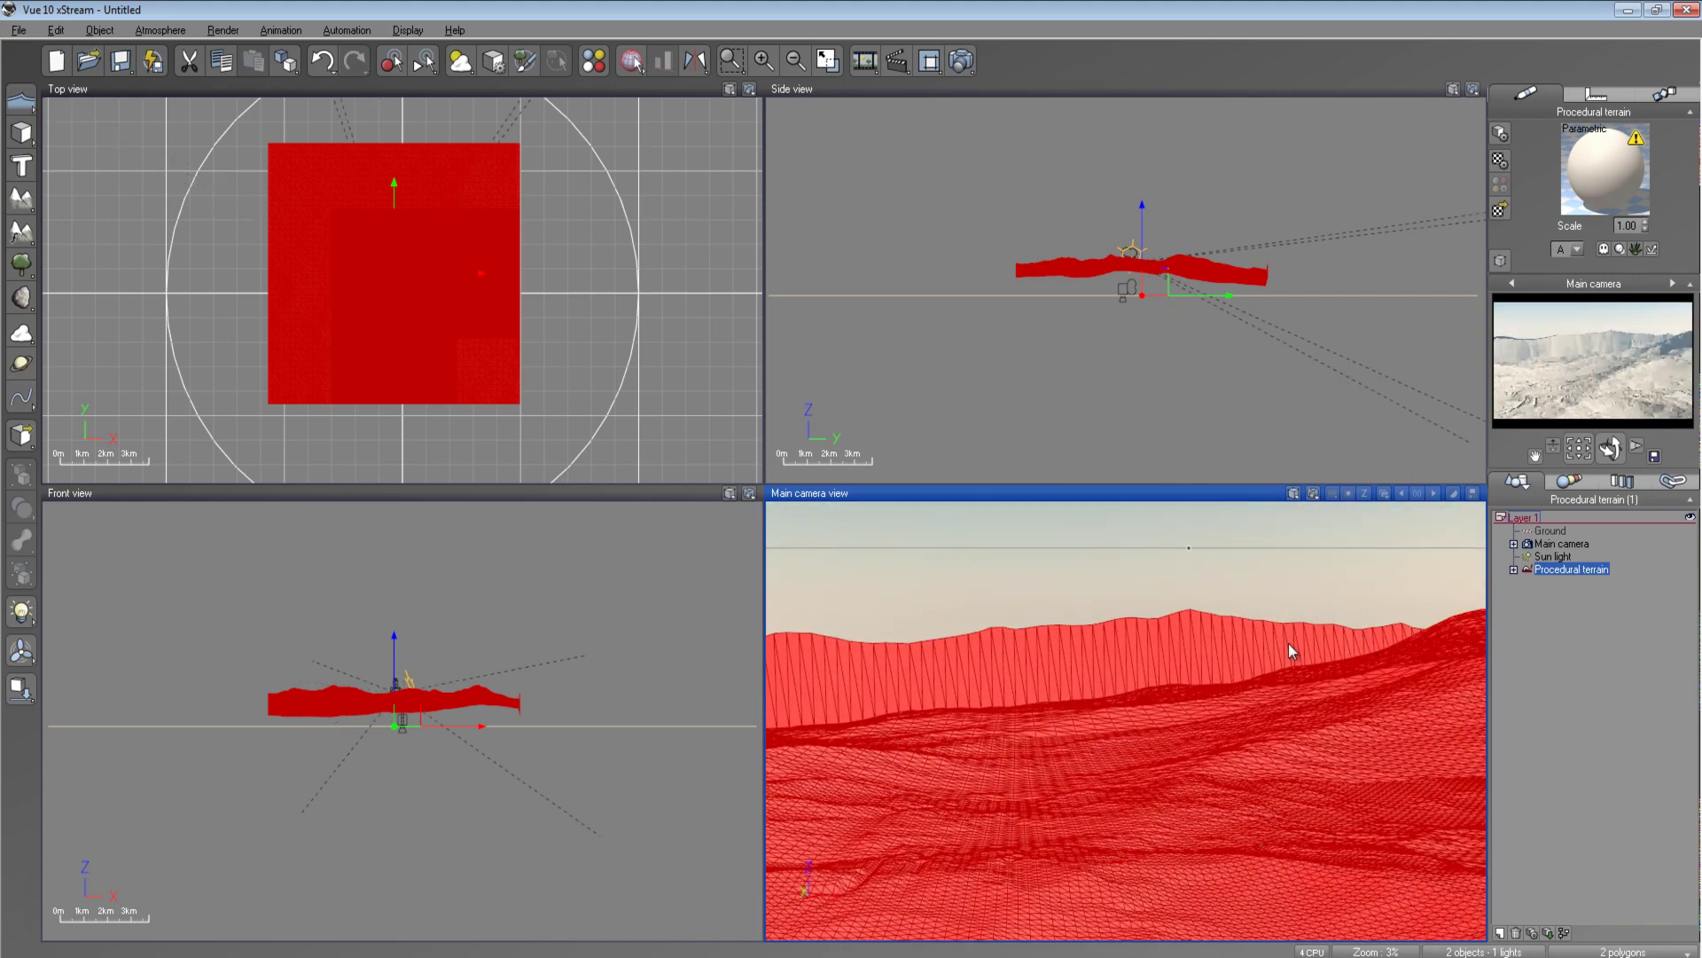
right_click_drag(965, 673, 1098, 662)
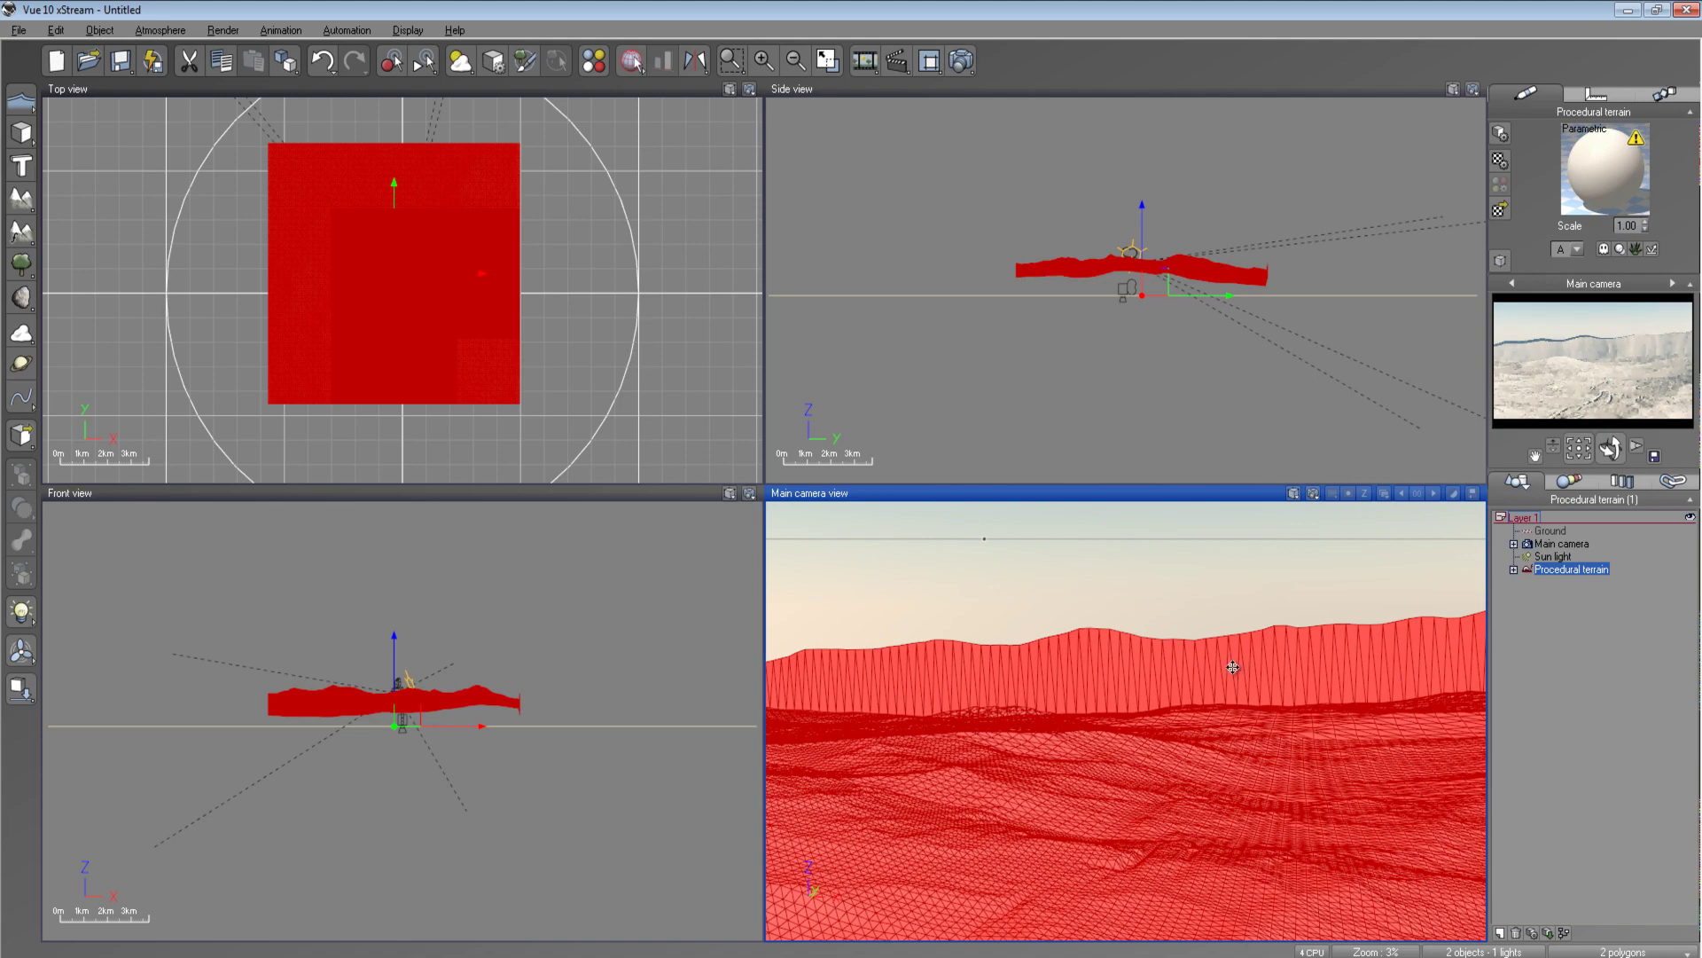
right_click_drag(1265, 677, 1170, 690)
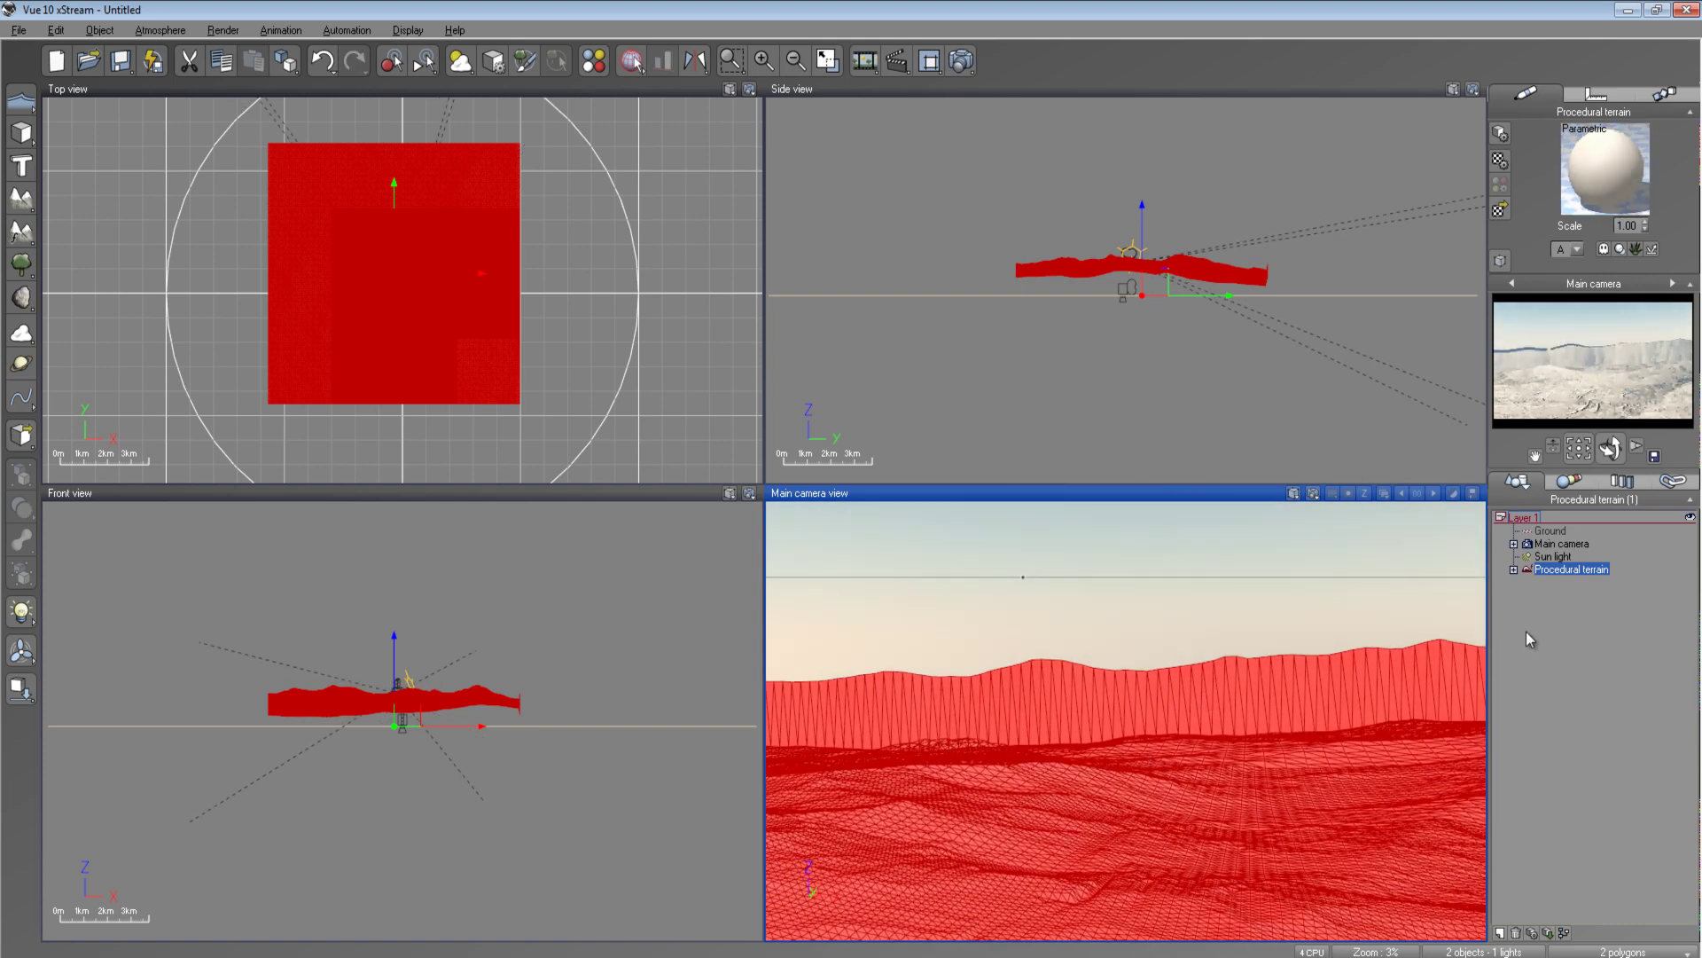
Try clipping the terrain's lowest altitudes at about 936 m in the Terrain Editor, restore the minimum clip, and discard the edits
double_click(1566, 570)
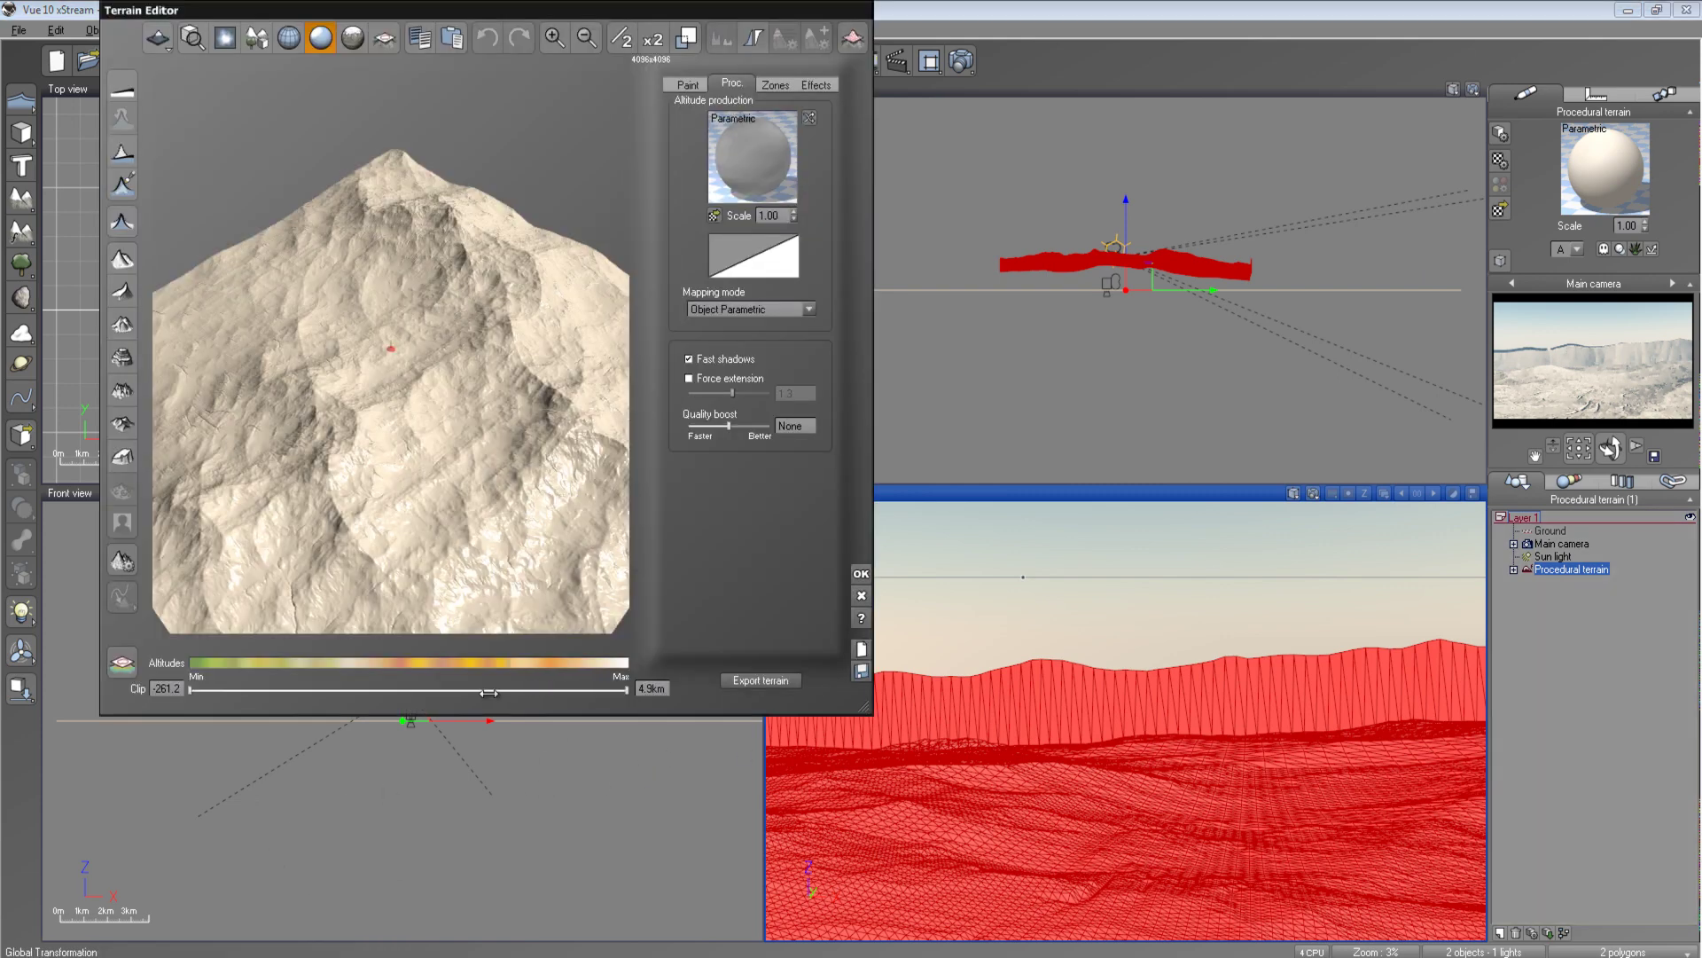
right_click_drag(478, 552, 284, 600)
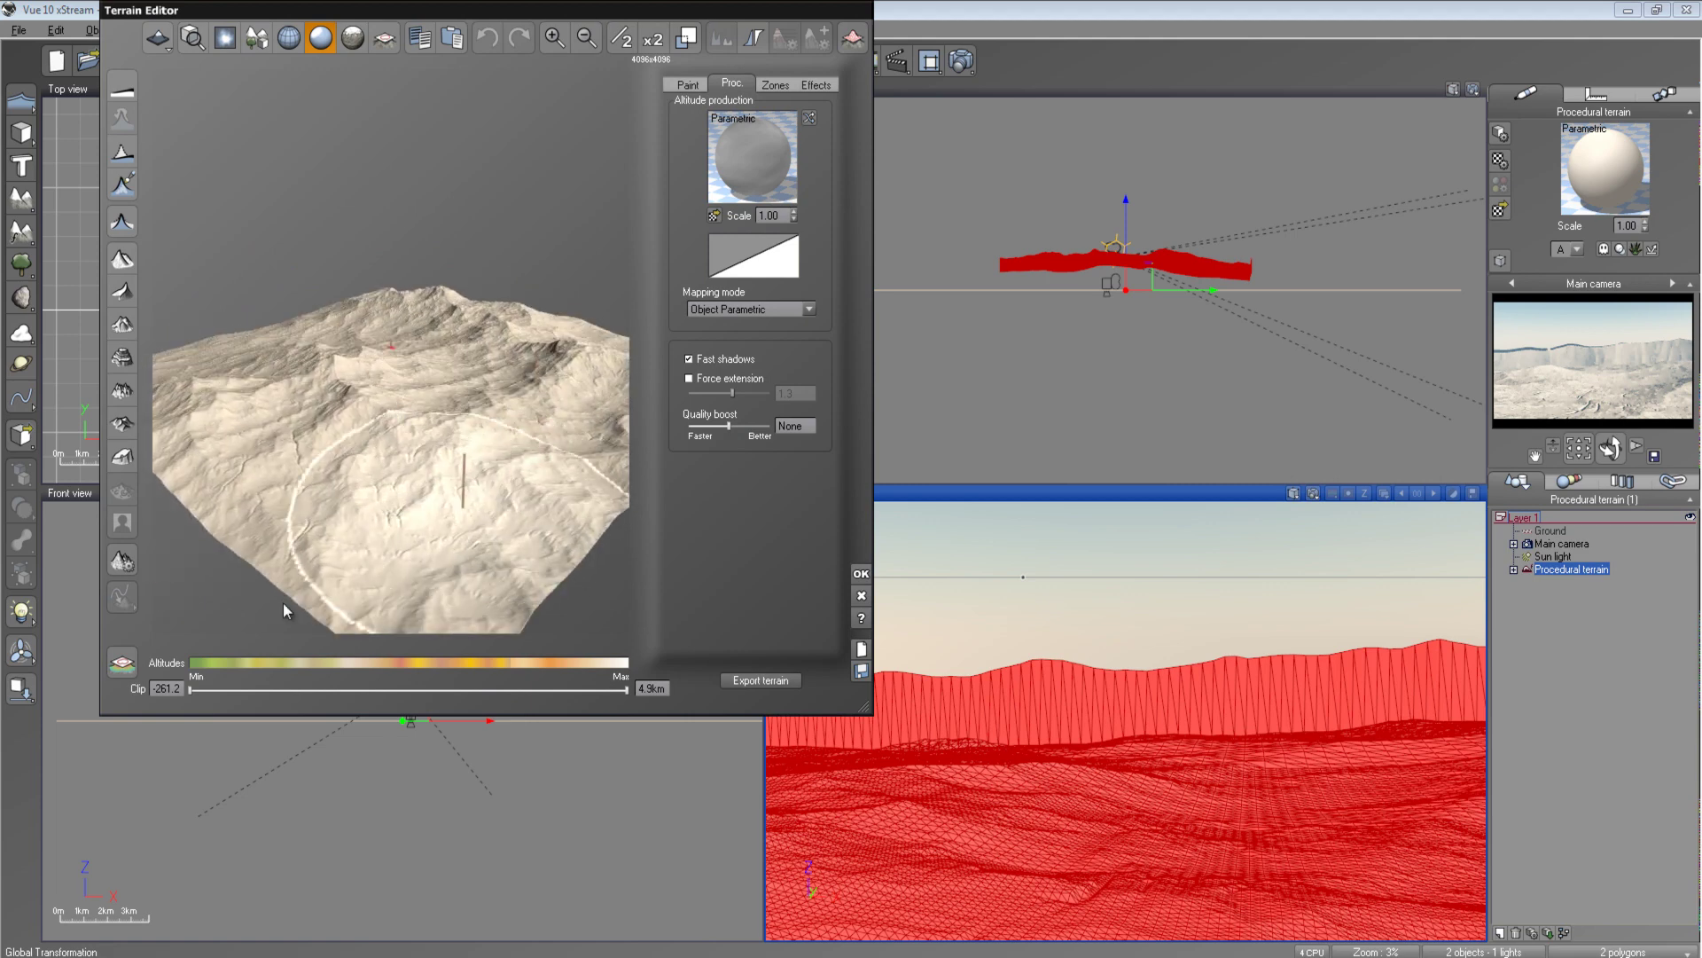
left_click_drag(192, 690, 295, 684)
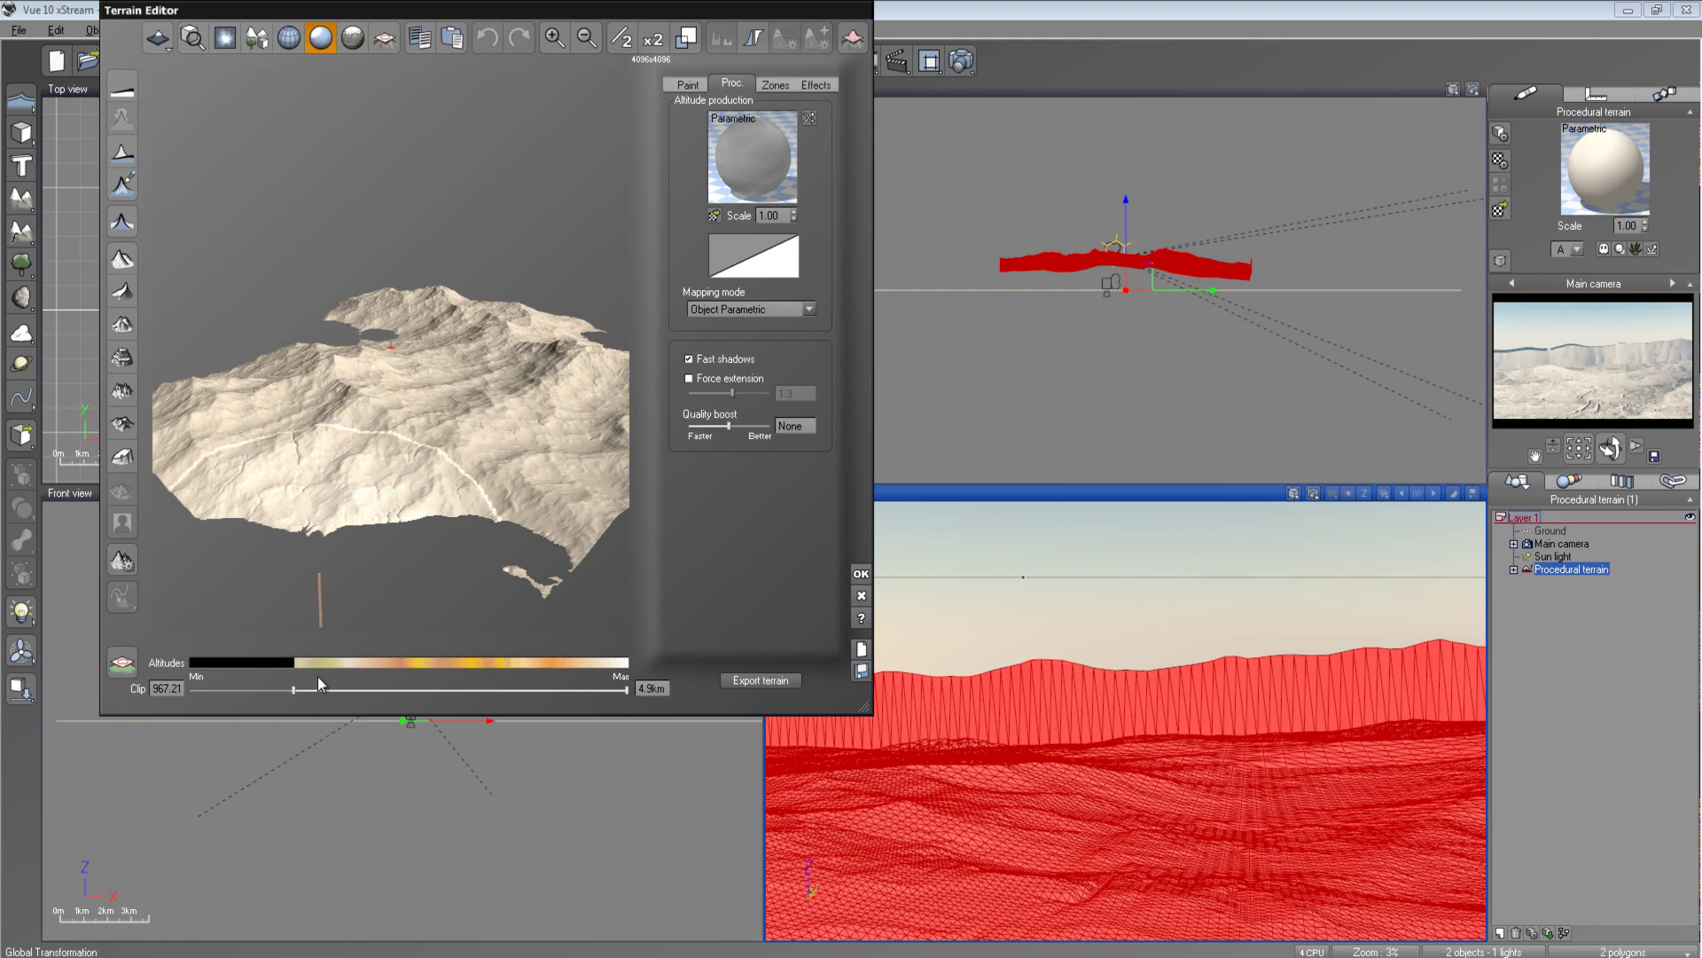
mouse_move(293, 690)
left_mouse_down()
mouse_move(343, 688)
mouse_move(235, 692)
mouse_move(294, 689)
left_mouse_up()
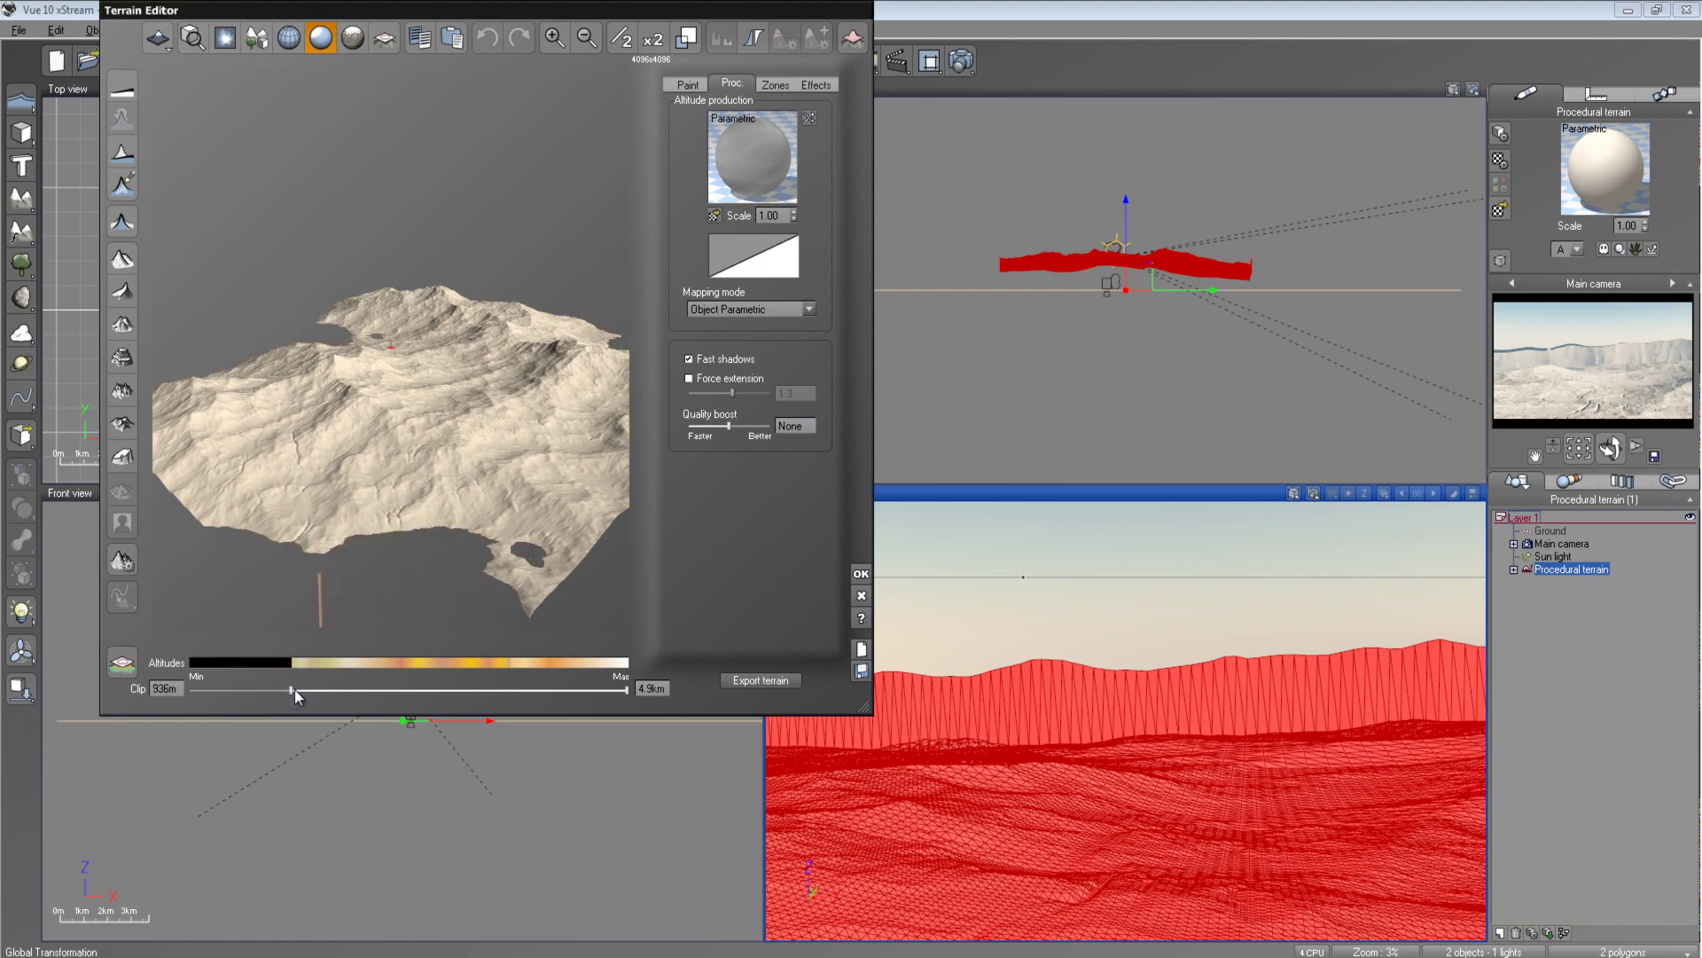
left_click_drag(498, 568, 319, 620)
left_click_drag(283, 687, 189, 703)
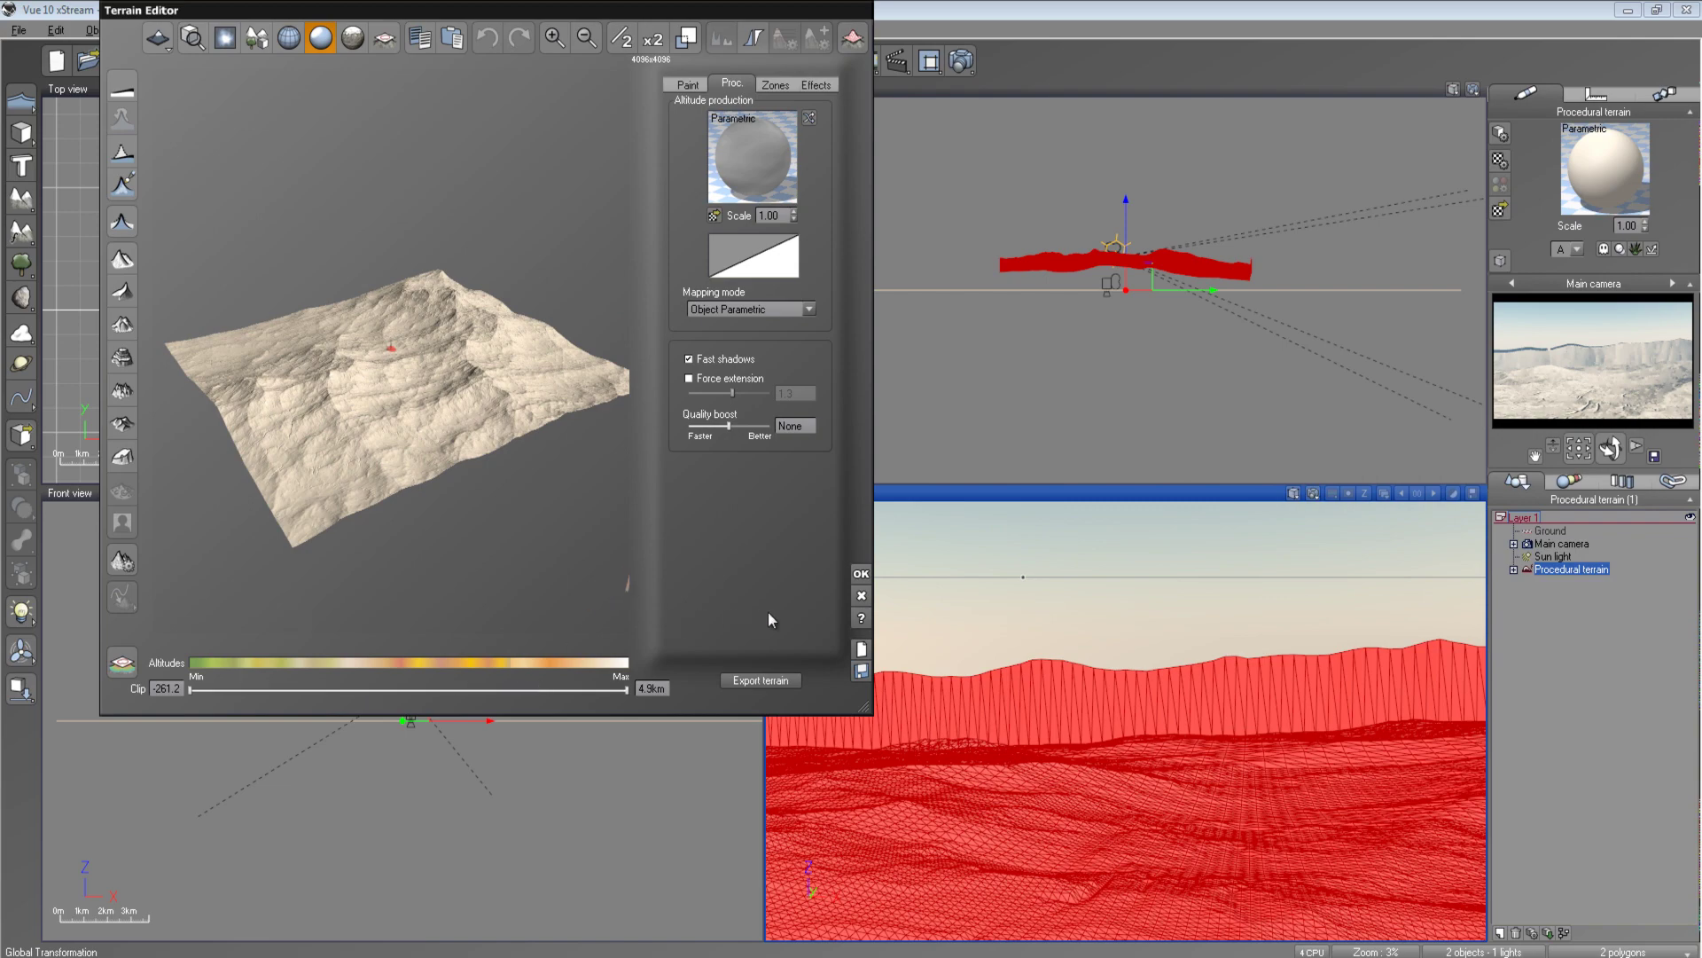
left_click(858, 599)
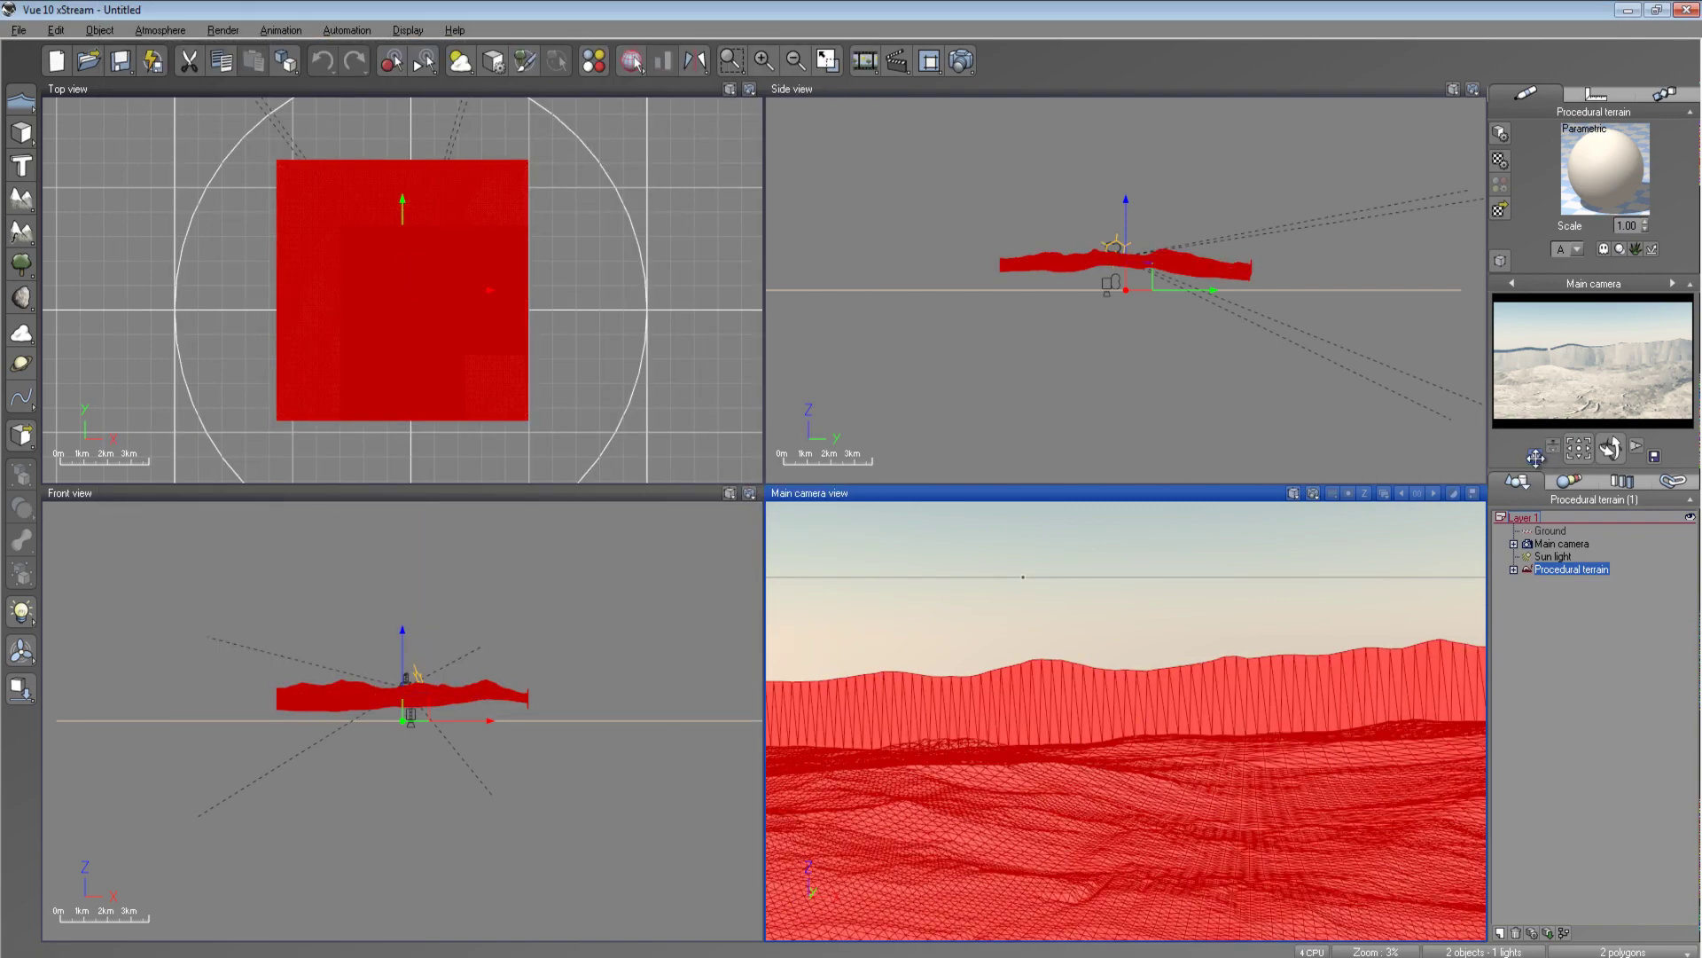
Raise the main camera above the terrain and aim it down toward the hill
left_click_drag(1535, 454, 760, 719)
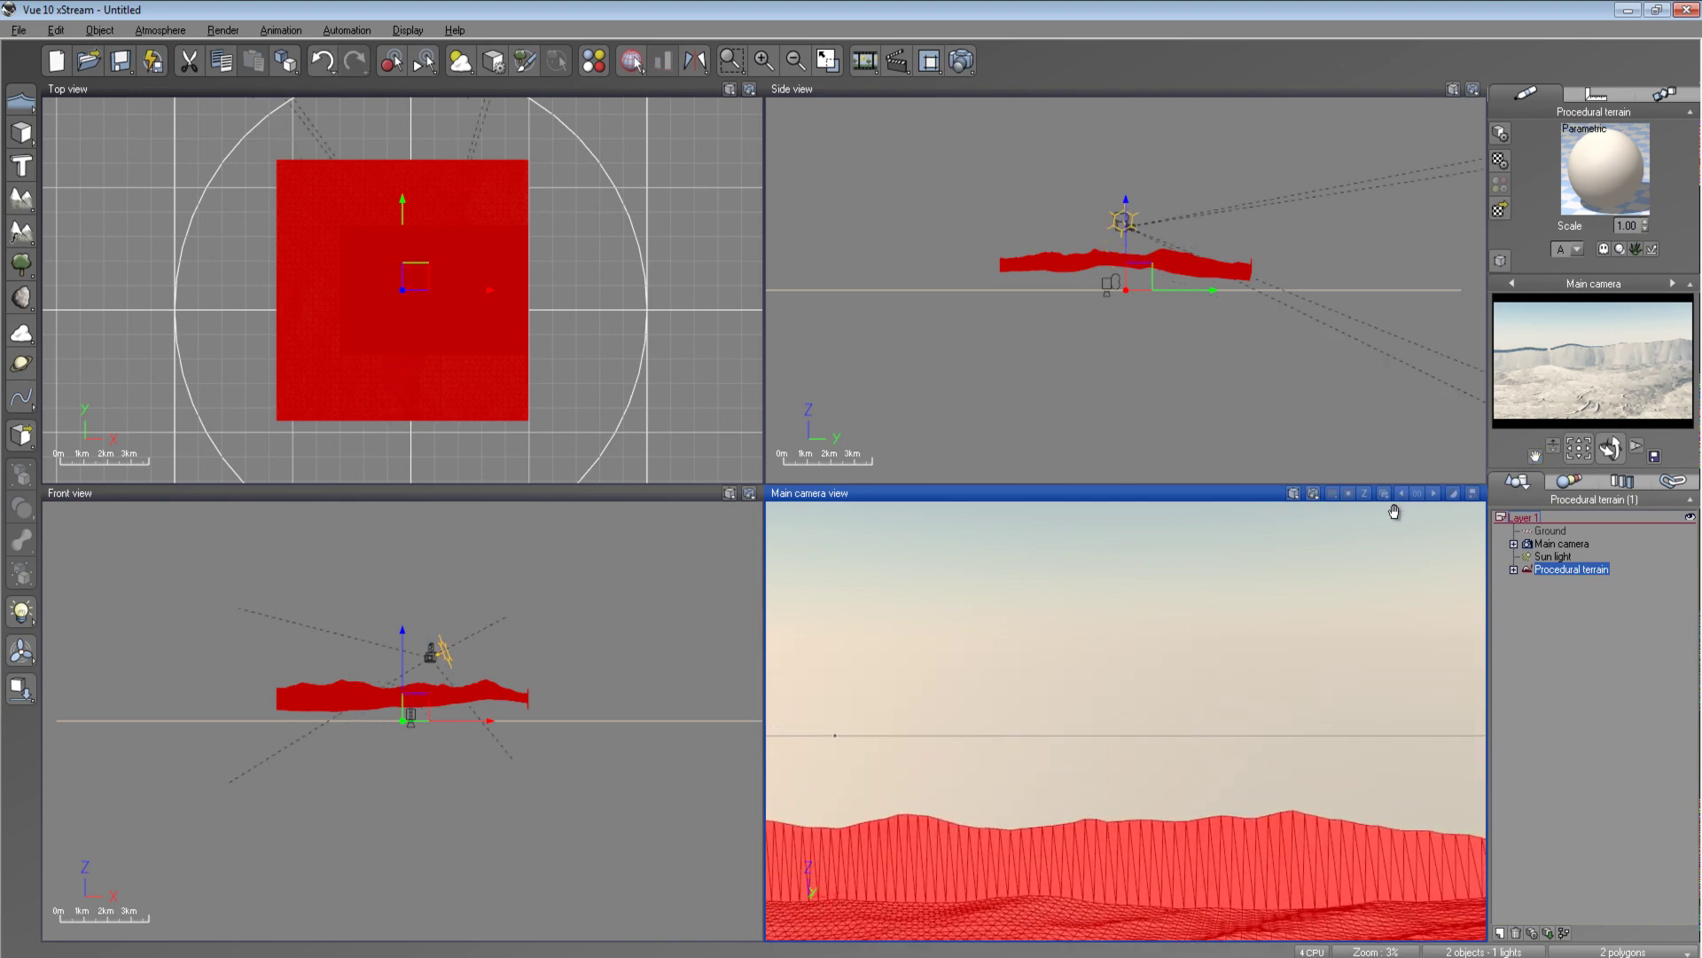
right_click_drag(1117, 692, 923, 638)
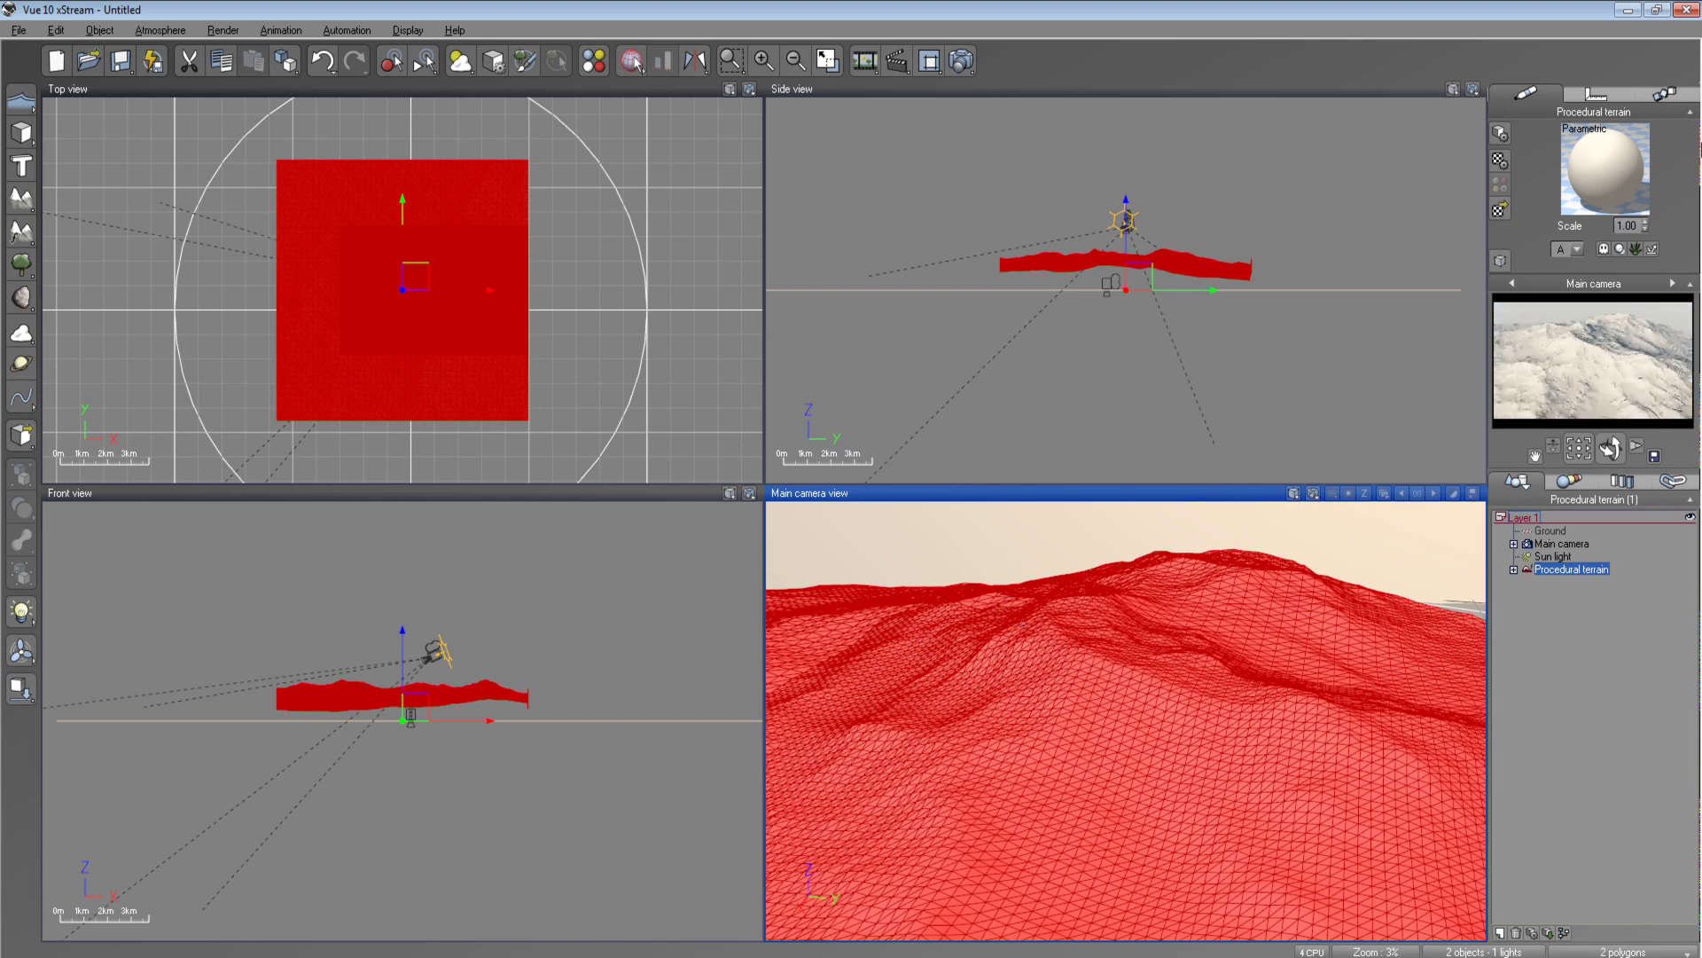
Load the Grass Sand Rock Mix material from the Landscapes collection onto the procedural terrain
double_click(1616, 174)
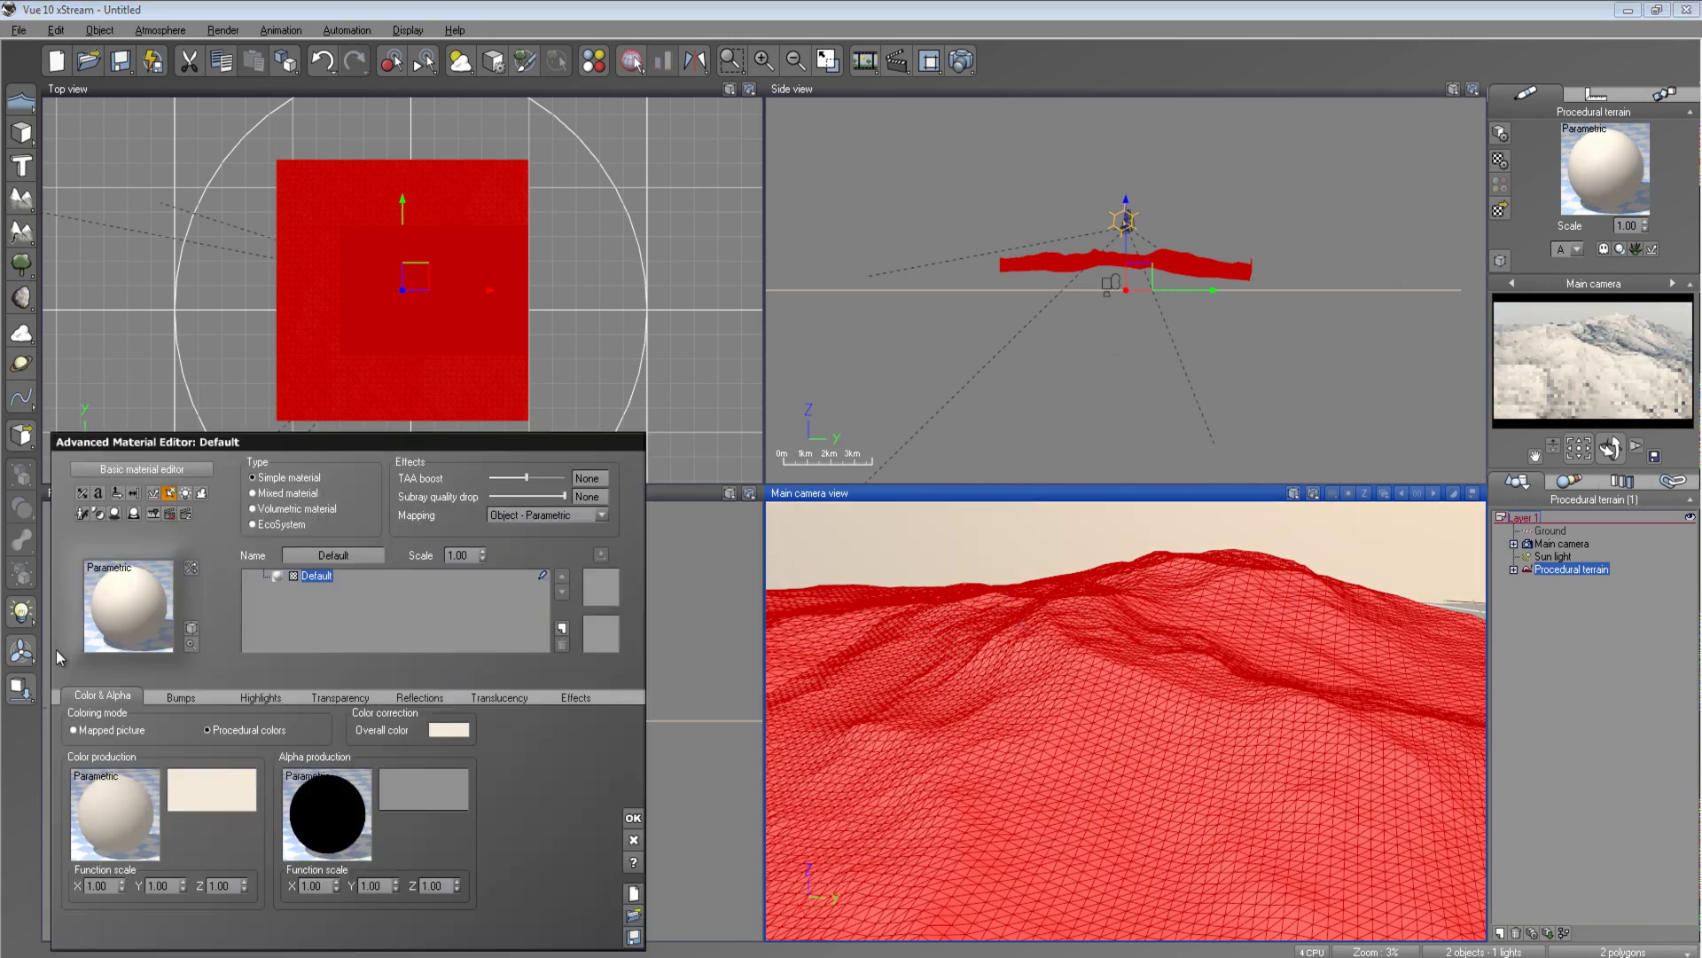
double_click(110, 604)
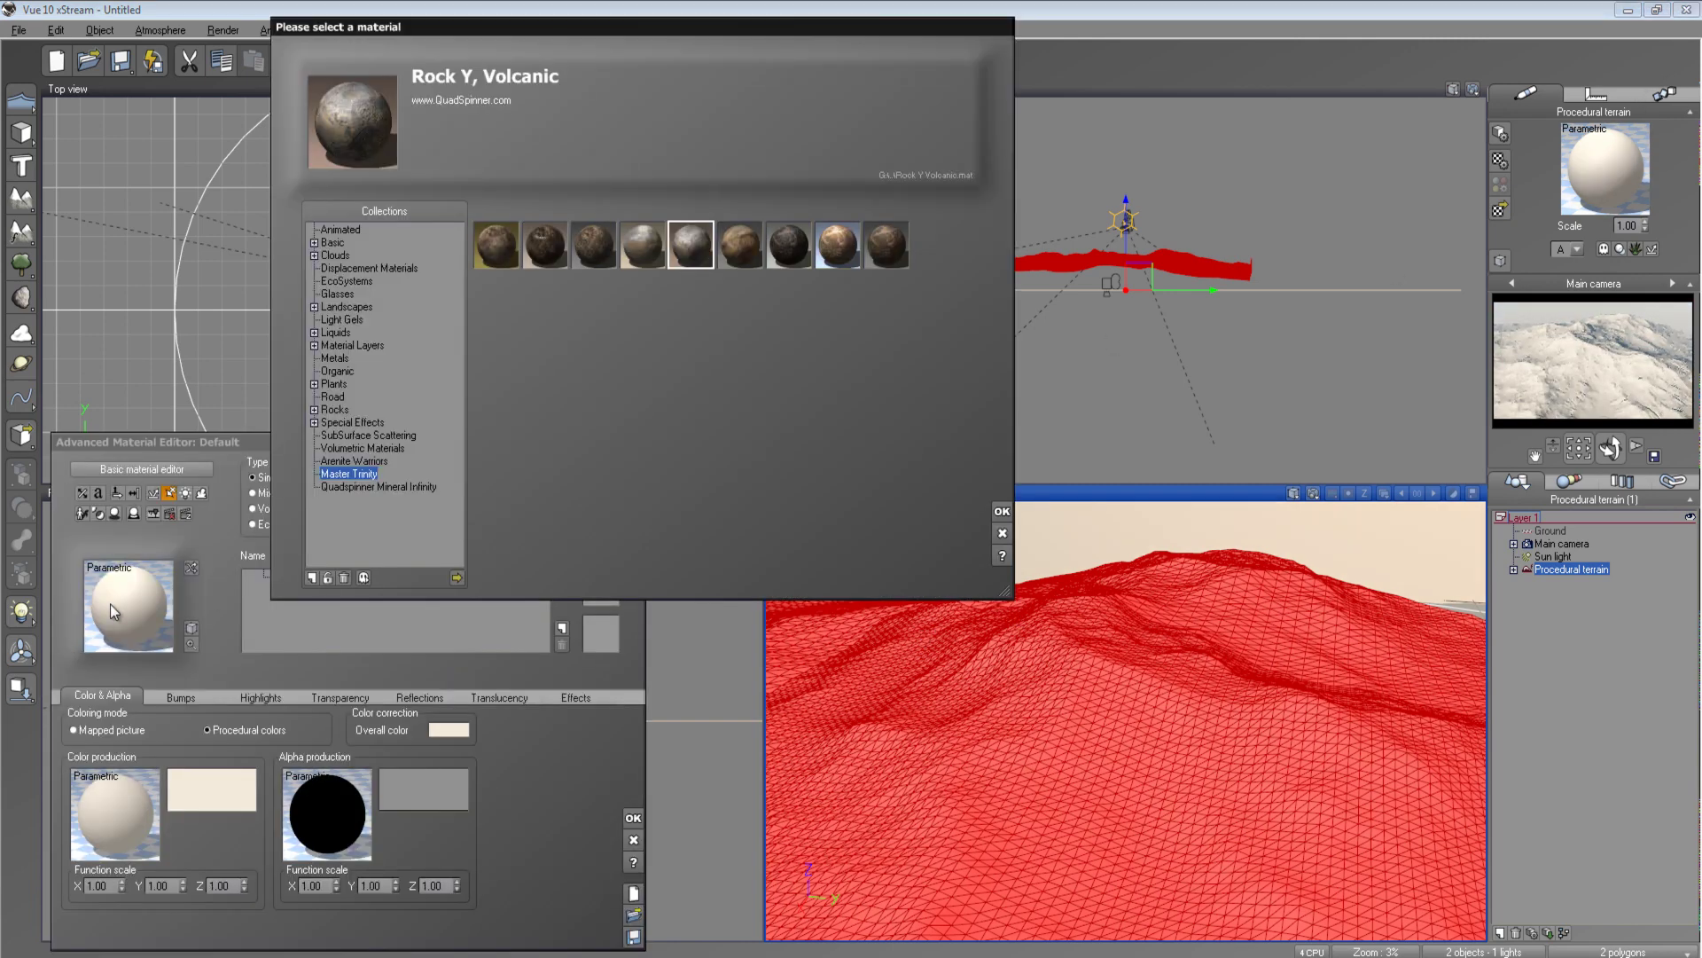
left_click(346, 306)
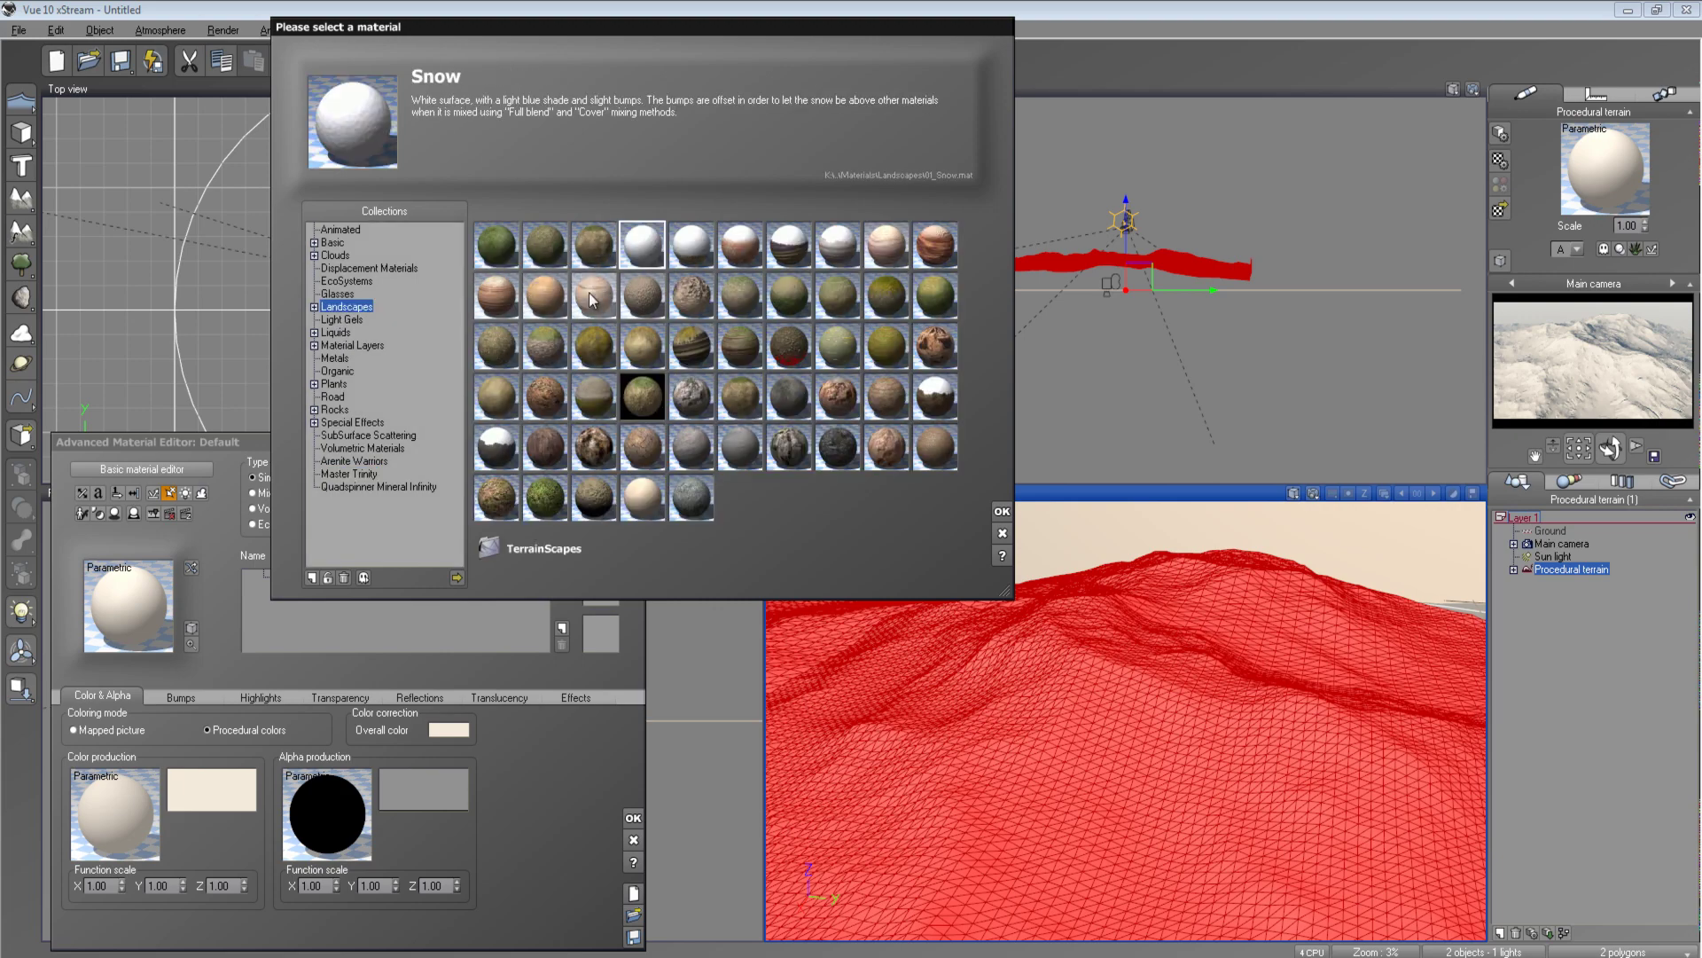
double_click(642, 397)
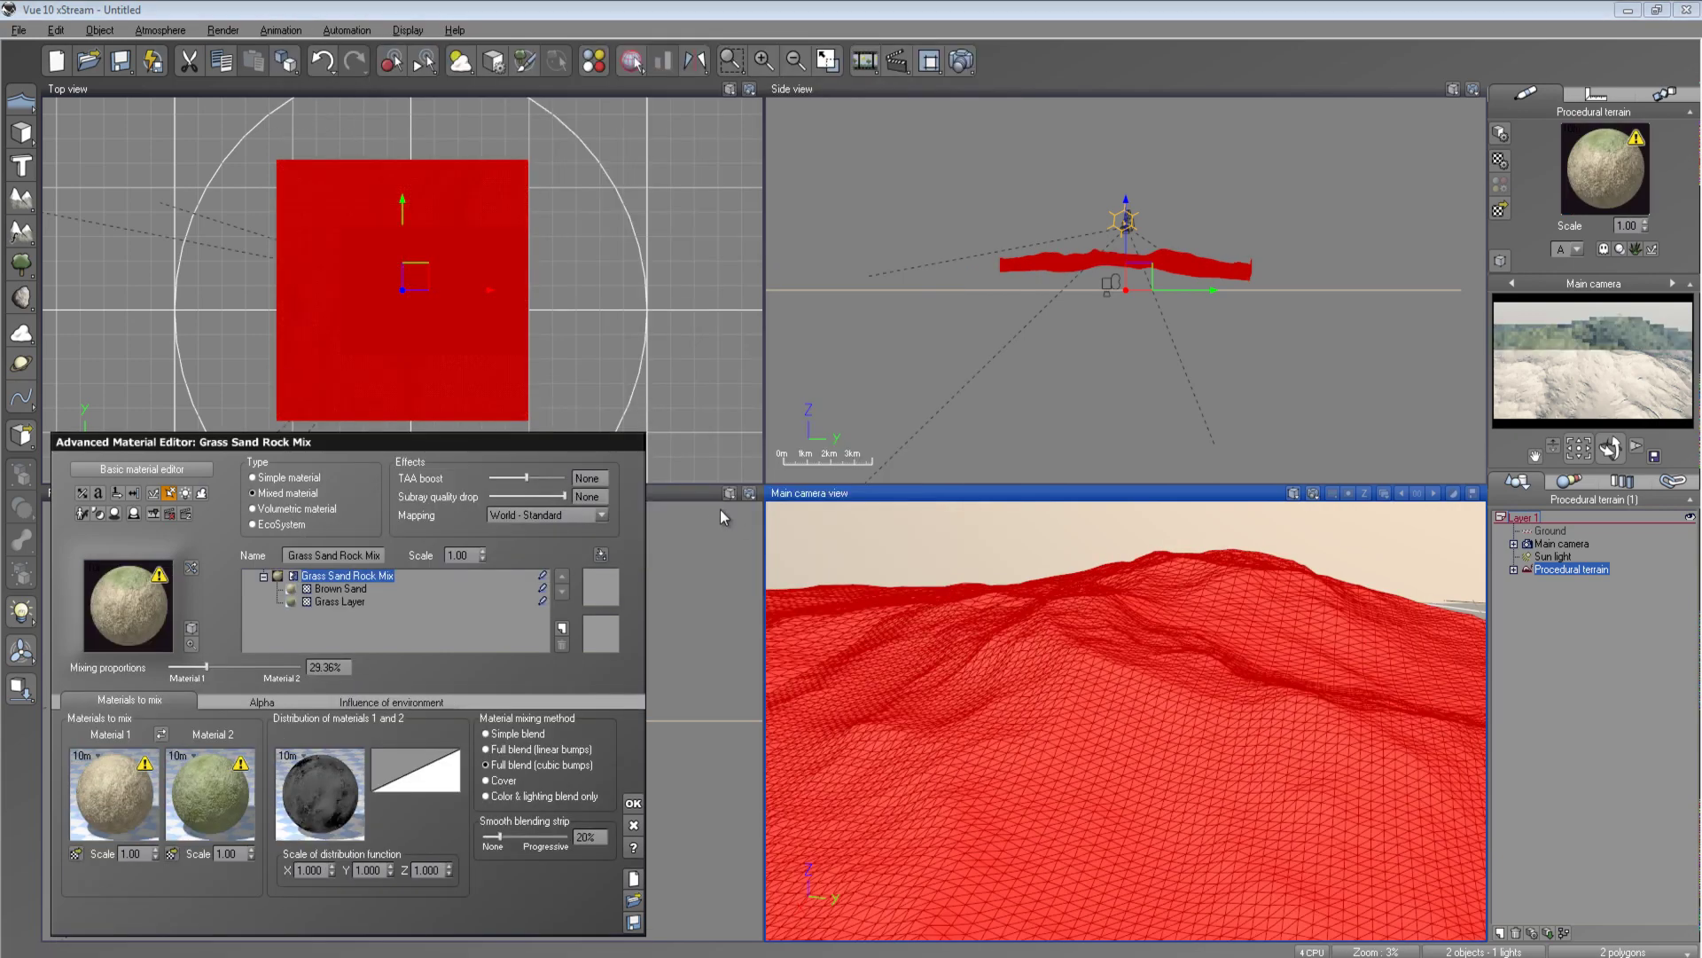
Set the mixing proportions of the Brown Sand and Grass Layer materials to 17.28%
left_click_drag(280, 666, 273, 667)
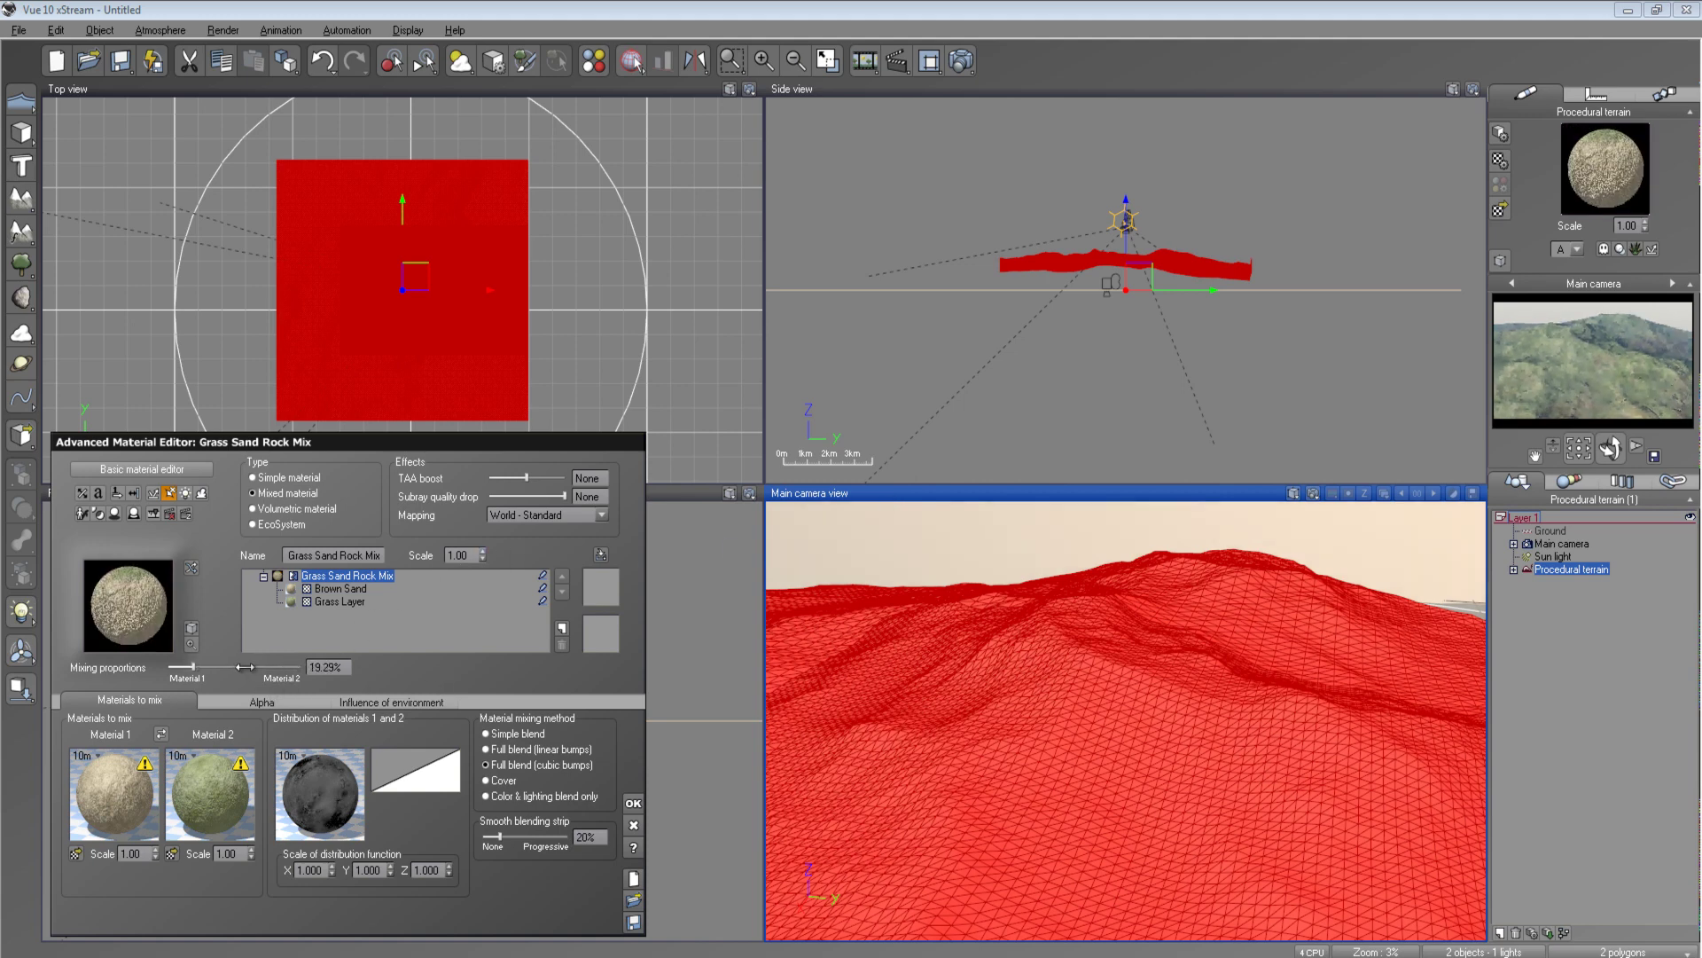
left_click_drag(245, 667, 232, 667)
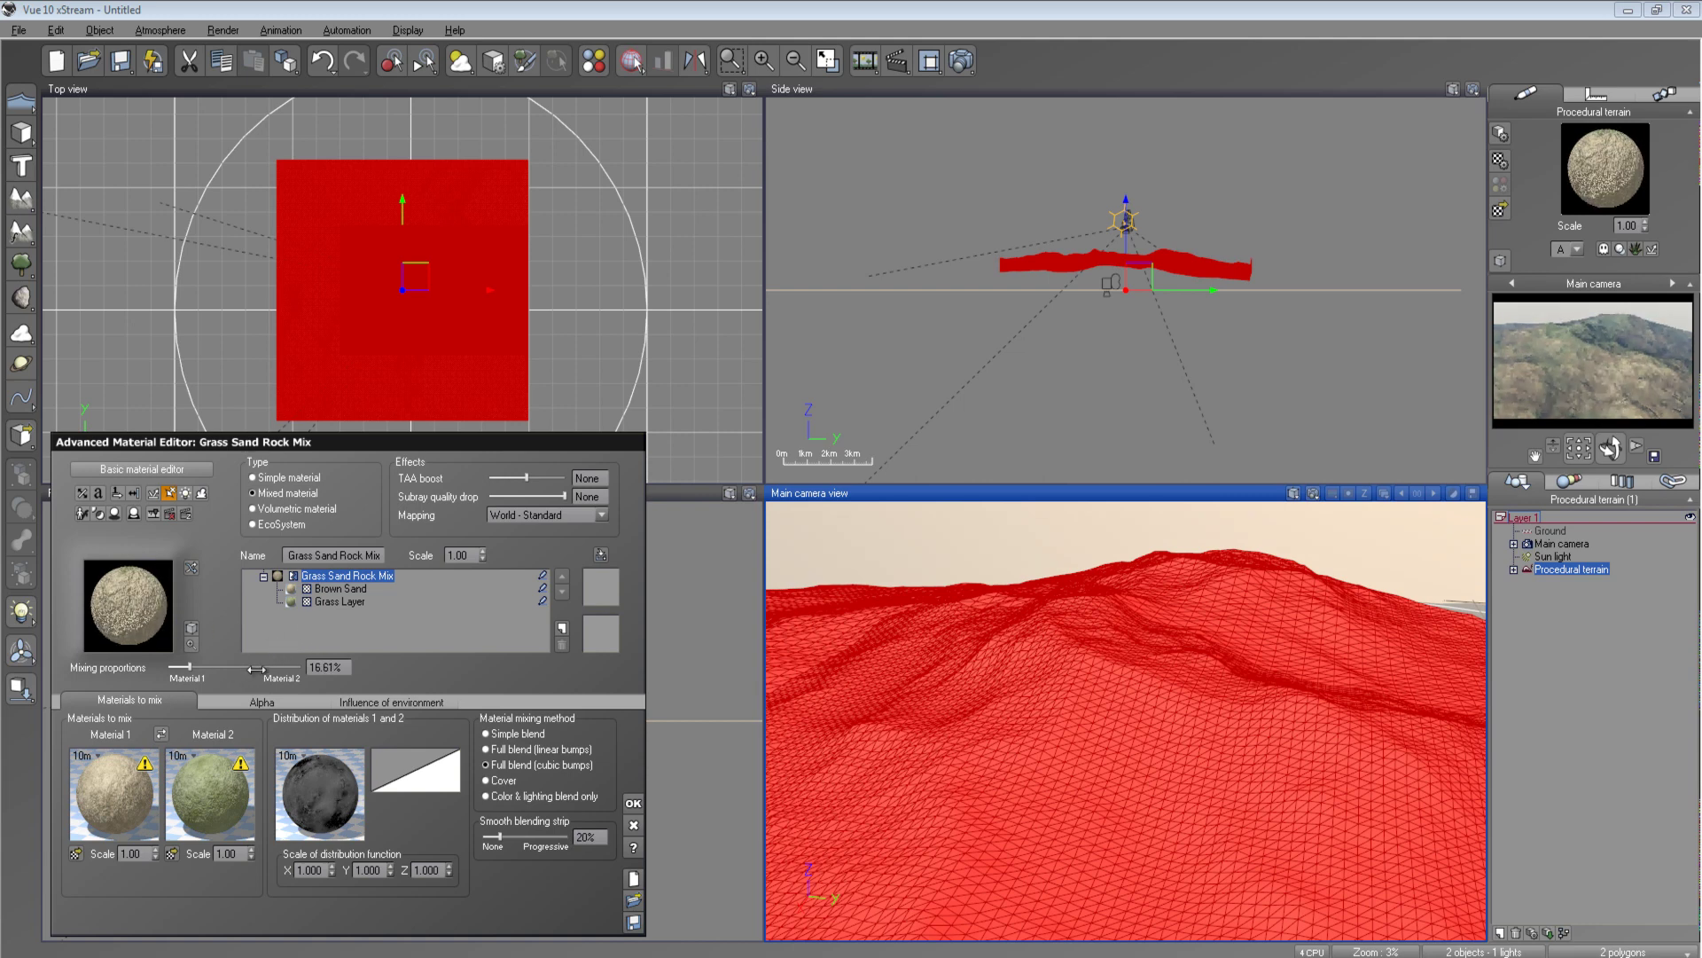
left_click_drag(257, 668, 260, 668)
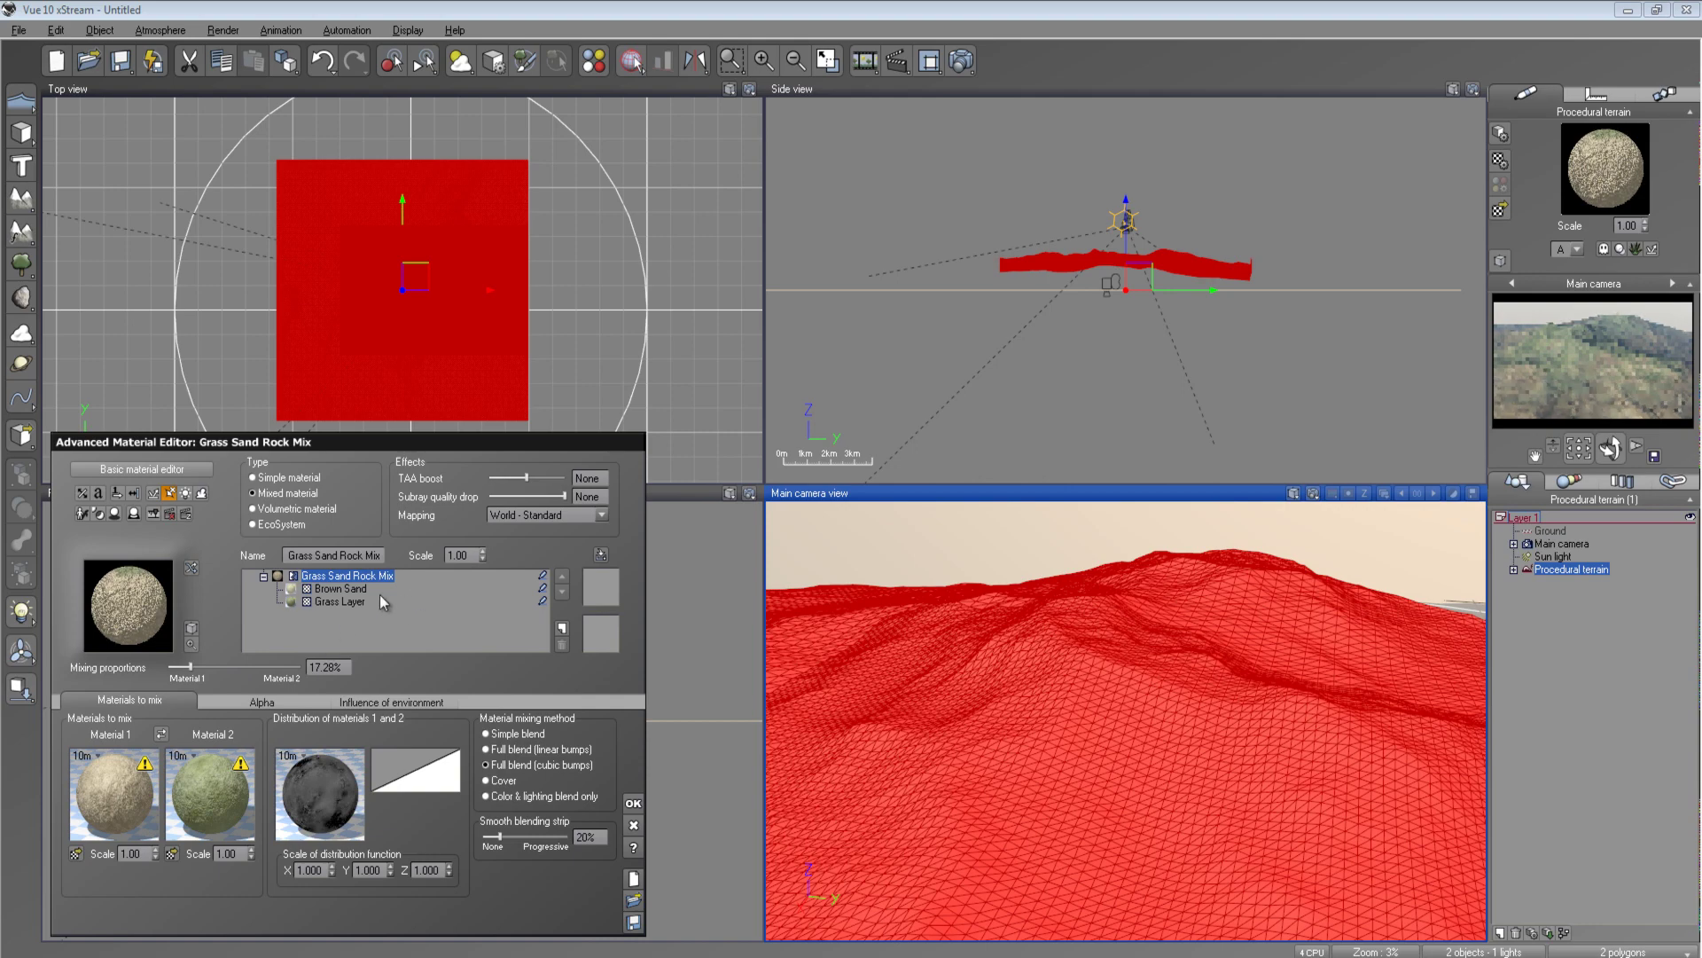
Replace the terrain material with Rock and Grass from the Landscapes collection and accept it
double_click(168, 603)
double_click(589, 253)
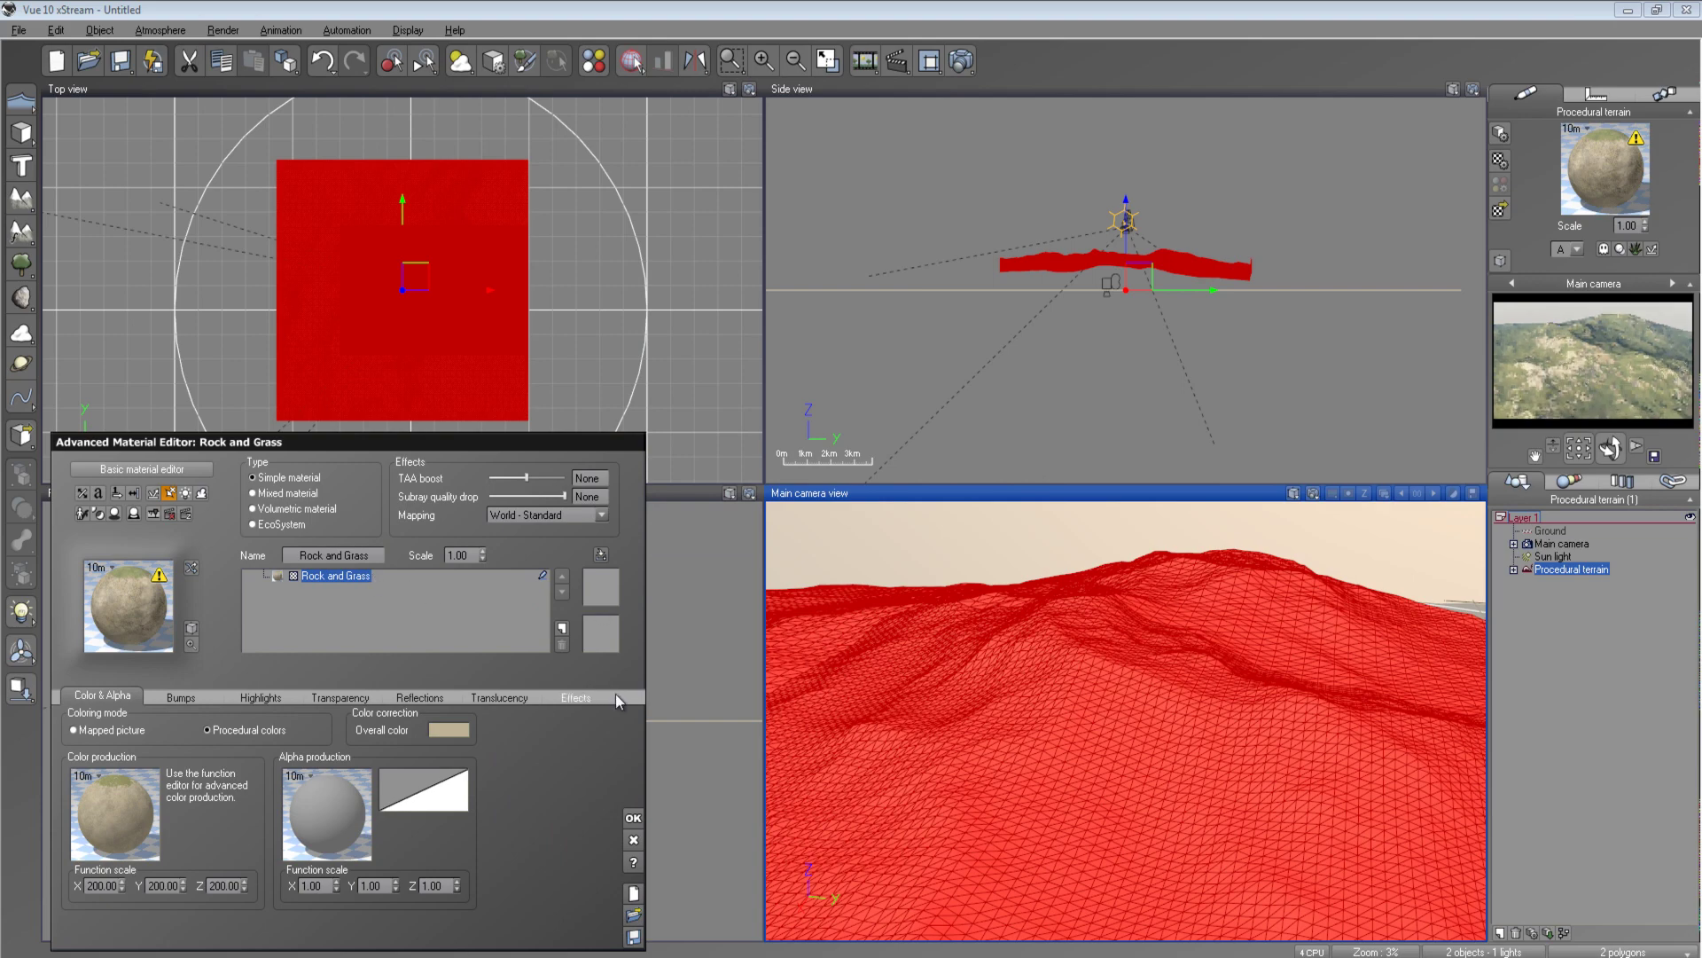
left_click(633, 817)
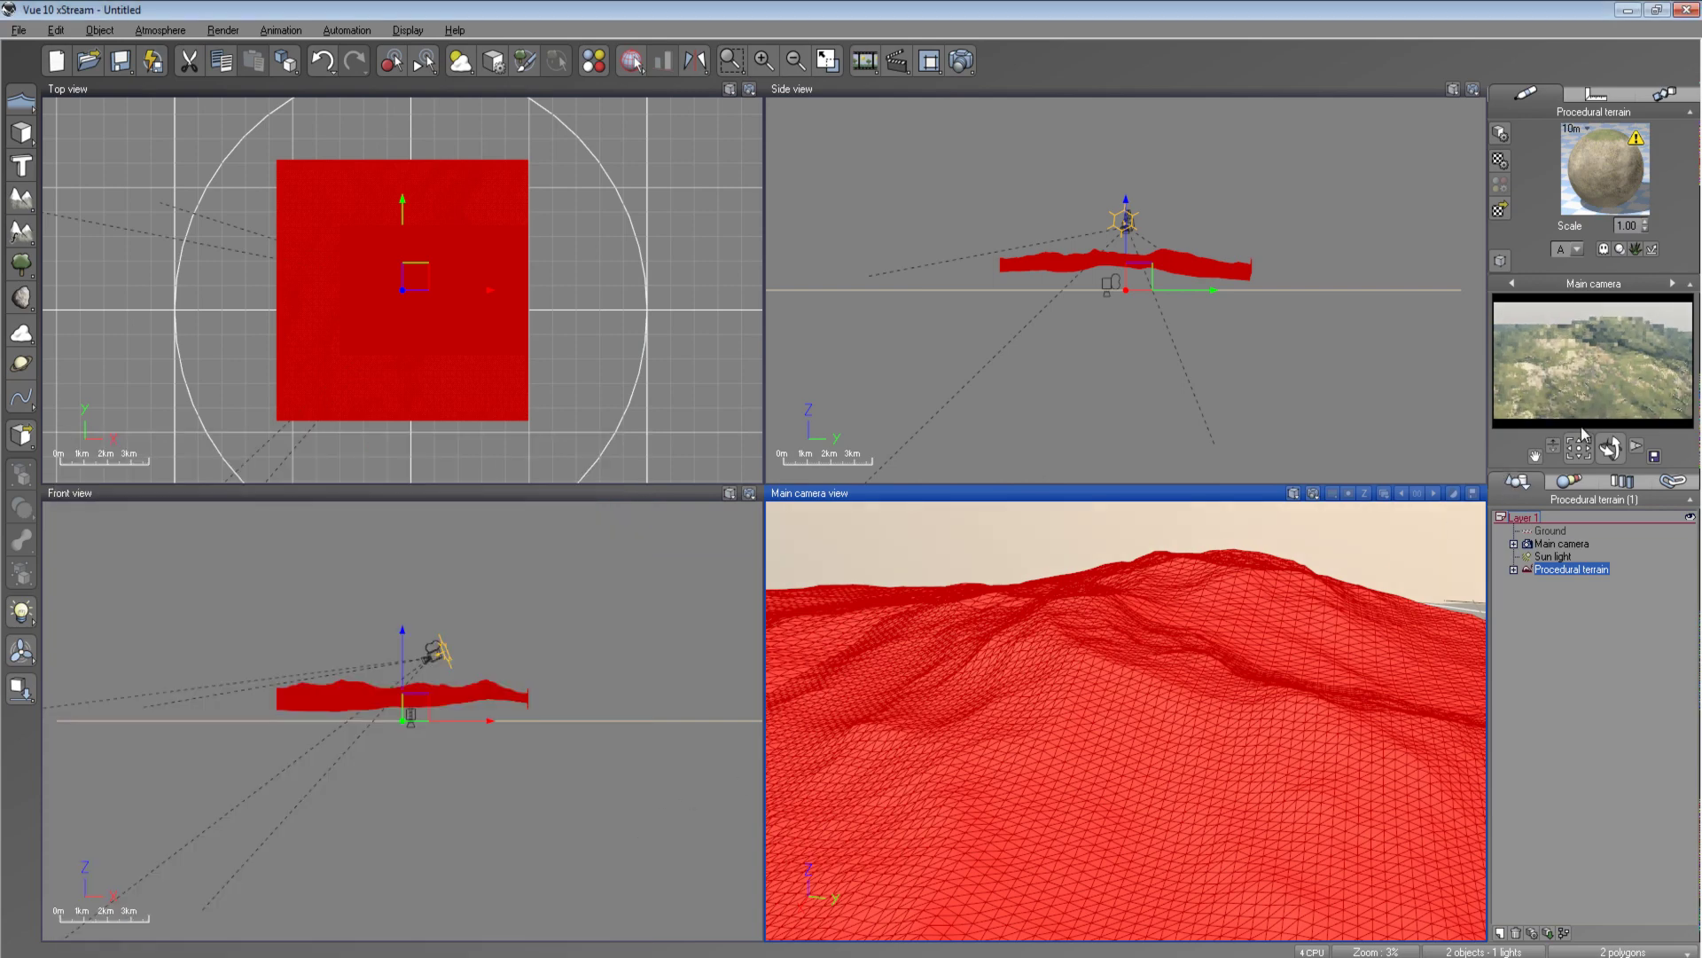
Lower the main camera toward the terrain and turn it to frame the valley between the hills beneath the sky
right_click_drag(806, 695, 806, 701)
left_click_drag(1539, 459, 1535, 455)
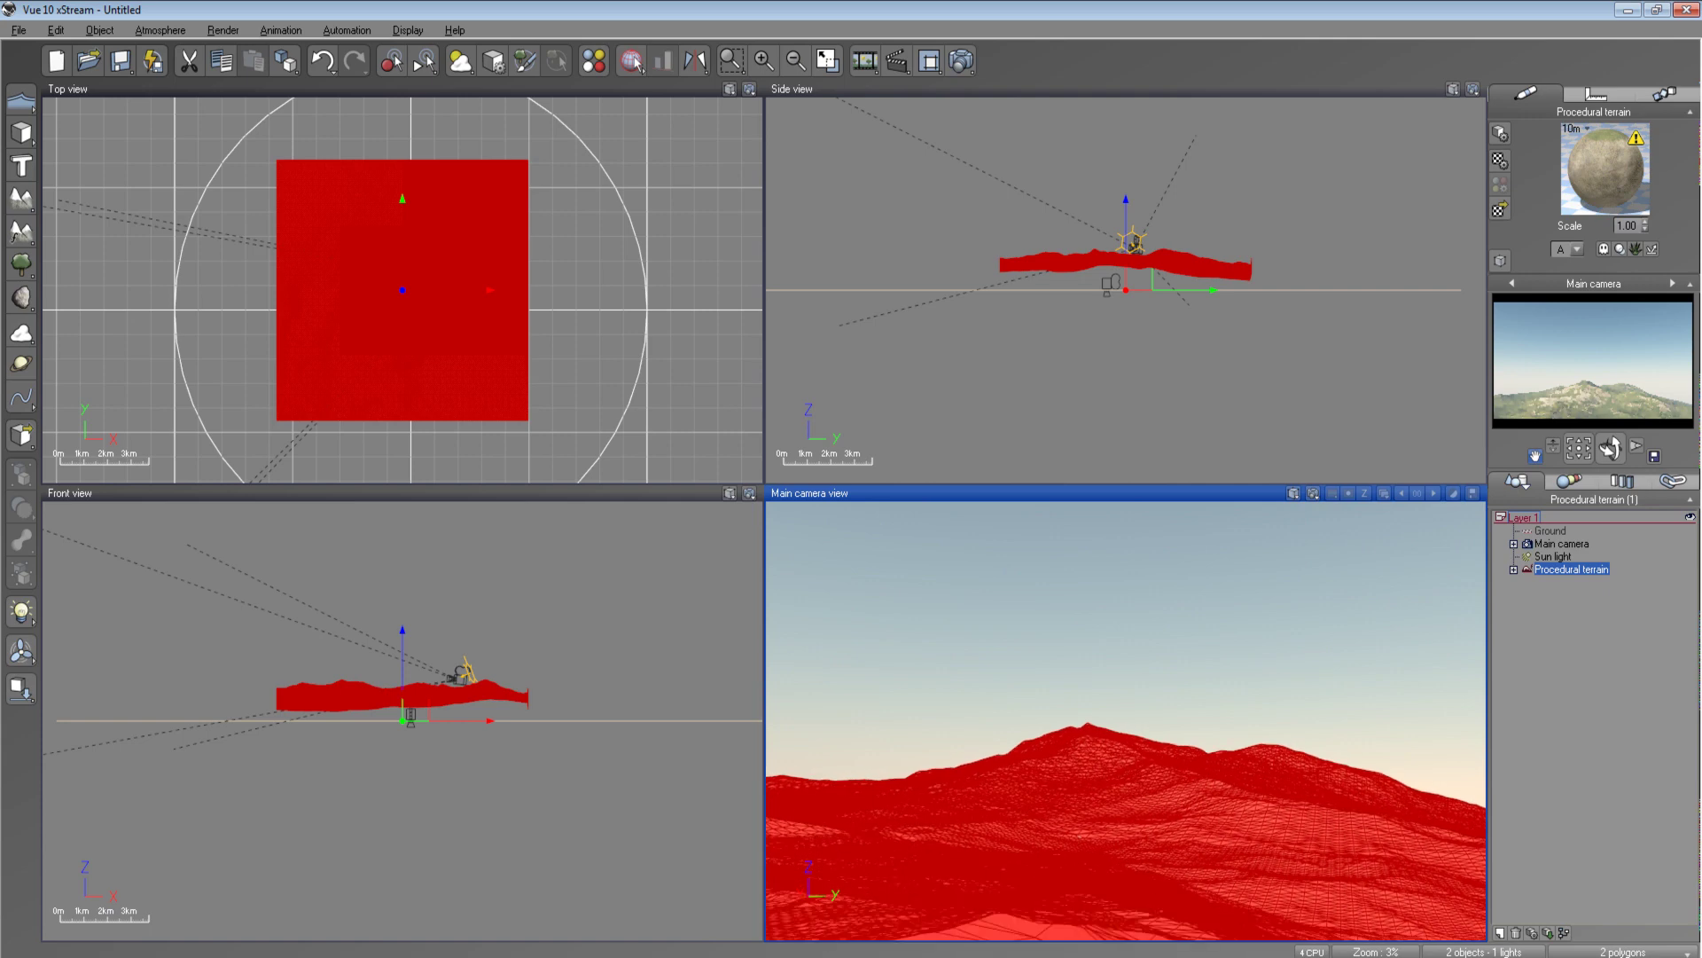
right_click_drag(1289, 631, 1260, 761)
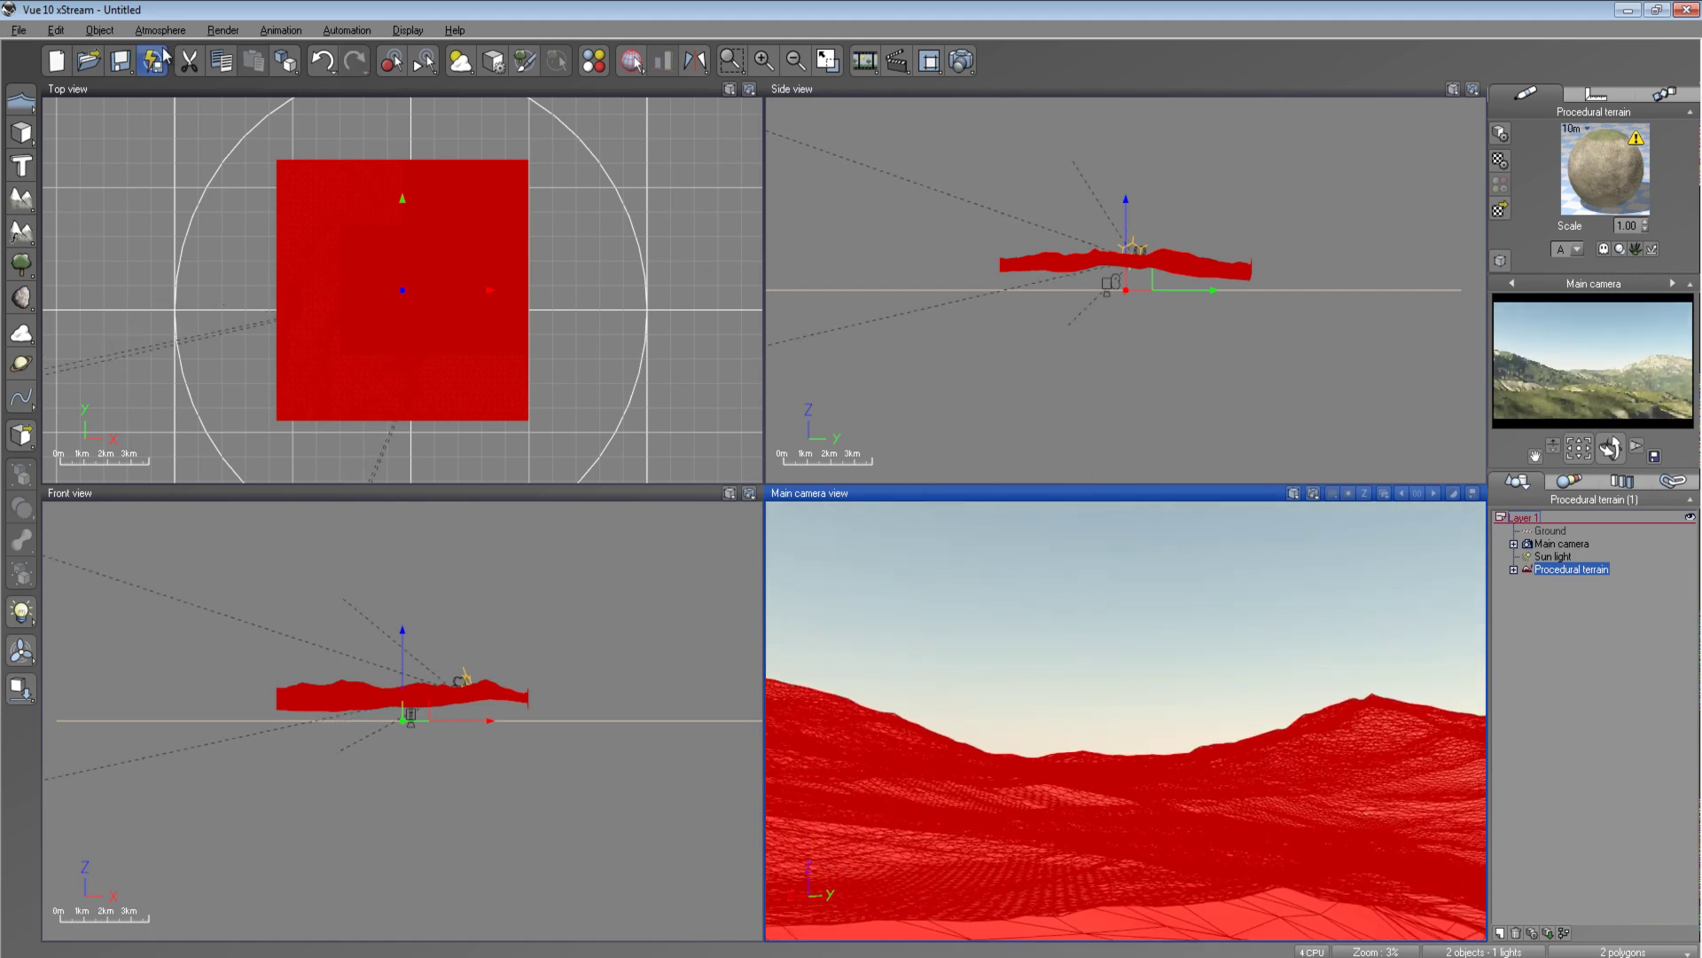
Load the QuadSpinner - Silent Mirage atmosphere from the Sunset Magic collection into the scene
left_click(160, 30)
left_click(168, 49)
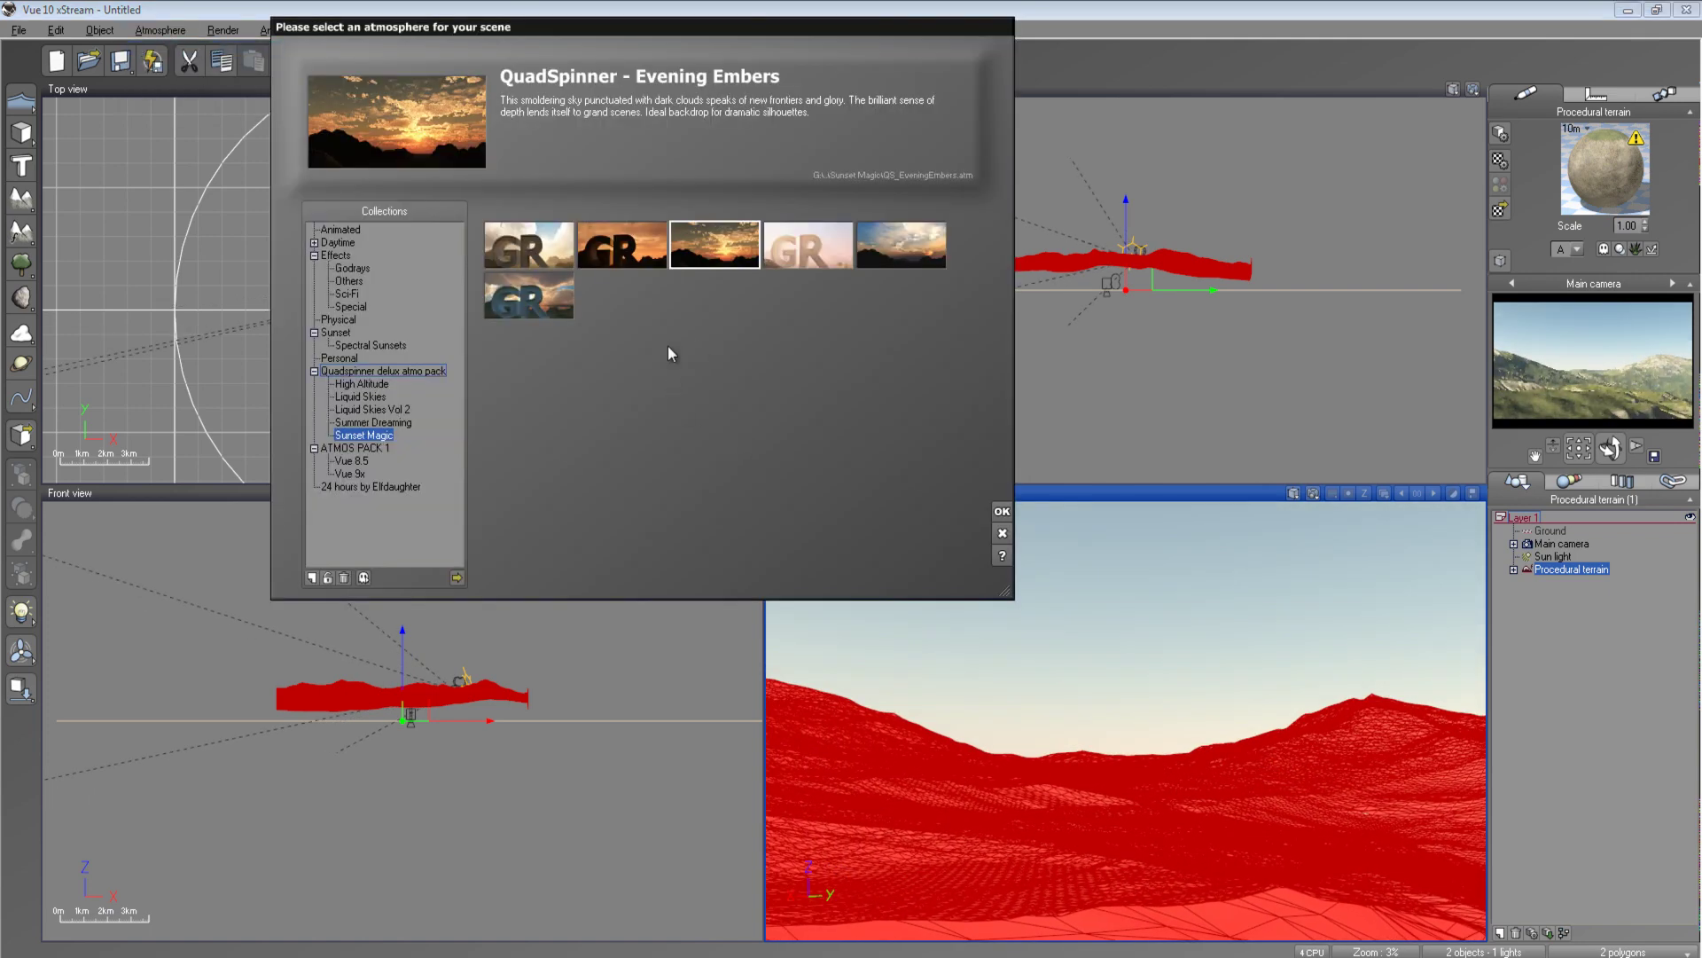
left_click(809, 255)
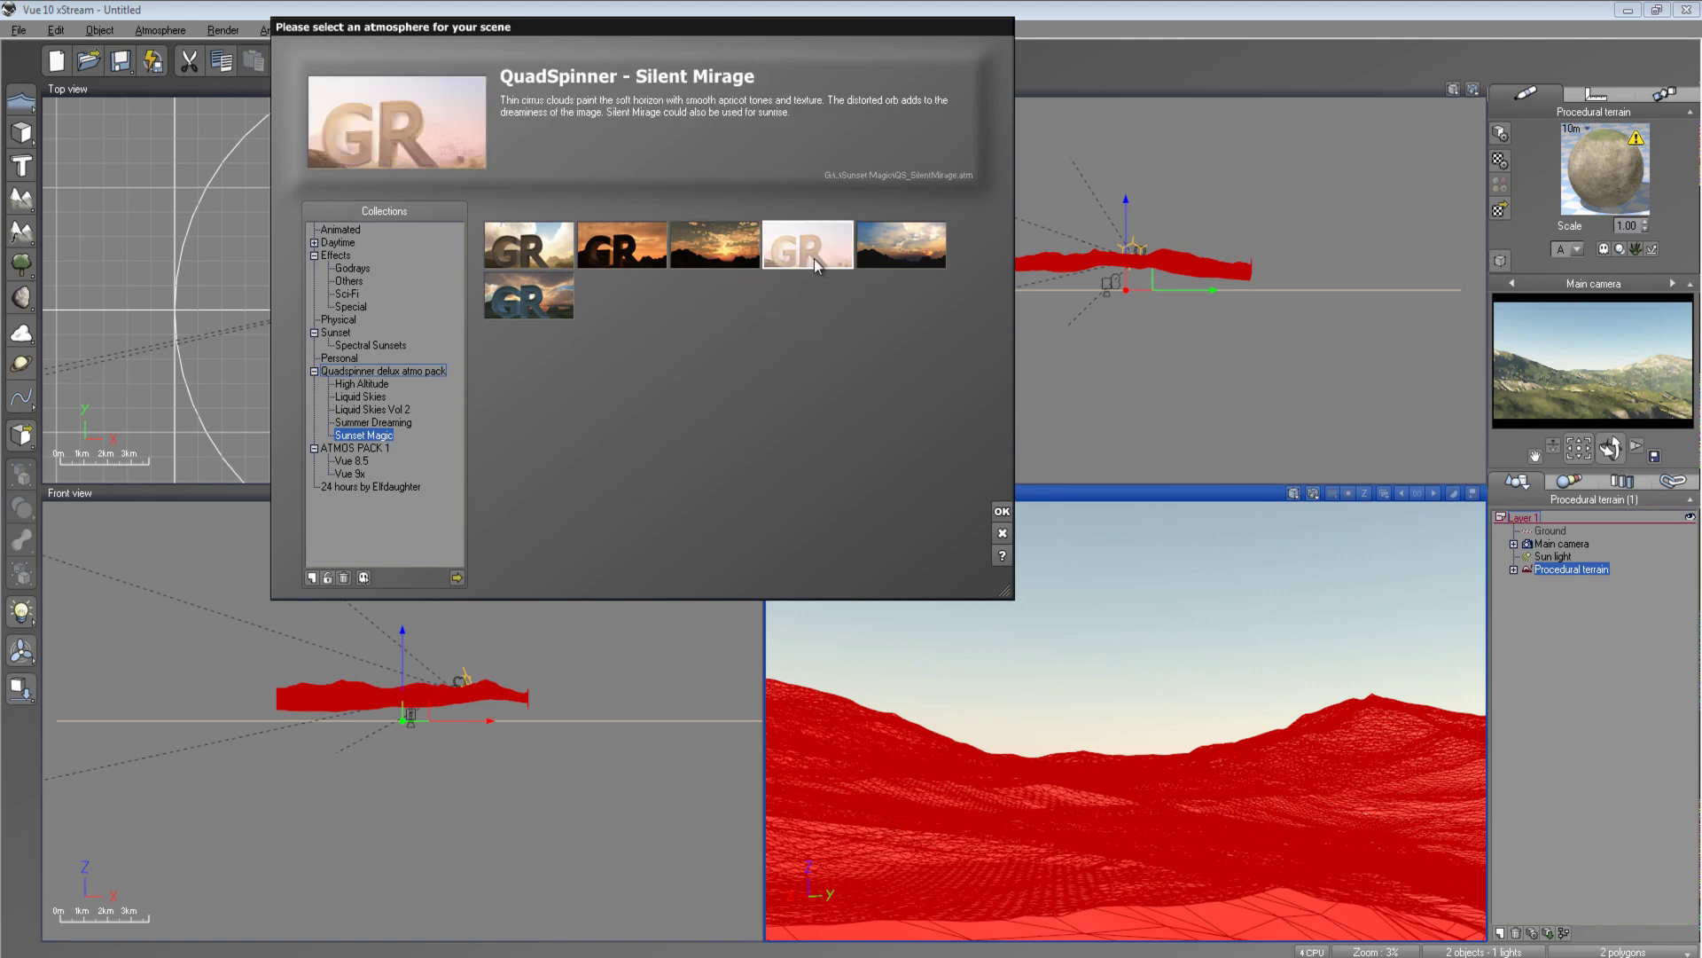
double_click(817, 243)
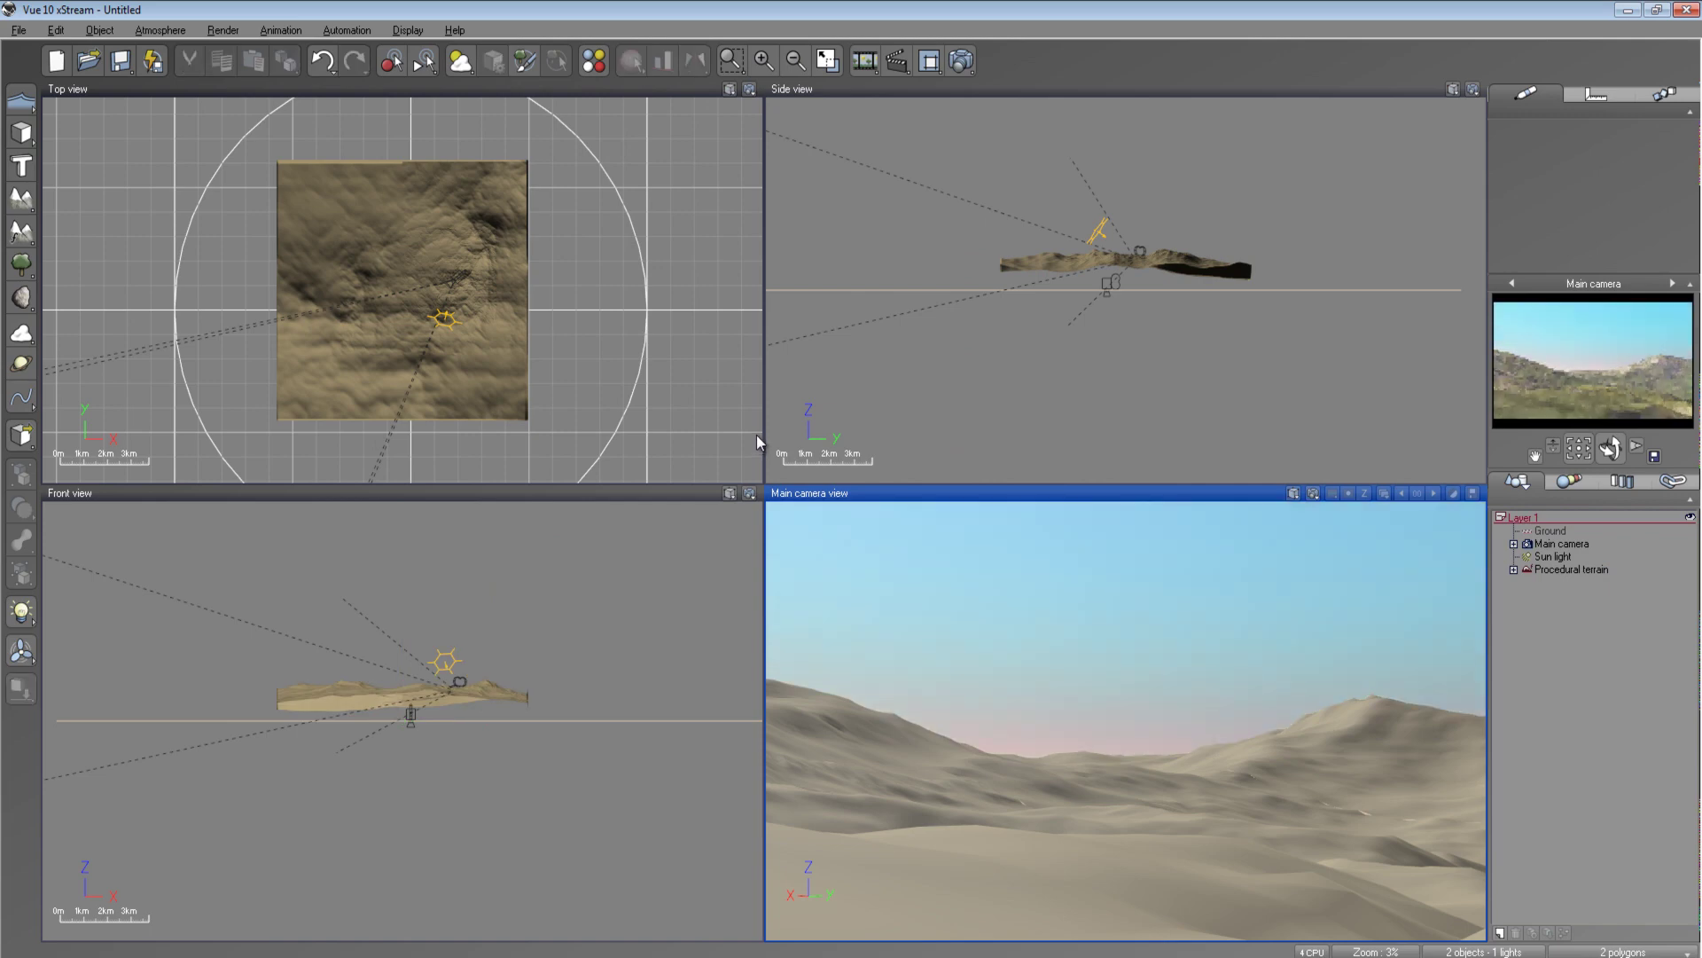
Turn and move the main camera across the terrain to frame the rocky hillside with the ridge against the sky
right_click_drag(1081, 691, 1328, 715)
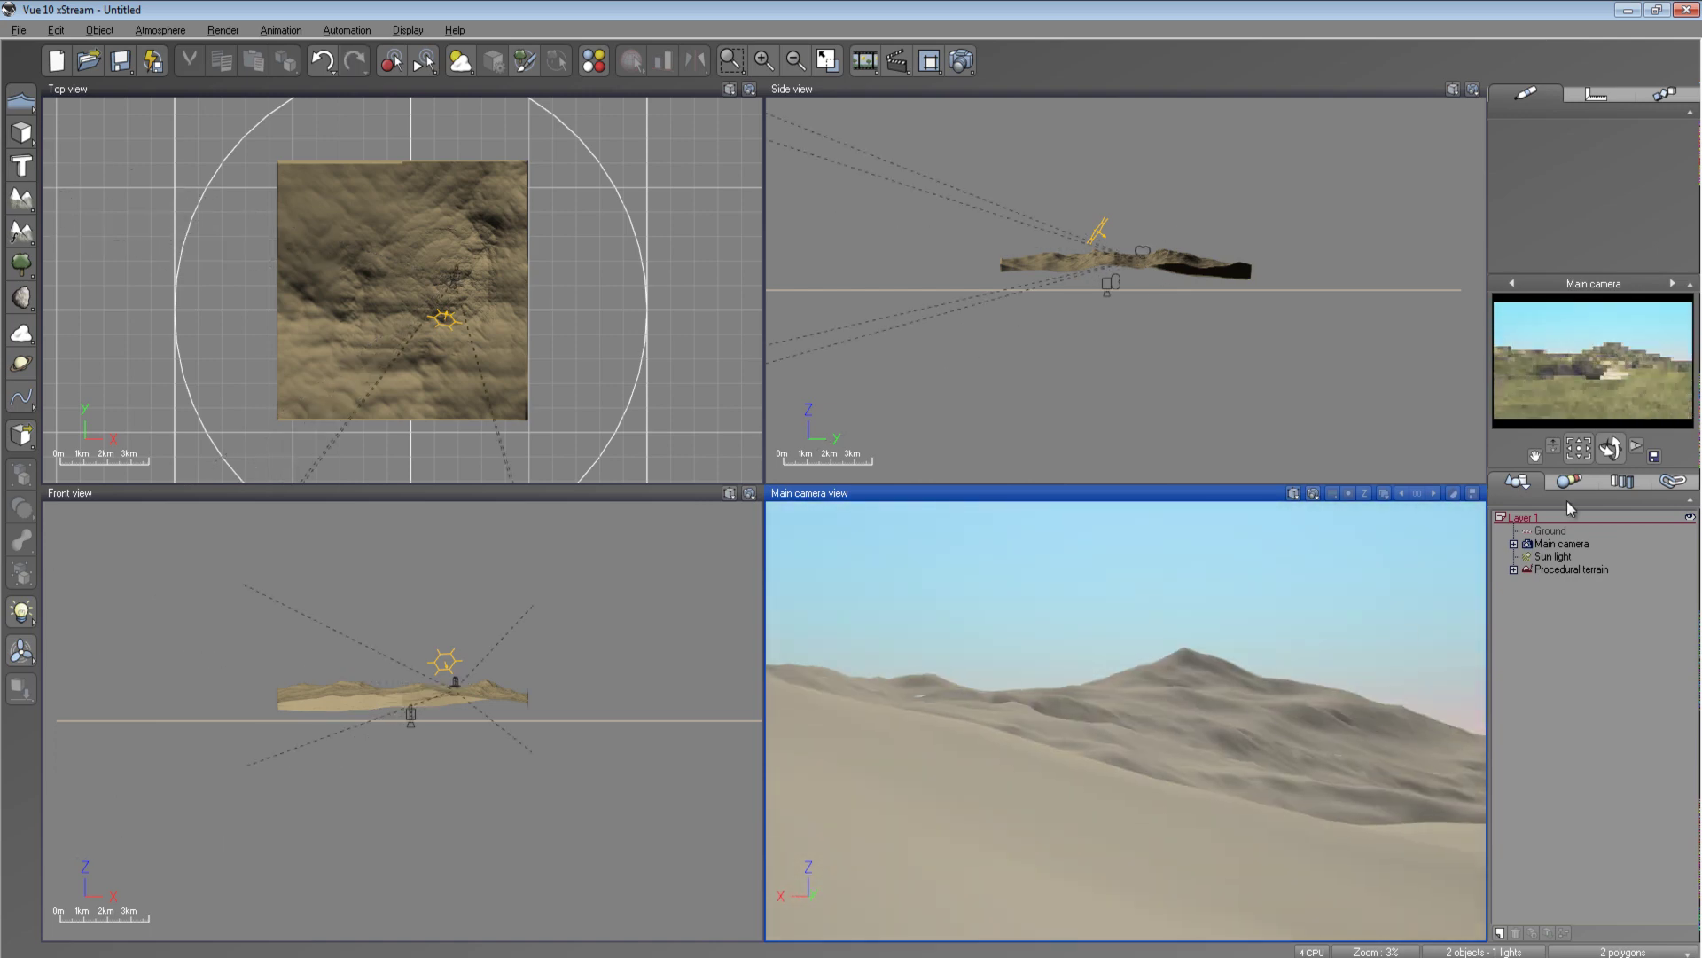
left_click_drag(1610, 450, 1610, 488)
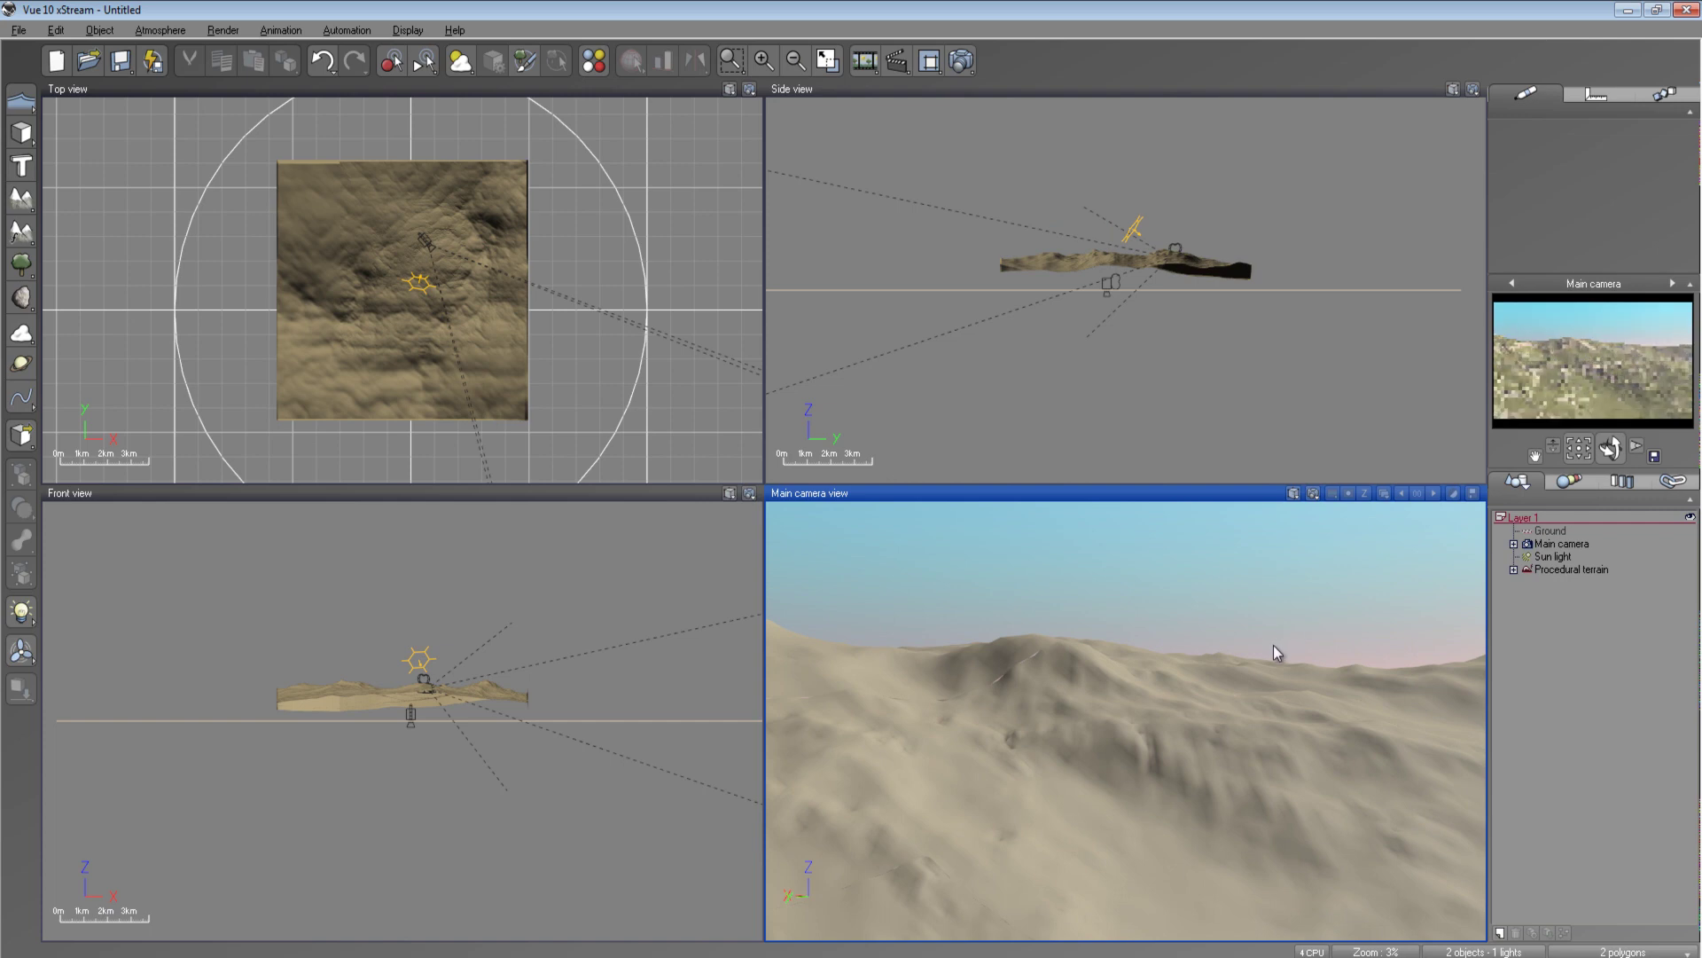
right_click_drag(1236, 662, 1365, 653)
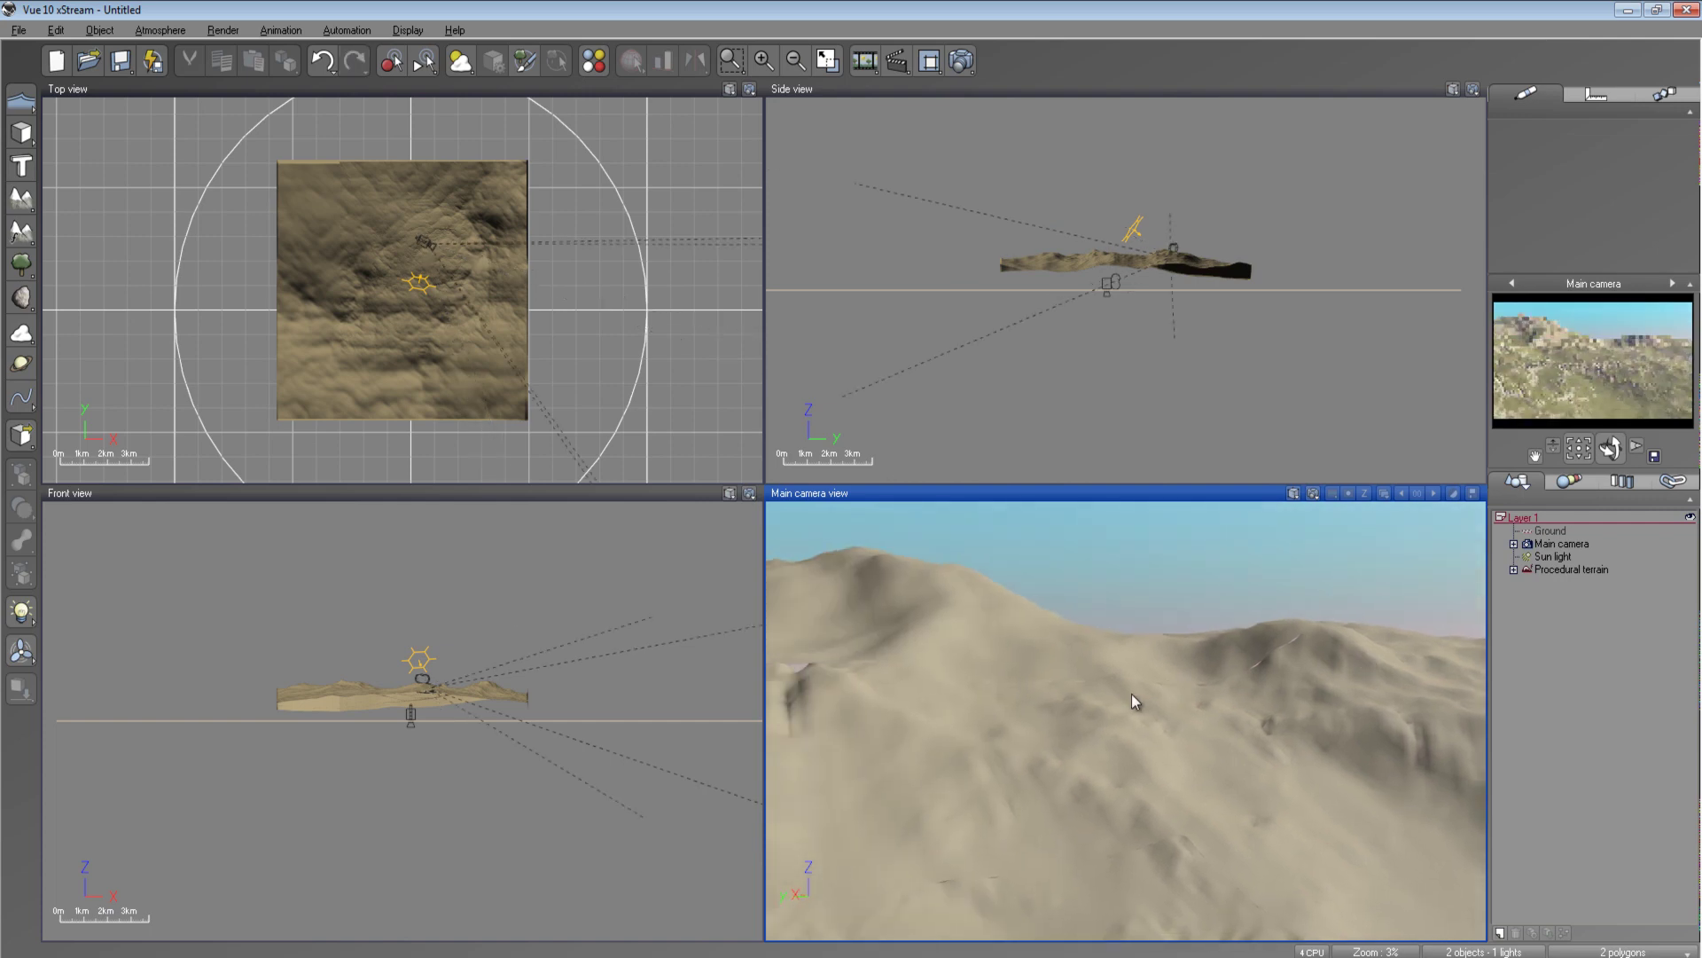
right_click_drag(1113, 703, 1187, 698)
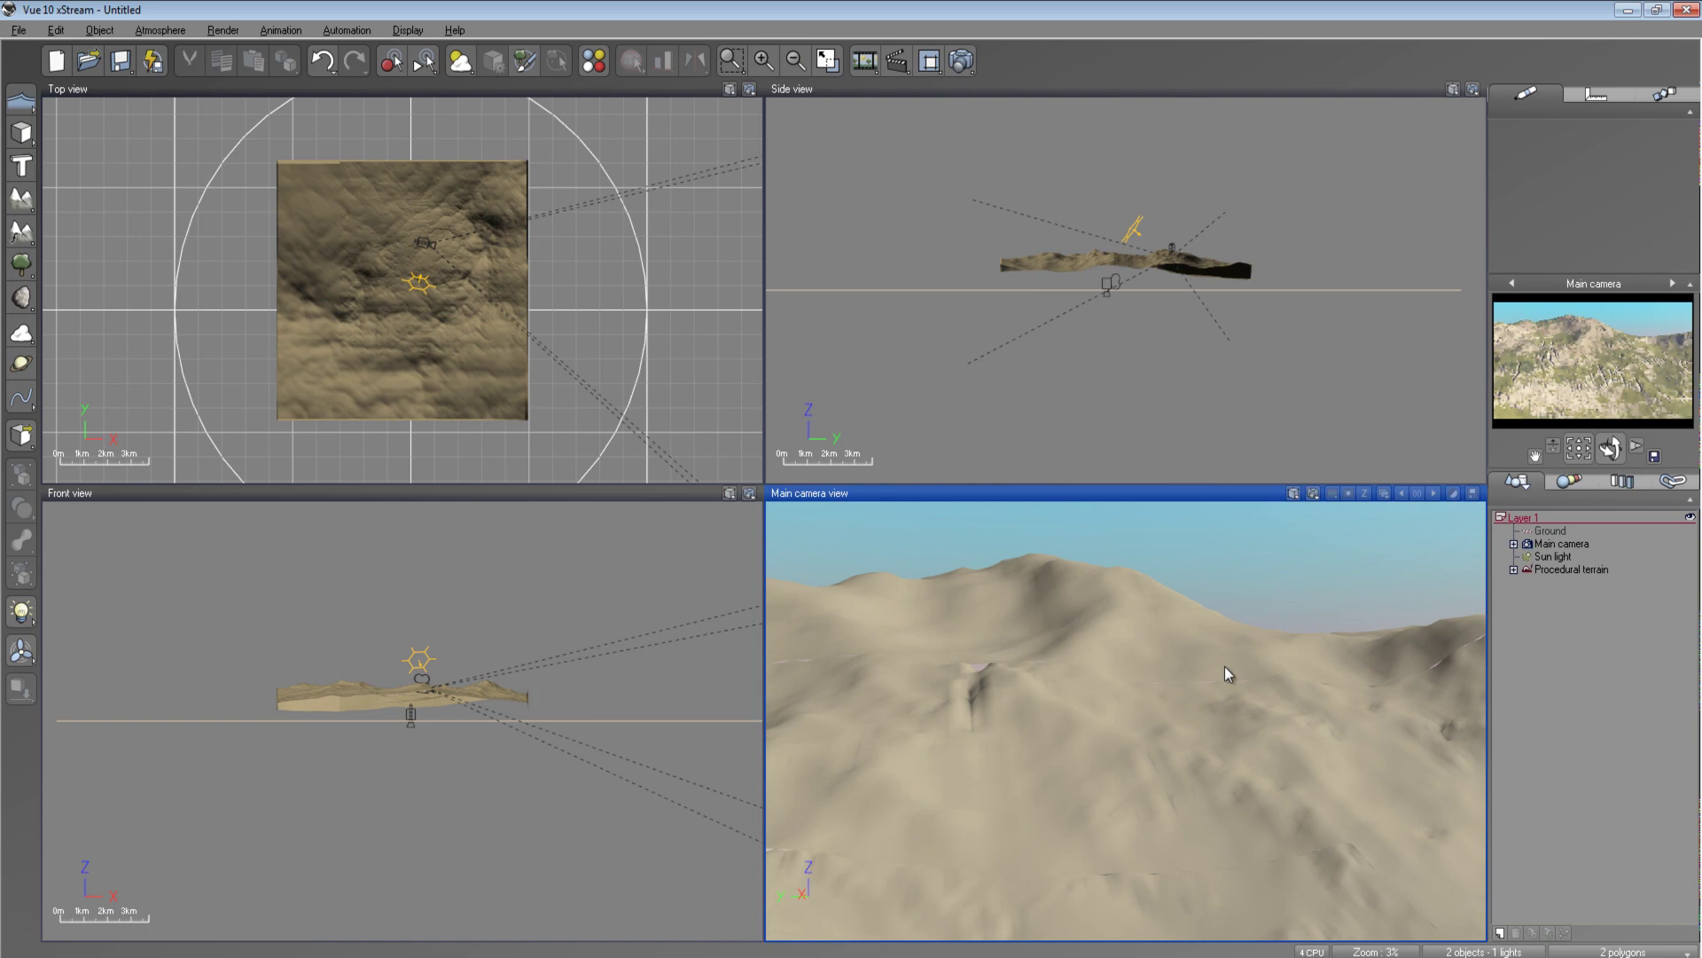
Close Vue without saving the scene and start GeoControl2
left_click(1687, 9)
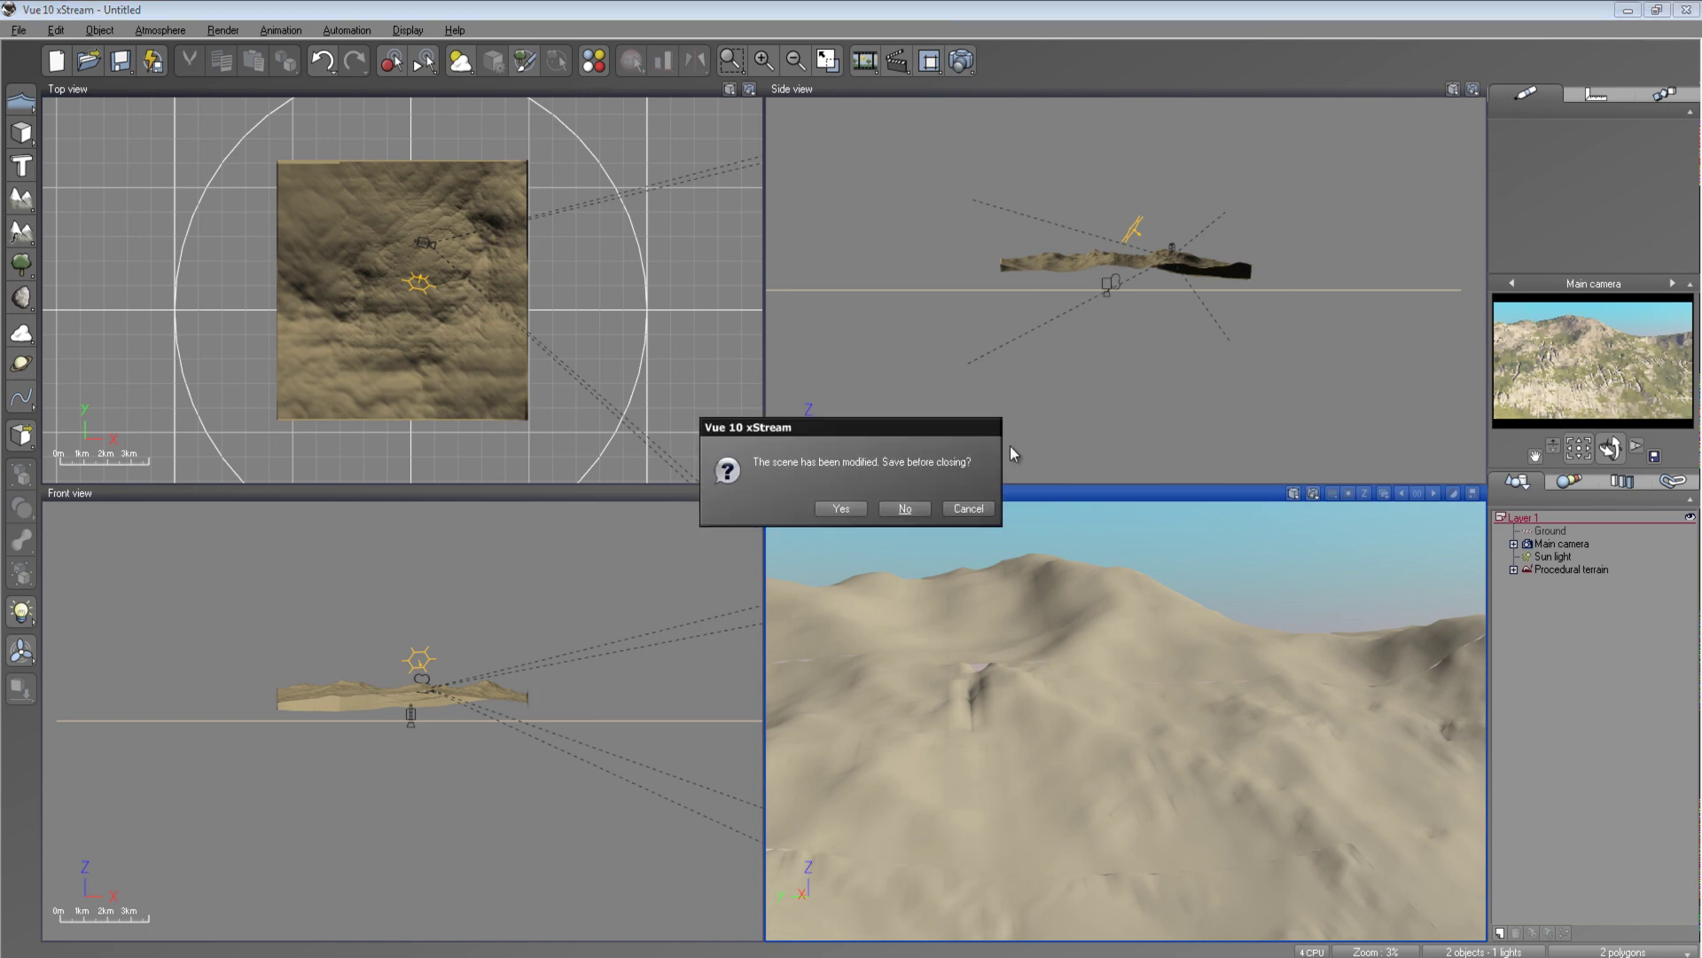
left_click(901, 513)
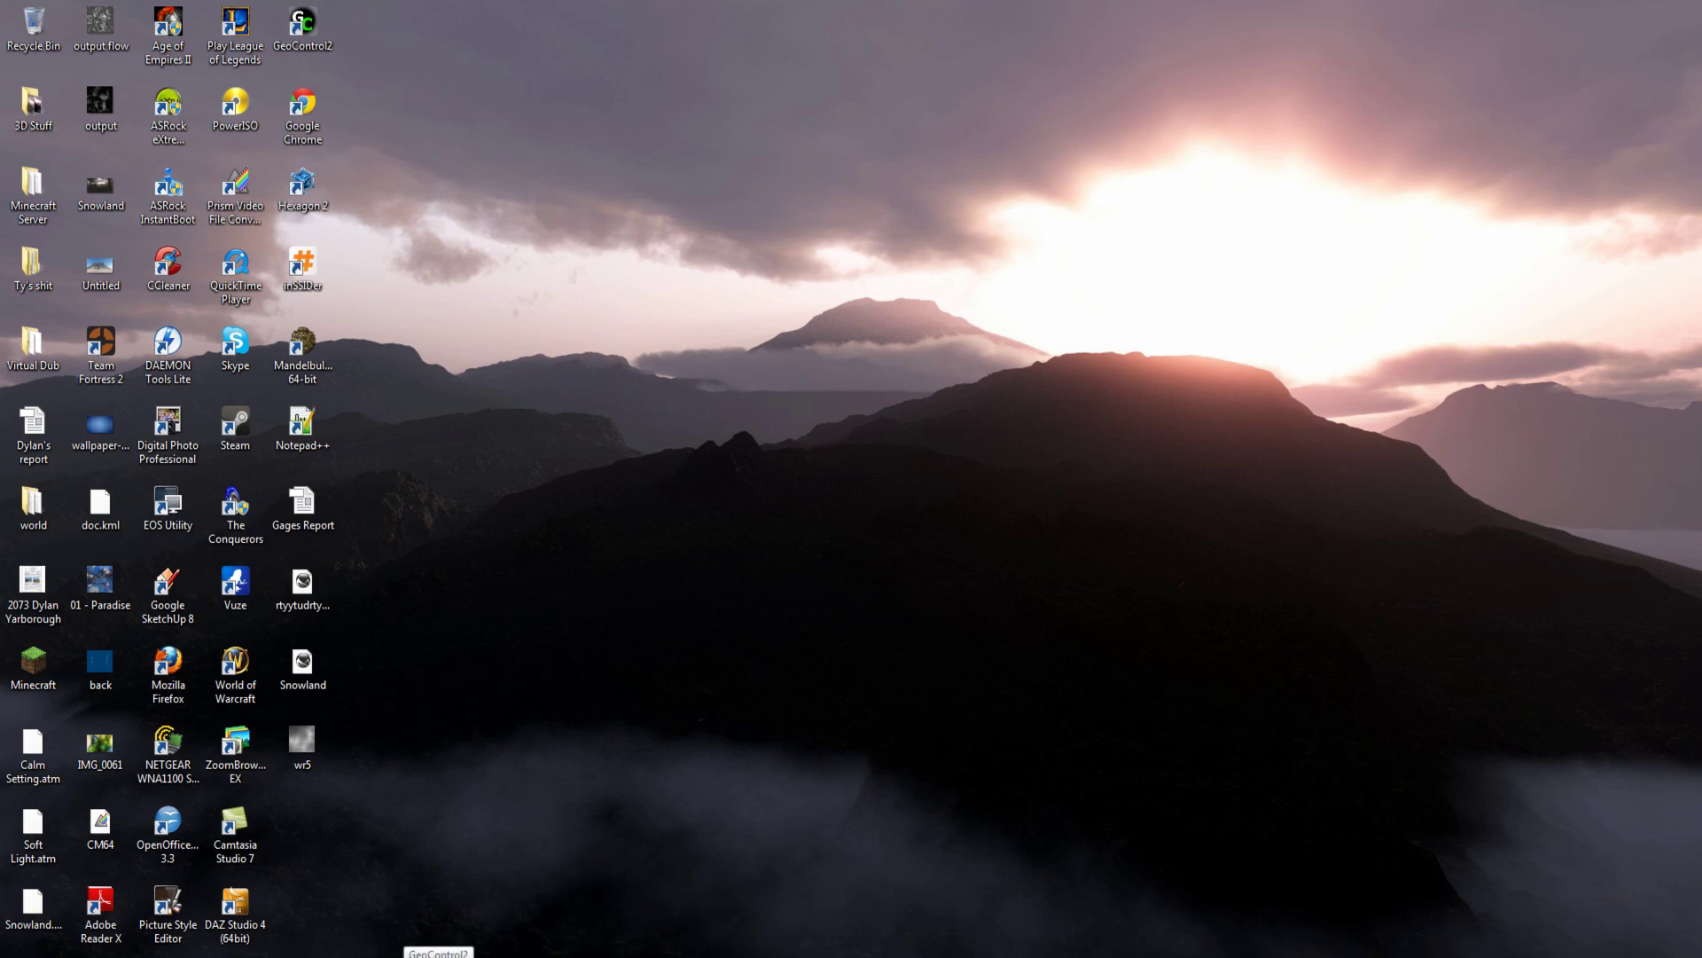
right_click(438, 956)
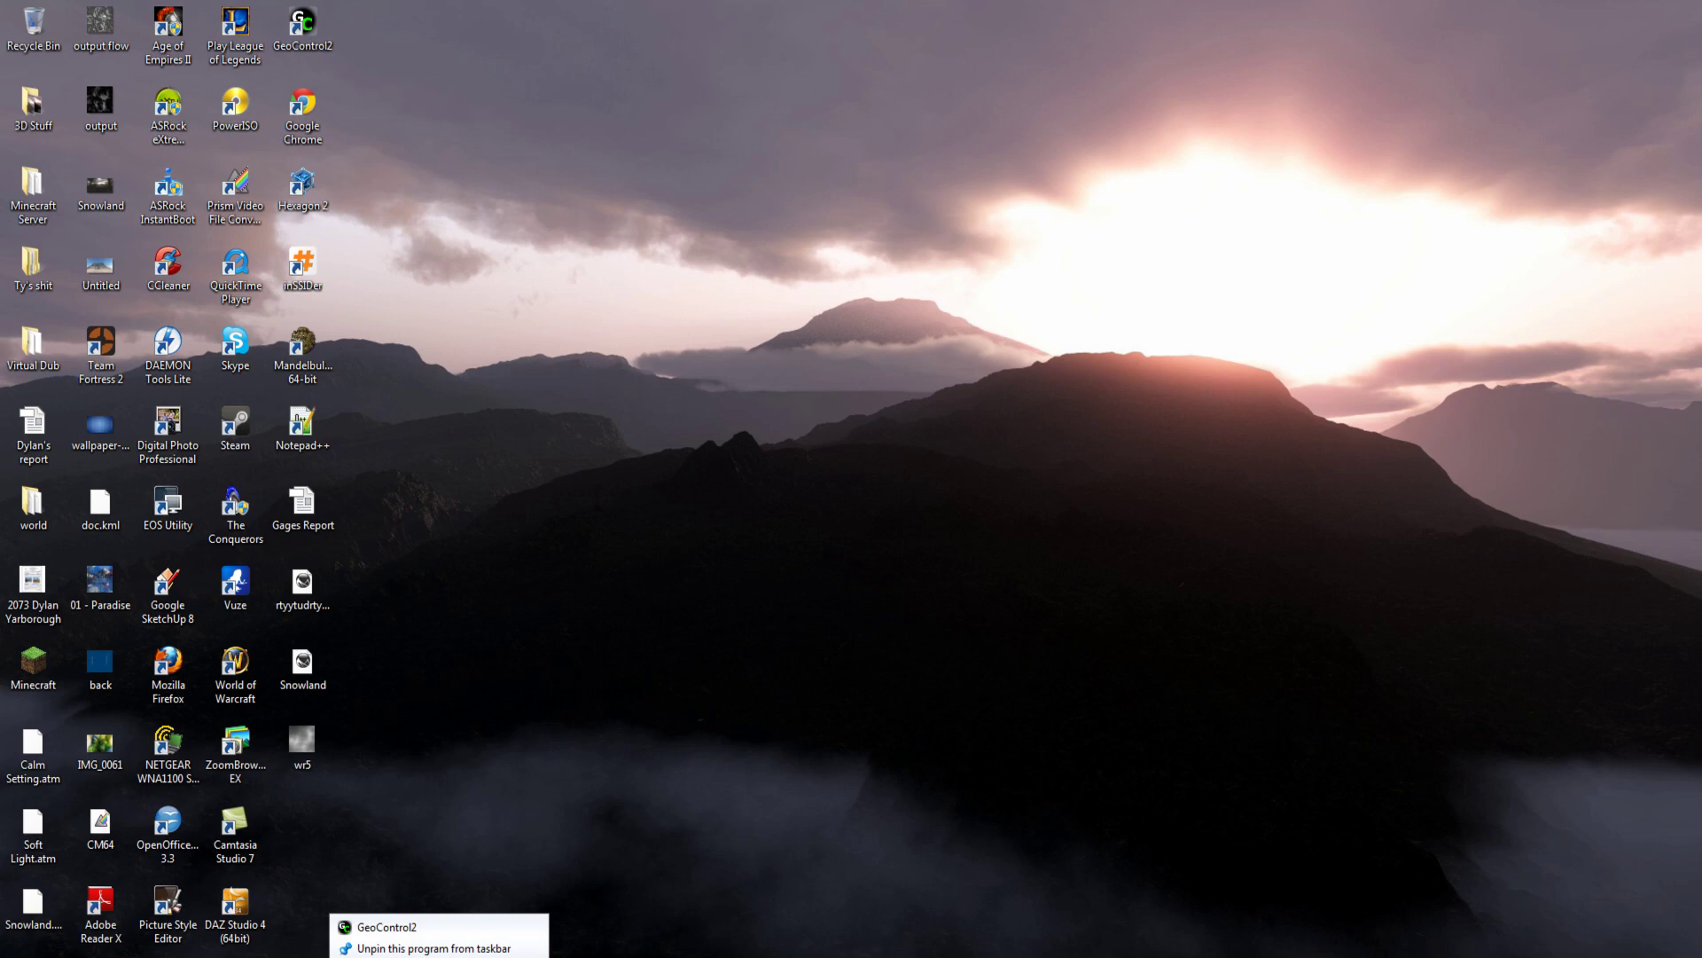
left_click(437, 926)
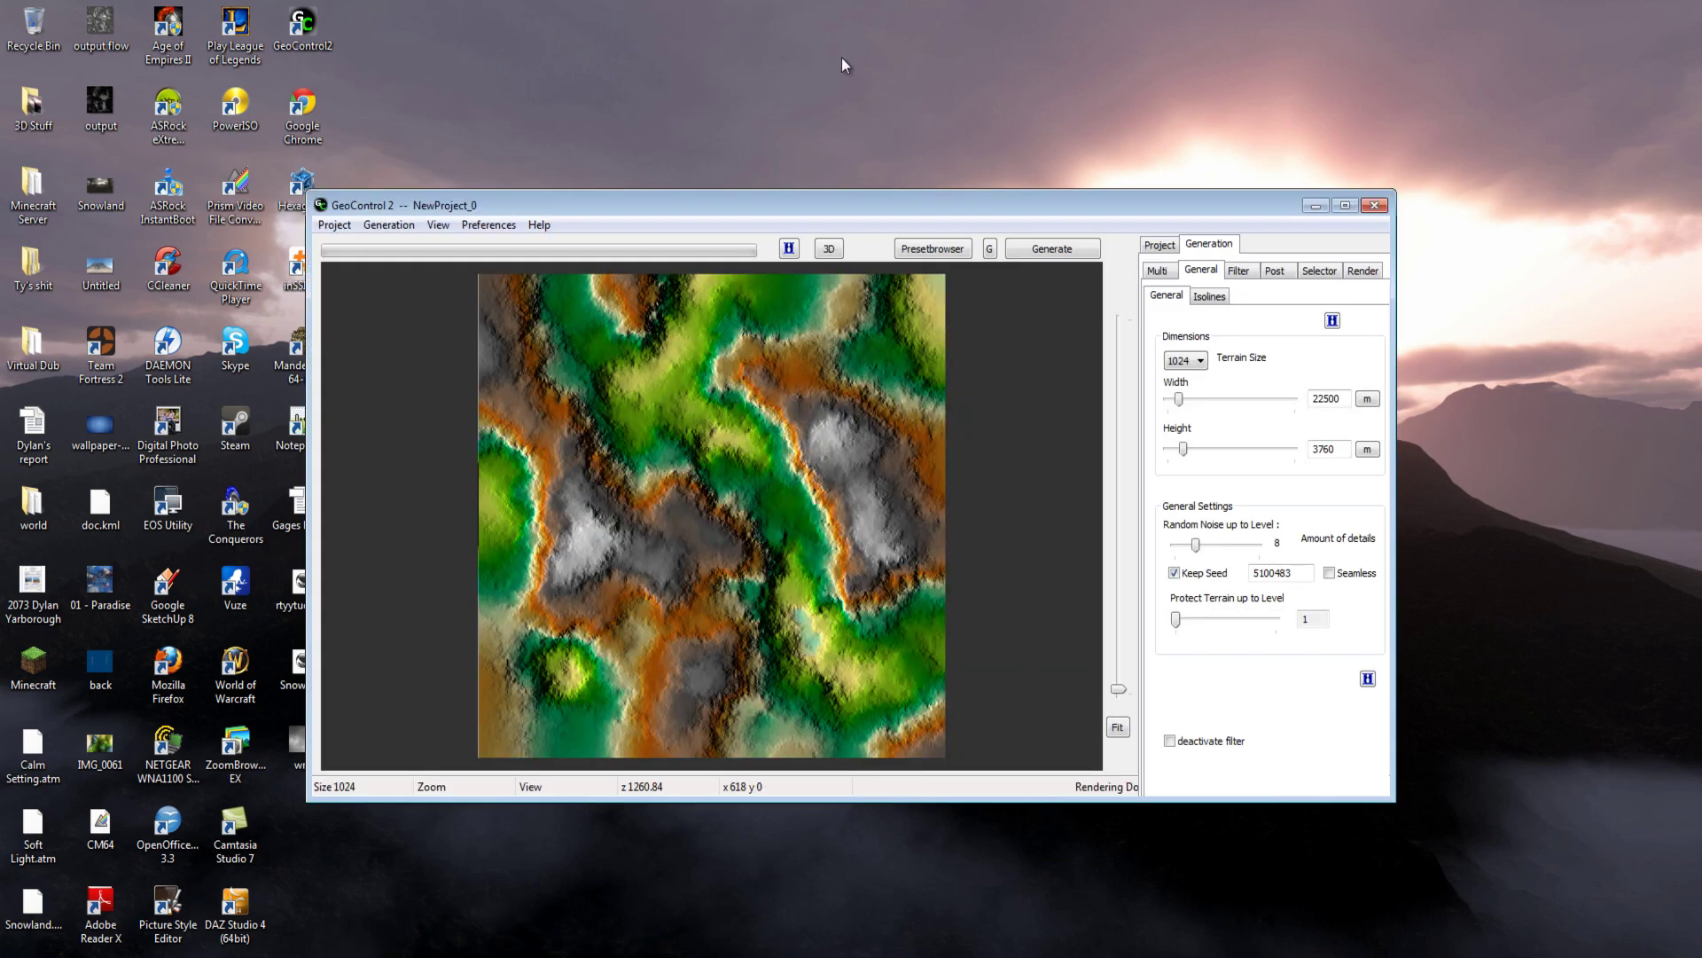
Reposition the GeoControl window on the desktop and set the terrain size to 4096
left_click_drag(791, 202, 881, 109)
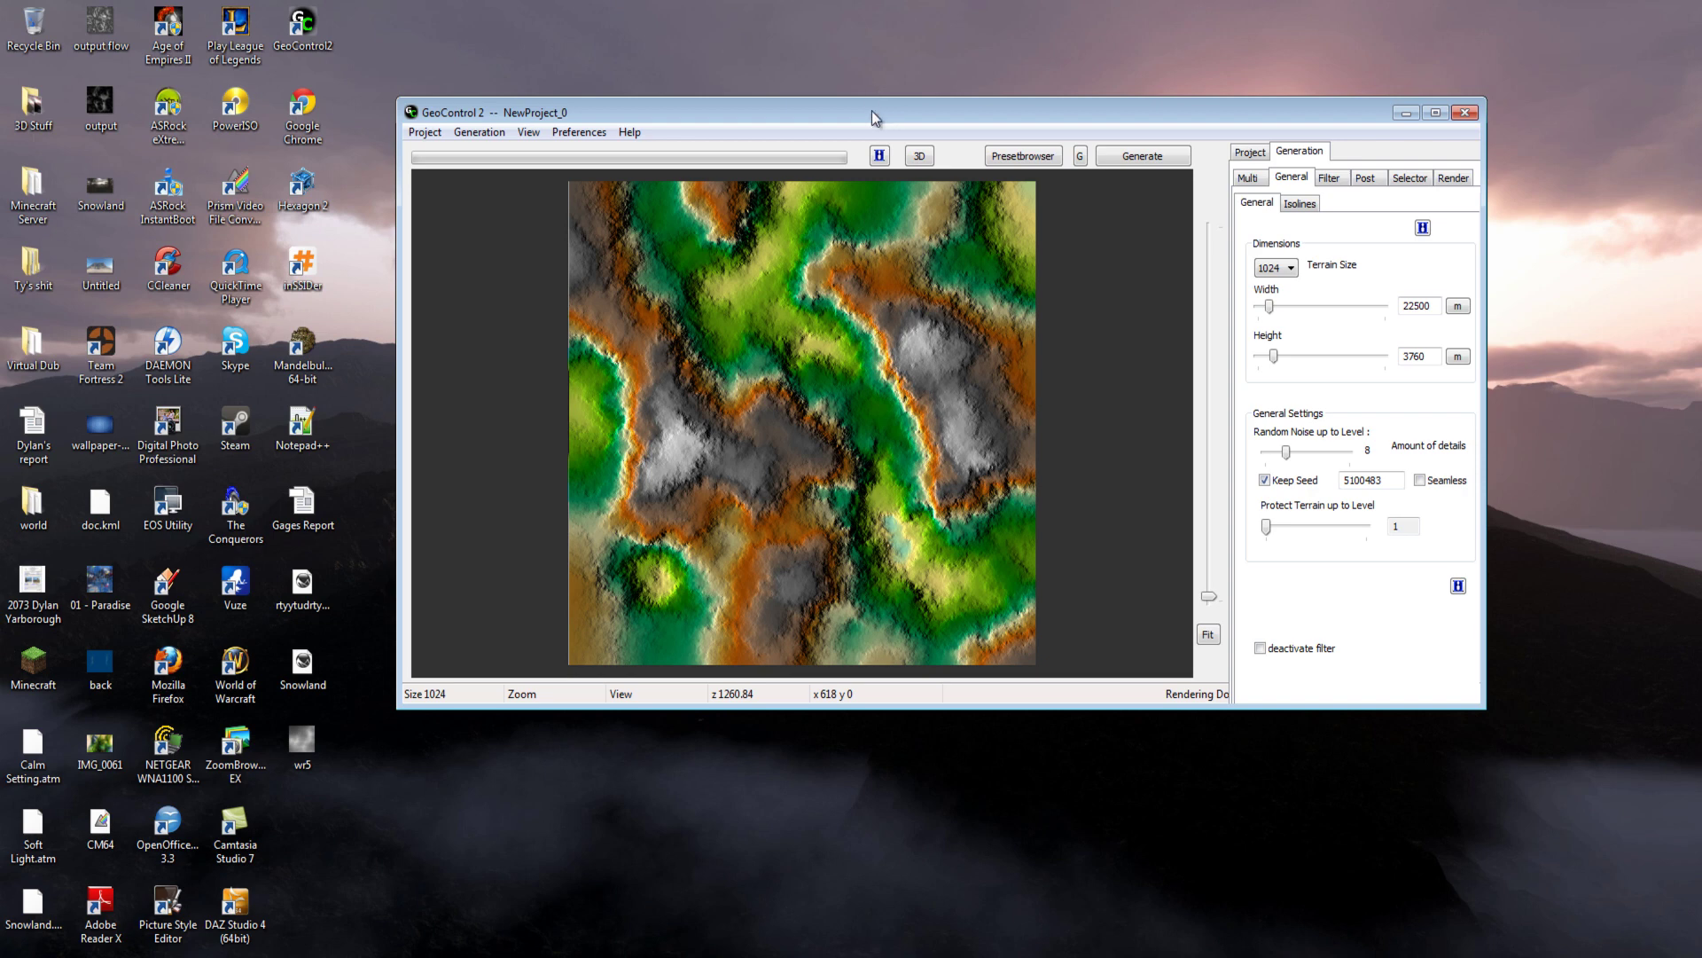
mouse_move(871, 110)
left_mouse_down()
mouse_move(907, 83)
mouse_move(894, 96)
left_mouse_up()
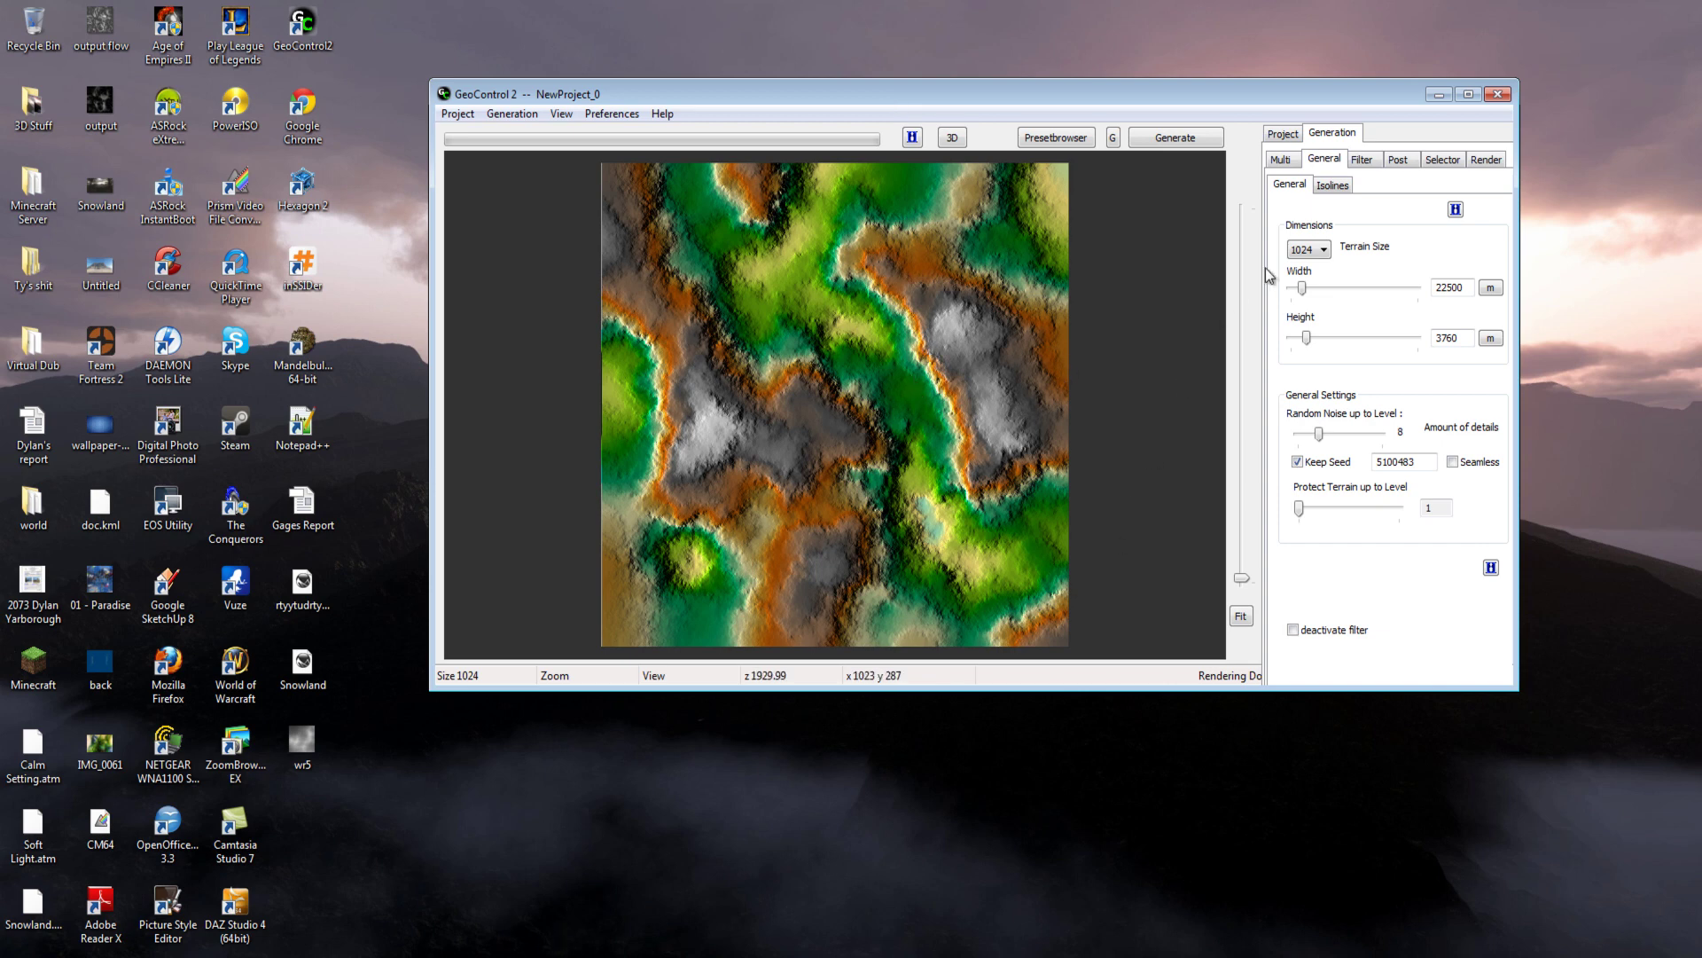
left_click(1314, 252)
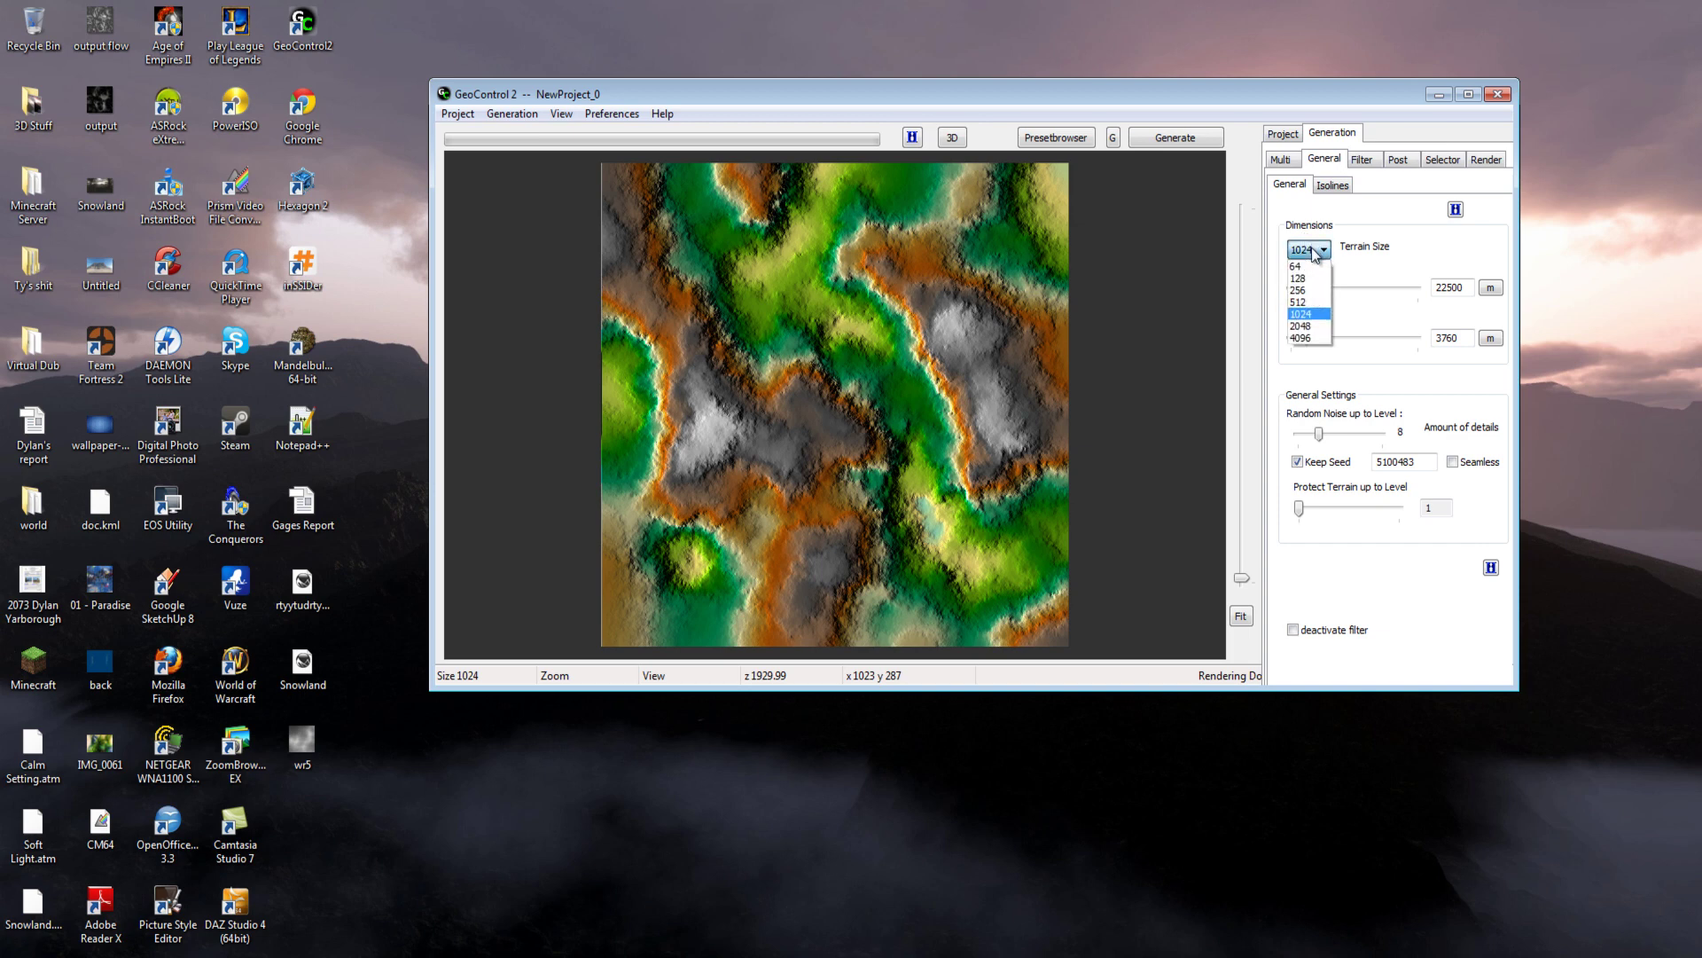
left_click(1299, 338)
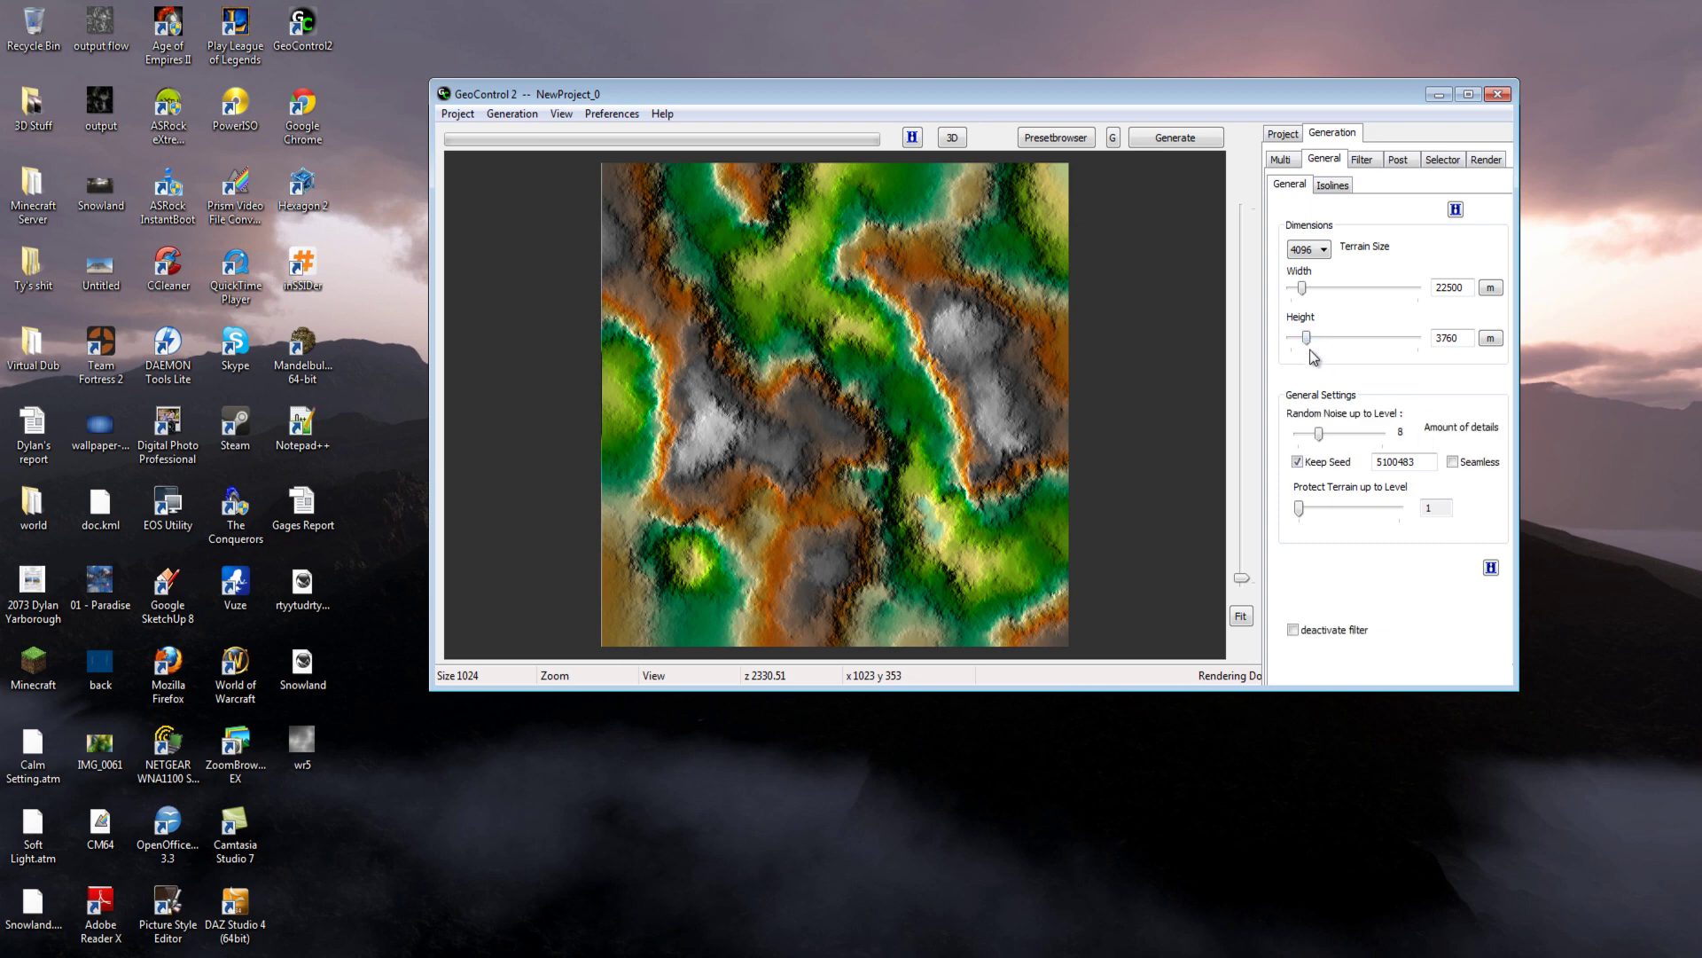
Raise the terrain height to 8392 m and set its width to 40000 m
left_click_drag(1308, 343, 1327, 343)
left_click_drag(1303, 289, 1310, 293)
left_click_drag(1309, 290, 1314, 290)
double_click(1433, 289)
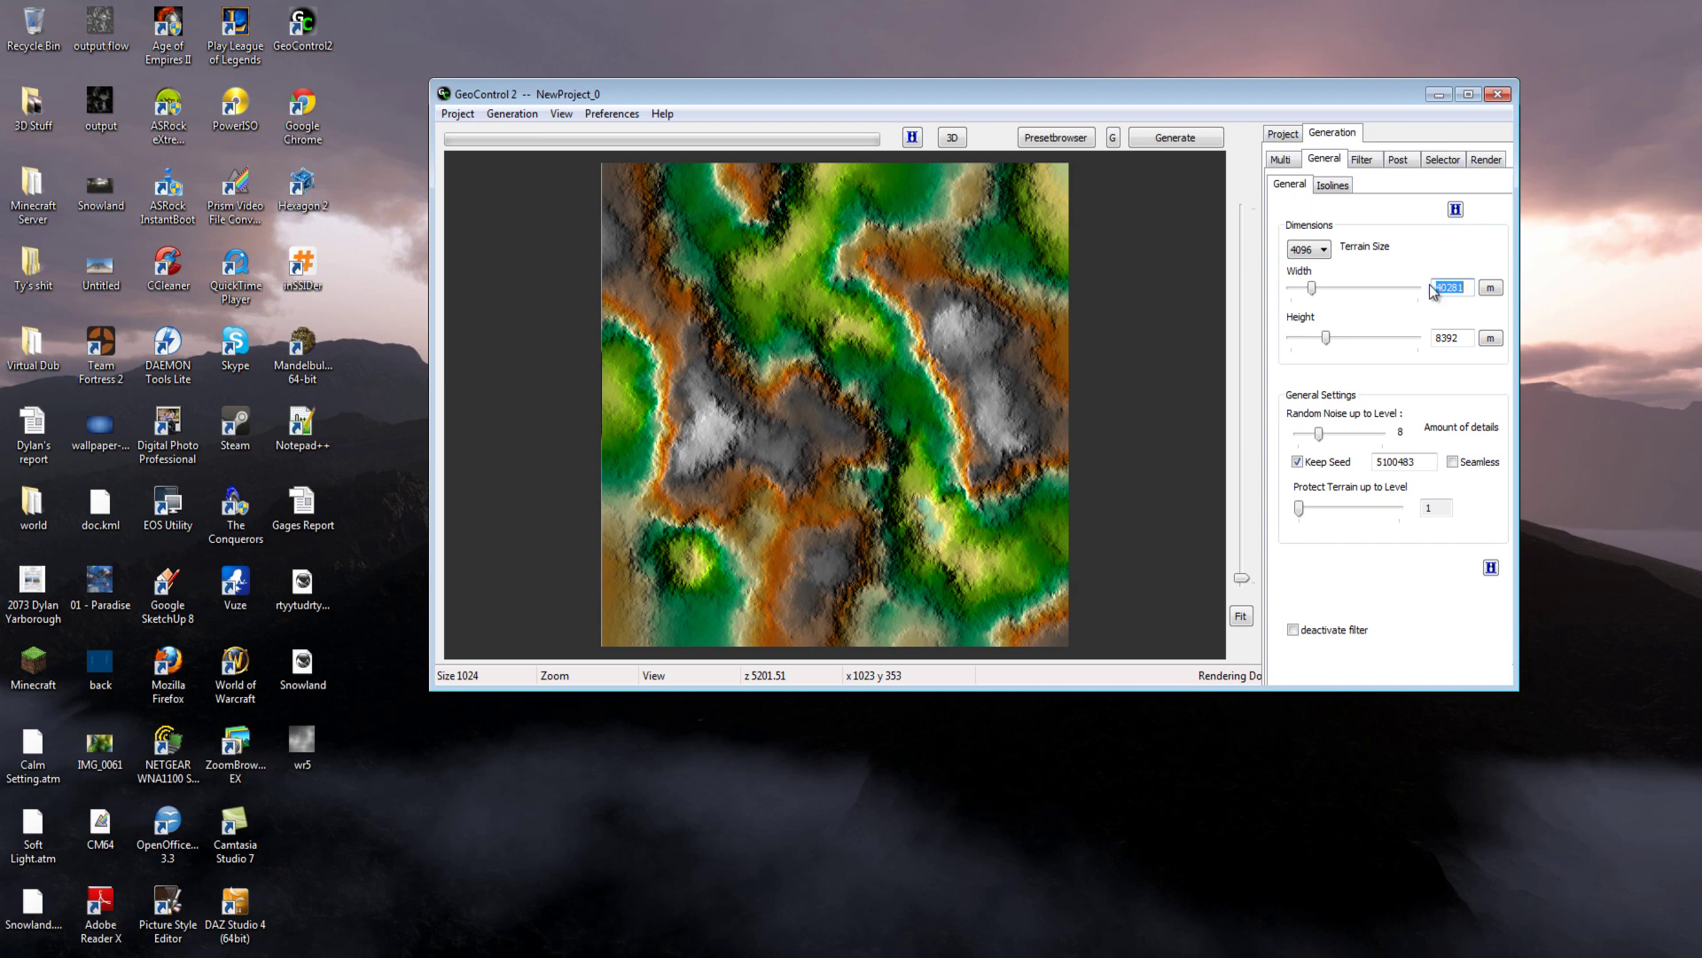
type("40000")
left_click_drag(1464, 290, 1453, 290)
left_click(1450, 281)
double_click(1446, 282)
key("ctrl+v")
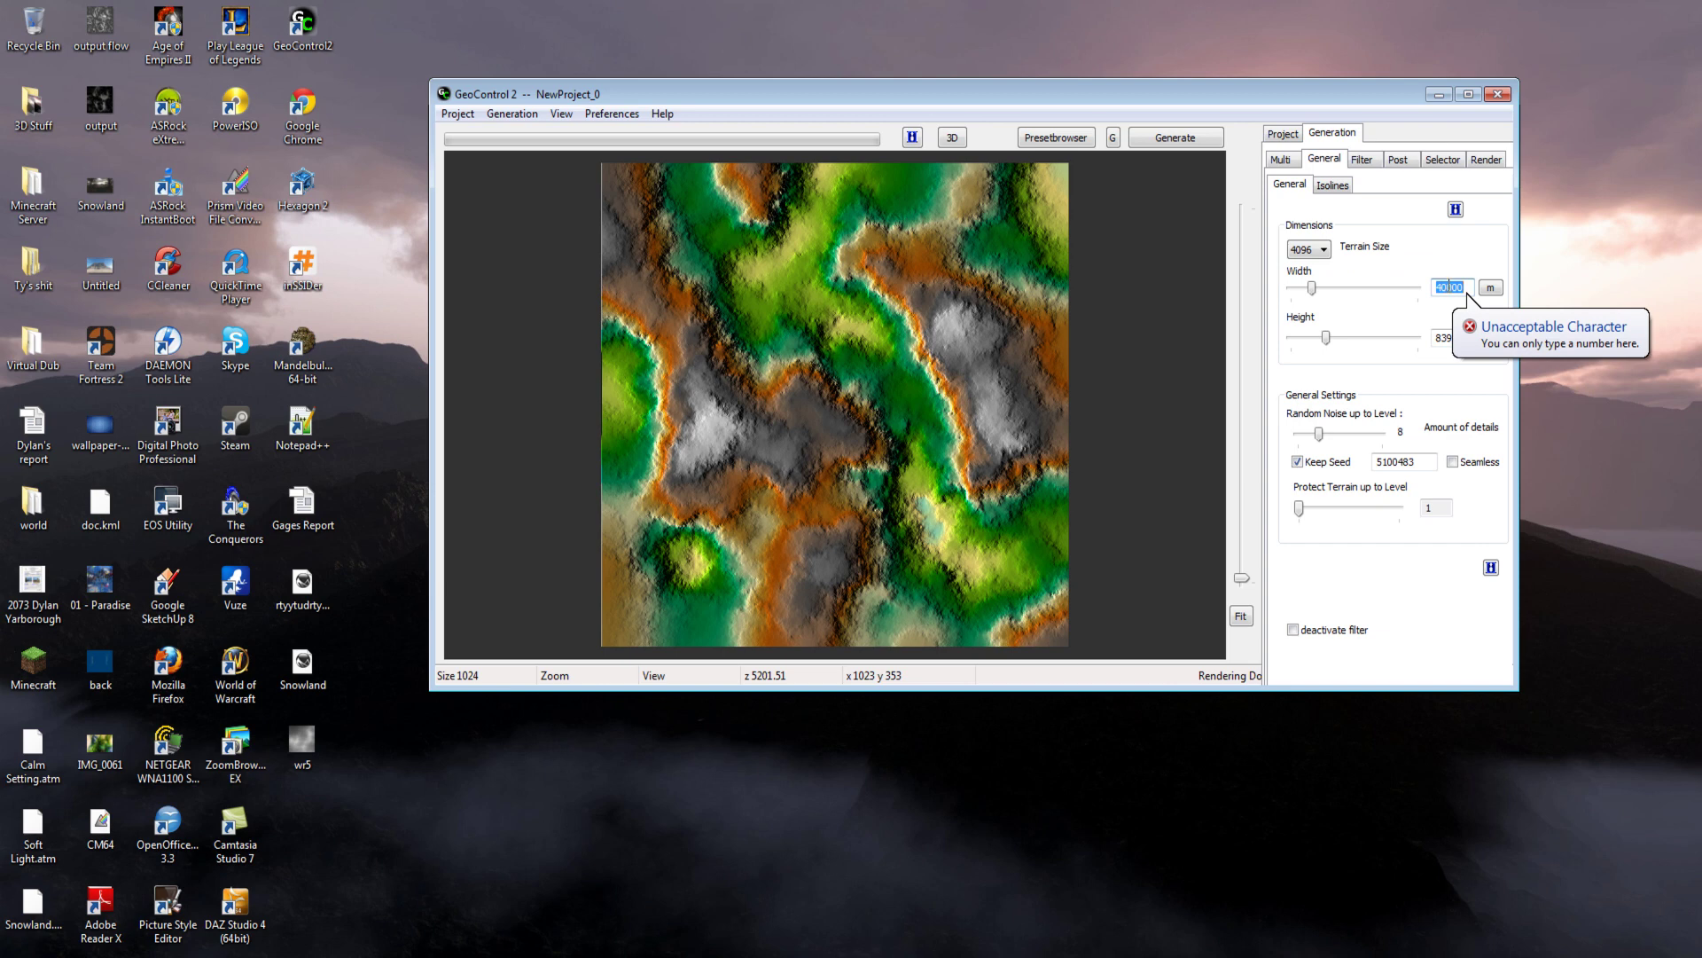
type("56")
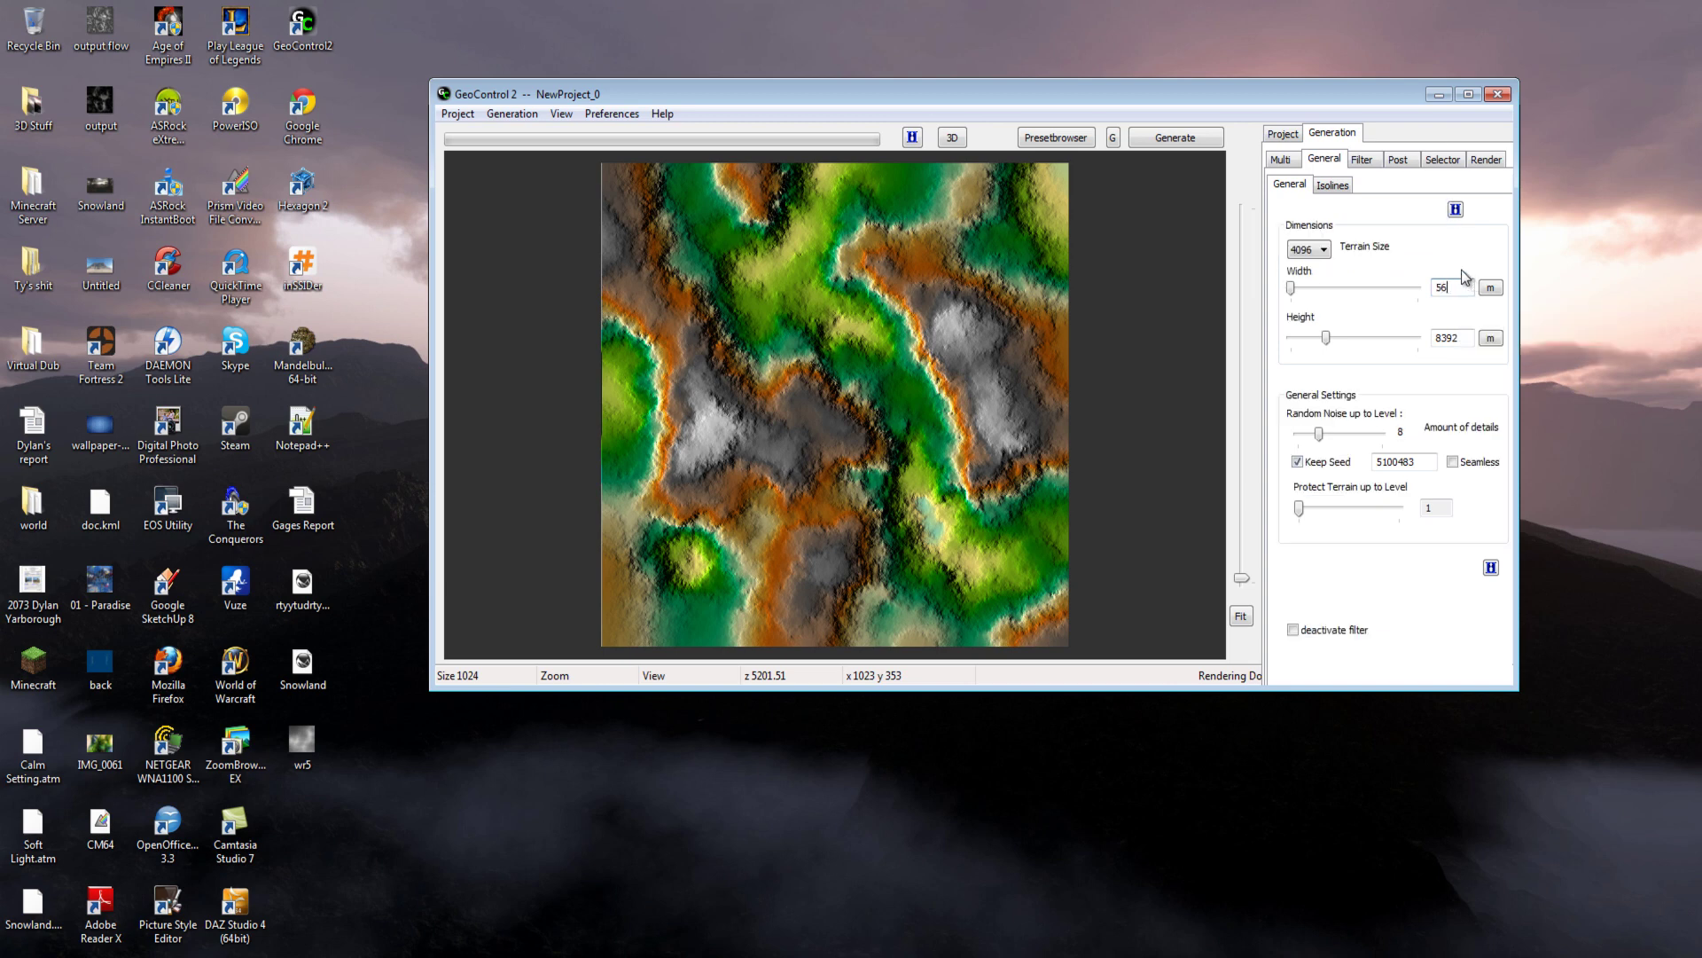
double_click(1452, 282)
type("40000")
Choose 4096 as the terrain size again and generate the terrain
left_click(1319, 250)
left_click(1303, 337)
left_click(1184, 140)
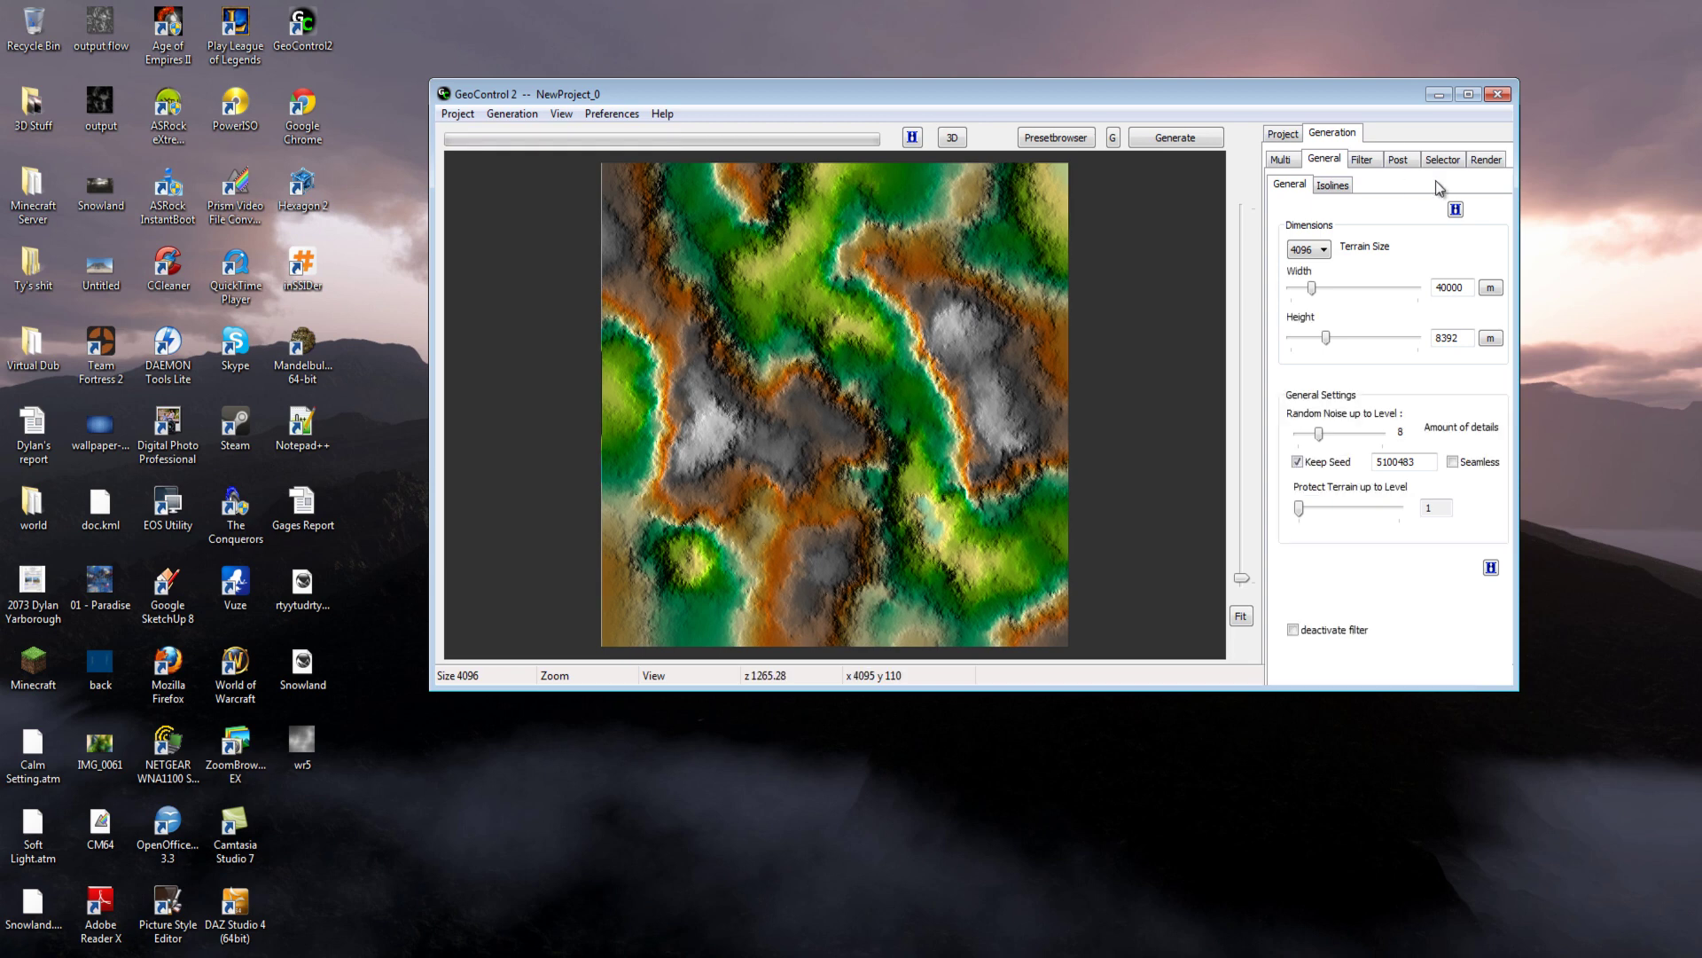
Start isoline editing on an empty terrain, then enlarge the GeoControl window and move it into place
left_click(1346, 191)
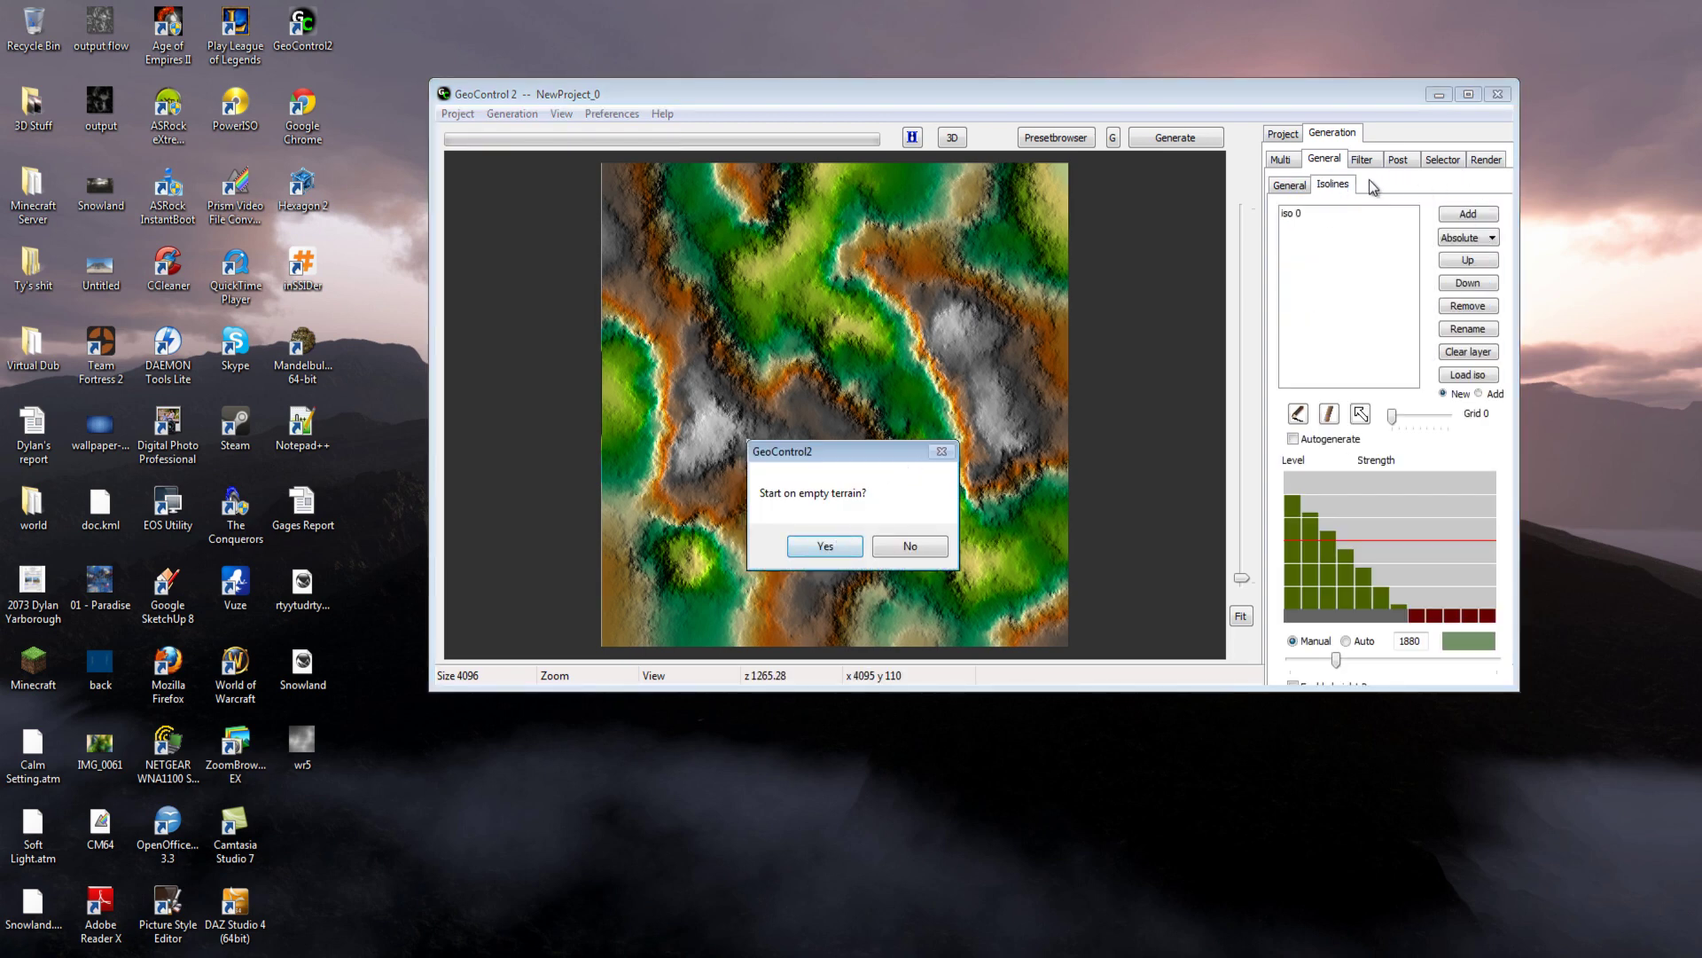
left_click(824, 547)
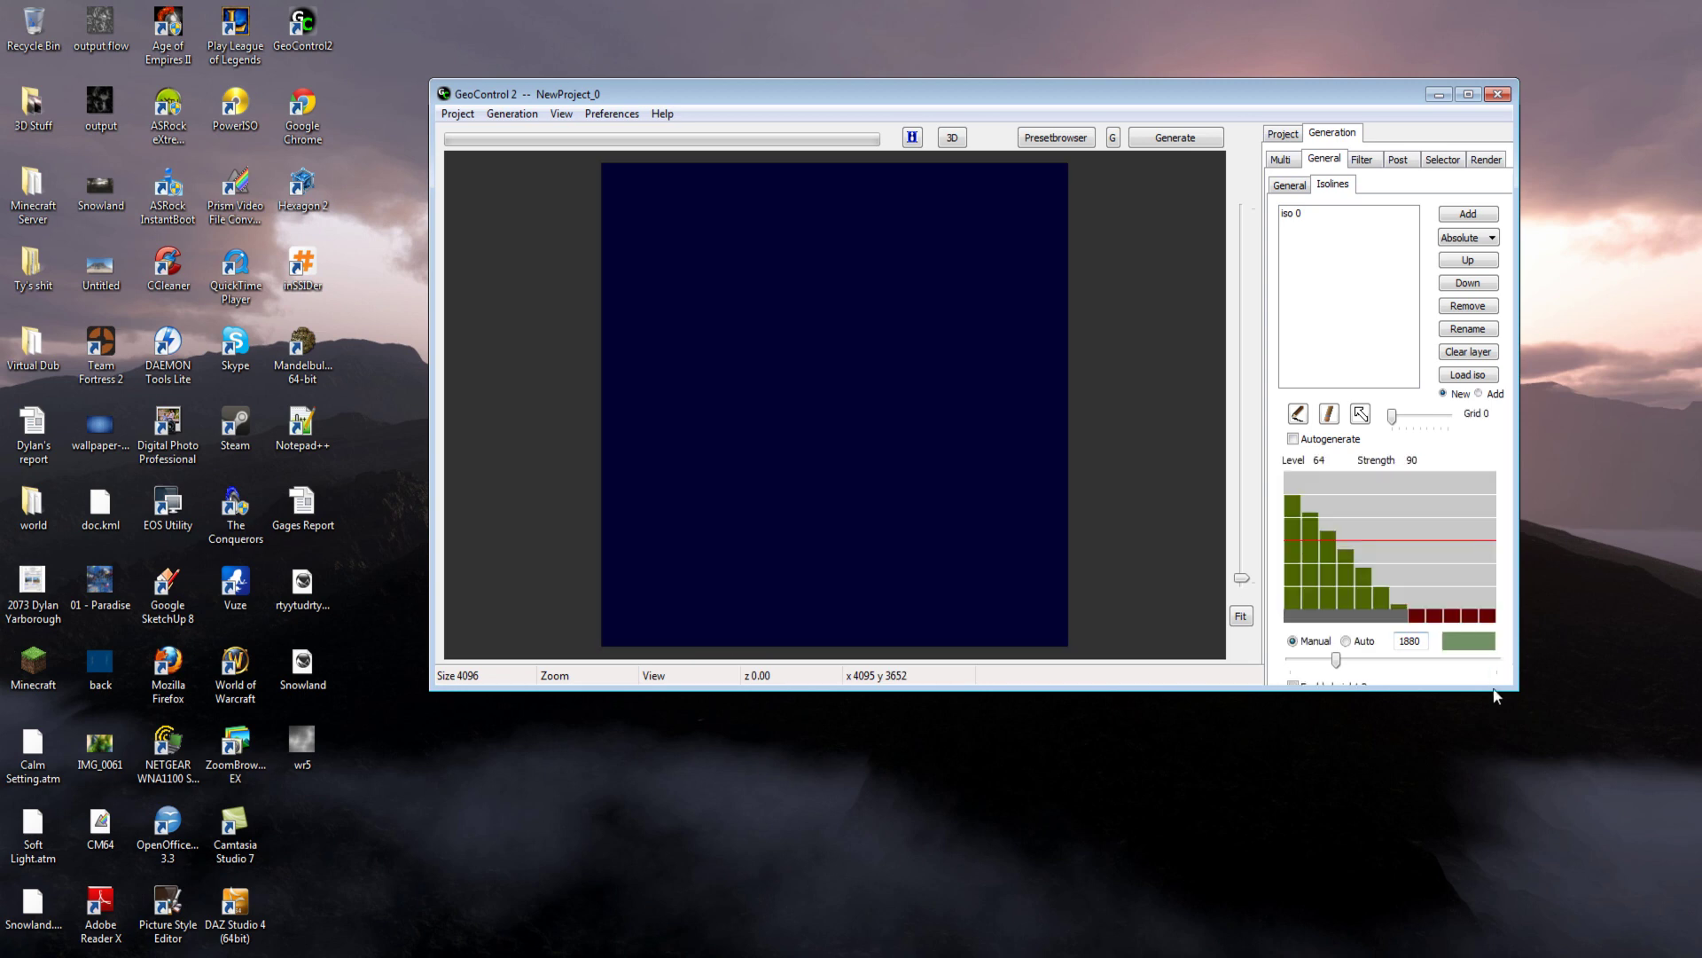
left_click_drag(1507, 690, 1672, 859)
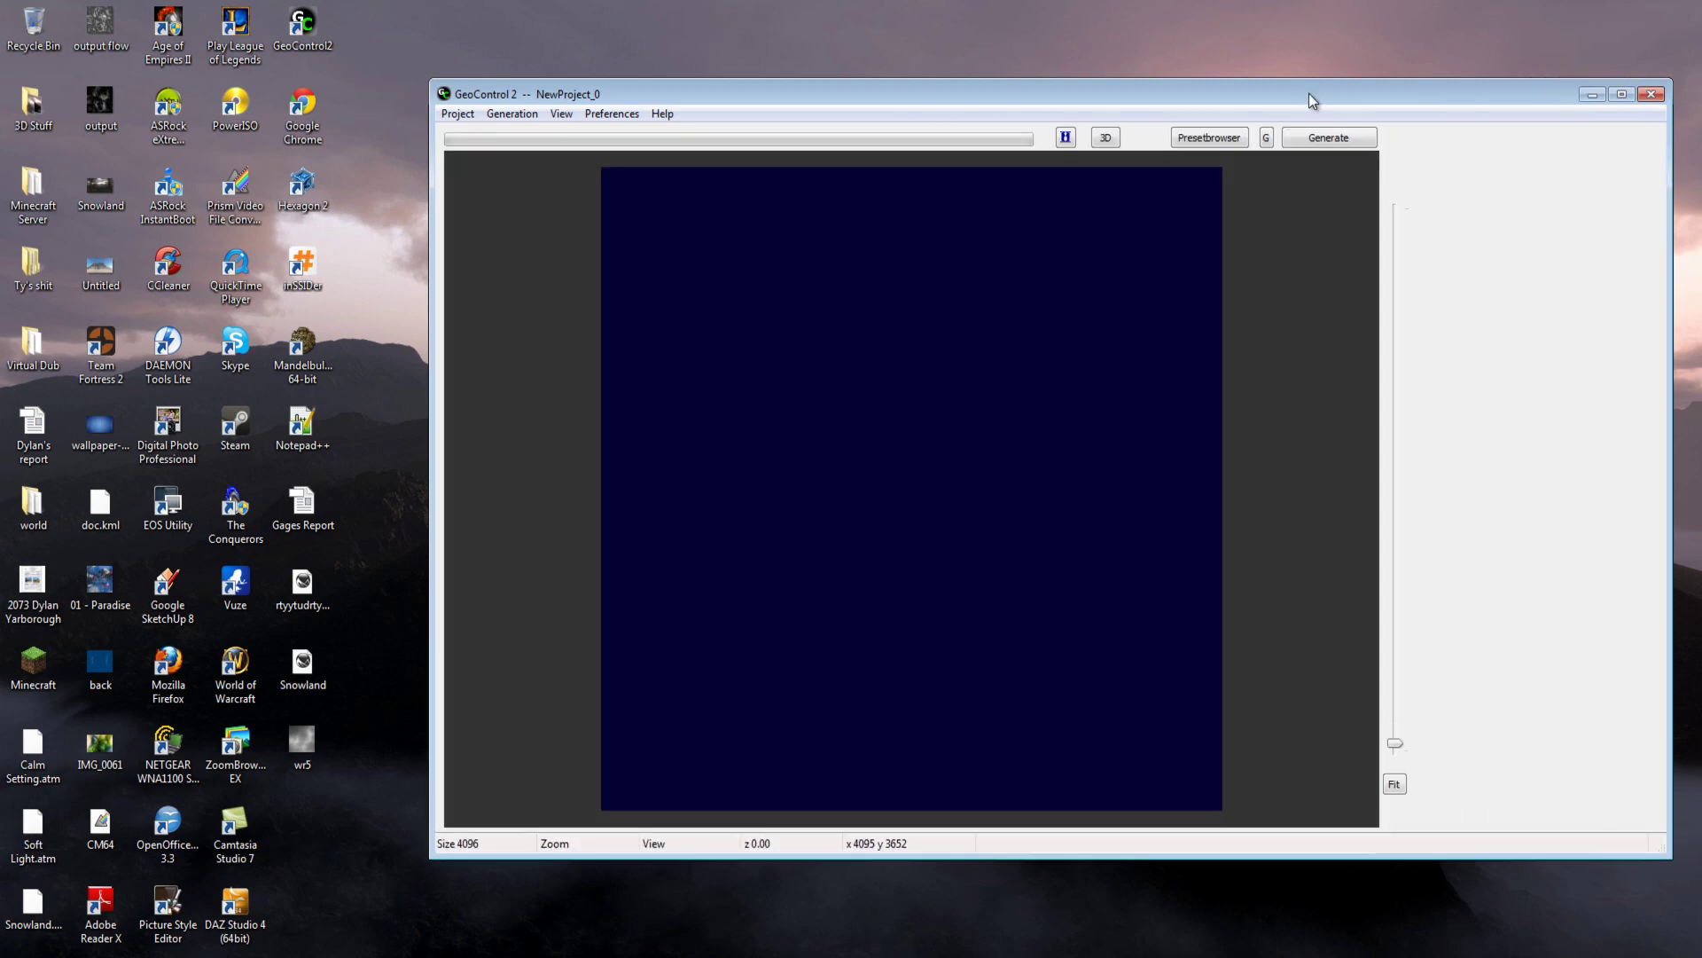
mouse_move(1308, 93)
left_mouse_down()
mouse_move(1268, 71)
mouse_move(1238, 91)
left_mouse_up()
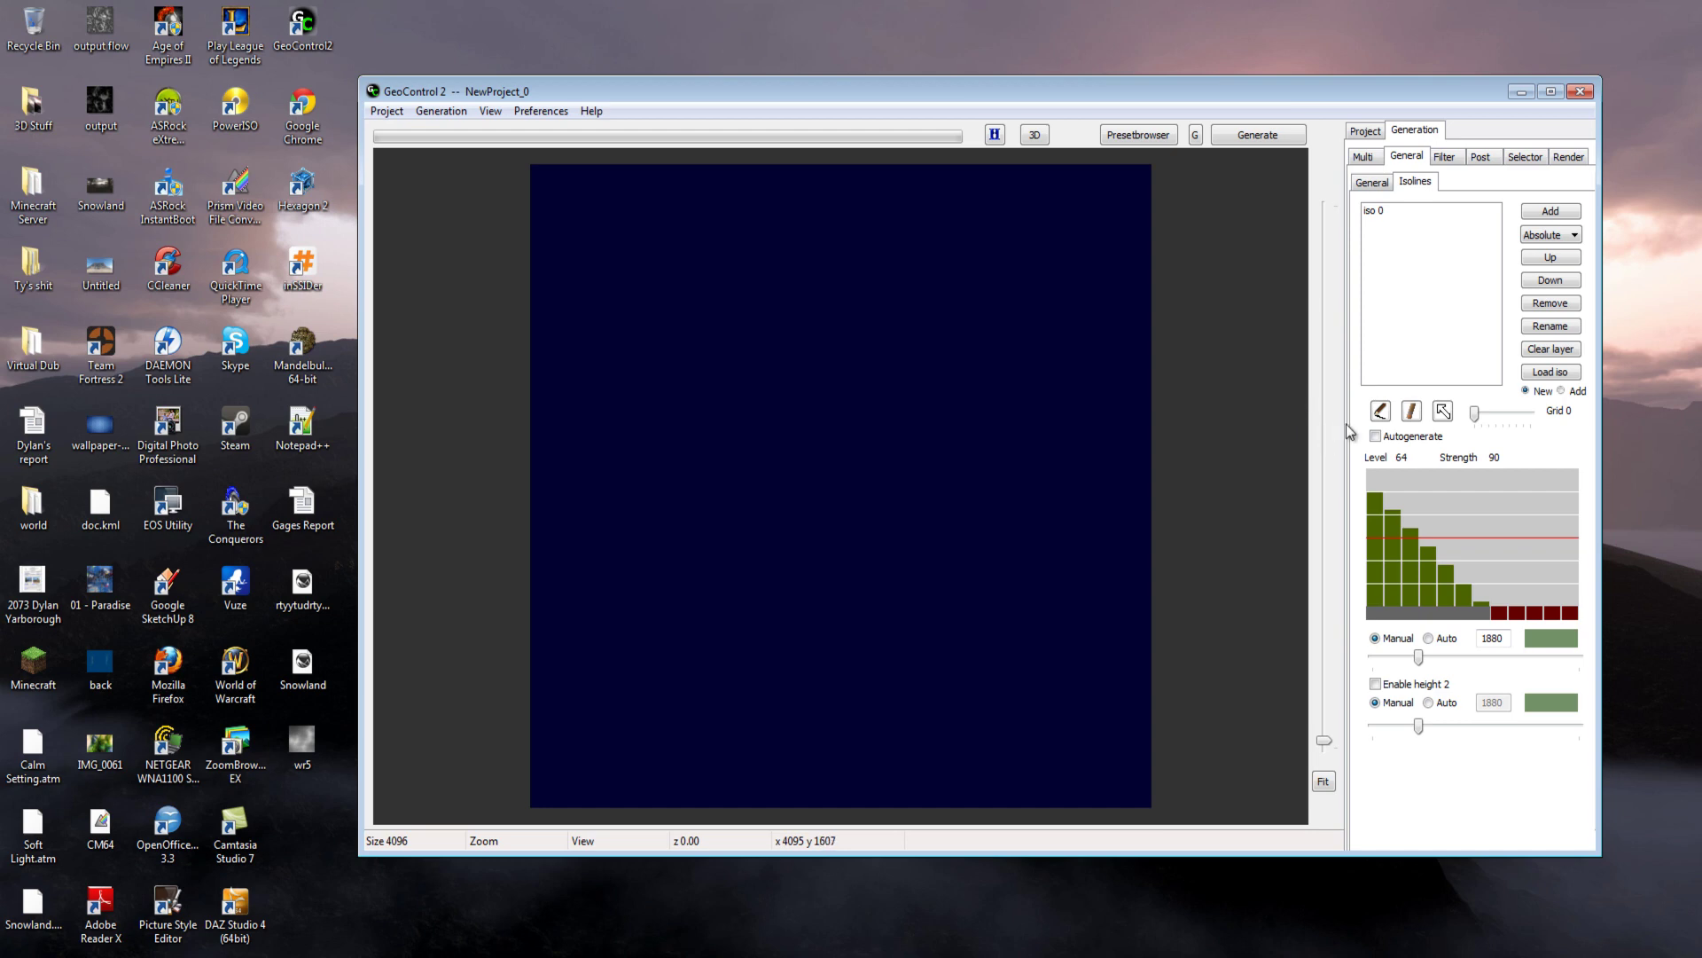
Draw a winding diagonal isoline on layer iso 0 from the terrain's lower right corner to its upper left edge and generate the terrain
left_click(1381, 410)
left_click(1411, 413)
left_click(1442, 410)
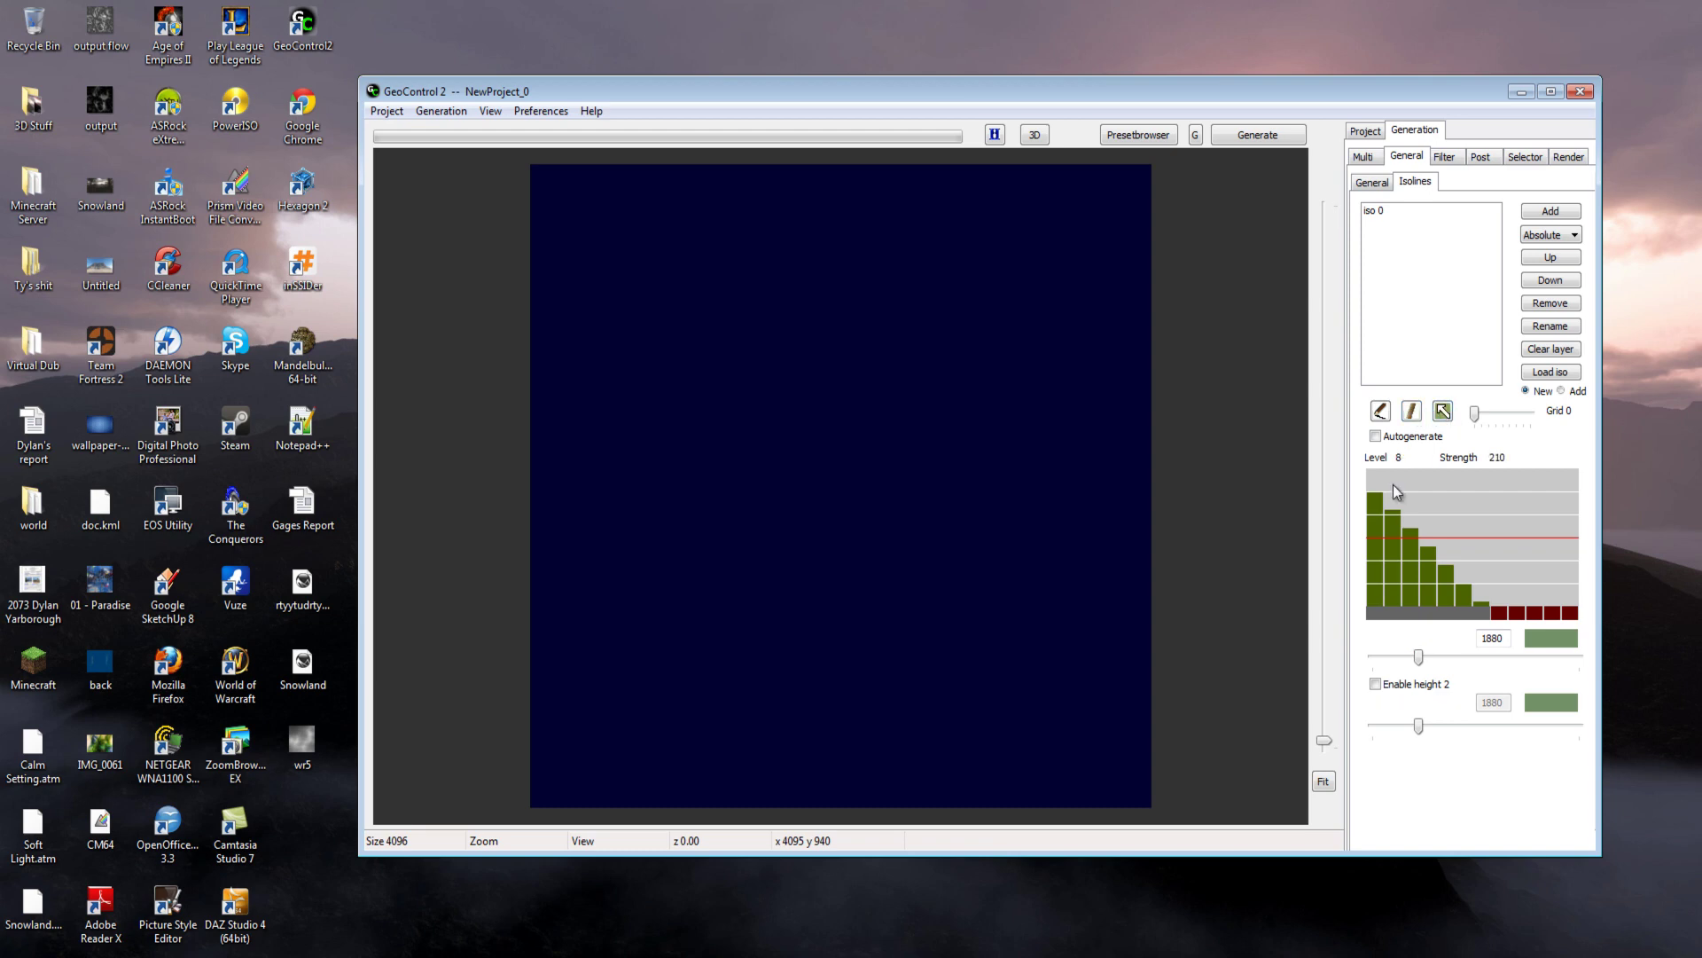
left_click(1409, 417)
left_click(1387, 414)
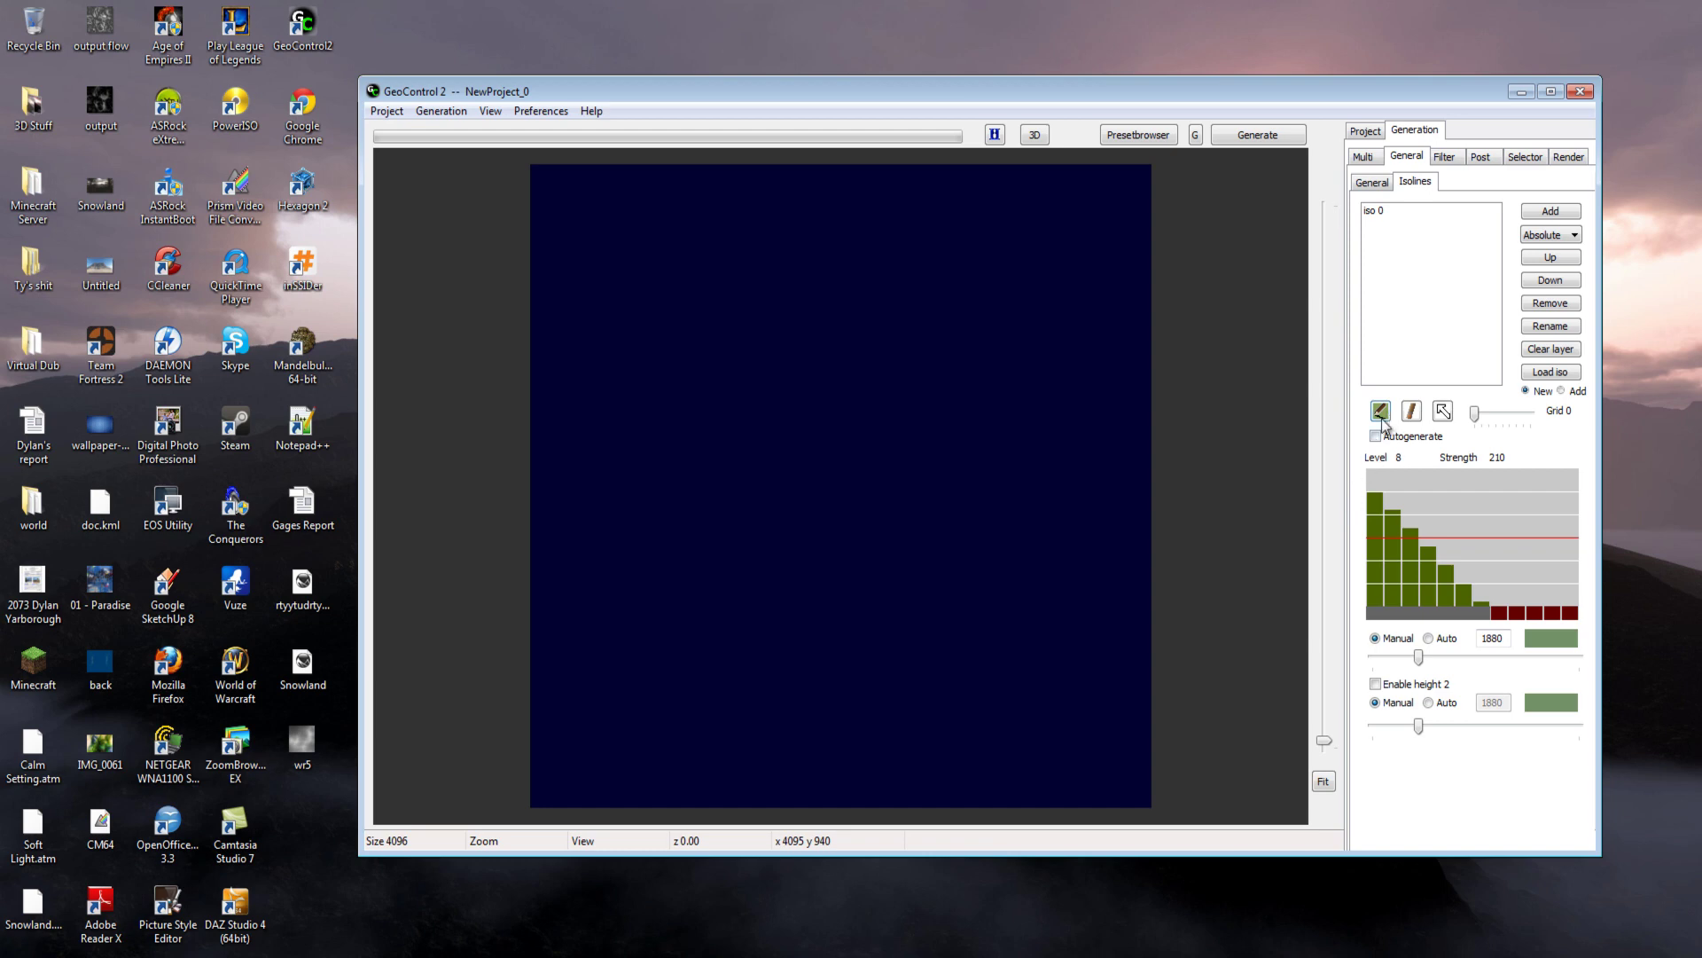
left_click(1383, 212)
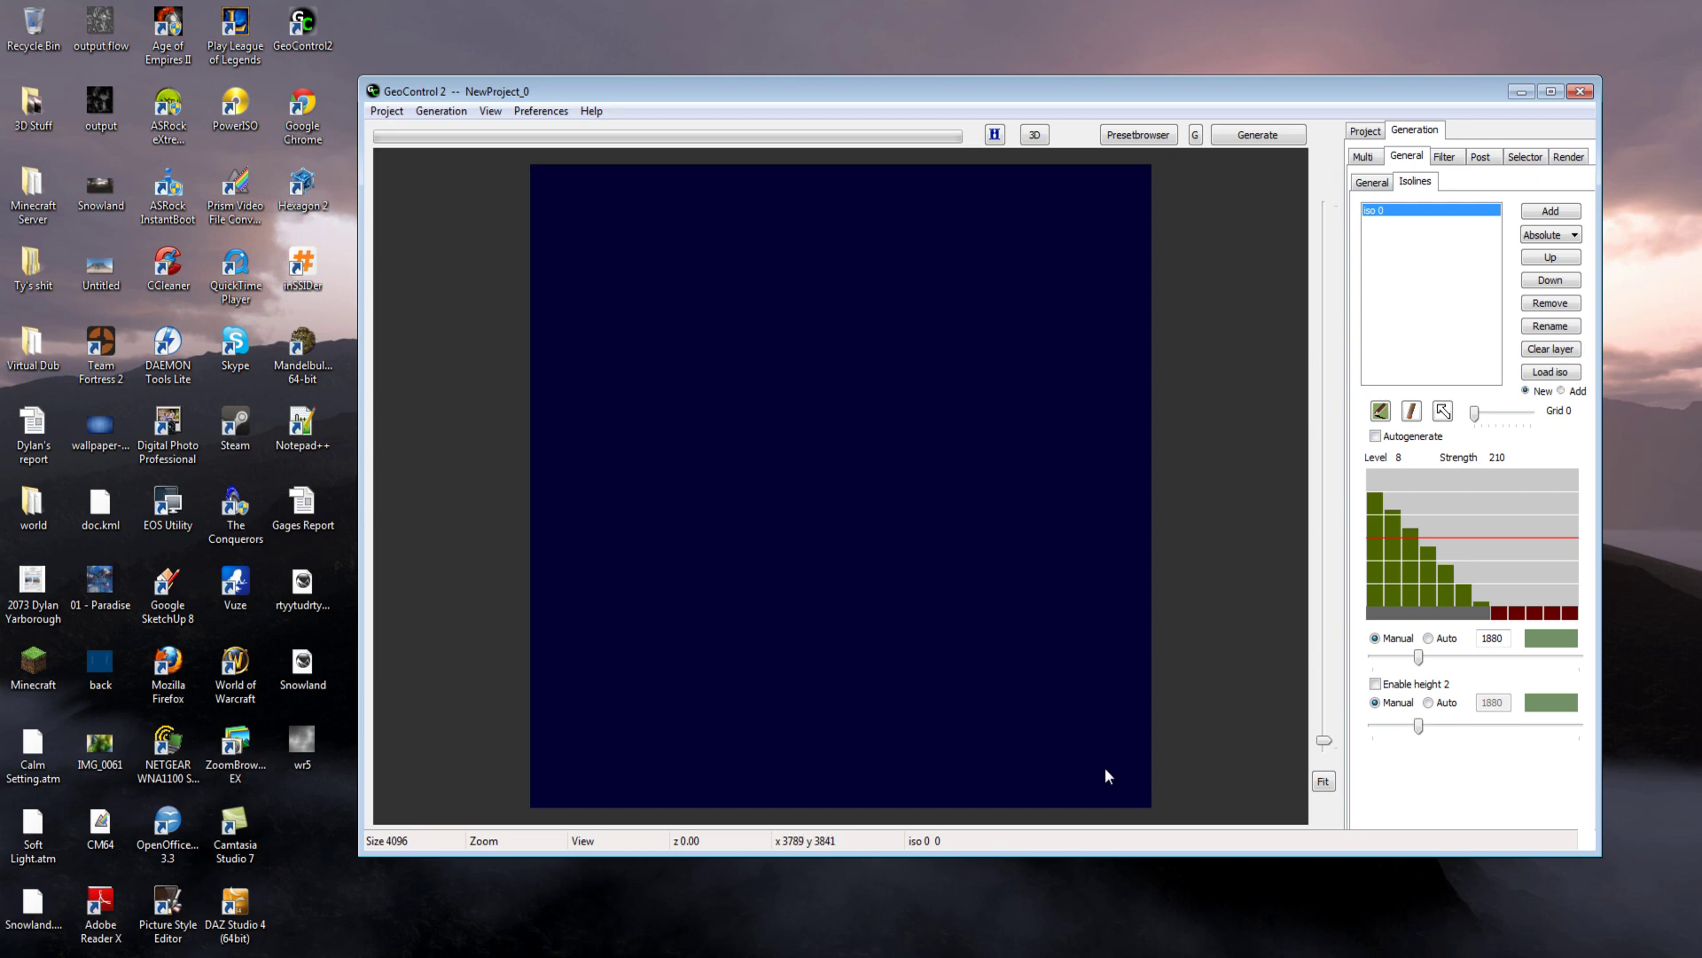
mouse_move(1114, 774)
left_mouse_down()
mouse_move(935, 661)
mouse_move(913, 607)
mouse_move(828, 559)
mouse_move(745, 434)
mouse_move(520, 295)
left_mouse_up()
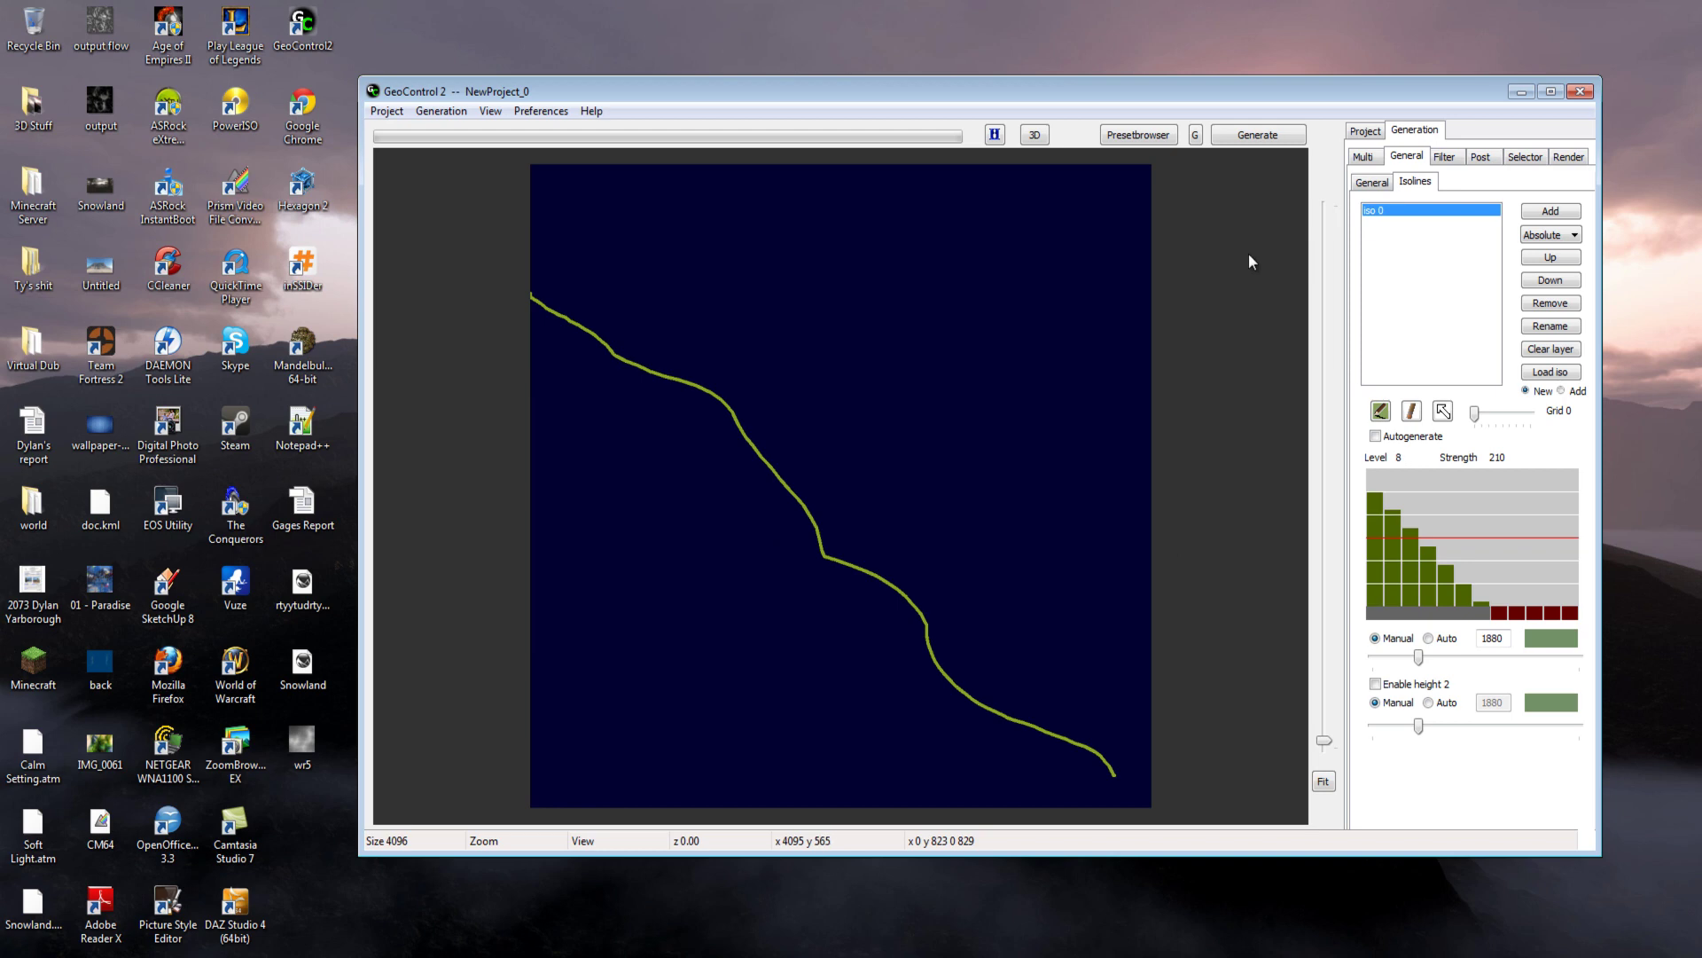
left_click(1259, 136)
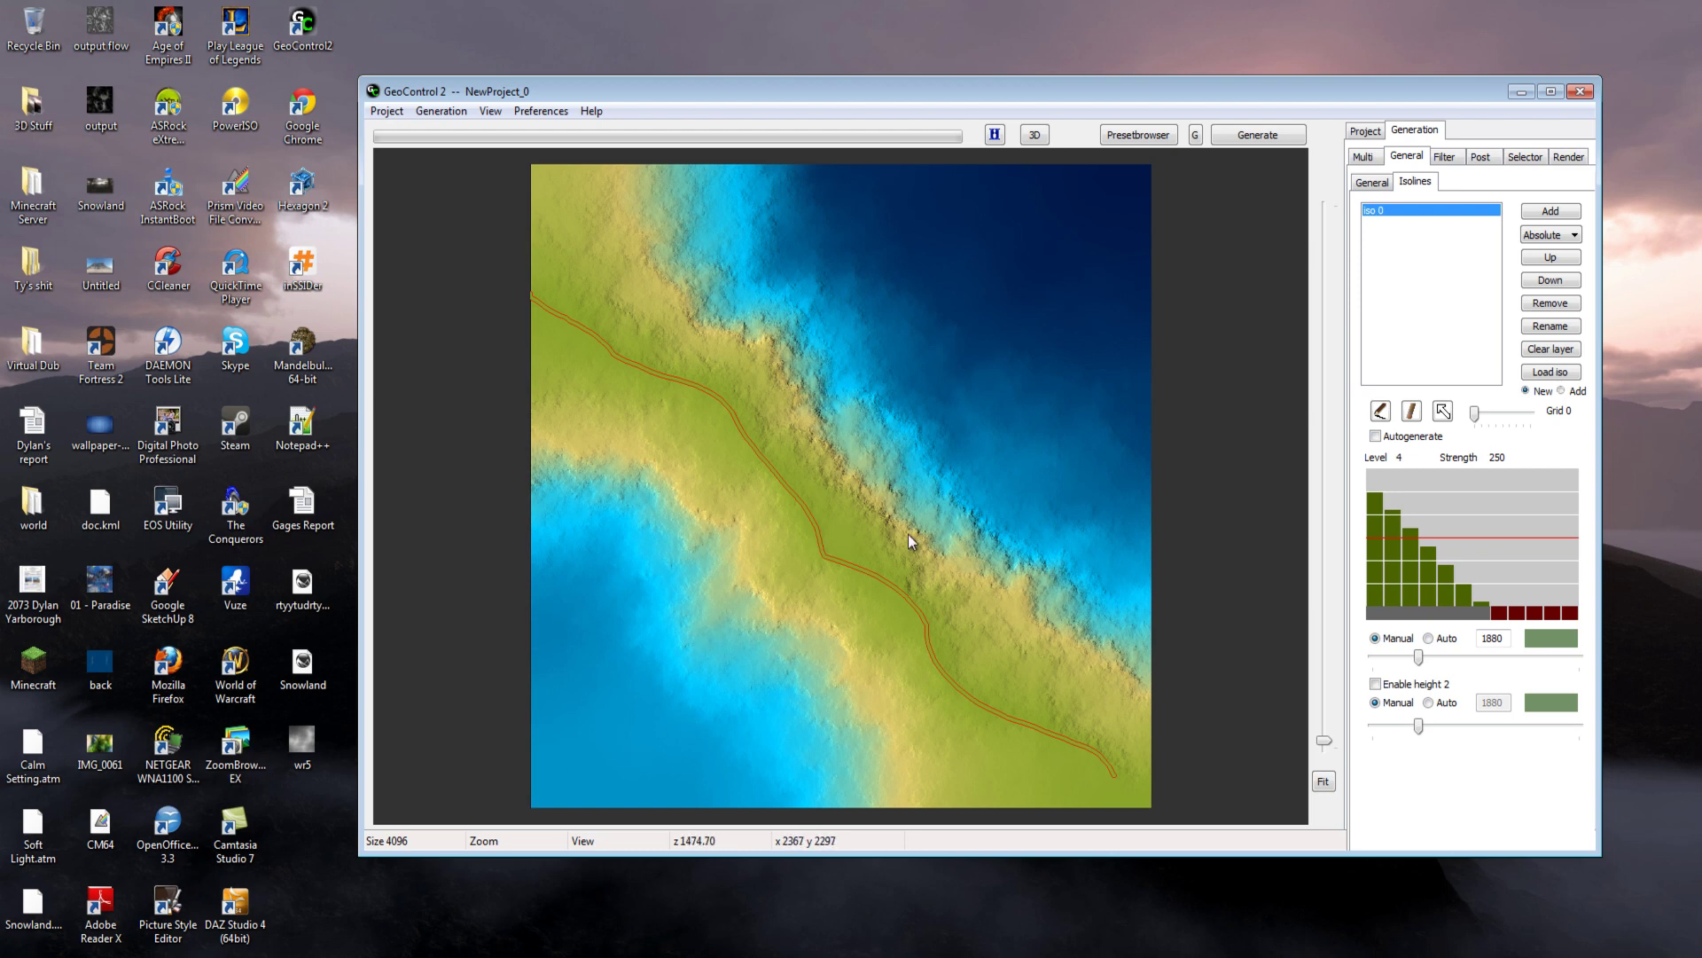
Set the drawn isoline's height to 6591 and regenerate the terrain for viewing in 3D
left_click(1442, 410)
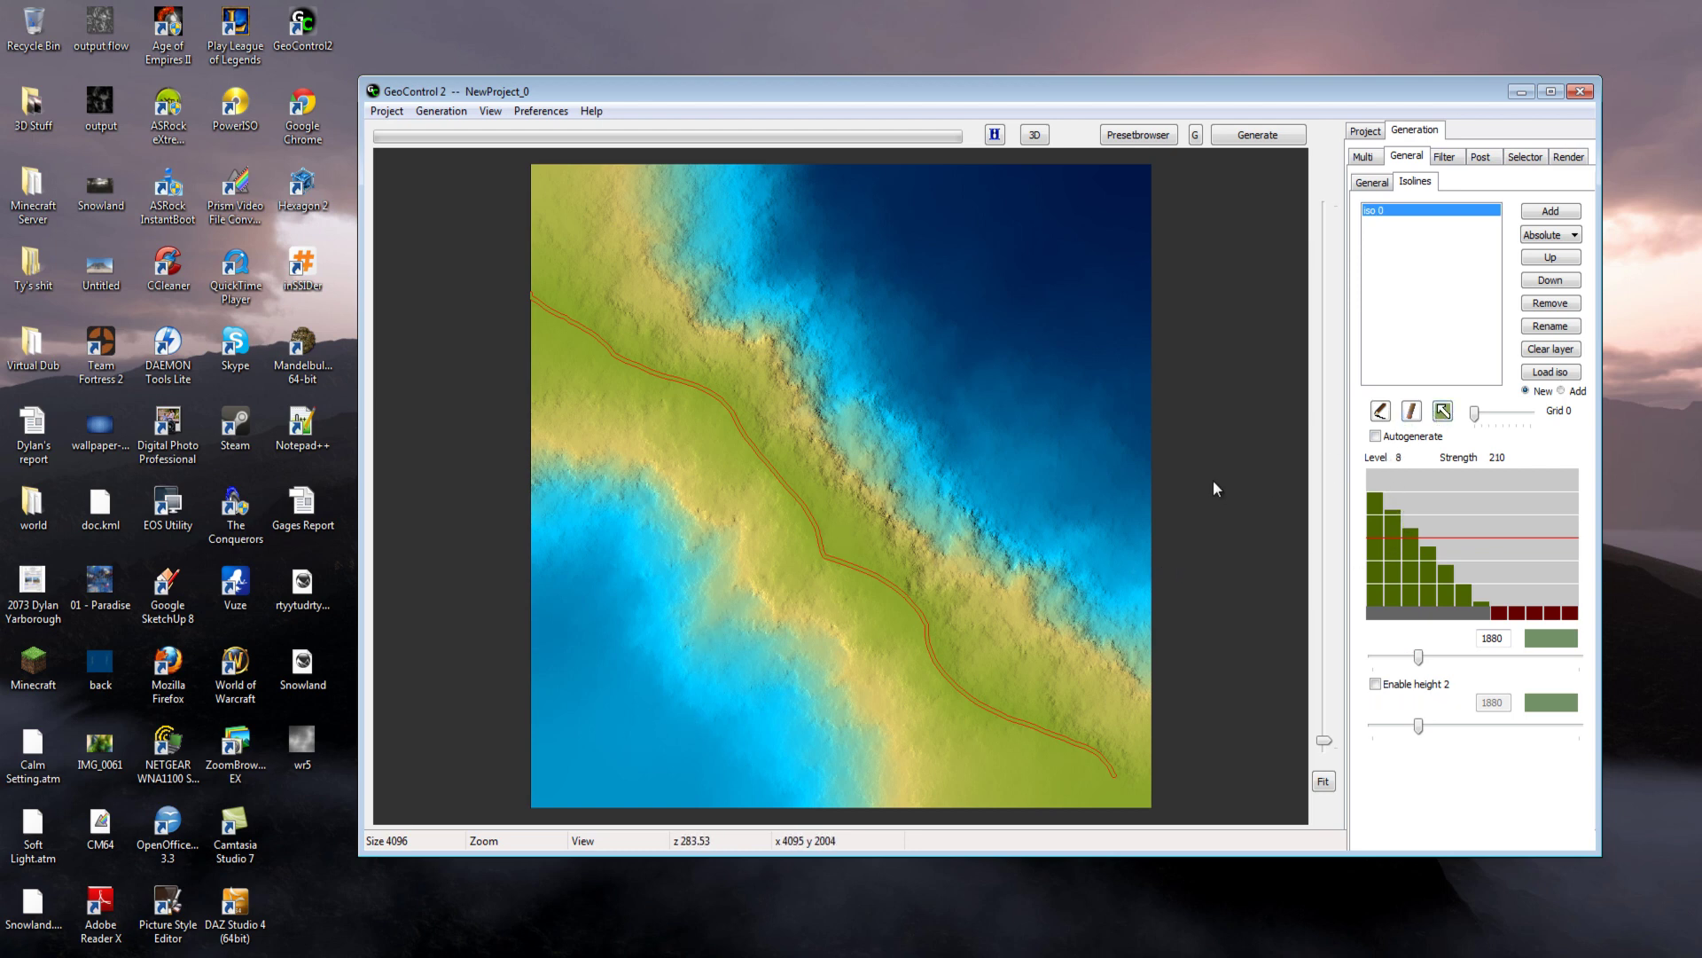
left_click(716, 397)
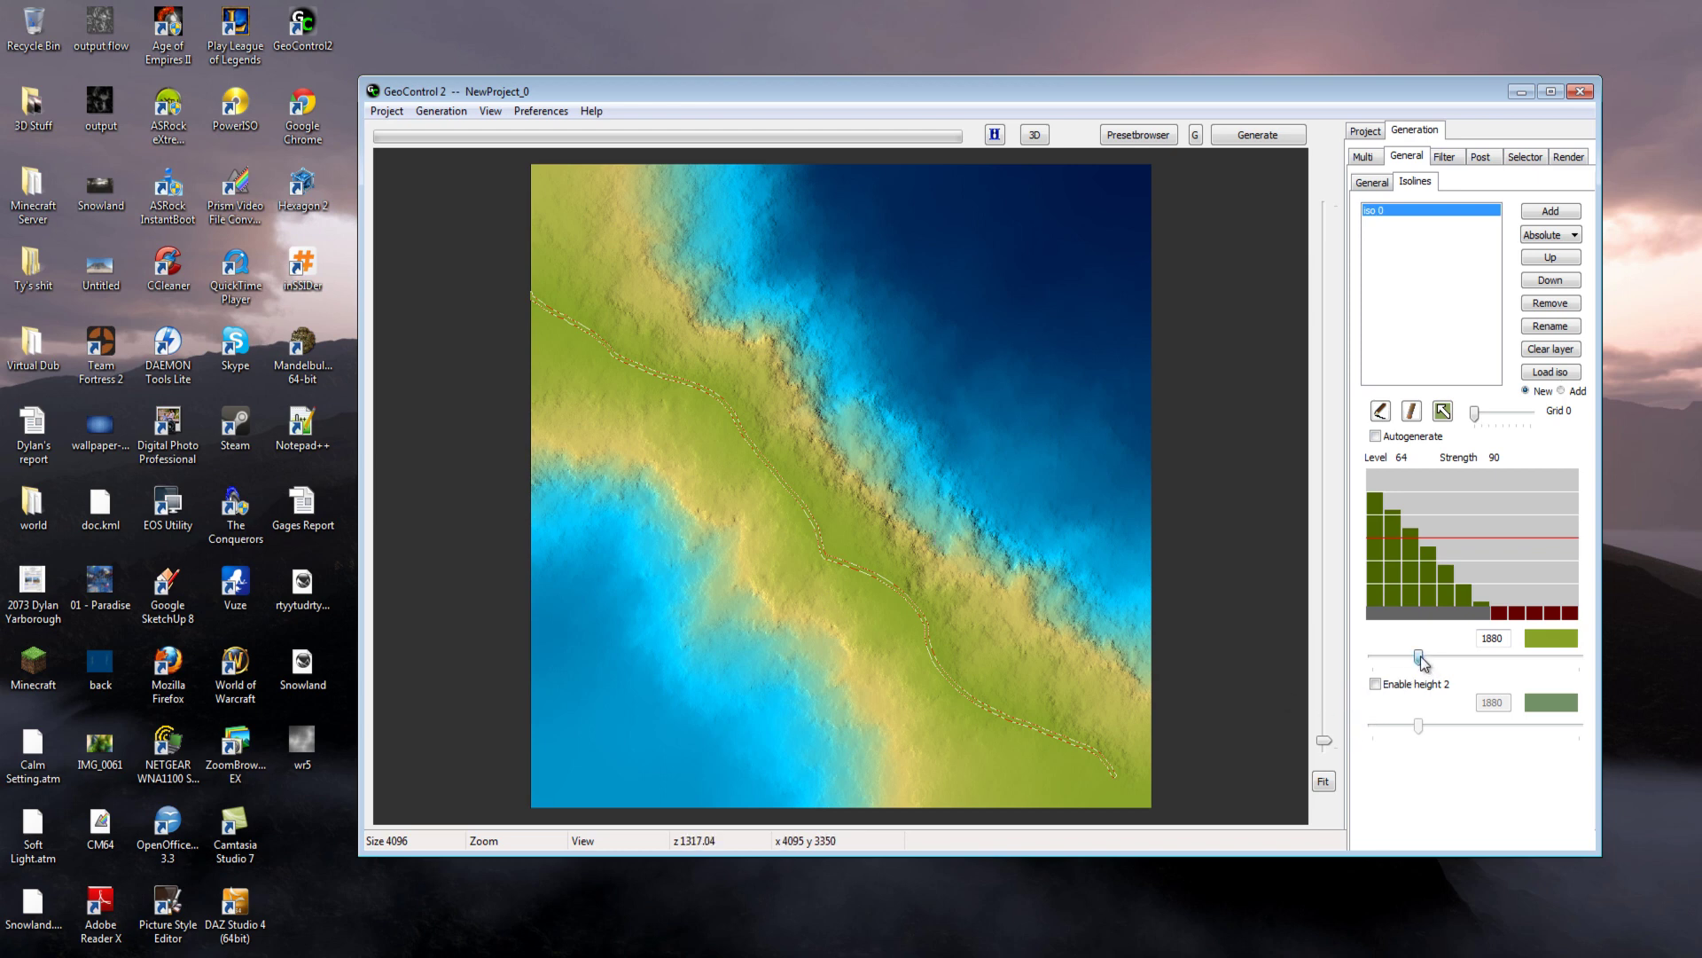
left_click_drag(1418, 657, 1479, 658)
left_click_drag(1499, 657, 1468, 657)
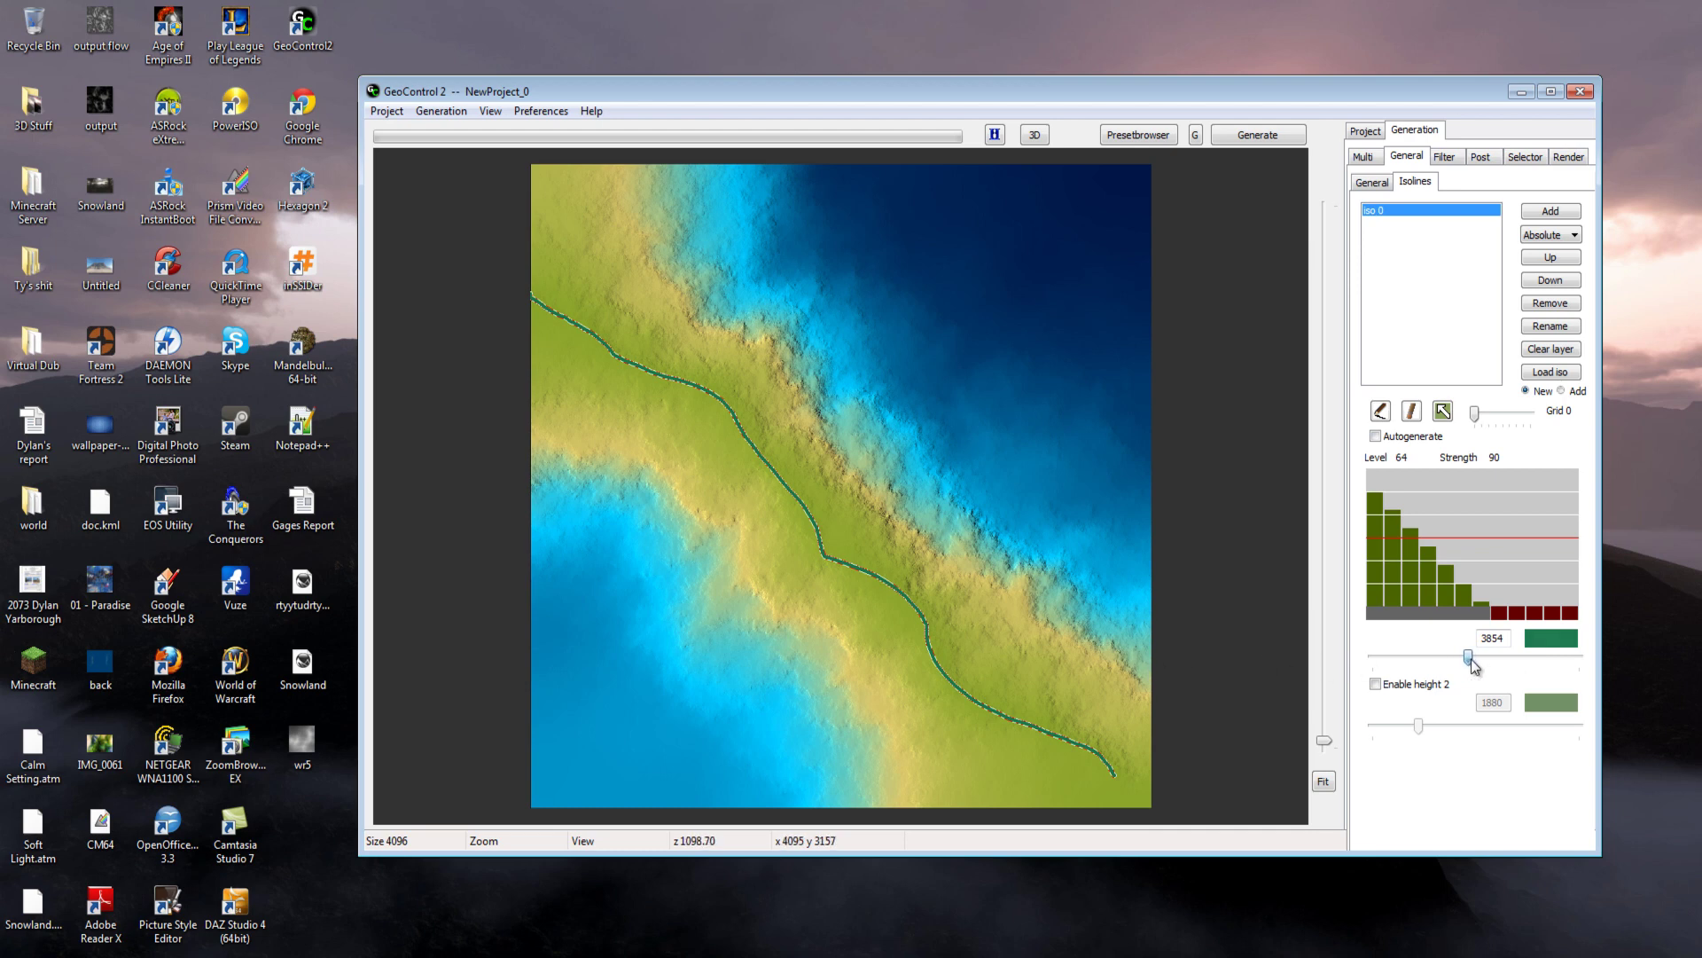
left_click_drag(1469, 657, 1579, 658)
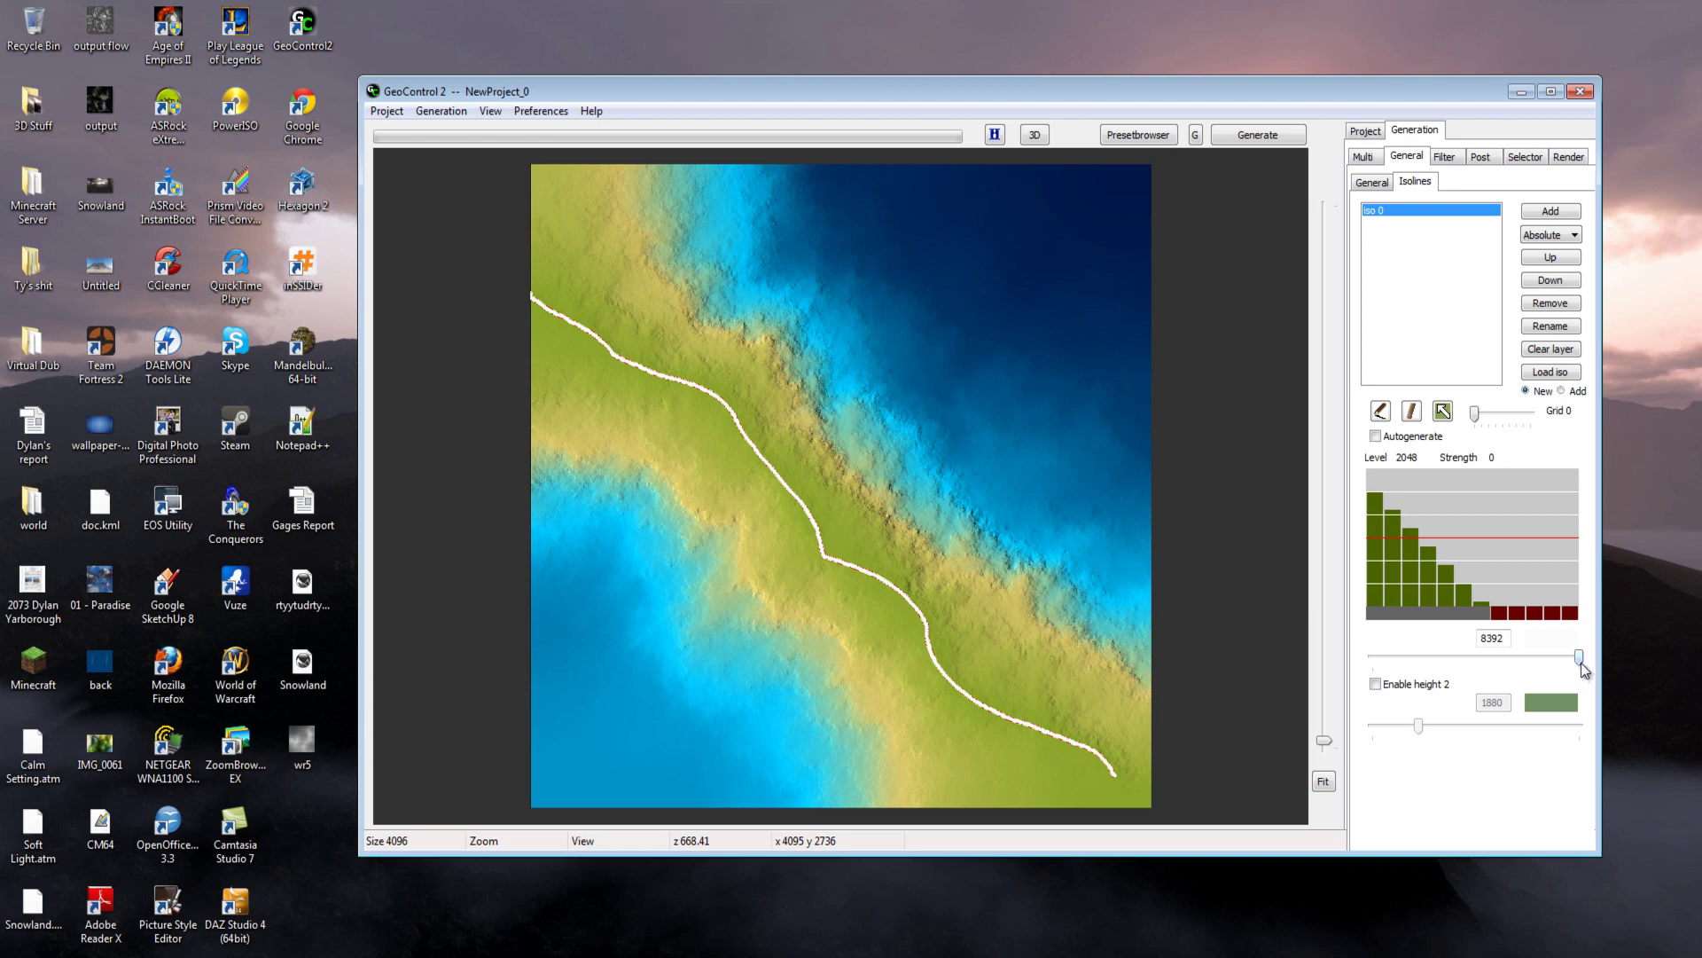
left_click_drag(1580, 657, 1538, 659)
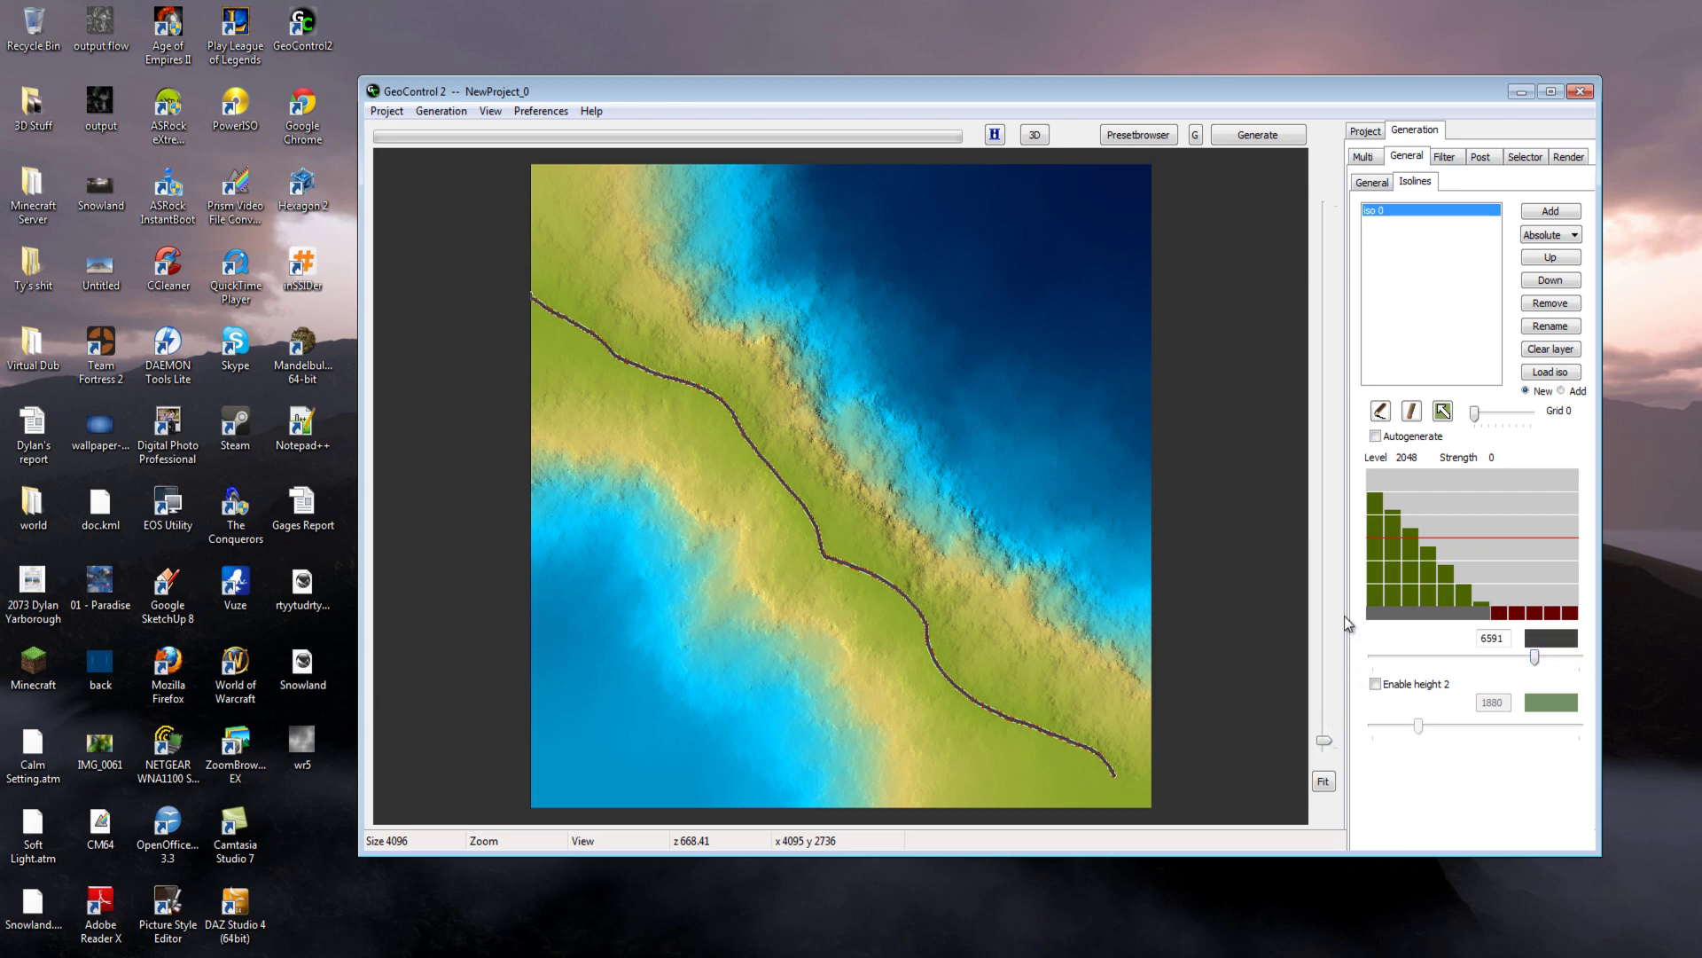
left_click(1255, 135)
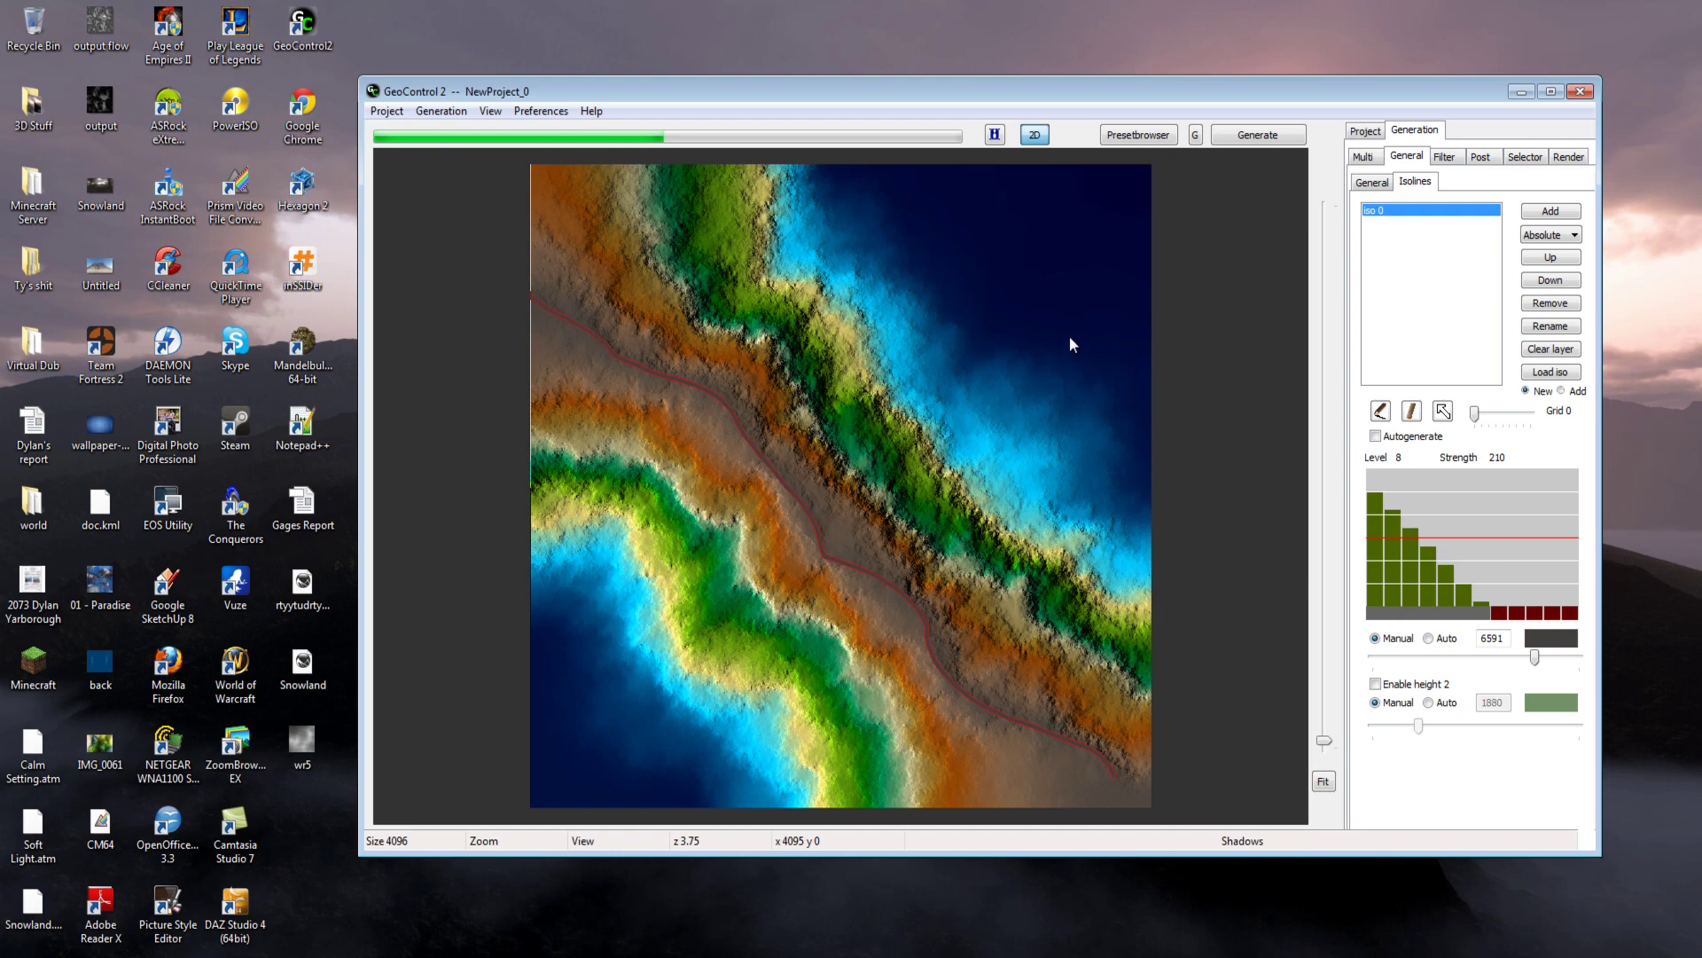
left_click(1156, 589)
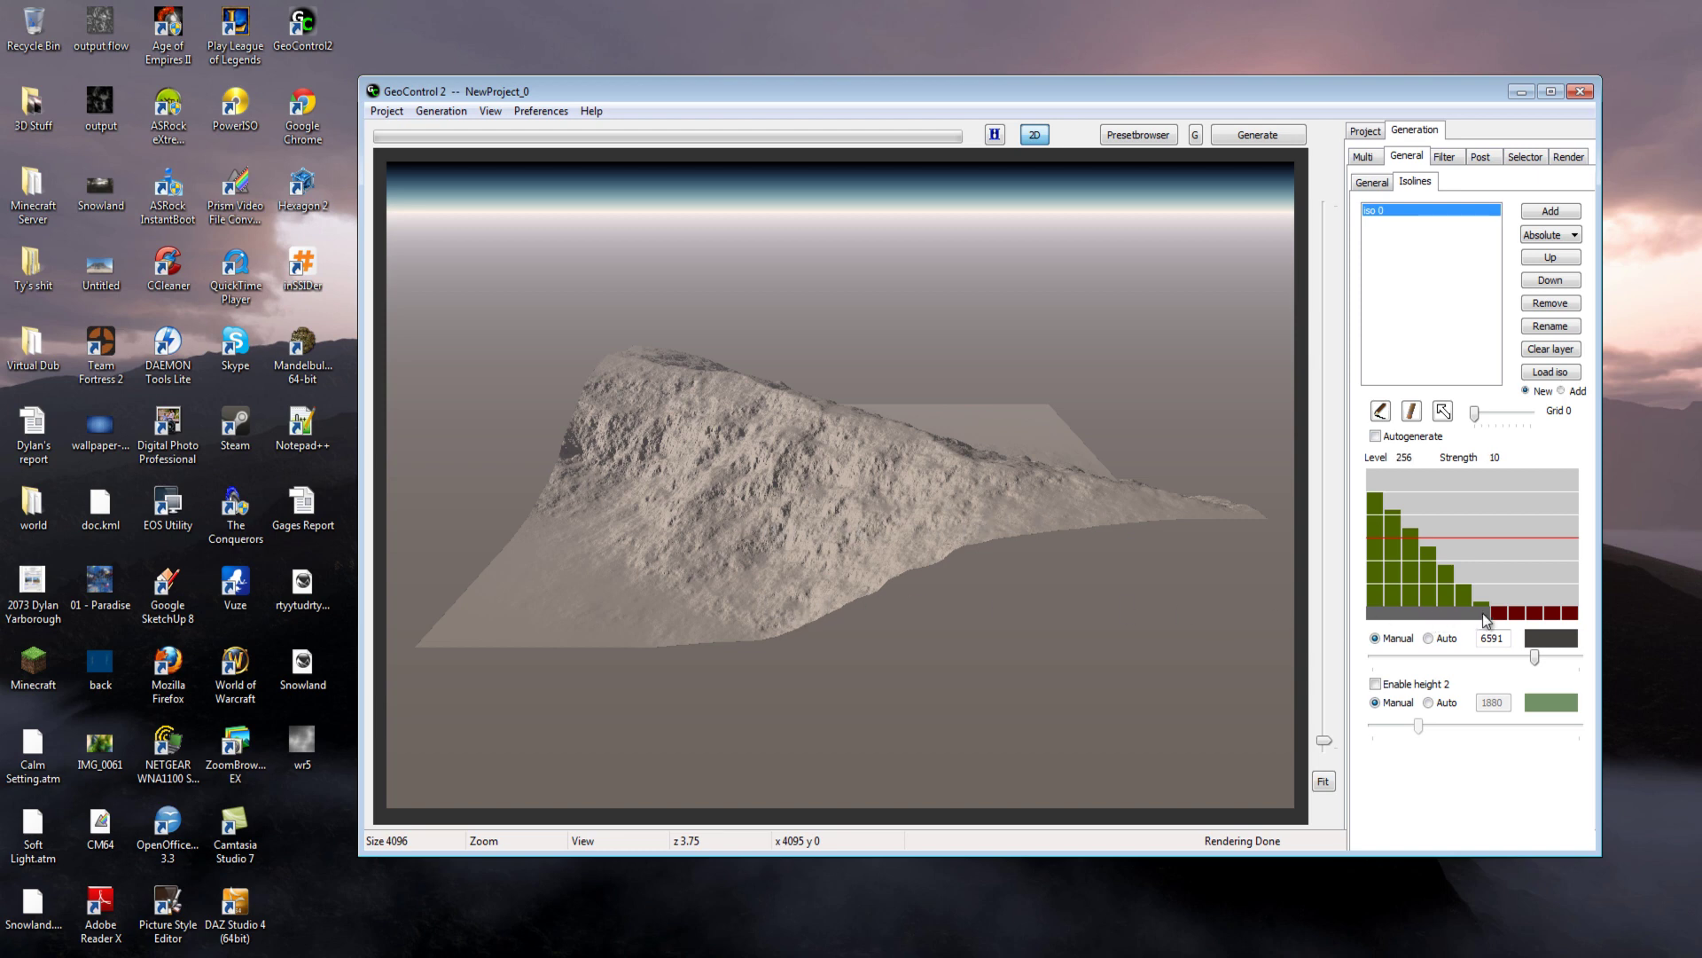
Limit the ridge isoline's strength to its four lowest levels, with level 4 at 300, regenerating the terrain after each adjustment
left_click_drag(1487, 618, 1416, 620)
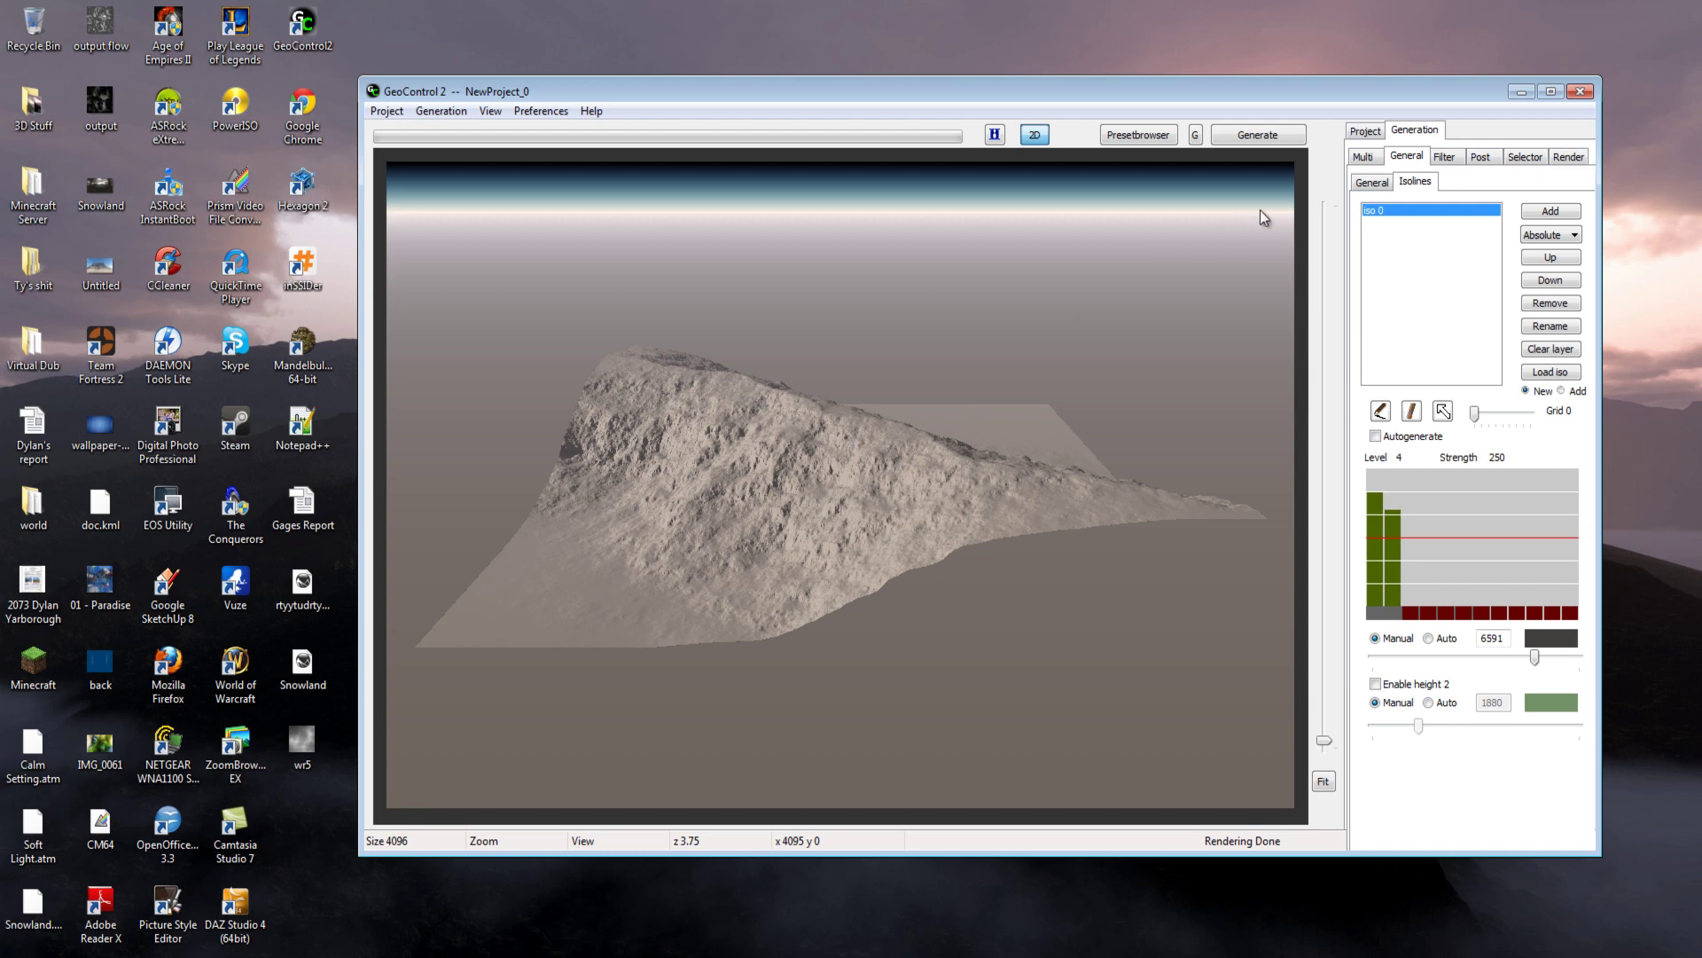
left_click(1254, 138)
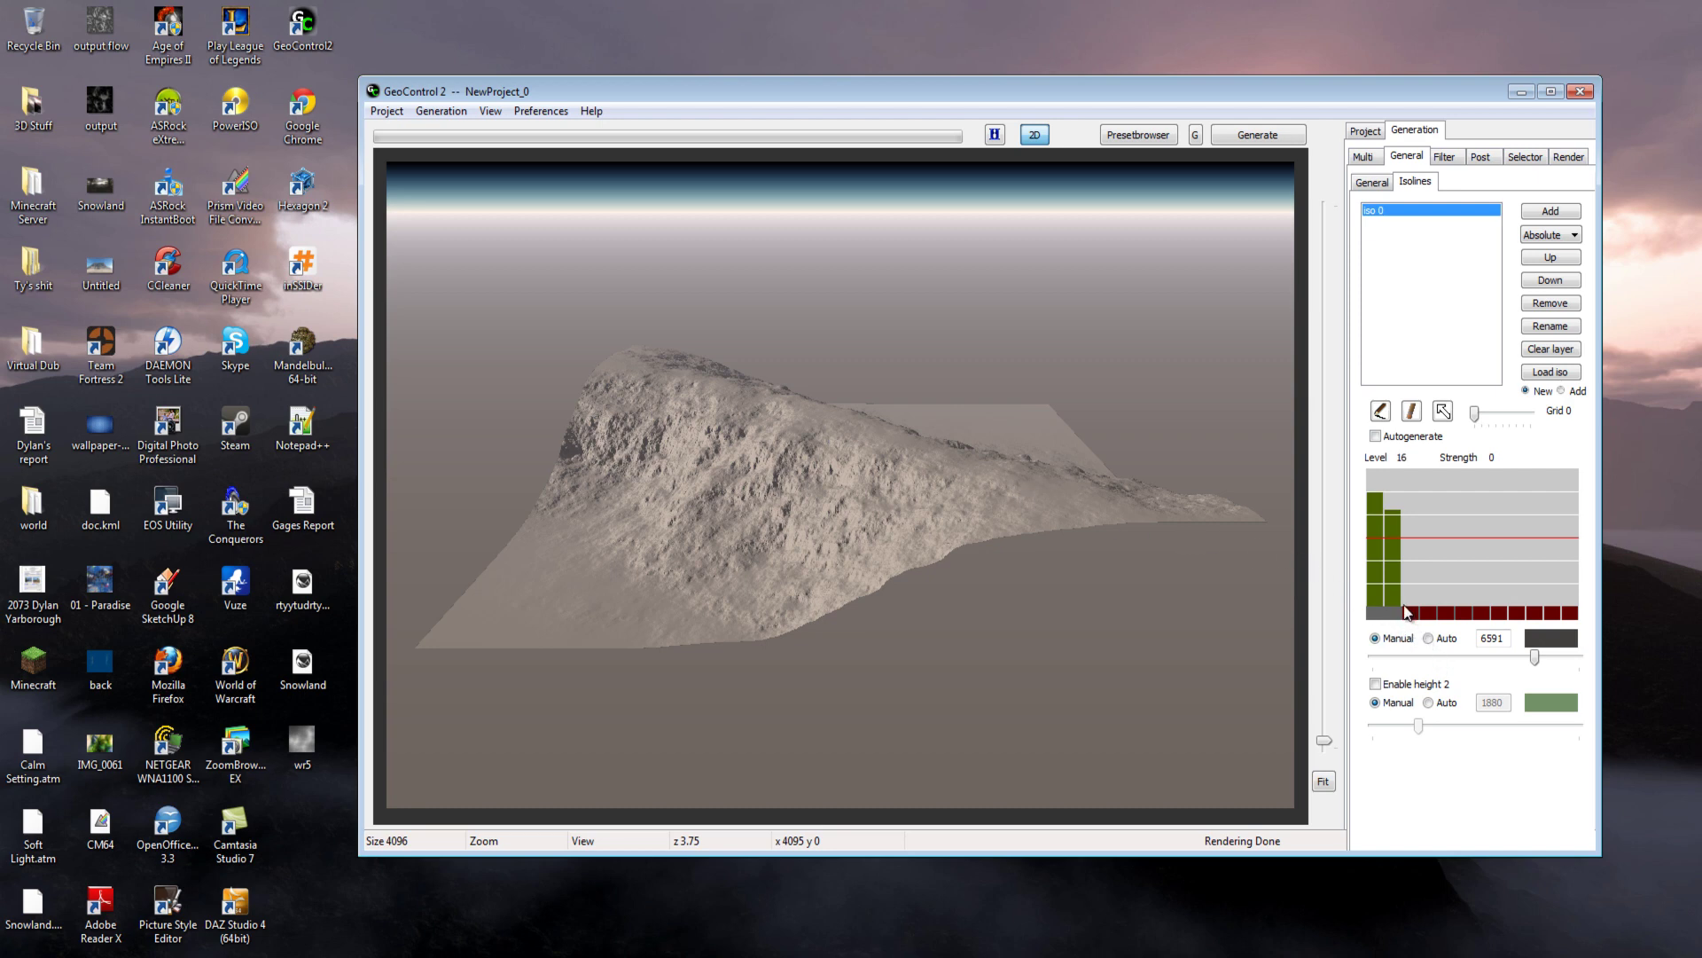
left_click_drag(1412, 616, 1408, 543)
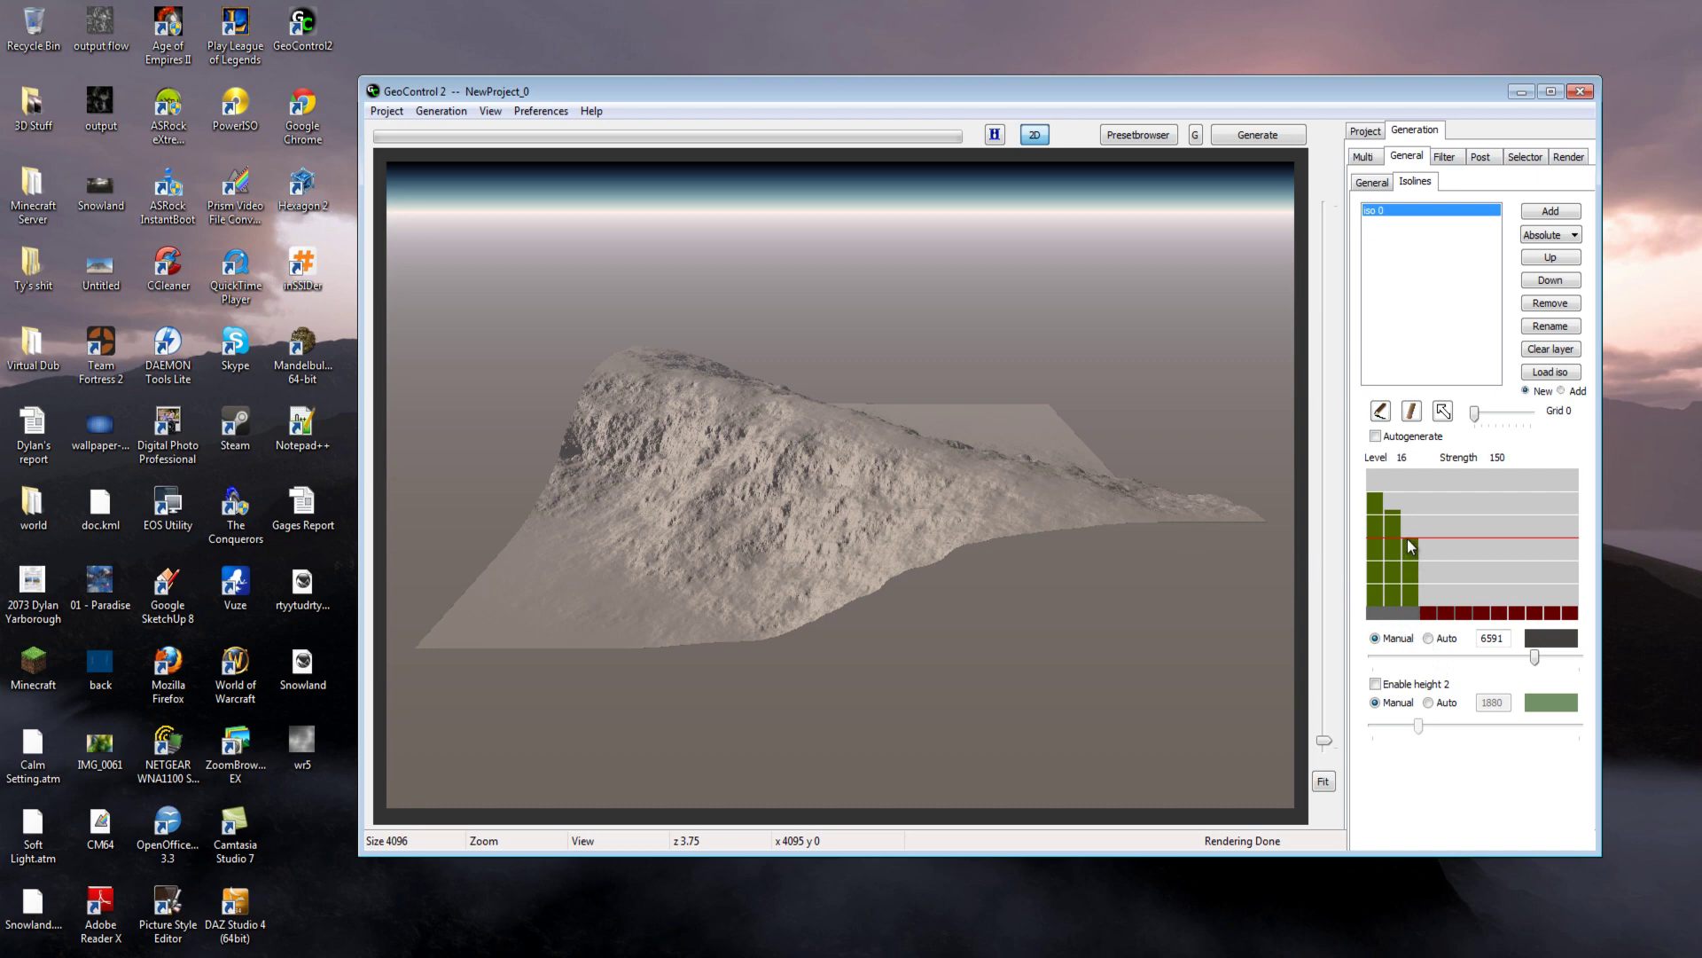
left_click(1264, 133)
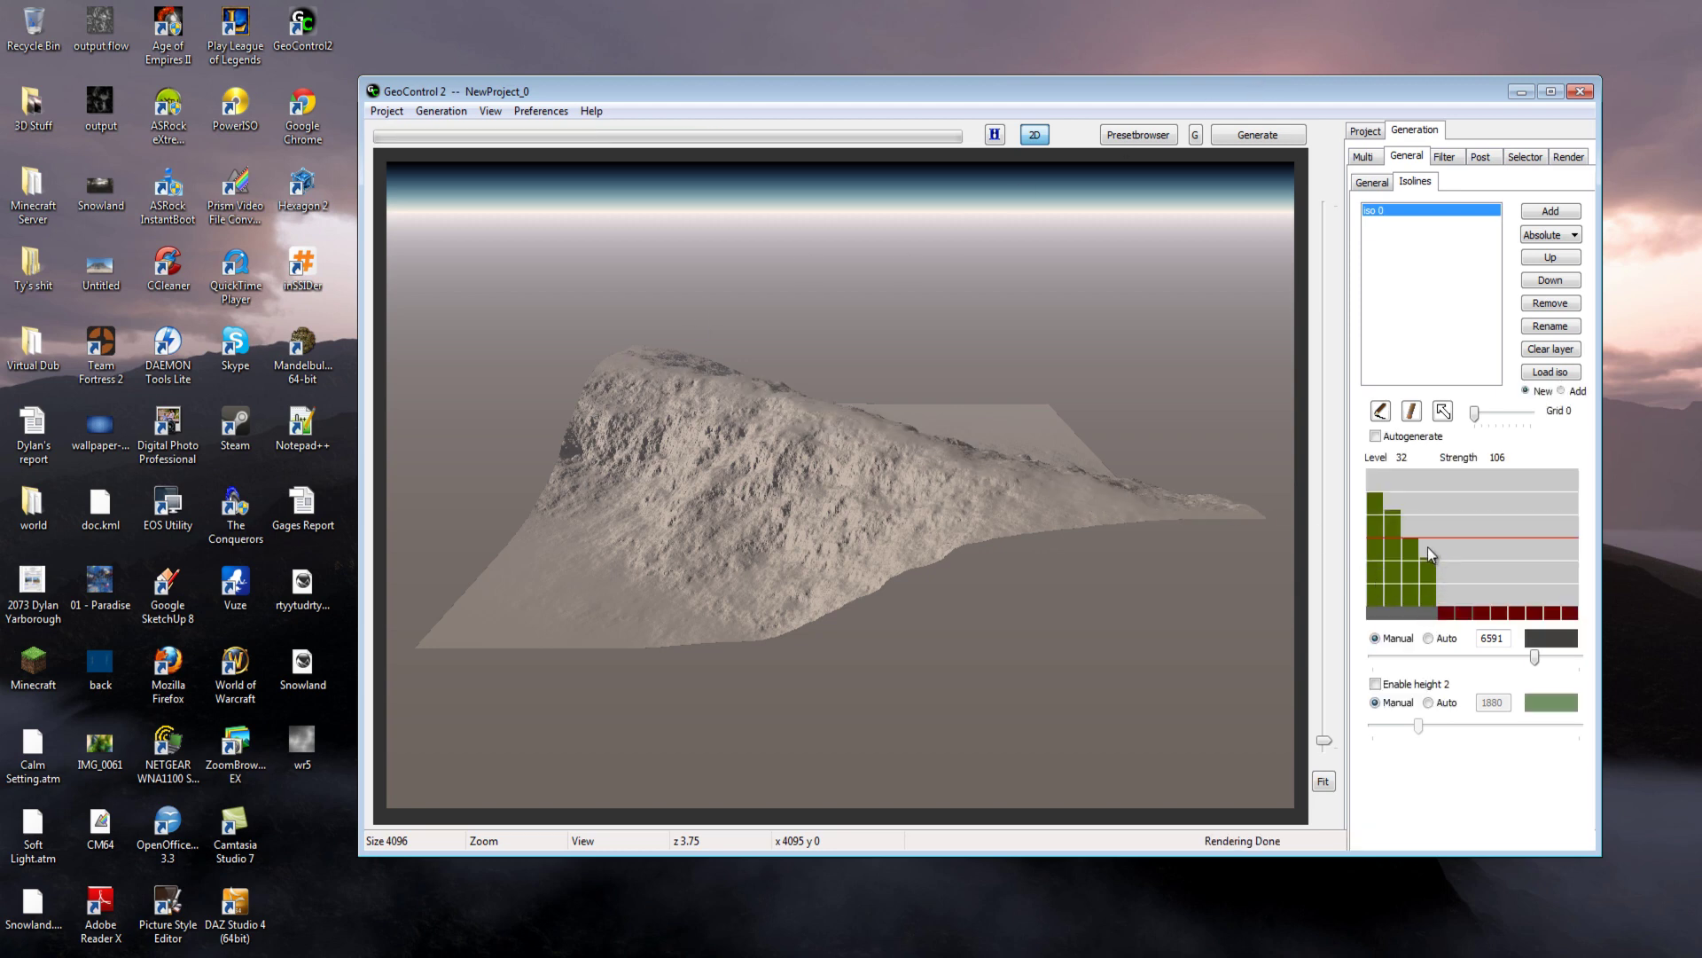
mouse_move(1377, 509)
left_mouse_down()
mouse_move(1376, 470)
mouse_move(1429, 541)
left_mouse_up()
left_click(1269, 138)
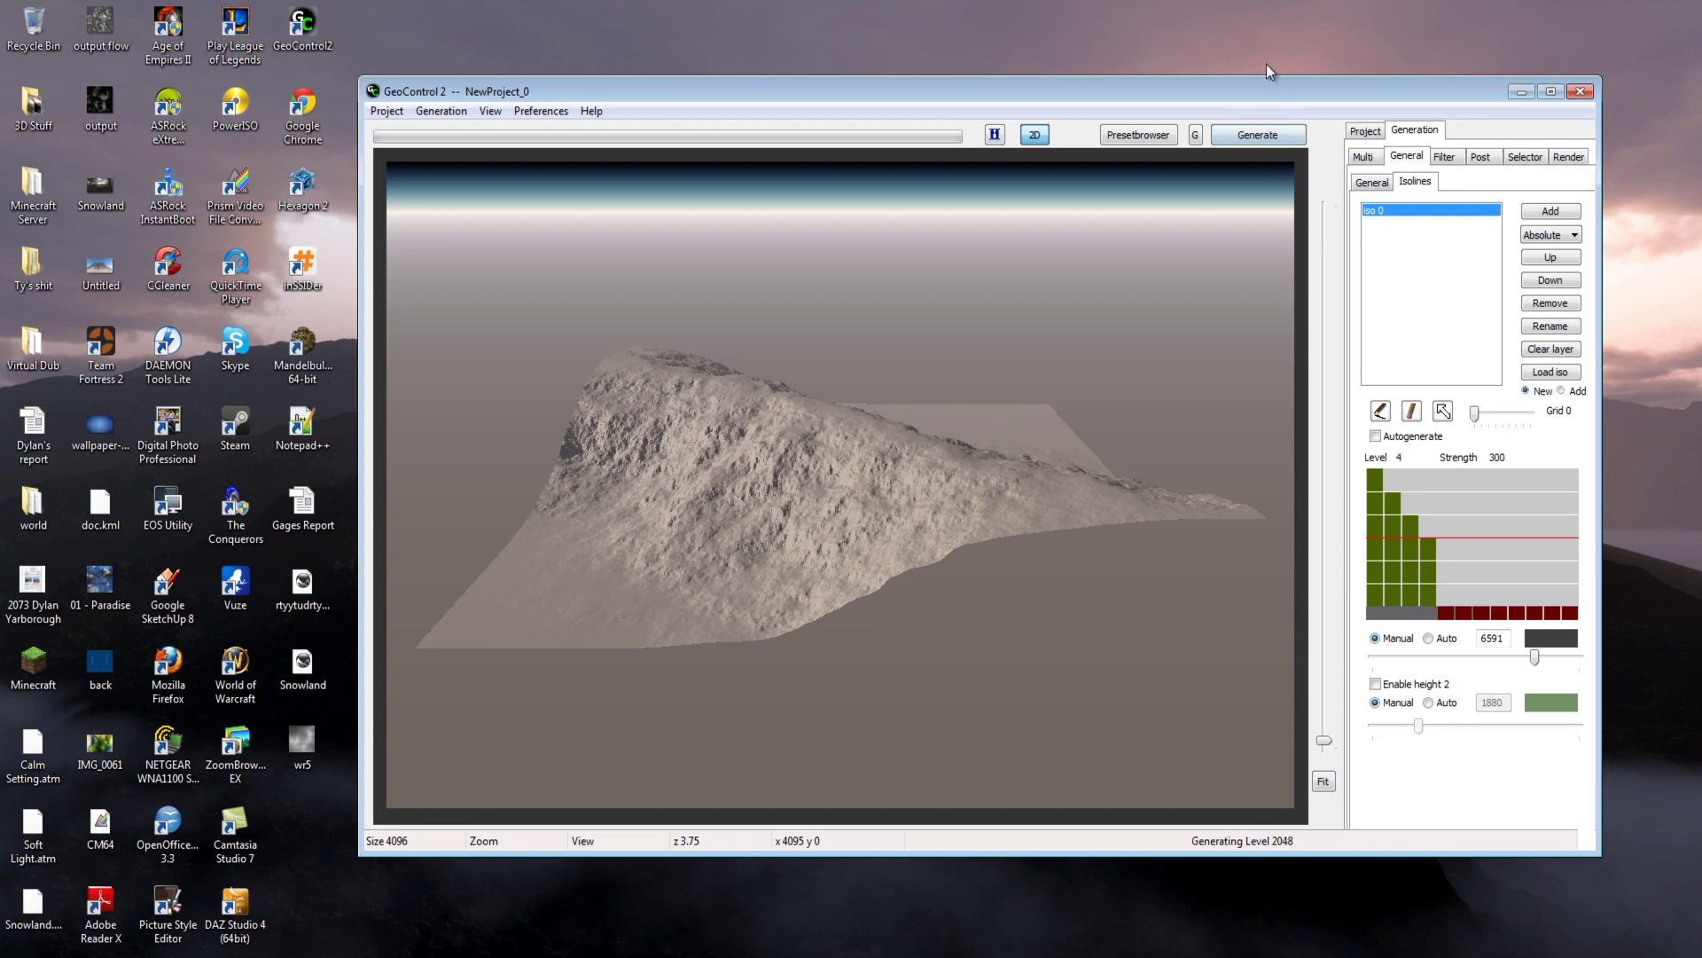
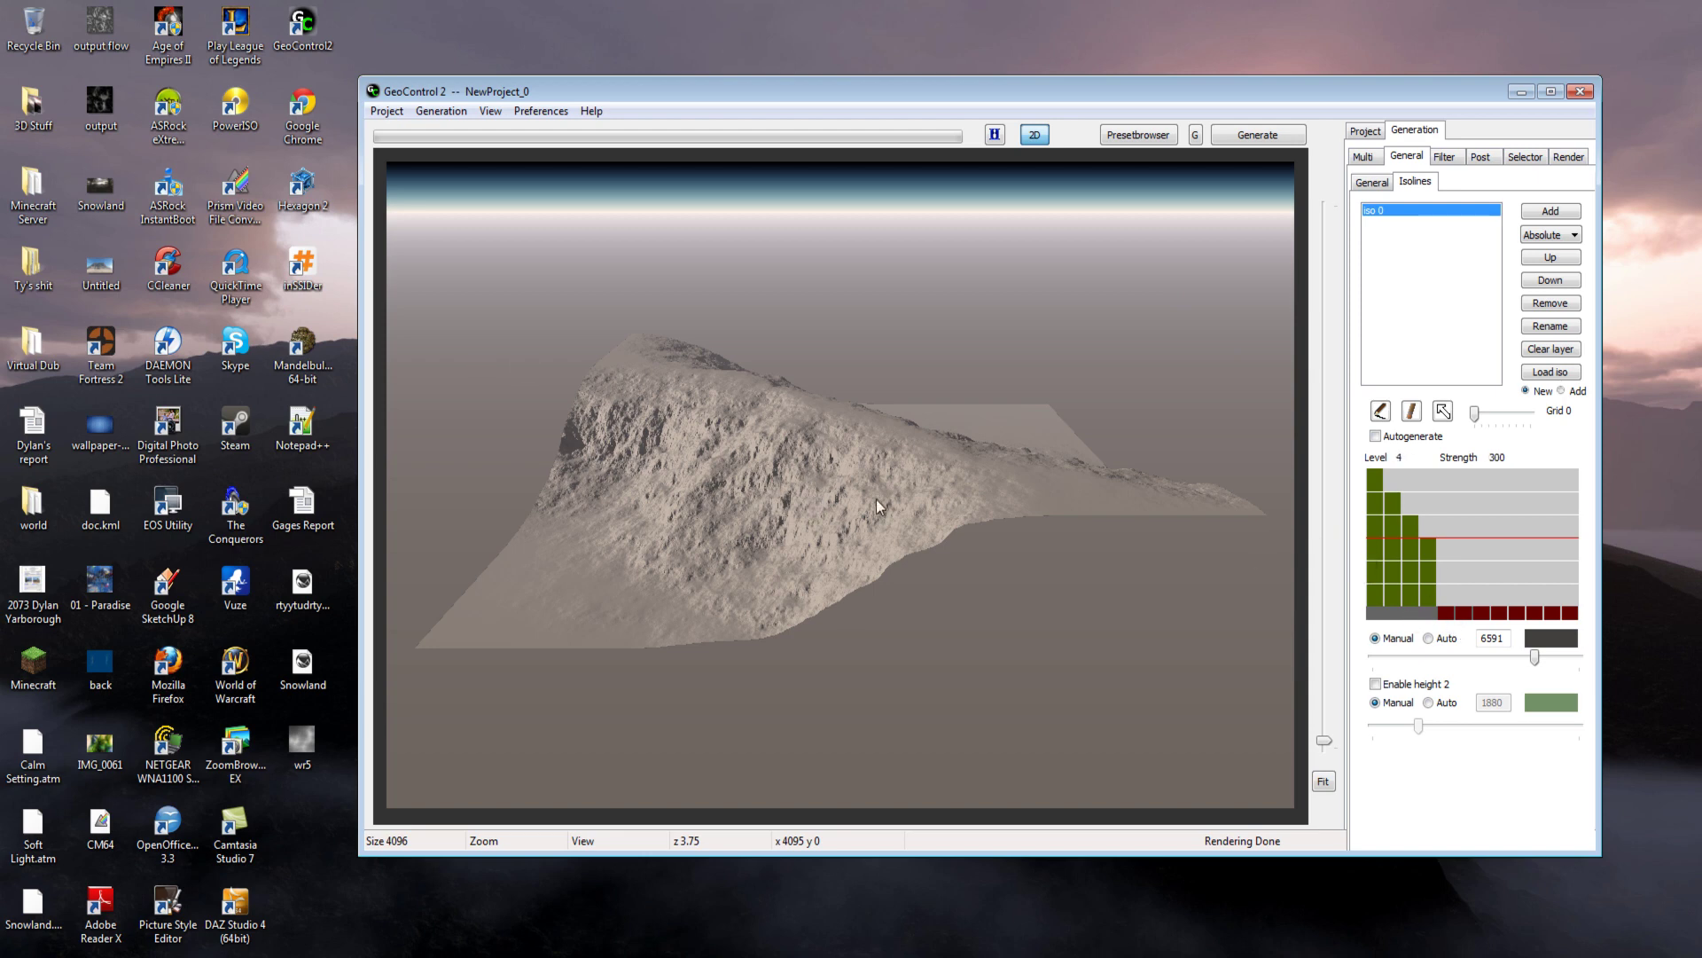
Return to the 2D view, remove the drawn isolines from layer iso 0, and regenerate the terrain without them
left_click(1568, 304)
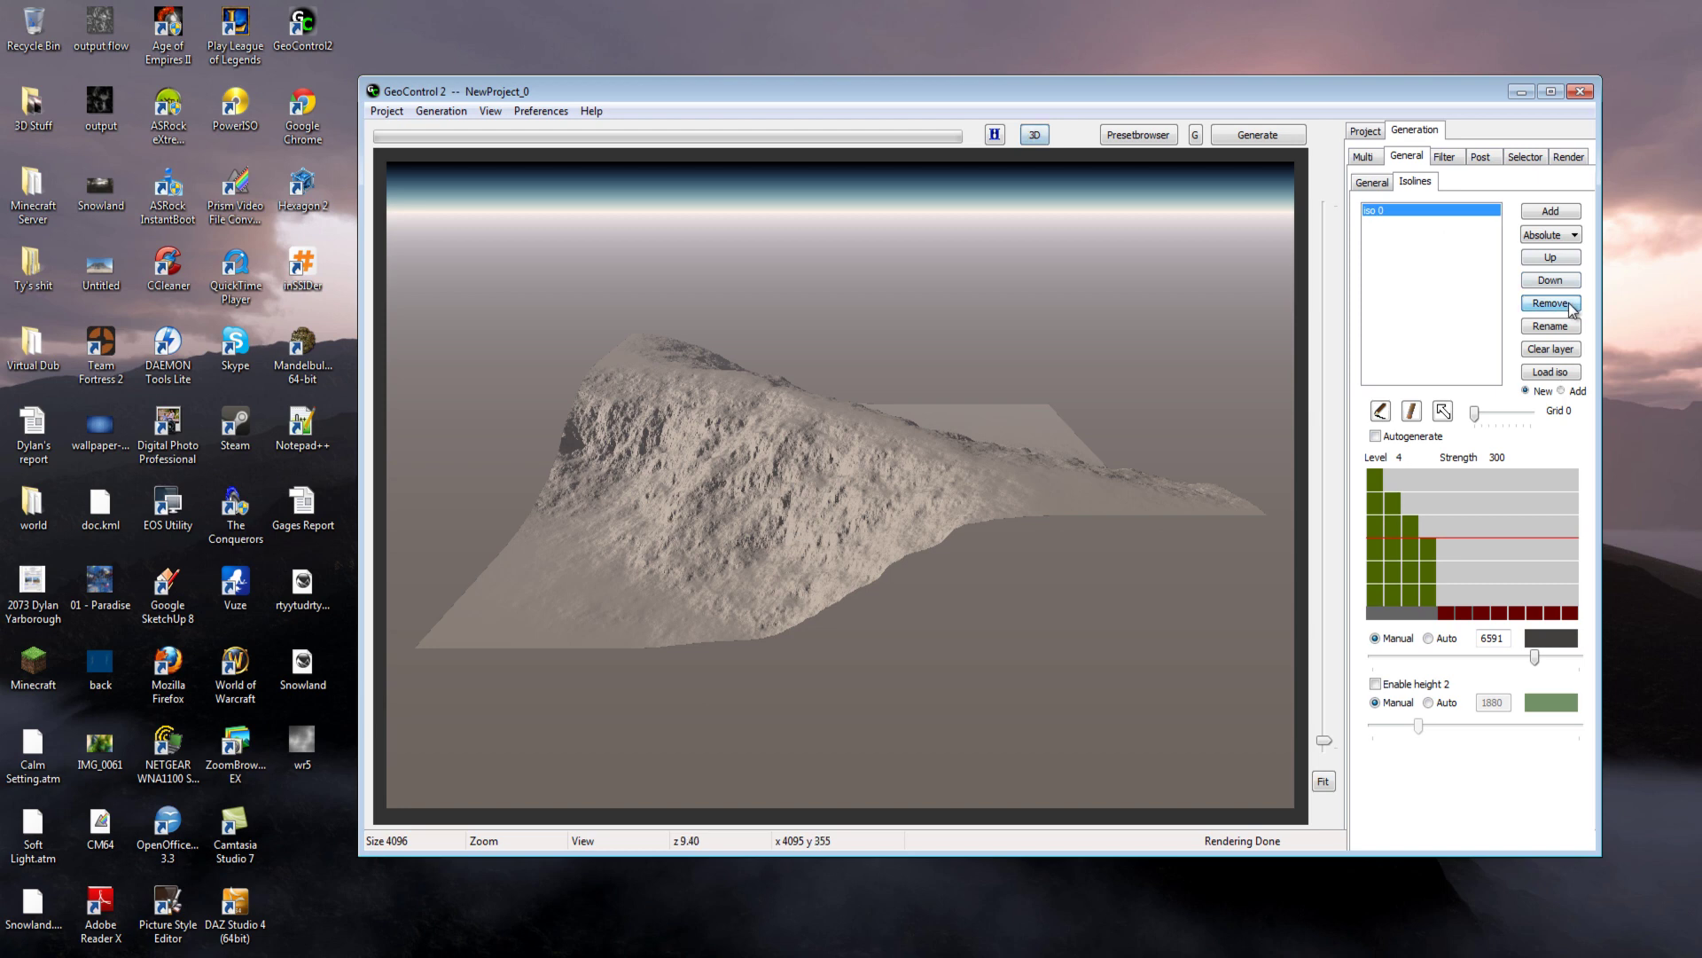
left_click(1382, 181)
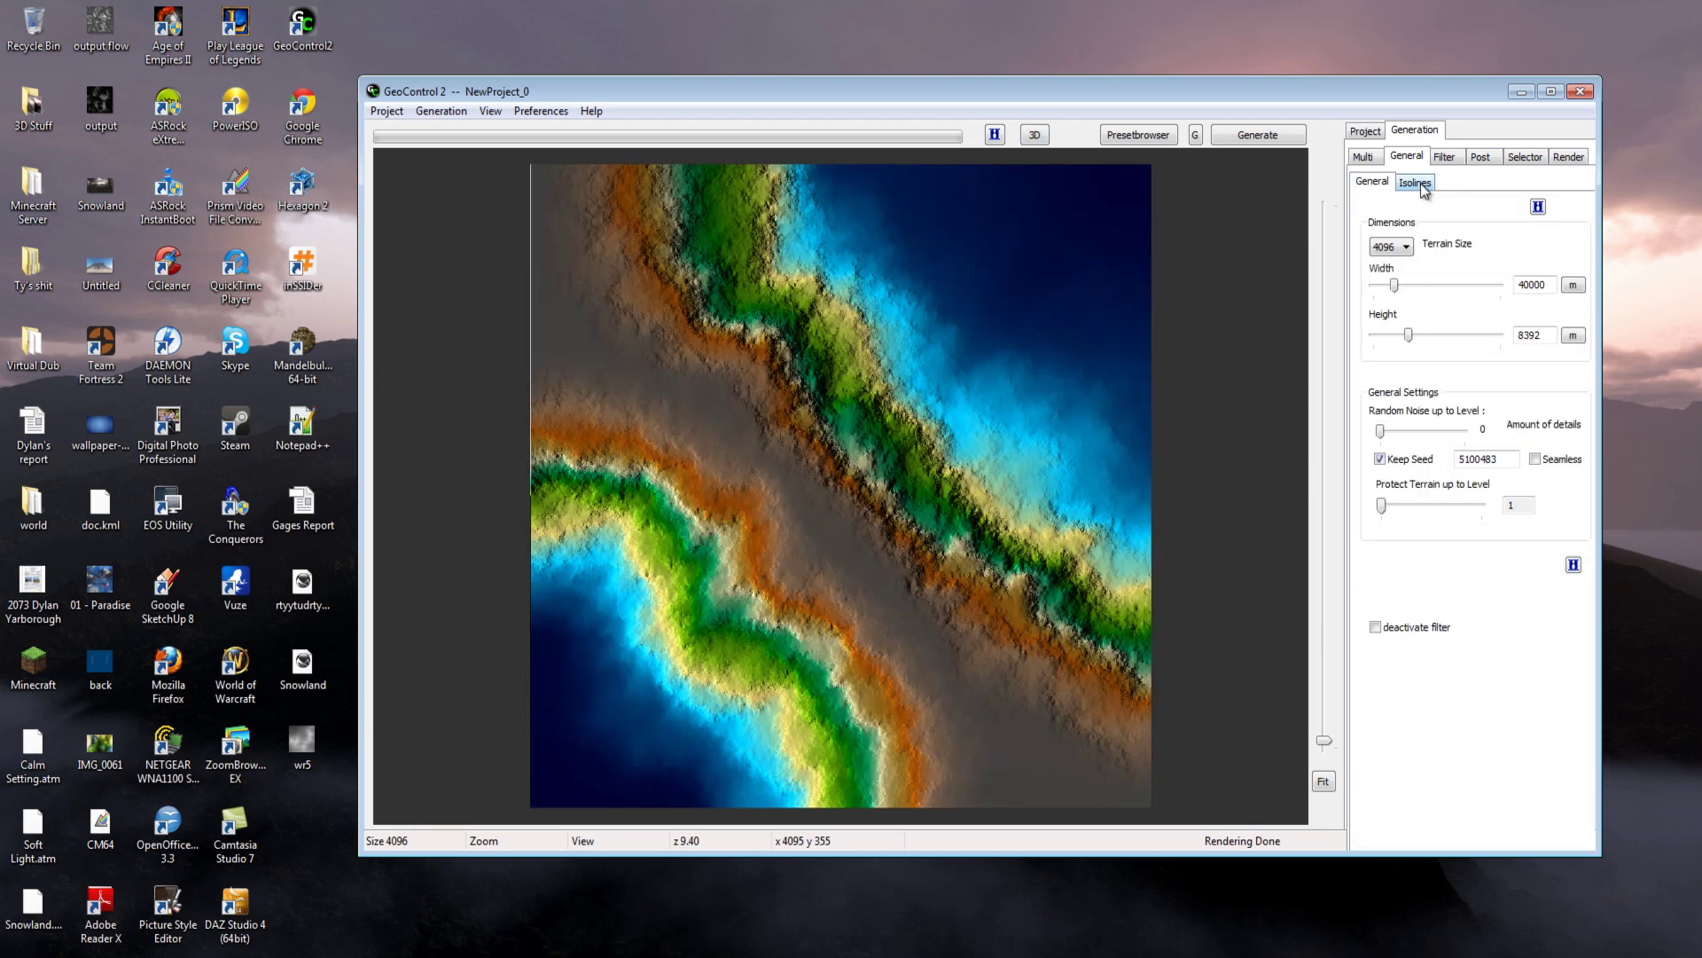
left_click(1421, 183)
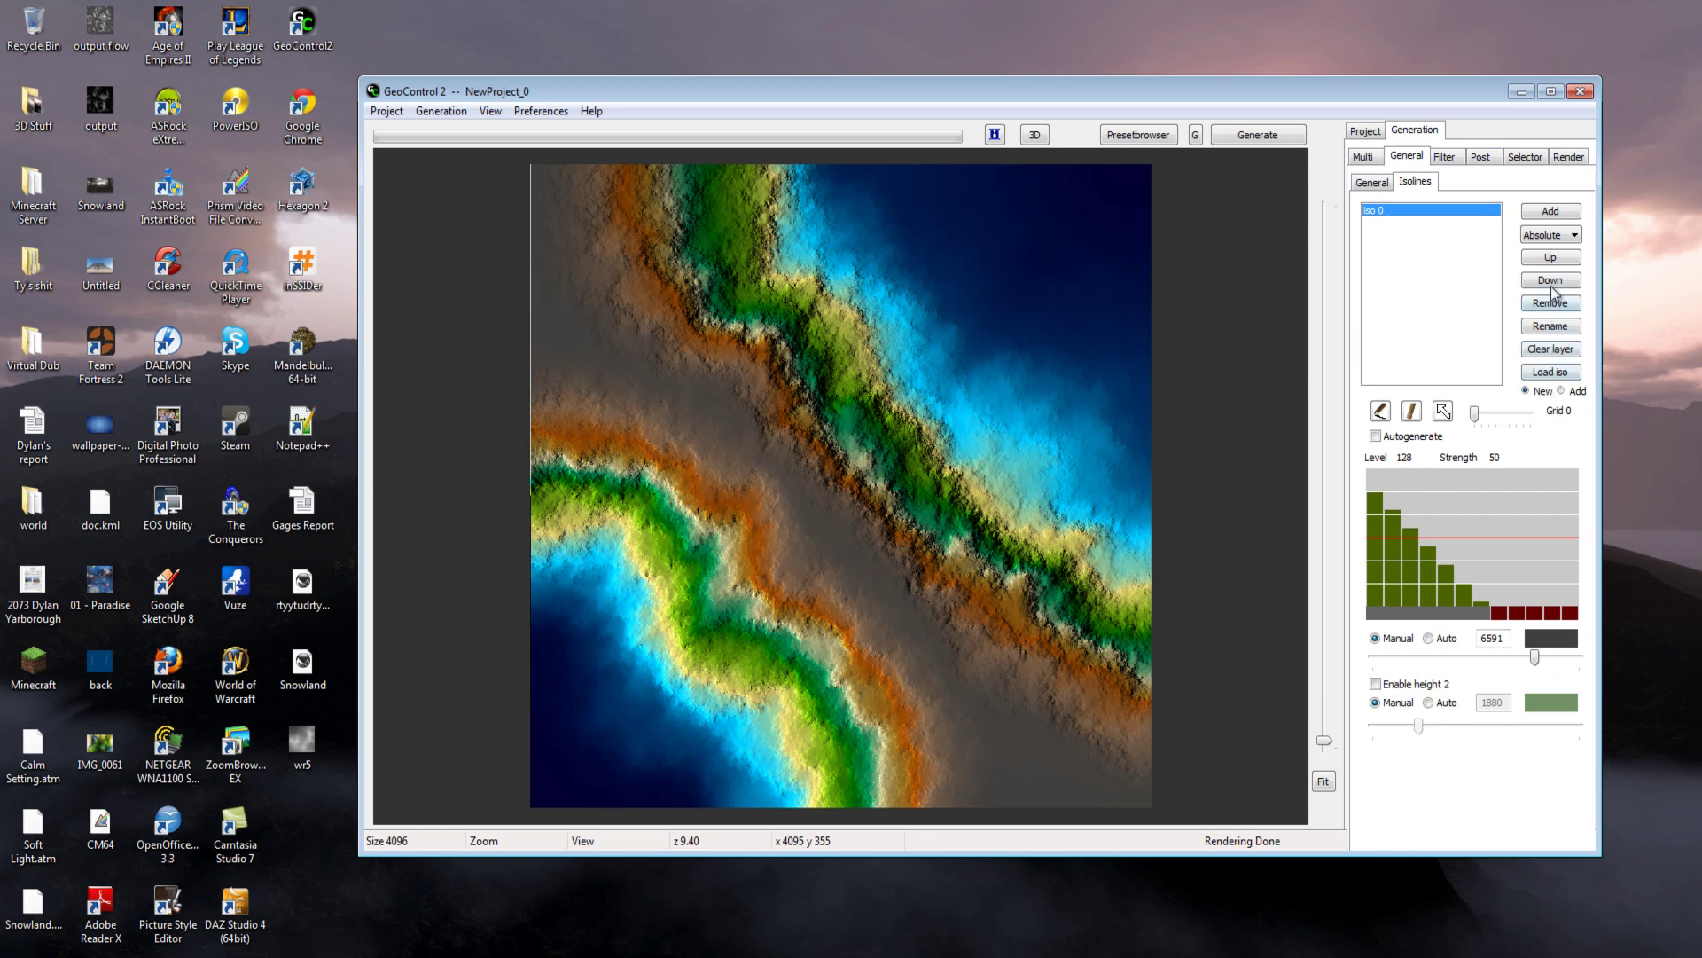
left_click(1411, 410)
left_click(1443, 412)
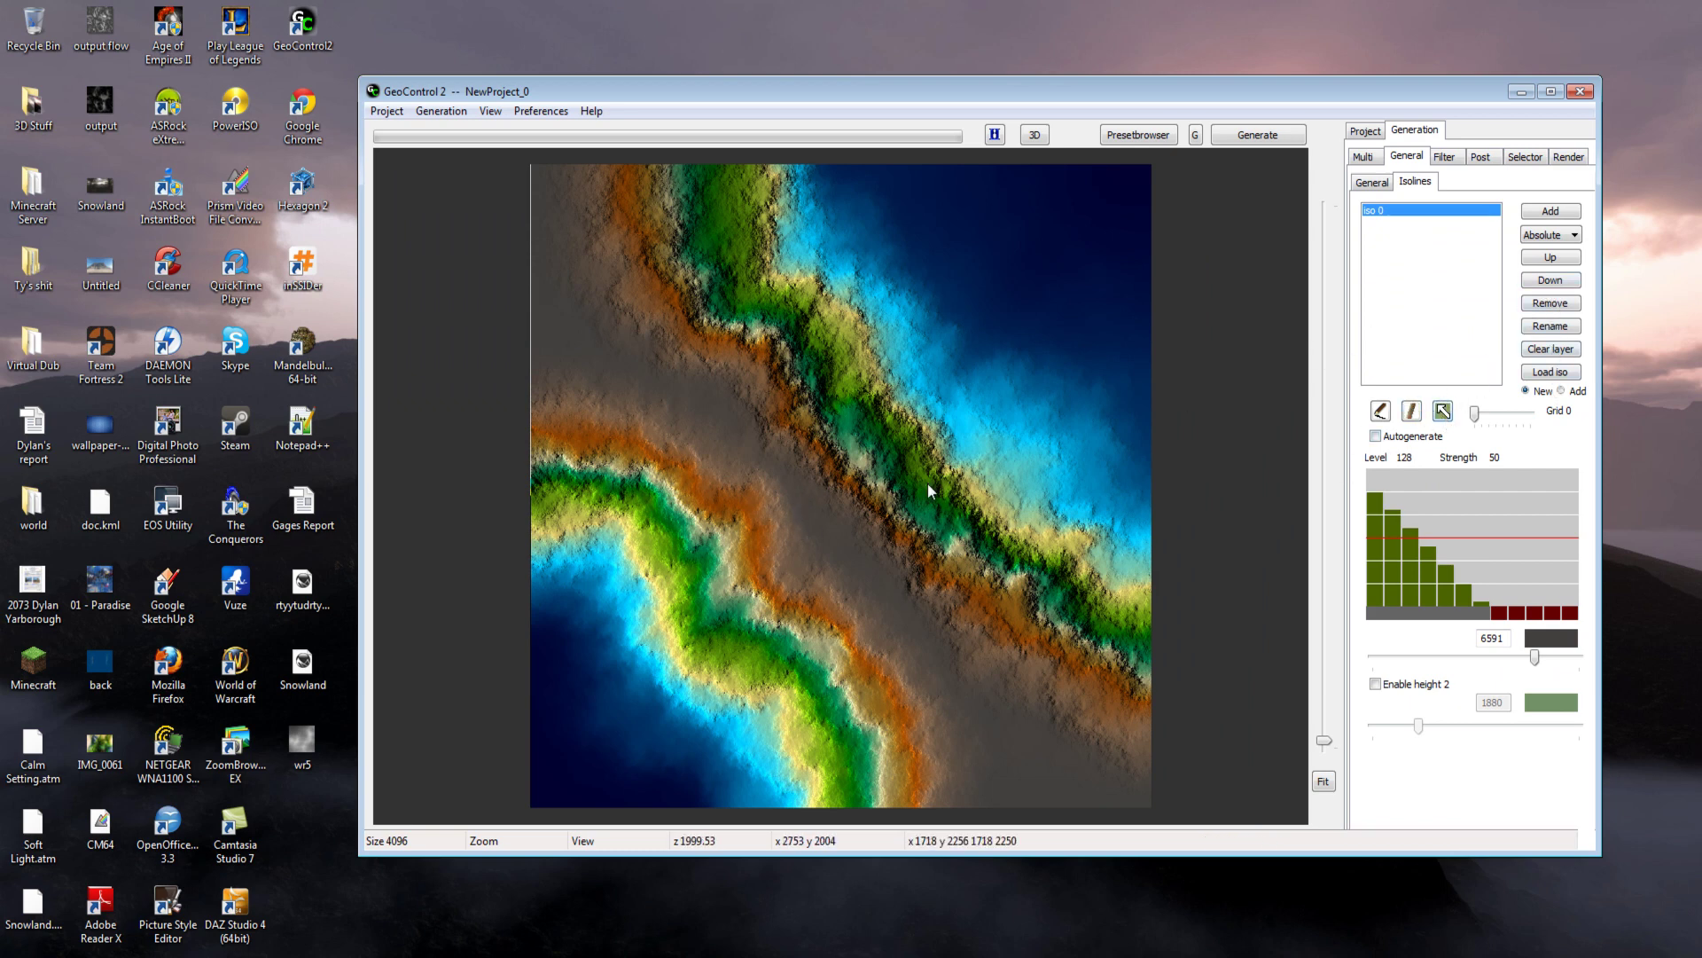
left_click(1380, 411)
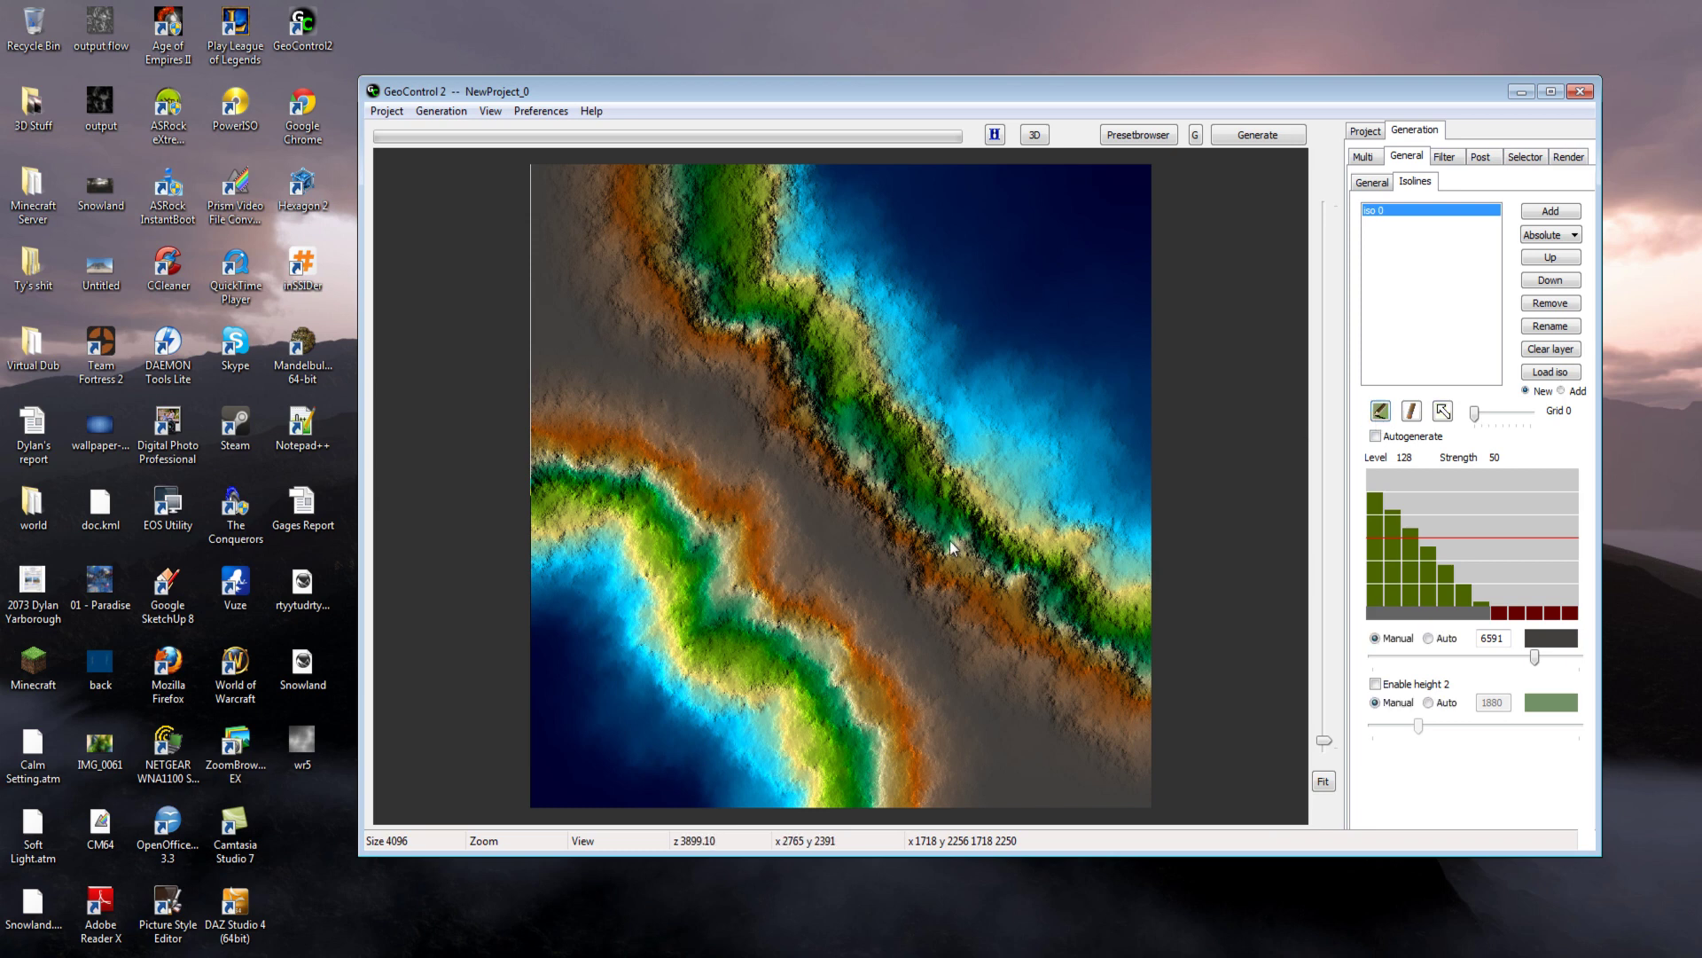
left_click_drag(951, 546, 845, 588)
left_click(1561, 305)
left_click(1274, 140)
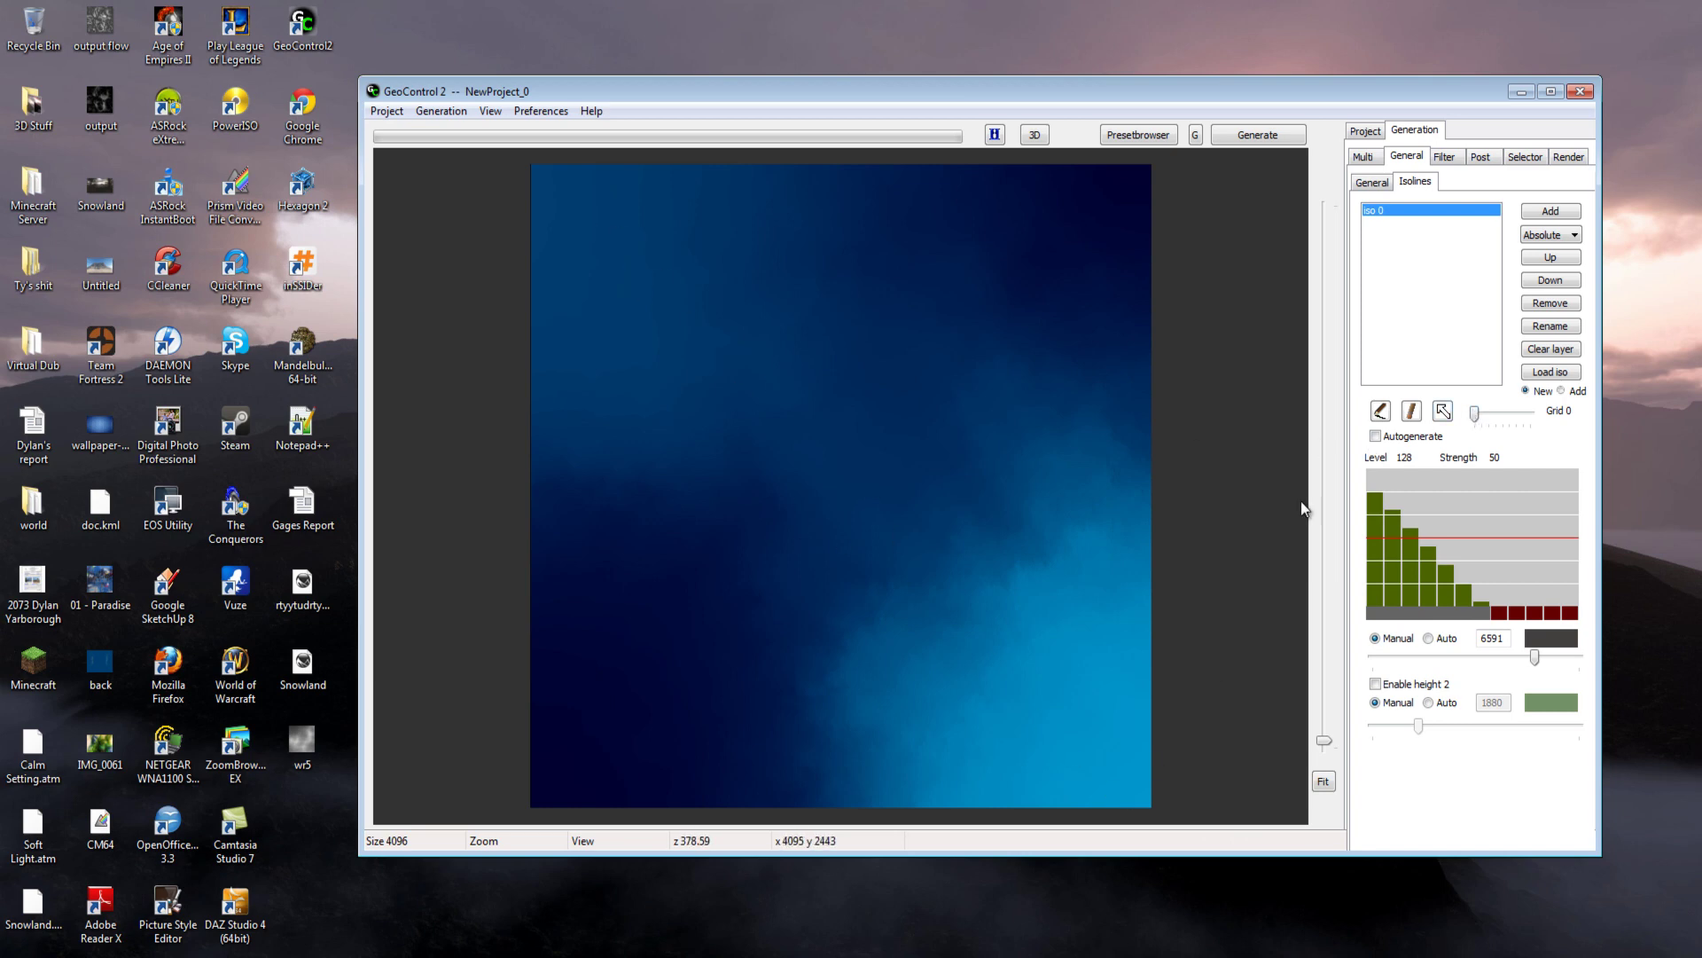
Draw a short diagonal isoline just beyond the terrain's centre on layer iso 0 and generate the terrain
left_click(1380, 410)
left_click_drag(942, 508, 916, 541)
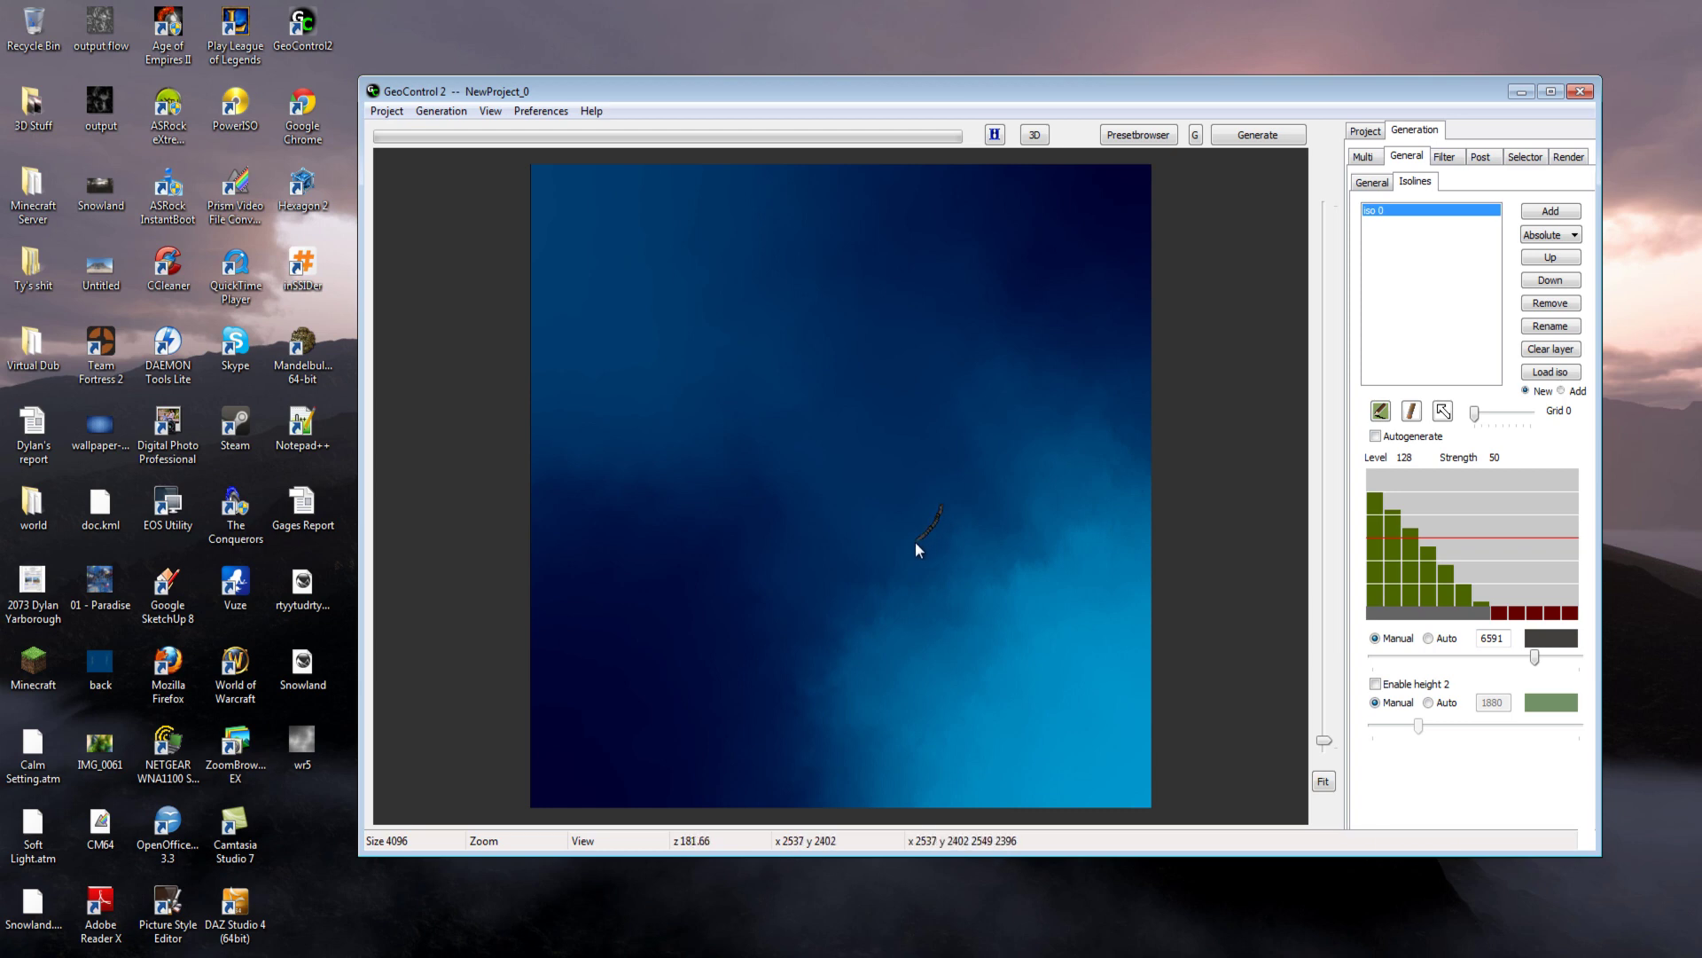
left_click(1276, 136)
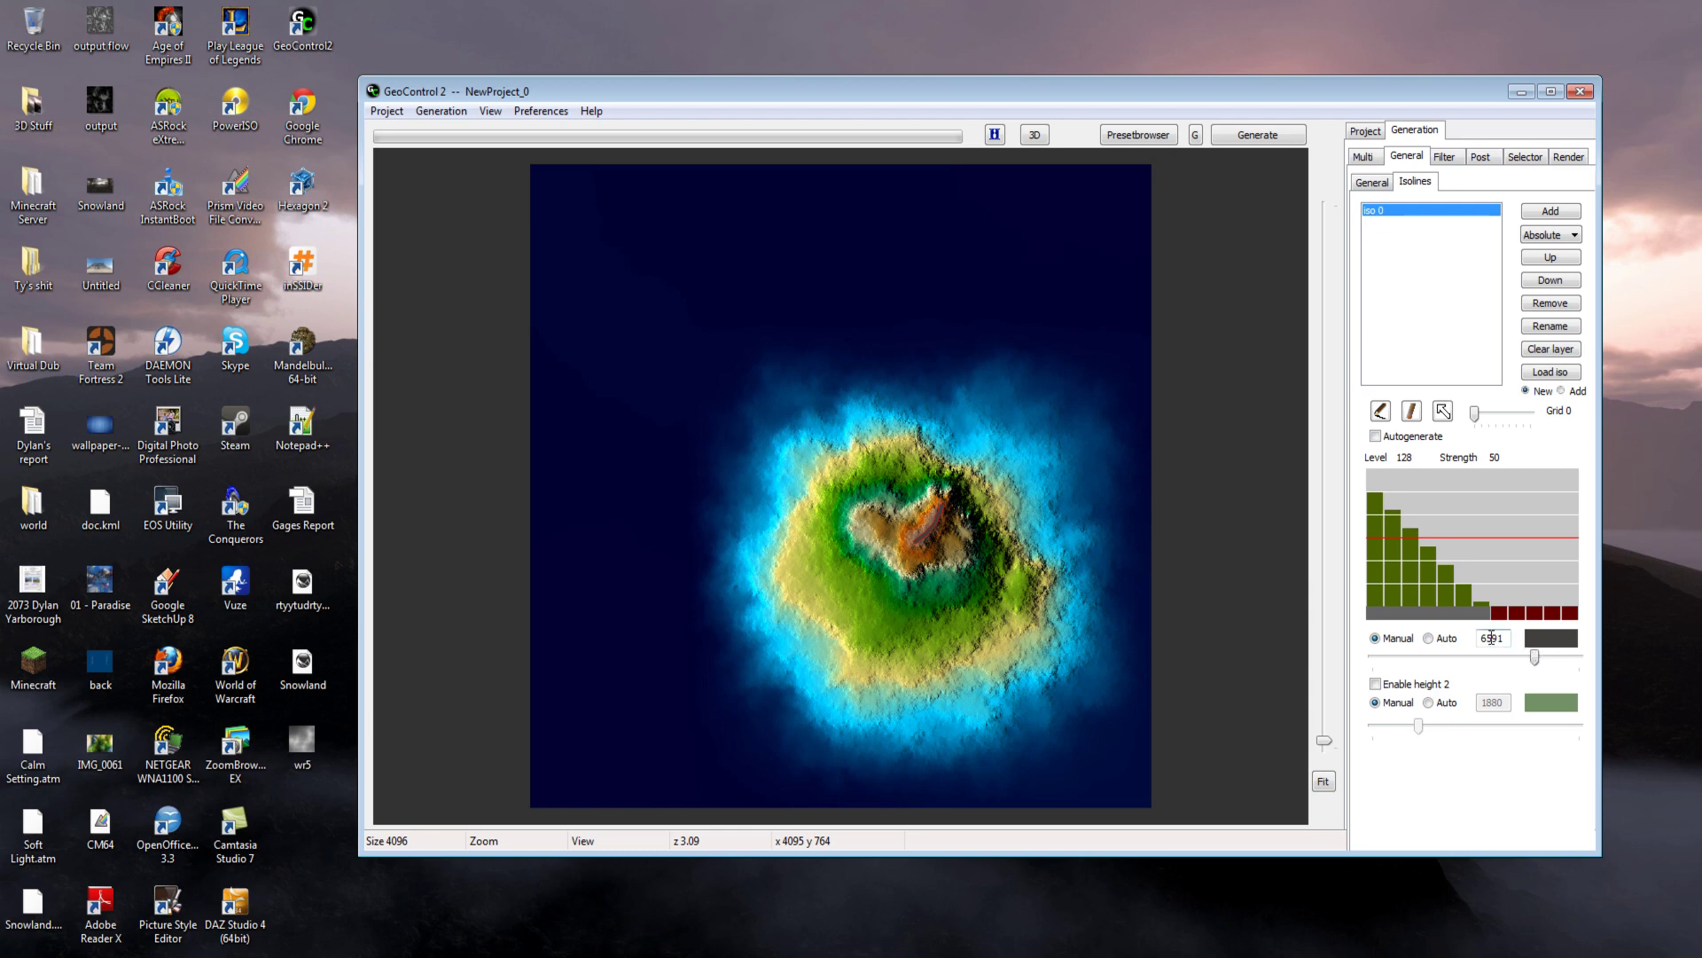
Set the isoline's height to 6915, lower level 32's strength to 58 and reduce the higher levels, and regenerate the terrain in 3D
left_click_drag(1534, 657, 1542, 657)
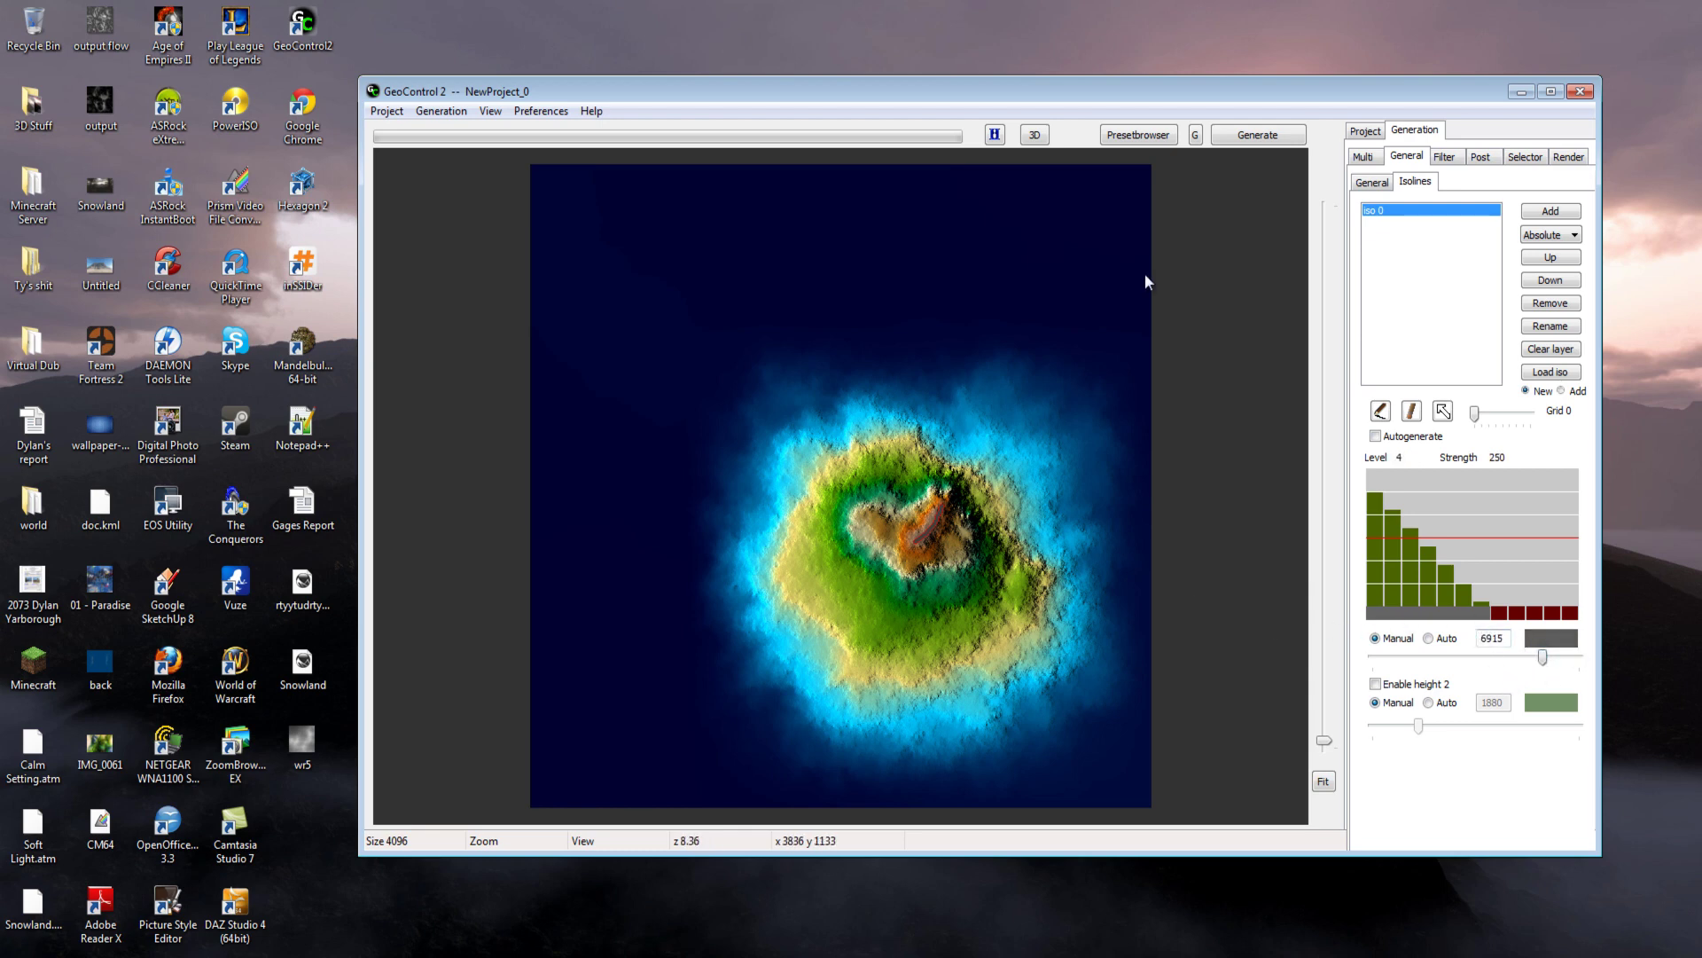
left_click(1043, 137)
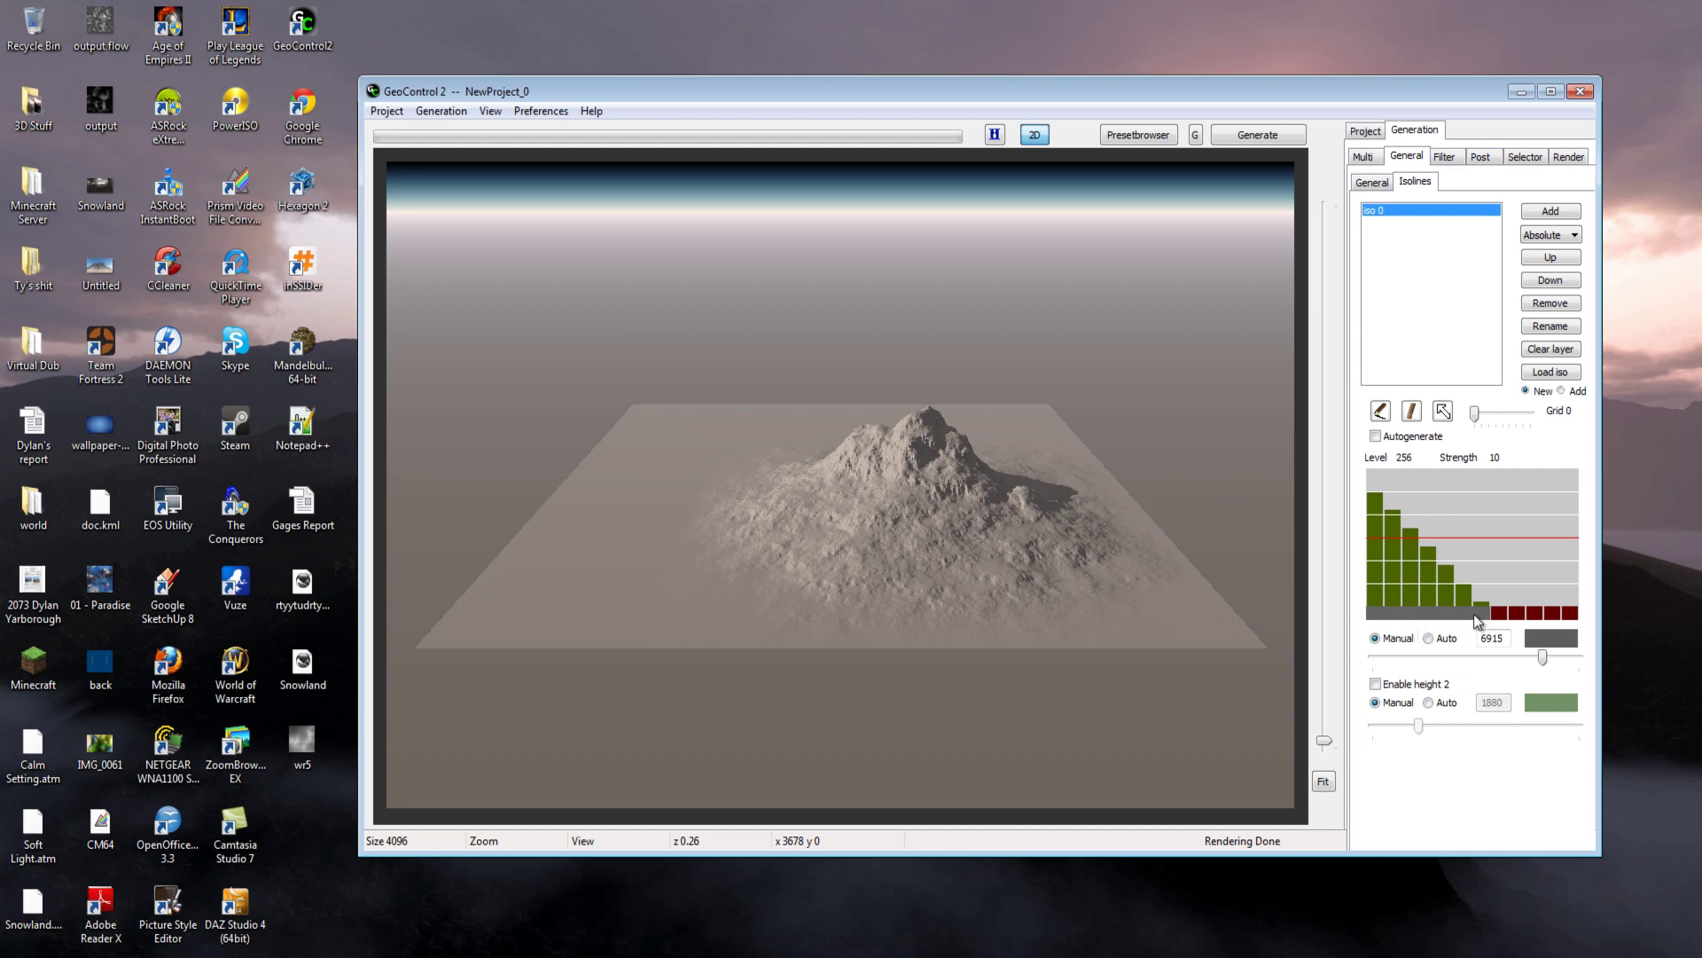
mouse_move(1481, 620)
left_mouse_down()
mouse_move(1438, 615)
mouse_move(1430, 587)
left_mouse_up()
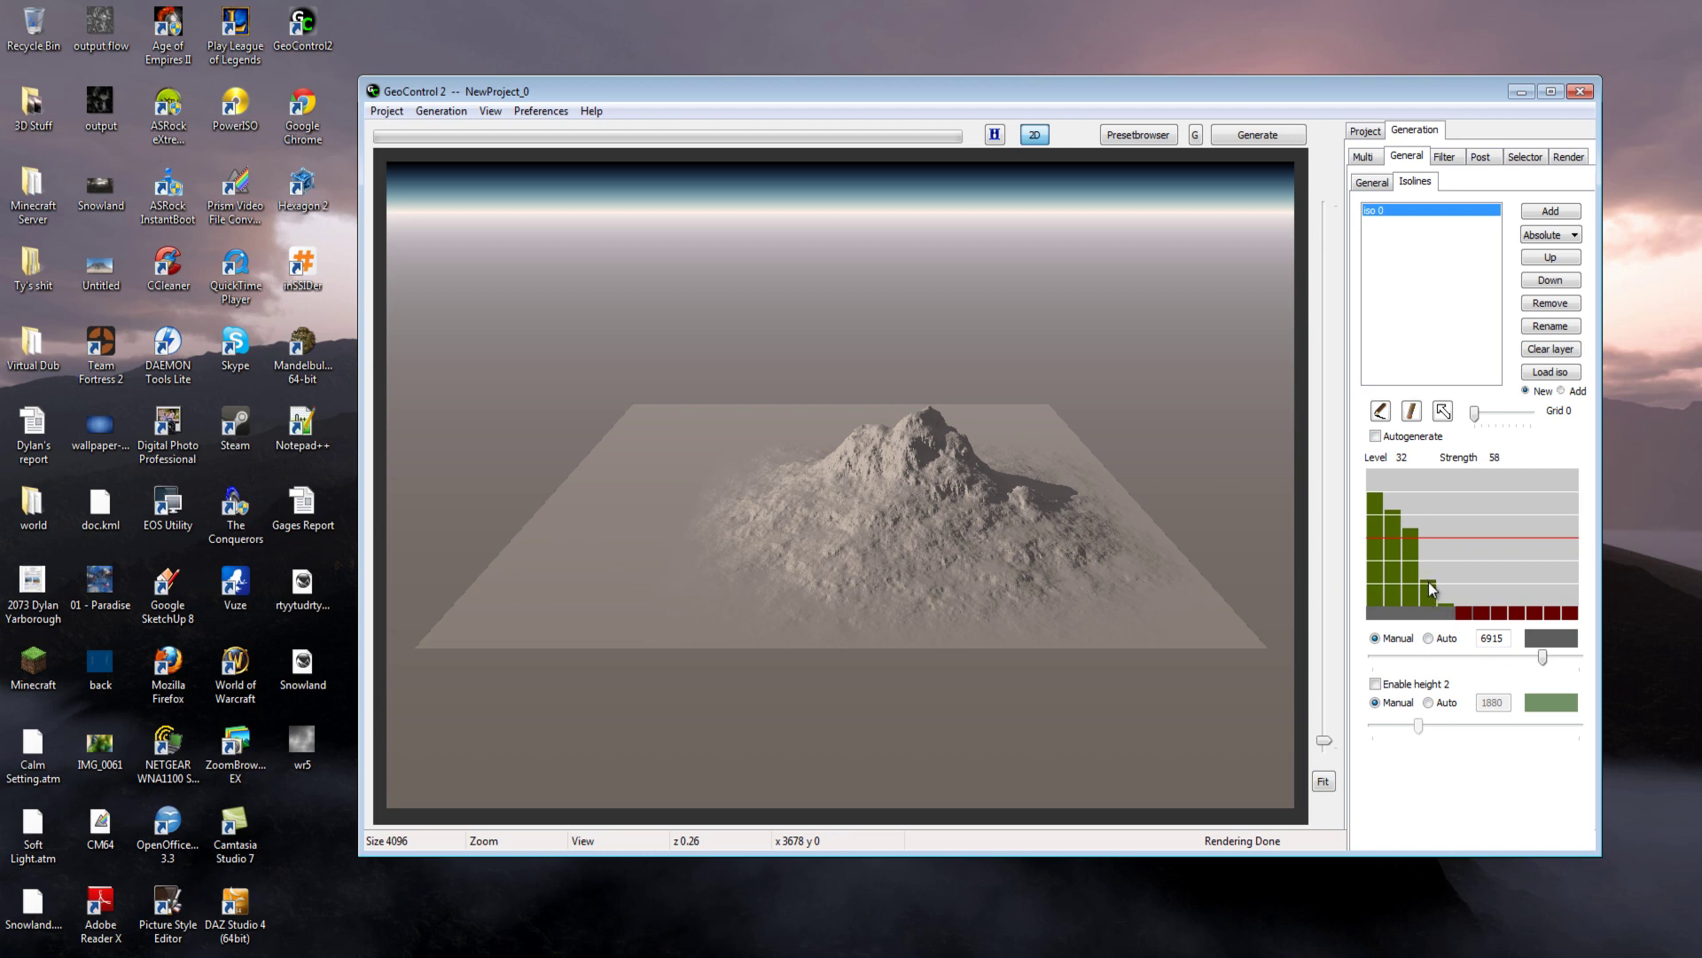
left_click(1237, 135)
Open the filter preset browser in Add mode from the terrain's filter list
left_click(1444, 158)
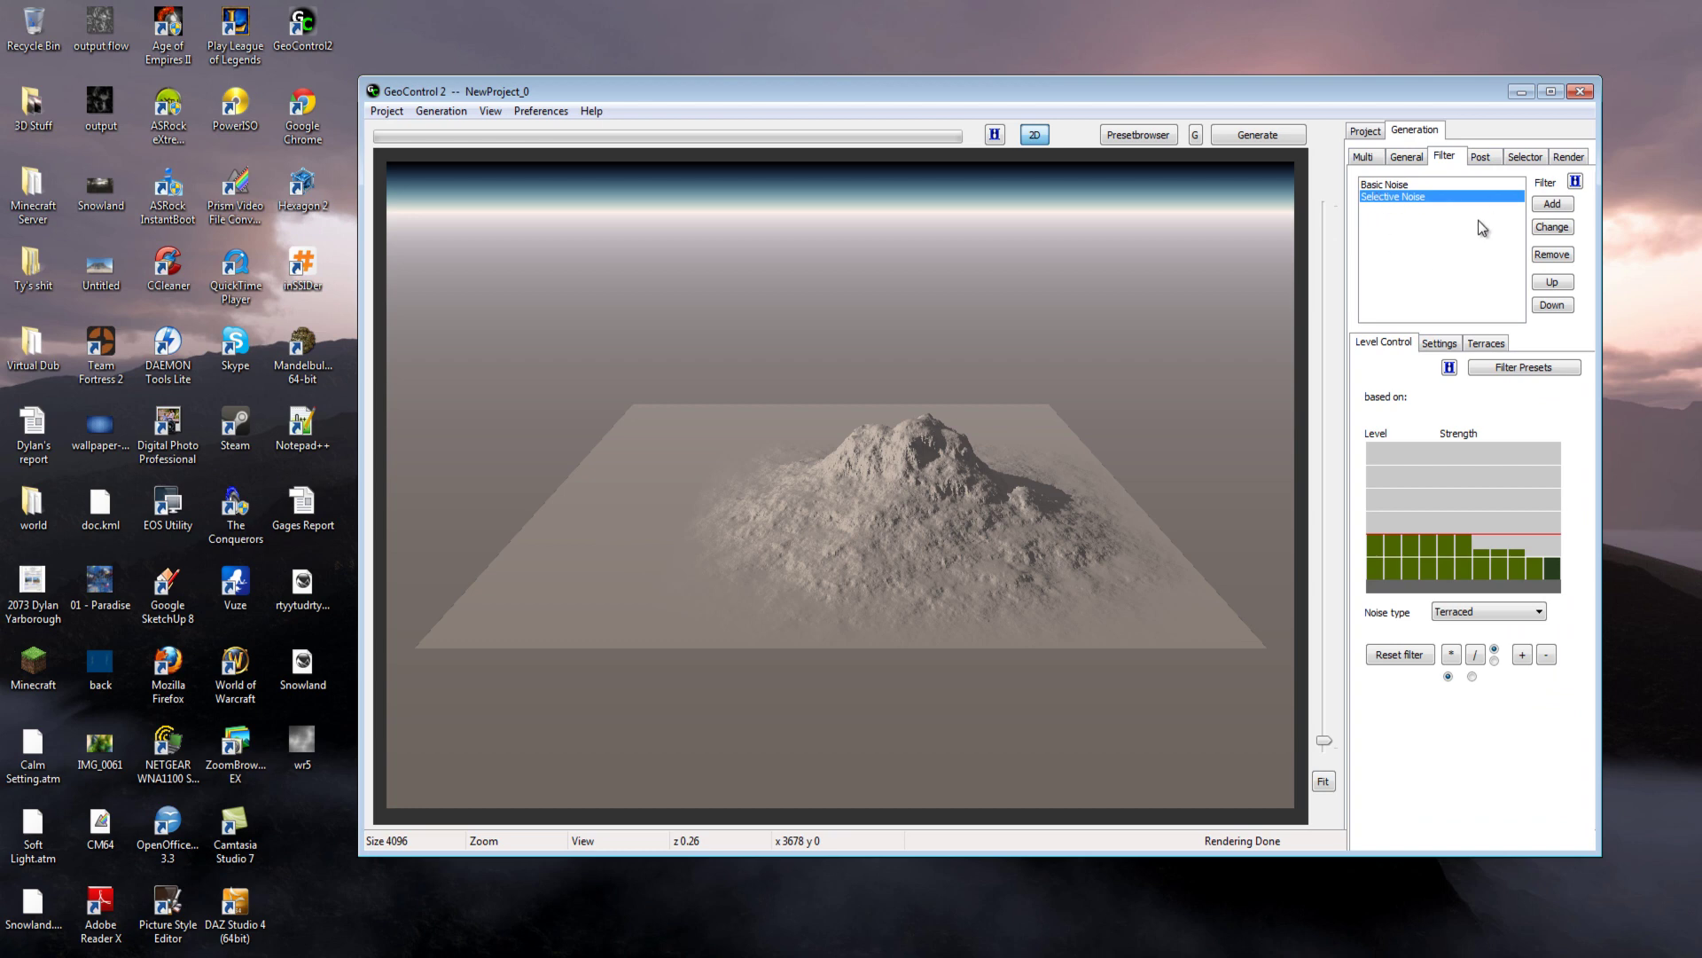
left_click(1552, 205)
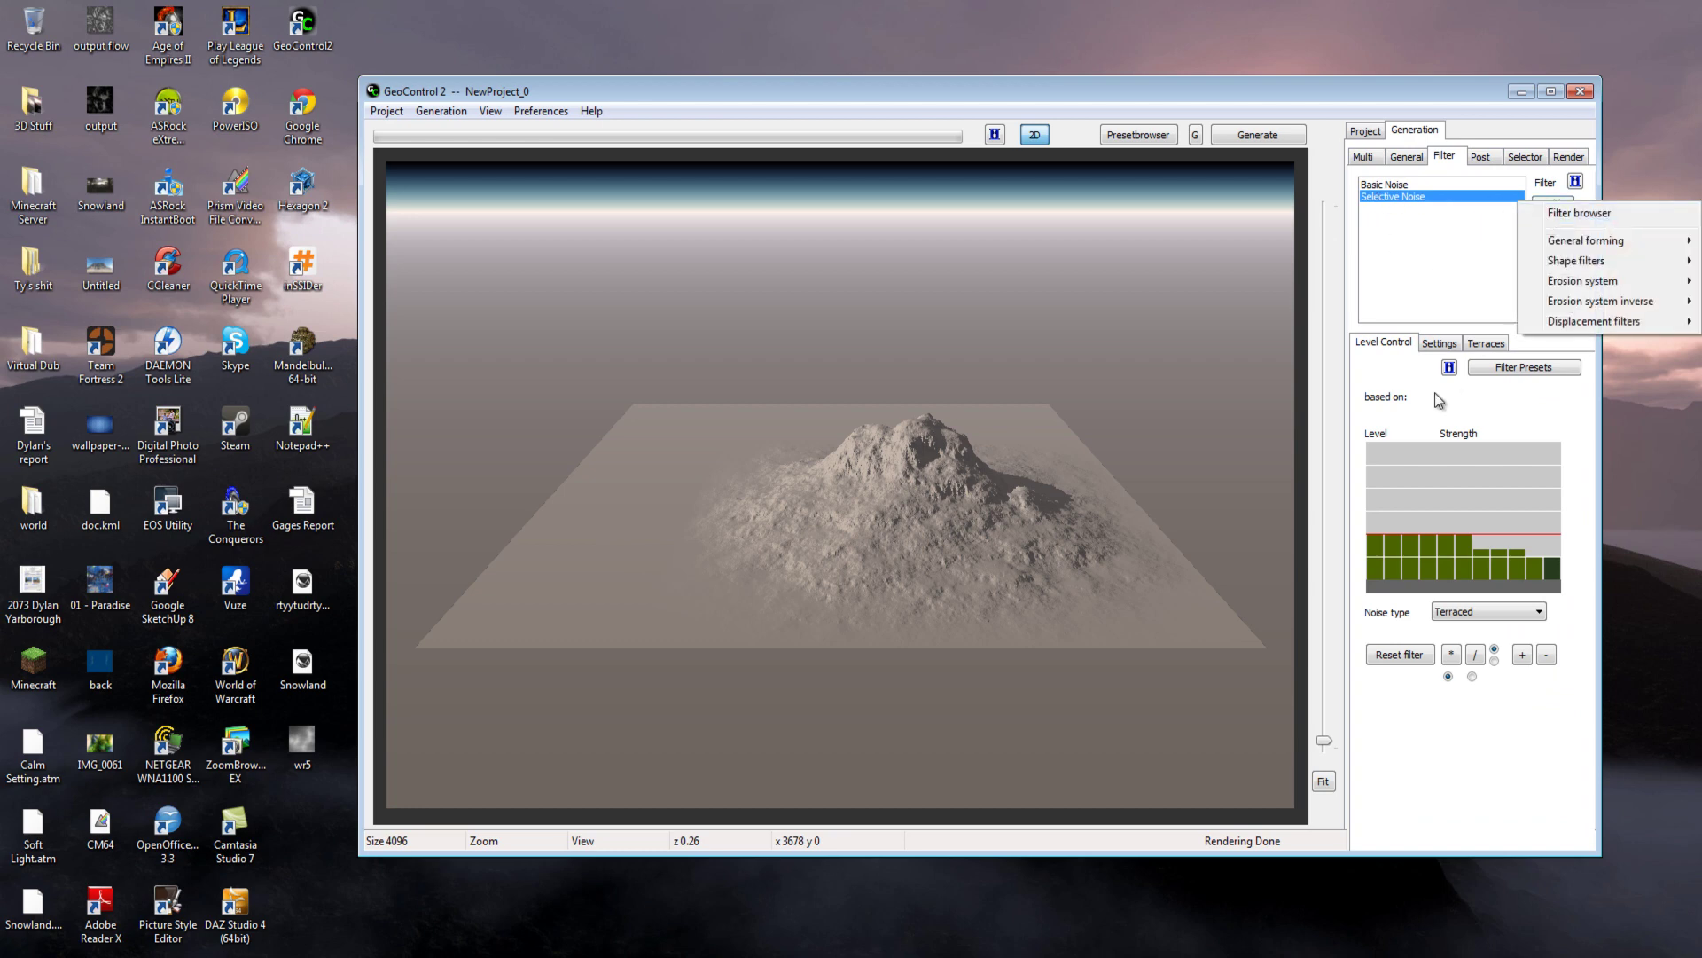
left_click(1561, 206)
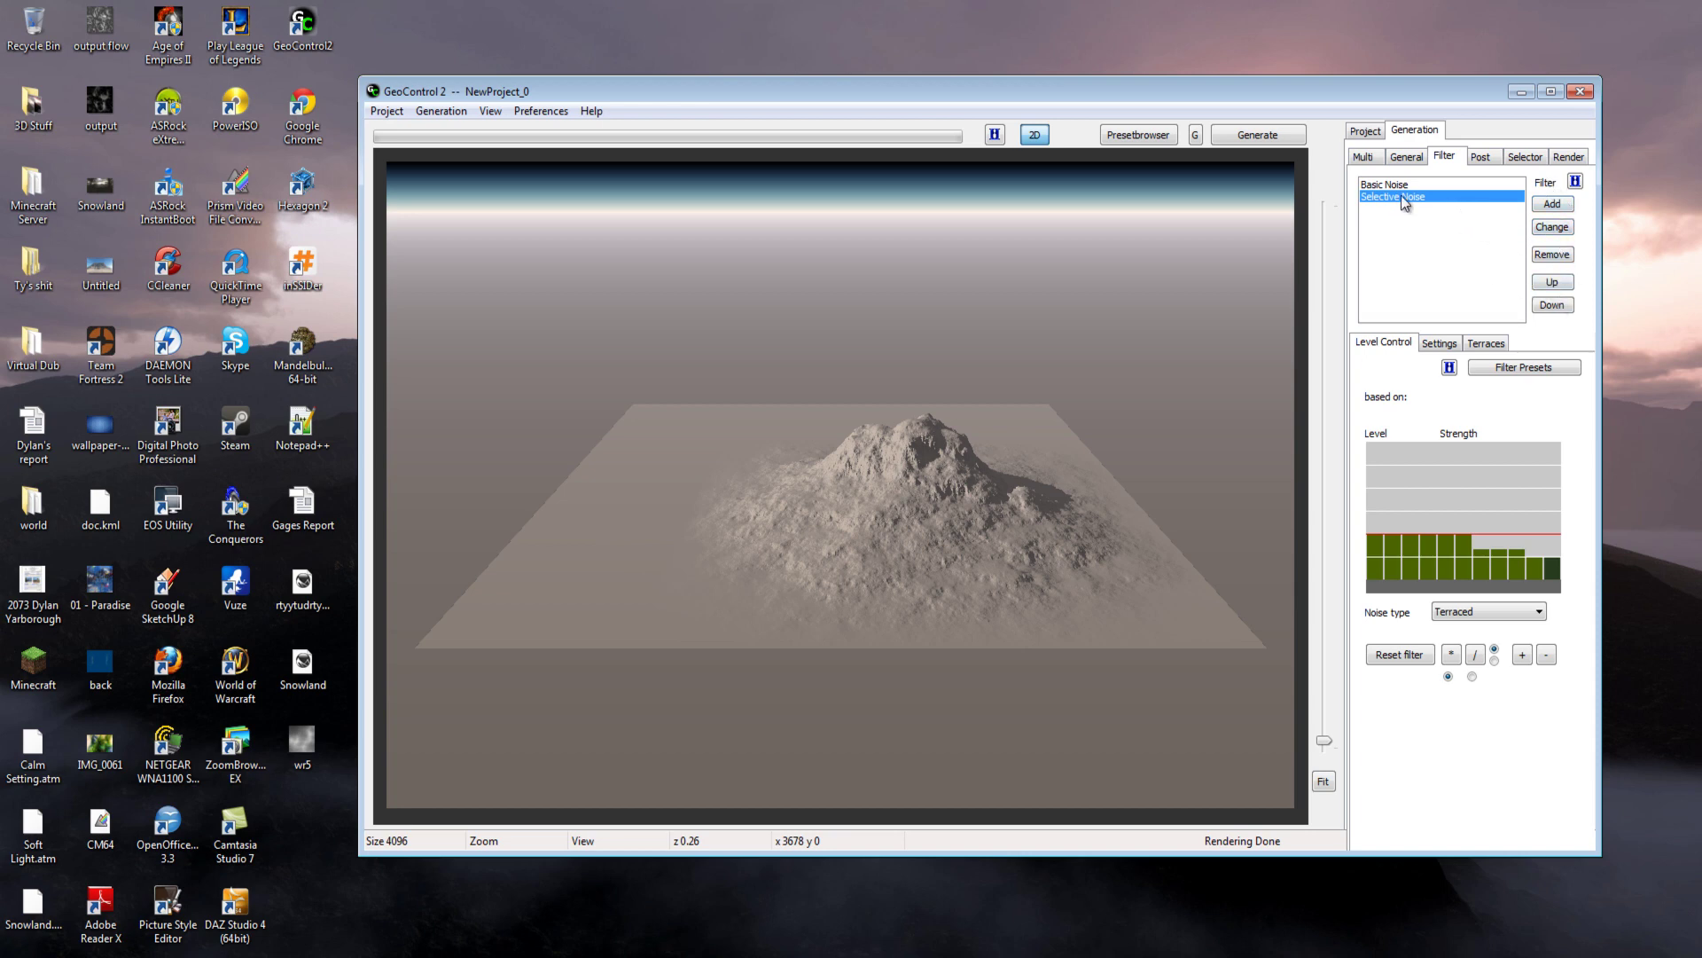
left_click(1553, 205)
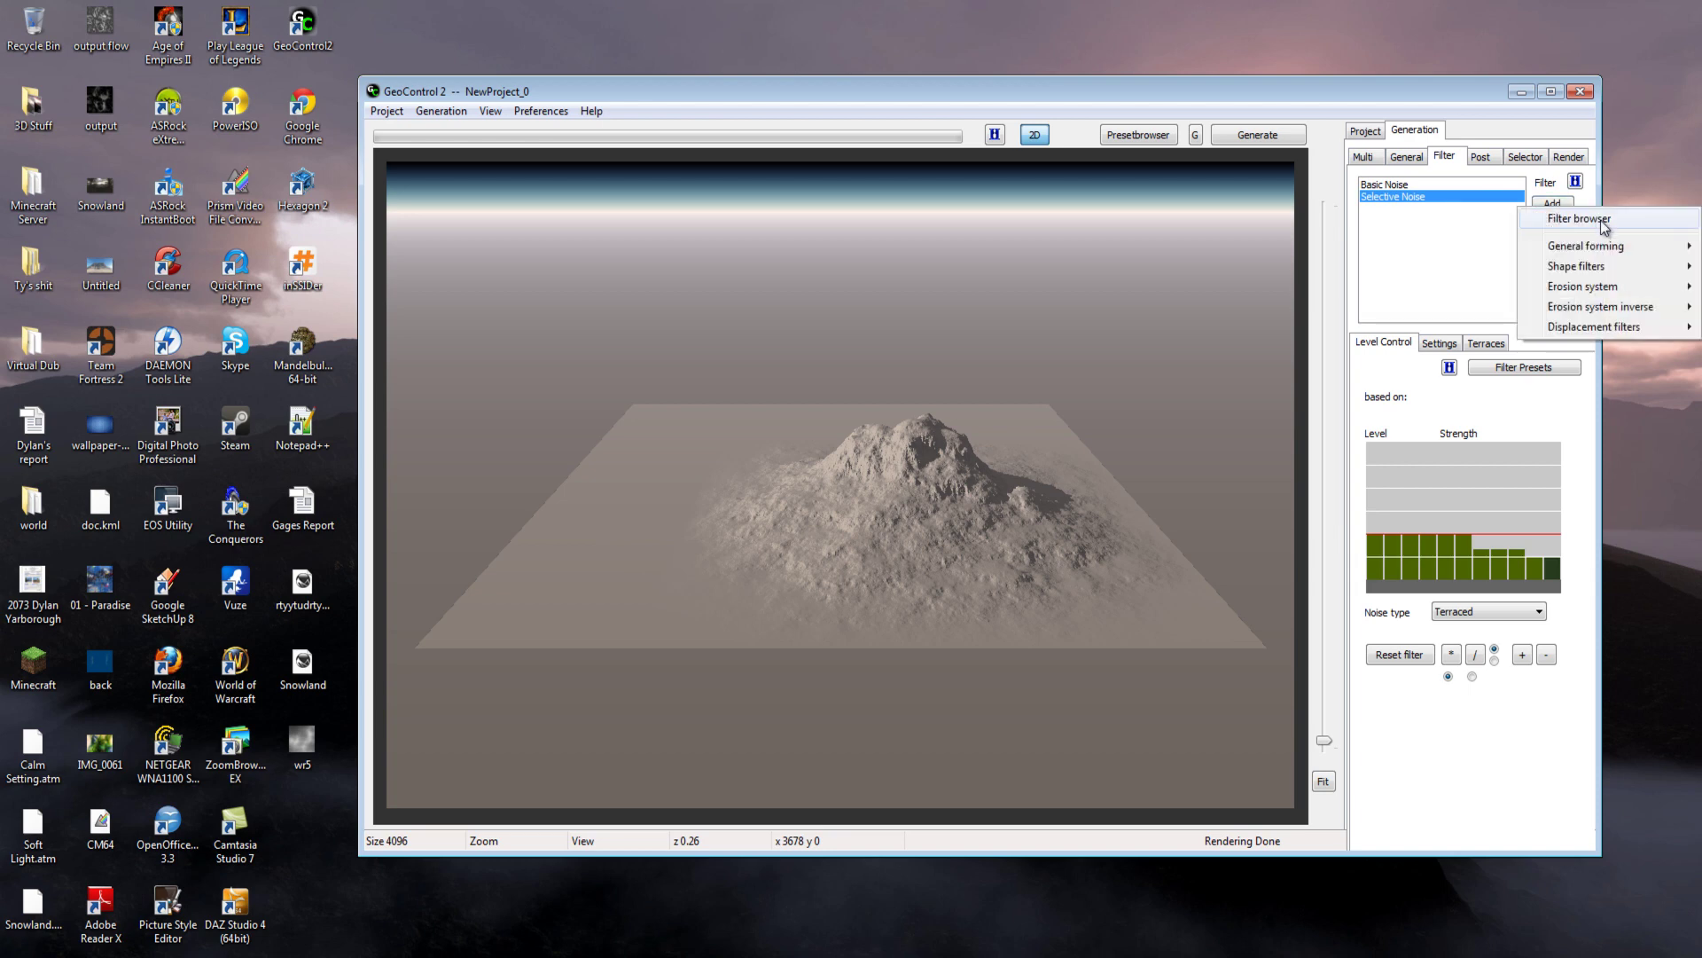
left_click(1587, 219)
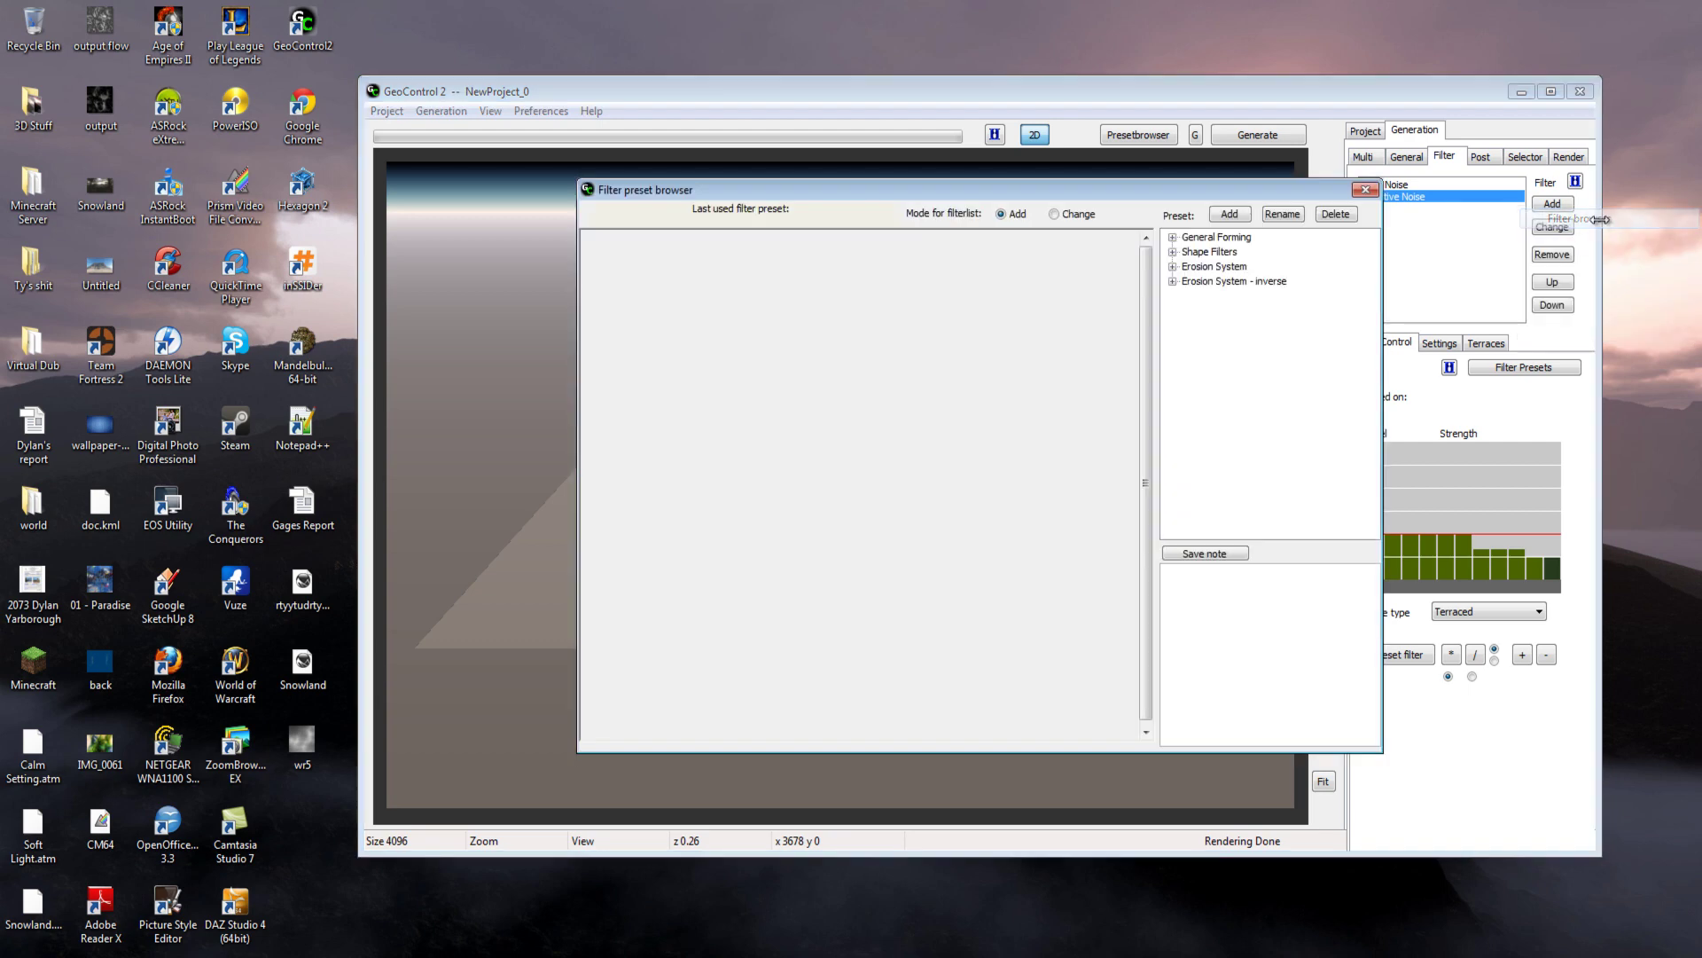
Examine the General Forming filter presets from Height Correction through Add Noise, and close the preset browser
left_click(1172, 237)
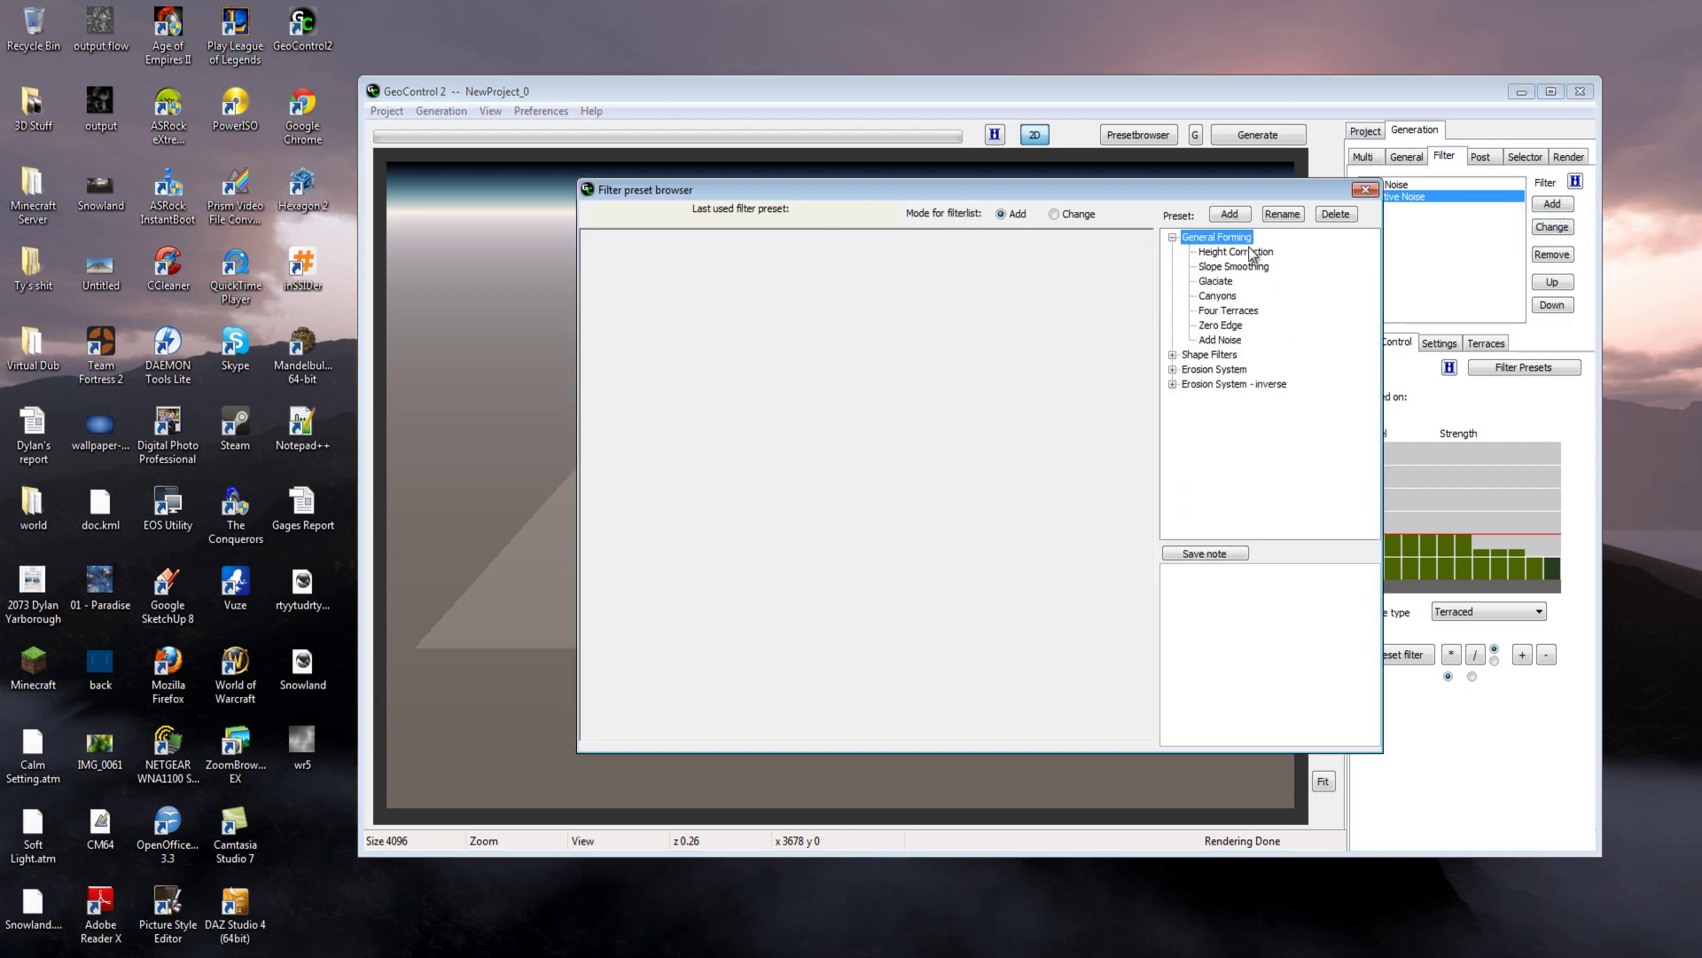
left_click(1250, 252)
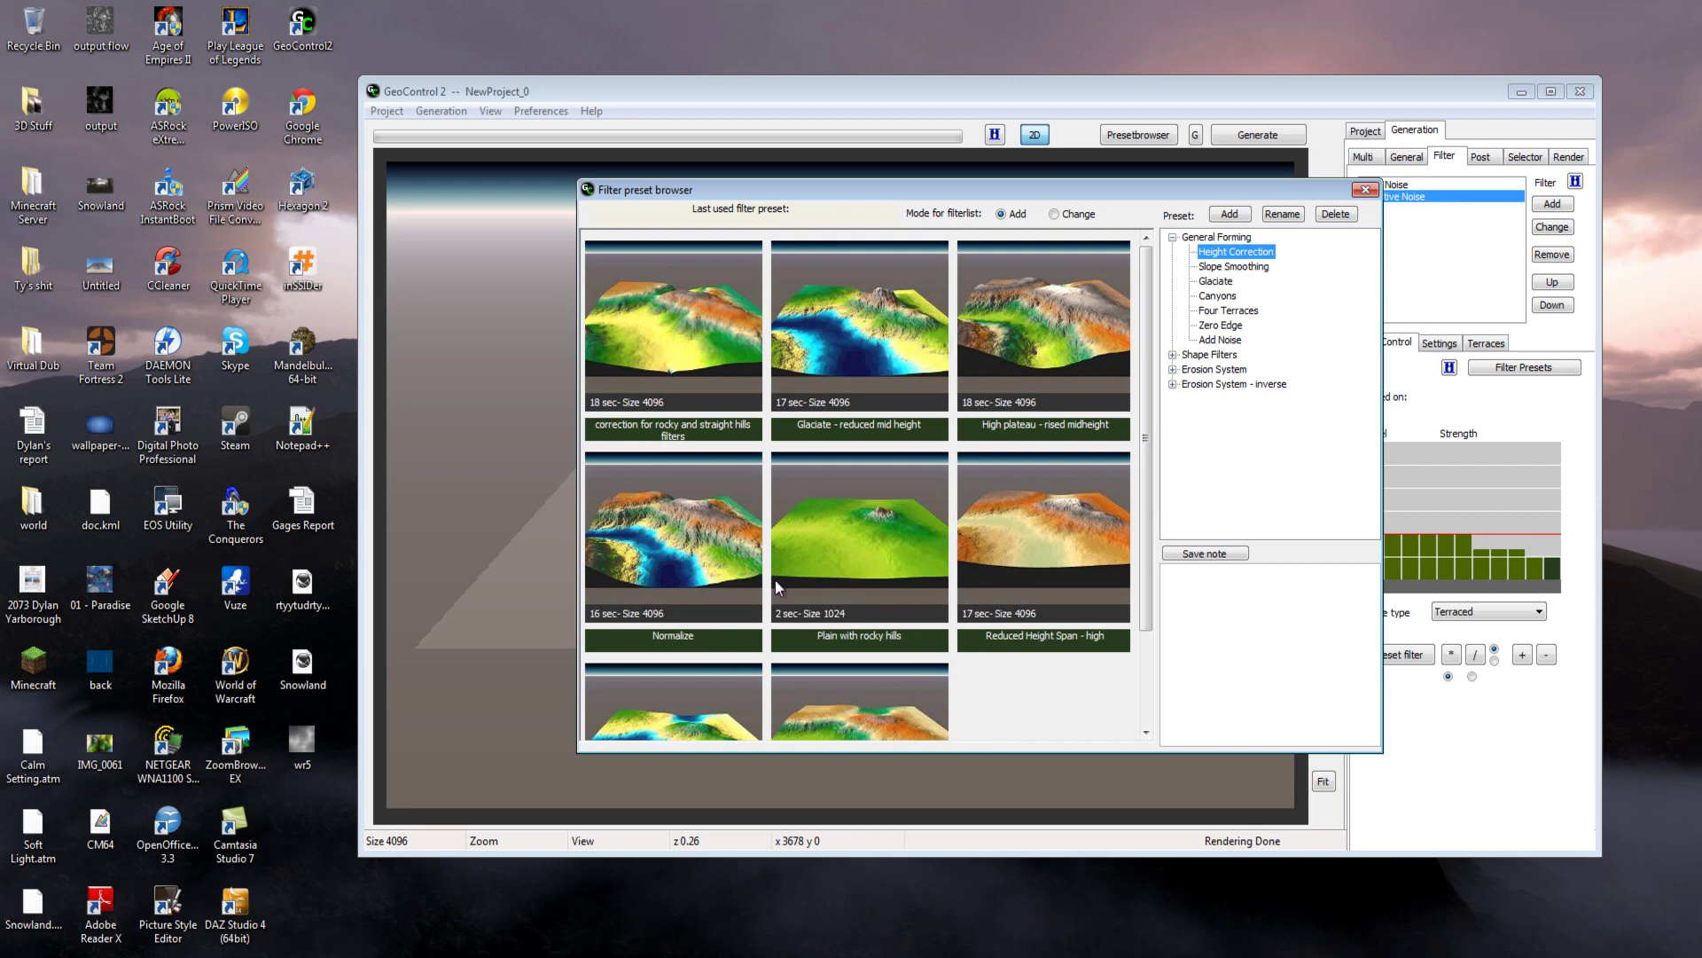
left_click(1250, 267)
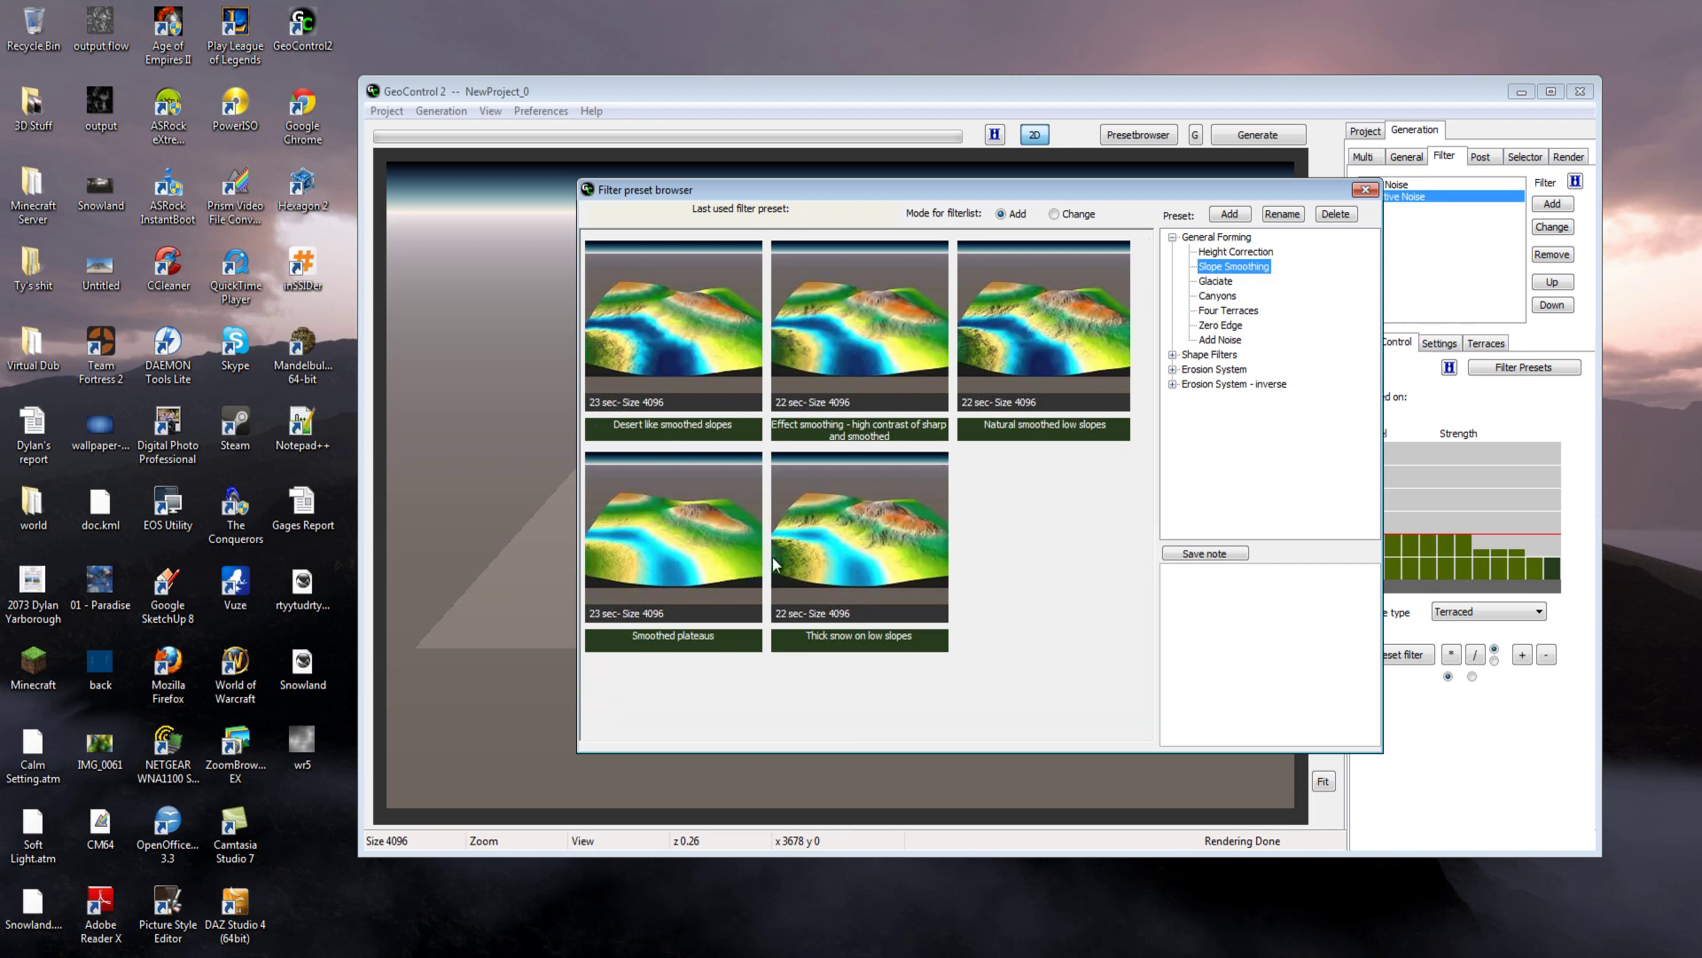
left_click(1216, 281)
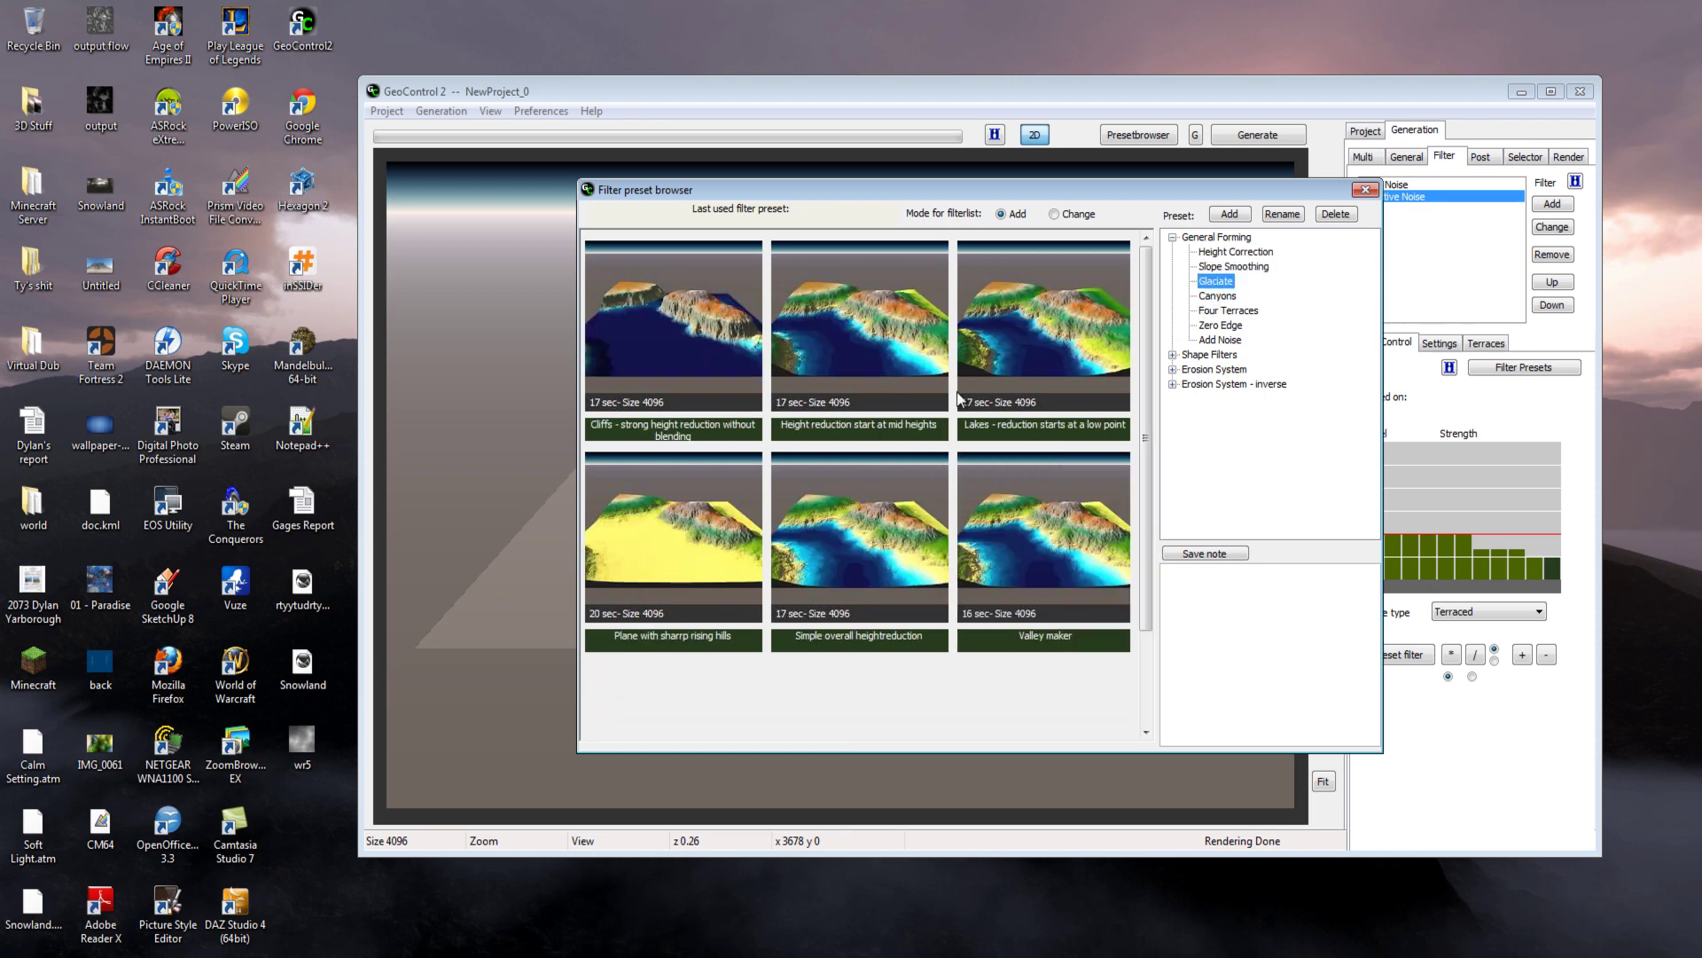
left_click(1220, 297)
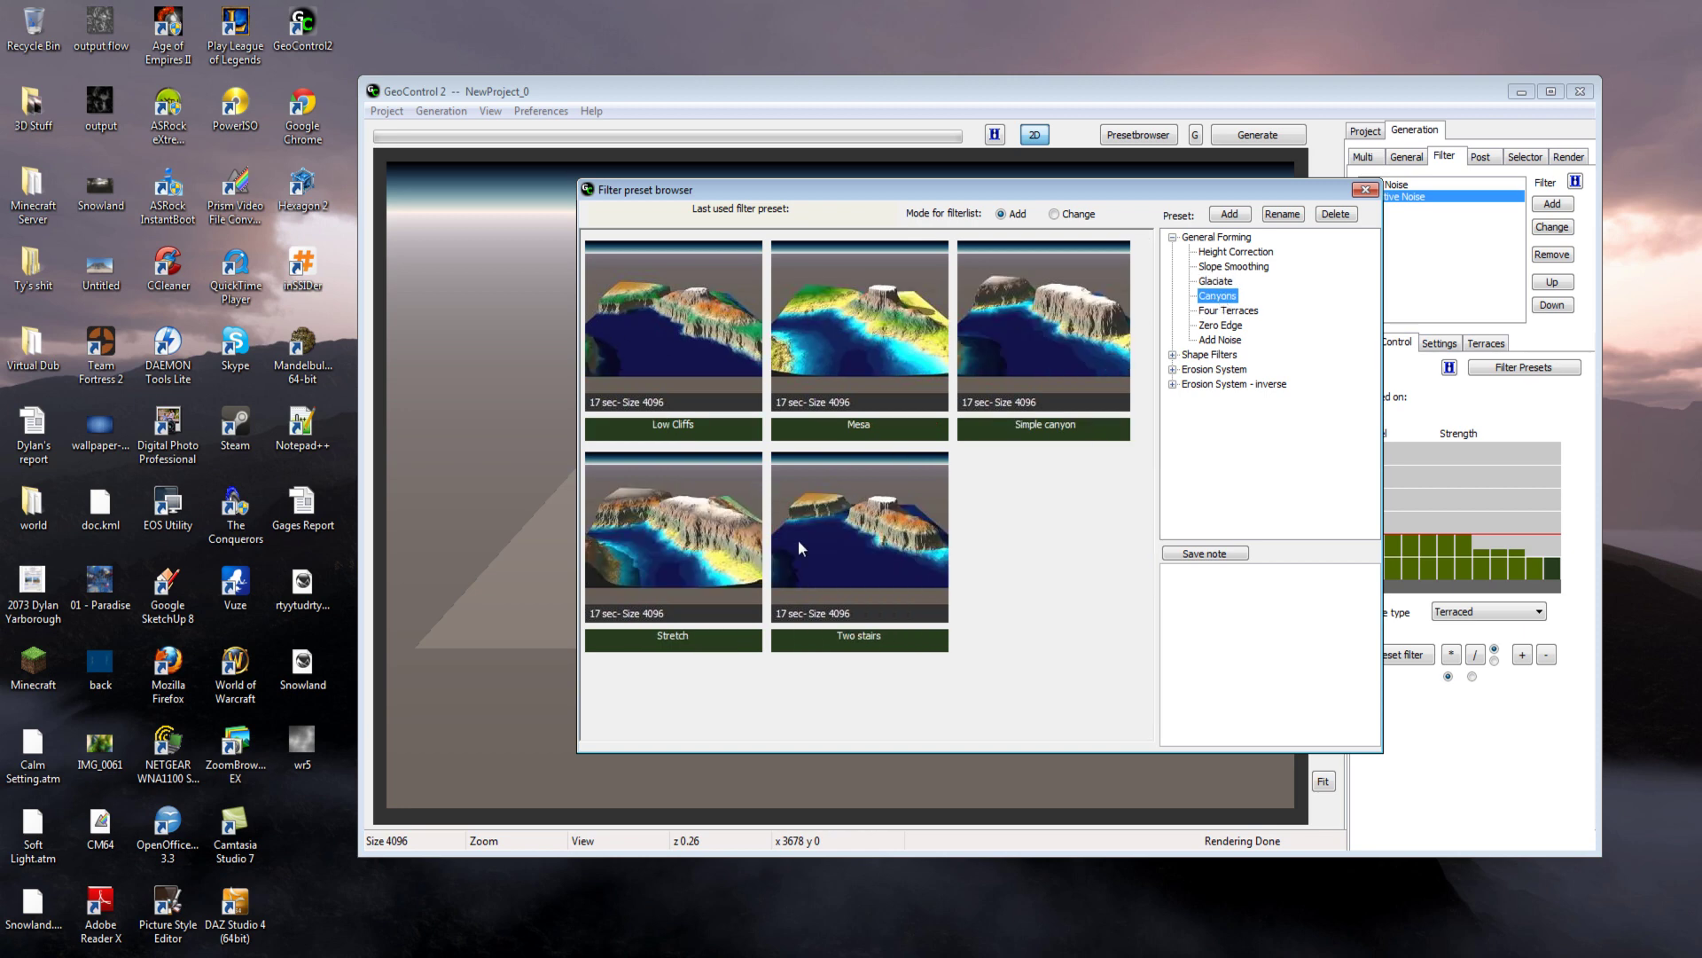
left_click(1228, 312)
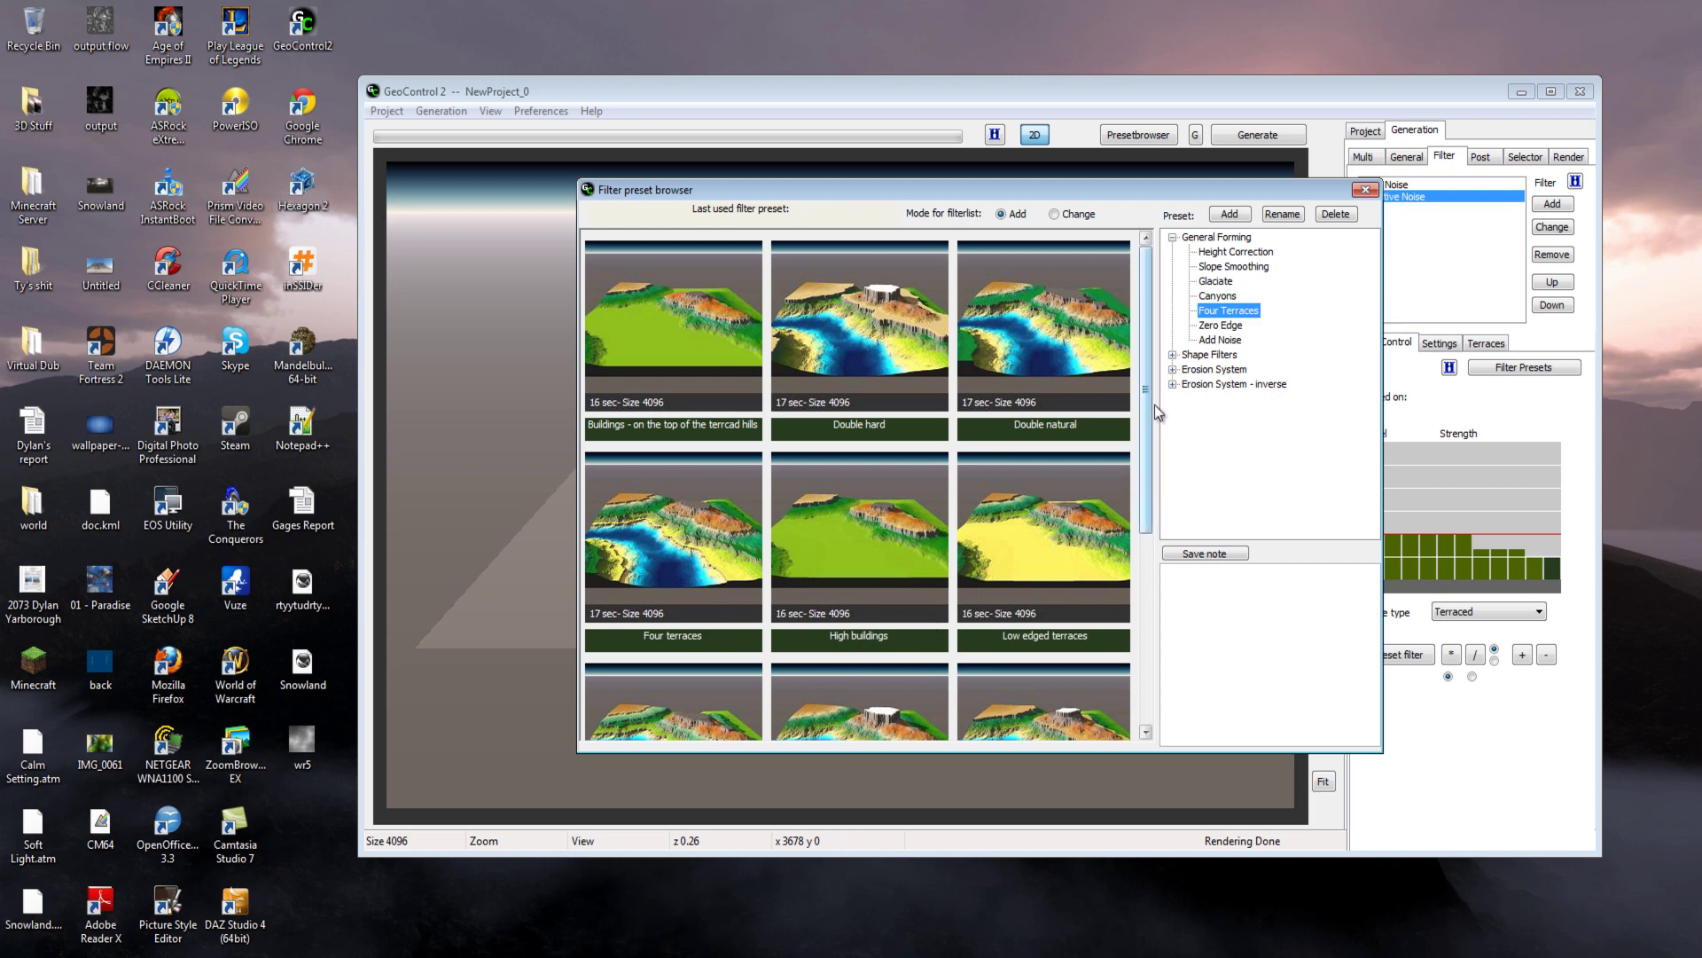
left_click_drag(1146, 403, 1157, 636)
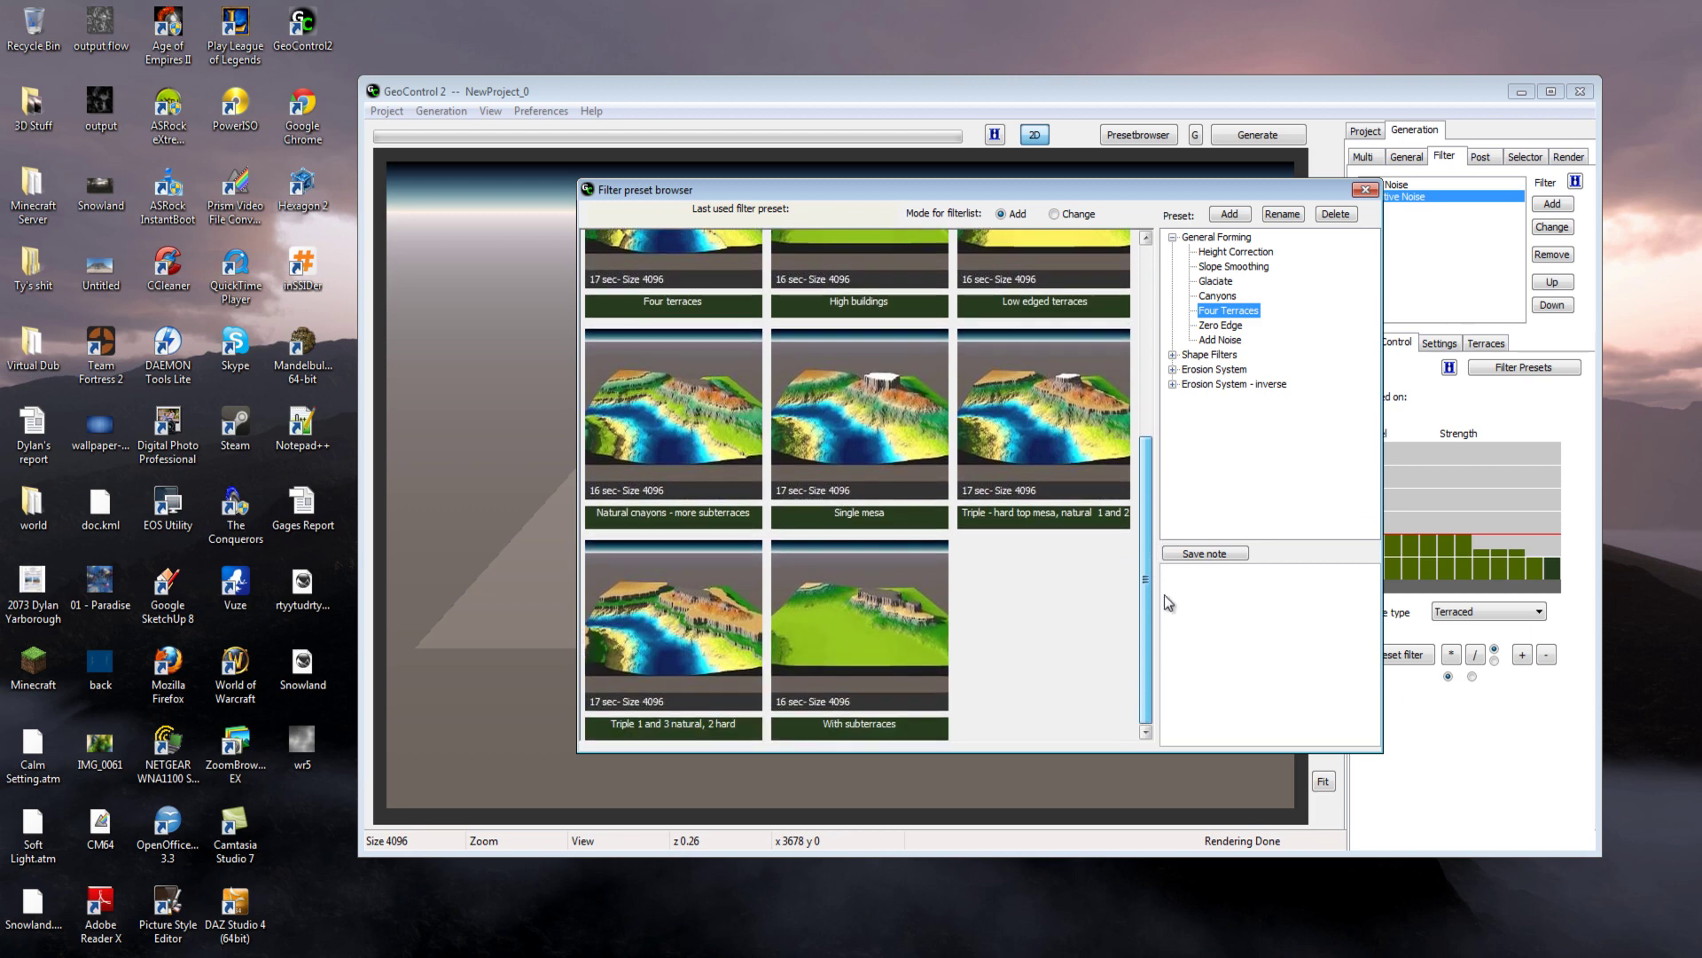
scroll(1164, 589, "up", 9)
left_click(1240, 330)
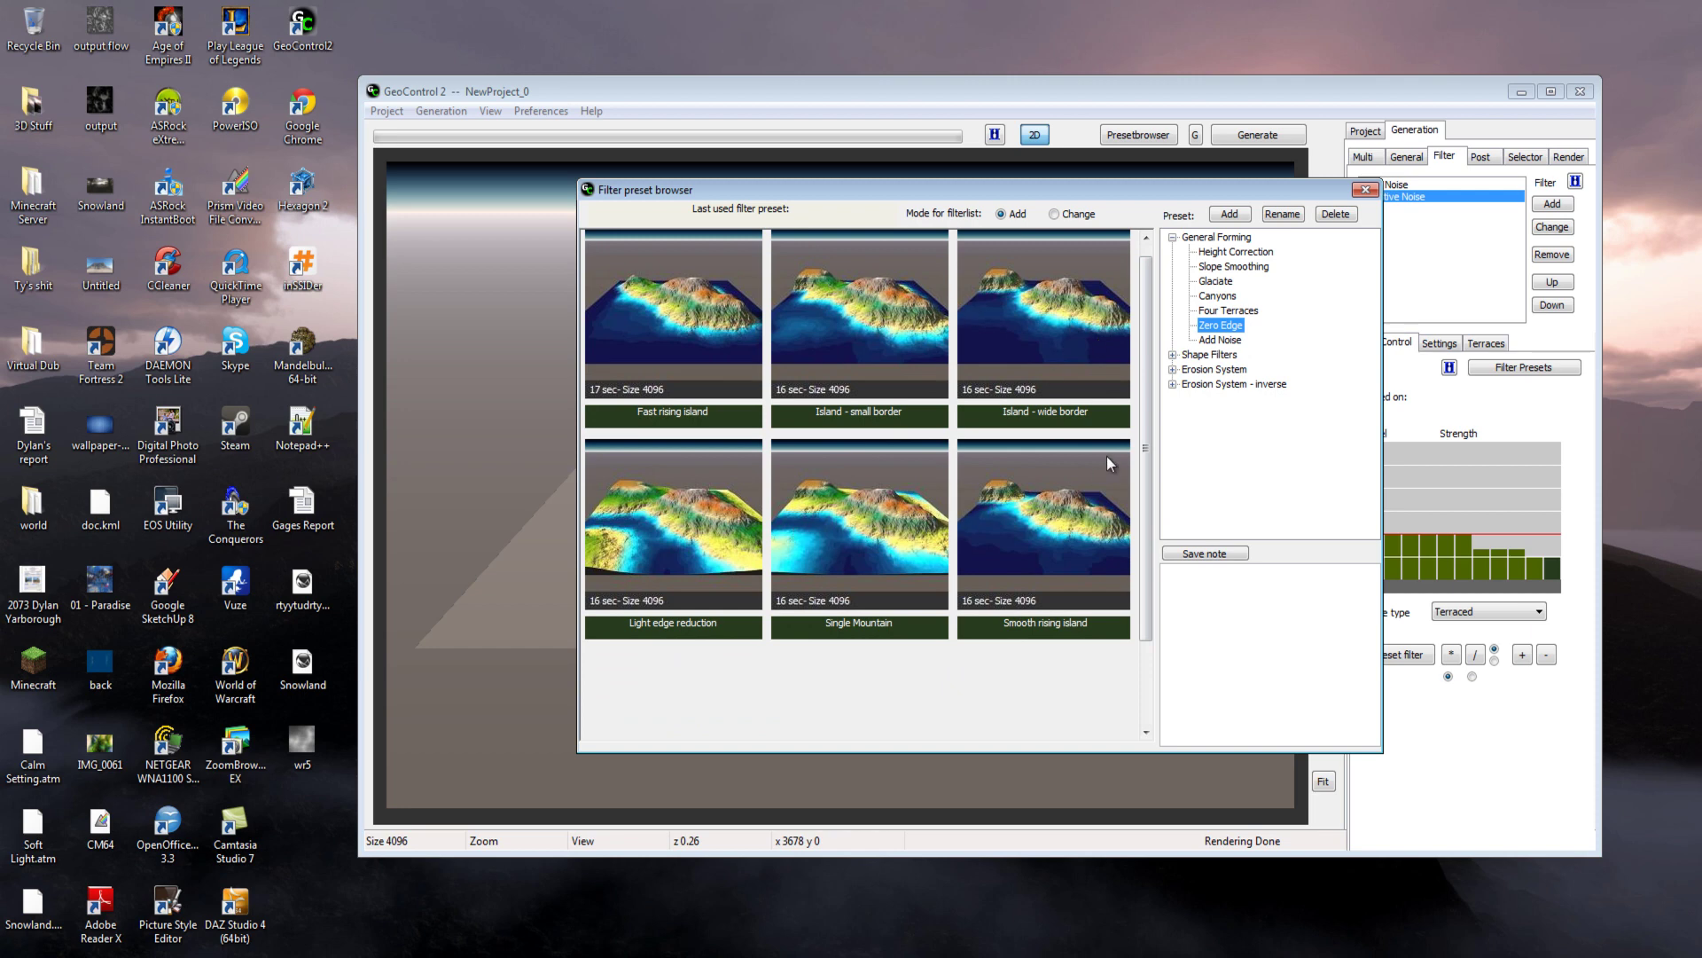
left_click(1221, 342)
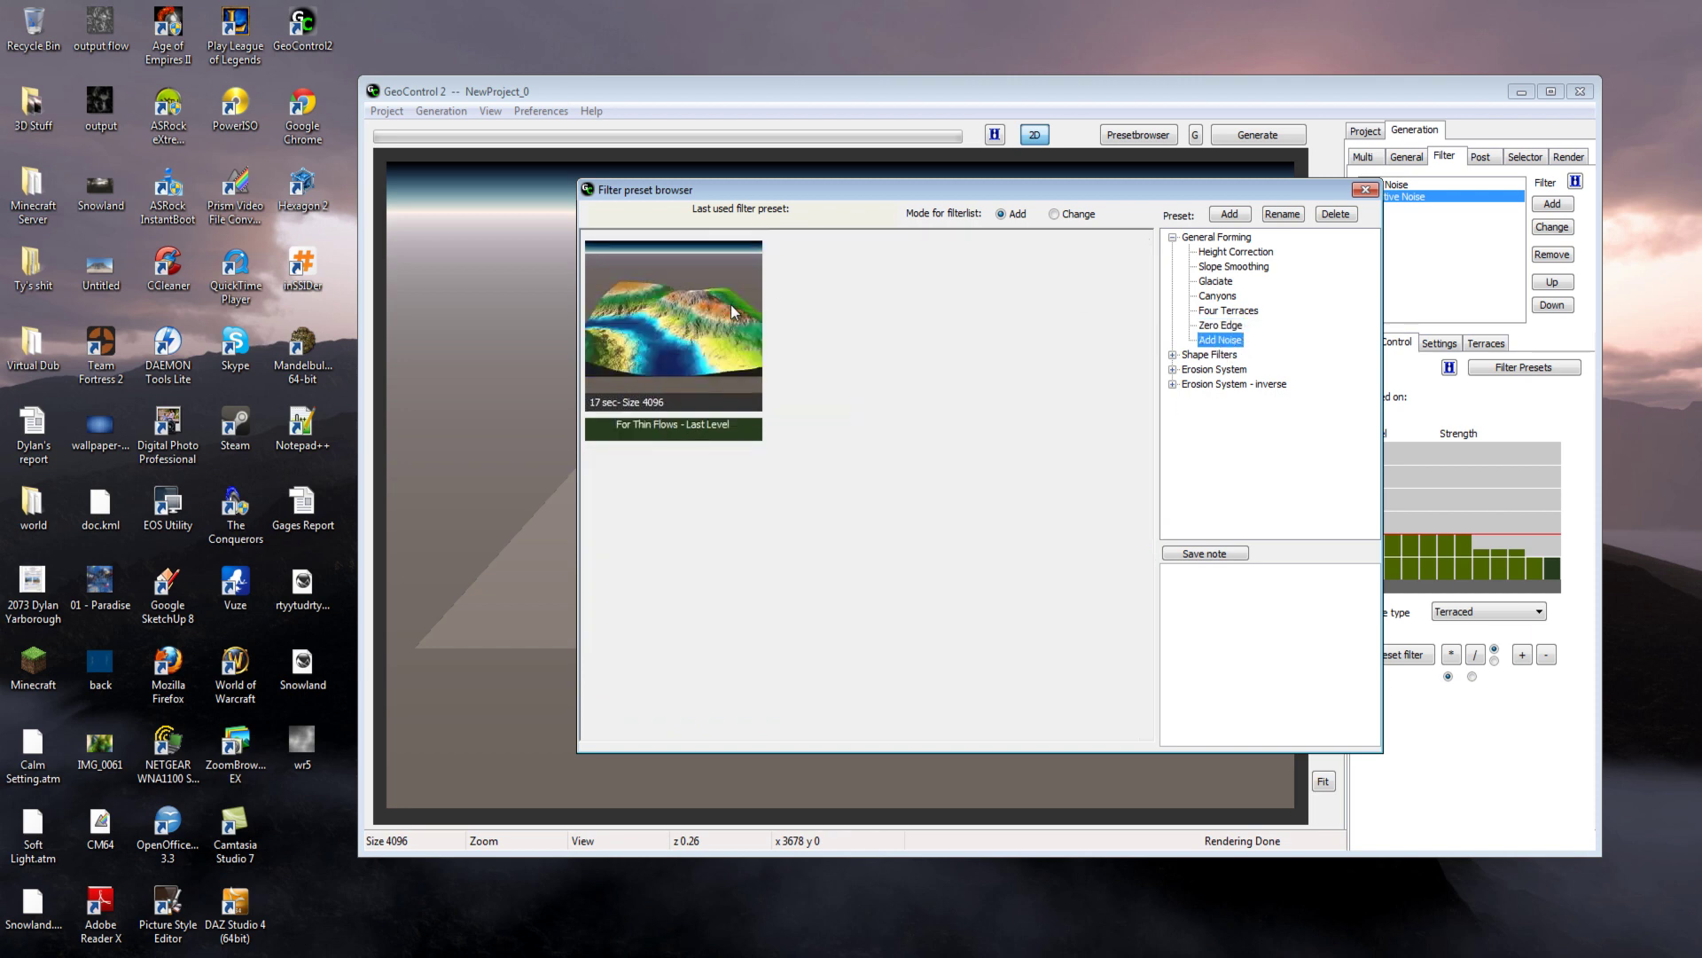
left_click(1172, 237)
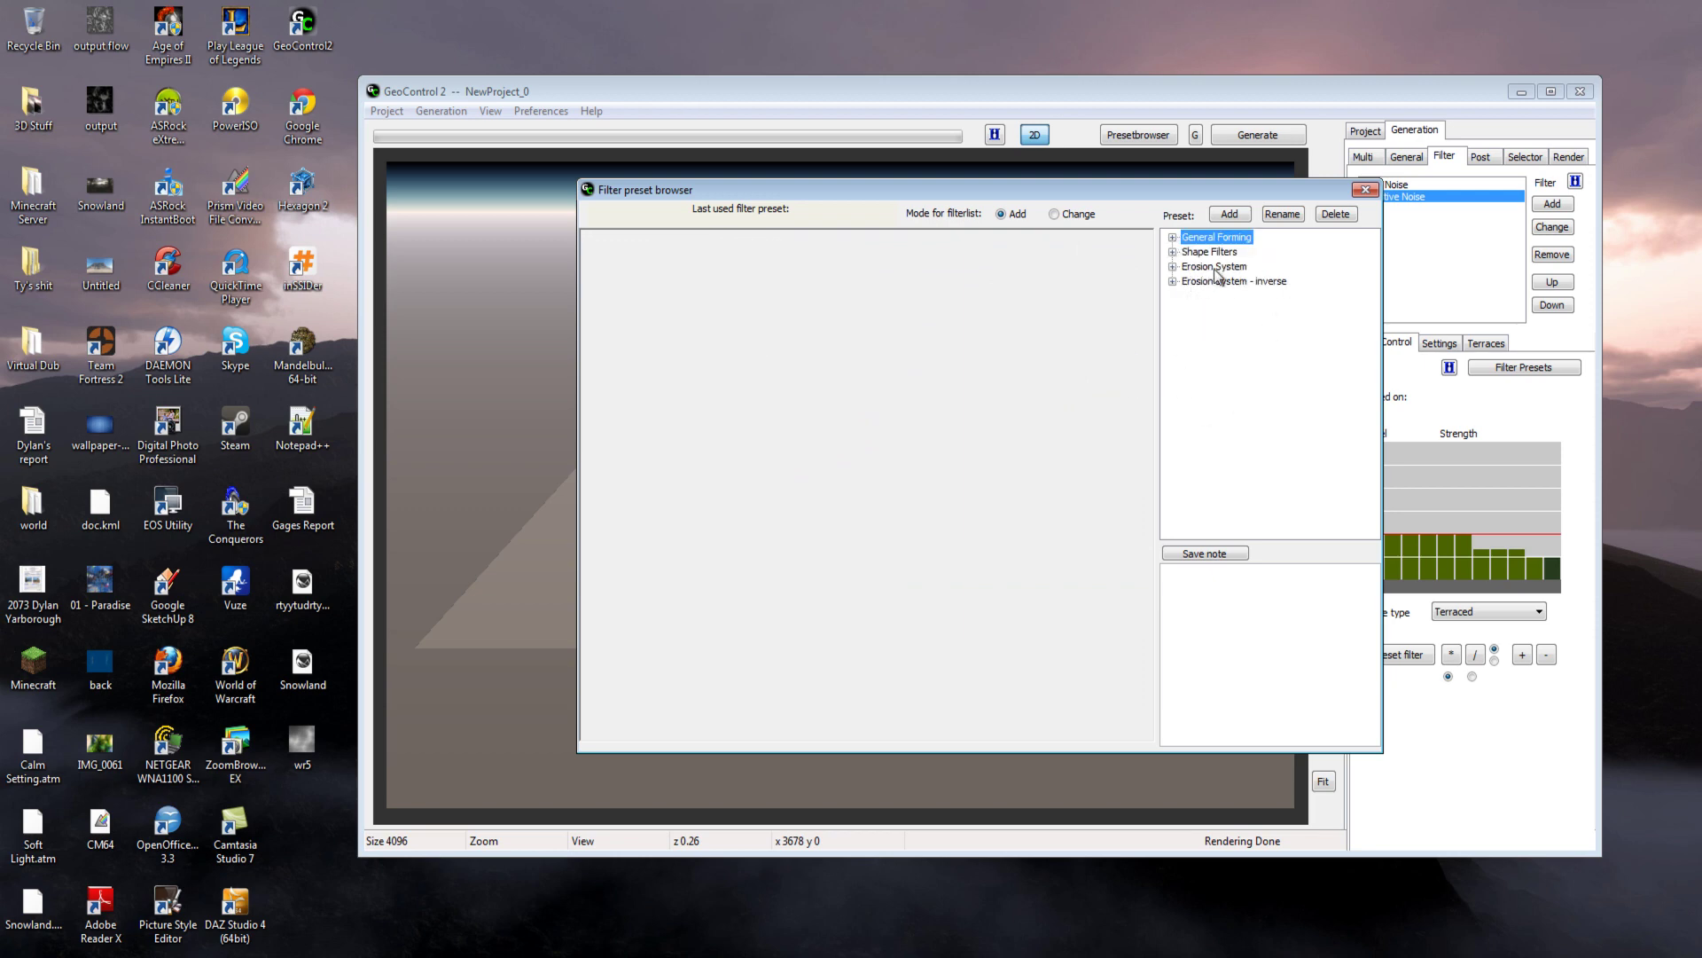
left_click(1366, 189)
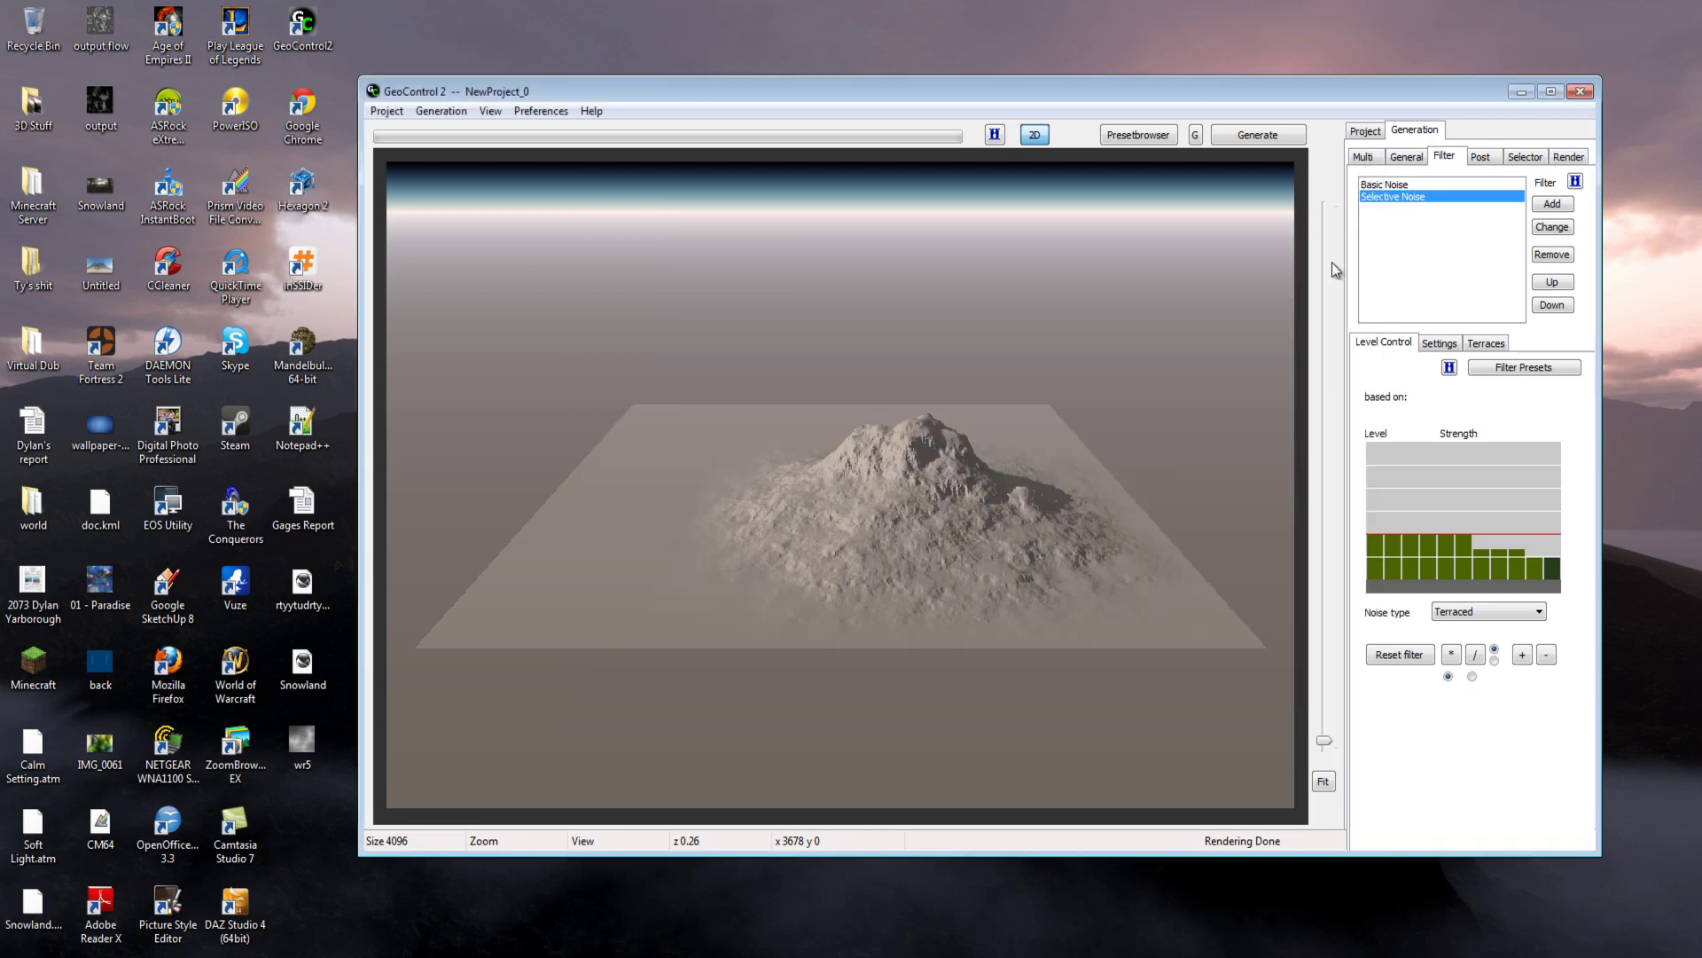
Add the Mountains full ridged shape filter after Selective Noise and generate the terrain
left_click(1553, 205)
mouse_move(1583, 249)
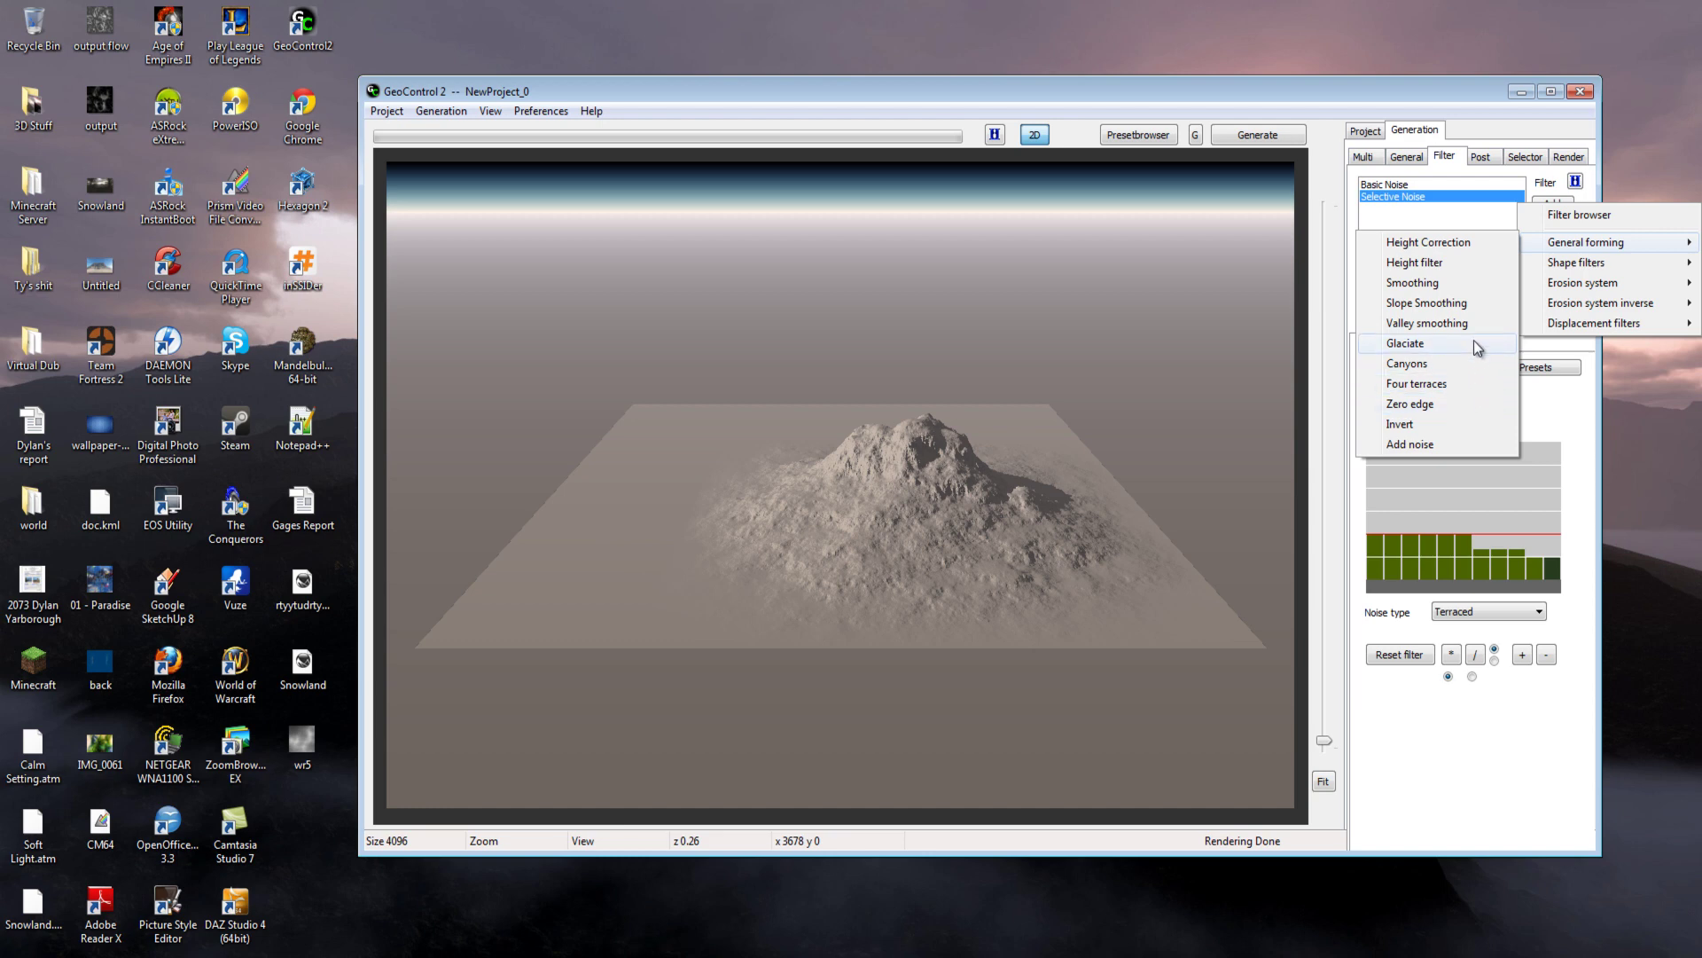
mouse_move(1578, 263)
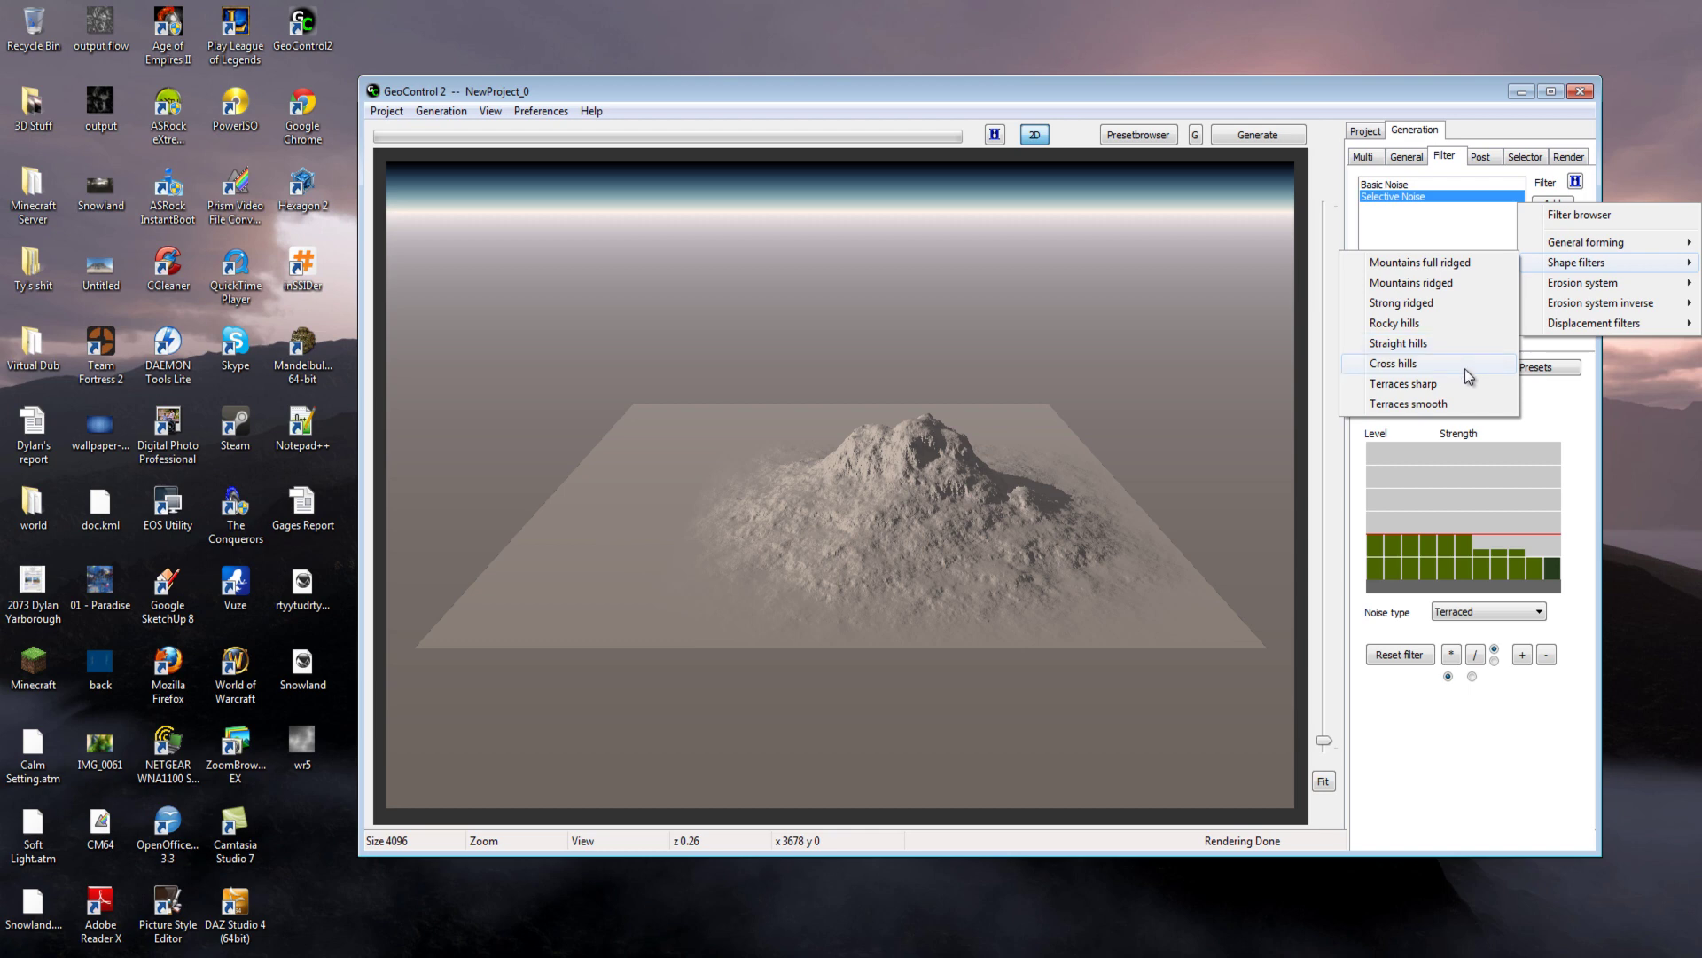
left_click(1434, 264)
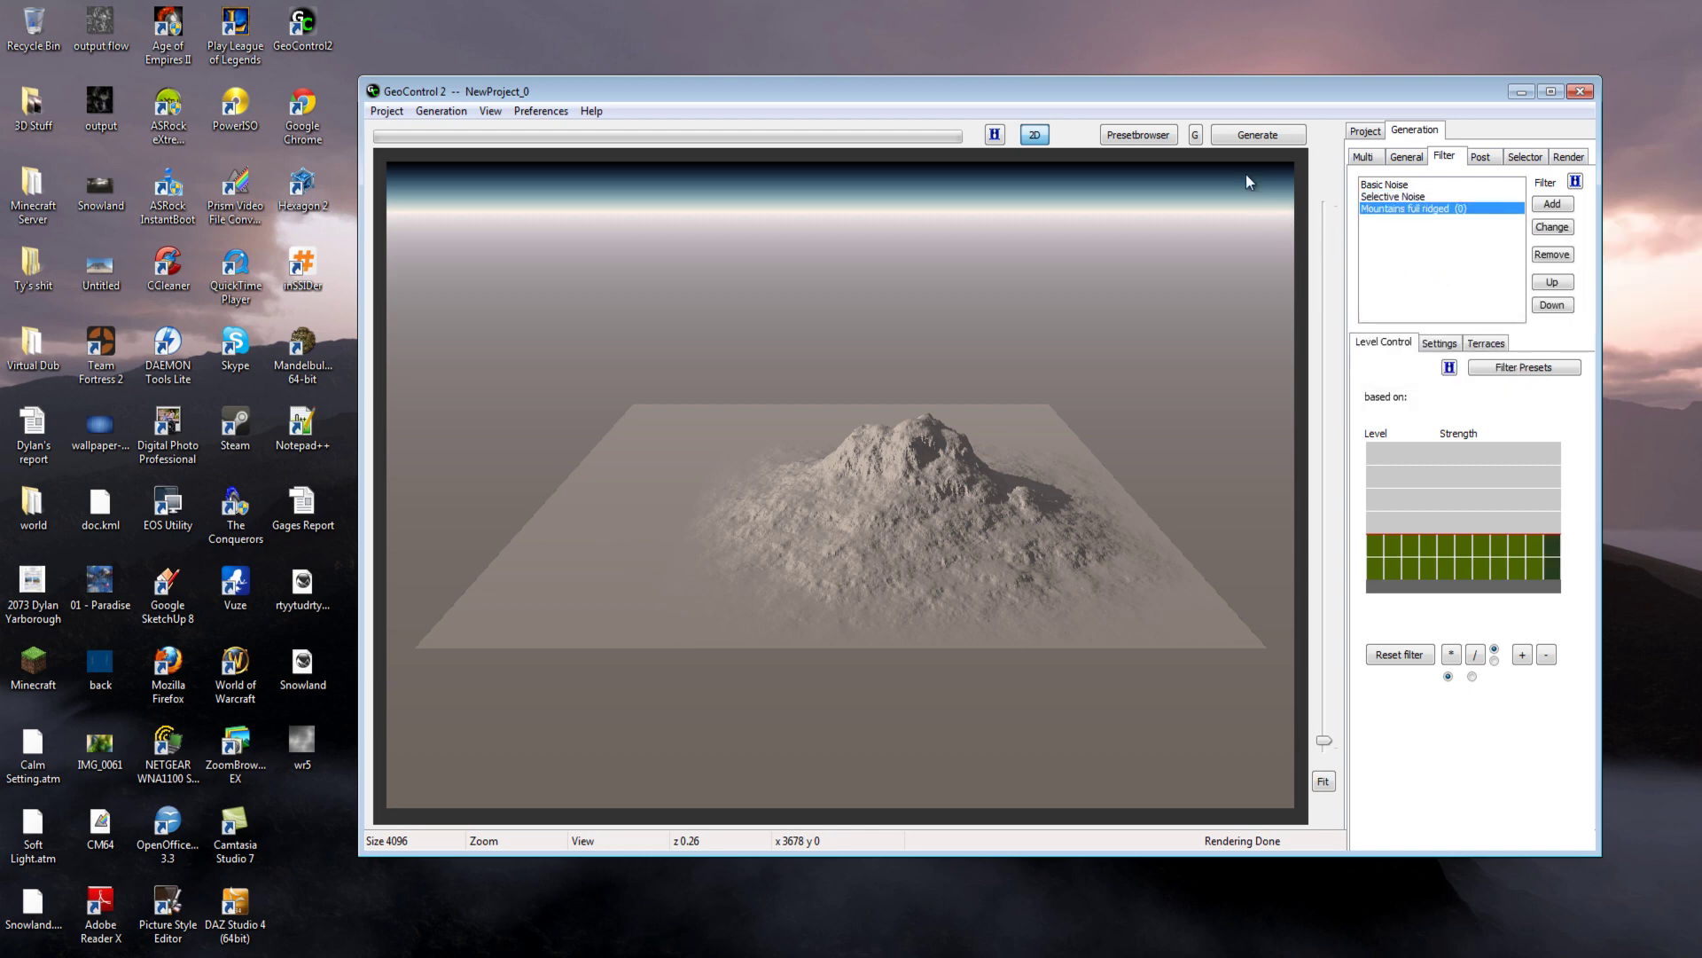
left_click(1250, 140)
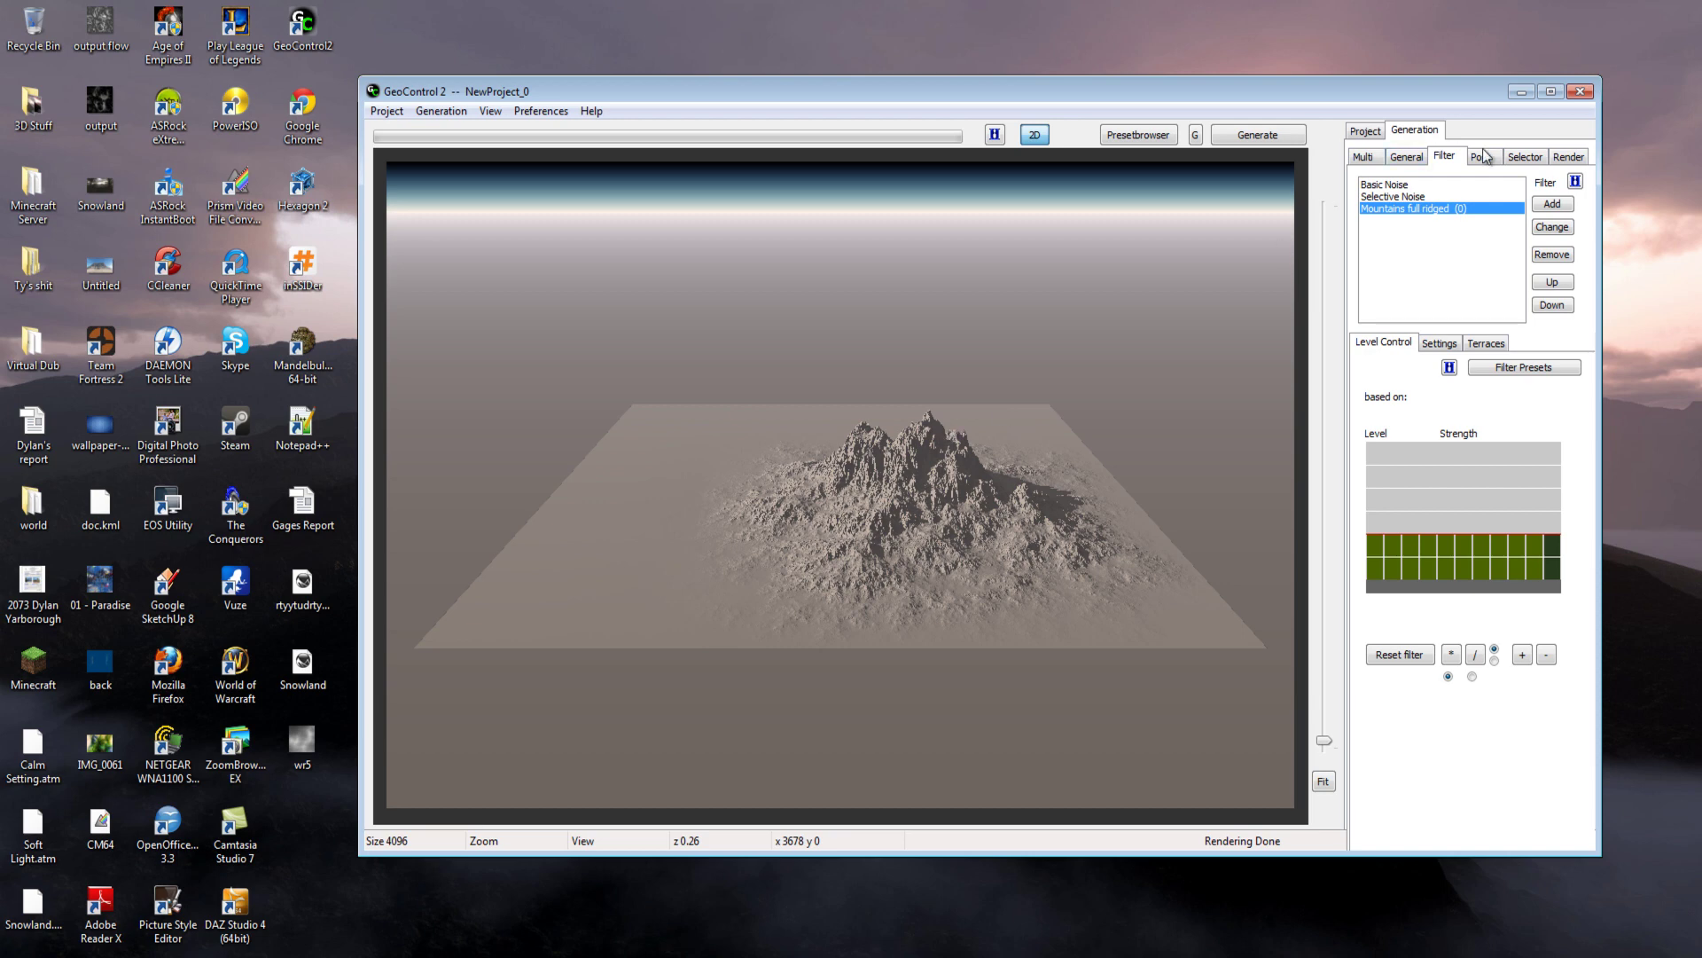
Set the Mountains full ridged filter's general strength to 45, ridge reducing to 4 and slope smoothing to 35, and regenerate the terrain
left_click(1553, 204)
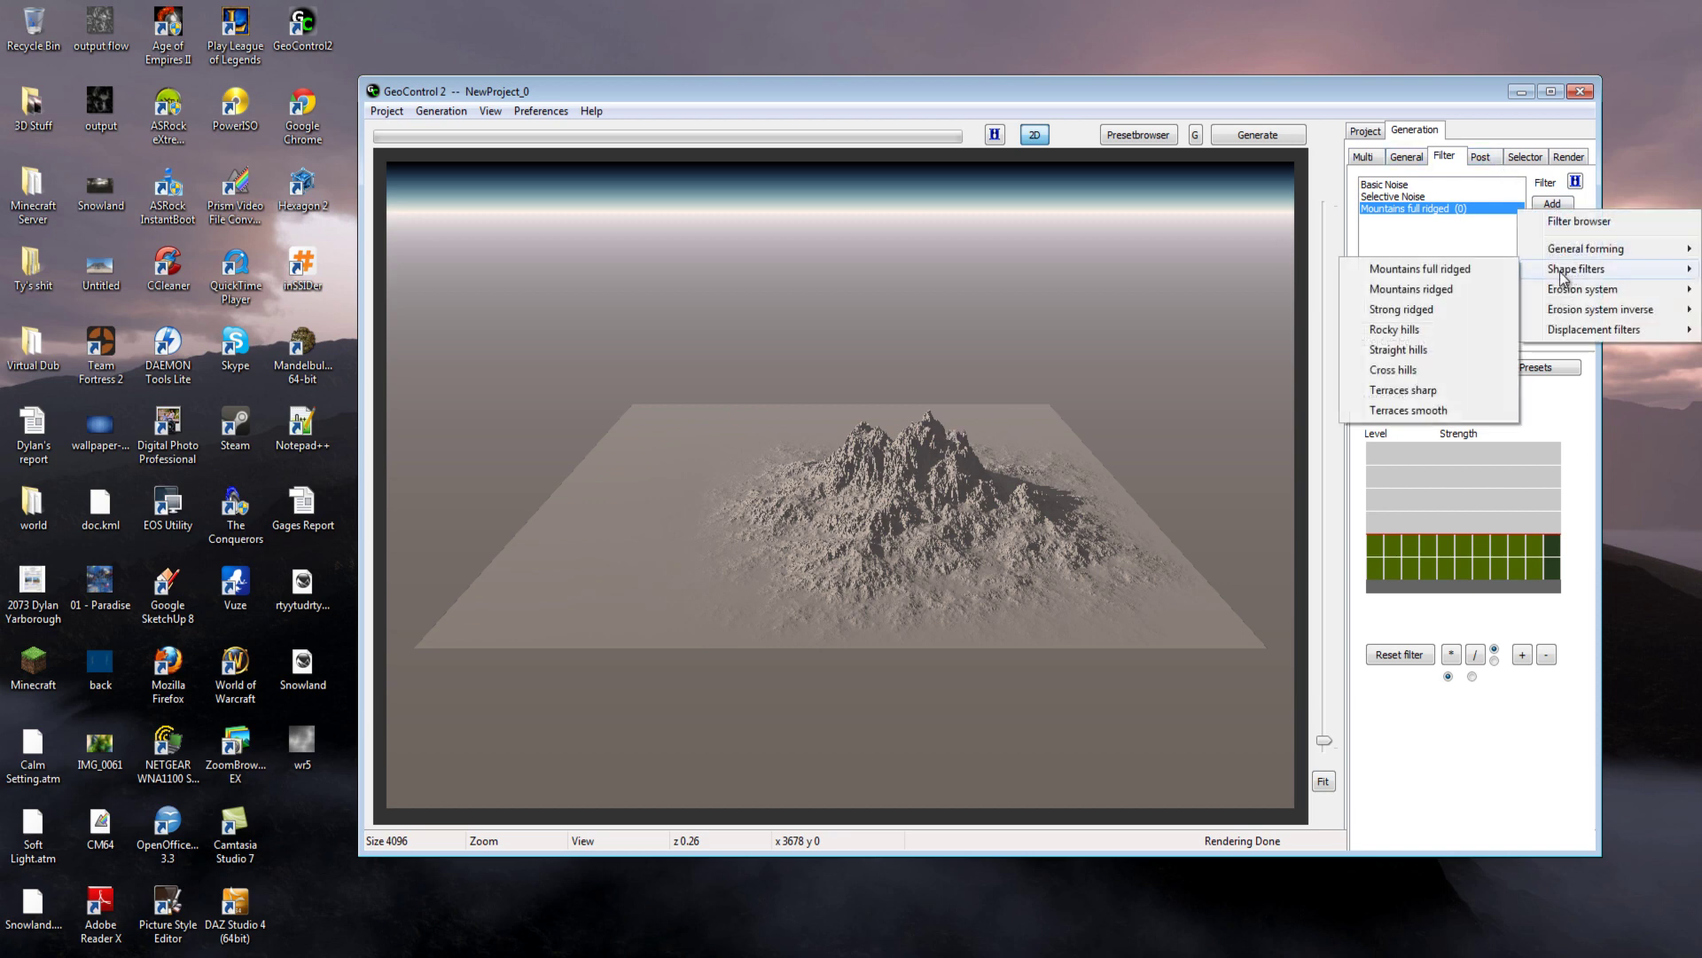
left_click(1436, 796)
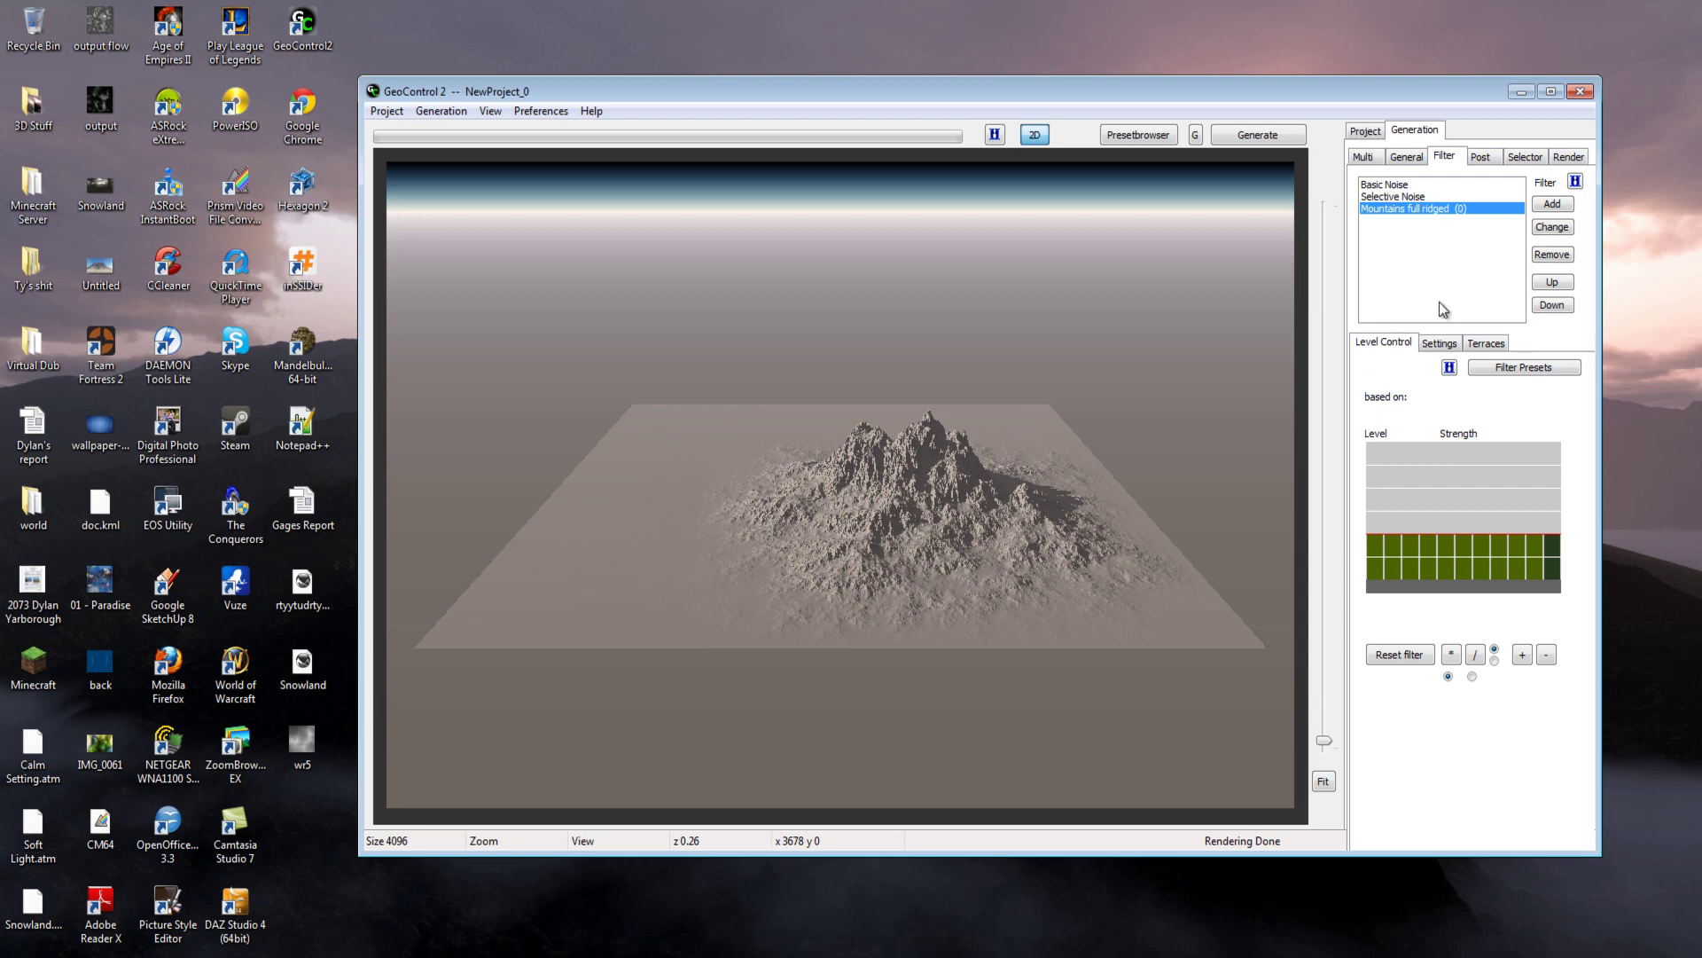
left_click(1439, 343)
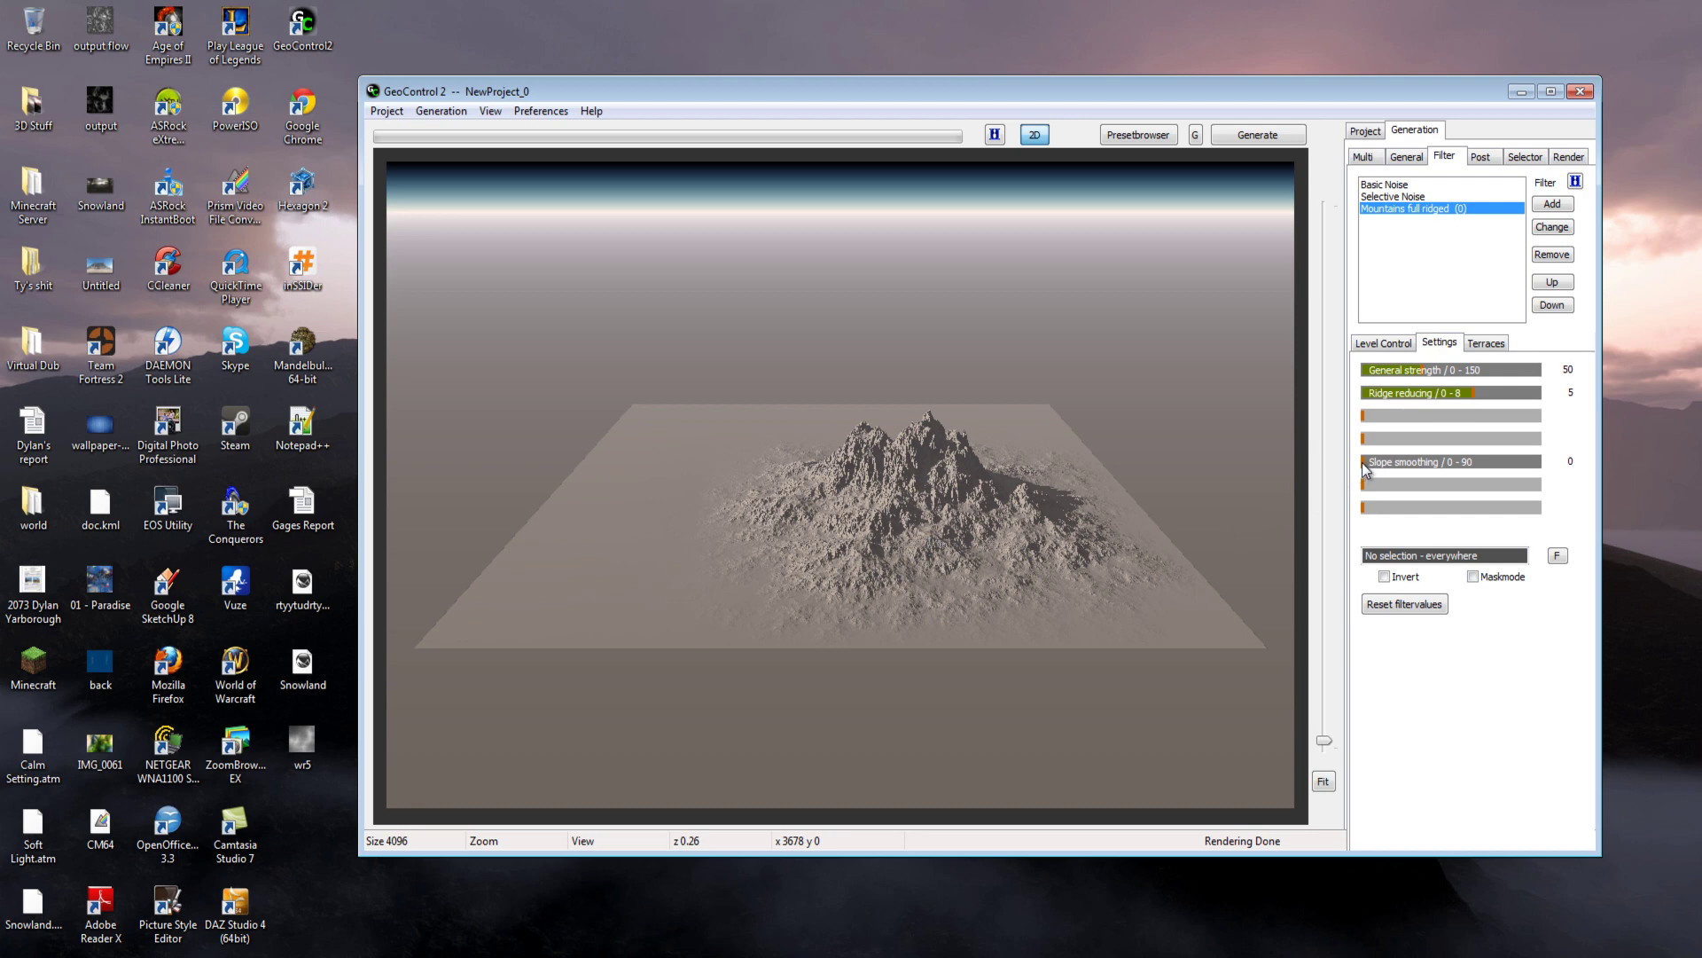
left_click_drag(1364, 464, 1415, 467)
left_click(1278, 139)
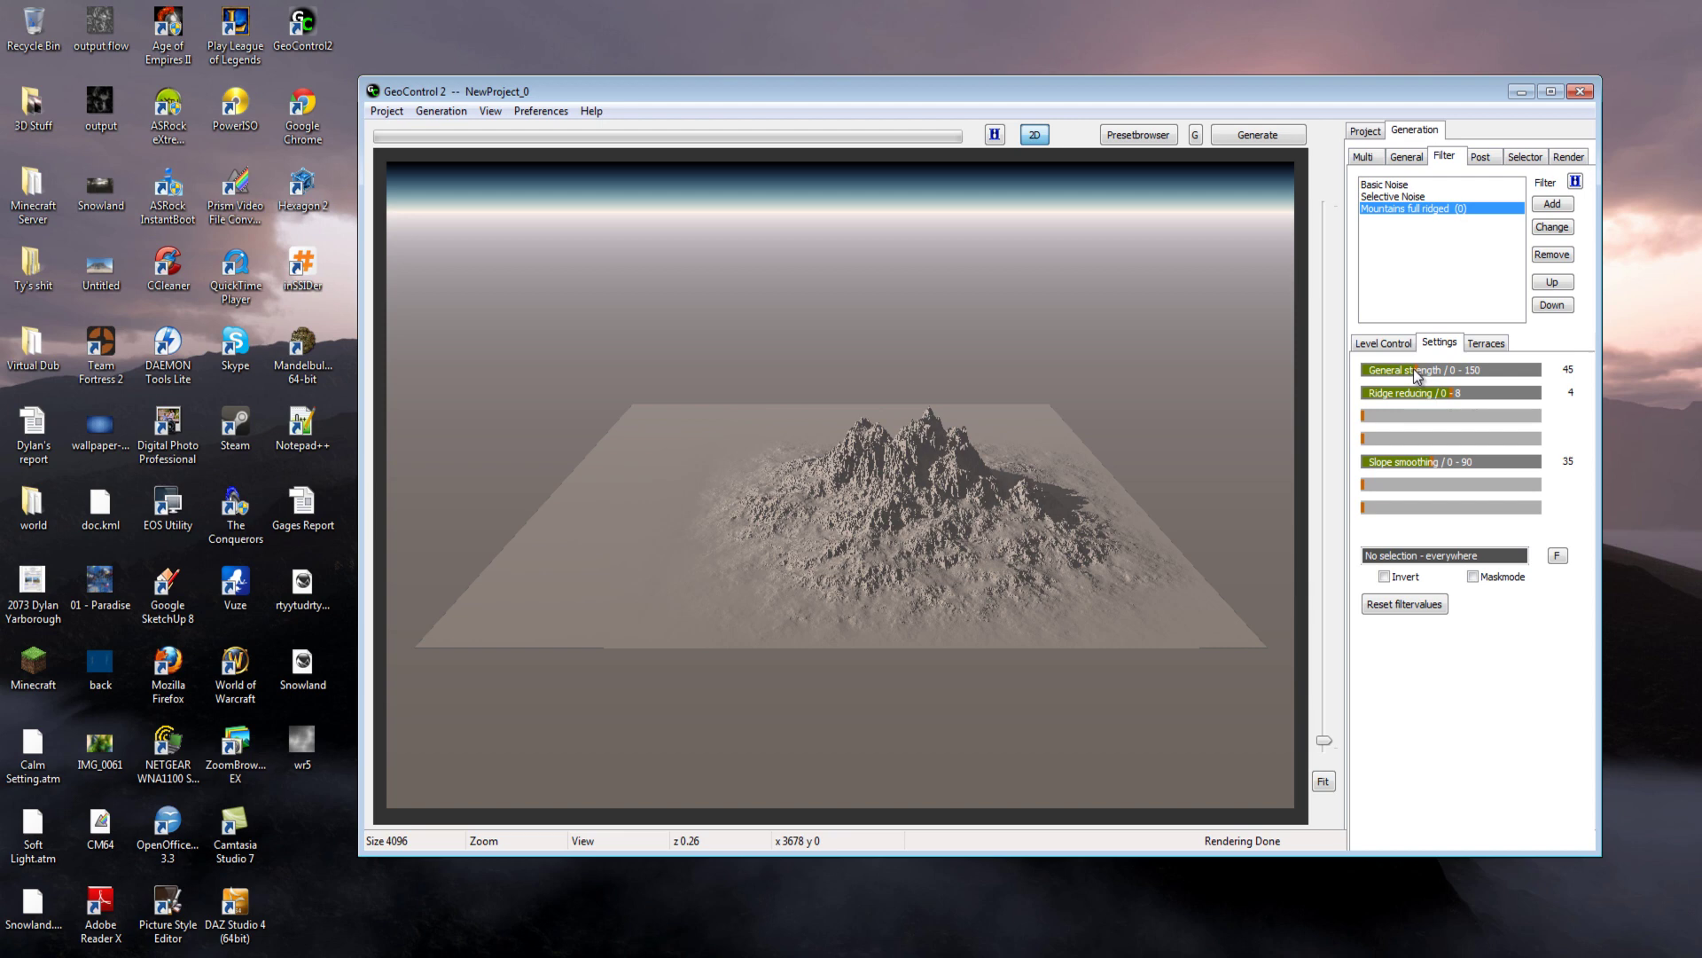
left_click(1270, 142)
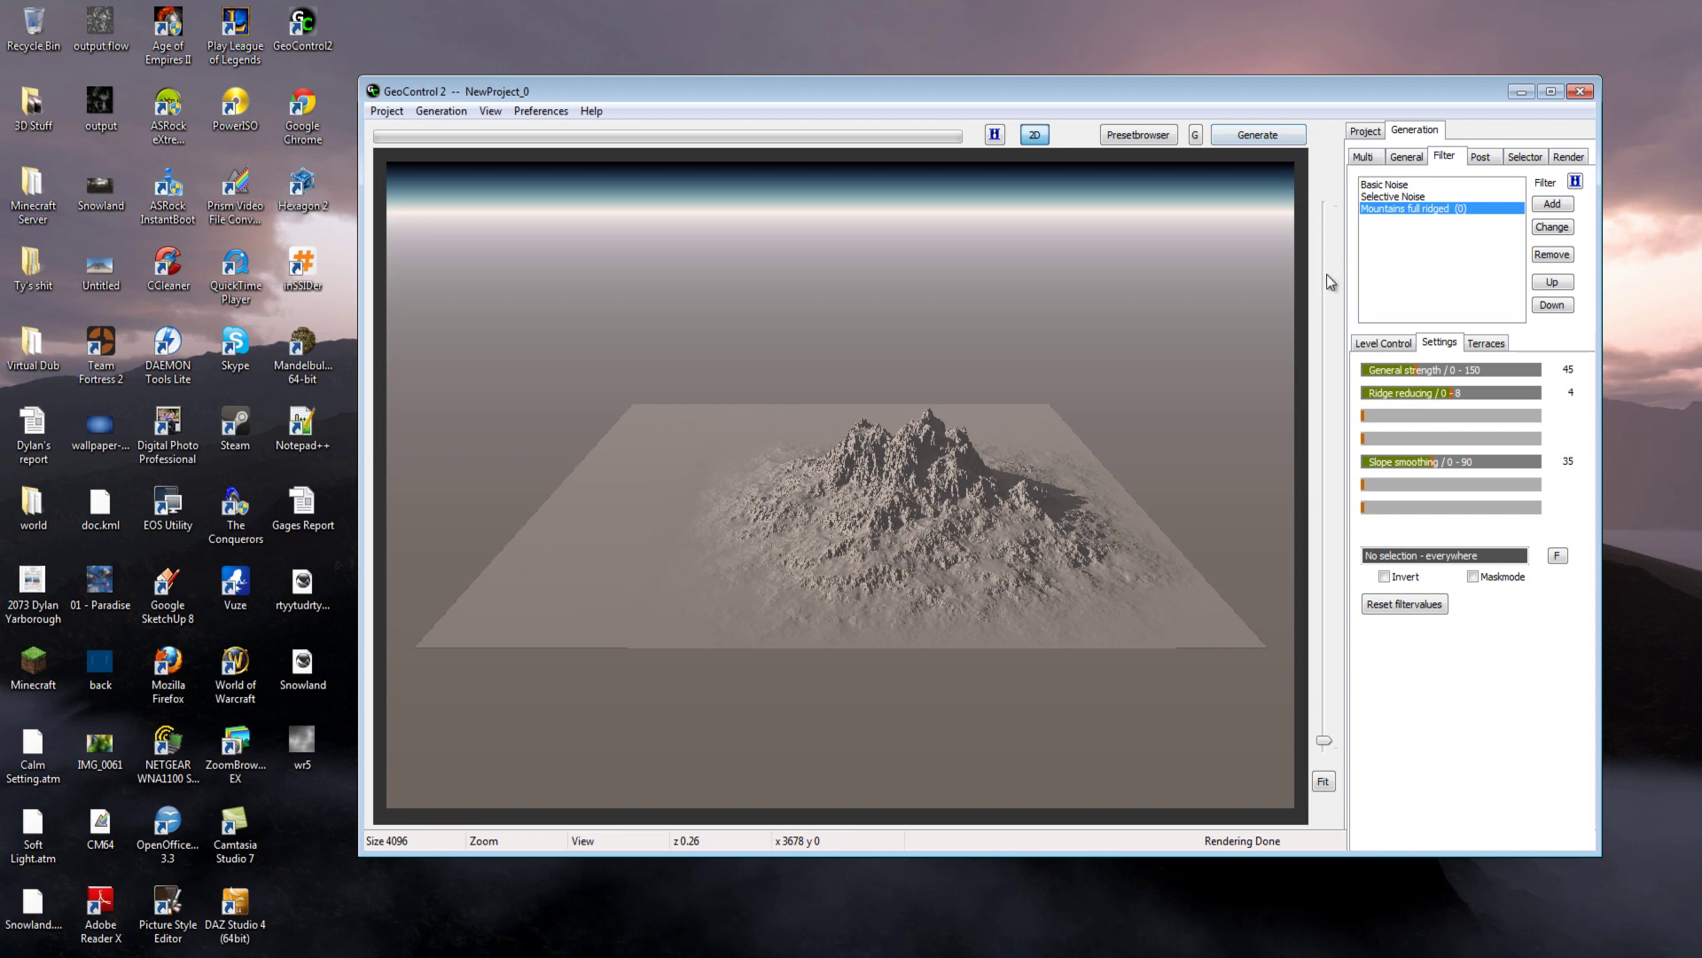
Add the Slope Smoothing filter from the General forming group and generate the terrain
left_click_drag(1334, 96, 1301, 85)
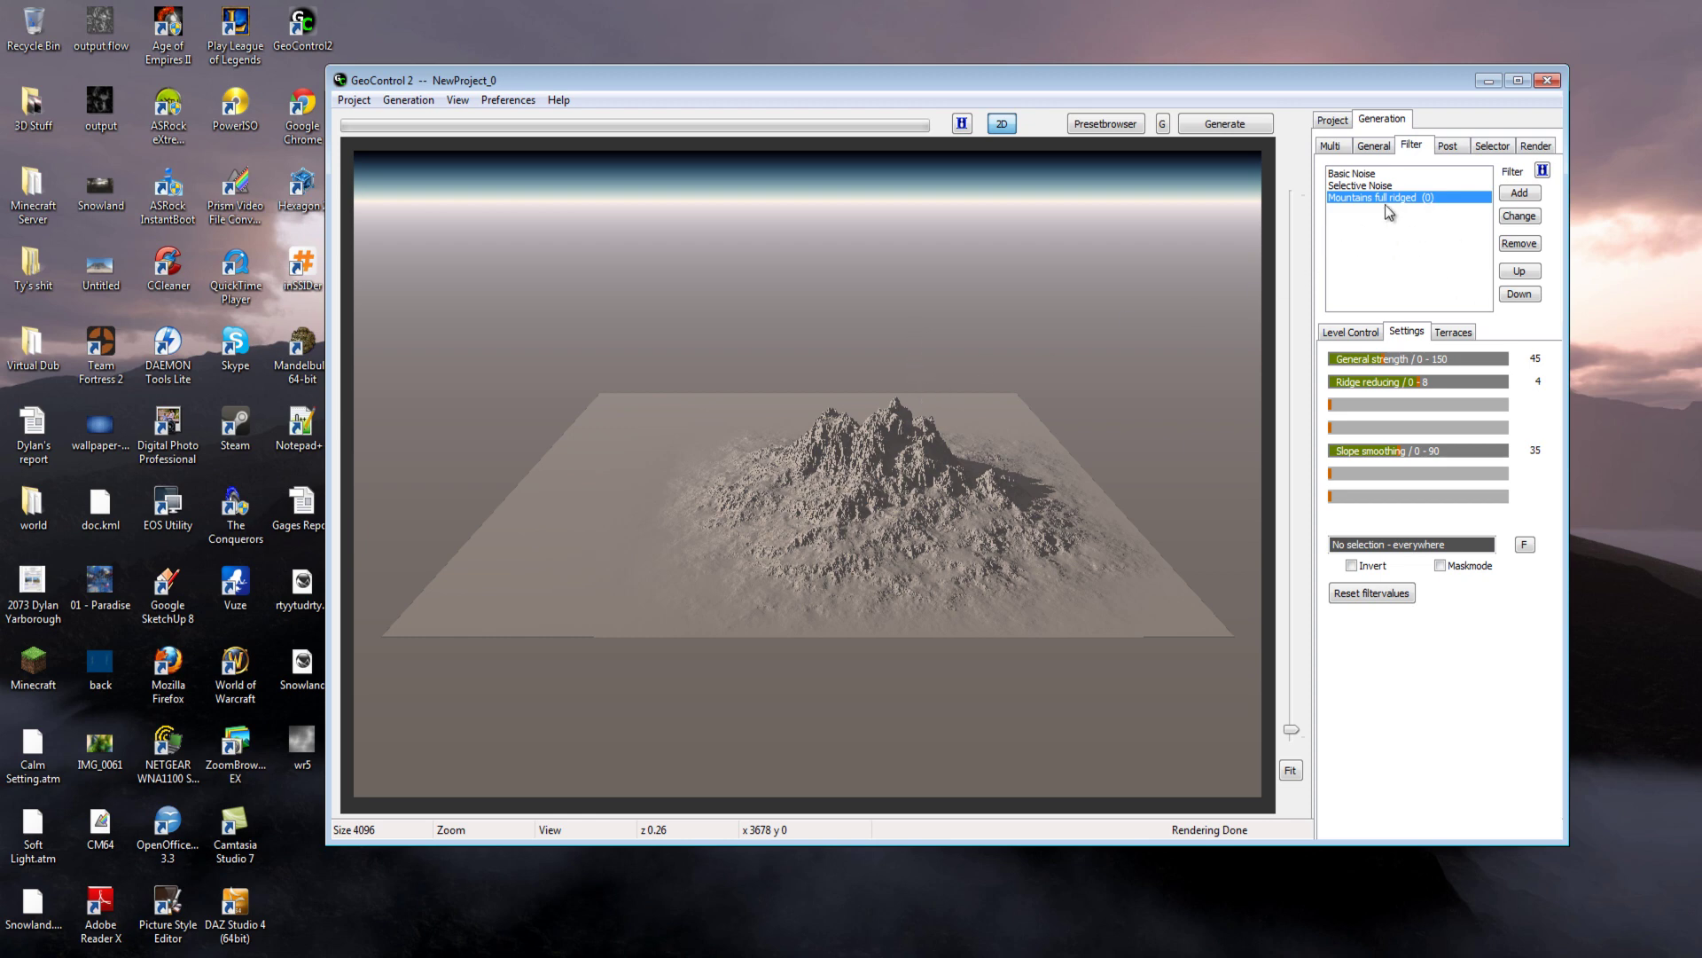
left_click_drag(1379, 83, 1368, 57)
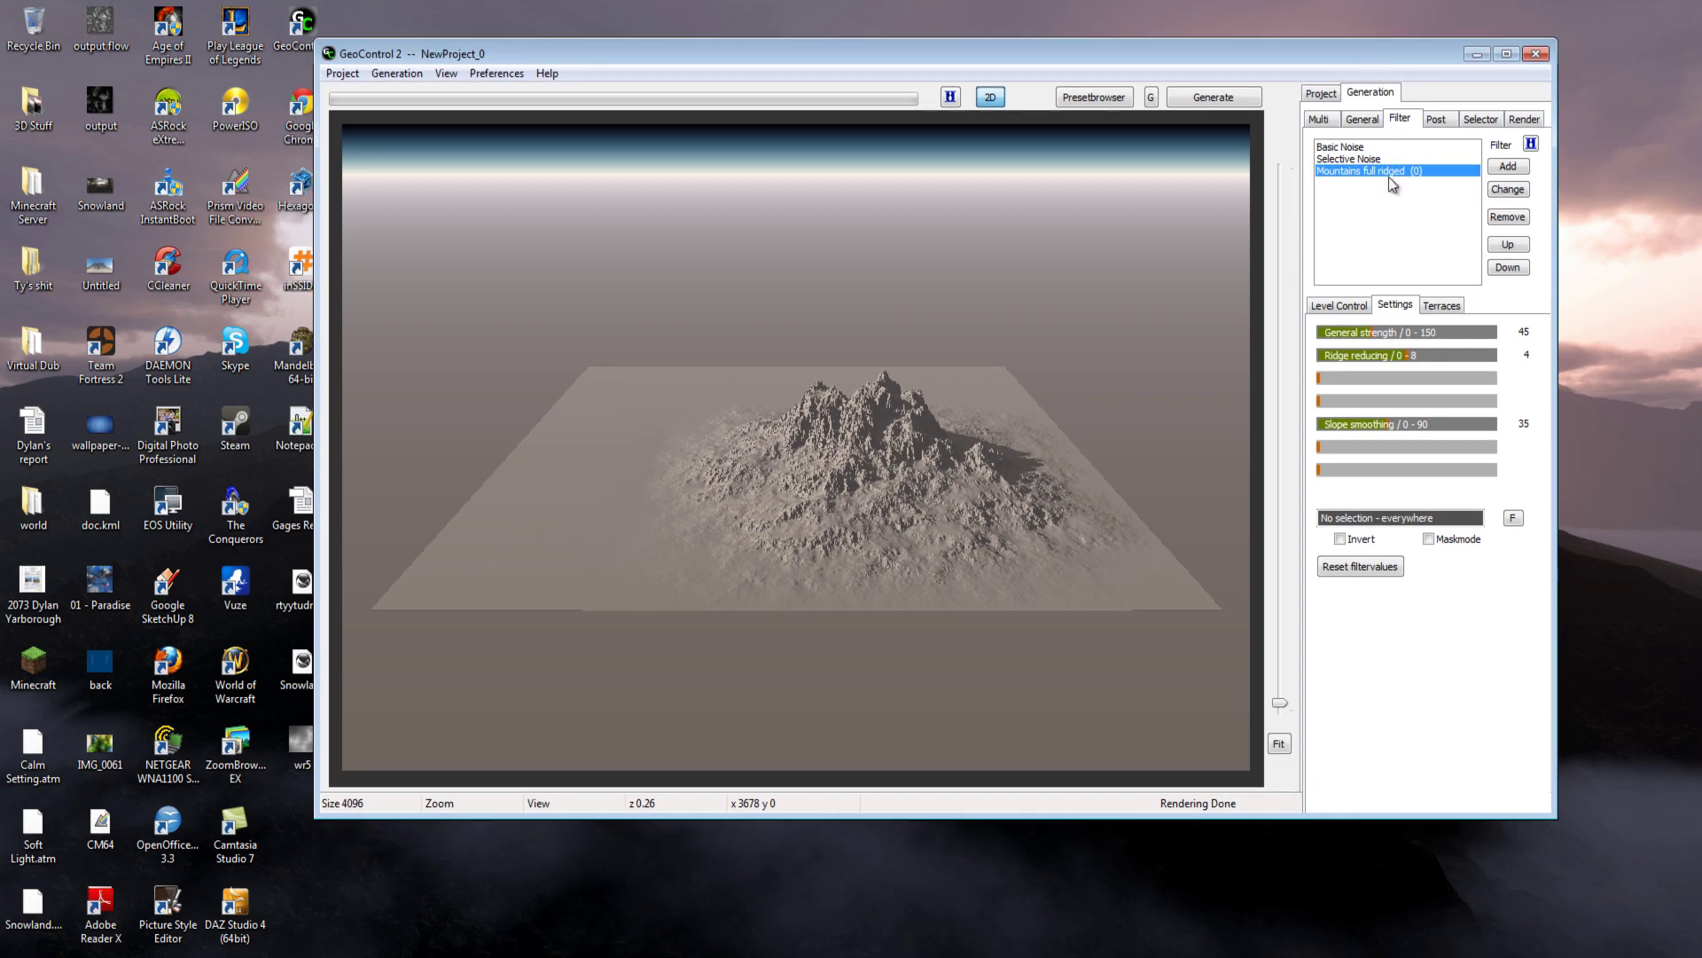
left_click(1515, 174)
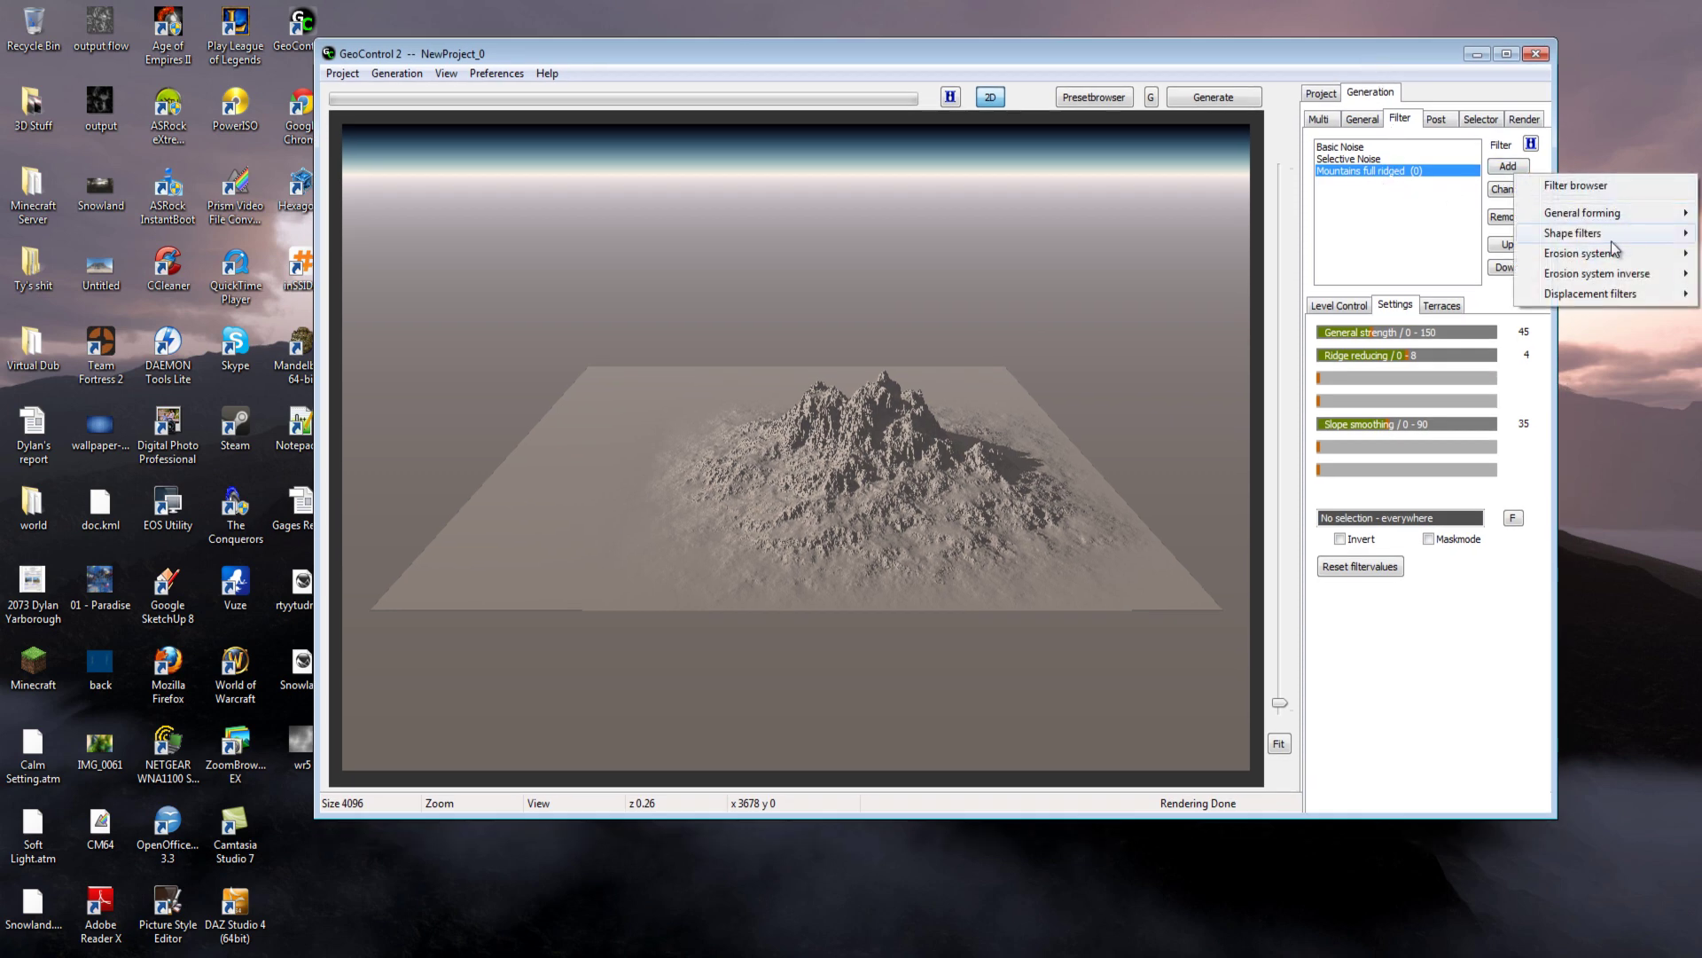
mouse_move(1609, 235)
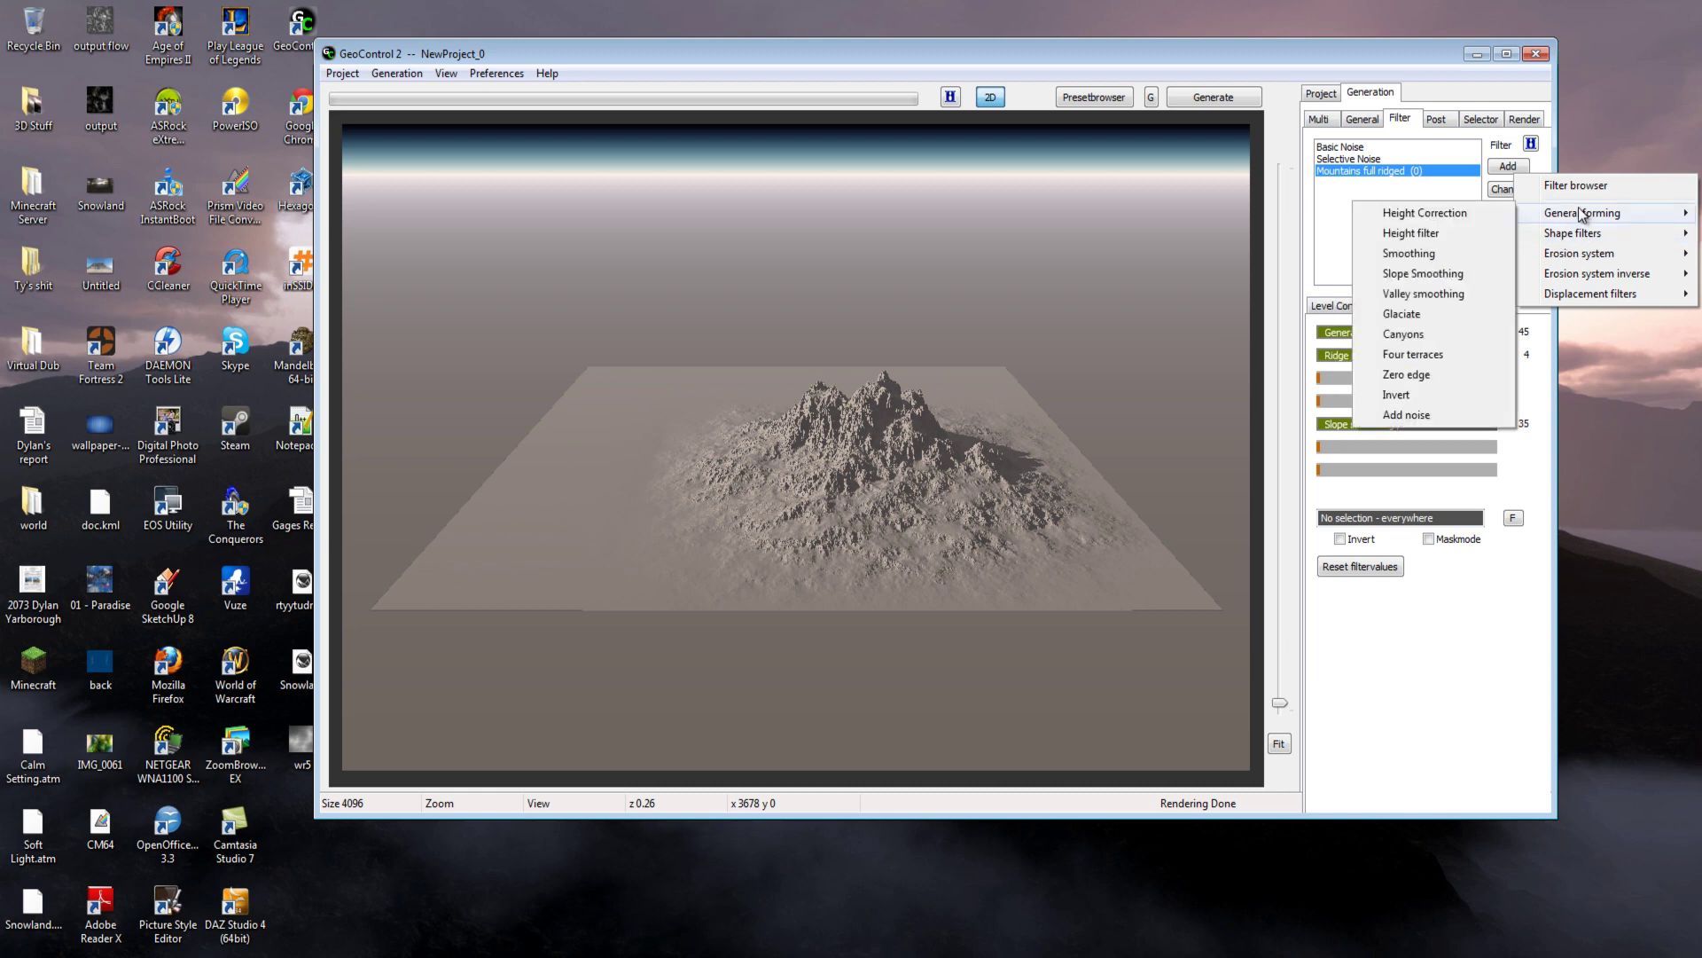
left_click(1477, 275)
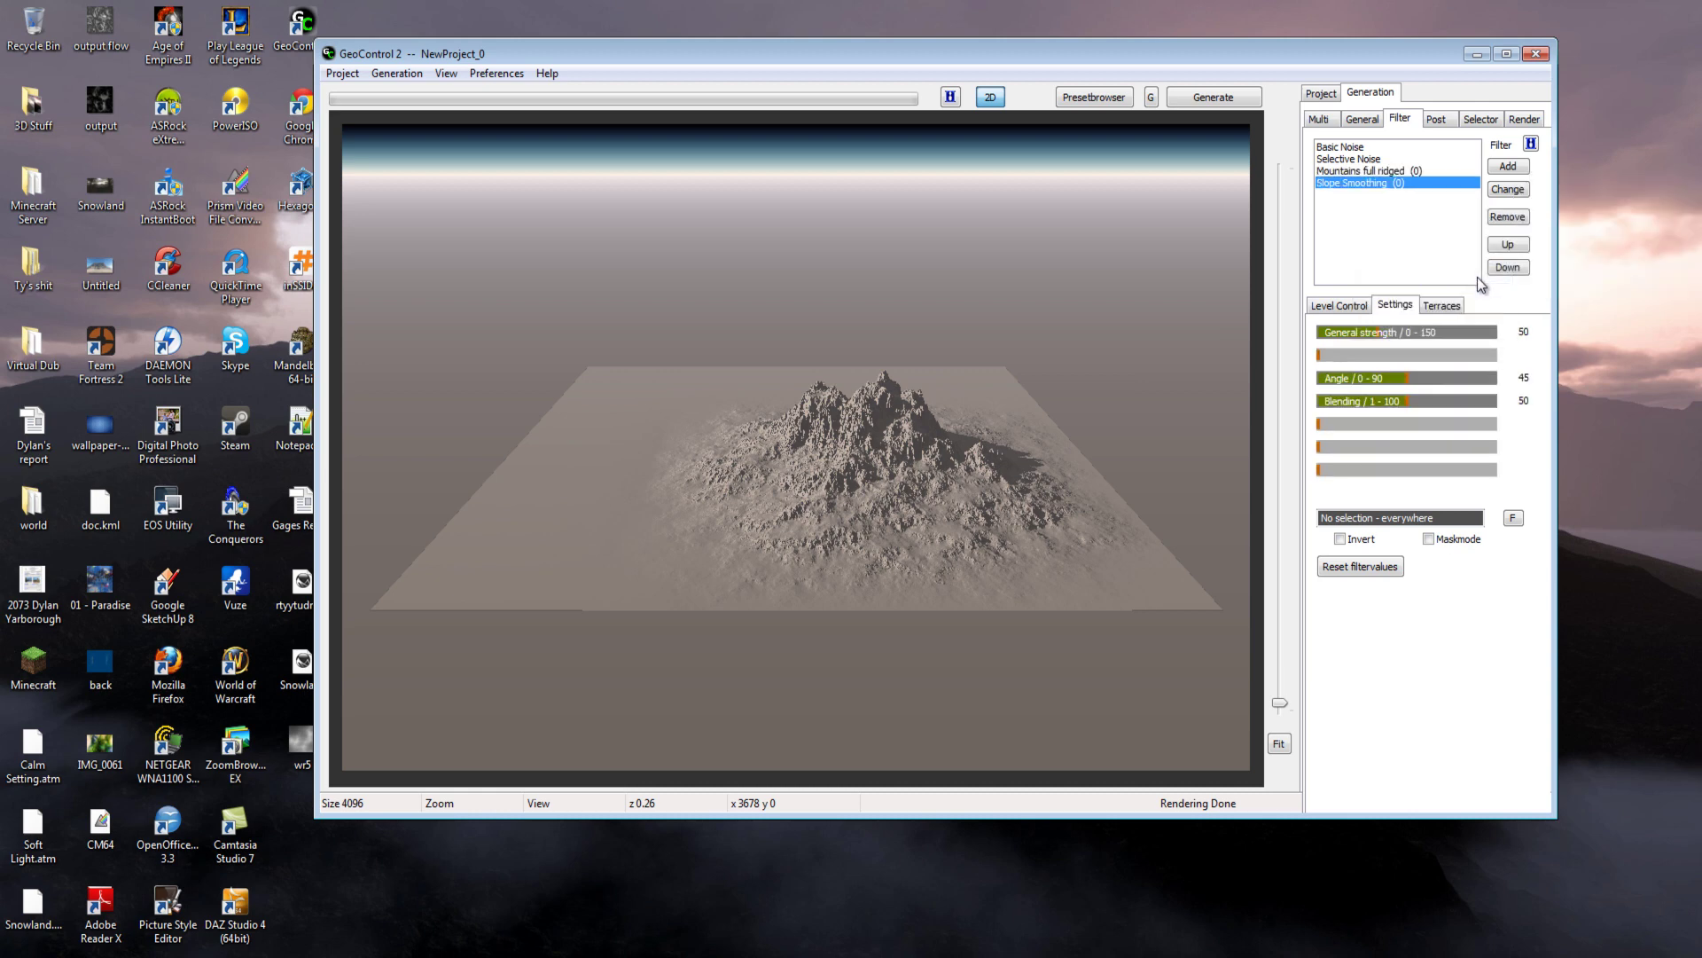
left_click(1230, 100)
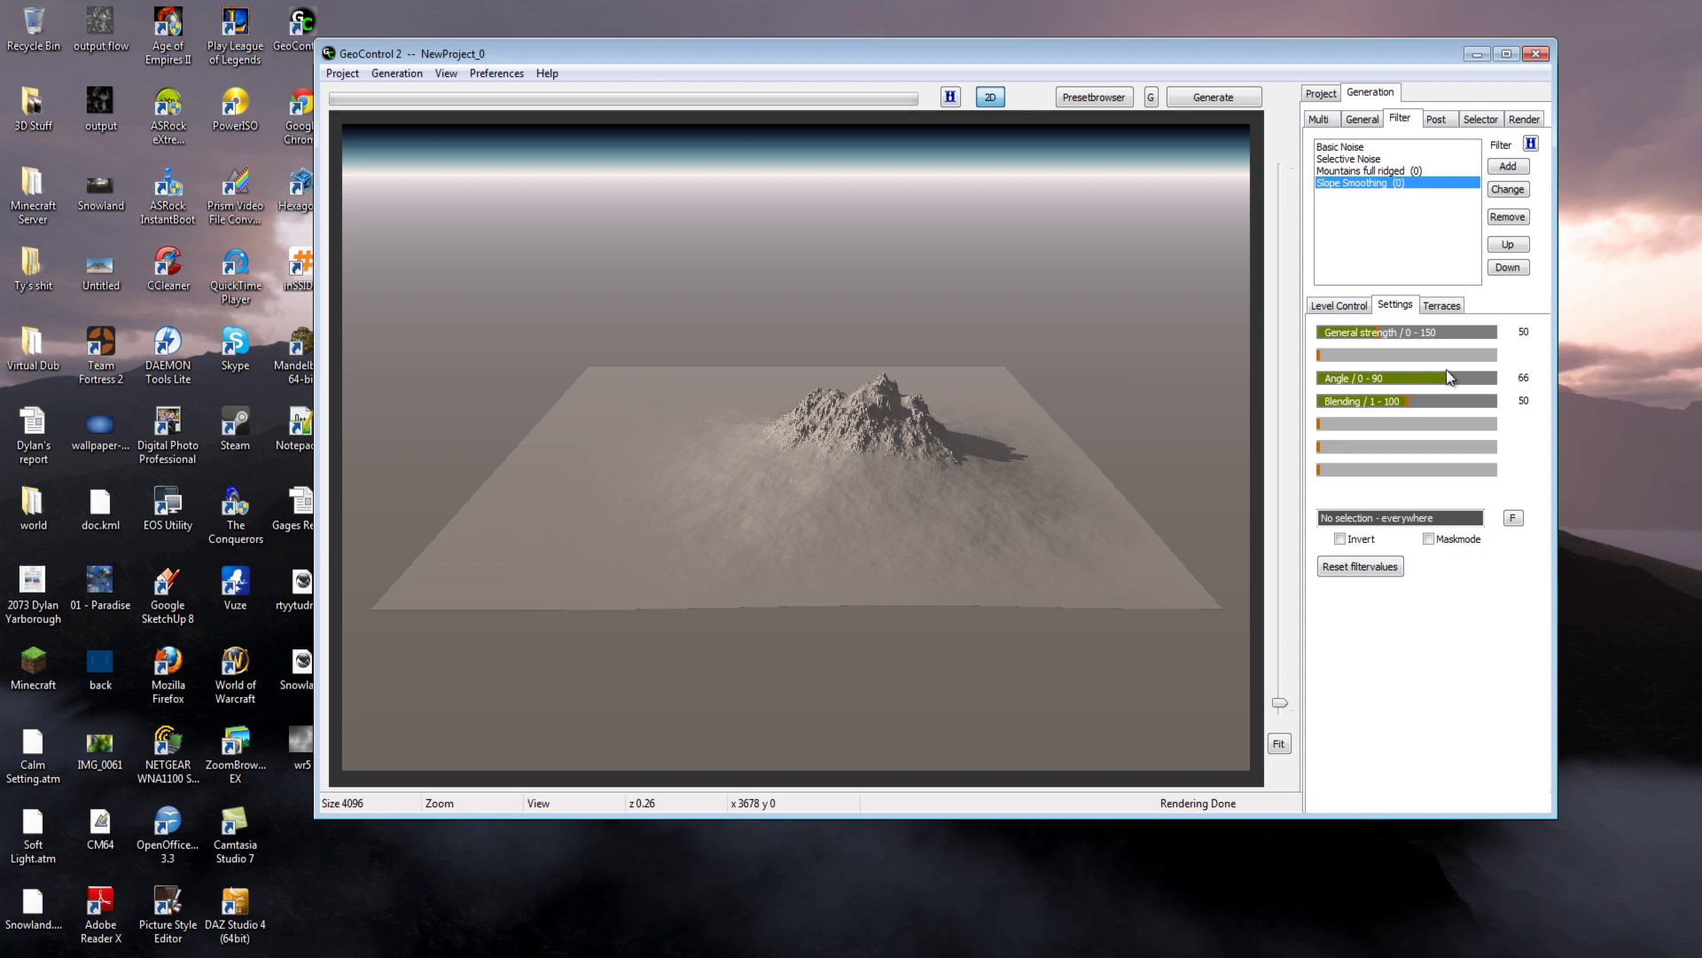
Try a Slope Smoothing angle of 55 and a lower angle, regenerating the terrain for each
mouse_move(1447, 370)
left_mouse_down()
mouse_move(1344, 376)
mouse_move(1415, 382)
left_mouse_up()
left_click(1234, 99)
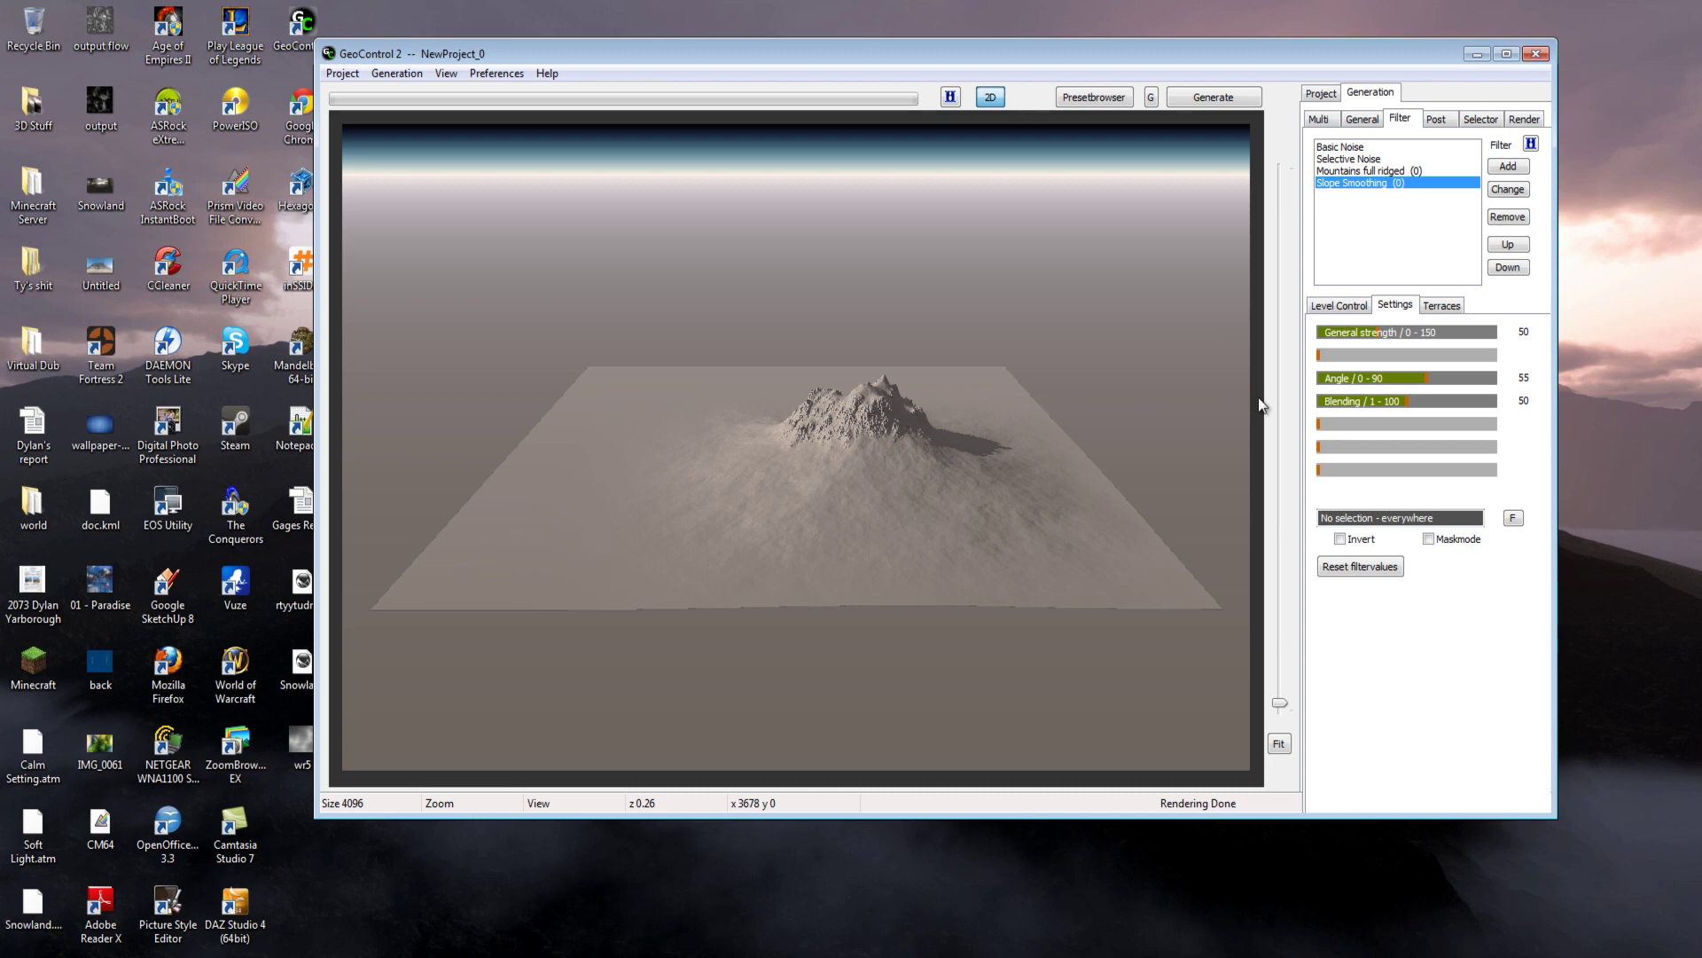
left_click_drag(1428, 376, 1350, 376)
left_click(1232, 98)
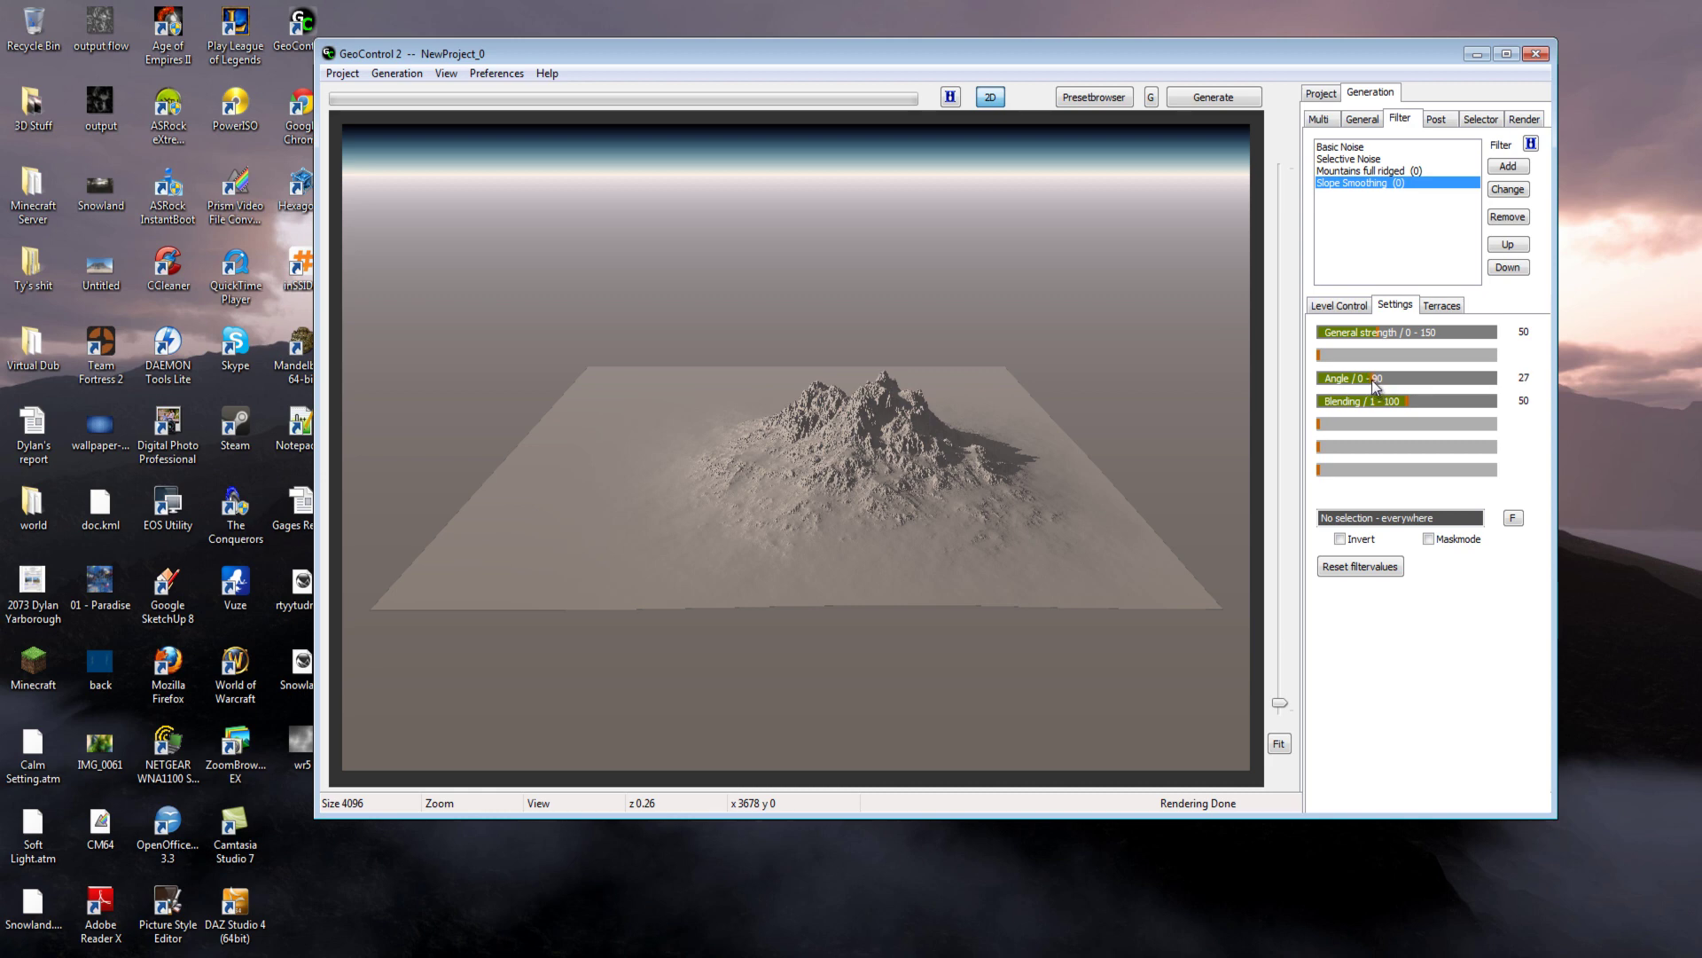
Set the Slope Smoothing filter's angle to 20, keep its blending at 50, and regenerate the terrain
left_click_drag(1372, 381, 1377, 382)
left_click_drag(1391, 401, 1386, 401)
left_click(1246, 102)
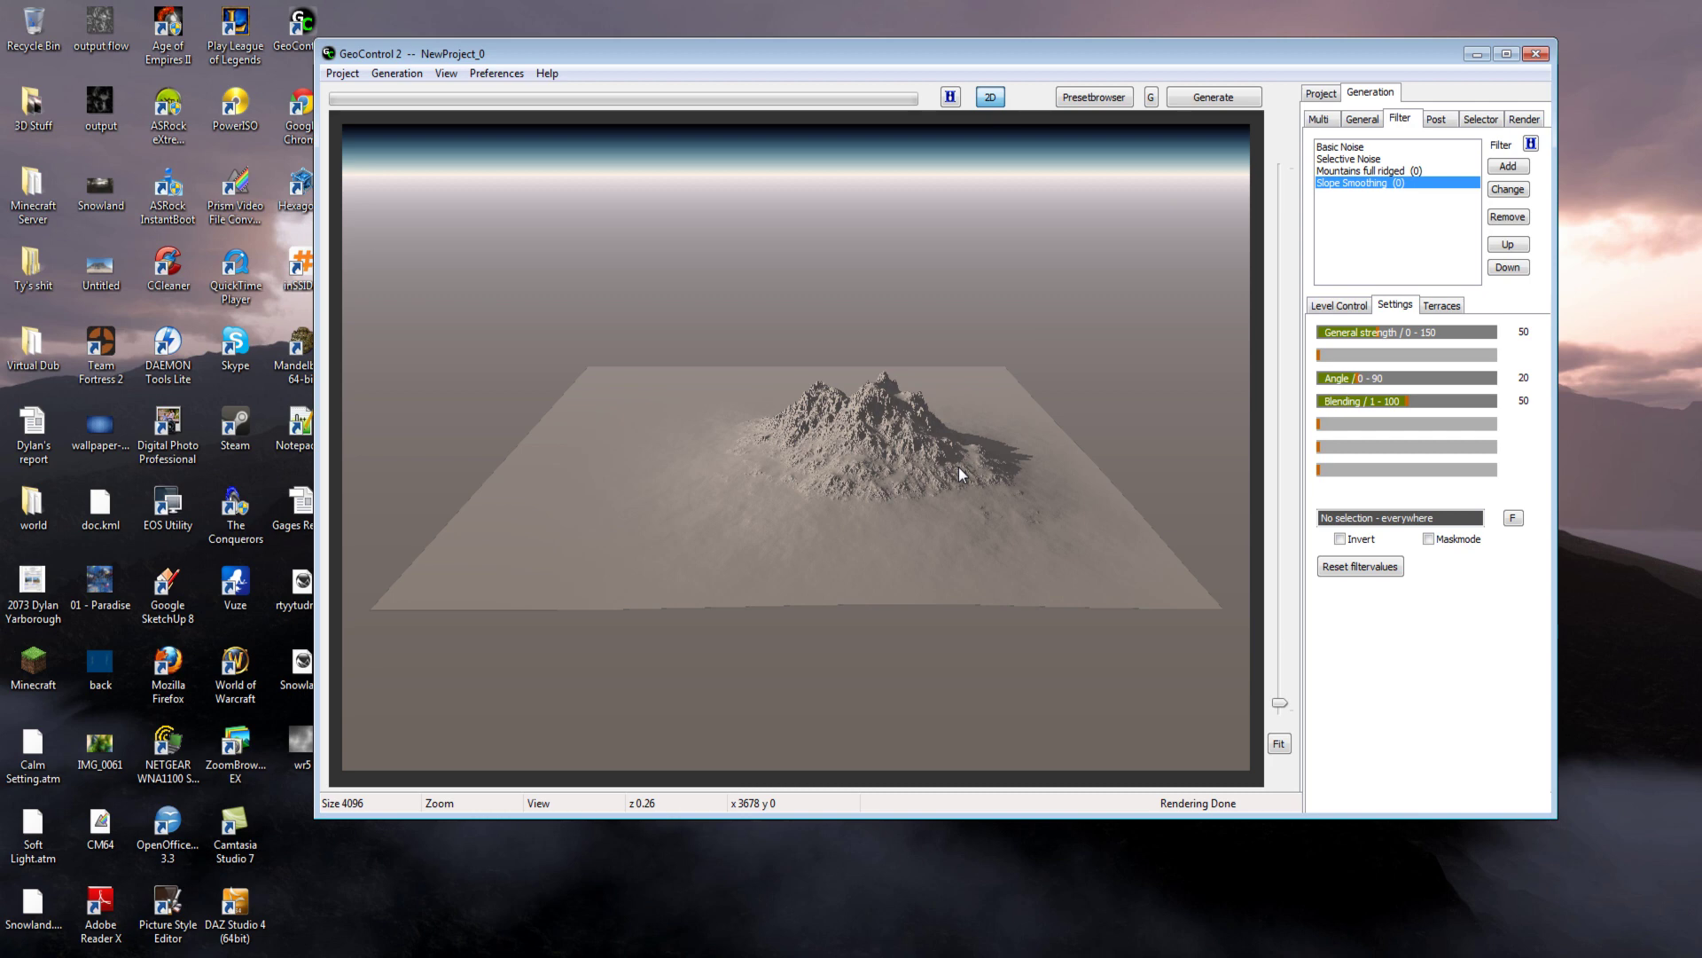
left_click(1203, 104)
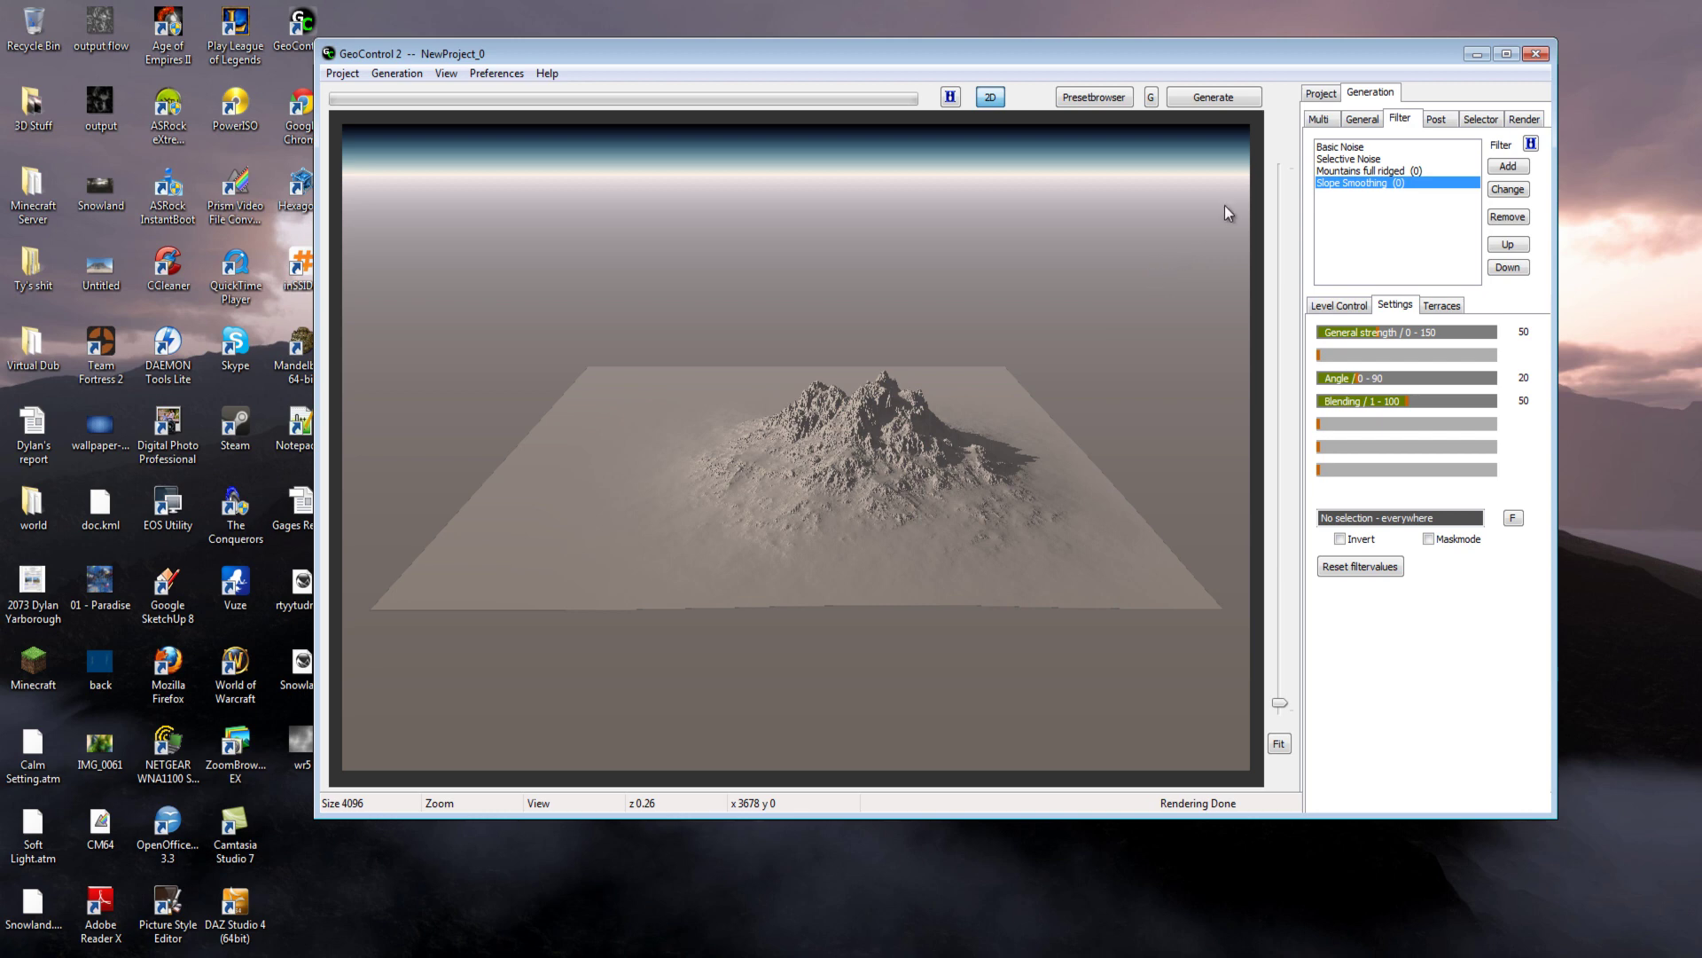
Add the Glaciate filter from the General forming group and generate the terrain
left_click(1499, 170)
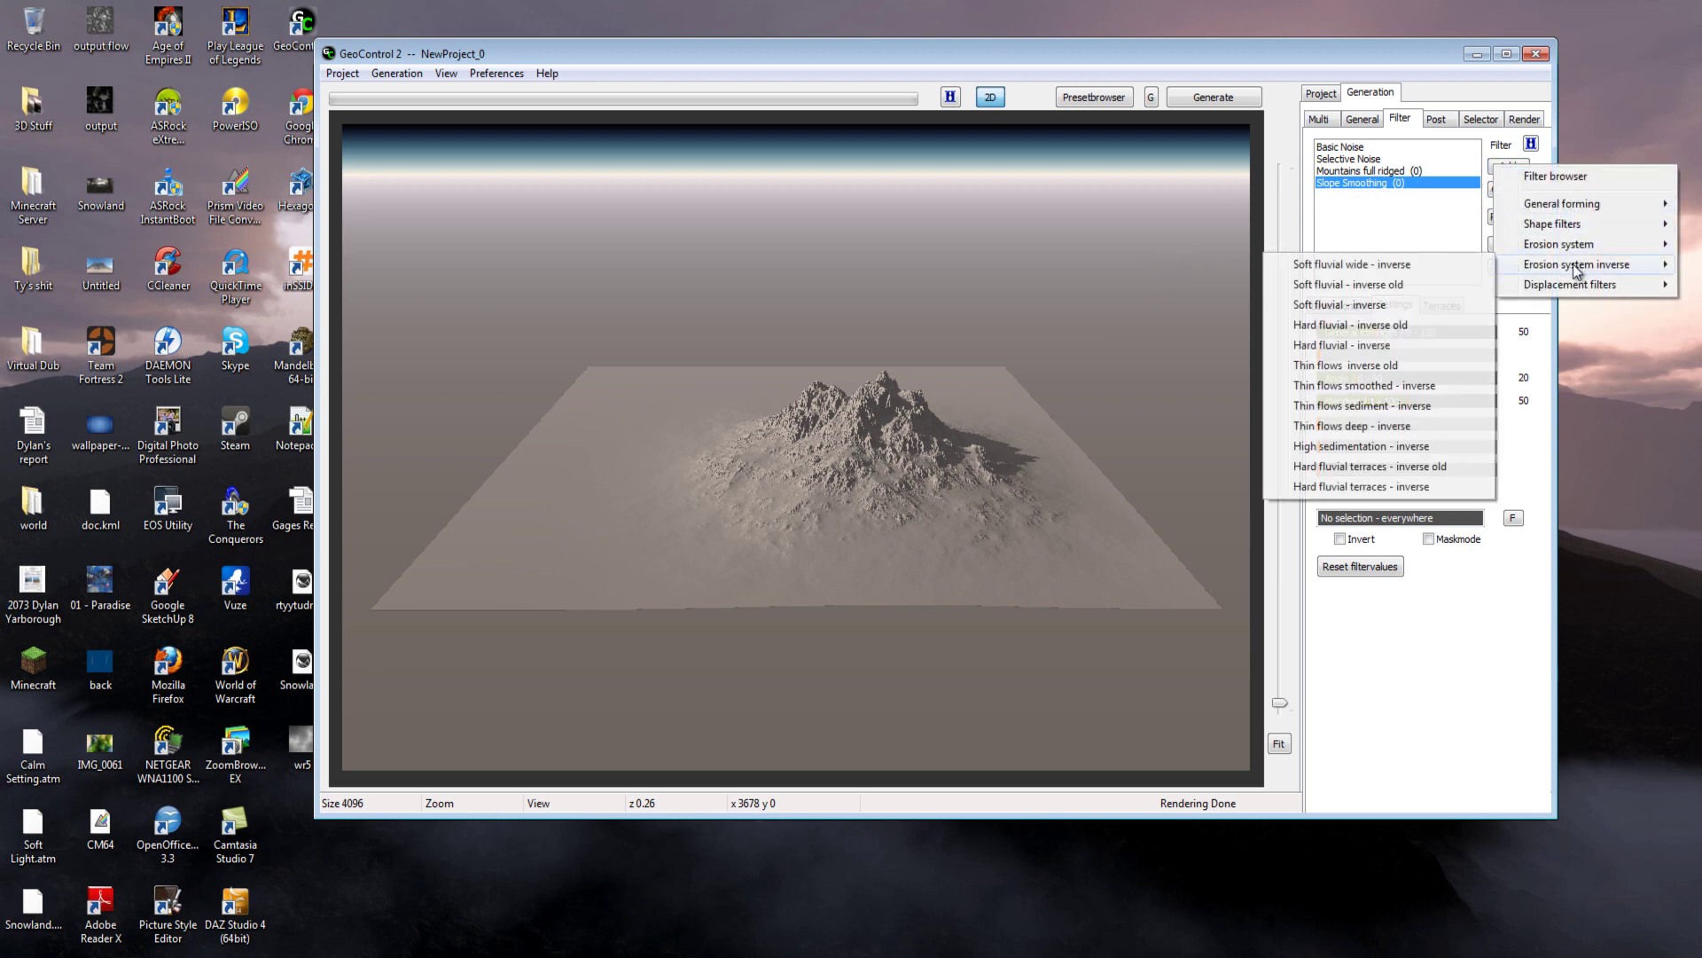
mouse_move(1587, 247)
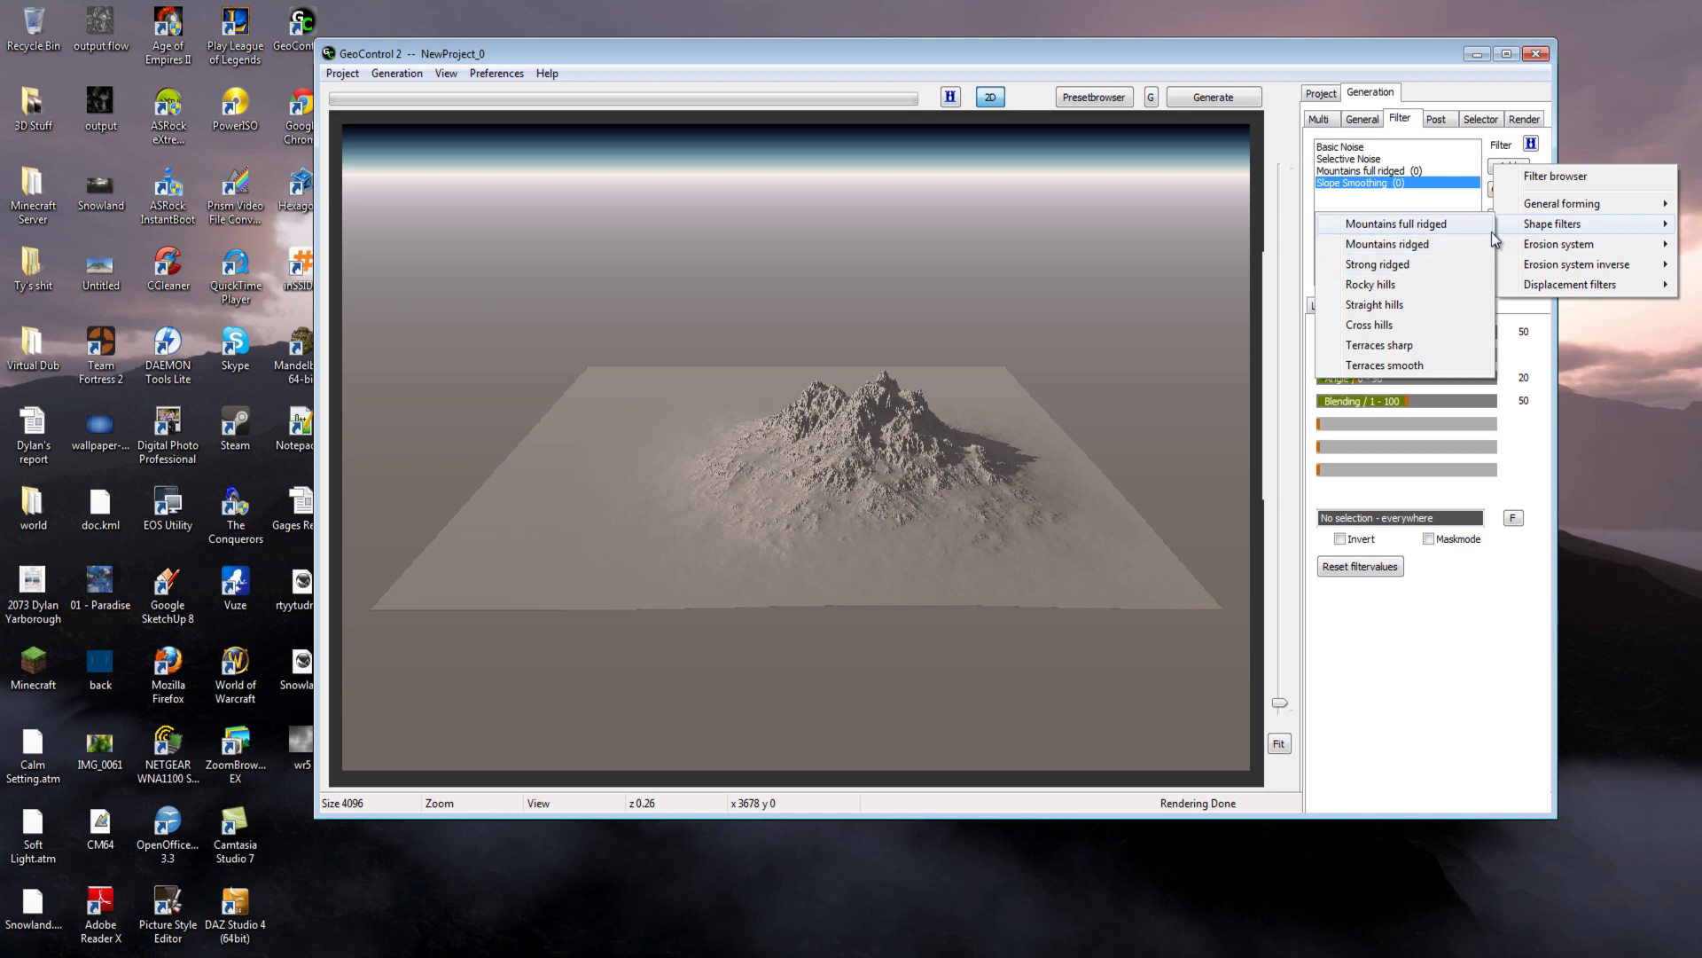
mouse_move(1530, 209)
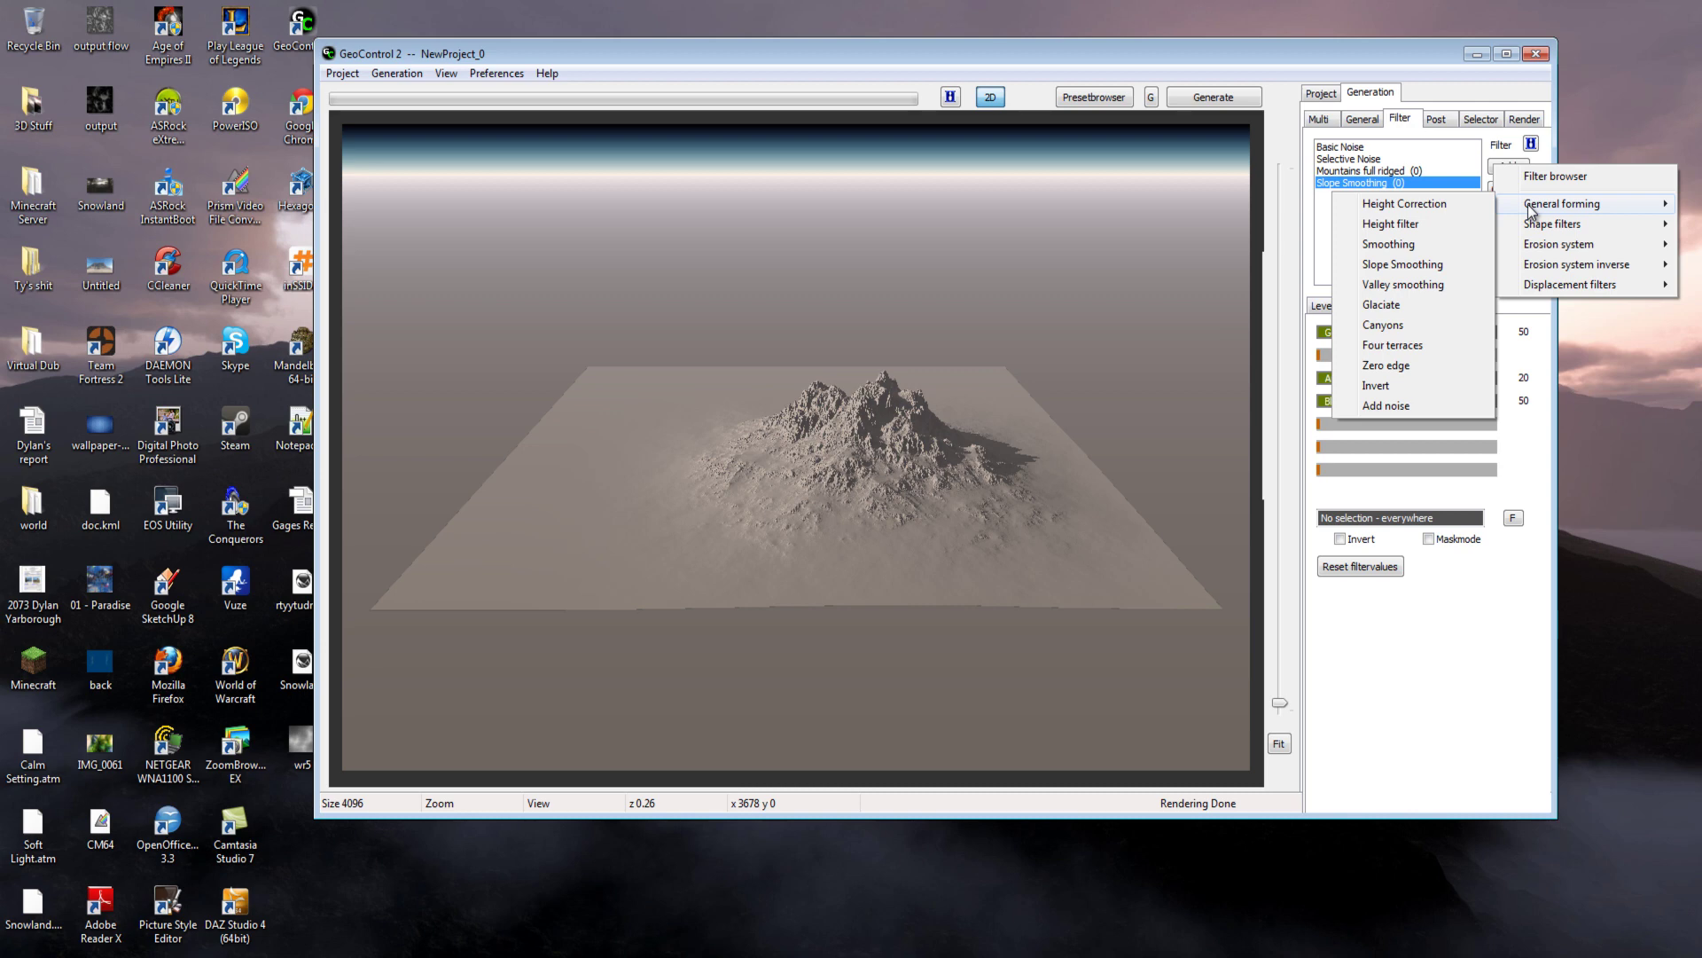
left_click(1416, 305)
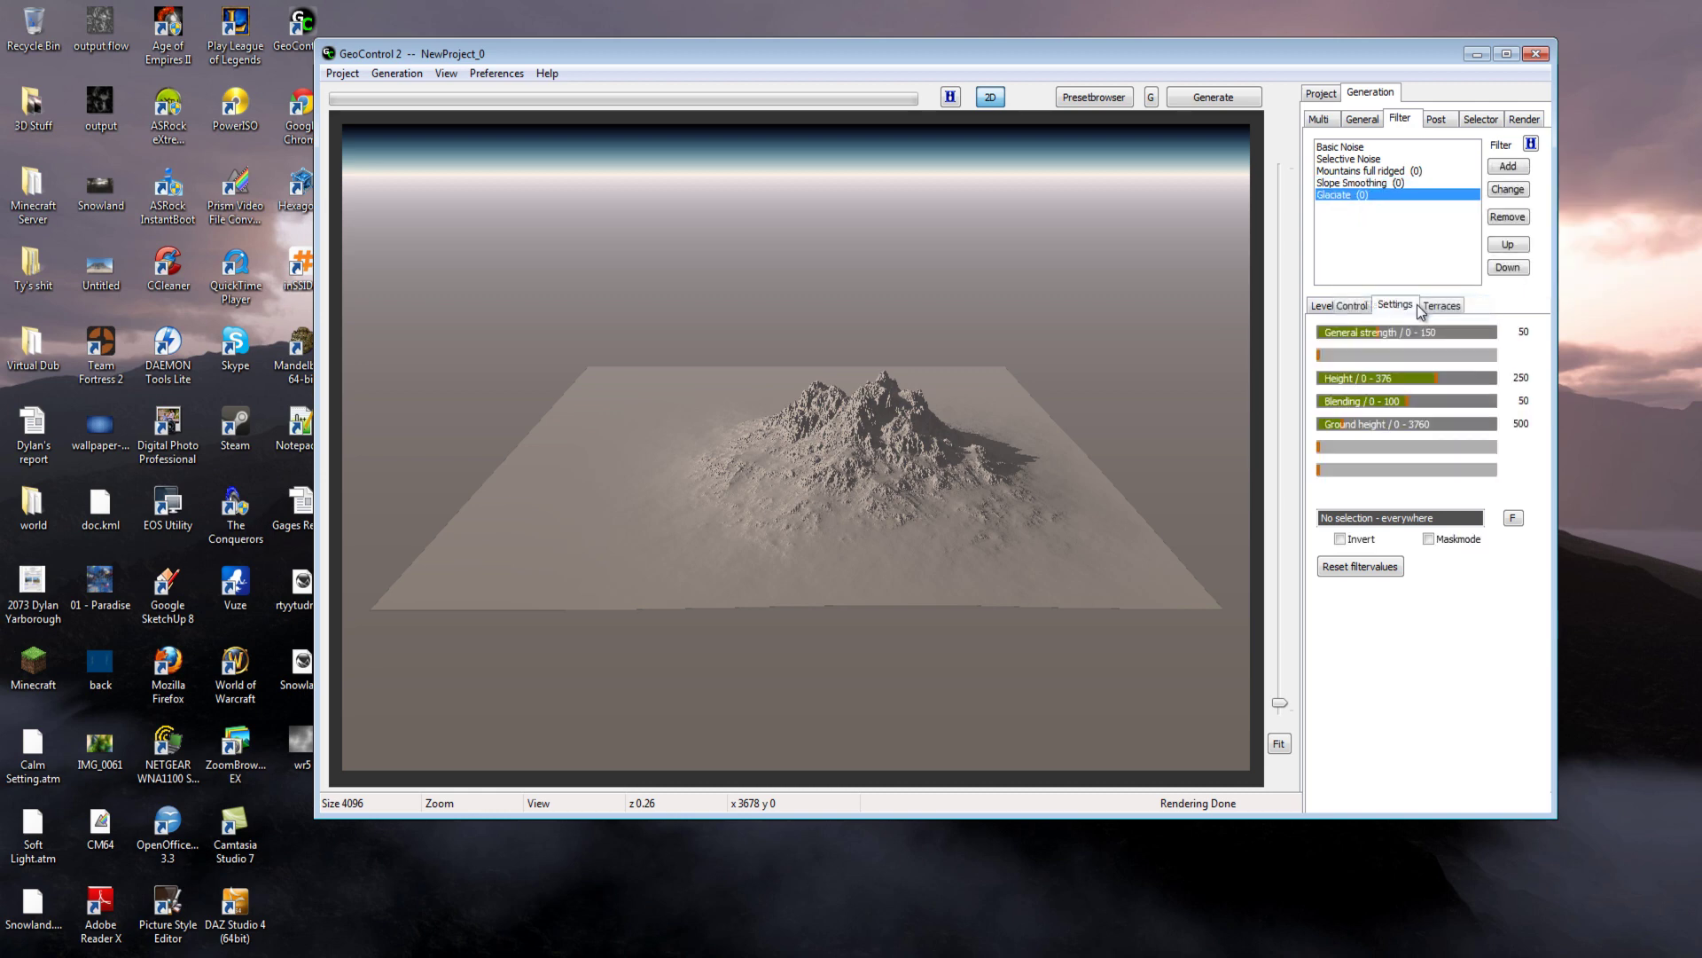
left_click(1190, 104)
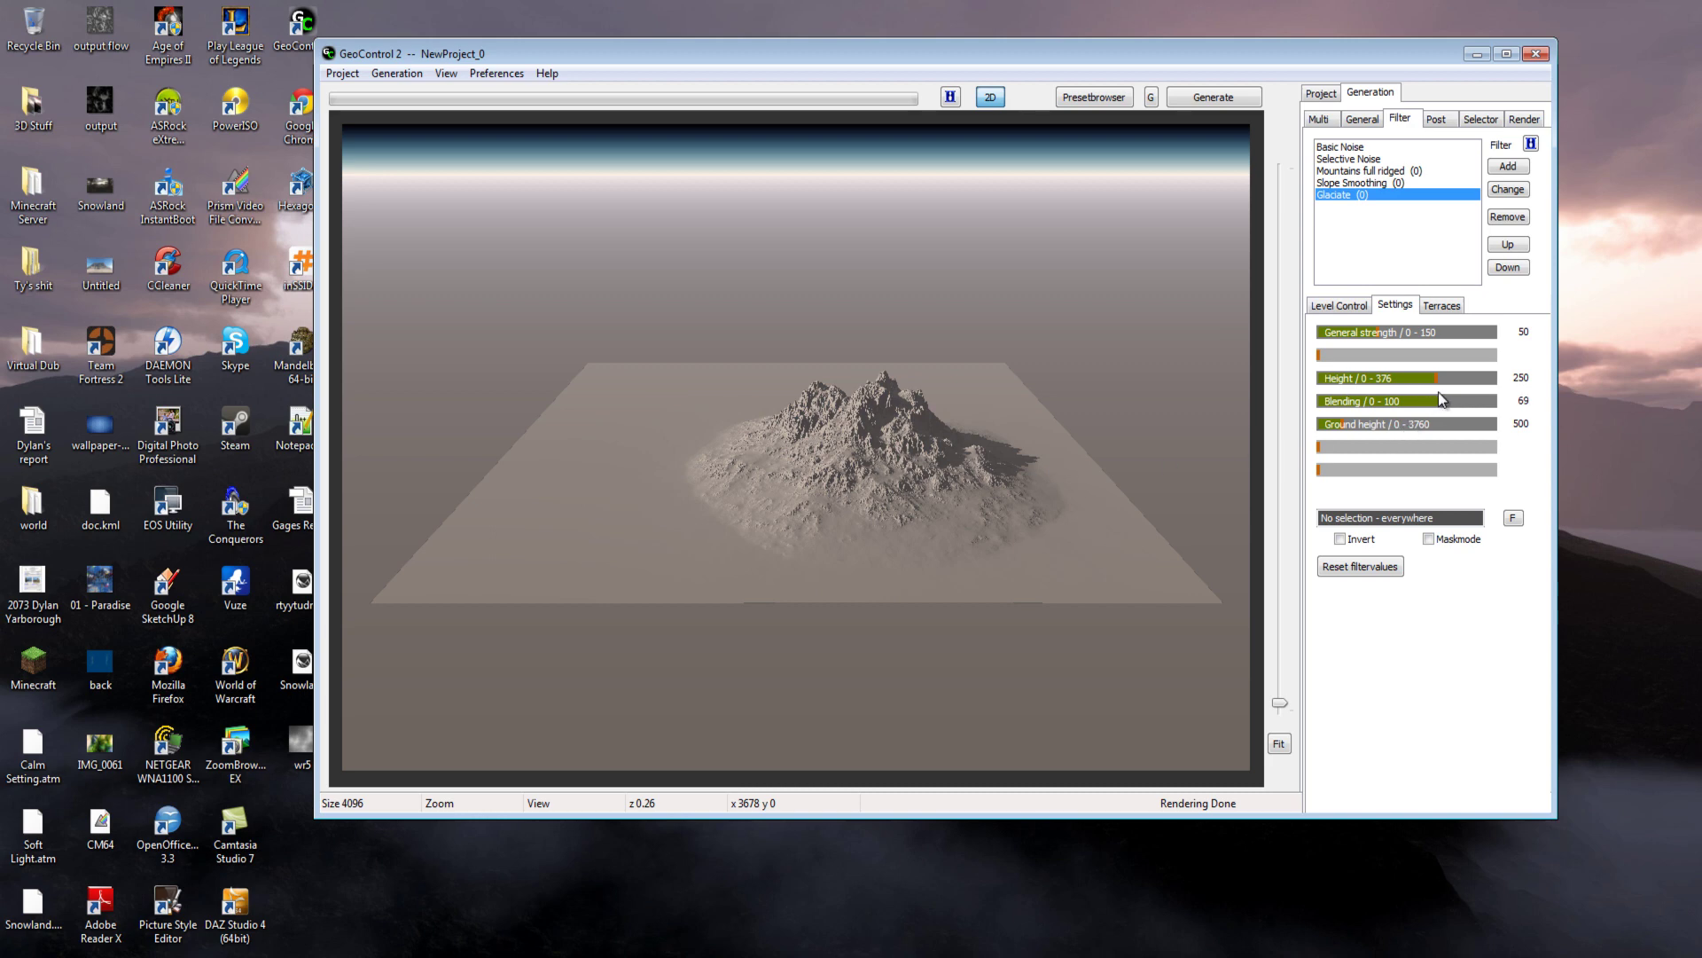
Try a Glaciate blending of 69, remove the Glaciate filter and regenerate the terrain
left_click_drag(1417, 399, 1450, 397)
left_click_drag(1417, 378, 1397, 380)
key("shift+Up")
left_click(1525, 219)
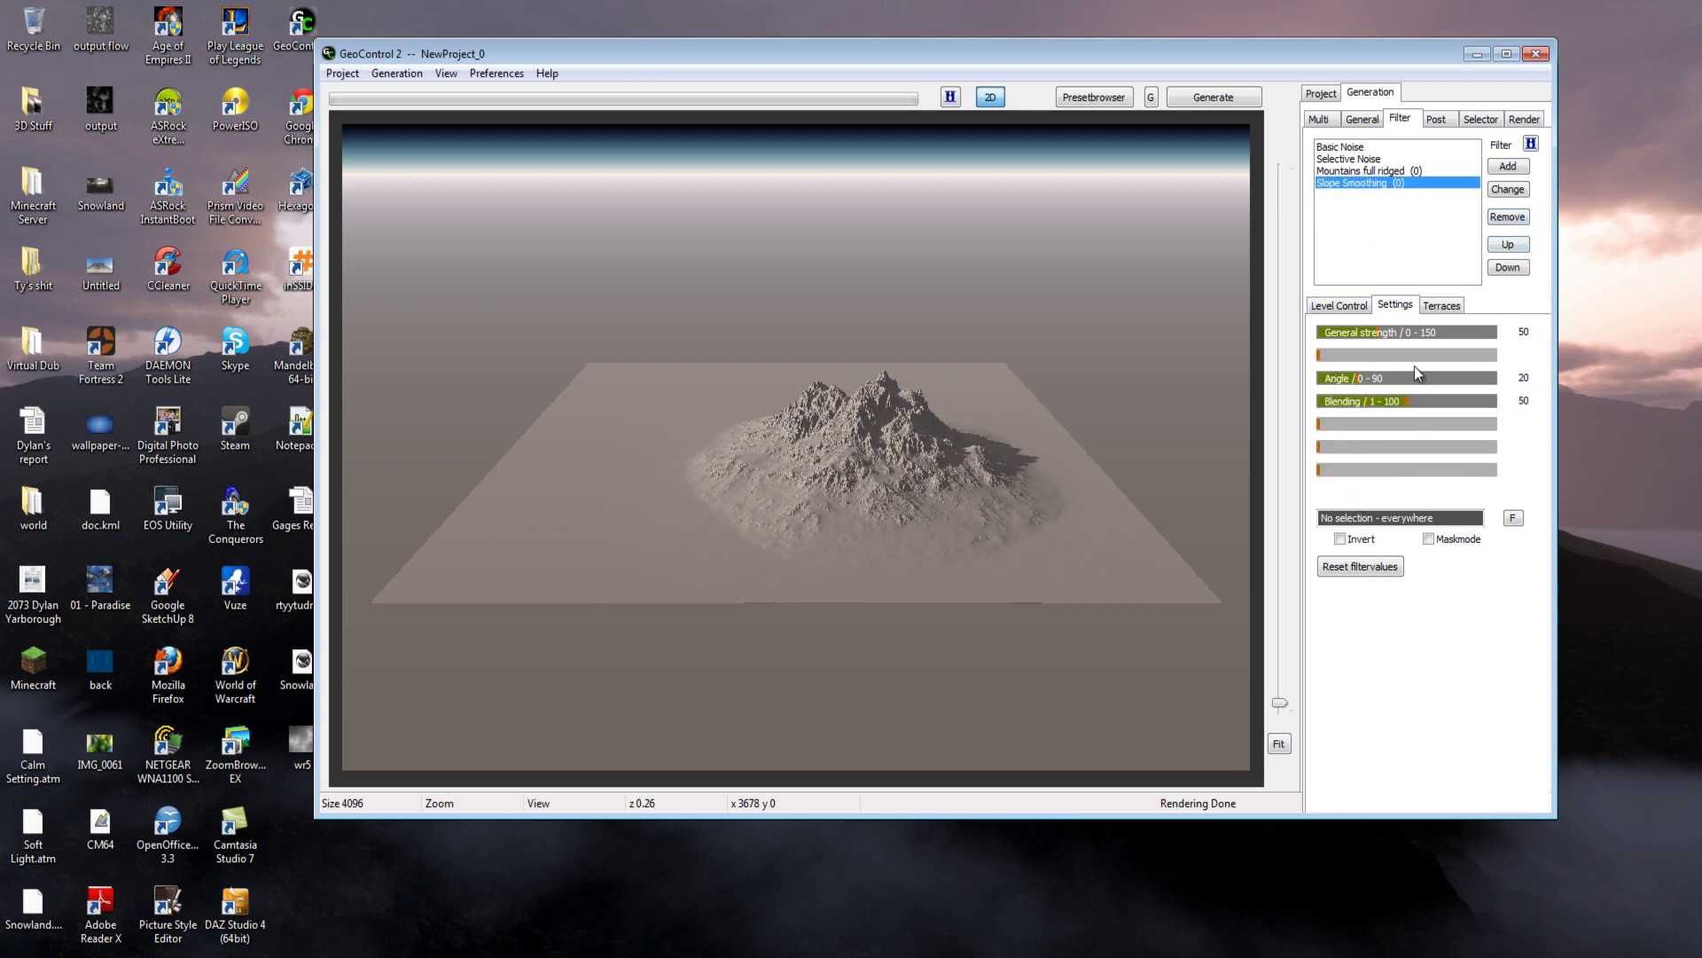
left_click(1217, 97)
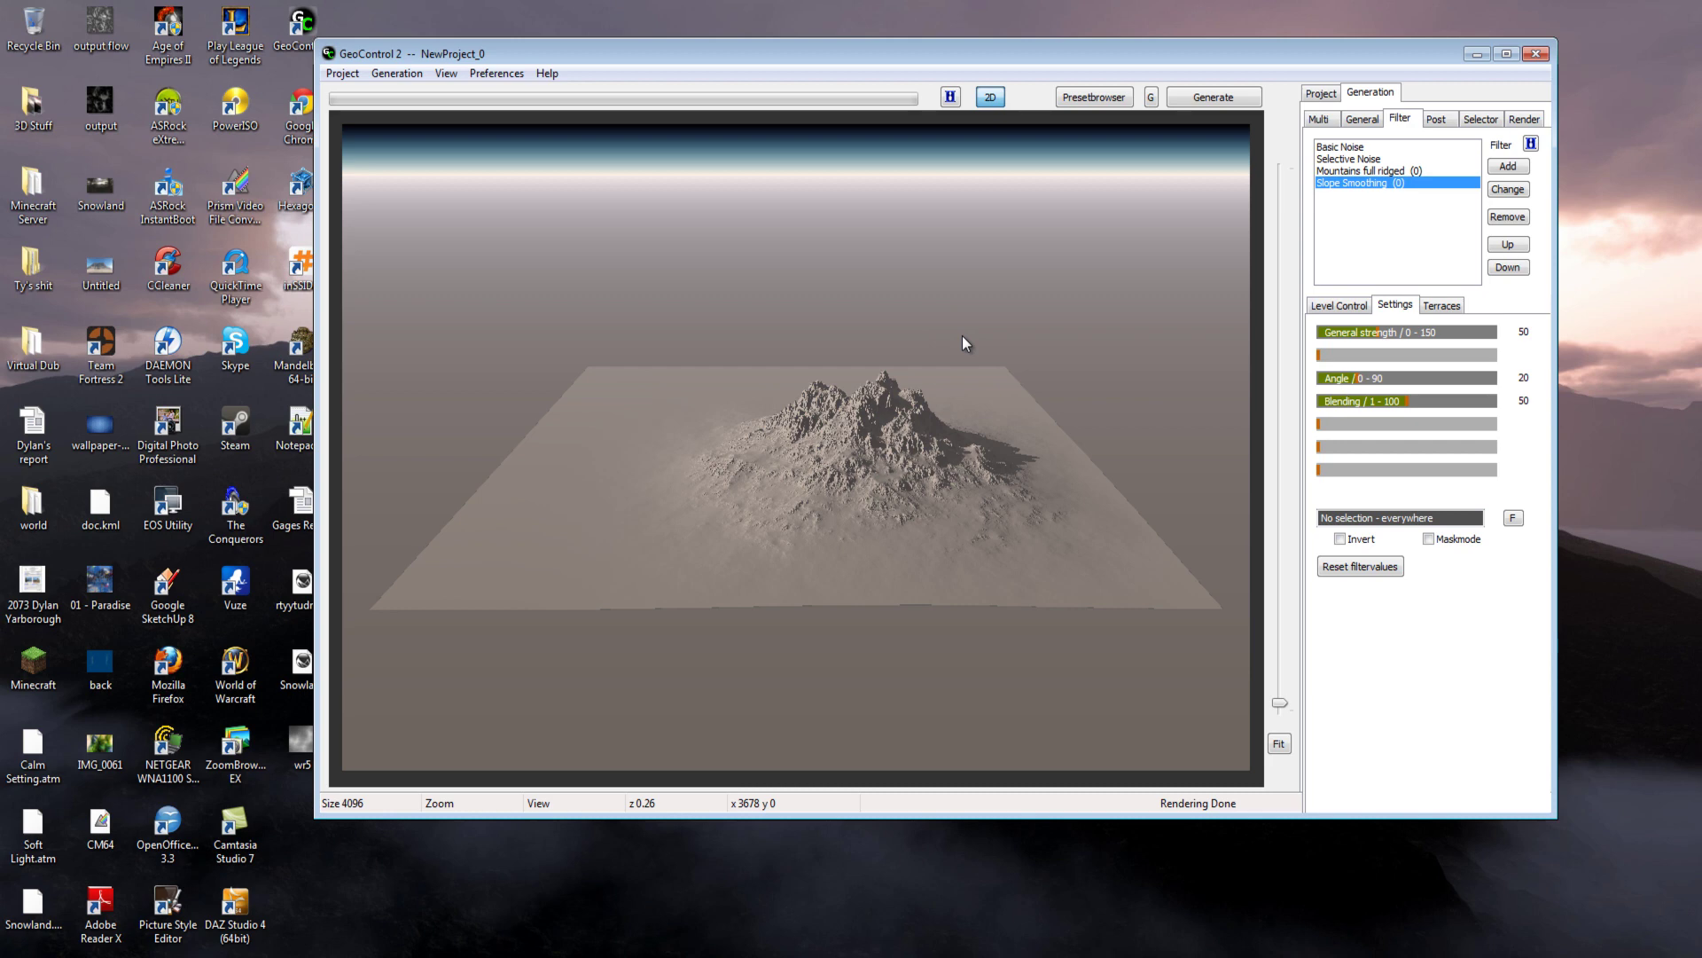
Look over the postwork filter options and the selector's height settings
left_click(1436, 119)
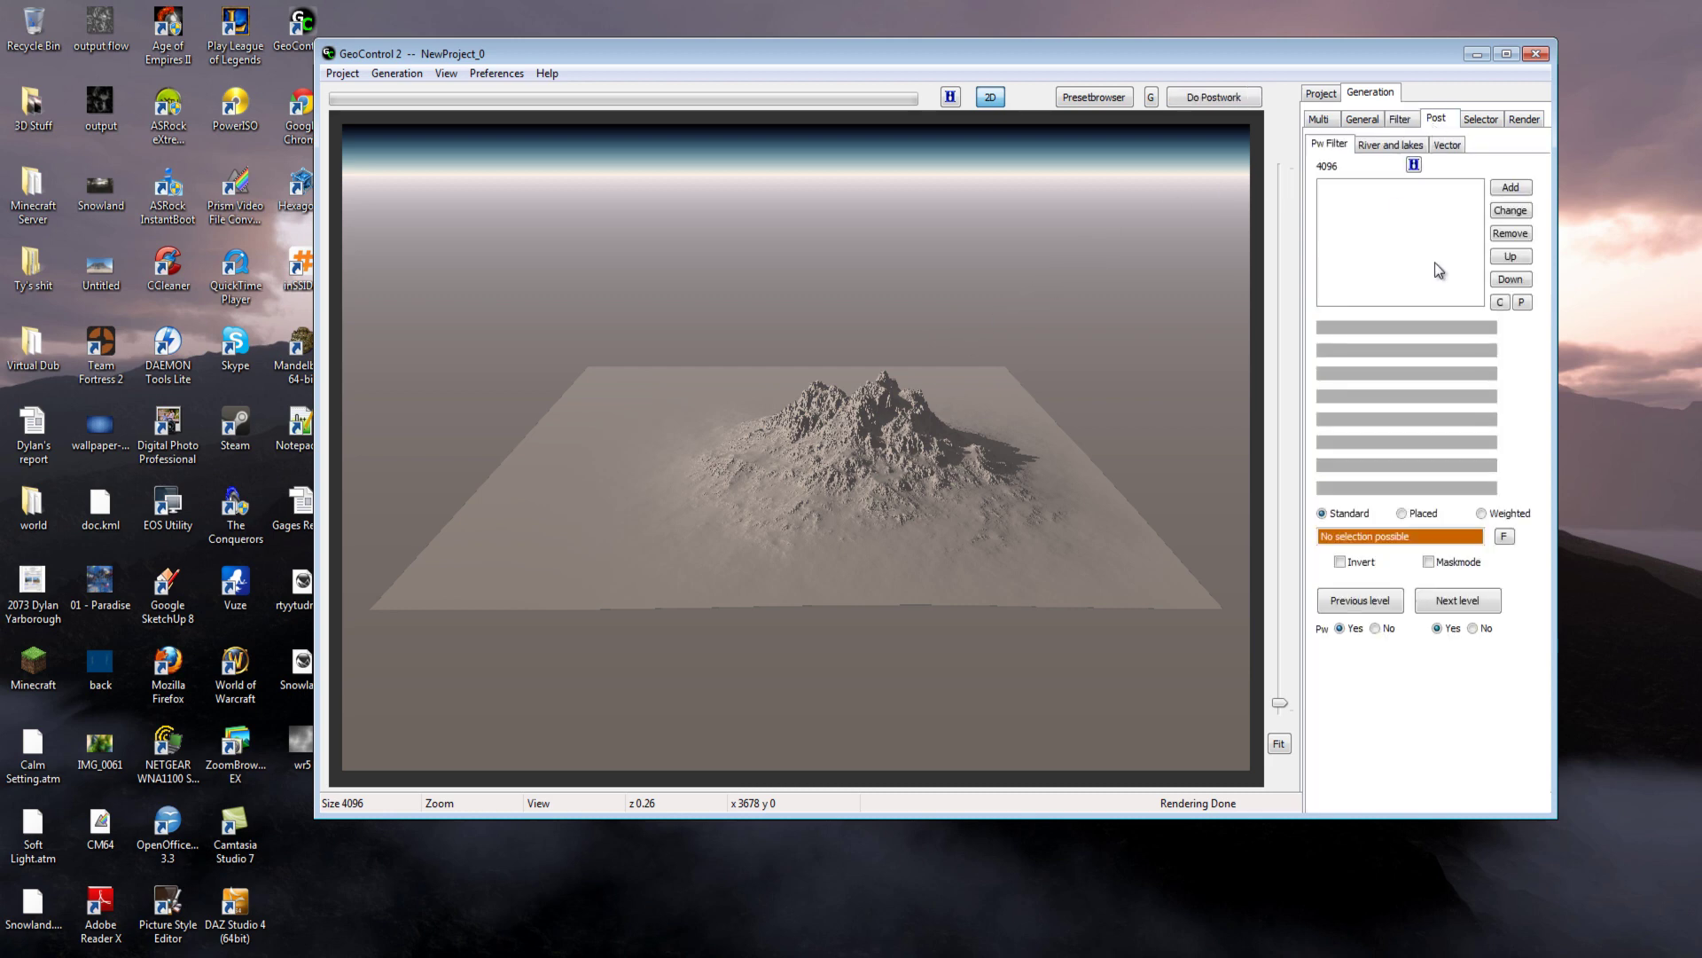
left_click(1486, 123)
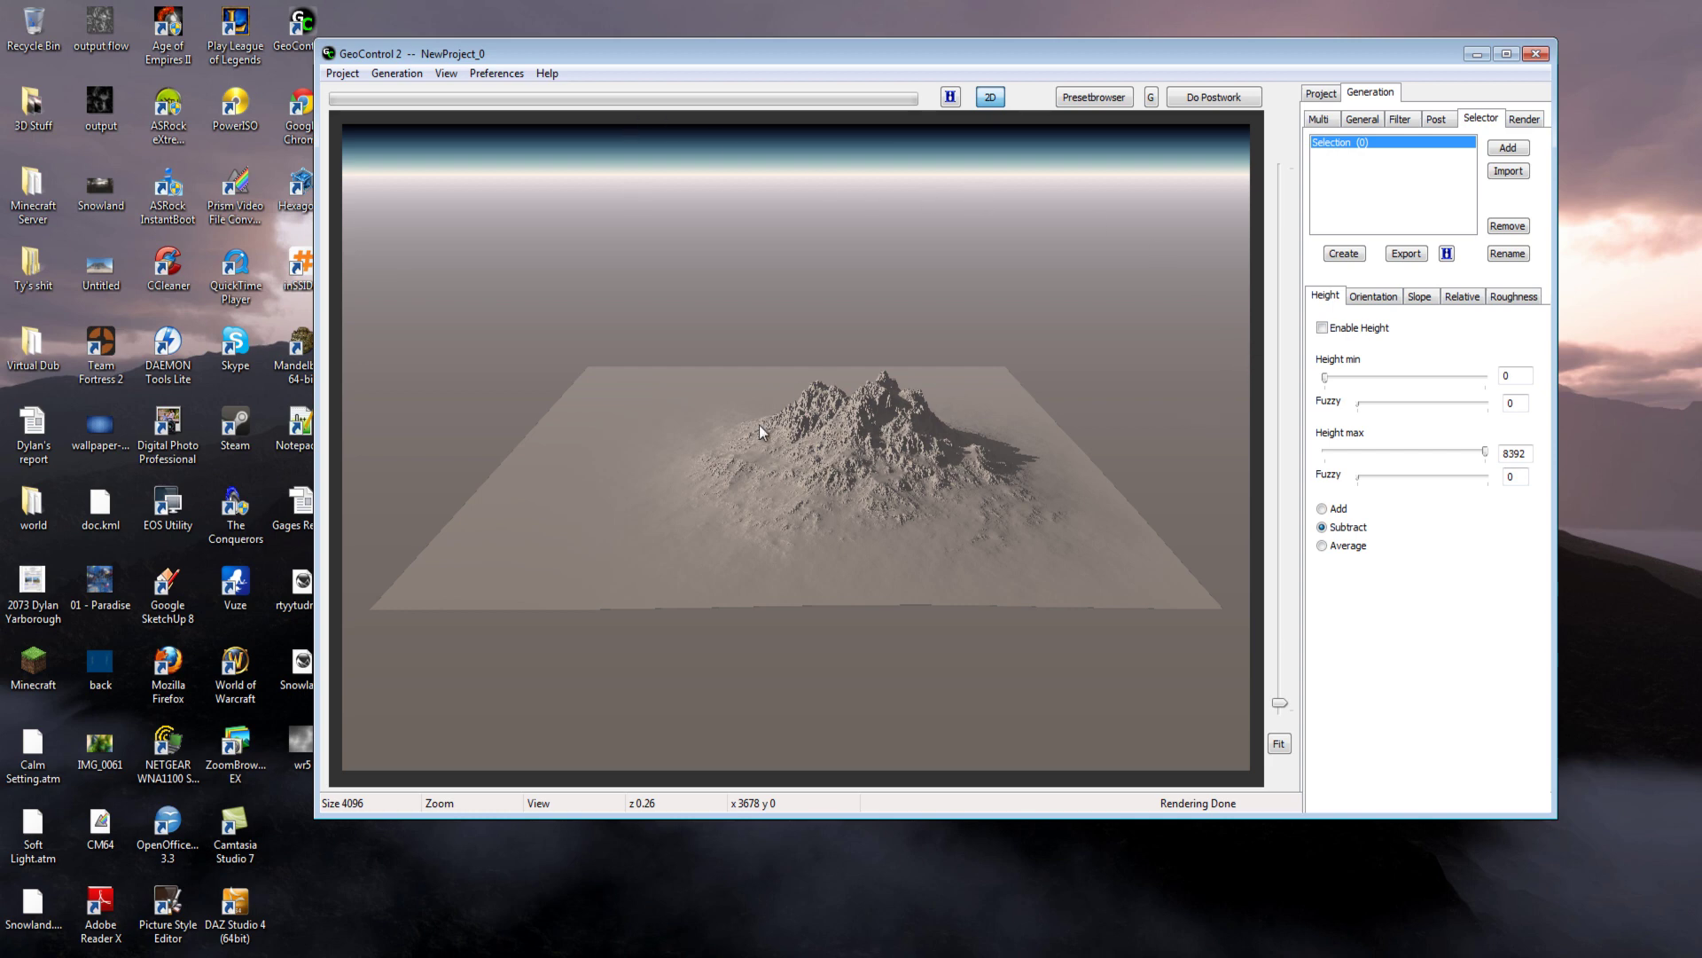
left_click_drag(596, 53, 669, 36)
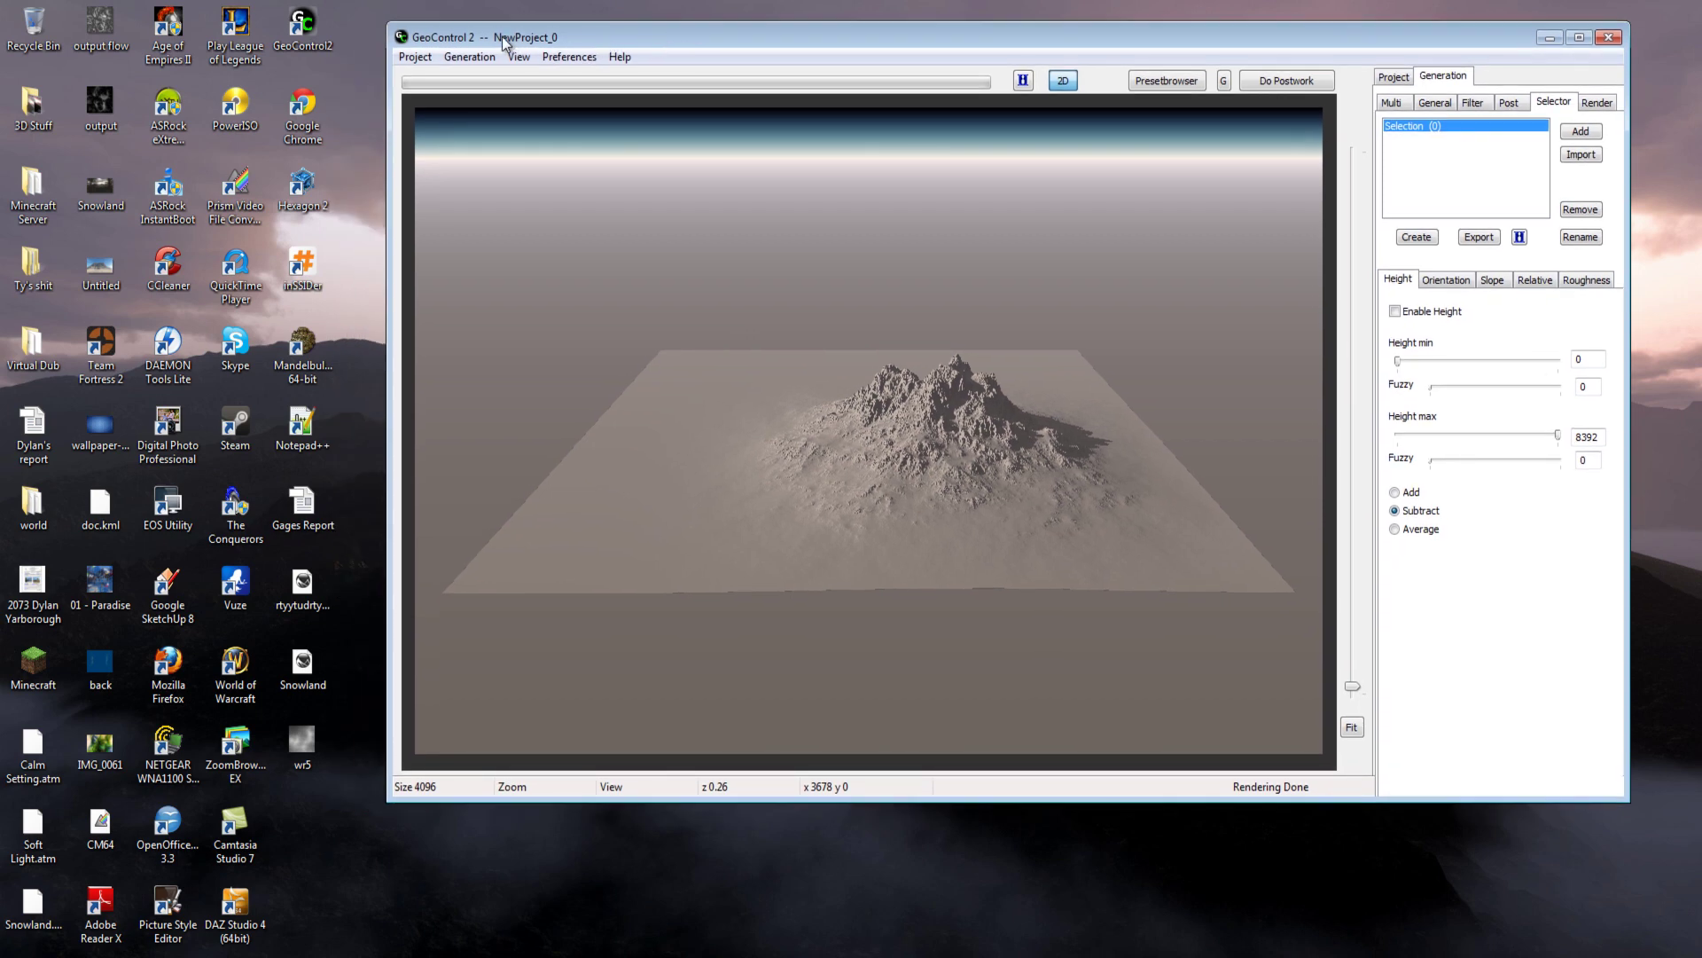
left_click_drag(540, 39, 547, 39)
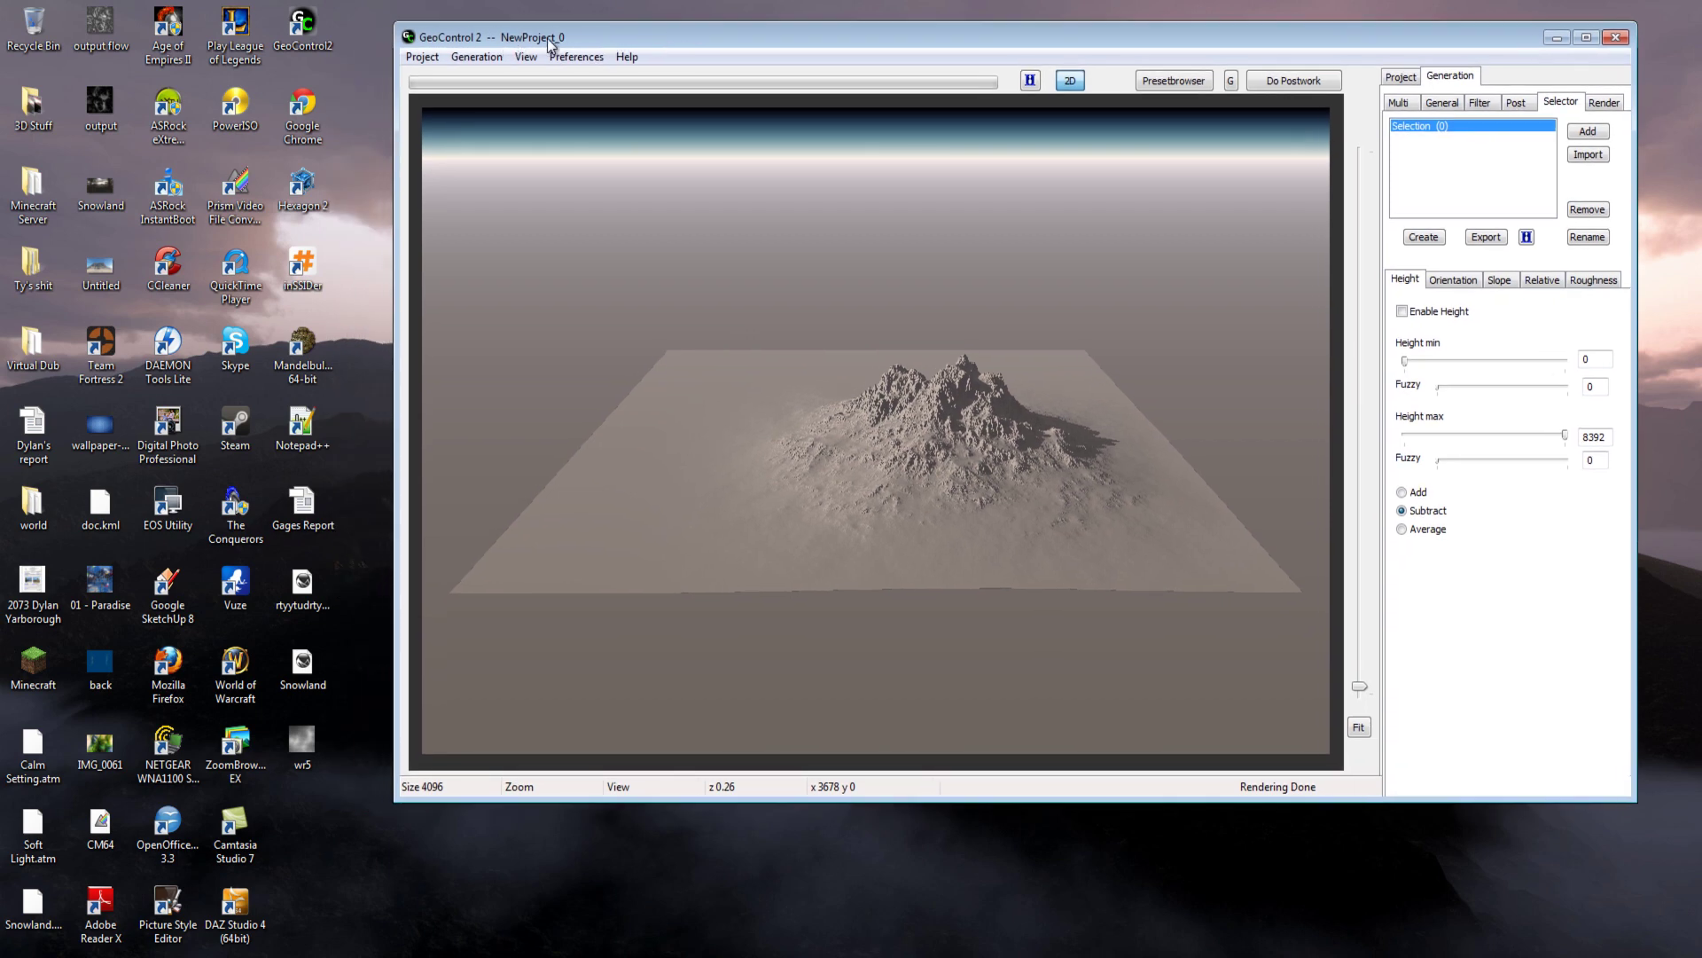
Export the terrain as a 16-bit greyscale TIFF named ghjgh to the Desktop
left_click(479, 58)
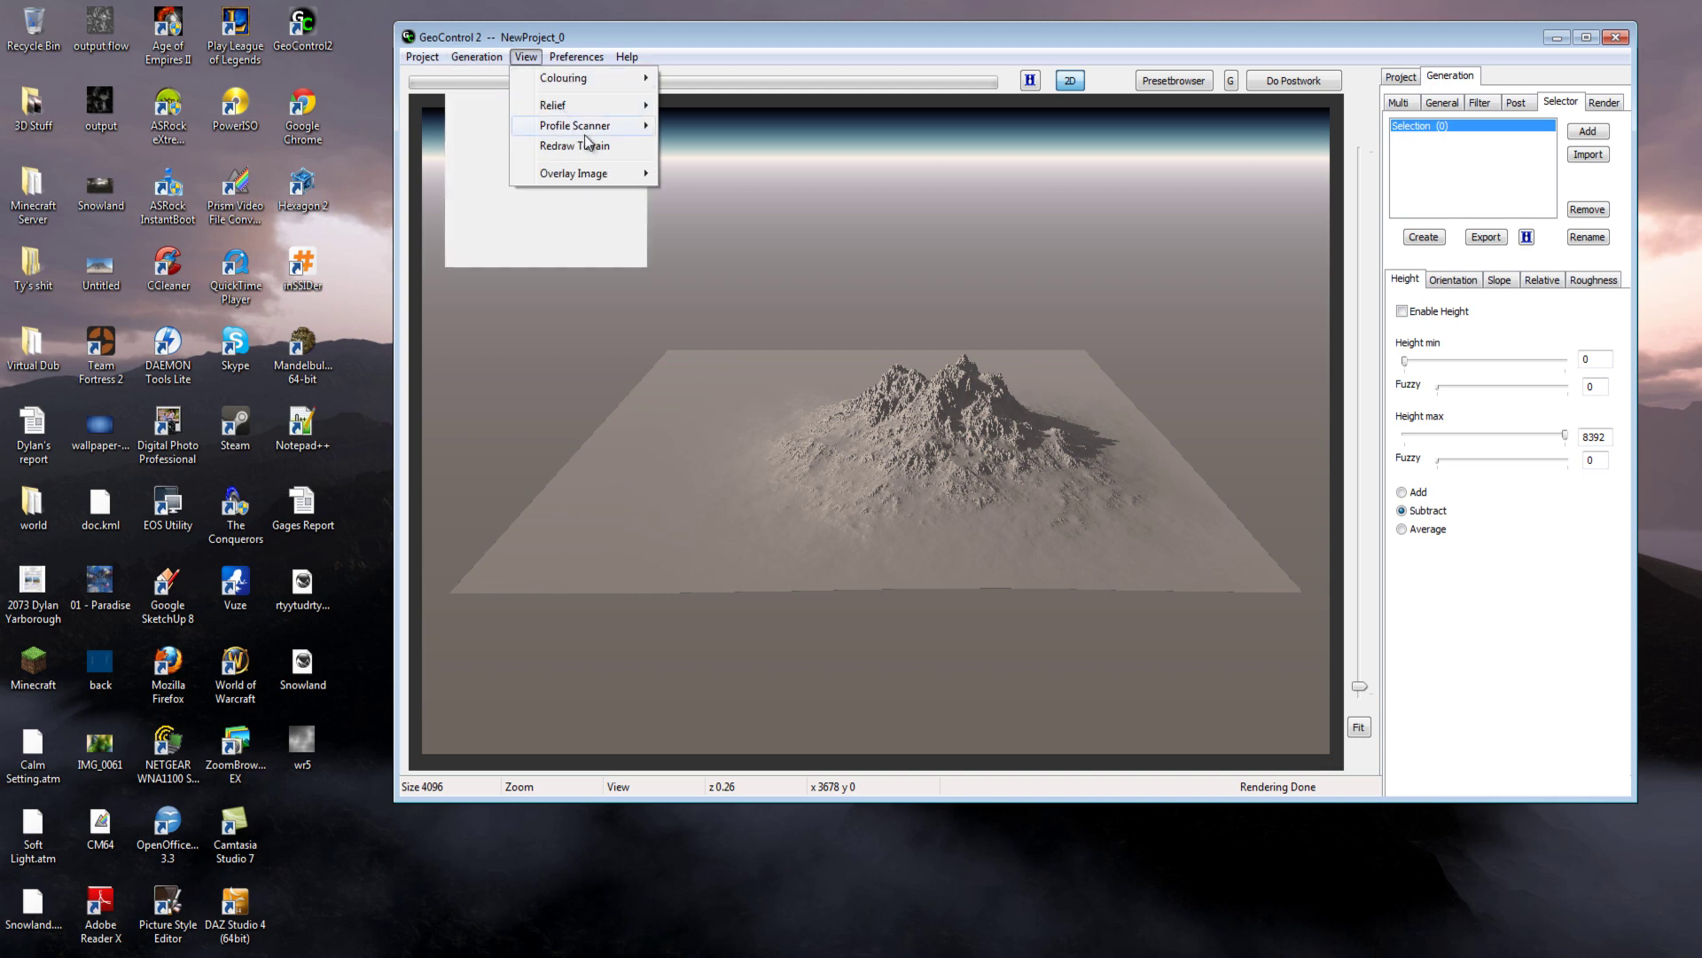
mouse_move(536, 149)
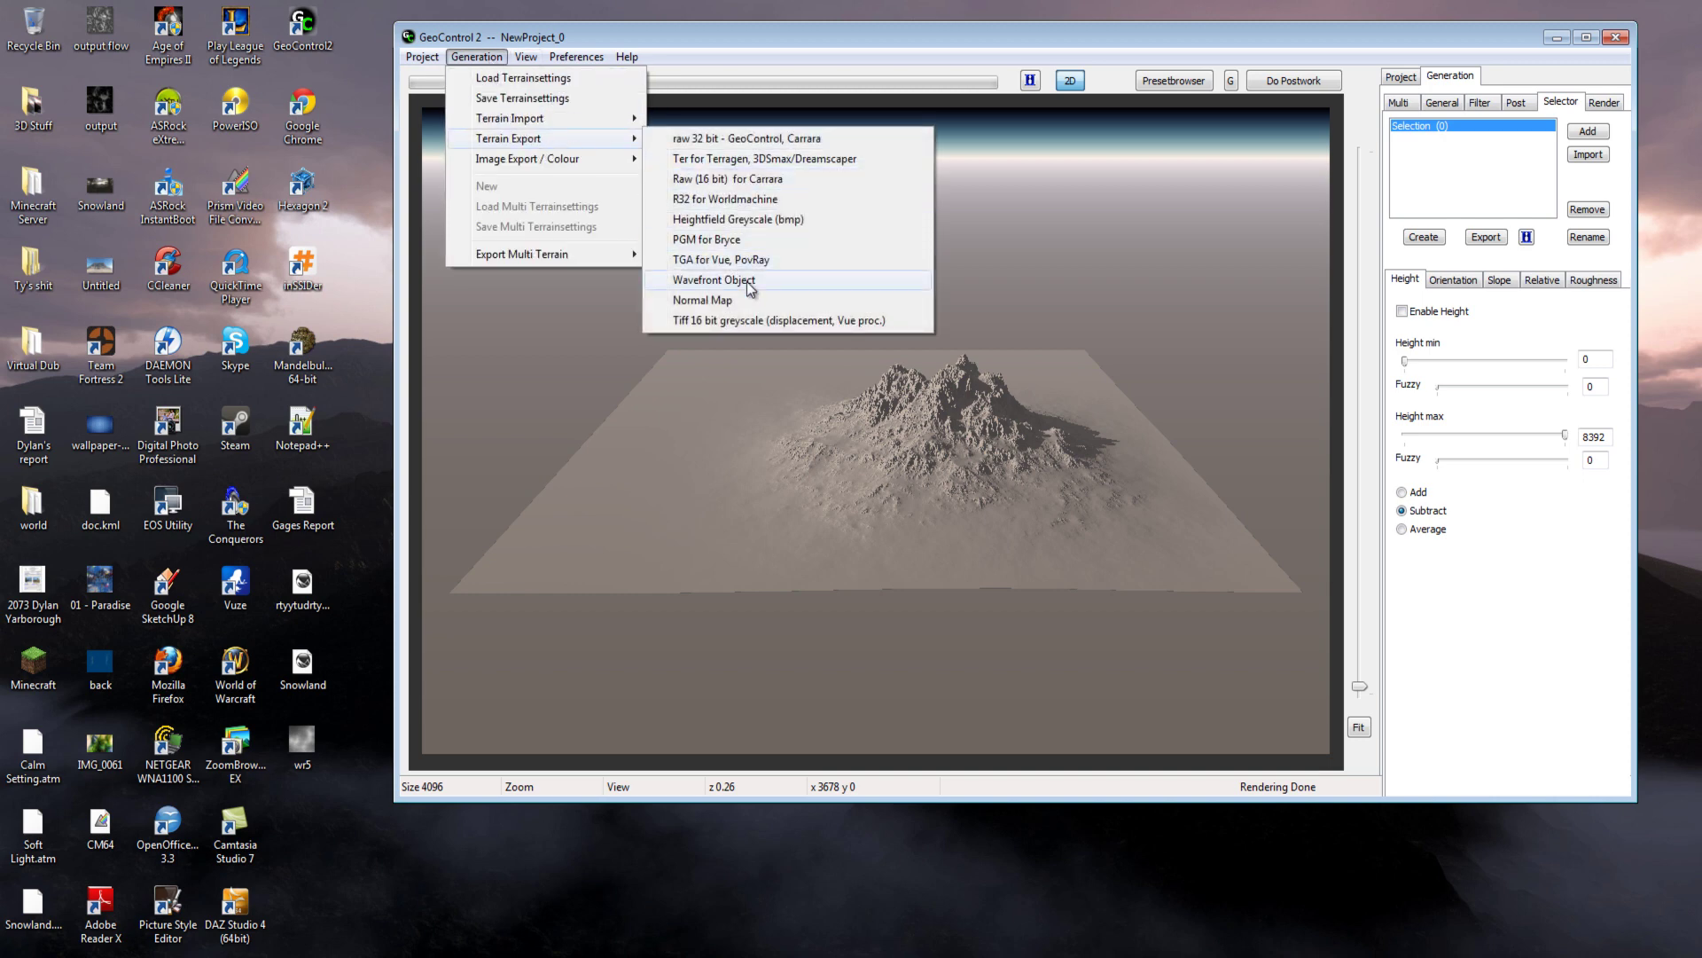
left_click(799, 321)
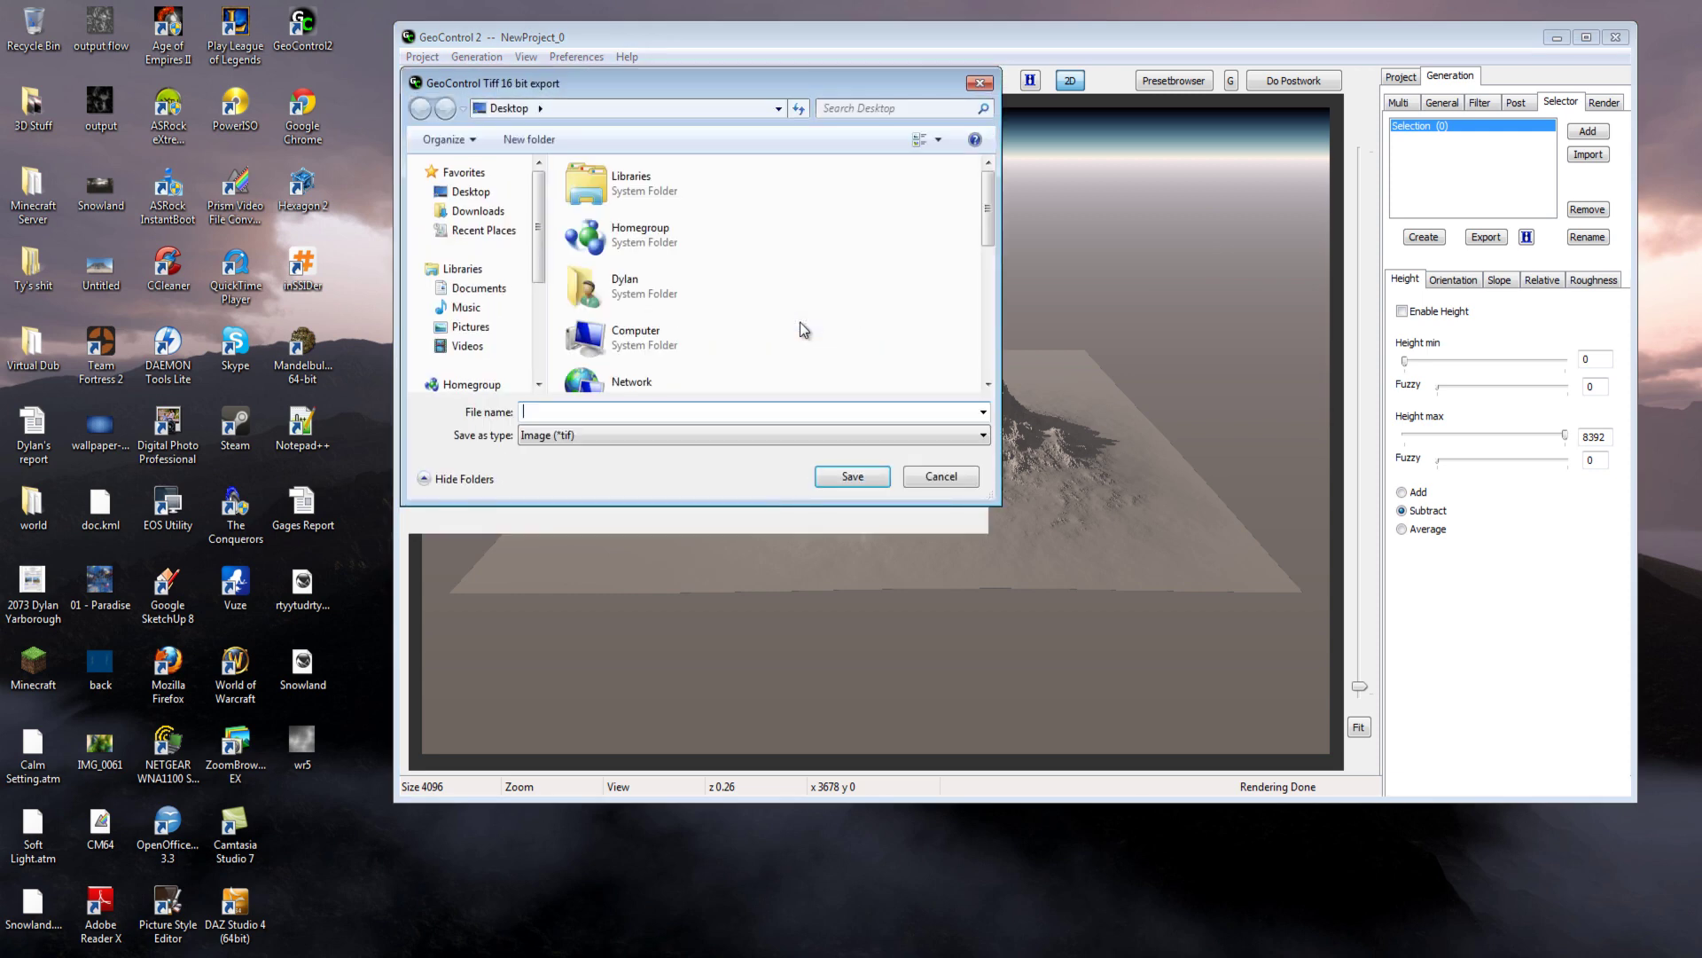
left_click(470, 189)
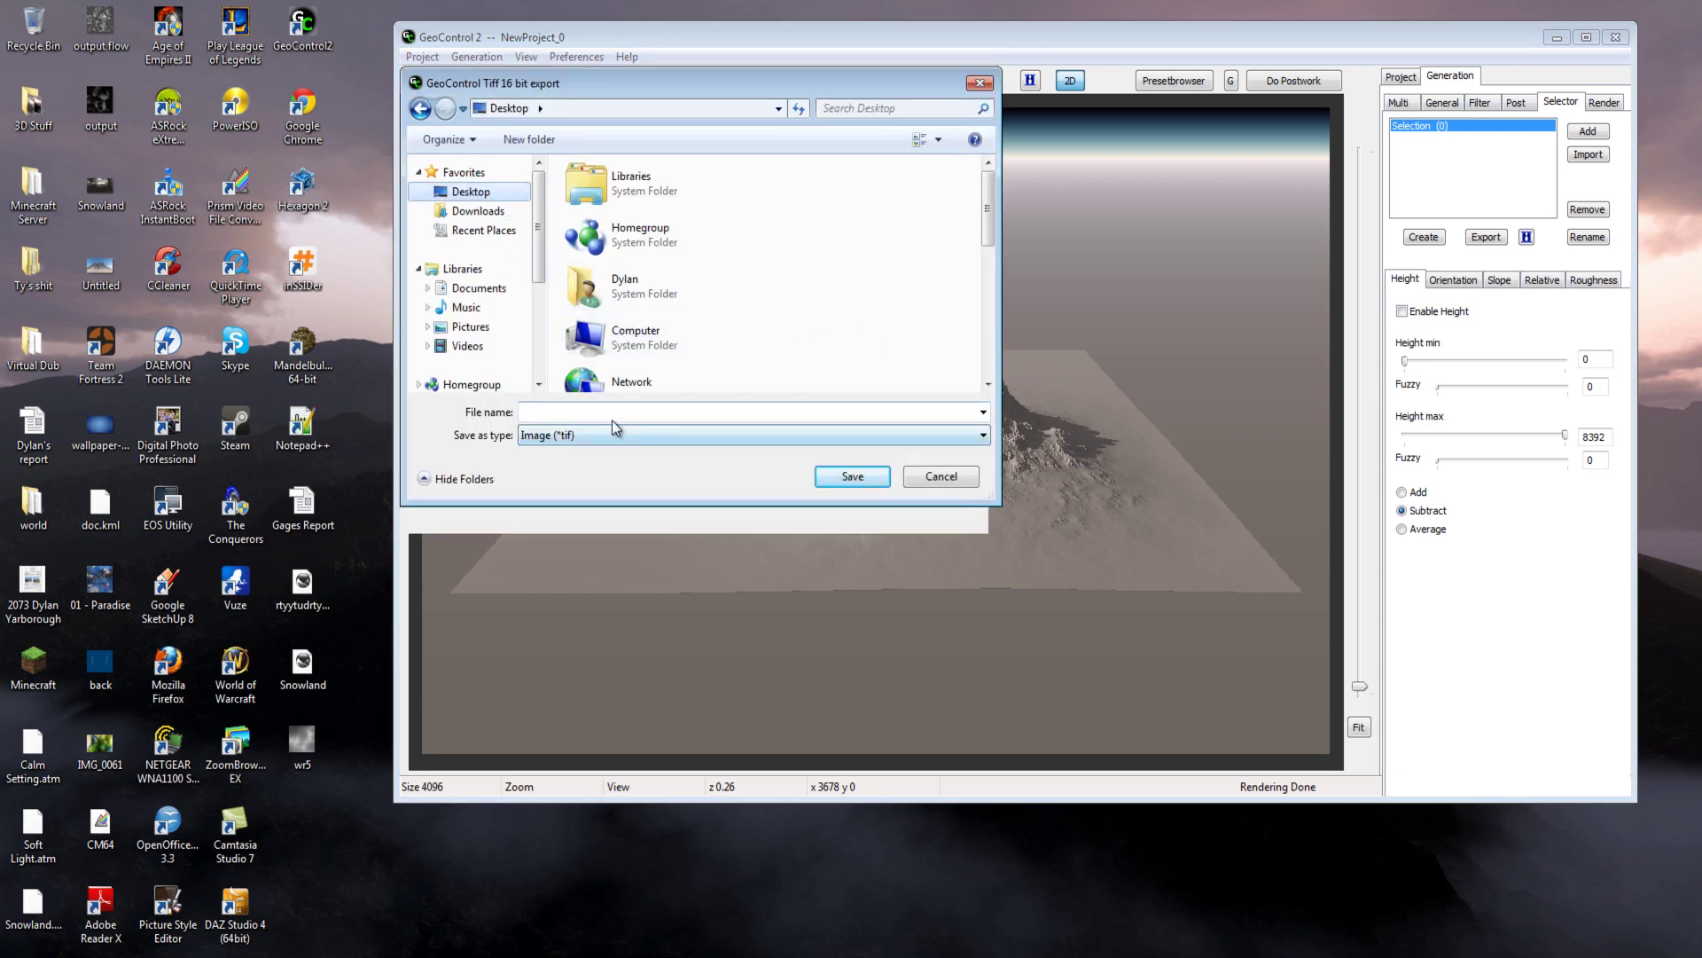
left_click(614, 417)
type("ghjgh")
left_click(838, 474)
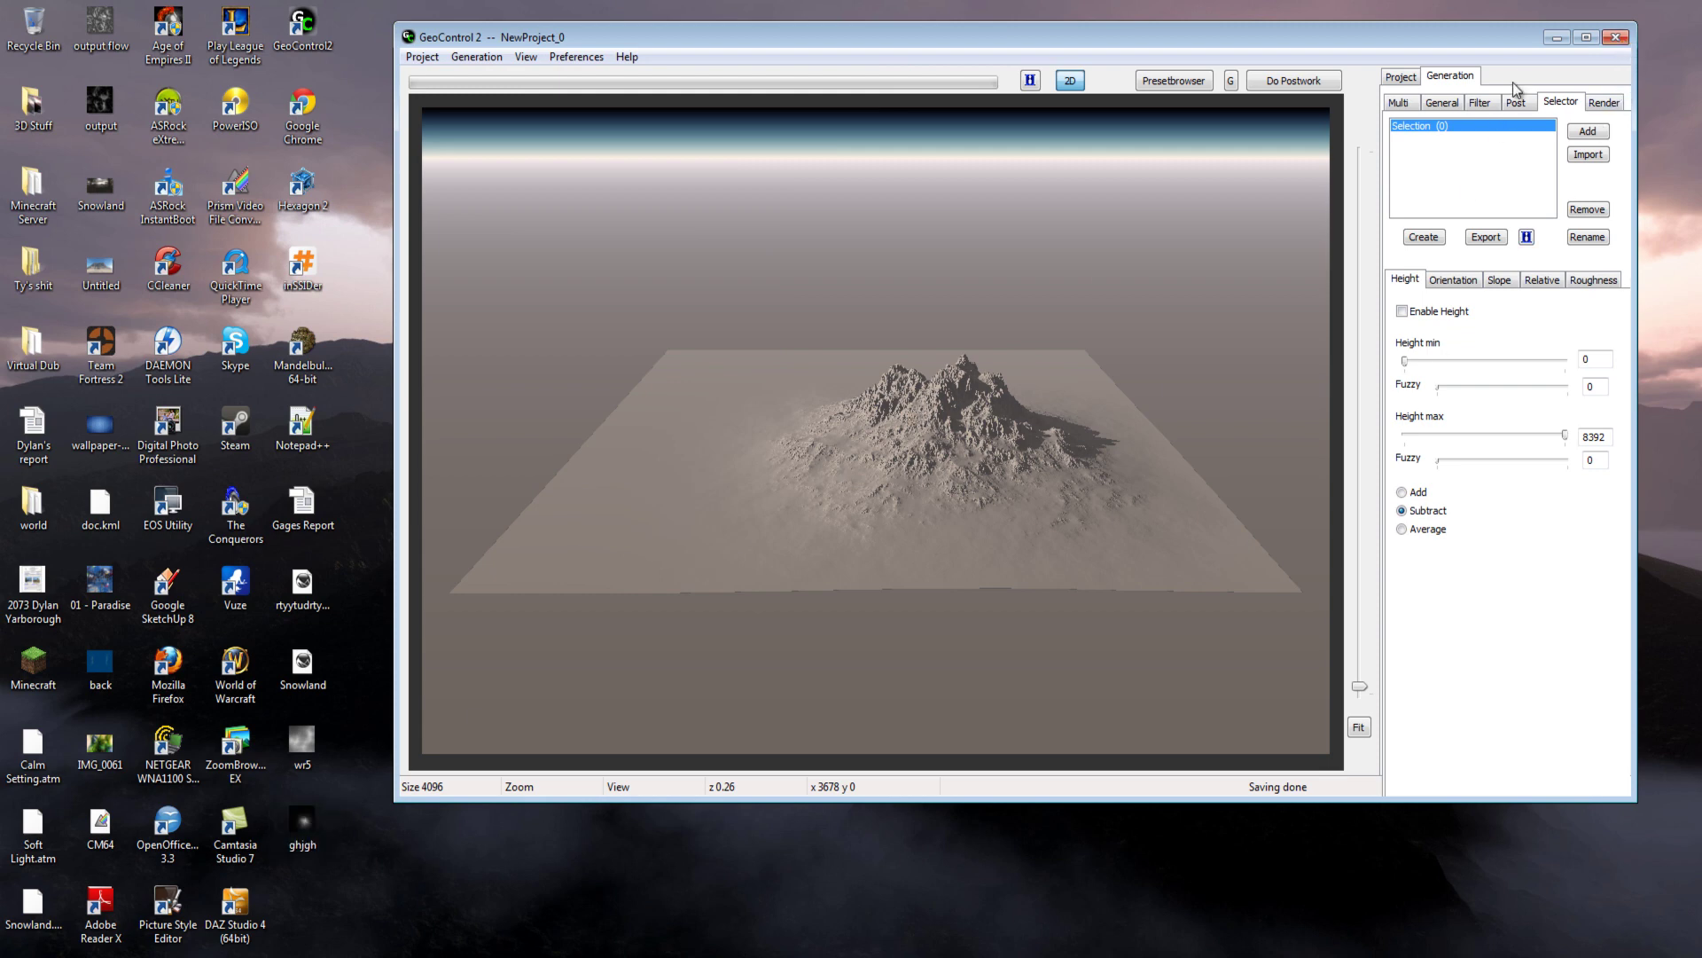
Close GeoControl without clearing the NewProject_1 temp folder, and move the wr5 file from the desktop to the Recycle Bin
left_click(1615, 37)
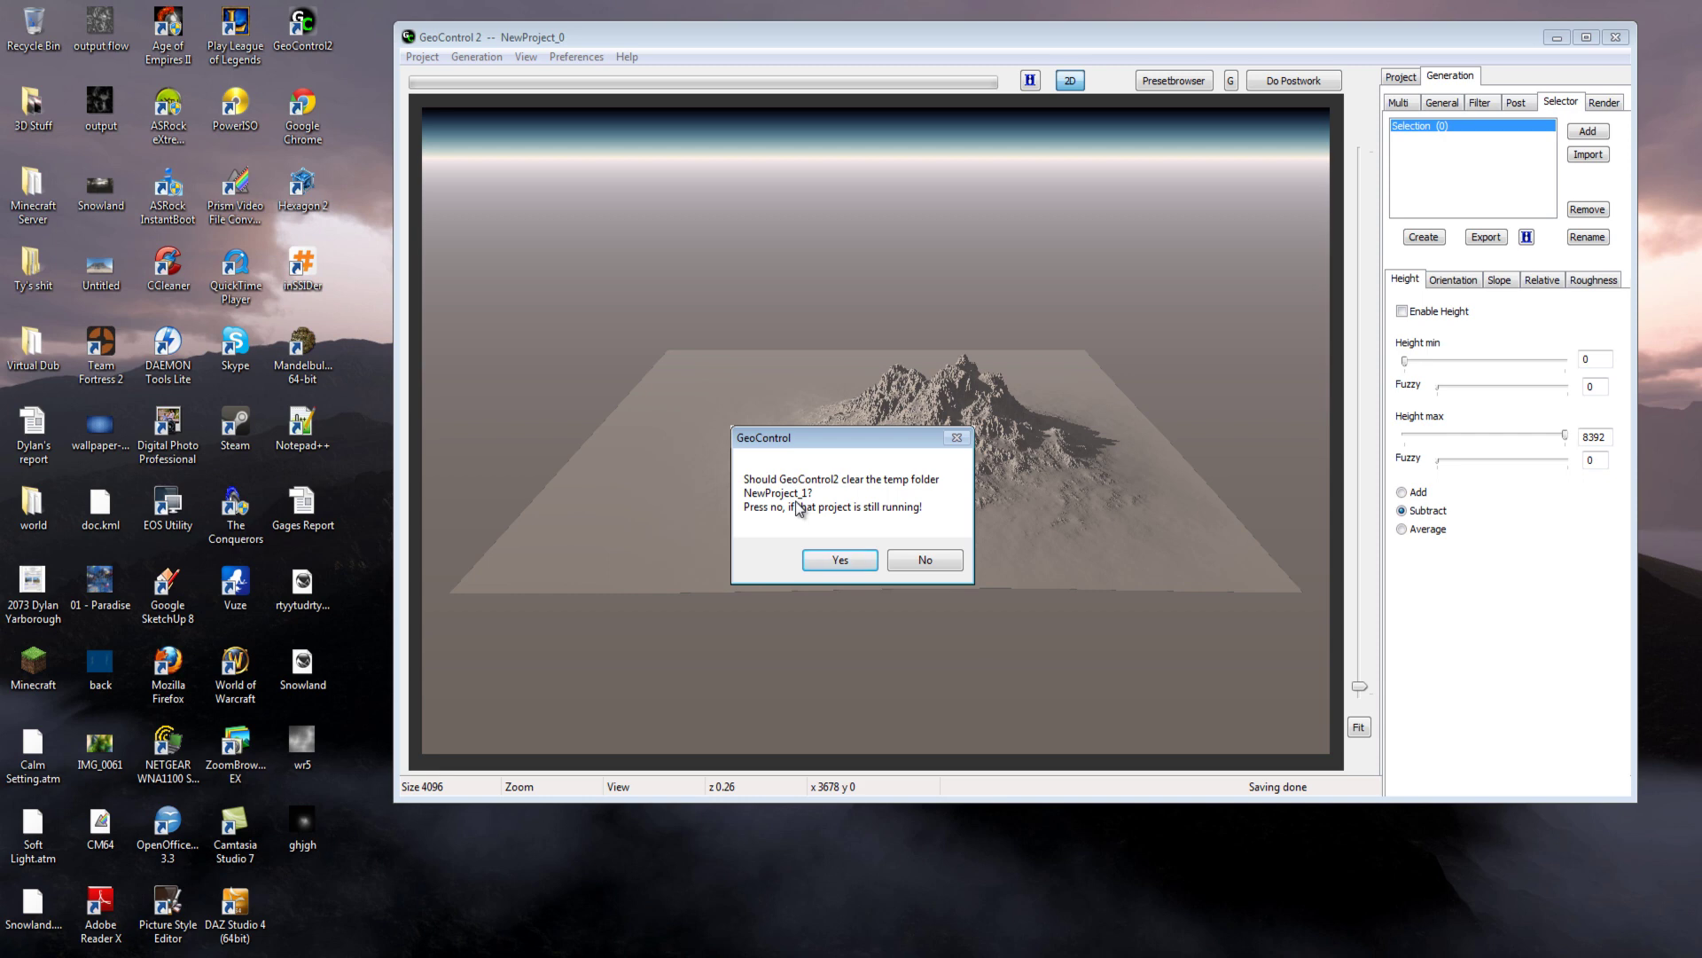
left_click(916, 556)
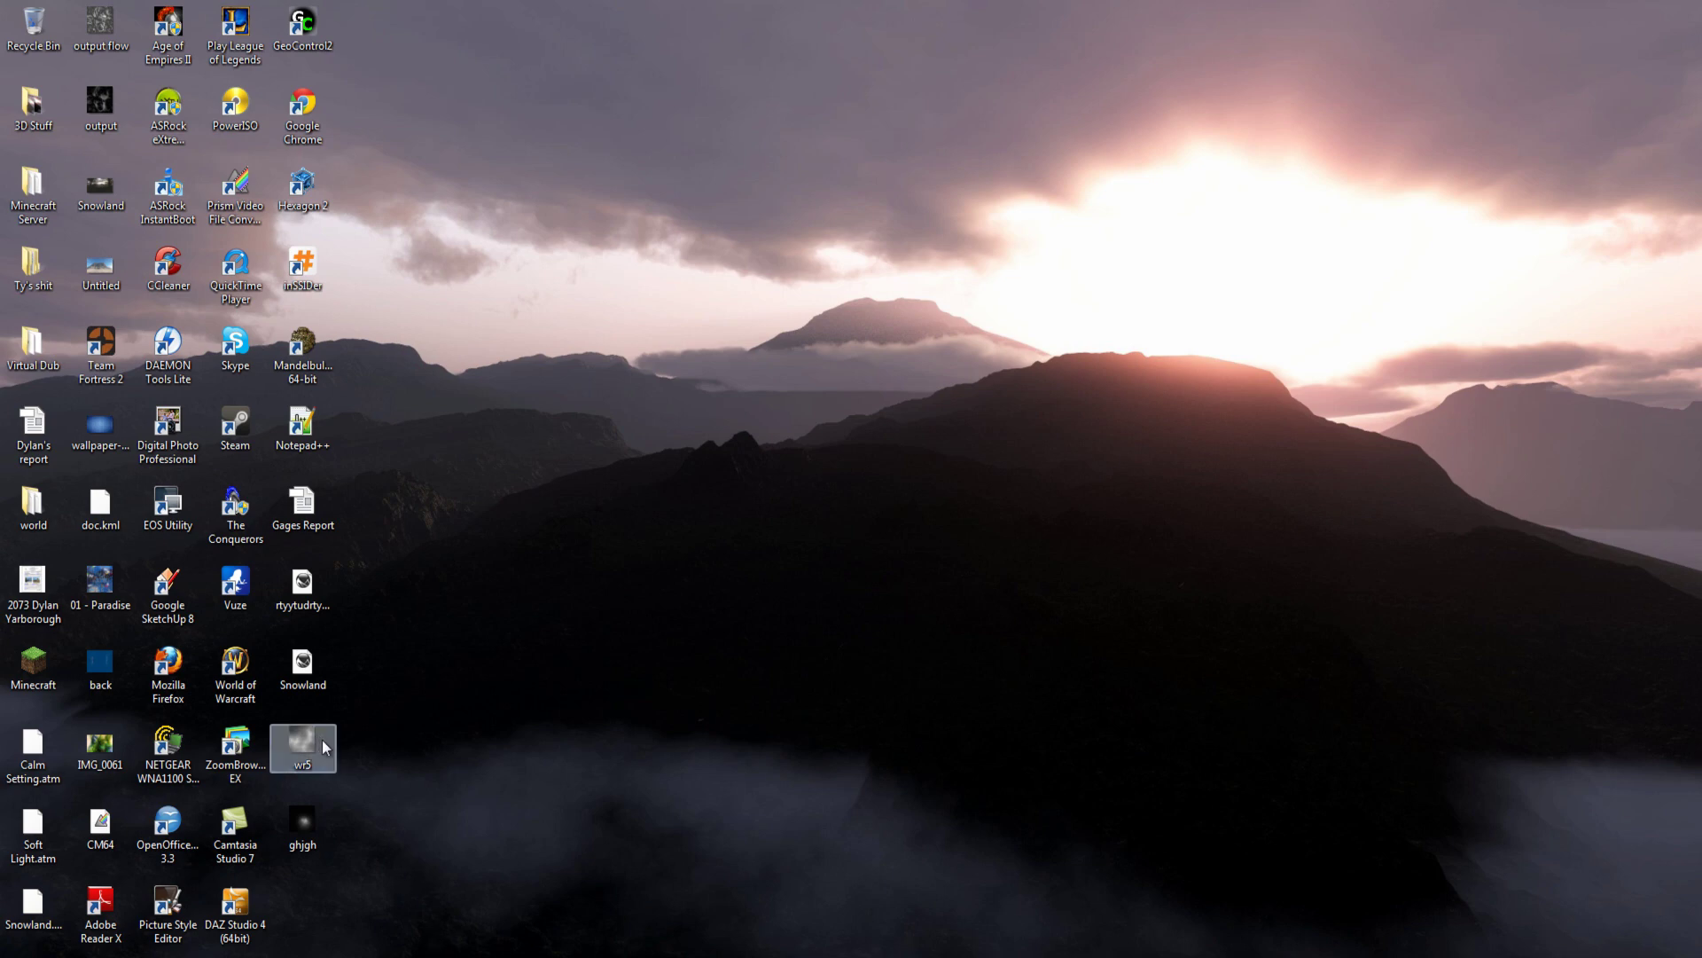
left_click_drag(319, 747, 47, 29)
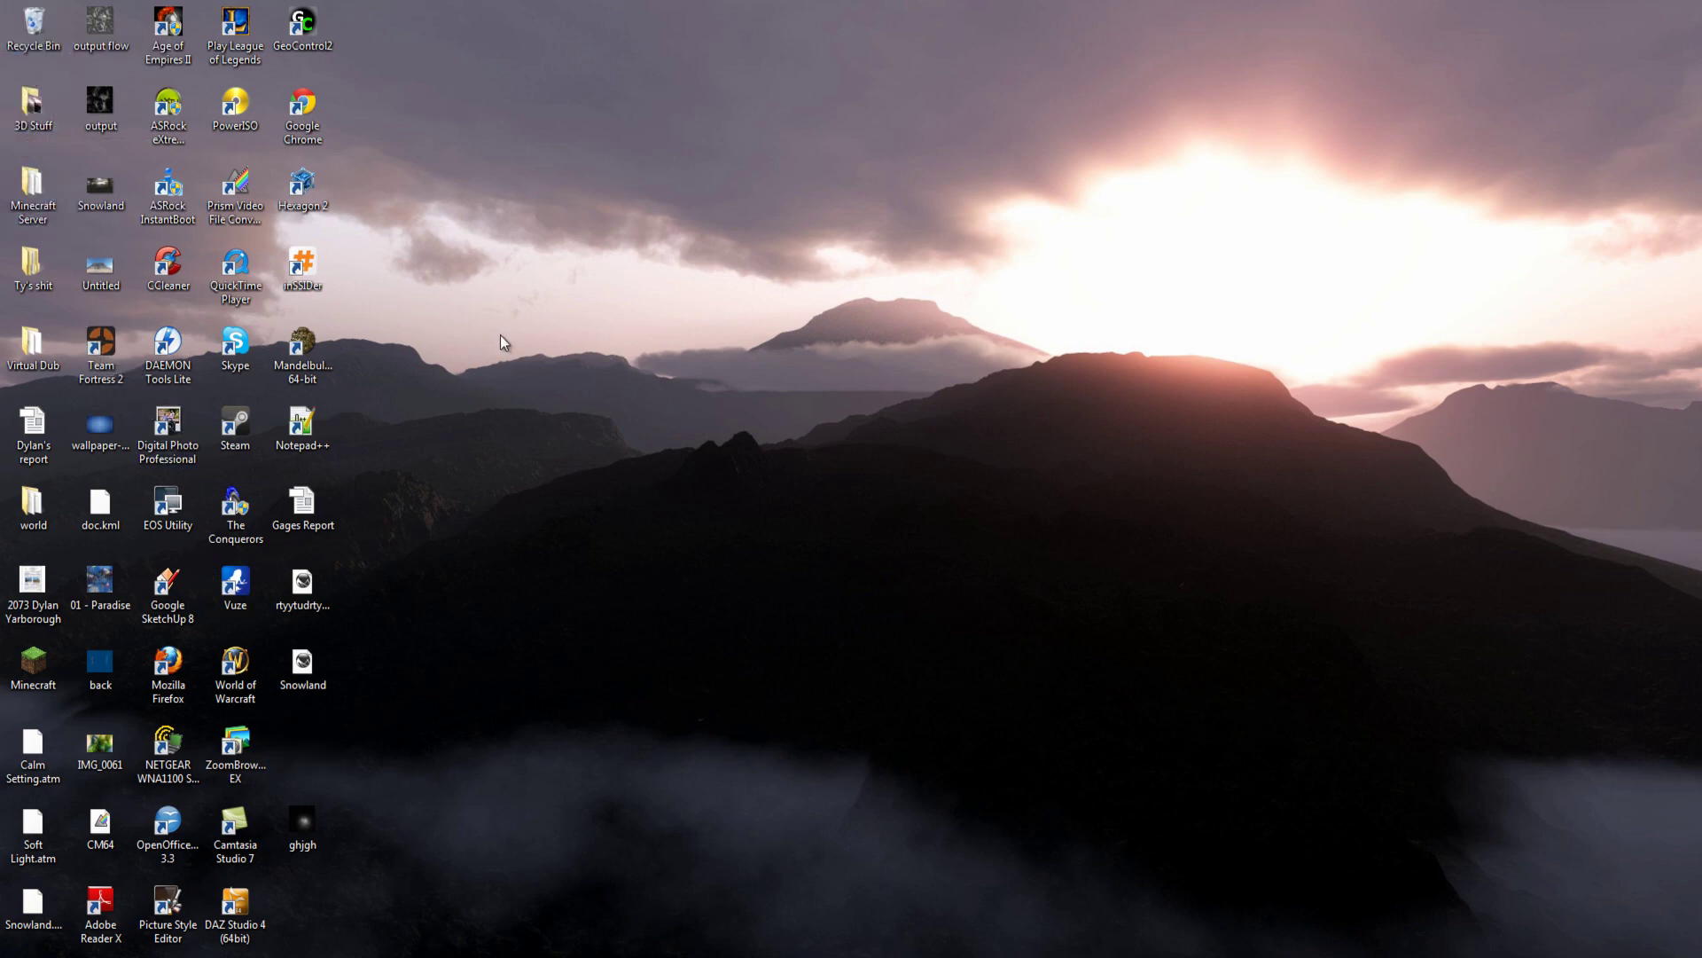
left_click_drag(305, 779, 305, 778)
Switch to Vue 10 xStream, add a procedural terrain to the scene and open it in the Terrain Editor
left_click(455, 905)
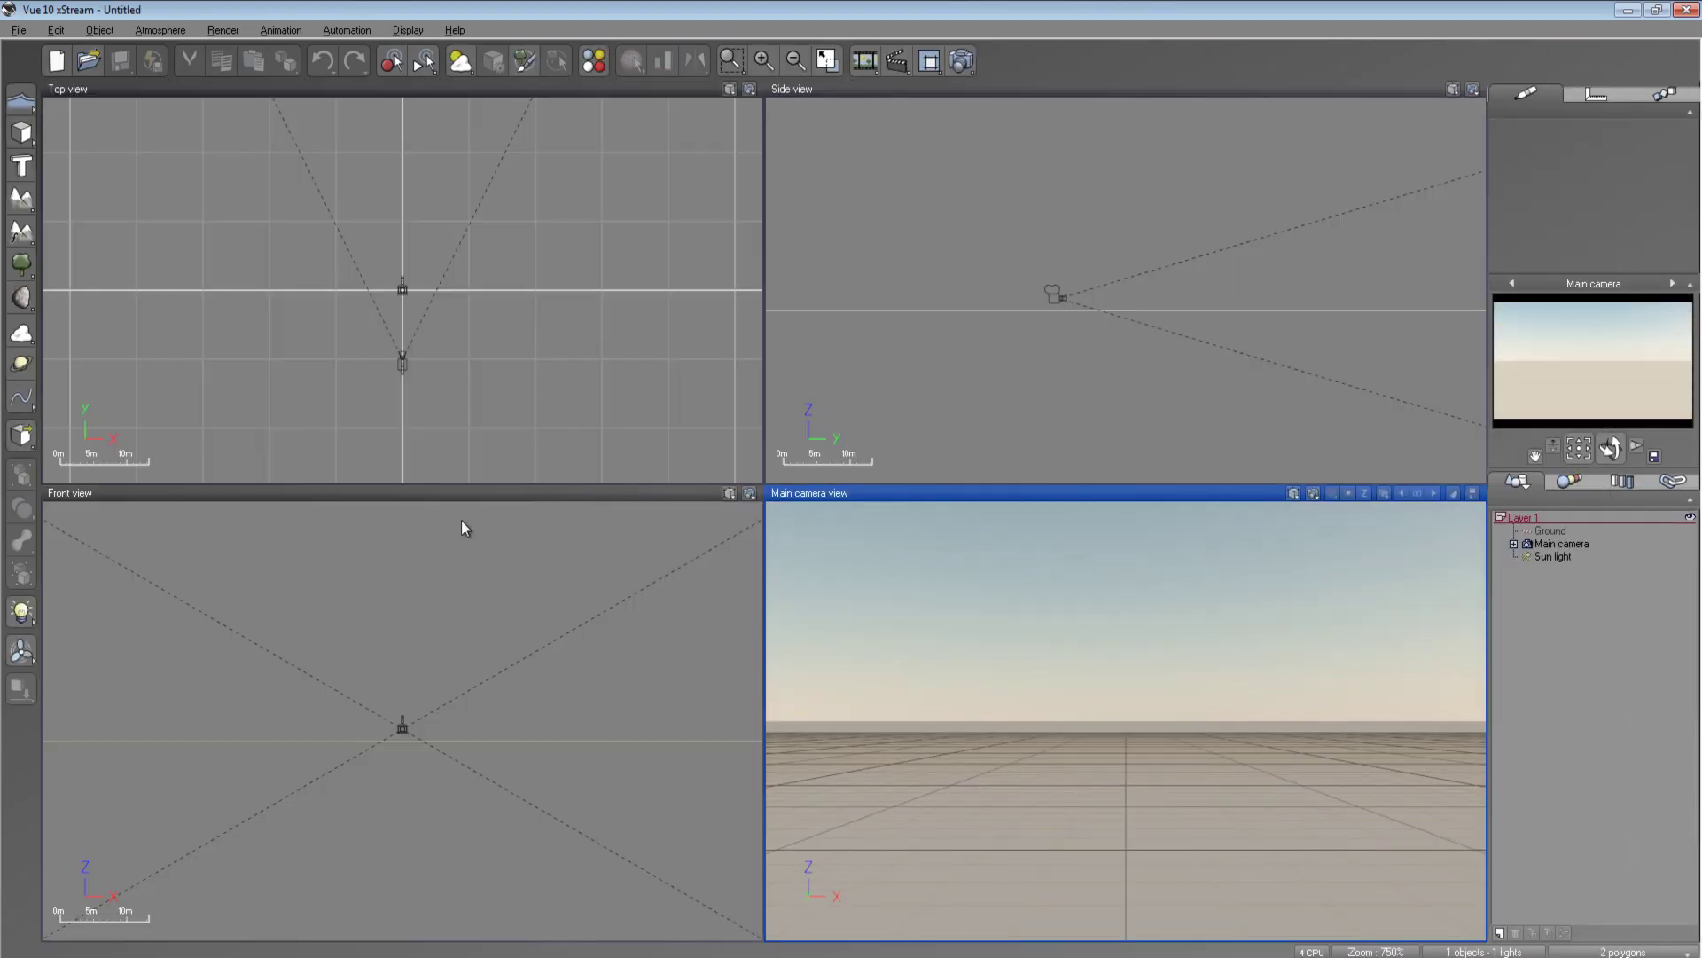
left_click(22, 232)
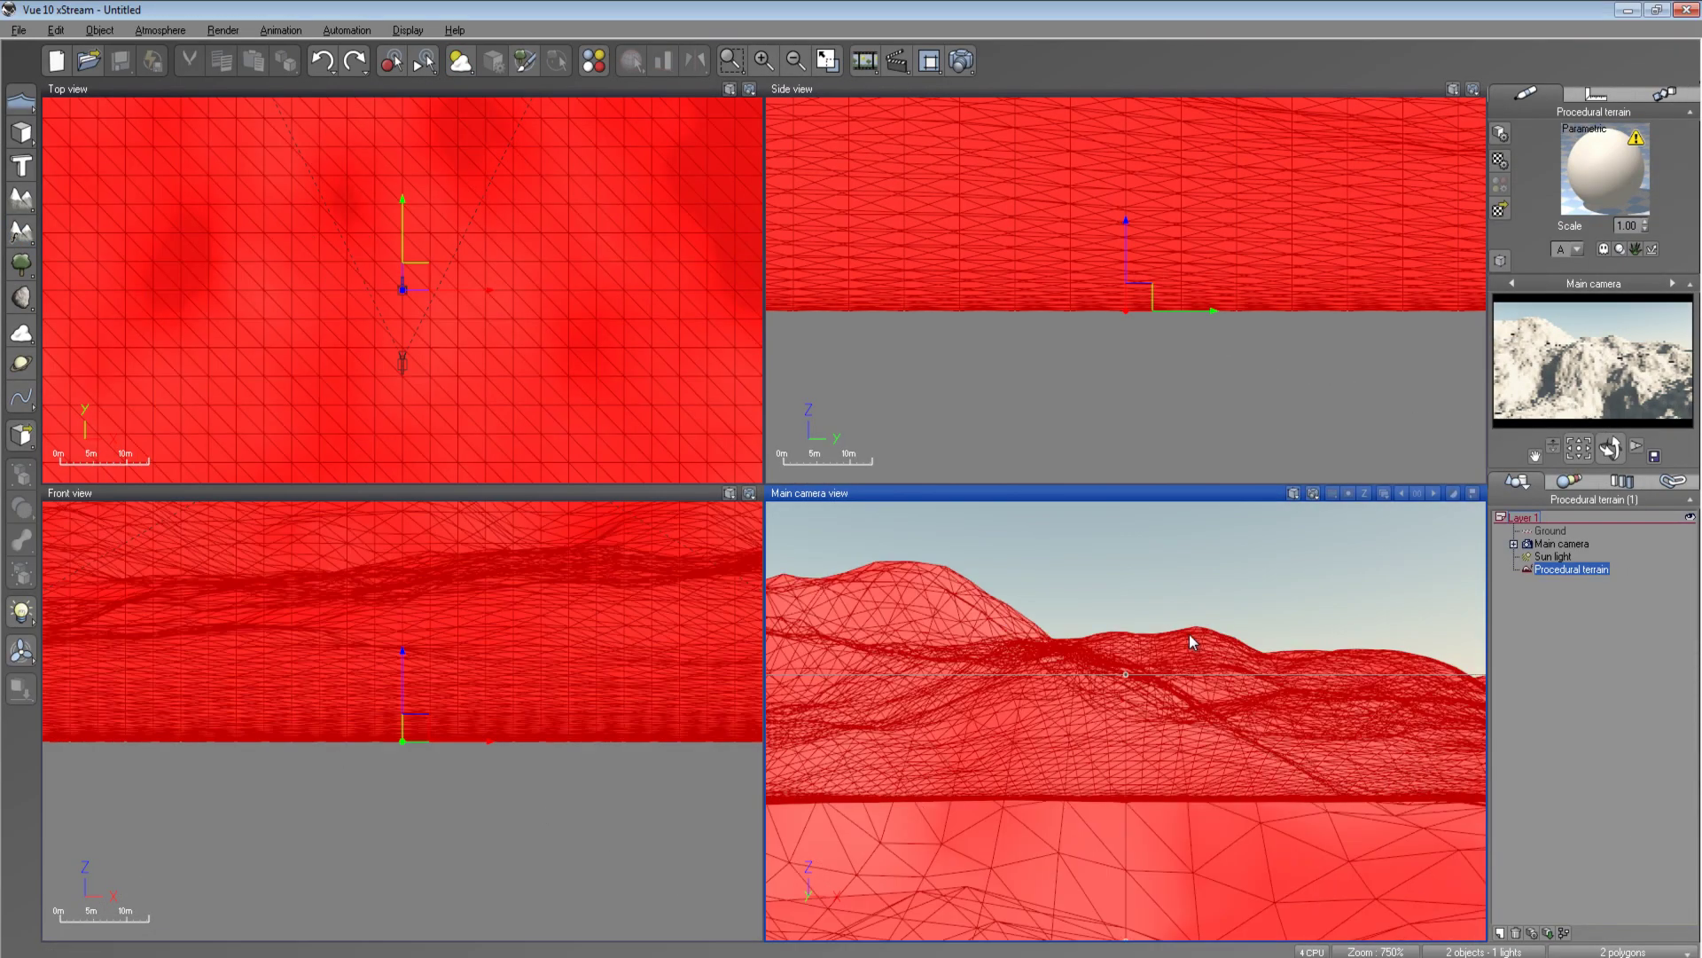
left_click(1593, 572)
double_click(1593, 571)
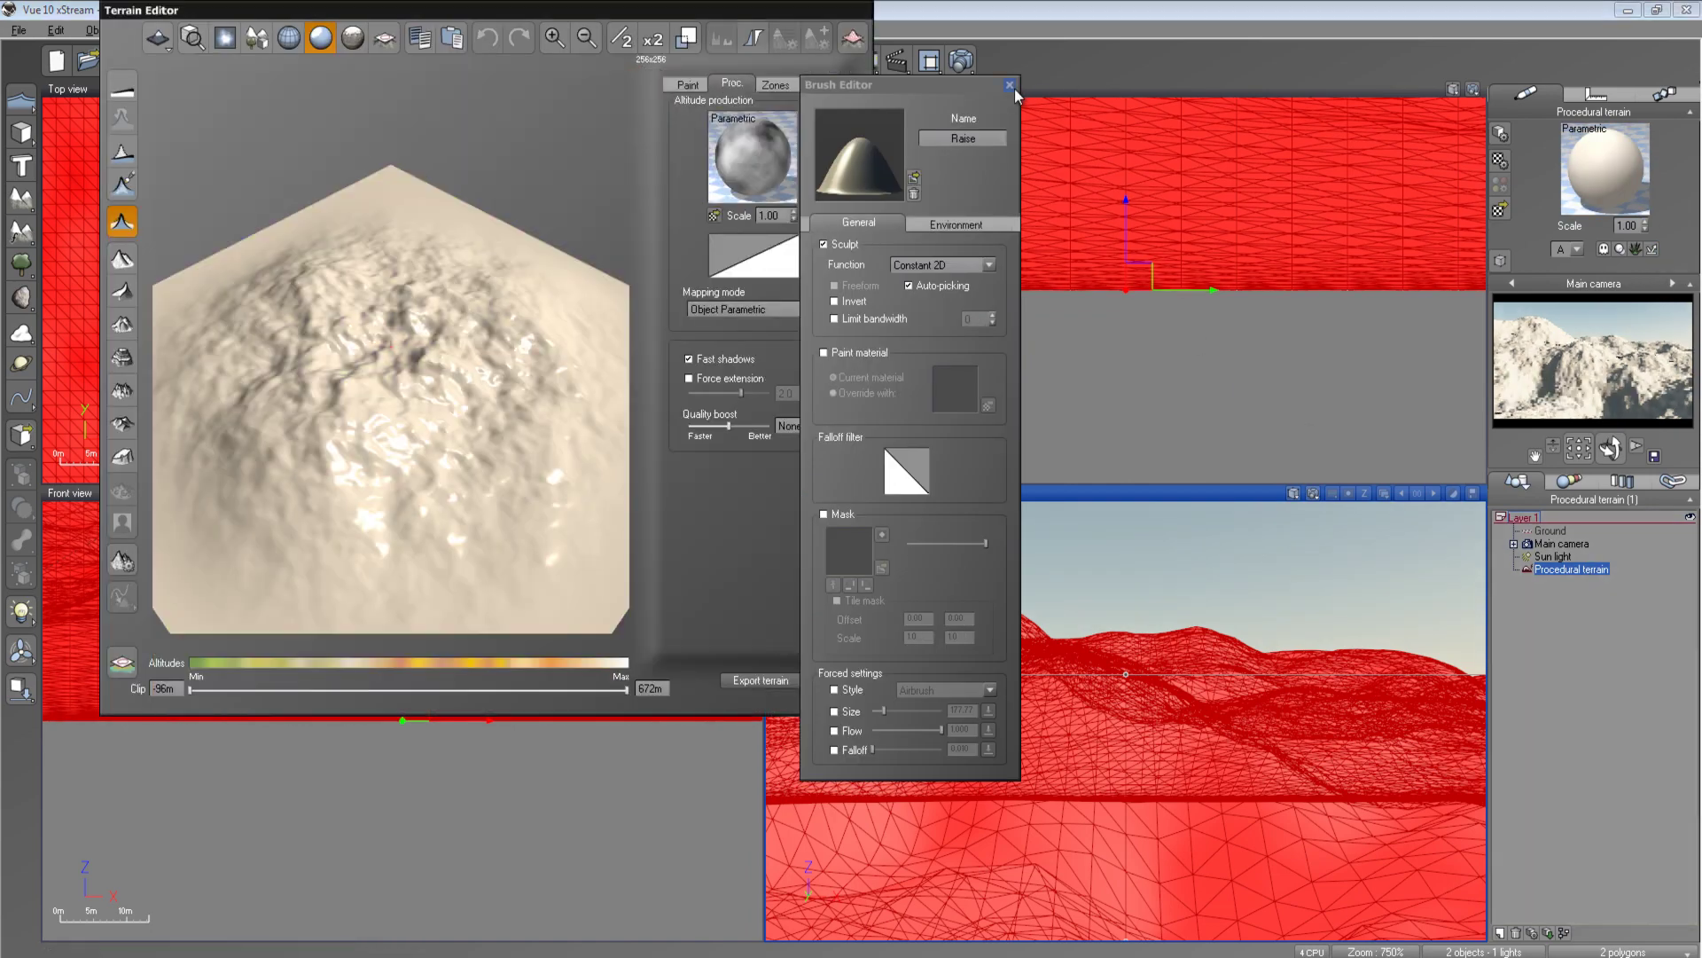
Open the altitude production function for editing and delete all nodes between its inputs and the Altitude output
right_click(785, 149)
left_click(838, 167)
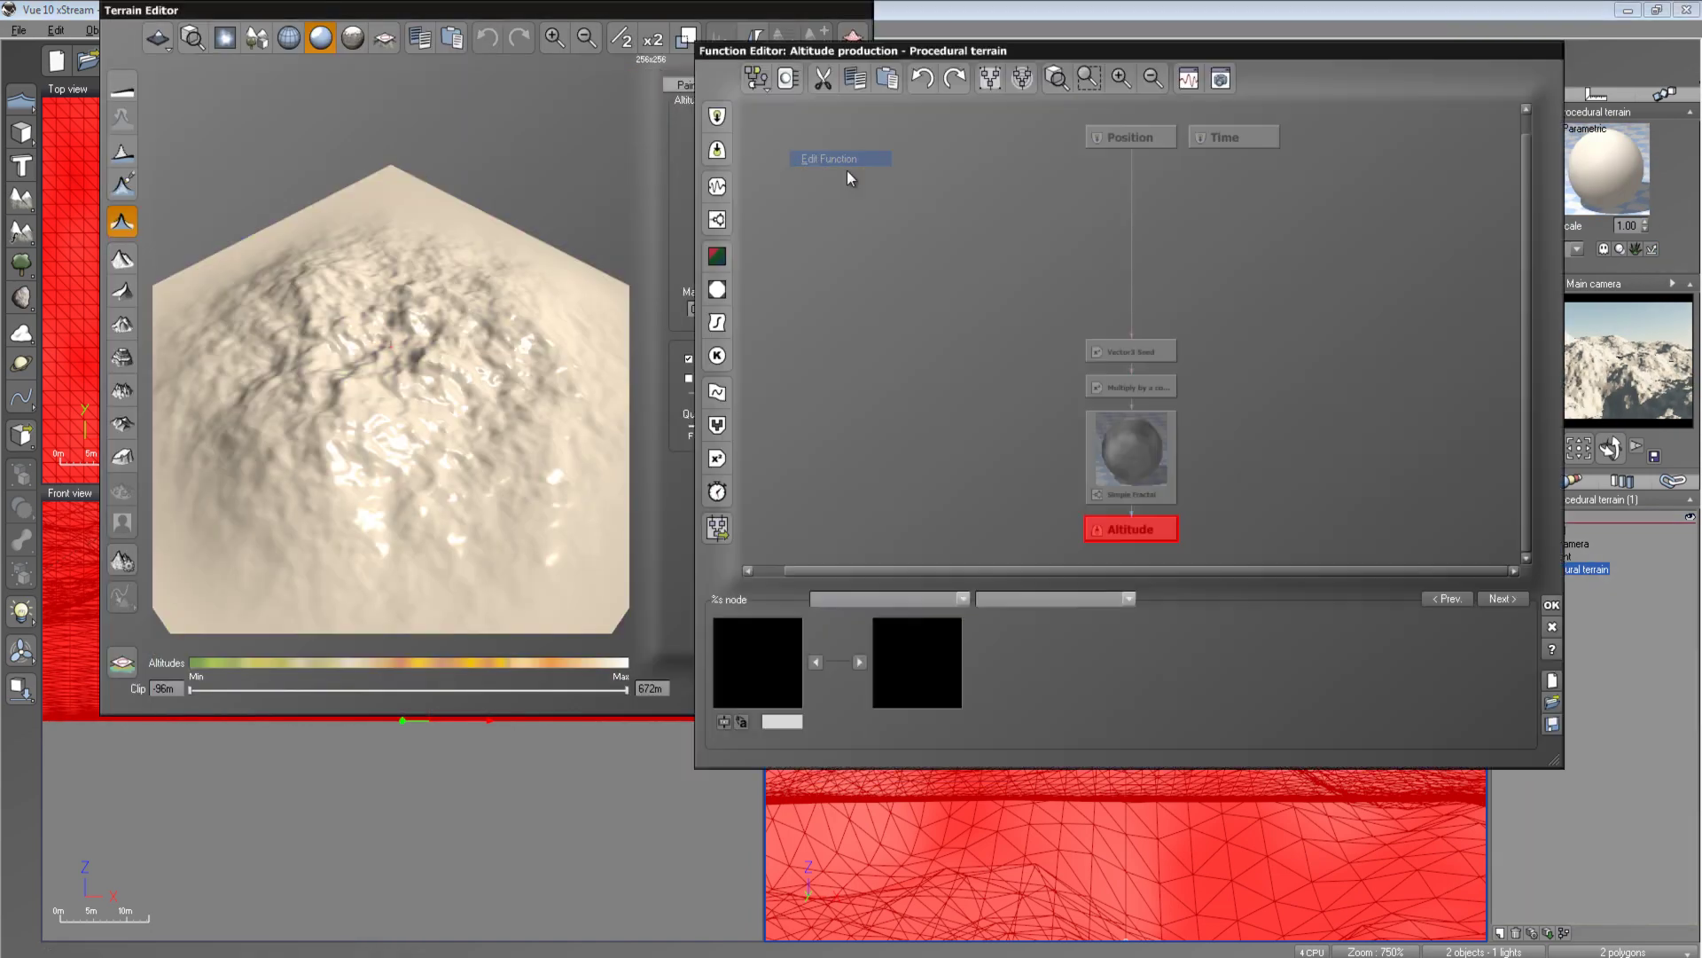
left_click_drag(1315, 484, 1114, 324)
key("Delete")
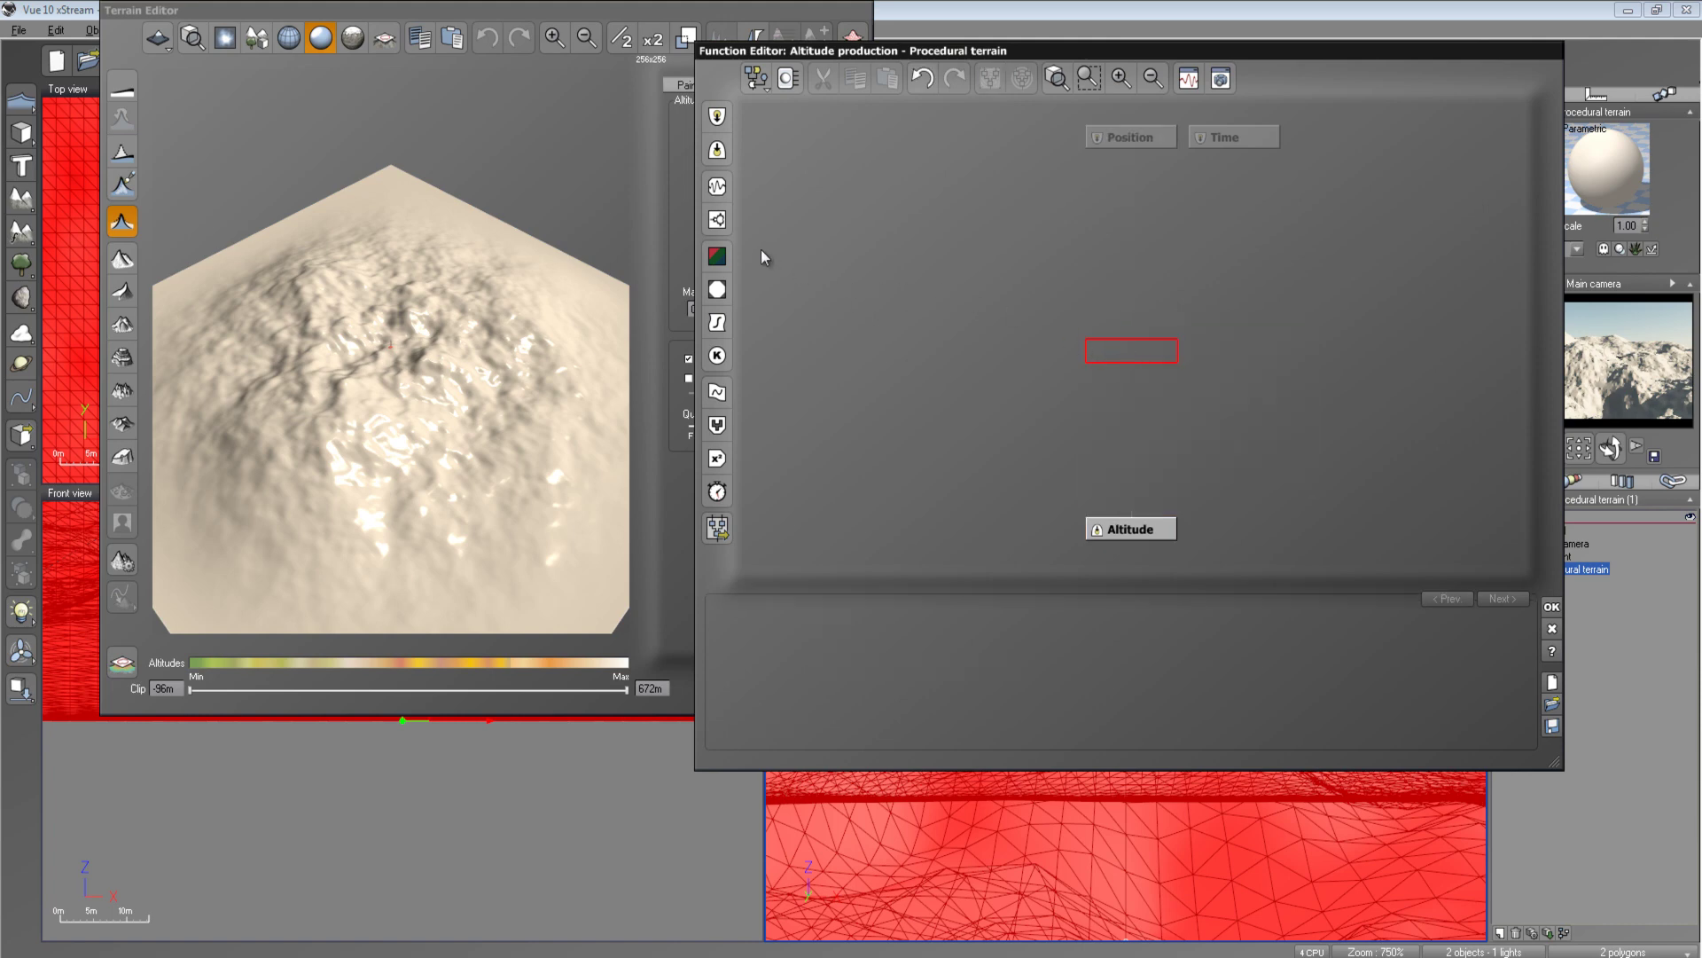
left_click(718, 219)
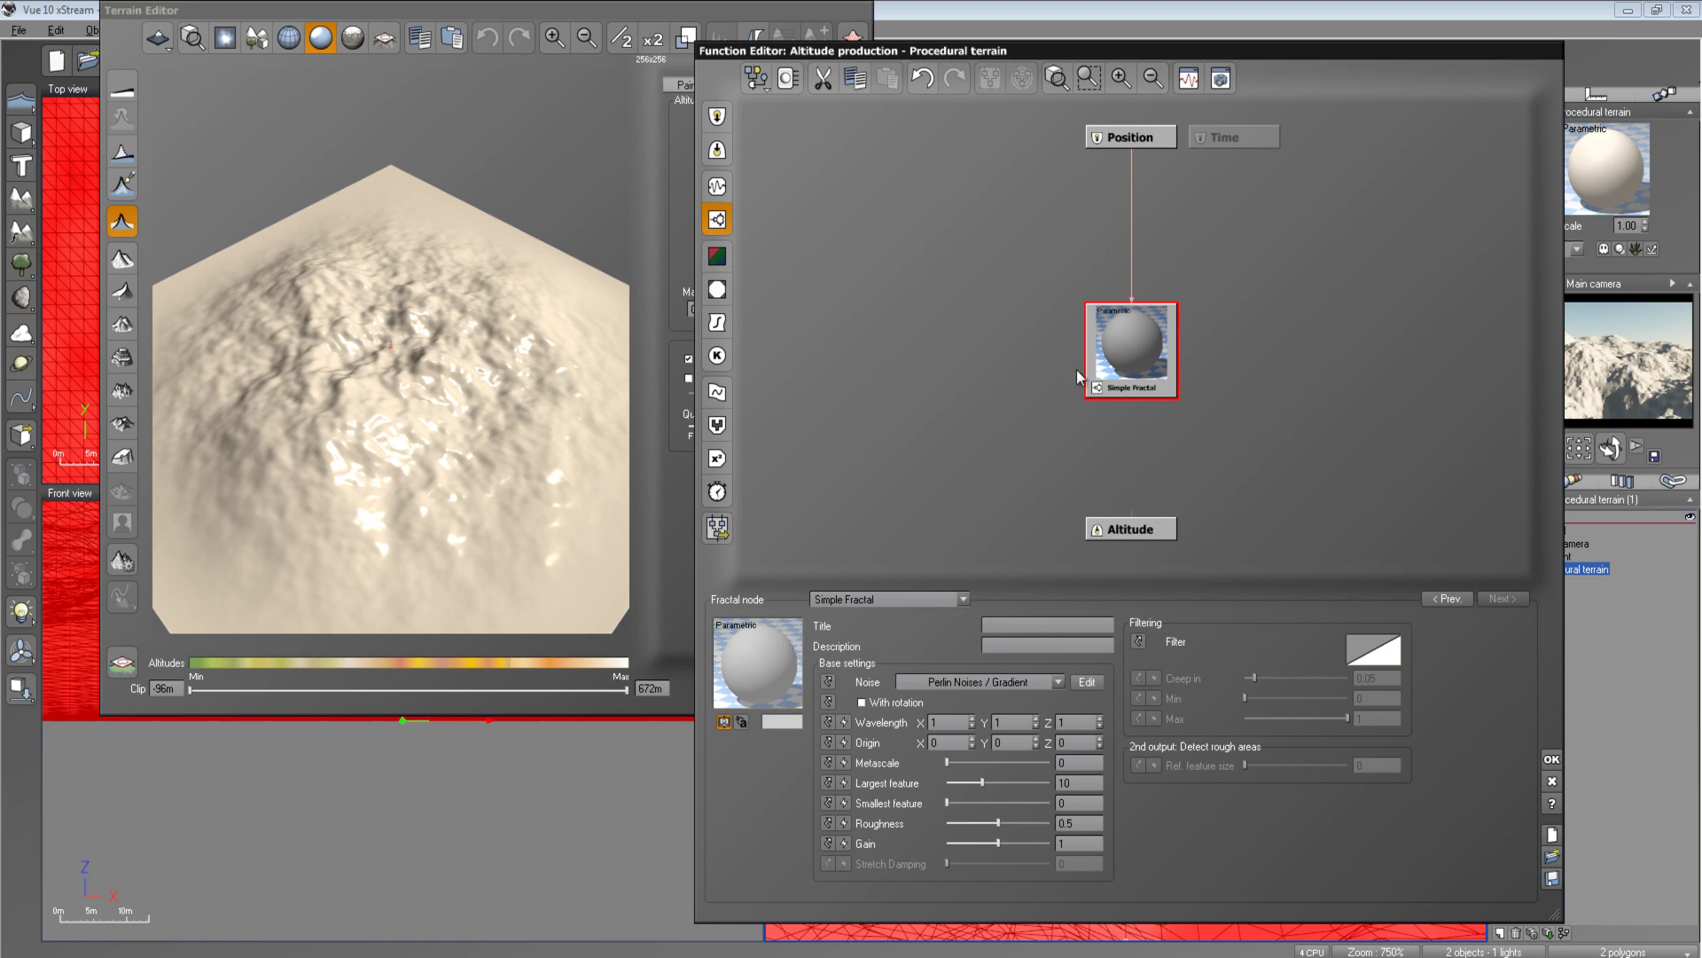
key("Delete")
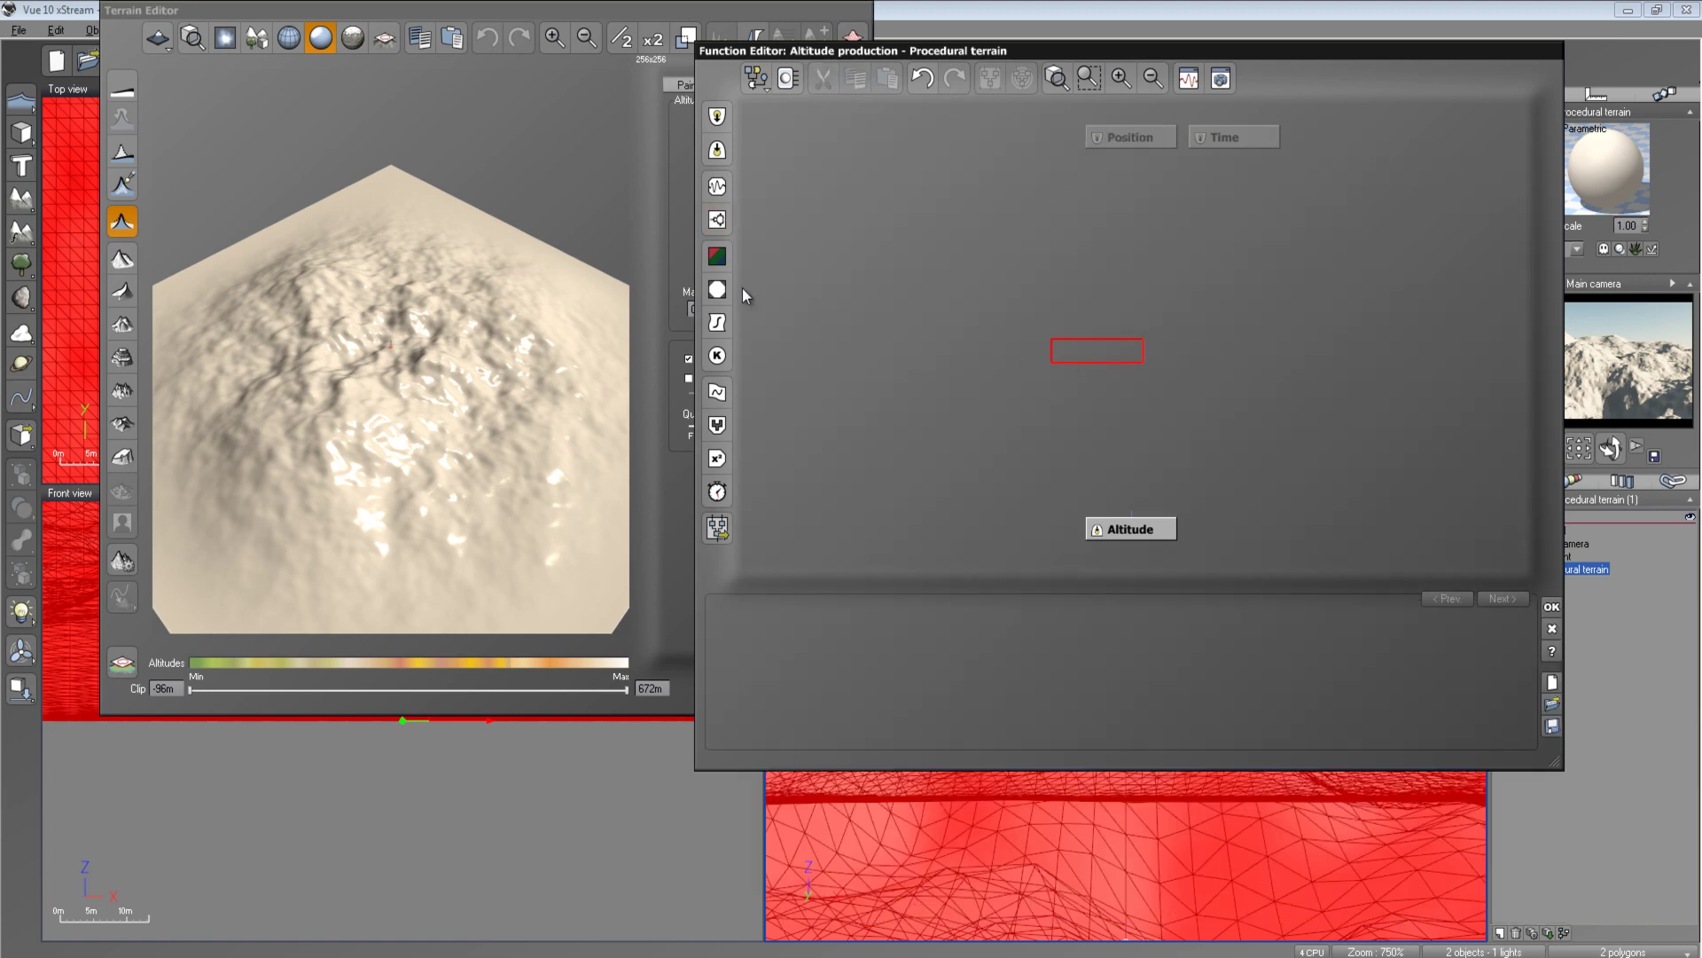
Add a Projected Texture Map node feeding Altitude and load the ghjgh TIFF from the Desktop as its image
left_click(717, 289)
left_click_drag(1134, 519, 1123, 426)
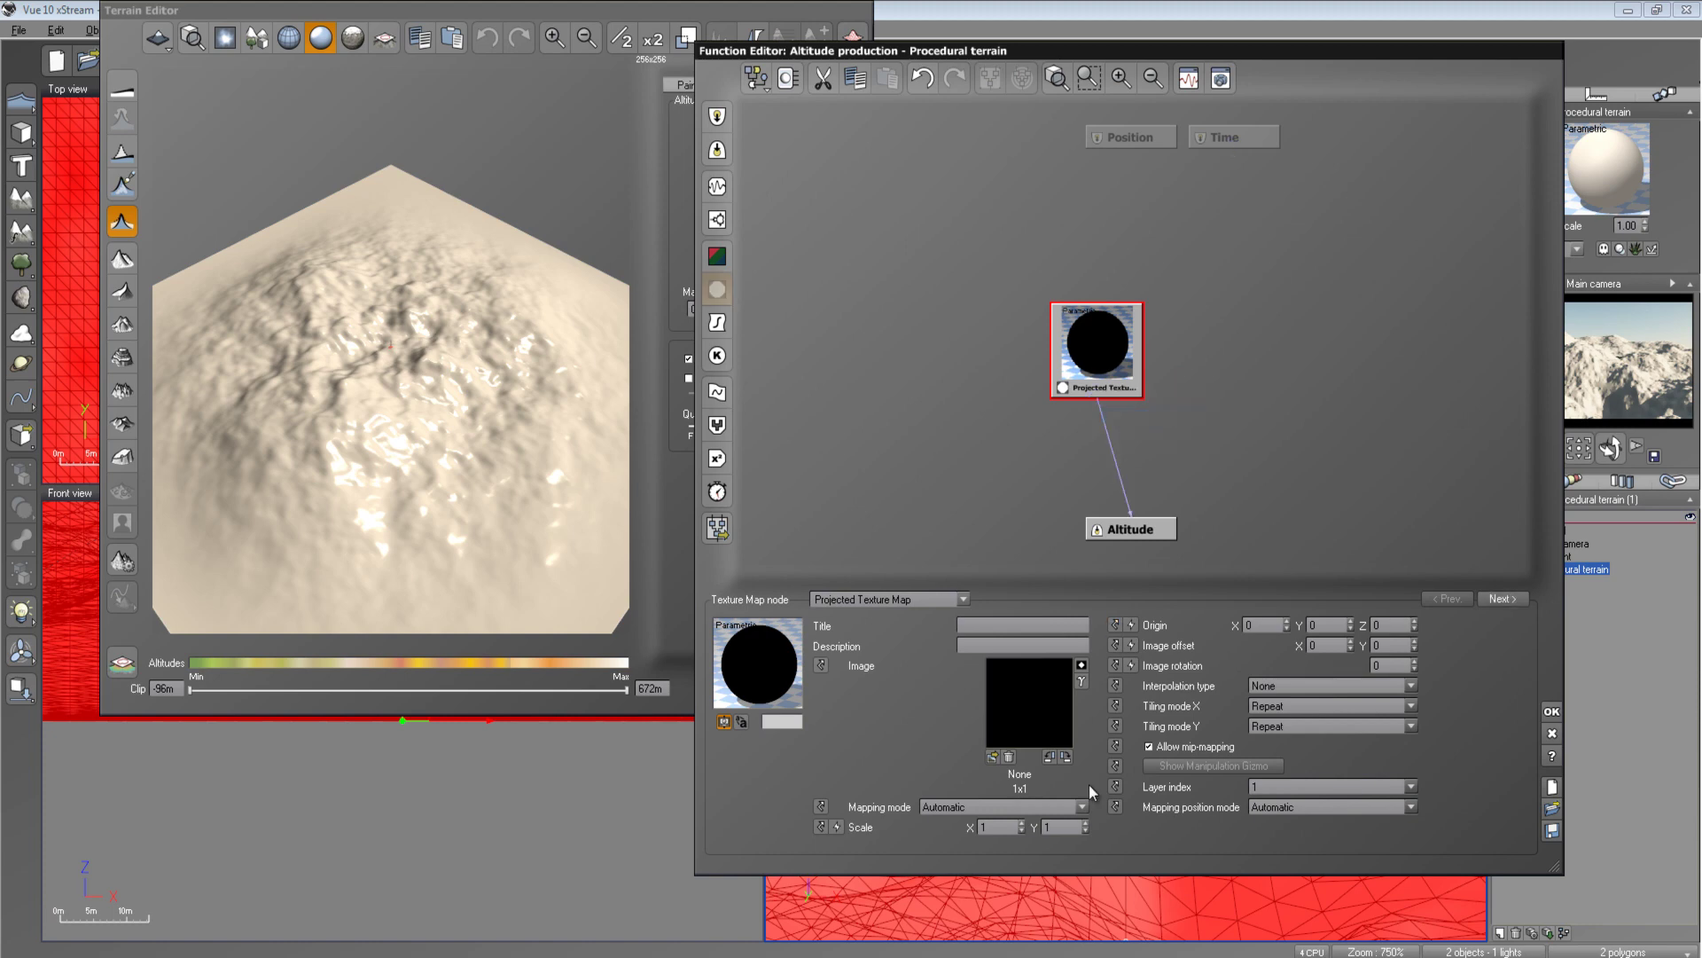
left_click(991, 754)
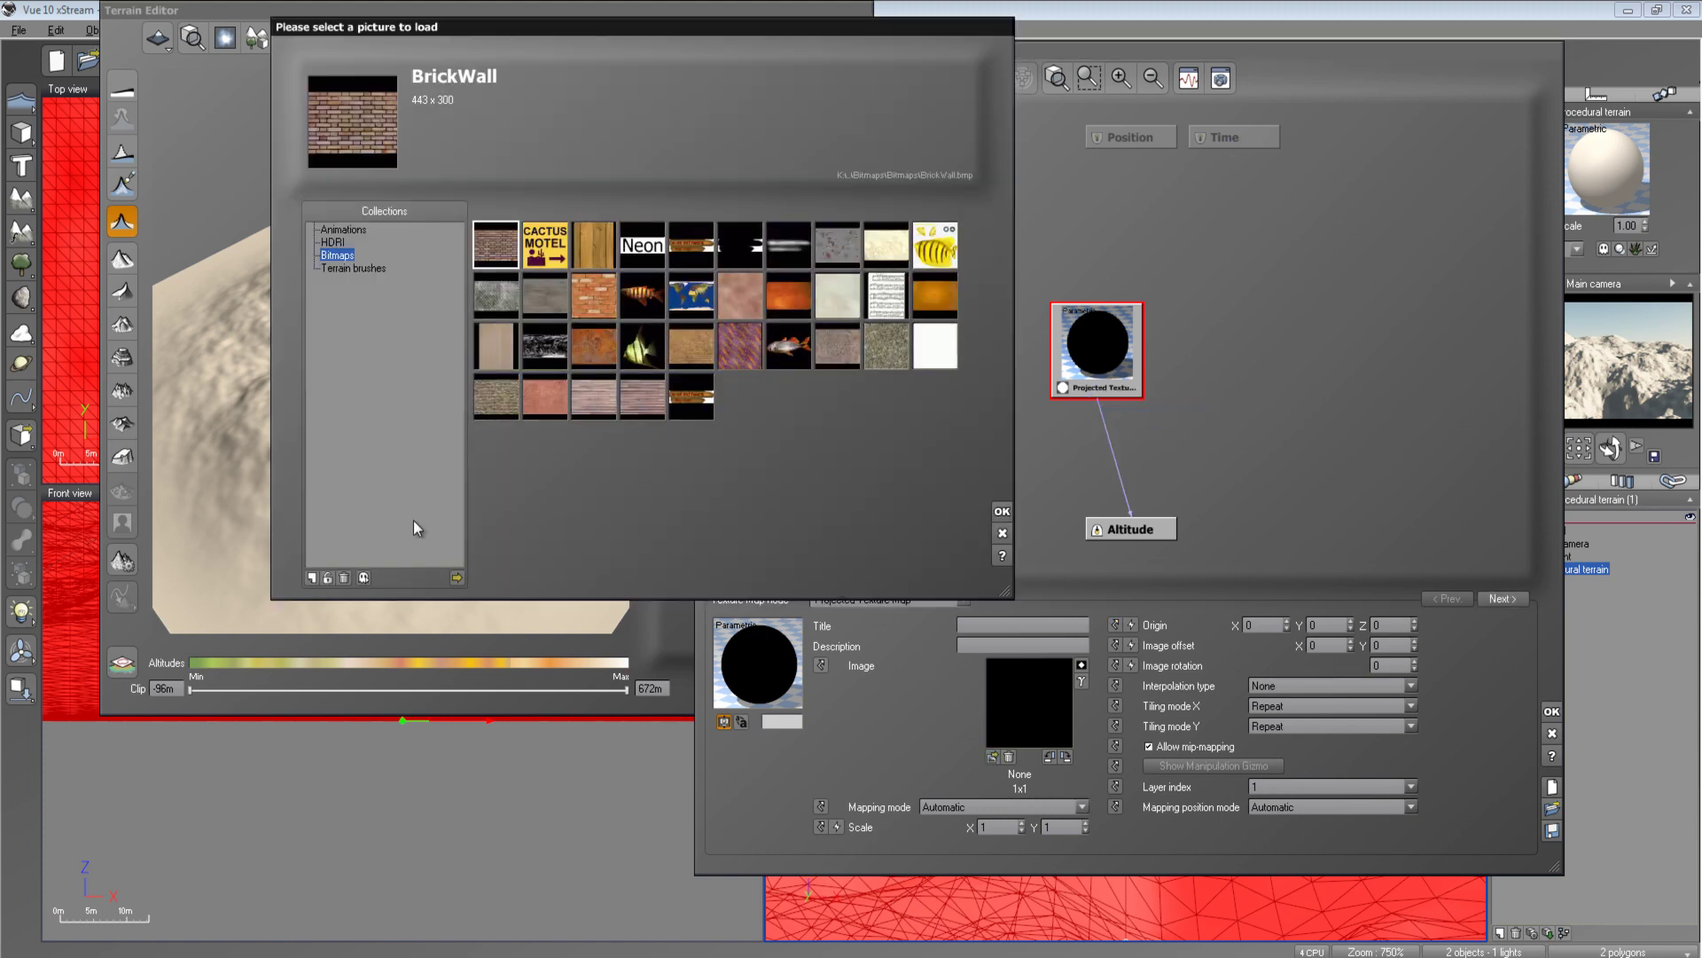
left_click(457, 577)
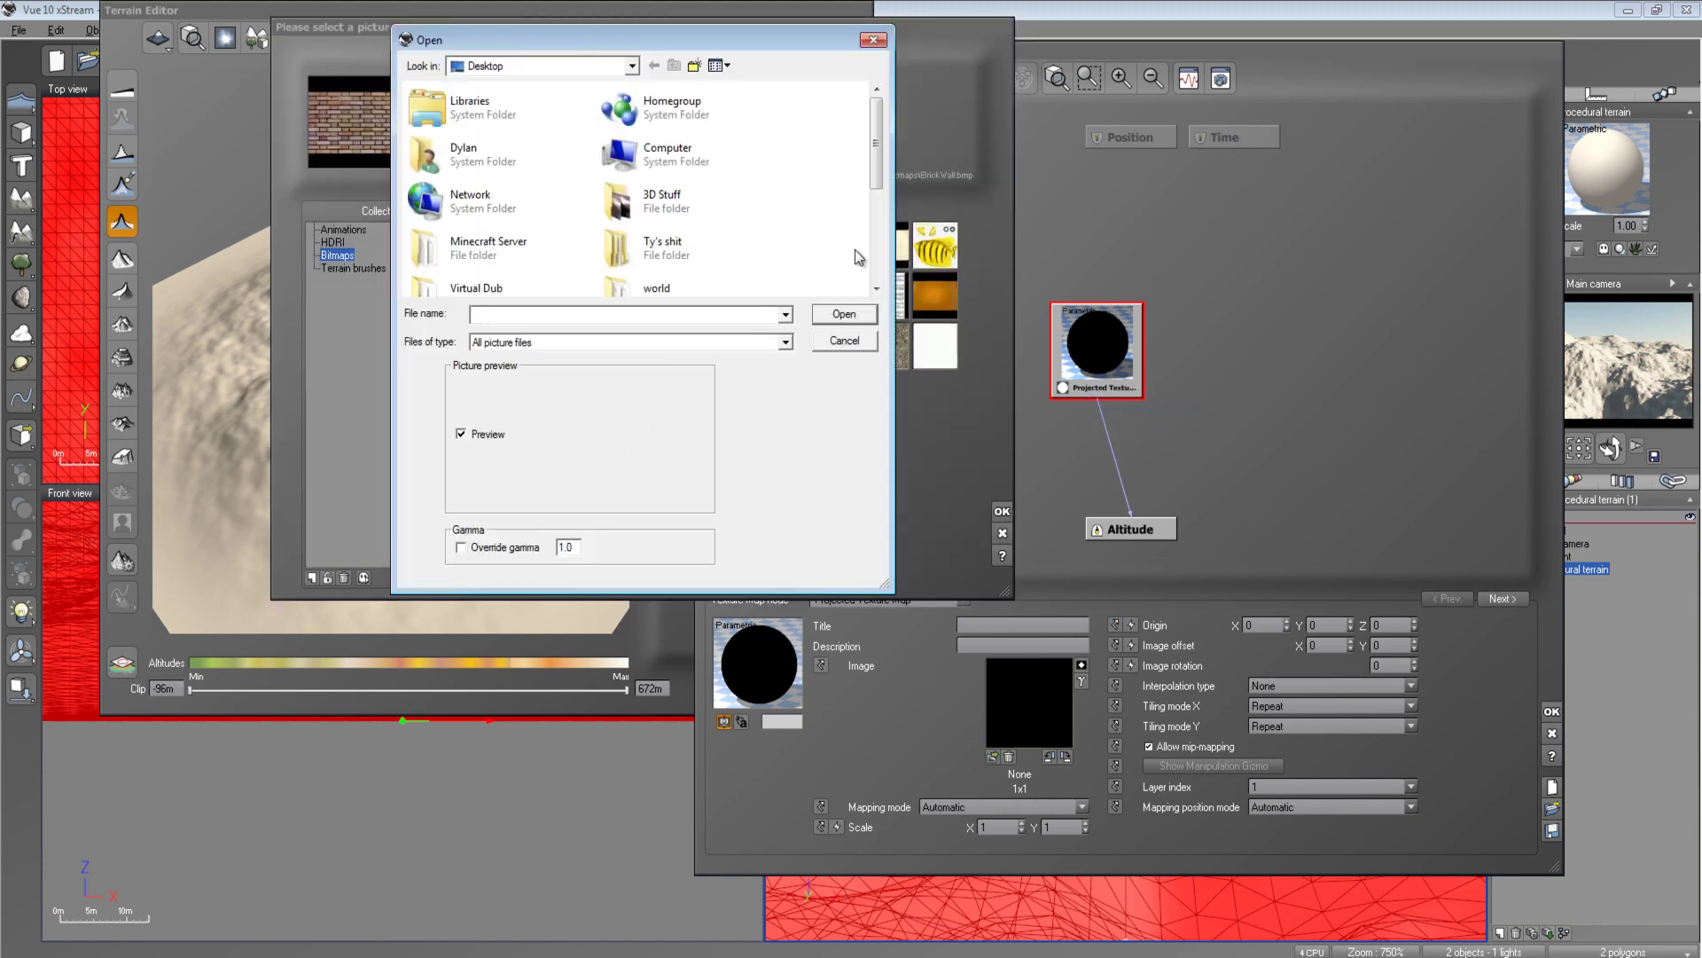
left_click(696, 141)
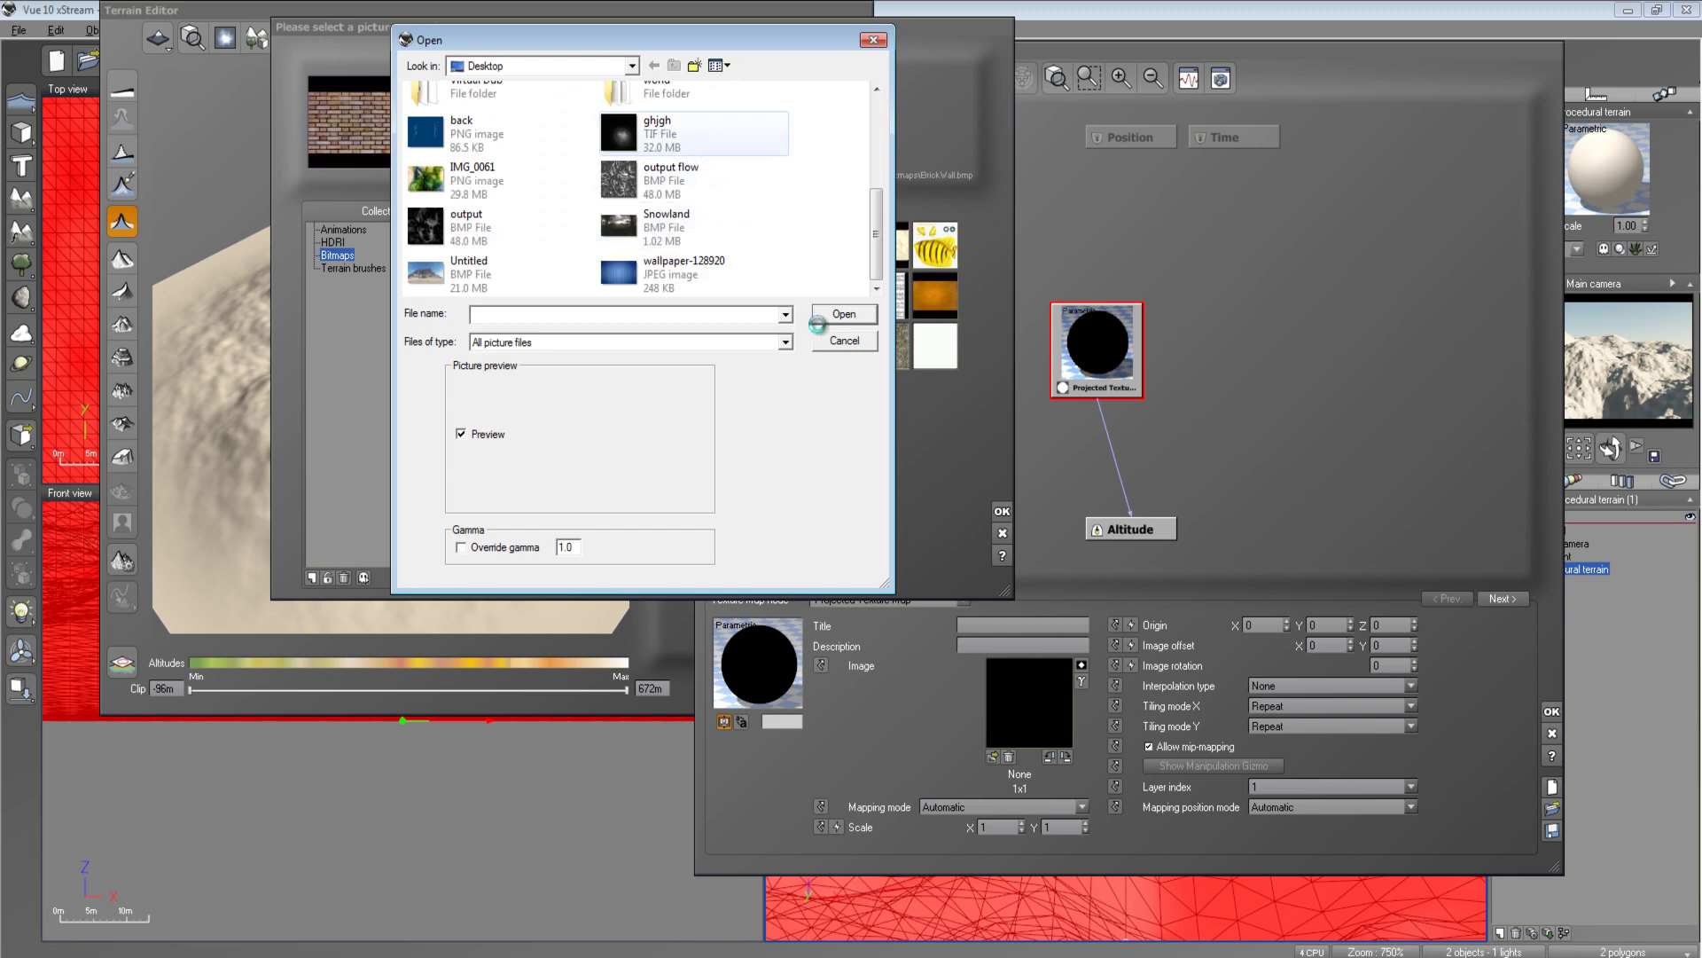
left_click(844, 314)
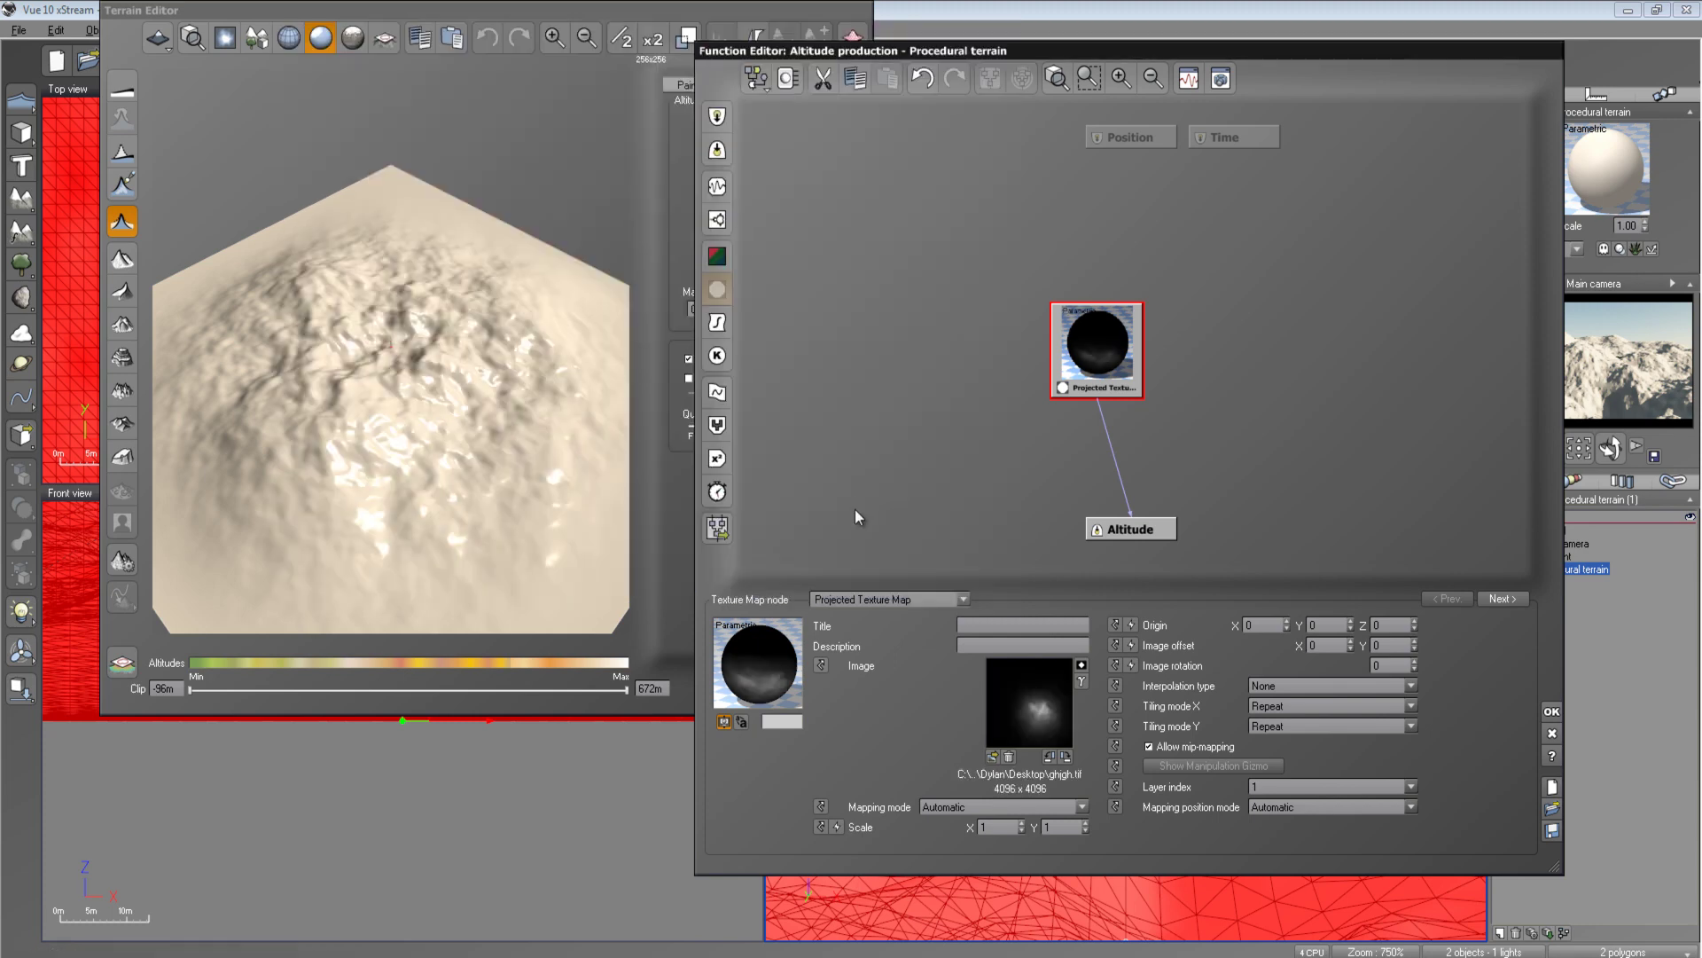
Set the texture map's interpolation type to Bicubic and accept the altitude function
left_click(1370, 686)
left_click(1366, 738)
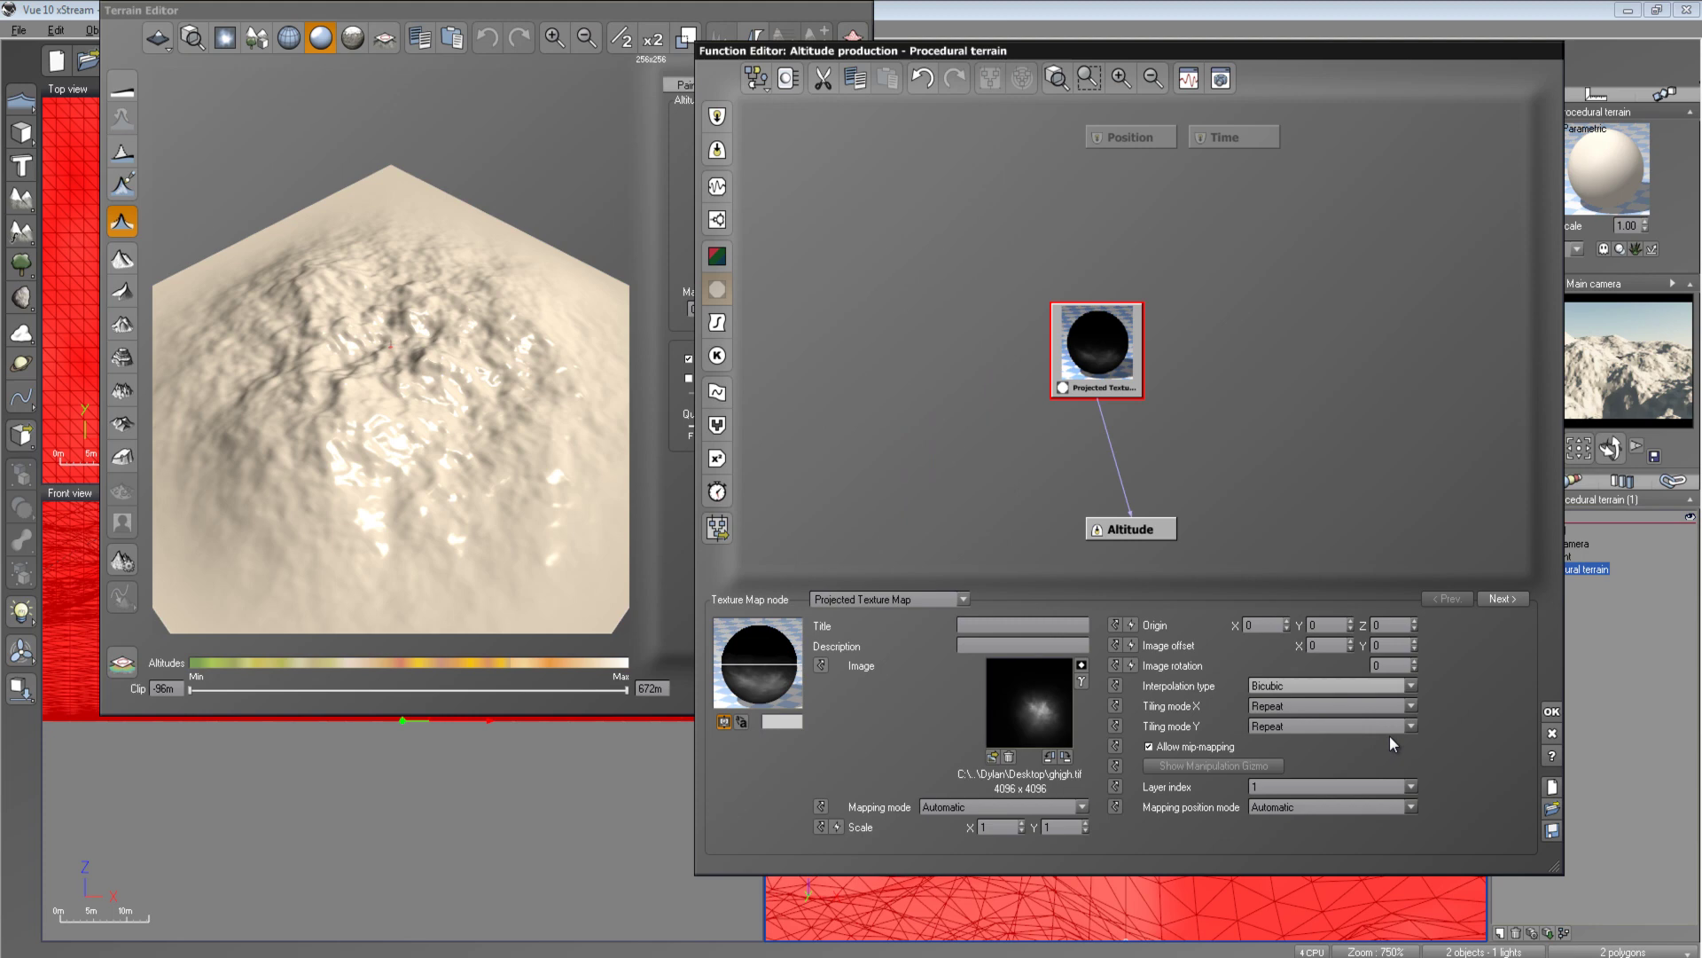
left_click(1551, 712)
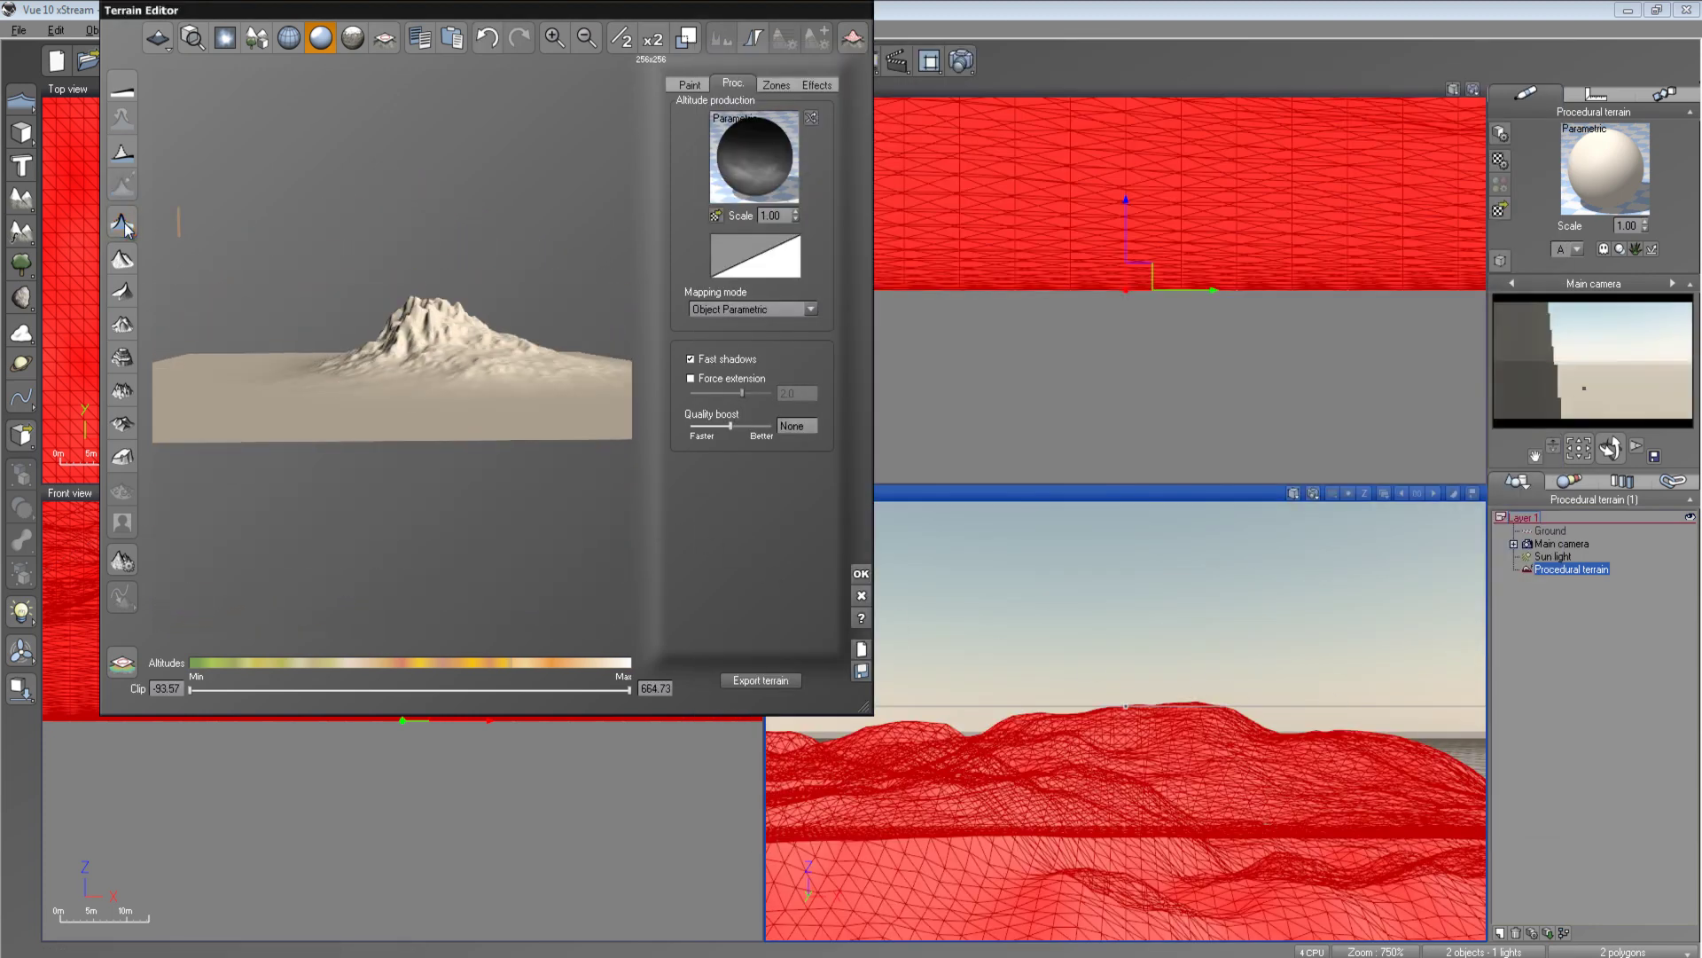
Double the terrain resolution repeatedly up to 4096x4096 and inspect the mountain's detail from several sides
left_click_drag(358, 346, 319, 422)
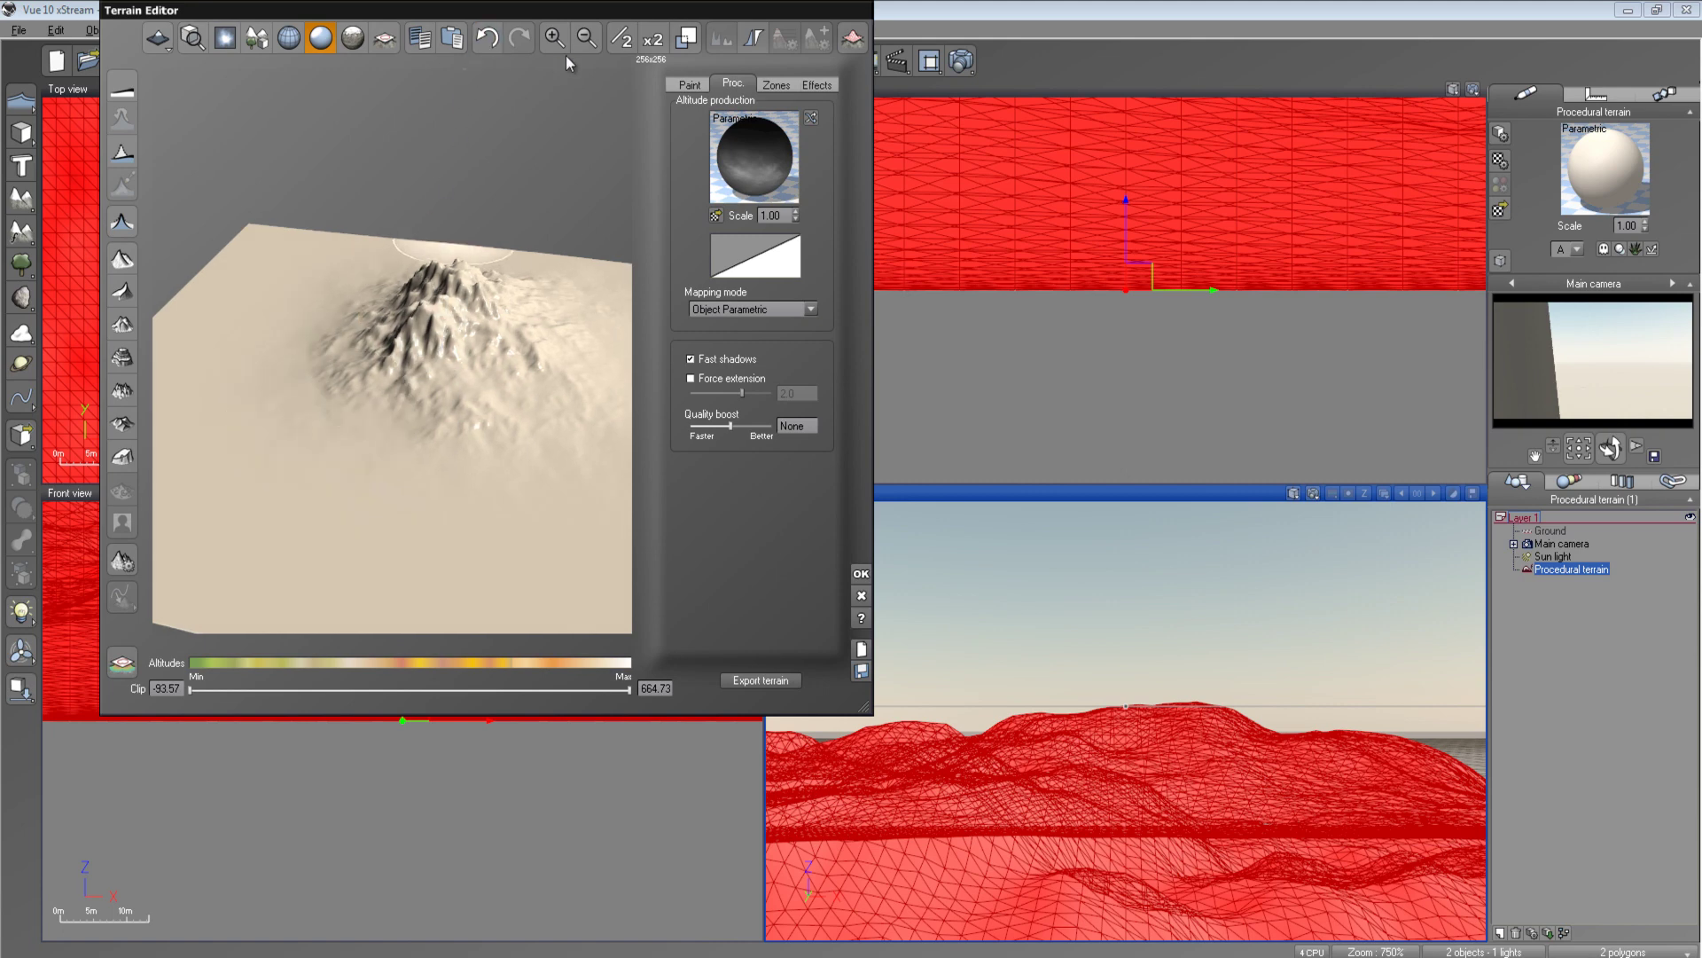
left_click(652, 40)
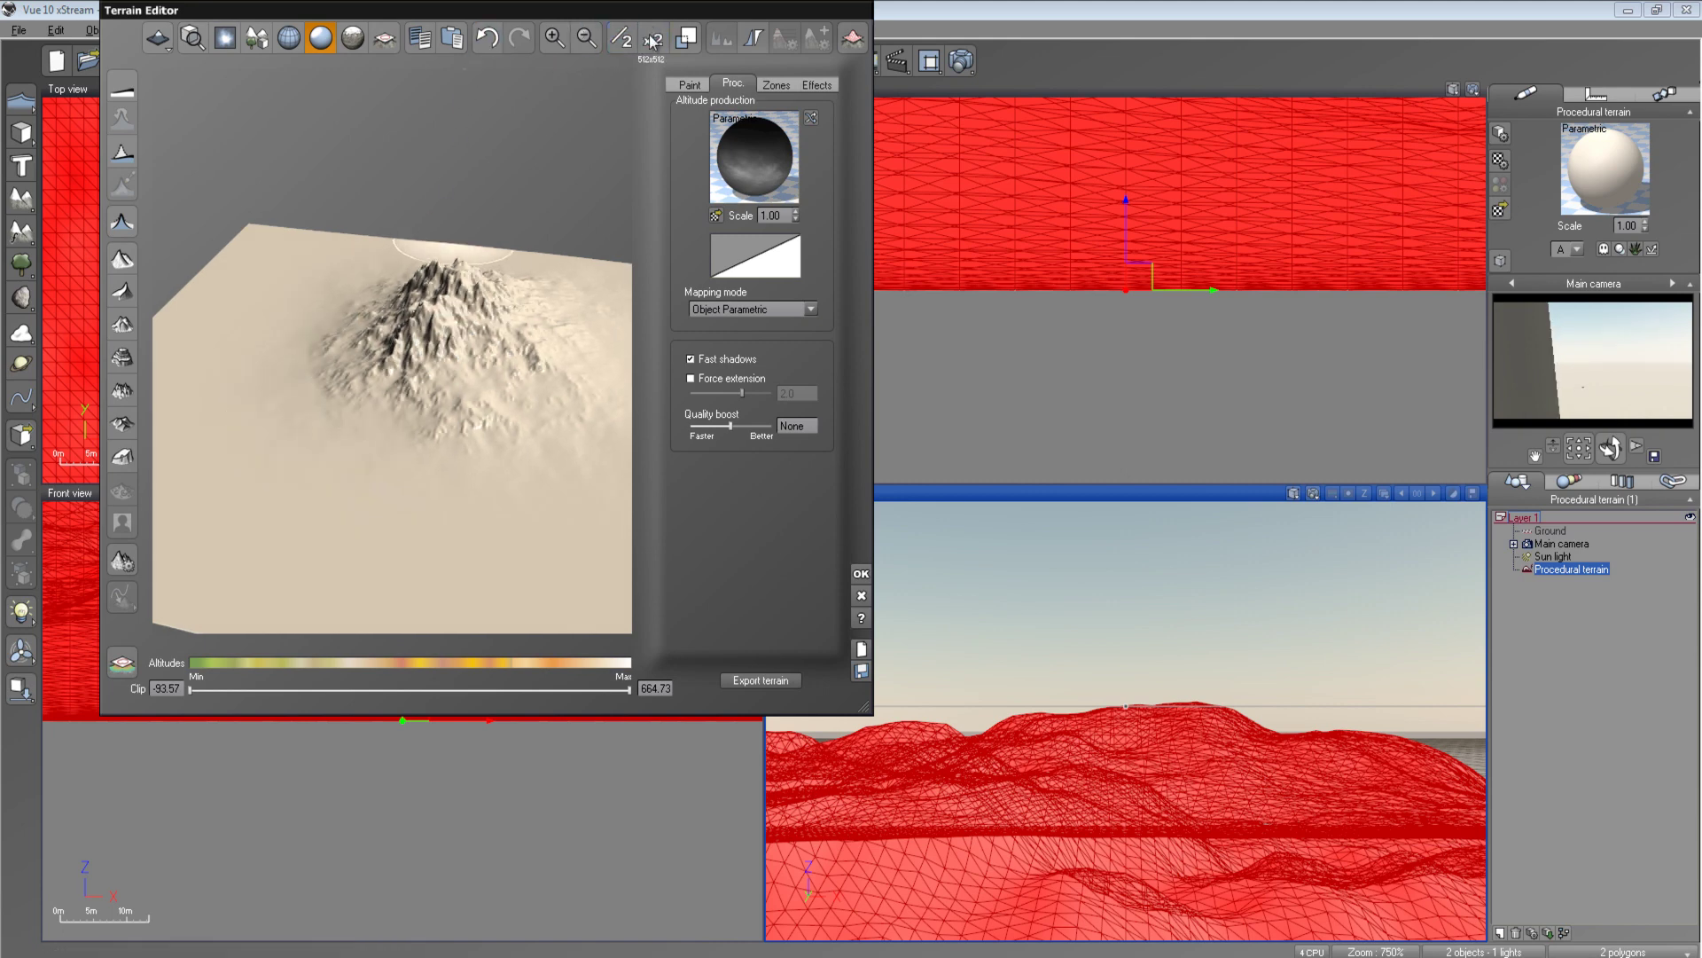
left_click(652, 40)
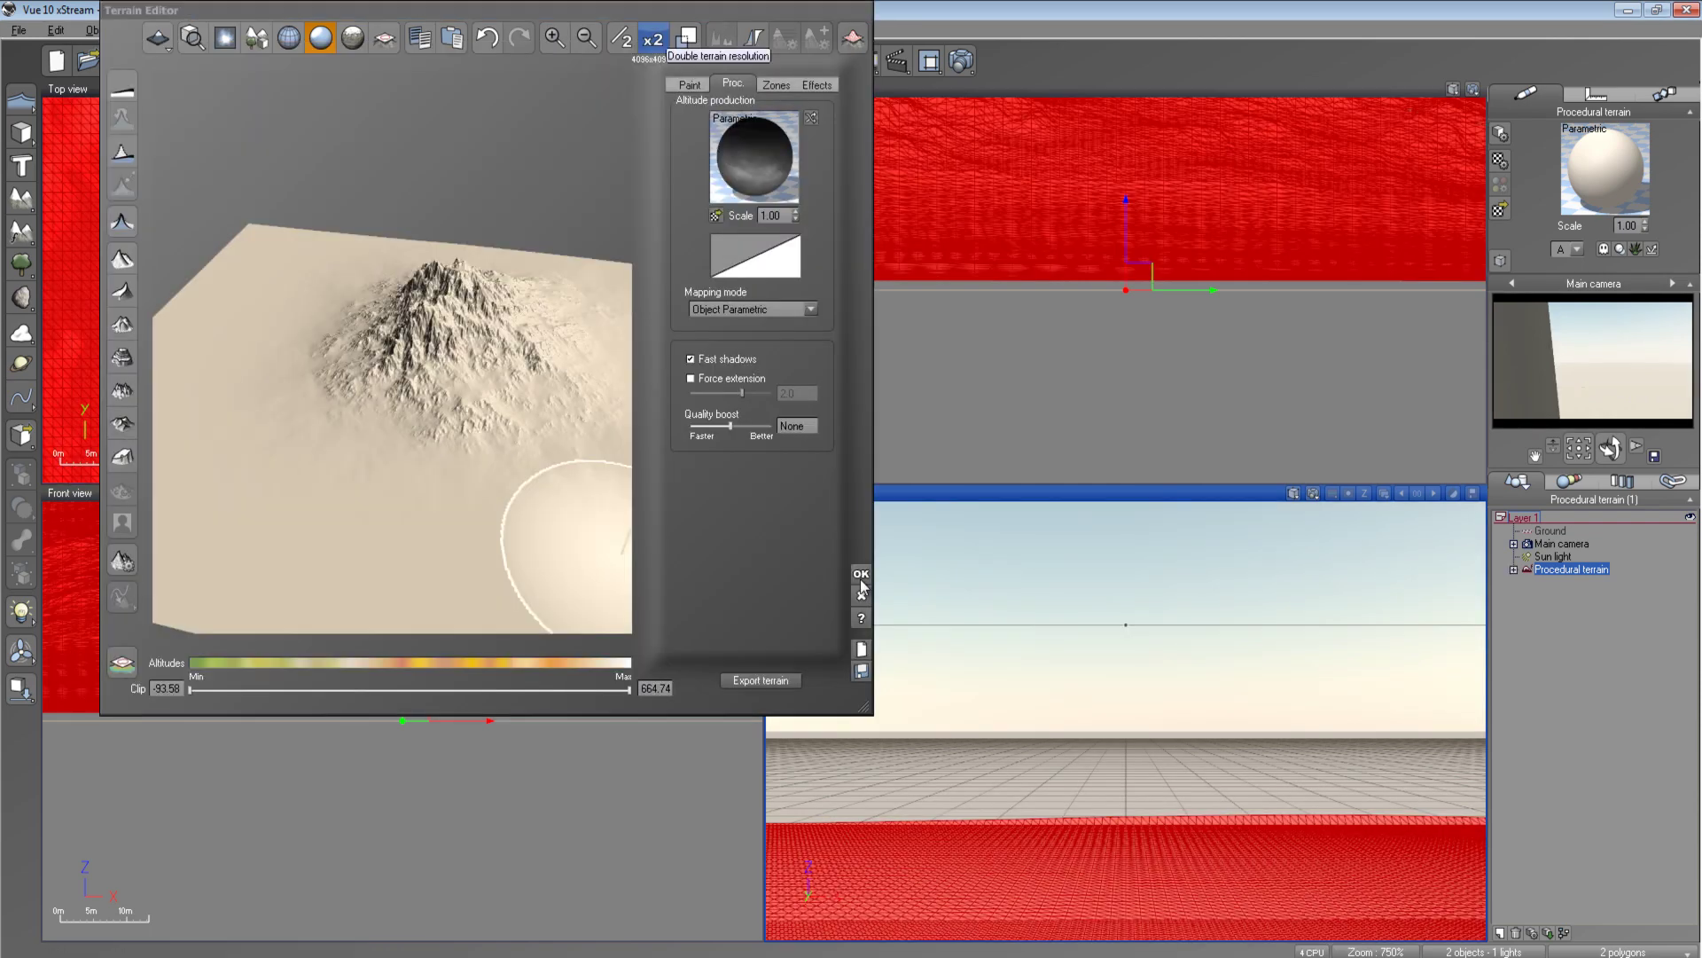
mouse_move(399, 373)
right_mouse_down()
mouse_move(352, 327)
mouse_move(472, 365)
mouse_move(389, 555)
mouse_move(390, 412)
mouse_move(547, 381)
mouse_move(578, 291)
mouse_move(620, 328)
mouse_move(482, 330)
mouse_move(546, 308)
mouse_move(546, 259)
mouse_move(570, 318)
mouse_move(305, 385)
right_mouse_up()
scroll(471, 366, "up", 5)
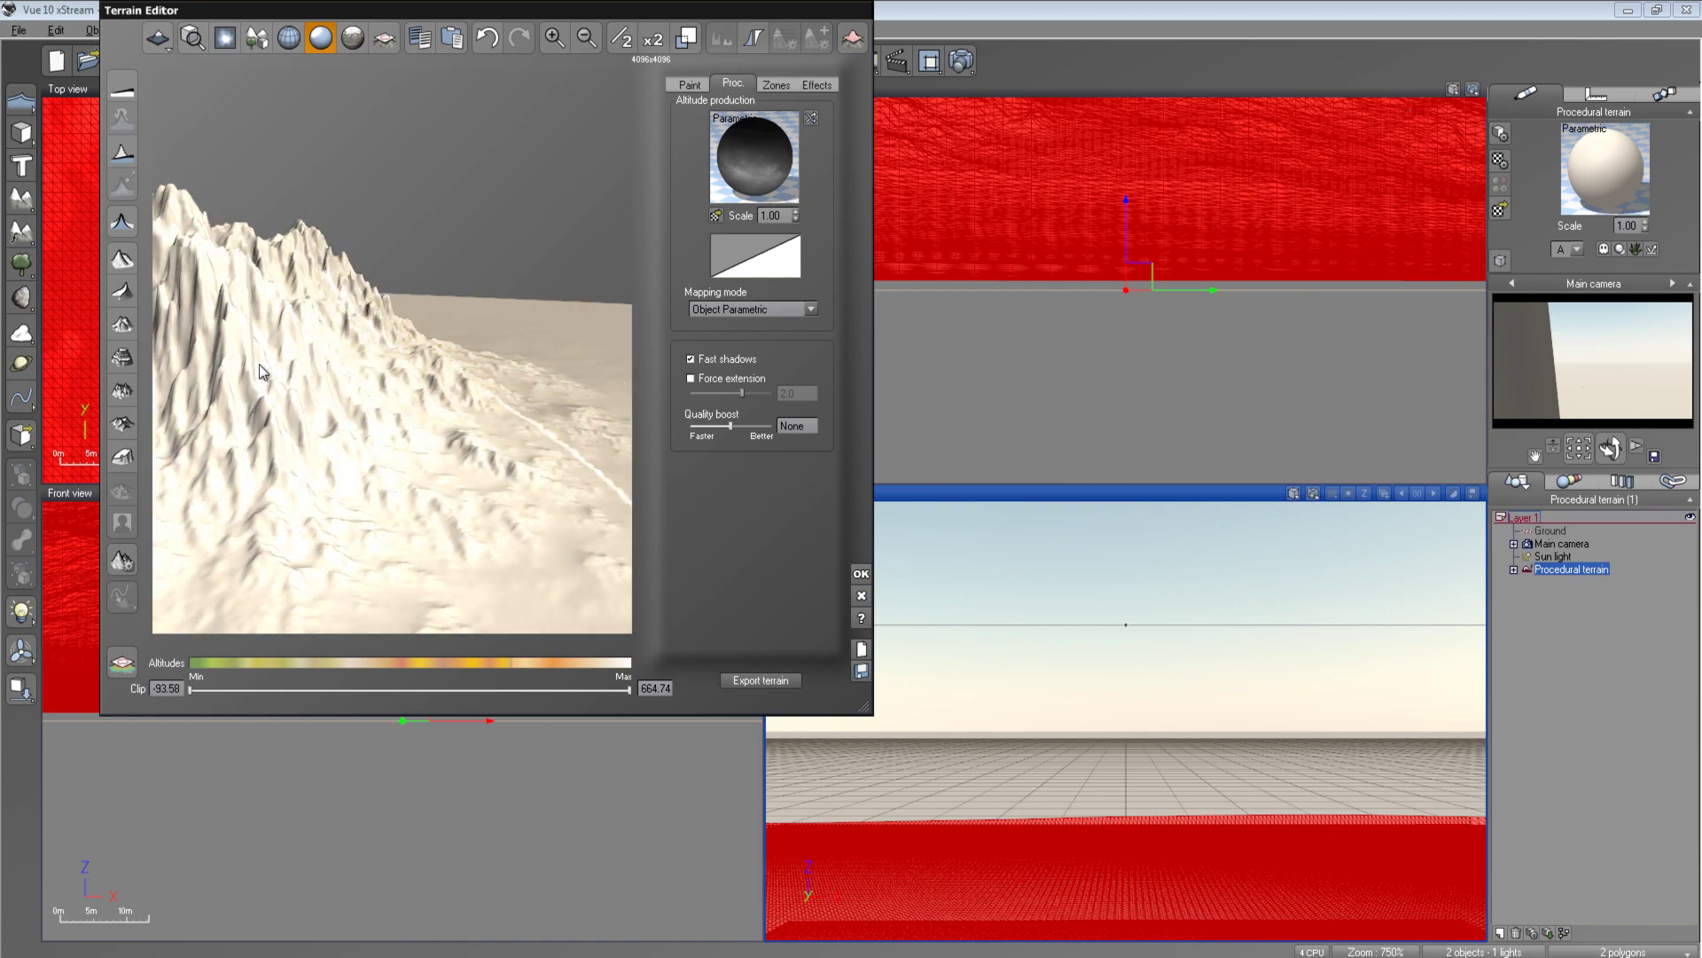
right_click_drag(197, 283, 402, 296)
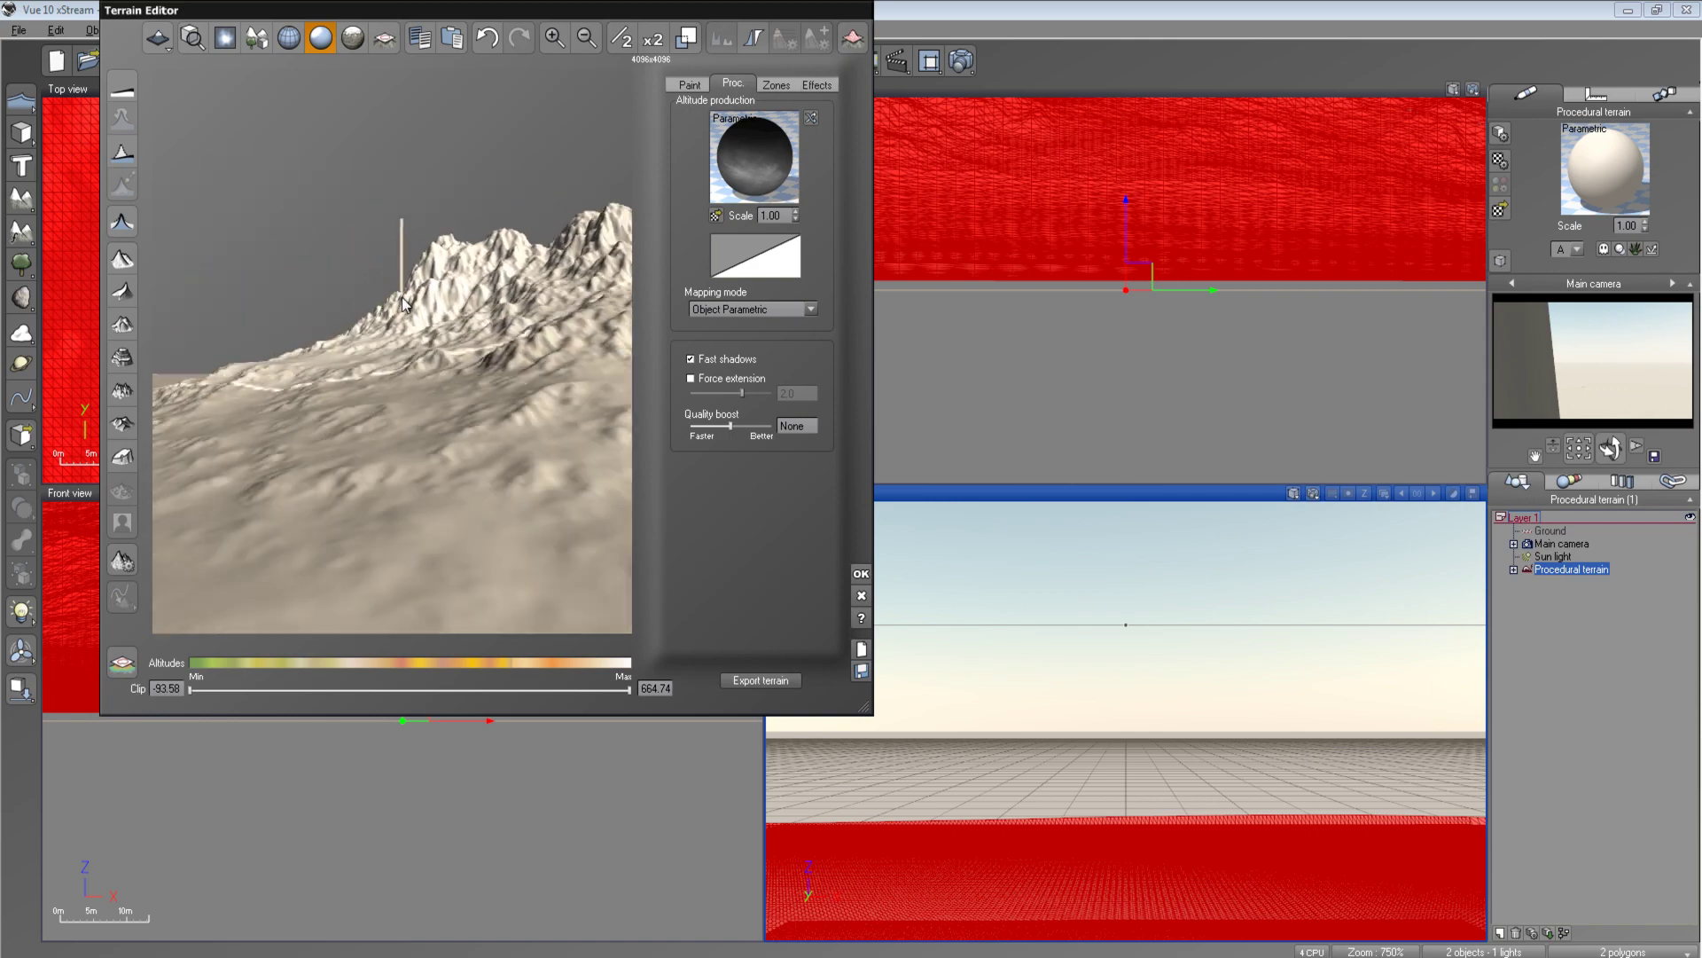
right_click_drag(401, 296, 538, 348)
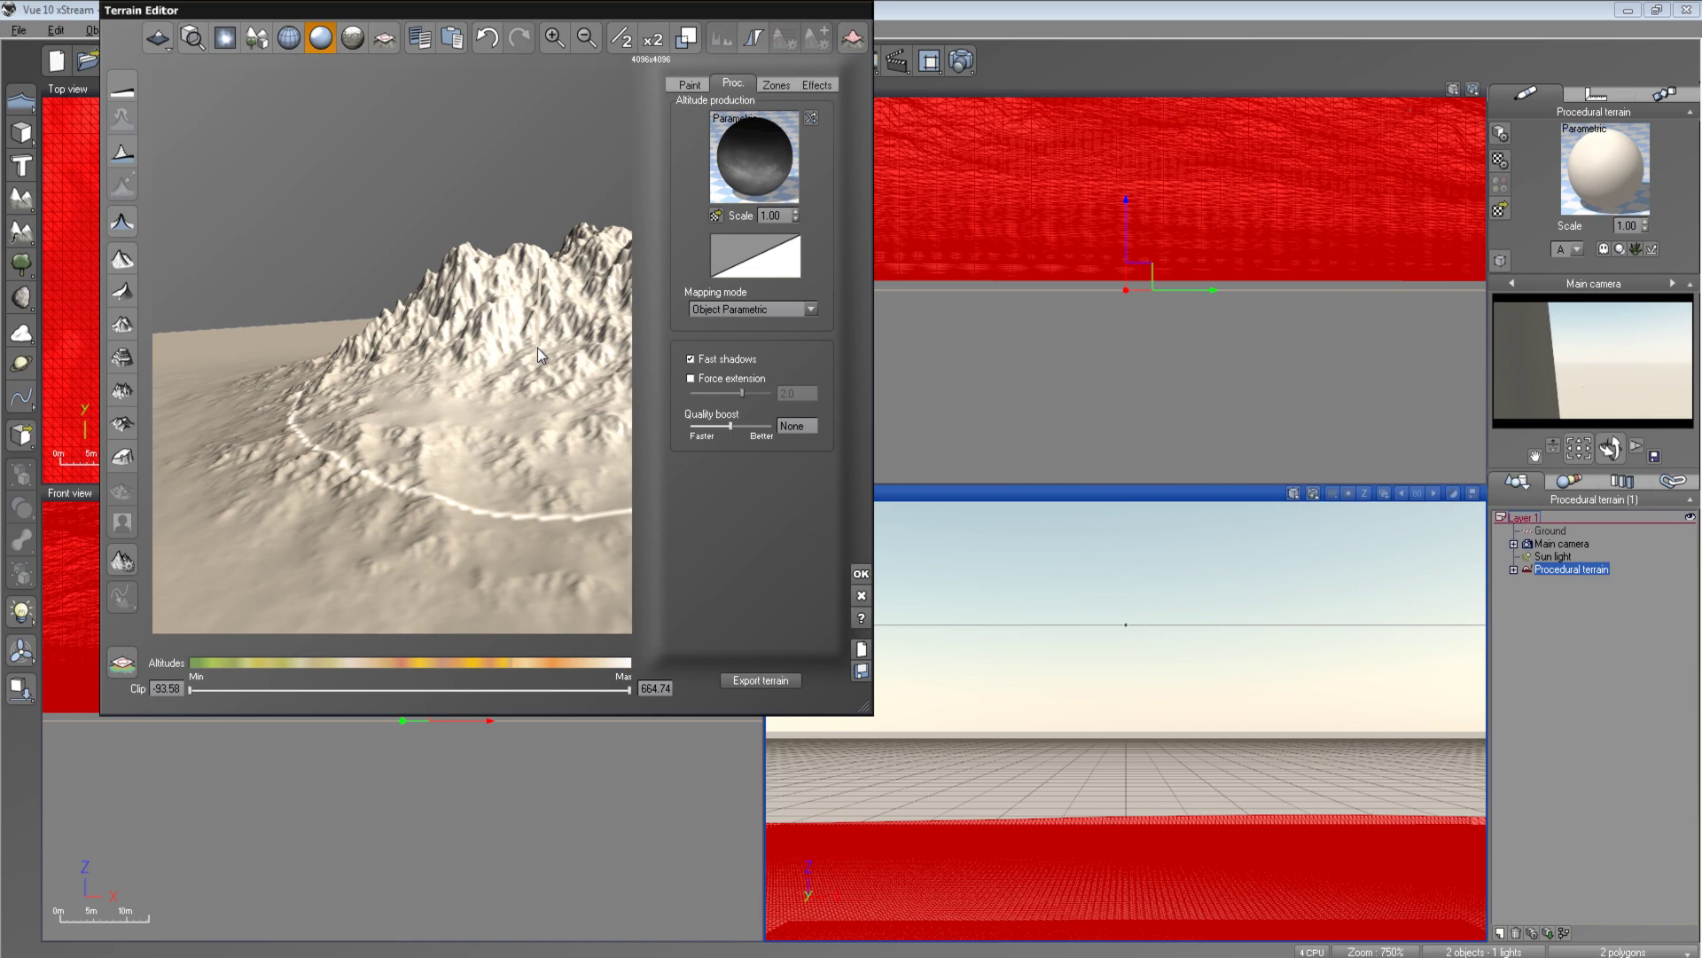
right_click_drag(541, 348, 620, 467)
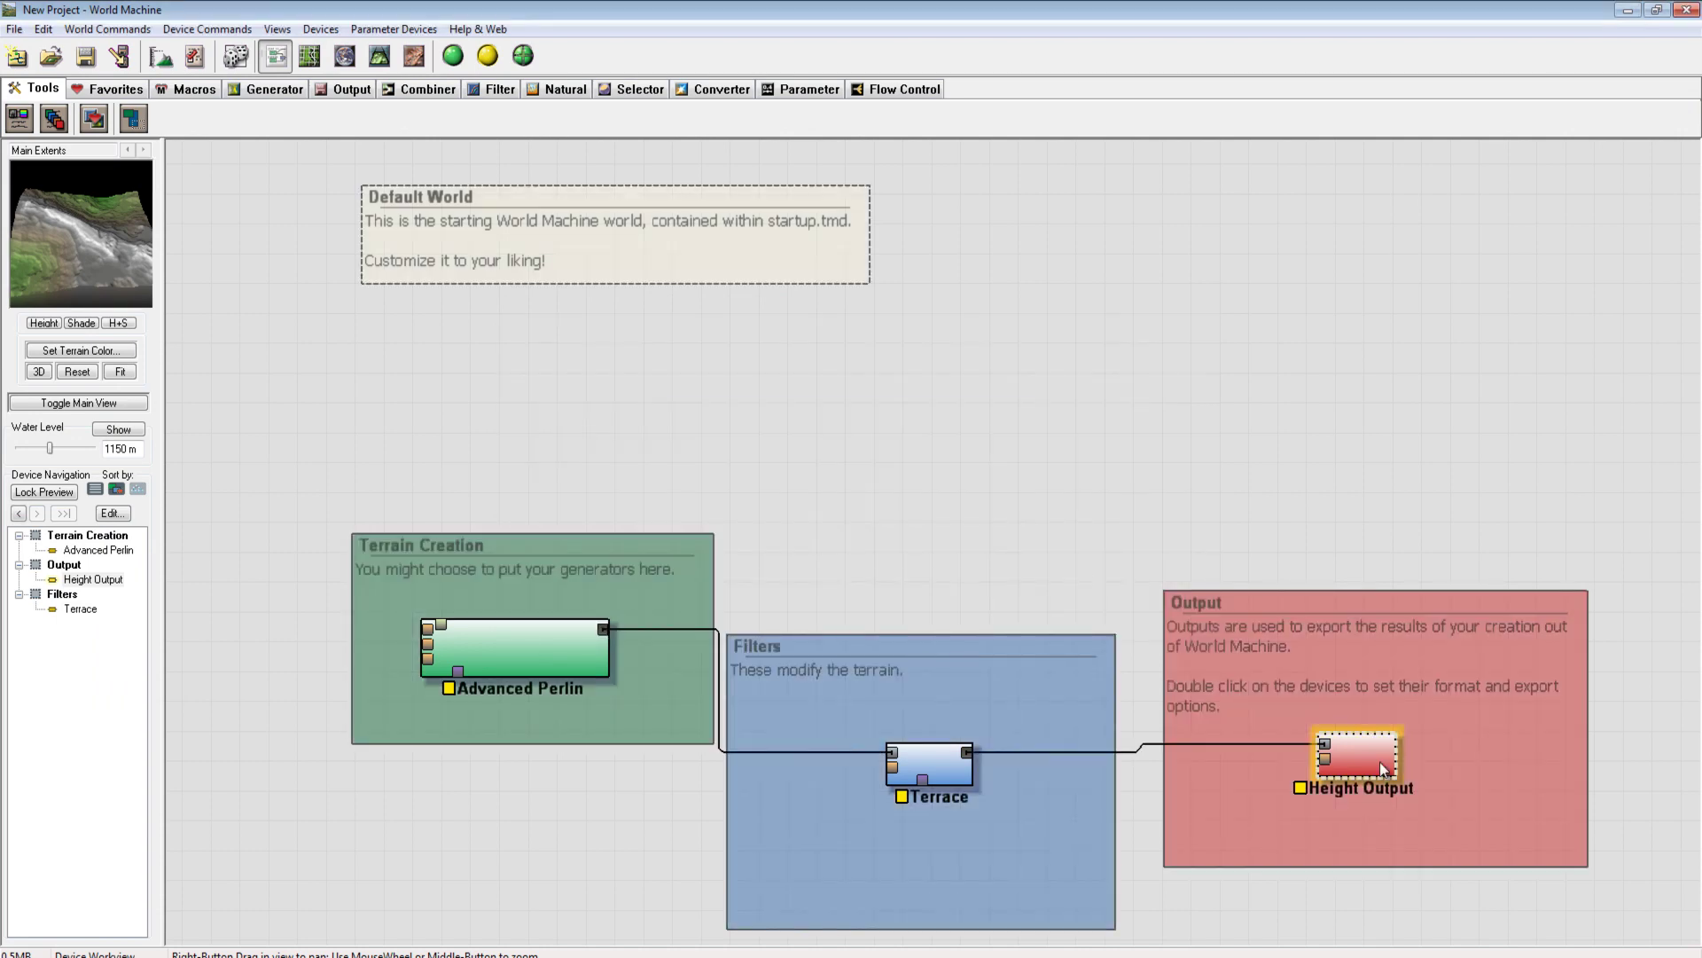
In World Machine, delete the Height Output device, the Output group and the Terrace device from the default world
key("Delete")
left_click(926, 535)
left_click(1256, 704)
key("Delete")
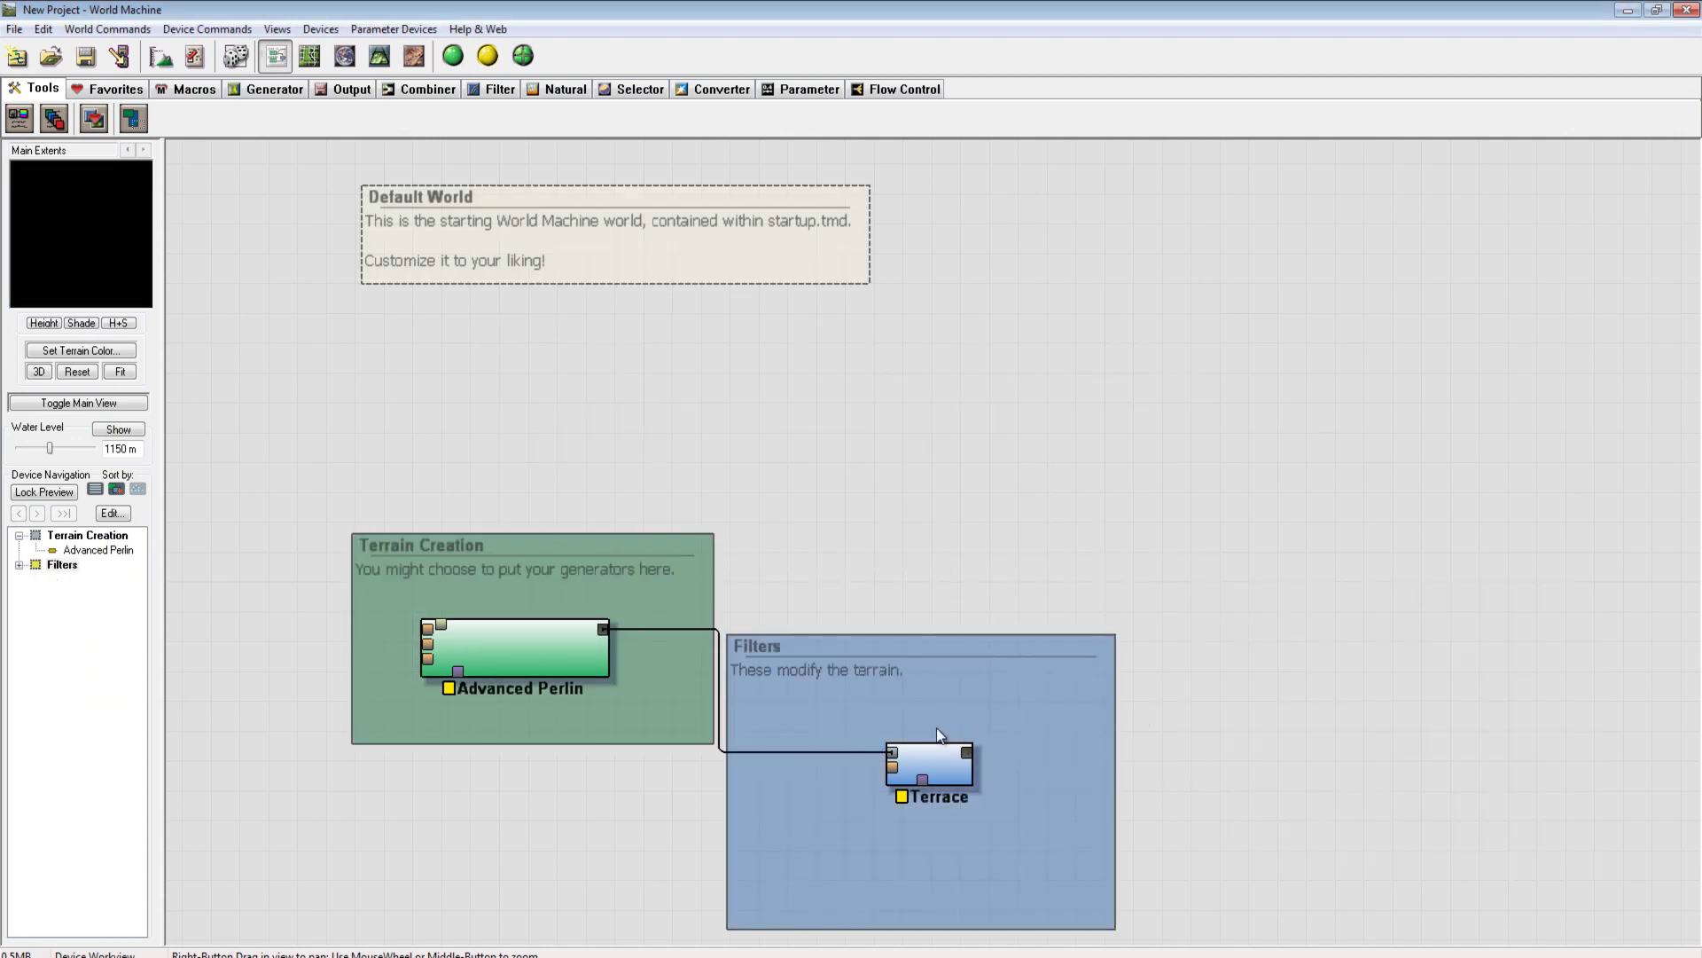
left_click(913, 757)
key("Delete")
left_click(903, 531)
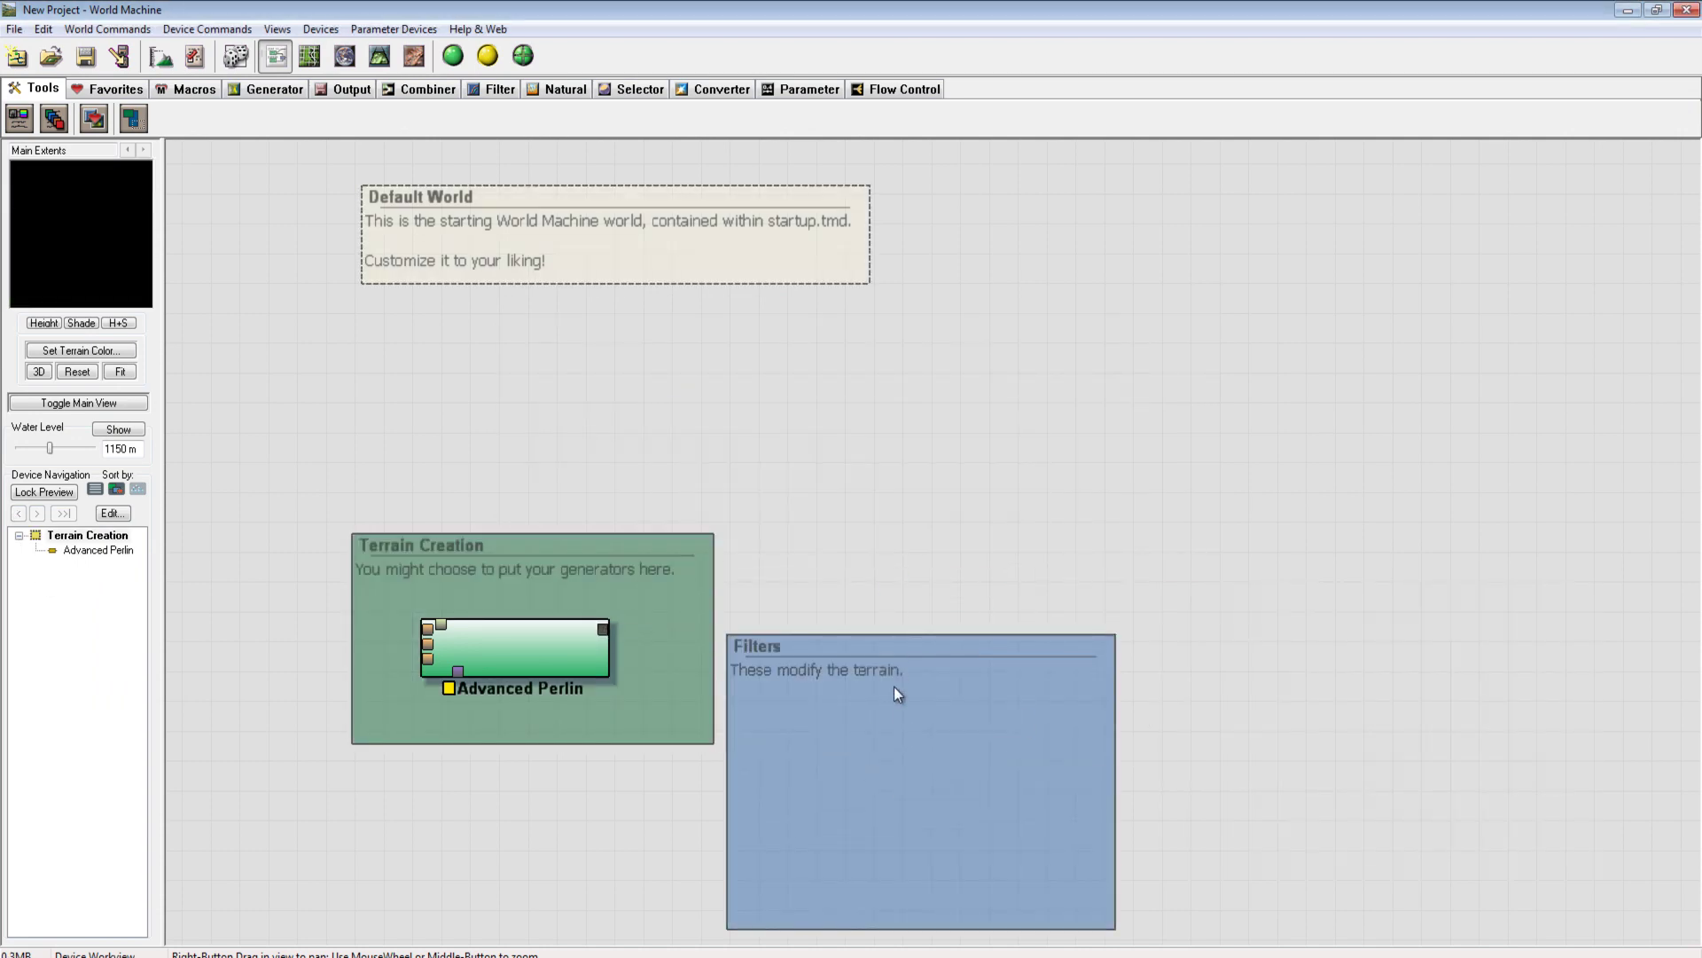
Delete the Filters group, the Advanced Perlin device, the Terrain Creation group and the Default World note
left_click(894, 687)
key("Delete")
left_click(594, 645)
key("Delete")
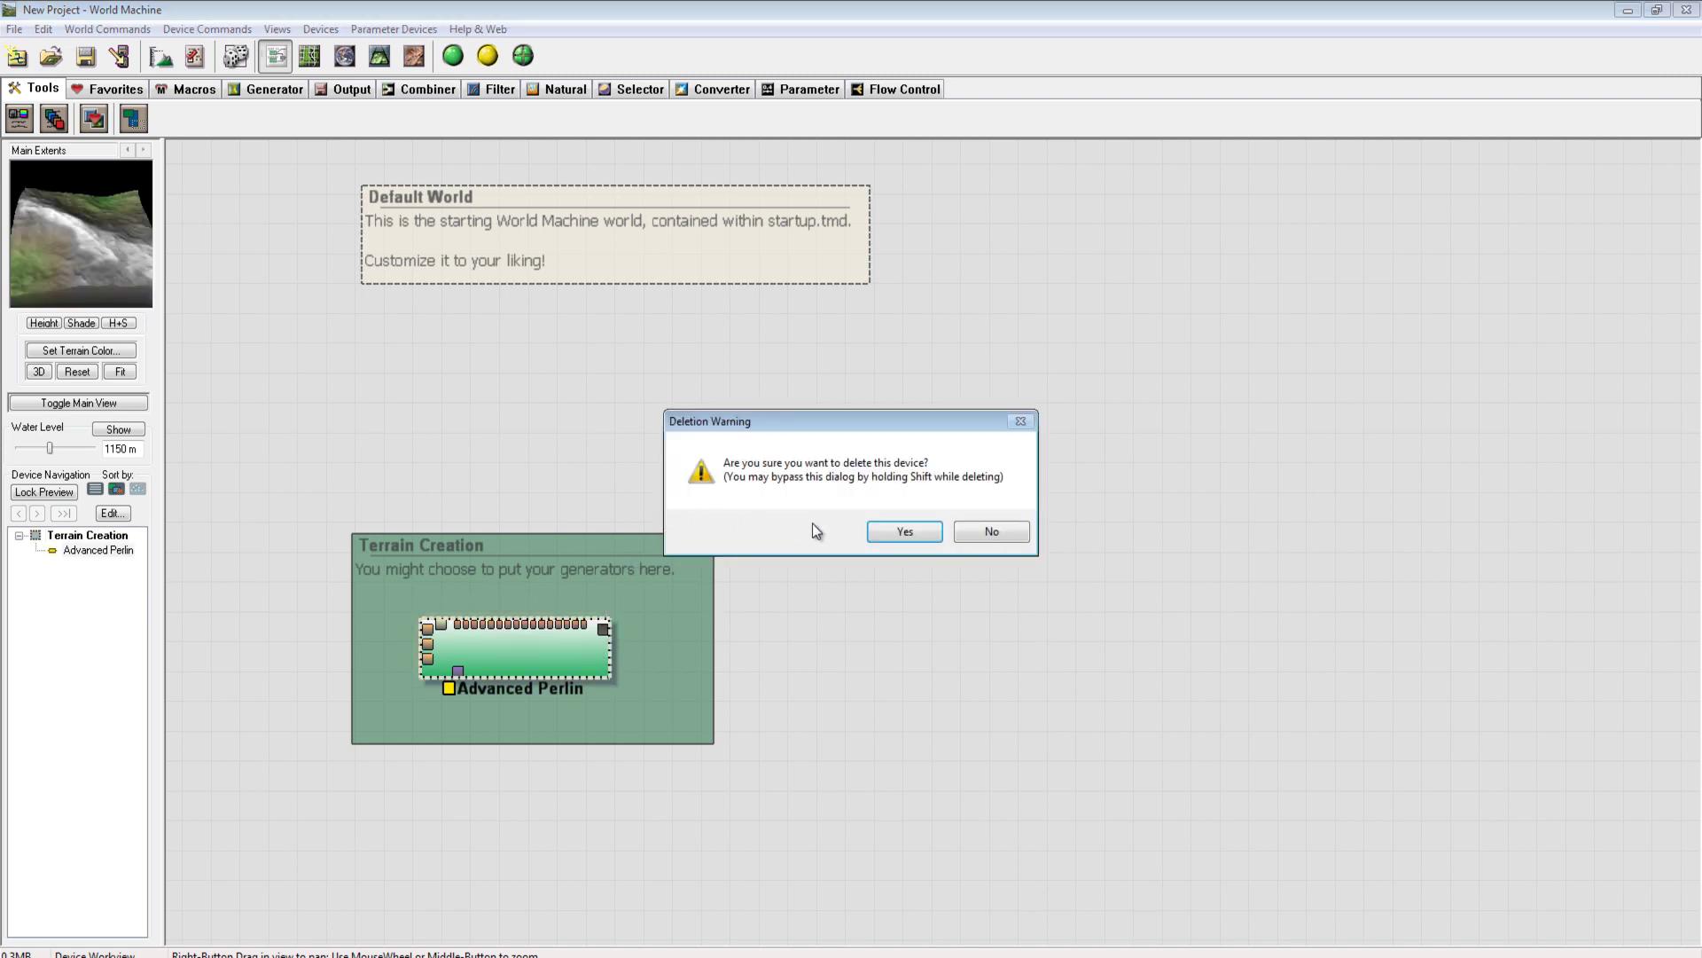
left_click(913, 533)
left_click(597, 593)
key("Delete")
left_click(610, 206)
key("Delete")
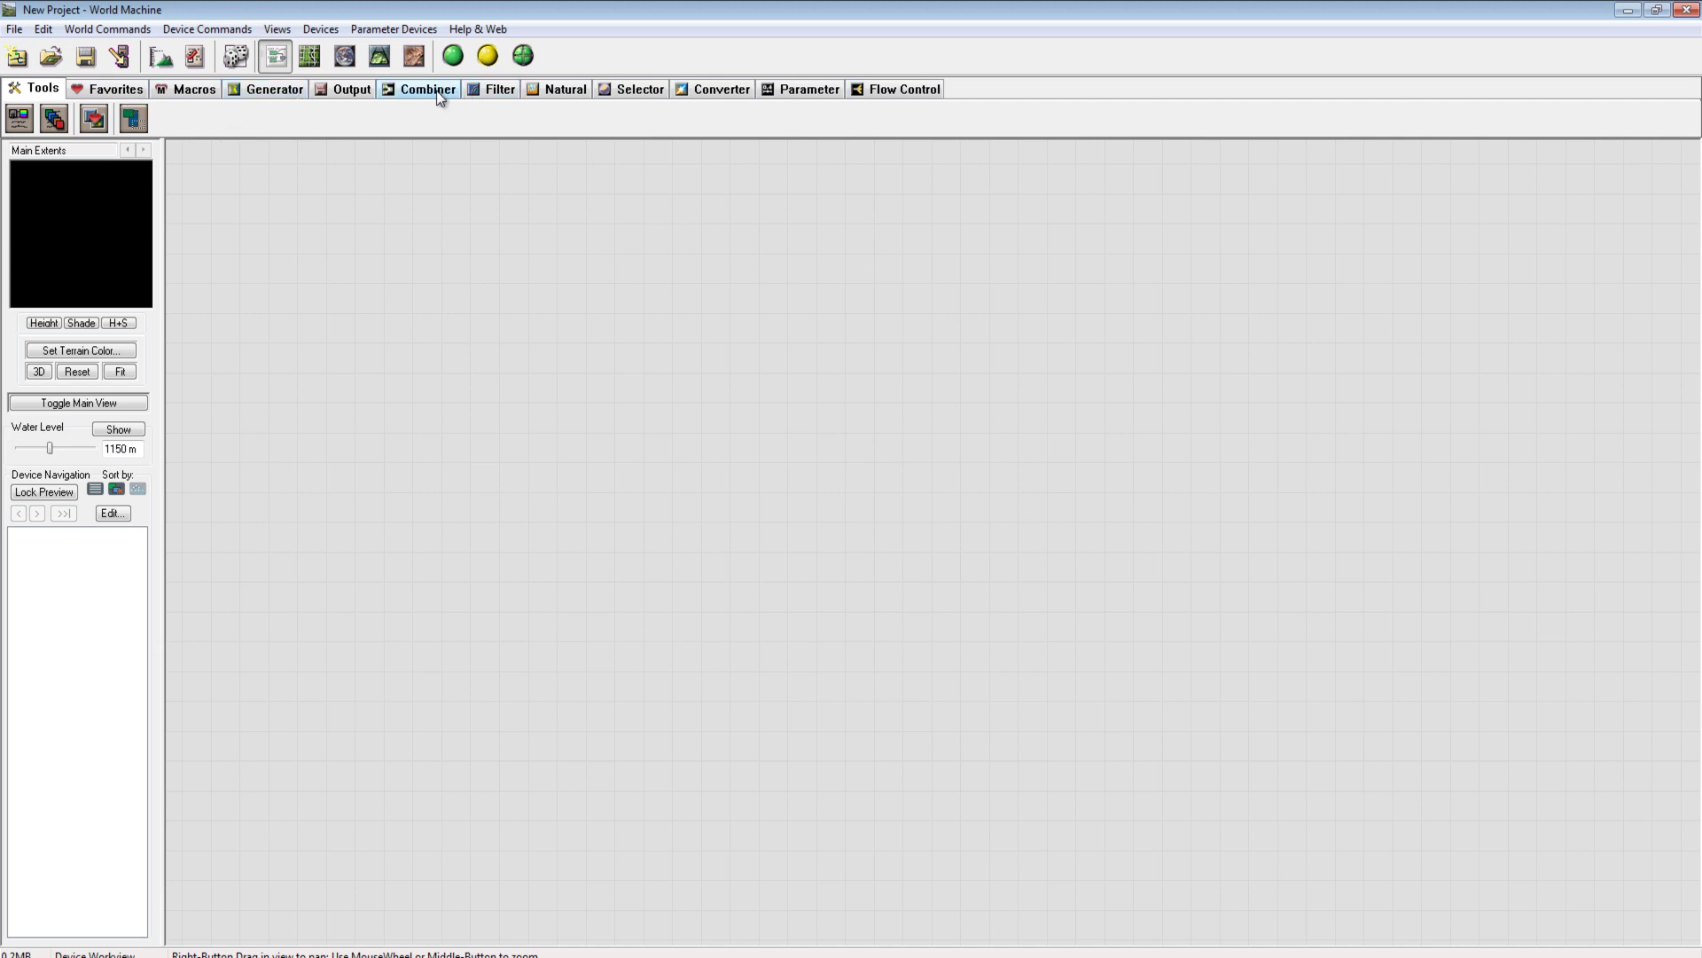
Place a File Input generator in the empty world and load the ghjgh TIFF heightmap from the Desktop into it
left_click(264, 92)
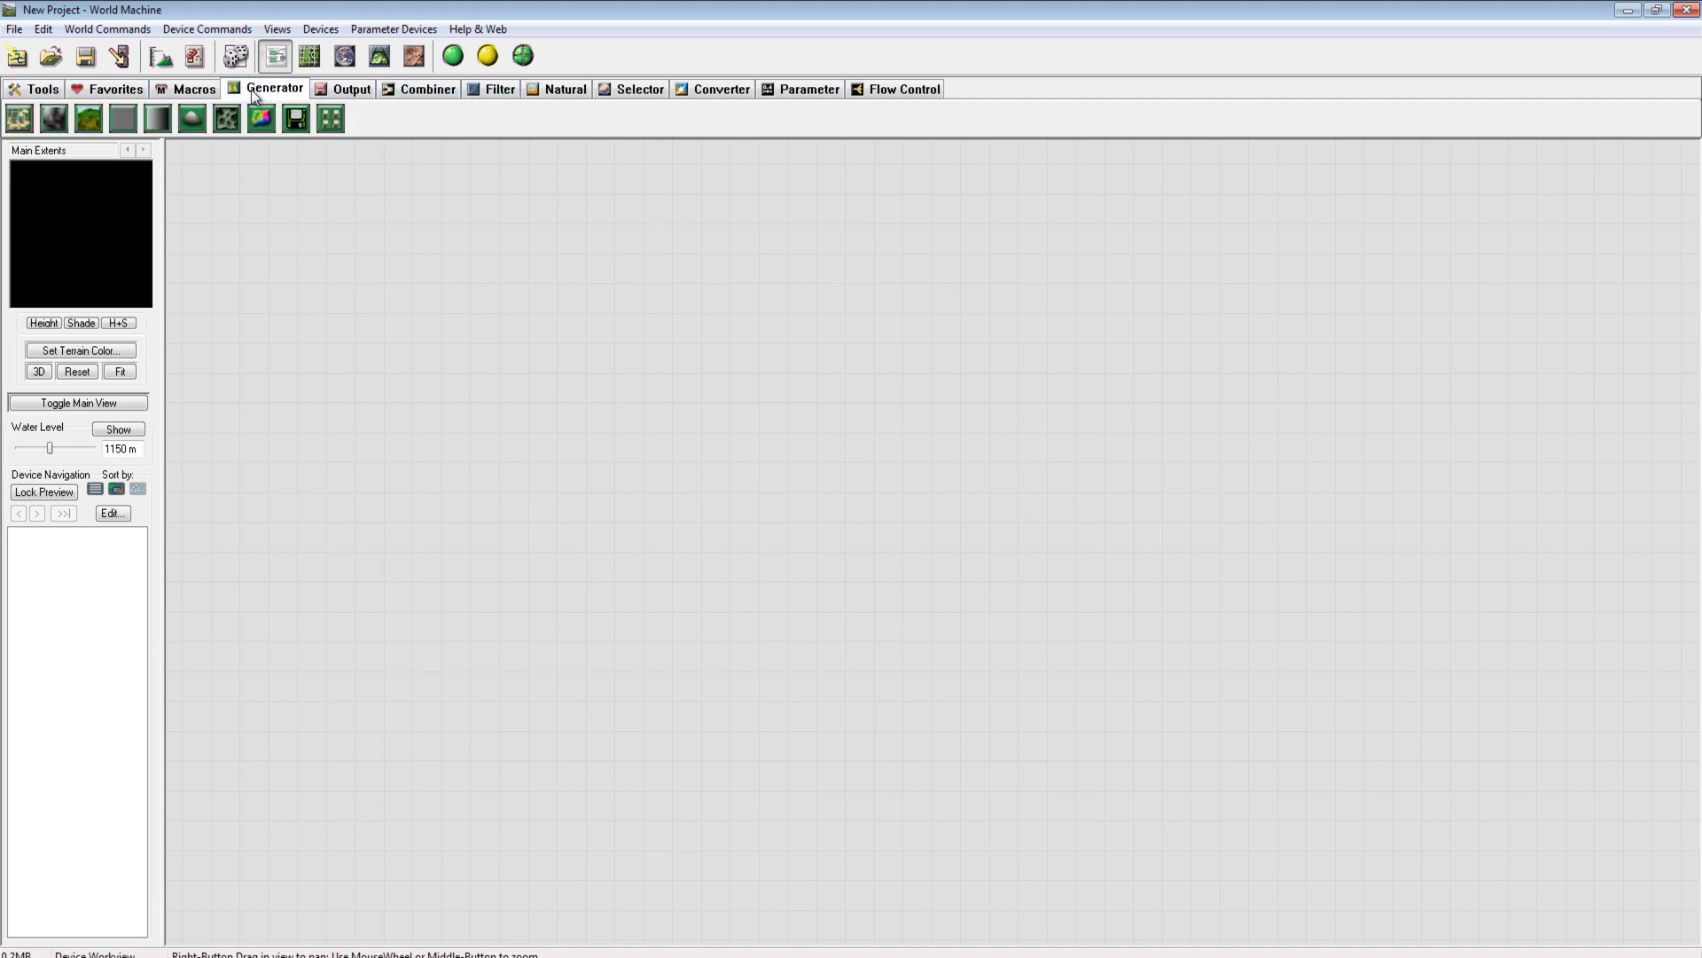
left_click_drag(296, 120, 279, 419)
left_click(311, 418)
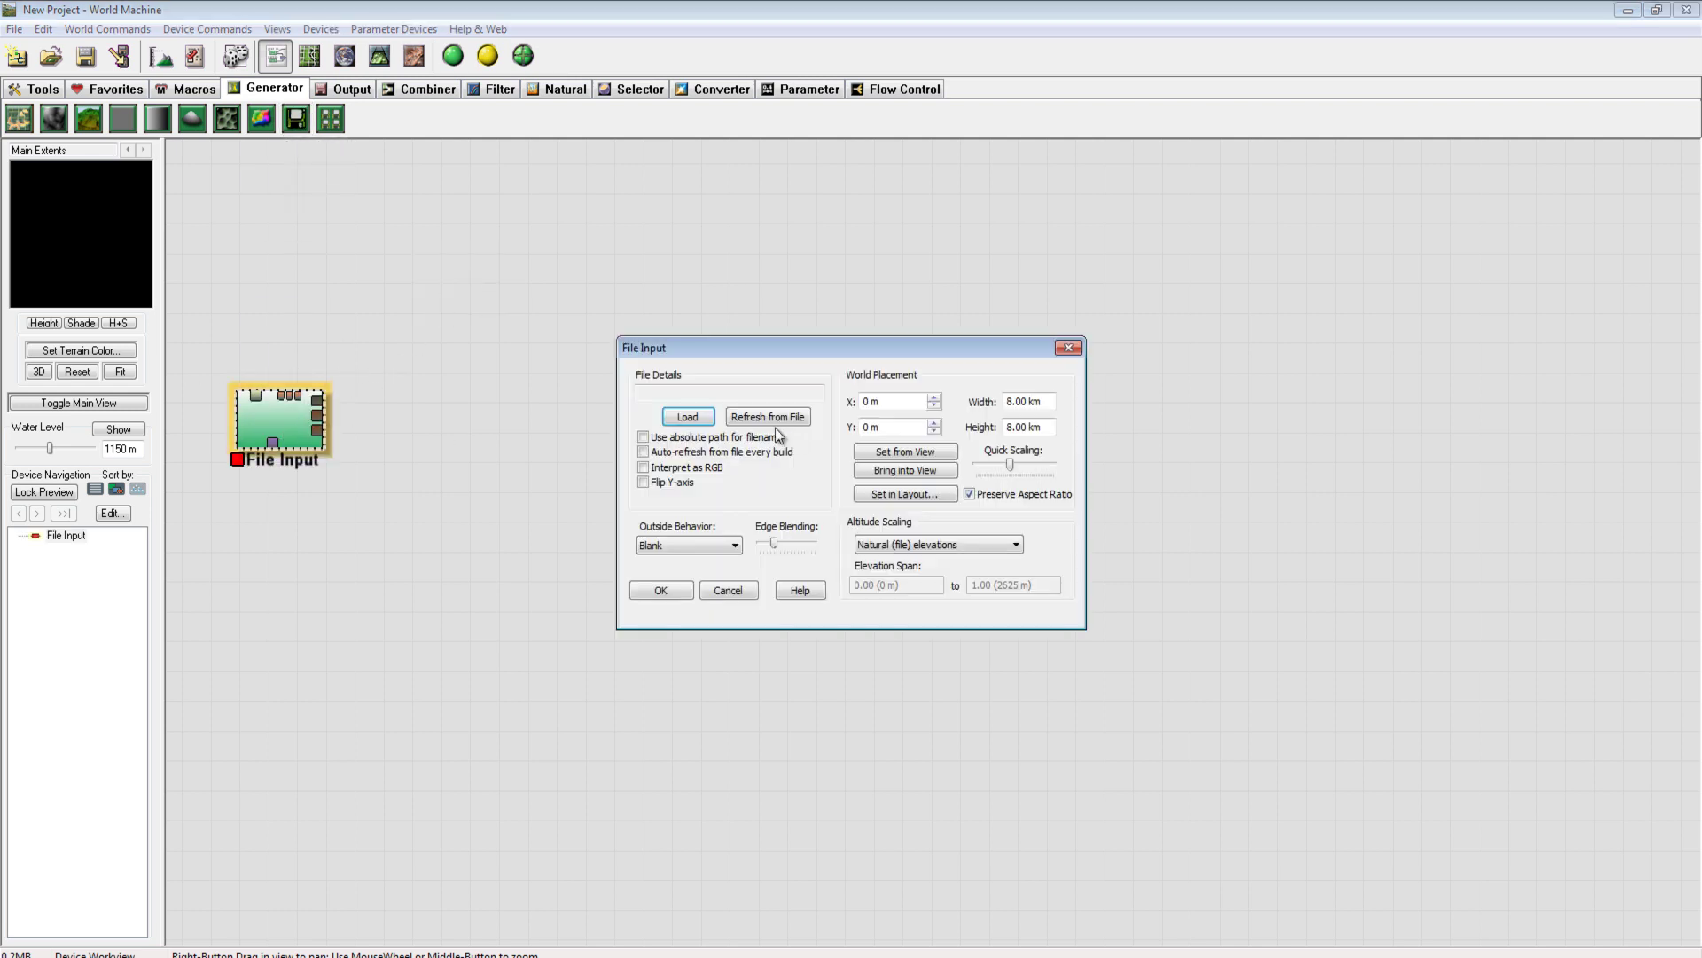
left_click(685, 416)
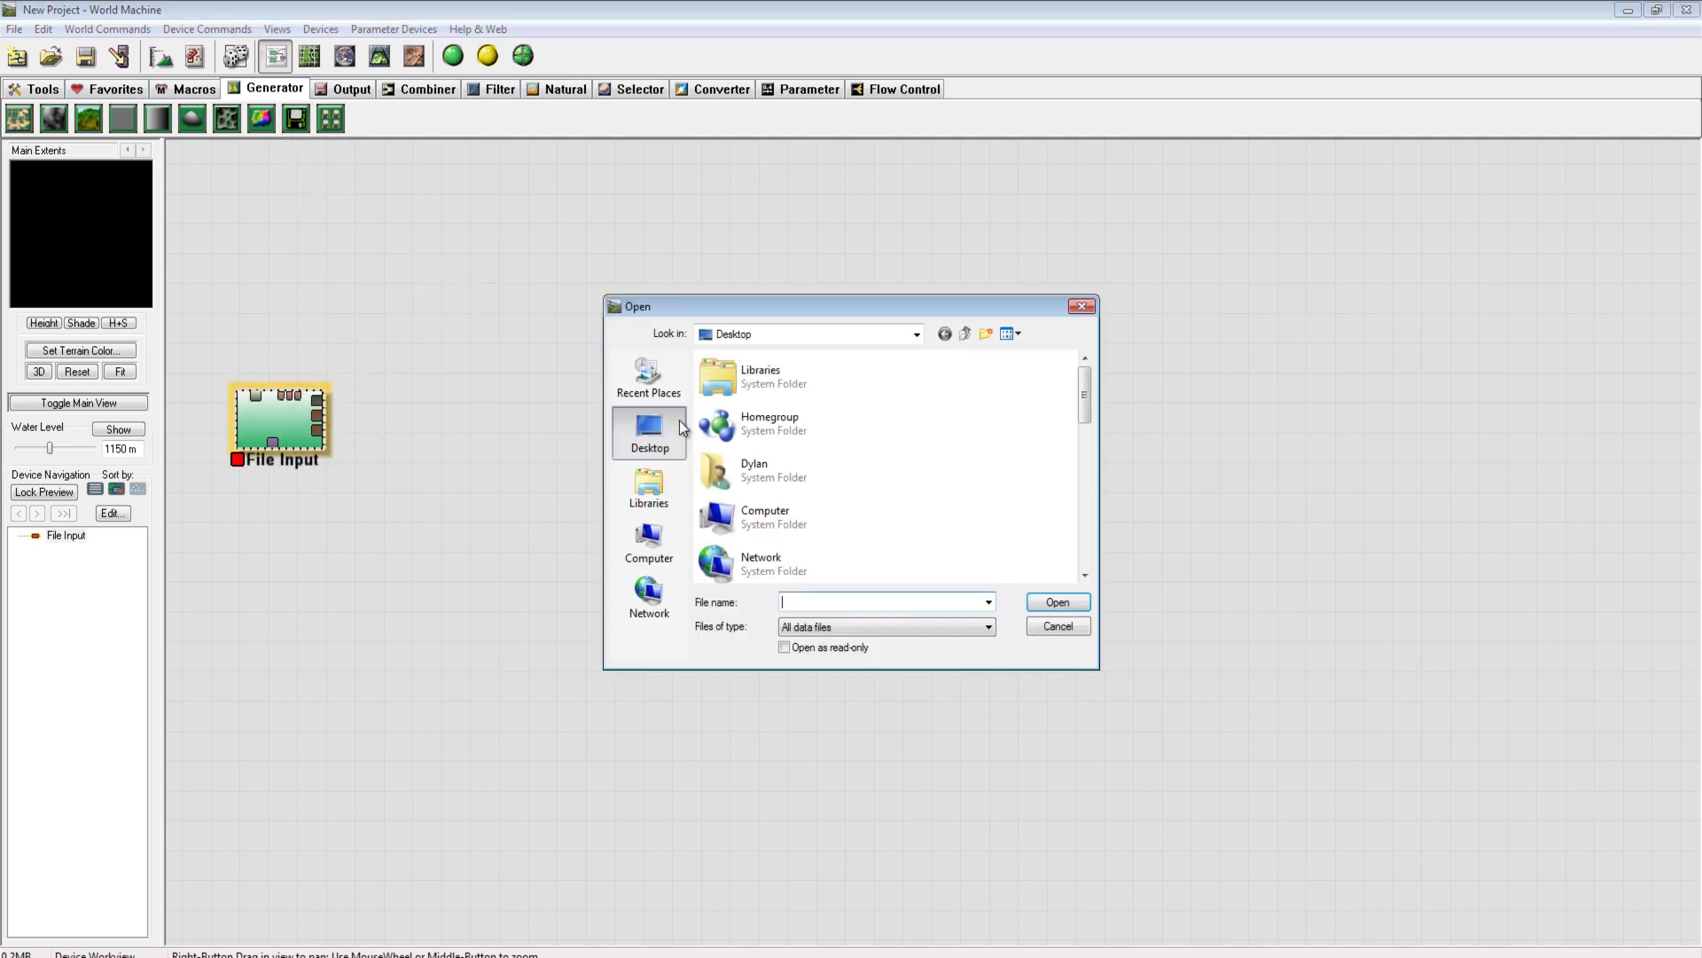
scroll(1013, 450, "down", 5)
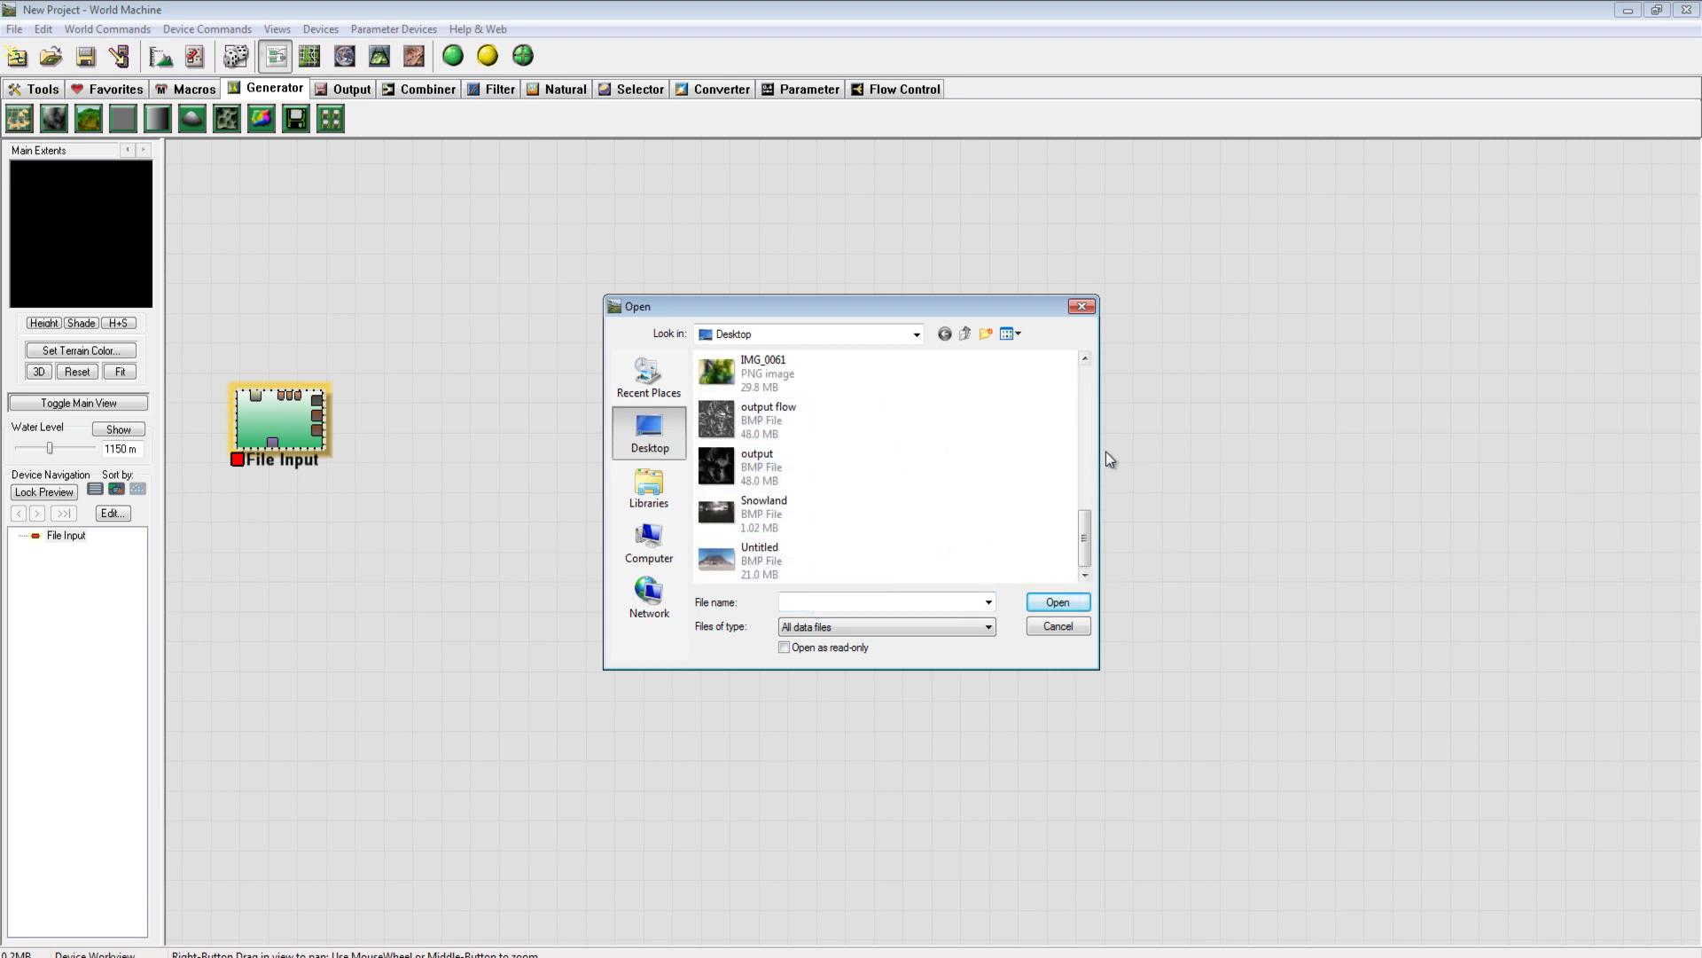
left_click_drag(1084, 543, 1084, 507)
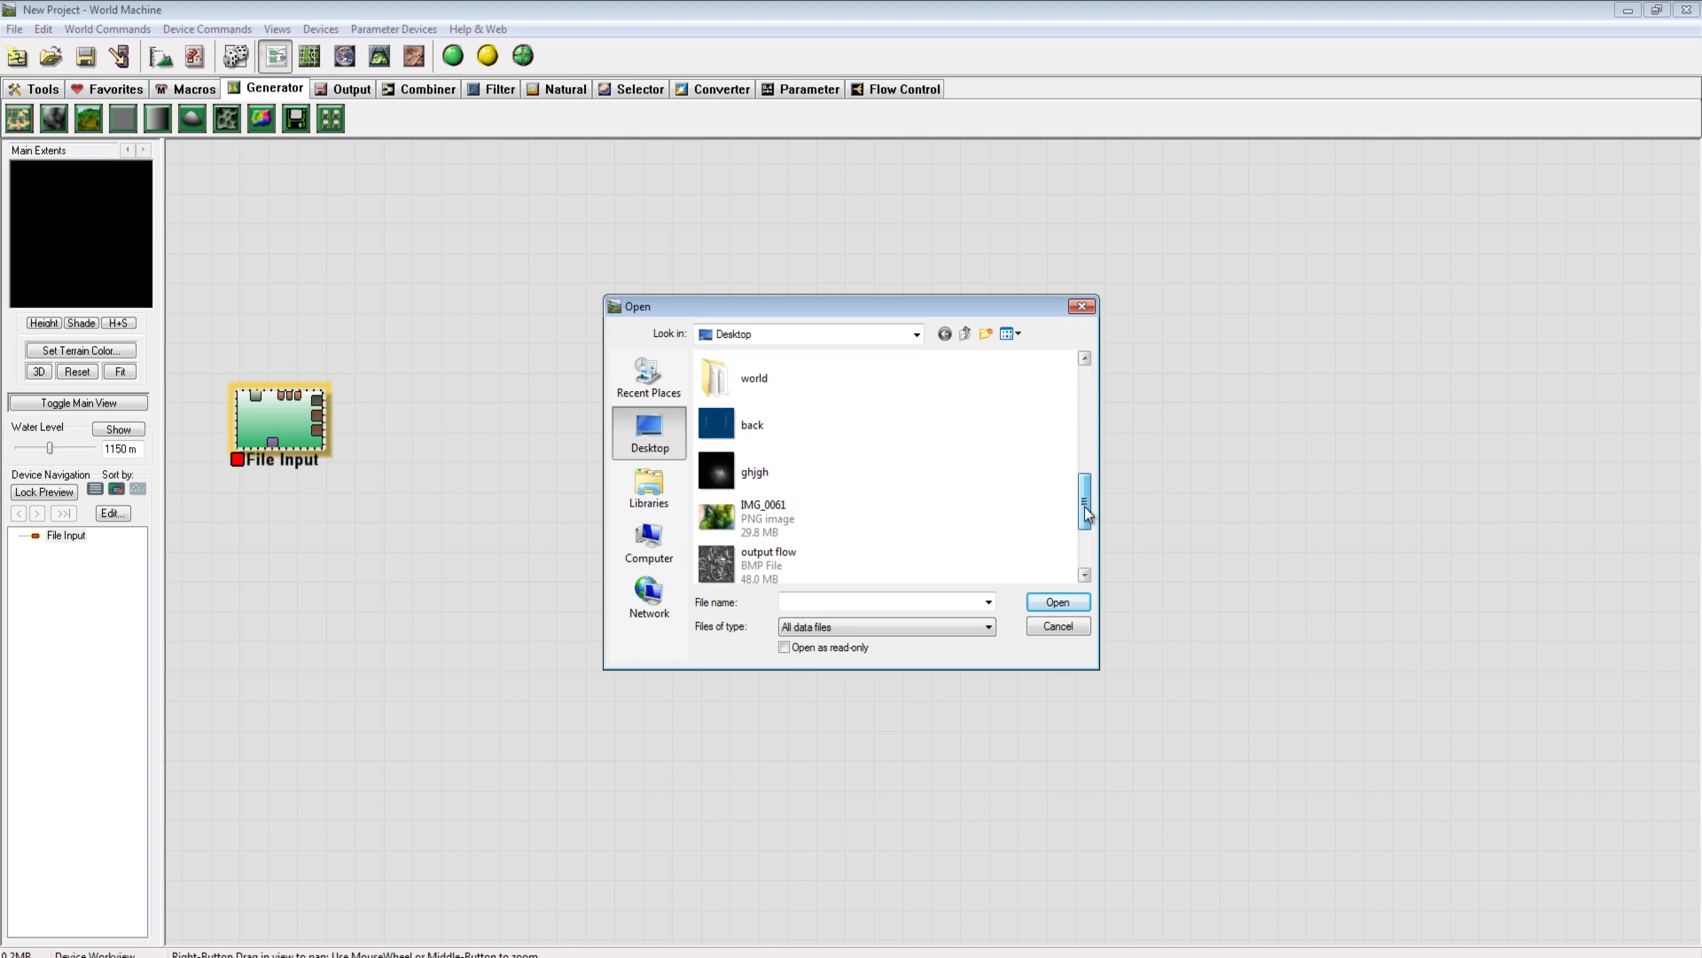
left_click(821, 492)
left_click(1039, 604)
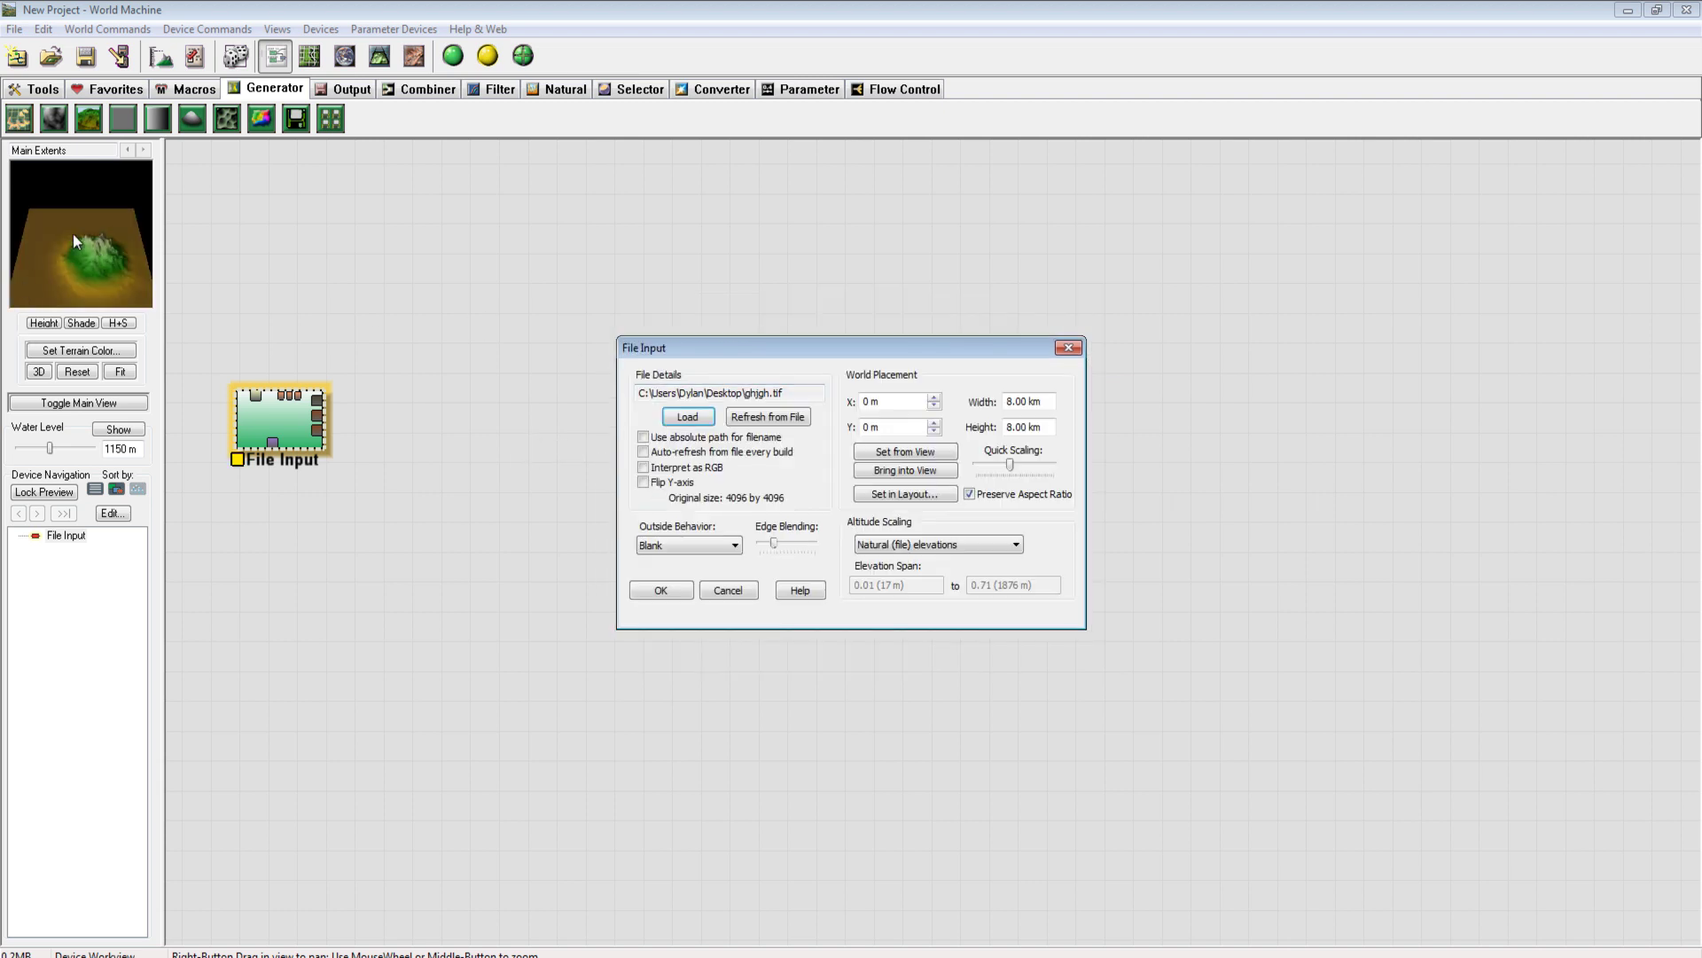
left_click(661, 591)
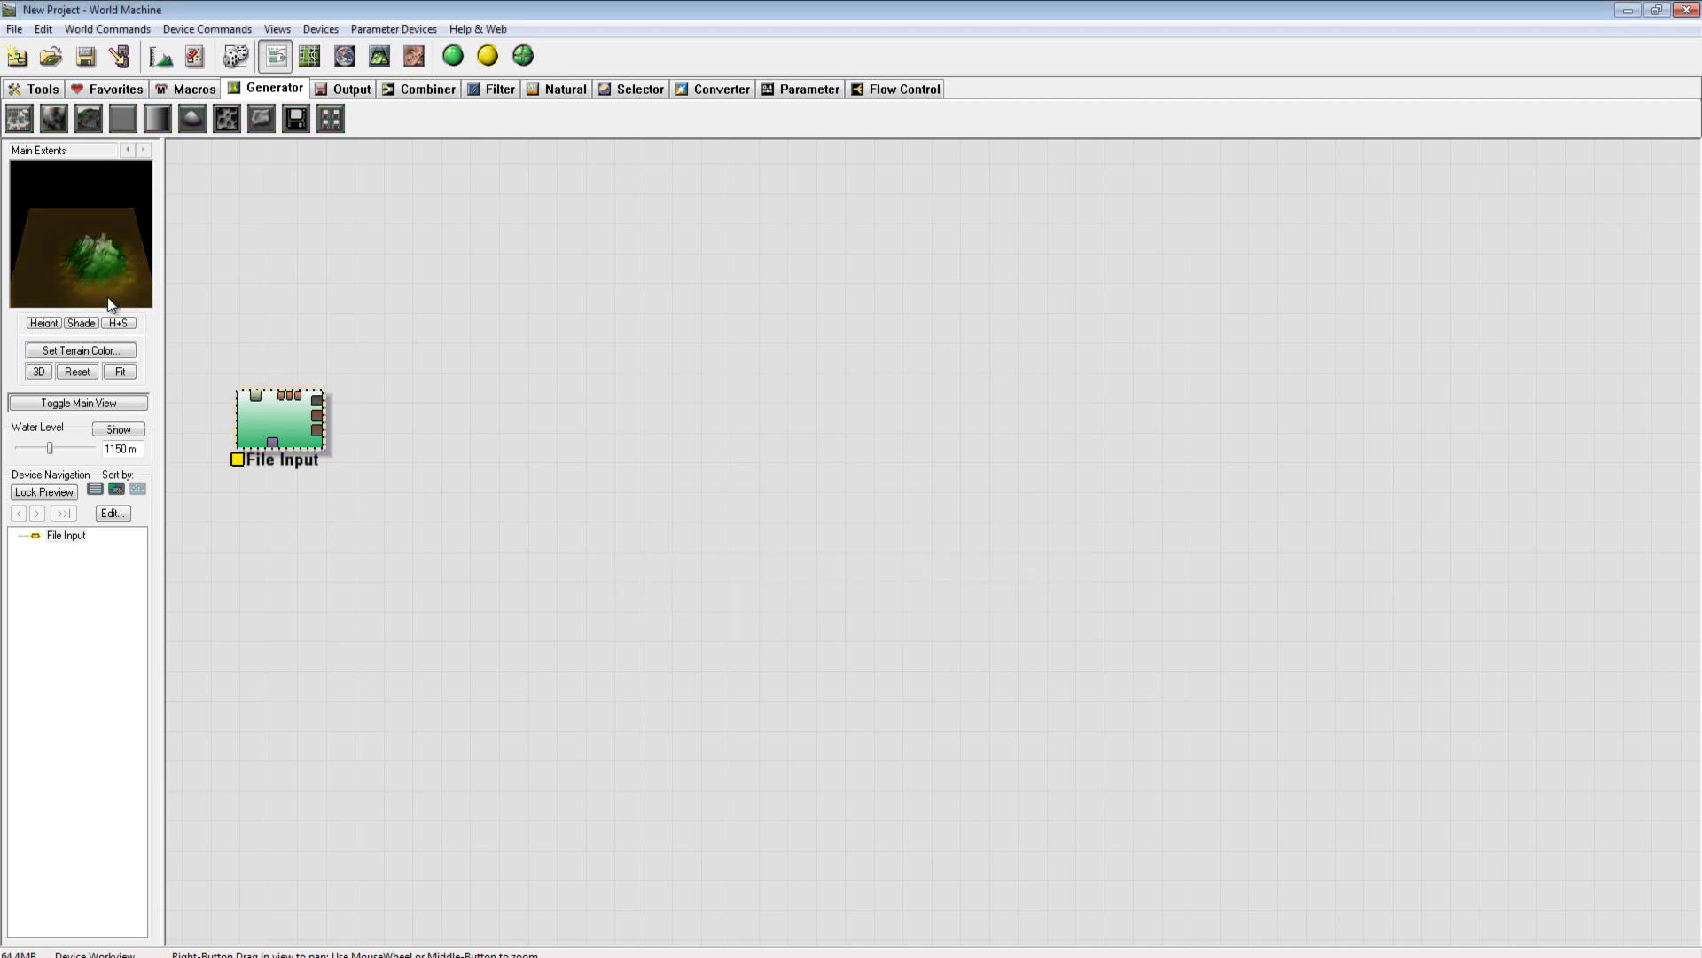
Orbit the terrain preview and reposition the File Input device within the world
left_click_drag(111, 304, 108, 262)
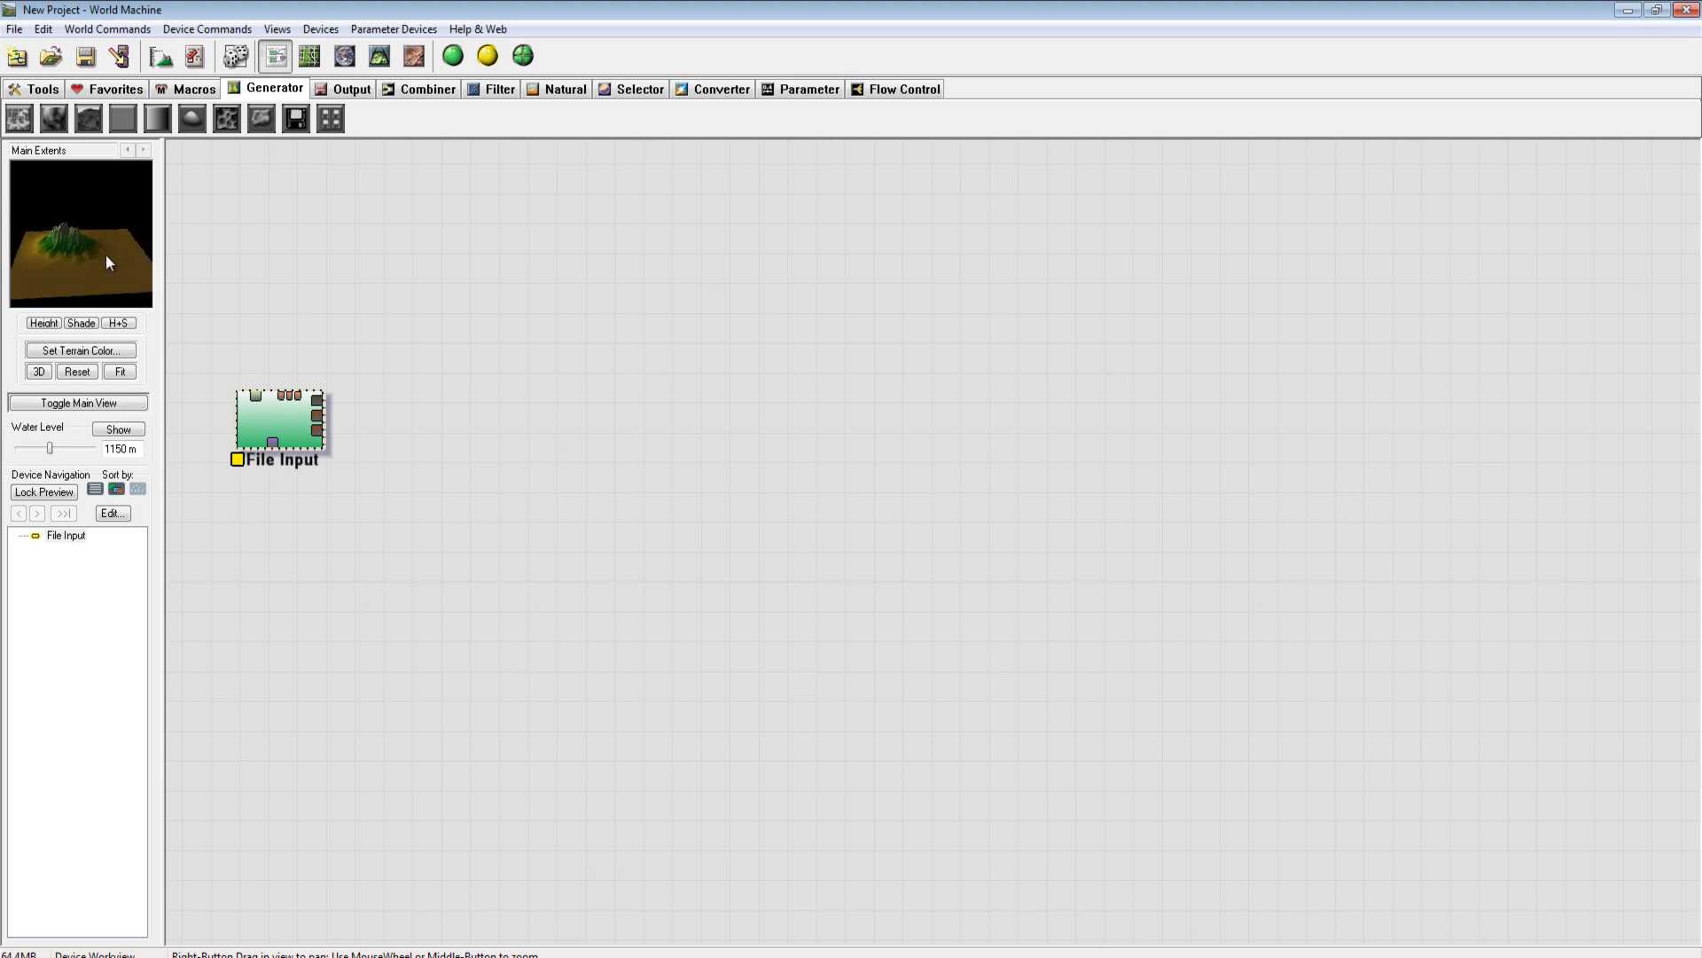
left_click_drag(302, 422, 496, 419)
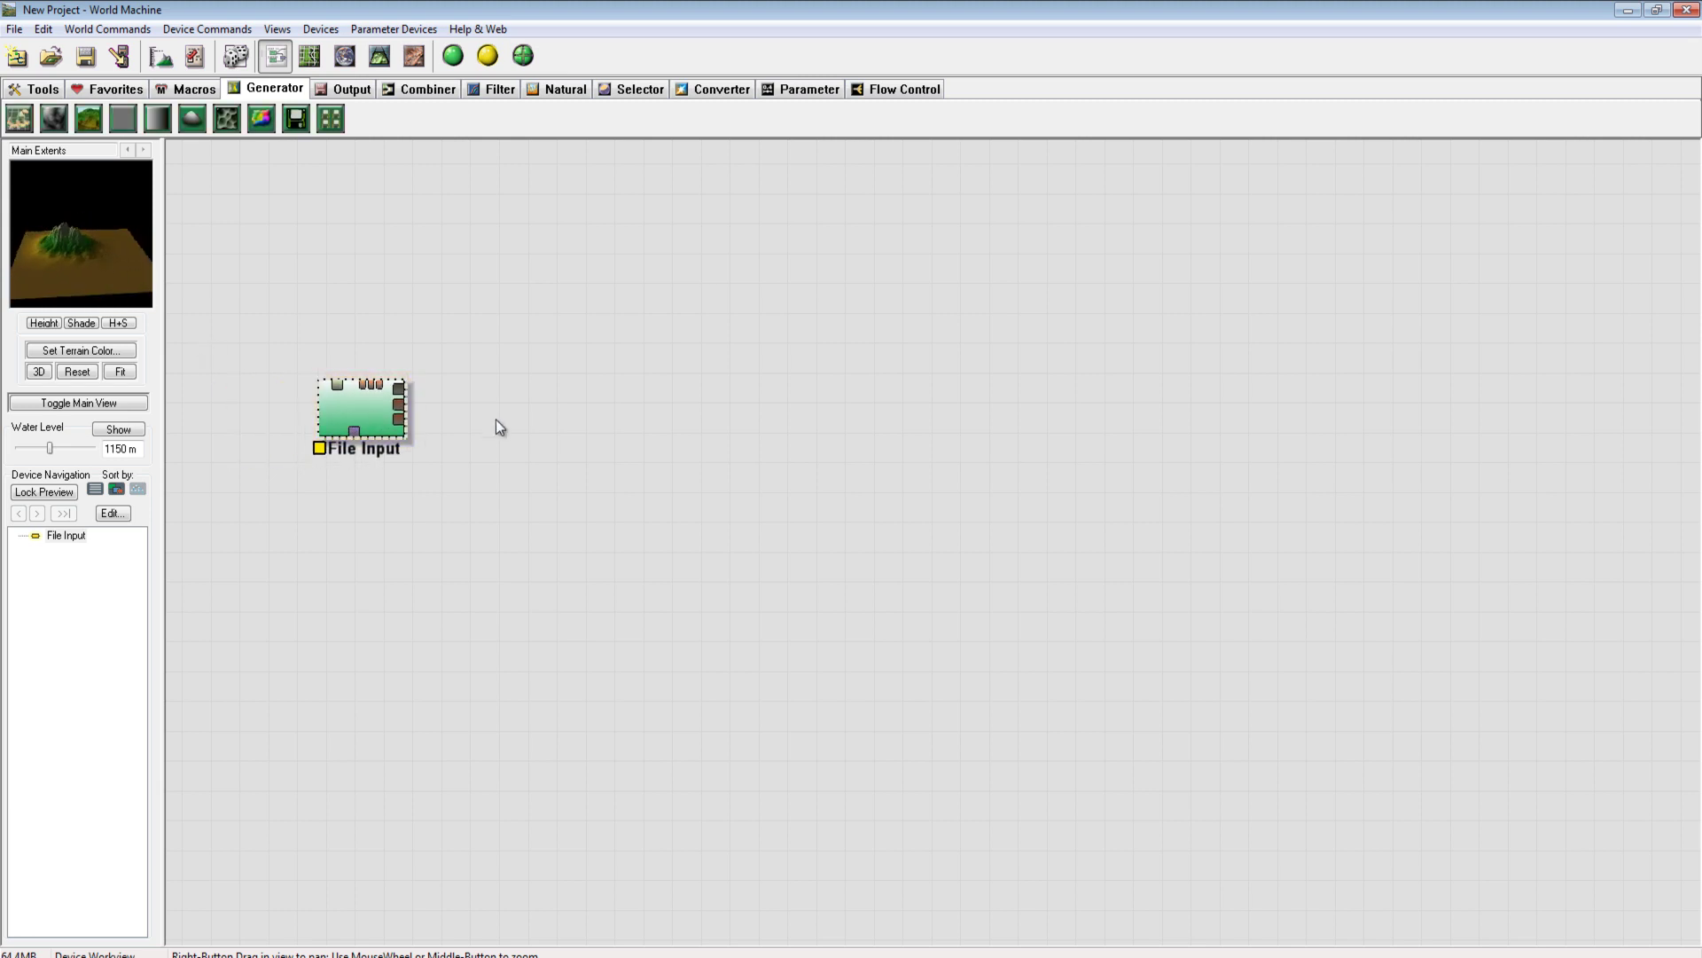
mouse_move(103, 242)
left_mouse_down()
mouse_move(117, 227)
mouse_move(94, 231)
mouse_move(126, 240)
mouse_move(72, 252)
mouse_move(29, 226)
mouse_move(109, 245)
mouse_move(49, 243)
mouse_move(132, 243)
mouse_move(104, 253)
left_mouse_up()
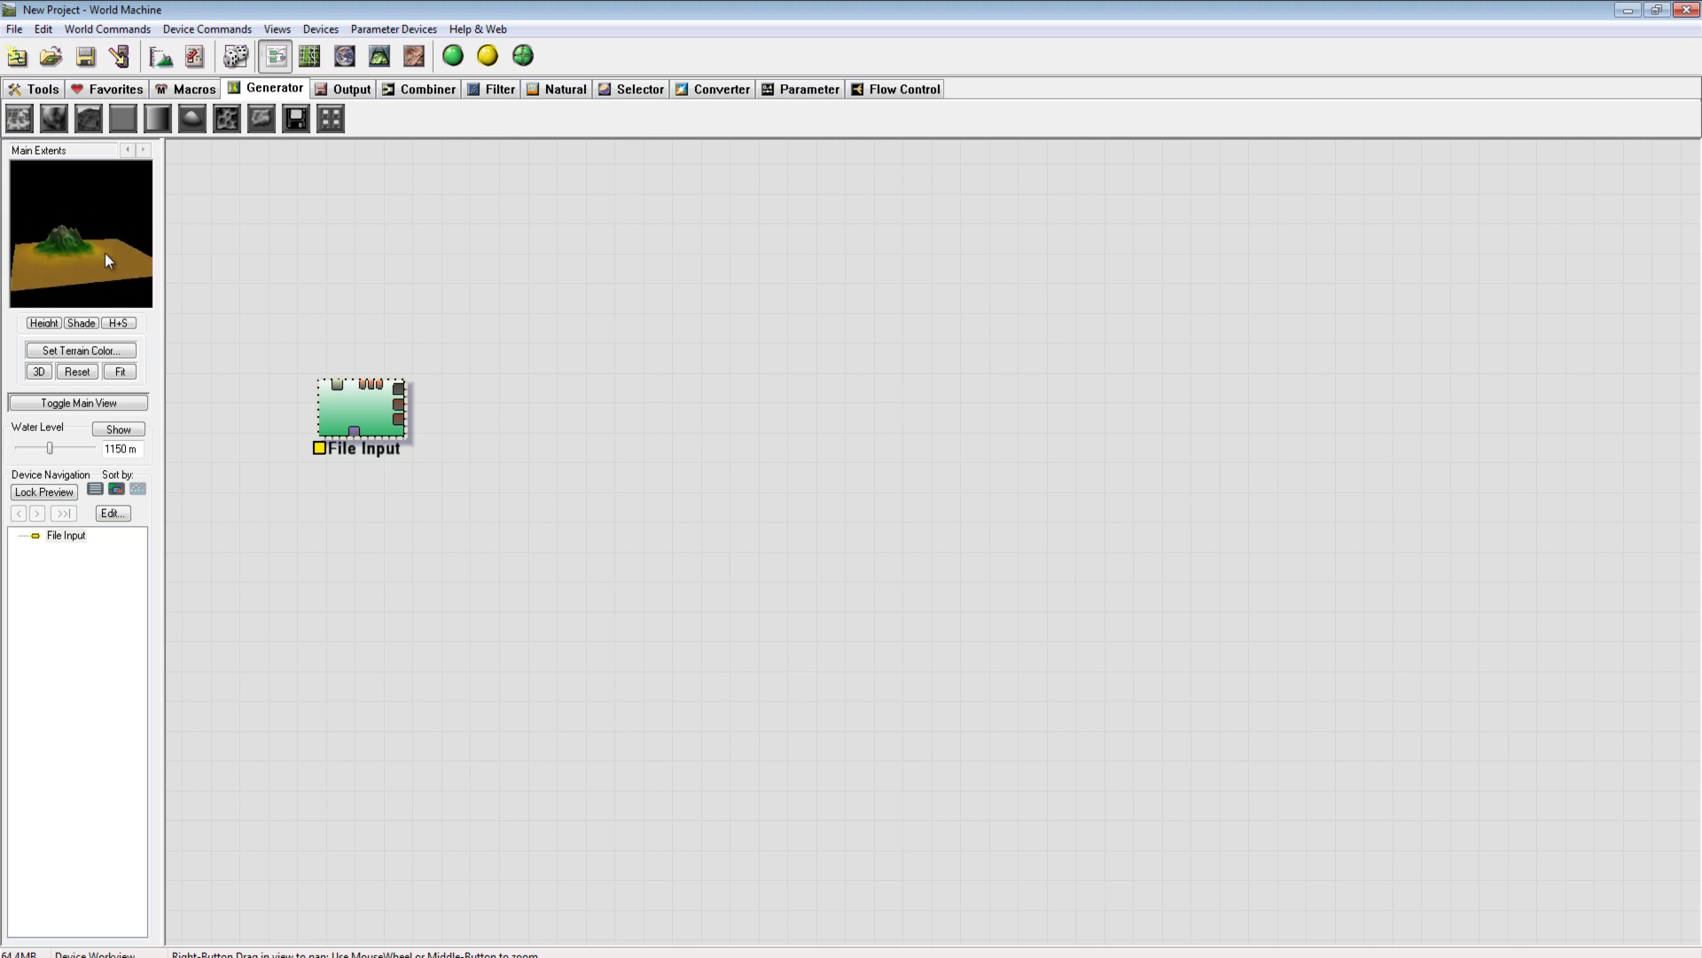
left_click_drag(361, 402, 328, 408)
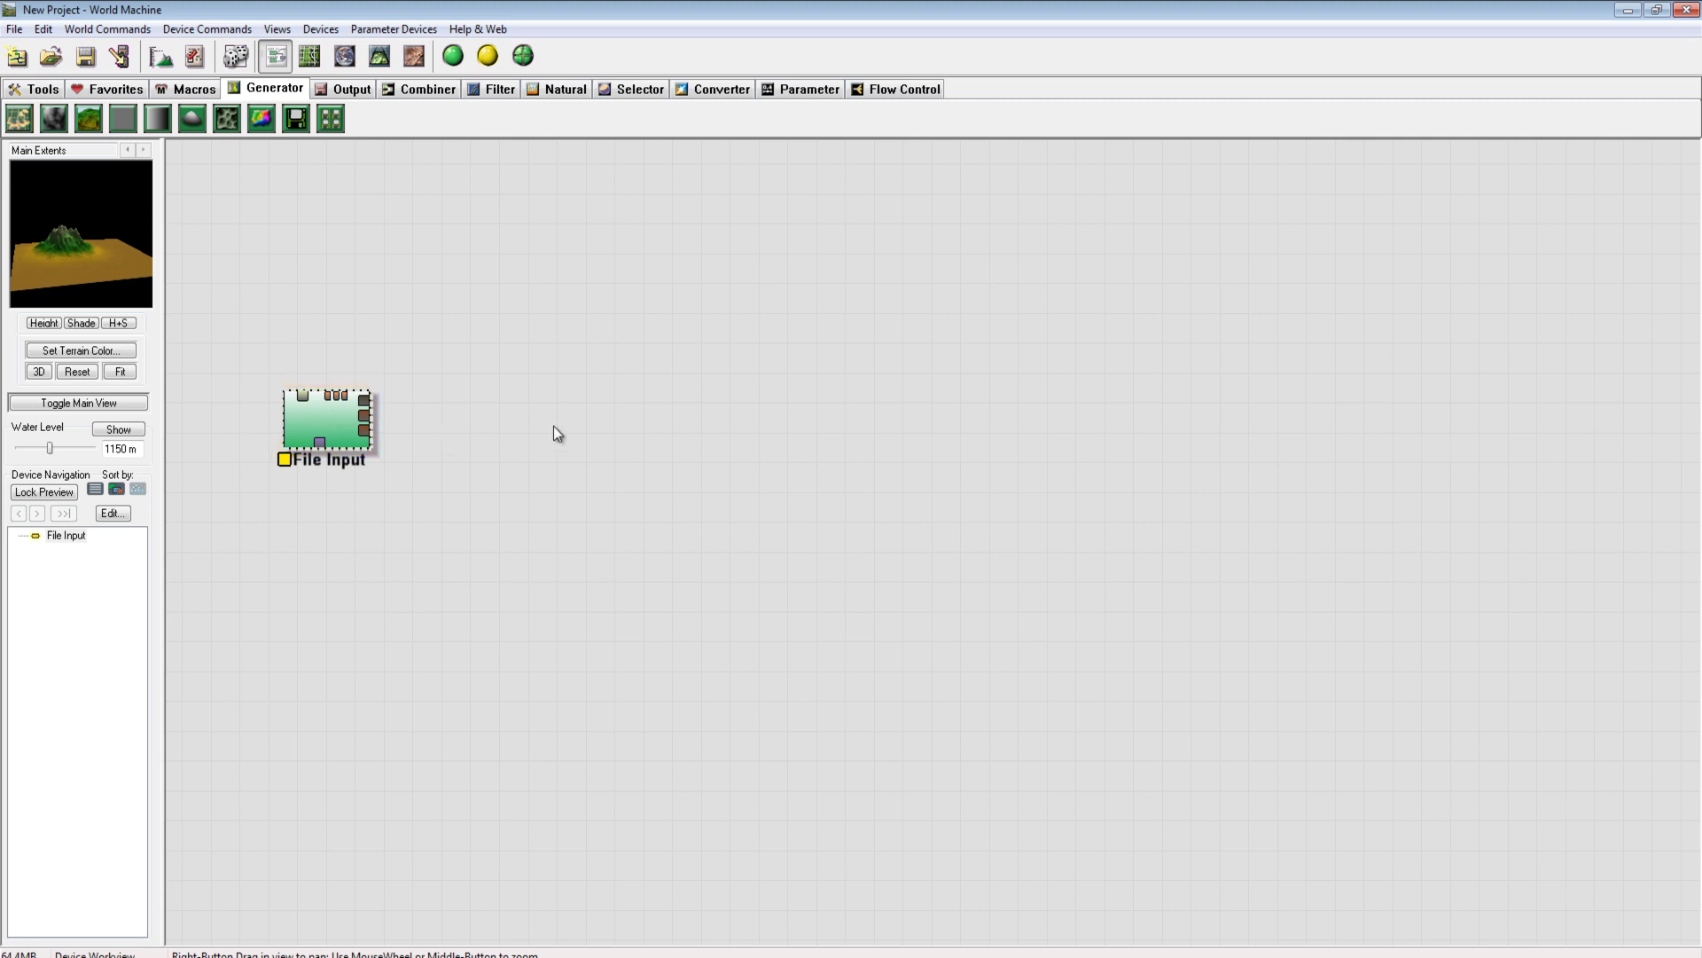
Place an Erosion device beside the File Input and connect the File Input's heightfield output to its primary input
left_click(599, 417)
left_click(557, 89)
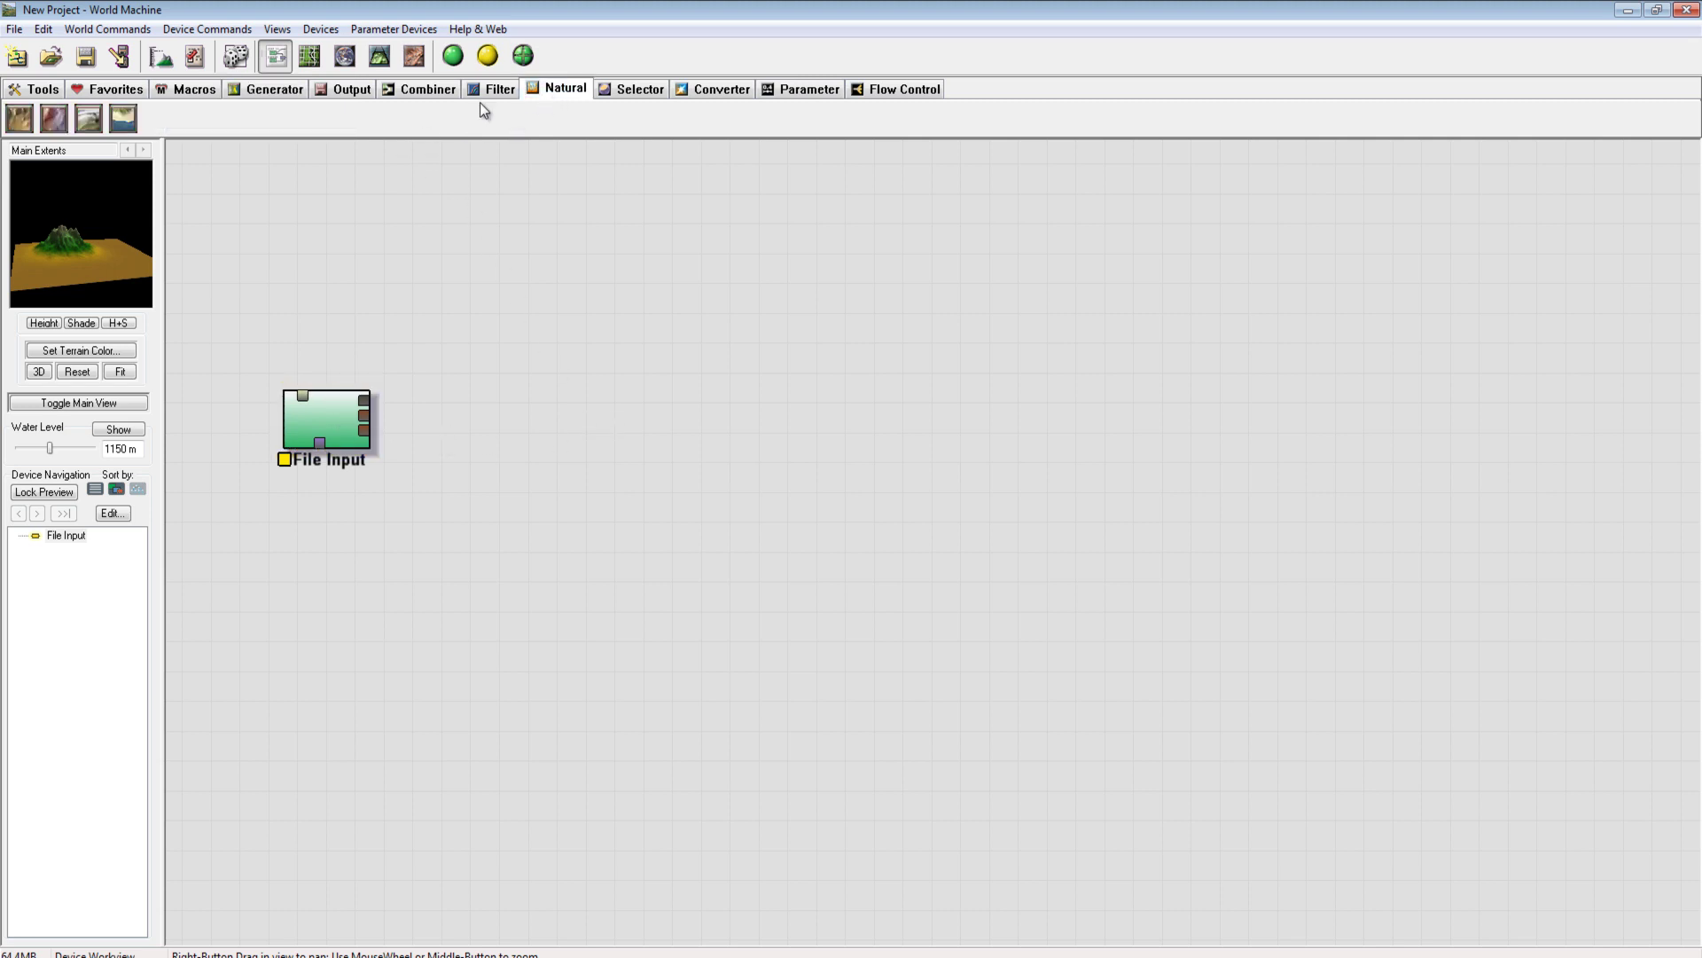
left_click(20, 117)
left_click(597, 405)
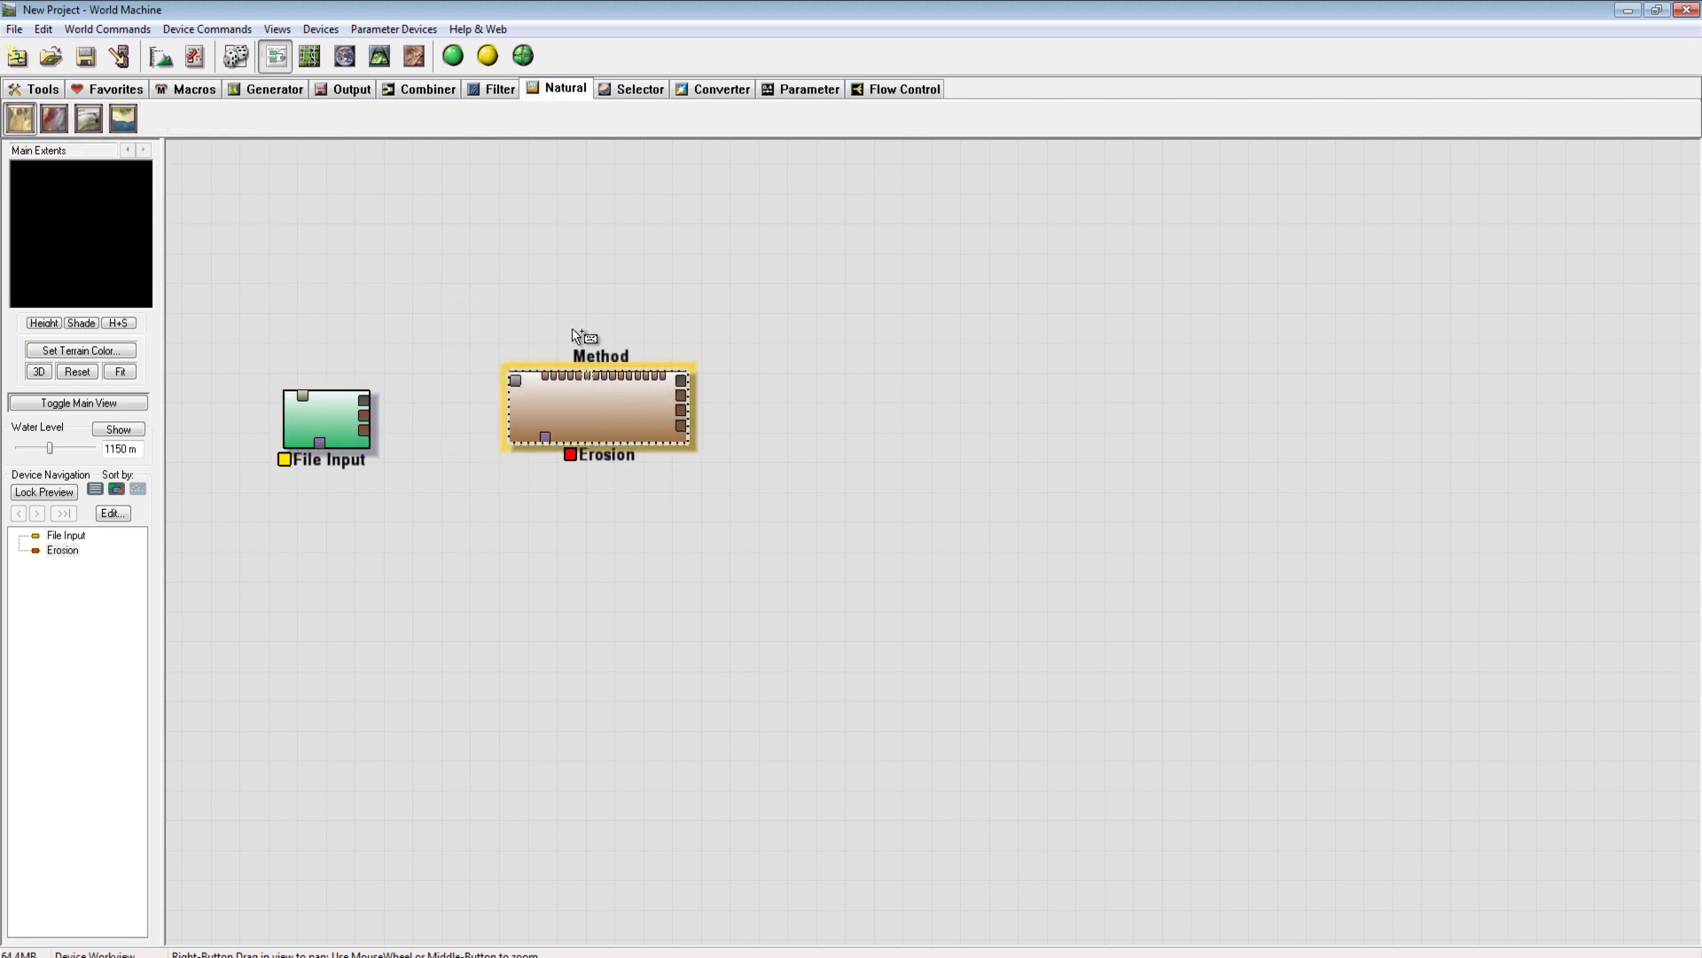
left_click_drag(365, 399, 518, 382)
Configure the Erosion device as Channeled Erosion with duration 150, rock hardness 0.683, sediment carry 0.651, a randomized seed and adjusted channeling parameters
double_click(592, 414)
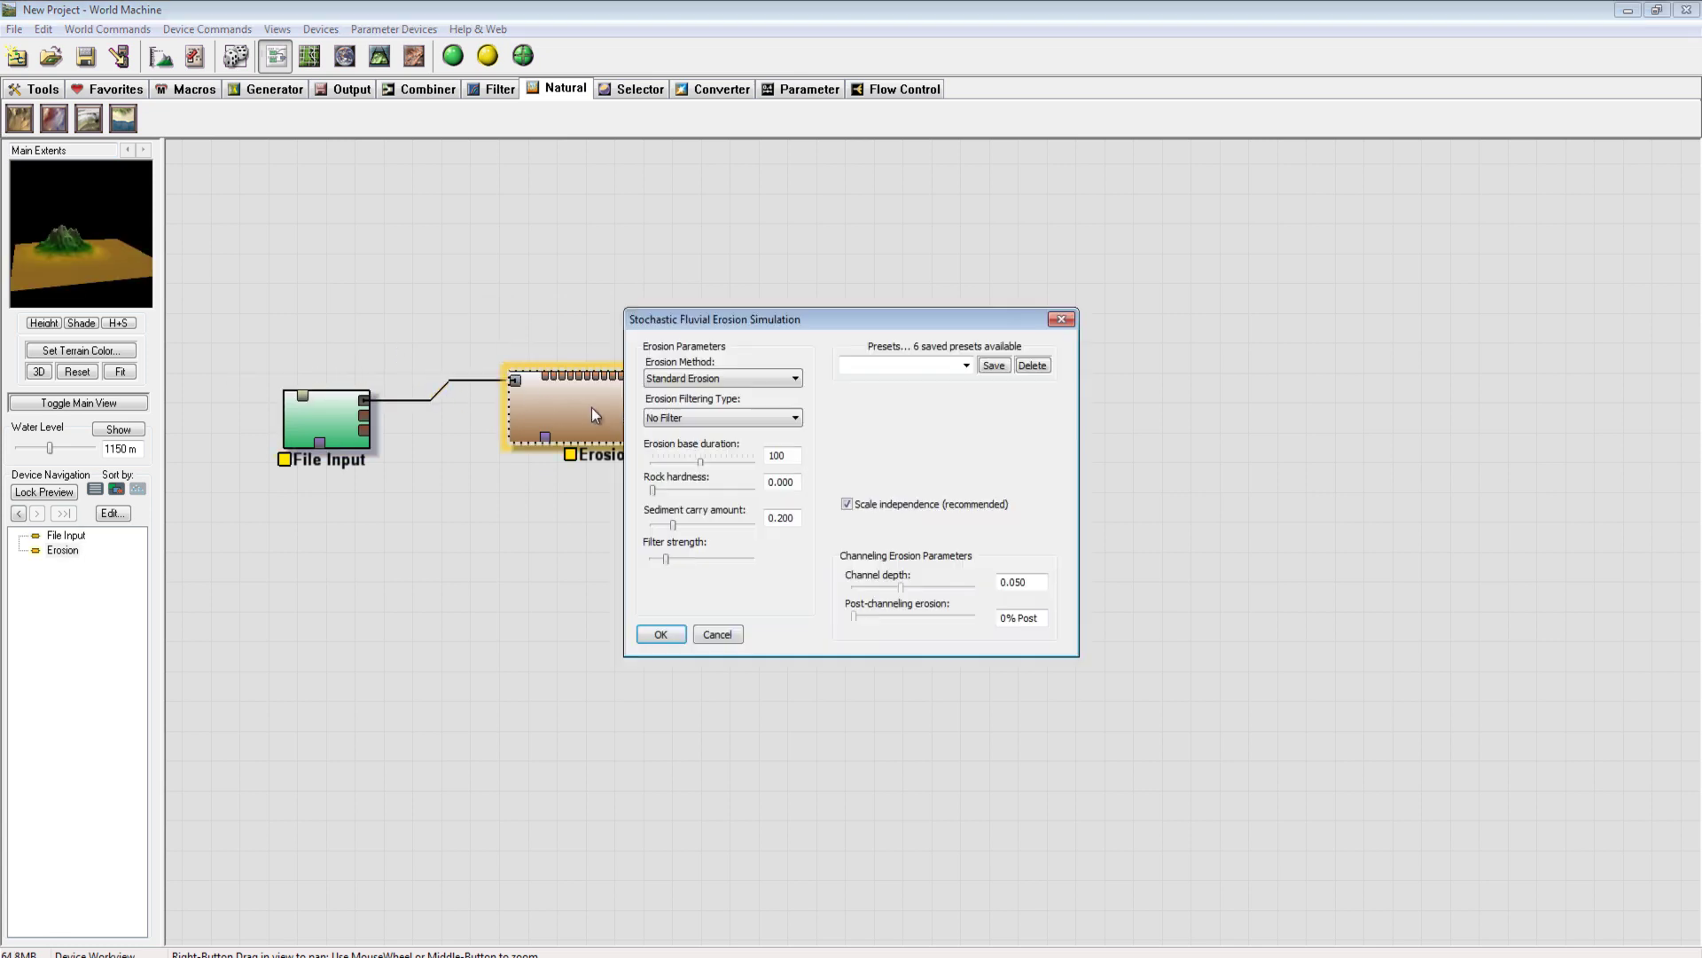
left_click(759, 379)
left_click(753, 407)
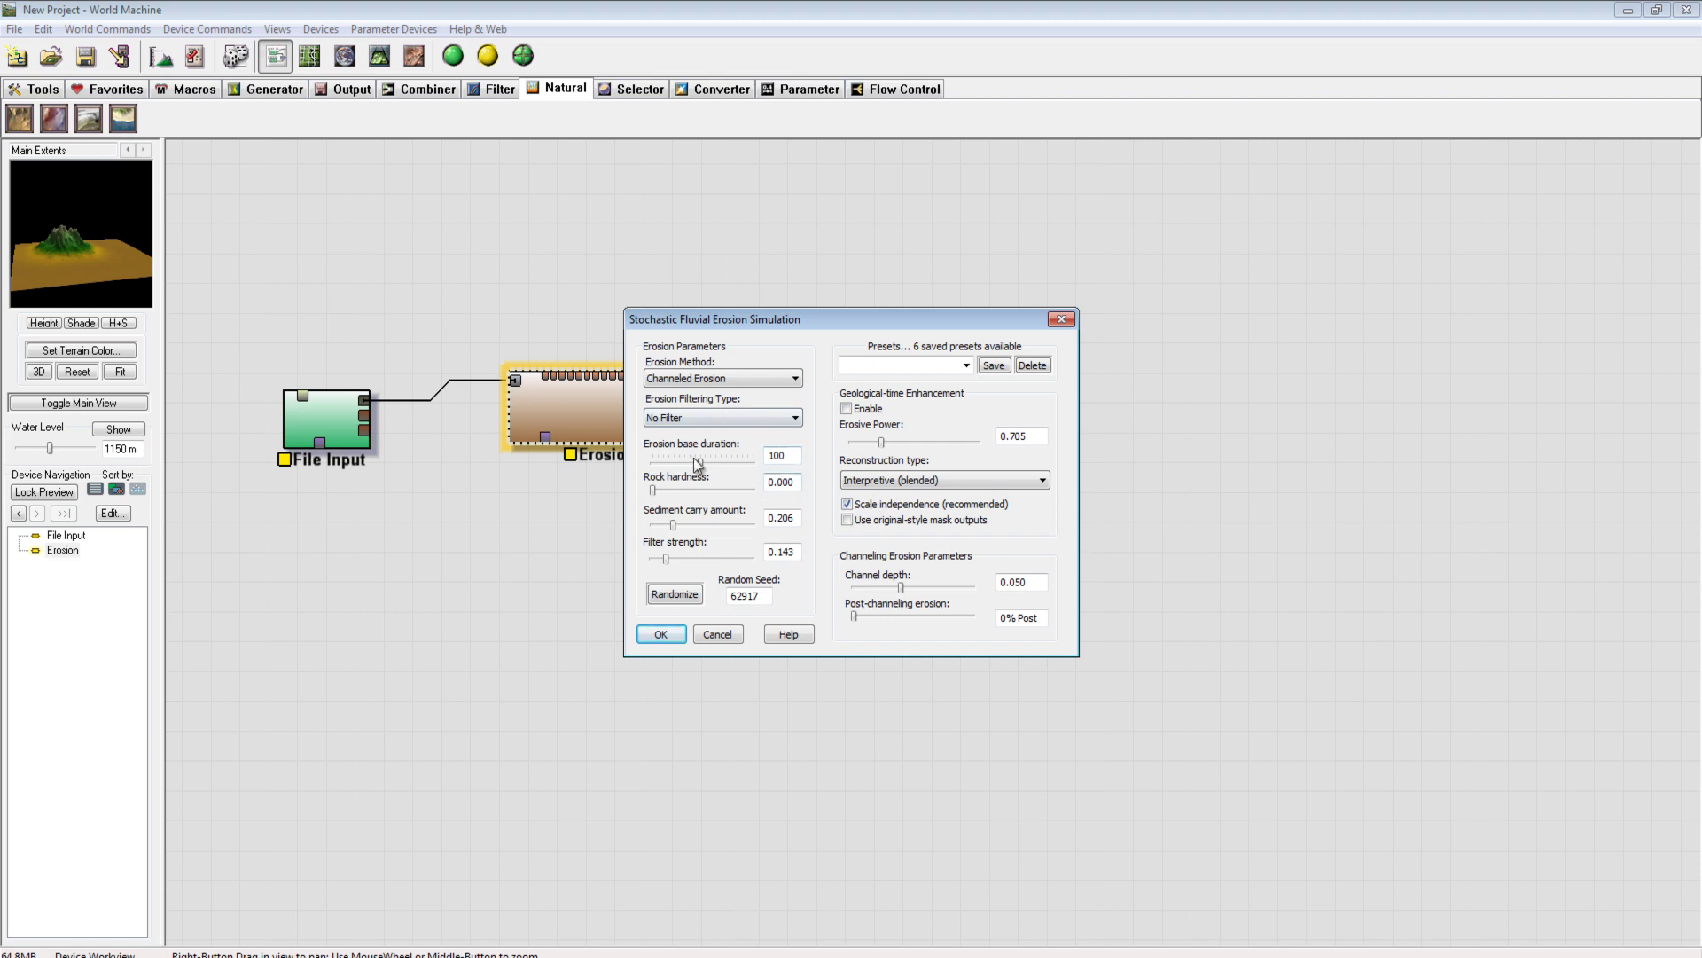
left_click_drag(697, 462, 706, 529)
left_click_drag(712, 529, 718, 530)
left_click(672, 594)
left_click(672, 594)
left_click(672, 593)
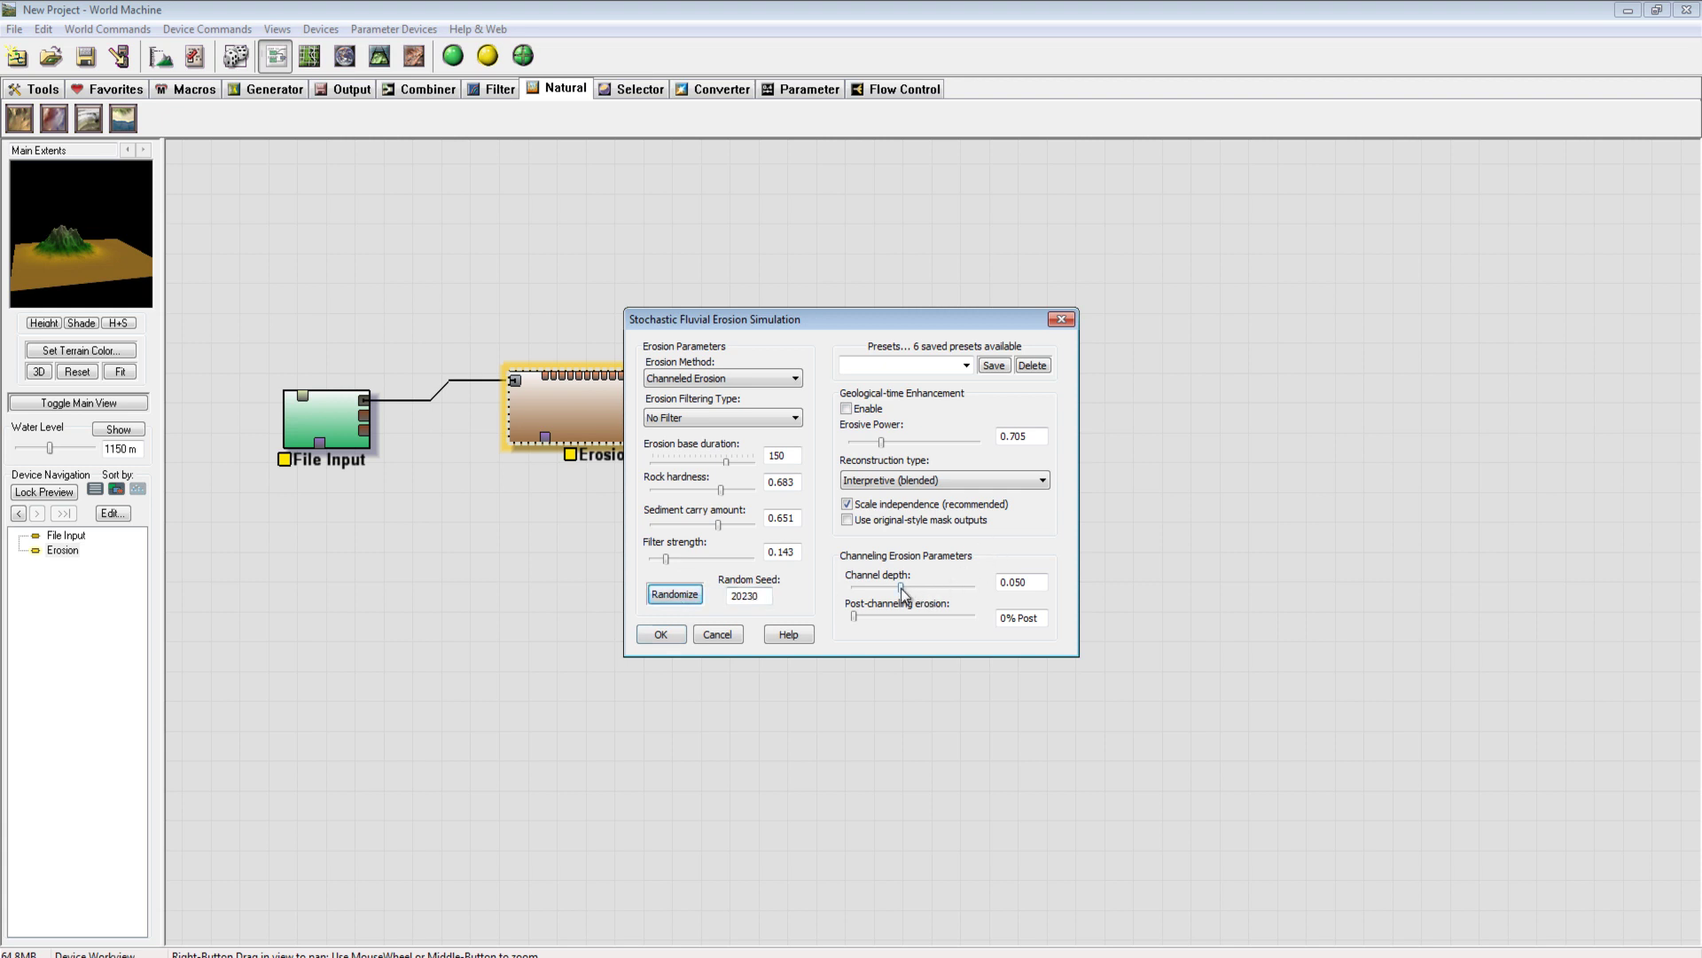
mouse_move(901, 587)
left_mouse_down()
mouse_move(922, 593)
mouse_move(872, 621)
mouse_move(894, 616)
left_mouse_up()
left_click(663, 636)
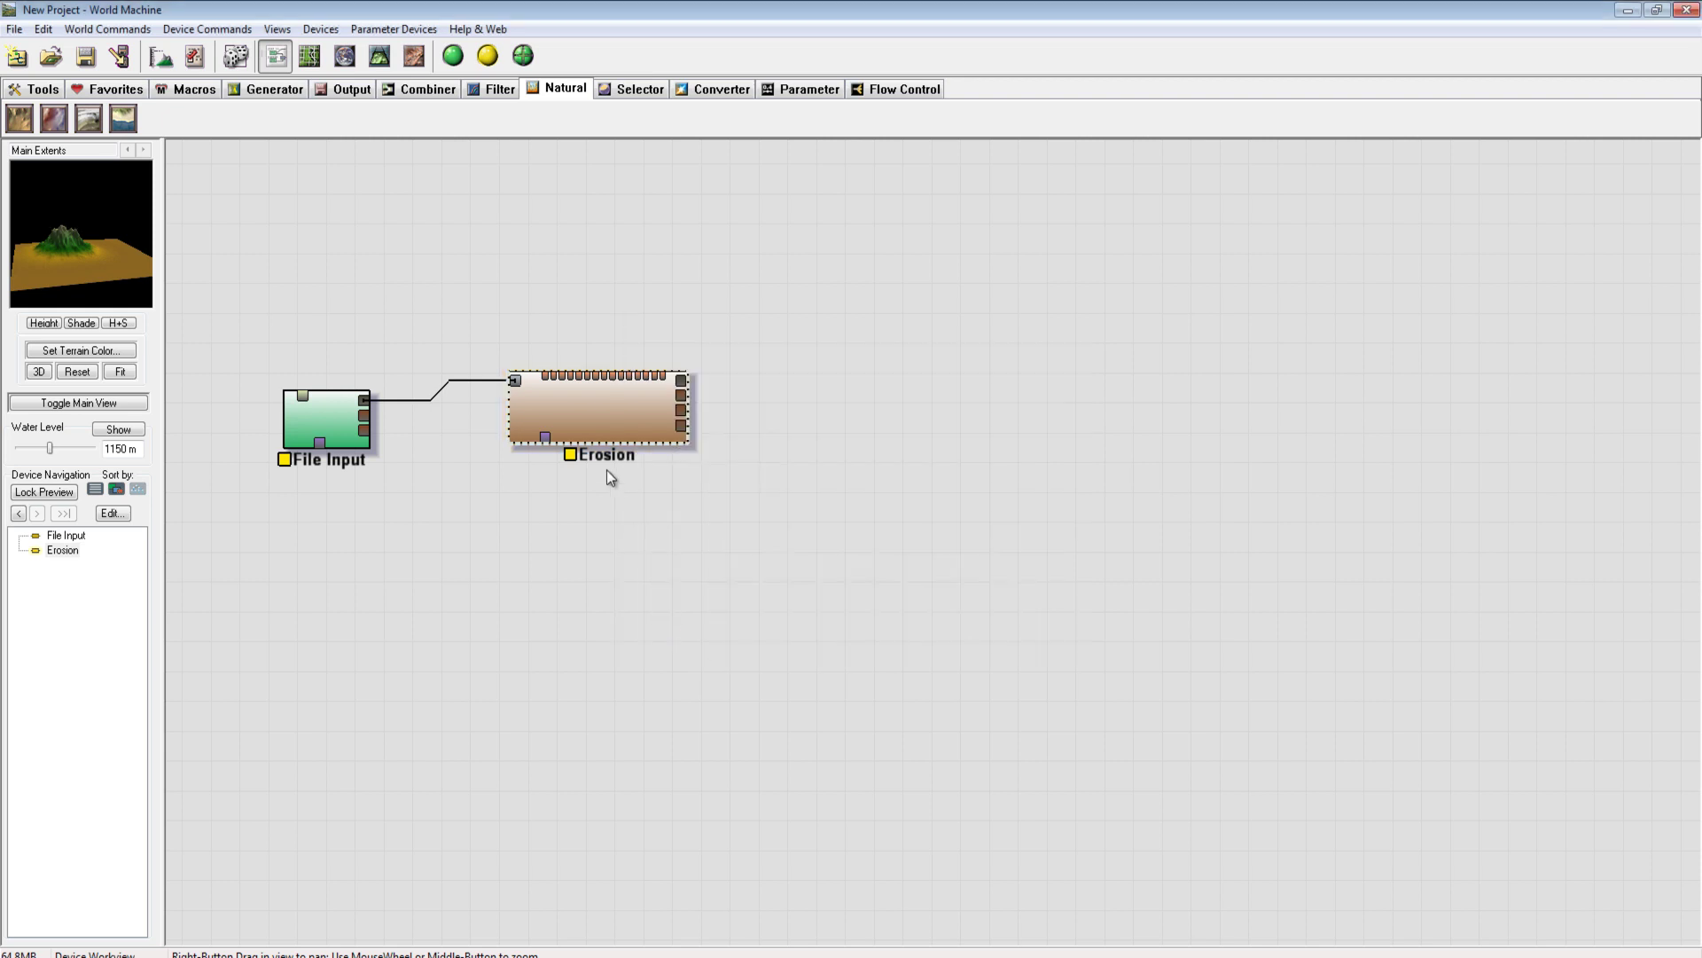
Add a Height Output device and feed it from the Erosion device's primary heightfield output
left_click(352, 89)
left_click(54, 117)
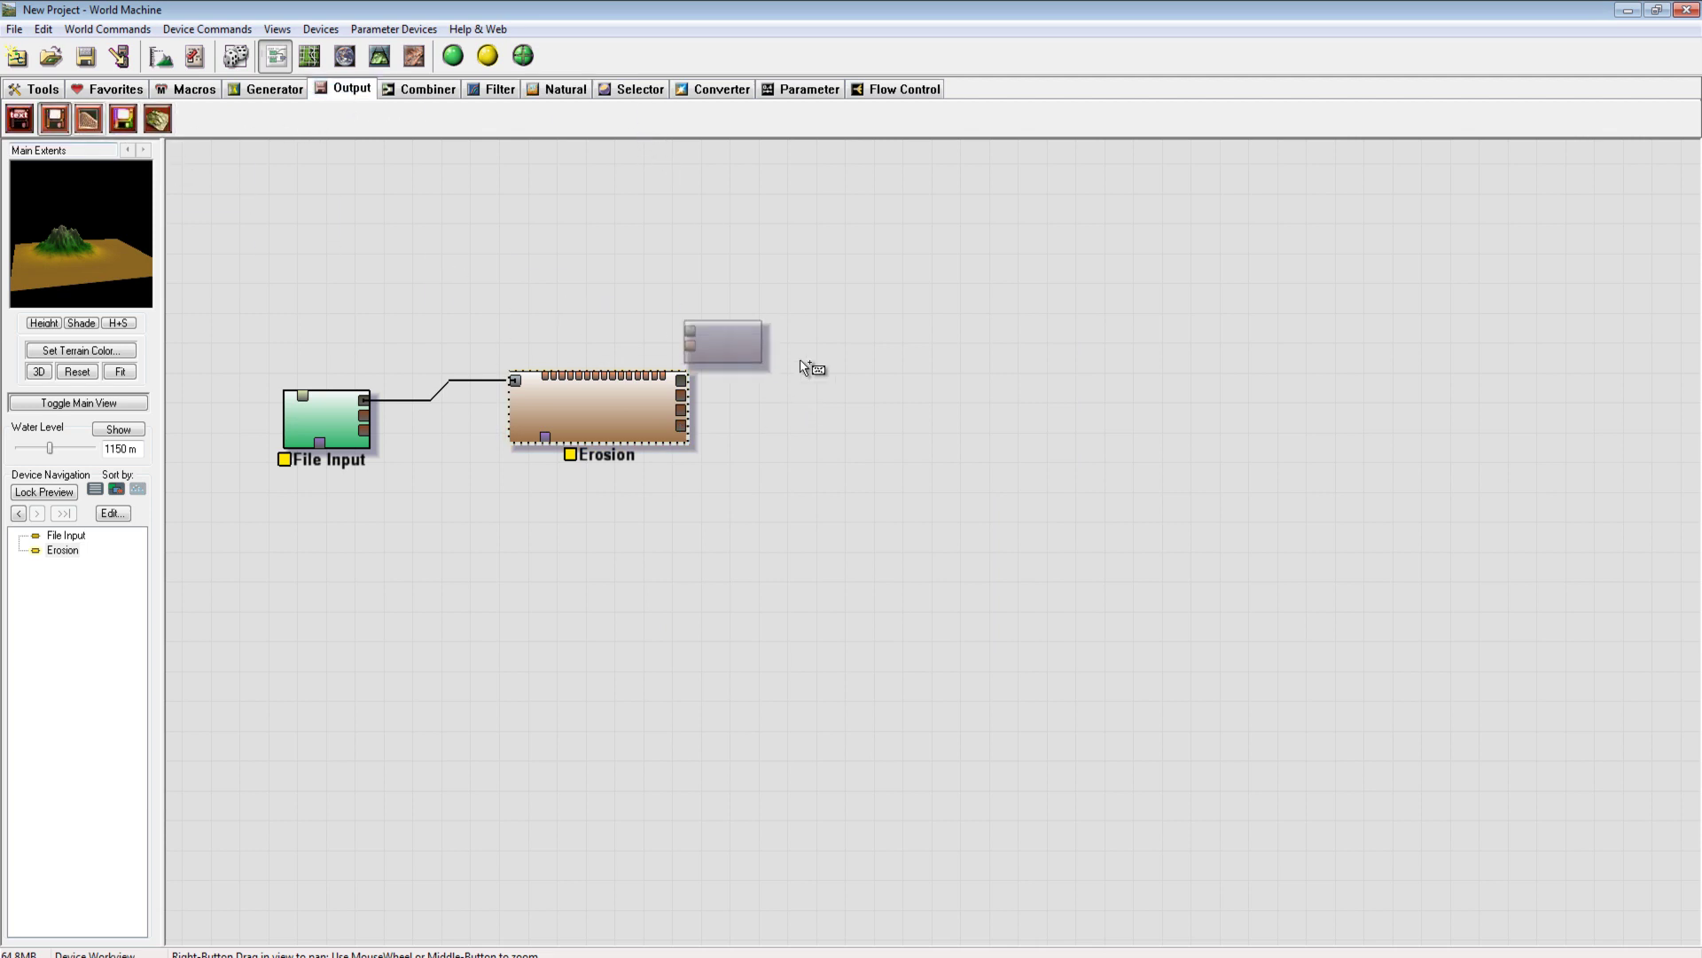
left_click(998, 412)
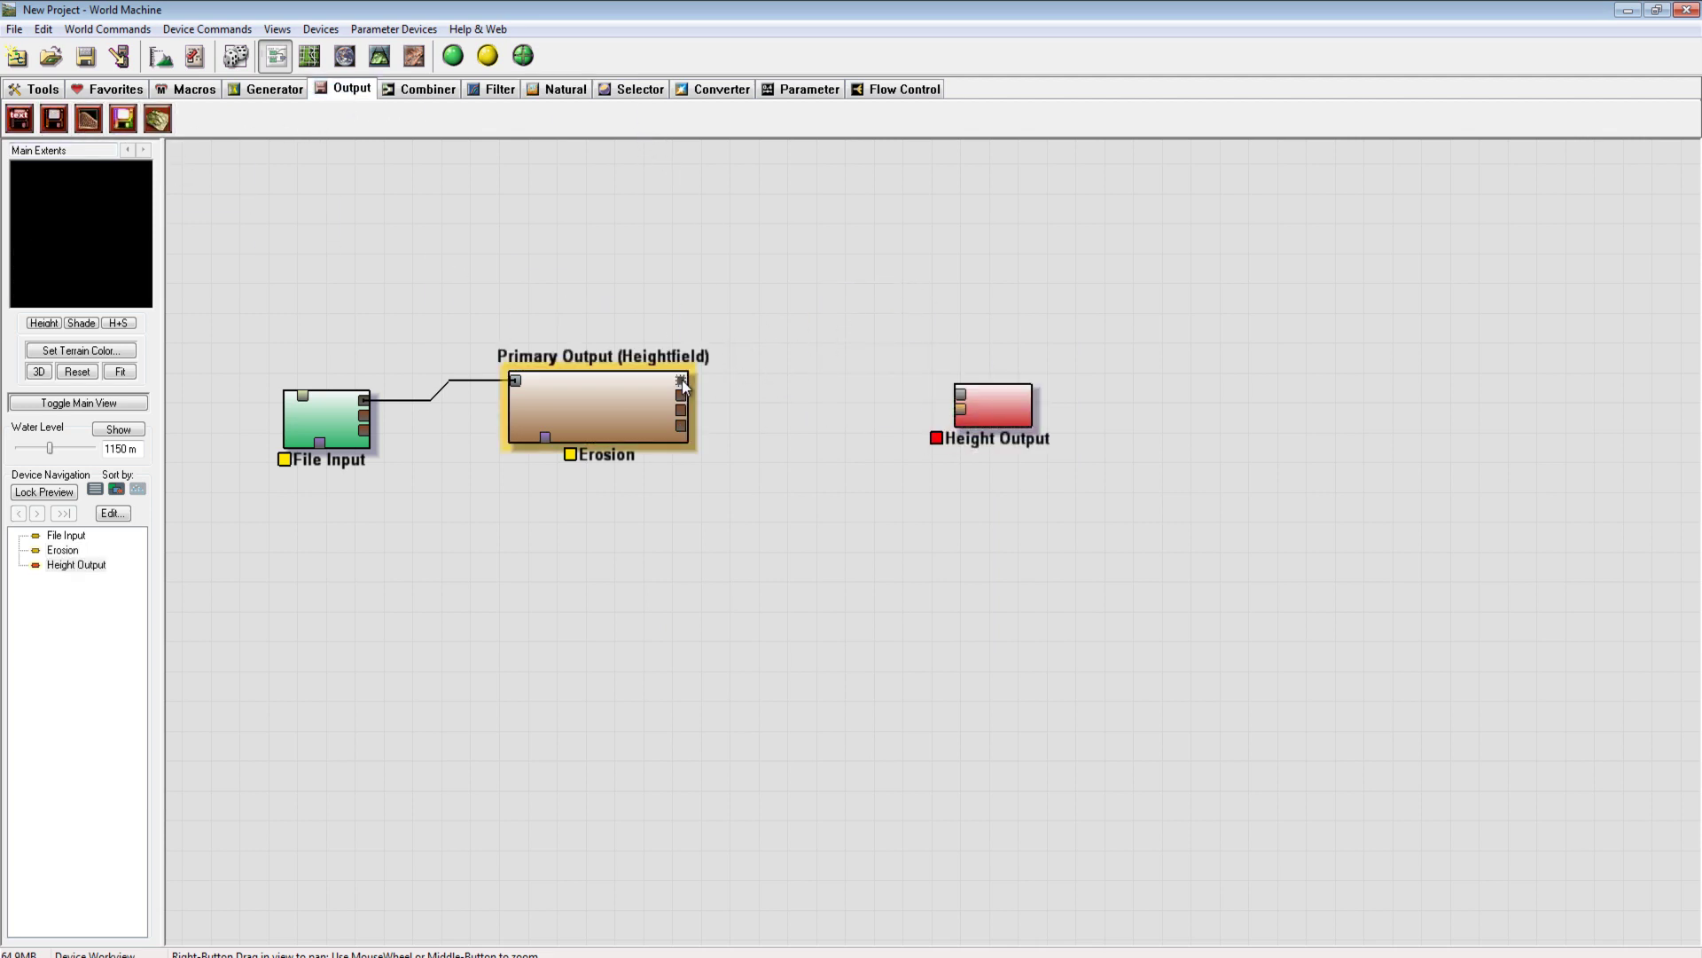
left_click_drag(680, 381, 927, 333)
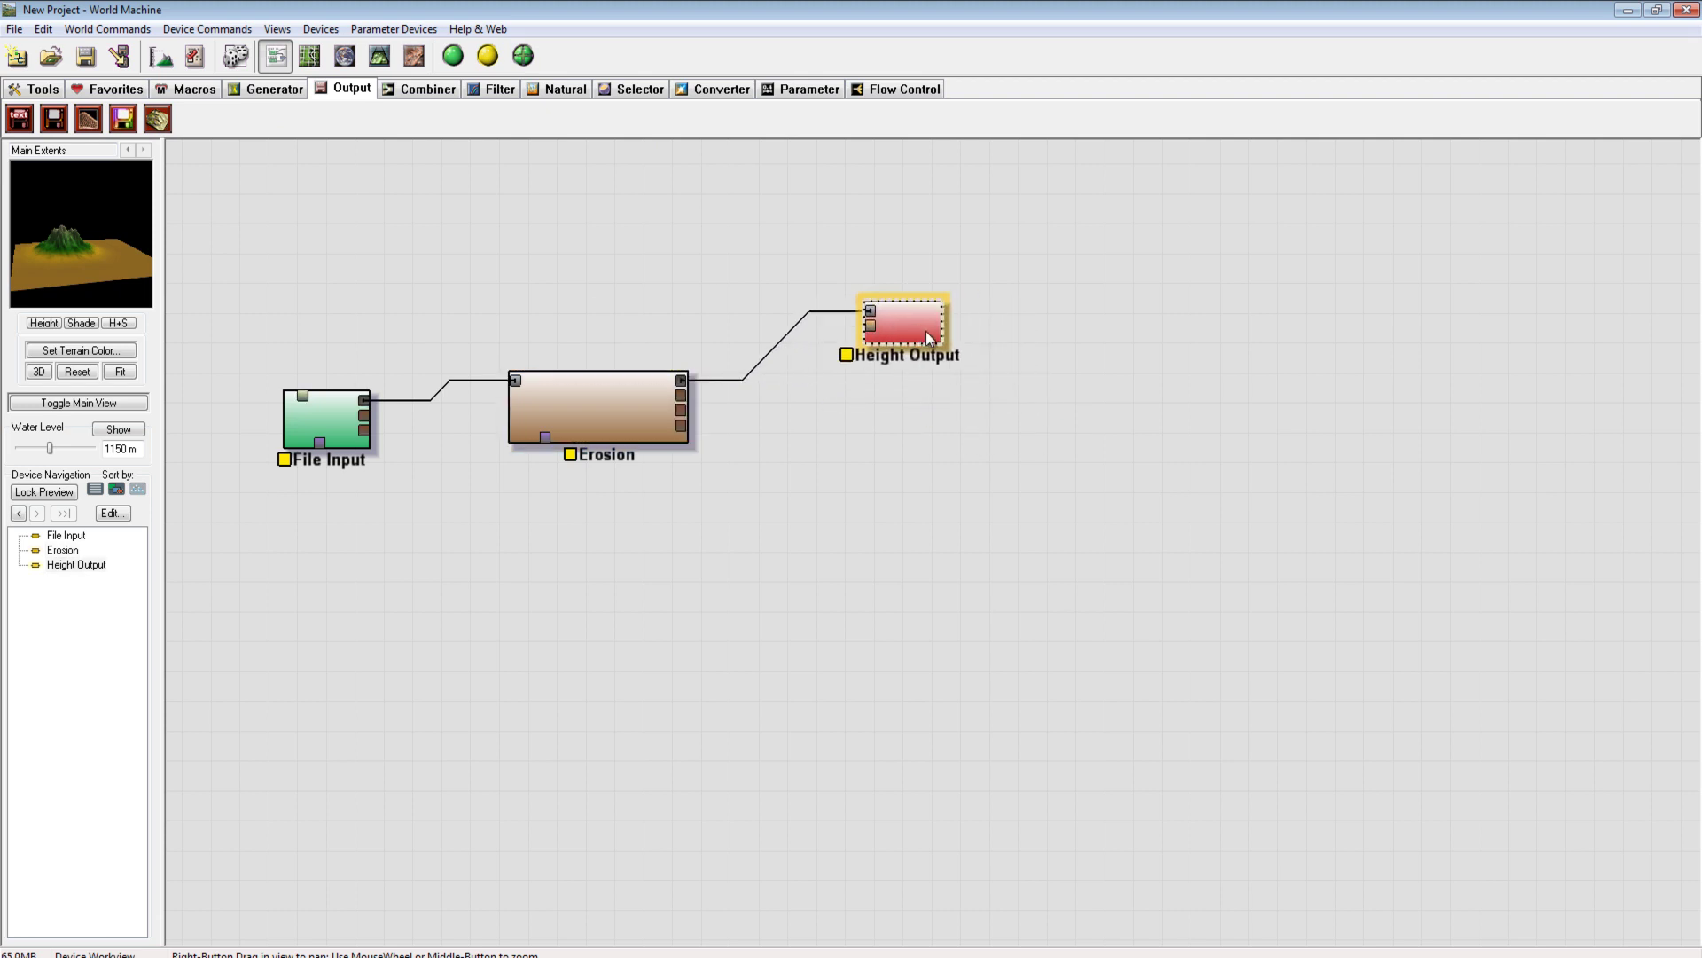
Set the project's normal build resolution to 4096 x 4096 and enable Conserve Memory
left_click(160, 56)
left_click(1050, 381)
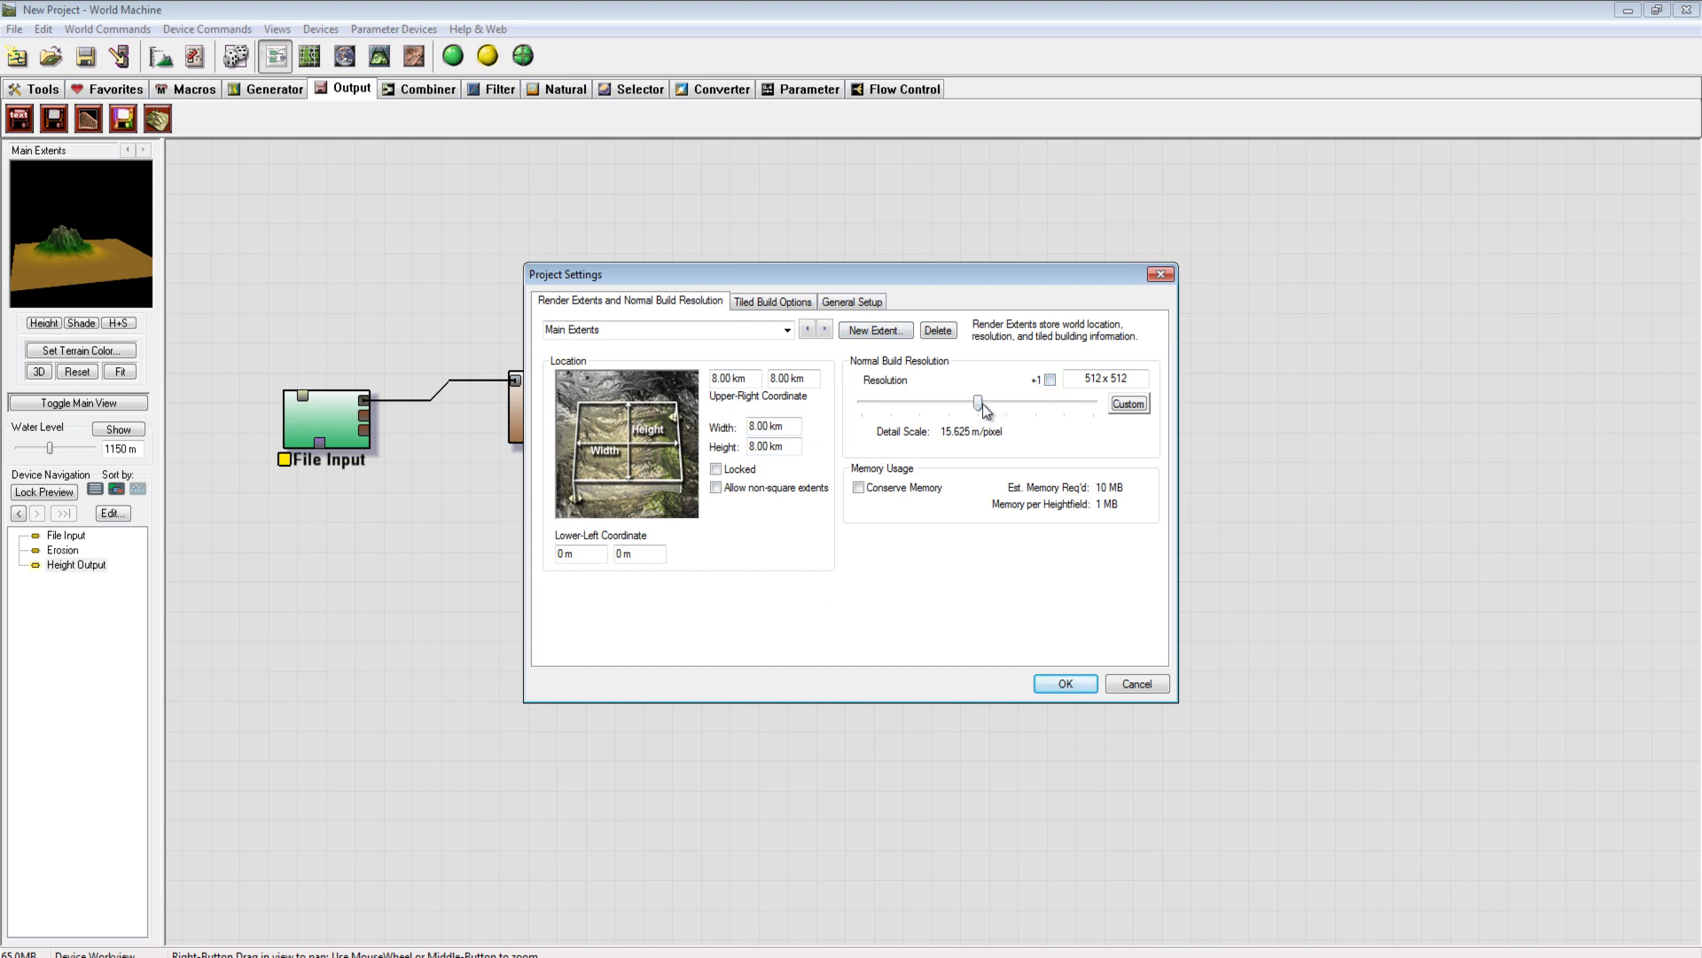
left_click_drag(978, 403, 1064, 404)
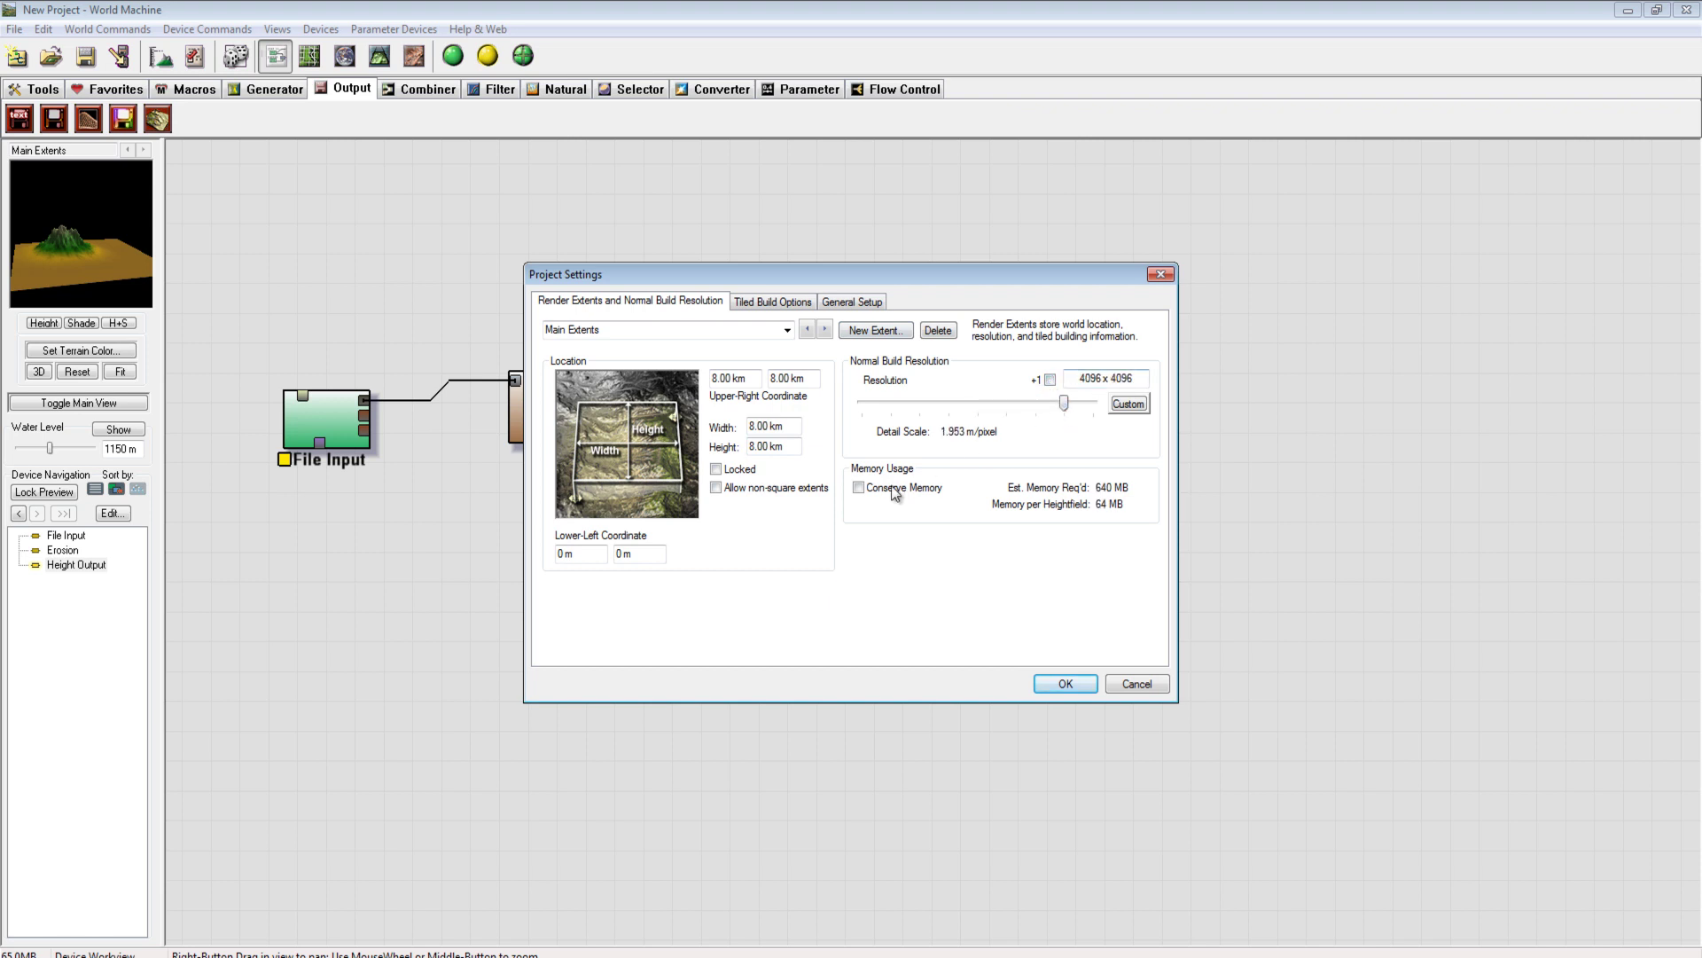
left_click(862, 489)
left_click(1064, 684)
Set the Height Output's format to 16-bit TIFF and its target file to tyhj on the Desktop
double_click(931, 310)
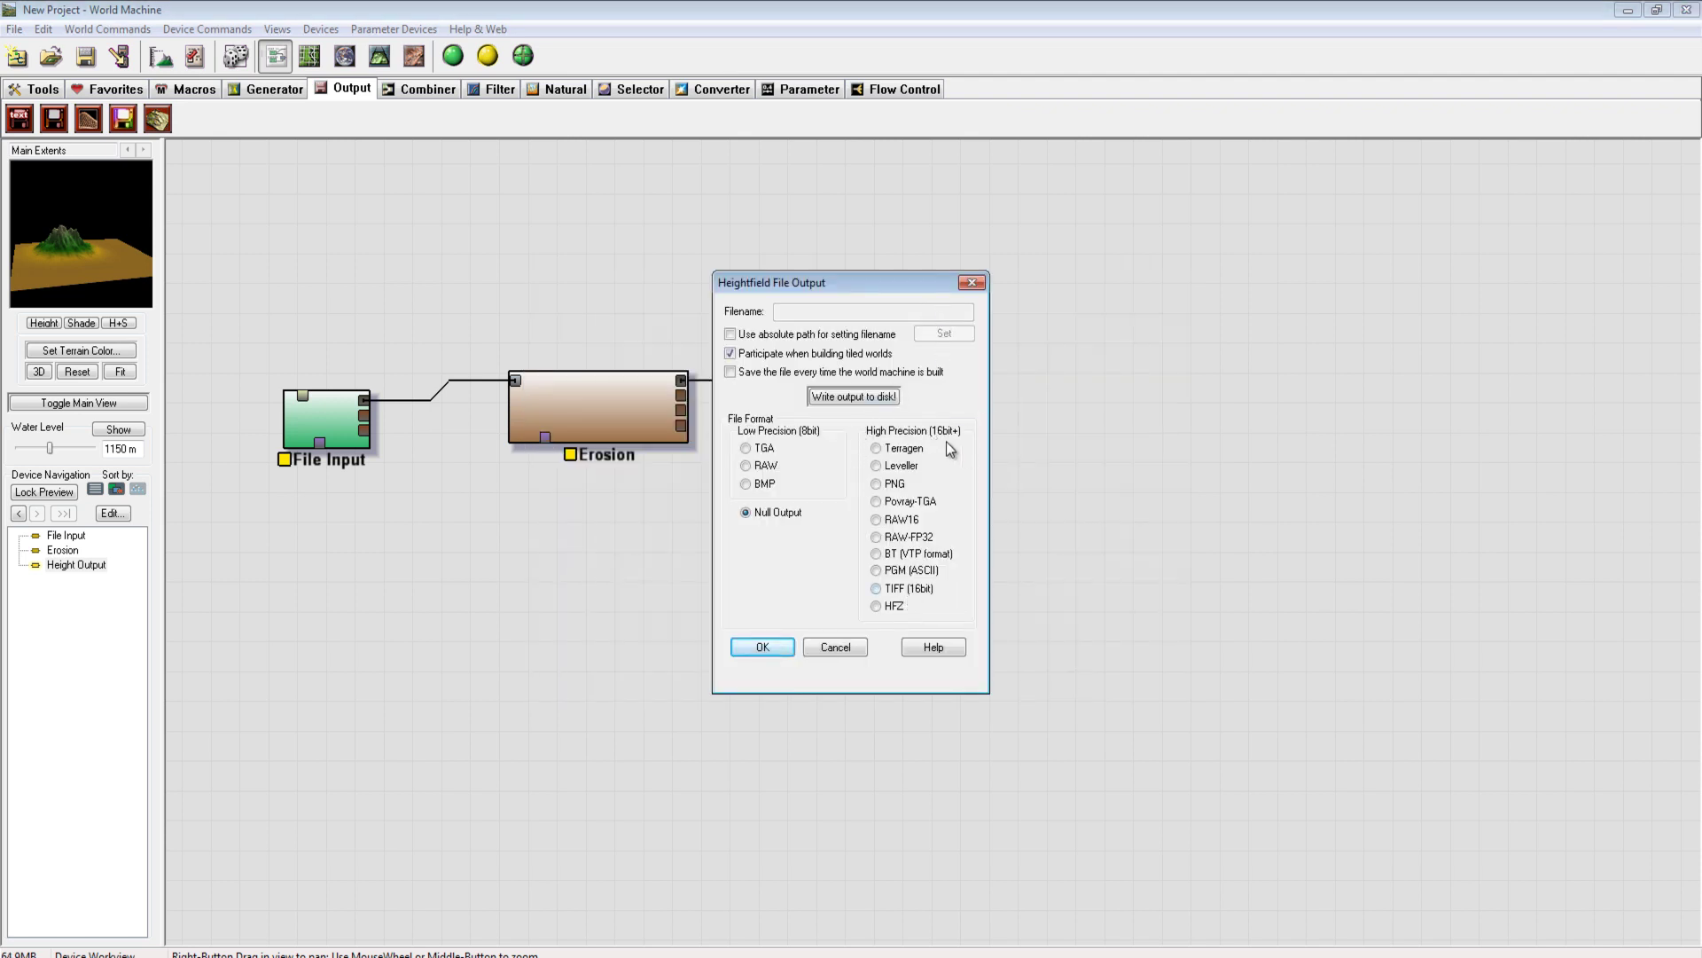
left_click(879, 589)
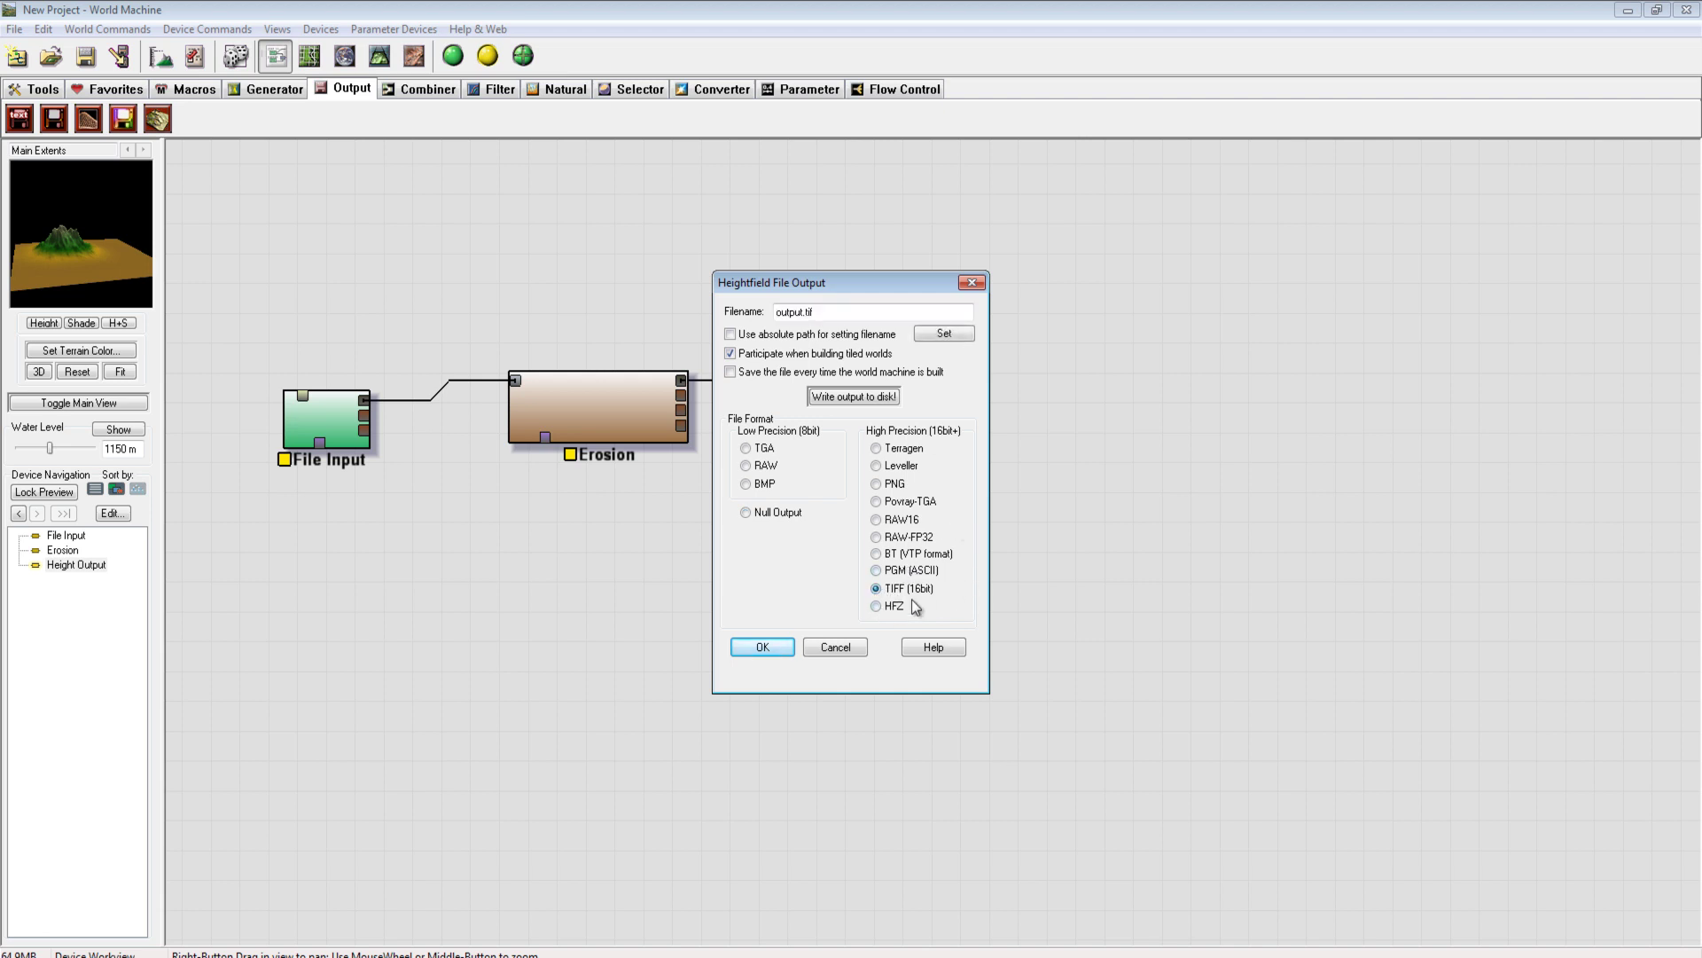
left_click(944, 334)
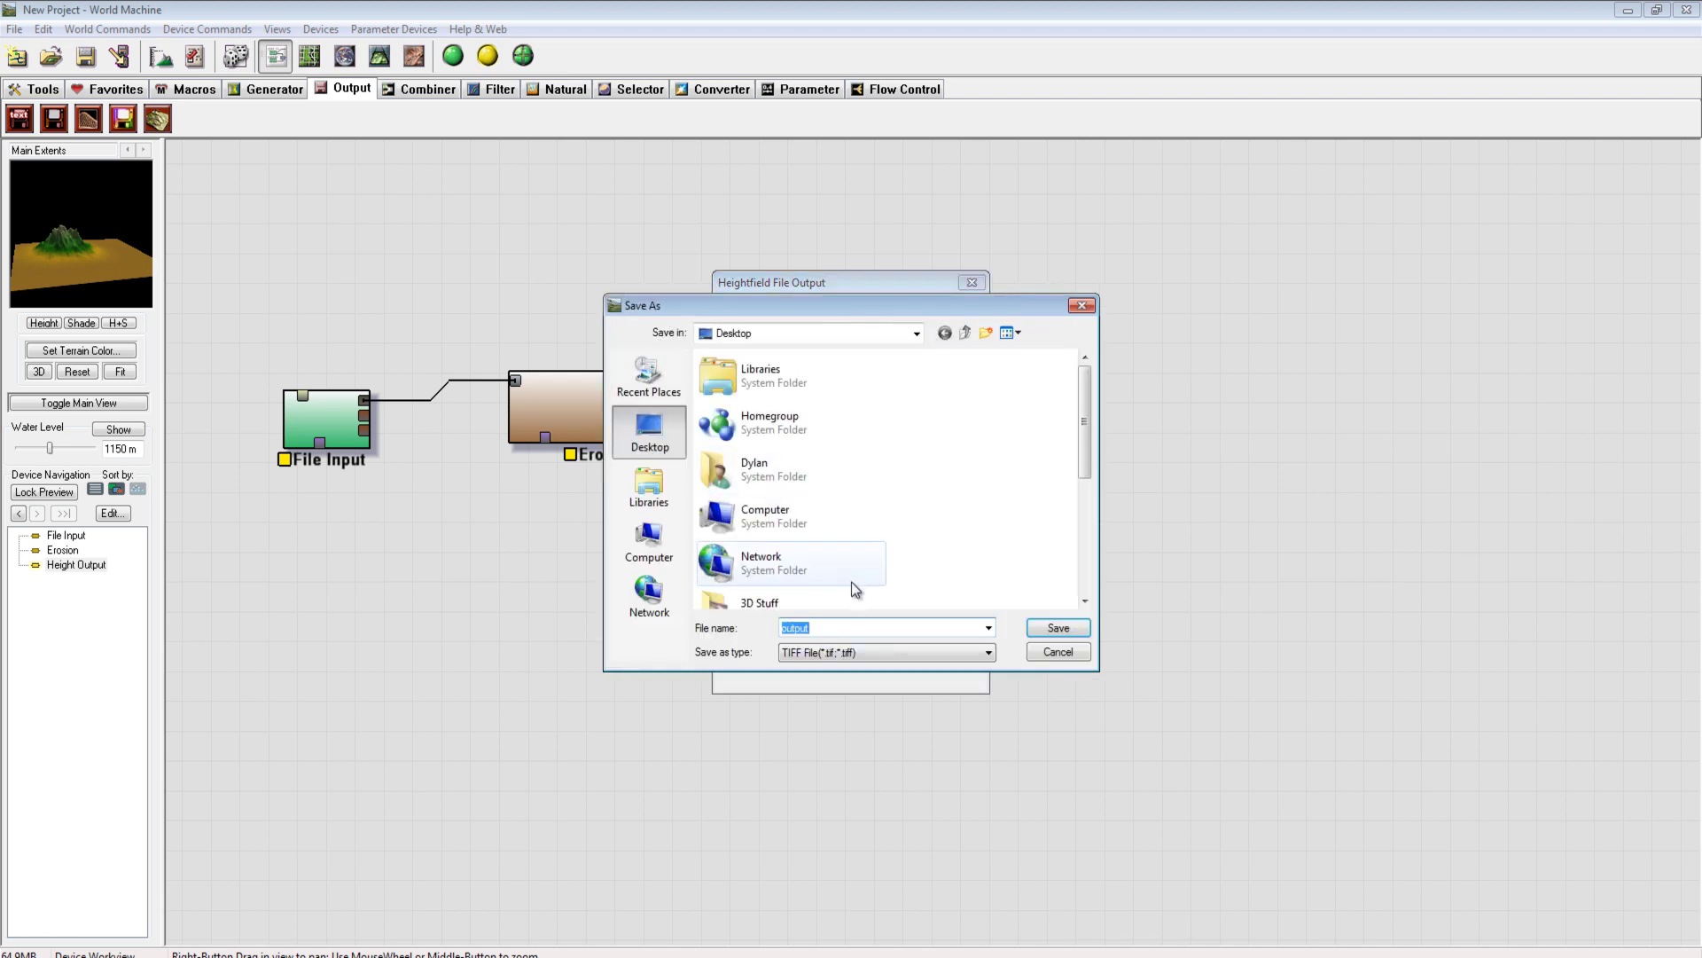
type("tyhj")
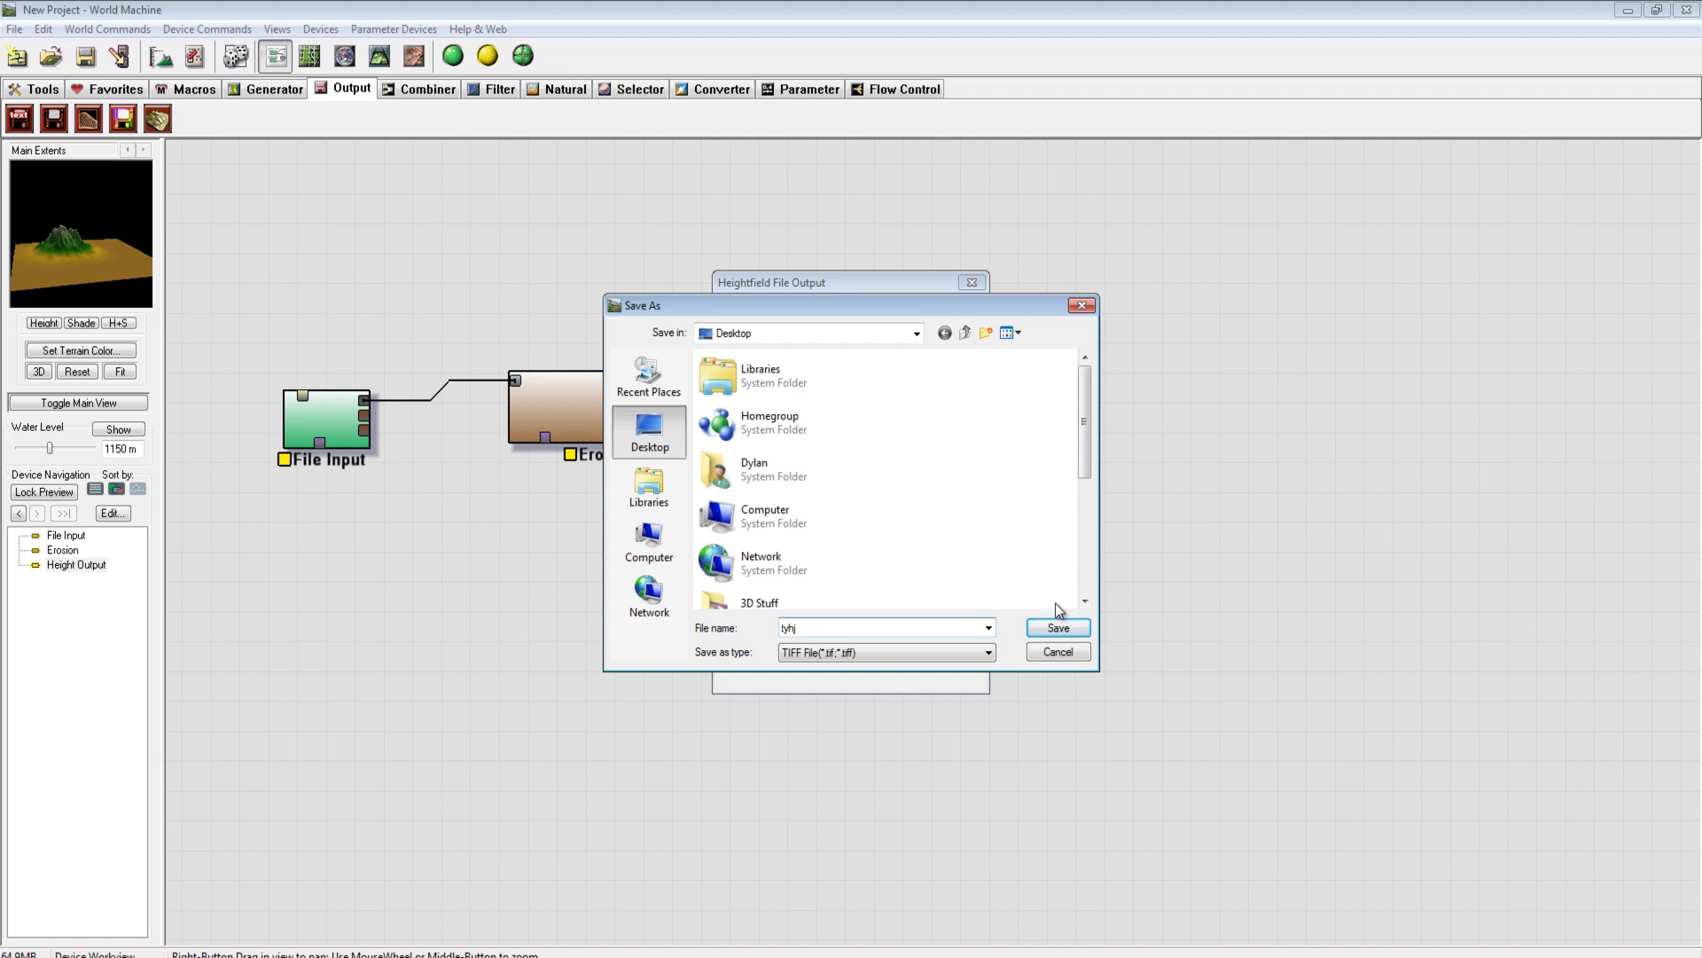
left_click(1061, 628)
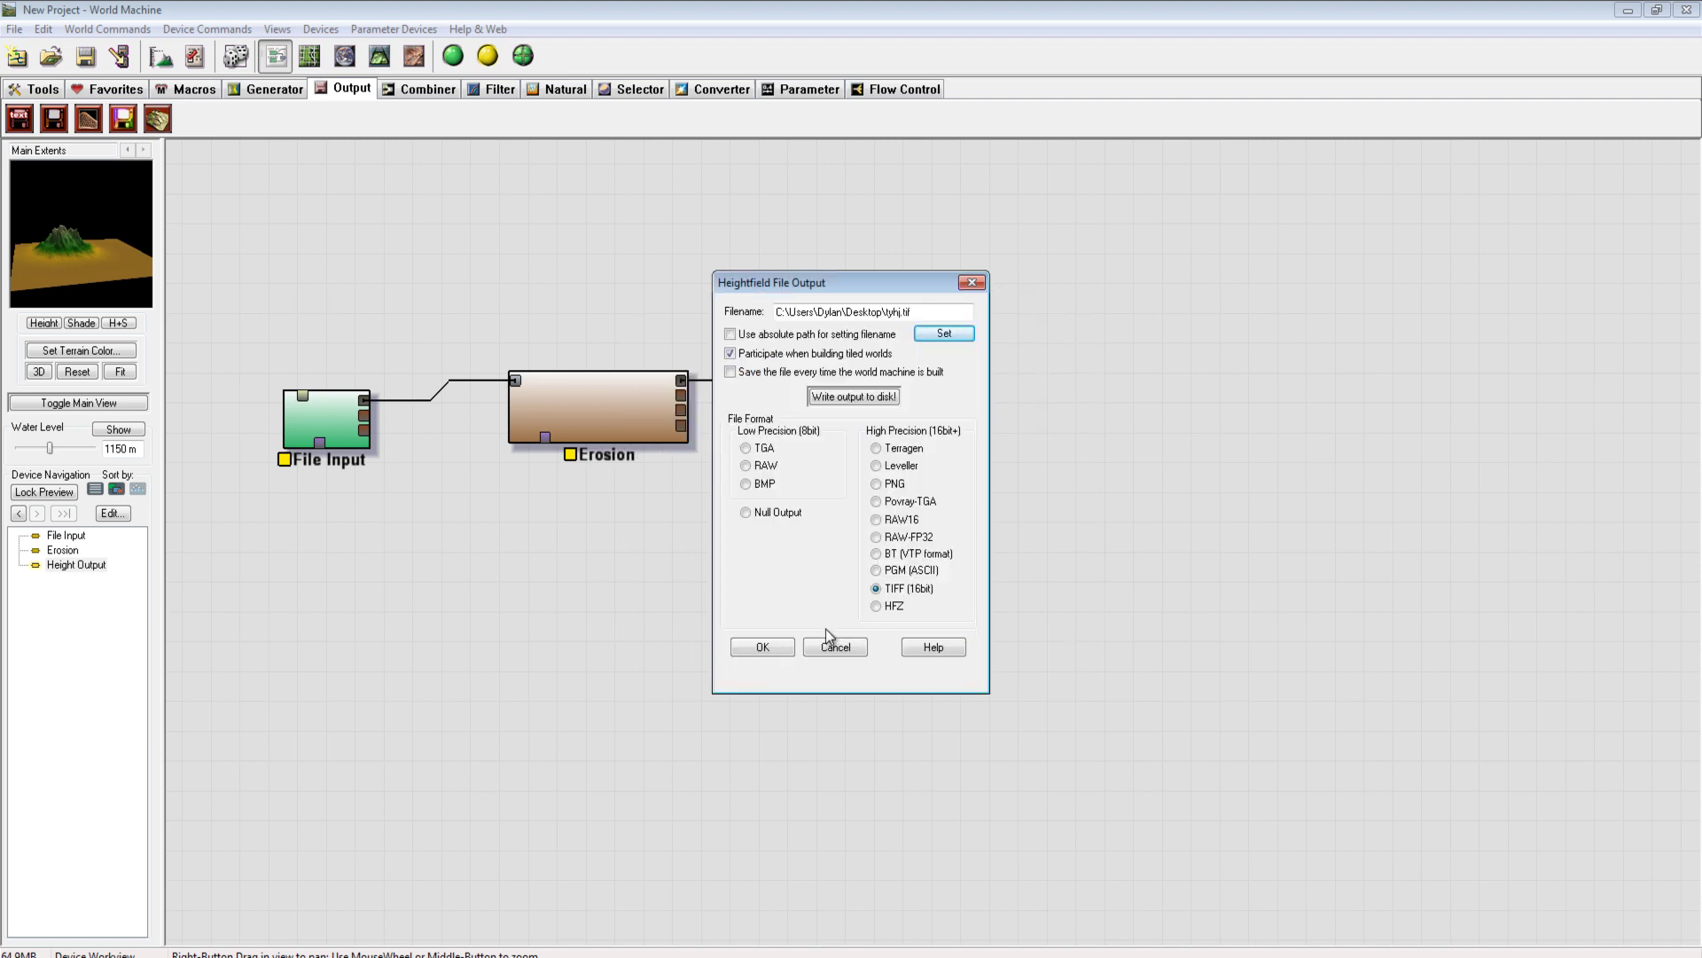
left_click(783, 653)
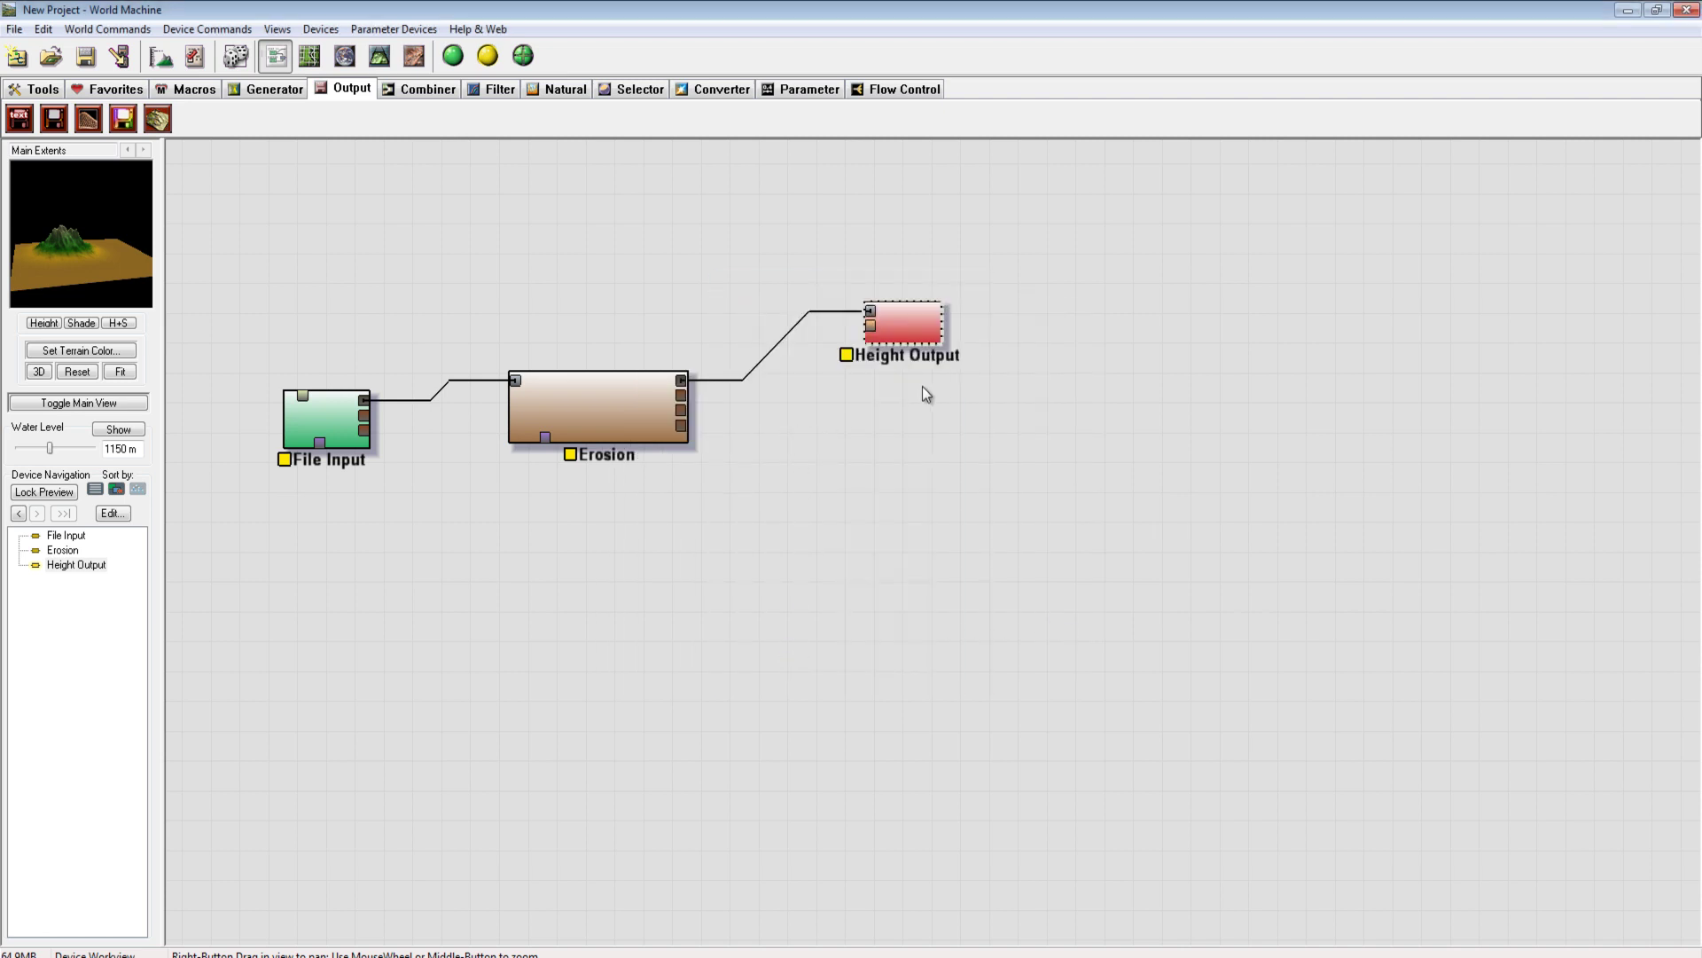
Build the world and examine the eroded mountain in the 3D view with detailed renders from two angles
left_click(454, 56)
left_click(984, 606)
left_click(378, 60)
scroll(974, 635, "up", 5)
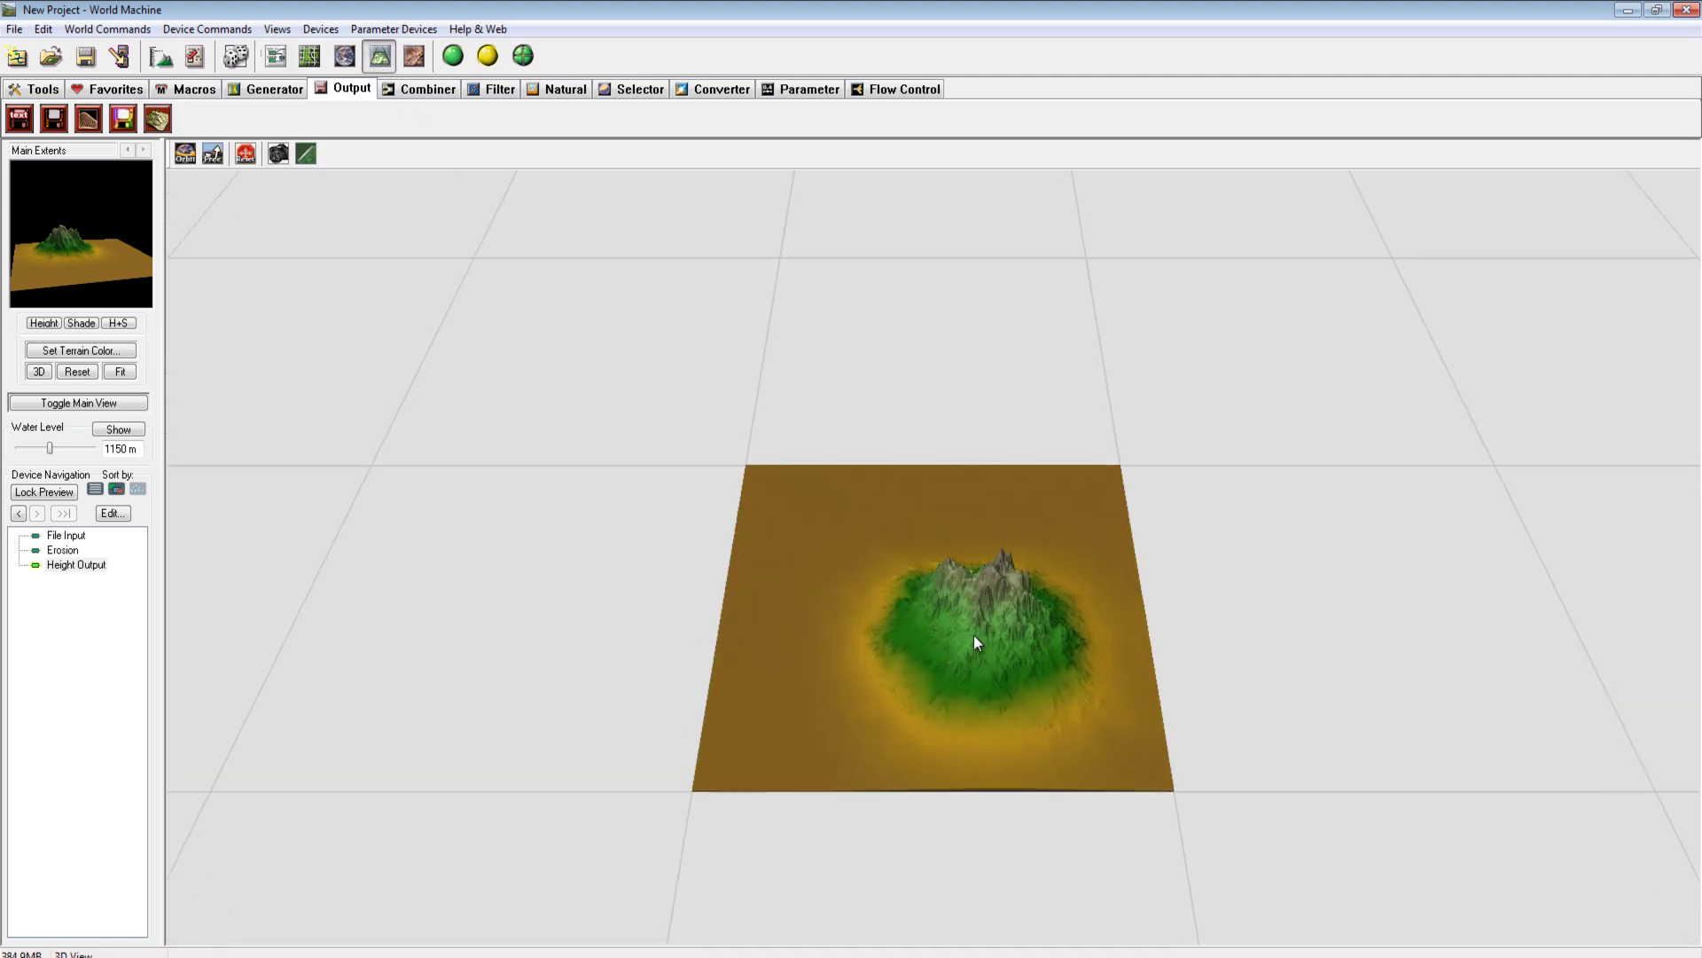
left_click_drag(1012, 700, 491, 339)
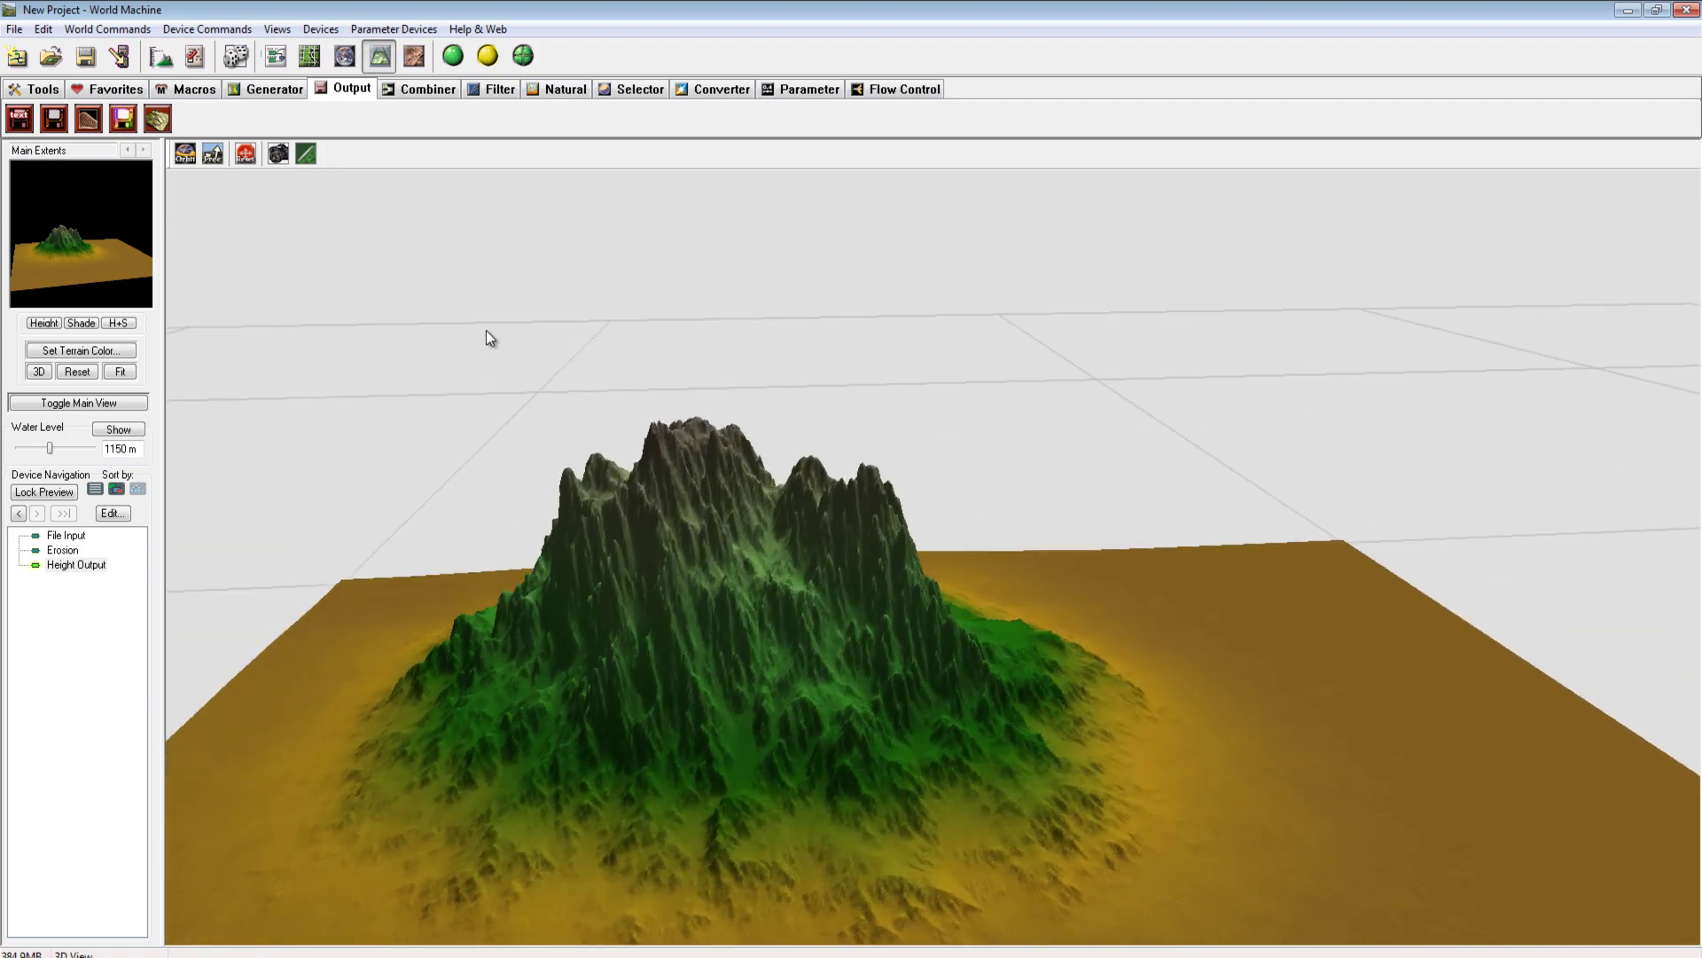
left_click(278, 153)
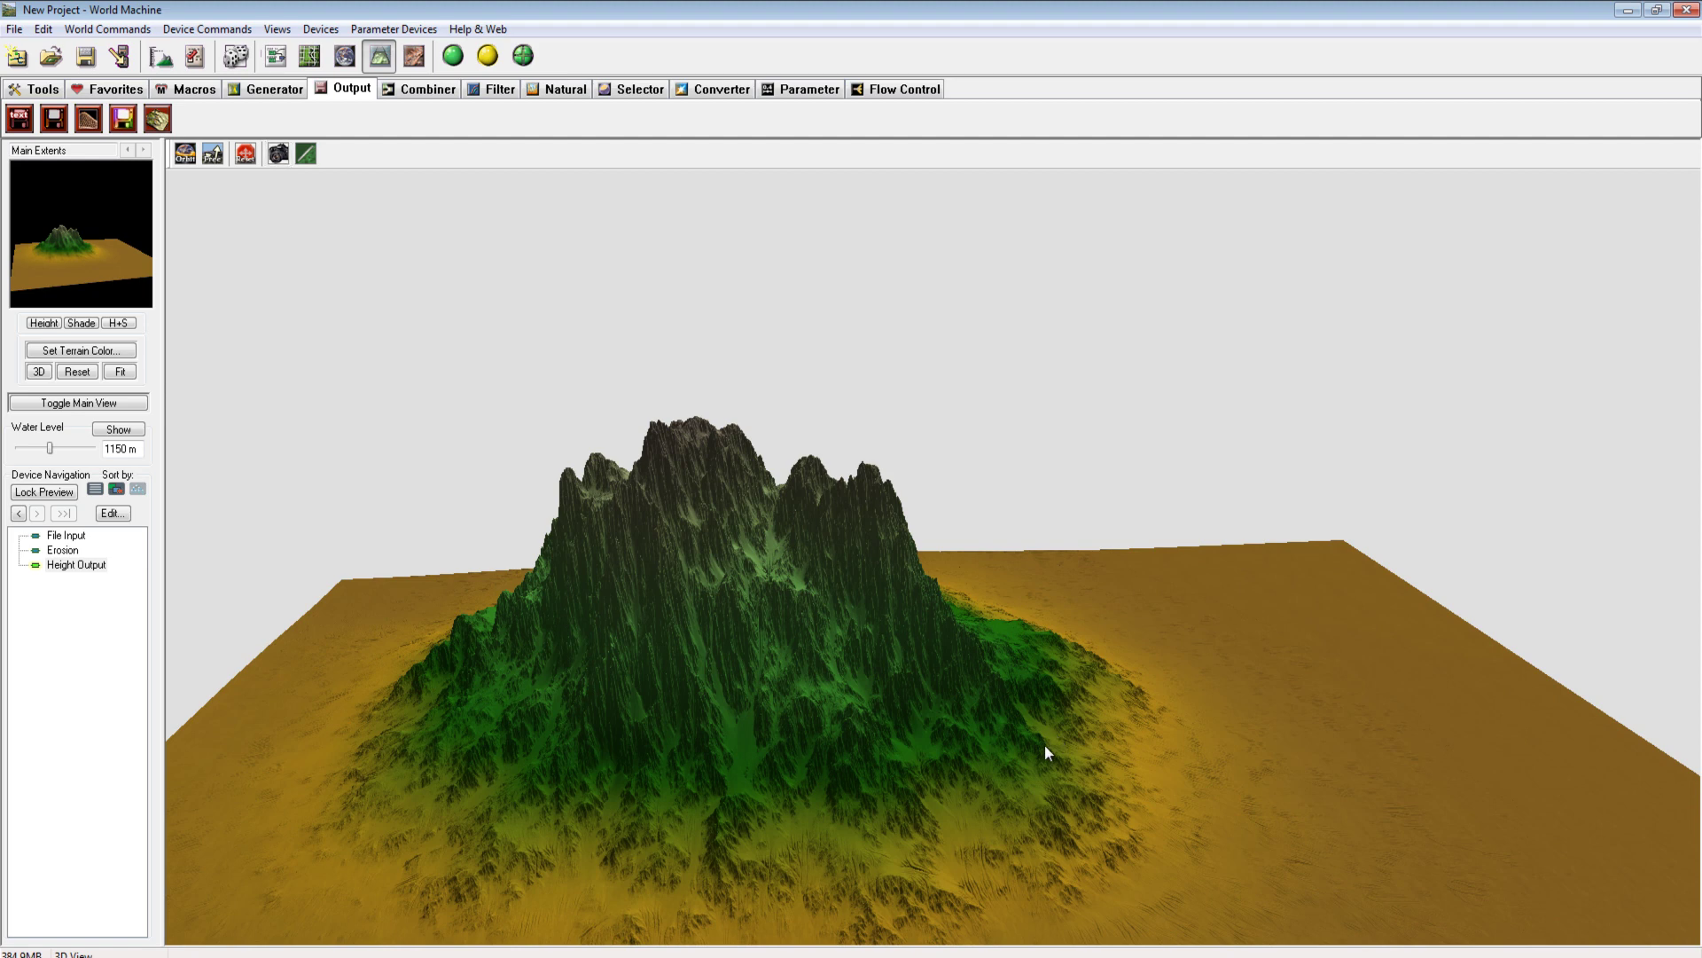
left_click_drag(999, 789, 931, 705)
left_click(275, 162)
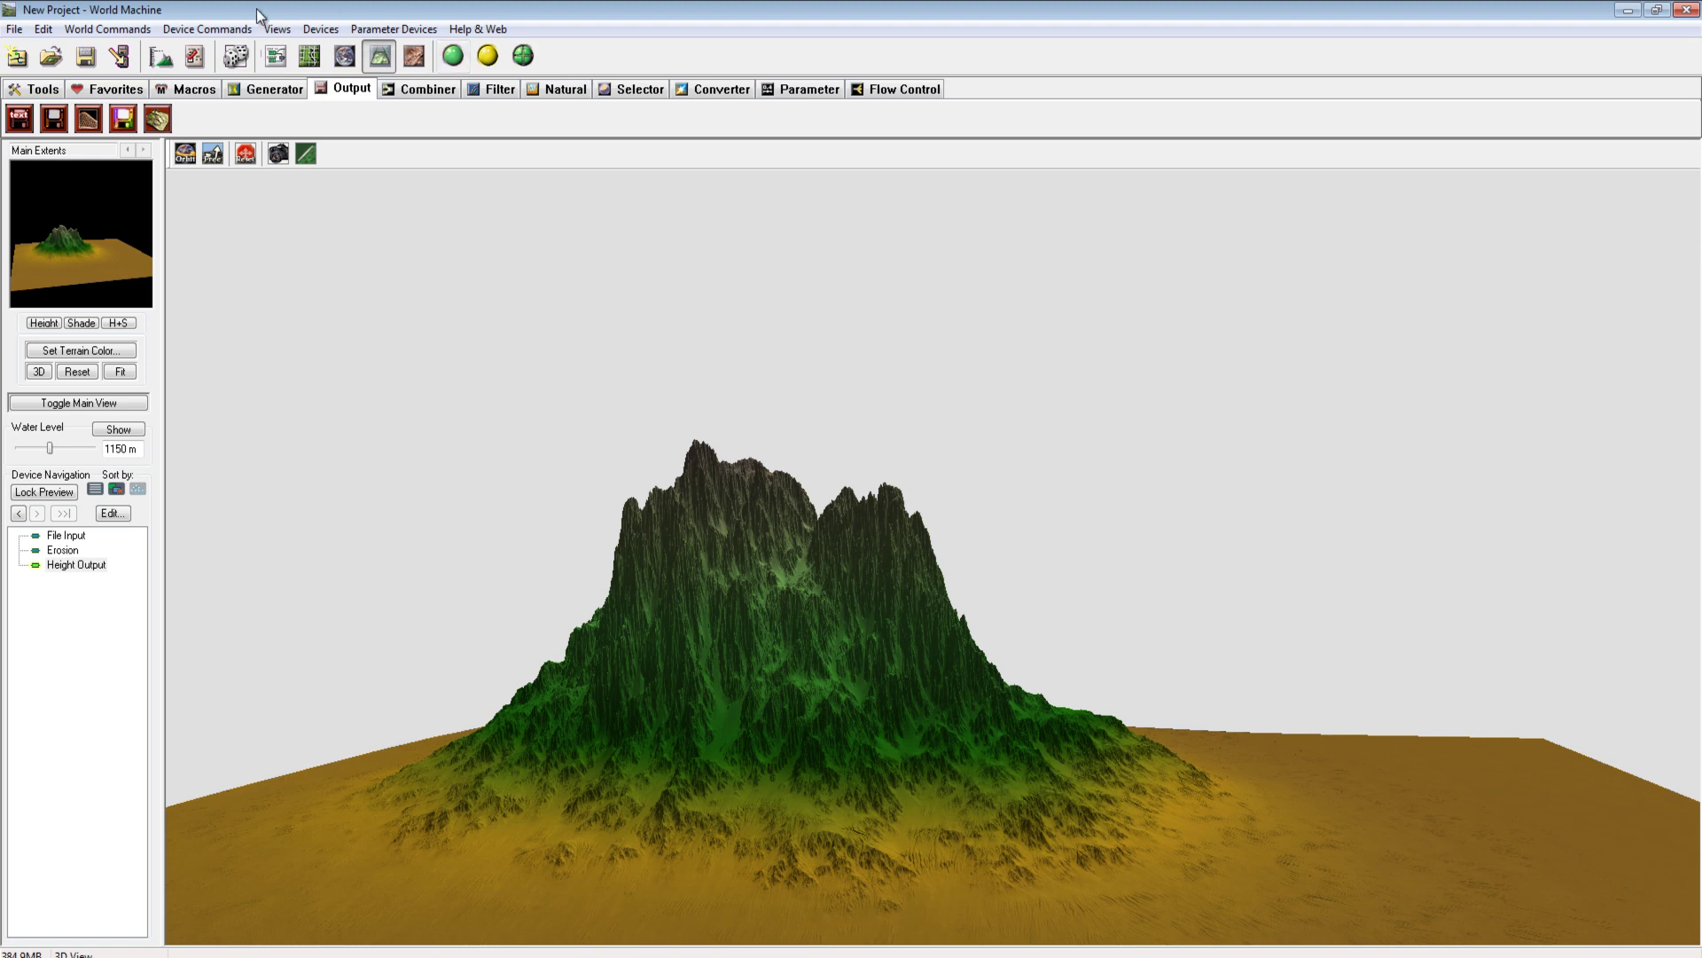
Write the Height Output's heightfield to disk as tyhj.tif from the device workview
left_click(282, 57)
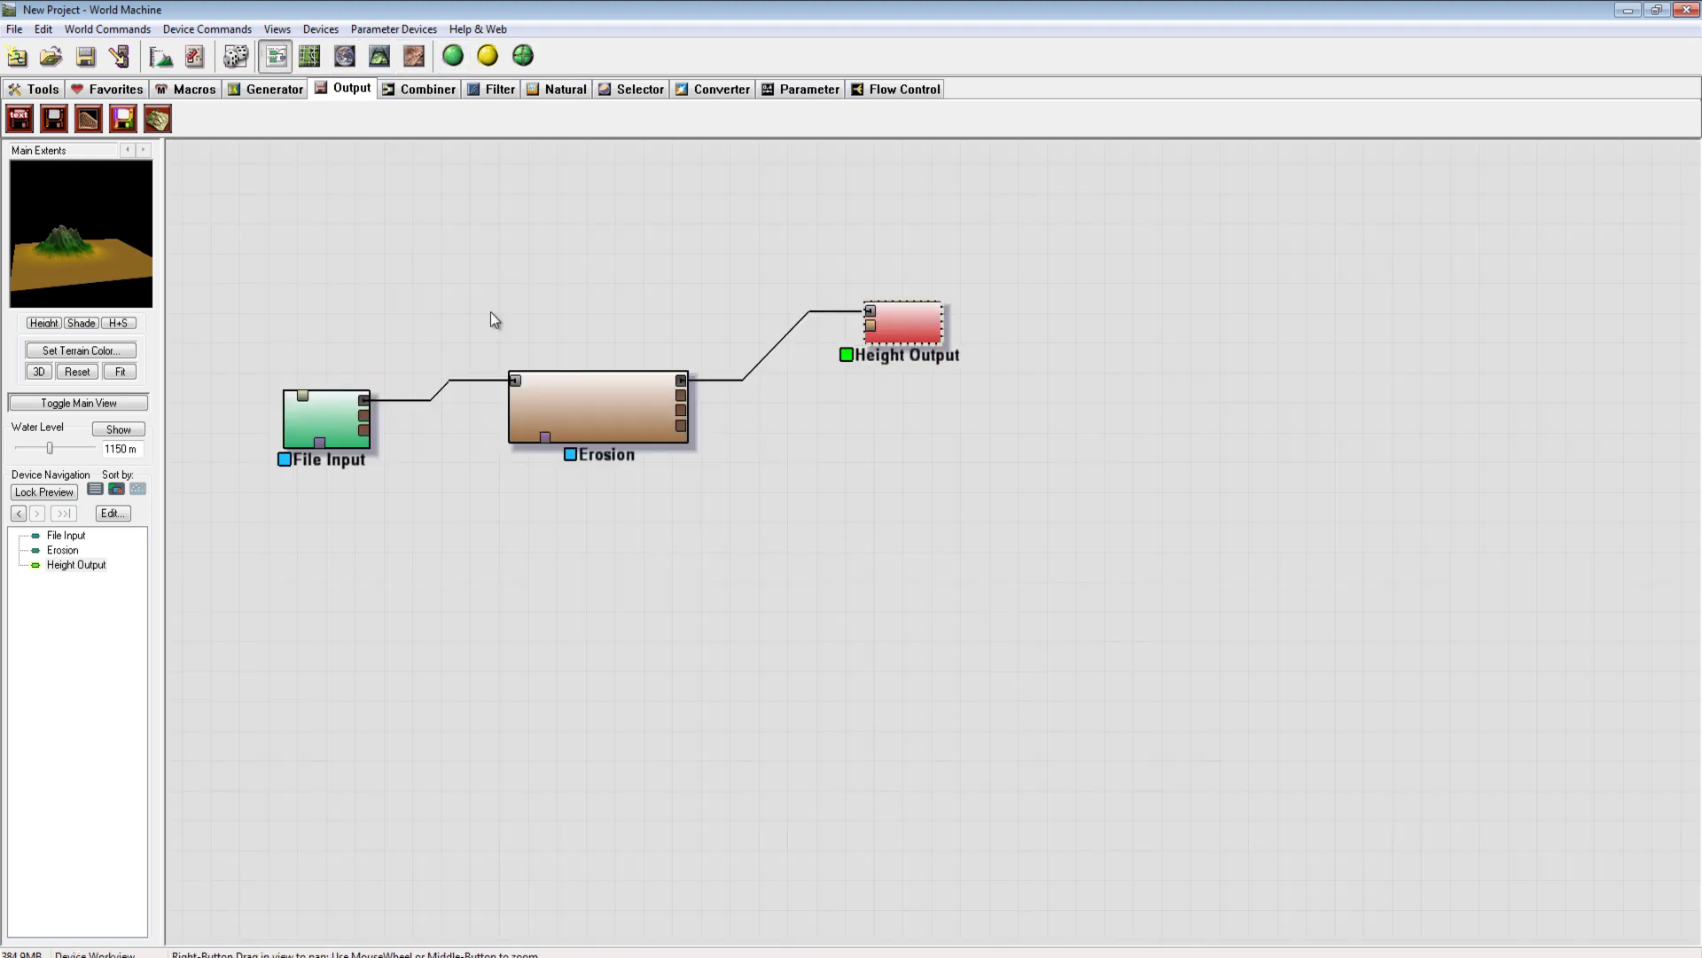
double_click(898, 330)
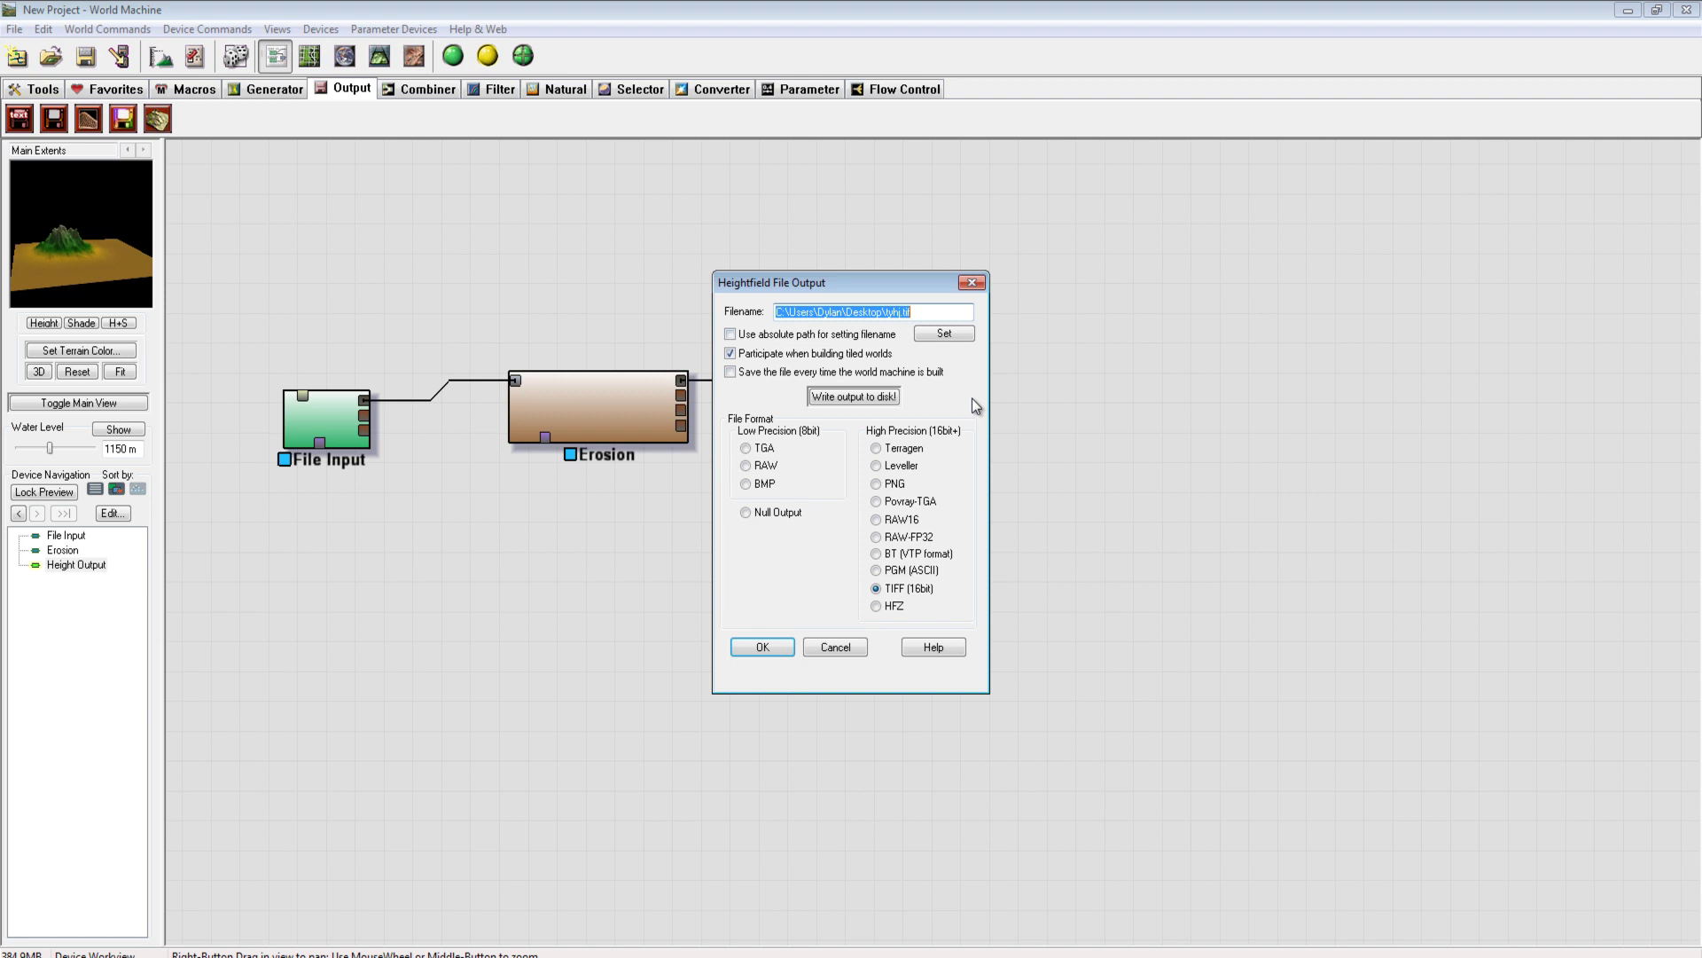
left_click(853, 399)
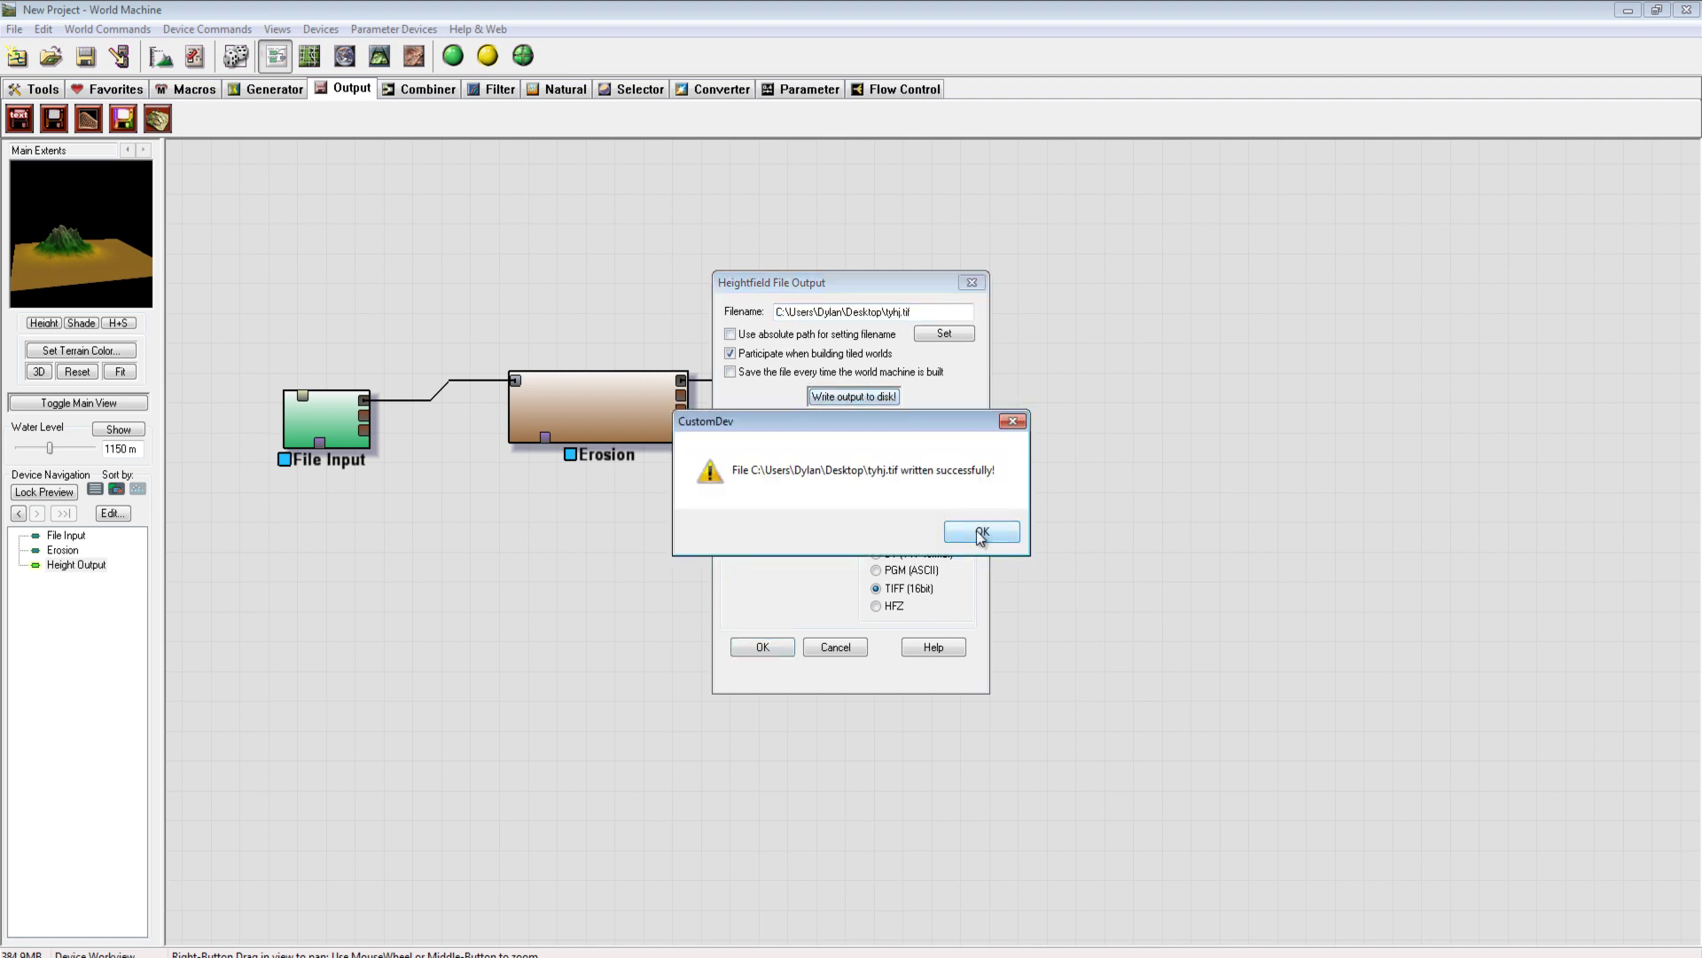
left_click(980, 533)
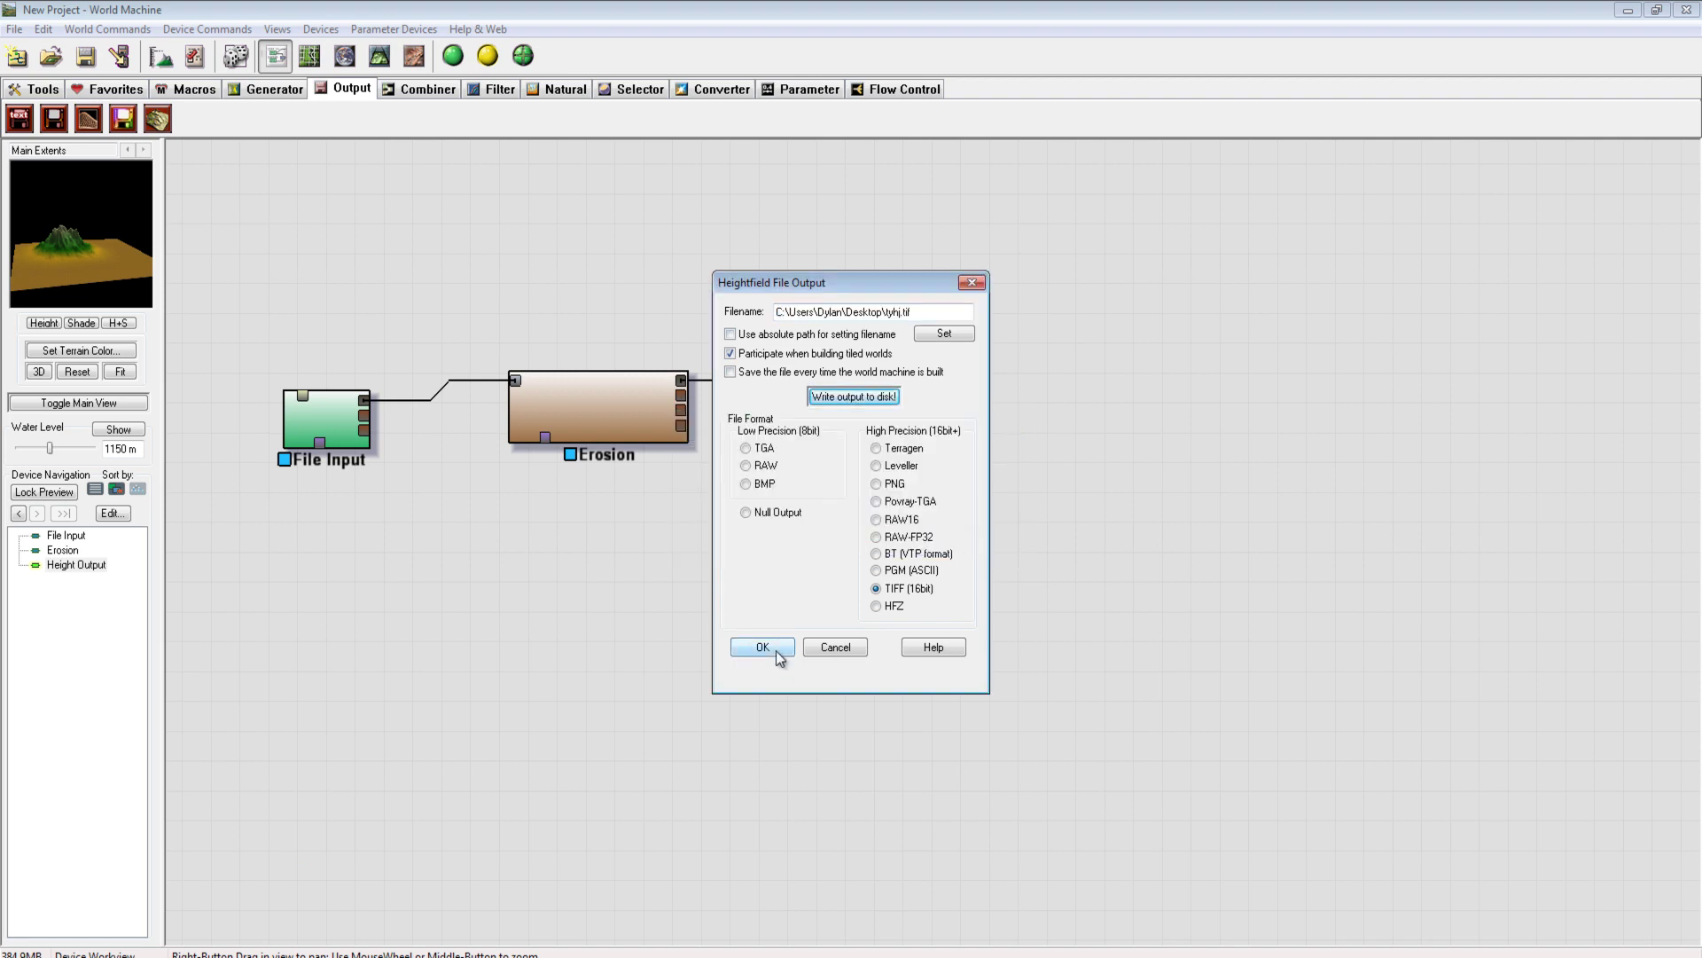
left_click(775, 648)
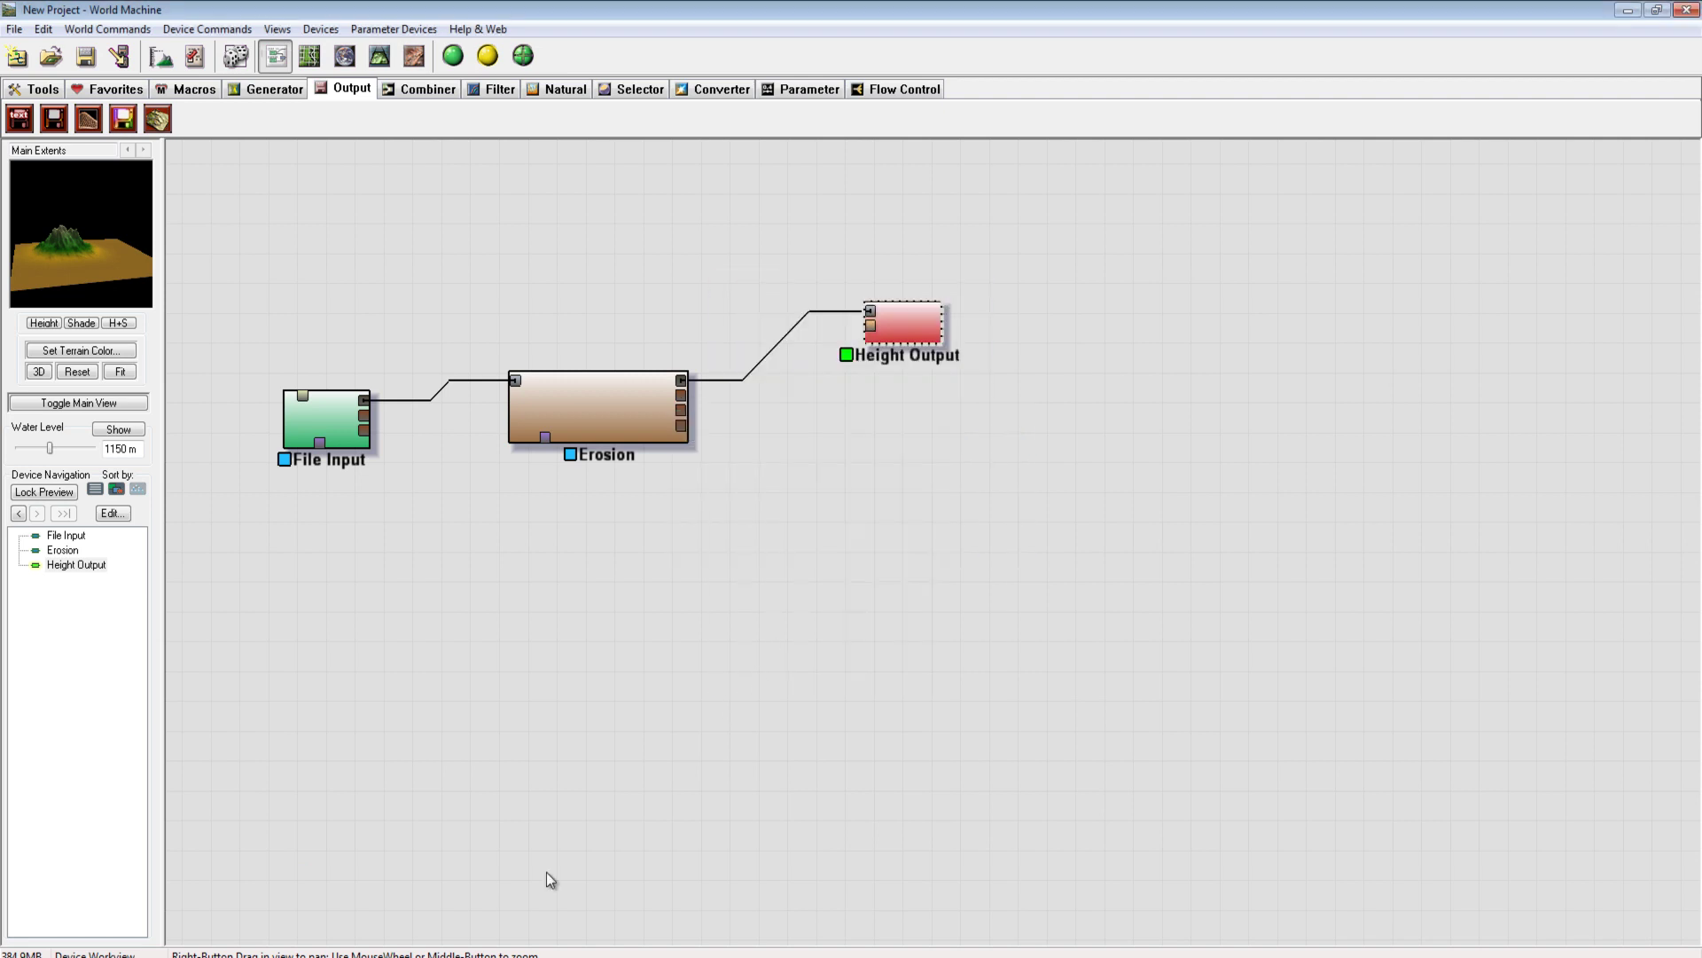
Switch to Vue 10 xStream, open the terrain's altitude function with its Projected Texture Map node selected, and inspect the terrain
left_click(1626, 11)
left_click_drag(353, 390, 450, 353)
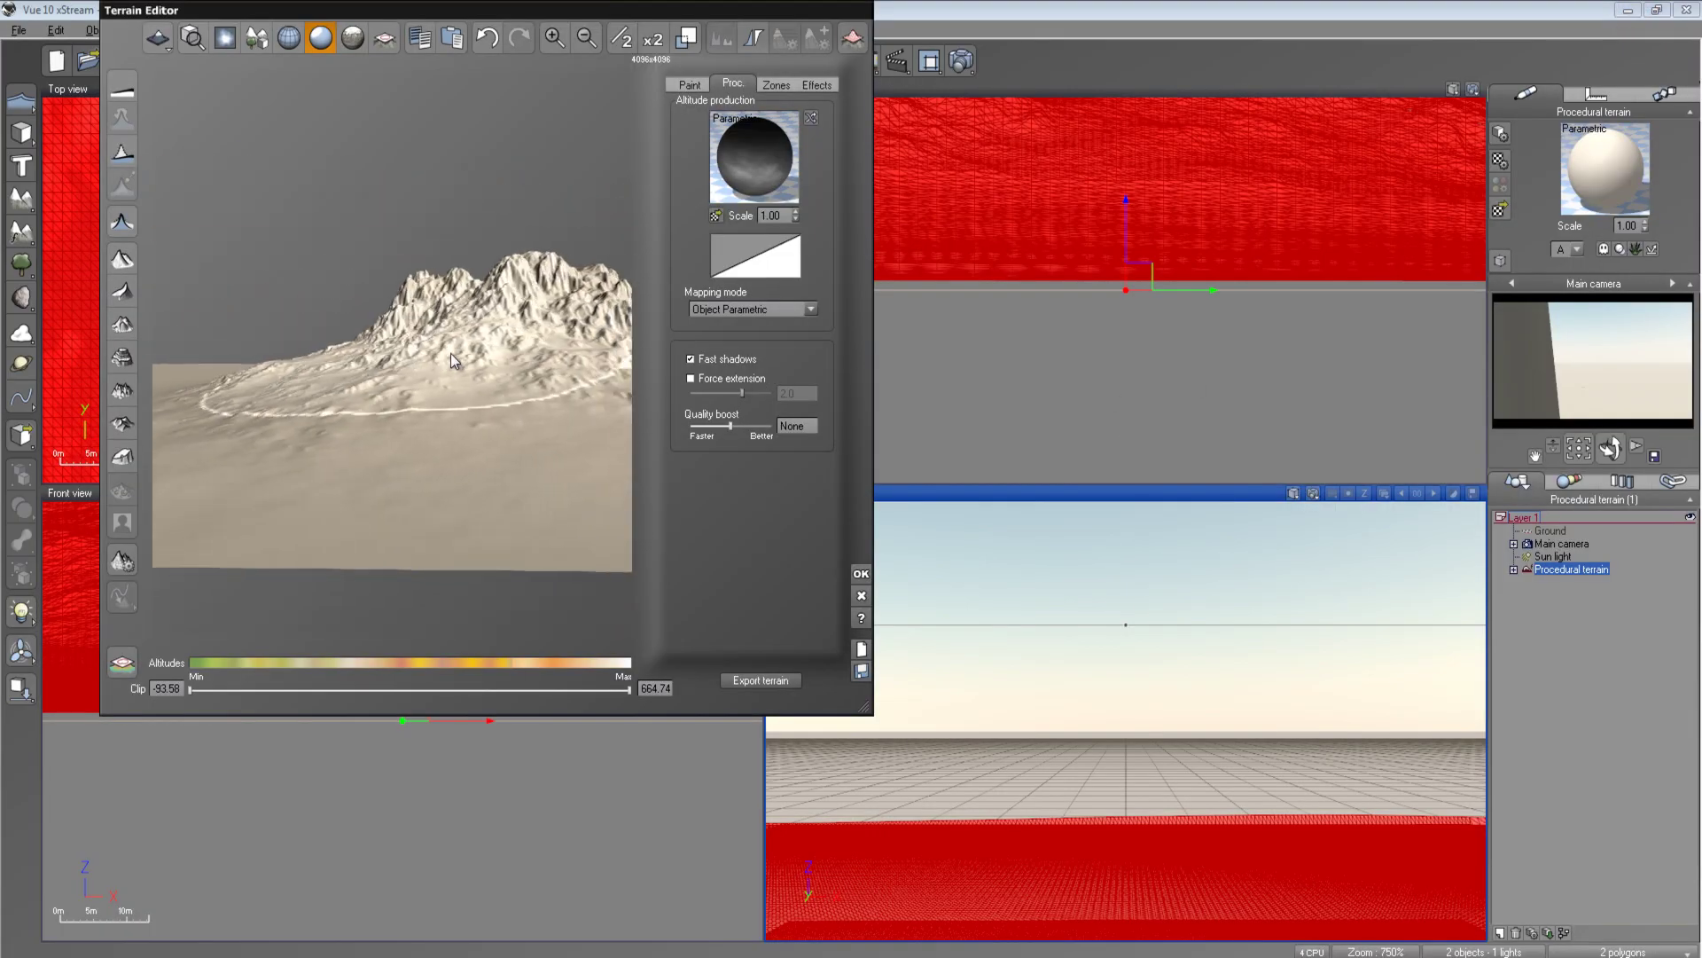
right_click(739, 186)
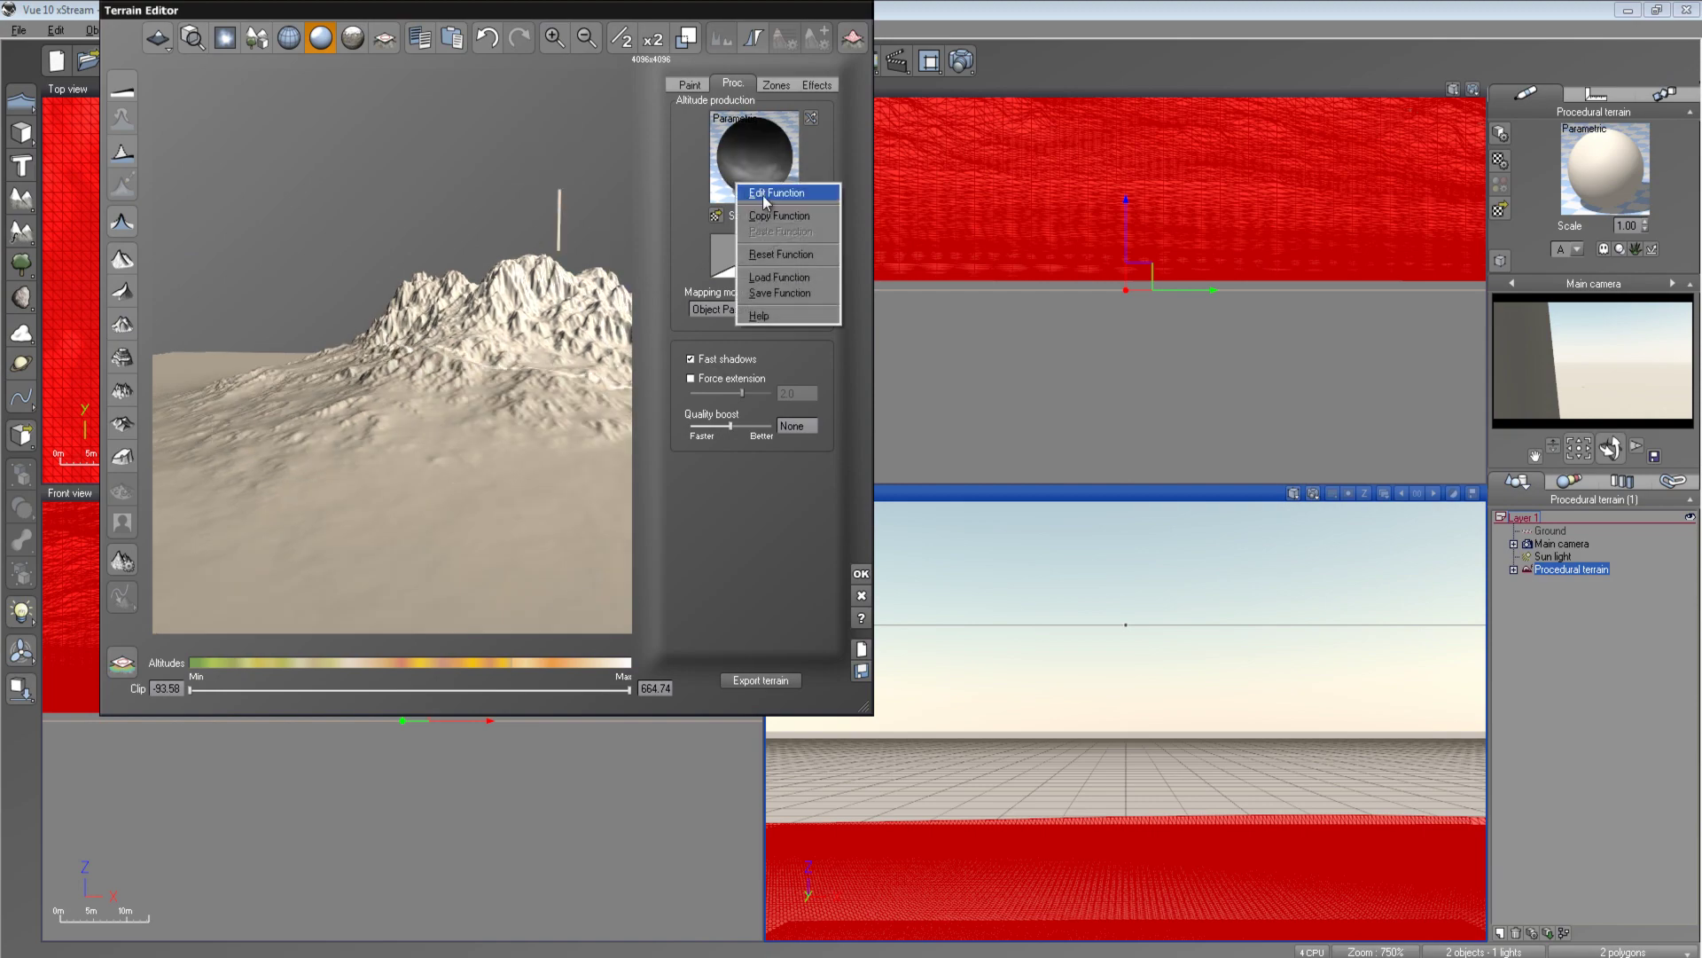
left_click(763, 195)
left_click(1149, 355)
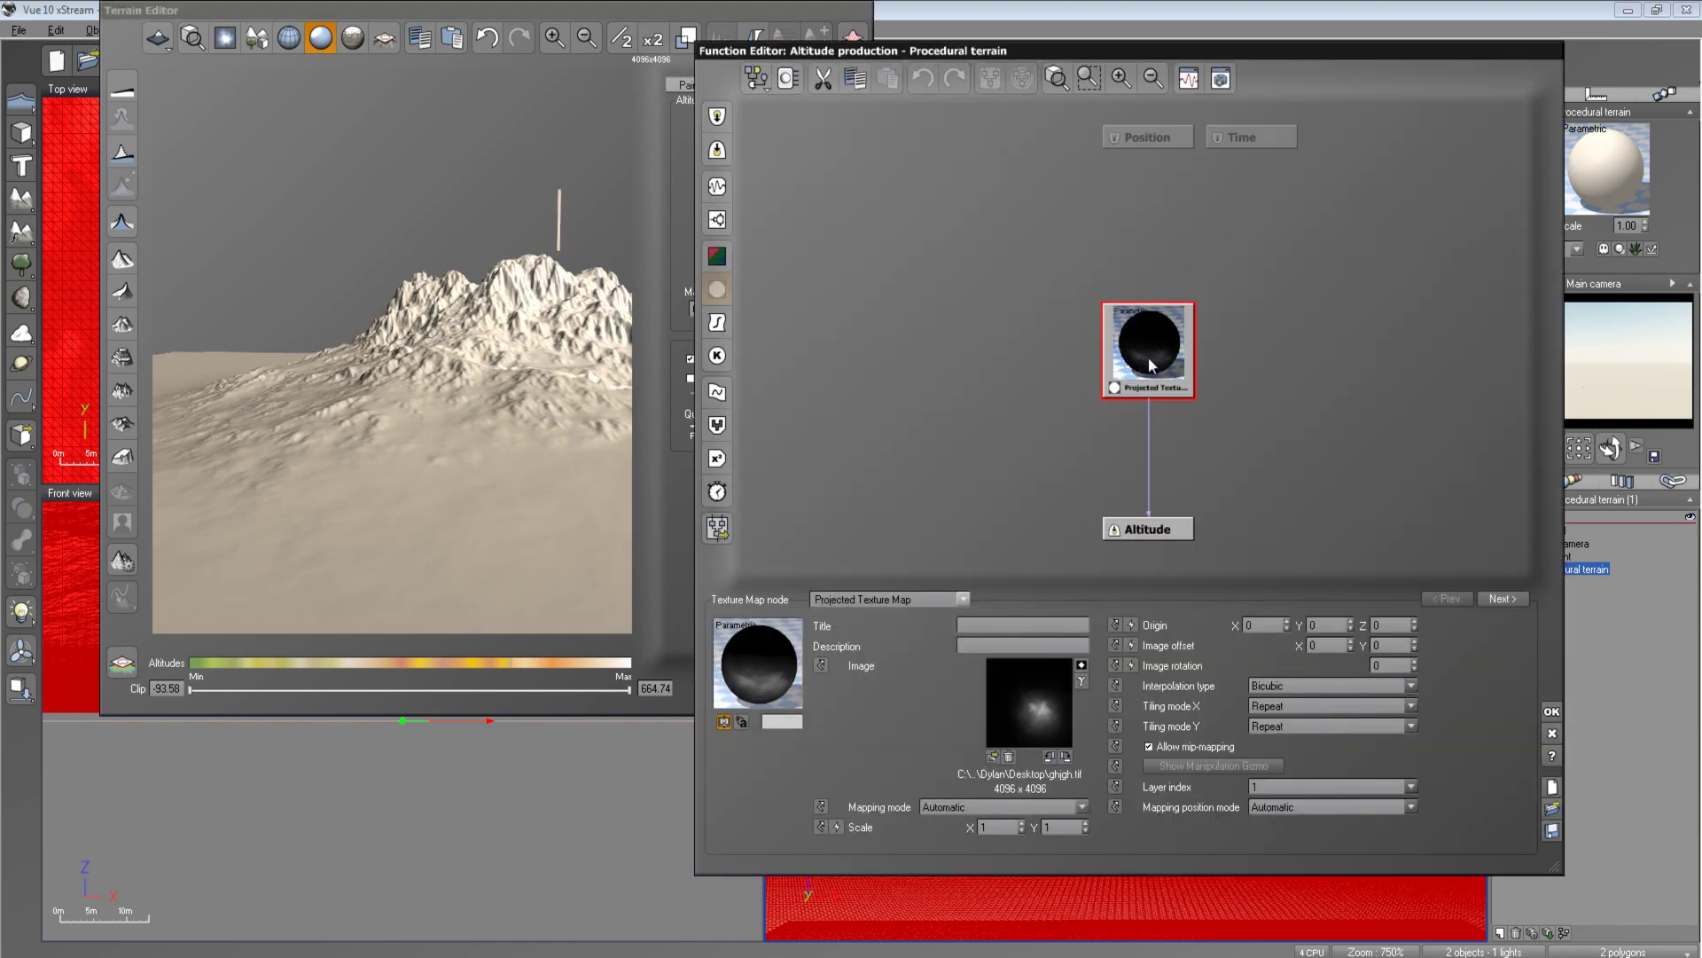
left_click_drag(496, 382, 449, 461)
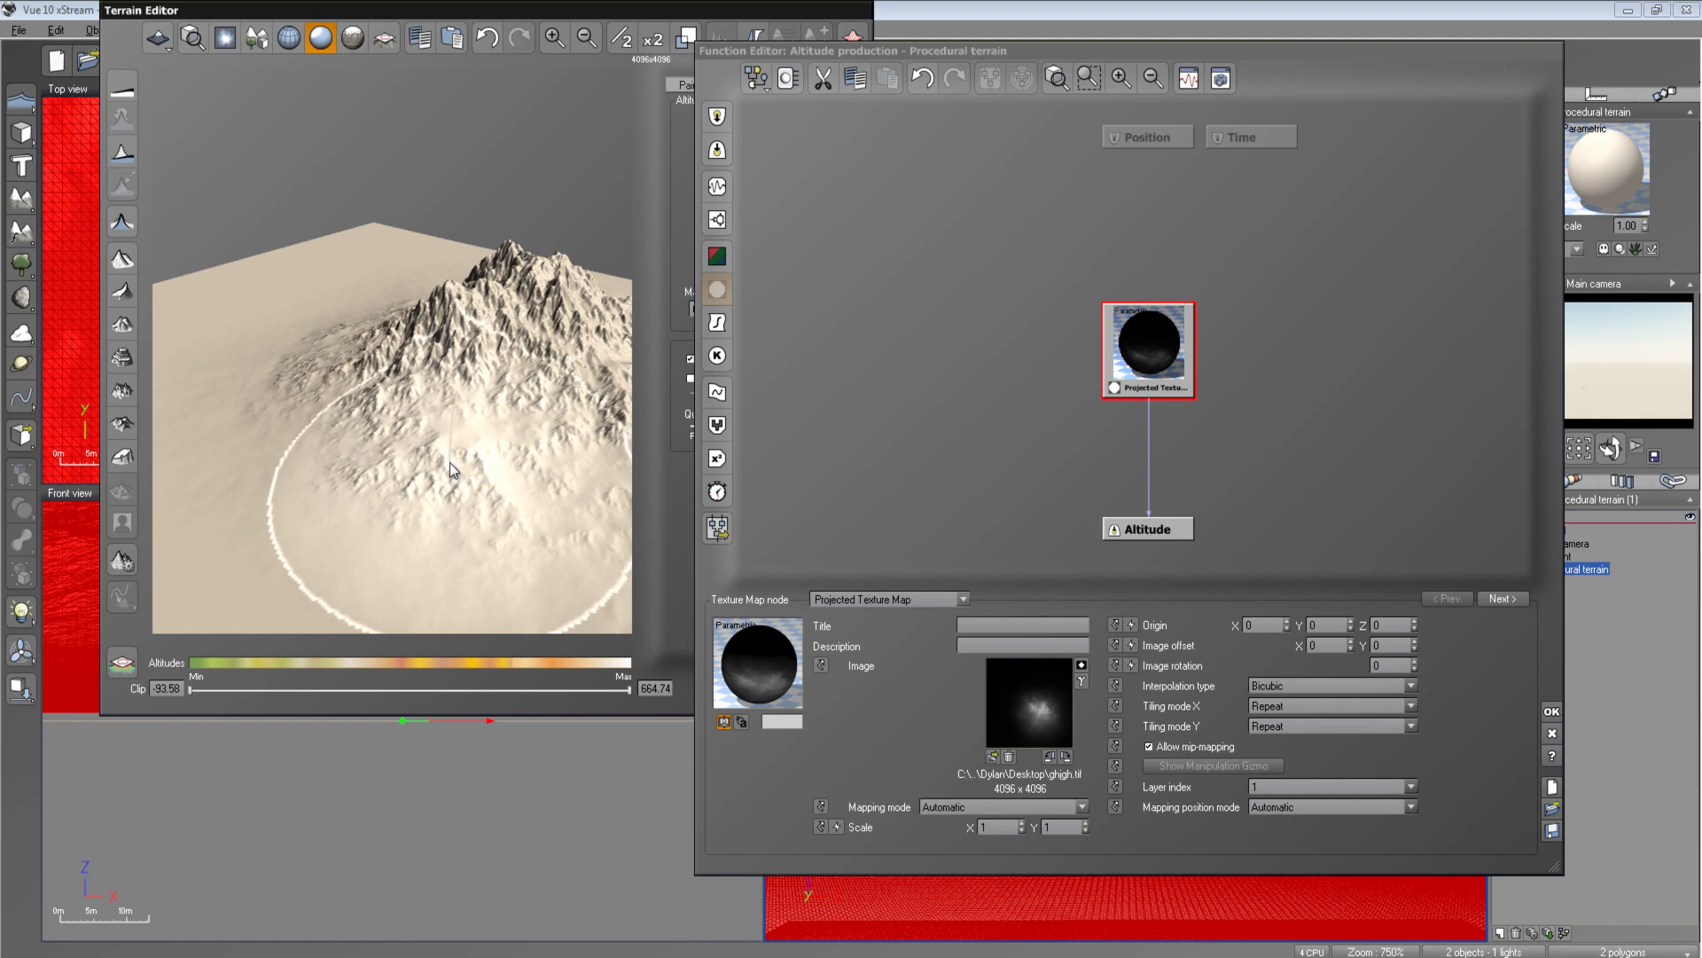
left_click_drag(449, 461, 359, 406)
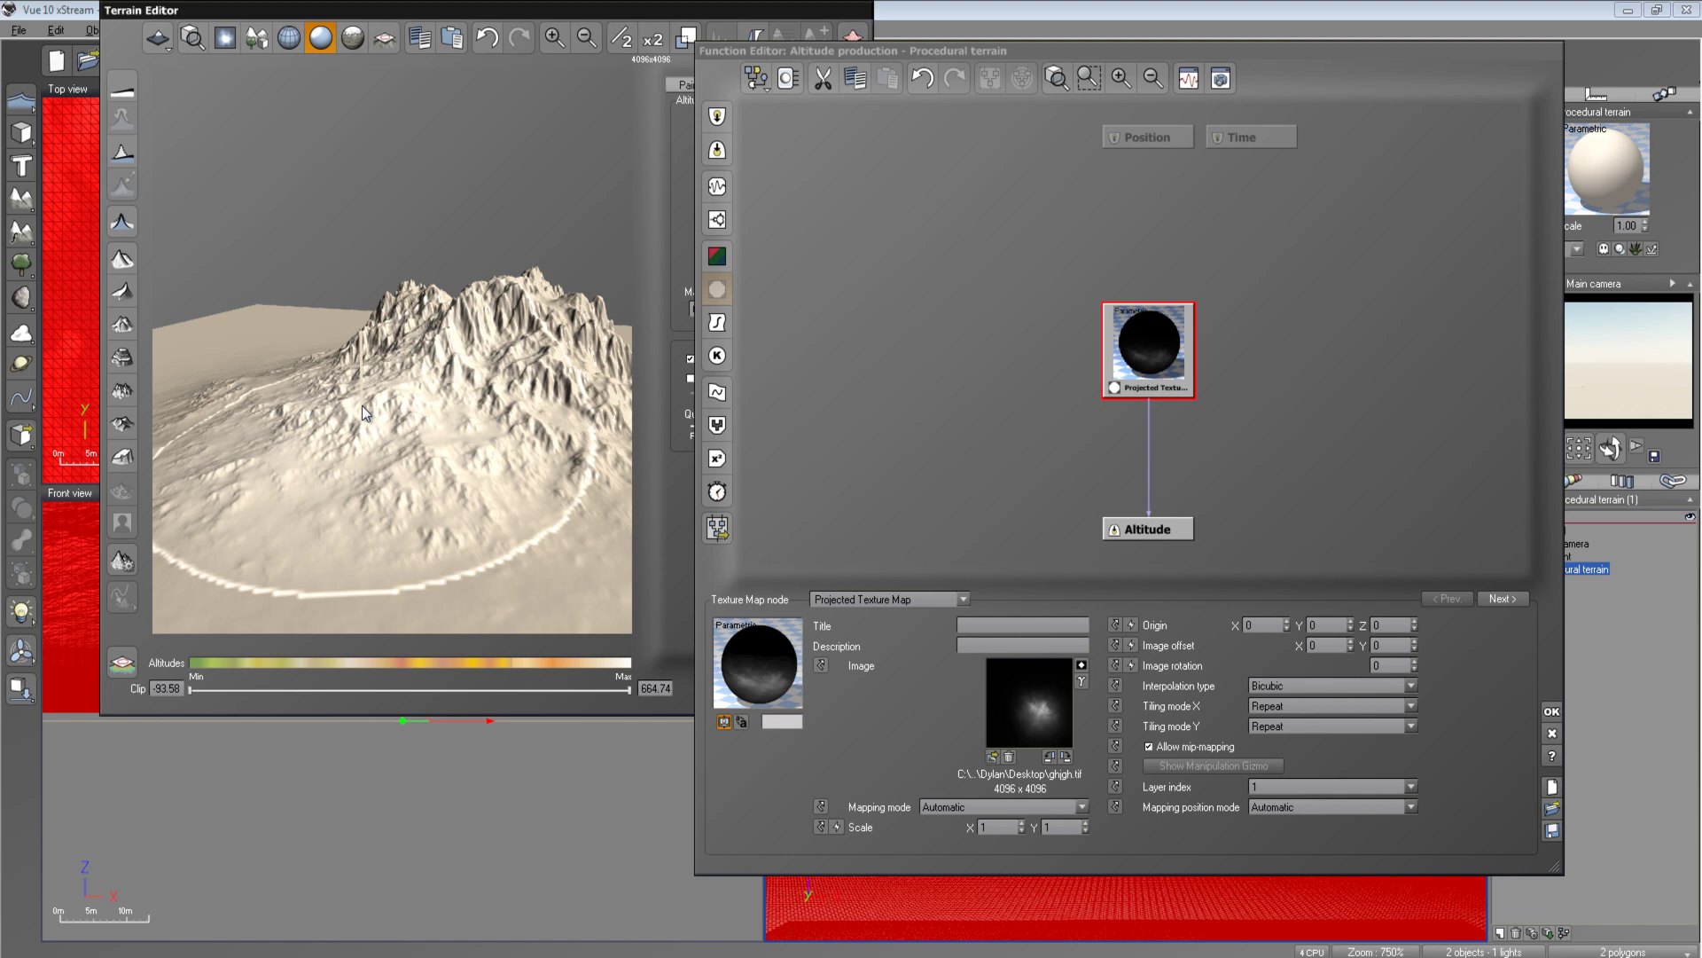
Replace the altitude function's Projected Texture Map node with a new one connected to the Altitude output
left_click_drag(362, 406, 514, 376)
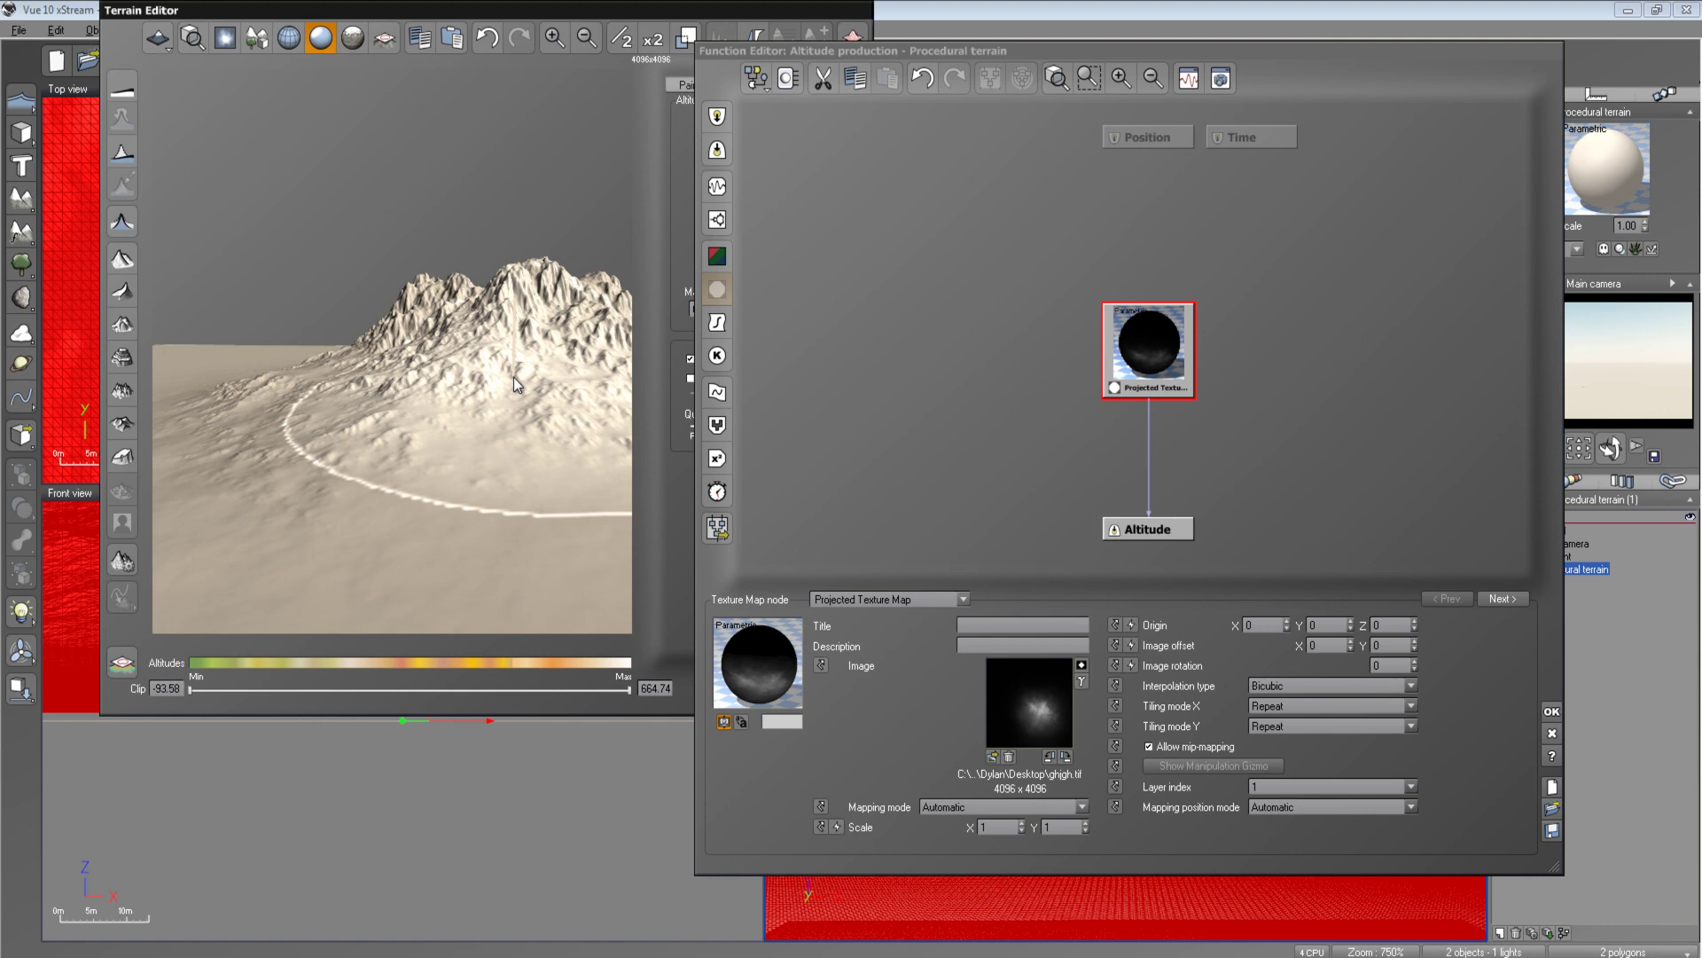
left_click_drag(513, 376, 548, 369)
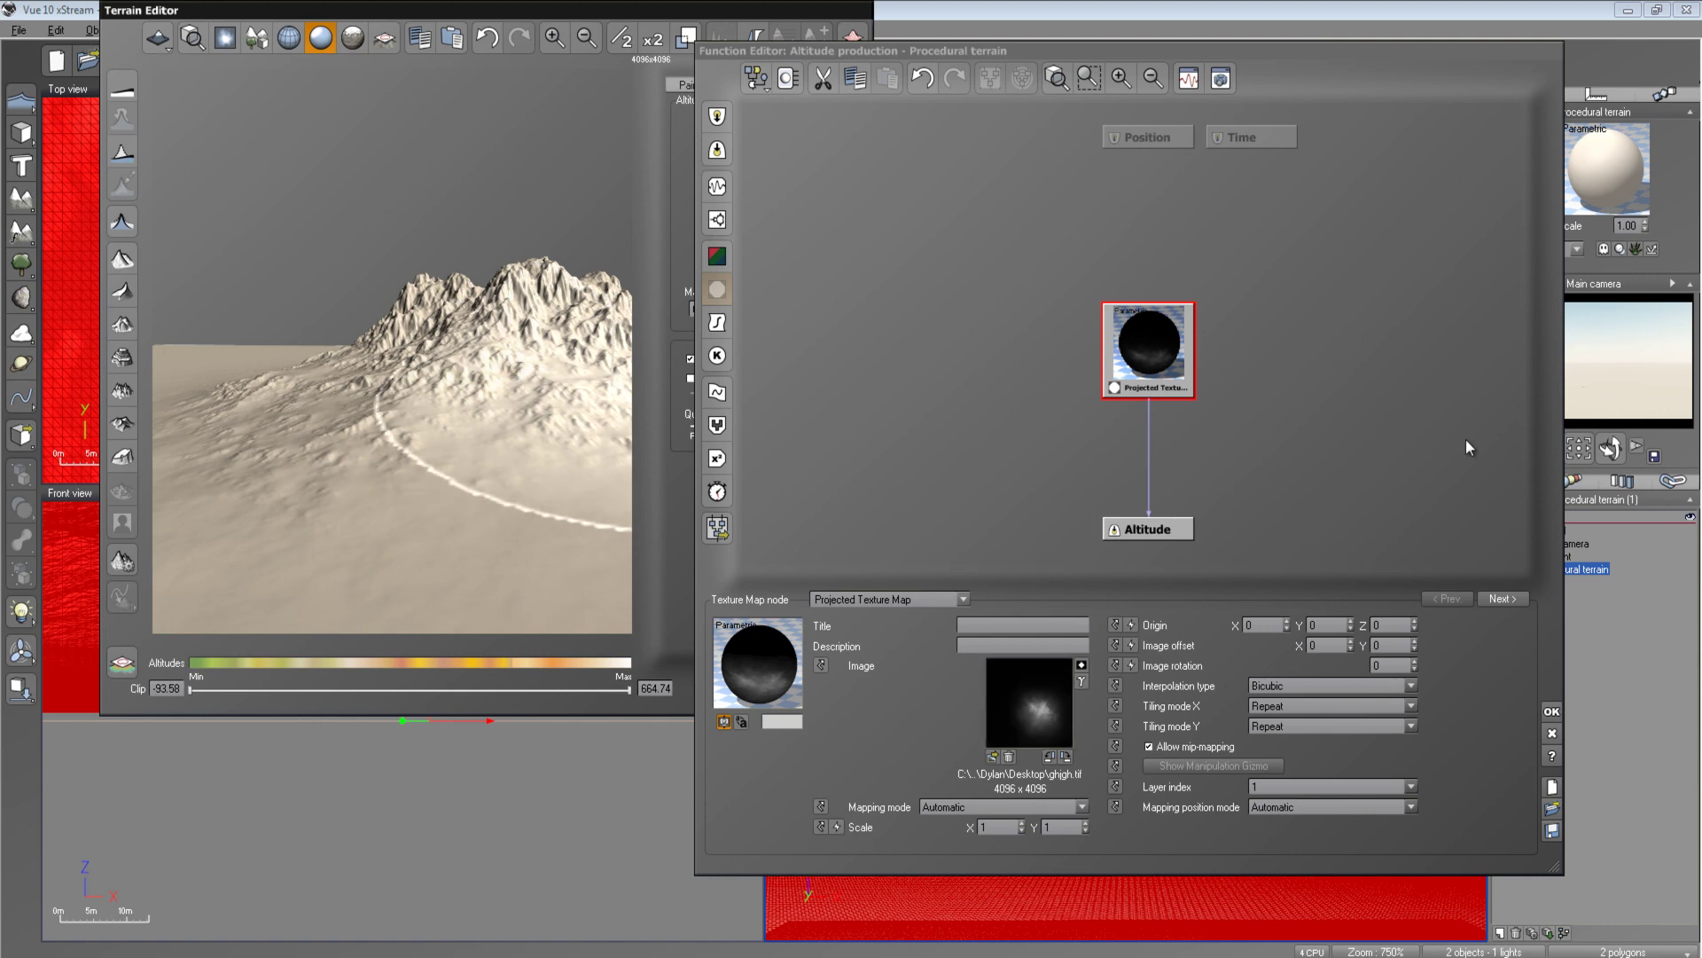
left_click(1187, 359)
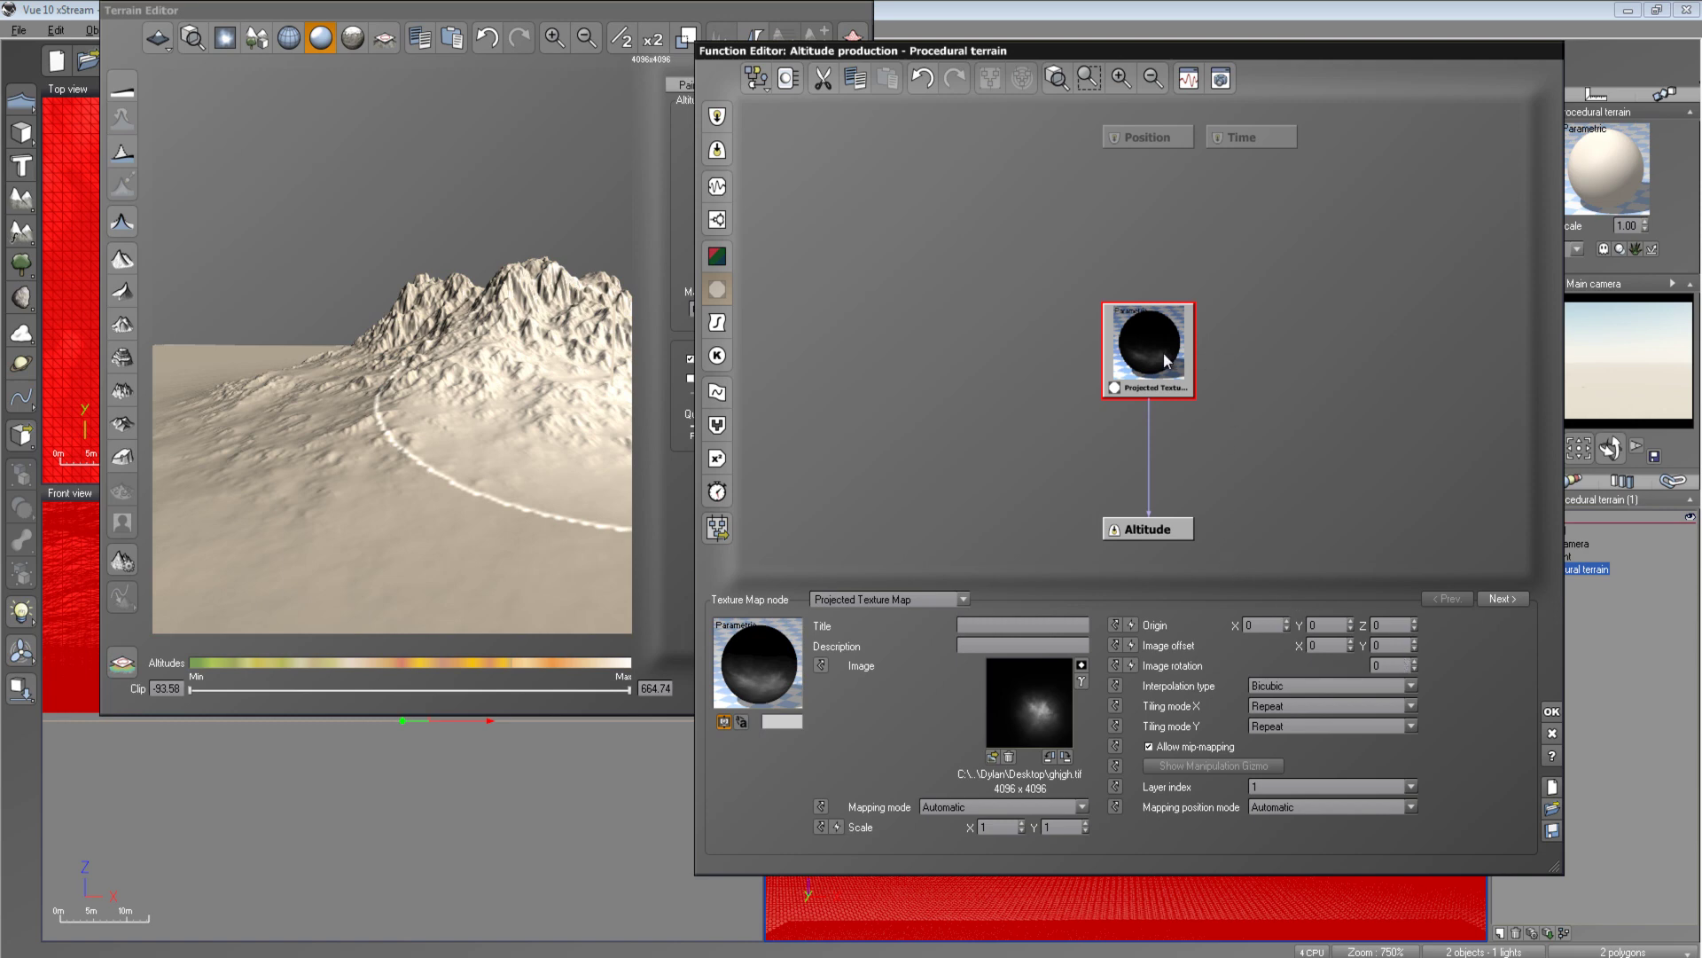
key("Delete")
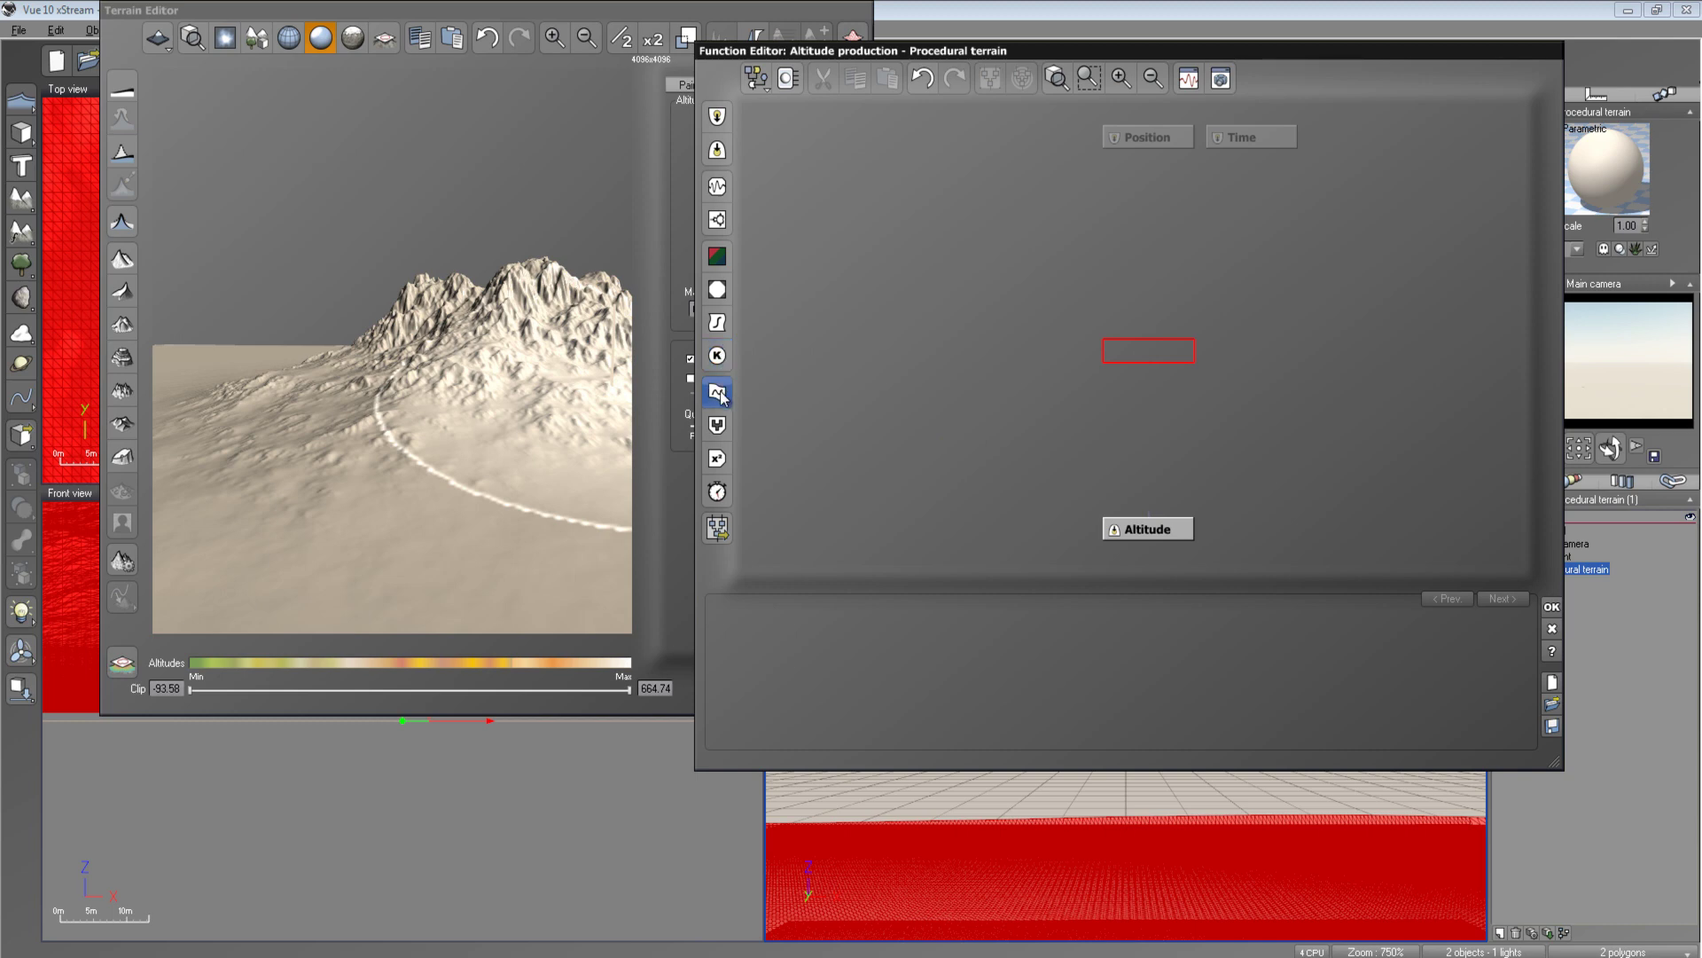
left_click(717, 320)
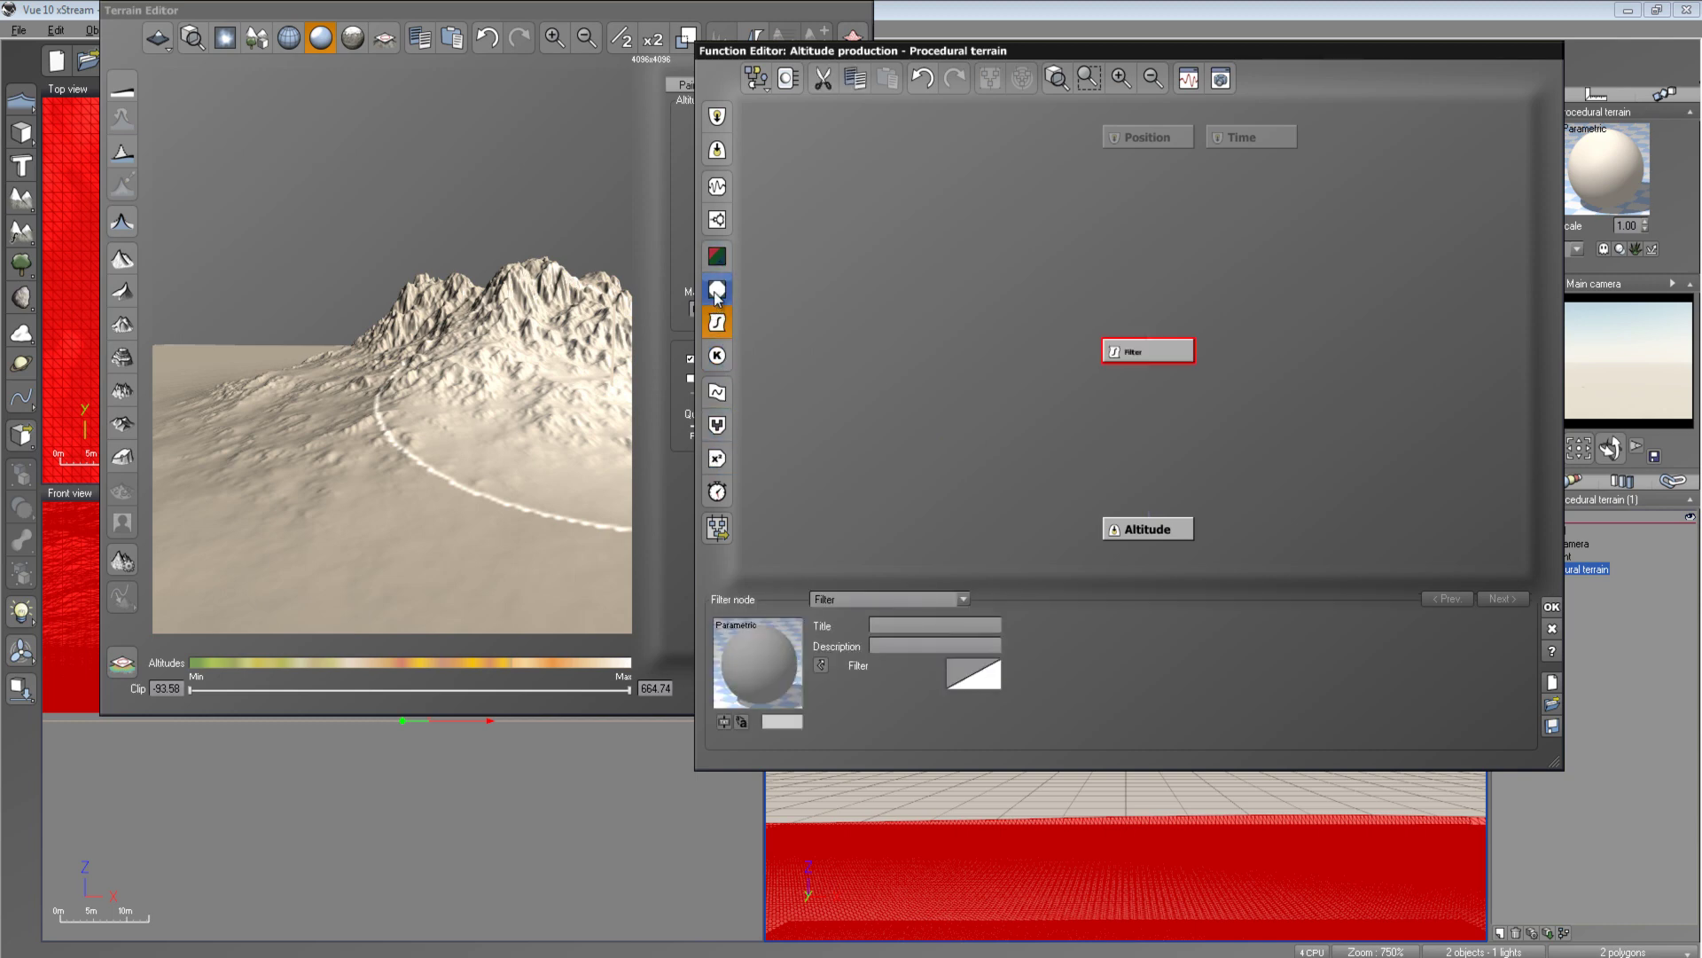
key("Delete")
left_click(717, 293)
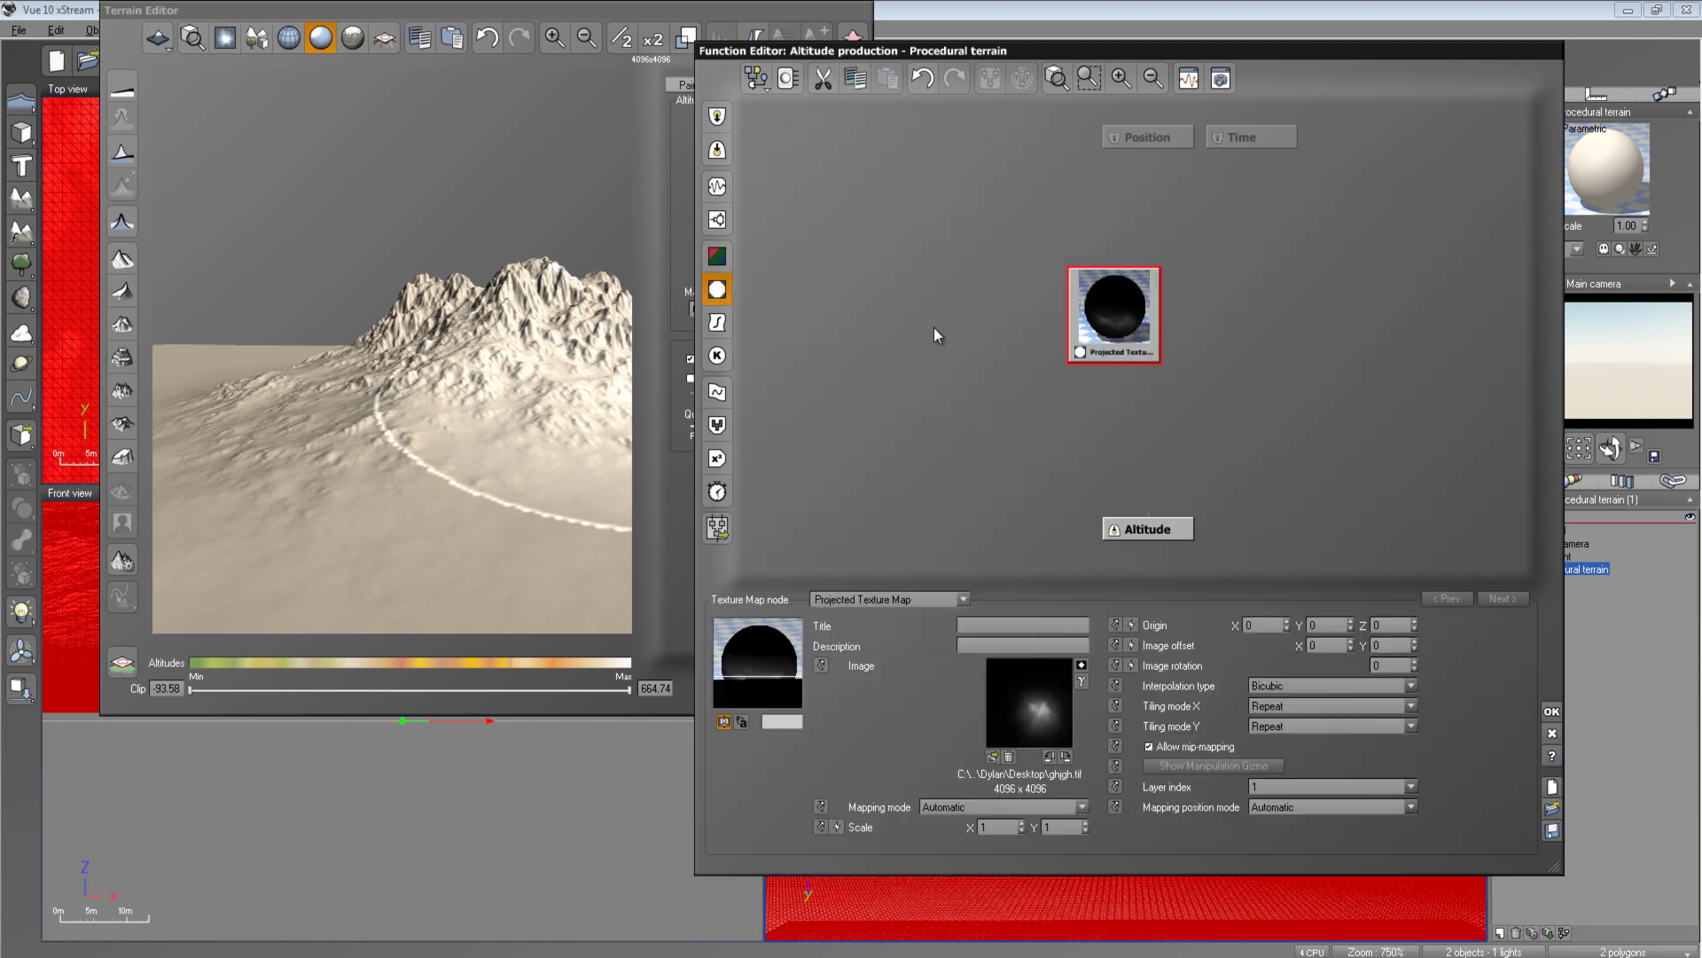
left_click_drag(1145, 513, 1192, 320)
left_click(1153, 381)
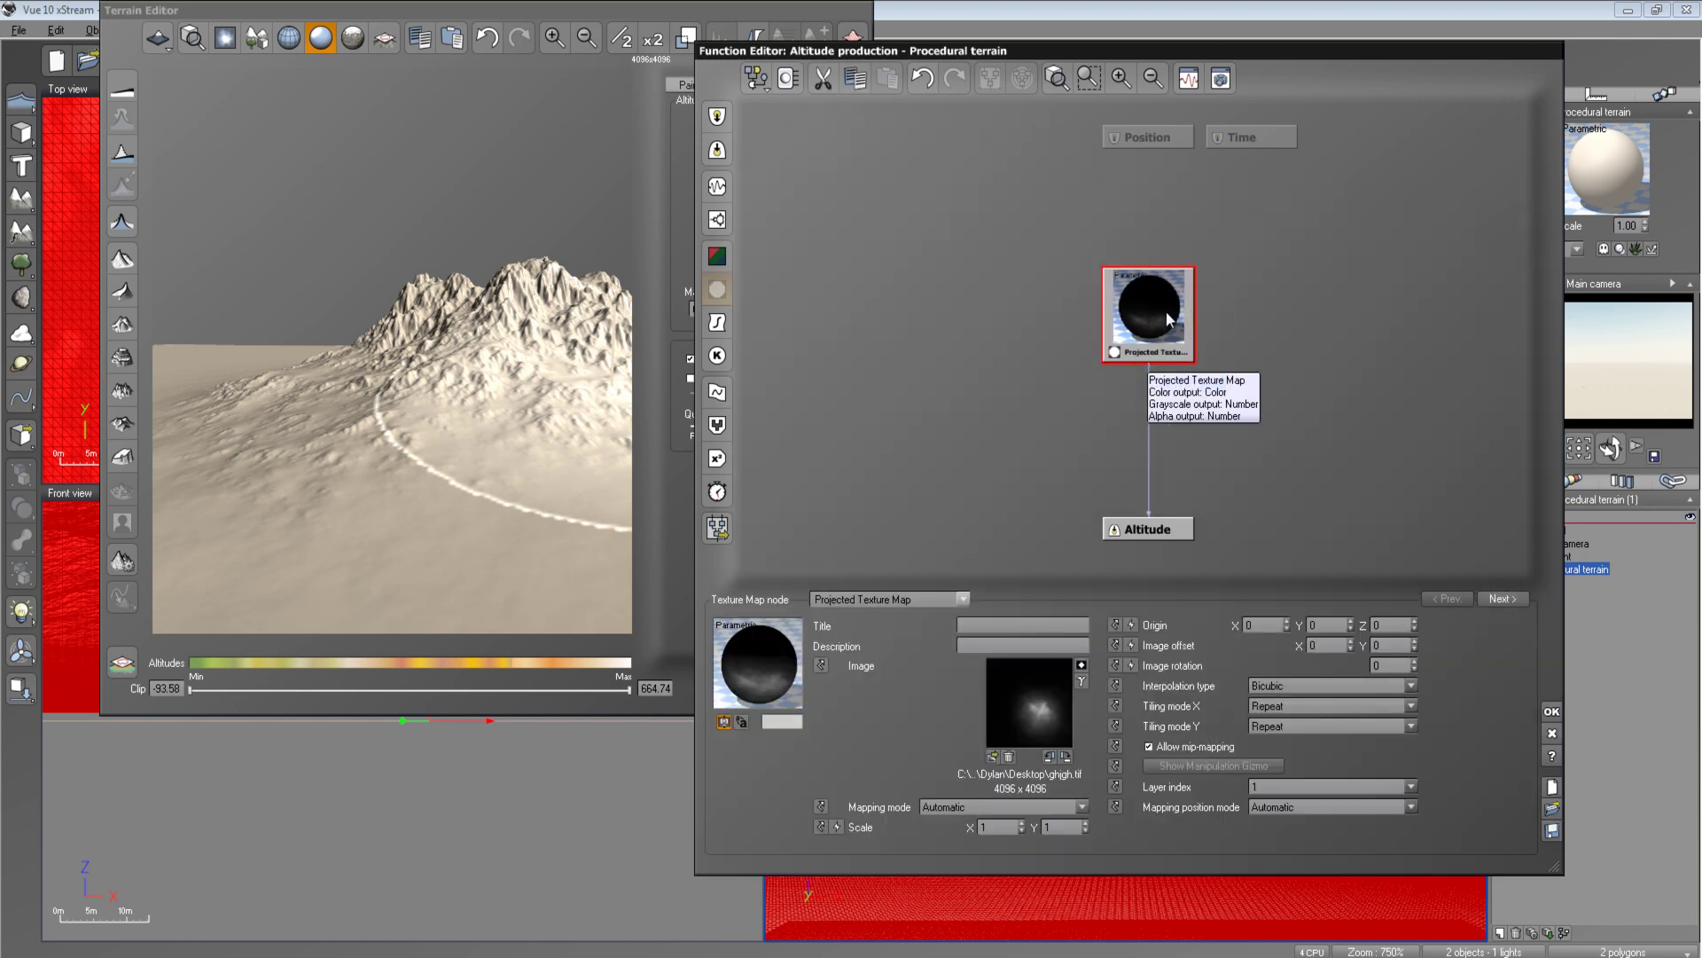
Load tyhj.tif from the Desktop as the image of the new Projected Texture Map node
left_click(993, 758)
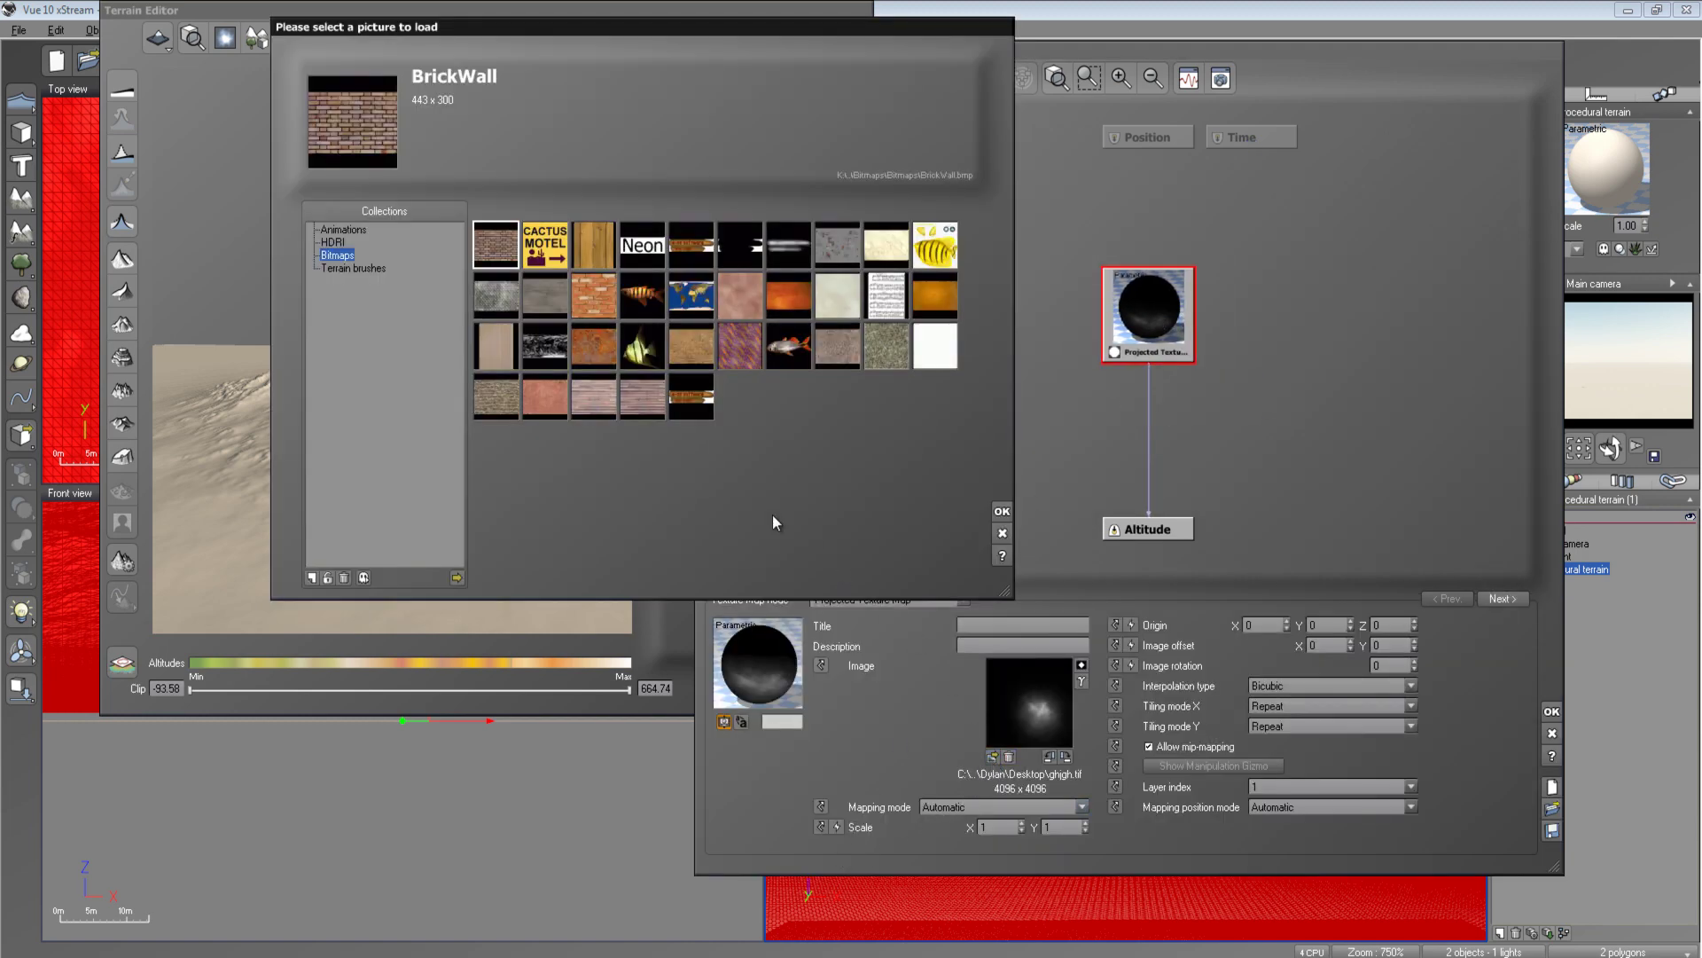
left_click(458, 578)
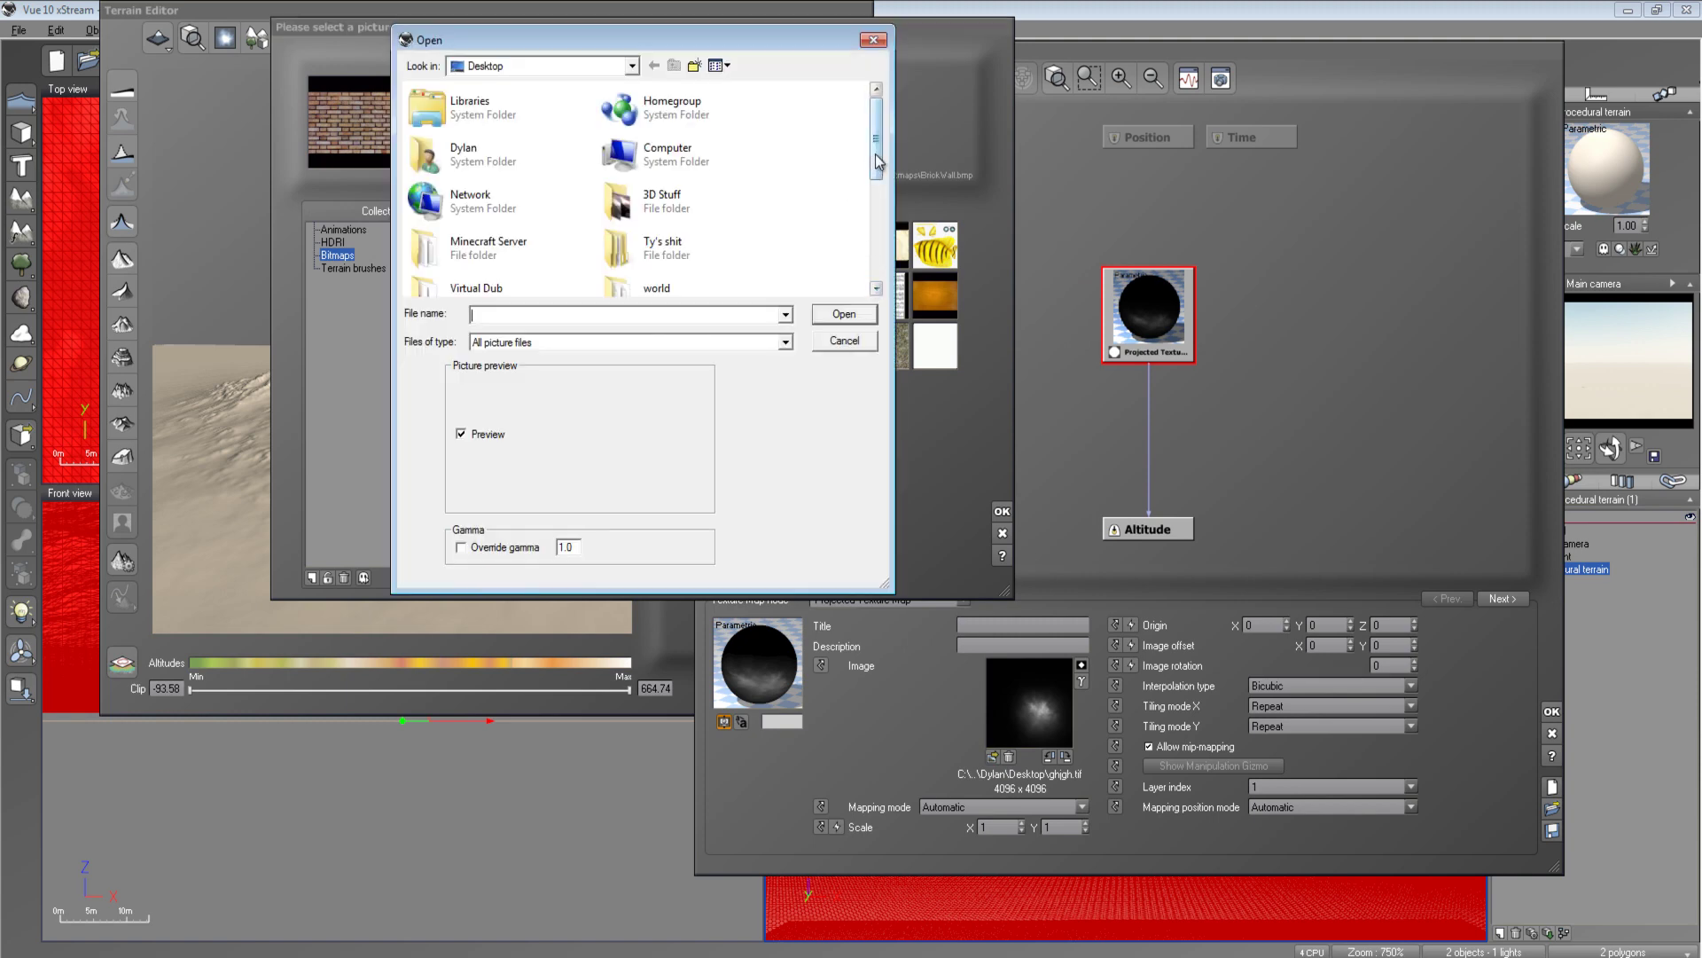
left_click_drag(877, 162, 878, 190)
scroll(533, 205, "down", 4)
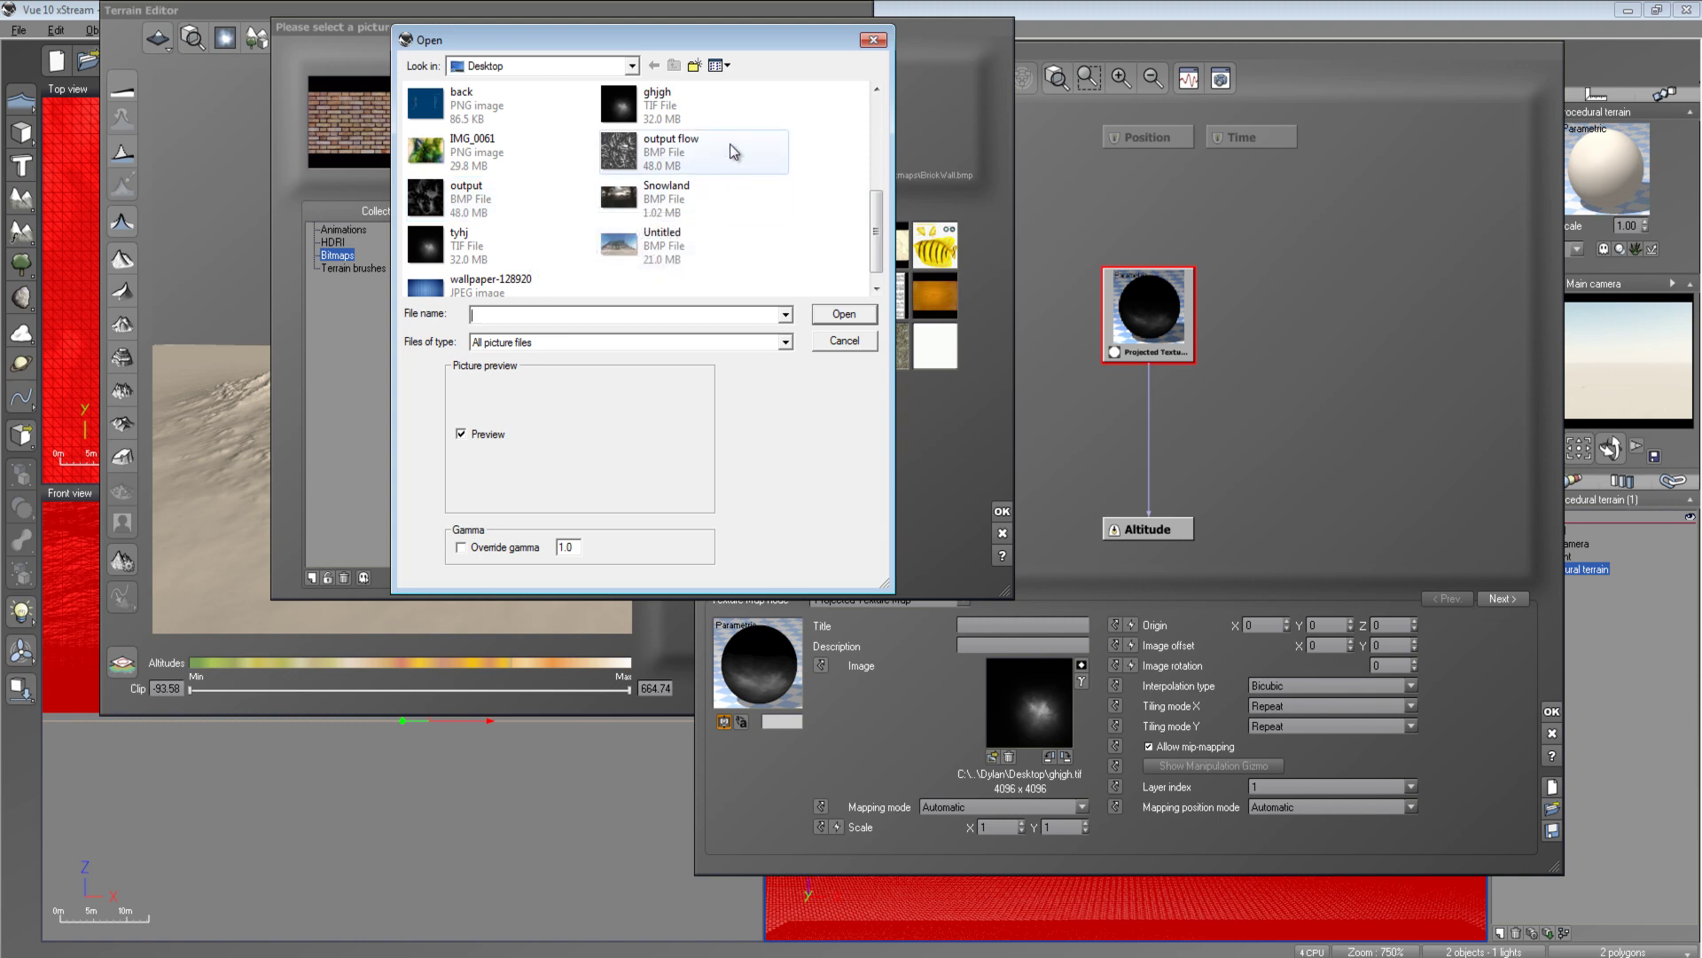
scroll(883, 257, "down", 1)
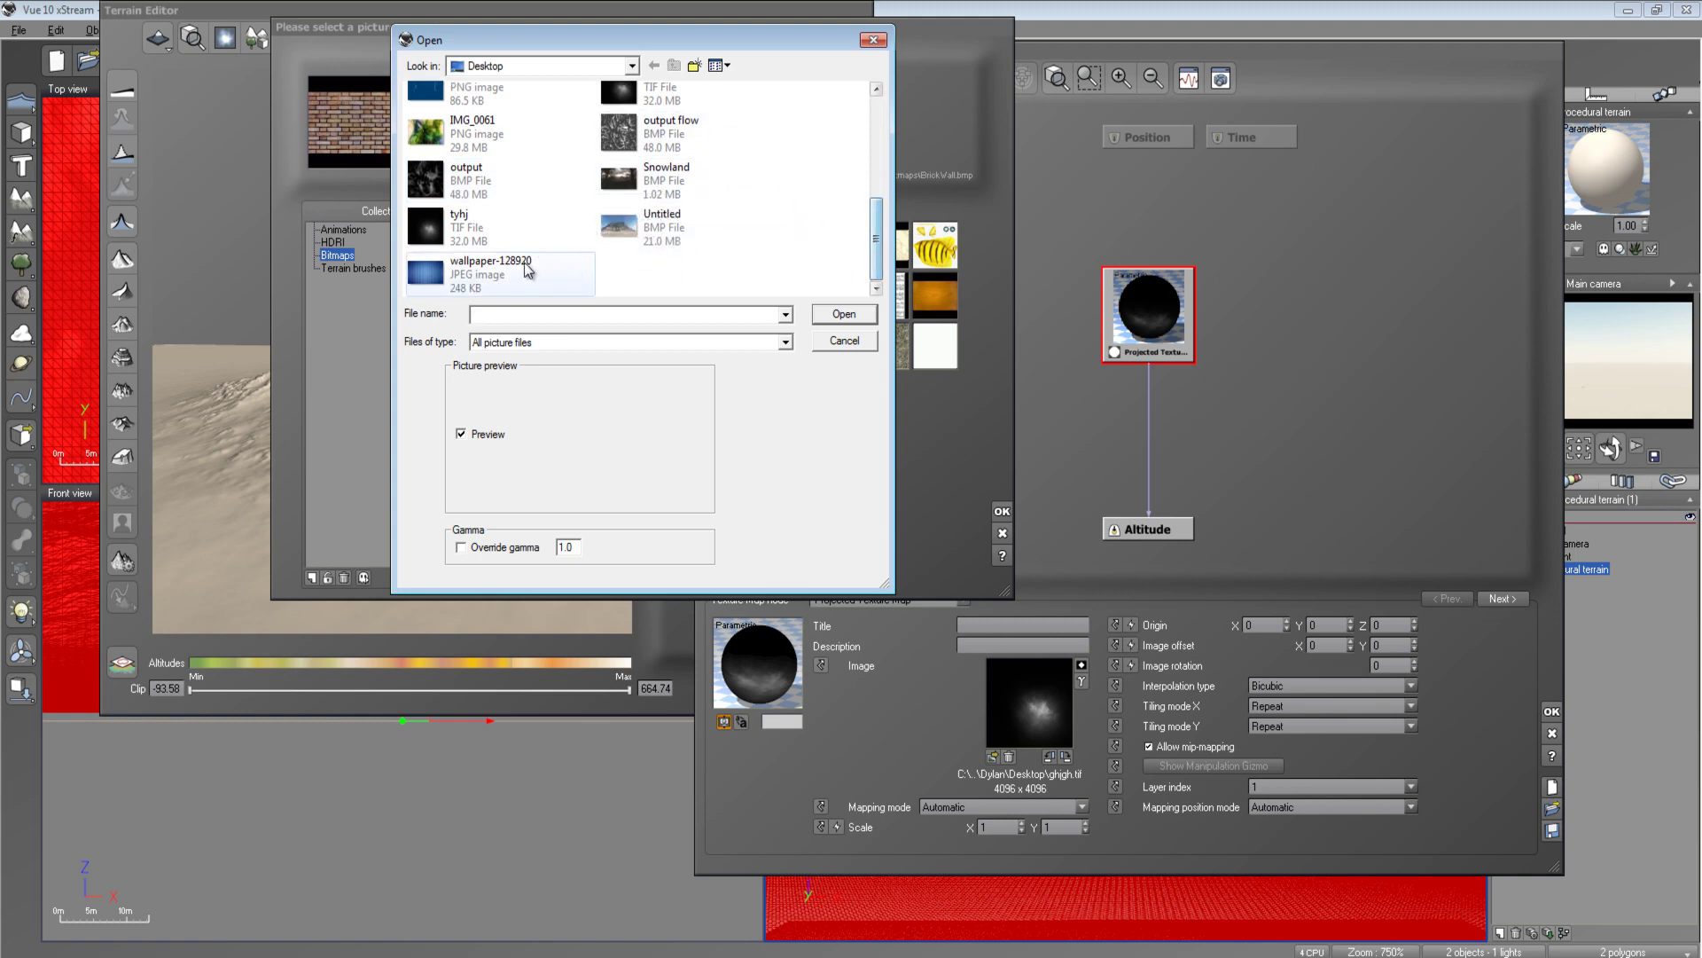
left_click(493, 227)
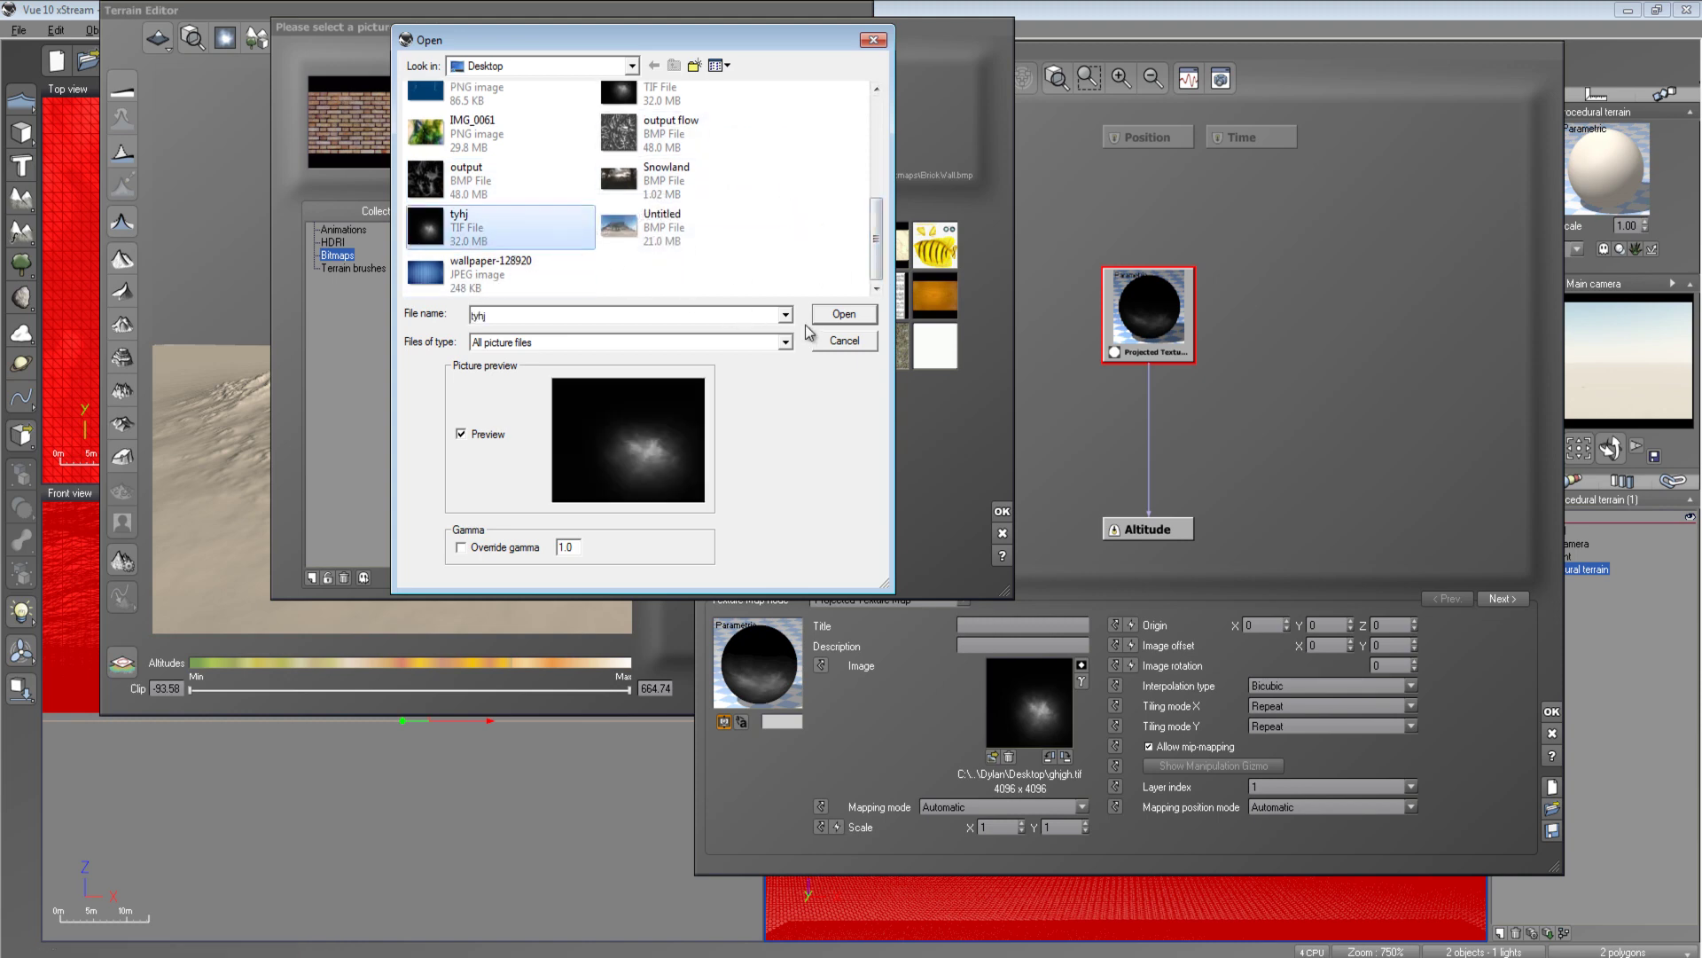
left_click(843, 315)
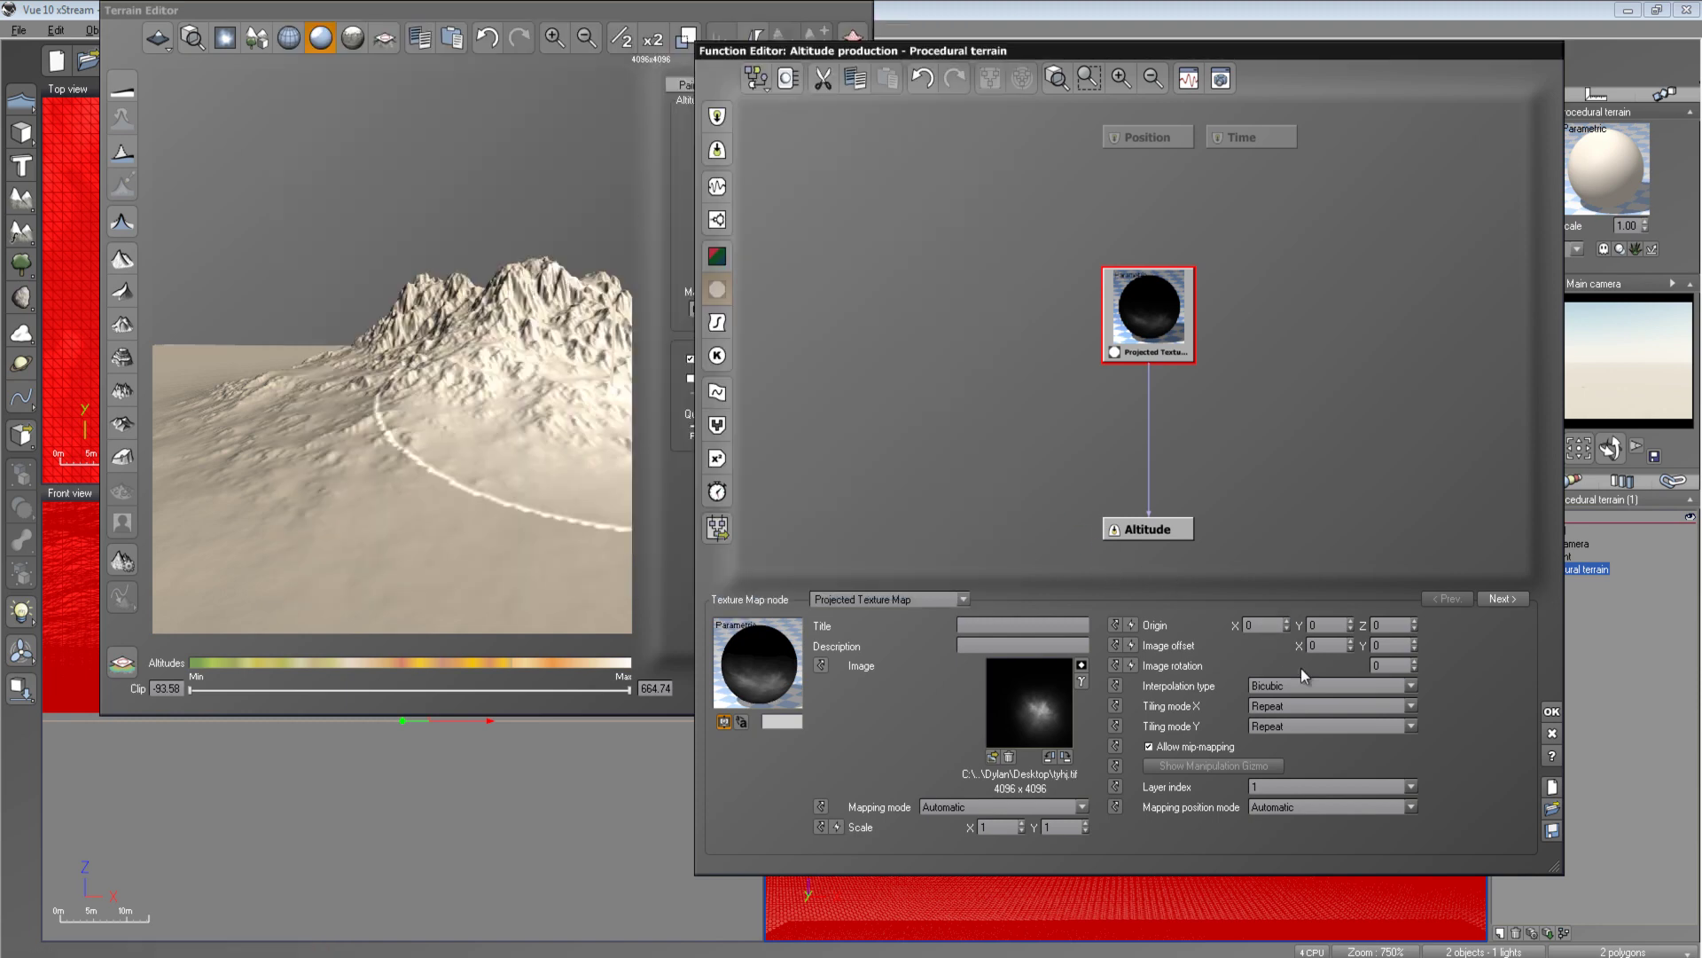
Check the node's horizontal tiling and the terrain preview, and accept the altitude function and the terrain edits
left_click(1395, 705)
left_click(1370, 749)
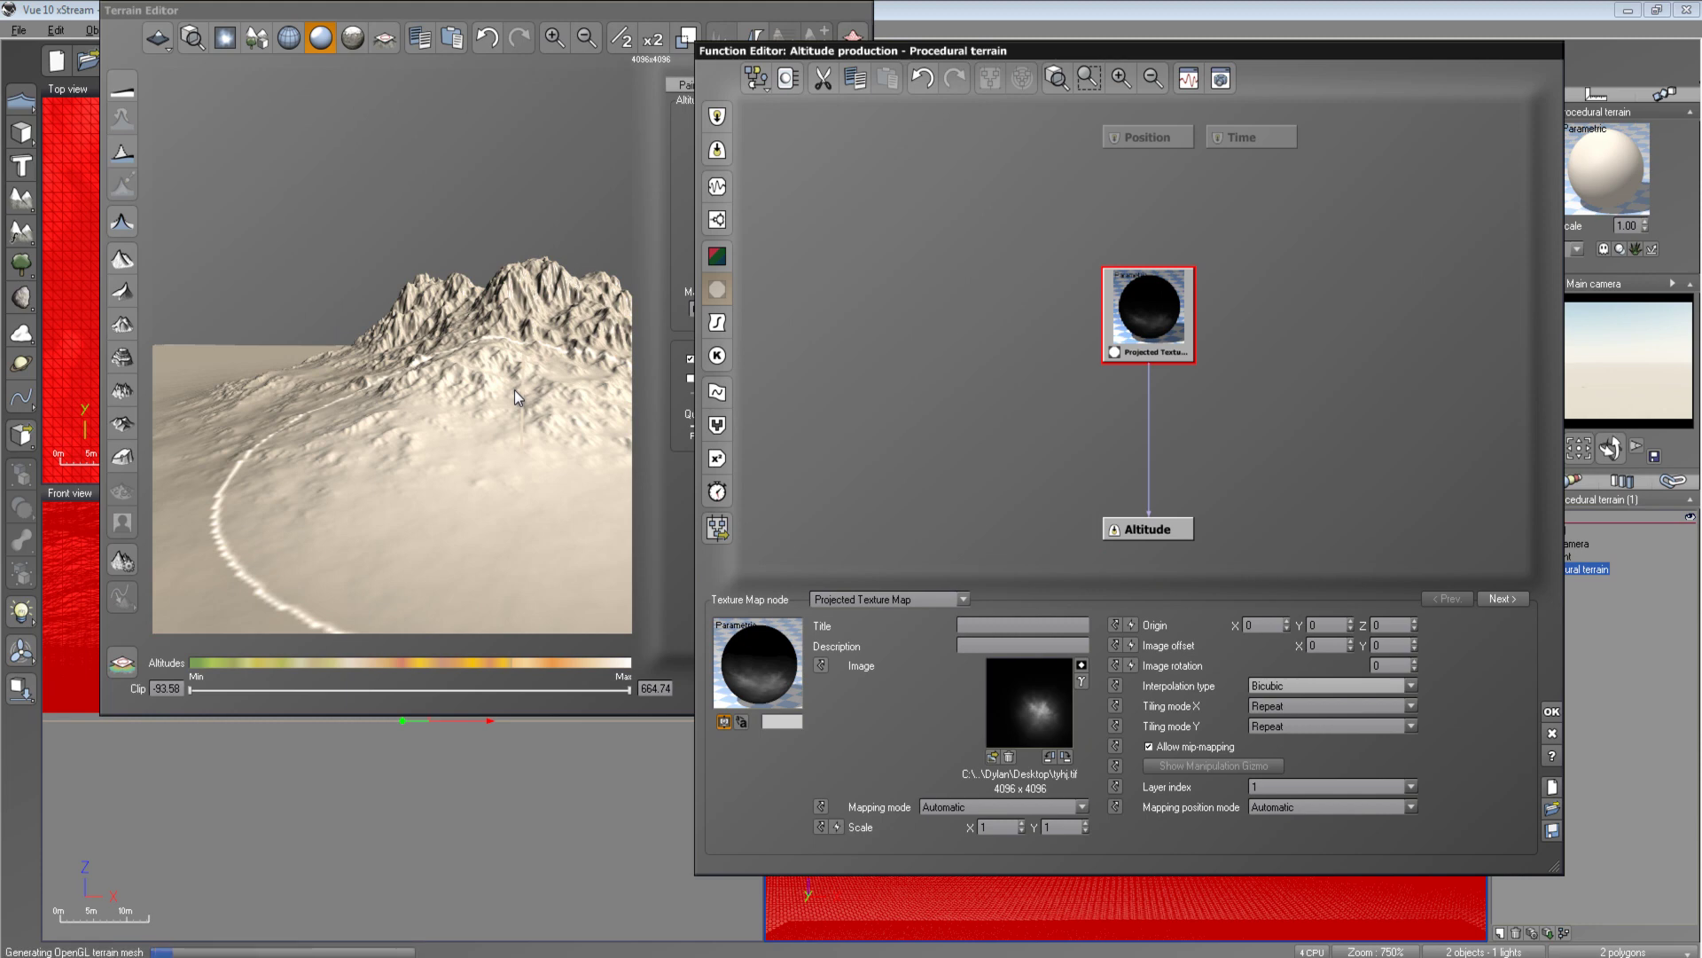
left_click_drag(514, 390, 470, 376)
left_click(1551, 711)
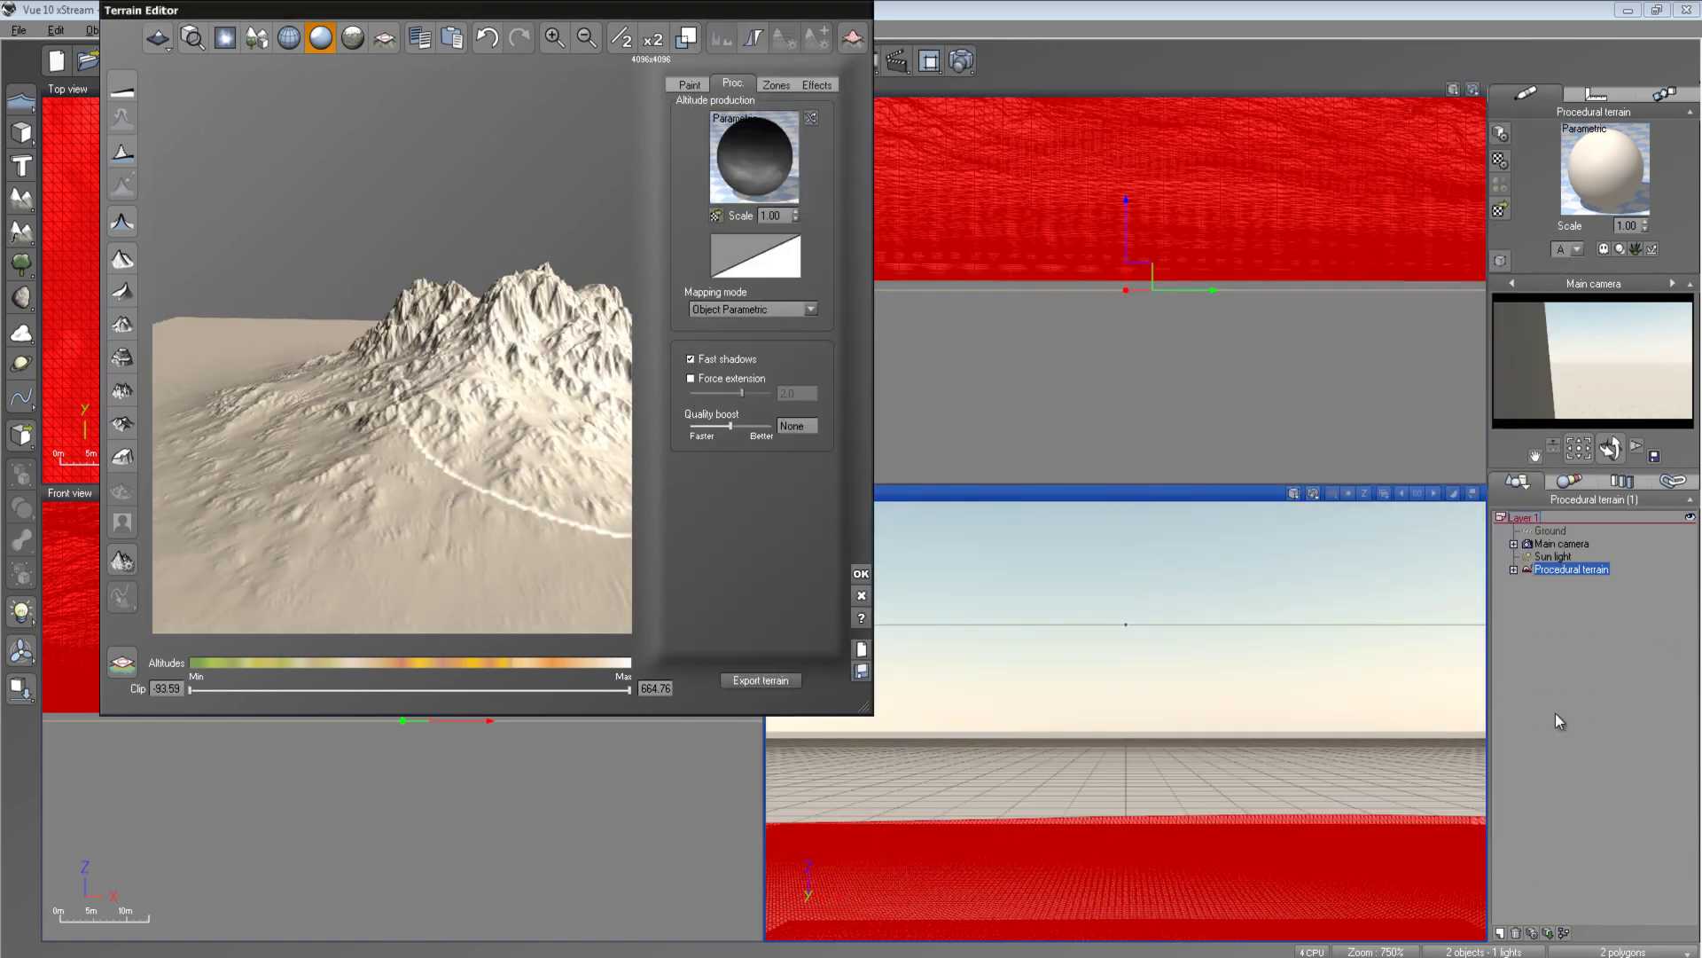
left_click(861, 575)
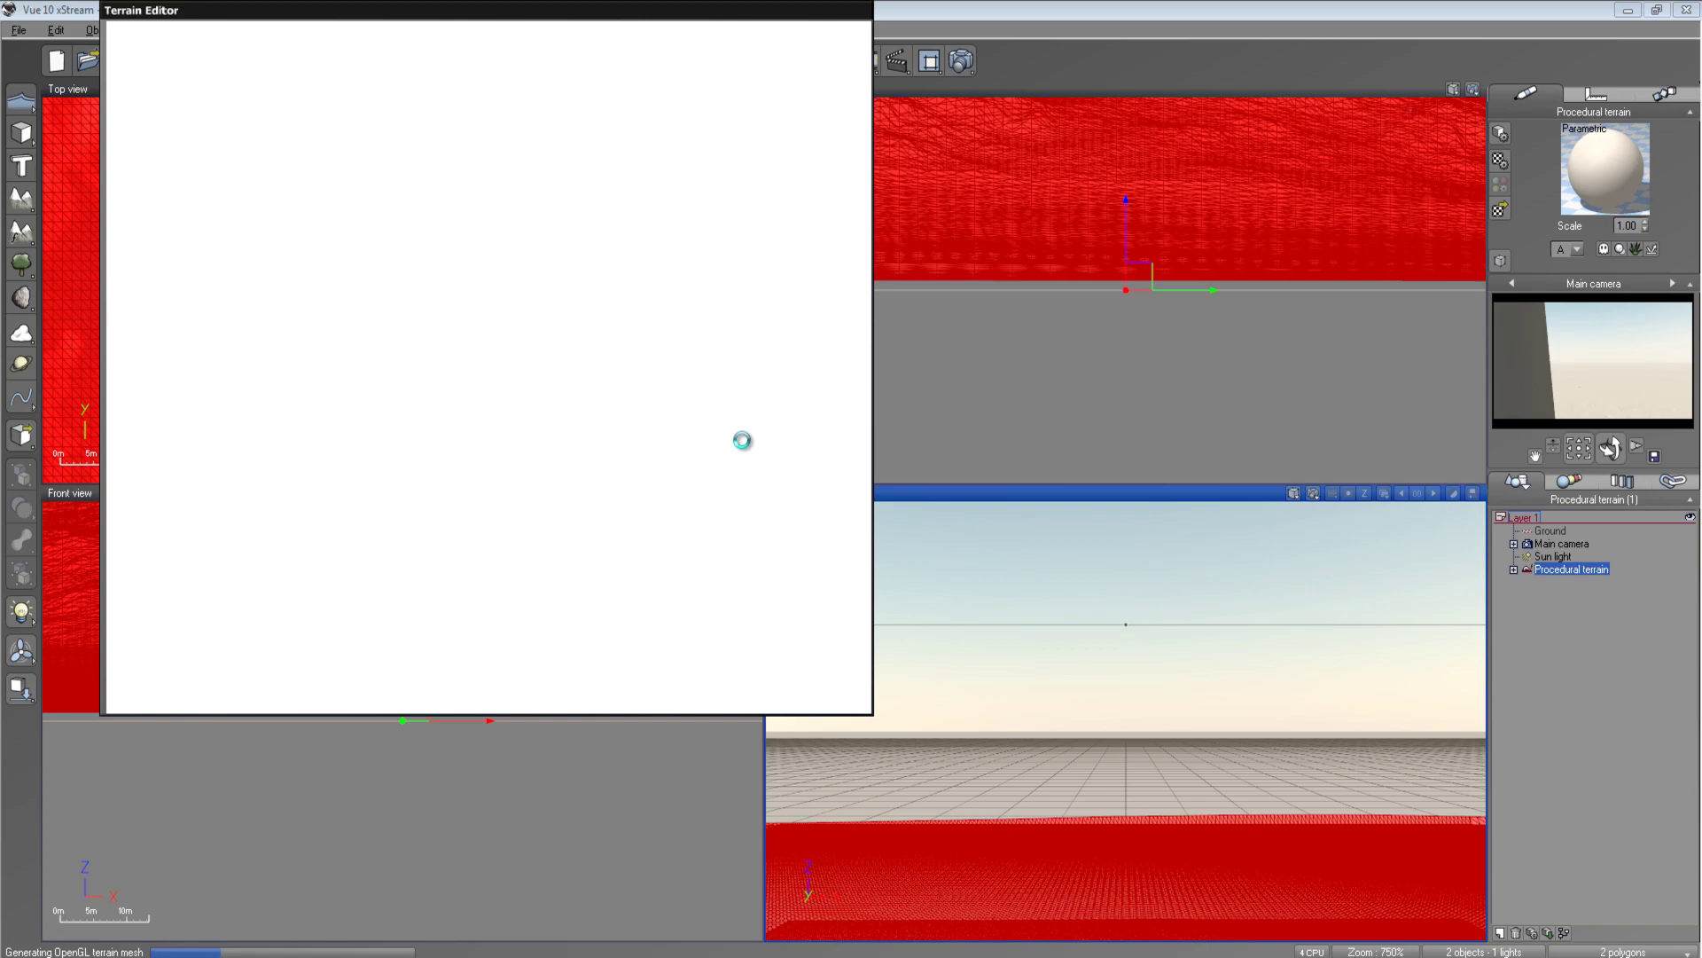
Enlarge the procedural terrain in the top view until it spans several kilometres
scroll(461, 567, "down", 15)
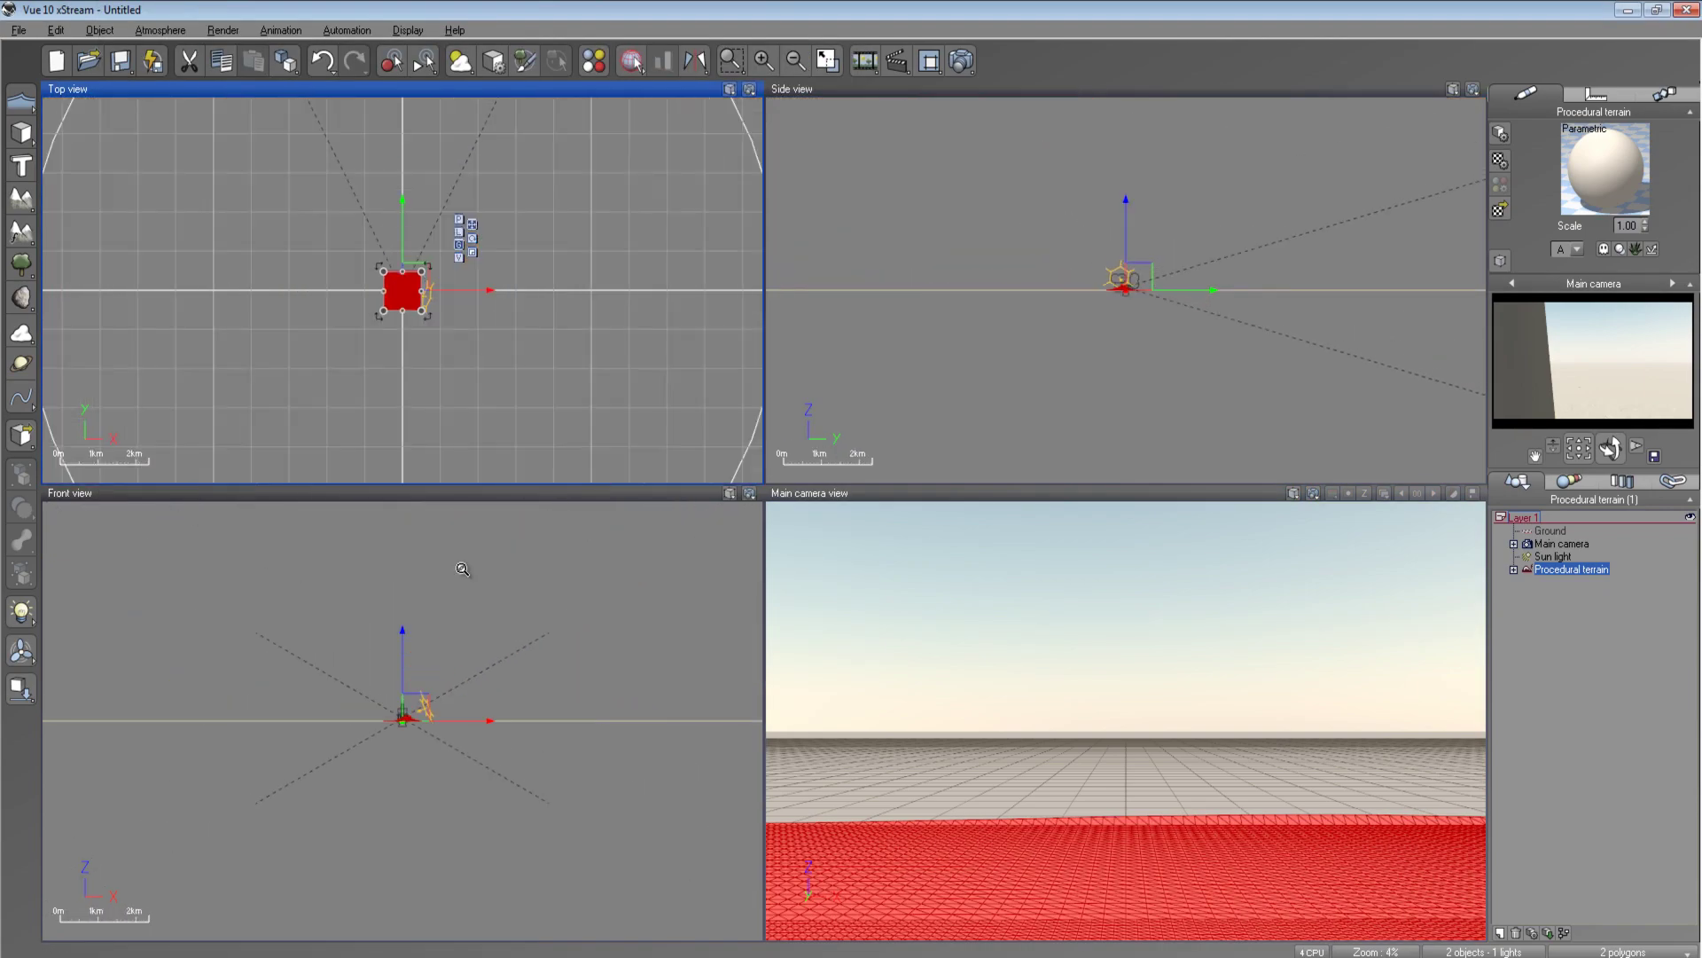
scroll(461, 568, "down", 1)
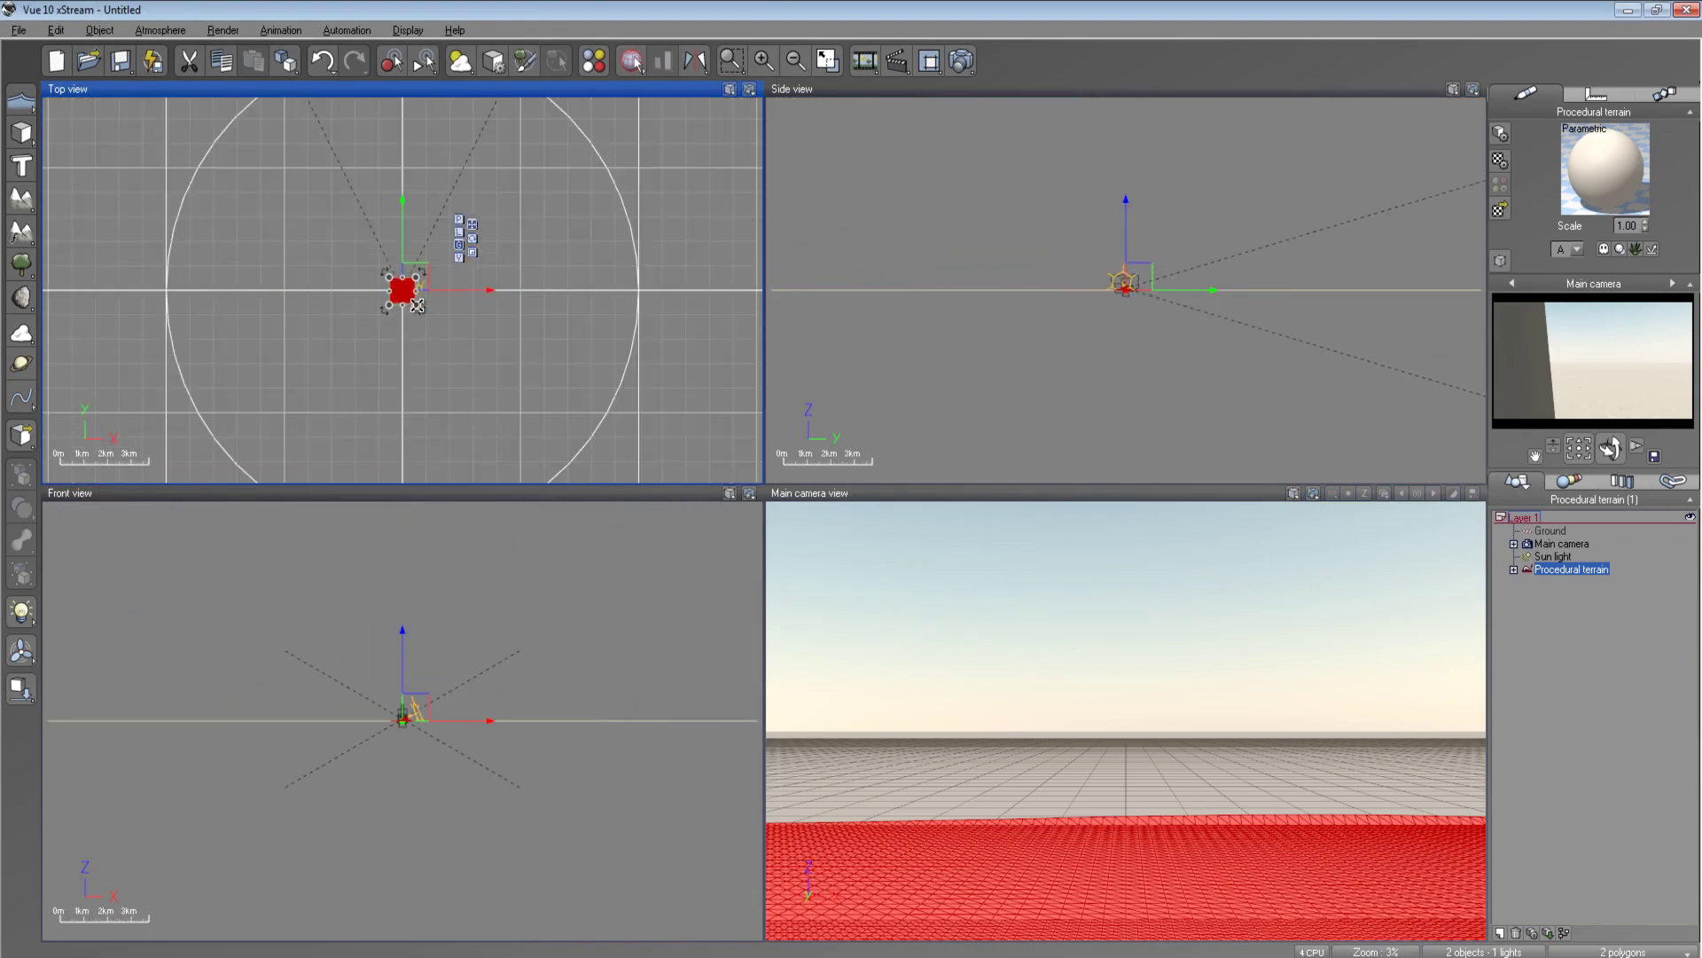
left_click_drag(416, 306, 484, 375)
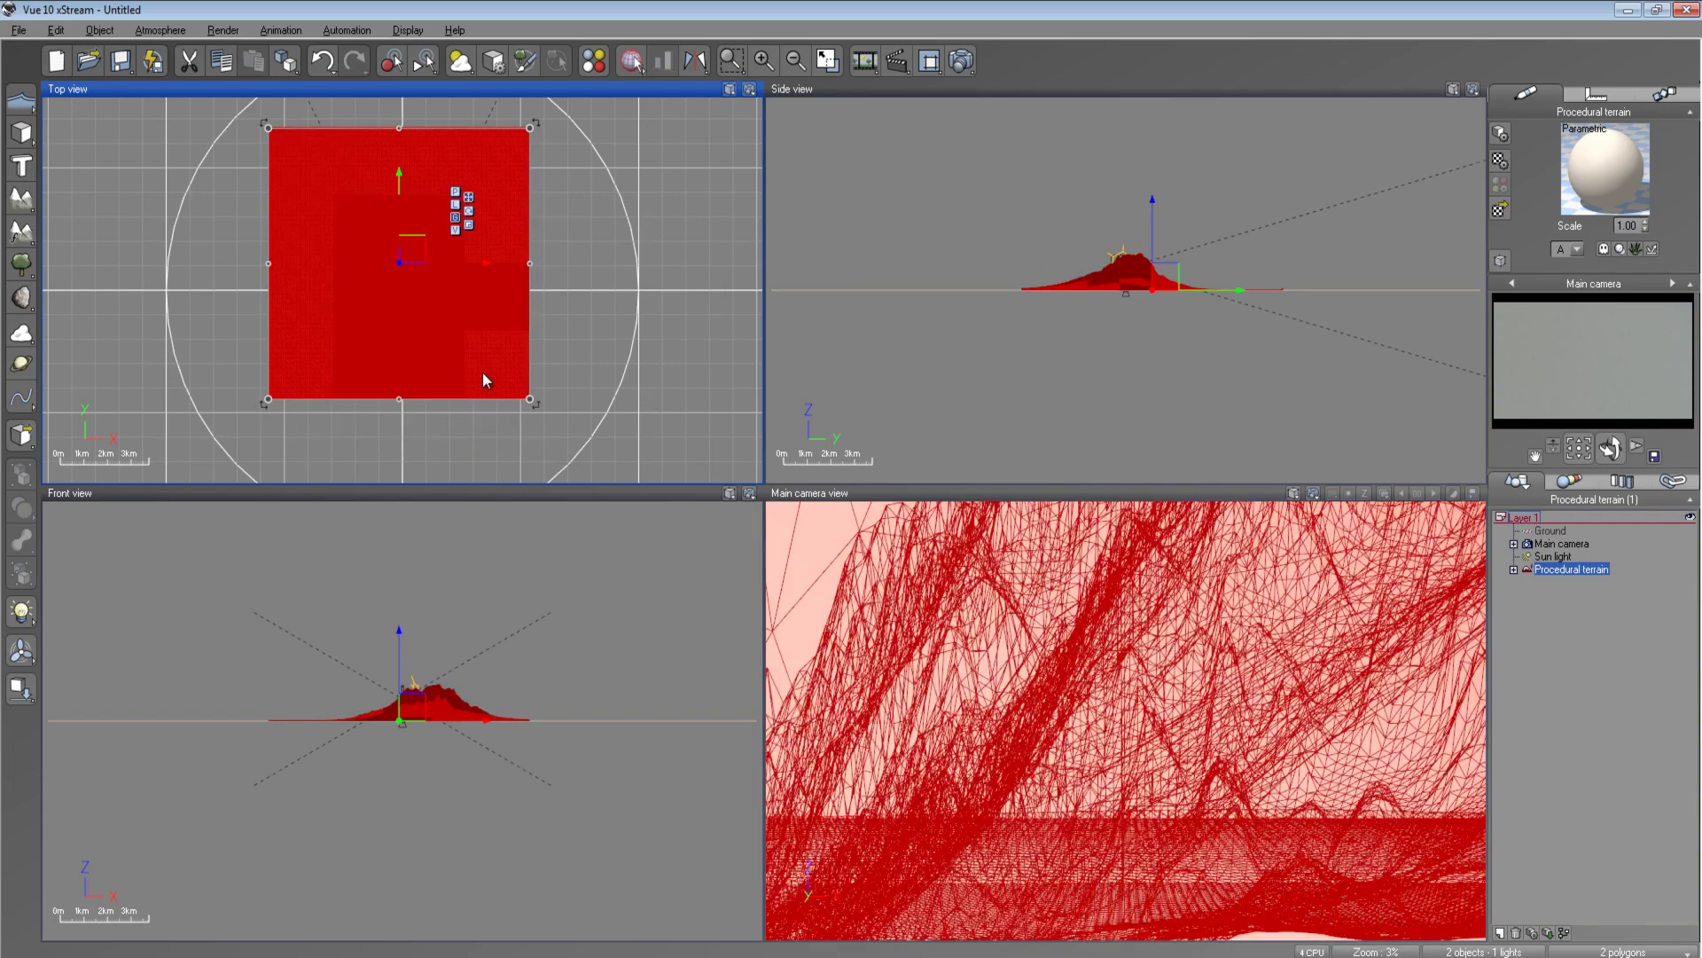
Move and rotate the main camera to frame the whole mountain from low ground in front of it
left_click_drag(1610, 447, 806, 700)
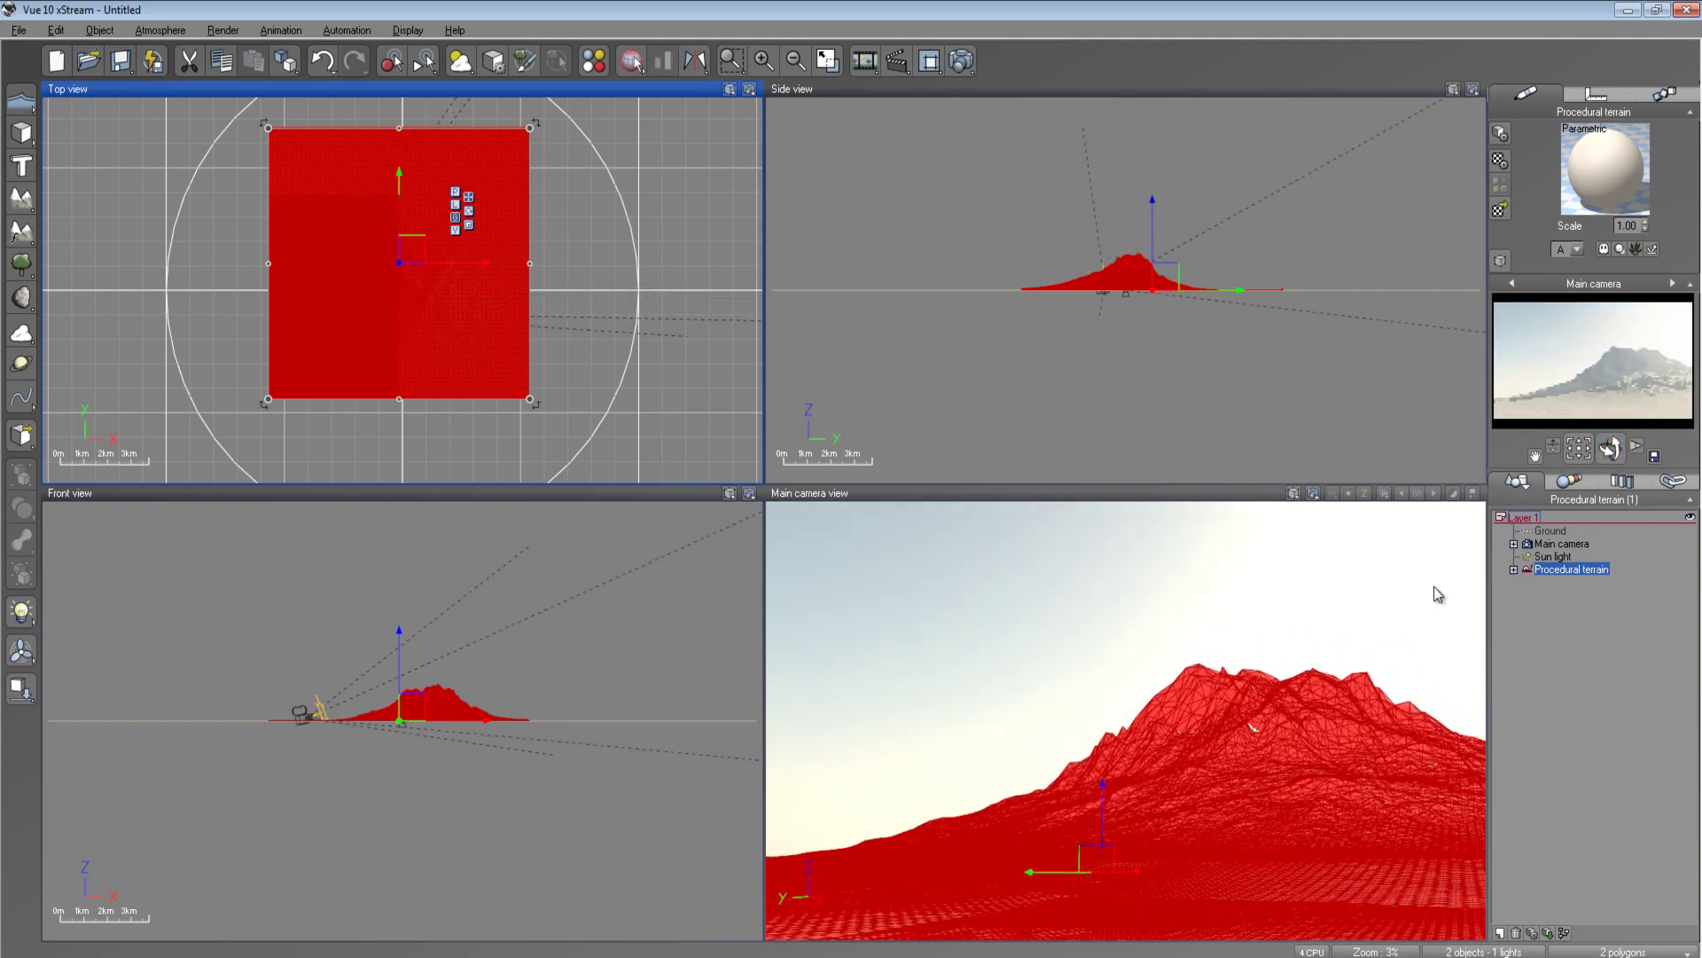
right_click_drag(1406, 608, 1285, 660)
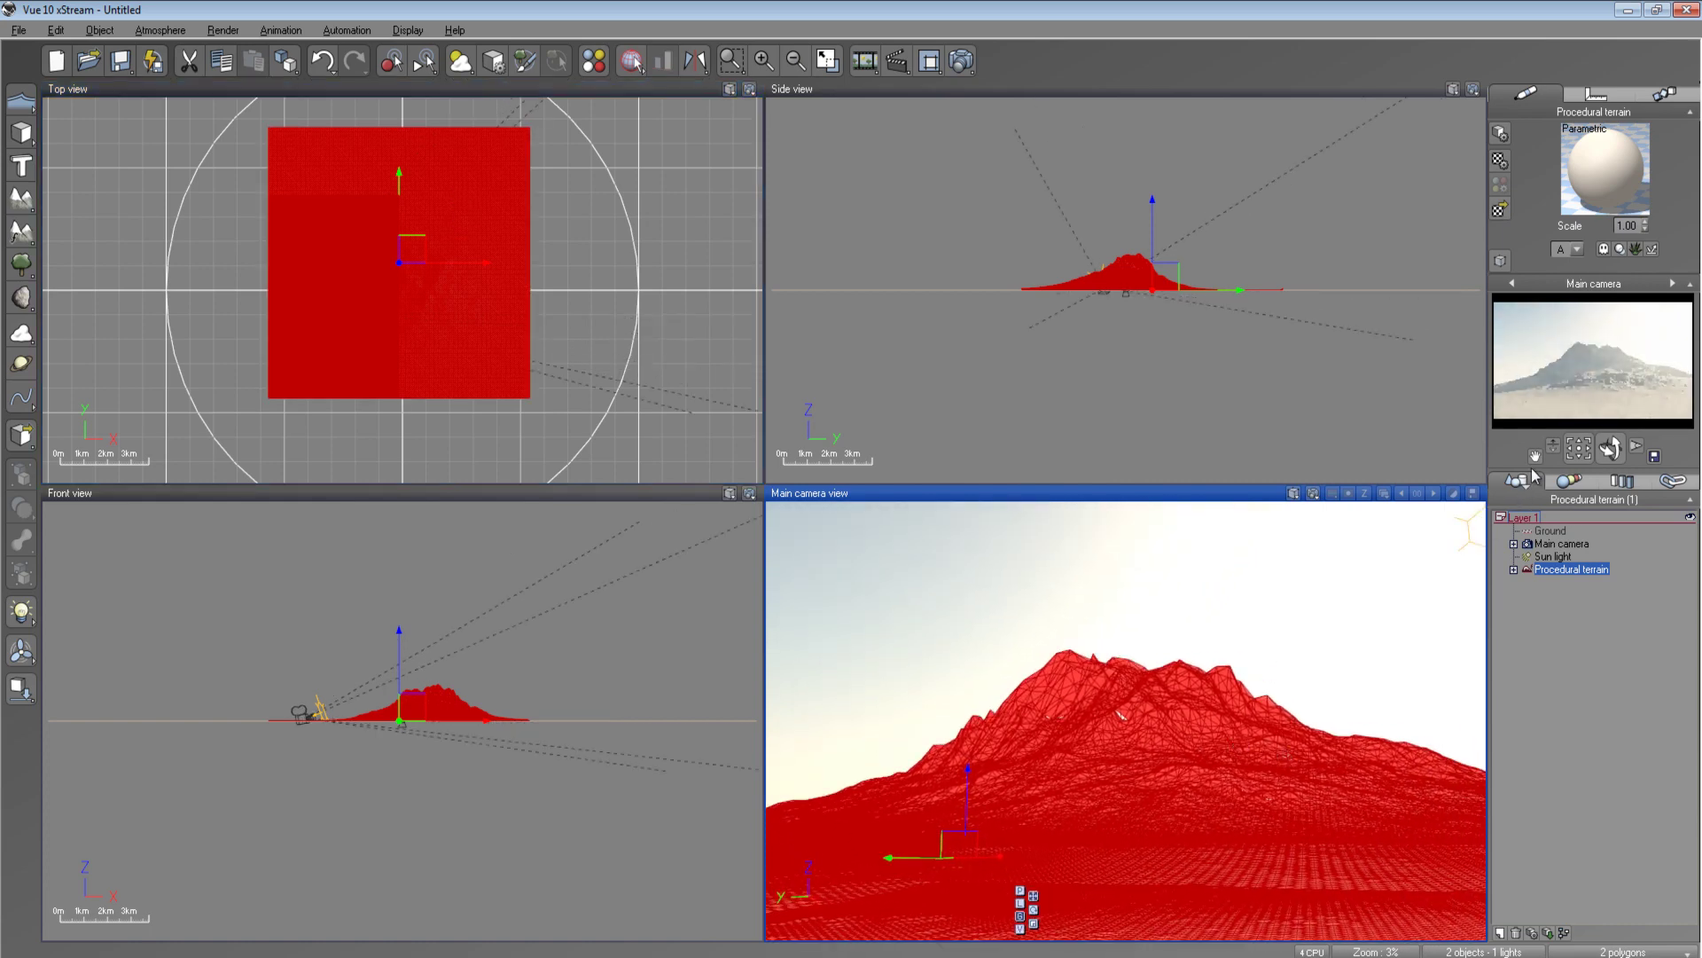
left_click_drag(1535, 458, 778, 695)
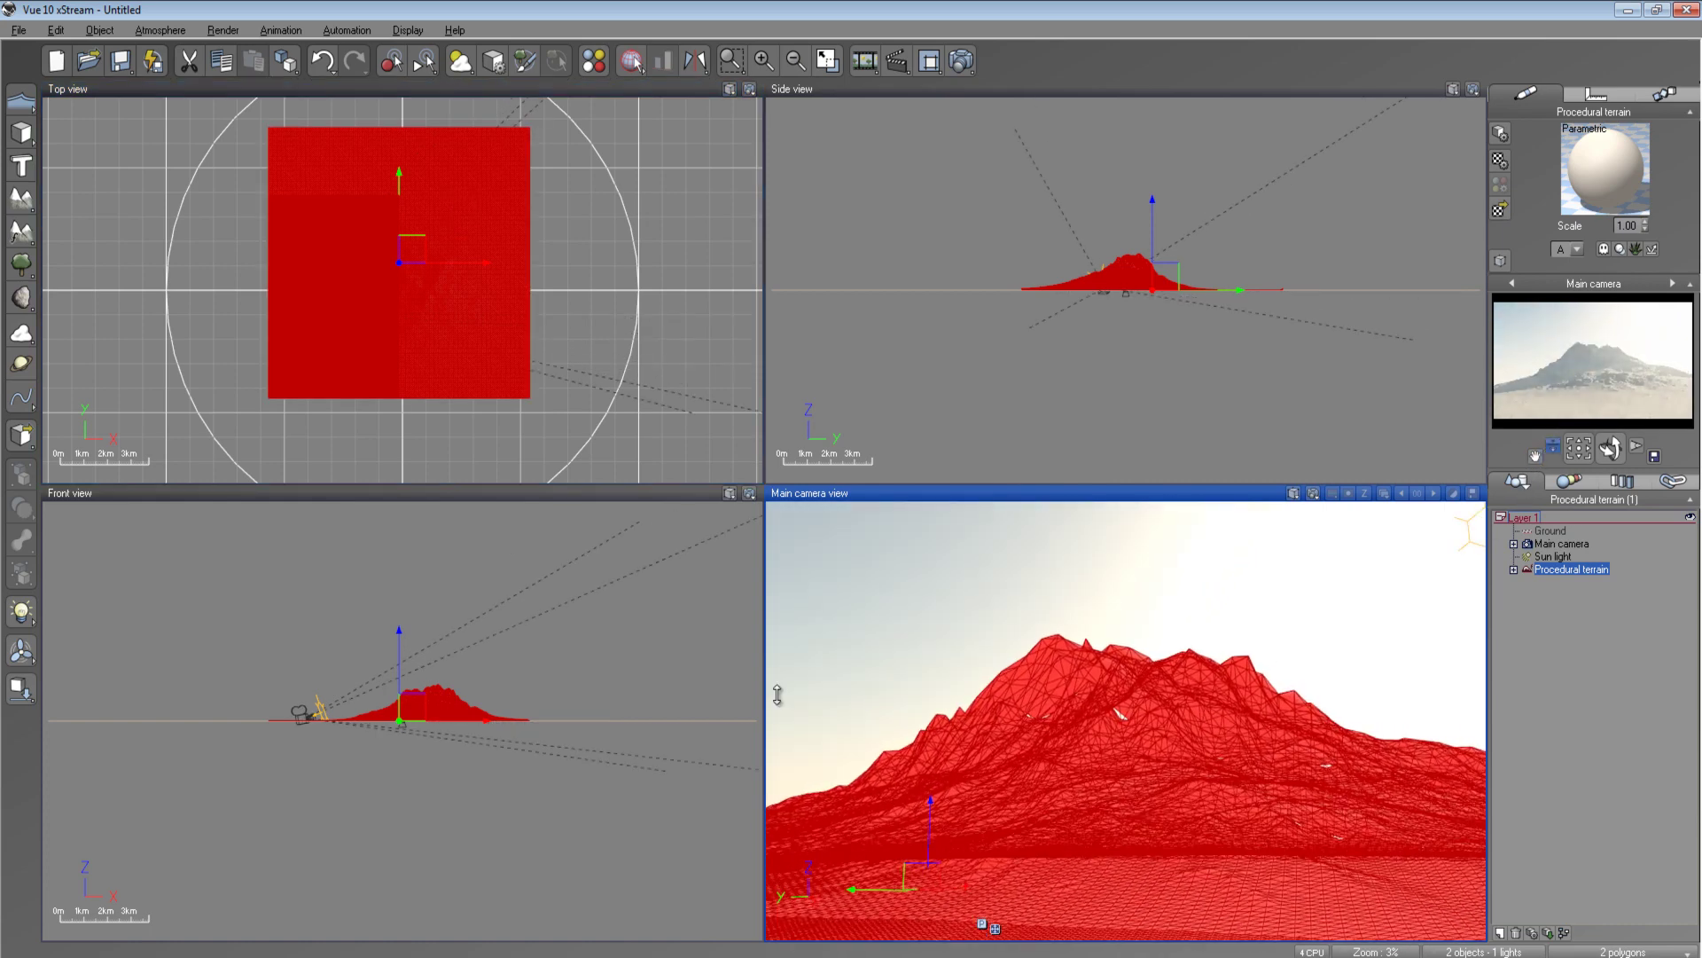
left_click_drag(1535, 456, 767, 702)
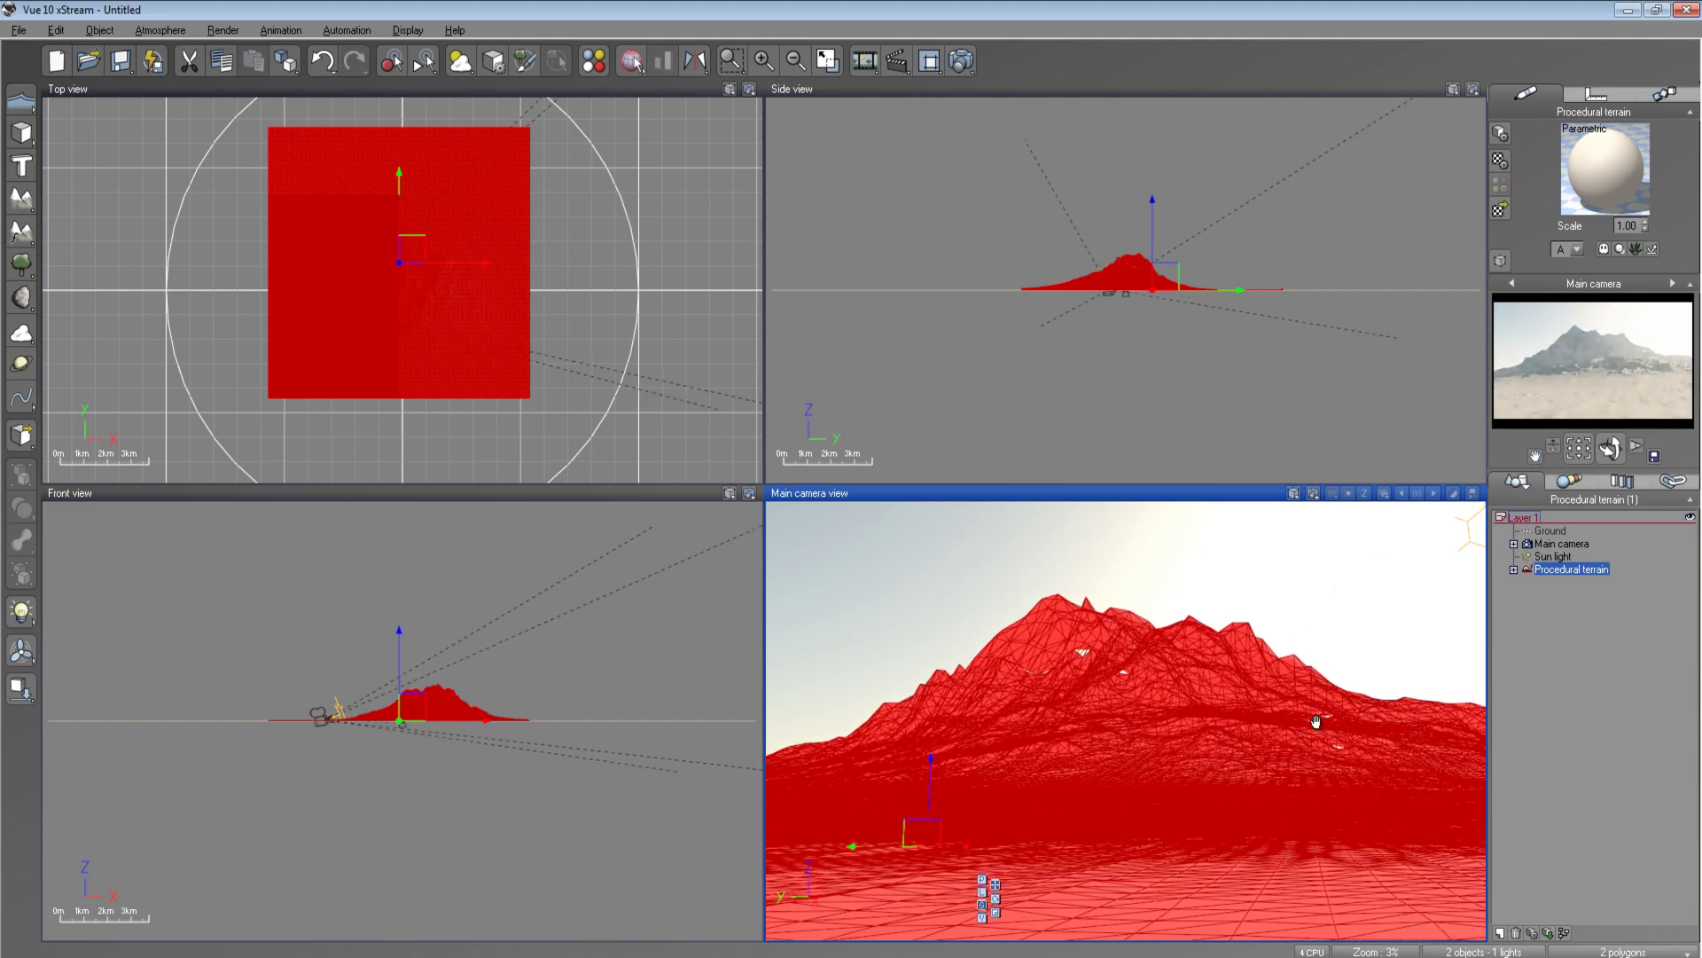
Open the terrain's material, try Rock and Grass, and load Minorite from the Quadspinner Mineral Infinity collection instead
double_click(1619, 191)
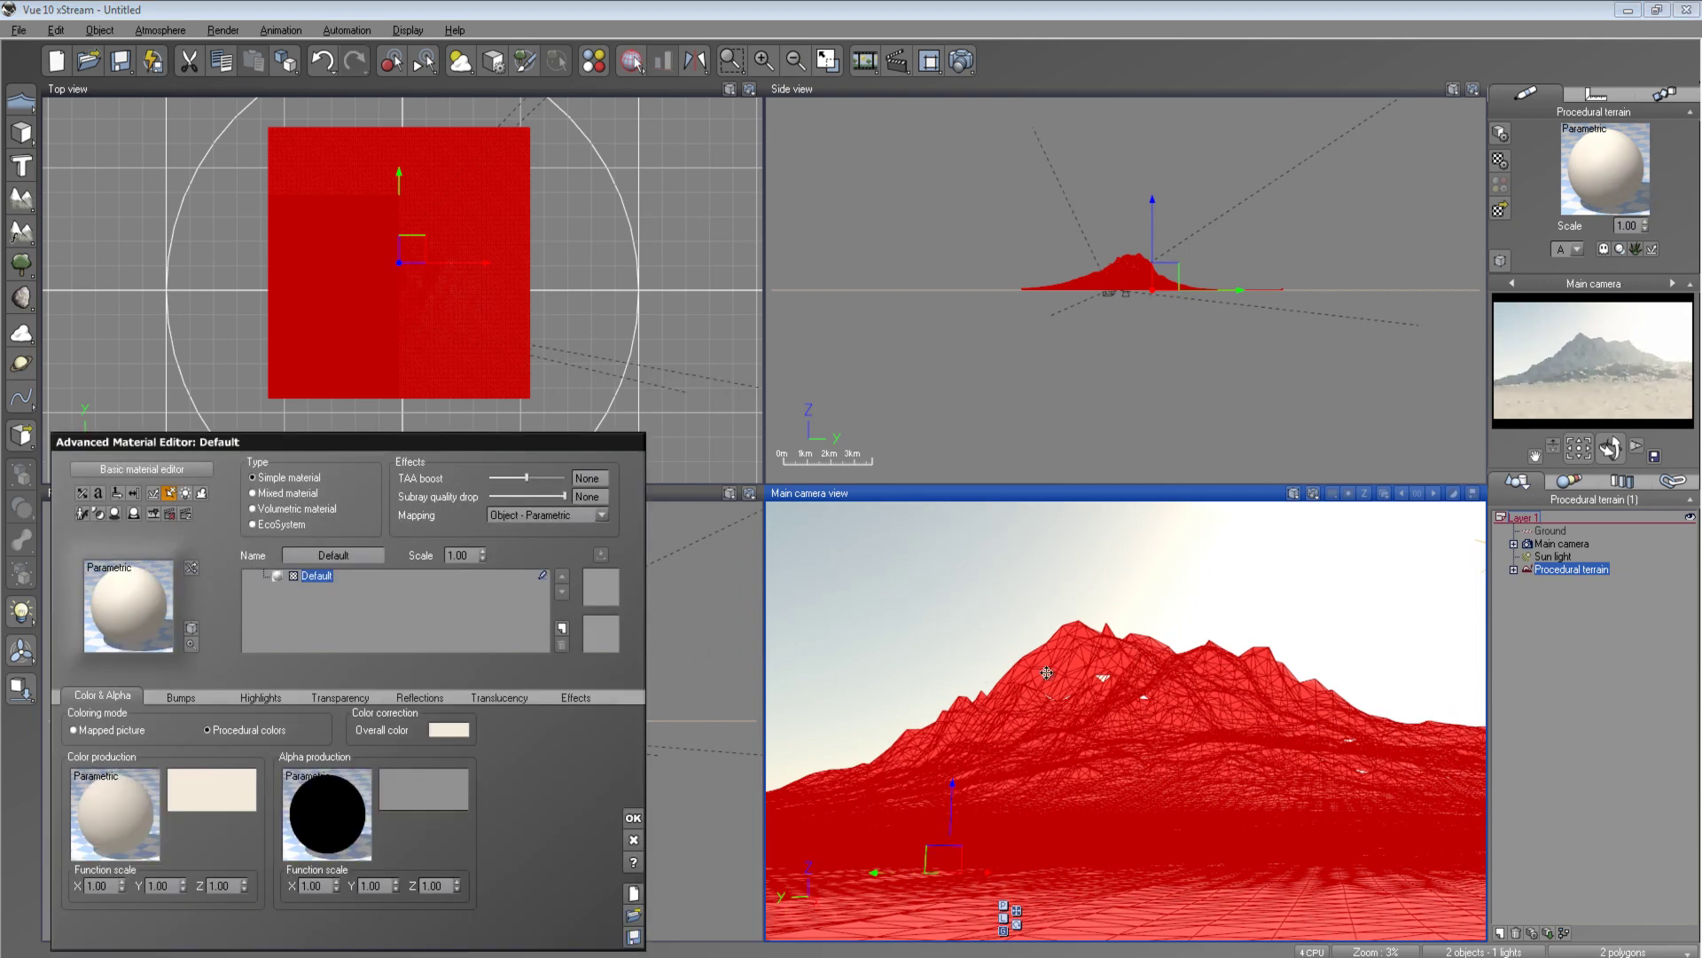
double_click(139, 612)
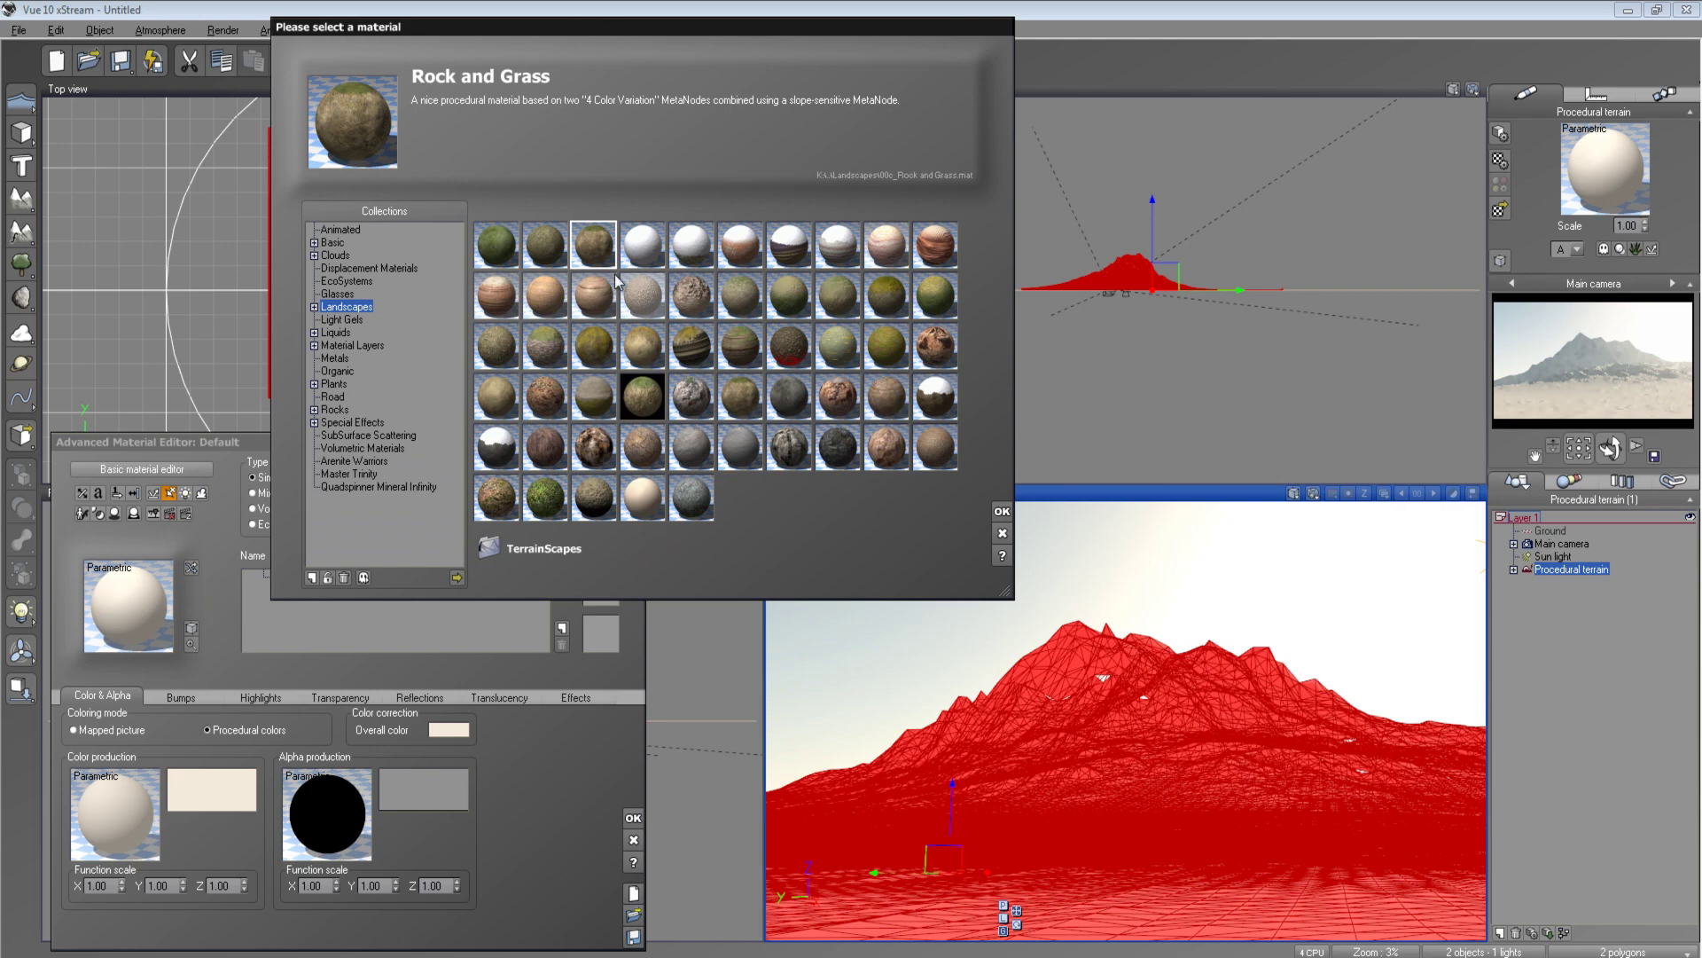
double_click(605, 254)
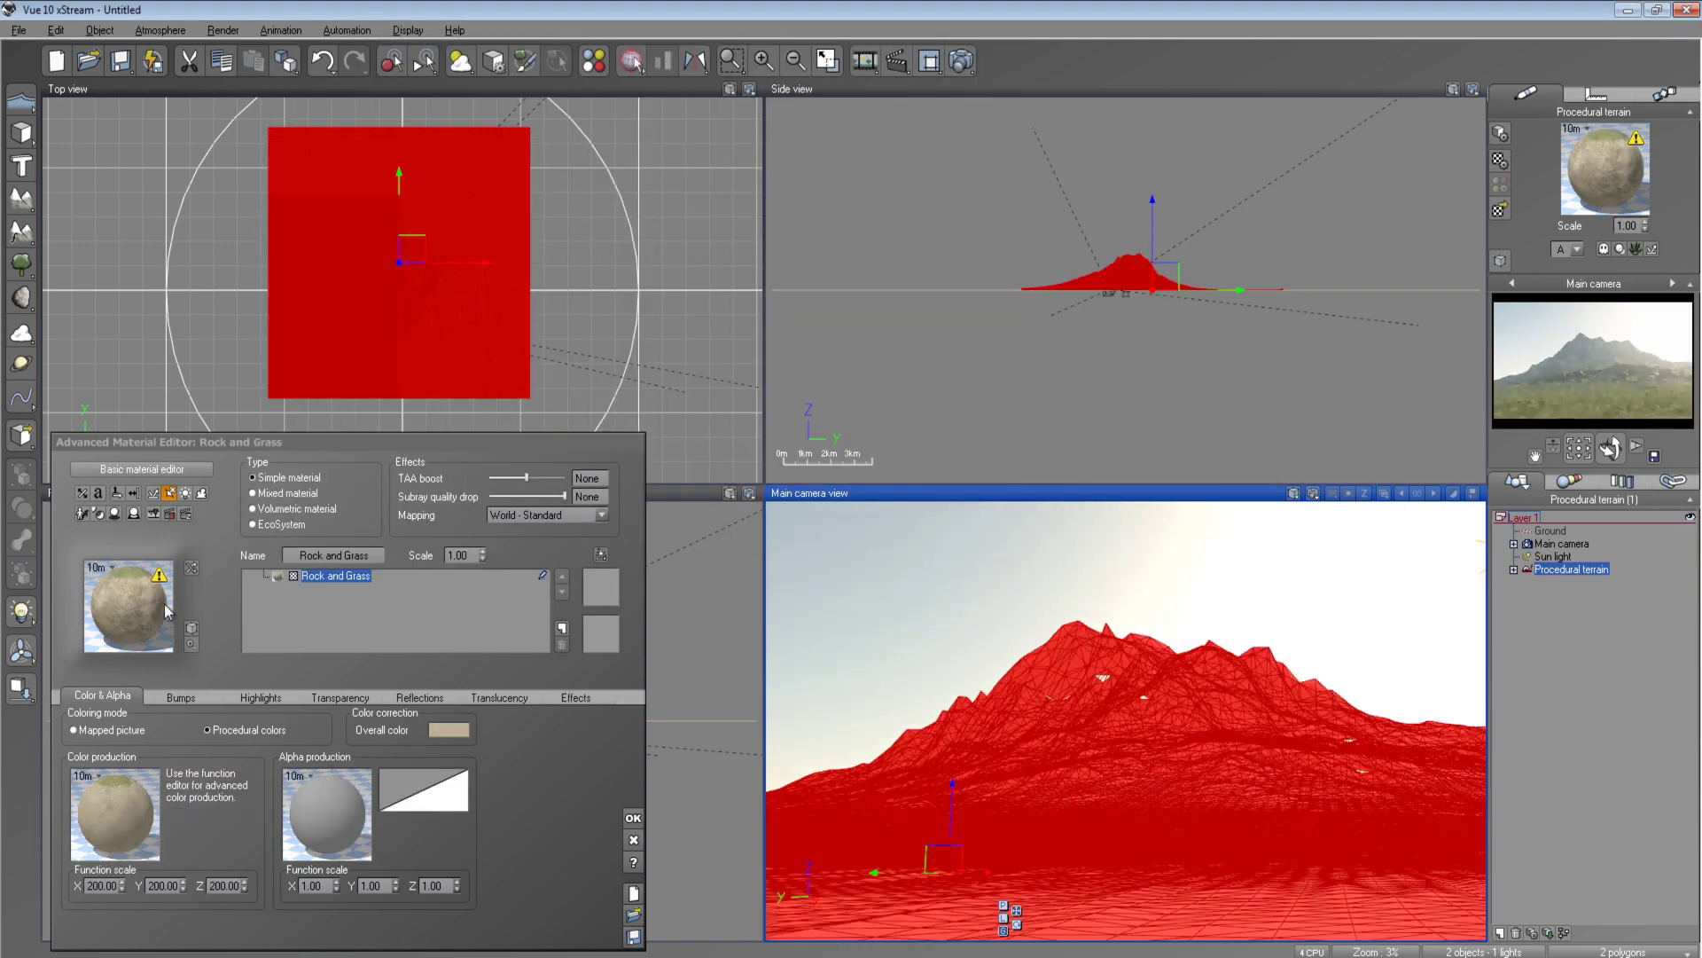
double_click(120, 602)
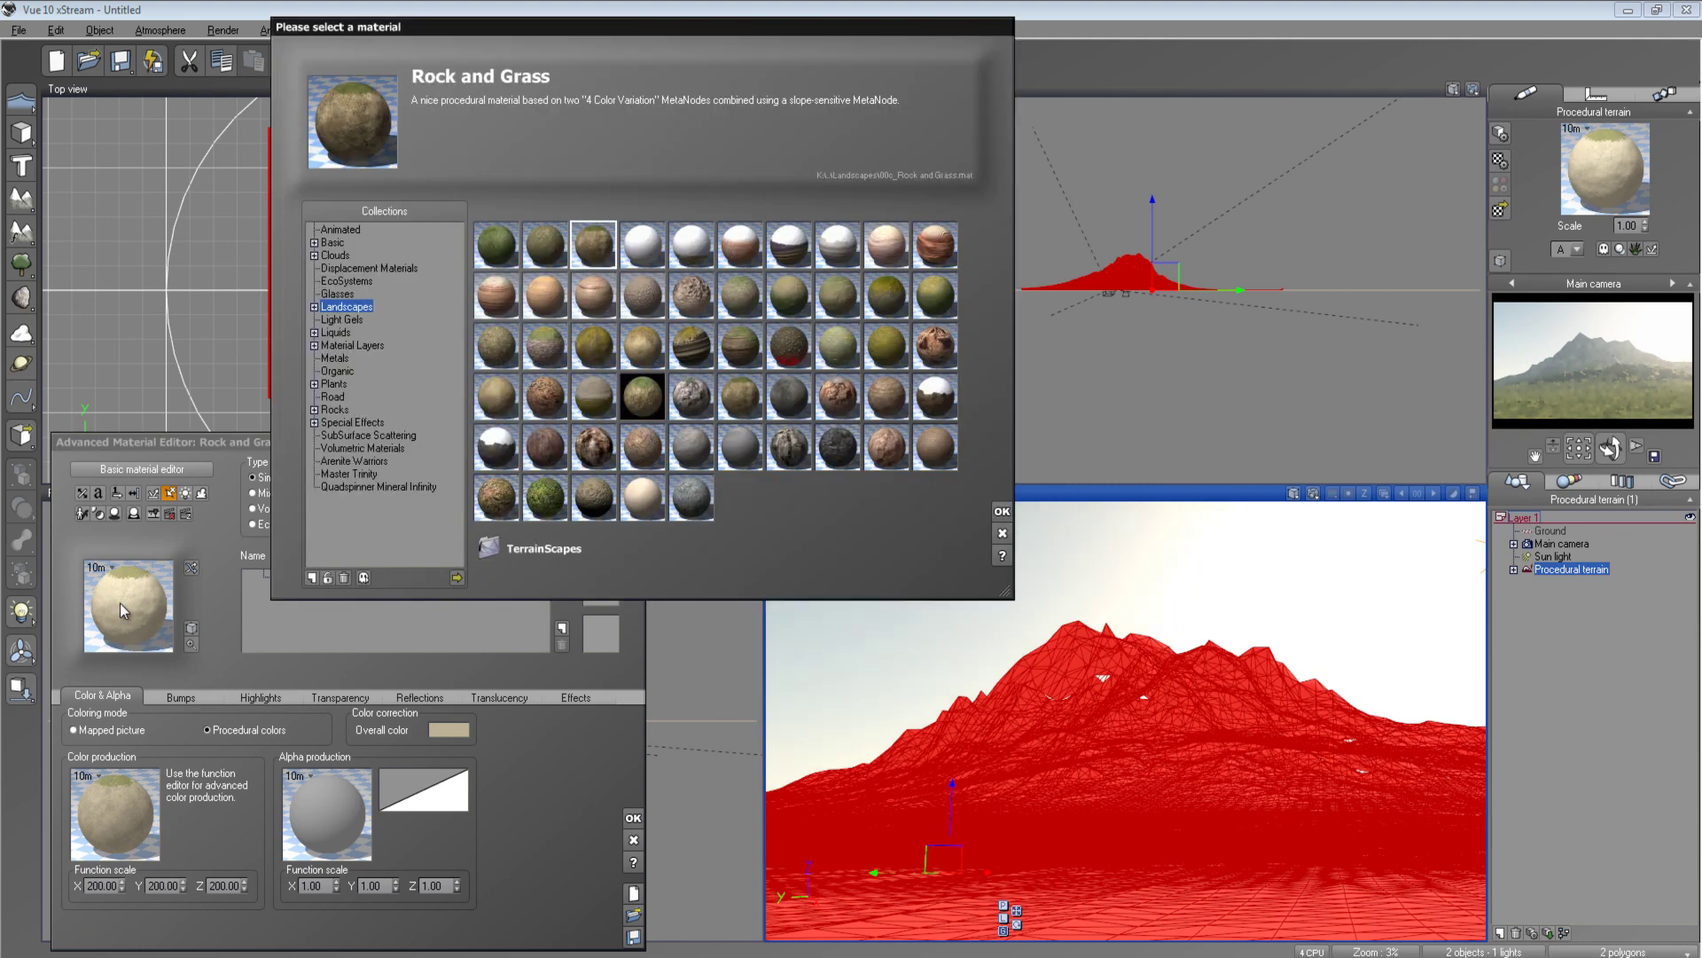
left_click(383, 487)
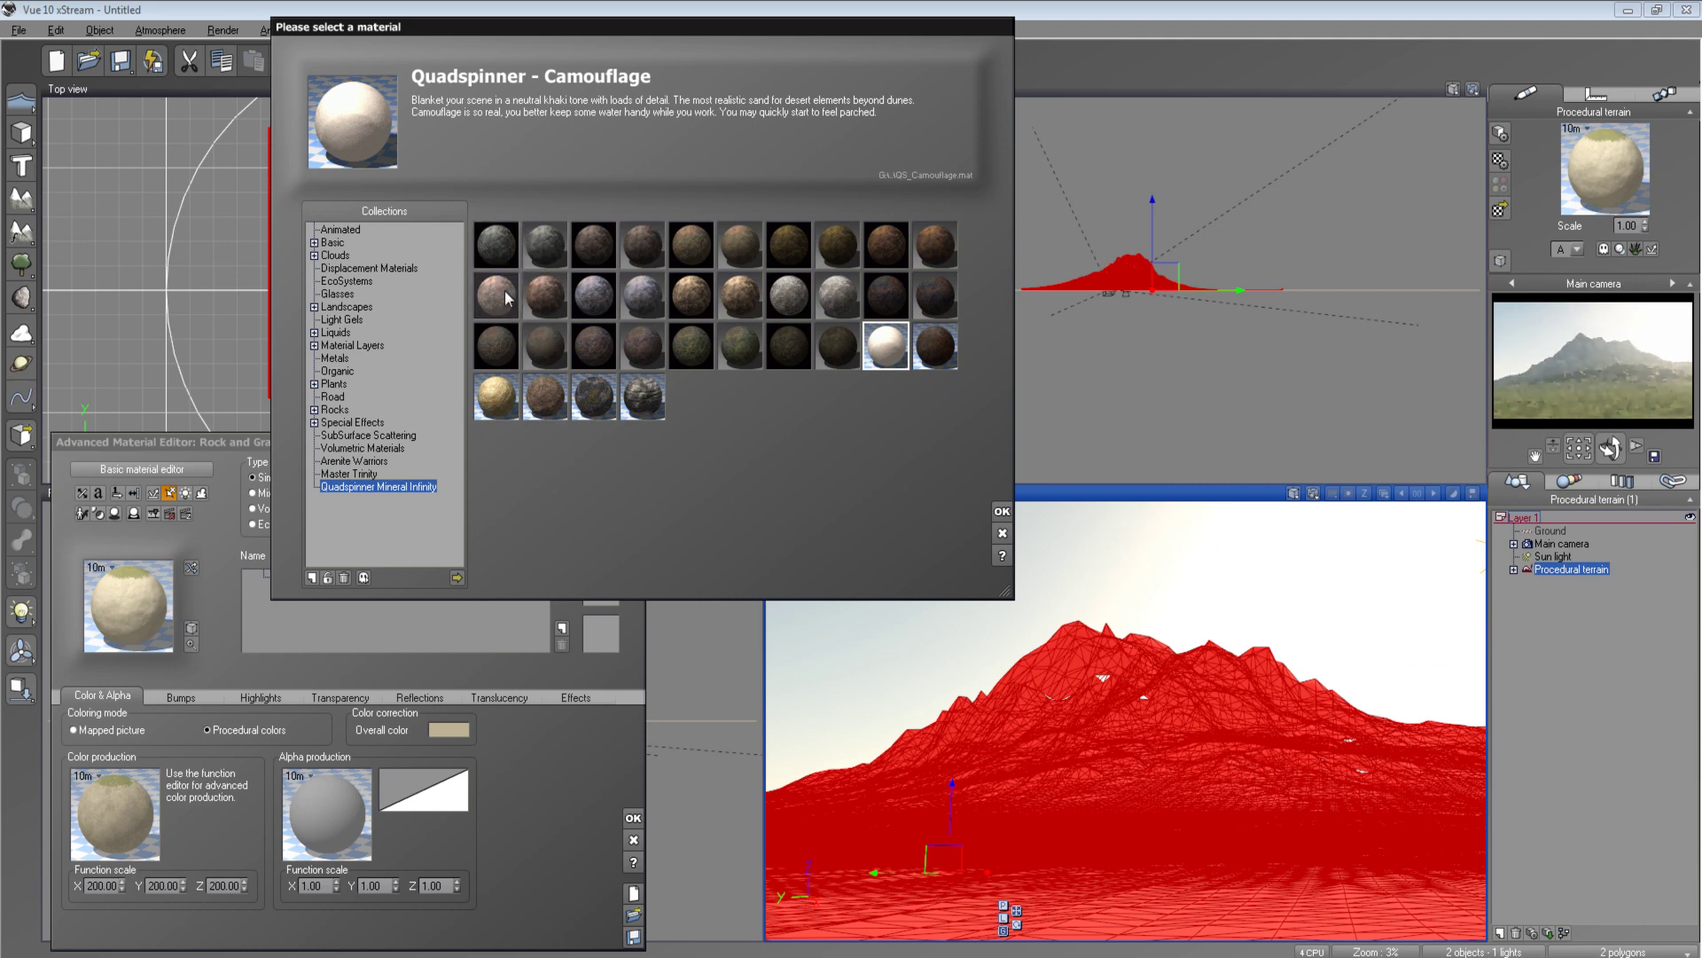
double_click(531, 342)
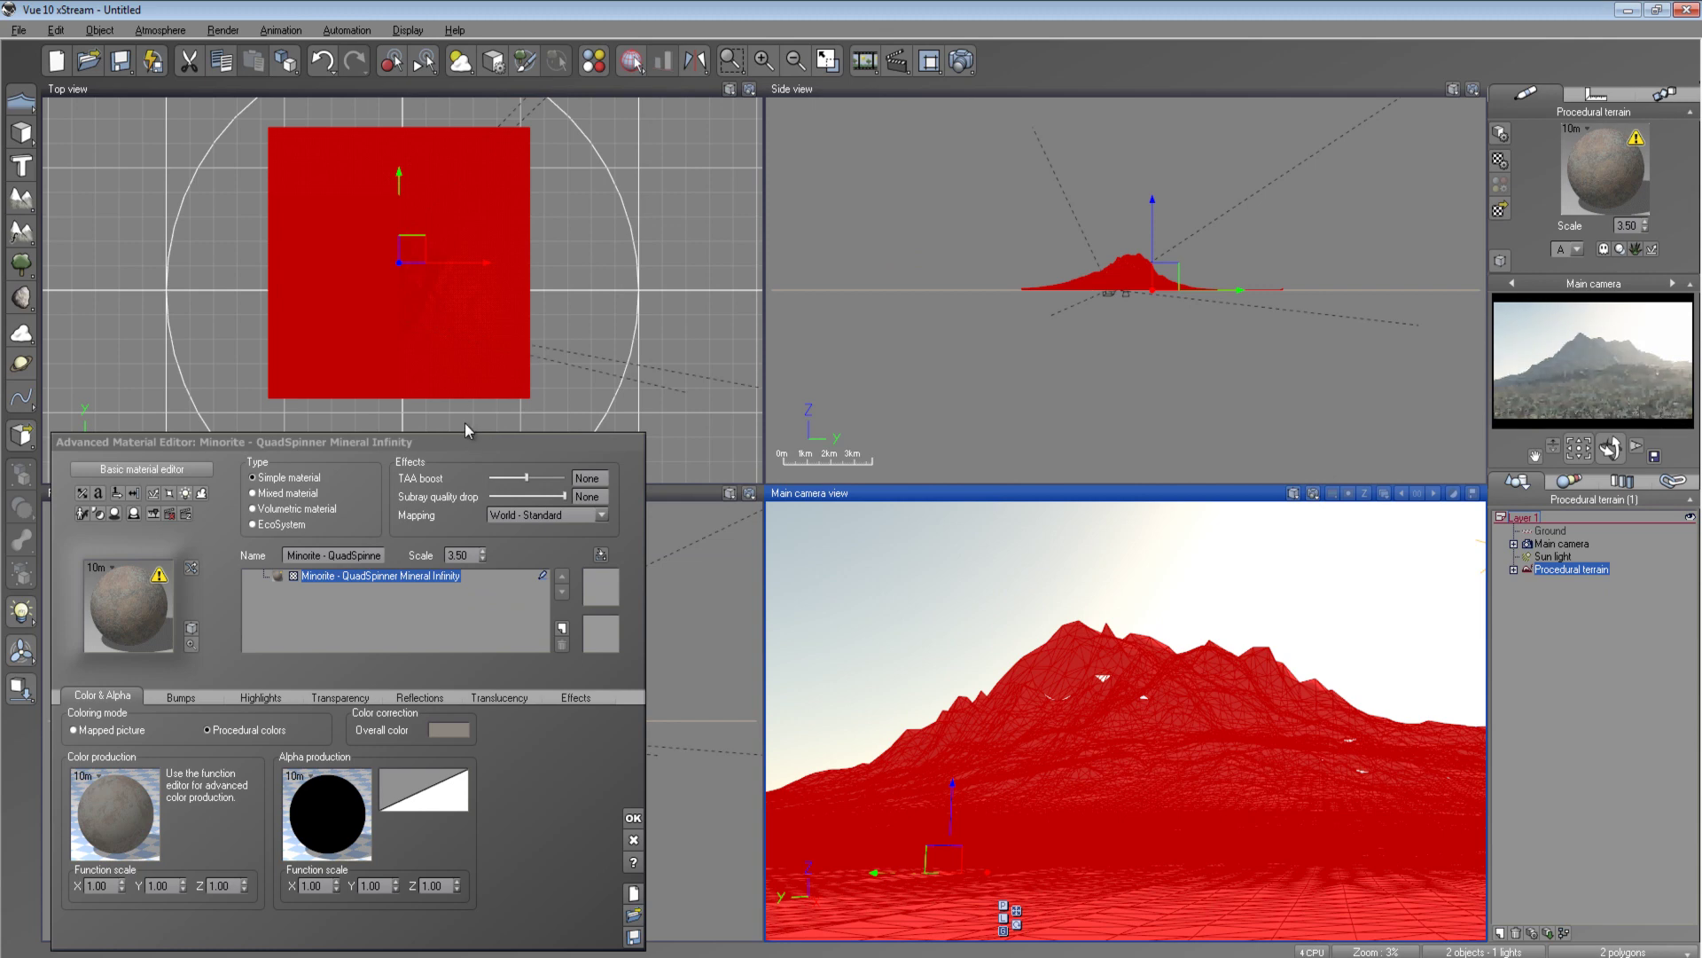
Convert the terrain's material to a mixed material, load Brown Sand from Landscapes as its second material, and return to the mix settings
left_click(281, 496)
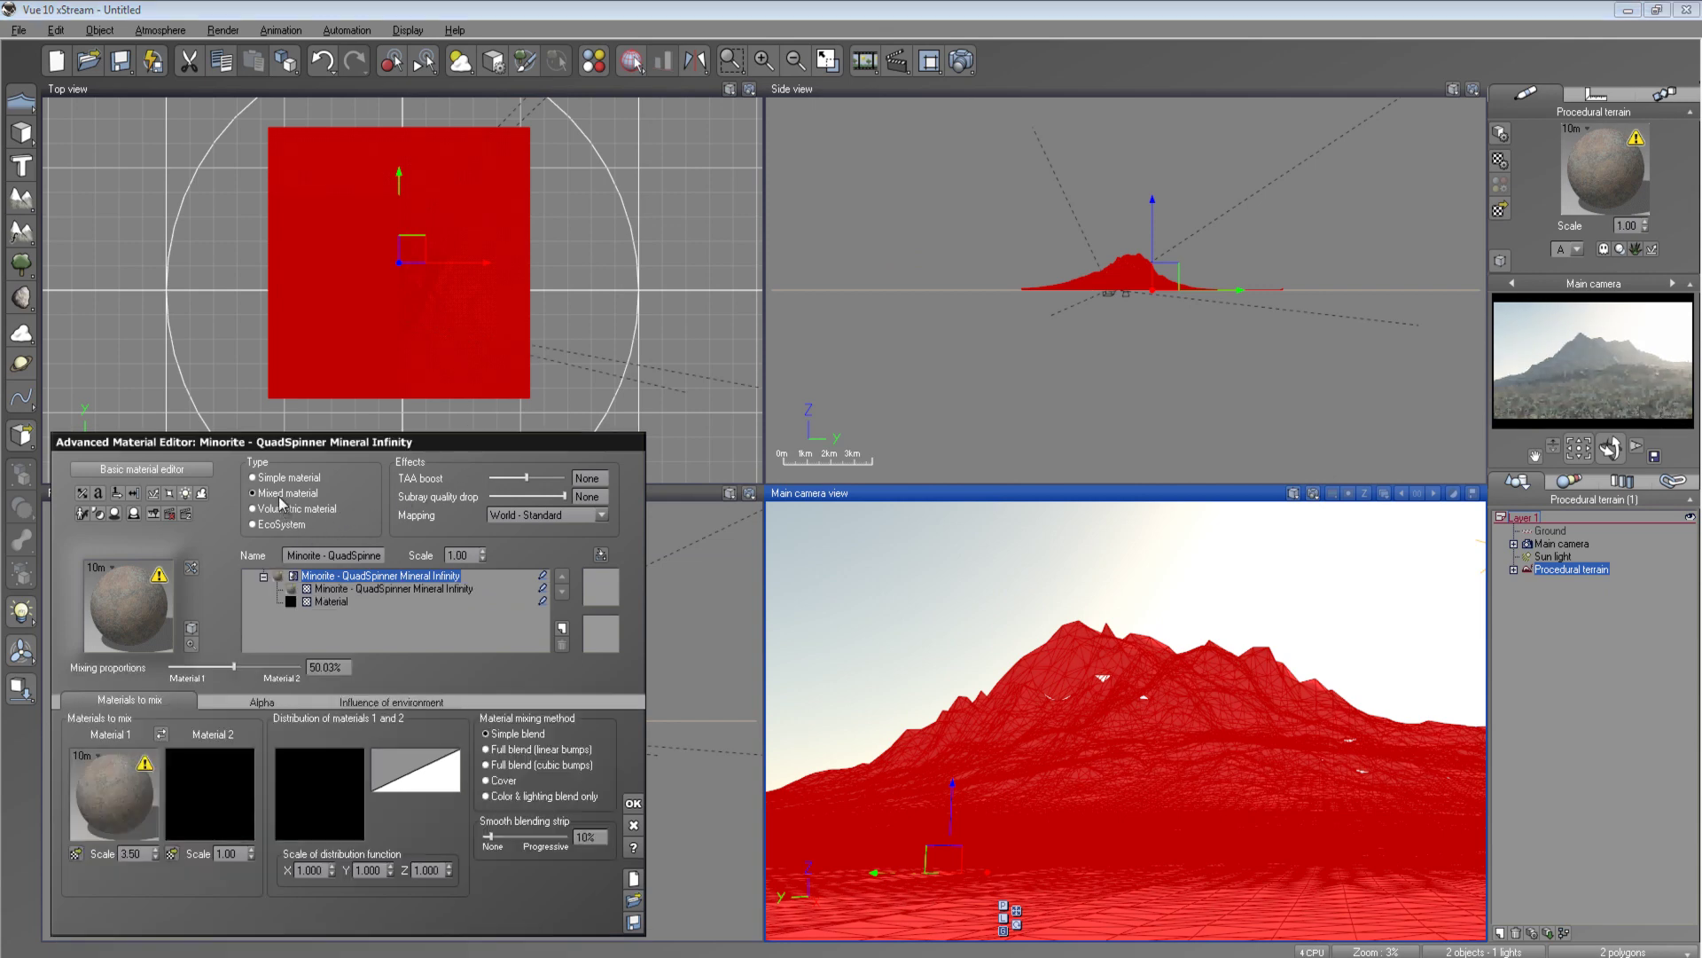
left_click(331, 602)
double_click(151, 617)
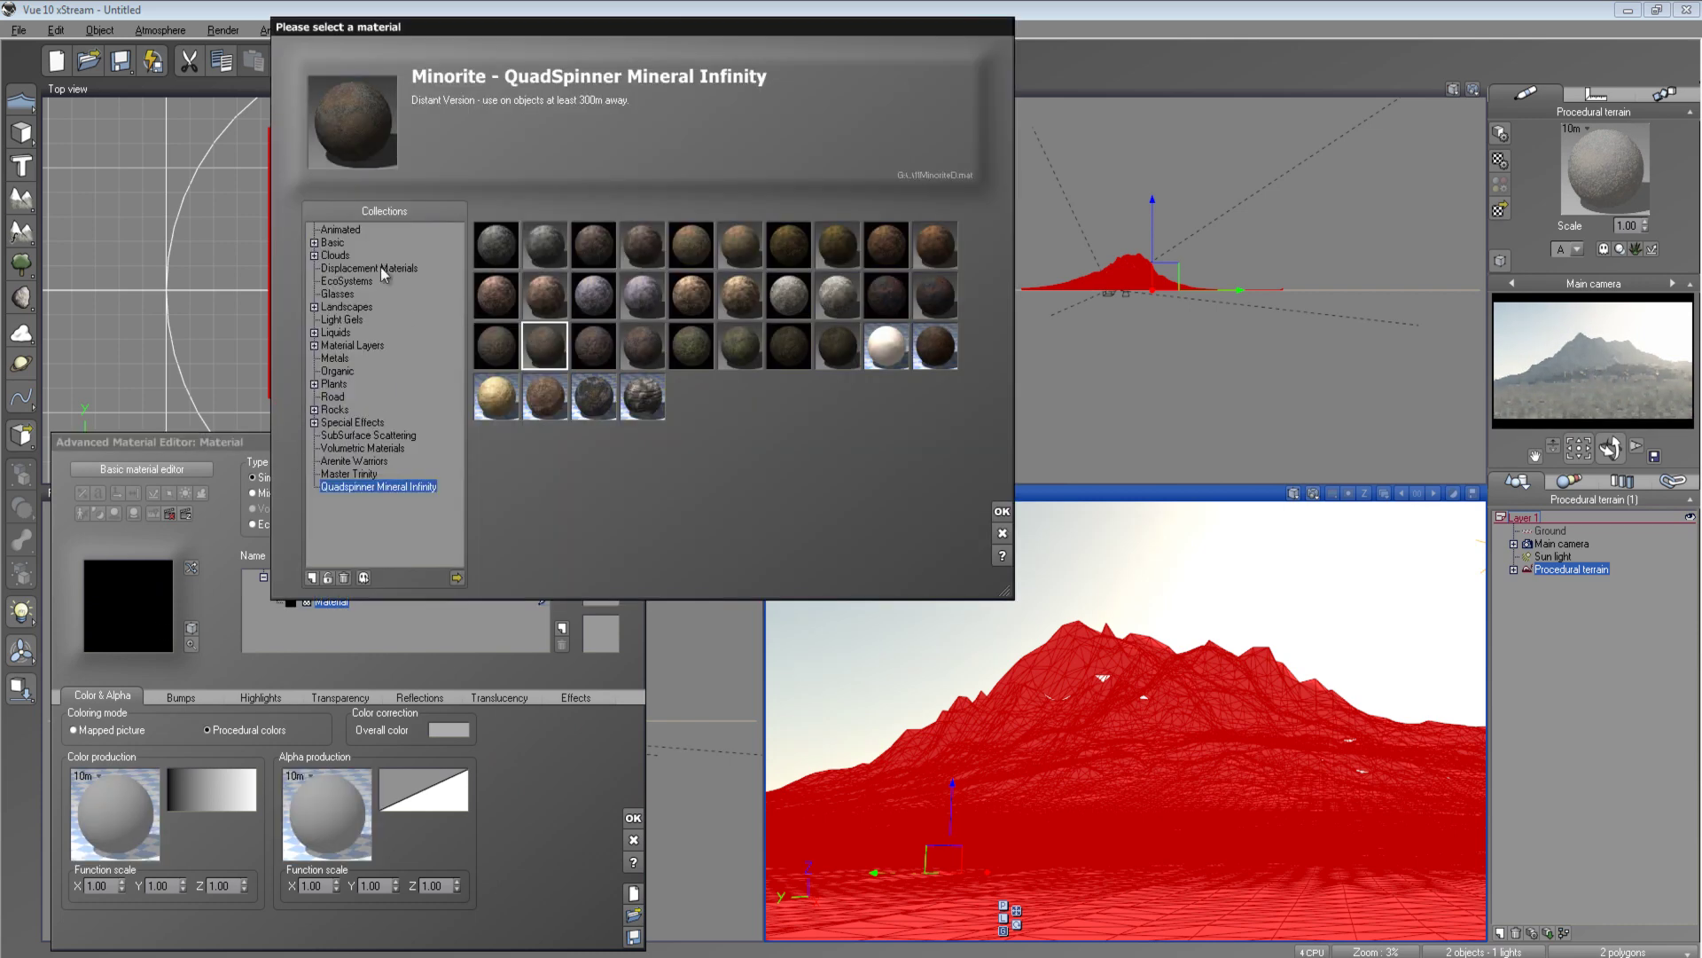
left_click(343, 309)
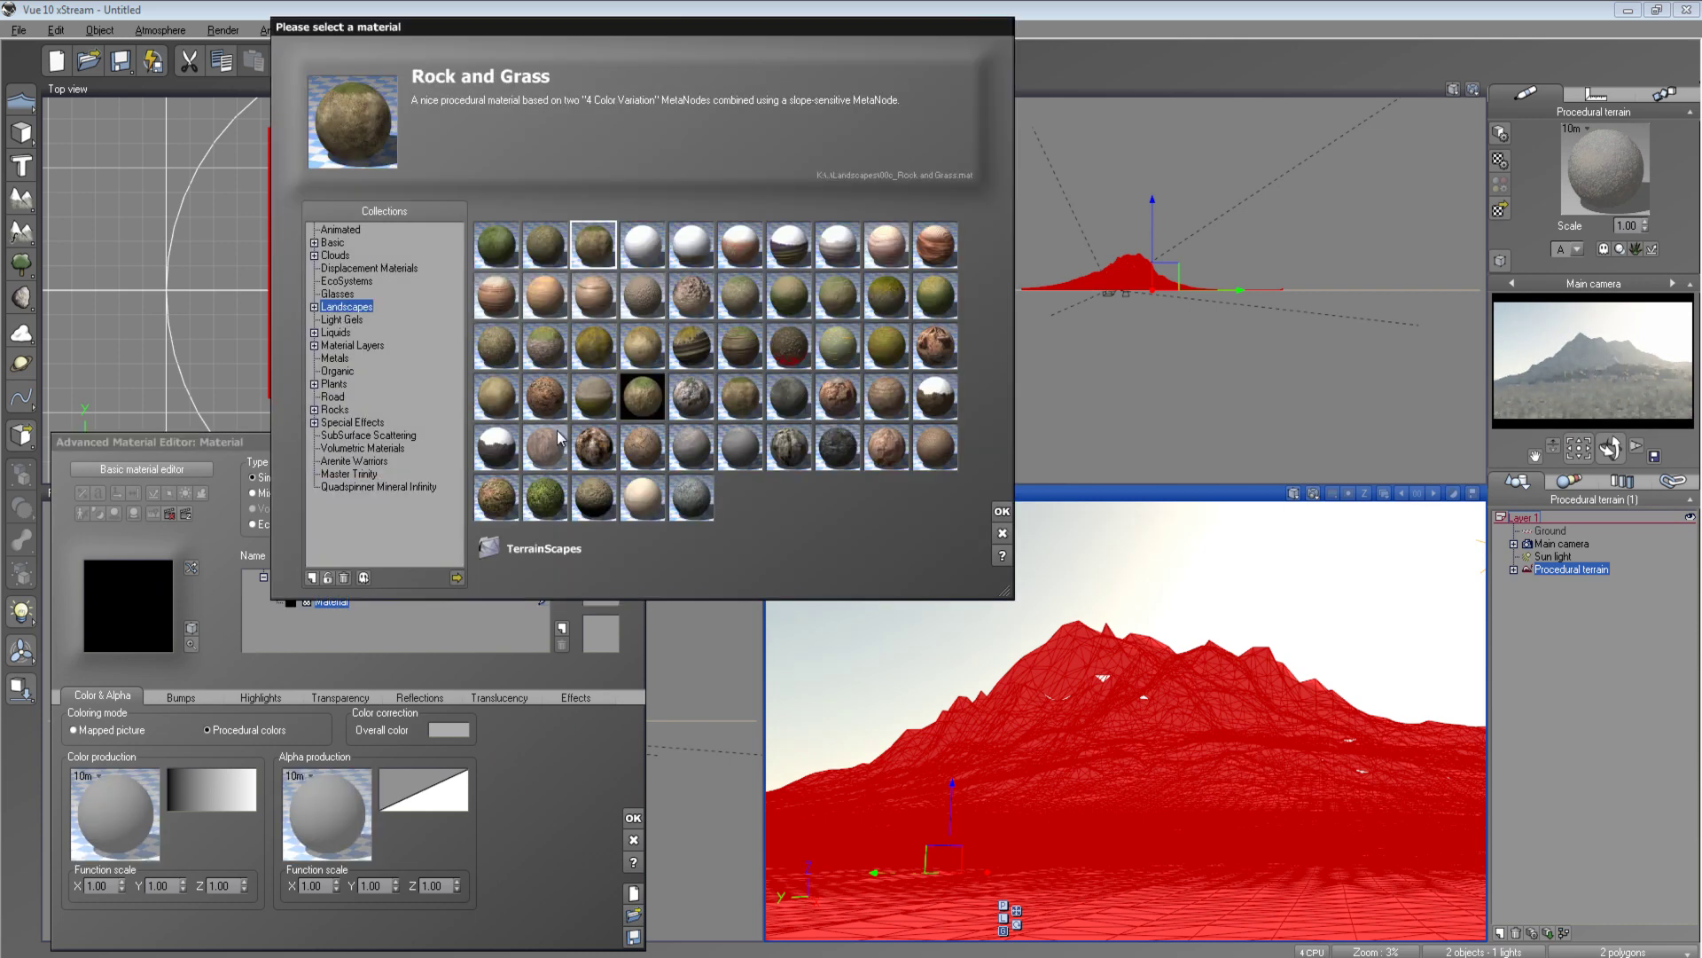
double_click(496, 409)
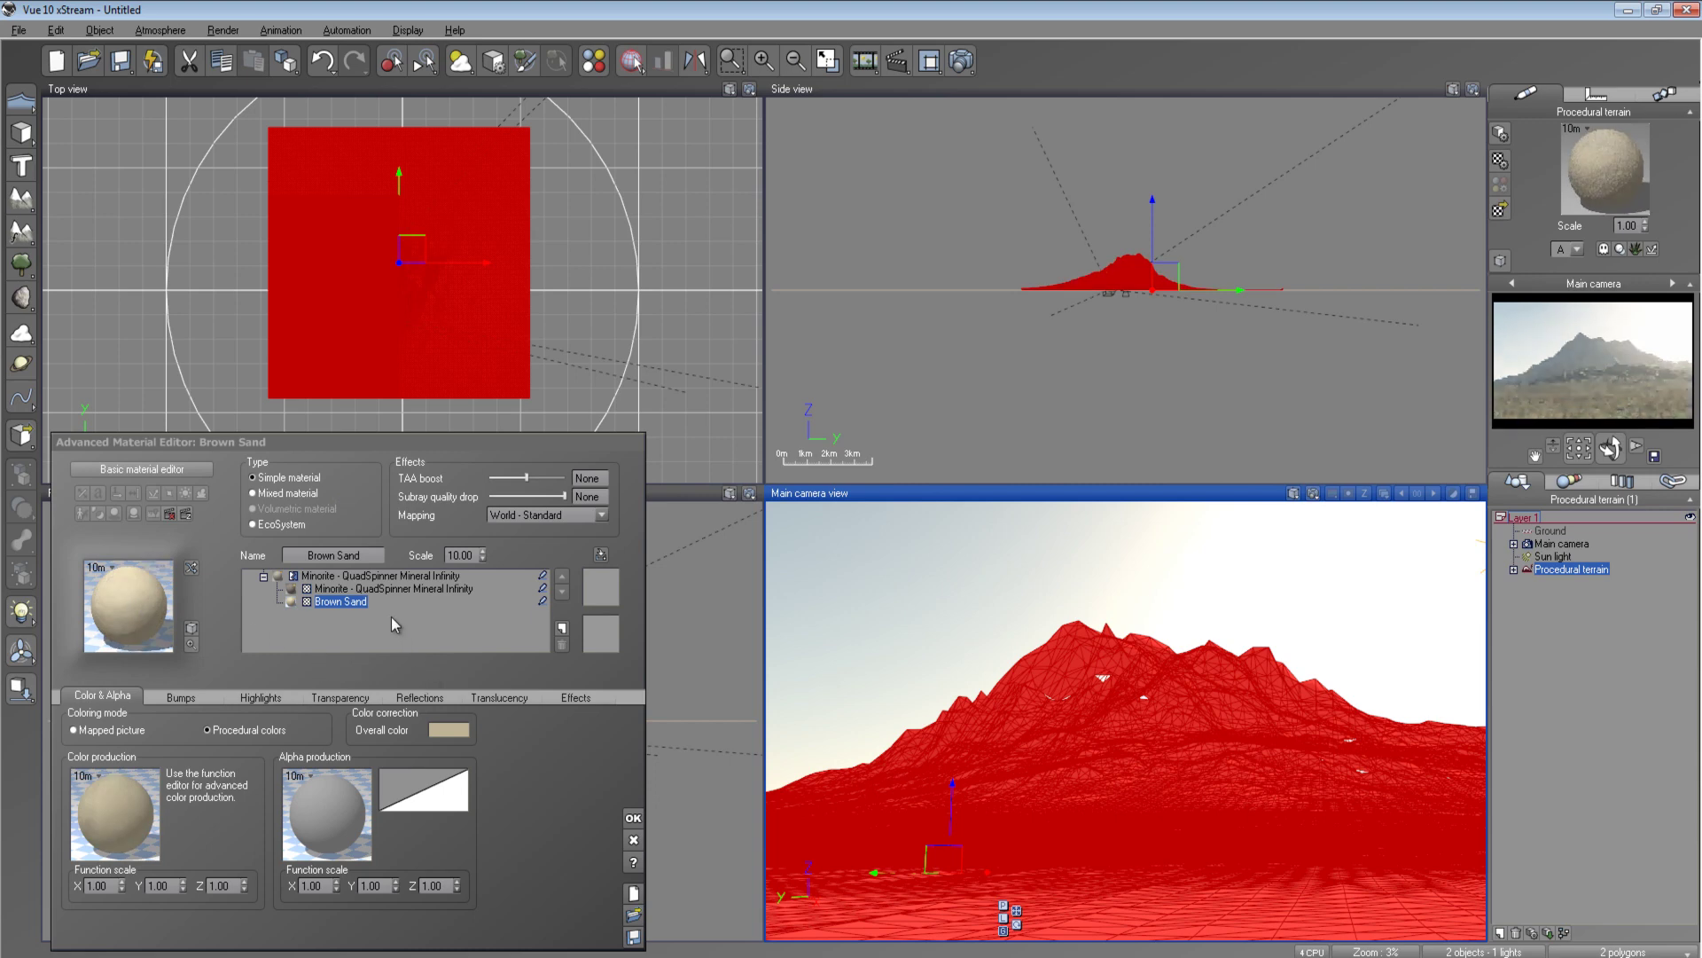
left_click(350, 576)
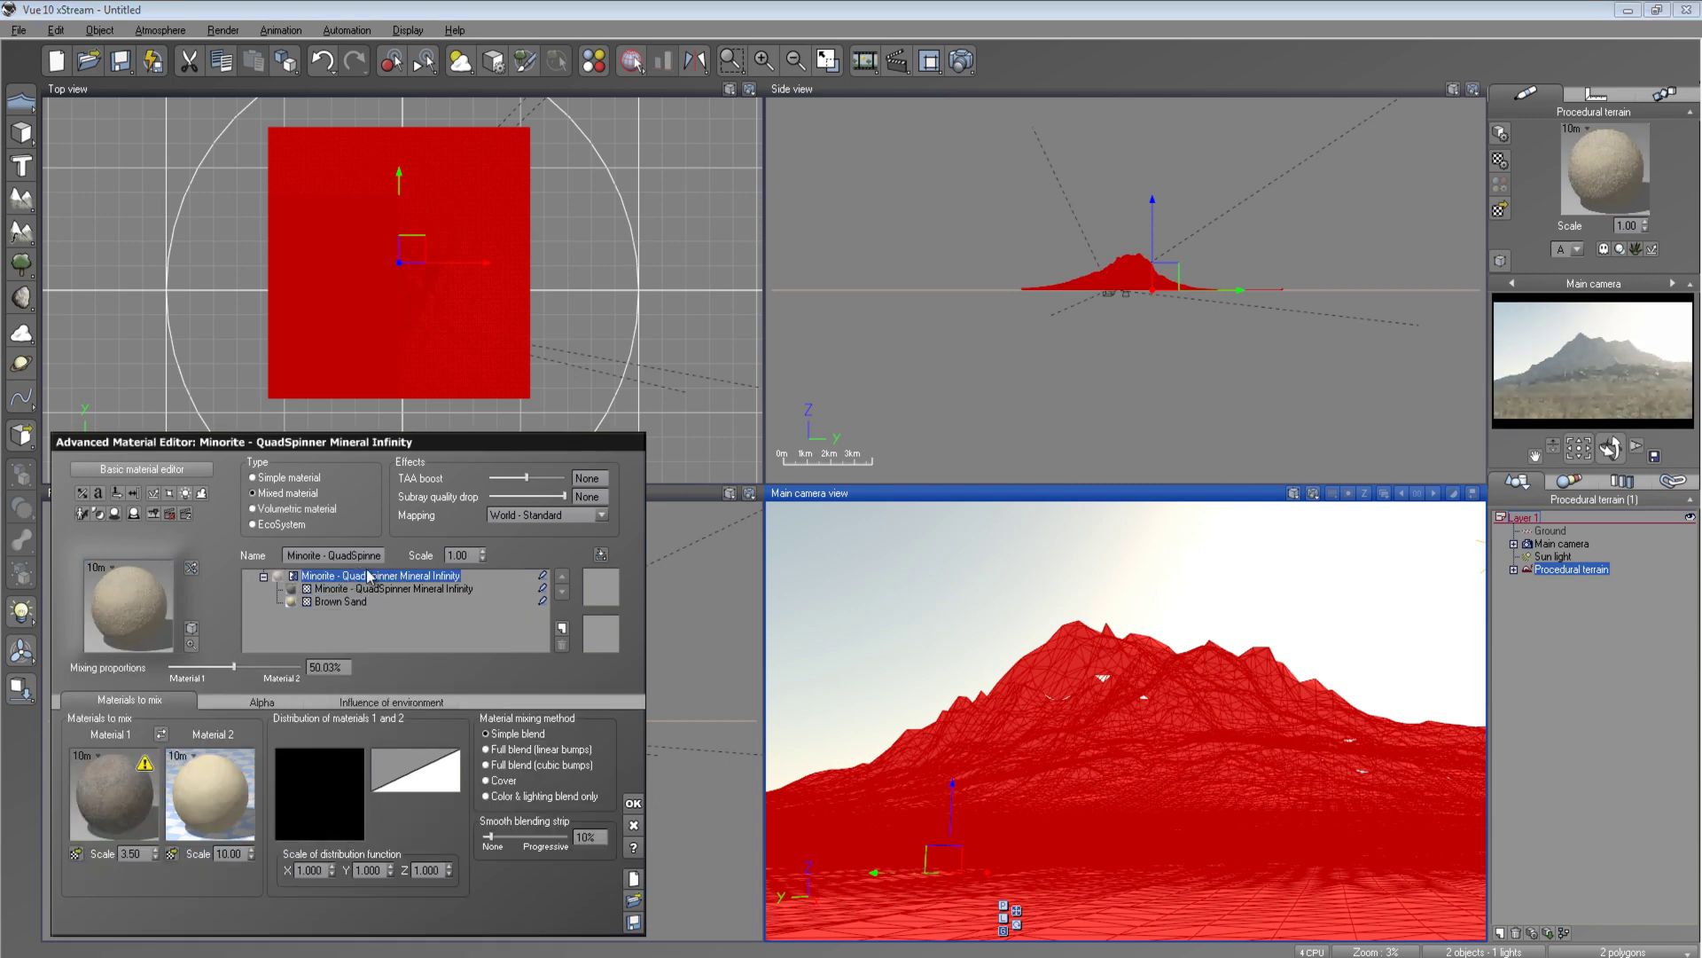
left_click_drag(407, 453, 461, 373)
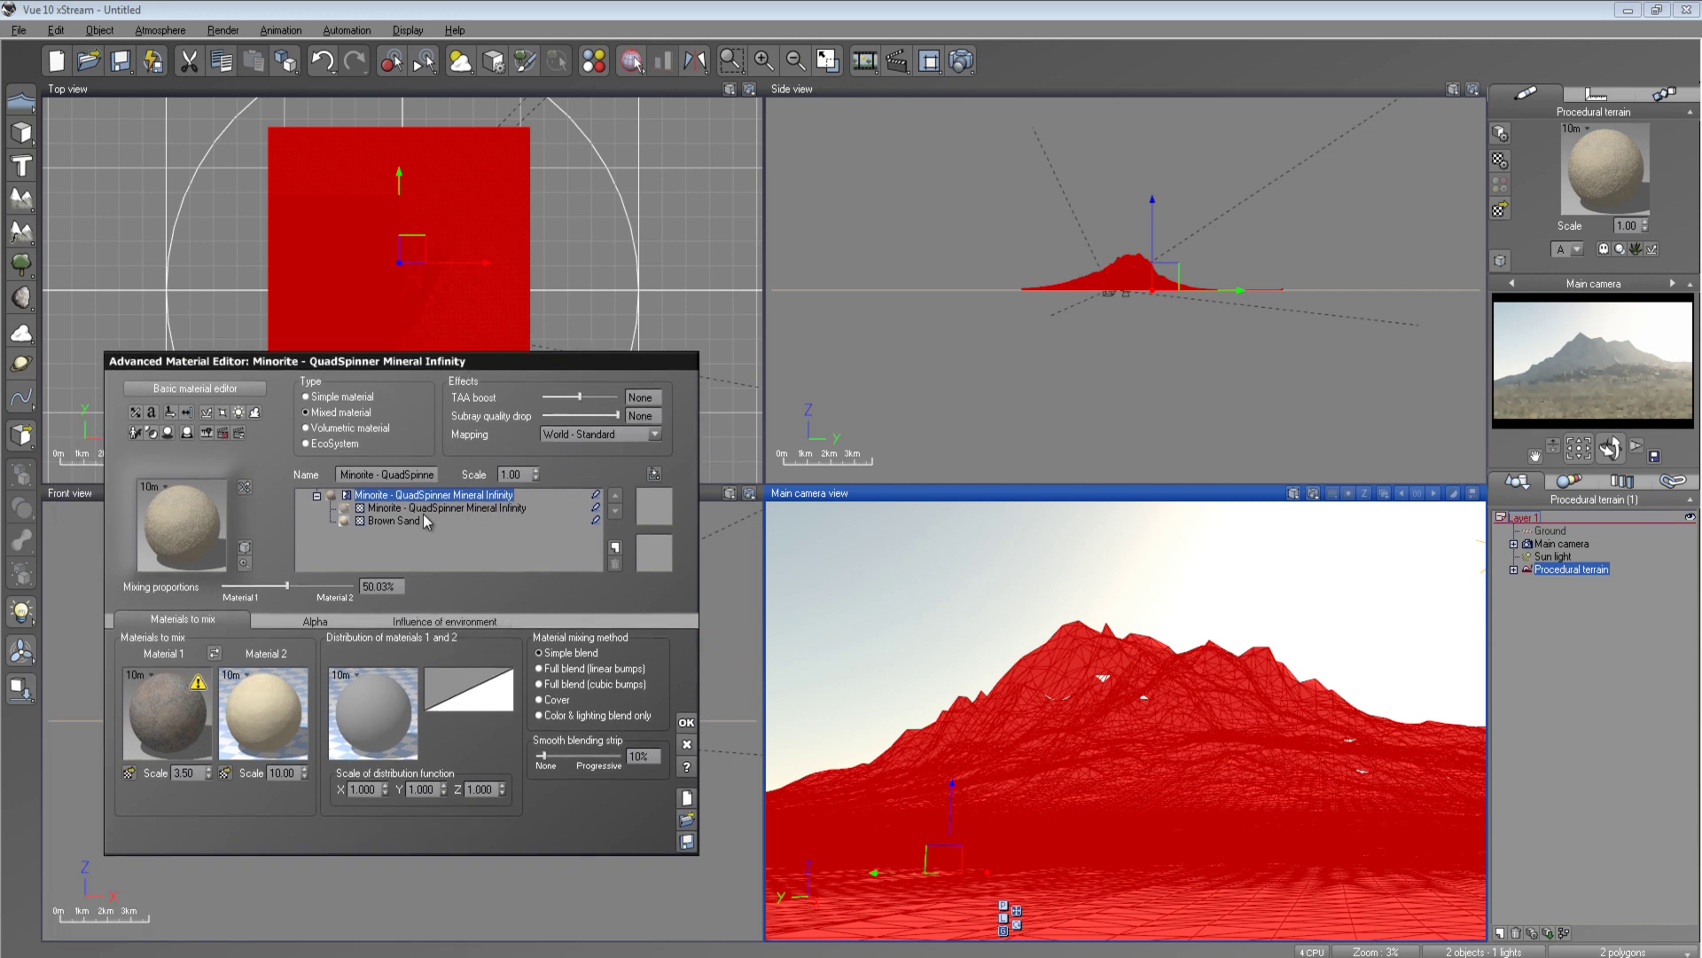
Make the material distribution depend on slope, altitude and orientation, with Brown Sand at low altitudes and 75% altitude and slope influence
left_click(423, 621)
left_click(259, 637)
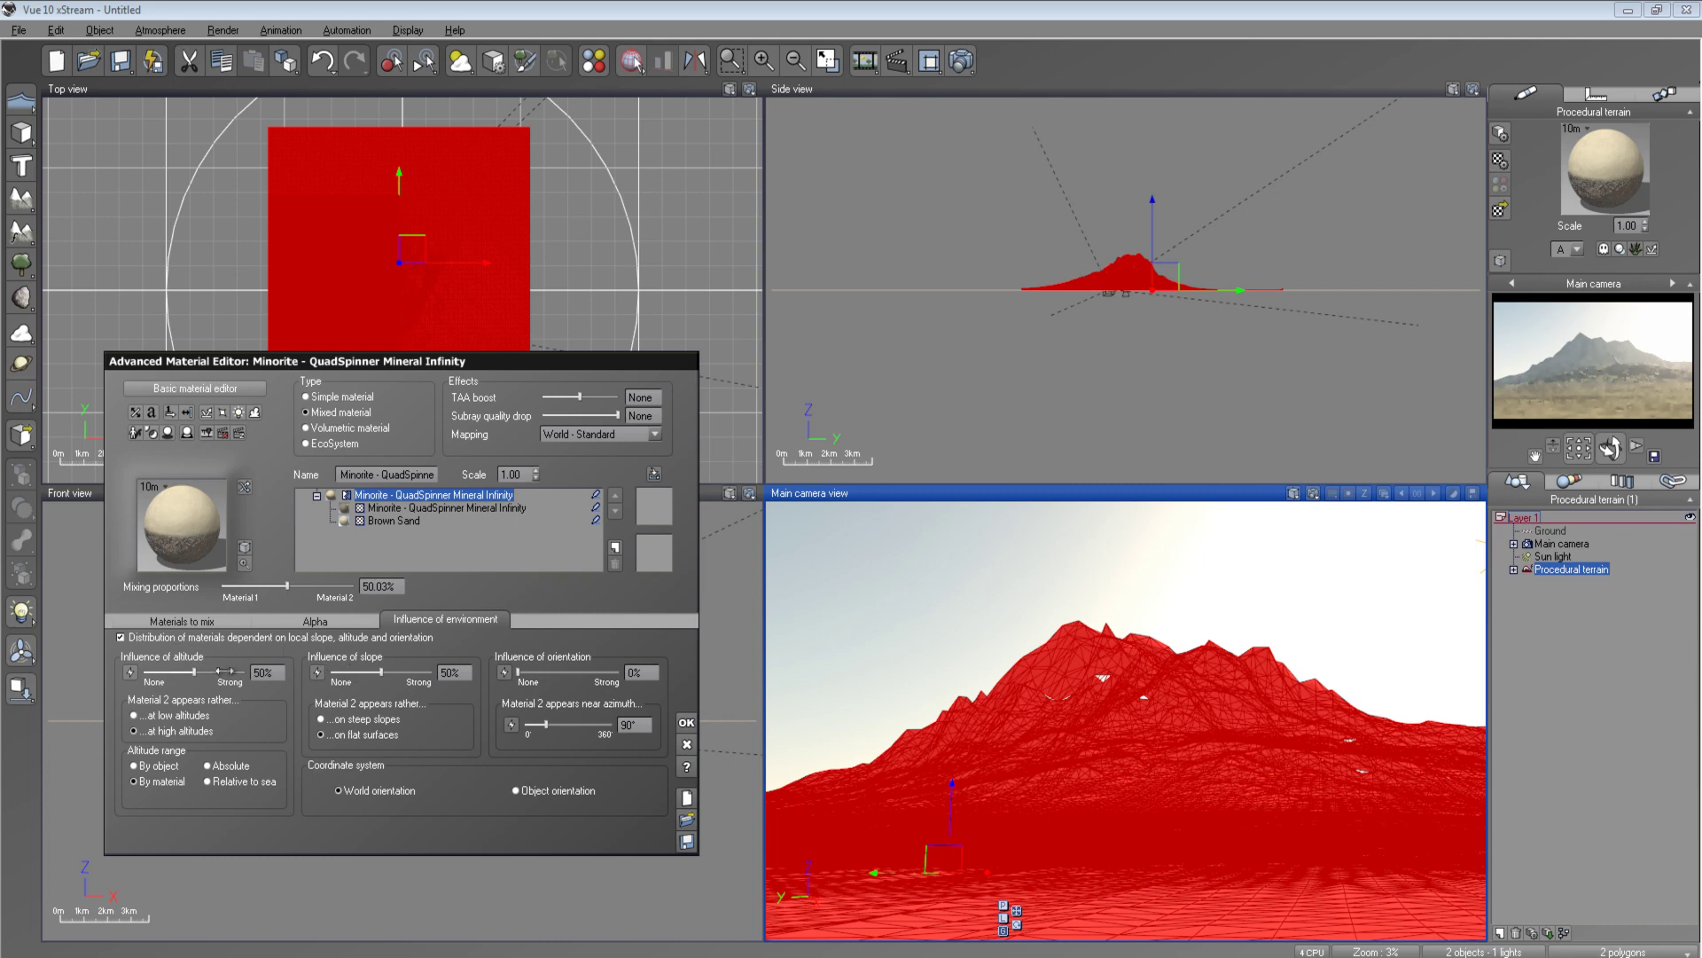
left_click(189, 716)
left_click_drag(202, 671, 213, 672)
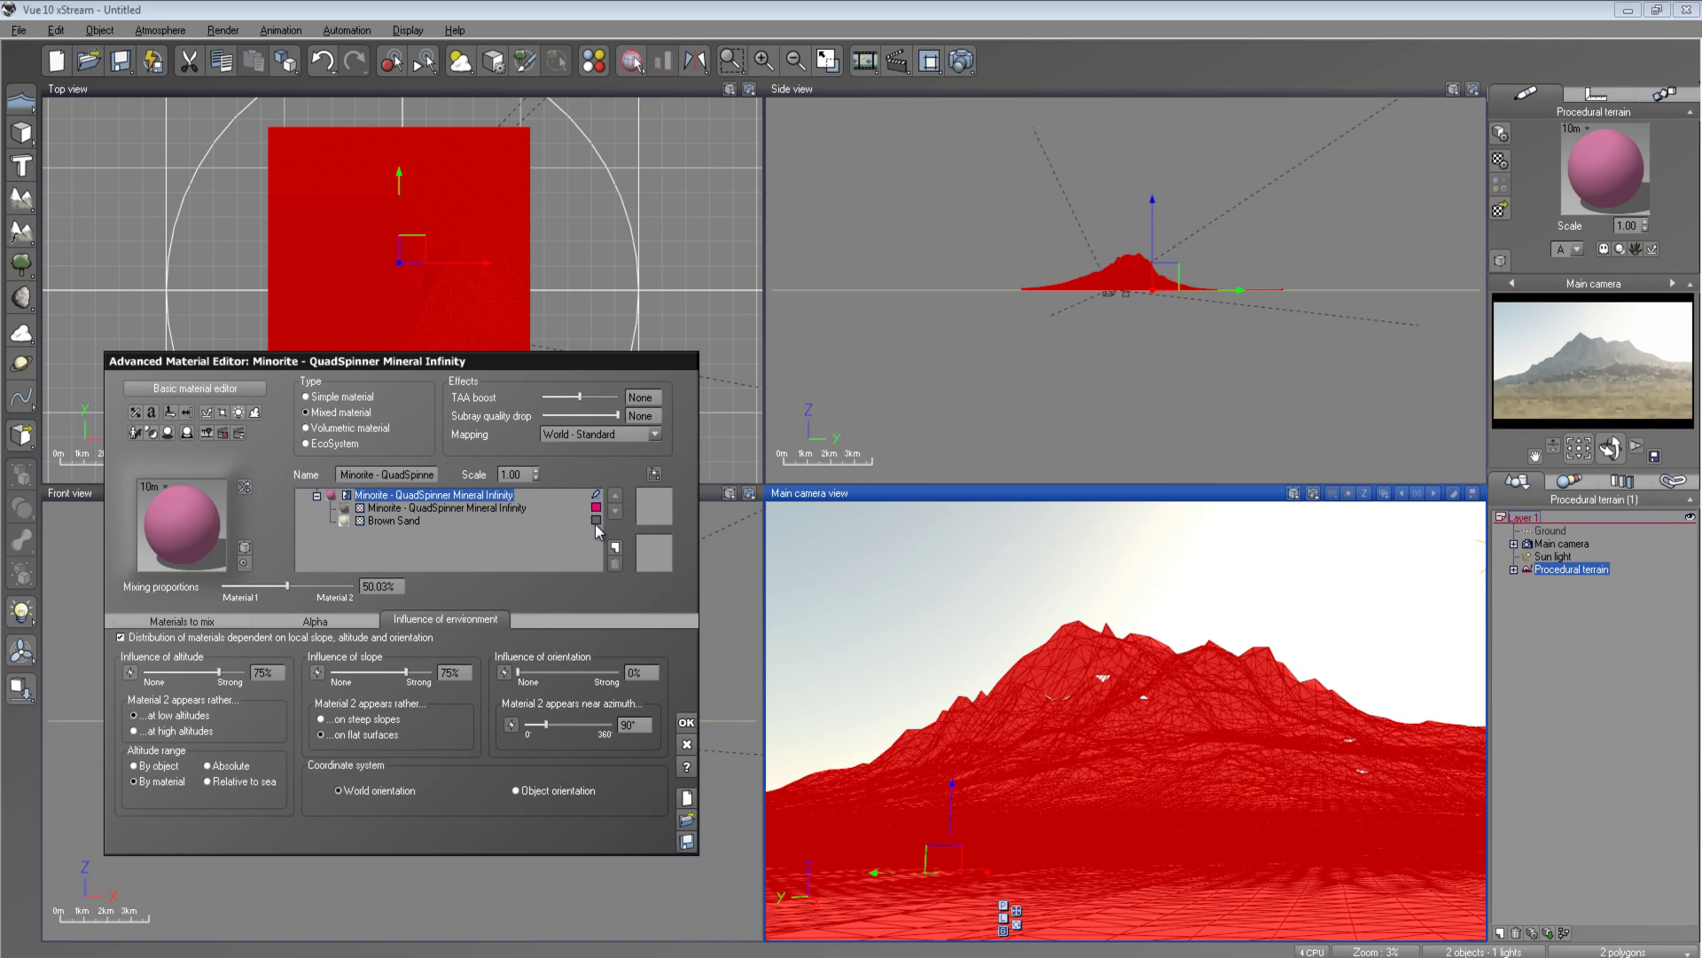
left_click(1646, 386)
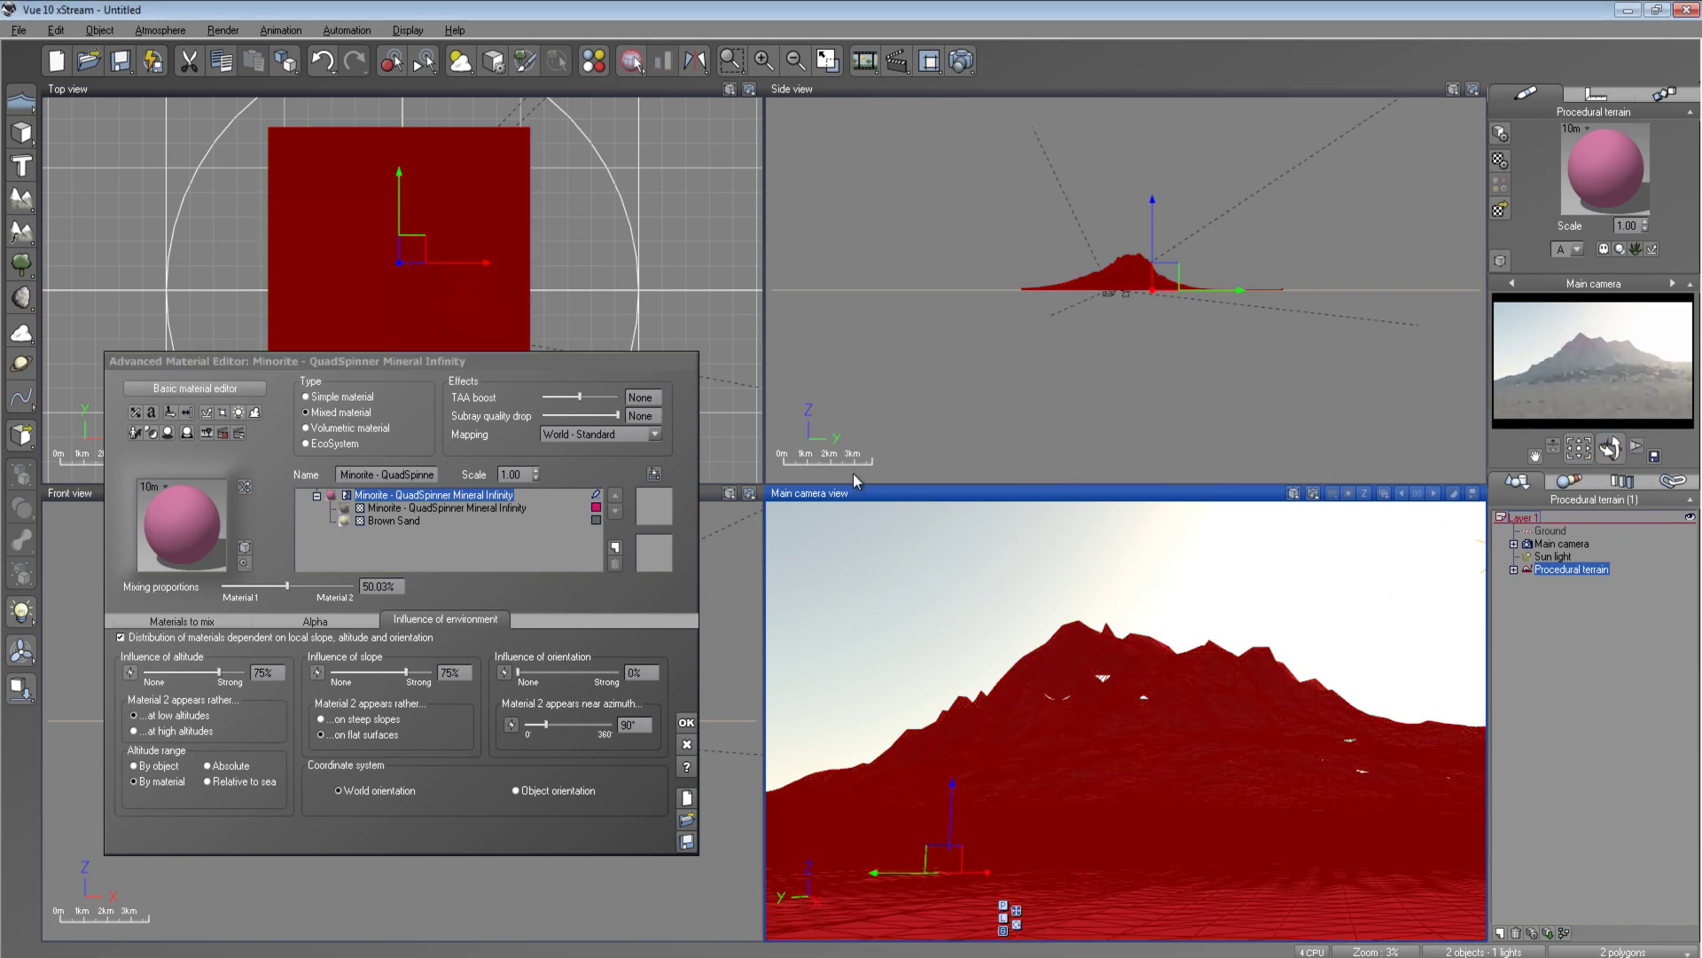
Reduce the mixing proportion to 27.21%, raise the altitude influence to 90% and fine-tune the slope influence
left_click(432, 511)
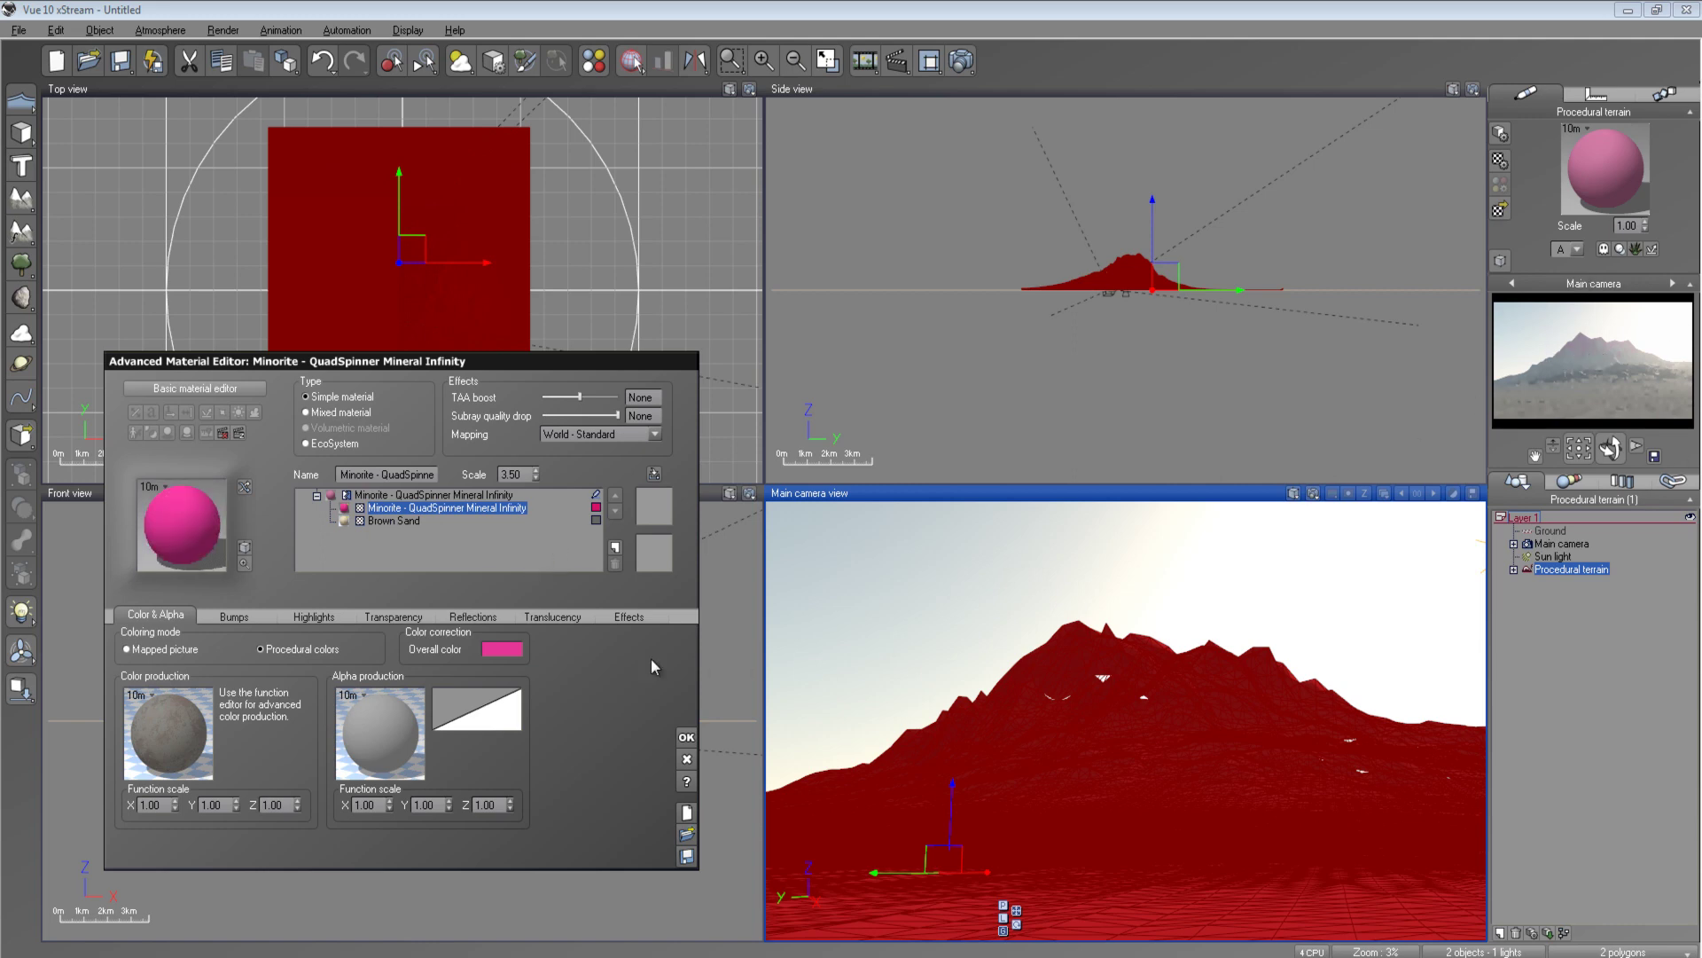
left_click(390, 494)
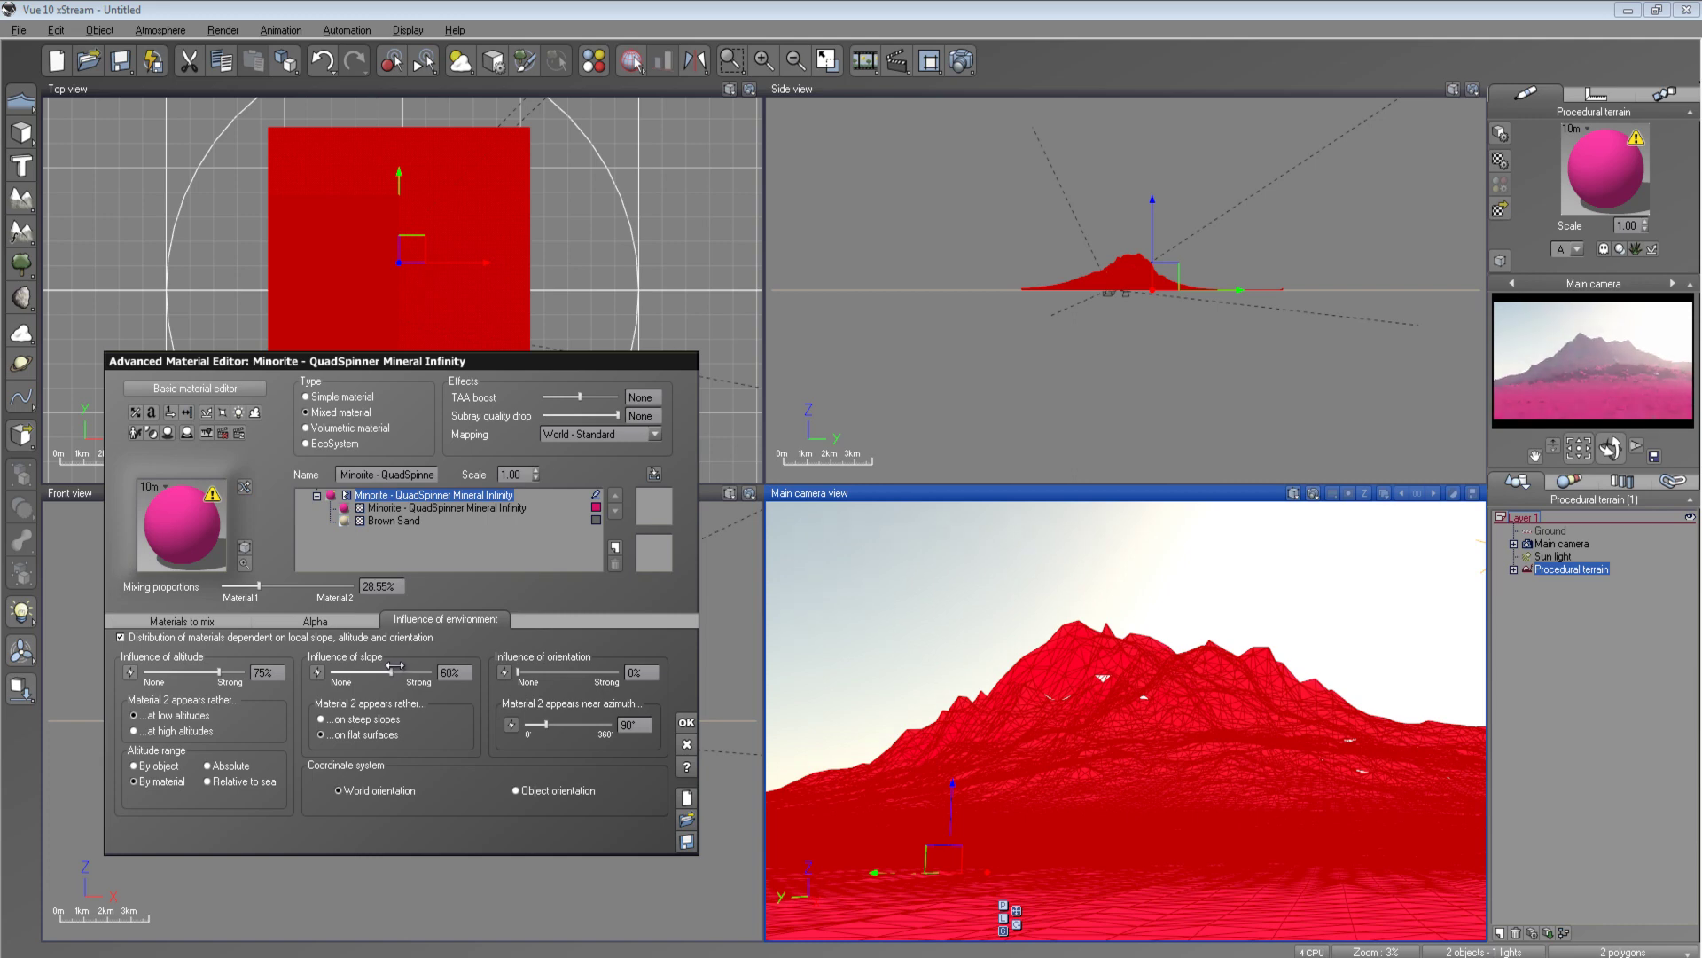
left_click_drag(394, 665, 406, 664)
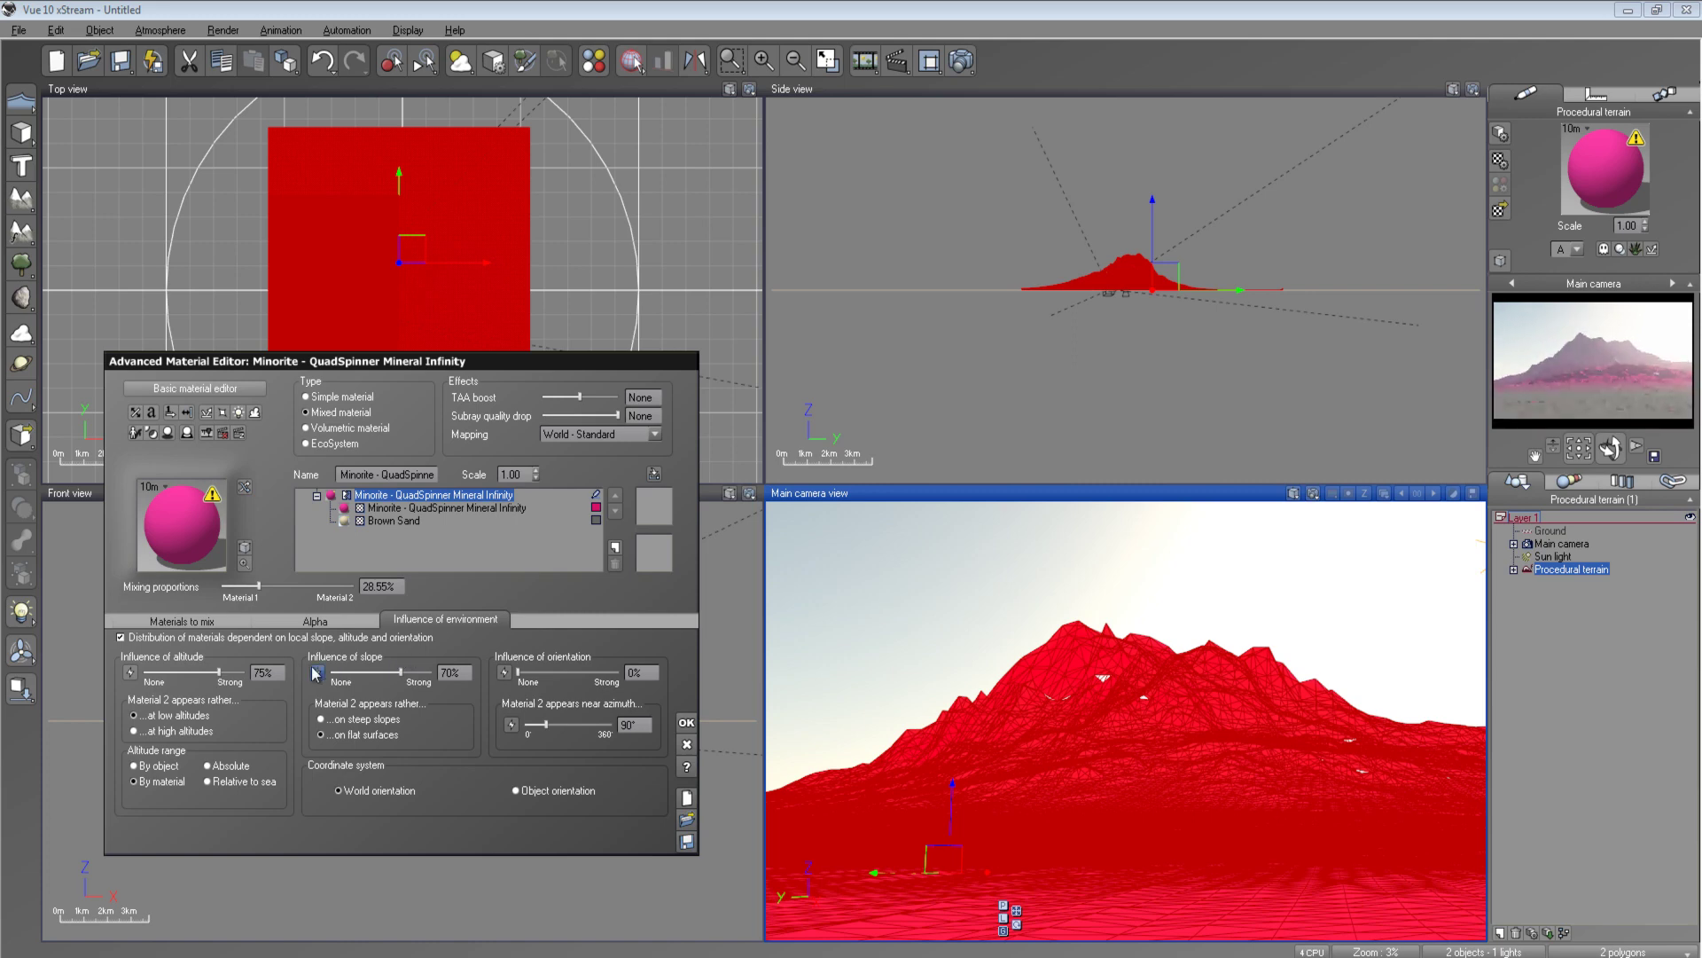
mouse_move(229, 669)
left_mouse_down()
mouse_move(200, 671)
mouse_move(237, 671)
left_mouse_up()
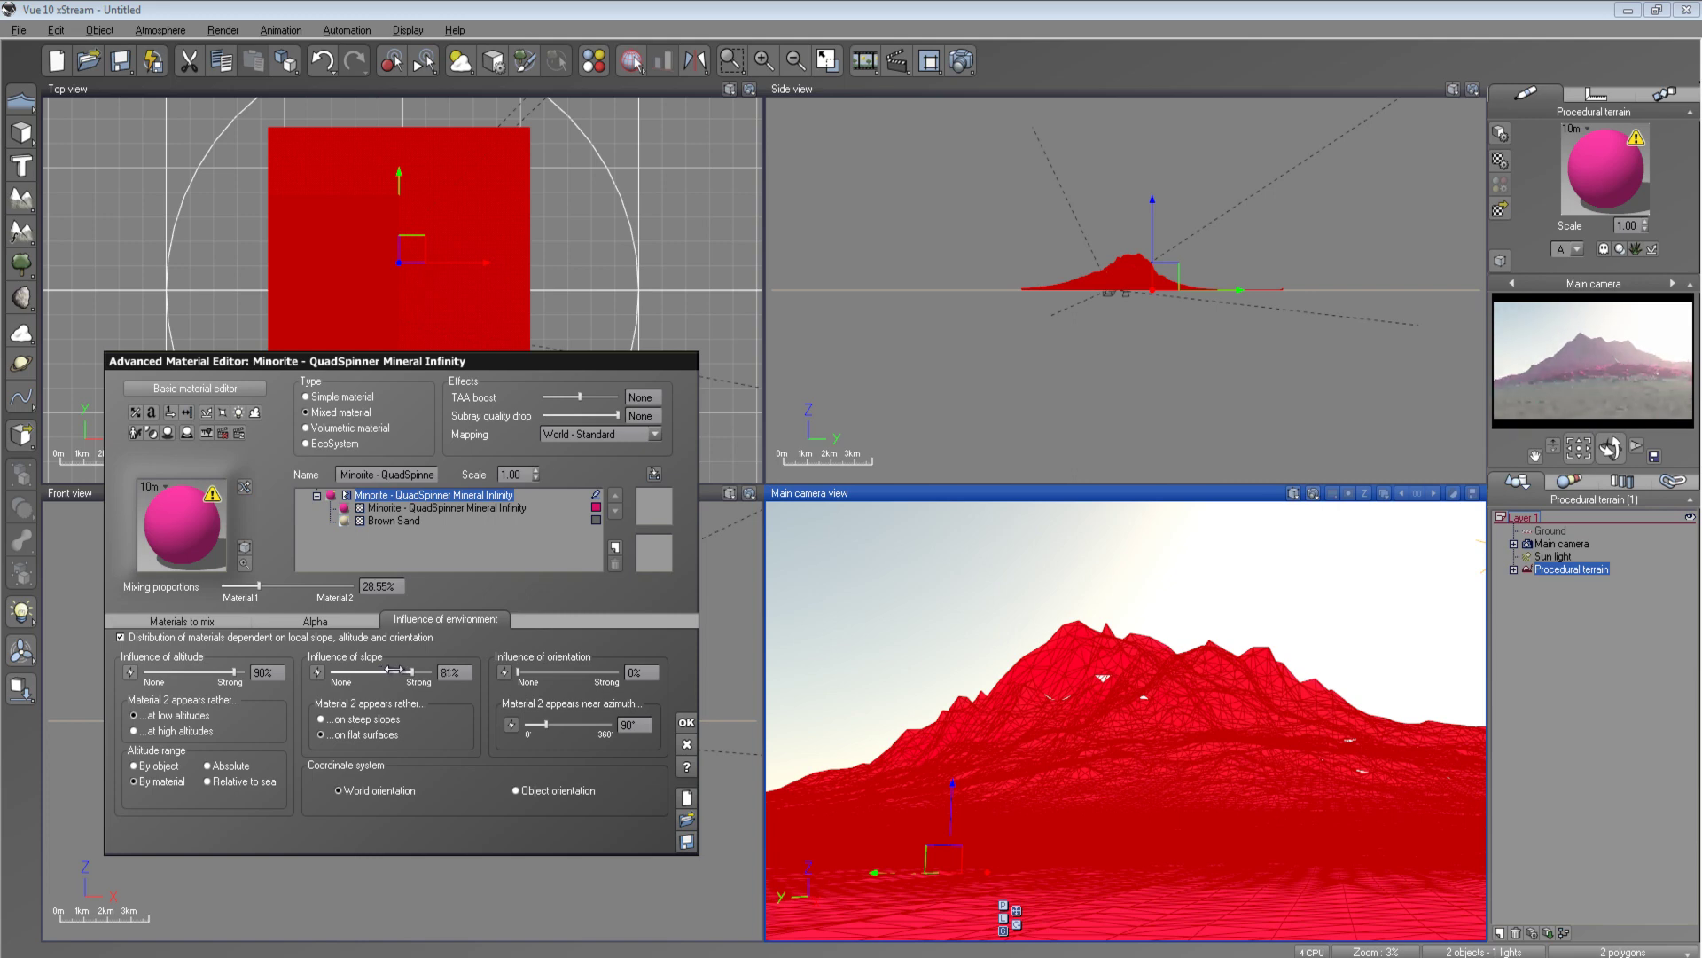
left_click_drag(394, 669, 398, 669)
left_click_drag(421, 670, 414, 669)
left_click_drag(413, 664, 409, 667)
Return to the materials to mix, turn off the layers' highlight colours and accept the terrain's mixed material
left_click(312, 623)
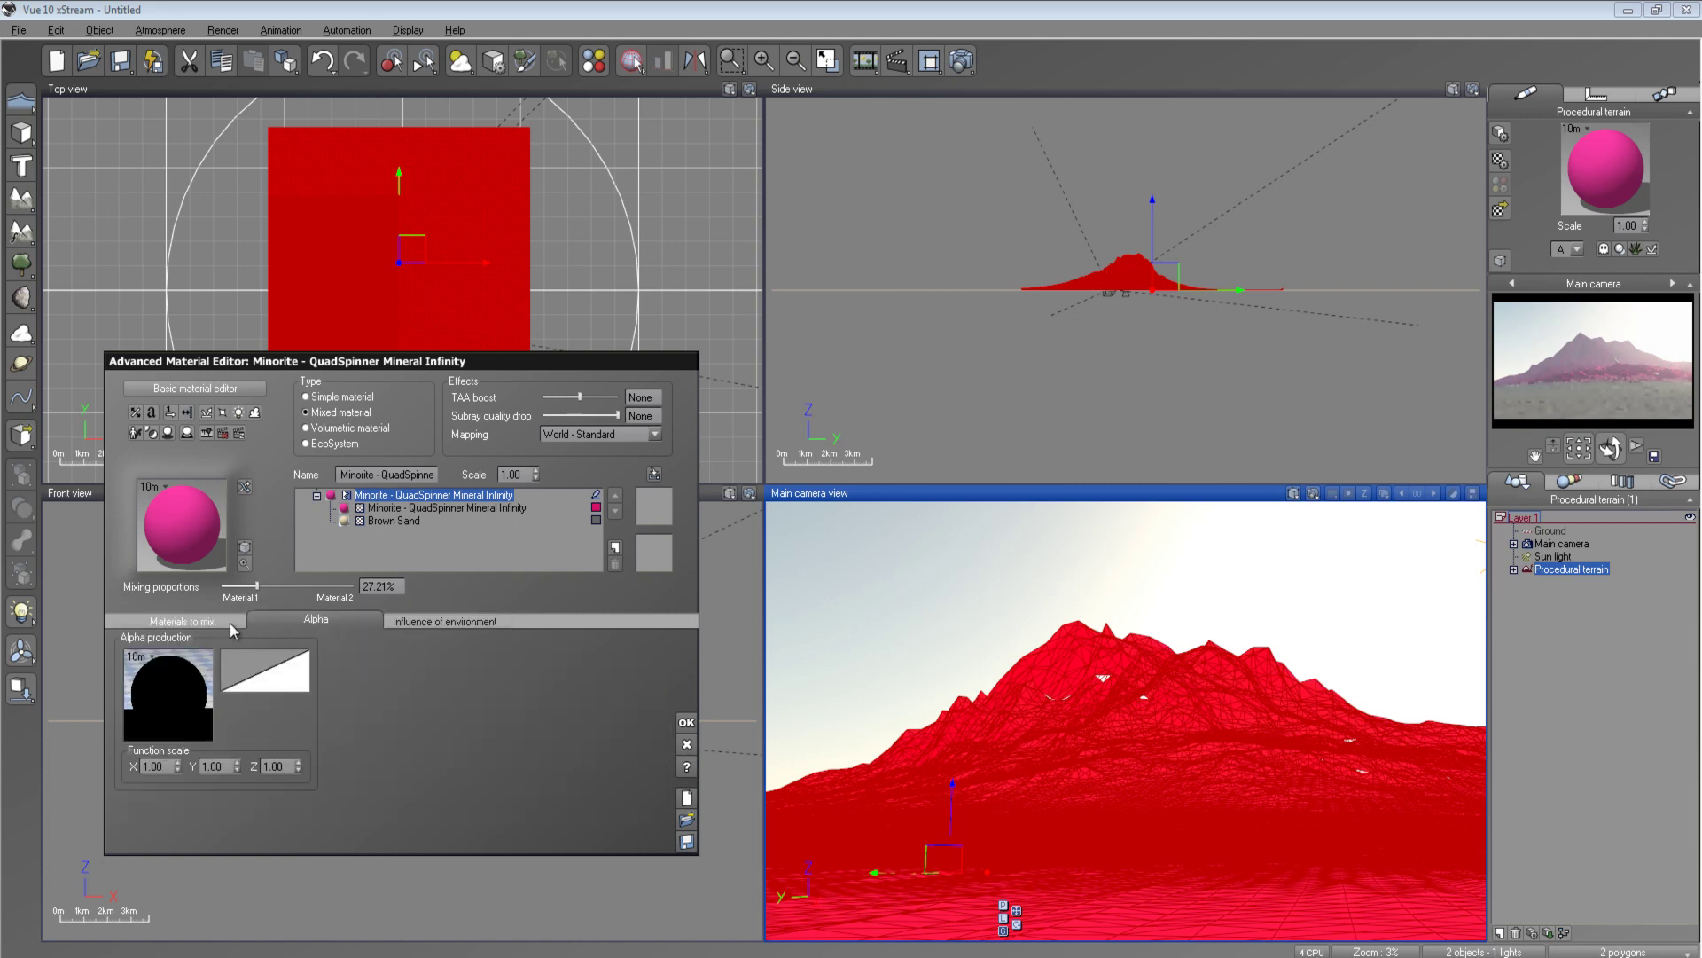
left_click(231, 624)
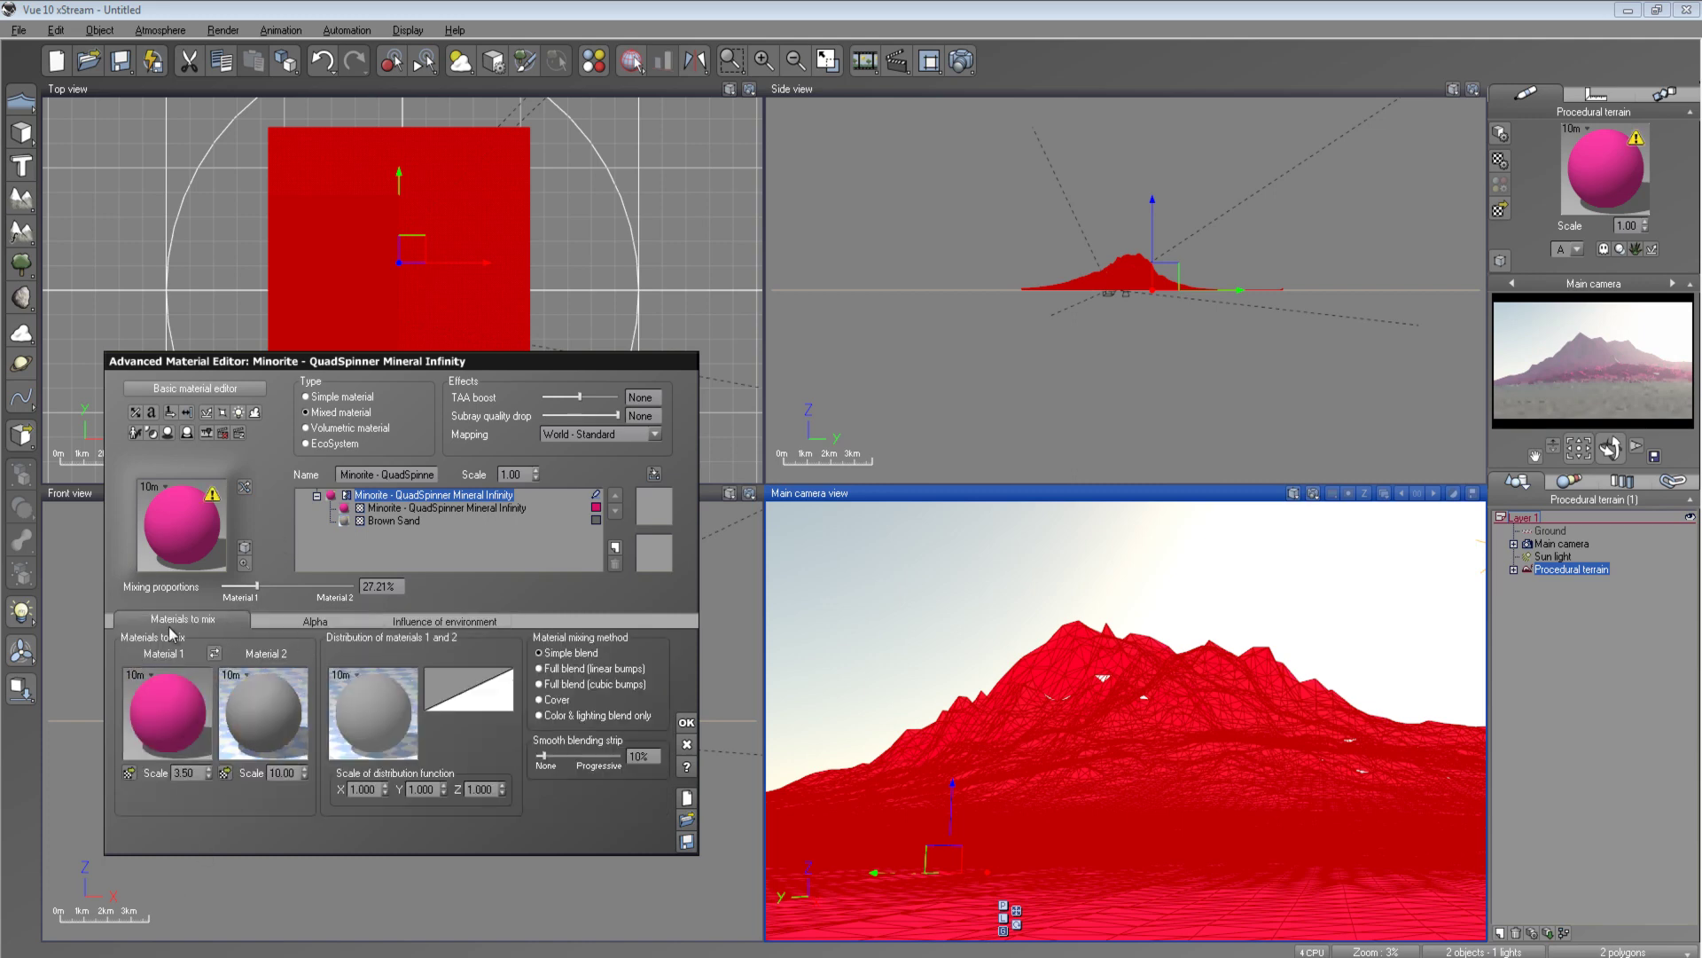
left_click(596, 508)
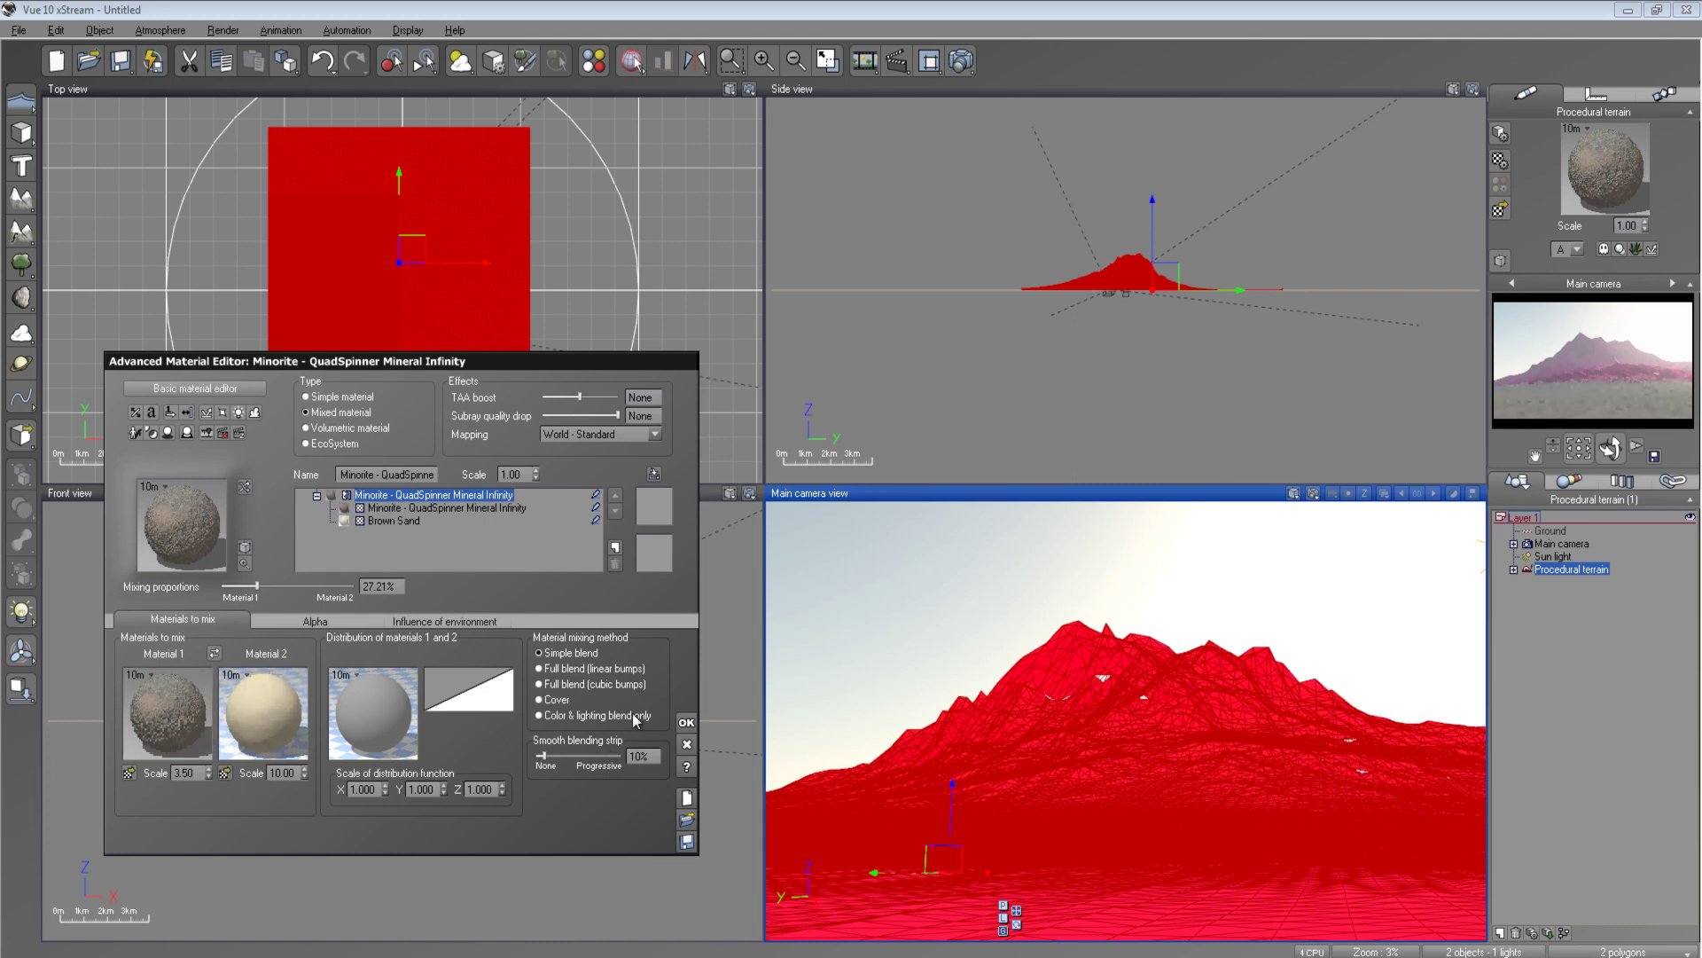
left_click(689, 722)
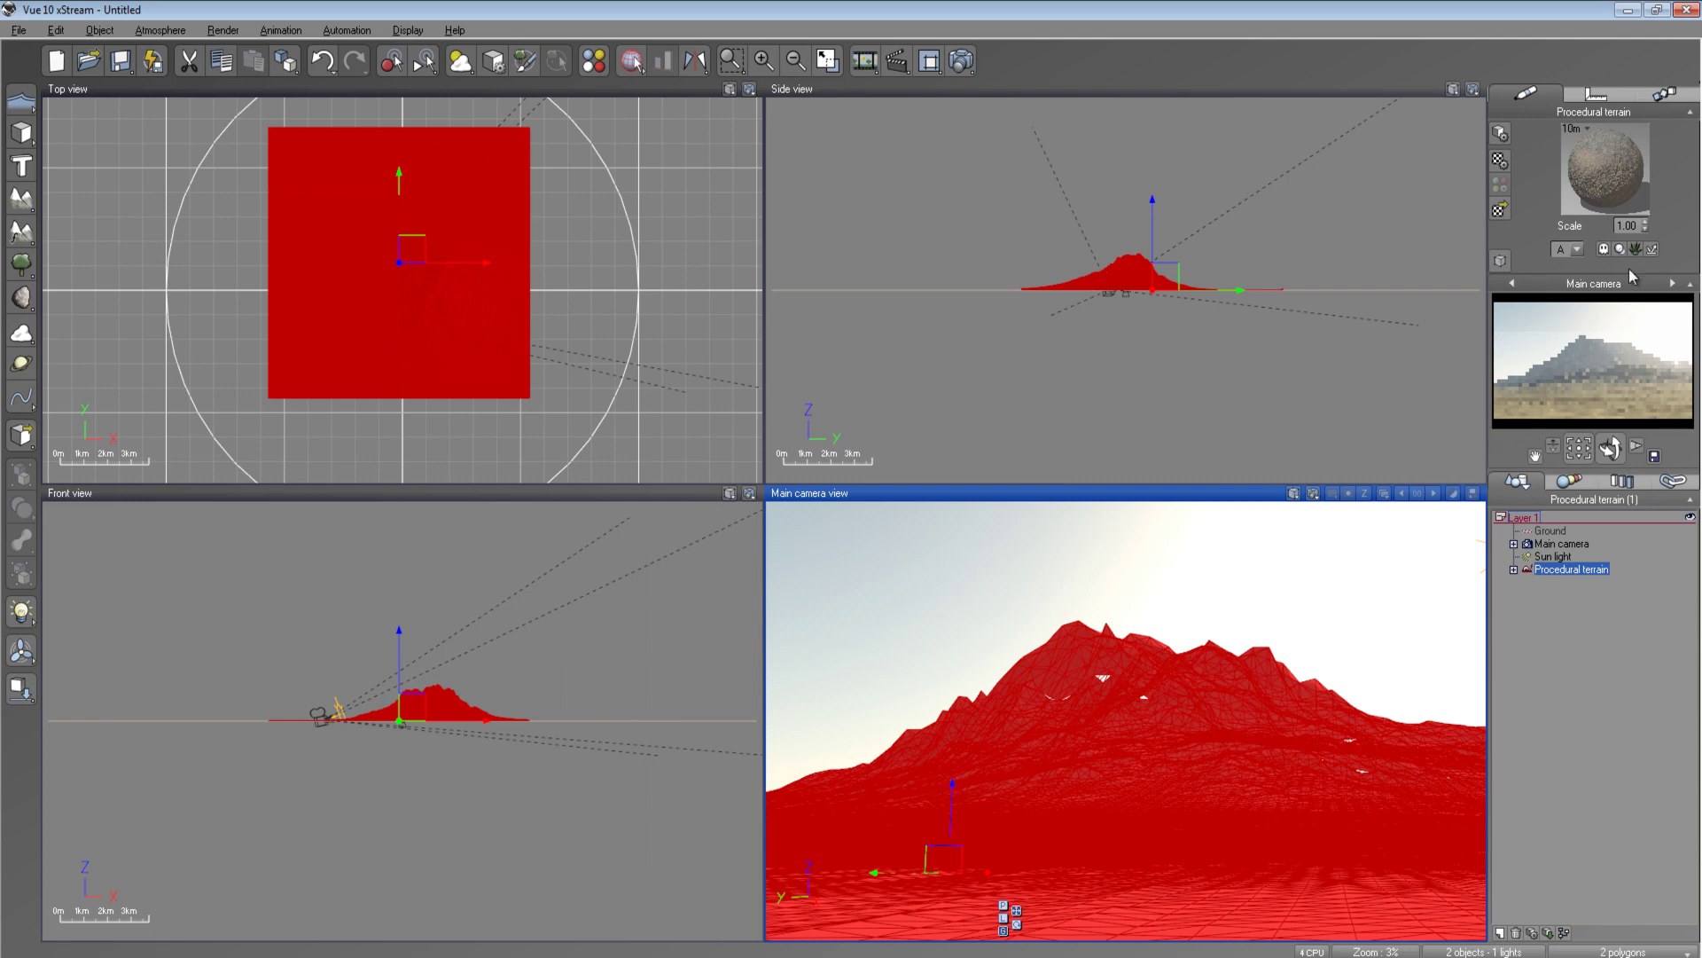
Load the Hot Summer Day atmosphere from the Vue 9x collection of ATMOS PACK 1
left_click(186, 32)
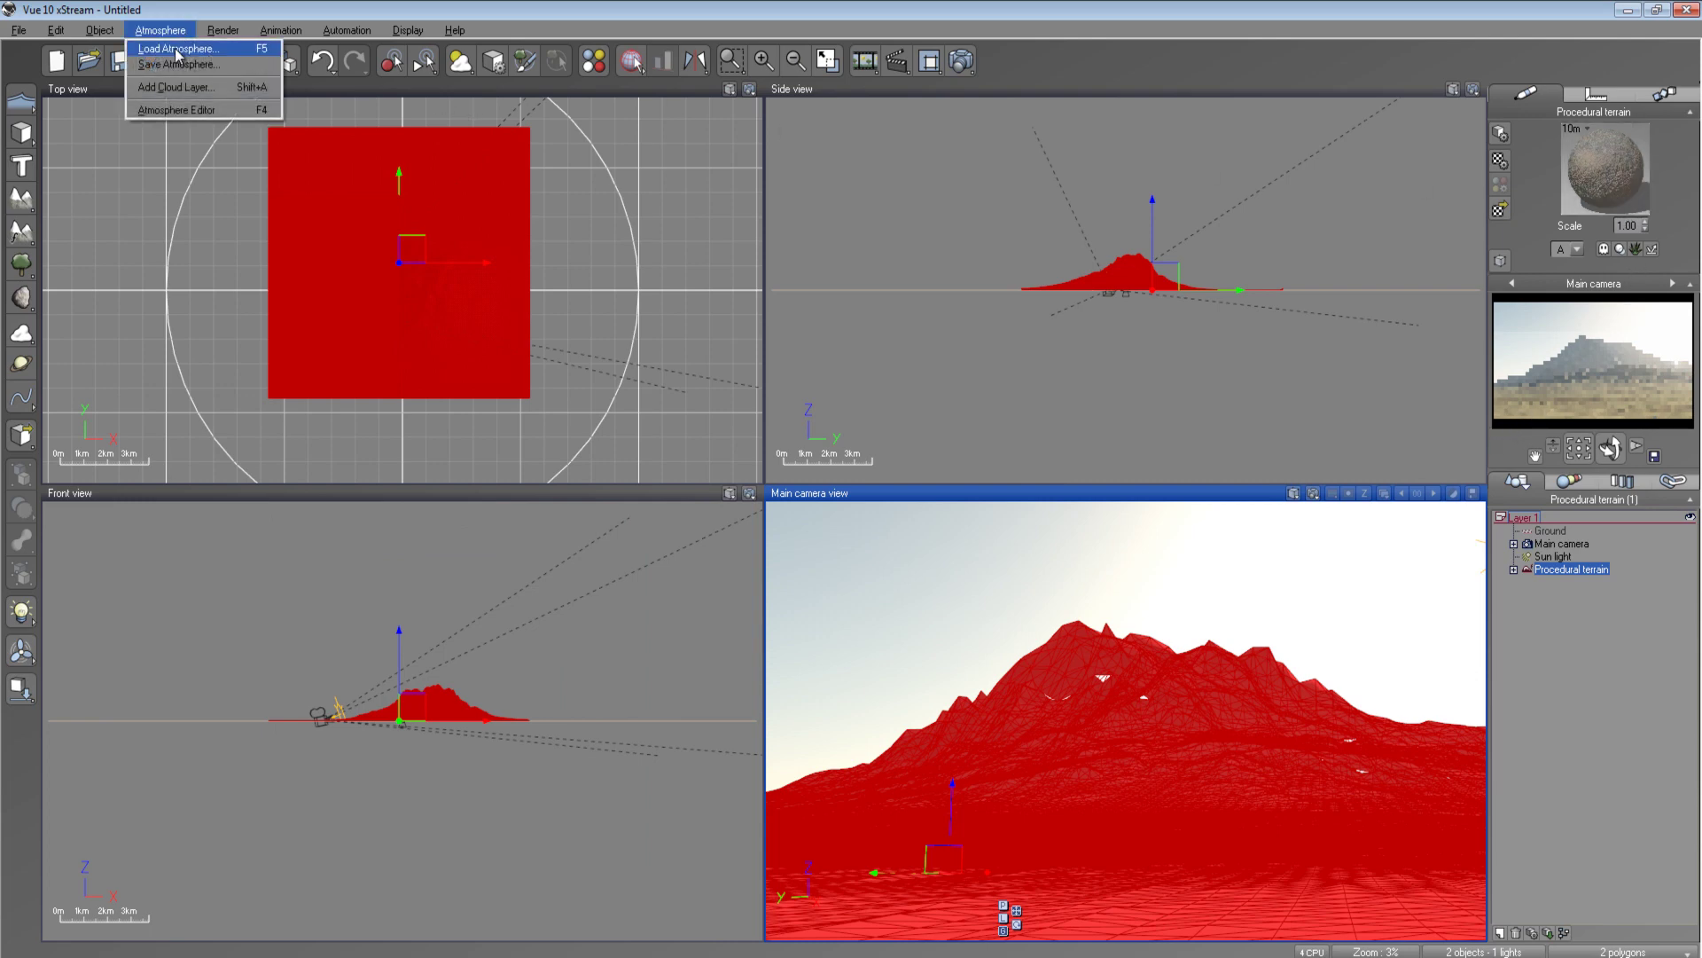
left_click(177, 78)
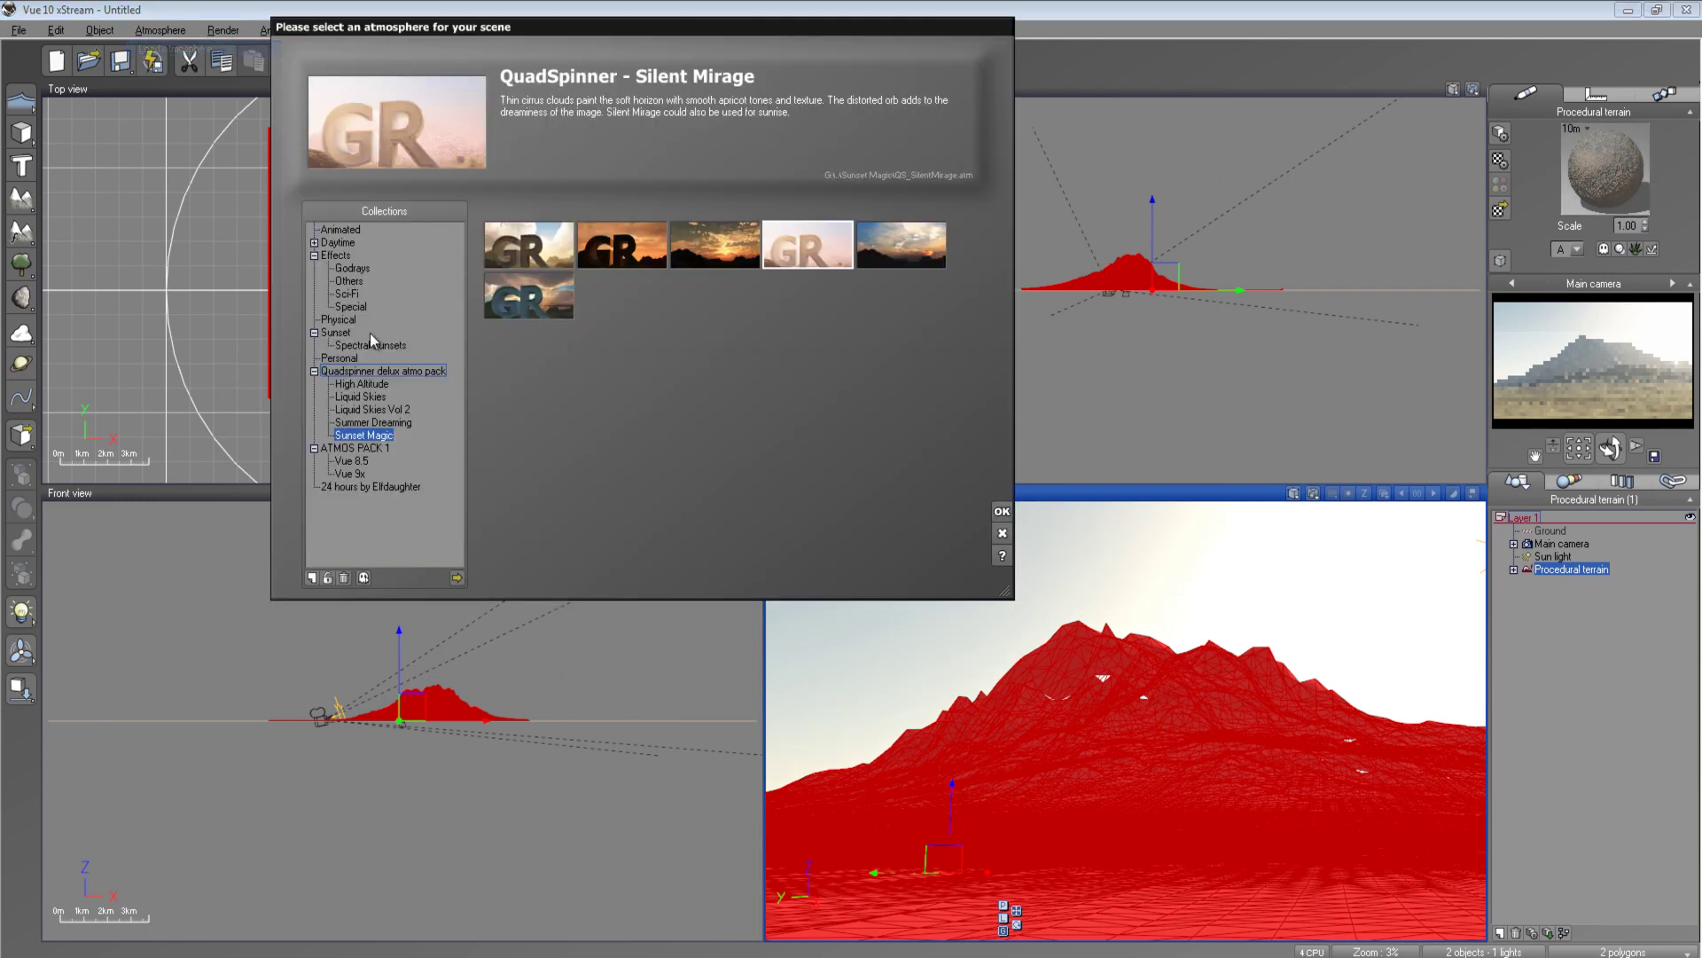
left_click(356, 471)
double_click(709, 232)
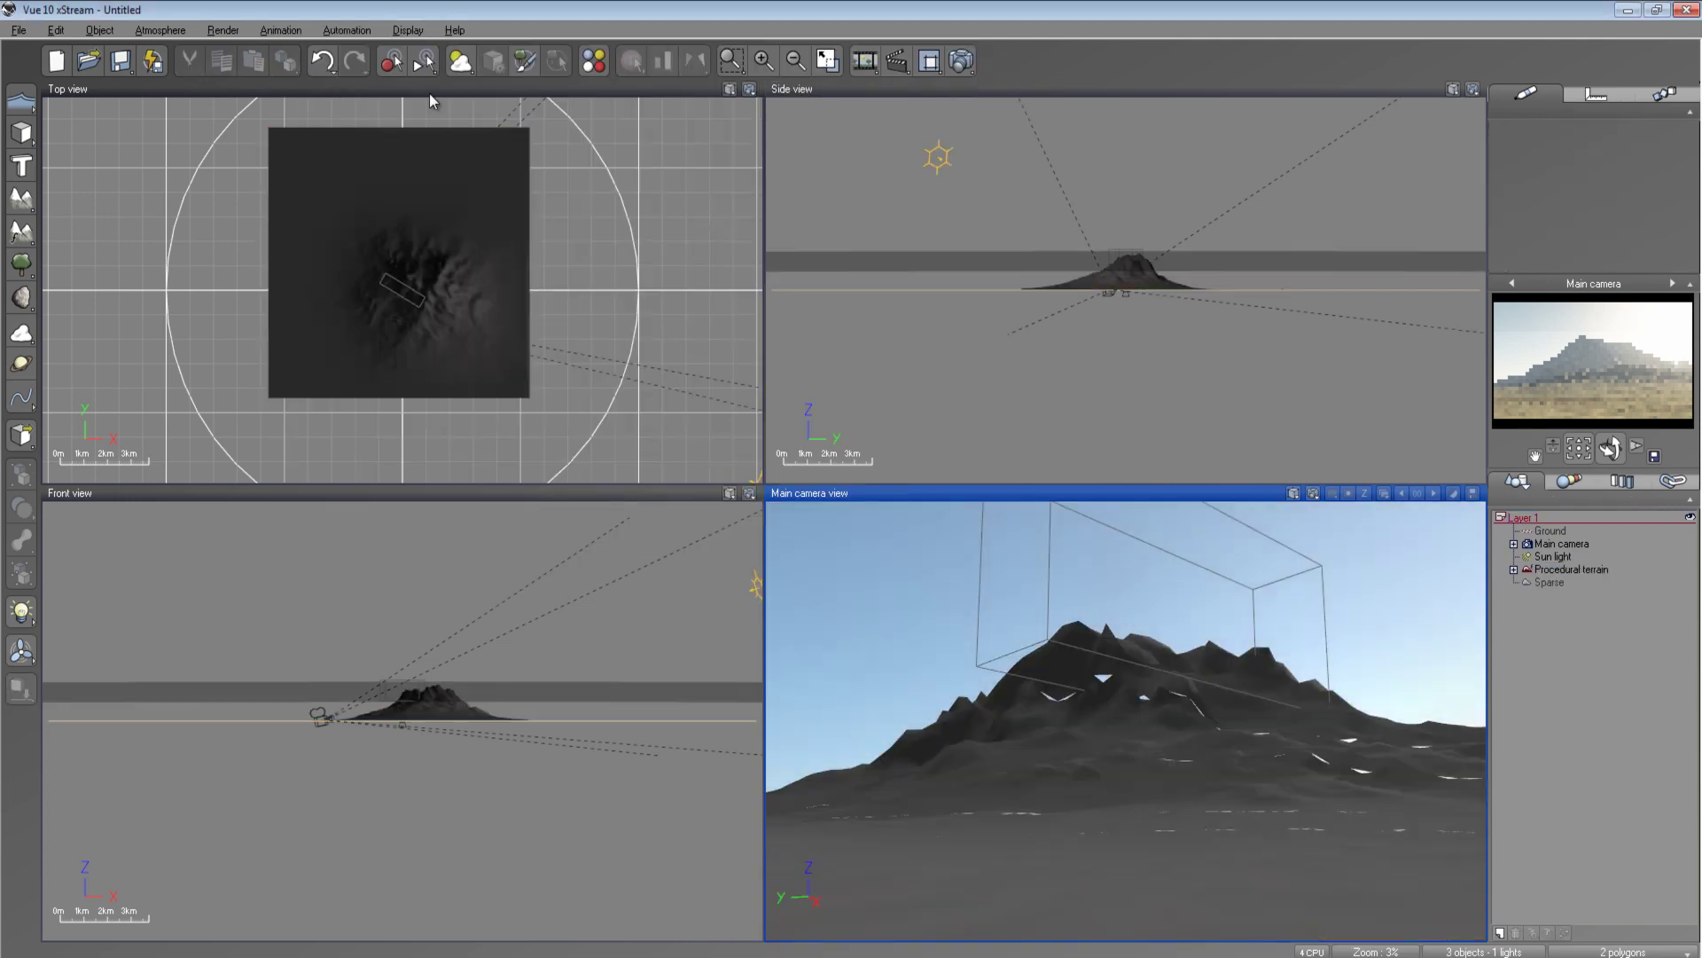
Lower the atmosphere's quality boost for both the lighting and the sky, fog and haze settings
left_click(167, 34)
left_click(172, 109)
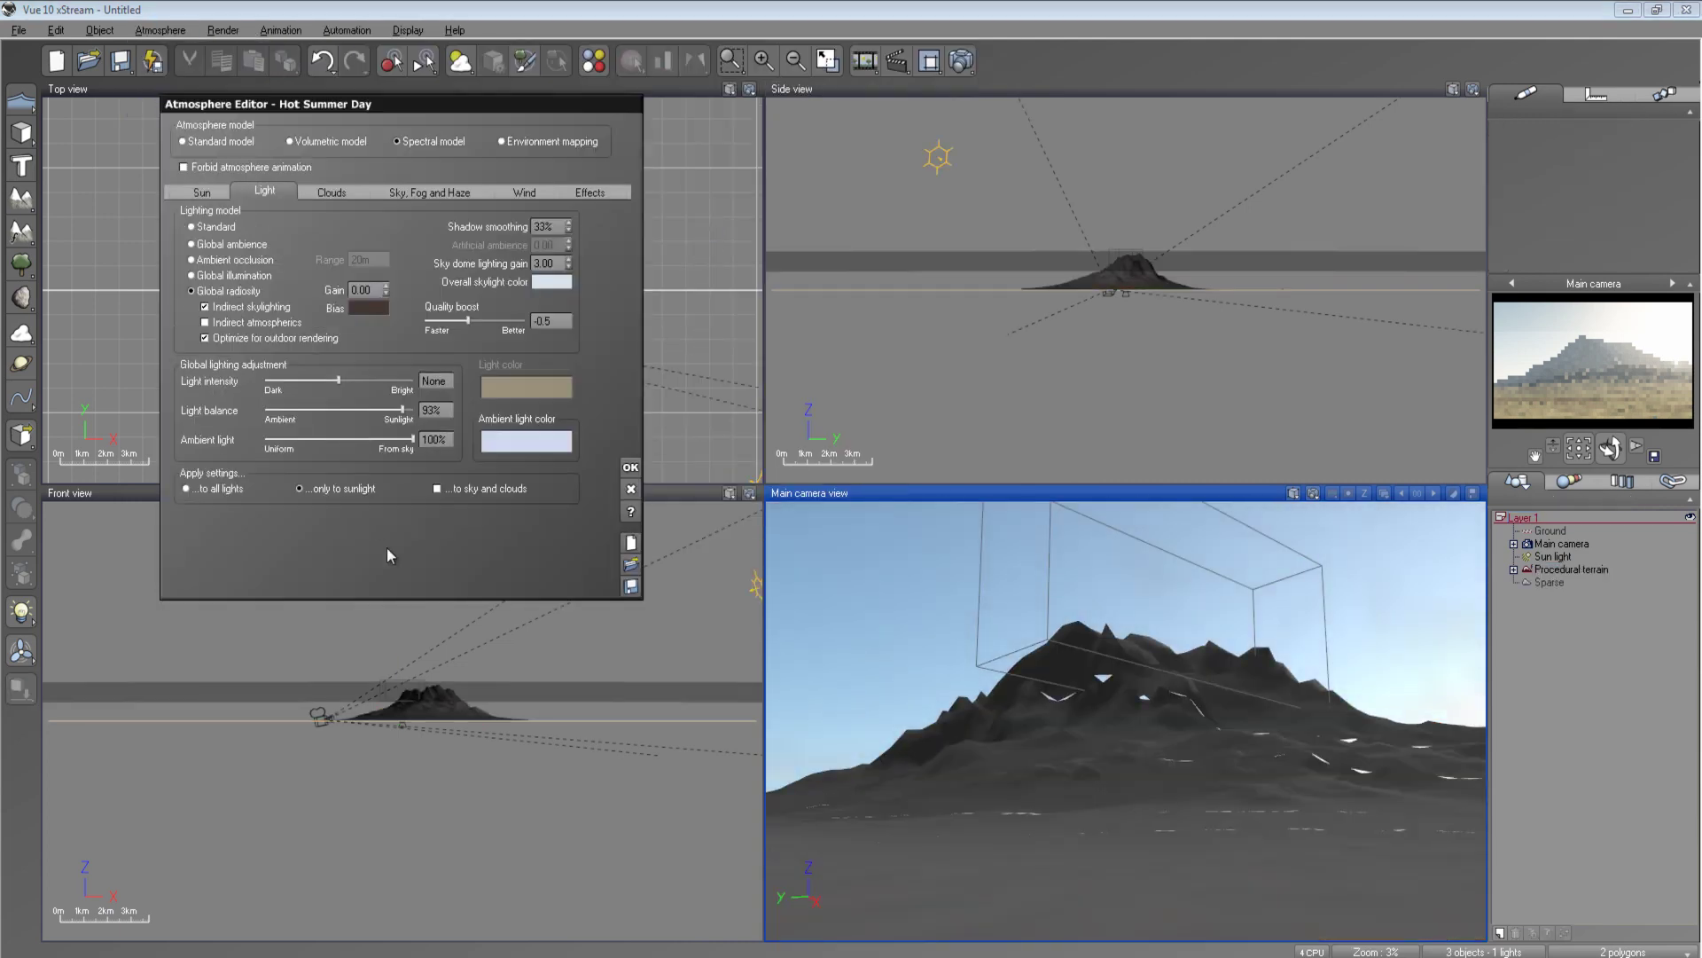
left_click_drag(467, 320, 436, 320)
left_click(430, 191)
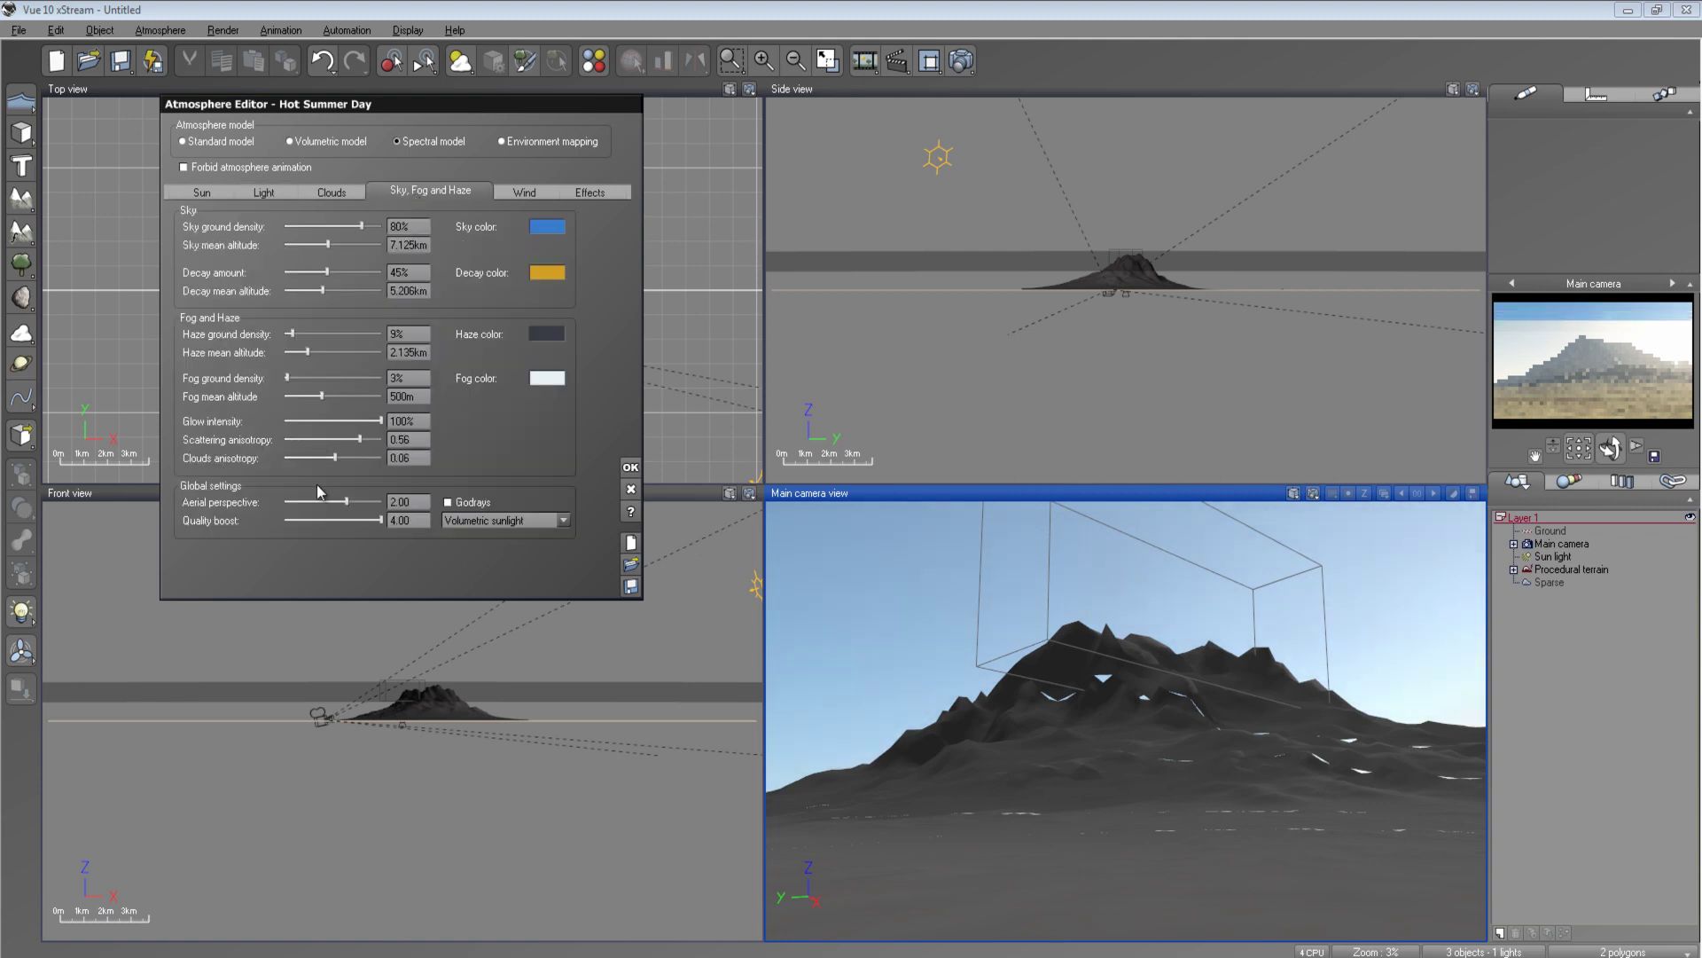
left_click_drag(333, 518, 315, 511)
left_click(631, 467)
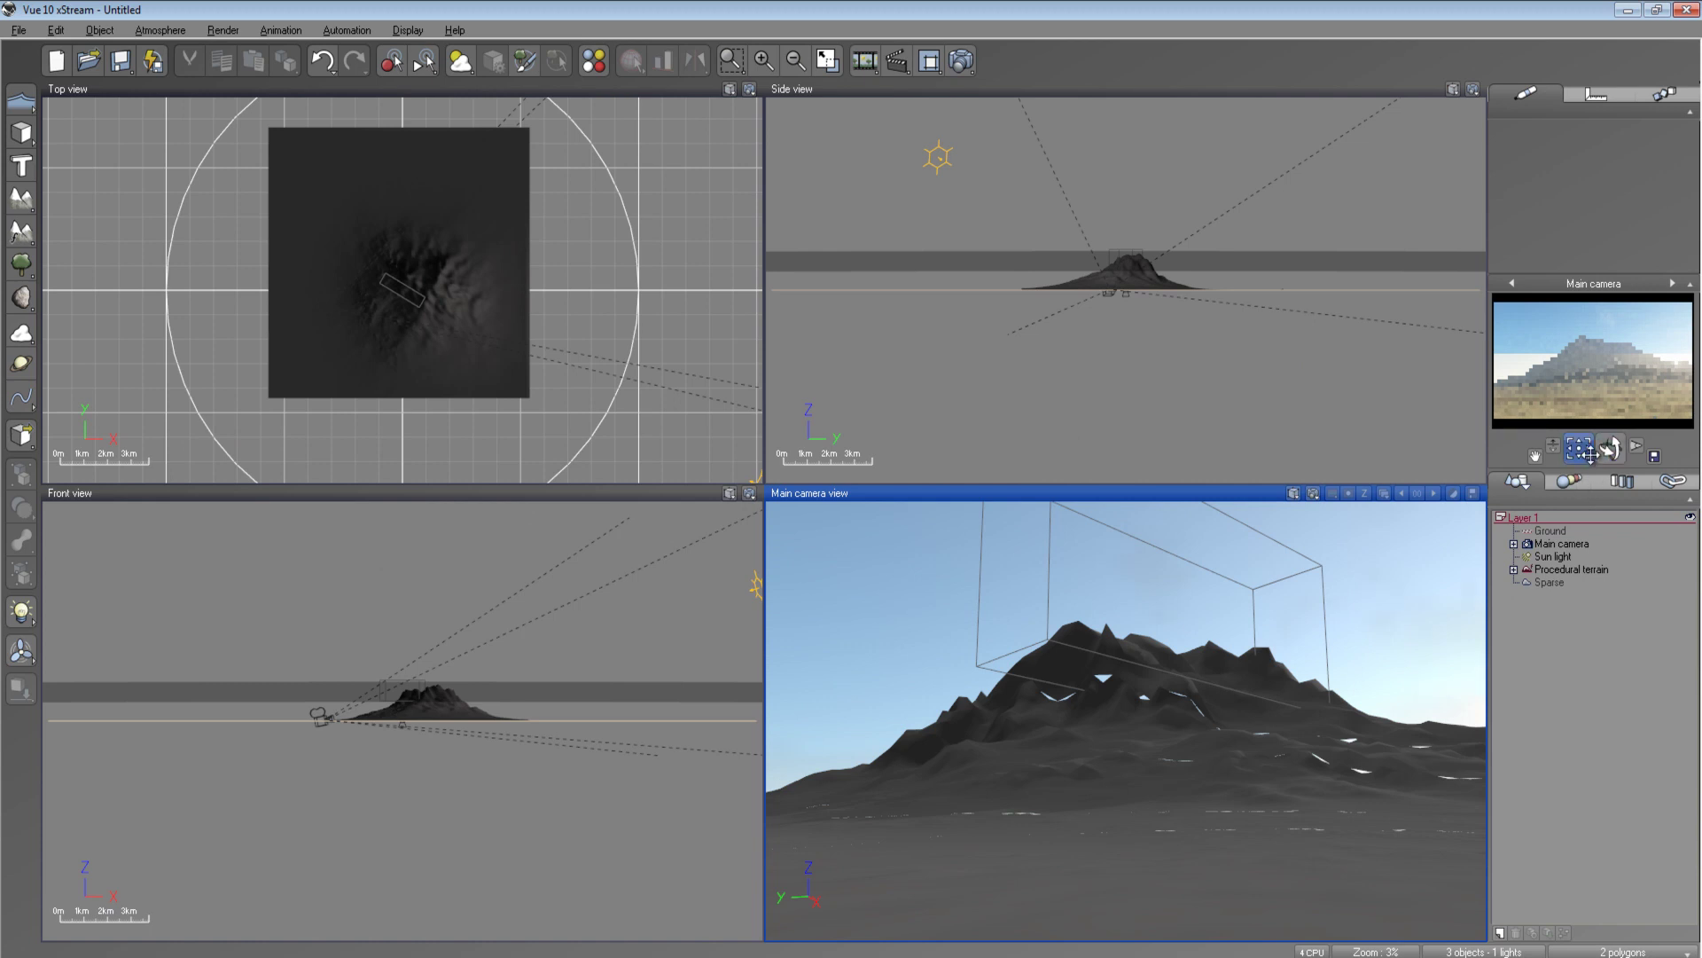
Adjust the main camera's focal length, position and rotation to frame the whole mountain from another side
left_click_drag(1634, 447, 817, 690)
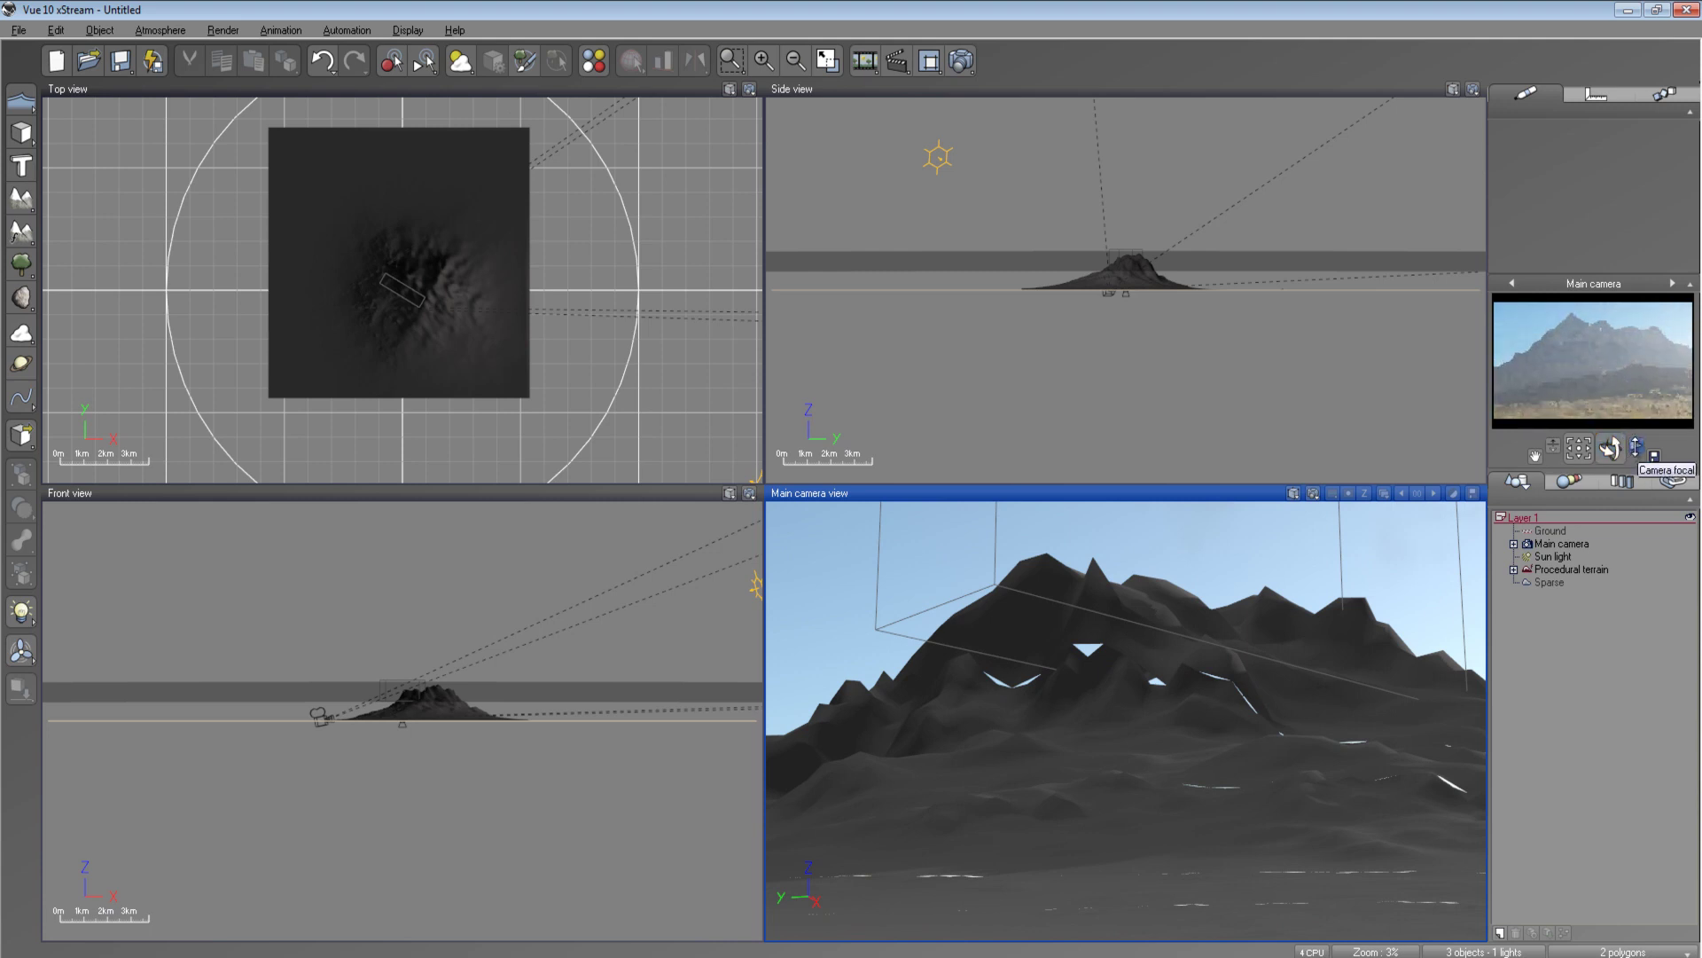
left_click_drag(1637, 448, 818, 693)
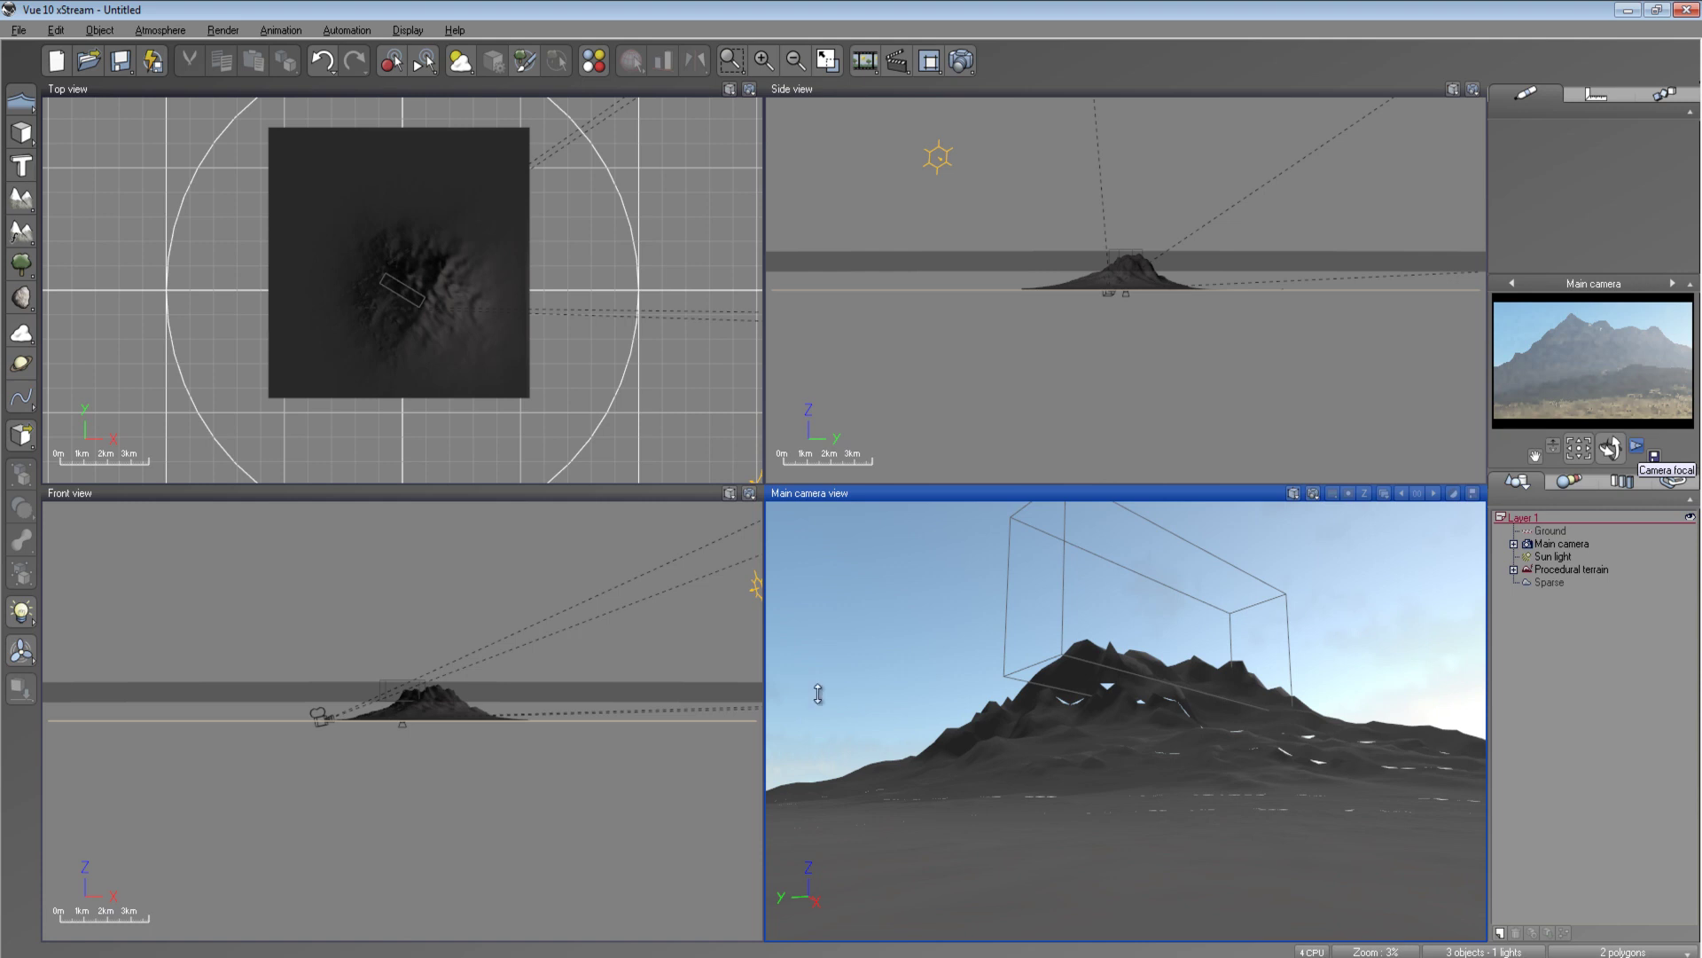
left_click_drag(1610, 448, 1170, 668)
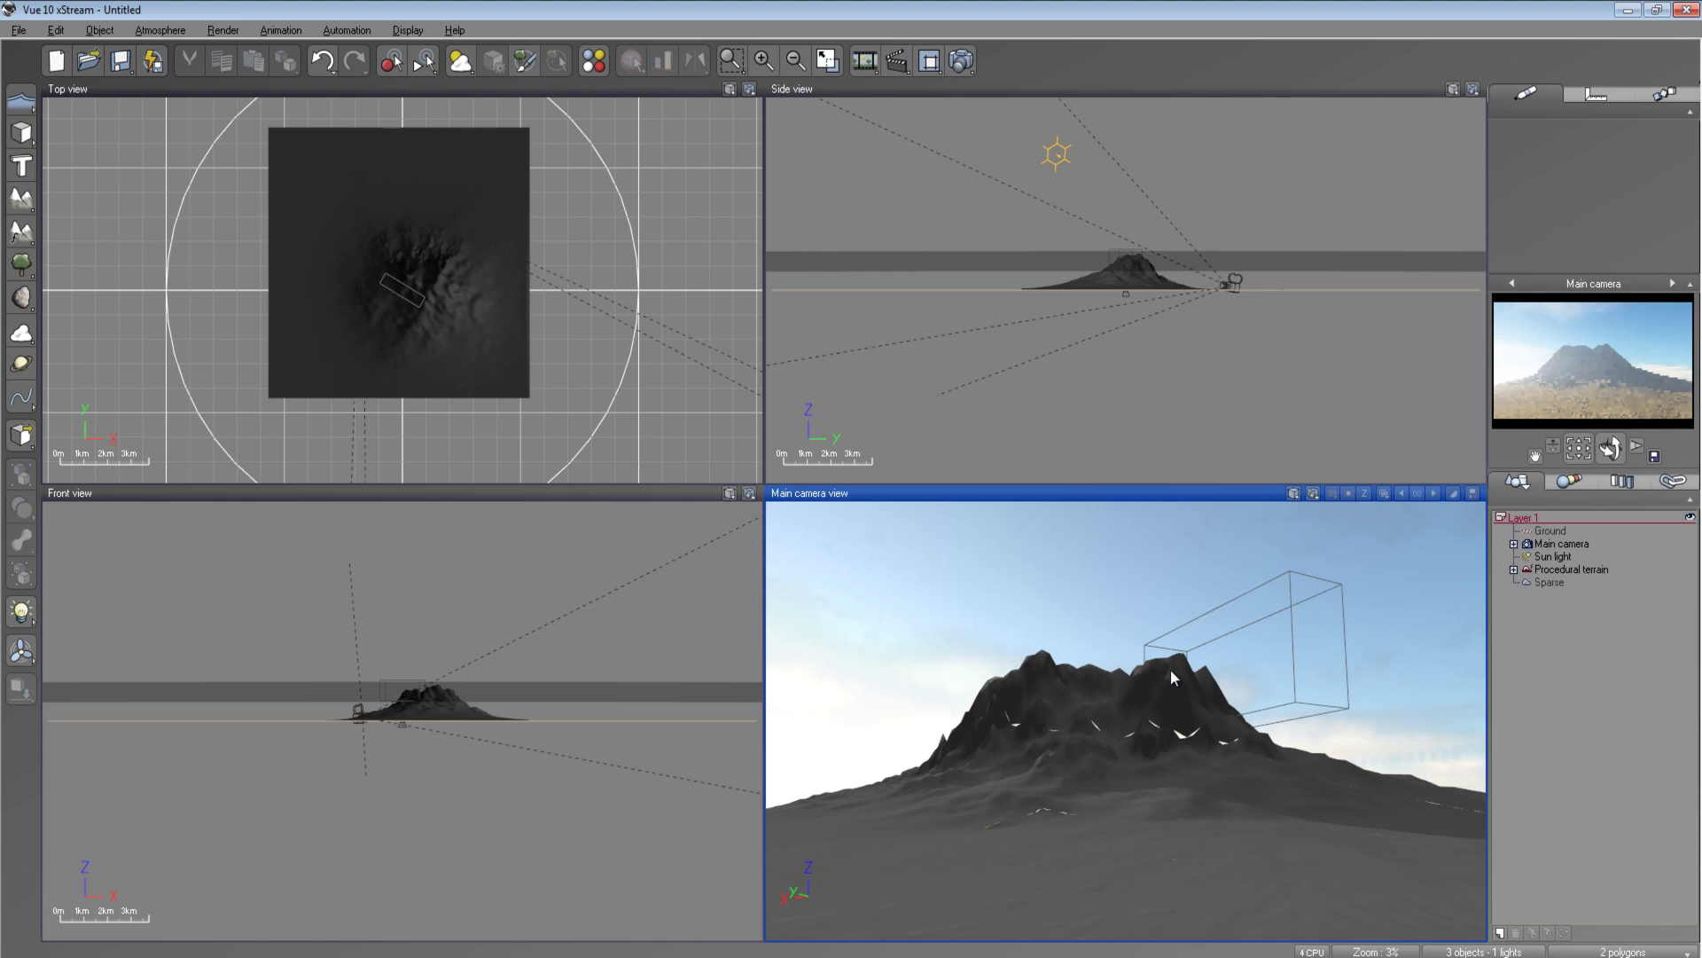
Move the sun light to the camera's side of the mountain so that it lights the visible slopes
left_click(1552, 555)
scroll(654, 345, "down", 3)
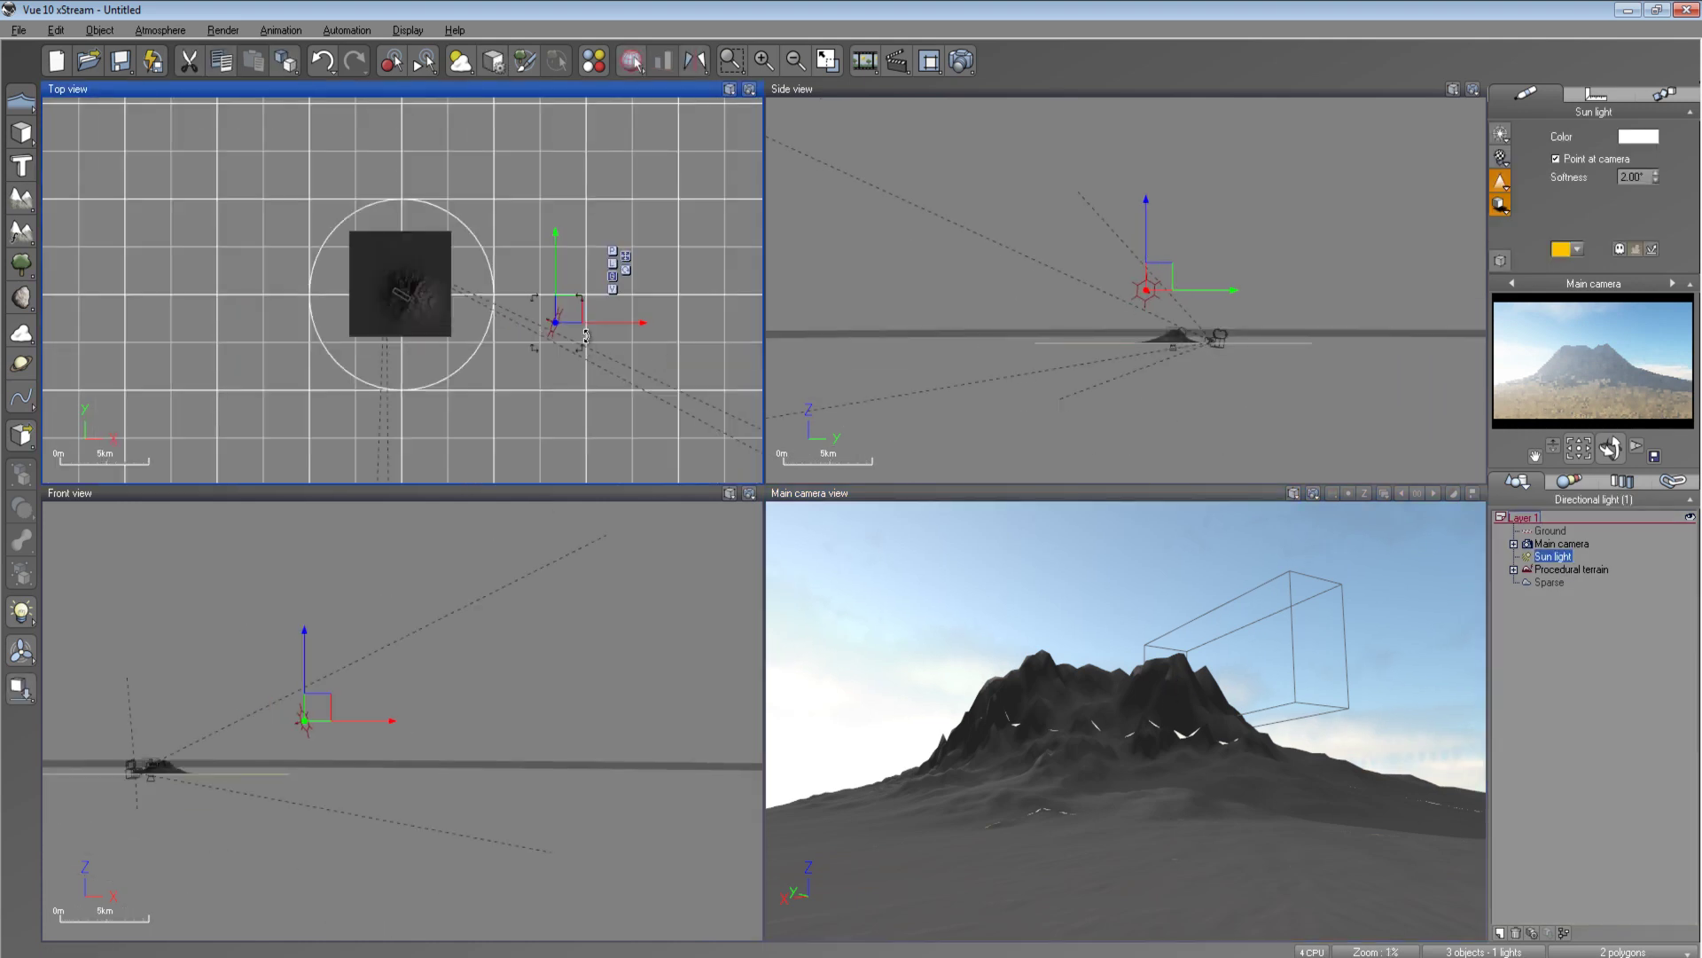
left_click_drag(585, 269, 545, 275)
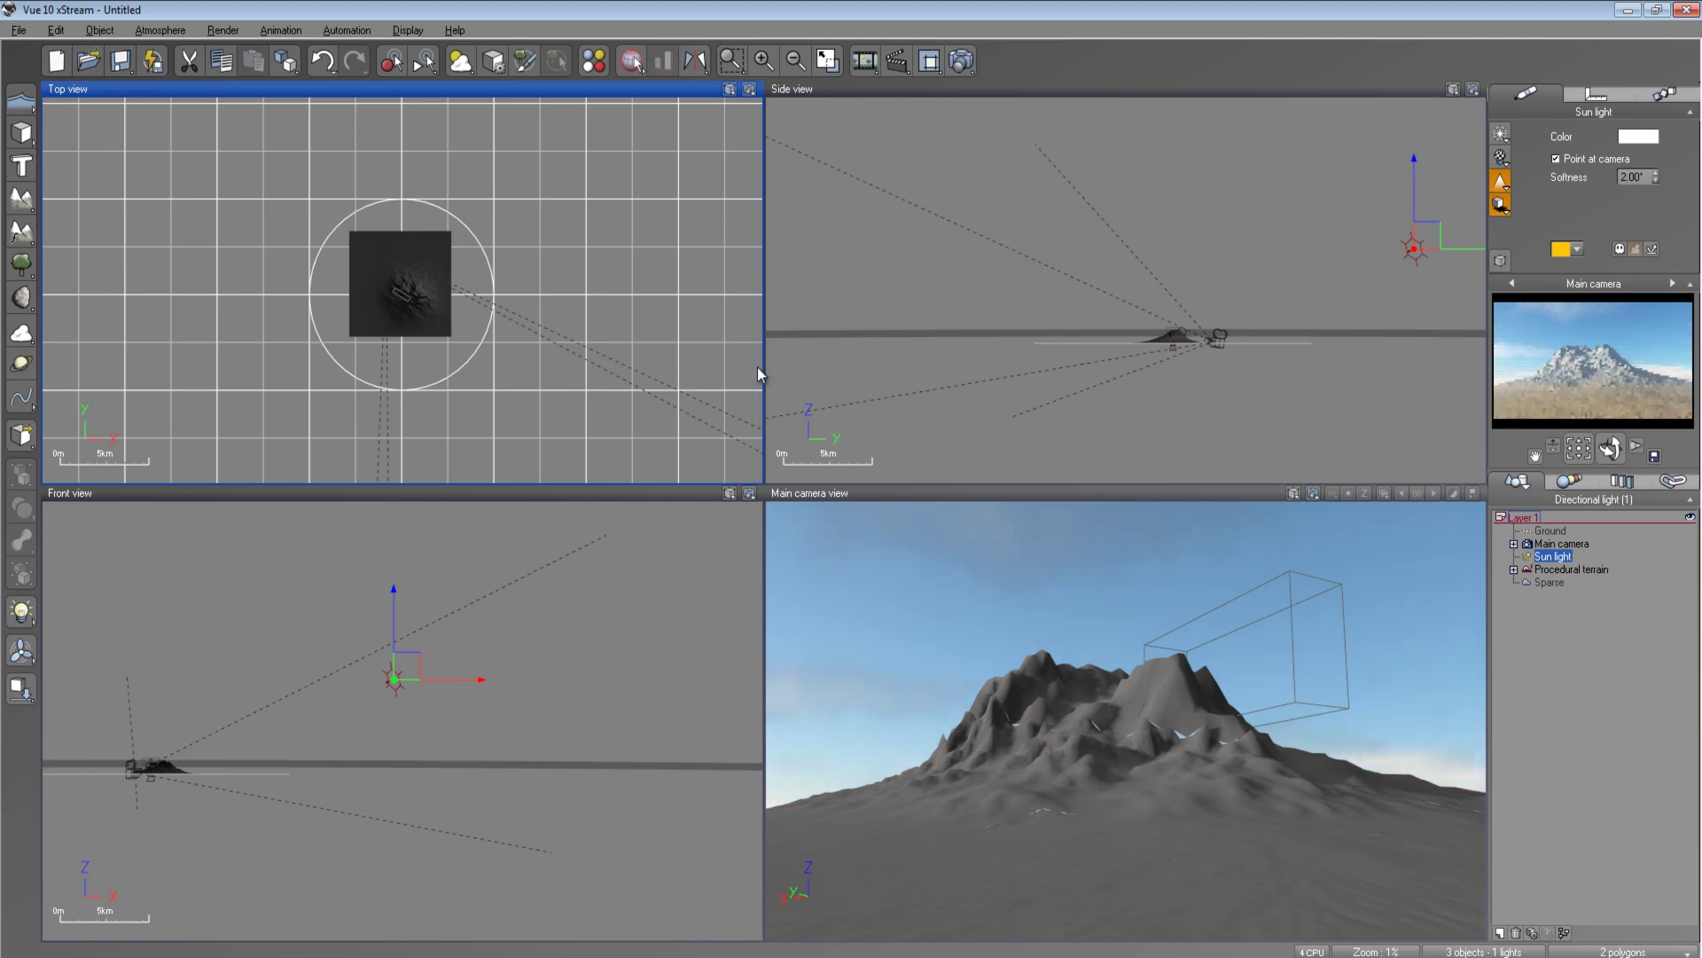
Replace the Minorite layer in the terrain's mixed material with another rock material from the Quadspinner Mineral Infinity collection
left_click(1581, 569)
double_click(1605, 169)
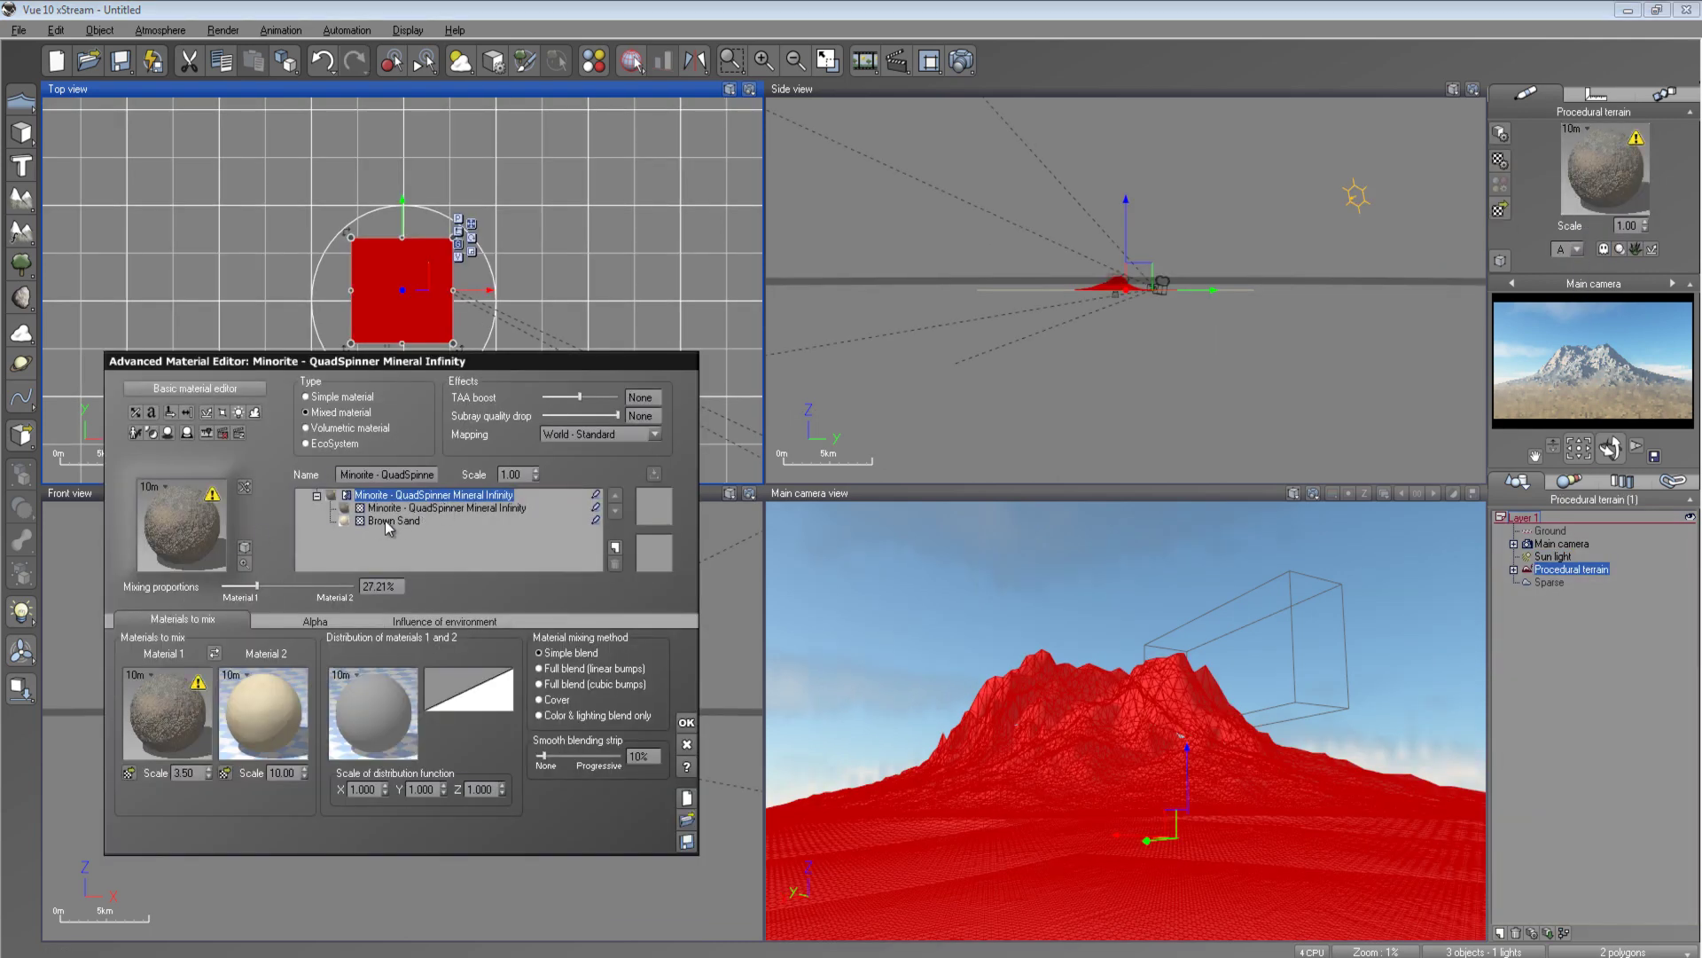
left_click(413, 509)
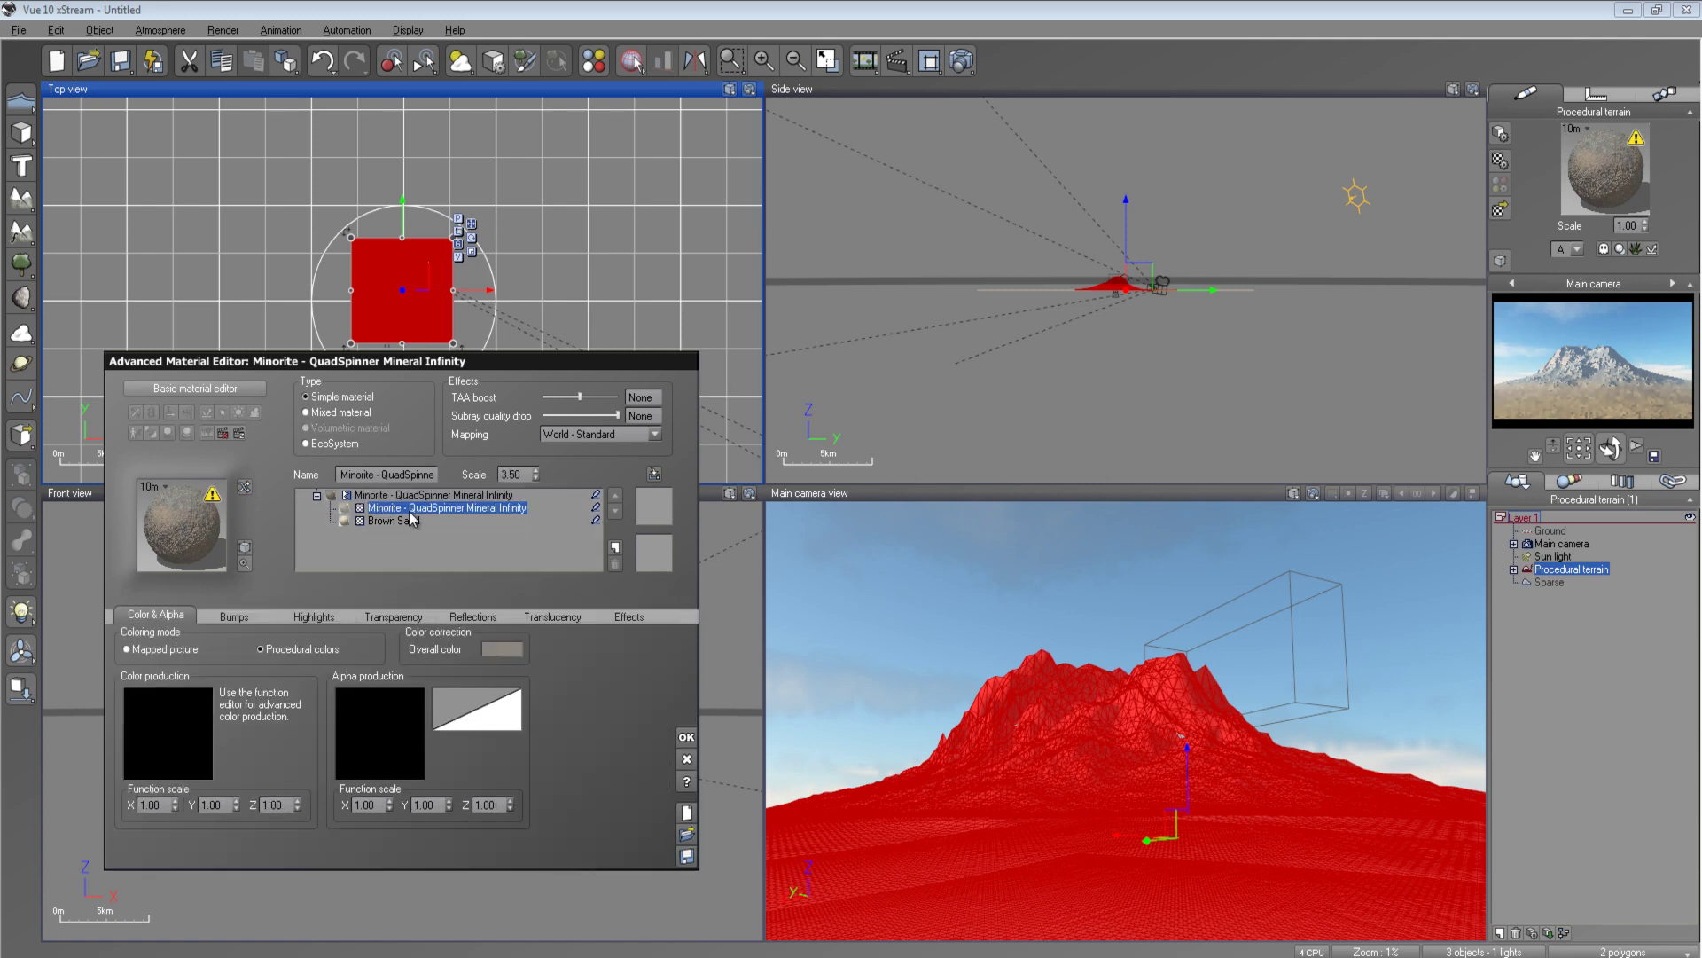
left_click(218, 537)
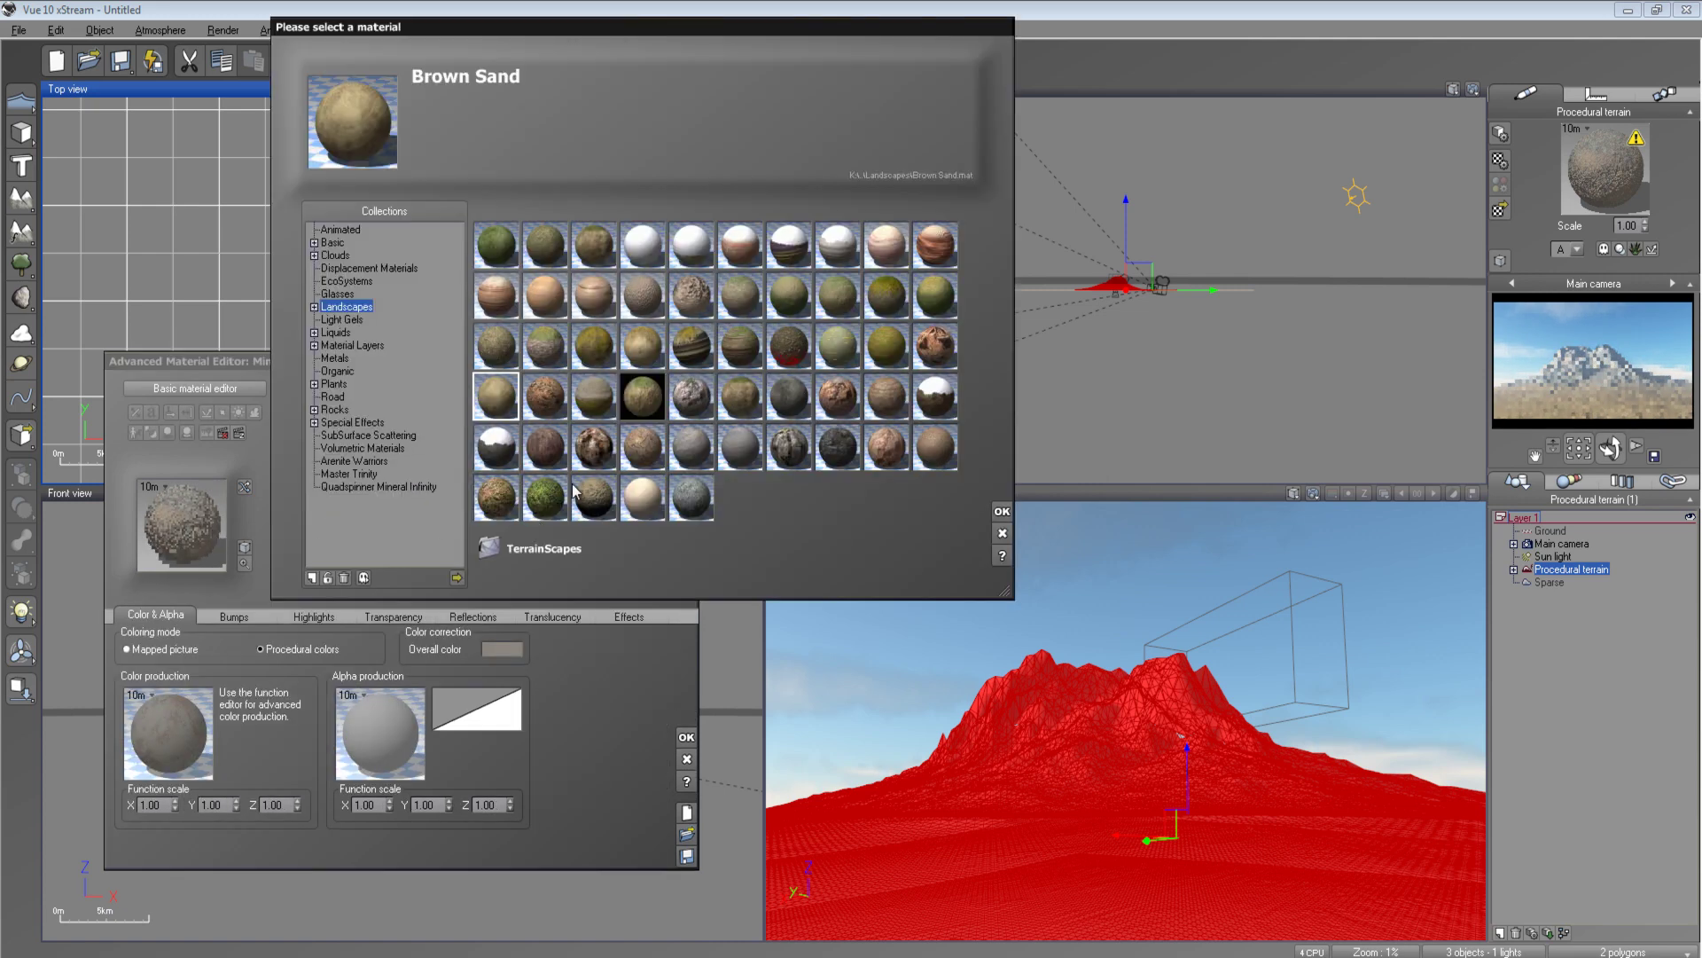
left_click(401, 487)
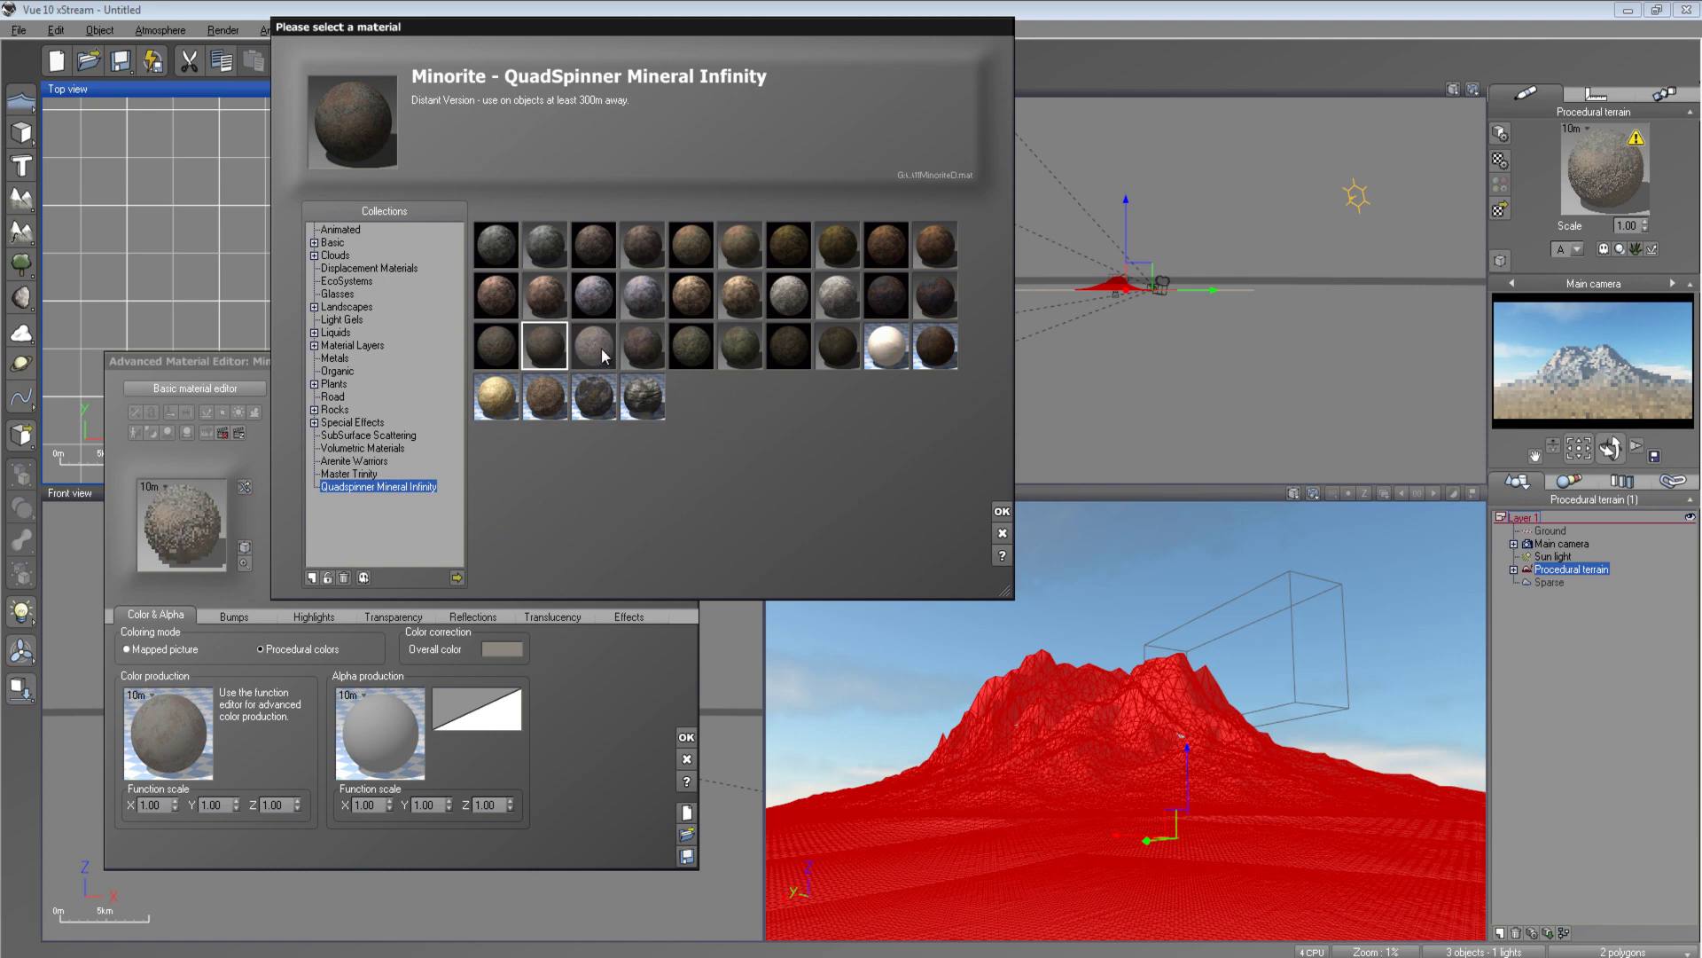
double_click(929, 340)
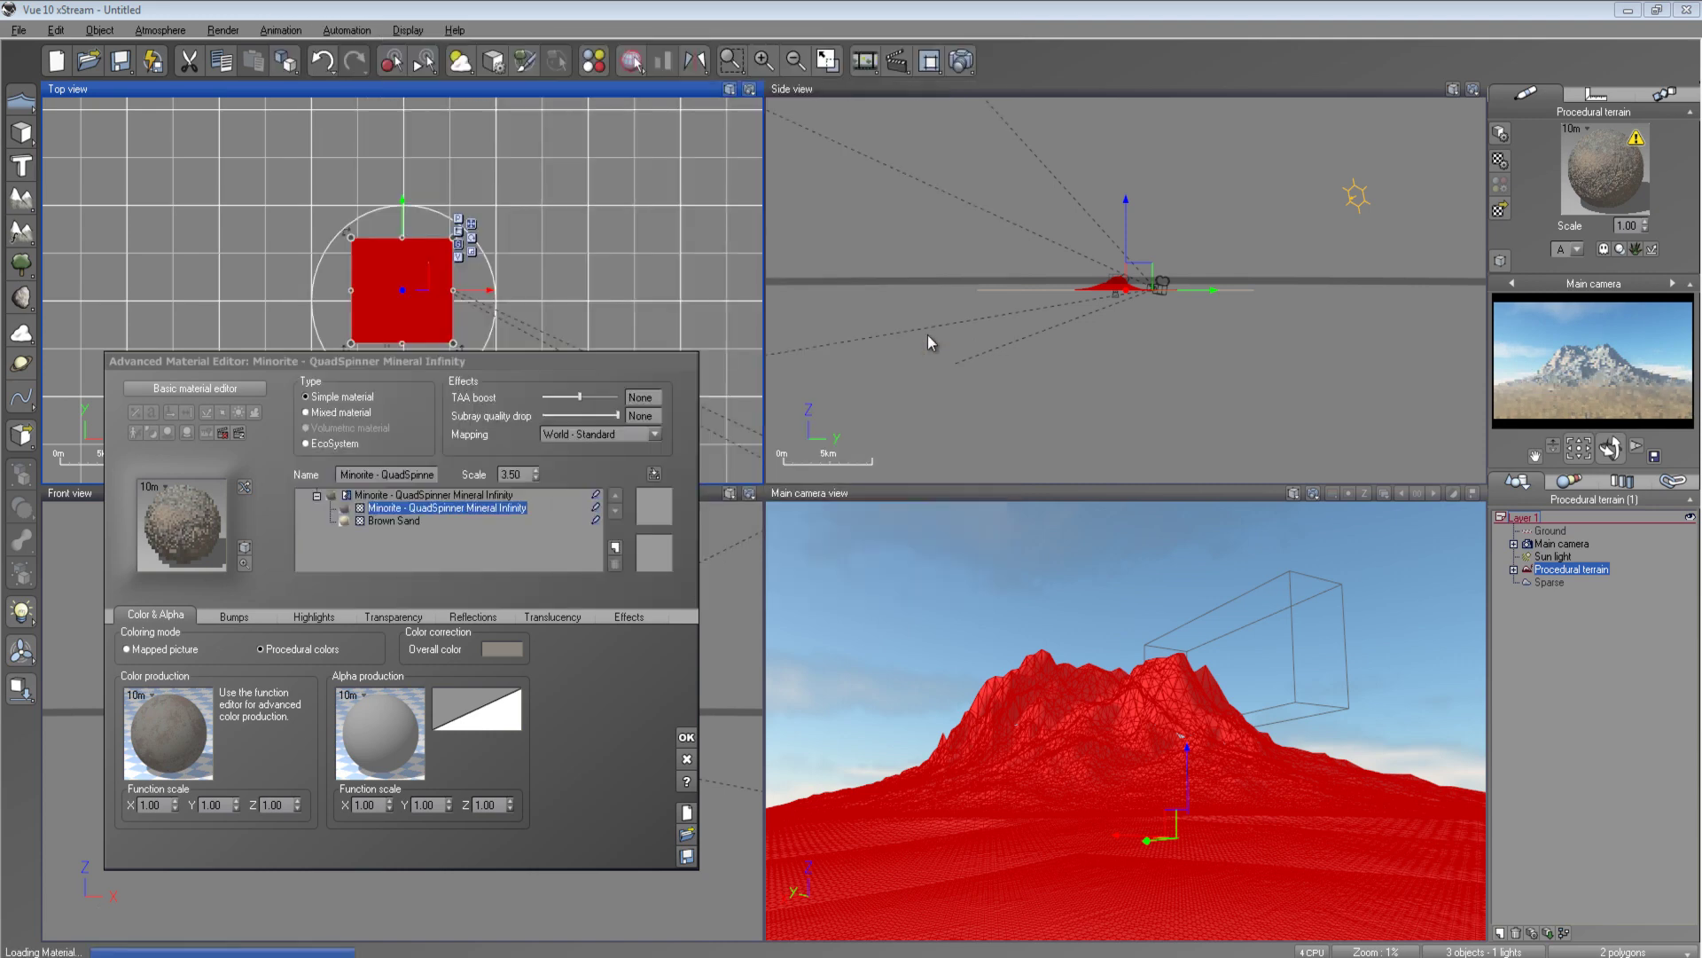